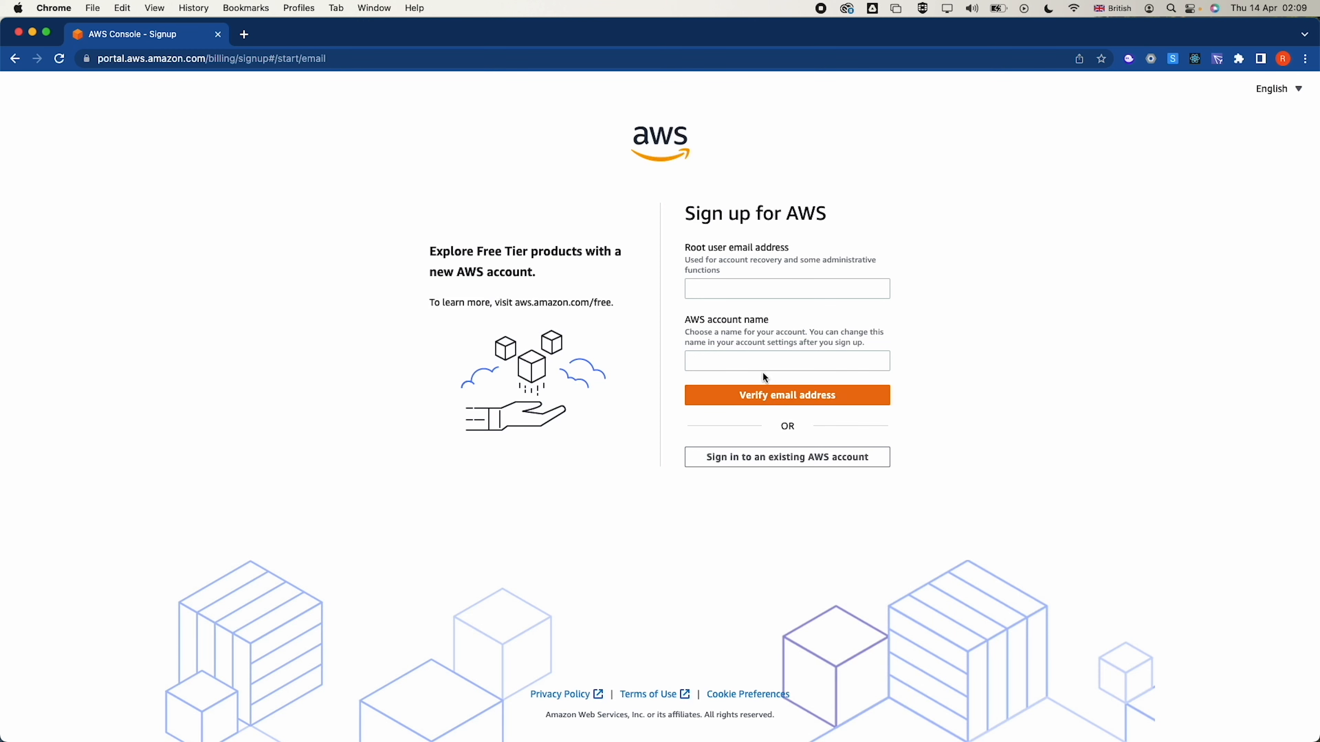
Go back from the Sign up for AWS page to the AWS sign-in page
left_click(15, 59)
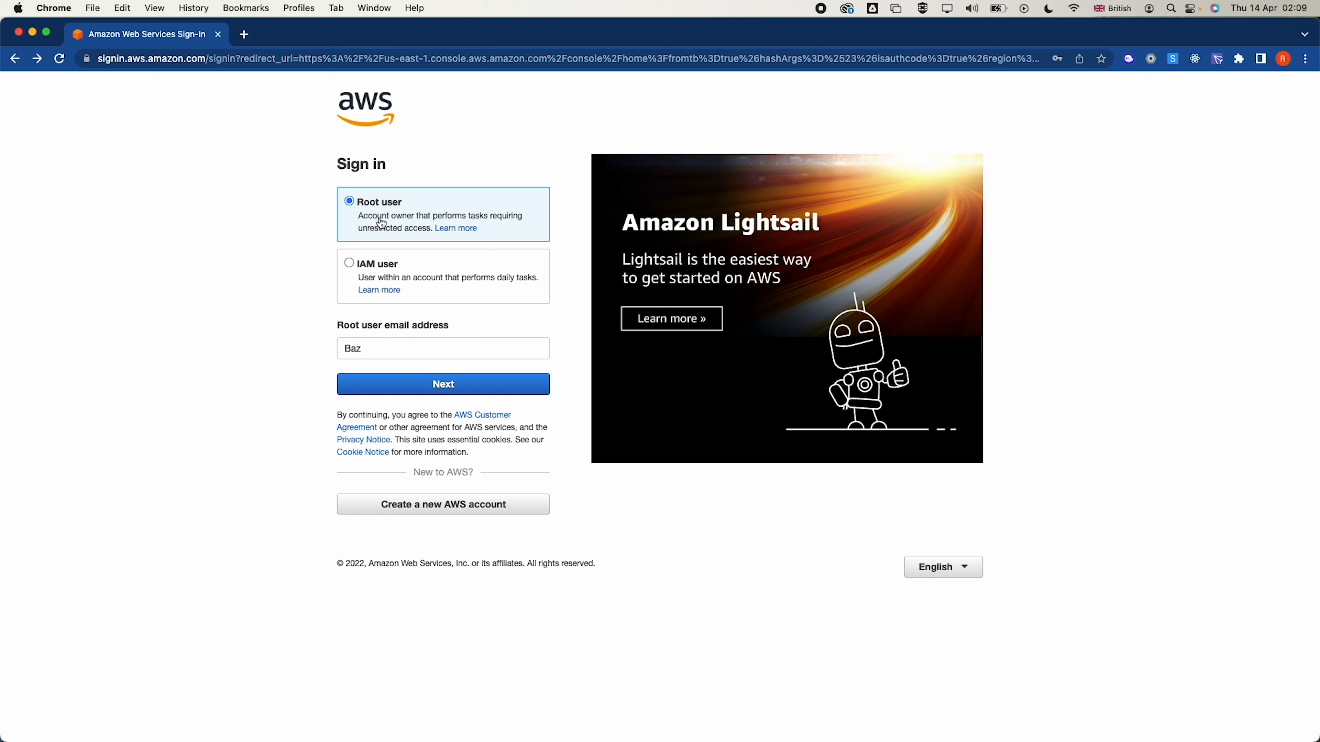
Sign in as an IAM user using the saved account ID, user name and password
left_click(358, 266)
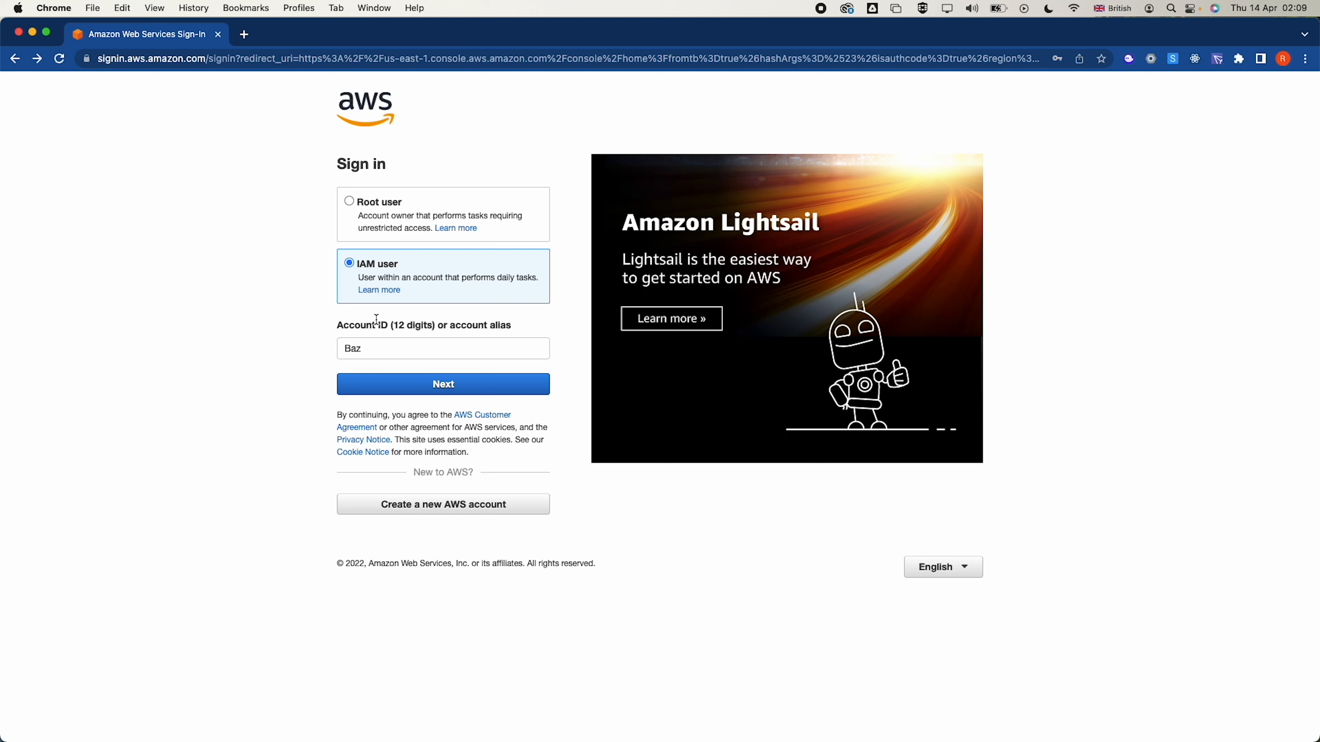
left_click(392, 387)
left_click(399, 220)
left_click(384, 248)
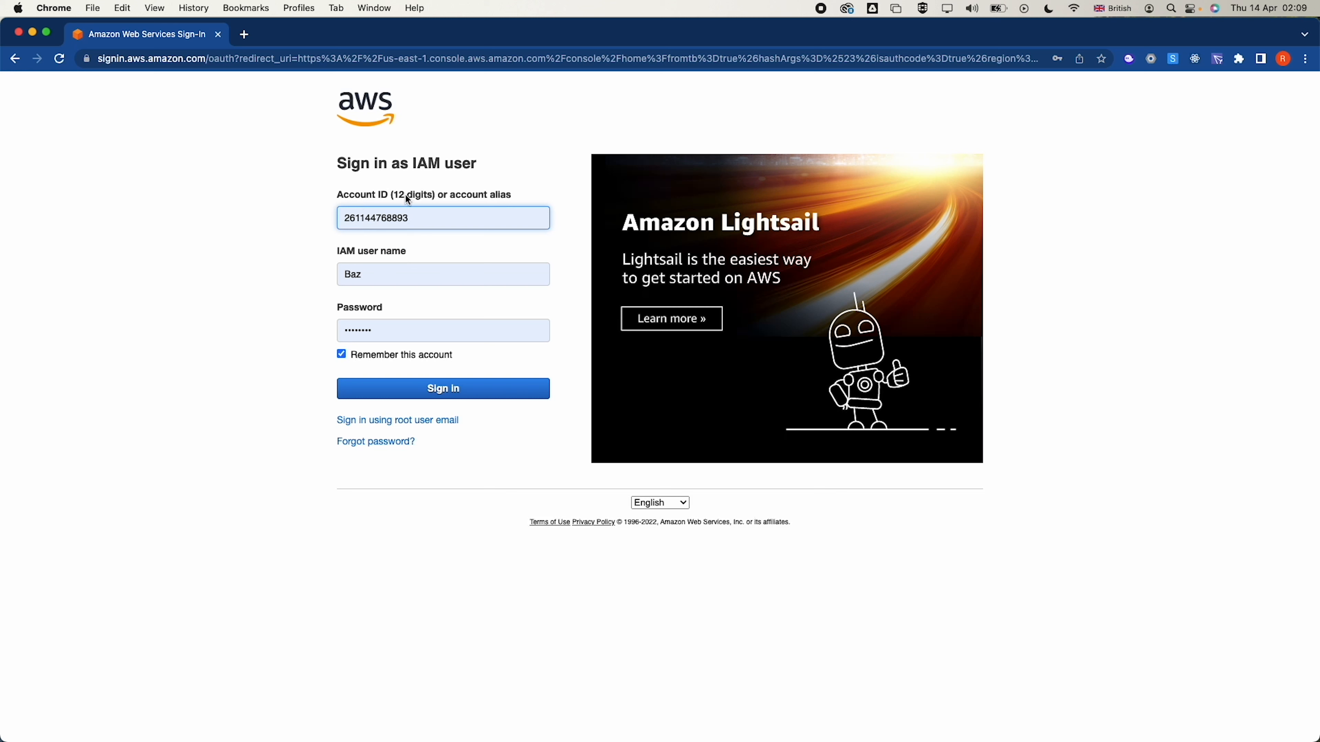
double_click(387, 217)
left_click(401, 398)
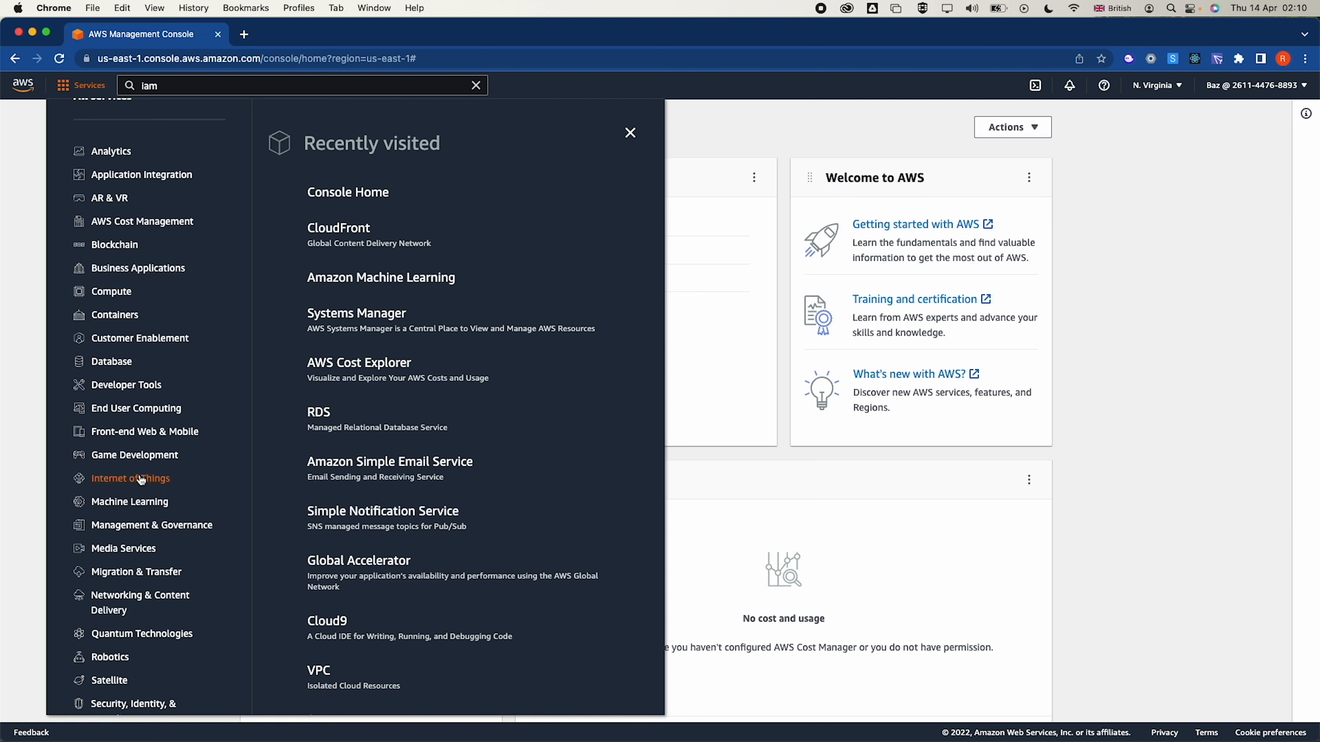
Browse the service categories and star IAM under Security, Identity & Compliance as a favourite
left_click(149, 534)
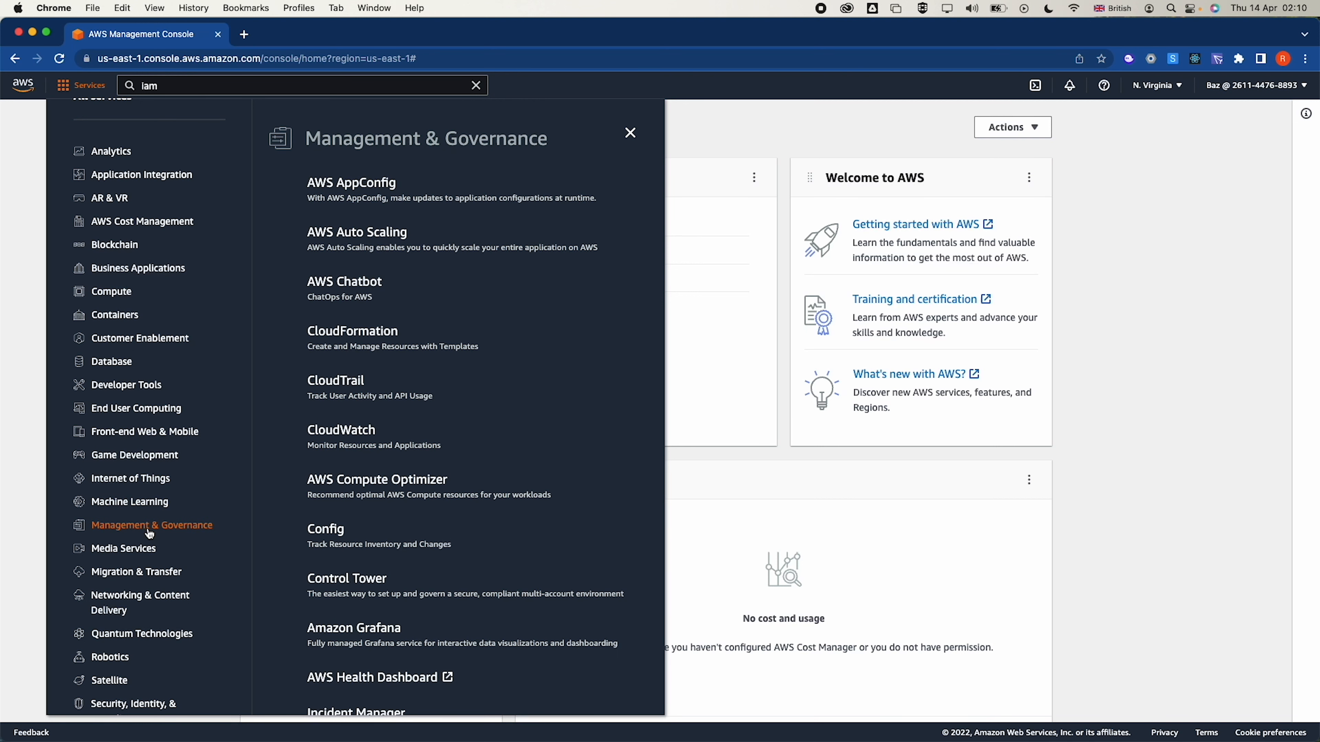
scroll(297, 442, "down", 3)
scroll(297, 442, "down", 5)
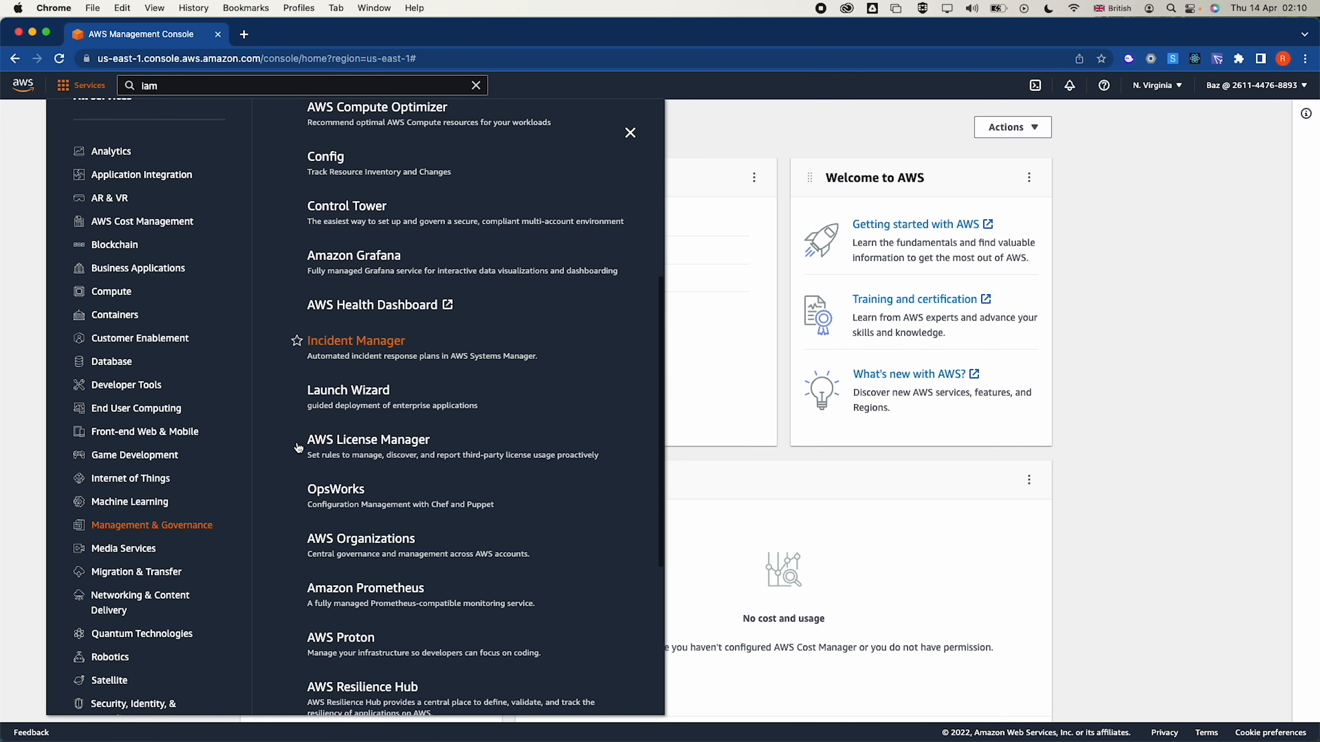
scroll(300, 447, "down", 5)
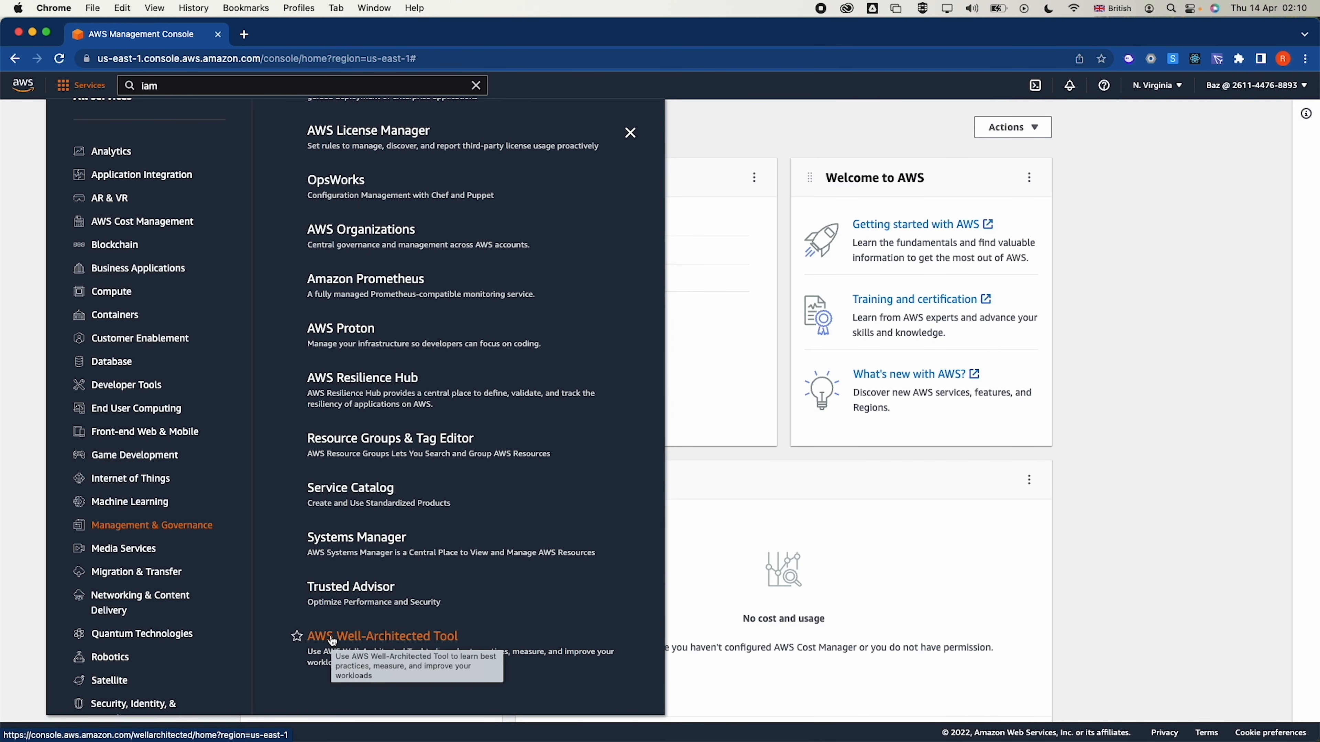
scroll(391, 366, "up", 1)
scroll(389, 363, "up", 10)
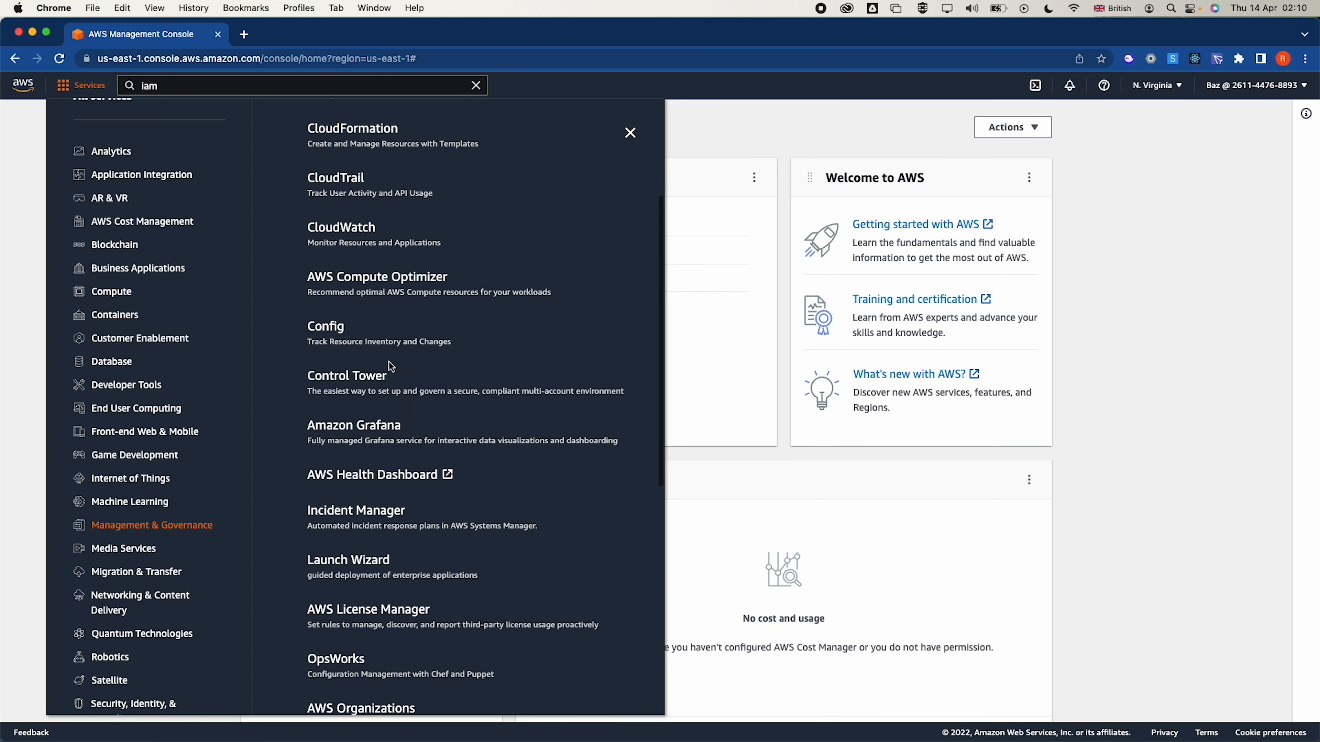
scroll(118, 479, "down", 2)
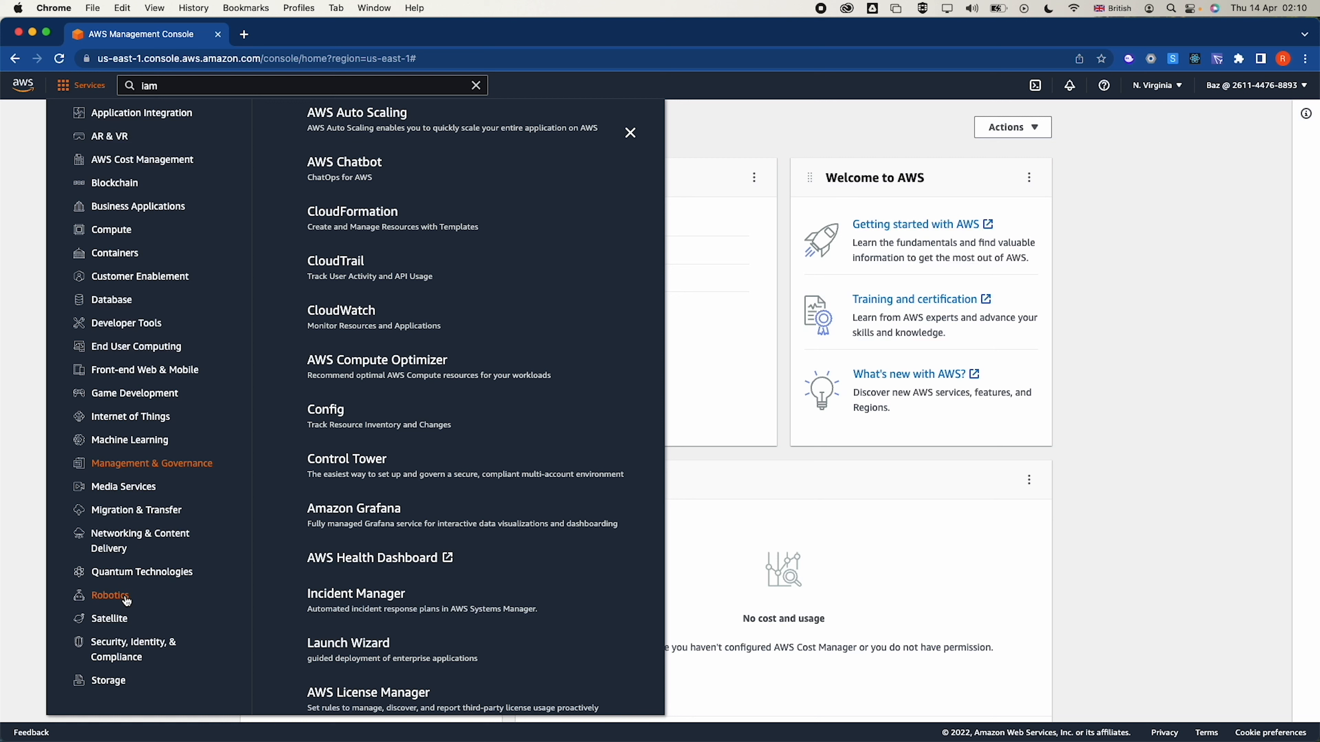
left_click(130, 657)
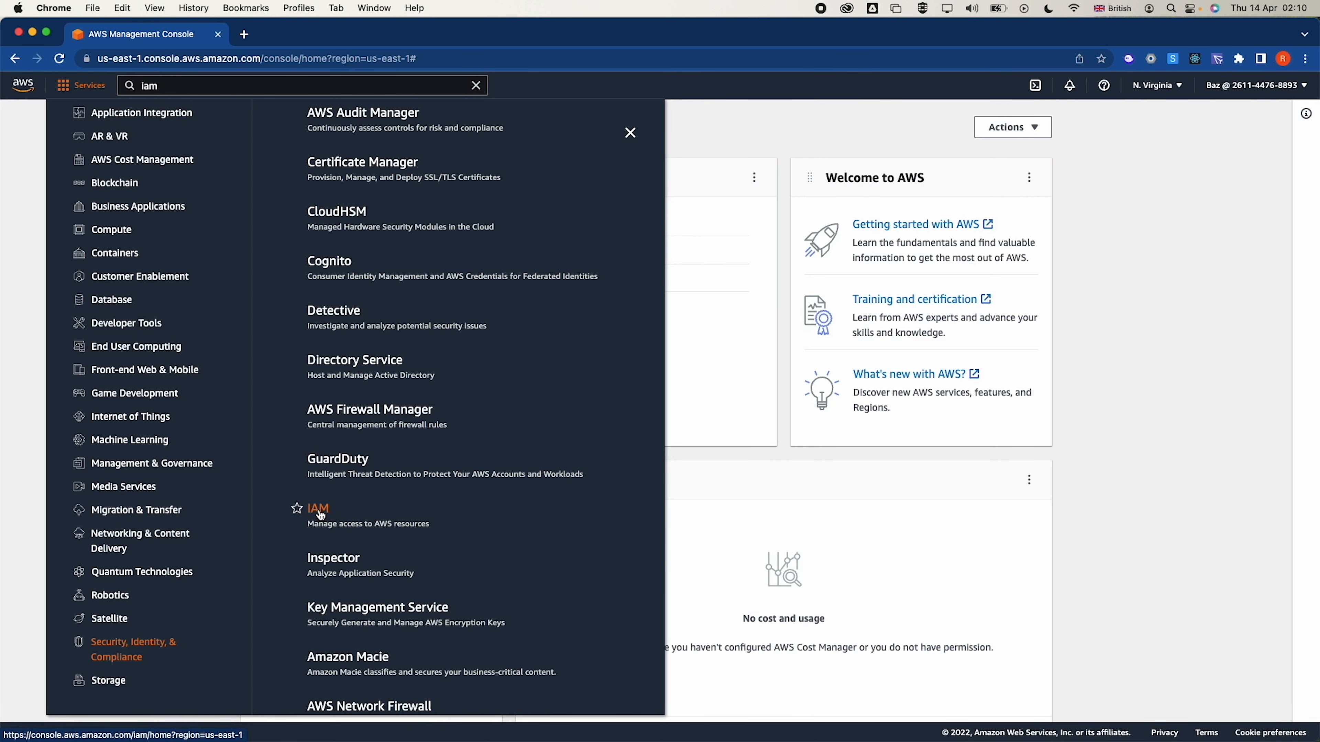
left_click(297, 509)
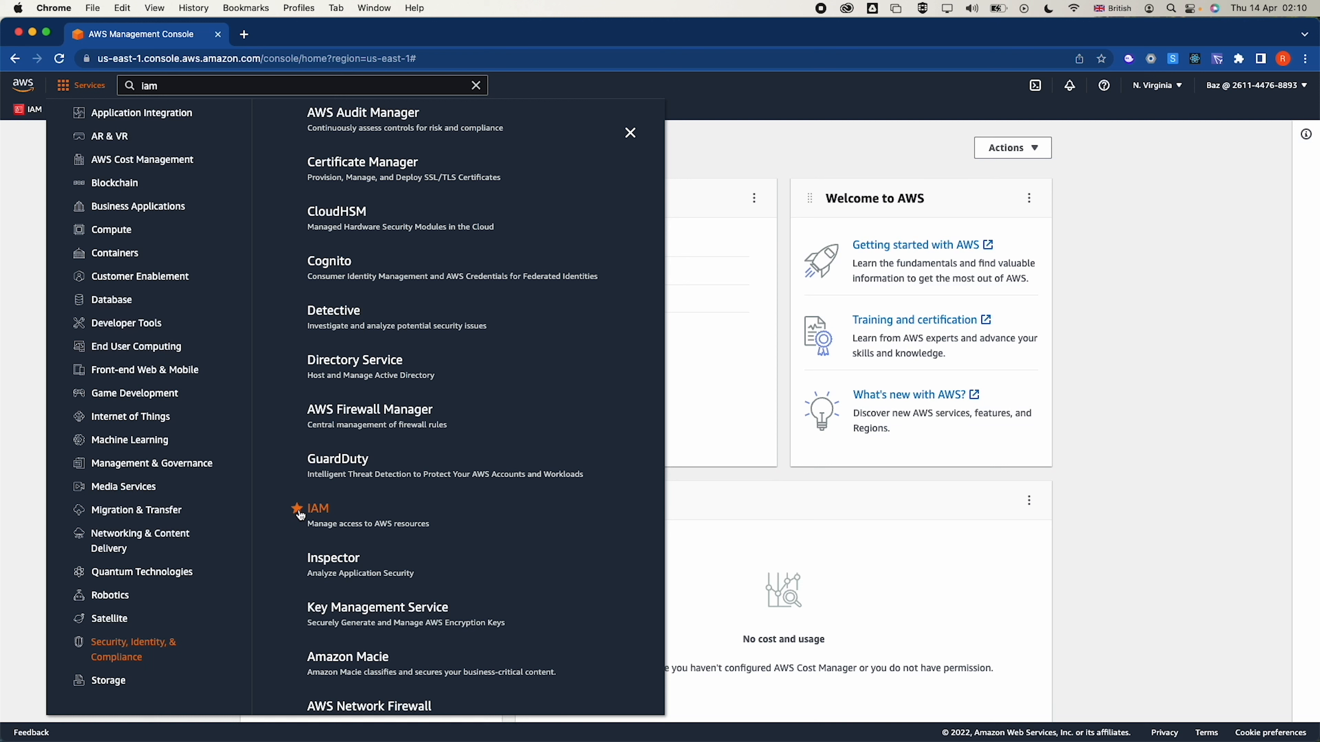
left_click(698, 360)
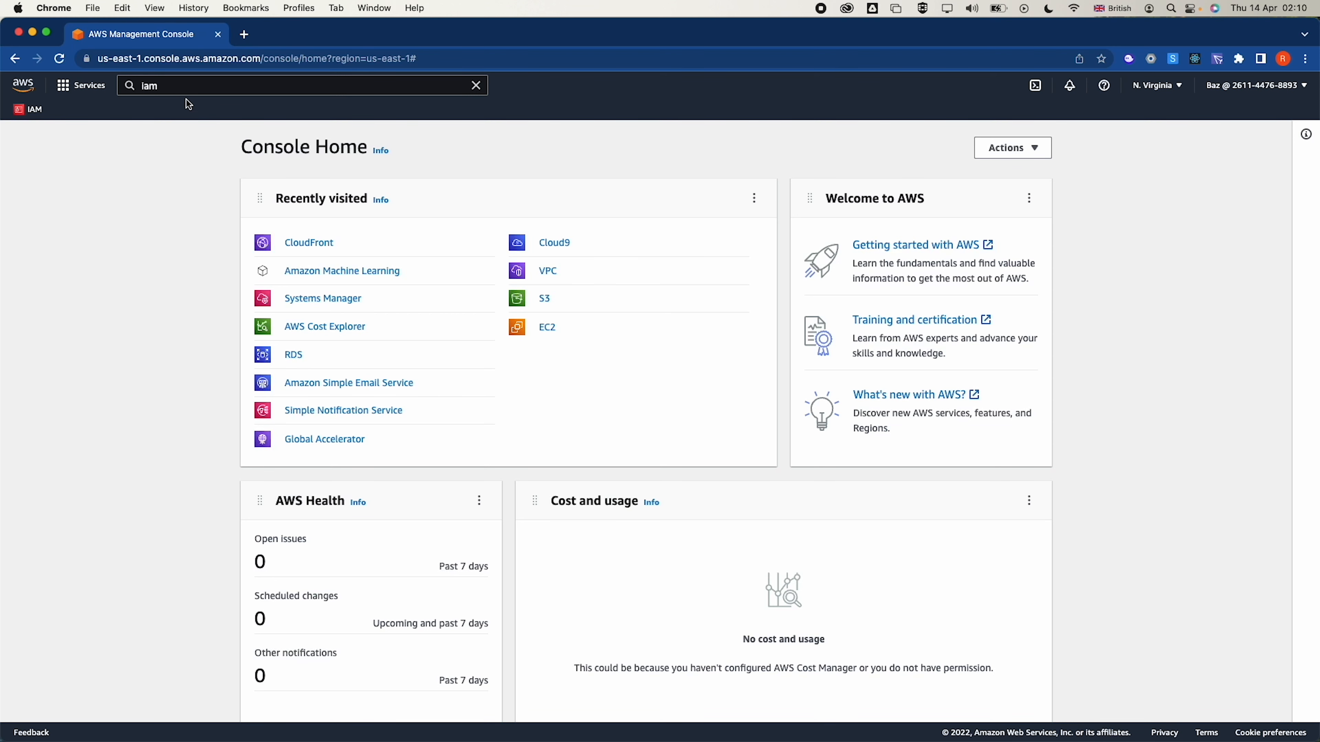
Open IAM from the 'iam' search and start adding a new user from the Users list
left_click(164, 86)
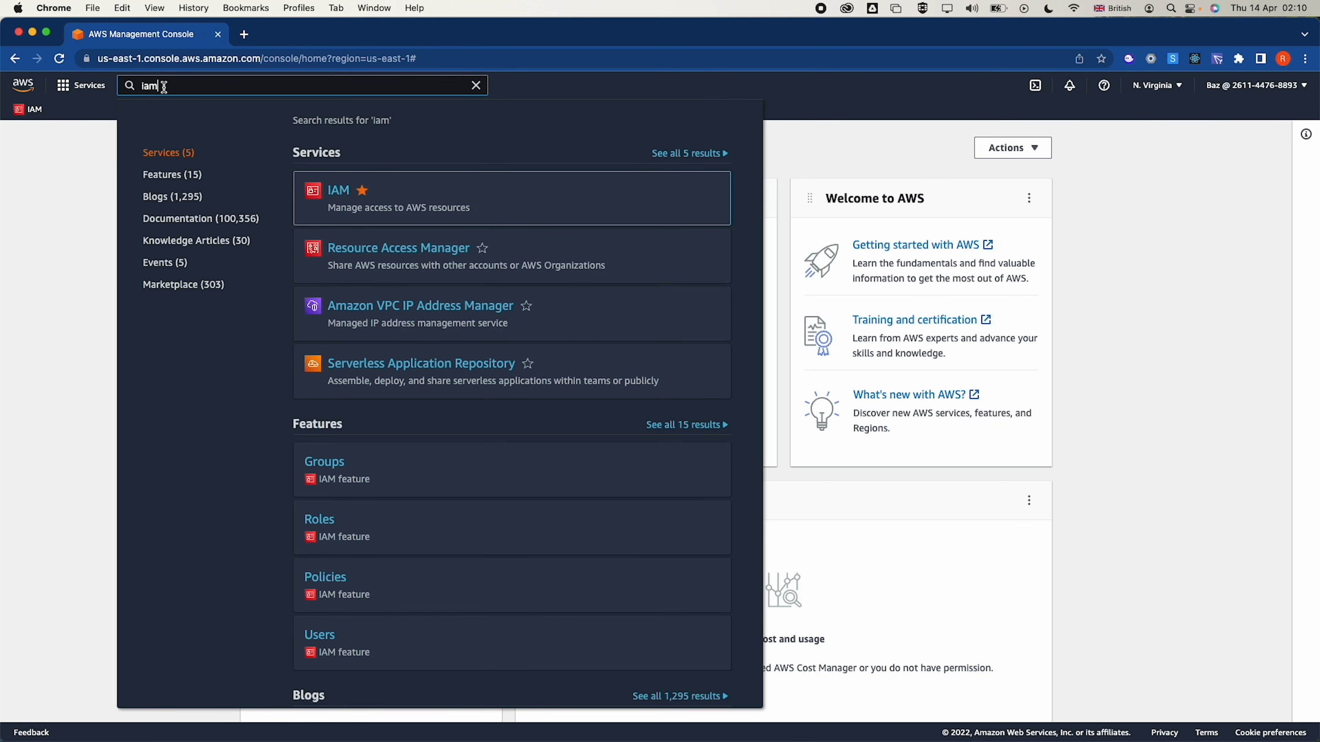
left_click(338, 191)
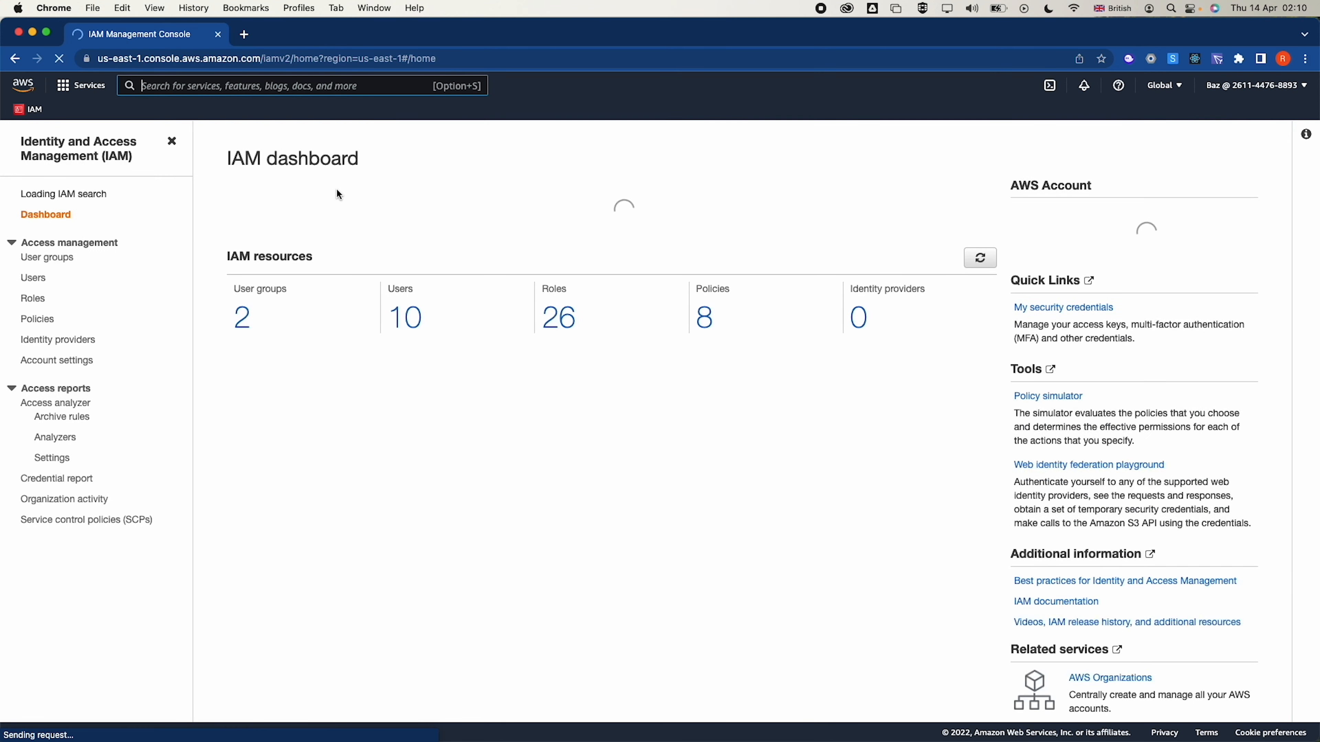
left_click(40, 291)
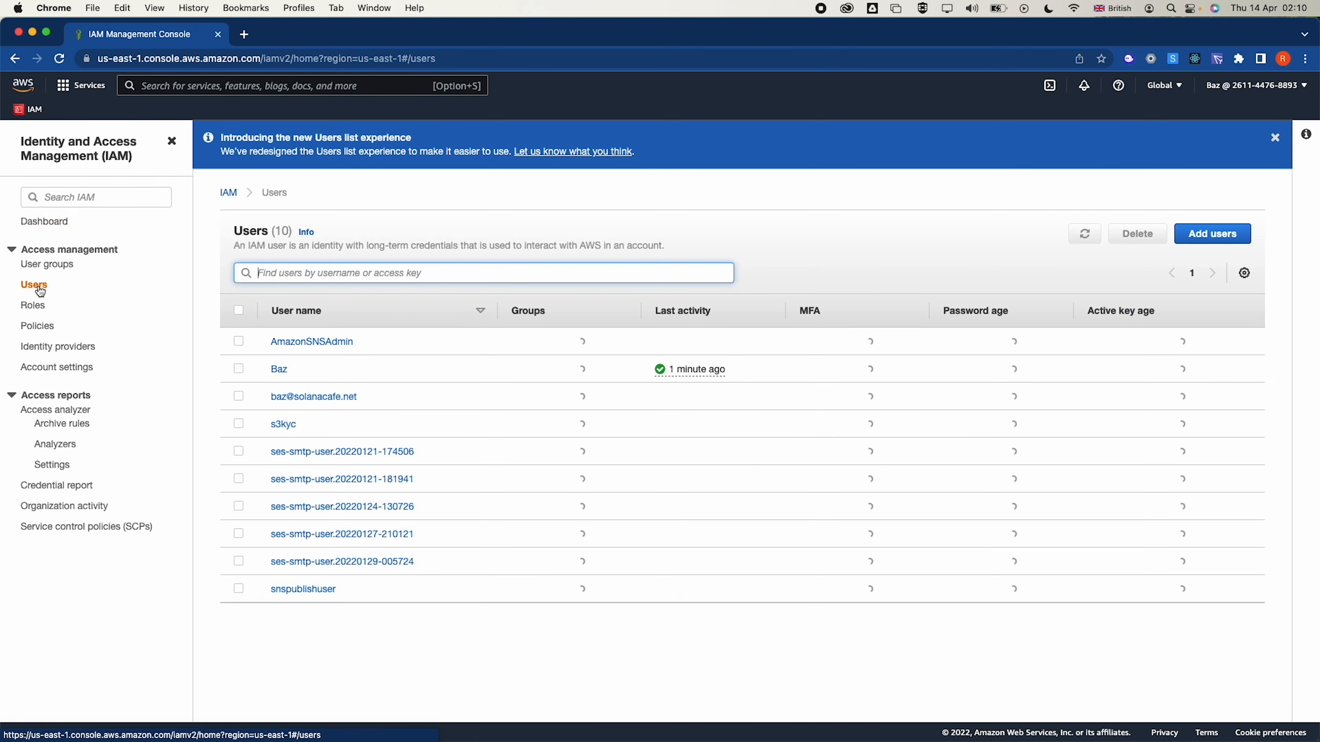
left_click(1205, 232)
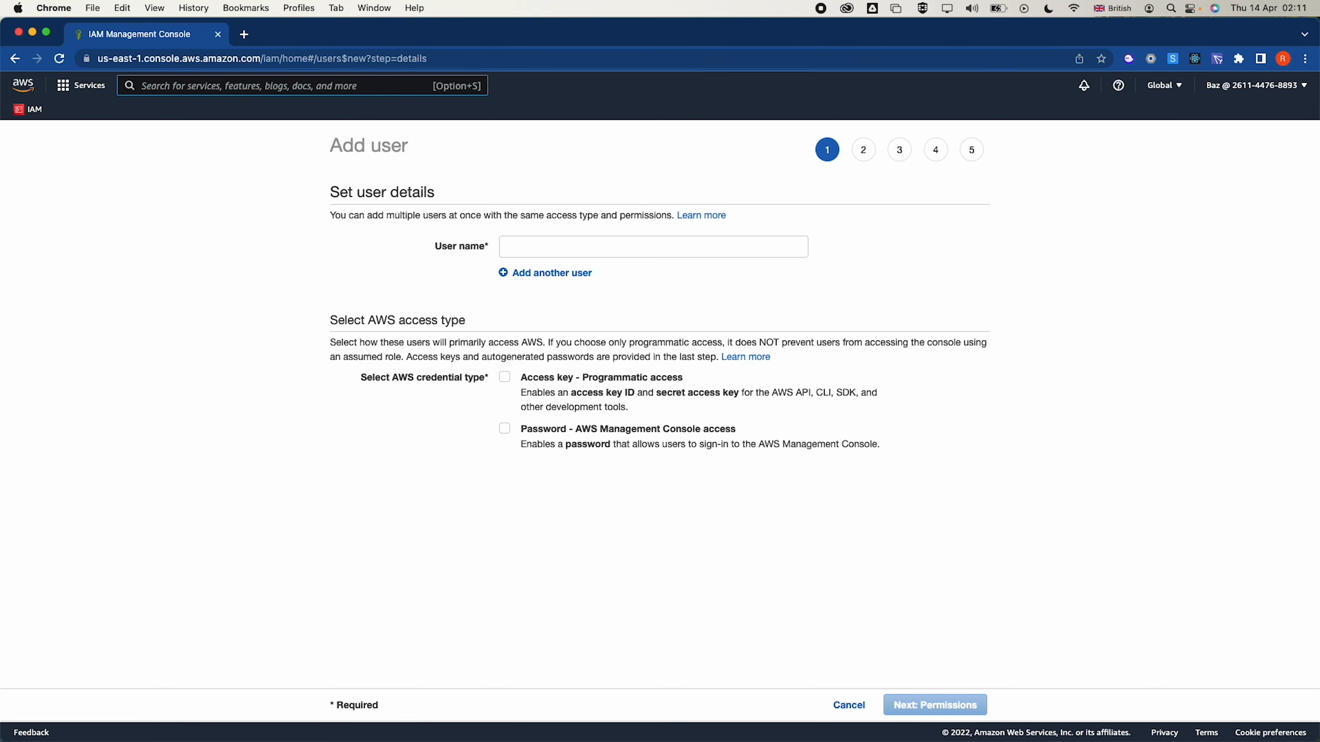
Enter user name user-1 with console access, a saved custom password and no forced reset
left_click(554, 242)
type("user-1")
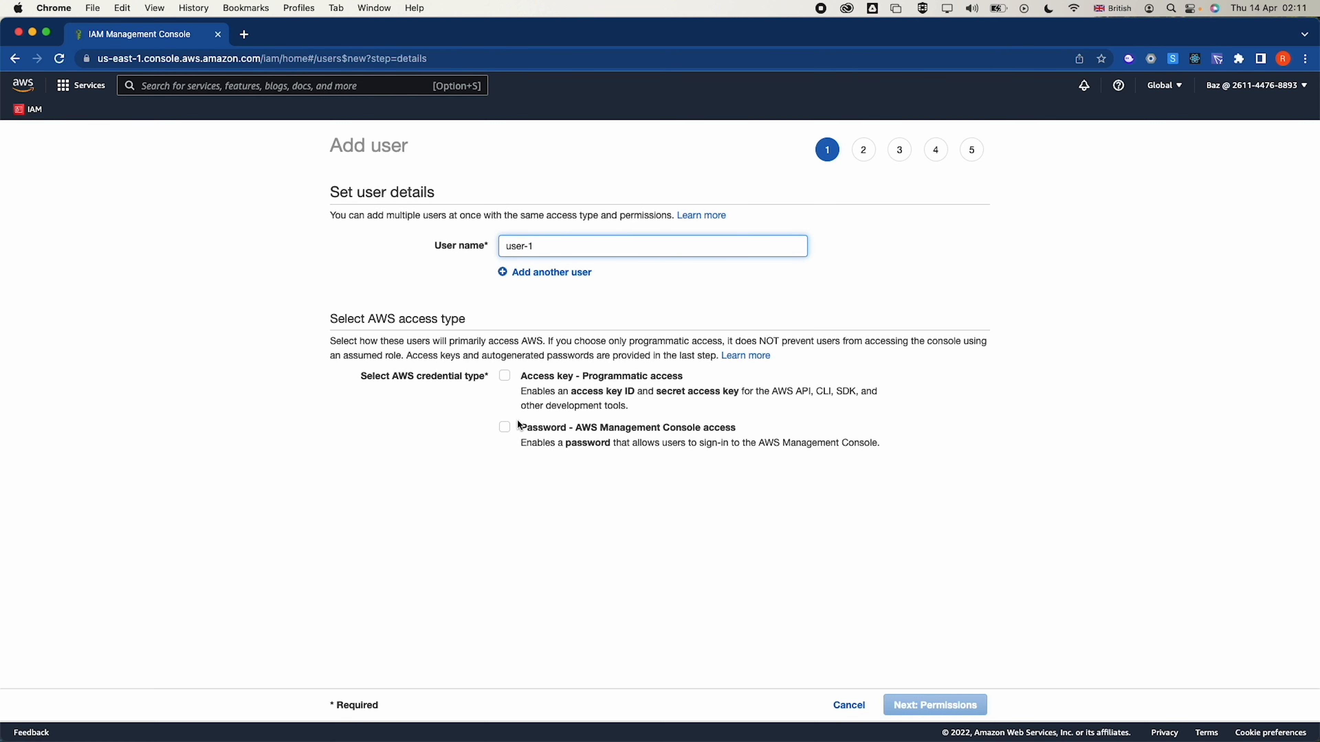
left_click(510, 432)
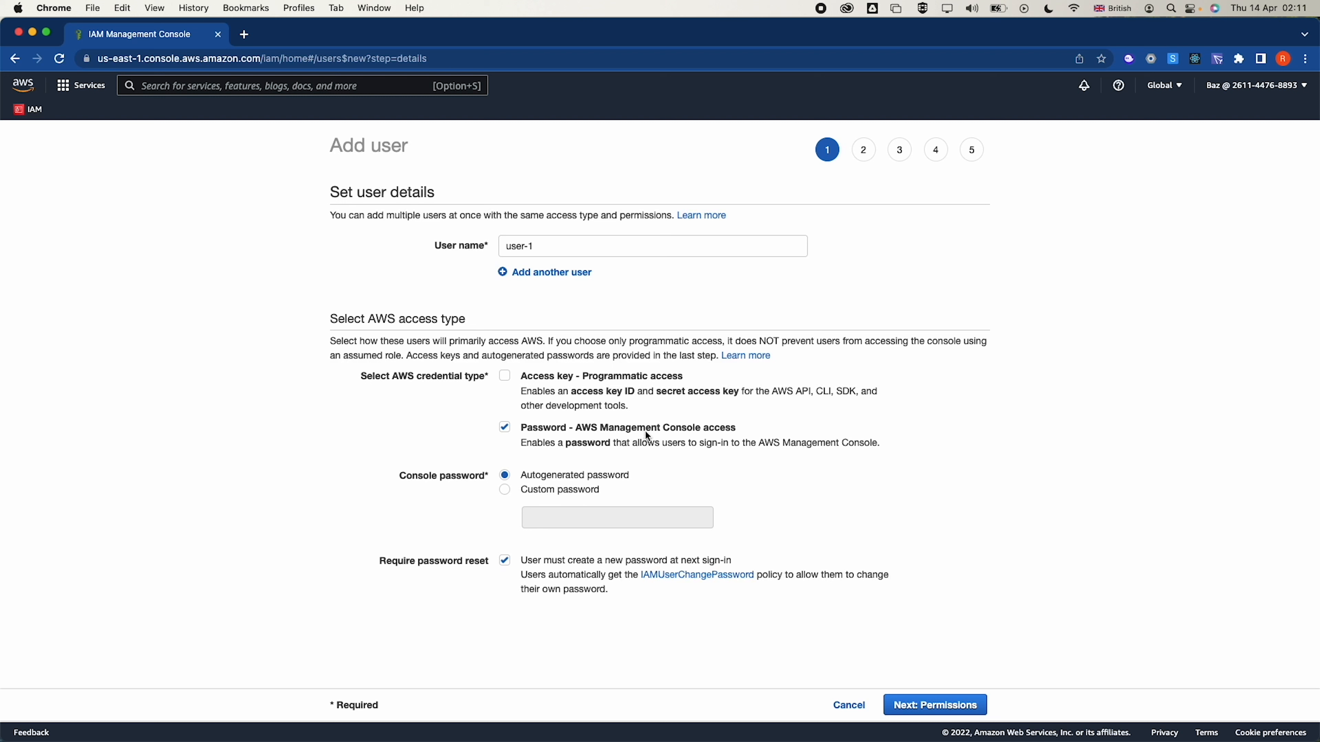
left_click(504, 428)
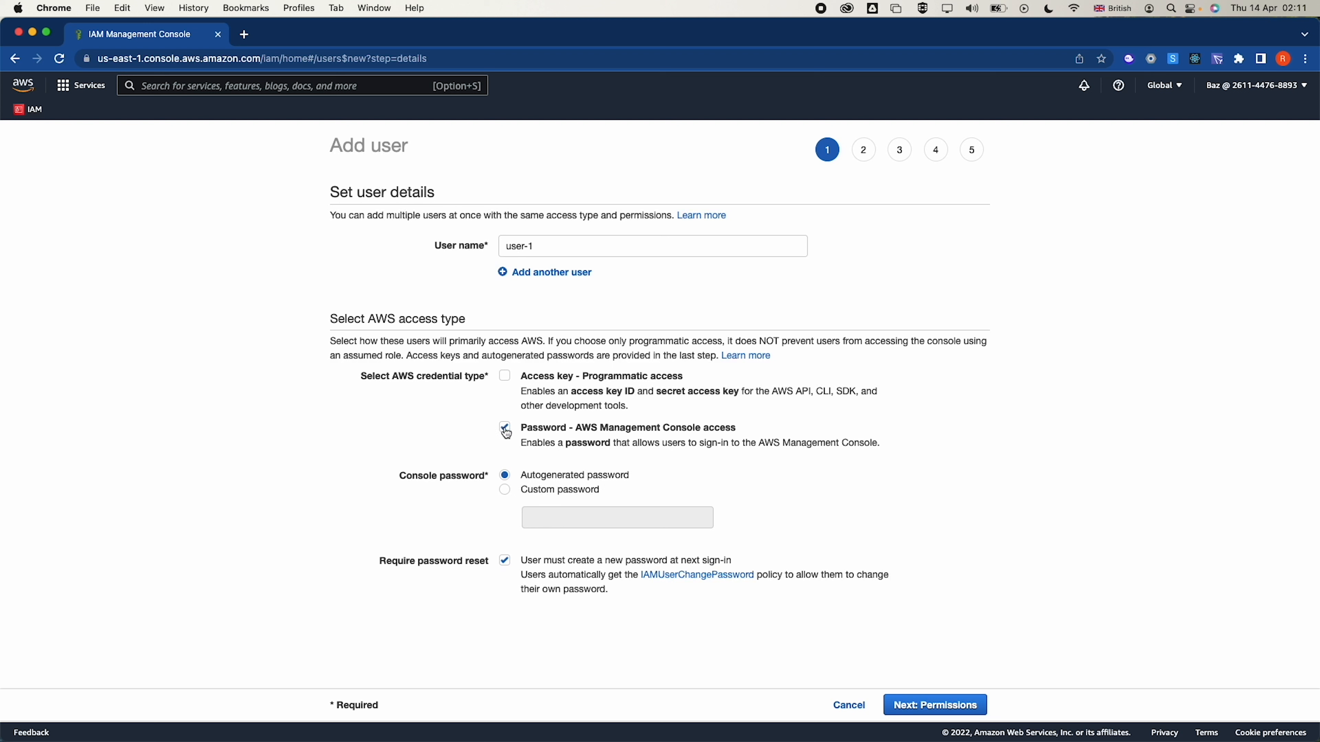
left_click(506, 491)
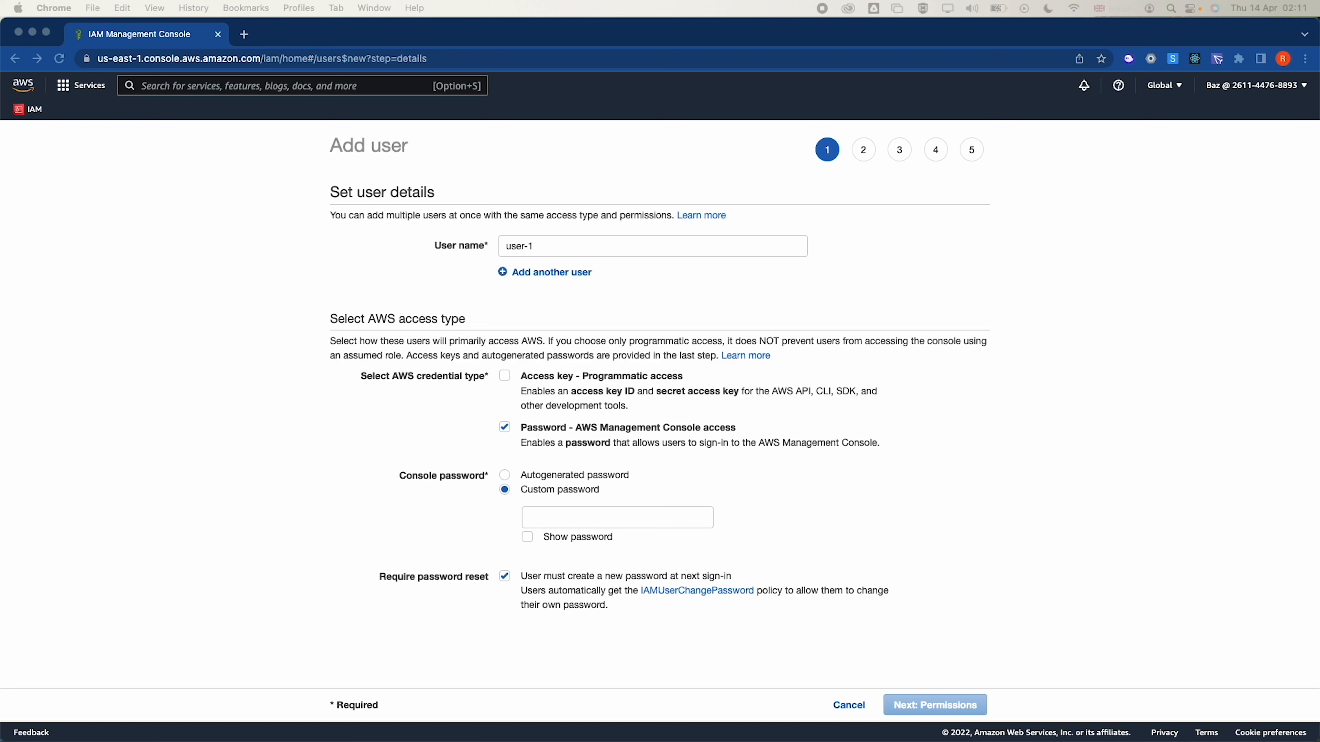
left_click(618, 519)
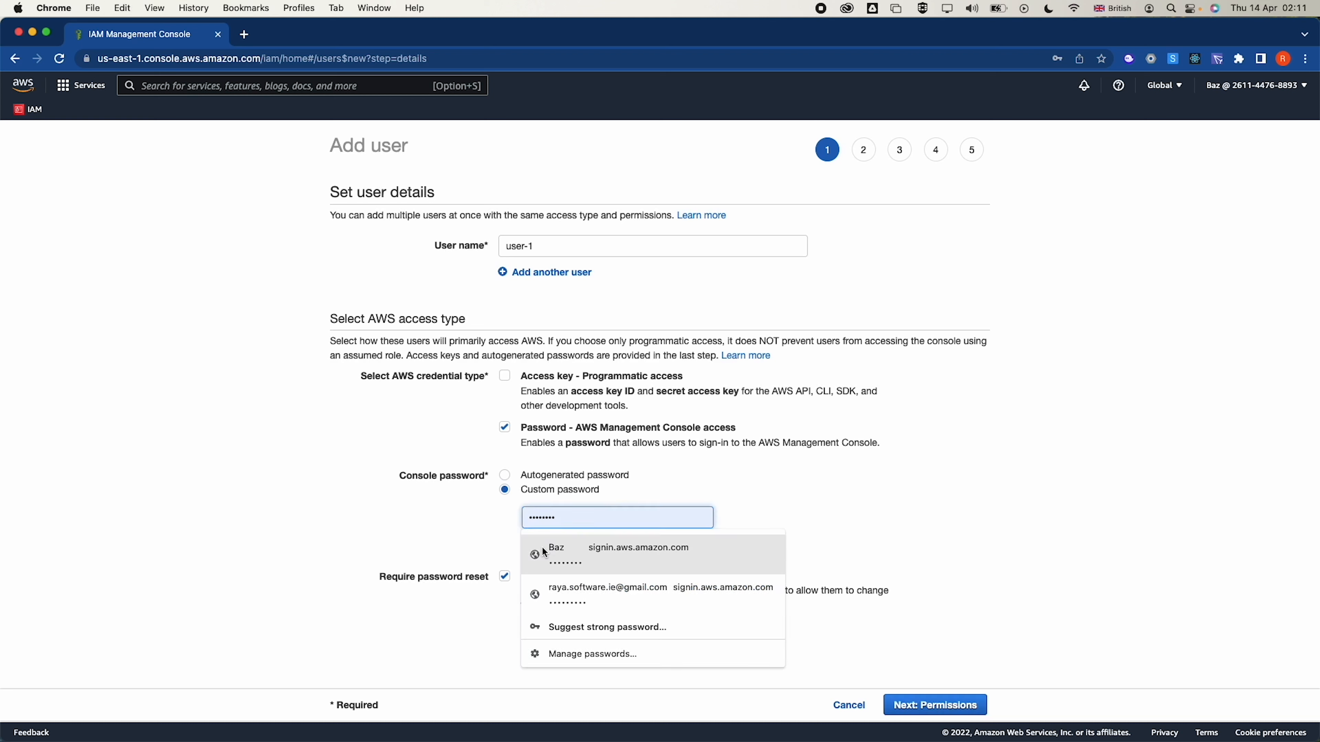
left_click(518, 549)
left_click(529, 537)
scroll(534, 545, "down", 1)
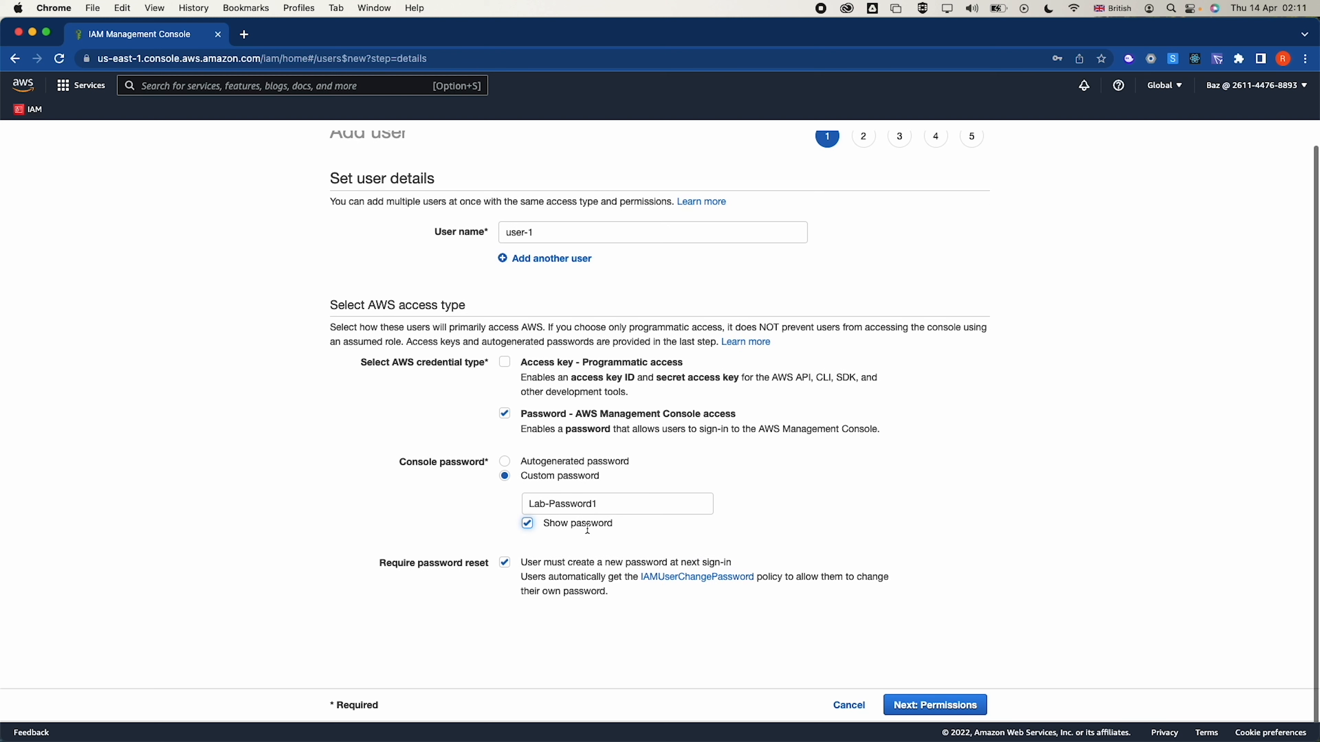
left_click(503, 563)
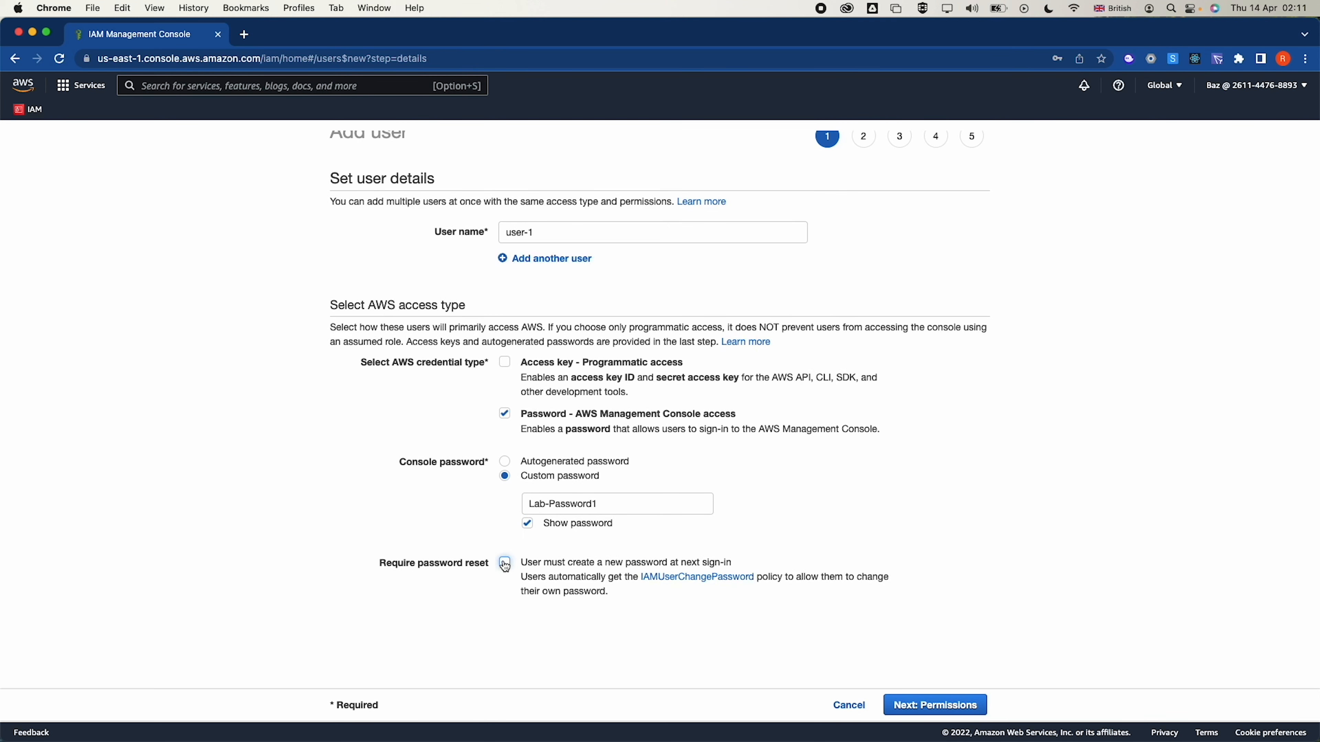
Create user-1 without permissions or tags and return to the users list
left_click(938, 705)
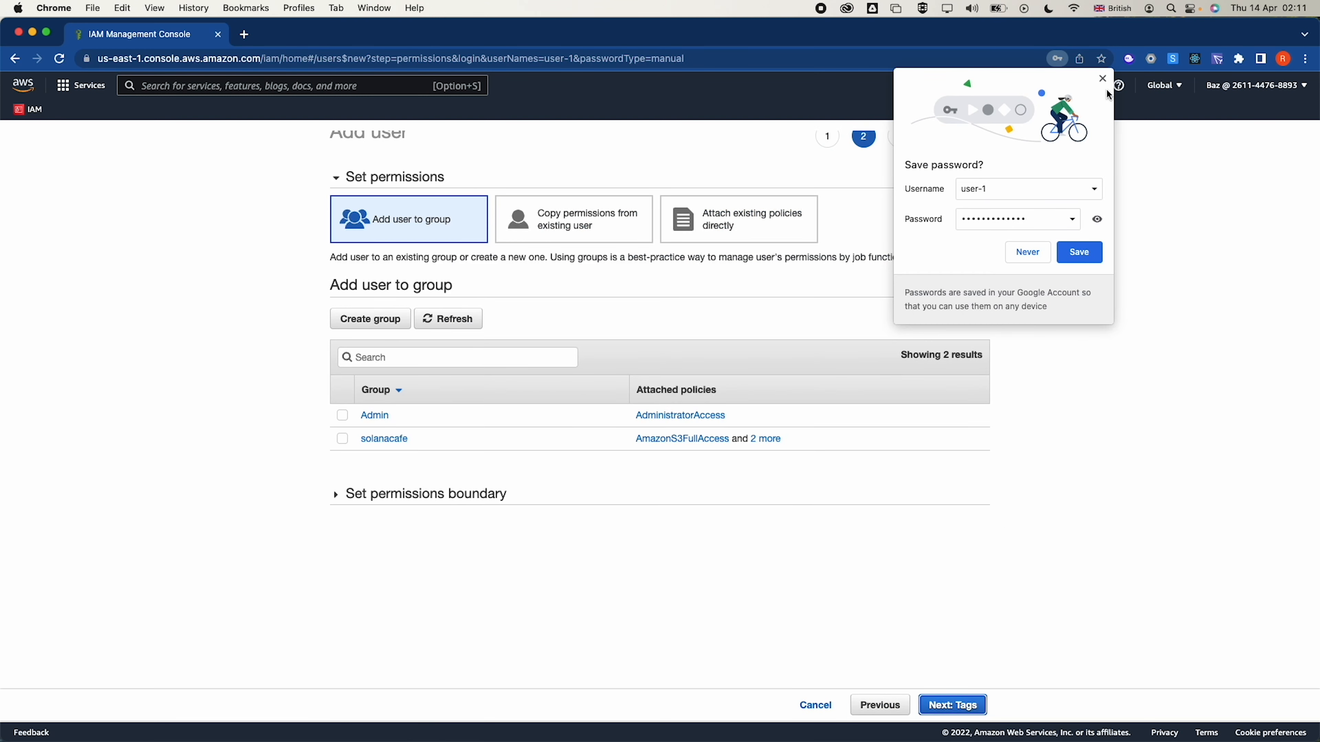
left_click(1103, 78)
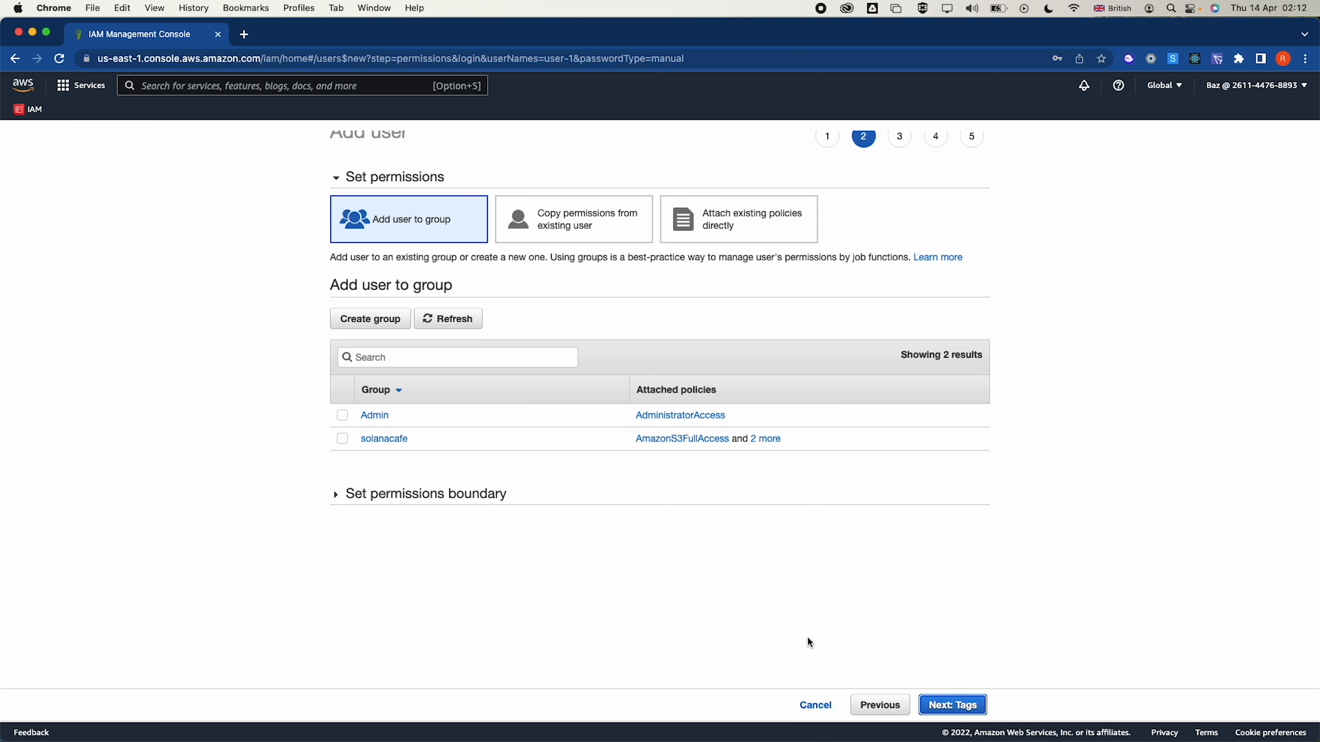
left_click(968, 711)
left_click(962, 711)
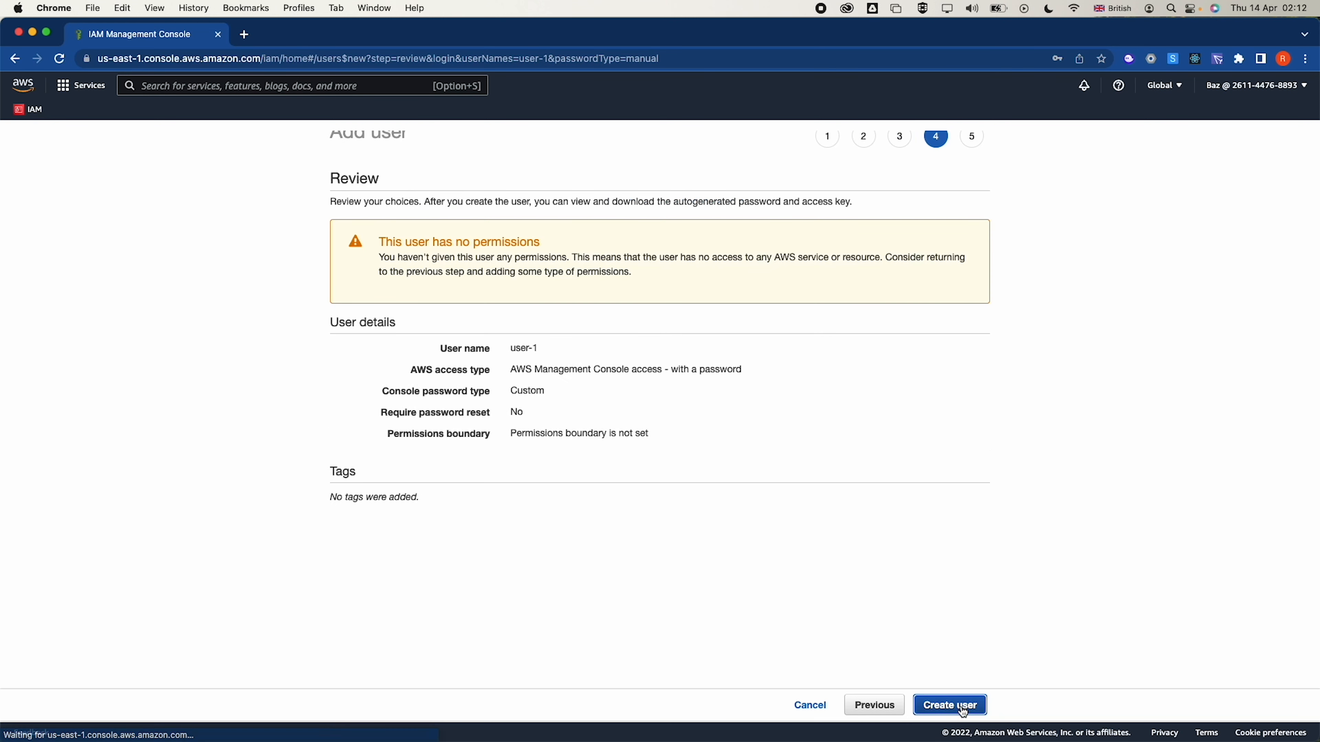
left_click(963, 711)
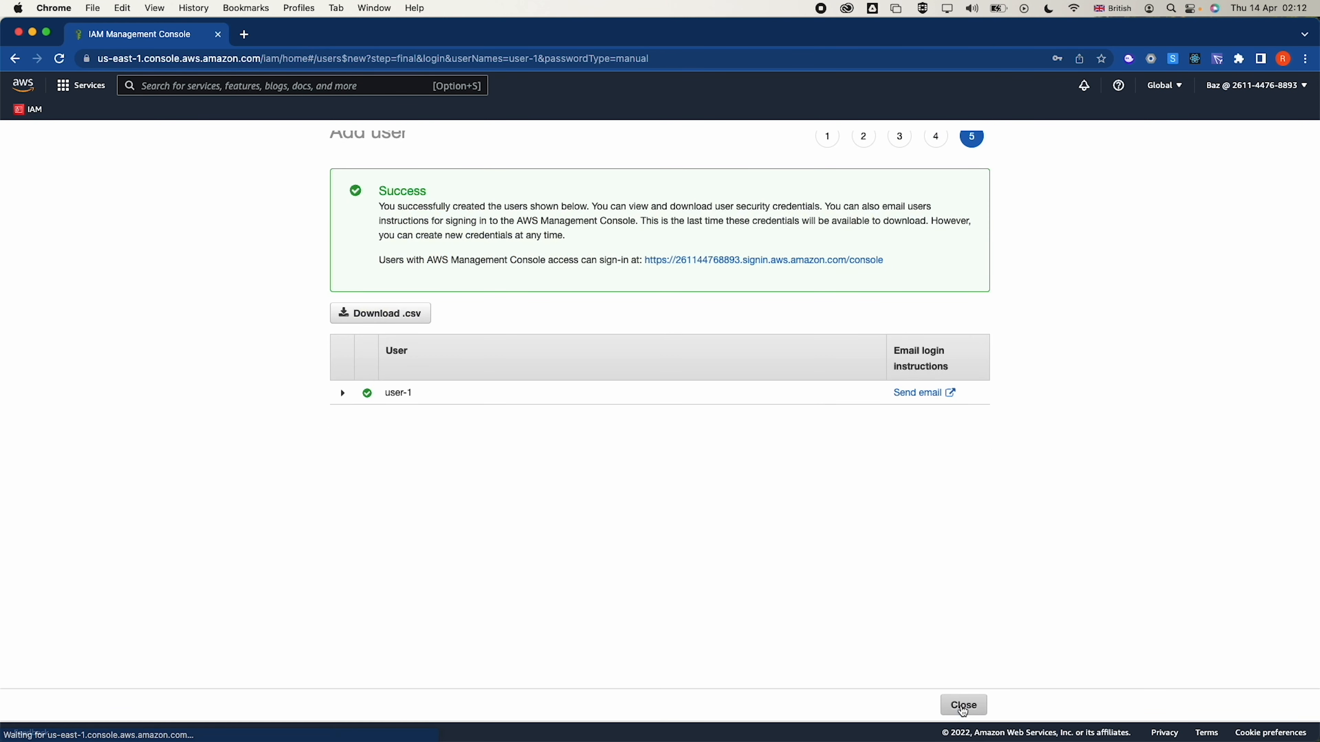
left_click(963, 703)
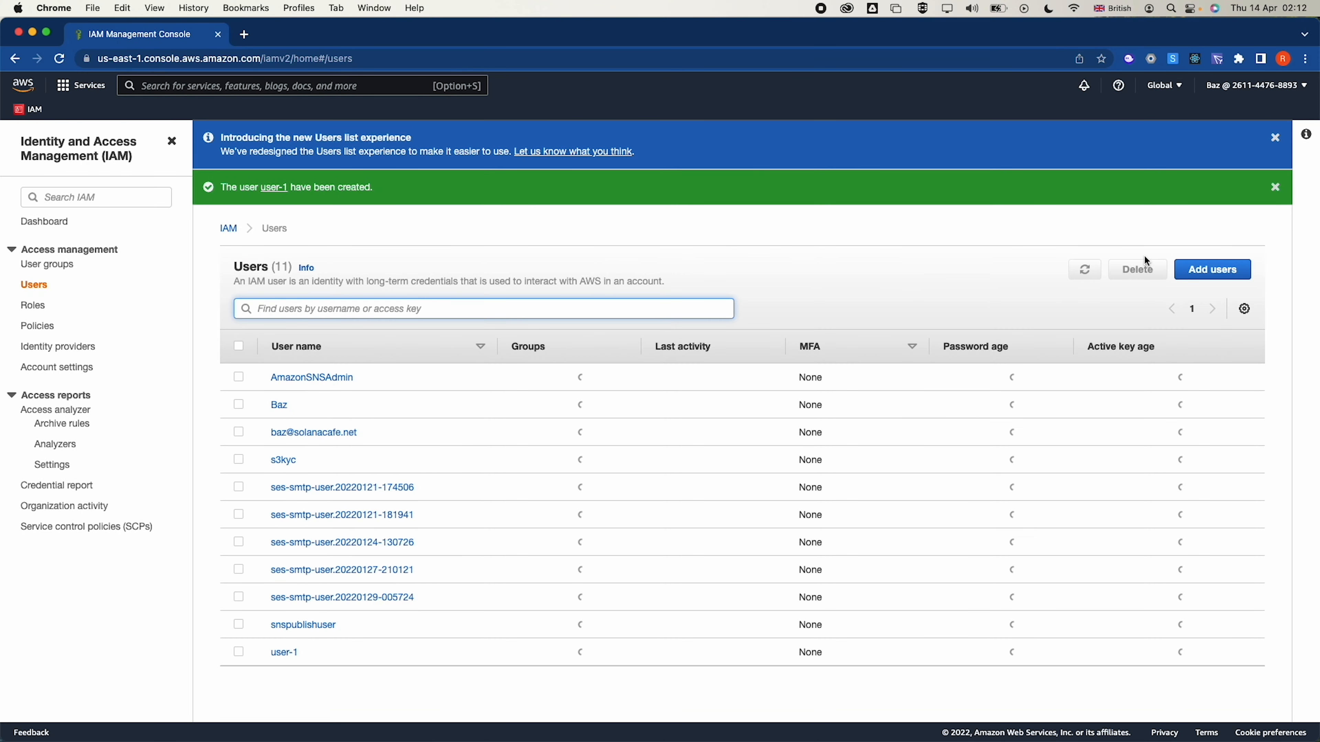
Add user-2 with console access, a typed custom password and no forced reset
left_click(1225, 280)
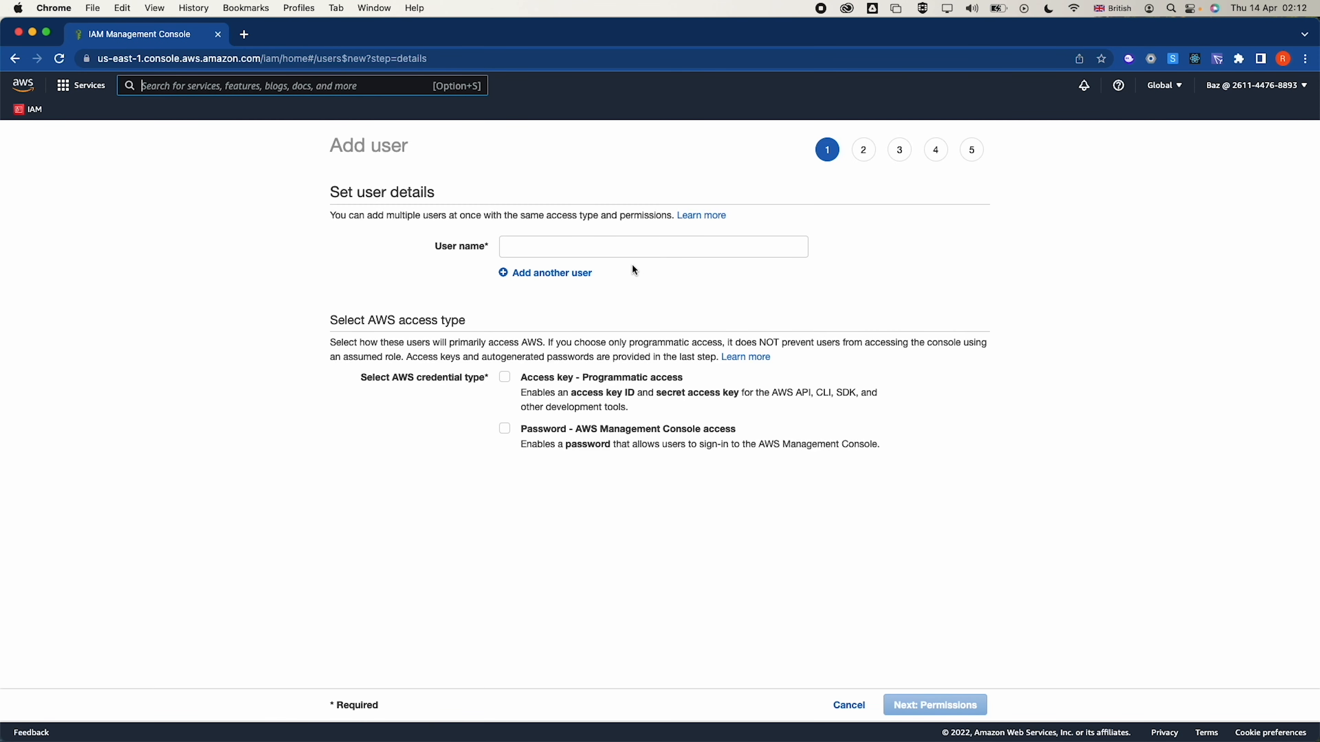
left_click(615, 248)
type("user-2")
left_click(505, 428)
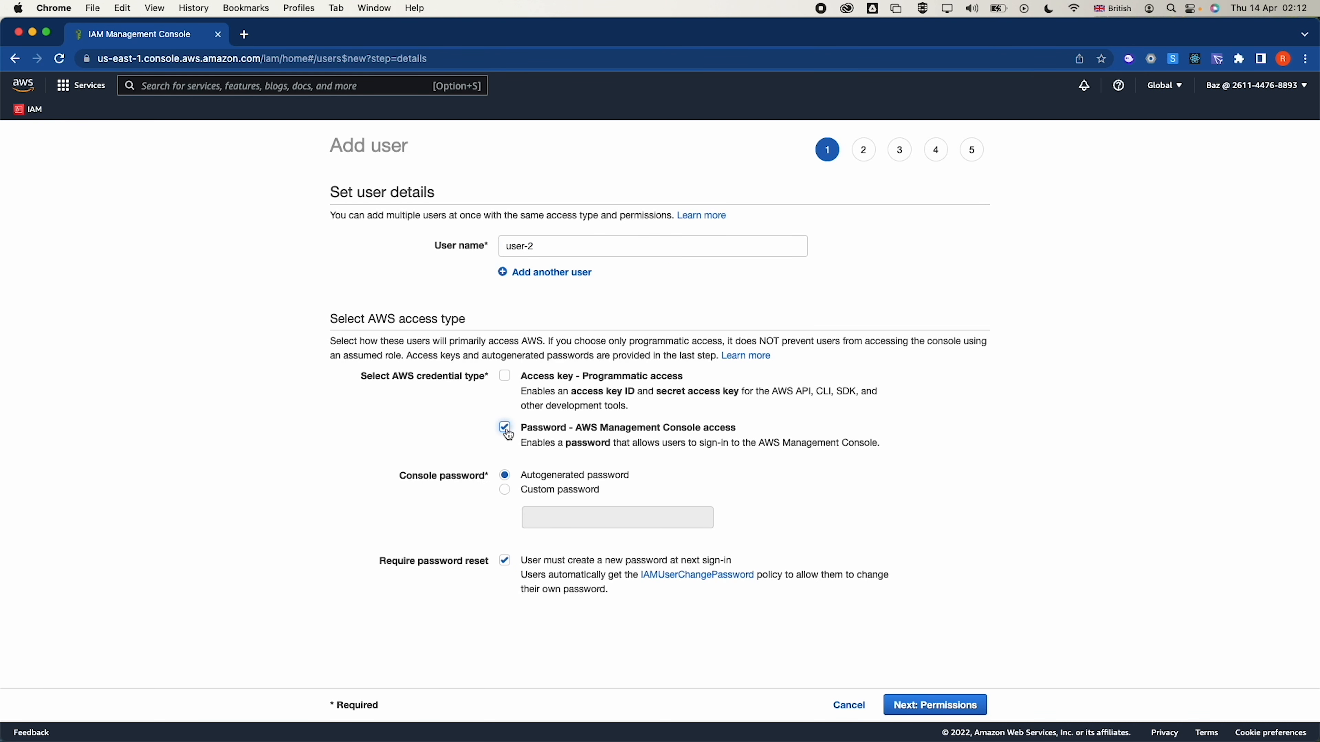
left_click(505, 490)
left_click(563, 516)
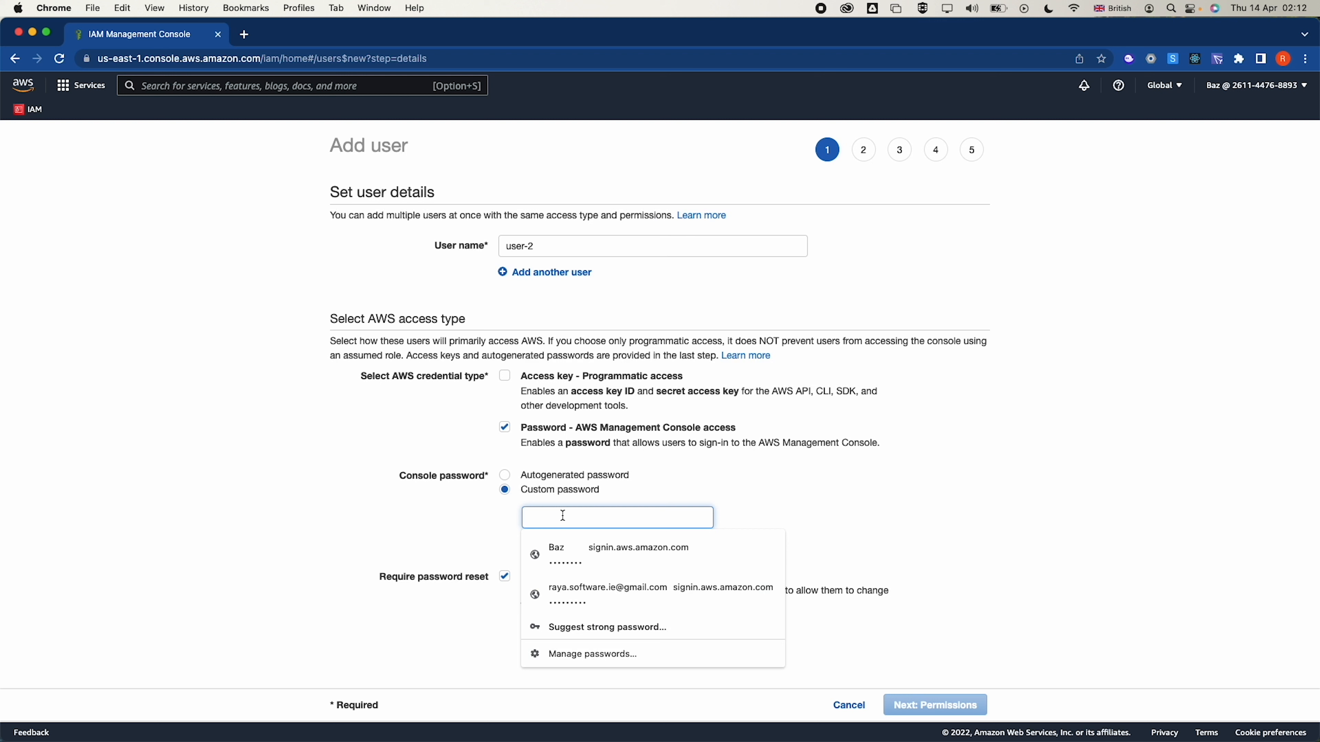
type("p•••••••••")
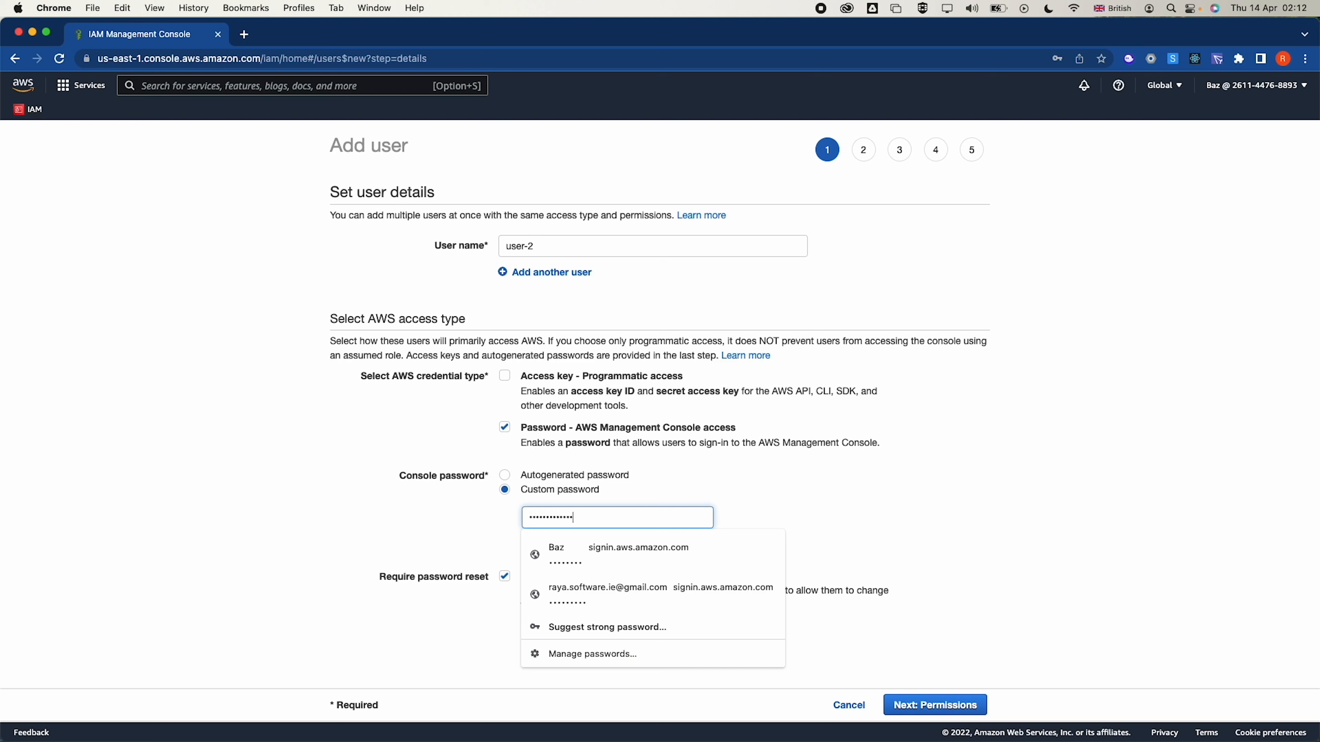
left_click(689, 483)
left_click(586, 538)
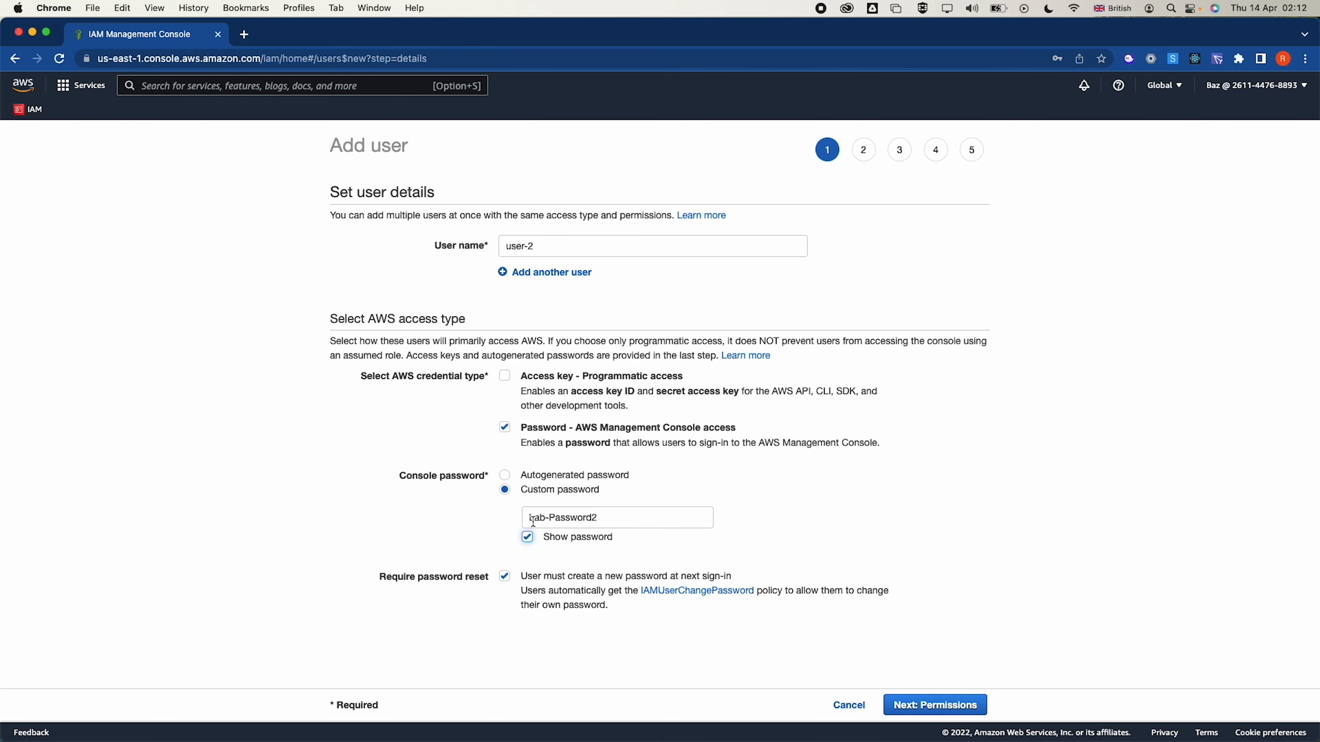
left_click(505, 576)
scroll(682, 553, "down", 1)
Create user-2 without permissions and open a fresh Add user form
left_click(953, 708)
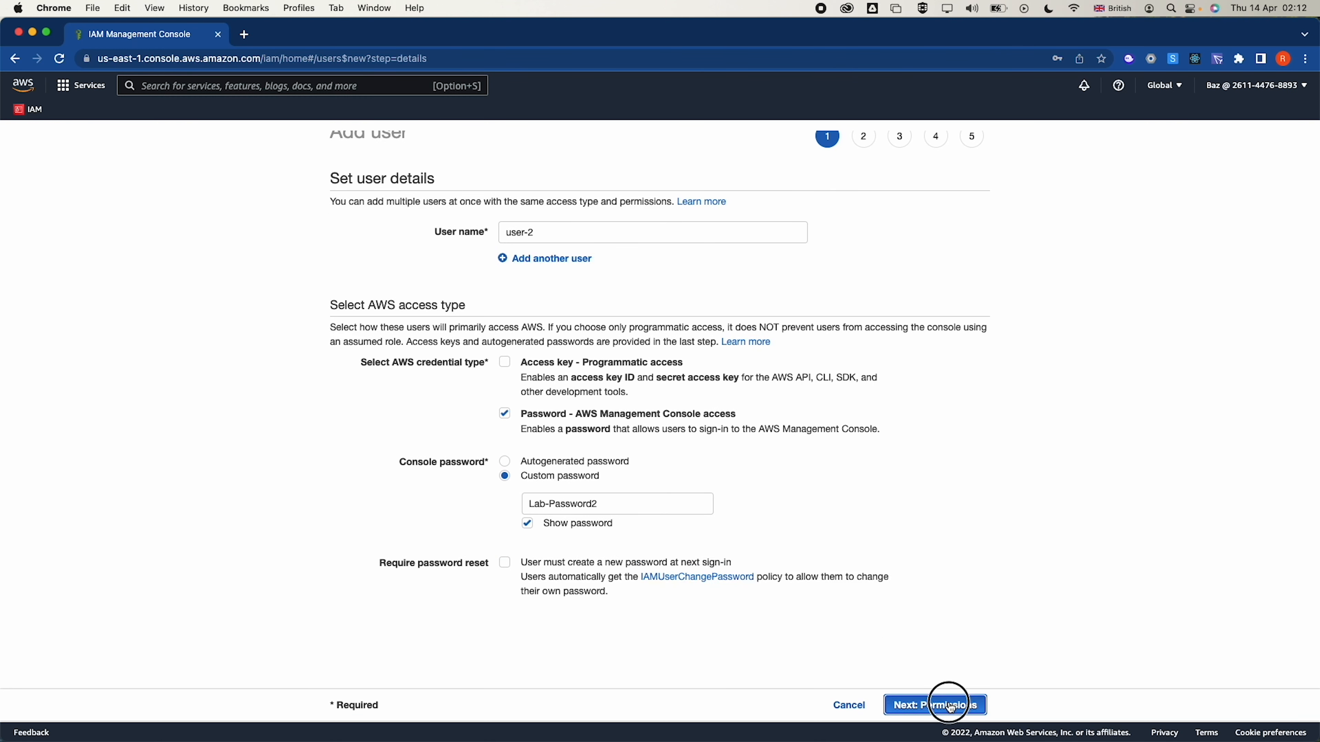
left_click(1102, 79)
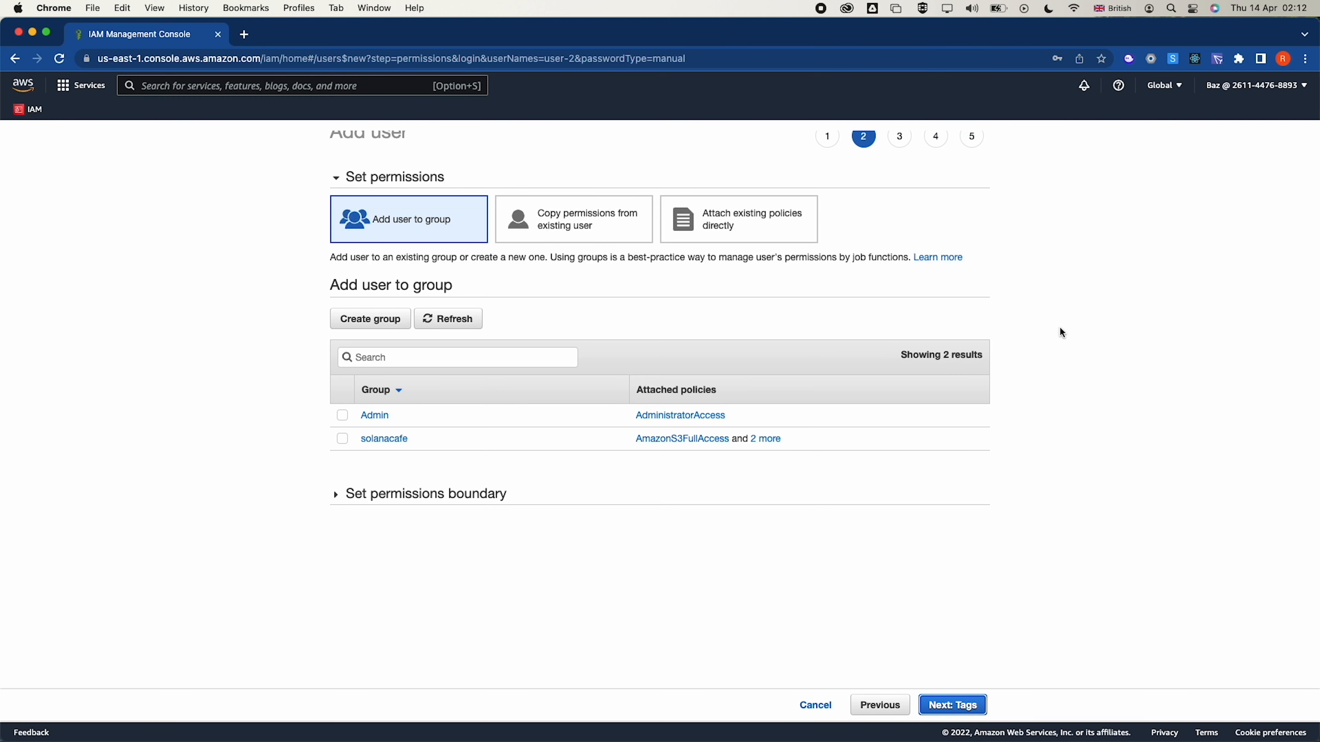
left_click(947, 708)
left_click(945, 707)
left_click(945, 706)
left_click(950, 705)
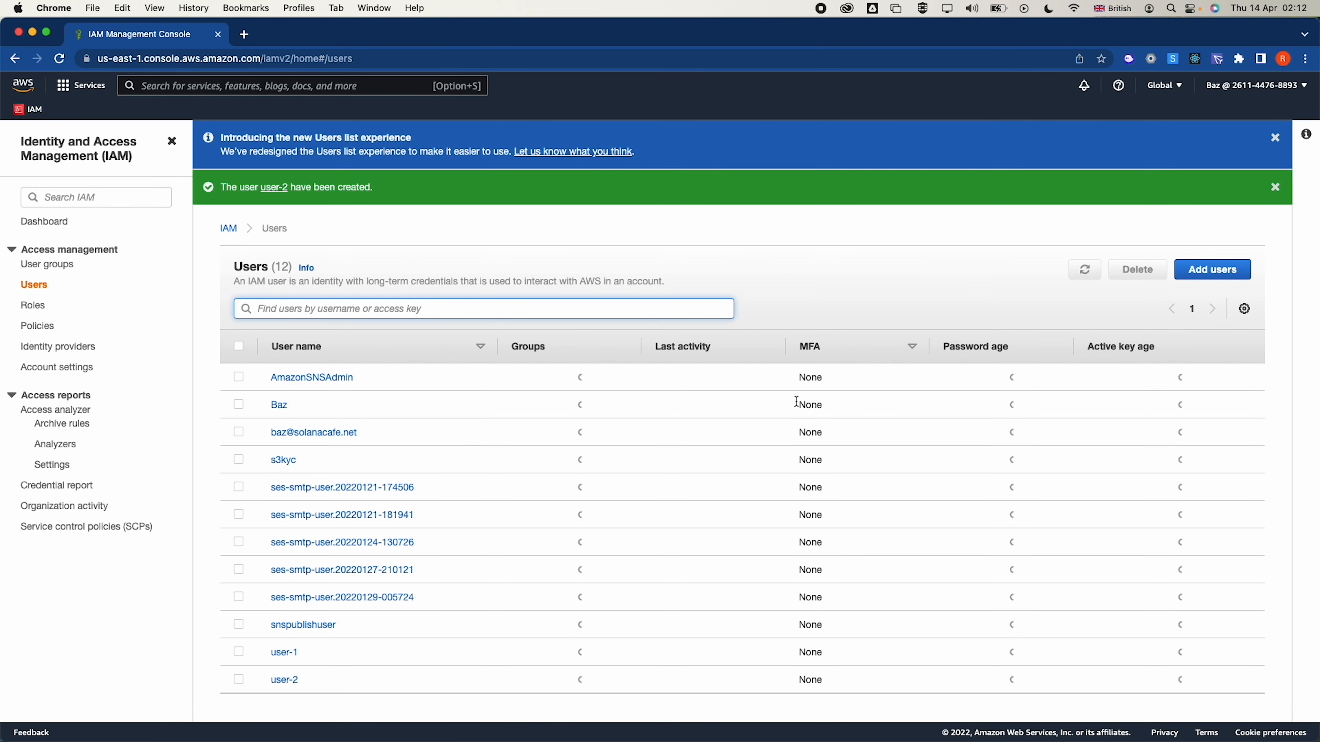
left_click(1207, 271)
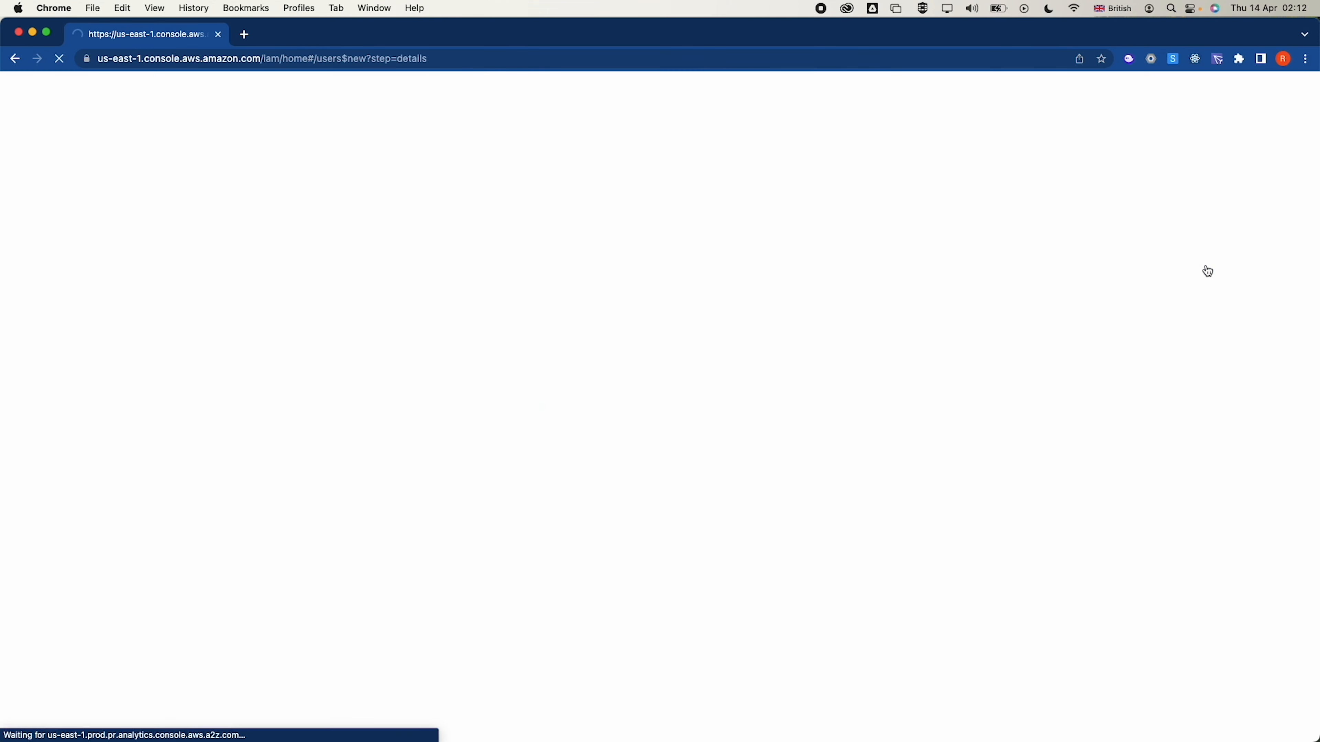
Enter user-3 with console access, a typed custom password and no forced reset
left_click(550, 243)
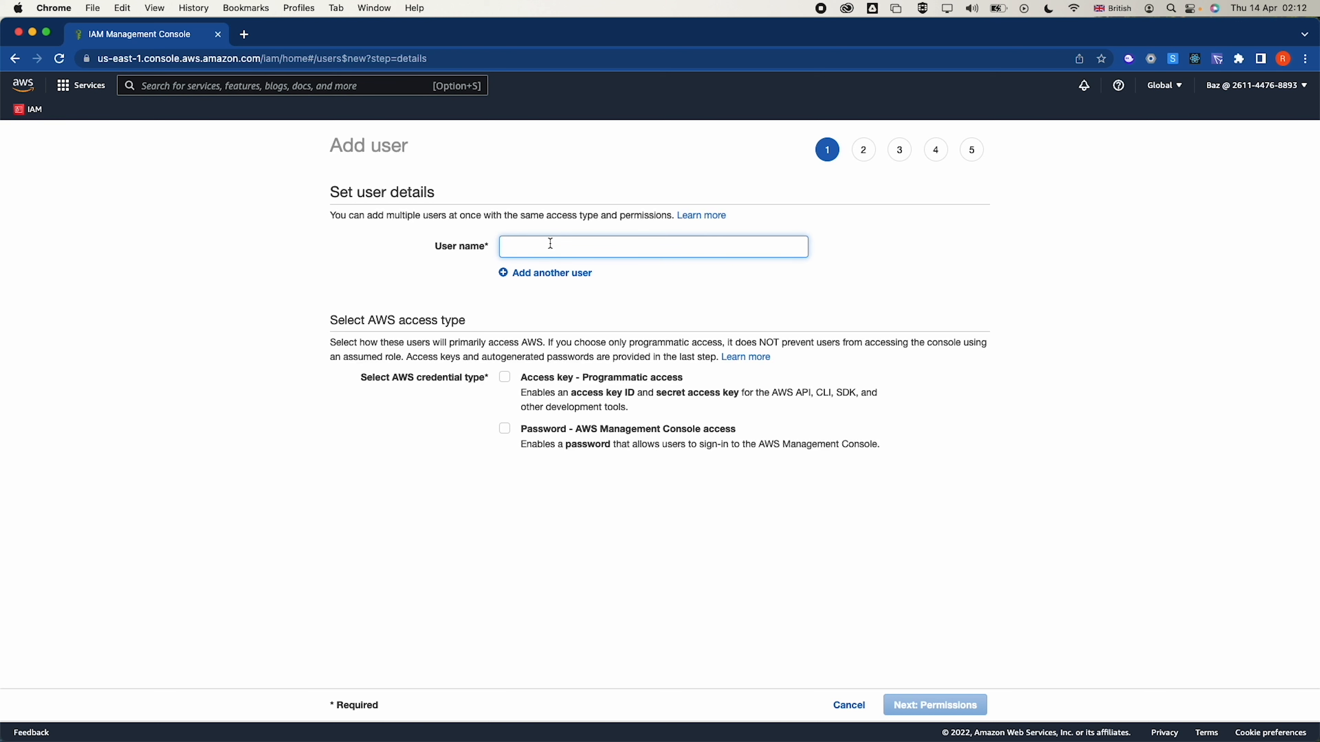
left_click(551, 244)
type("user-3")
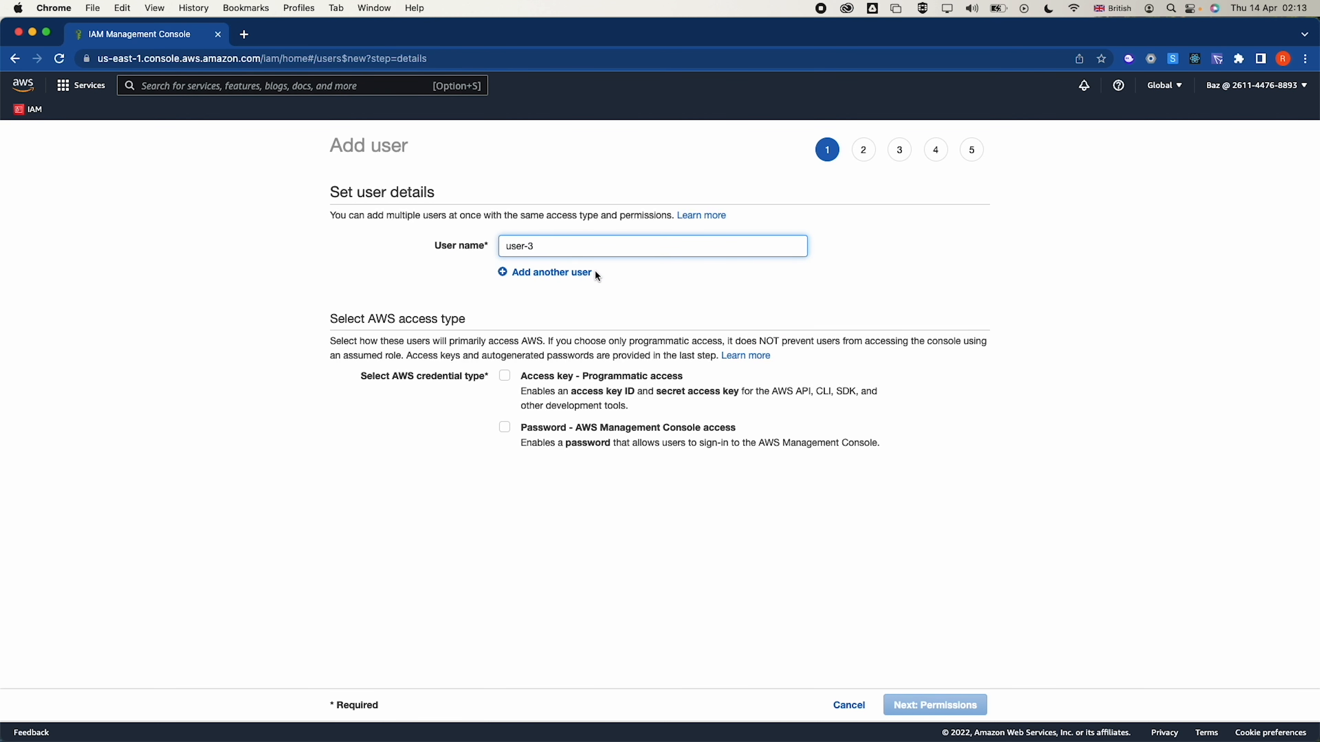
left_click(506, 427)
left_click(560, 489)
left_click(561, 518)
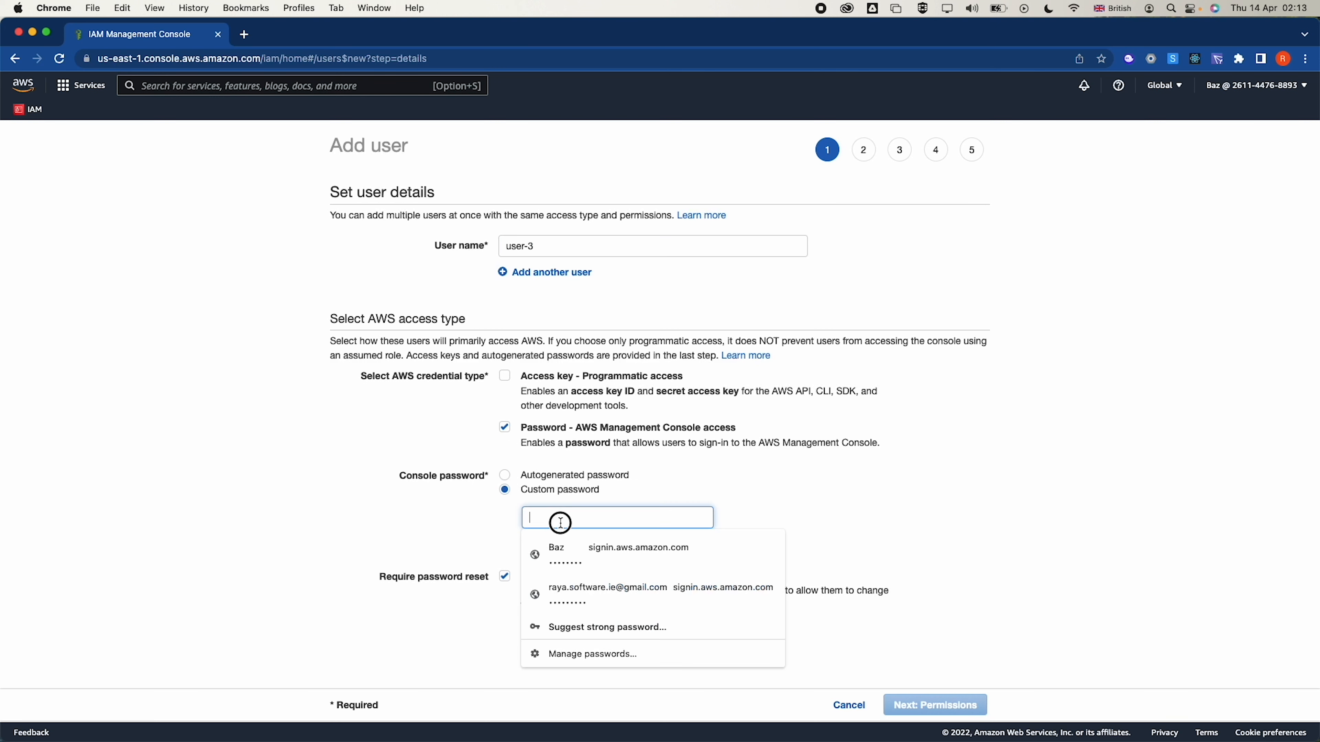
type("••••••••••••")
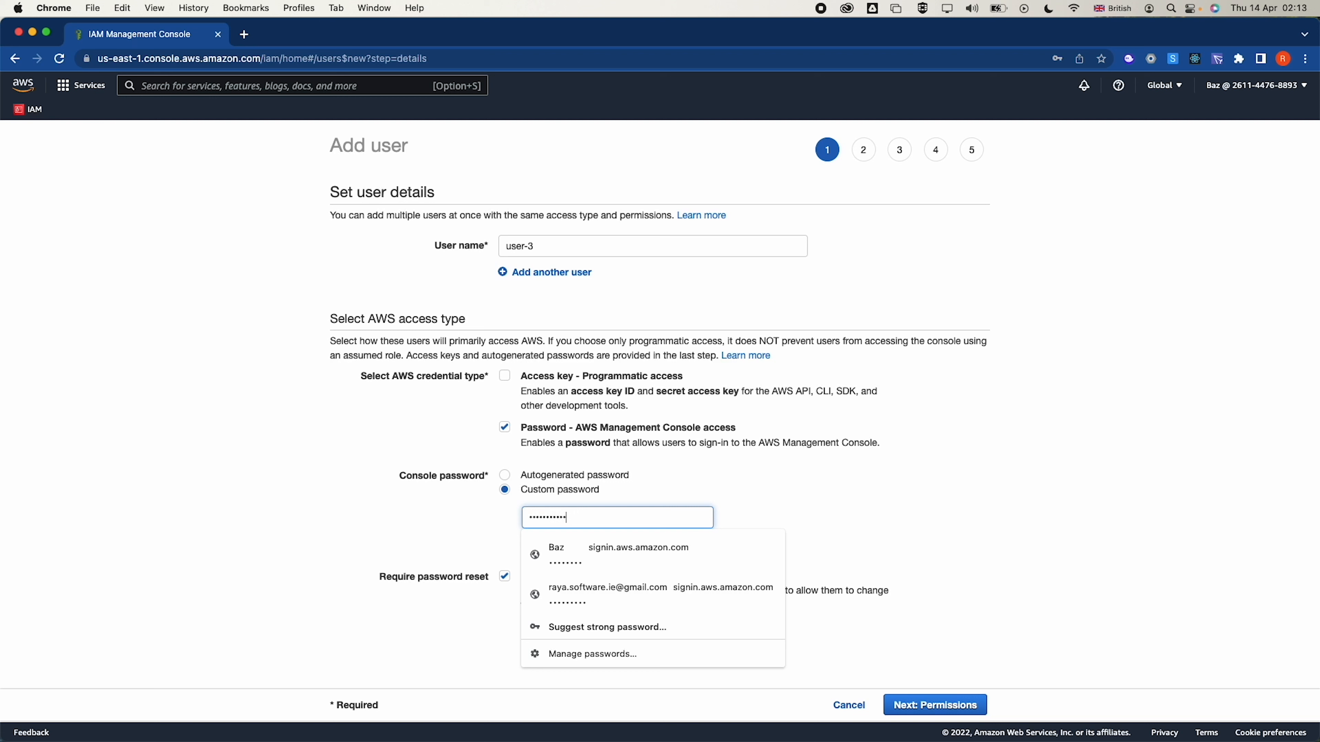
left_click(800, 531)
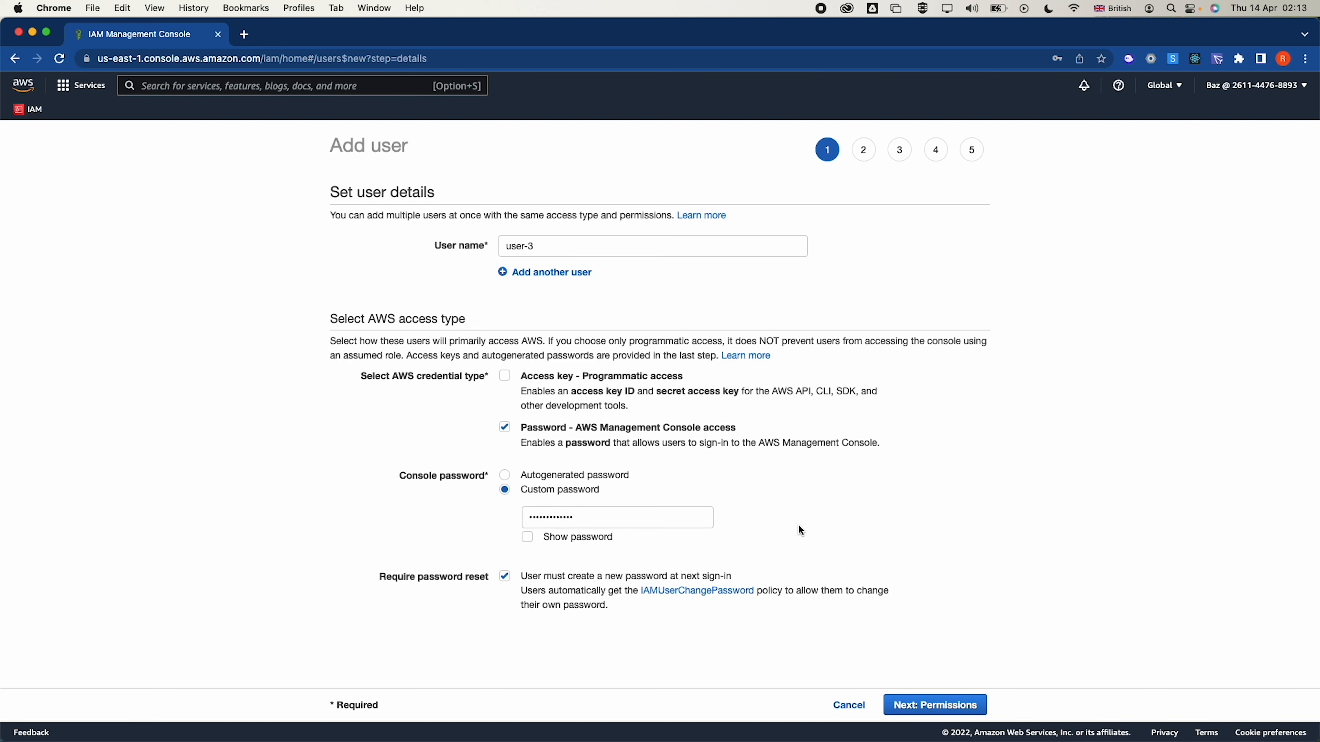
left_click(522, 575)
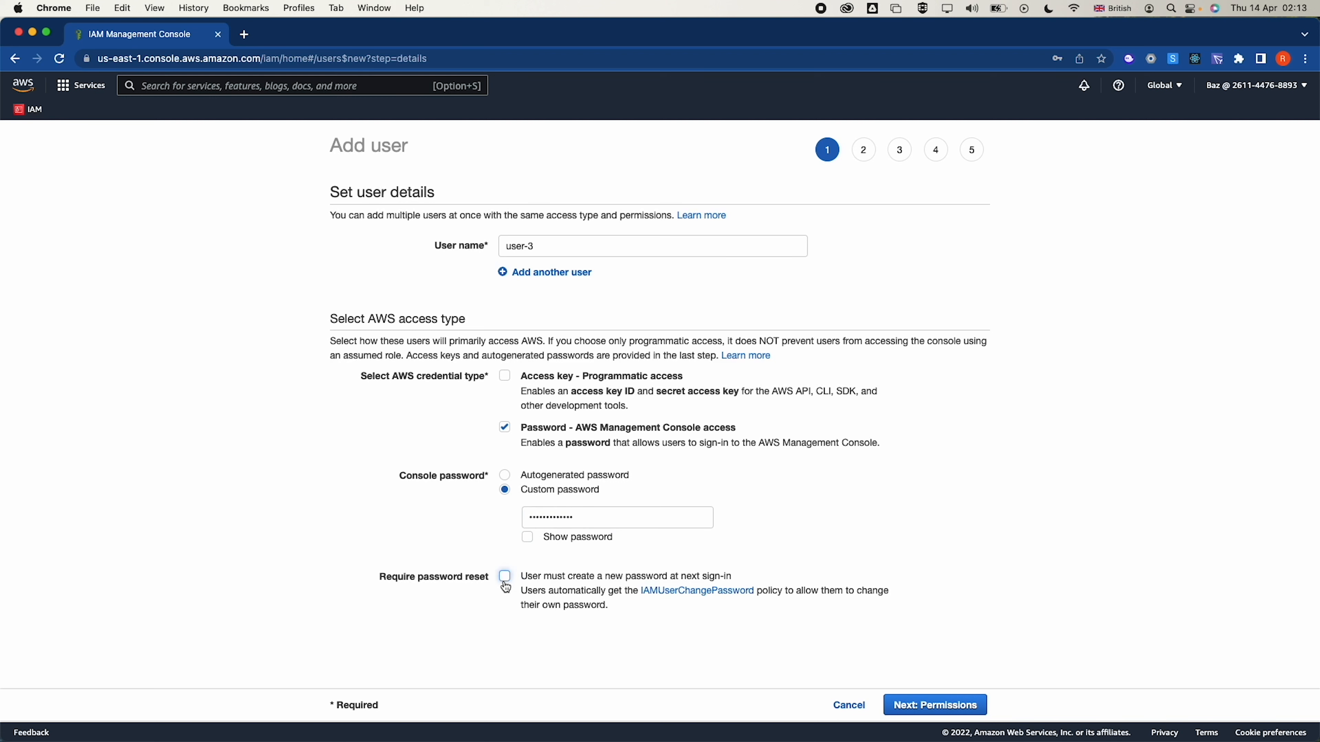
Create user-3 without permissions and return to the users list
left_click(933, 714)
left_click(947, 706)
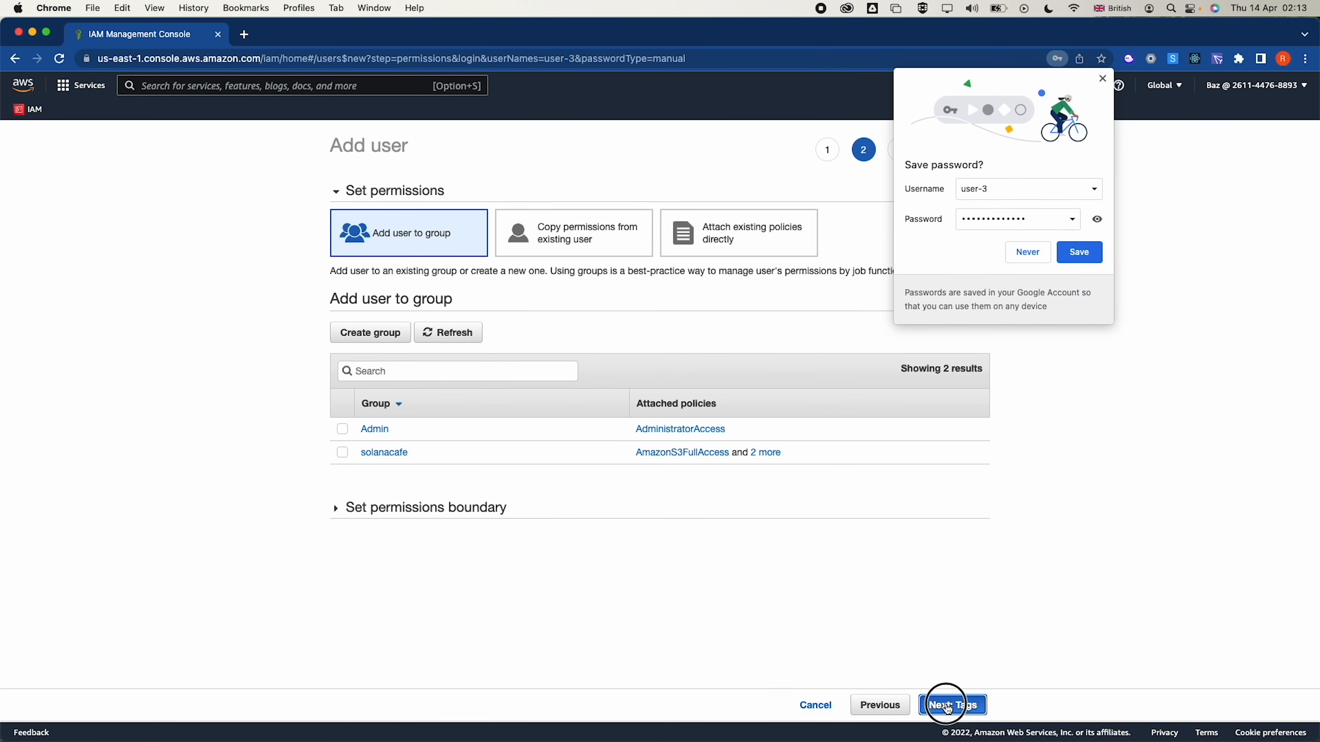
left_click(947, 706)
left_click(949, 706)
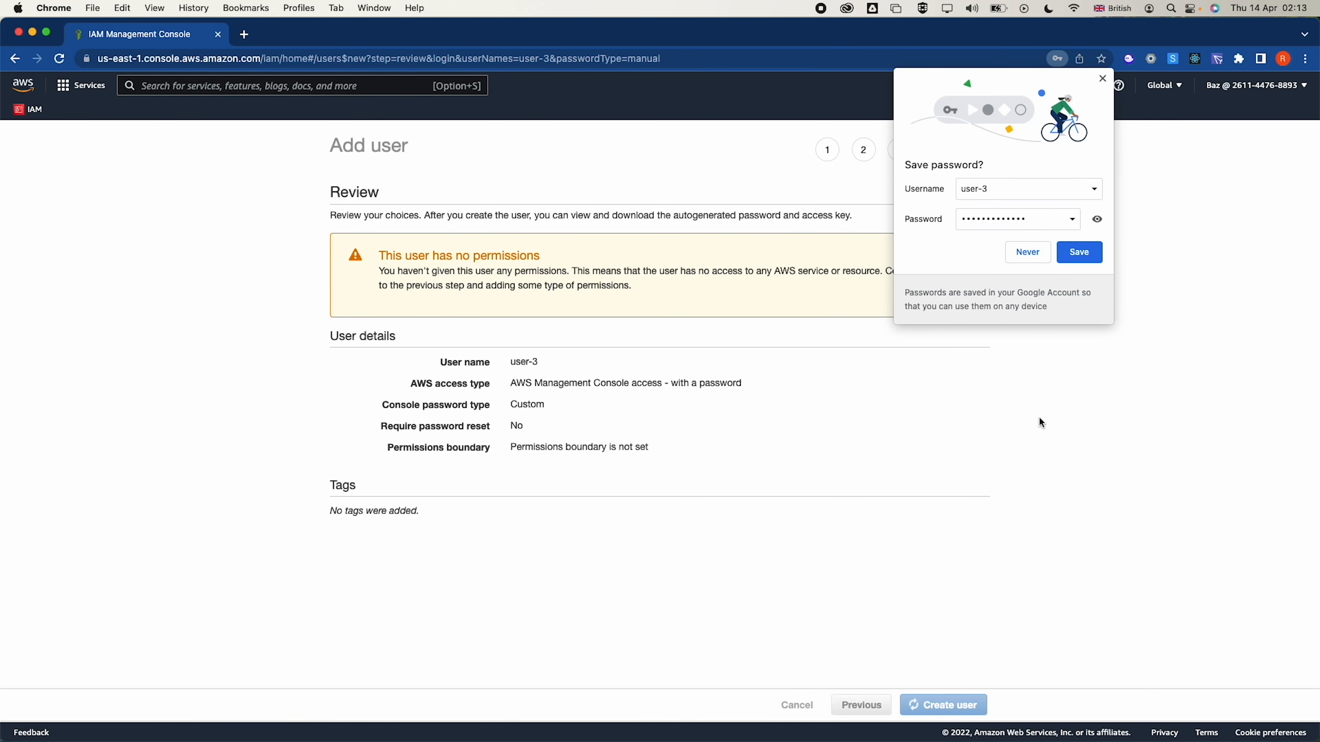
left_click(1101, 79)
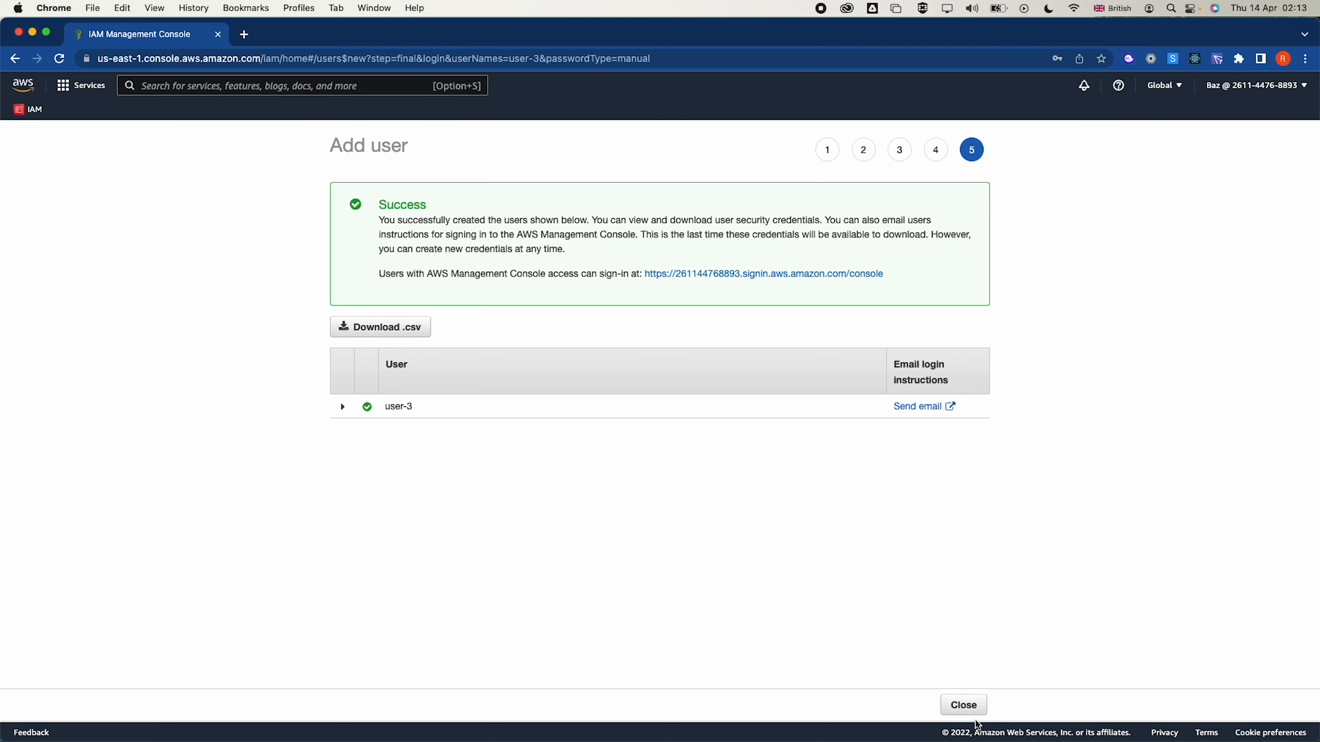
left_click(970, 710)
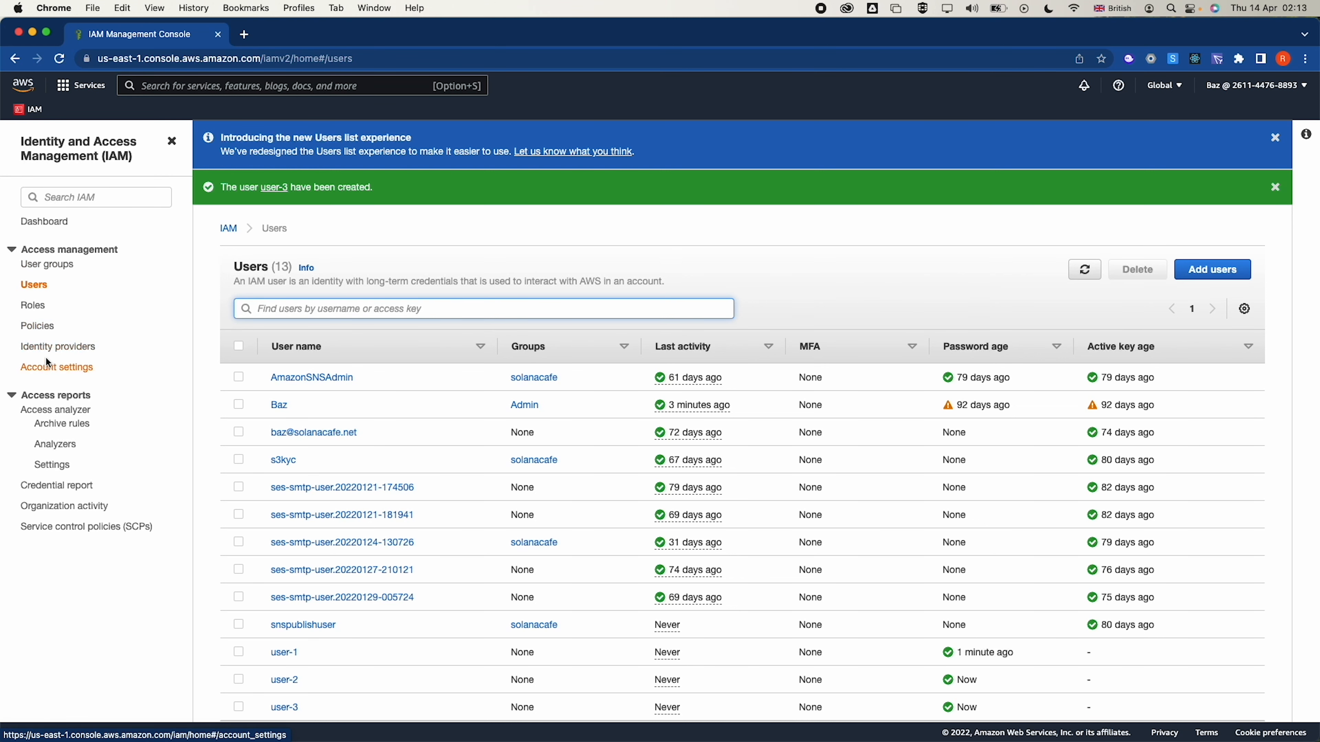
Open IAM User groups and start creating a new group
left_click(40, 268)
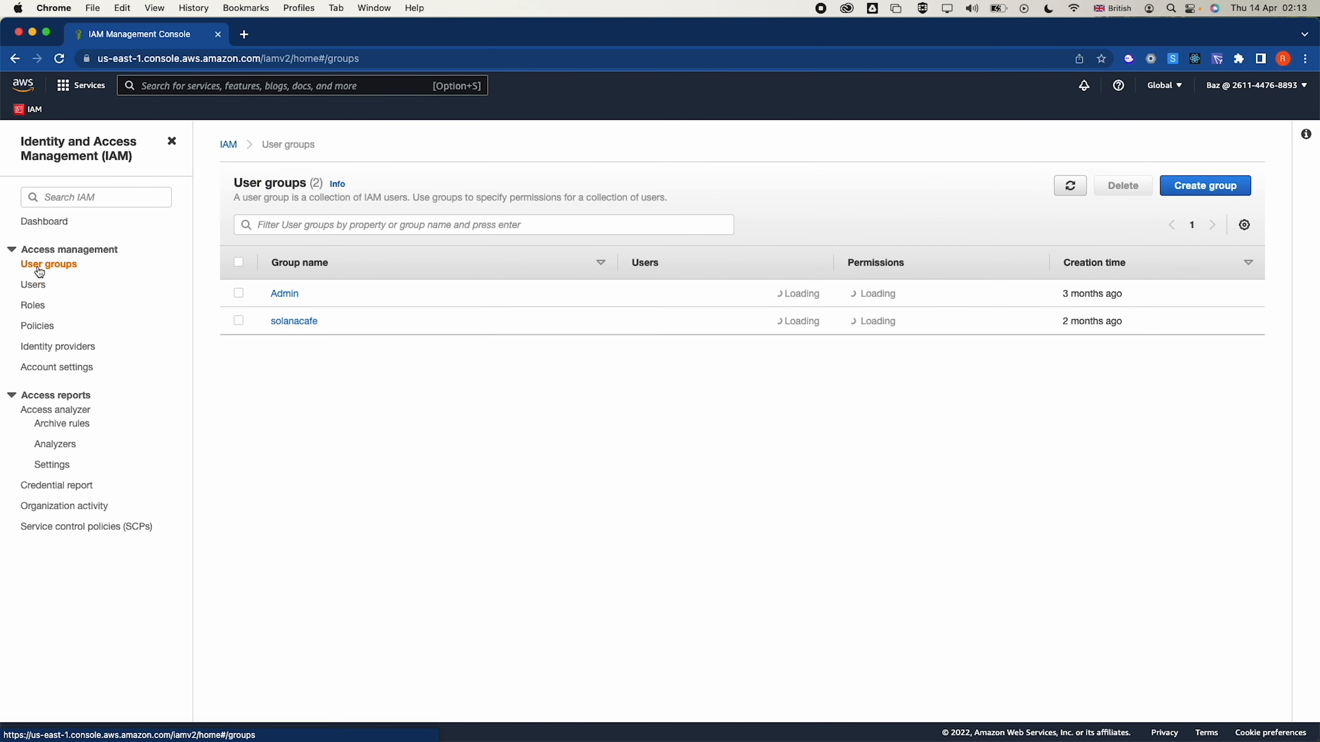
left_click(1204, 187)
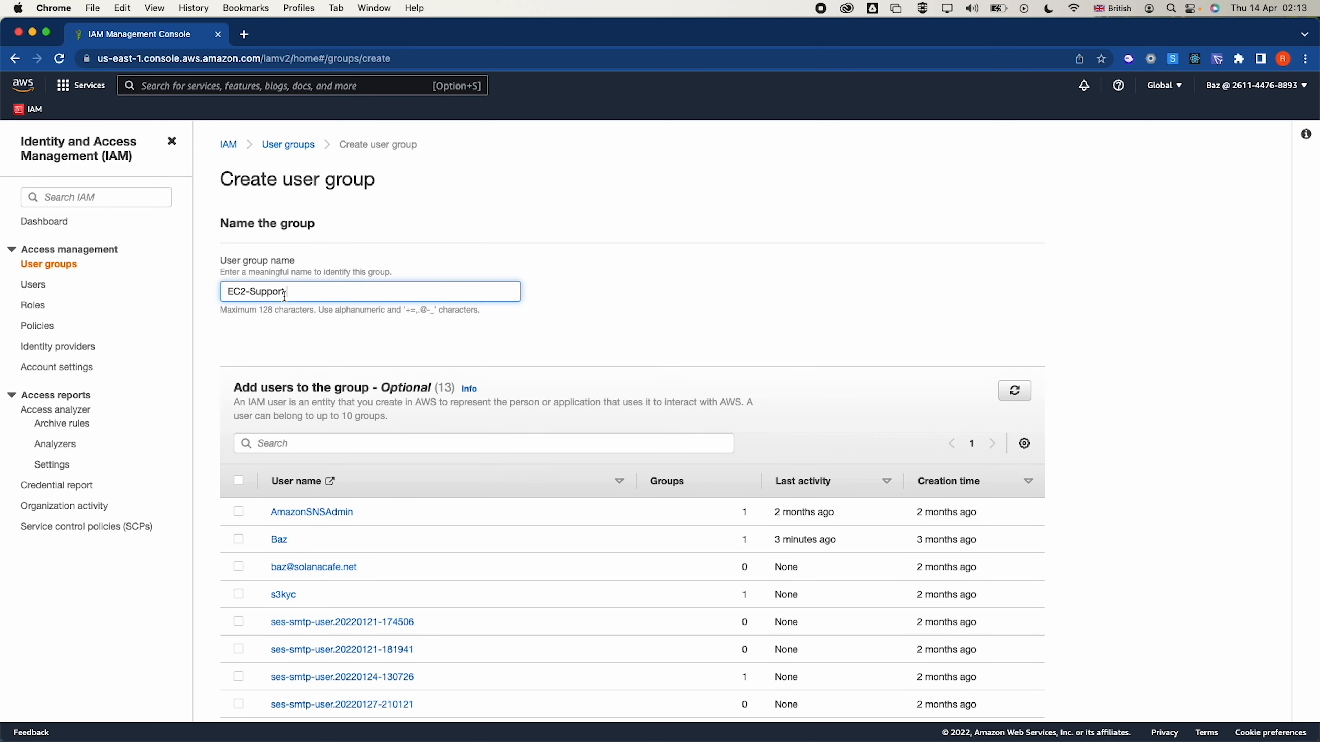
Name the group EC2-Support and select AmazonEC2ReadOnlyAccess via the 'Ec2Readonly' policy filter
left_click(554, 319)
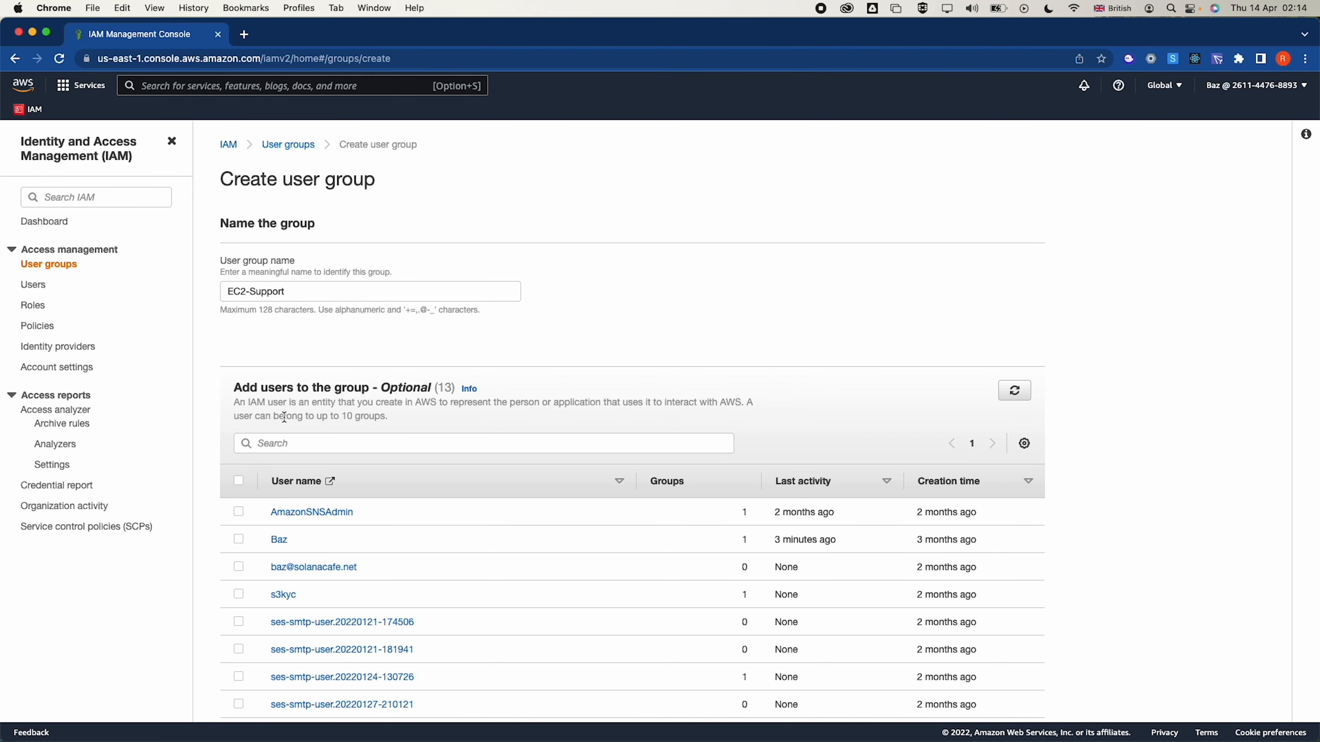
scroll(289, 424, "down", 3)
scroll(291, 428, "down", 10)
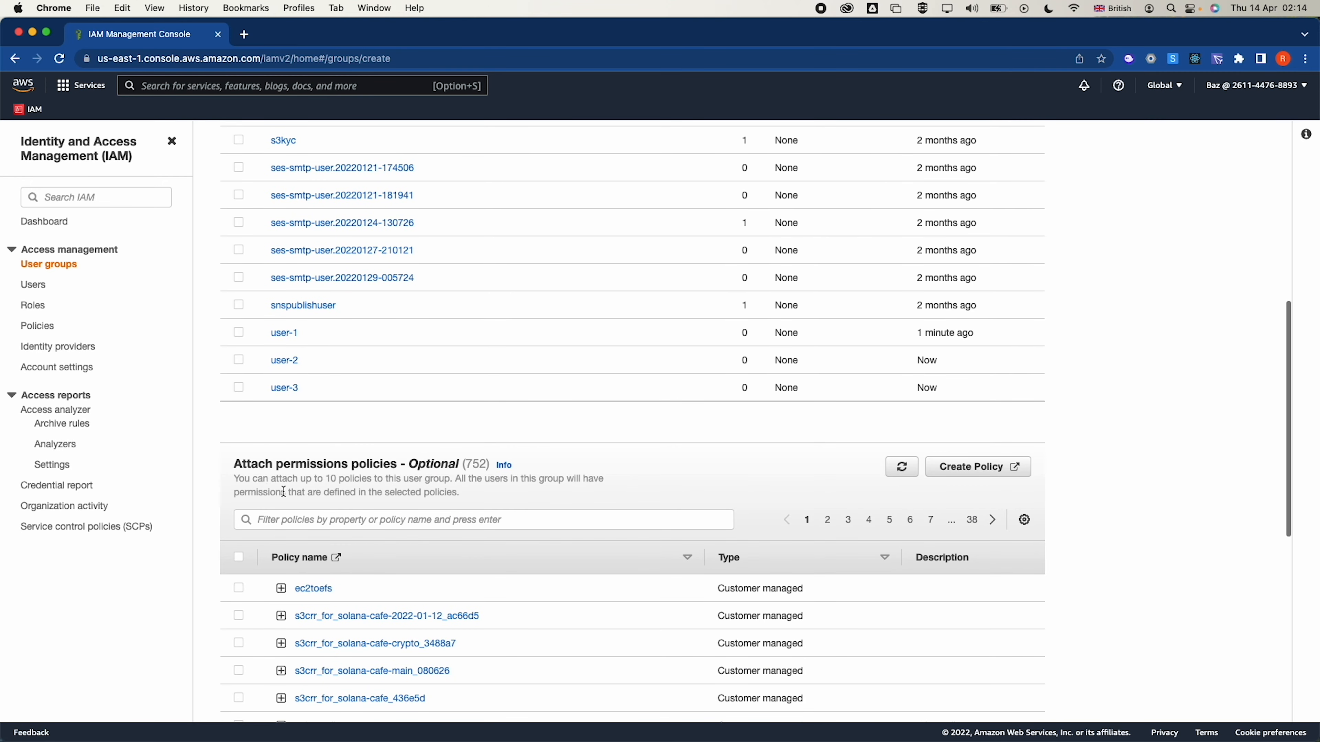
left_click(303, 523)
type("Ec")
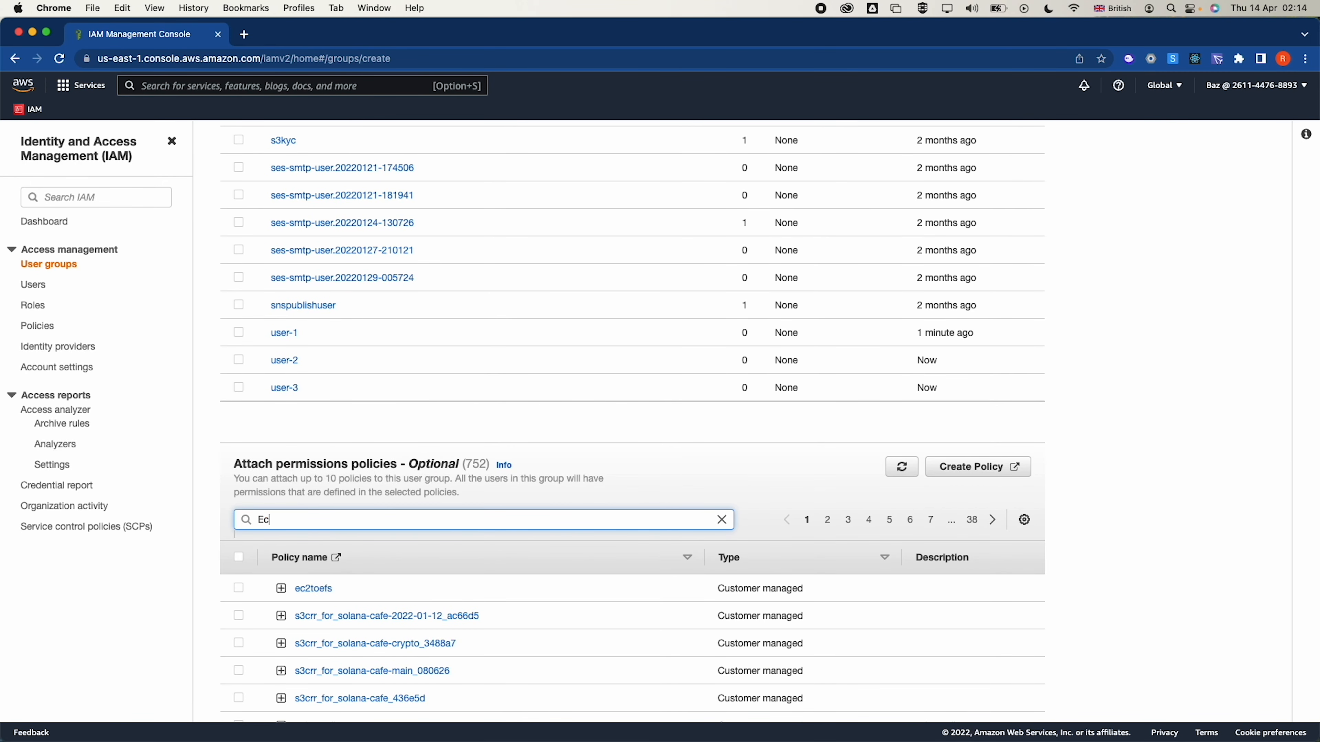
type("2Readonly")
key("Return")
left_click(237, 646)
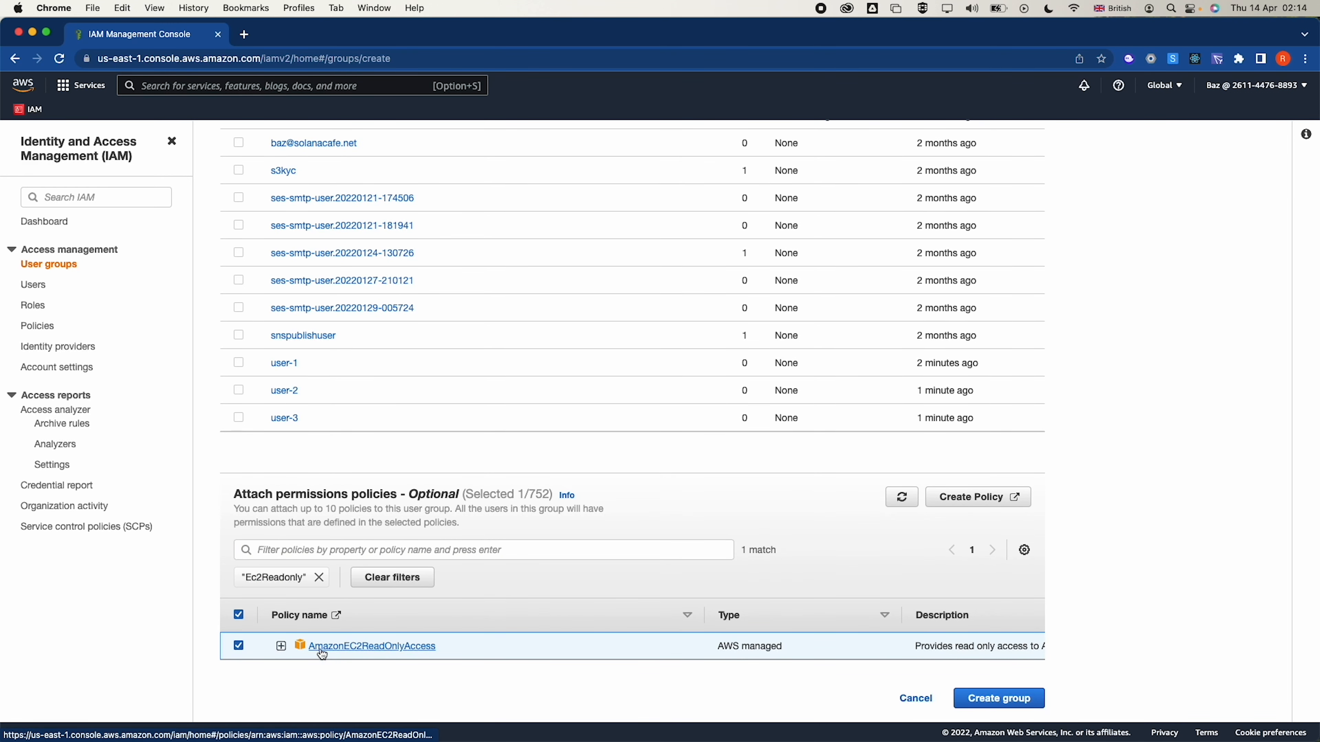
left_click(281, 645)
scroll(359, 632, "down", 3)
Review the AmazonEC2ReadOnlyAccess JSON: Allow effect, ec2, elasticloadbalancing and GetMetricStatistics entries
scroll(358, 629, "down", 3)
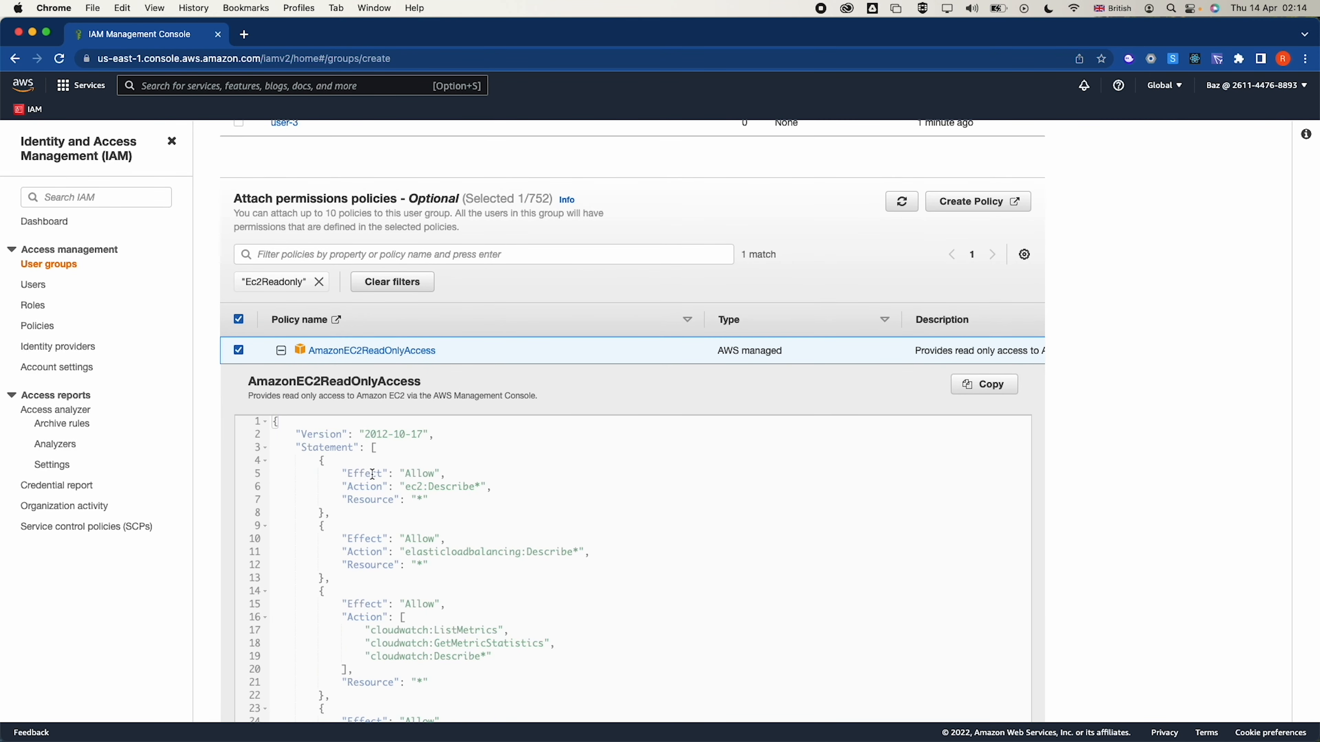
double_click(415, 474)
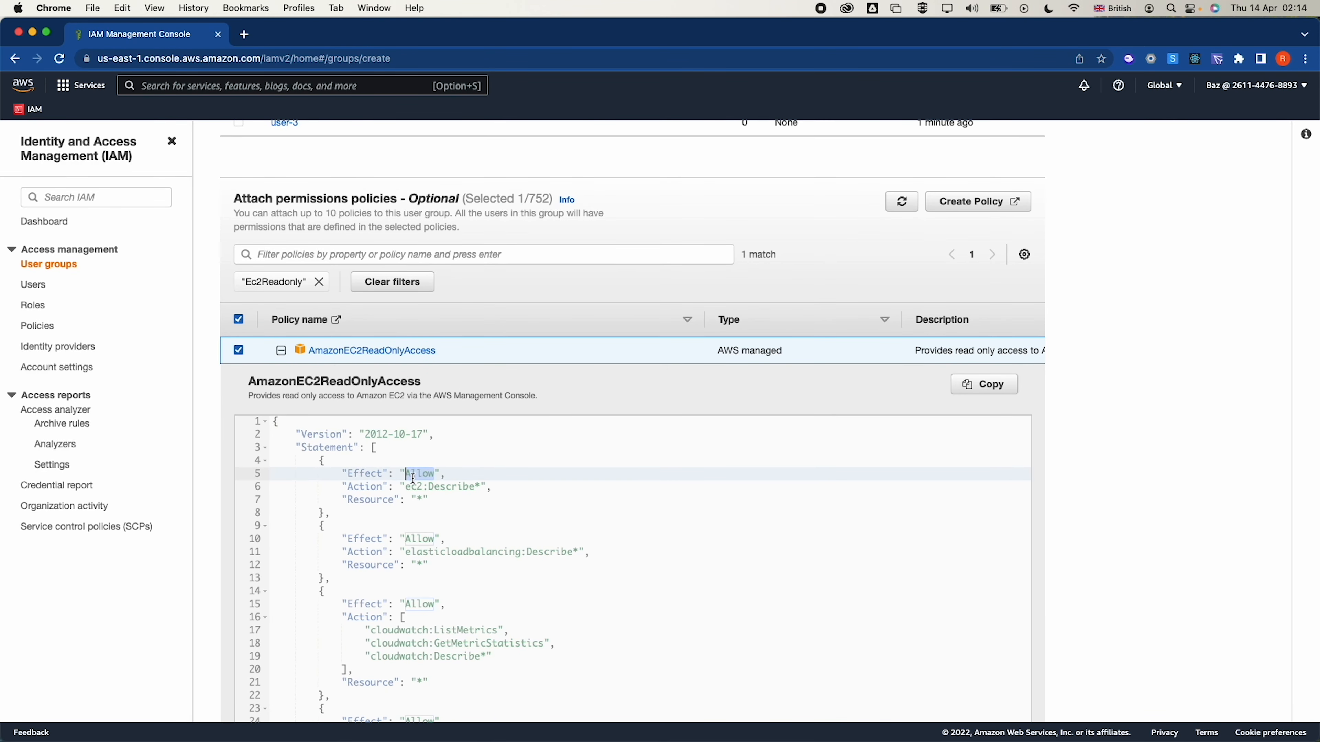
double_click(411, 488)
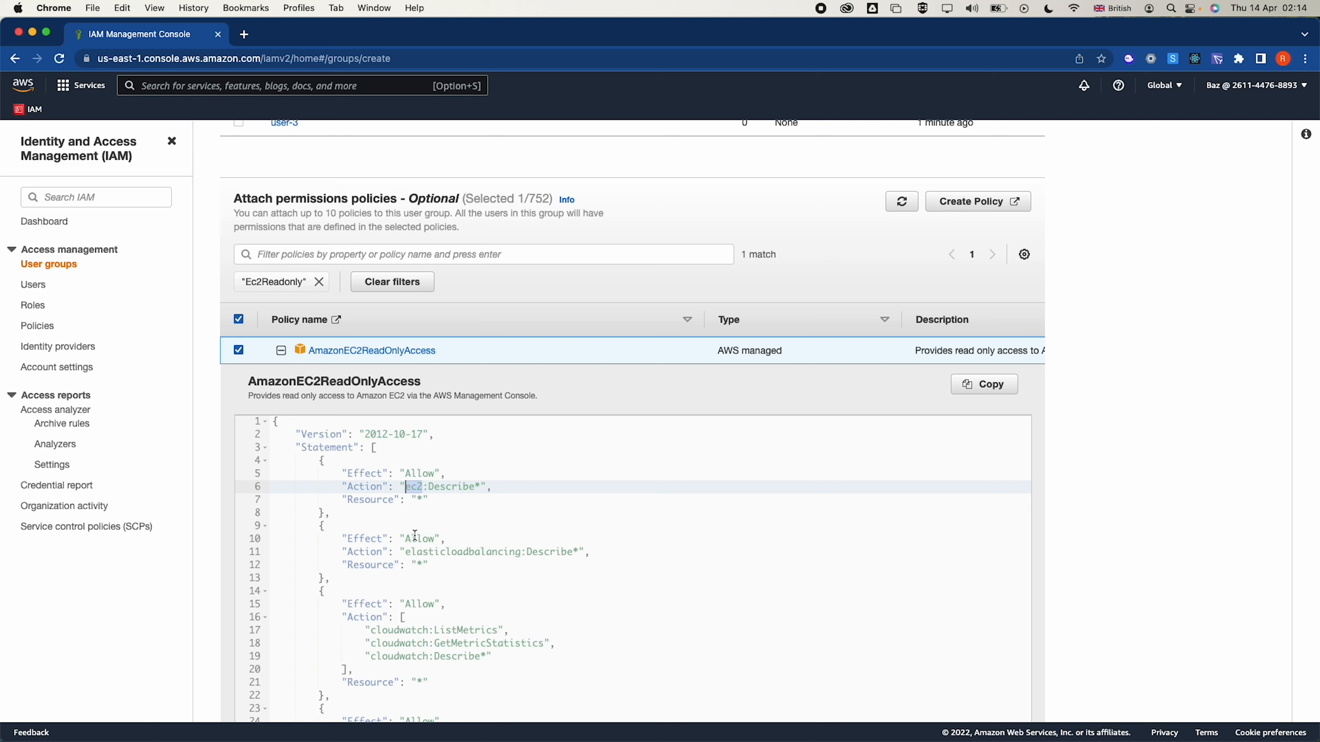
double_click(416, 552)
scroll(417, 553, "down", 1)
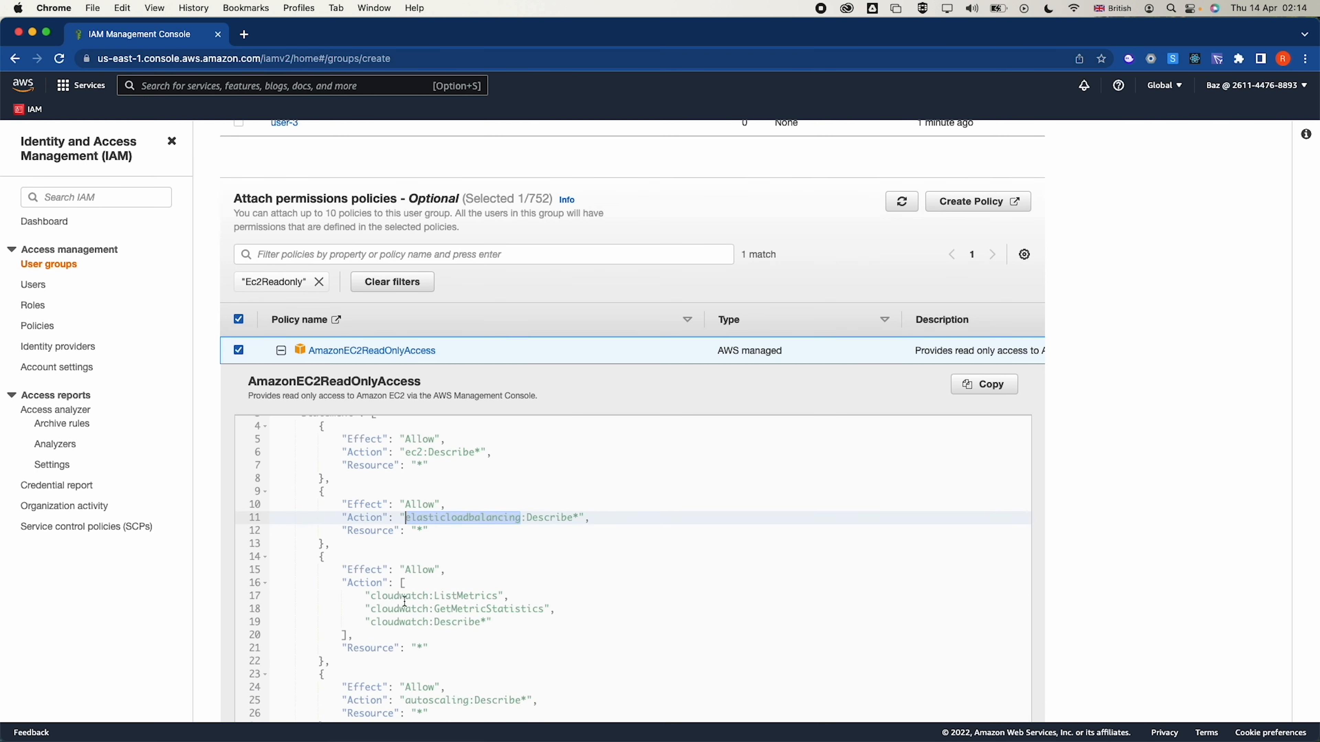
double_click(454, 607)
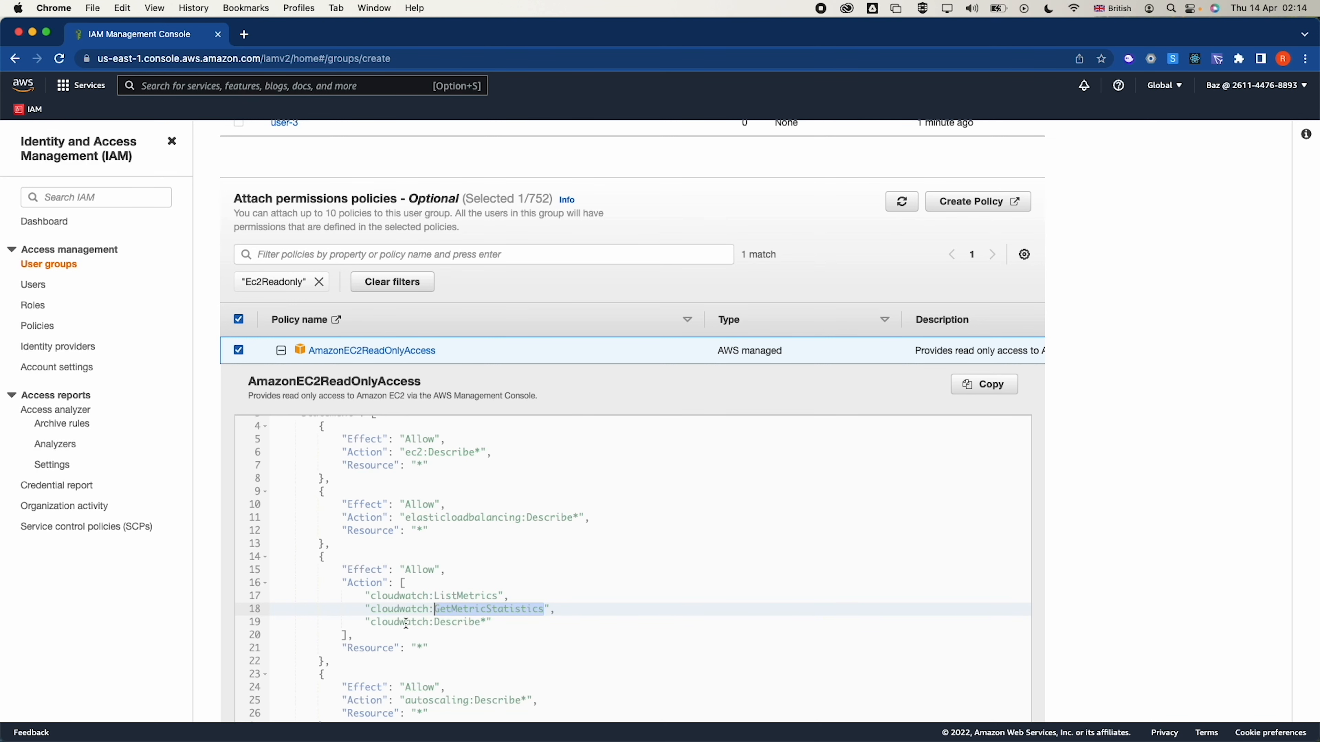
scroll(406, 623, "down", 3)
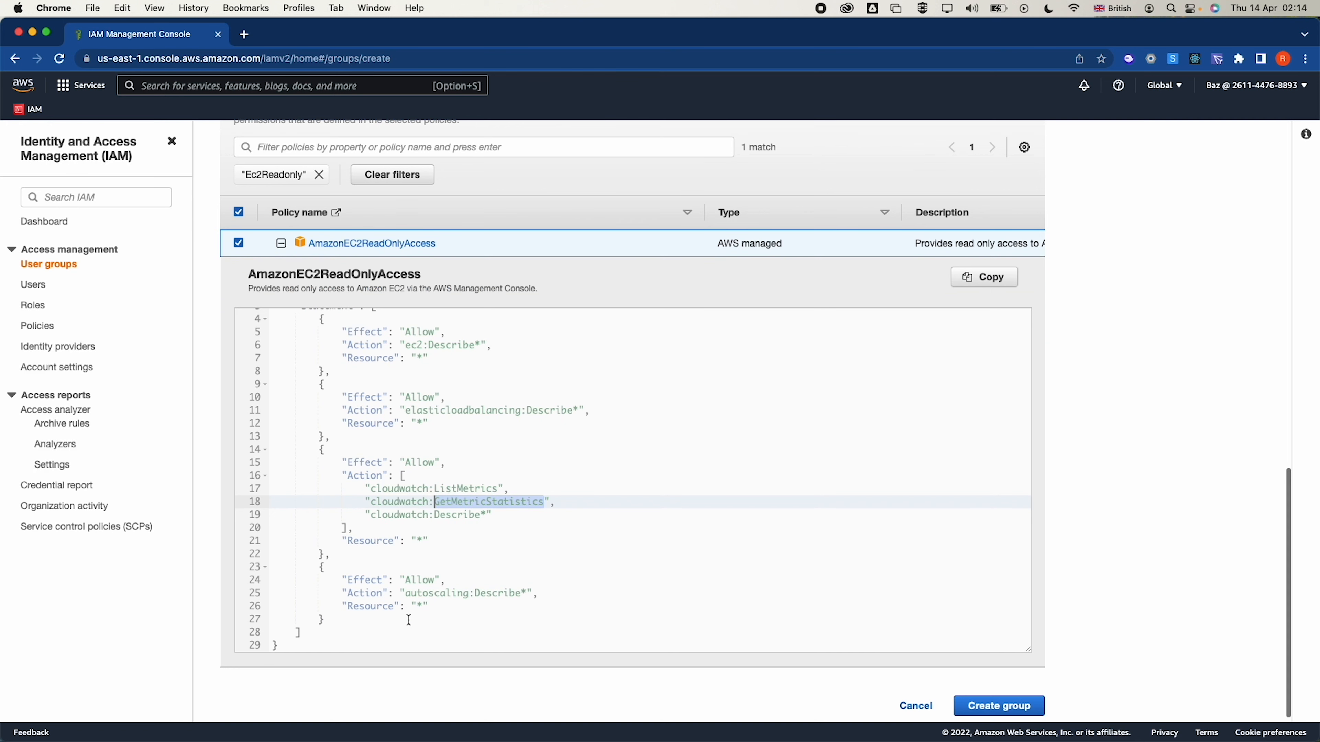
Create the EC2-Support group after removing the trailing space from its name
left_click(982, 706)
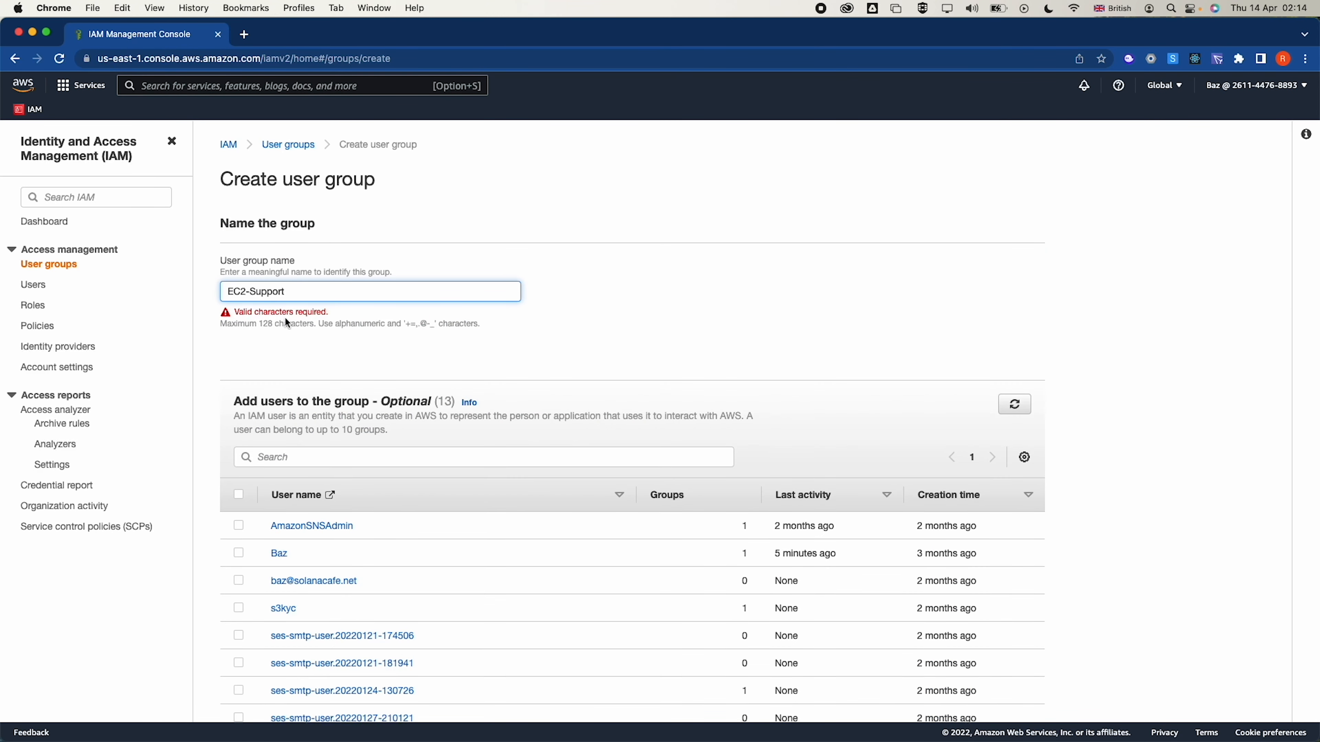
key("BackSpace")
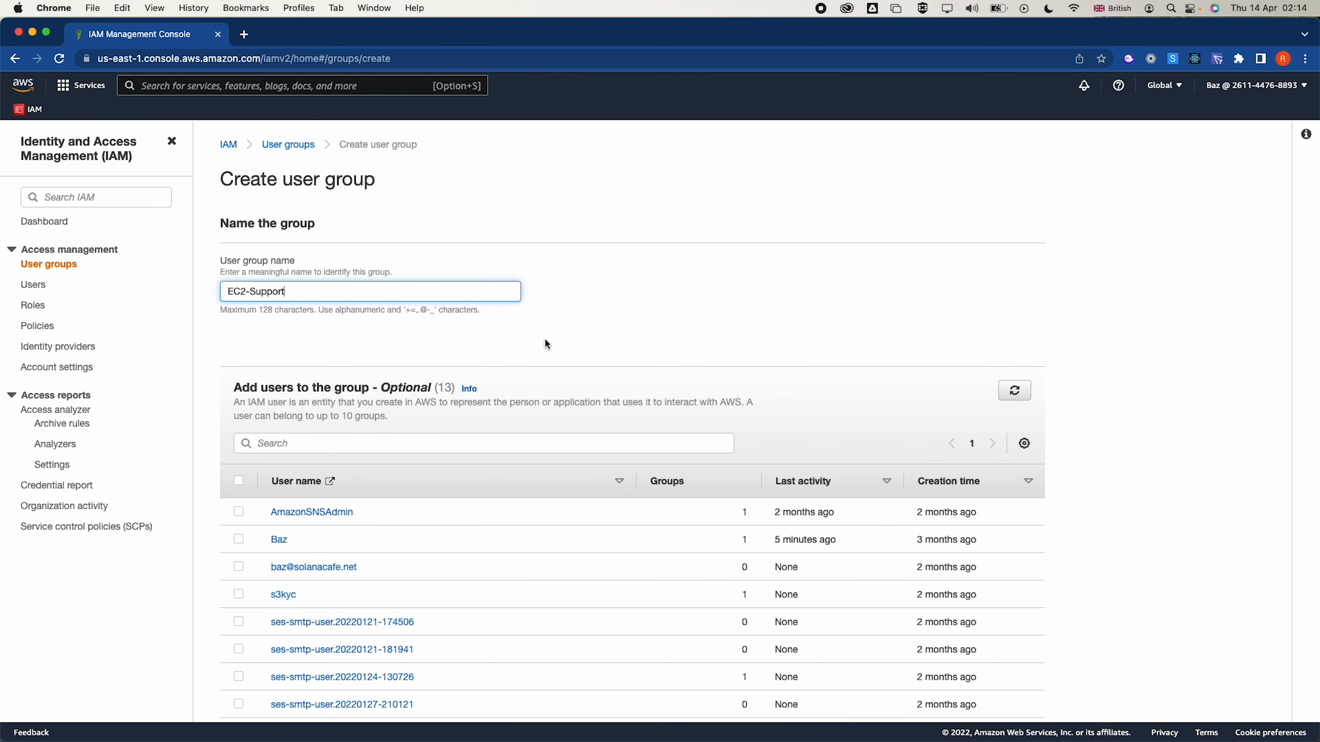
scroll(544, 337, "down", 10)
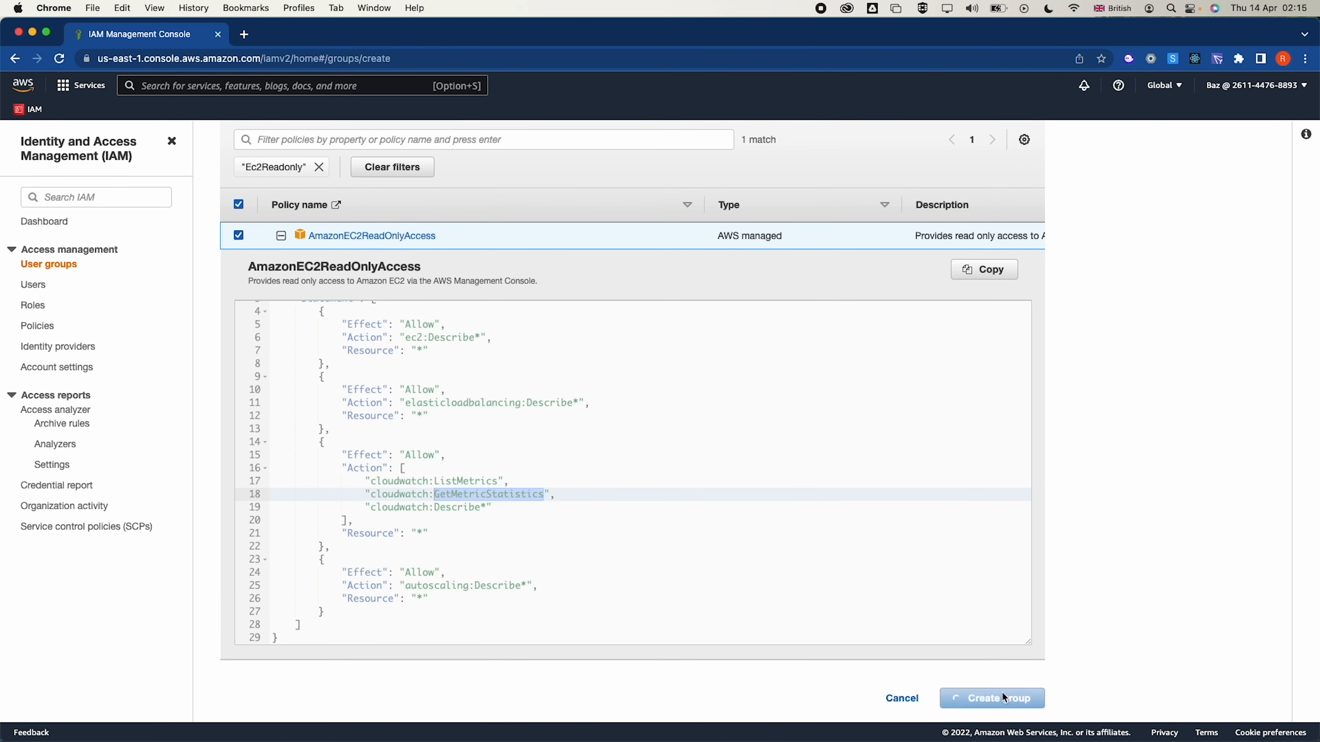
left_click(1001, 697)
Start a new user group named S3-Support
left_click(1181, 229)
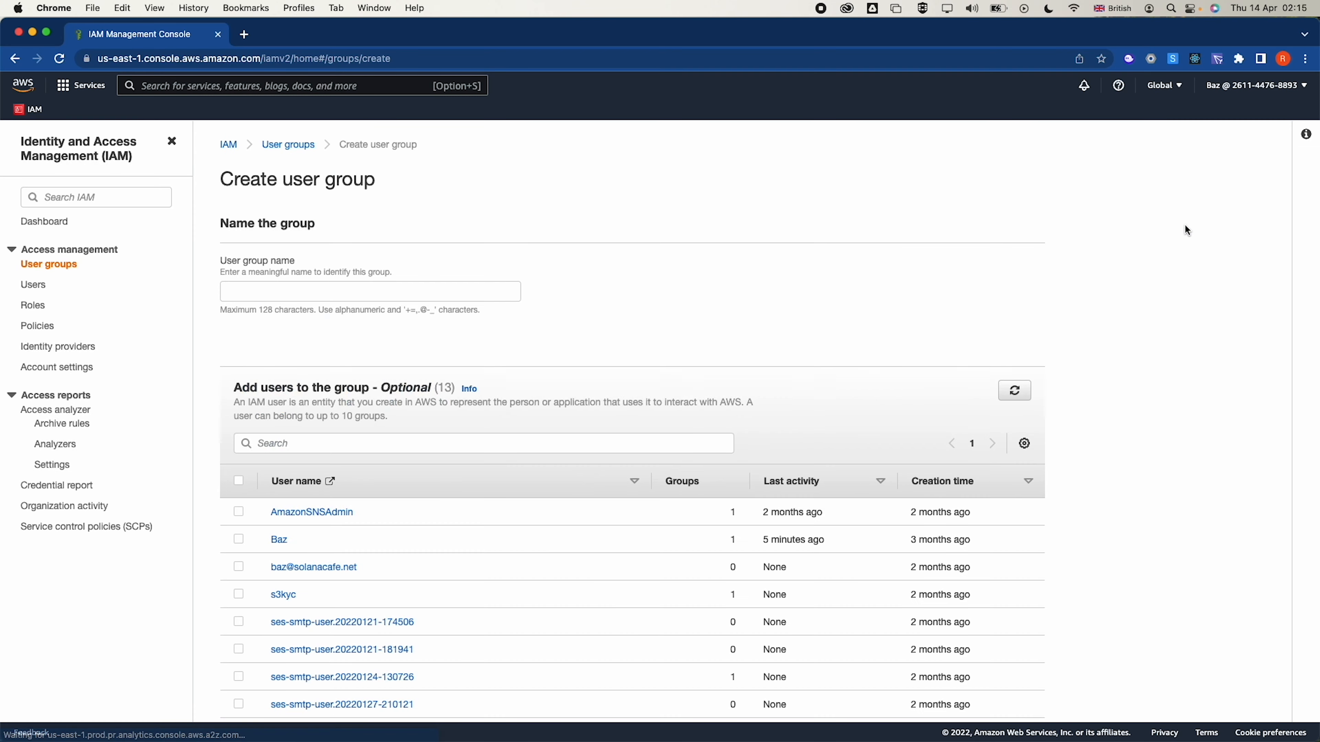
left_click(346, 289)
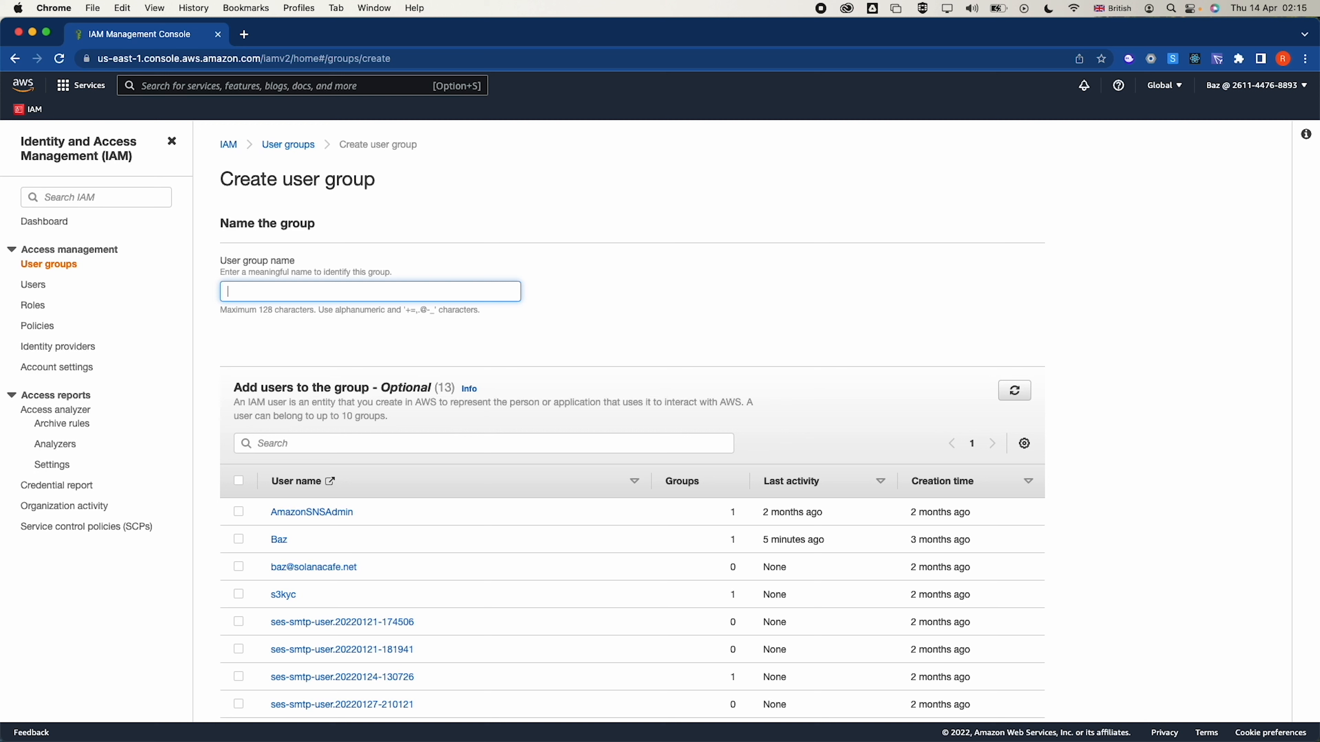
key("super+Tab")
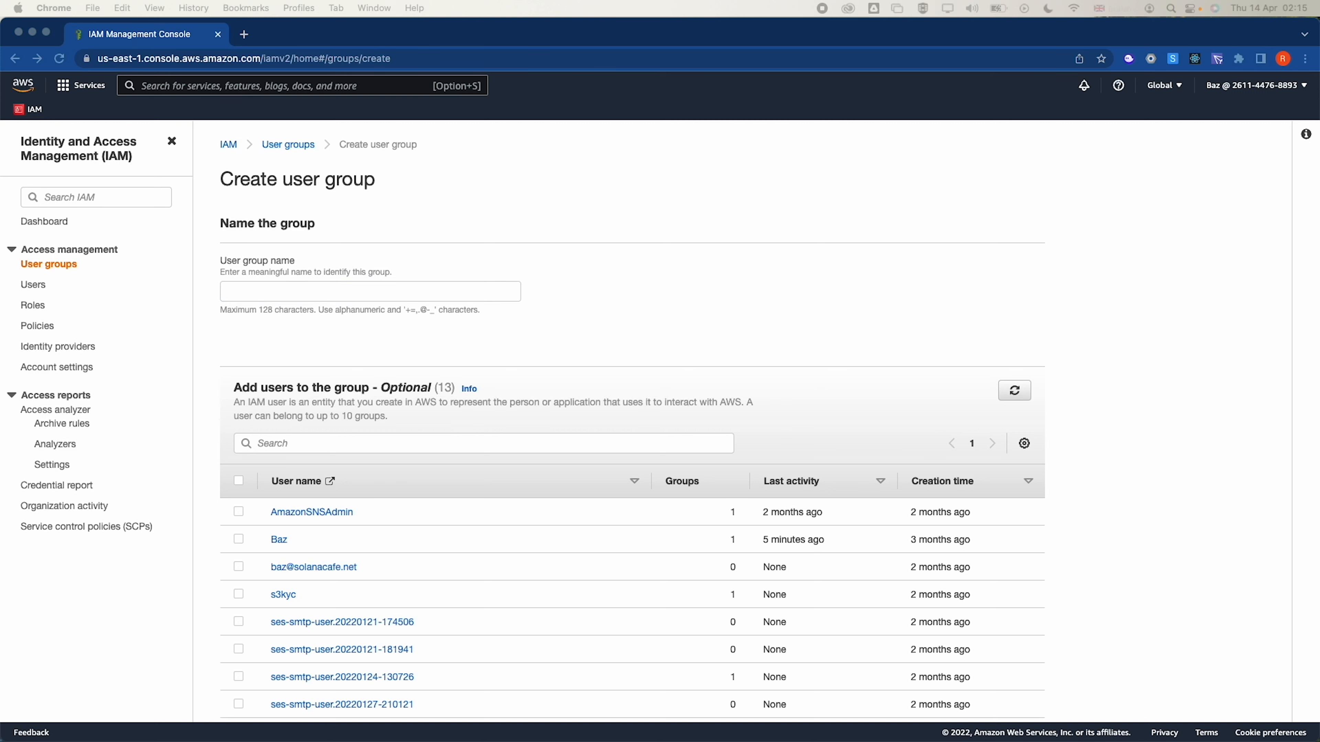
left_click(340, 290)
type("S3-Support")
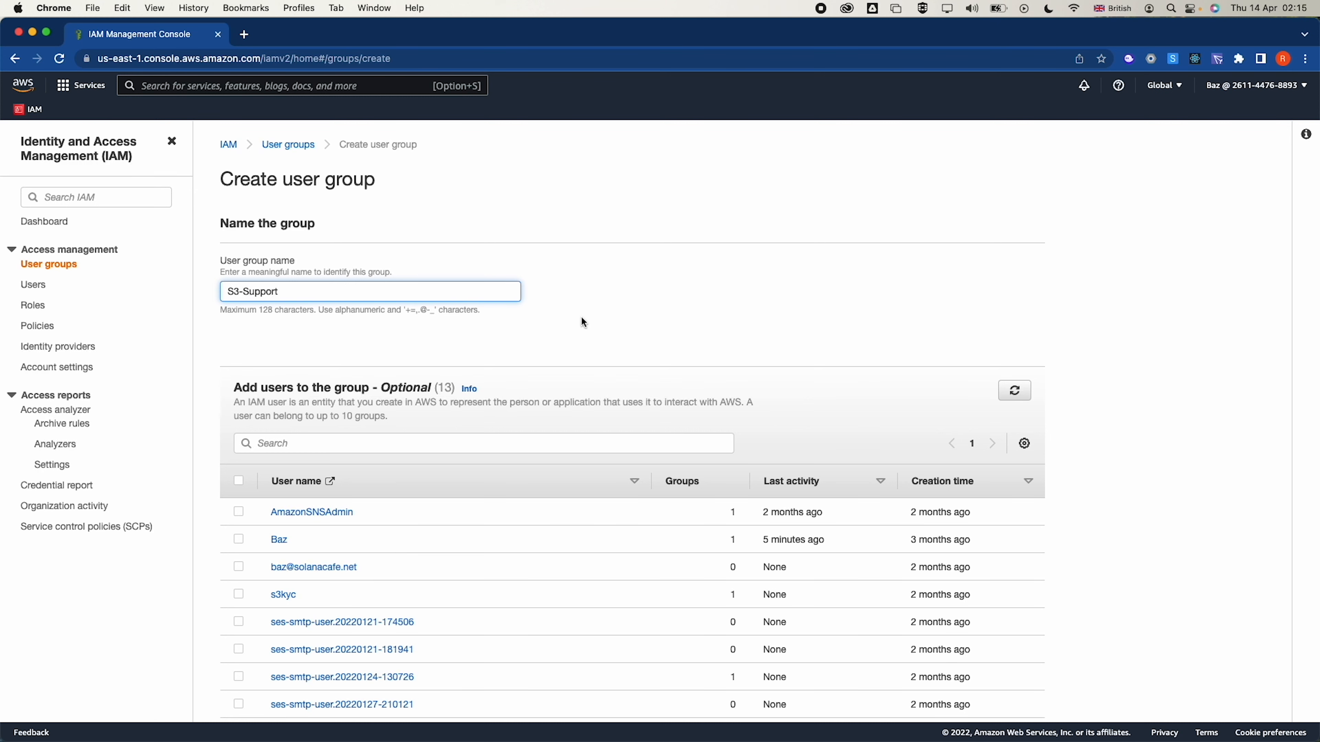
scroll(582, 321, "down", 10)
Attach the pasted AmazonS3ReadOnlyAccess policy, create the group, and open another blank group form
left_click(321, 294)
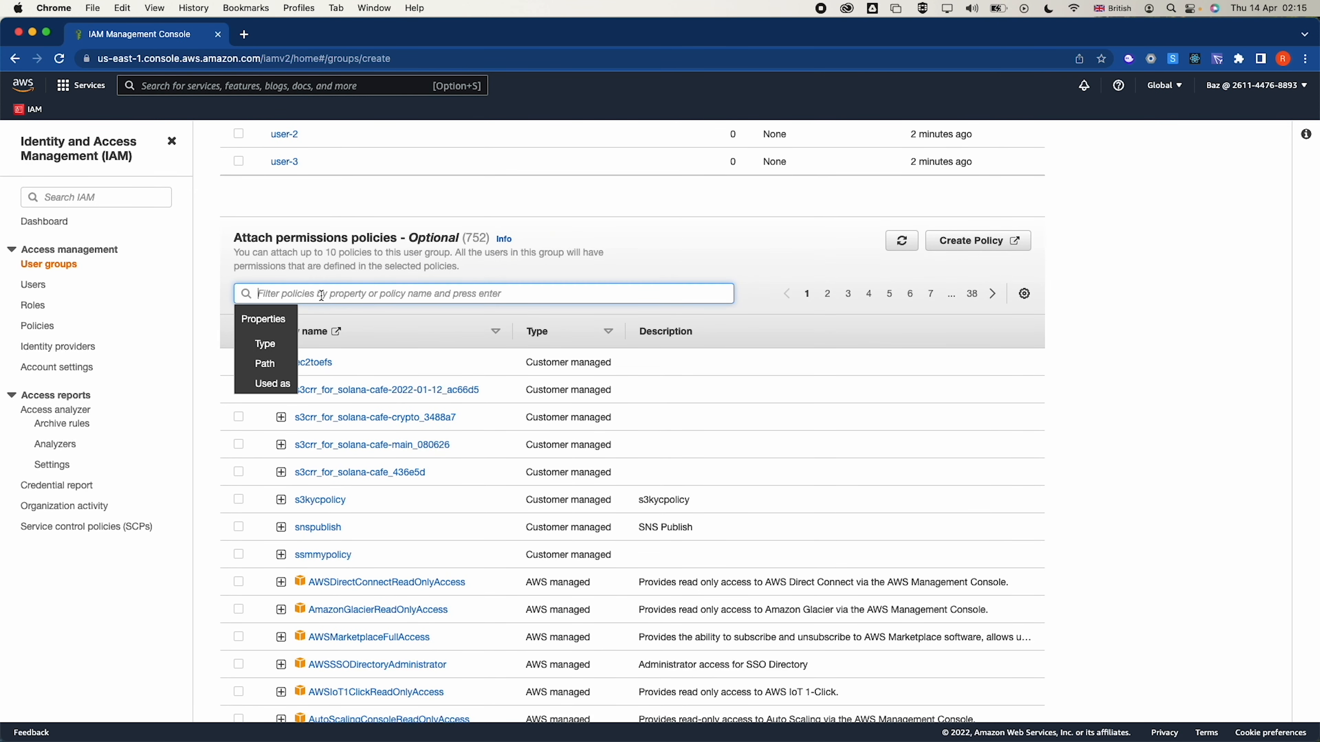
key("super+Tab")
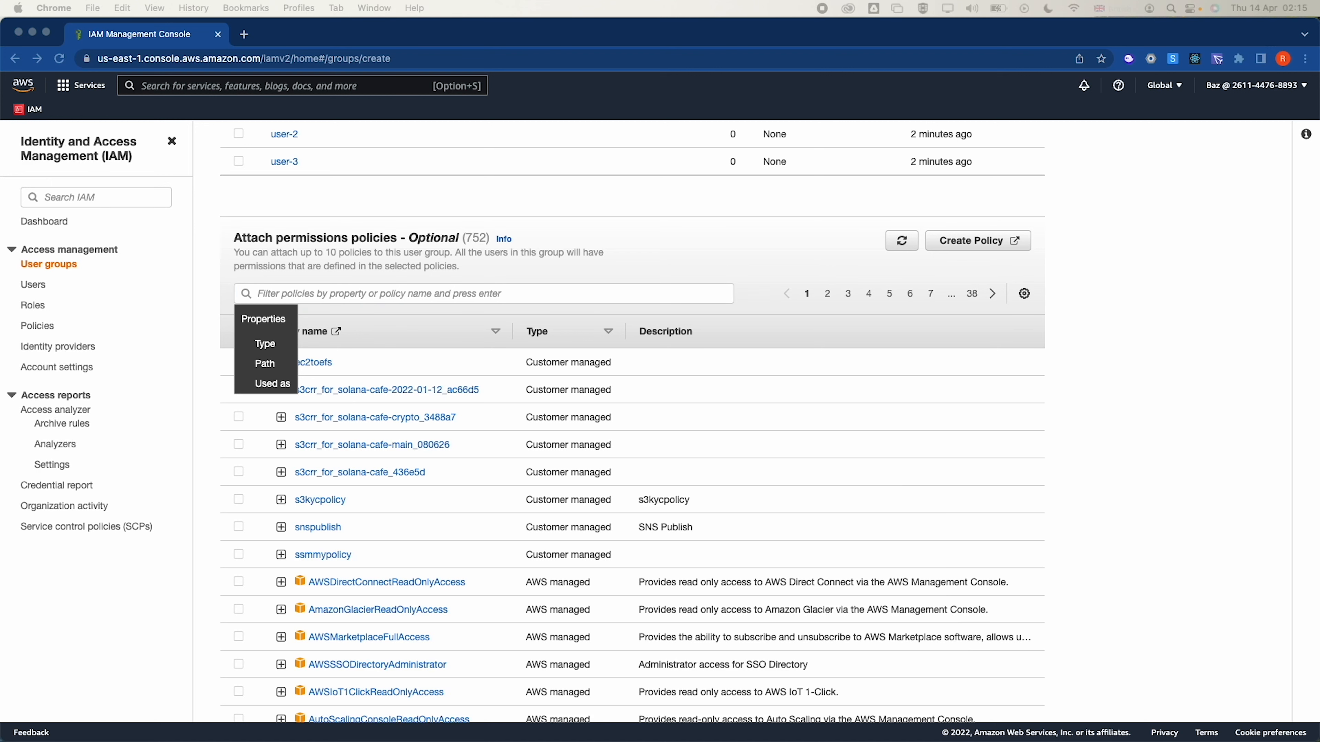
left_click(512, 299)
type("AmazonS3ReadOnlyAccess")
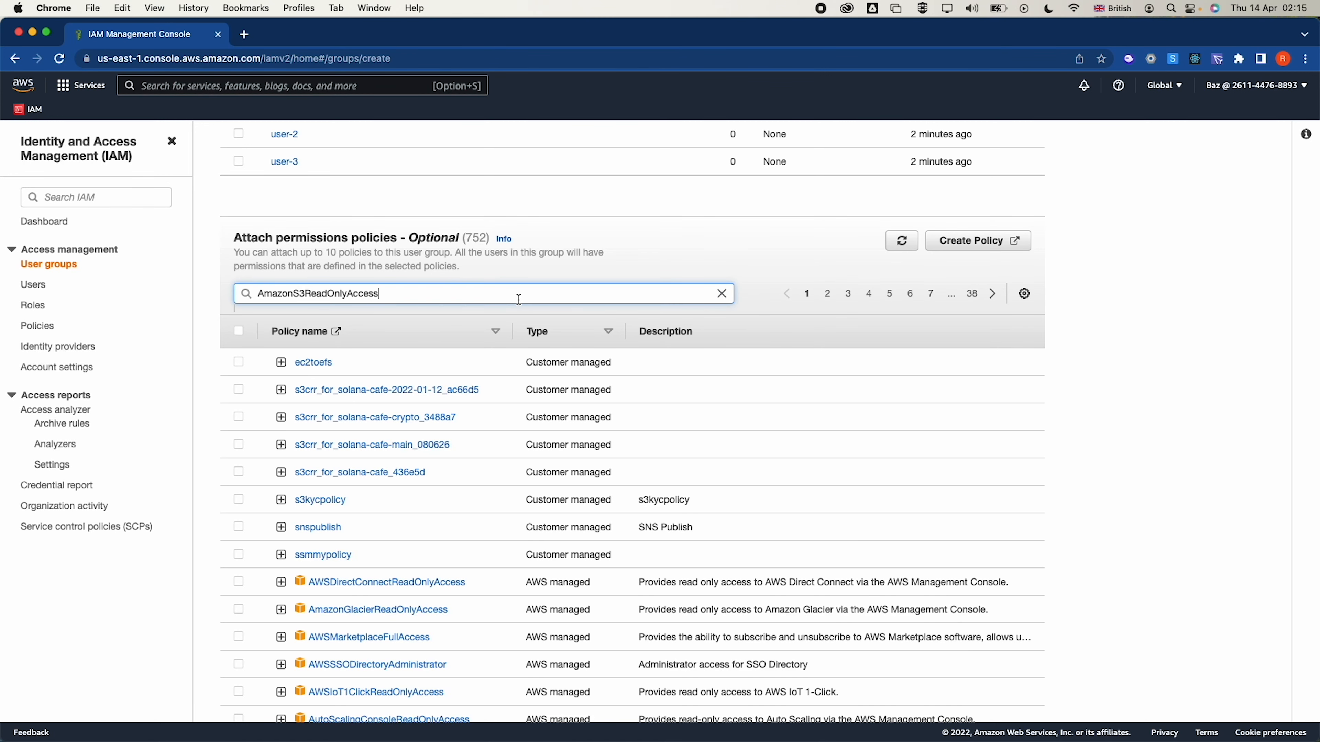
key("Return")
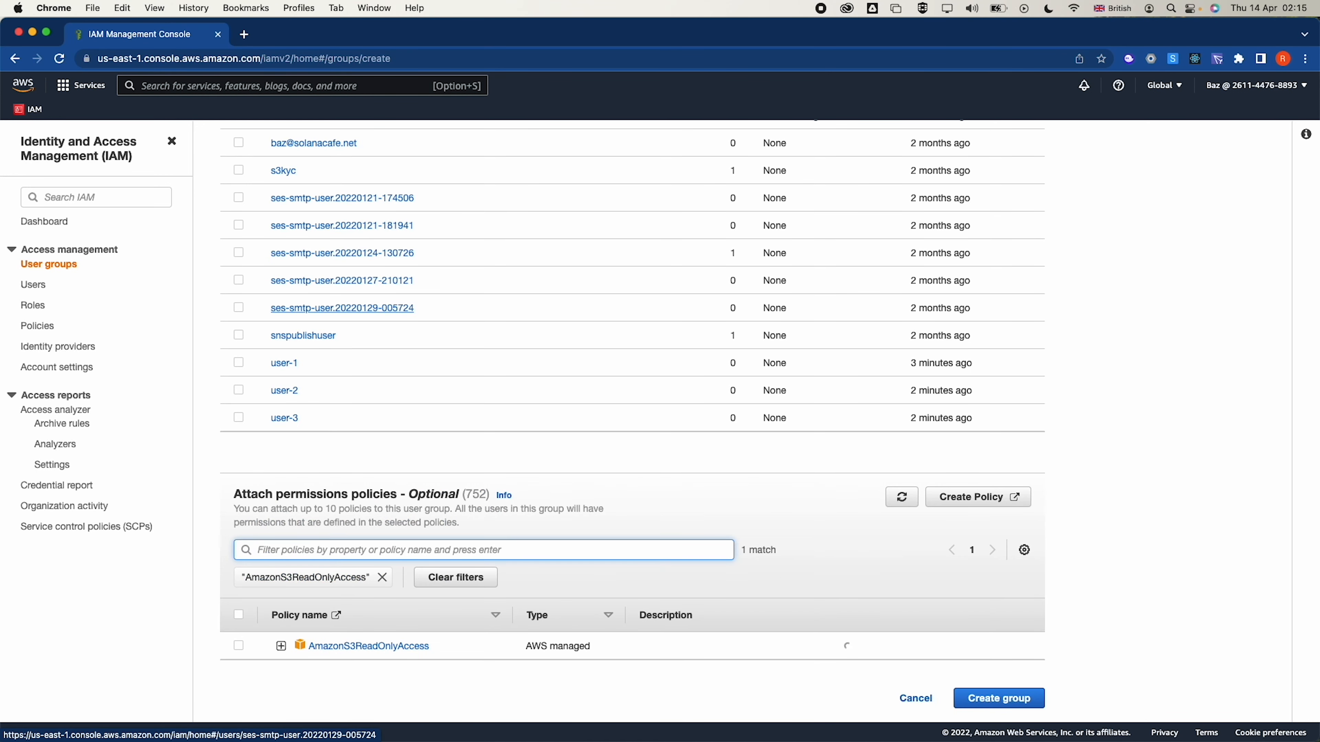
left_click(238, 646)
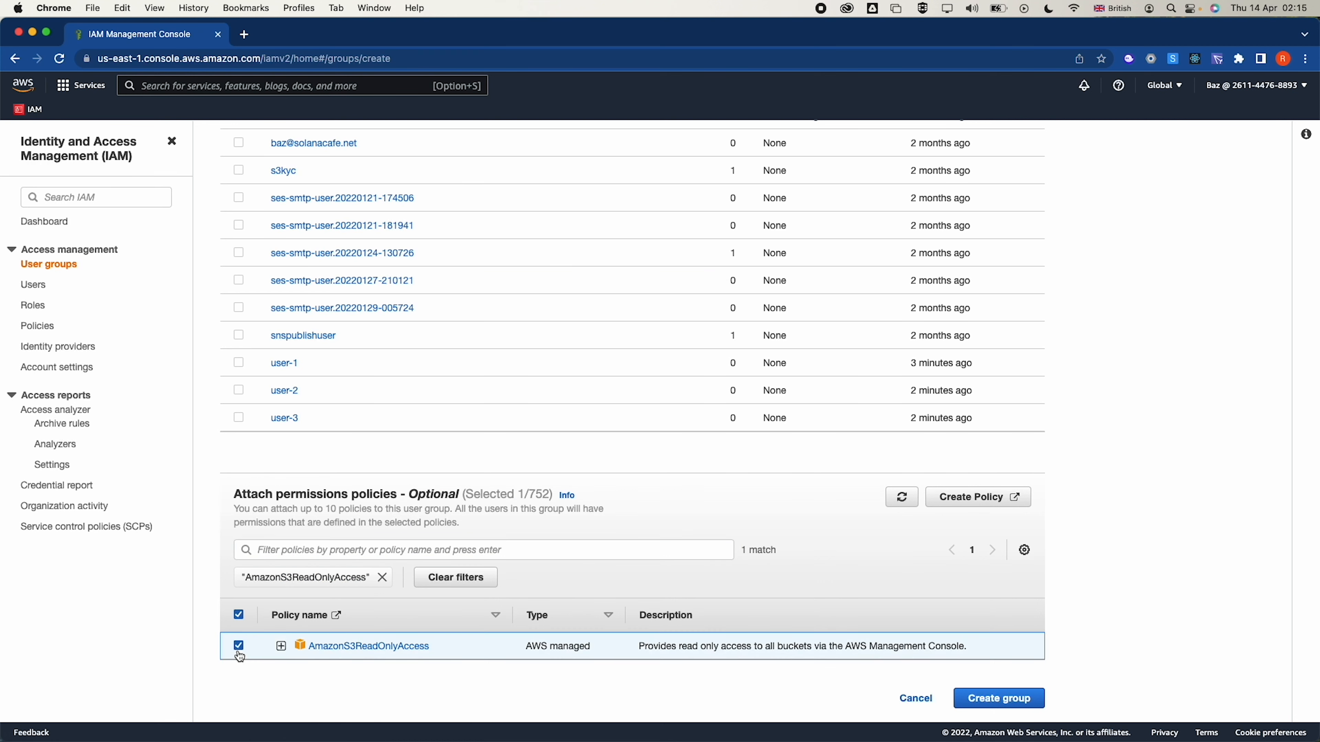
left_click(995, 698)
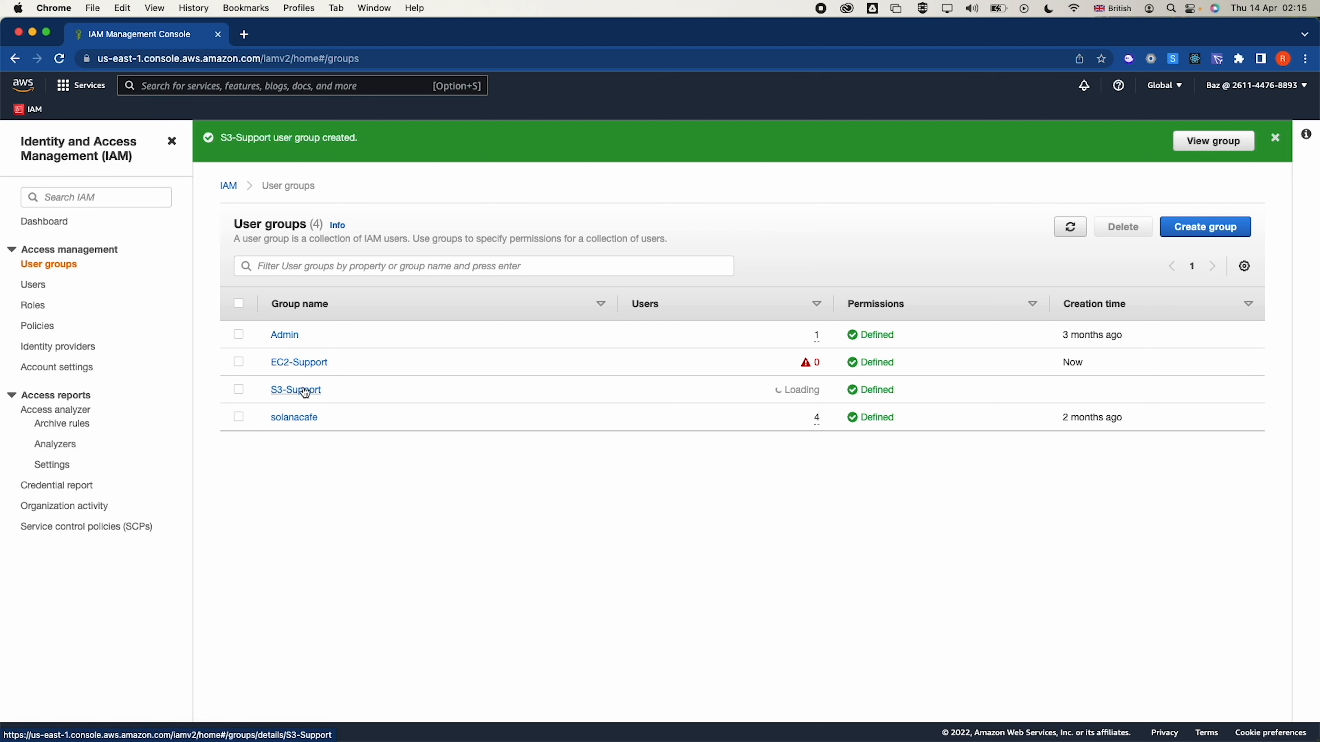
left_click(1211, 236)
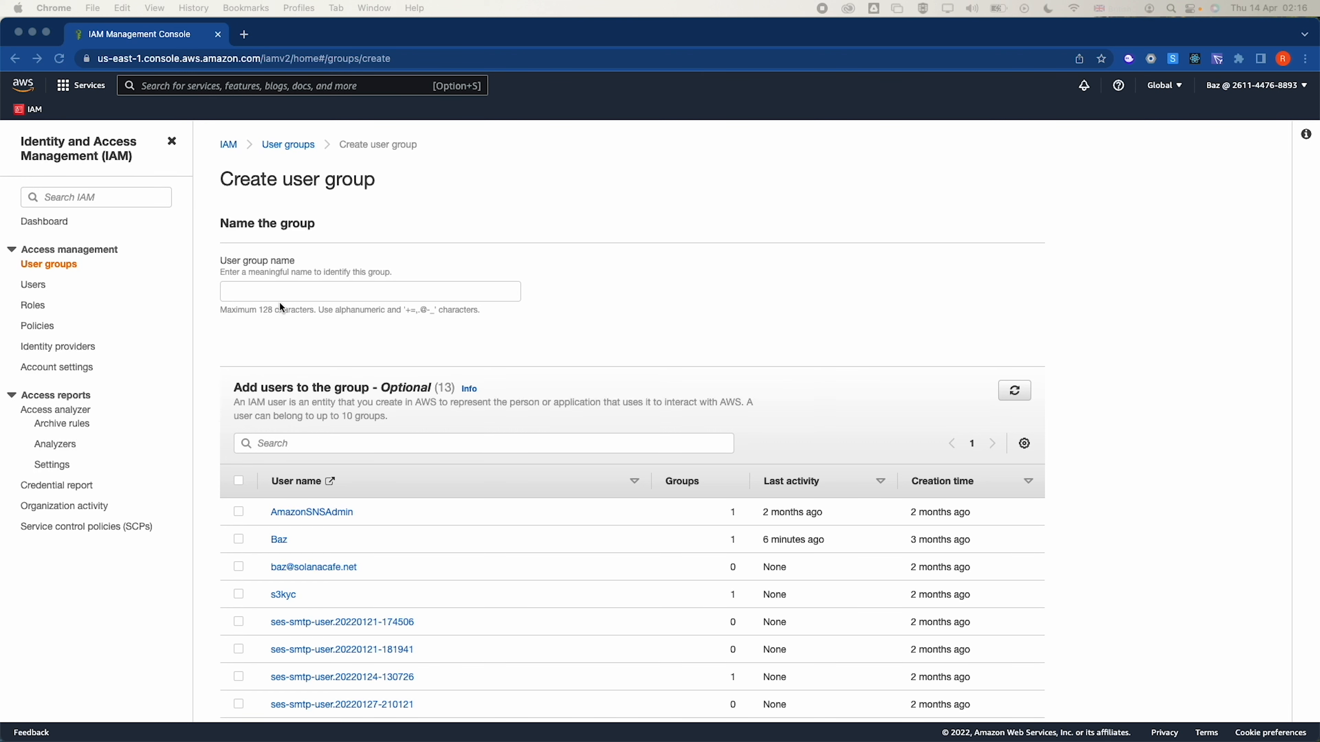
Name the new group EC2-Admin and attach the AmazonEC2FullAccess policy
left_click(280, 292)
type("EC2-Admin")
scroll(352, 399, "down", 1)
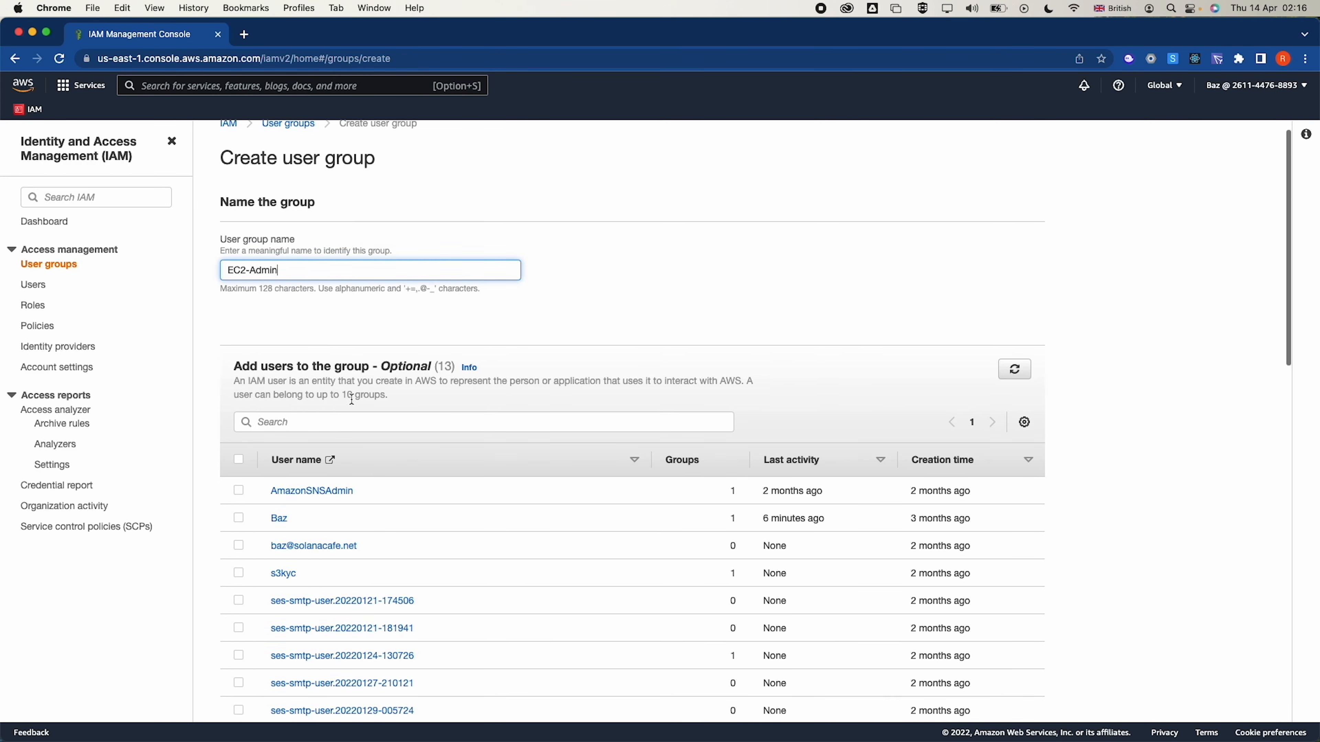
scroll(351, 399, "down", 8)
left_click(327, 517)
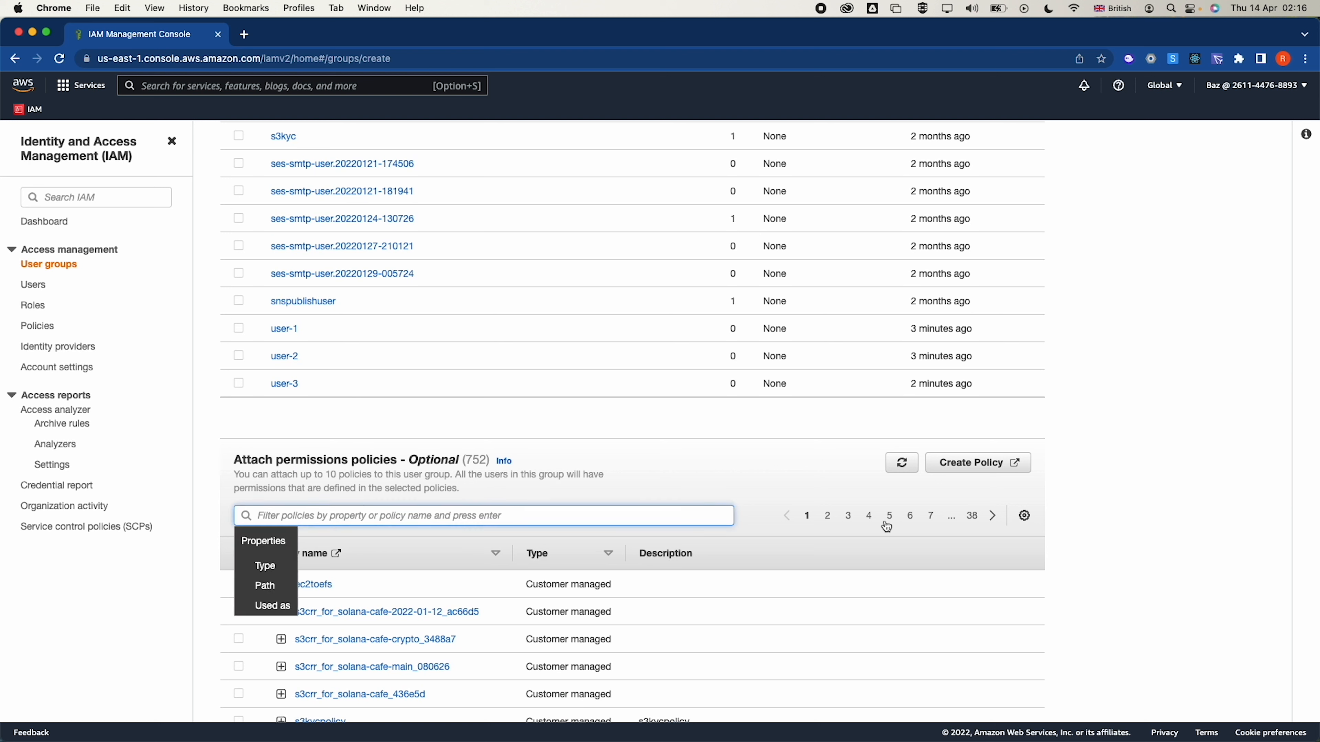
left_click(553, 518)
type("AmazonEC2FullAccess")
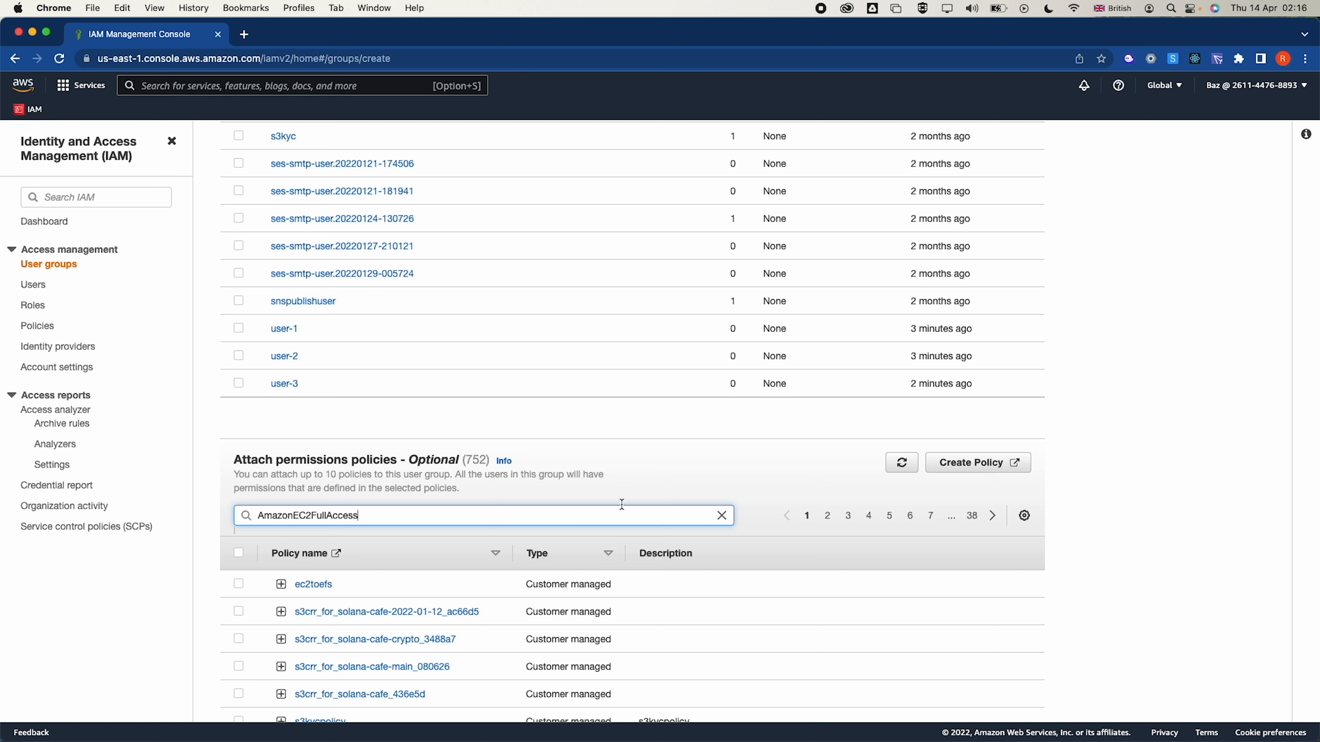
key("Return")
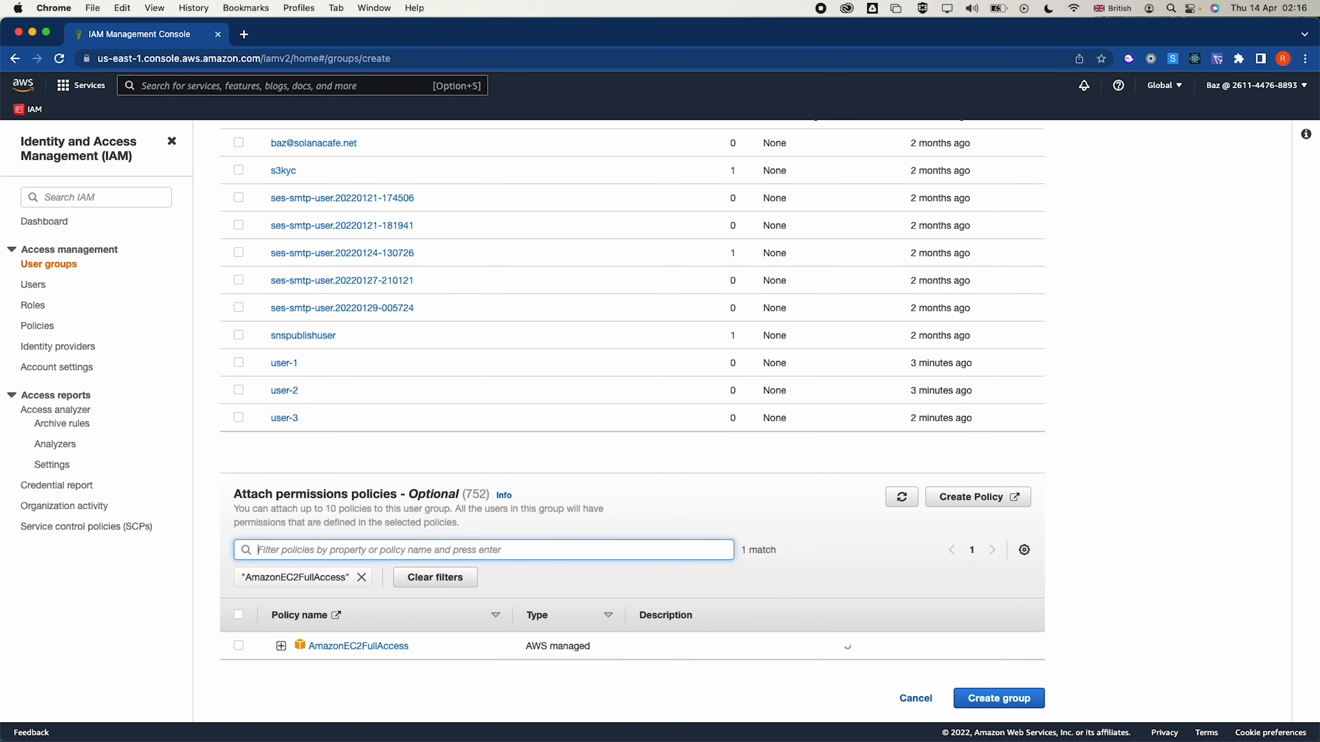
left_click(238, 646)
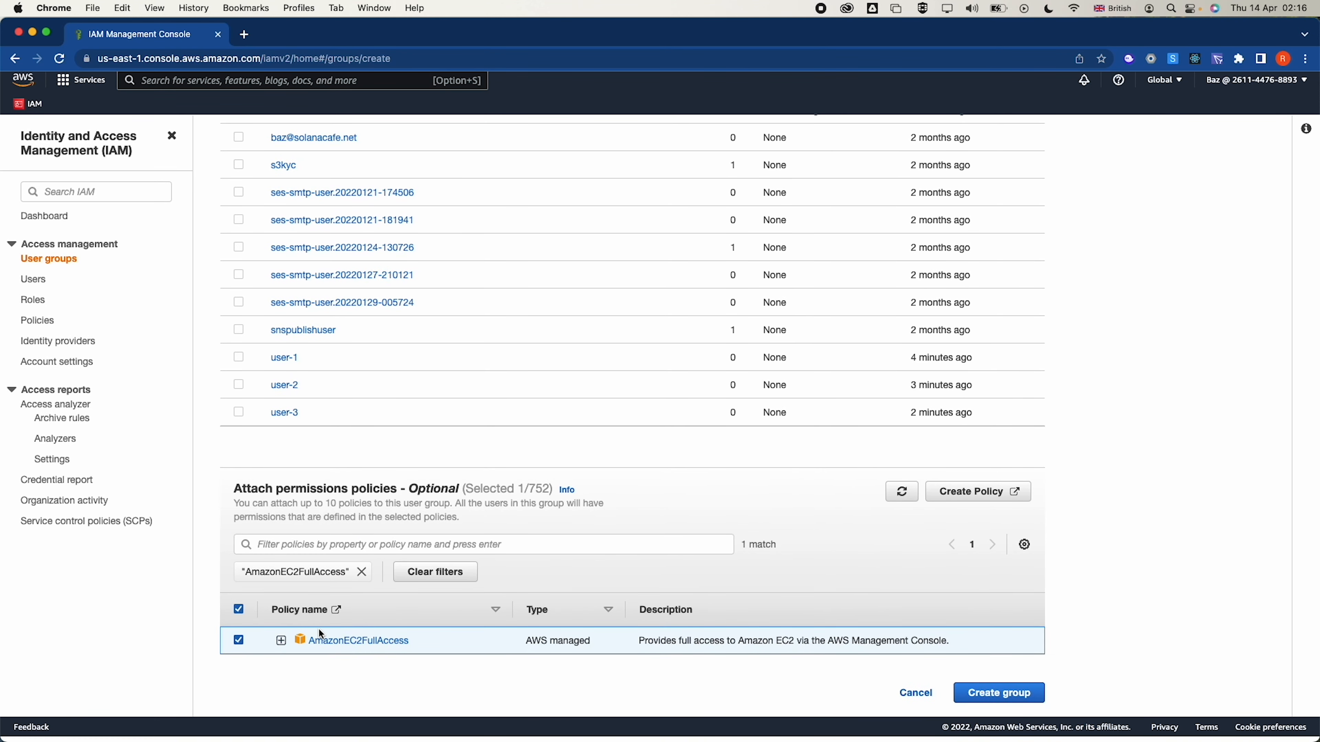
Review the AmazonEC2FullAccess JSON, noting its Allow effect on ec2:* actions
left_click(281, 646)
scroll(345, 562, "down", 6)
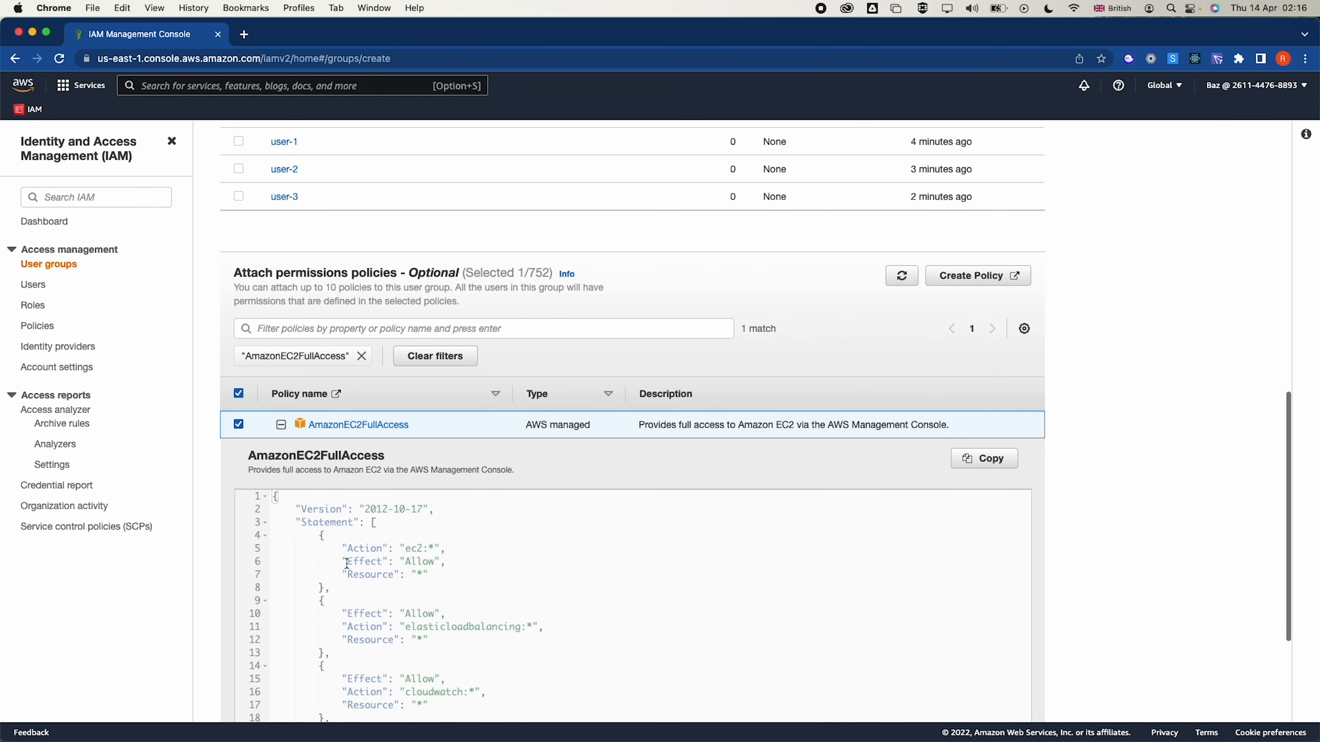
left_click(410, 530)
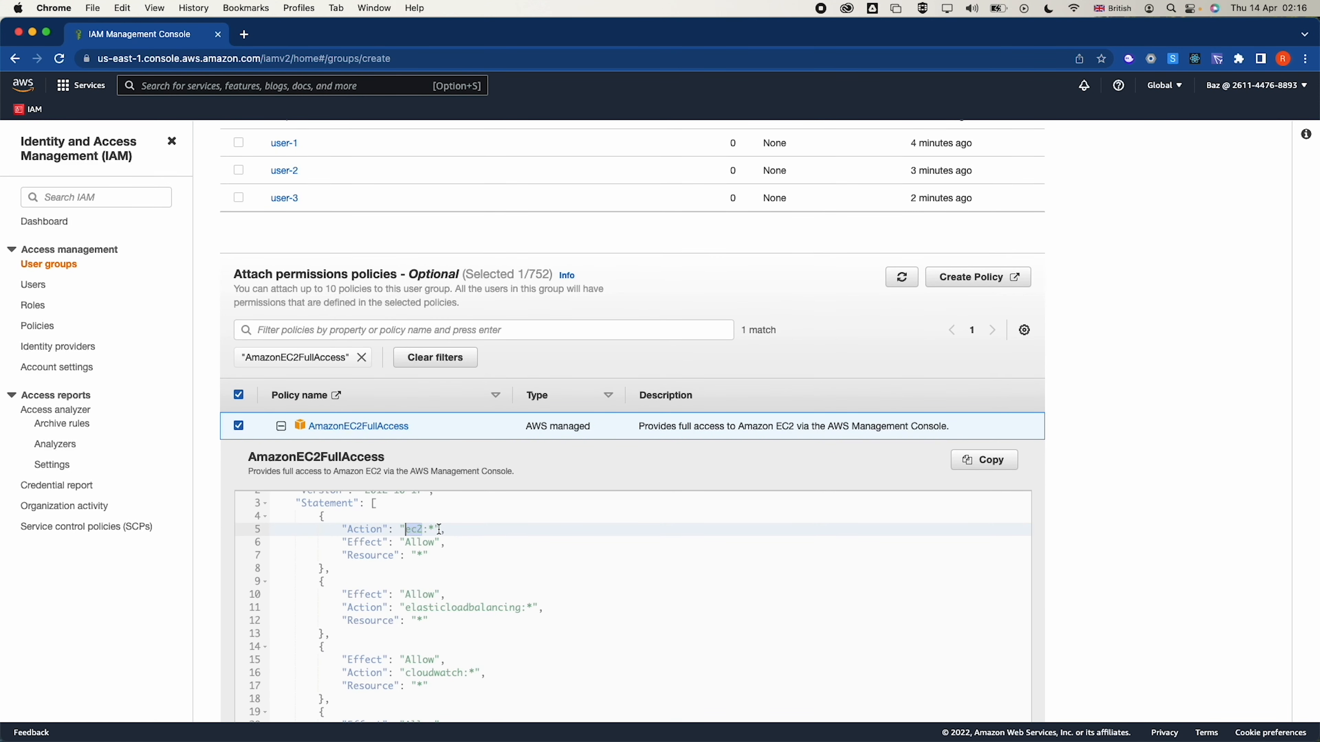
double_click(421, 542)
scroll(451, 606, "down", 6)
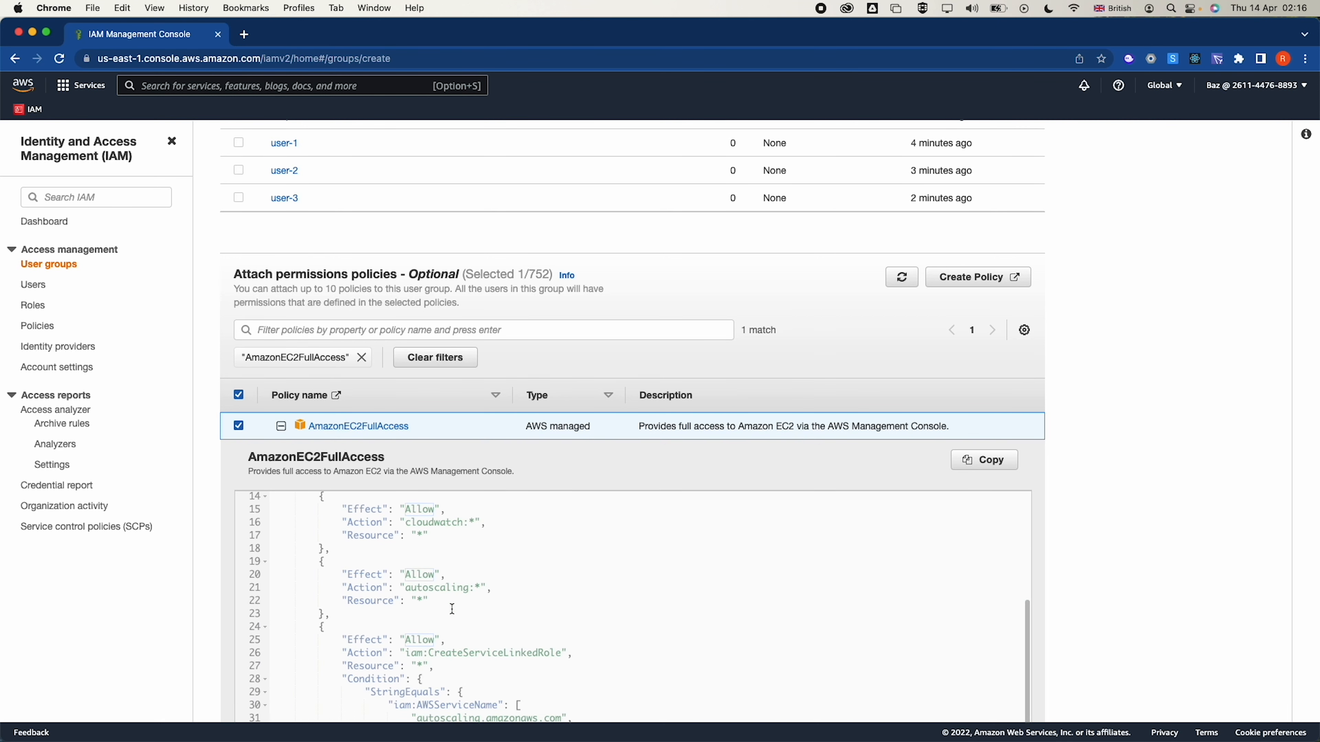
scroll(501, 671, "up", 2)
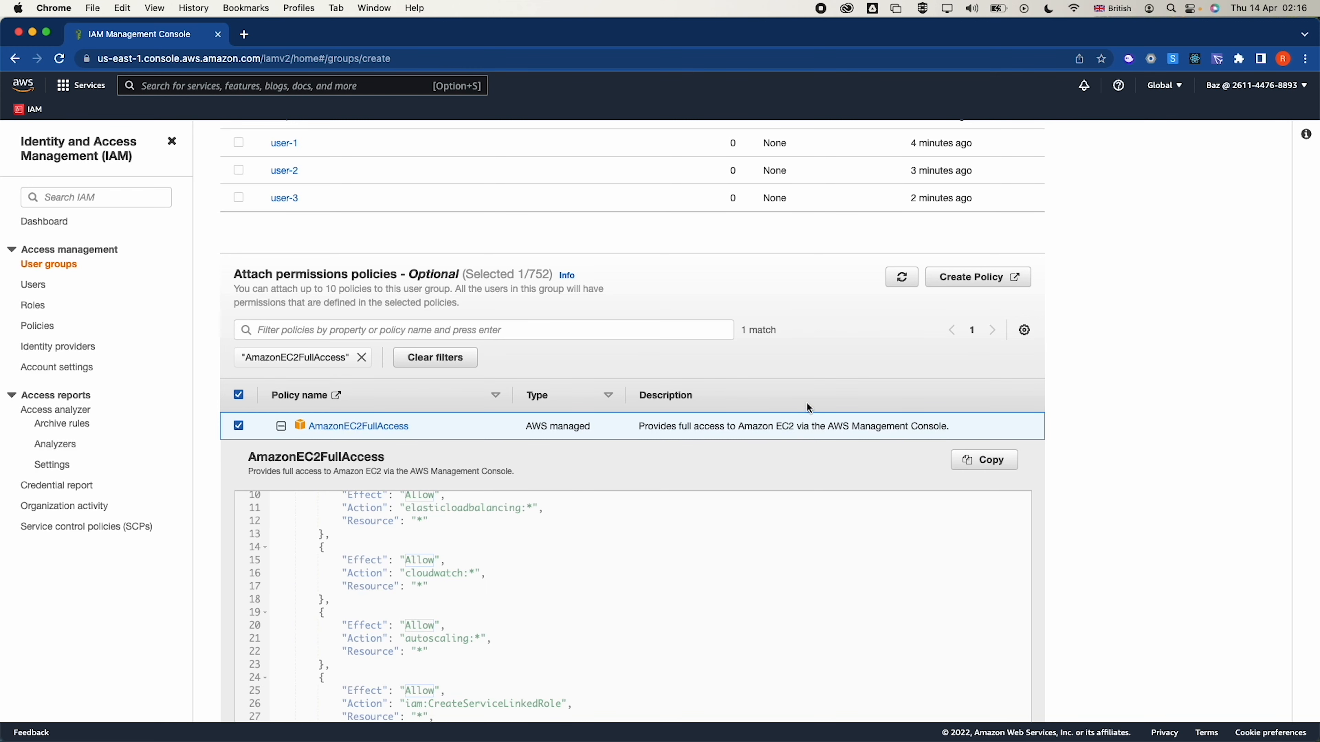
scroll(807, 404, "down", 5)
scroll(1182, 478, "down", 2)
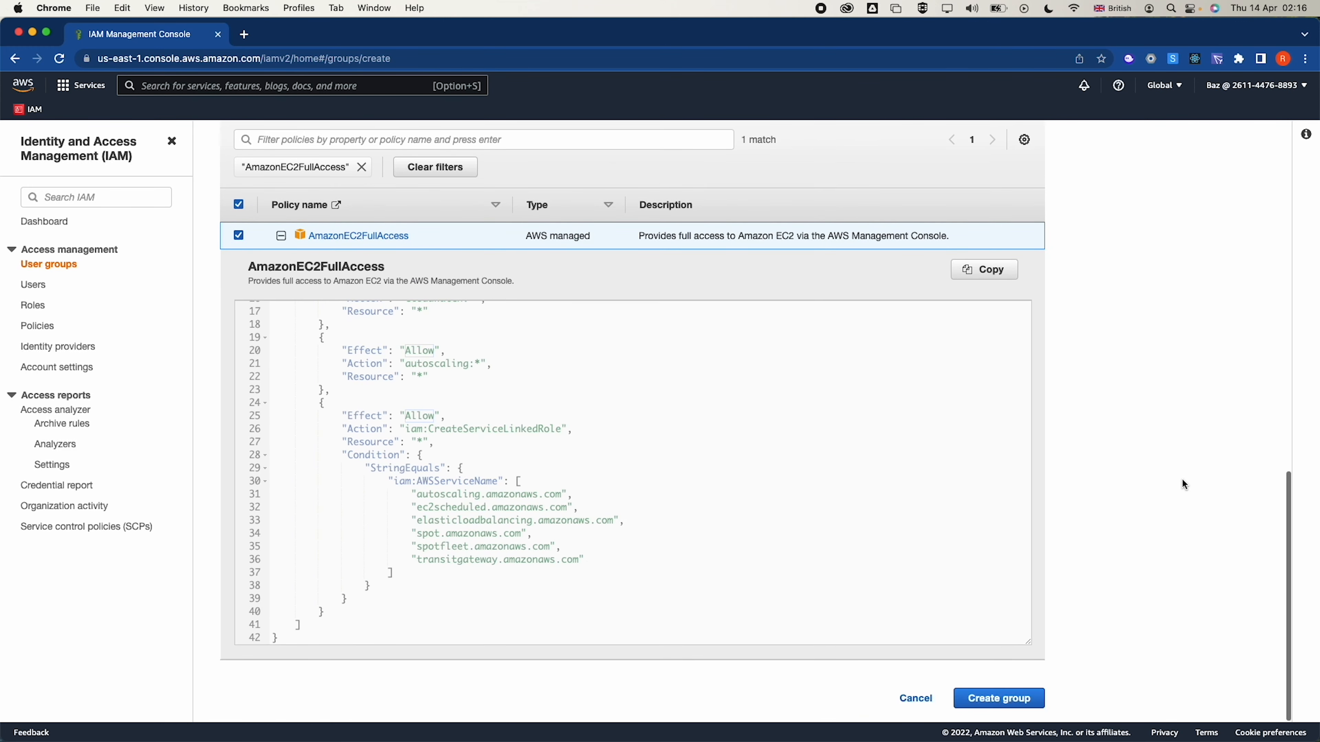
scroll(1010, 698, "up", 4)
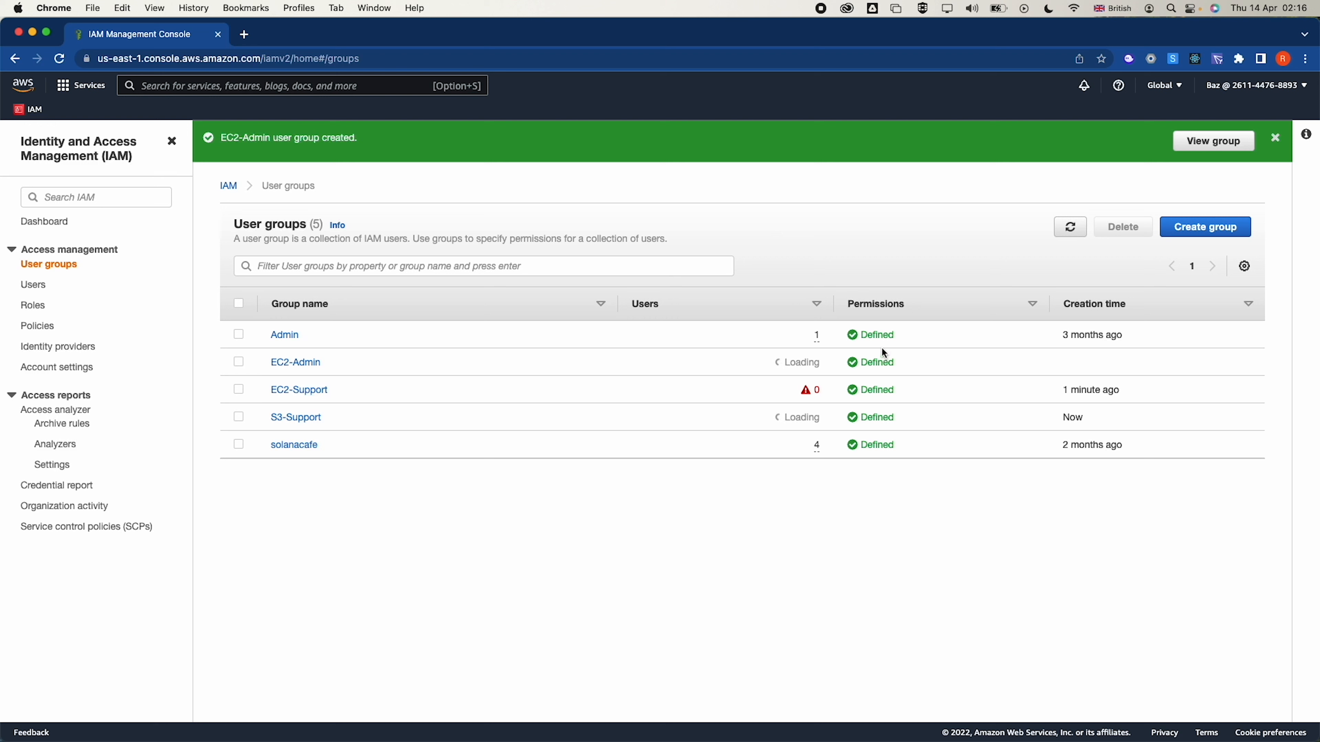
Add user-1 to the S3-Support group
left_click(34, 287)
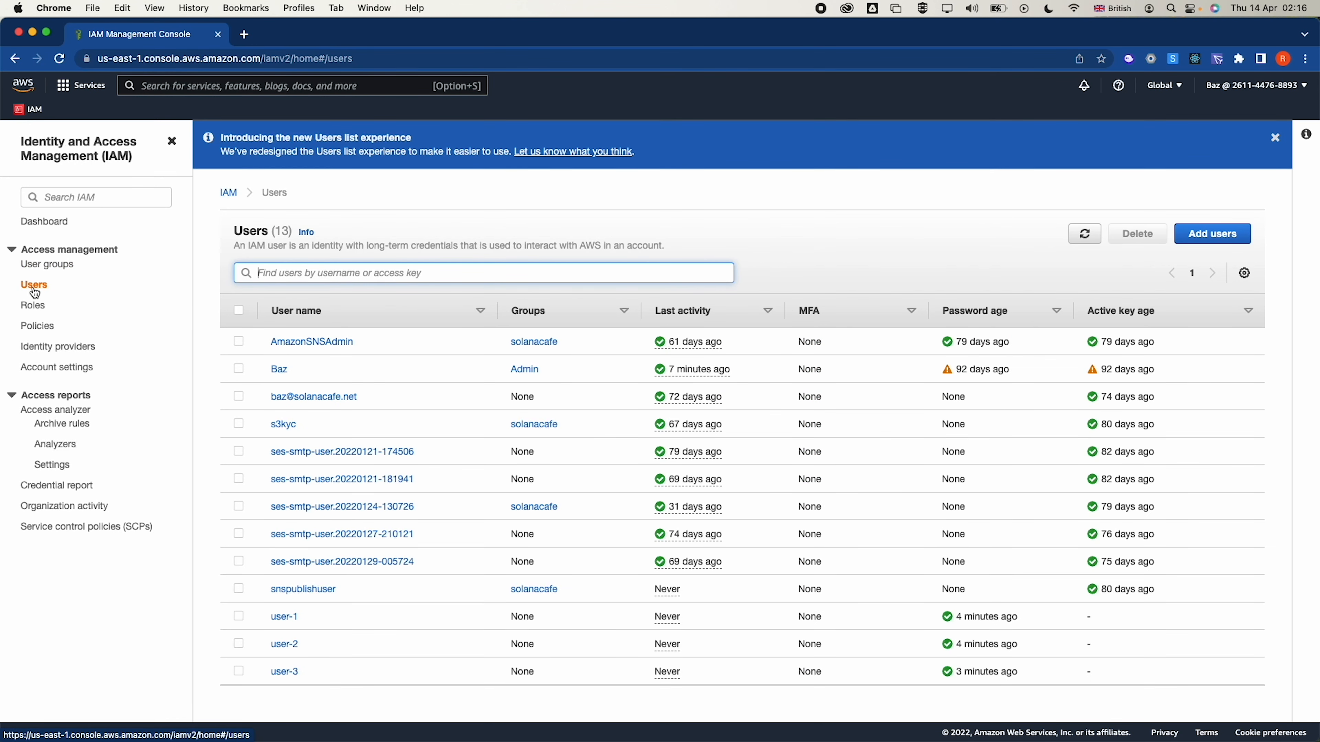
left_click(48, 266)
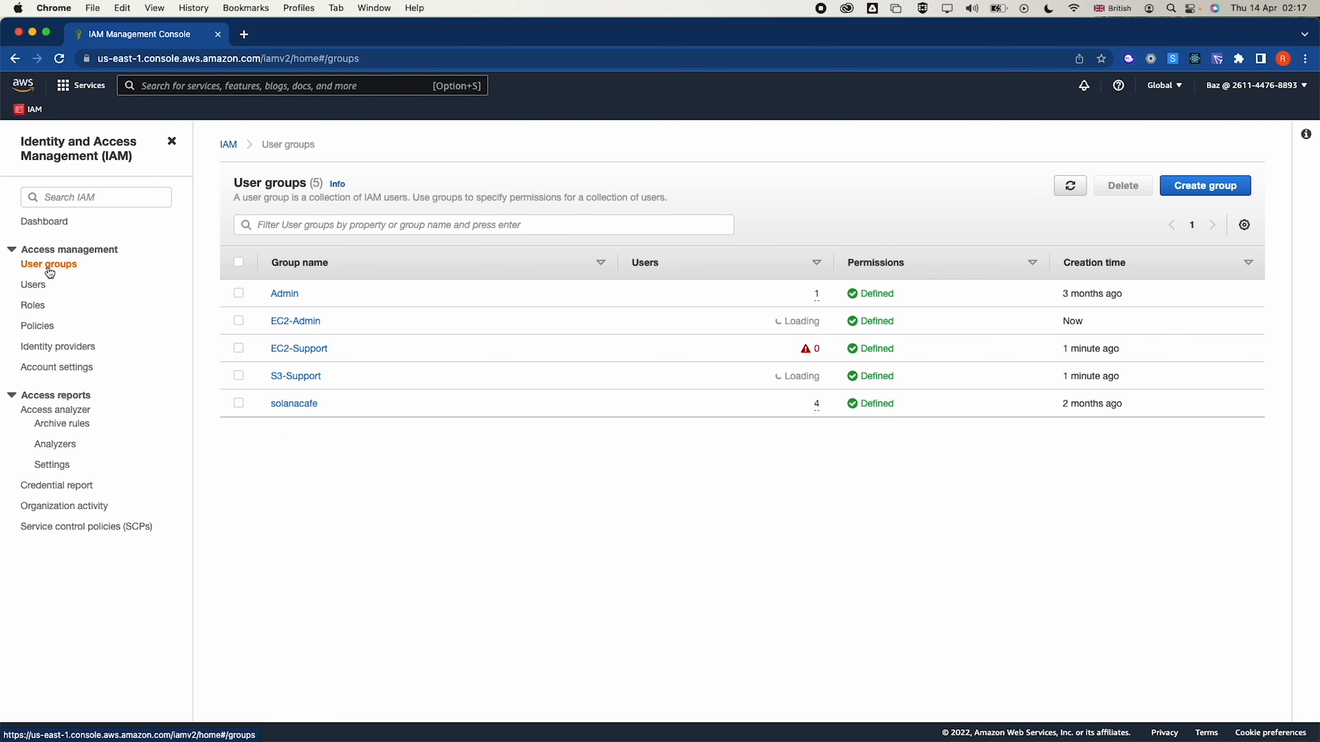
left_click(289, 376)
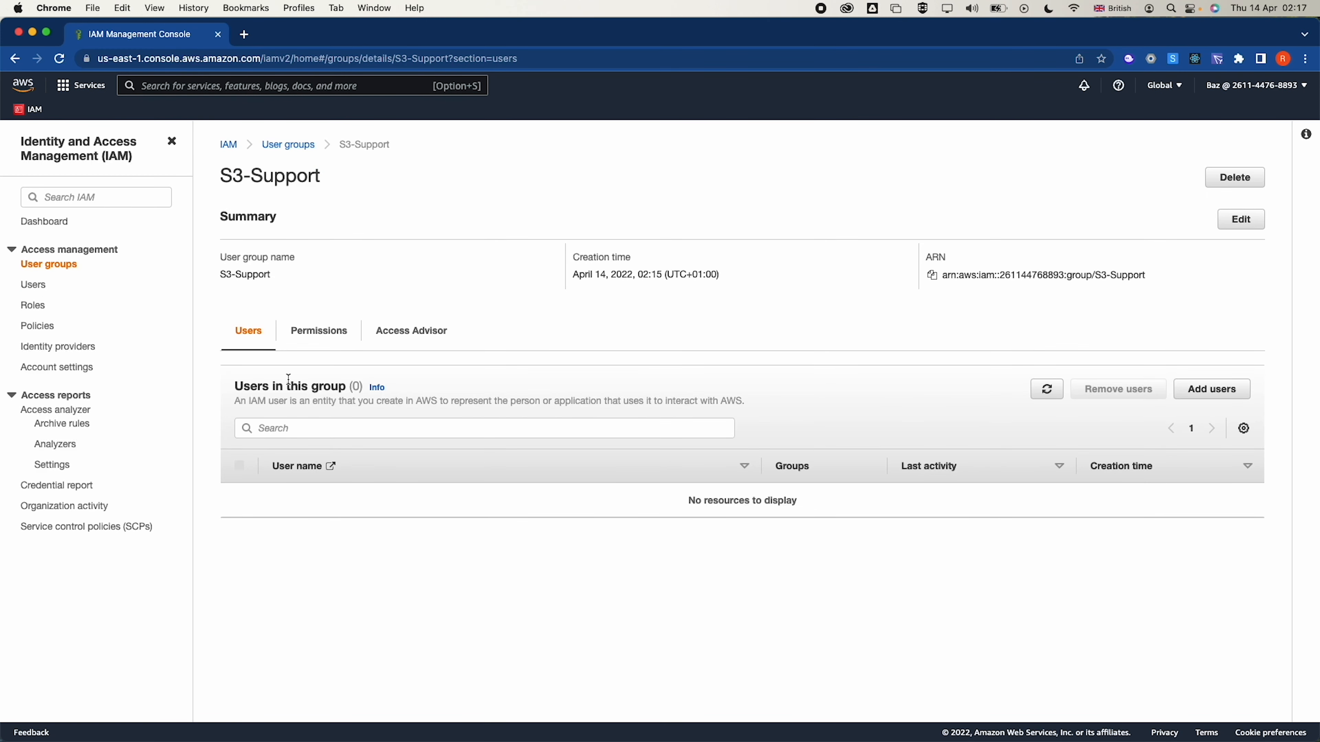
left_click(1206, 395)
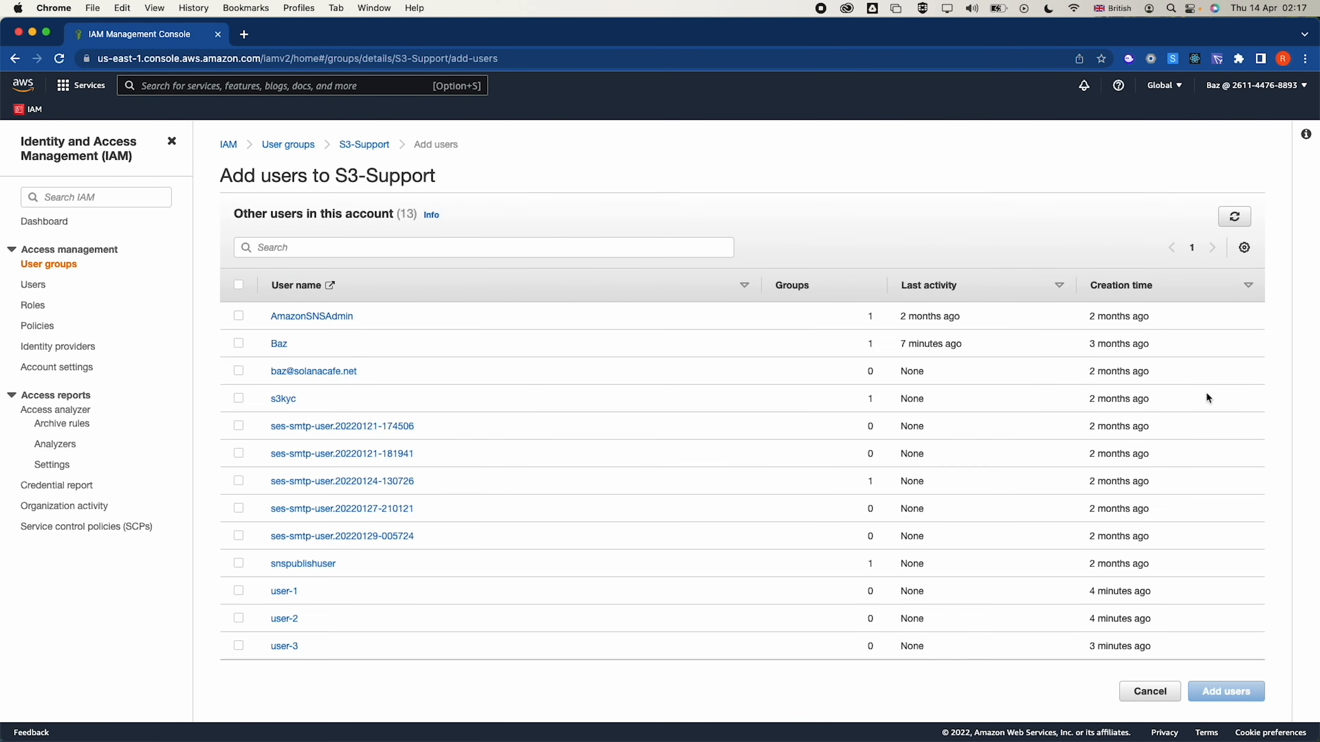
left_click(240, 592)
left_click(1245, 691)
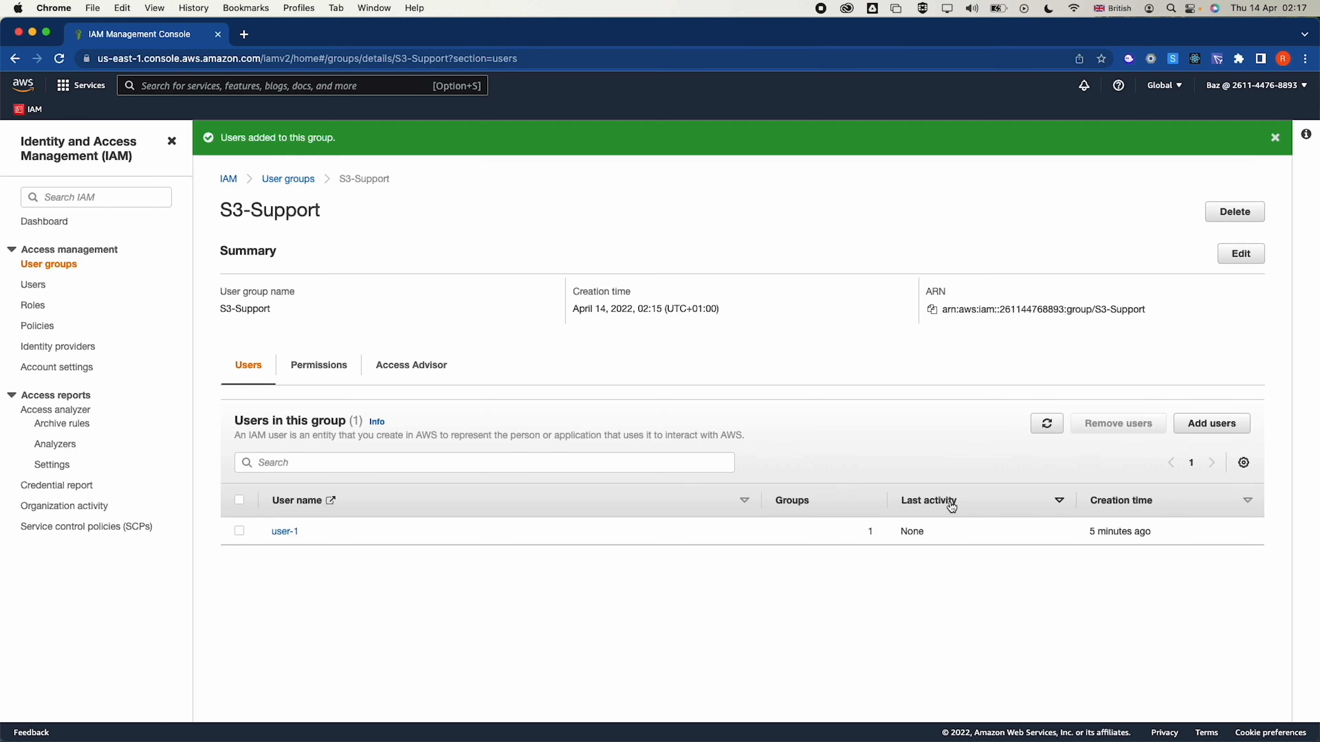
Add user-2 to the EC2-Support group
left_click(288, 177)
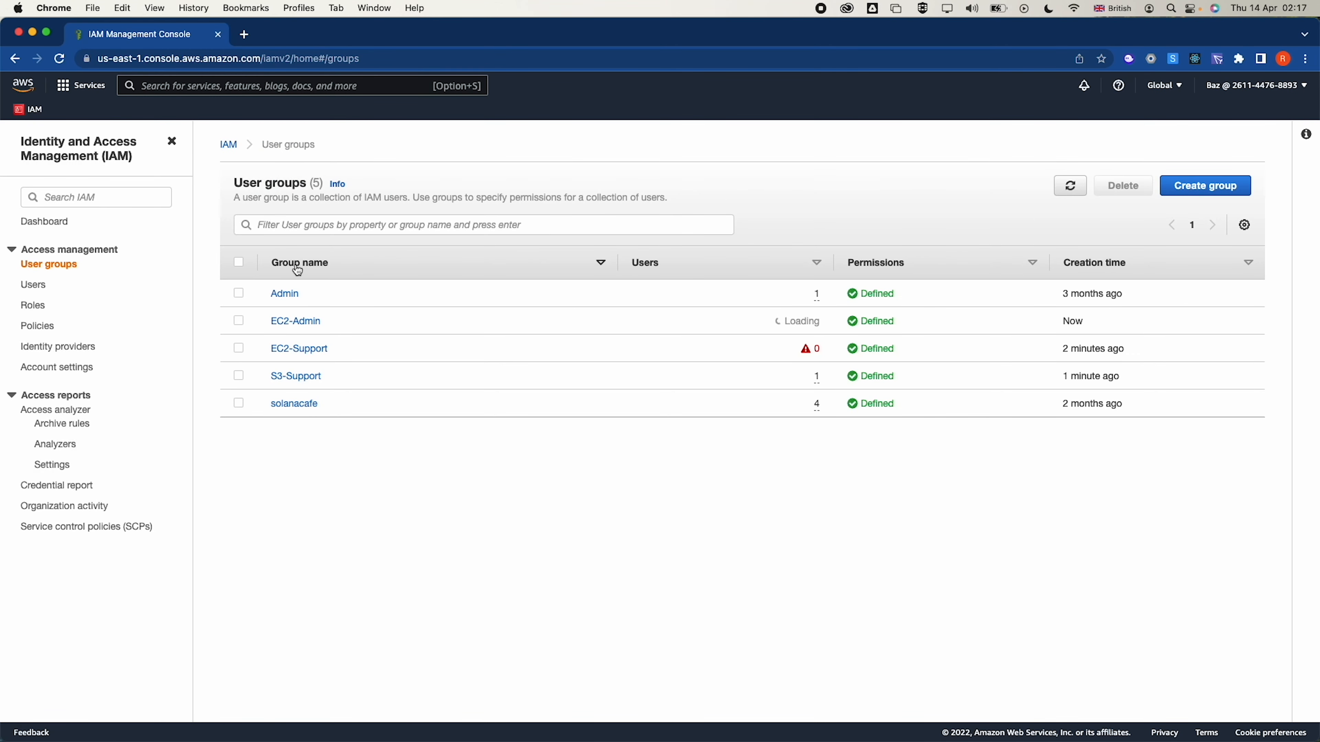
left_click(324, 348)
left_click(1199, 387)
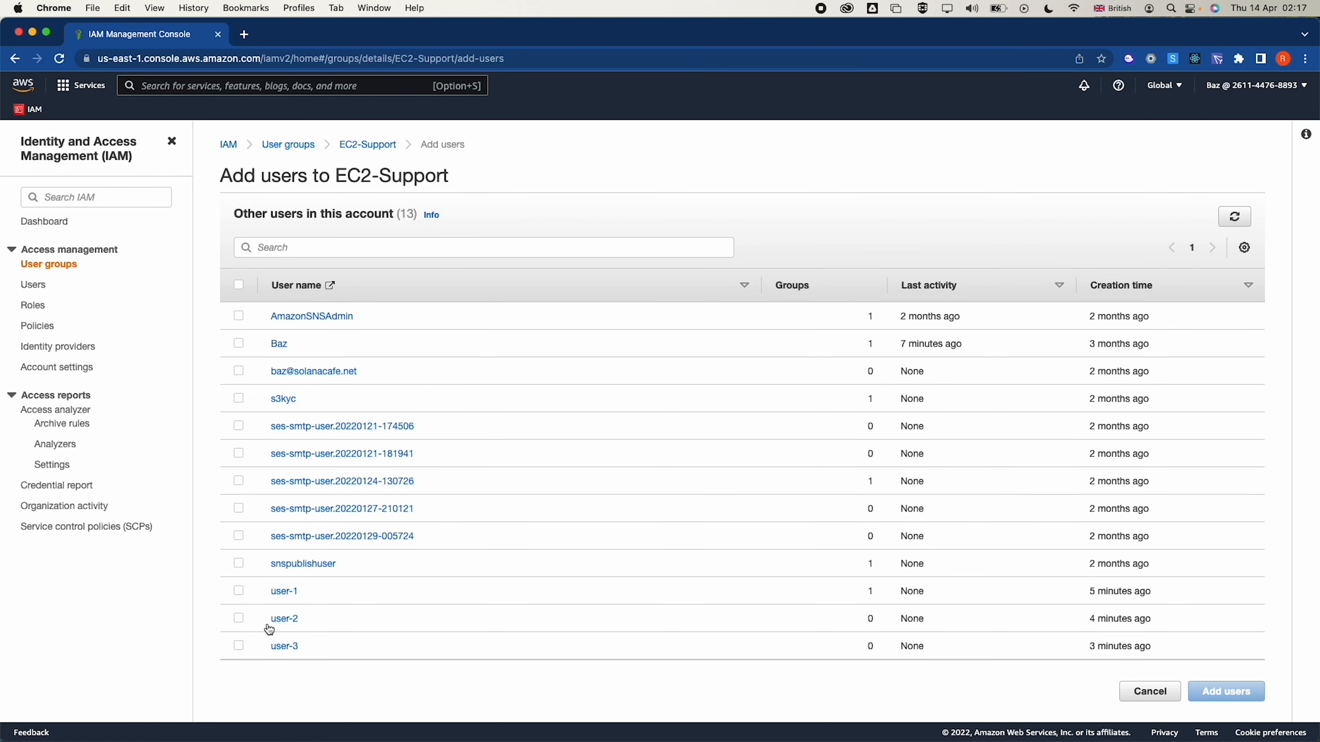
left_click(238, 618)
left_click(1207, 684)
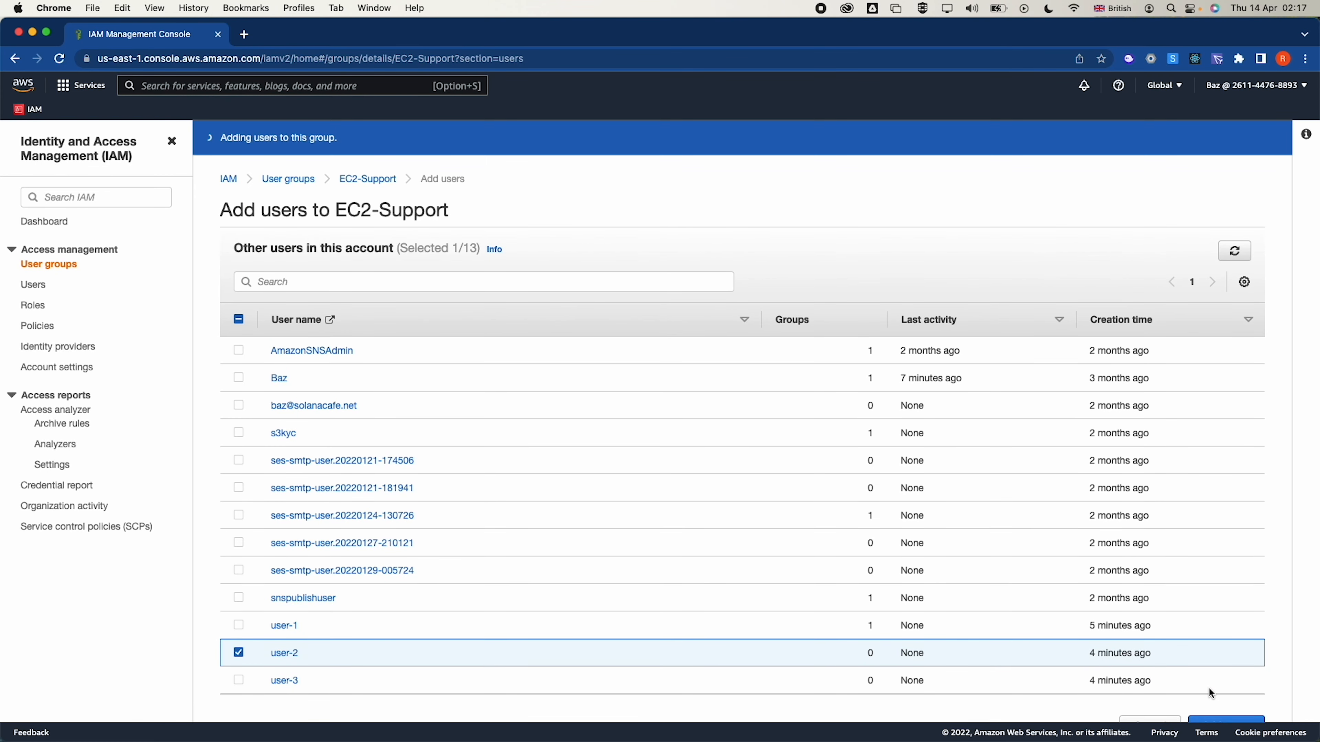
Add user-3 to the EC2-Admin group and show the IAM users list
left_click(297, 180)
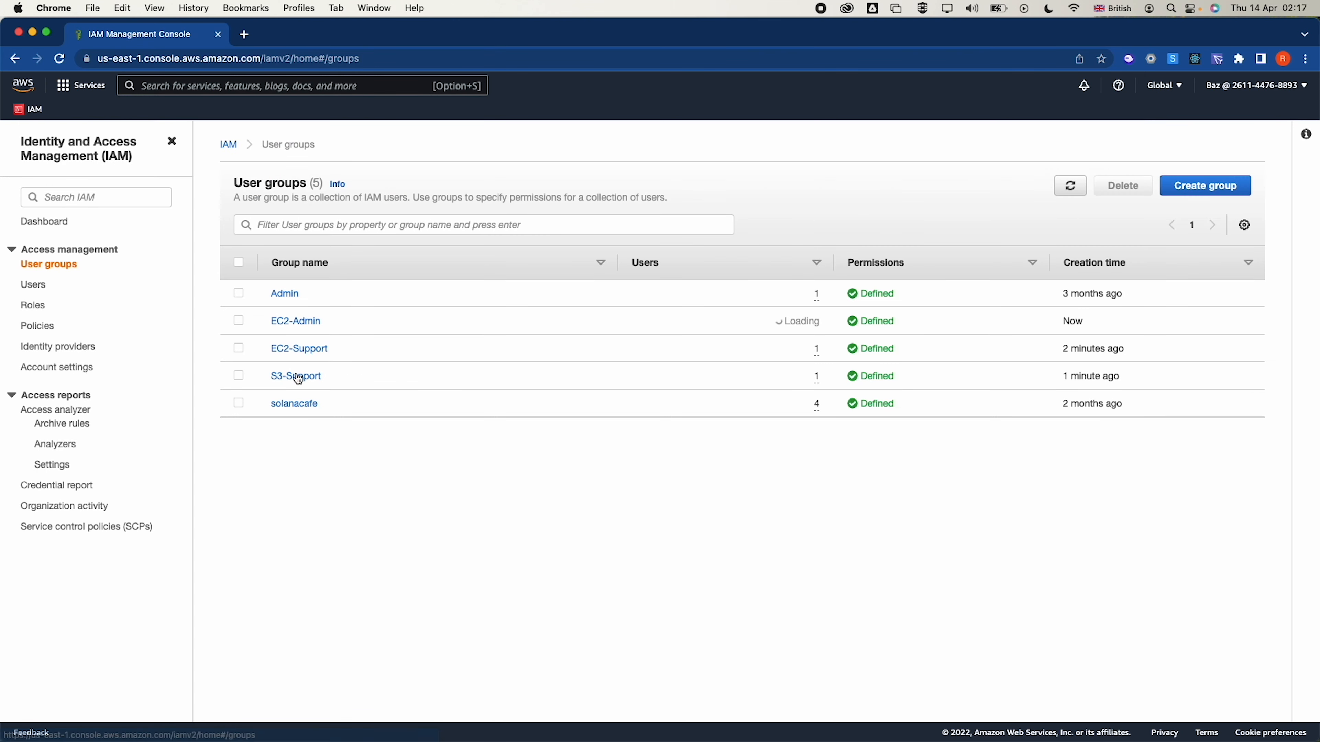
left_click(239, 320)
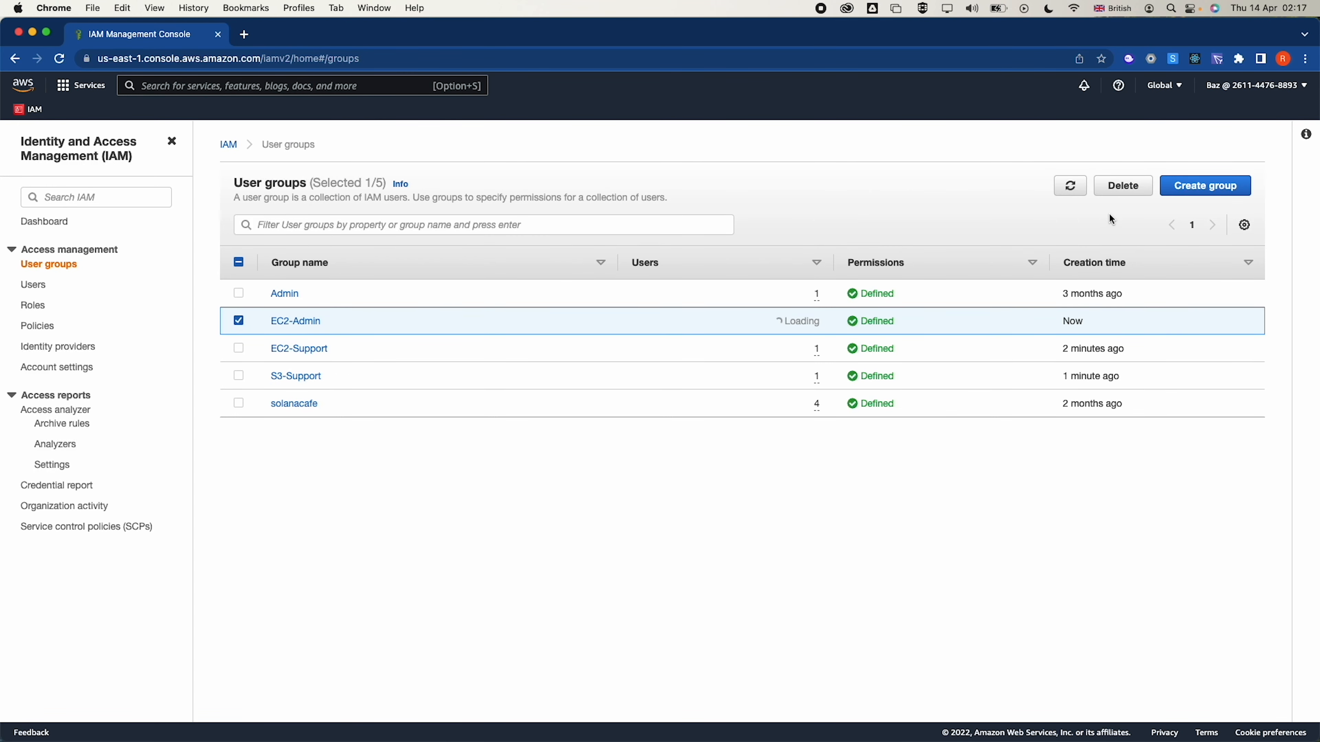
left_click(303, 322)
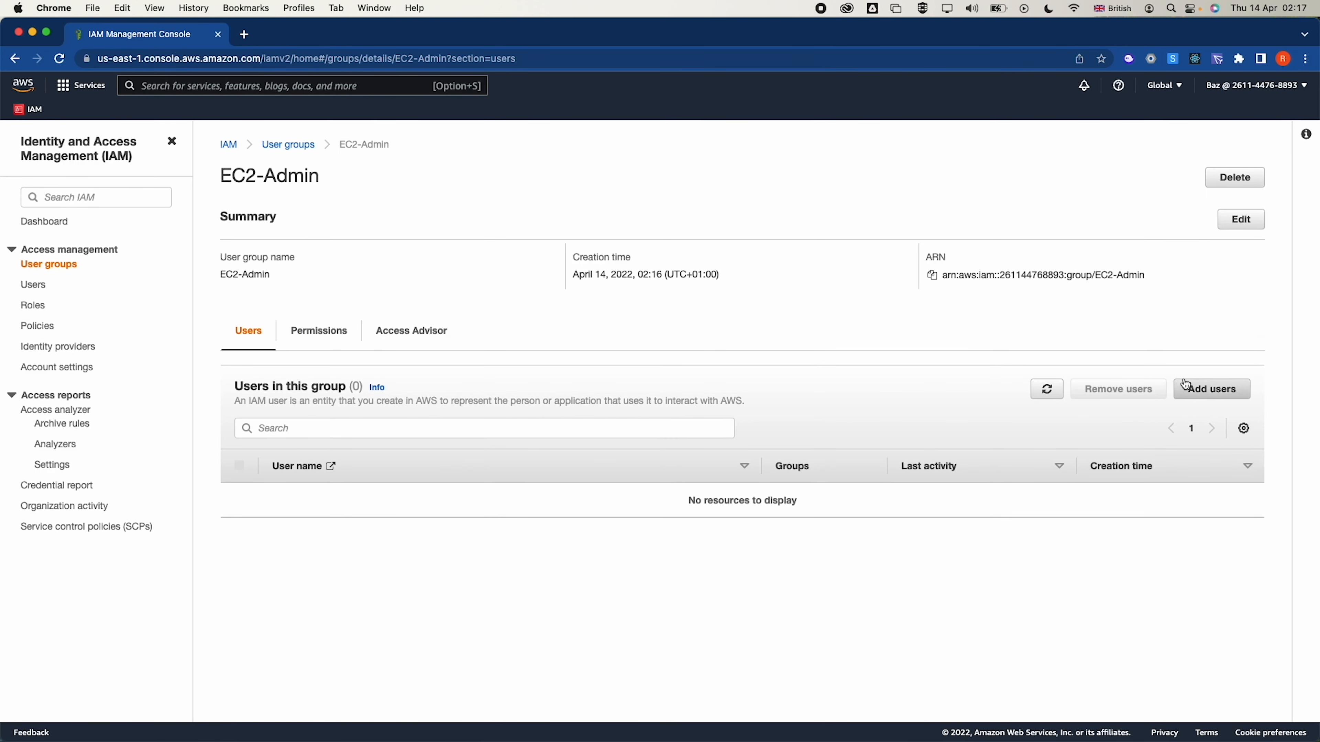
left_click(1211, 389)
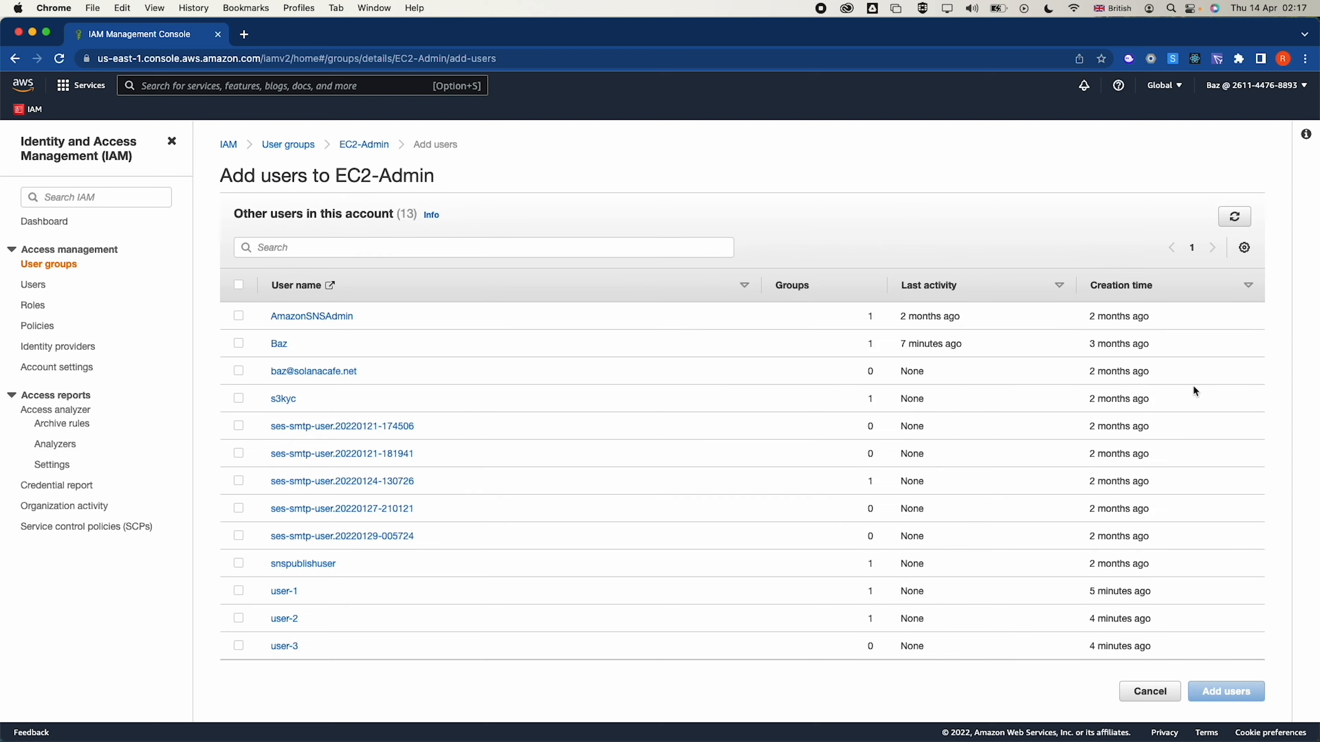
left_click(238, 646)
left_click(1217, 693)
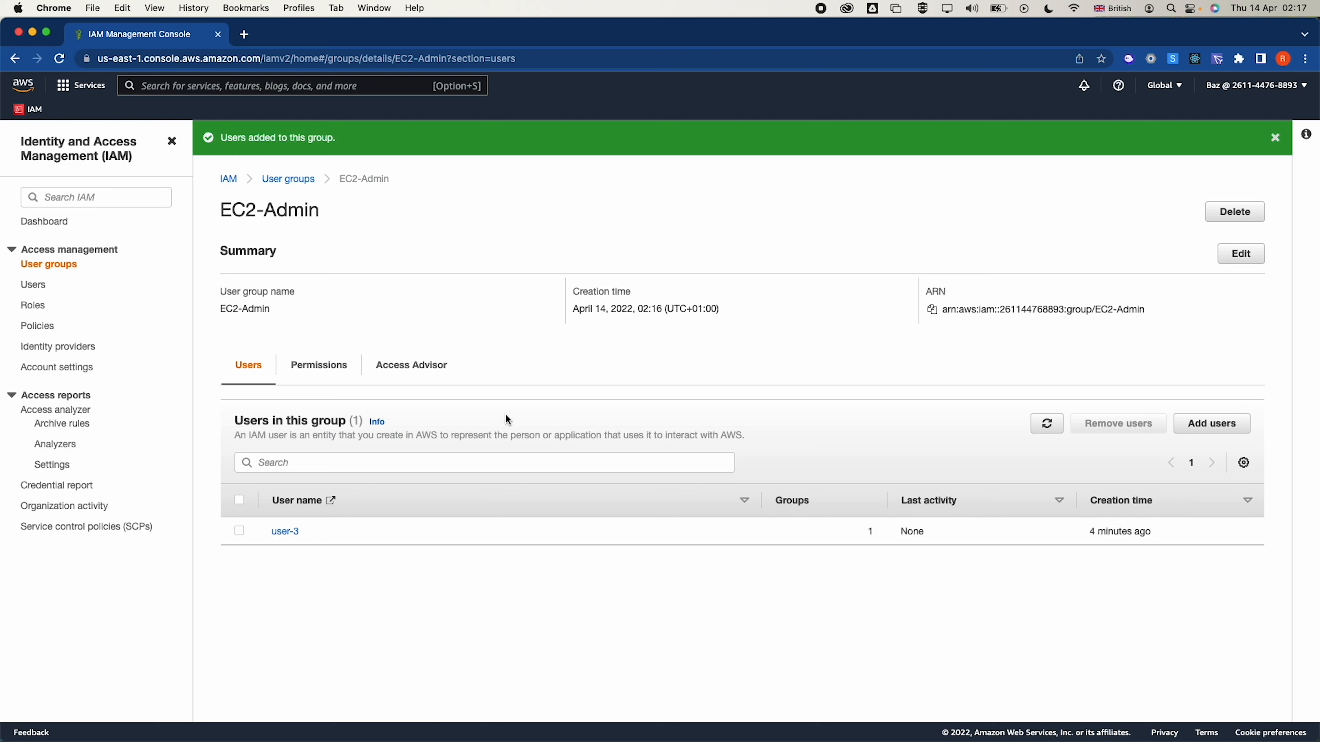
left_click(39, 291)
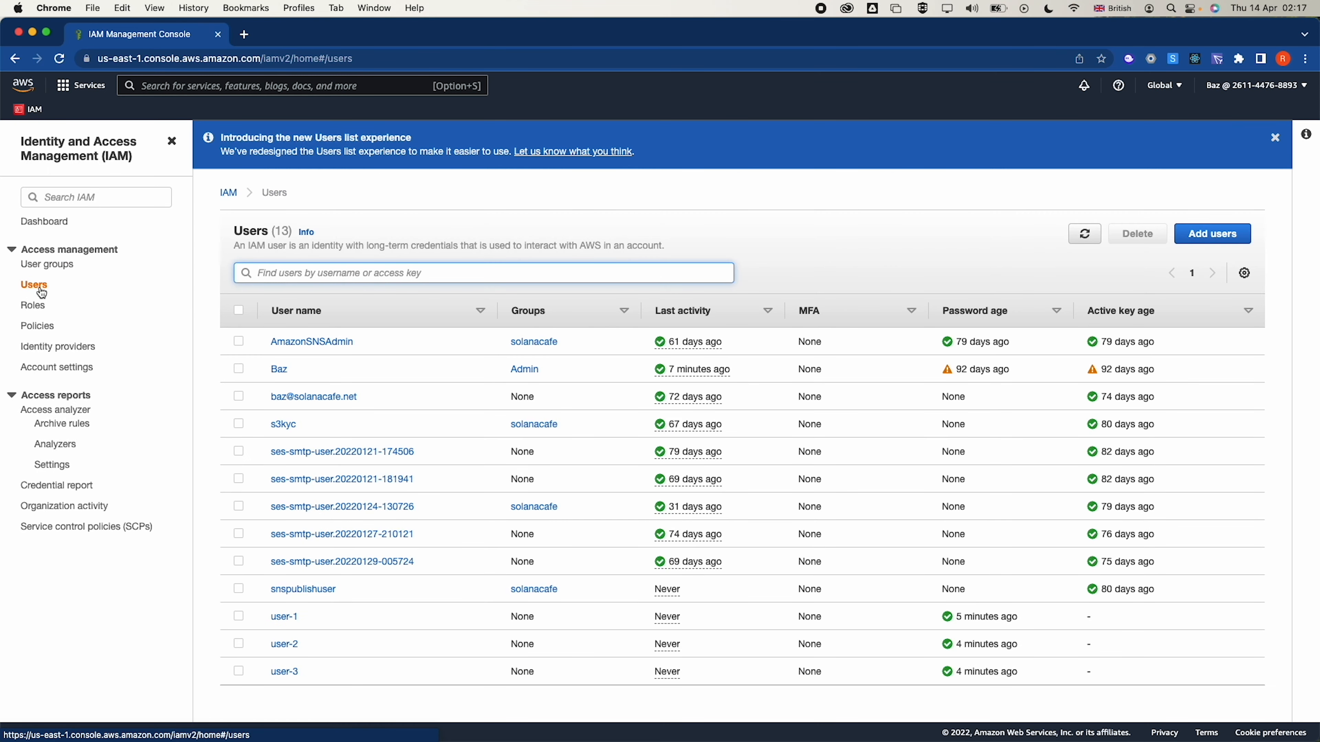
Review user-1's S3 read-only permission, then find the account ID on the IAM Dashboard
left_click(287, 619)
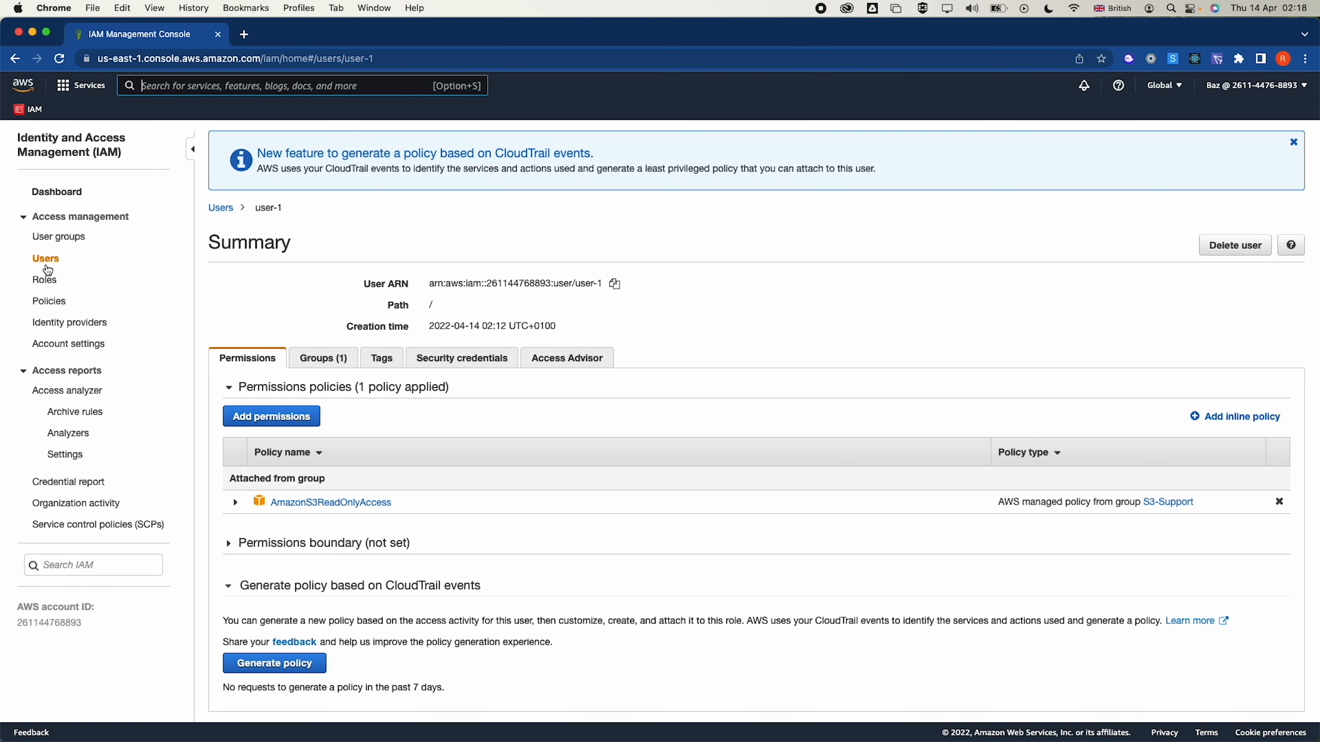
left_click(60, 193)
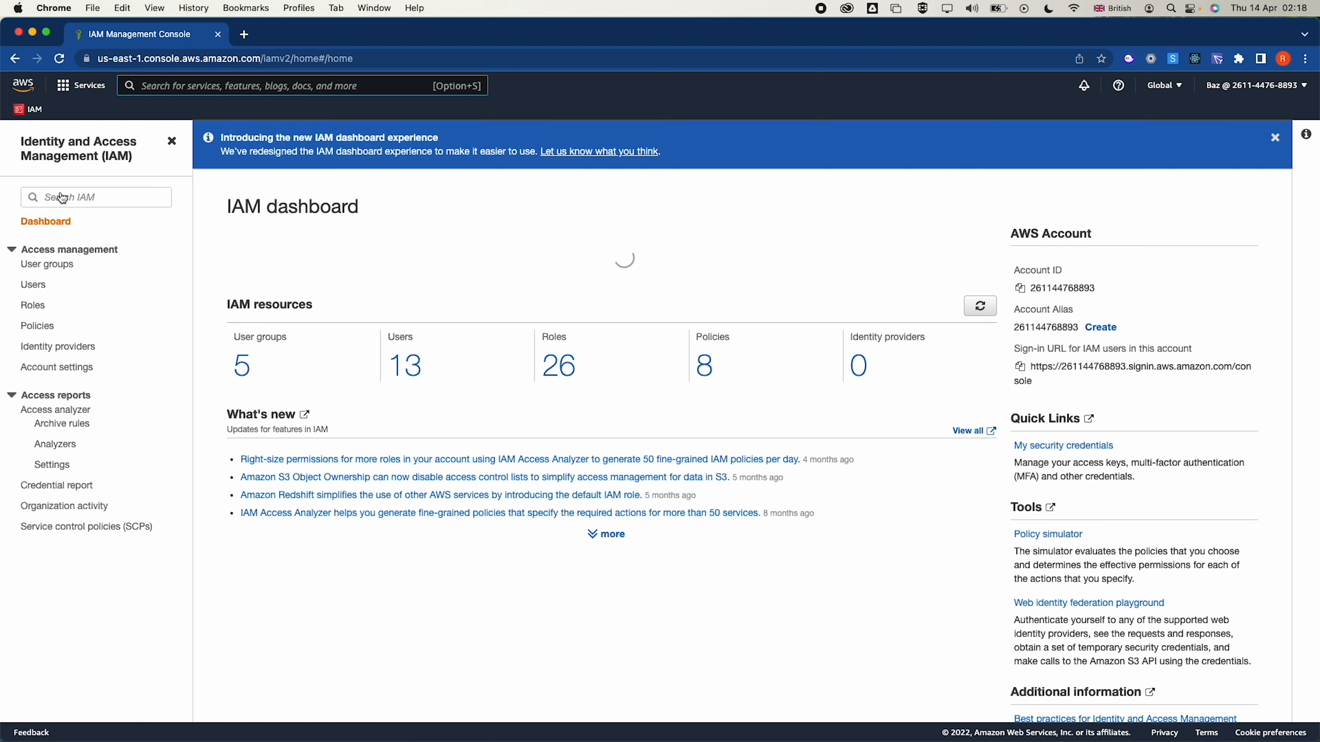
triple_click(1034, 237)
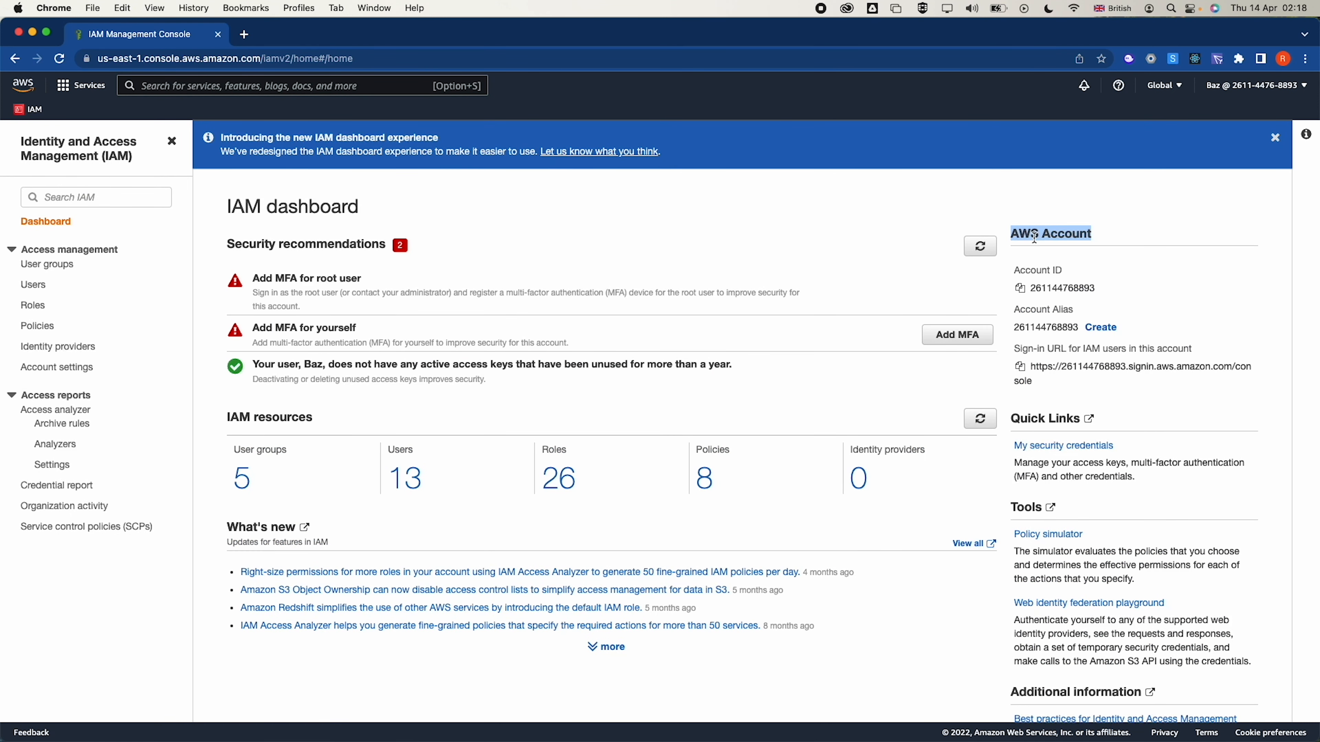
double_click(1055, 288)
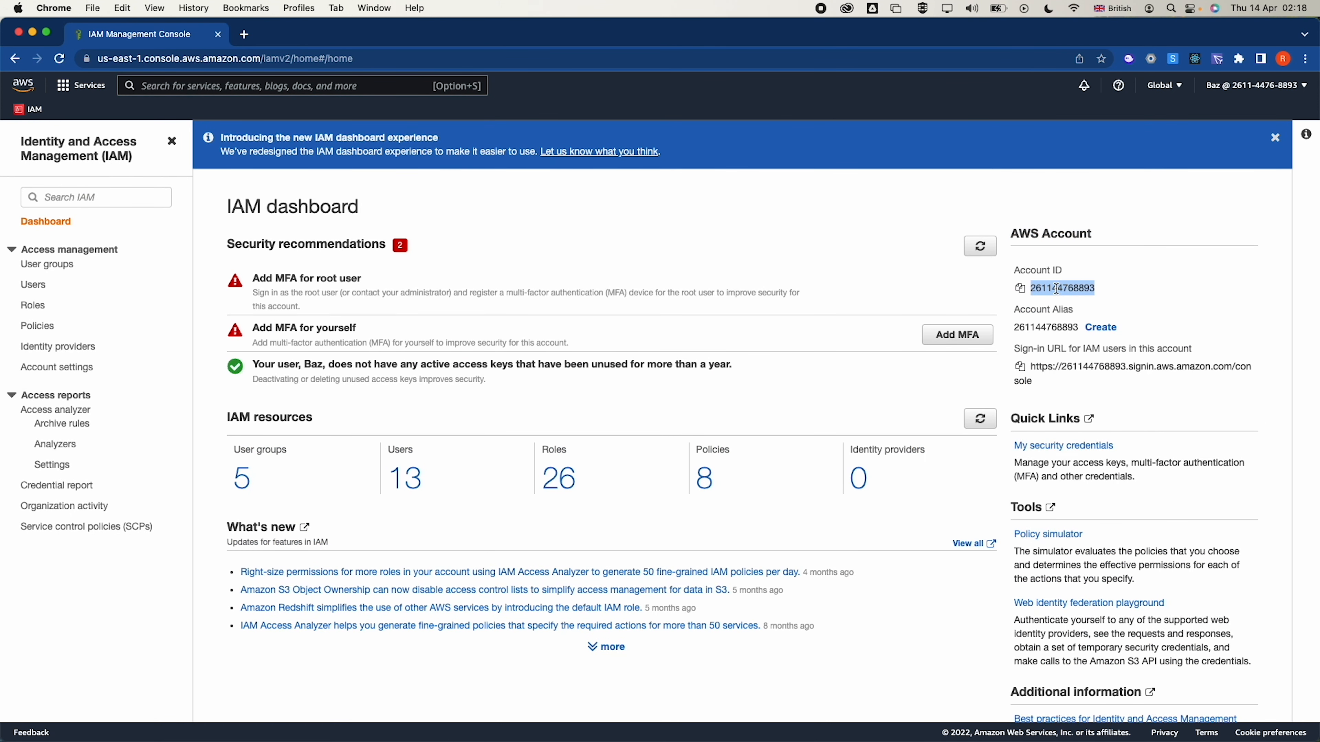
Copy the IAM users' sign-in URL and open a new Chrome incognito window
left_click(1020, 367)
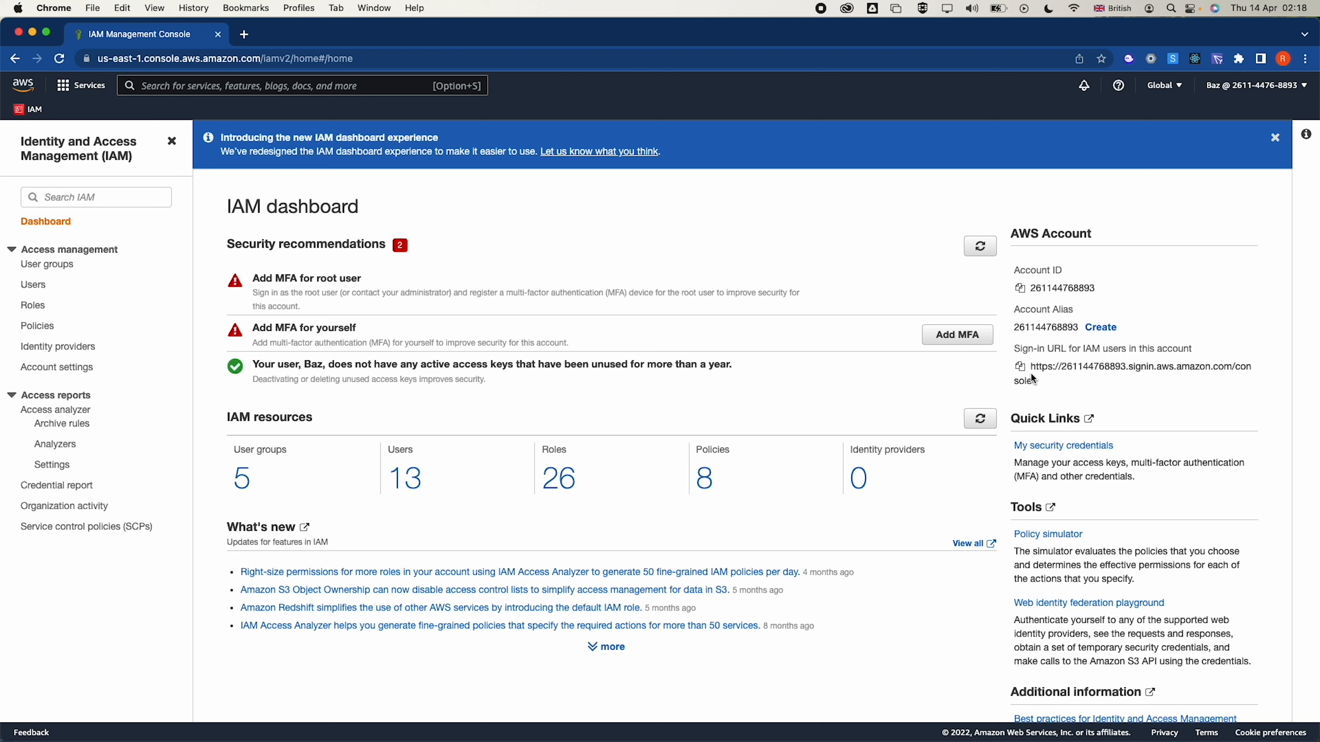
left_click(1020, 366)
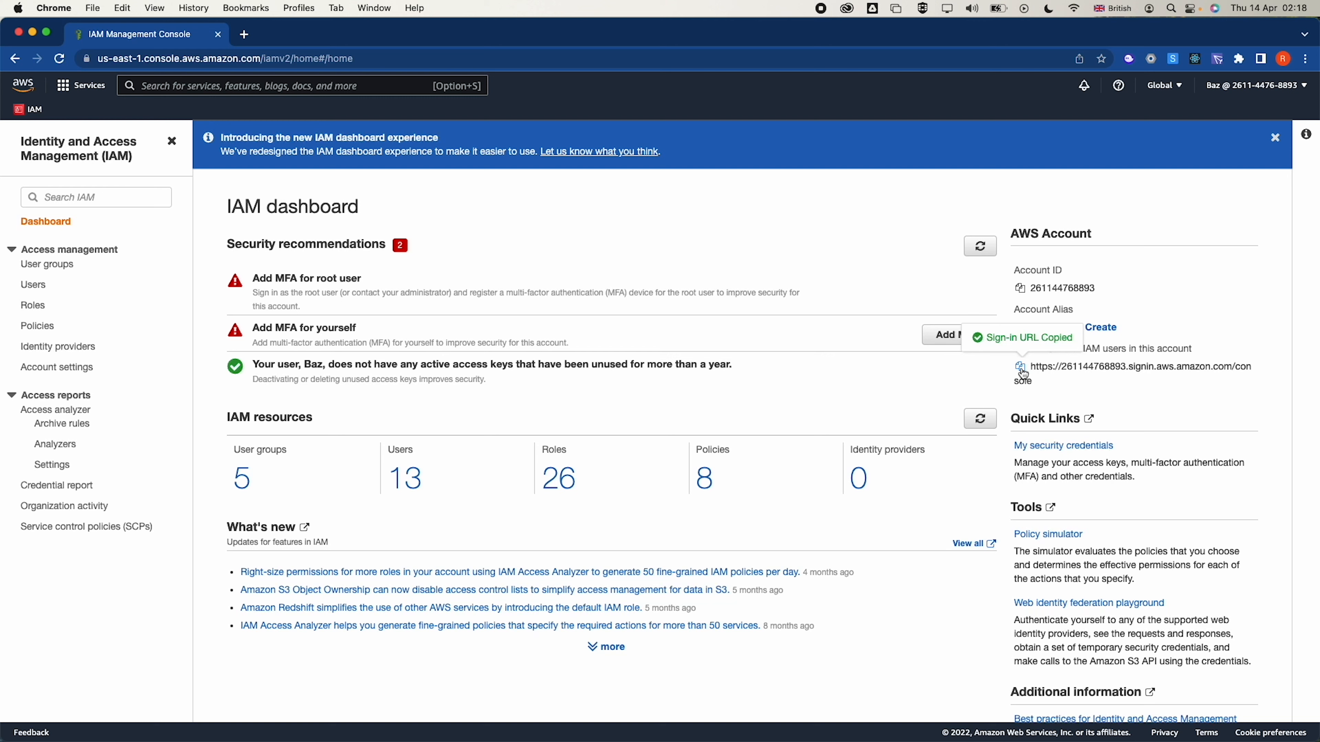
left_click(1306, 59)
left_click(1230, 122)
Load the IAM sign-in URL and sign in as user-1, re-entering the password after one rejection
key("super+v")
key("Return")
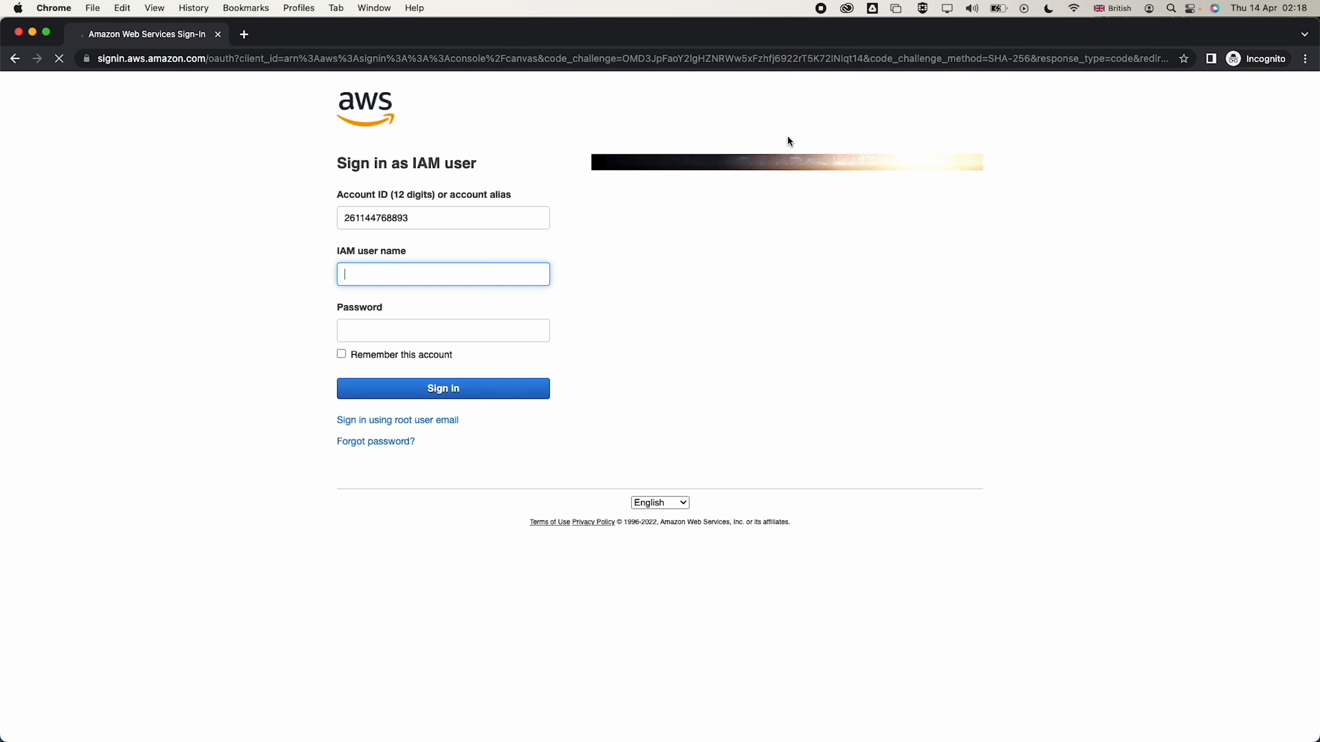
left_click(393, 271)
type("user-1")
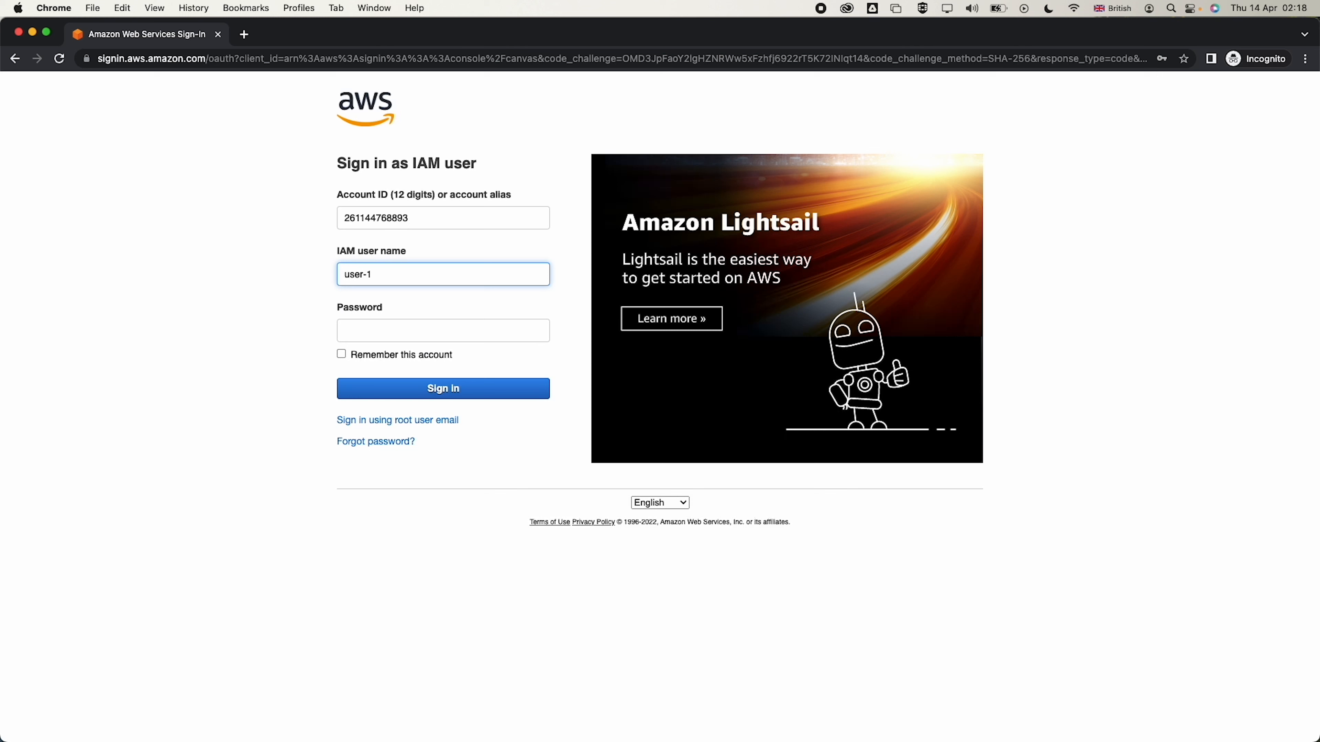
key("Tab")
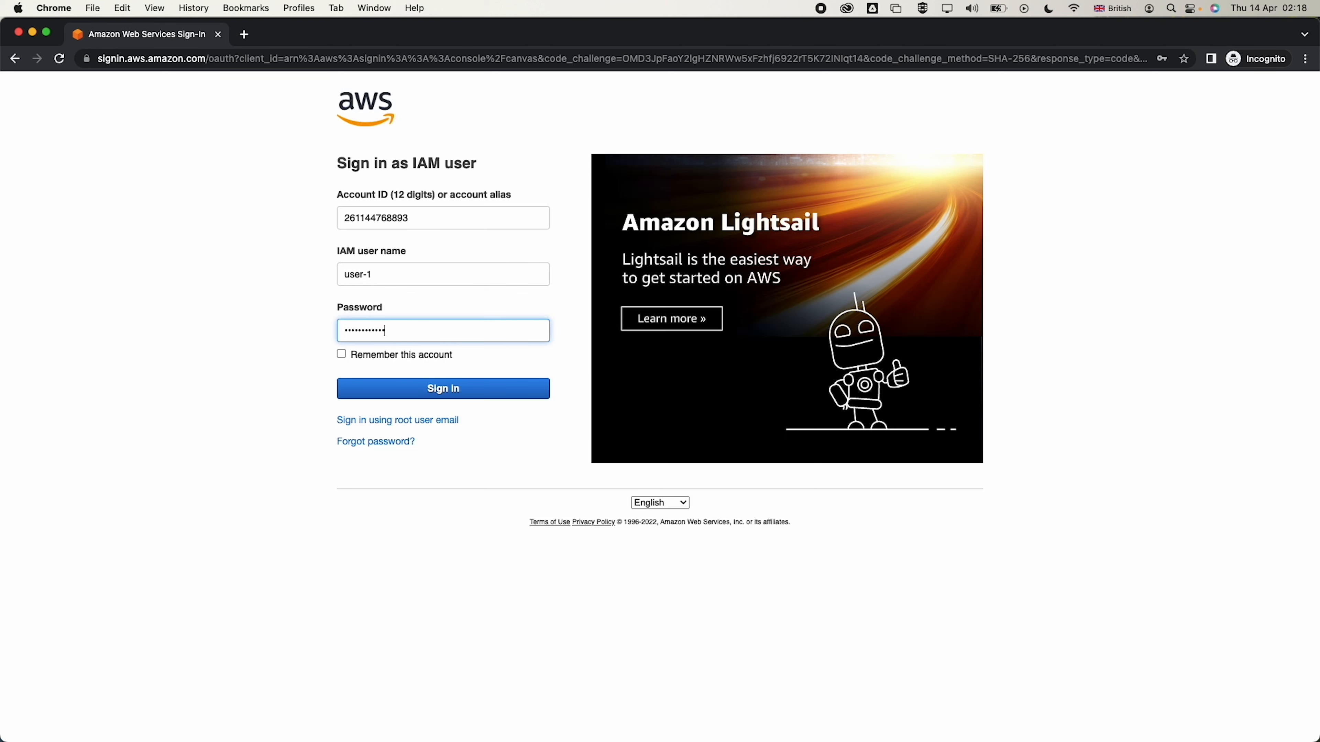
left_click(387, 389)
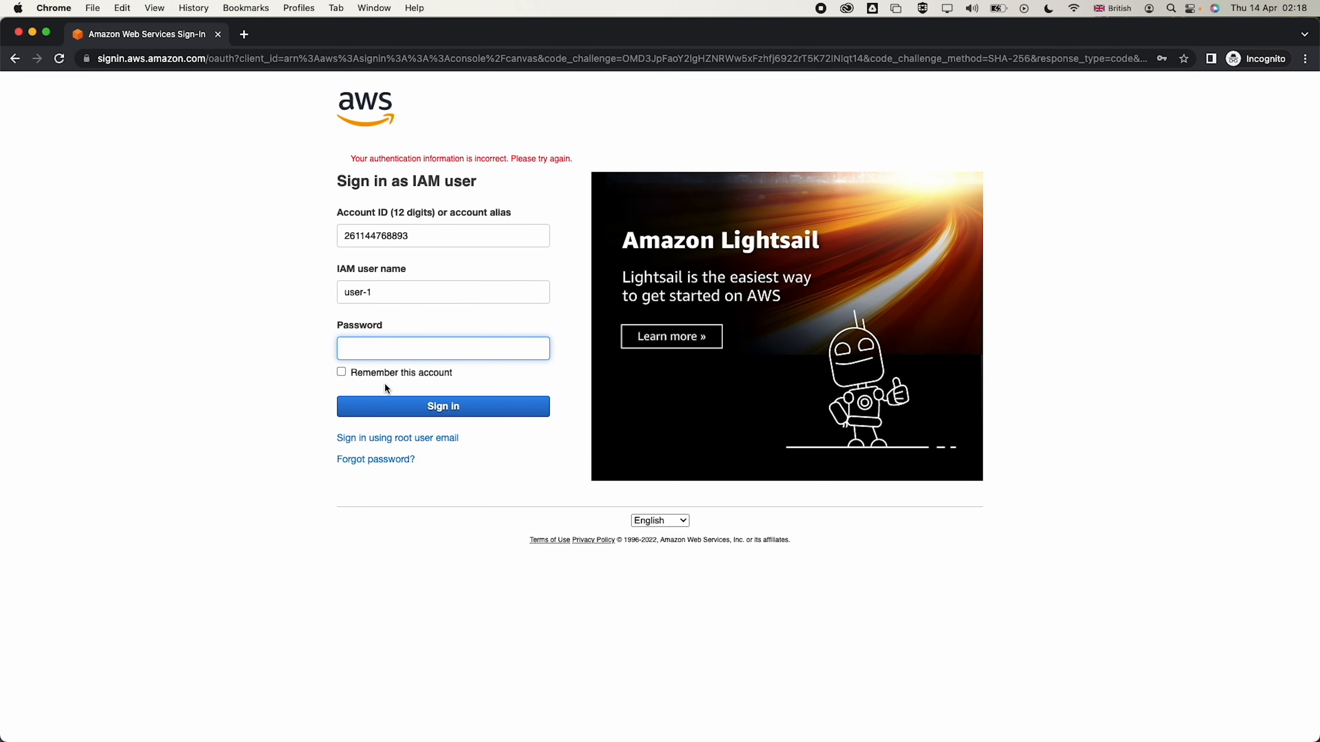
left_click(386, 351)
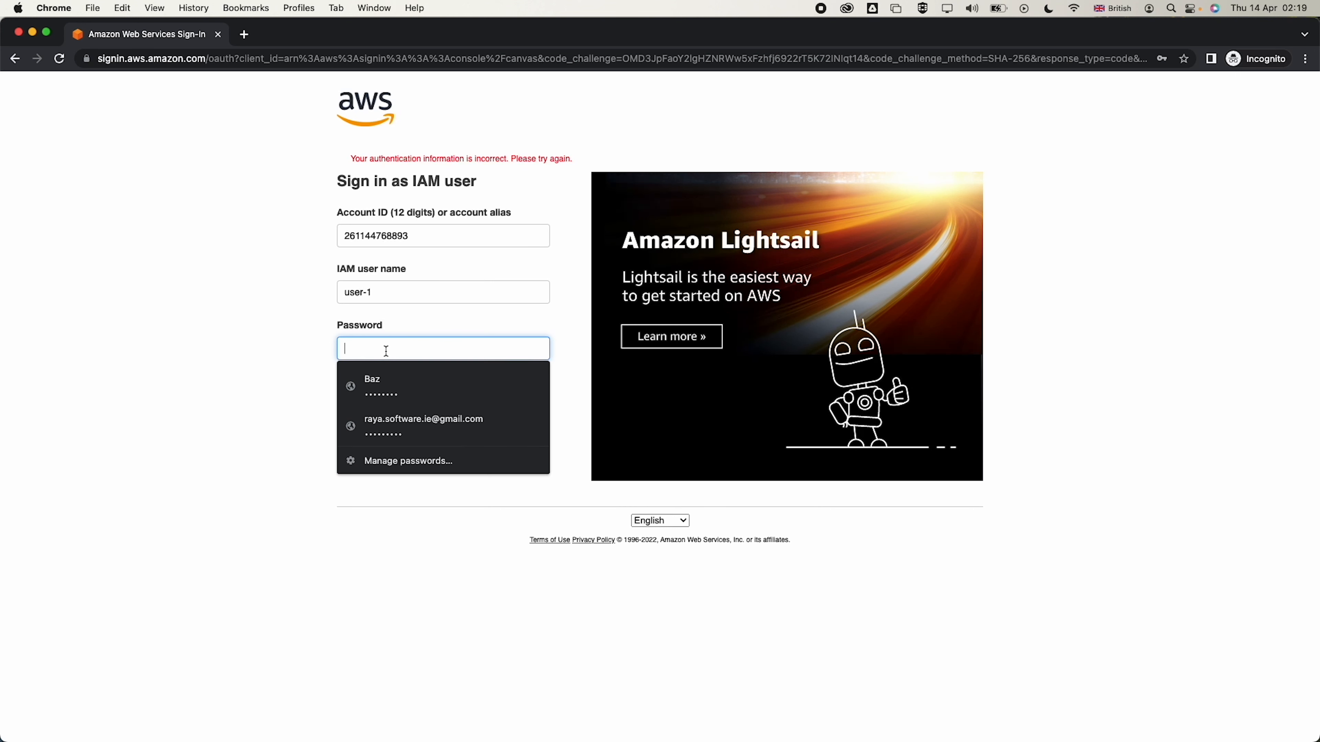
type("*********")
left_click(388, 408)
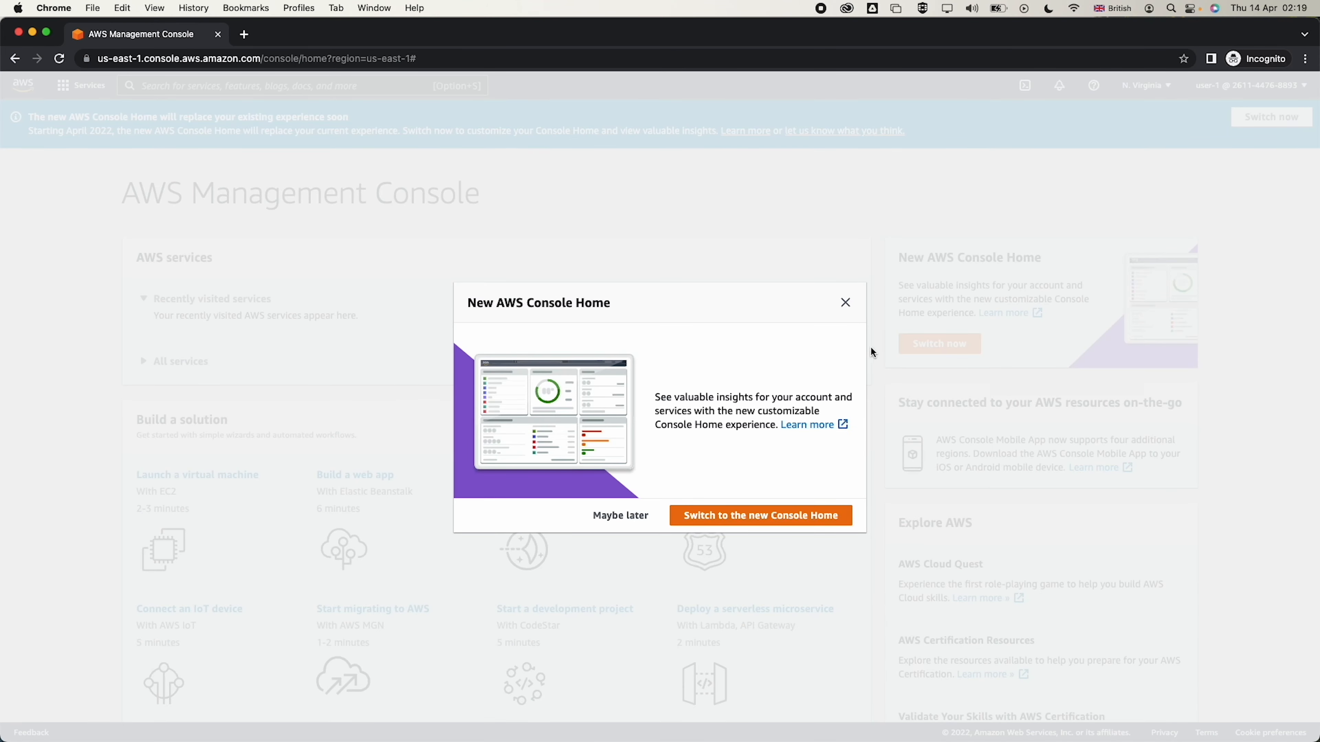
Dismiss the home notice and open the S3 console by searching 's3'
left_click(848, 301)
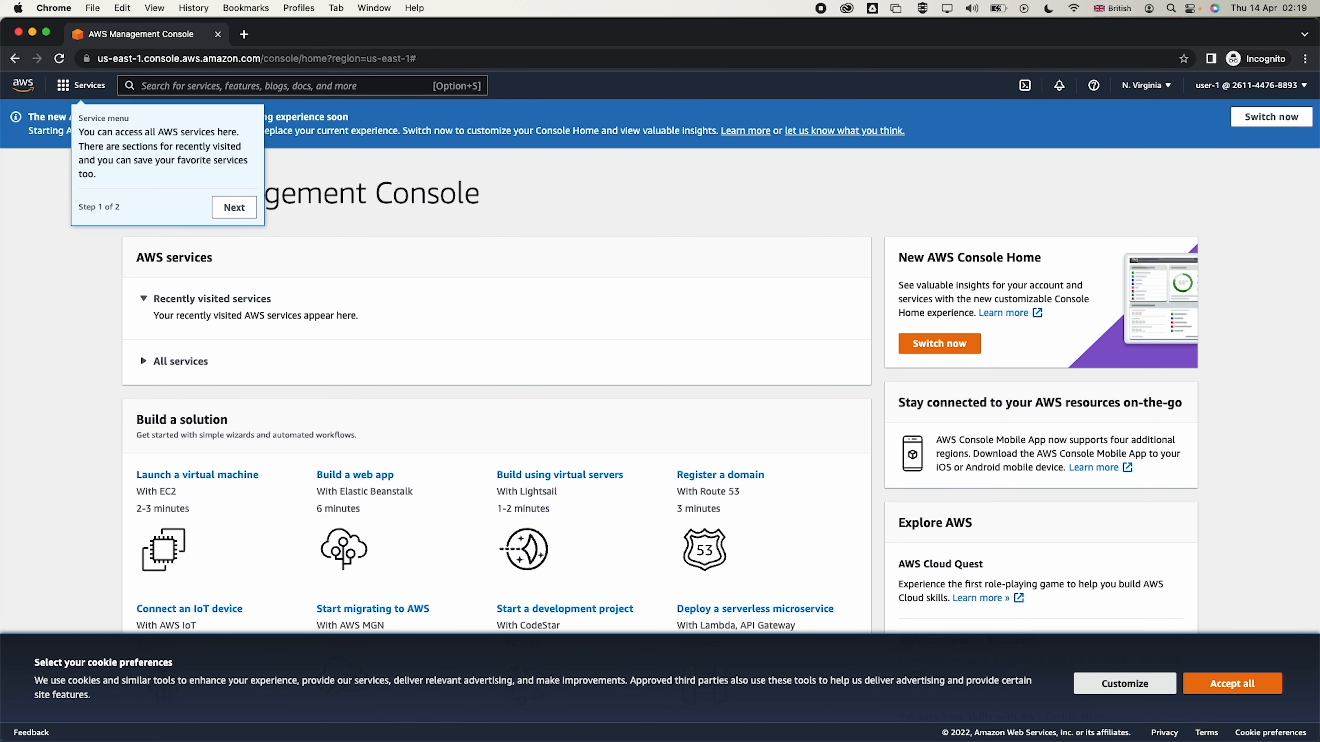
left_click(246, 85)
type("s")
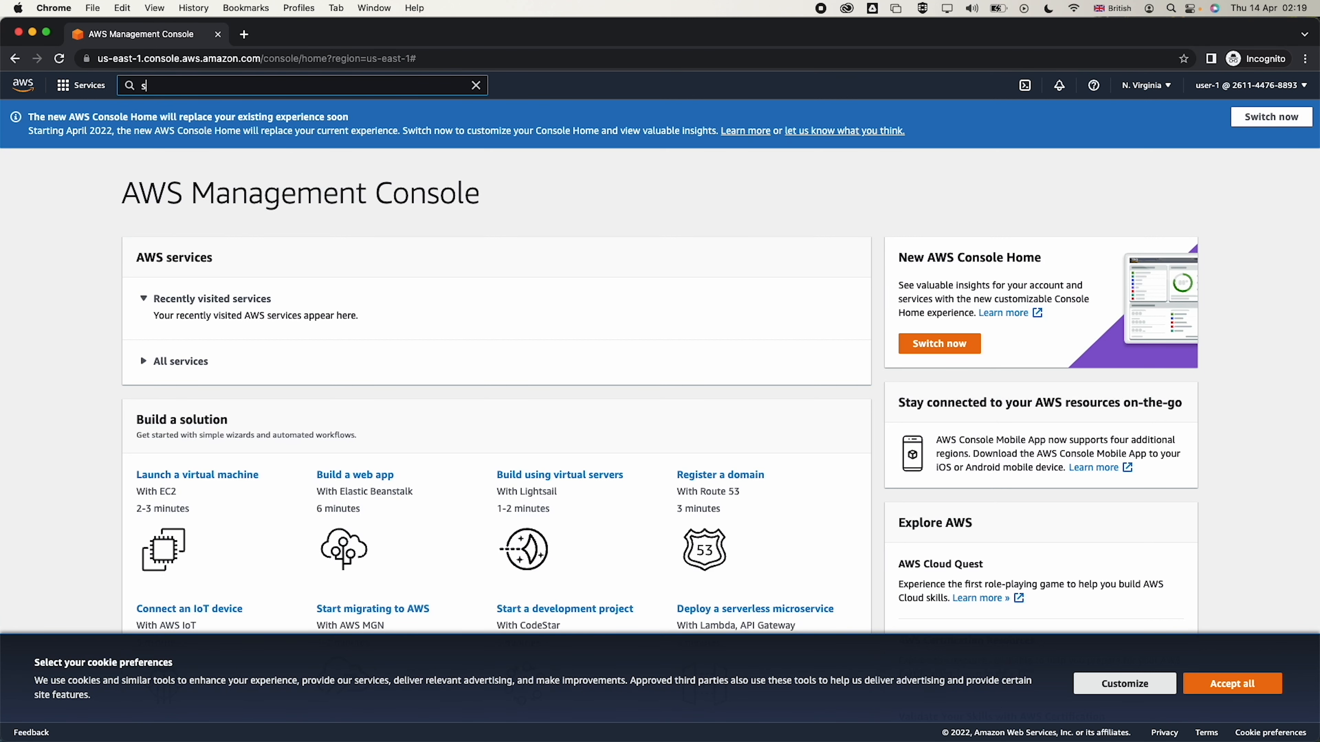
type("e")
key("BackSpace")
type("3")
left_click(334, 191)
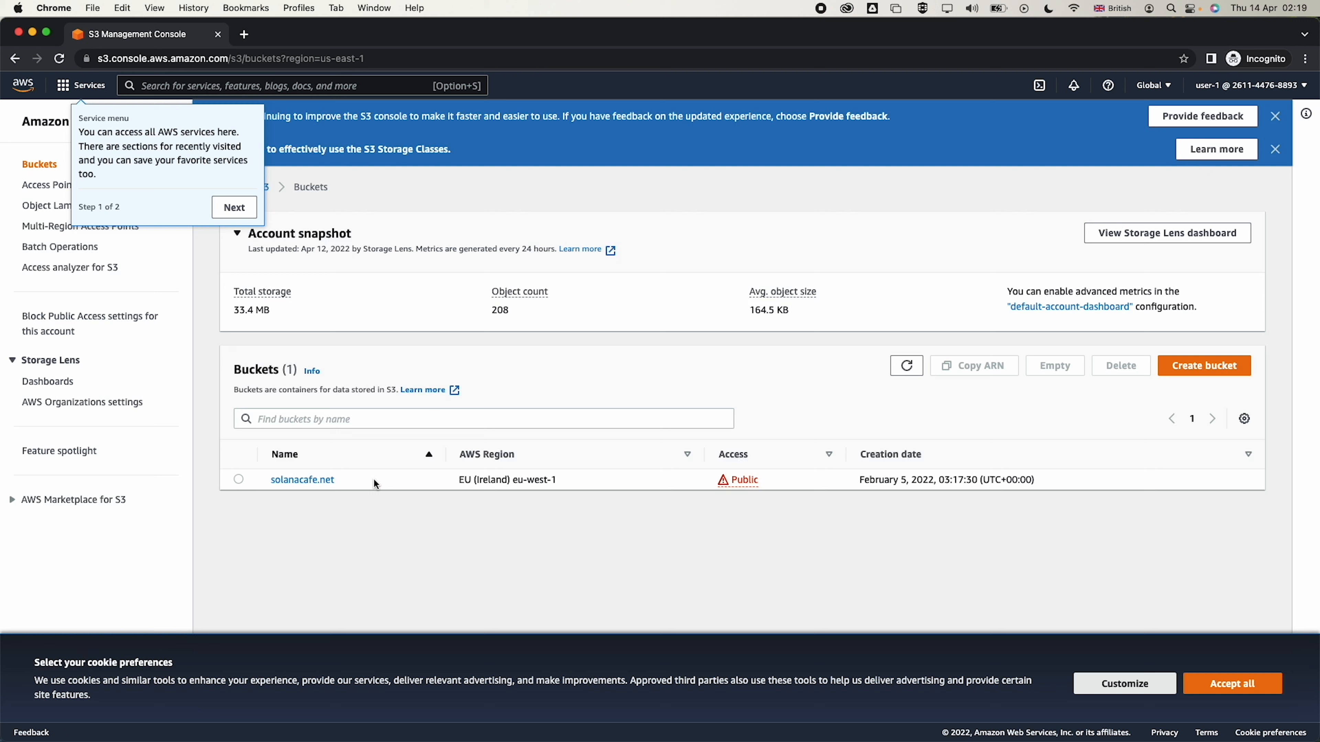
Browse the solanacafe.net bucket's 6 objects and return to the Buckets list
left_click(313, 481)
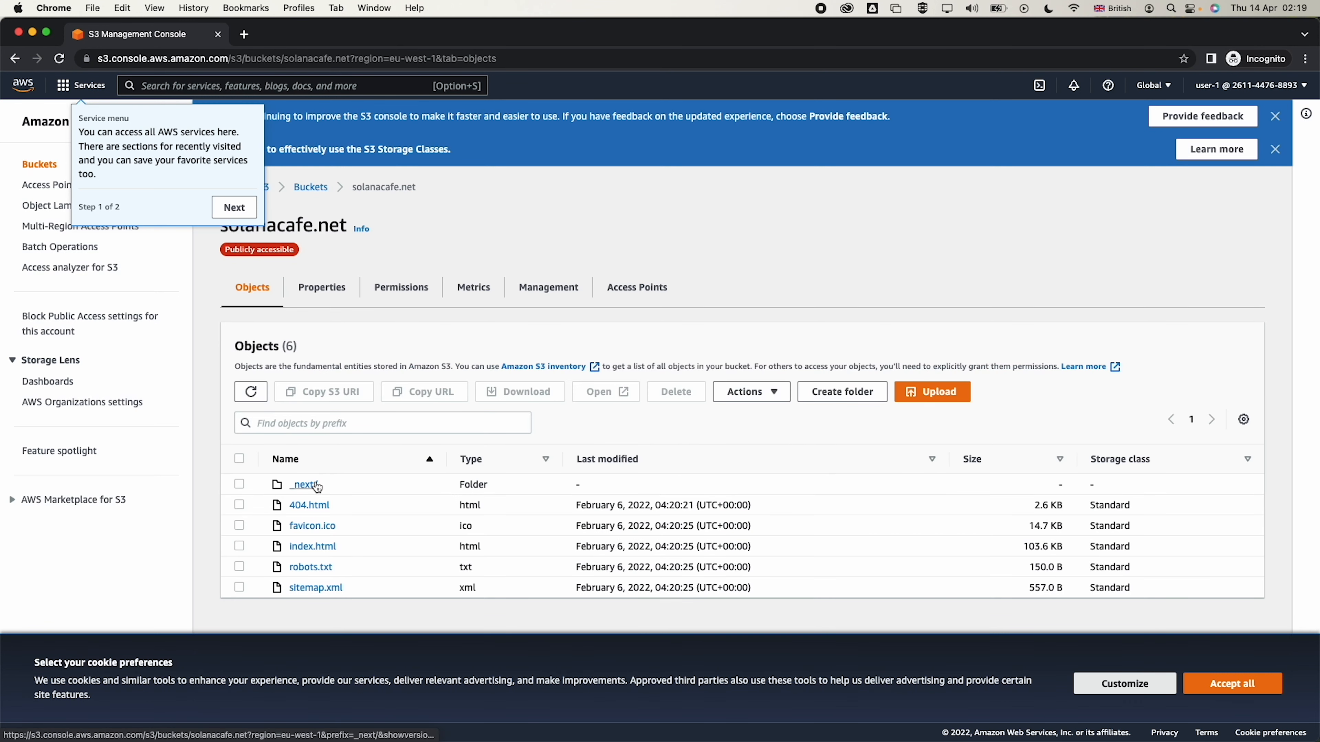
left_click(235, 208)
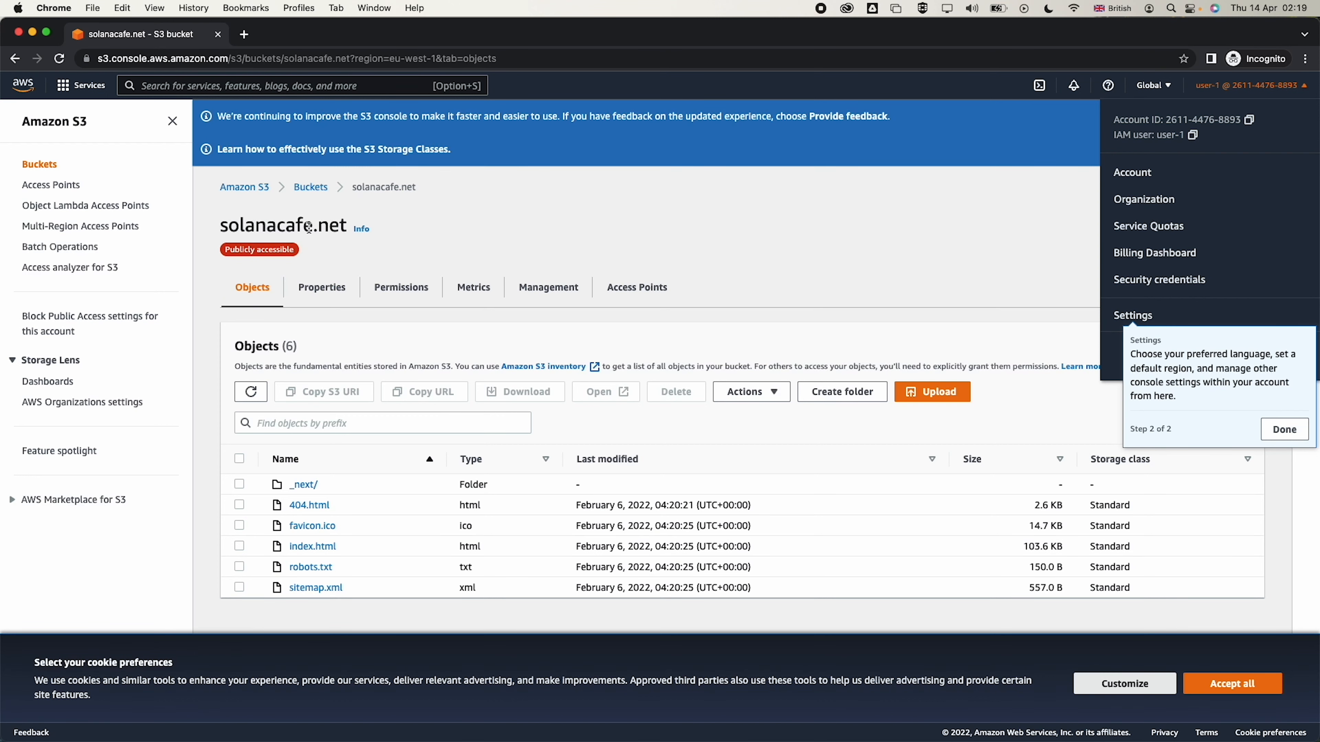
left_click(316, 192)
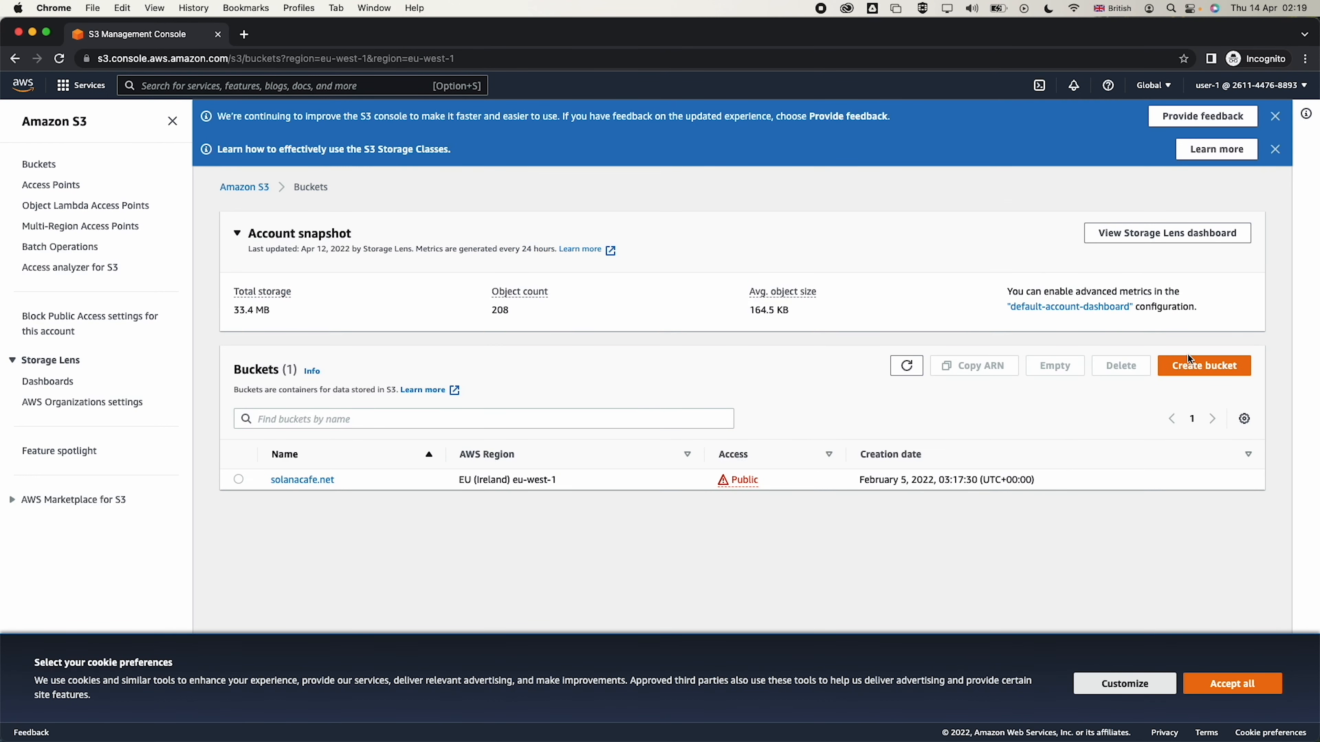
left_click(1198, 366)
Attempt to create bucket demo-14-04-2022, accepting the cookie notice
left_click(239, 319)
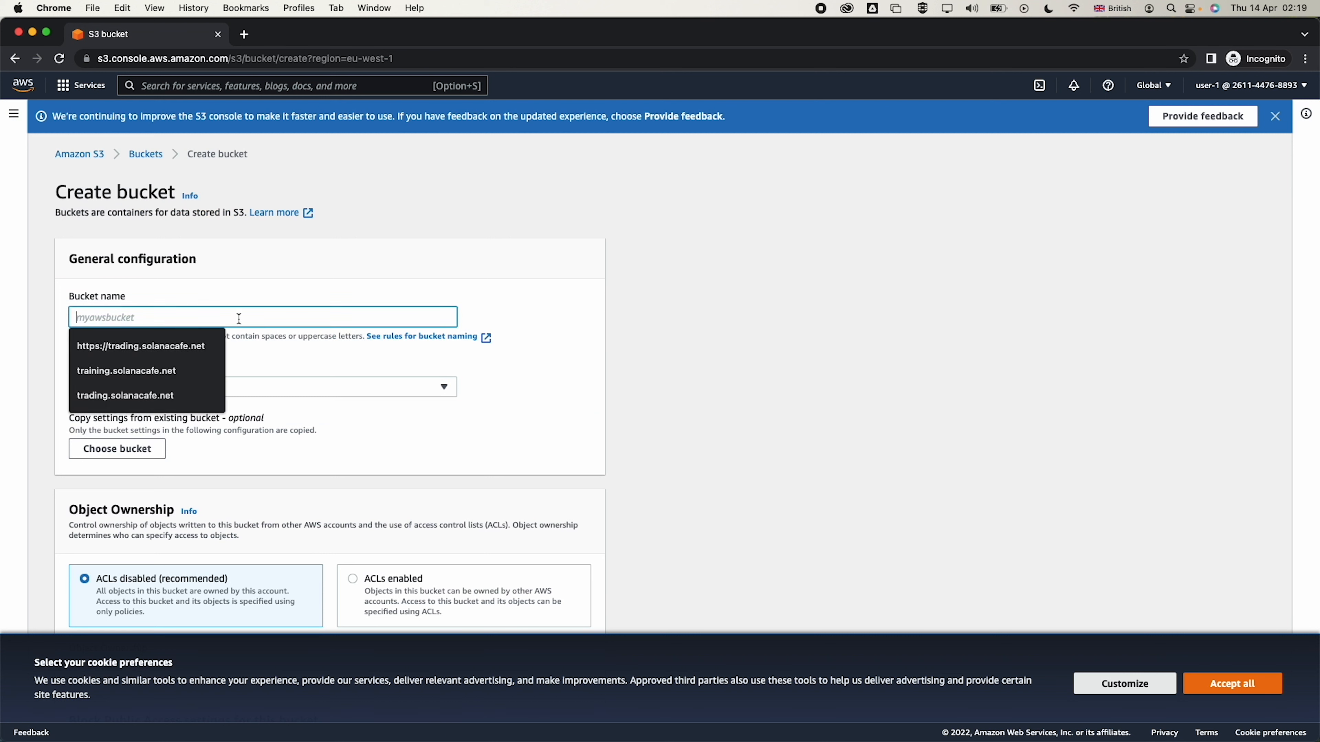
type("demo-14-04-2022")
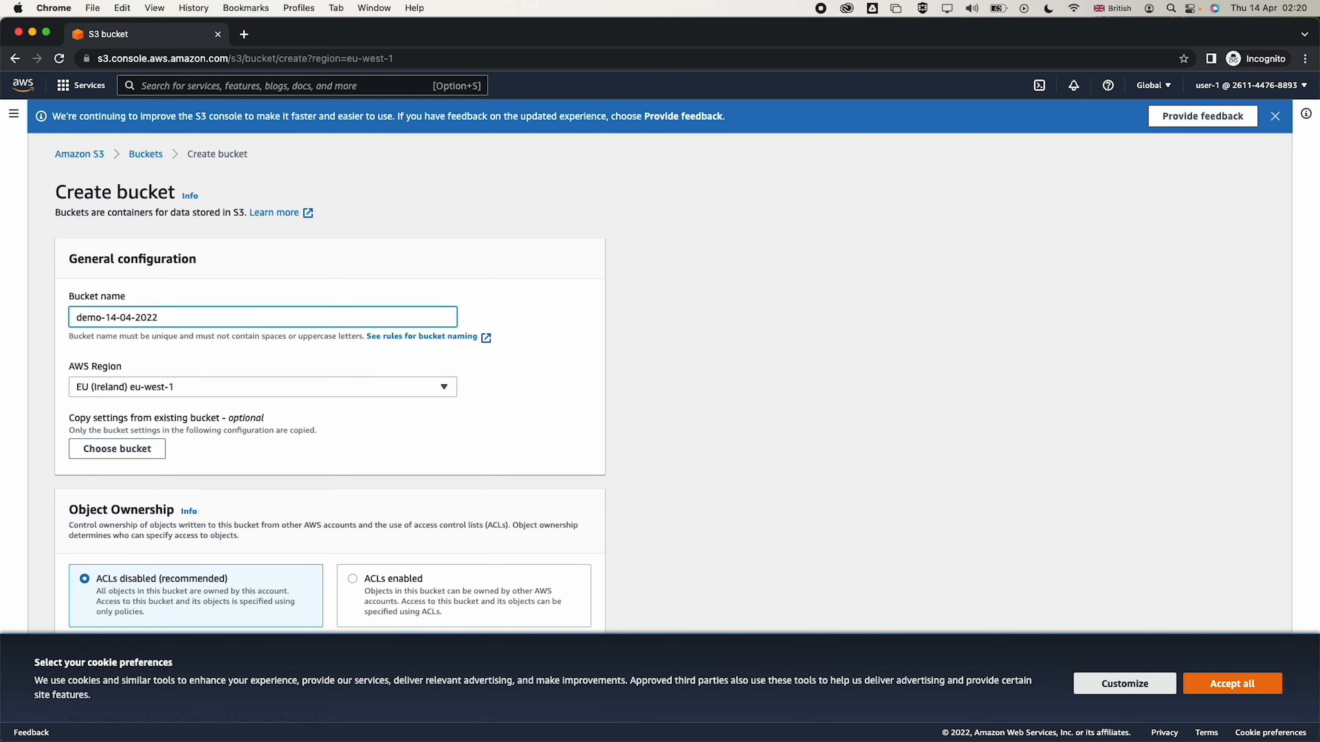
scroll(461, 414, "down", 10)
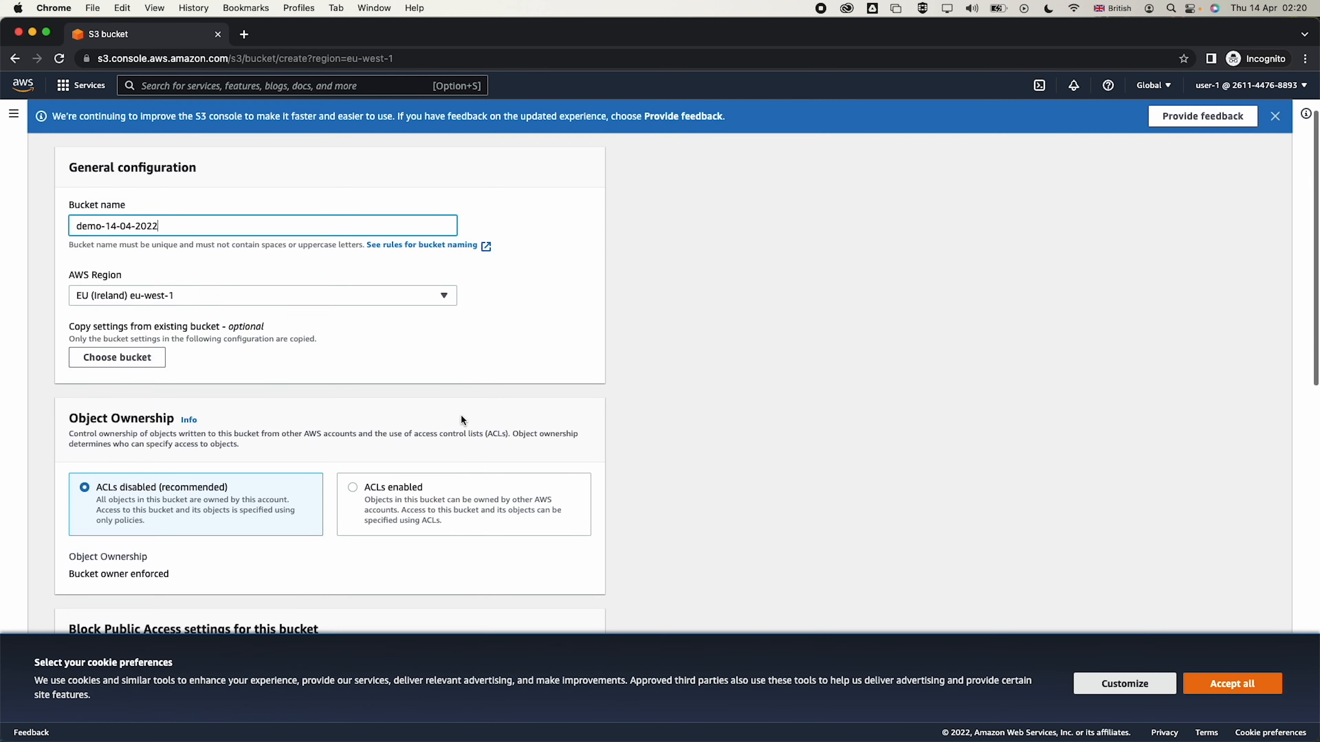
left_click(1230, 685)
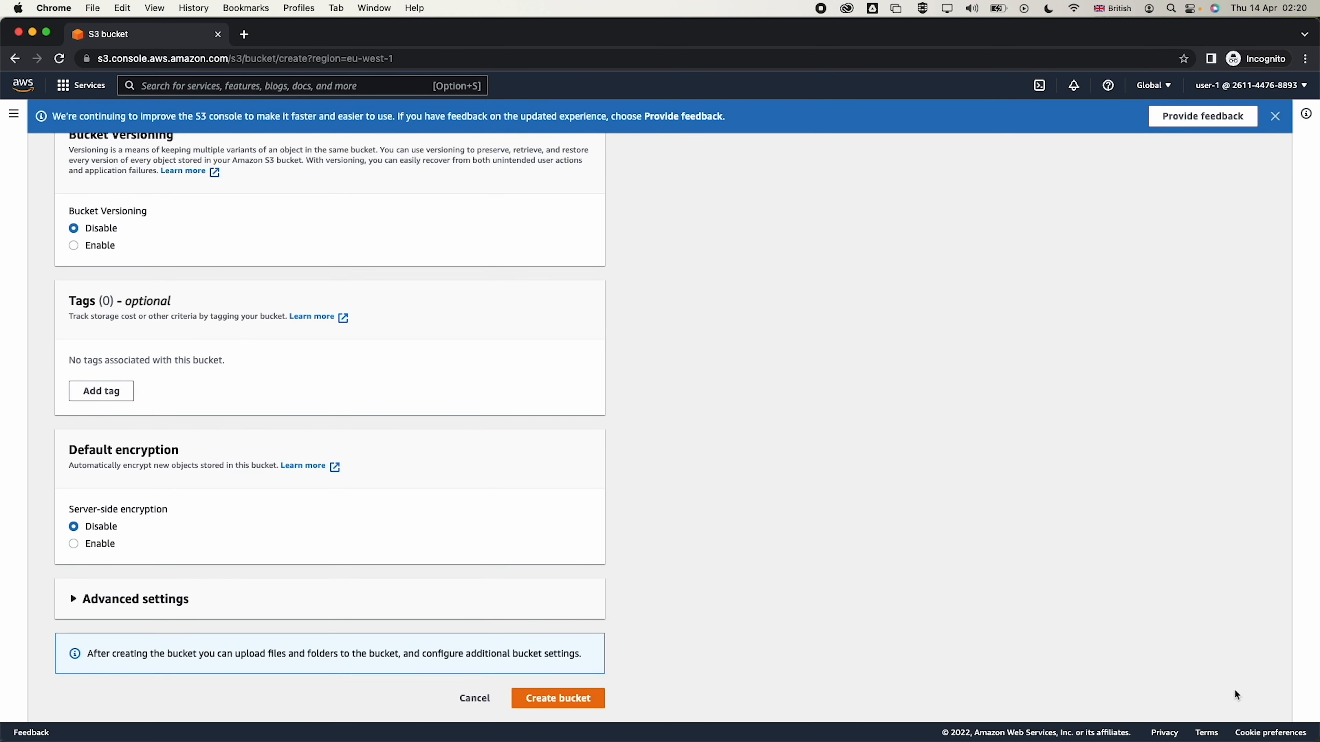
left_click(573, 699)
Read the missing s3:CreateBucket permission error and cancel bucket creation
scroll(574, 701, "down", 3)
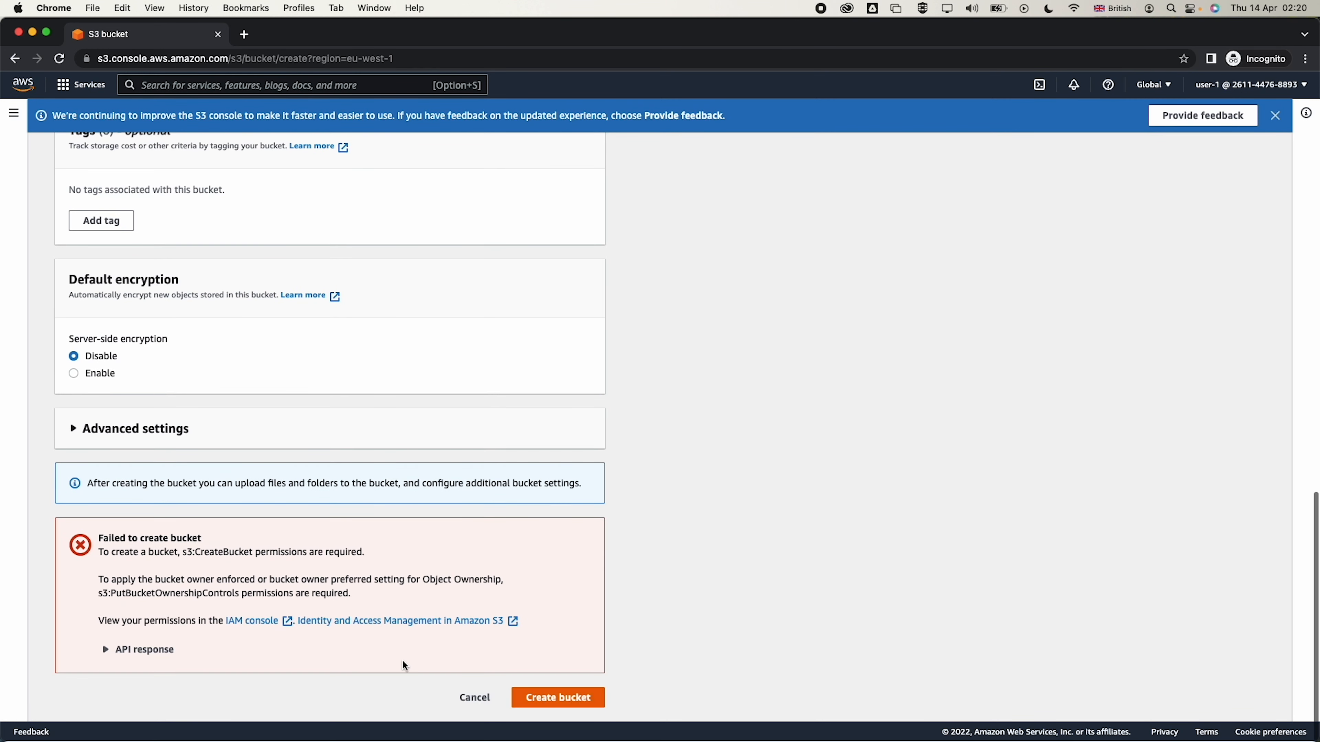
double_click(191, 555)
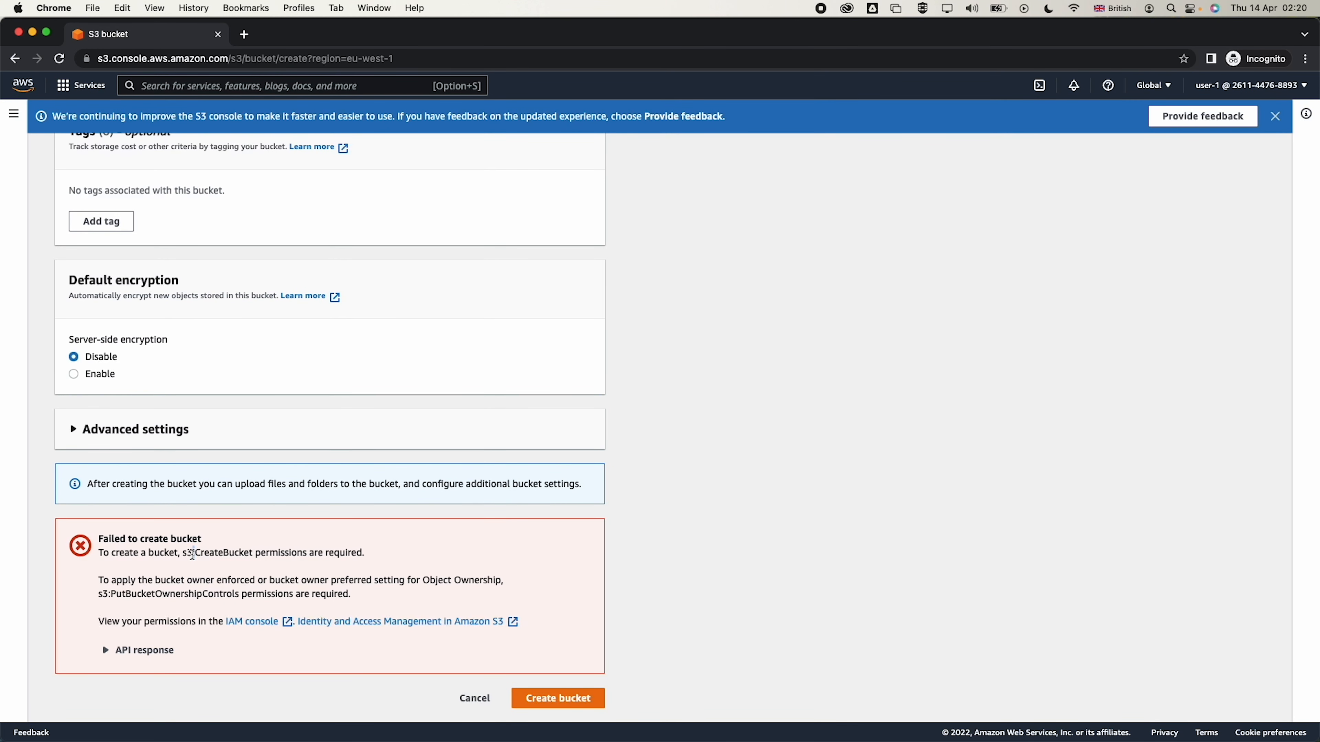
triple_click(306, 555)
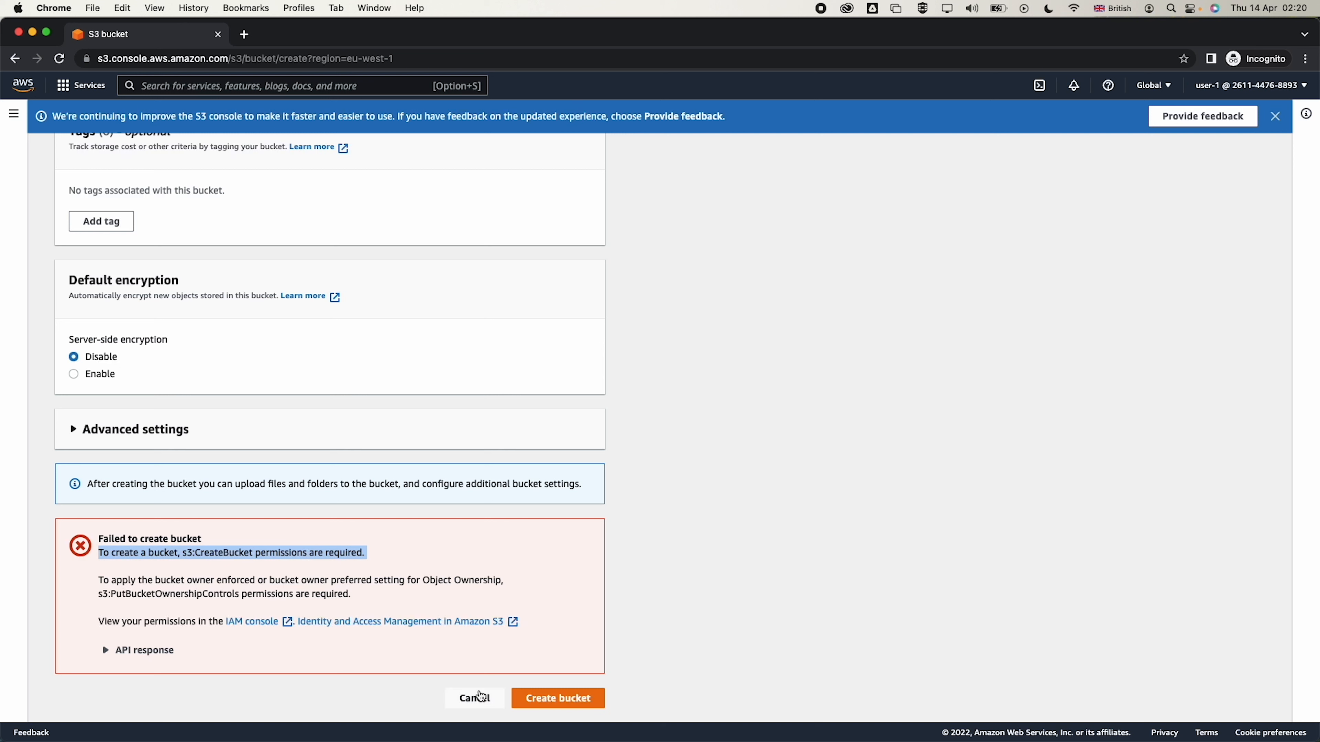
left_click(472, 704)
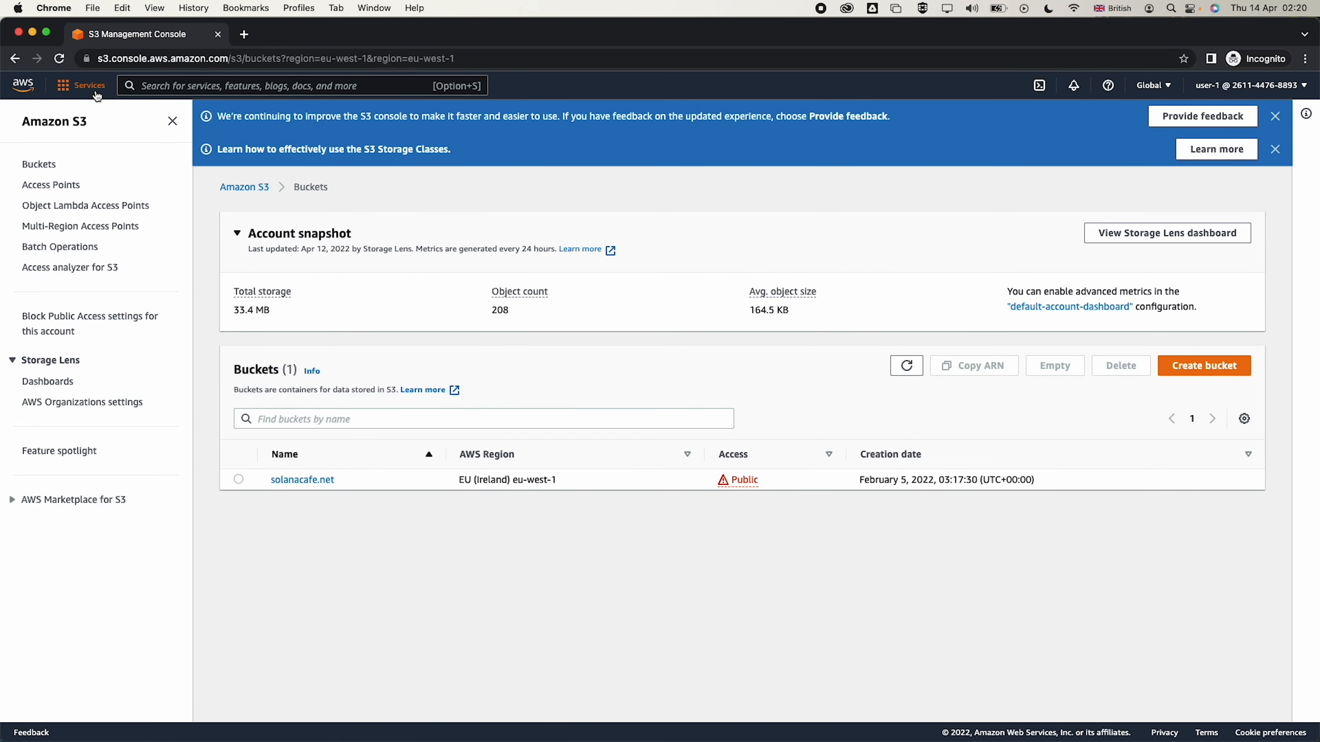
Open EC2 via search and try launching an instance from the Launch instance wizard
left_click(169, 87)
type("ec2")
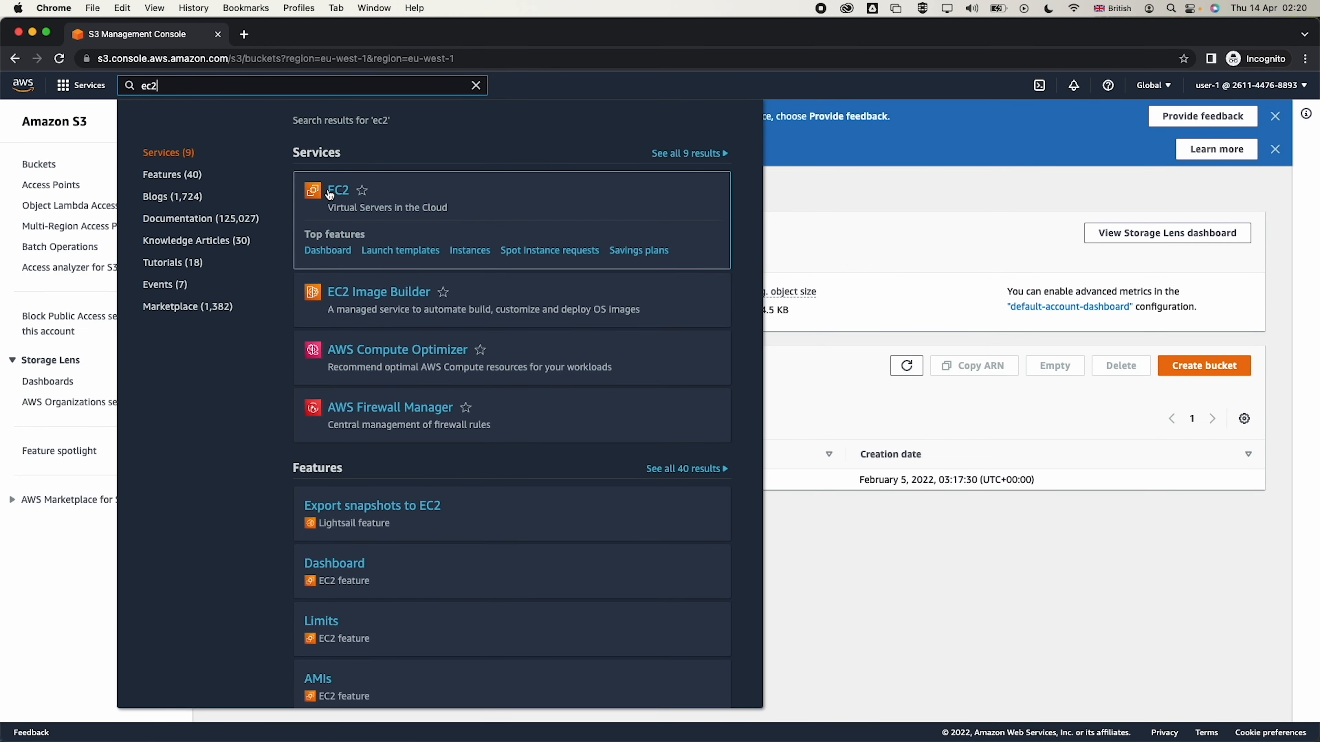
left_click(331, 194)
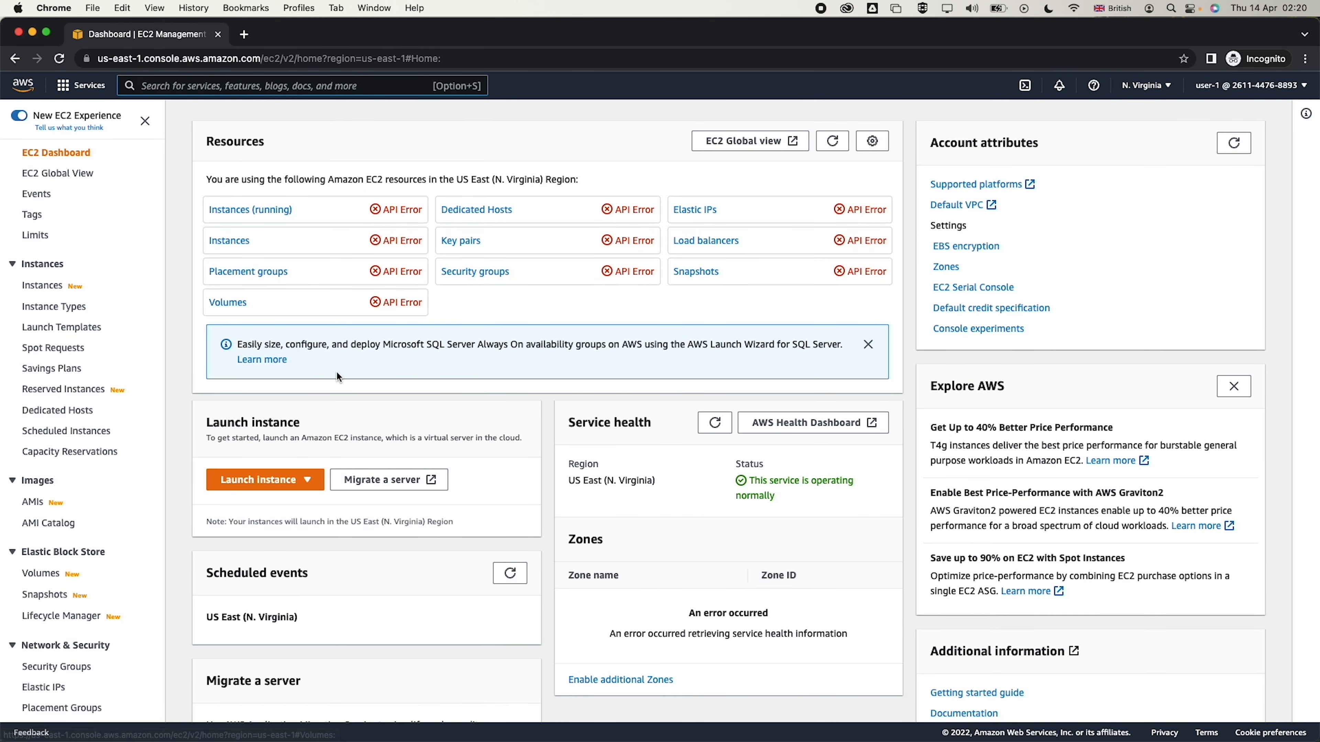
left_click(270, 481)
left_click(262, 501)
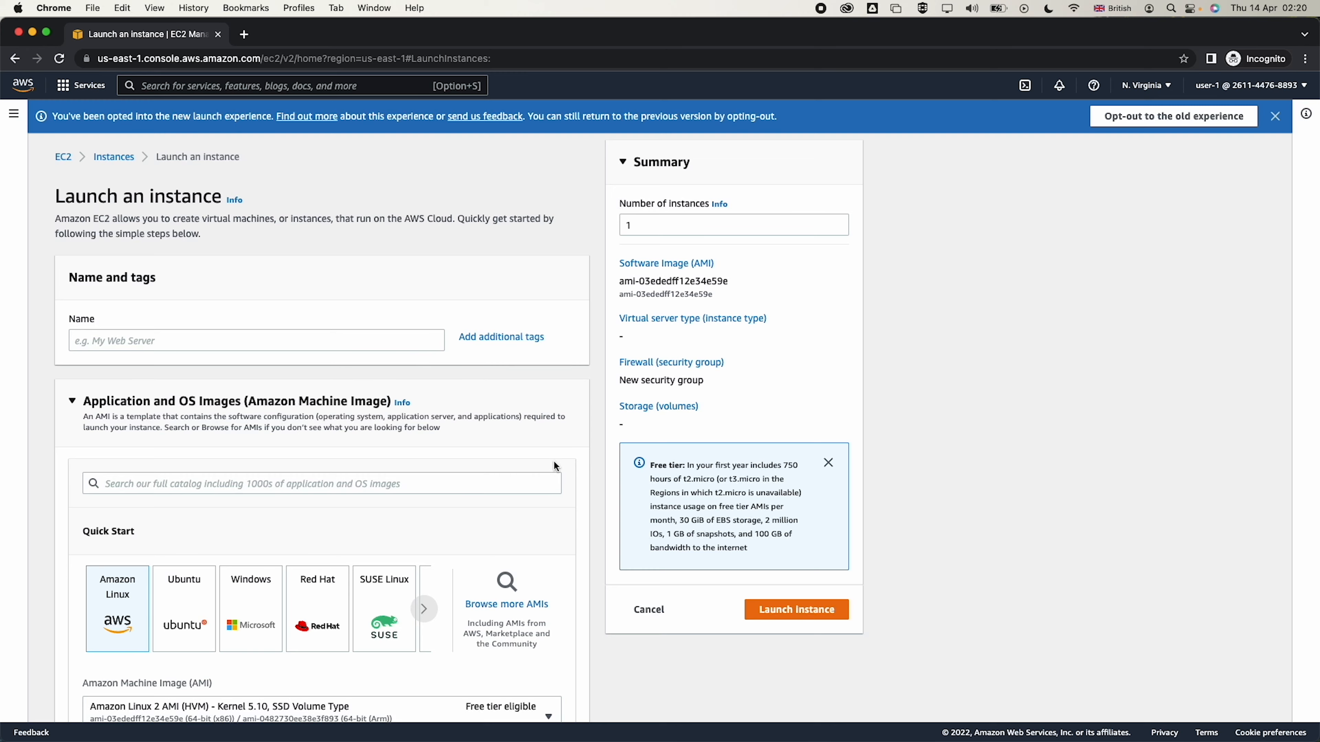
left_click(772, 603)
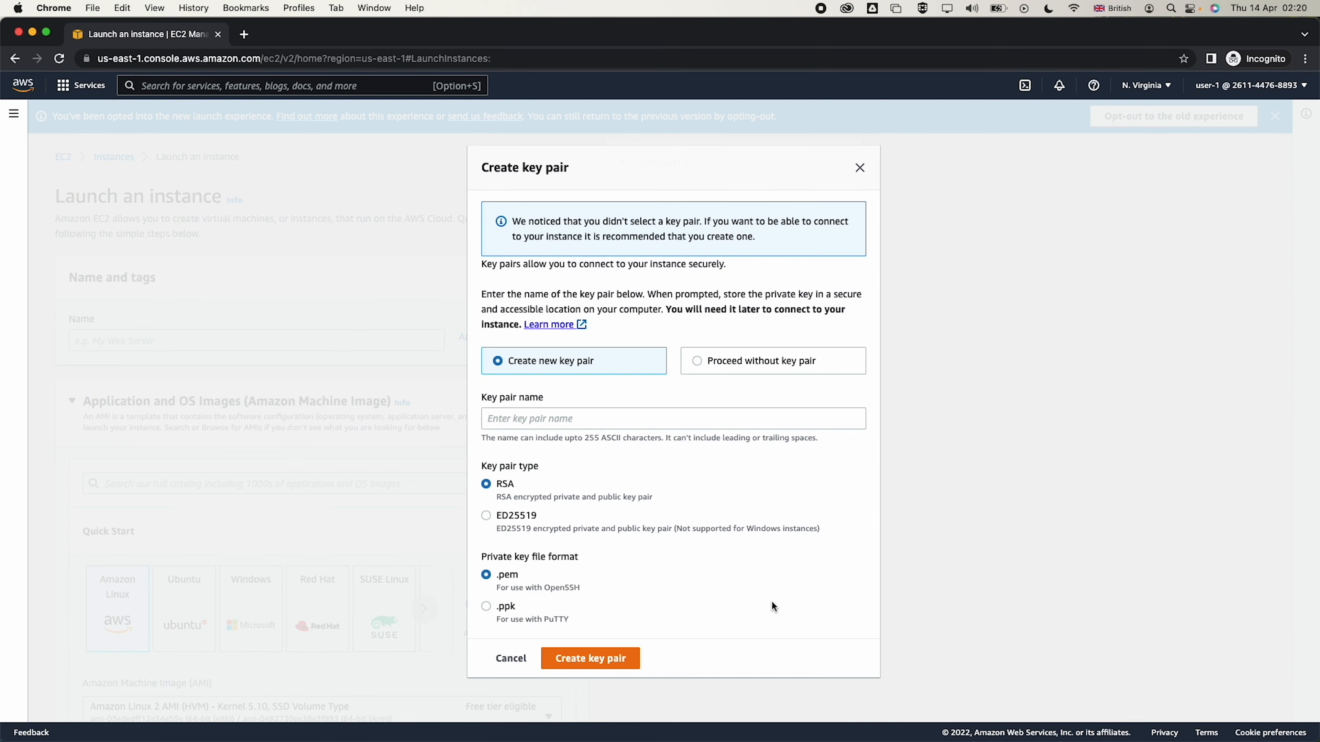
Try creating an ED25519 key pair named test, refused as unauthorized, and close the dialog
left_click(599, 660)
left_click(557, 419)
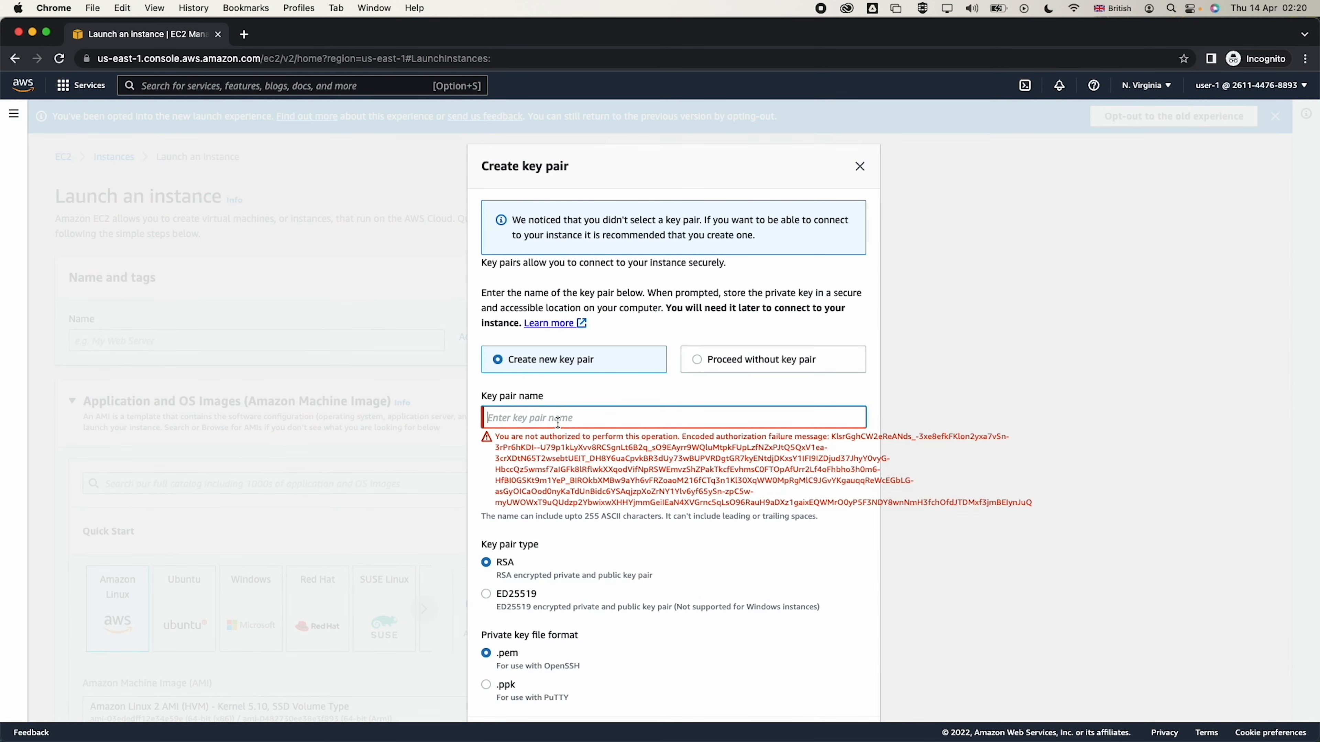
type("test")
left_click(685, 510)
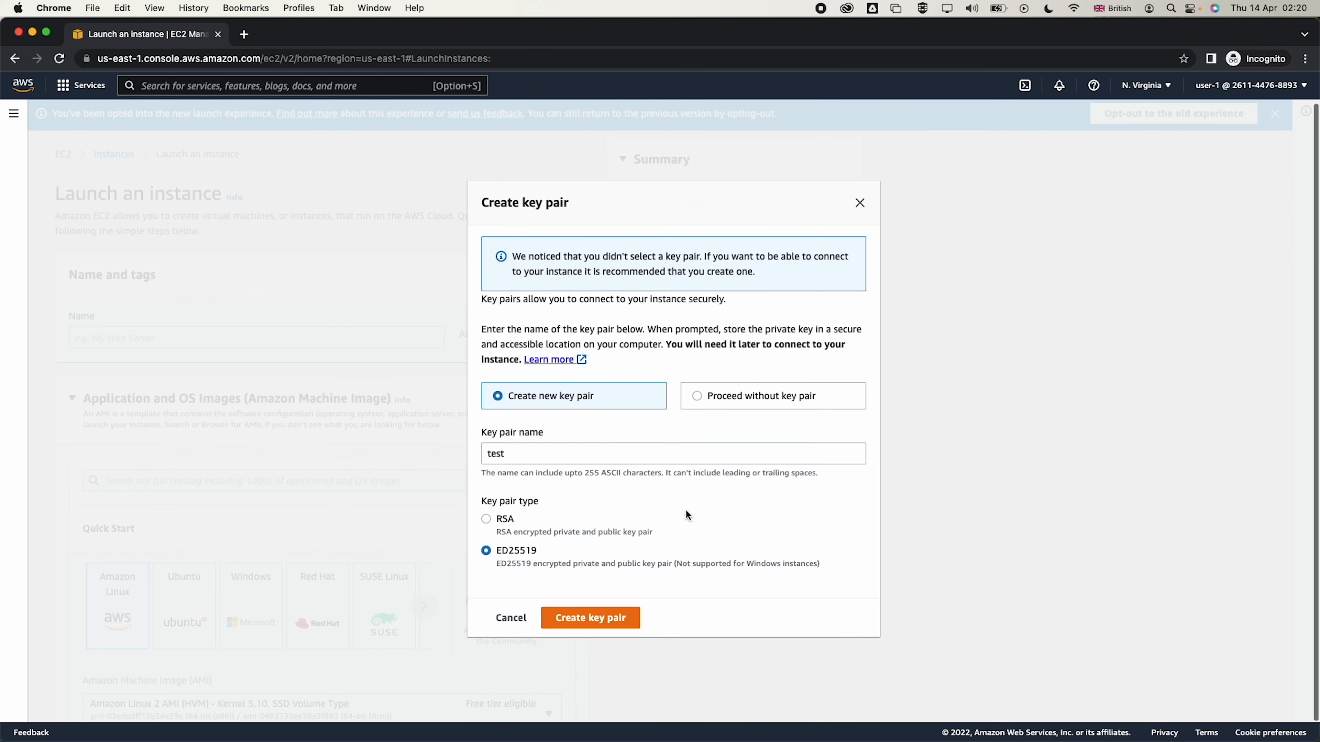
left_click(577, 622)
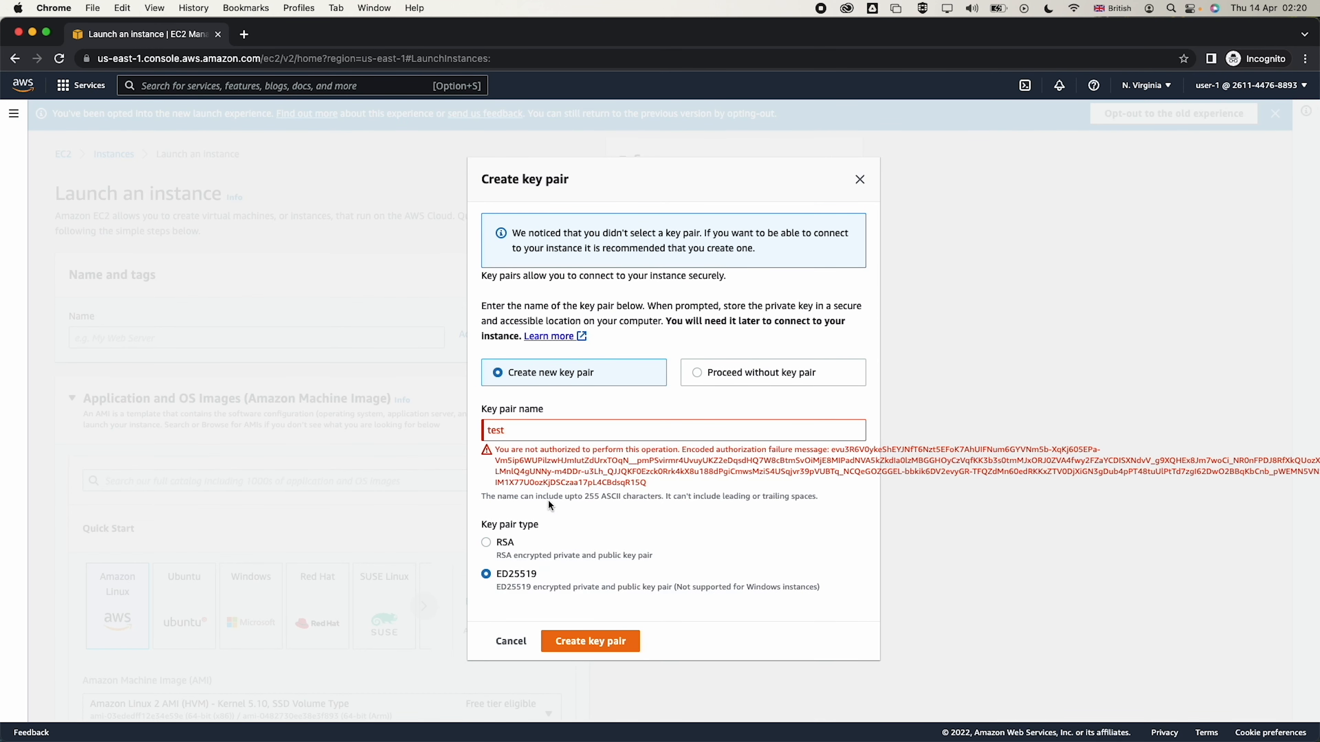
left_click(860, 180)
Select Amazon Linux 2 AMI in the old wizard, see it refused, and close the incognito window
left_click(1173, 113)
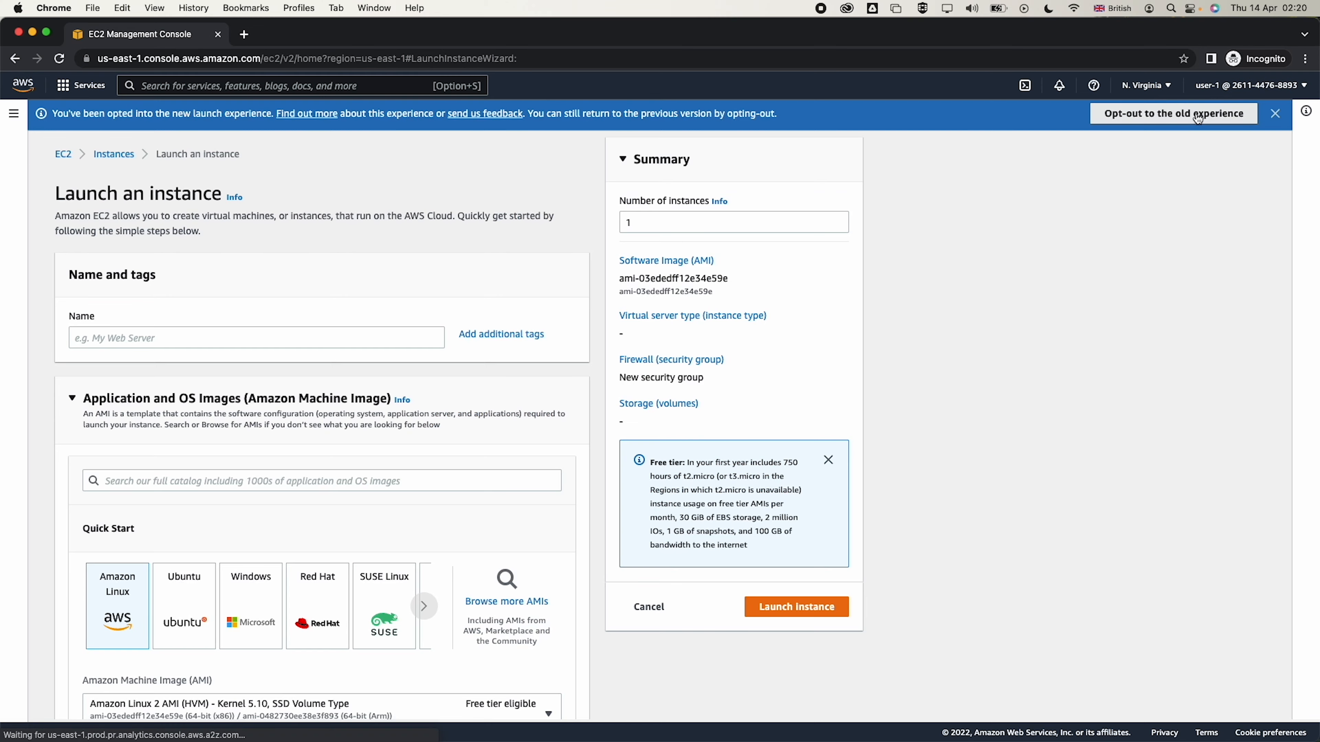
left_click(1257, 345)
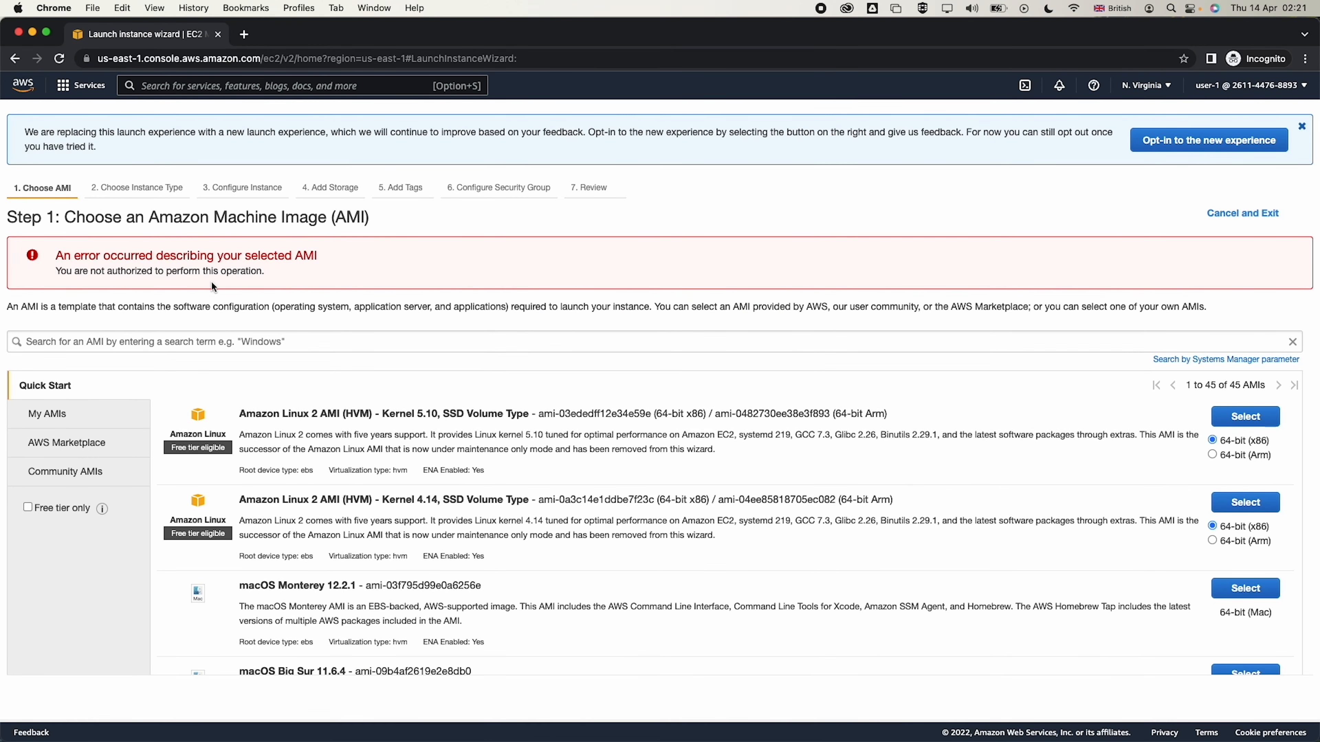
triple_click(201, 273)
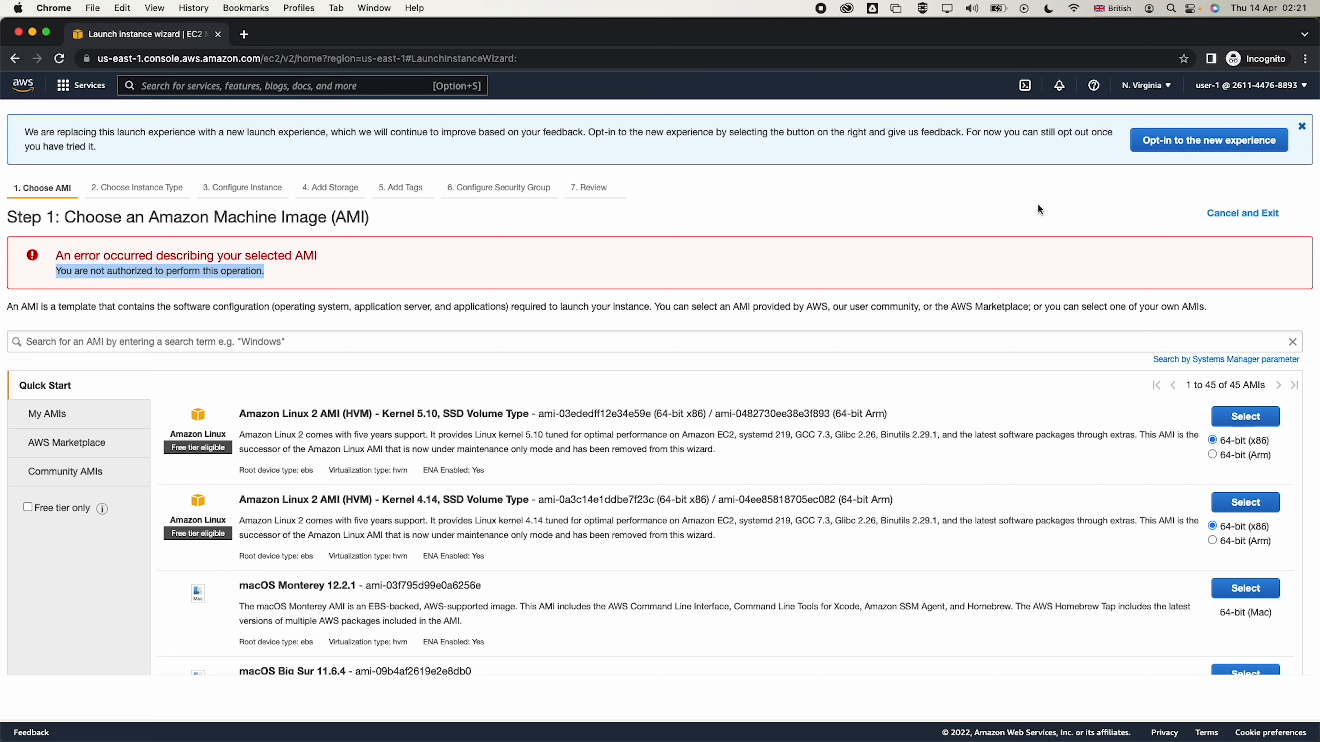
left_click(219, 35)
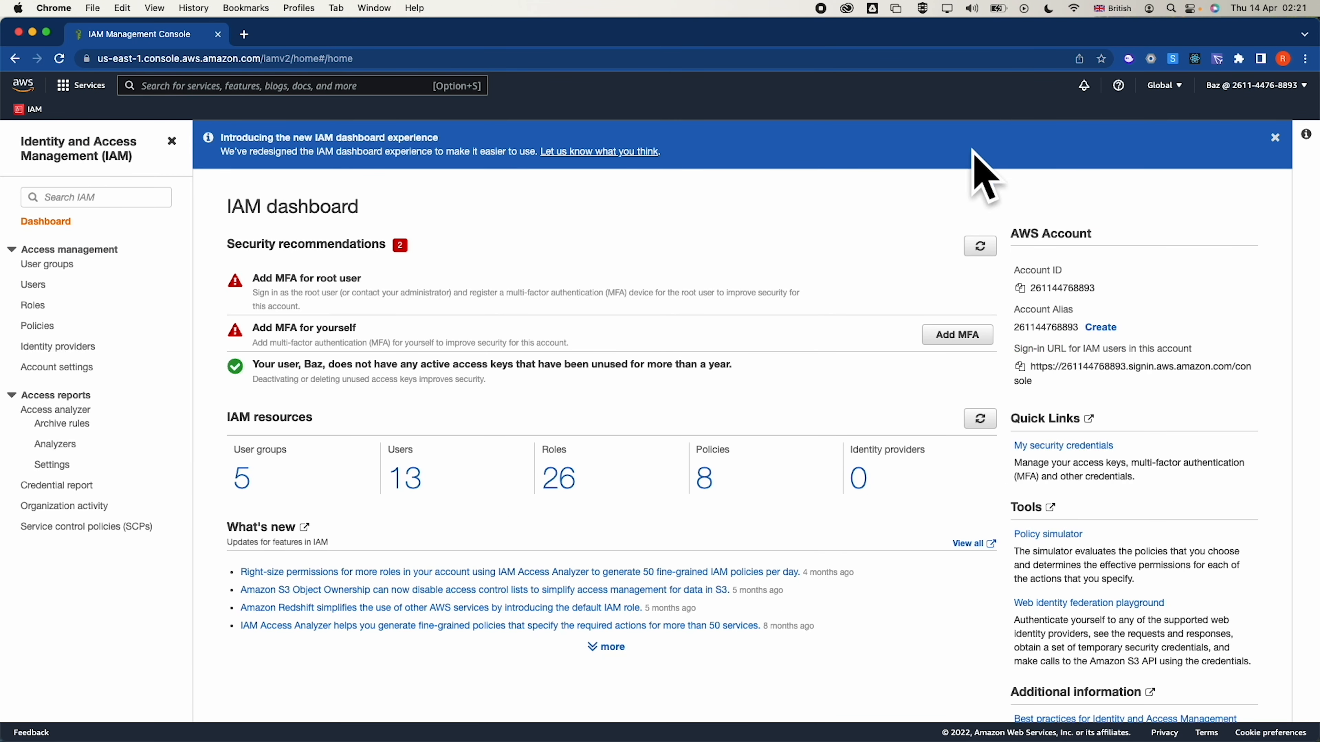
Copy the IAM sign-in URL and load it in a new incognito window
left_click(1020, 371)
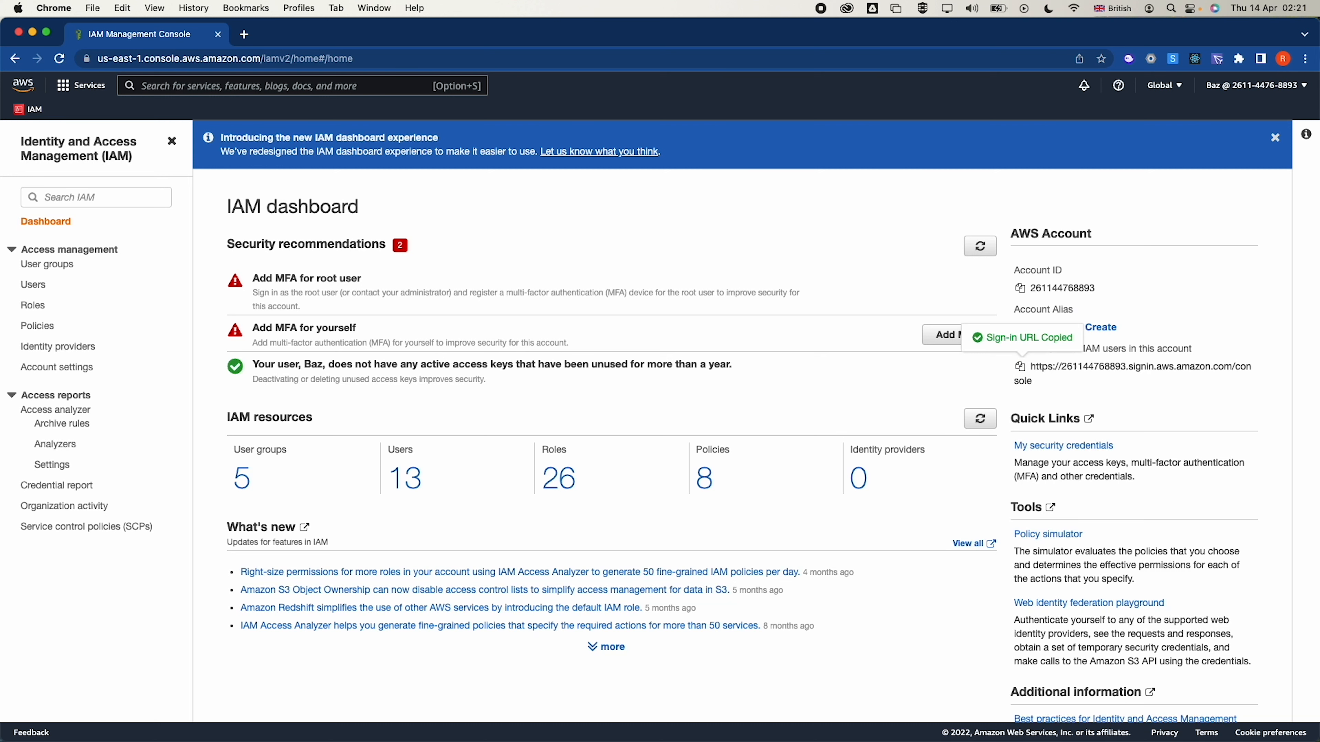
left_click(1305, 58)
left_click(1242, 125)
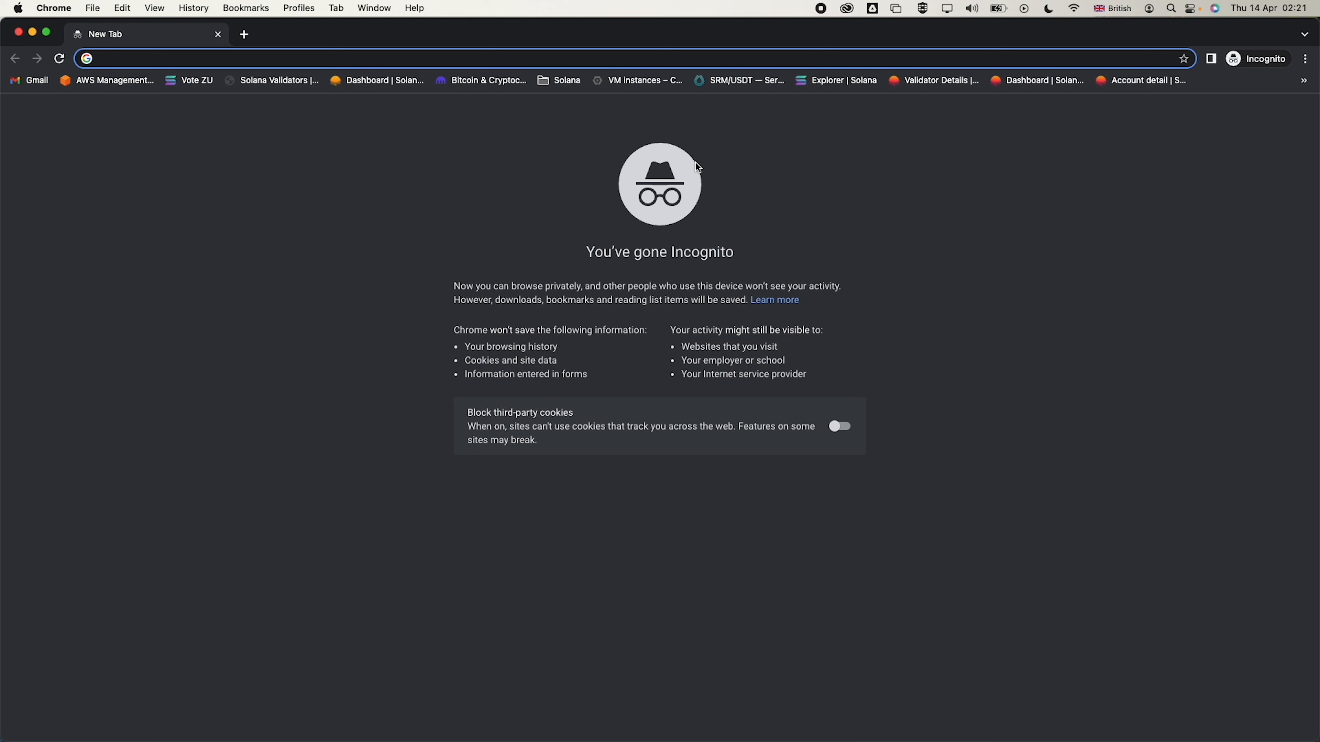
key("super+v")
key("Return")
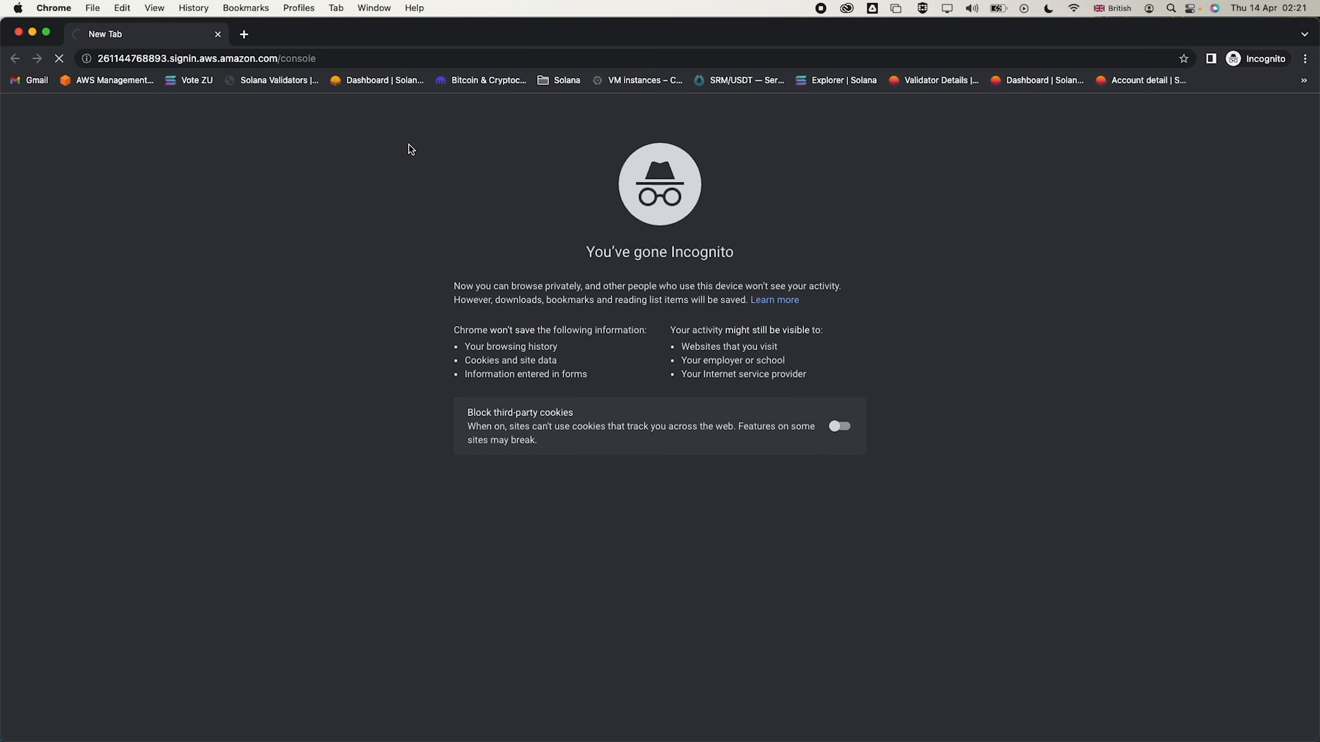
Load the sign-in URL in a new tab and sign the administrator back in with autofilled credentials
key("super+w")
left_click(245, 35)
key("super+v")
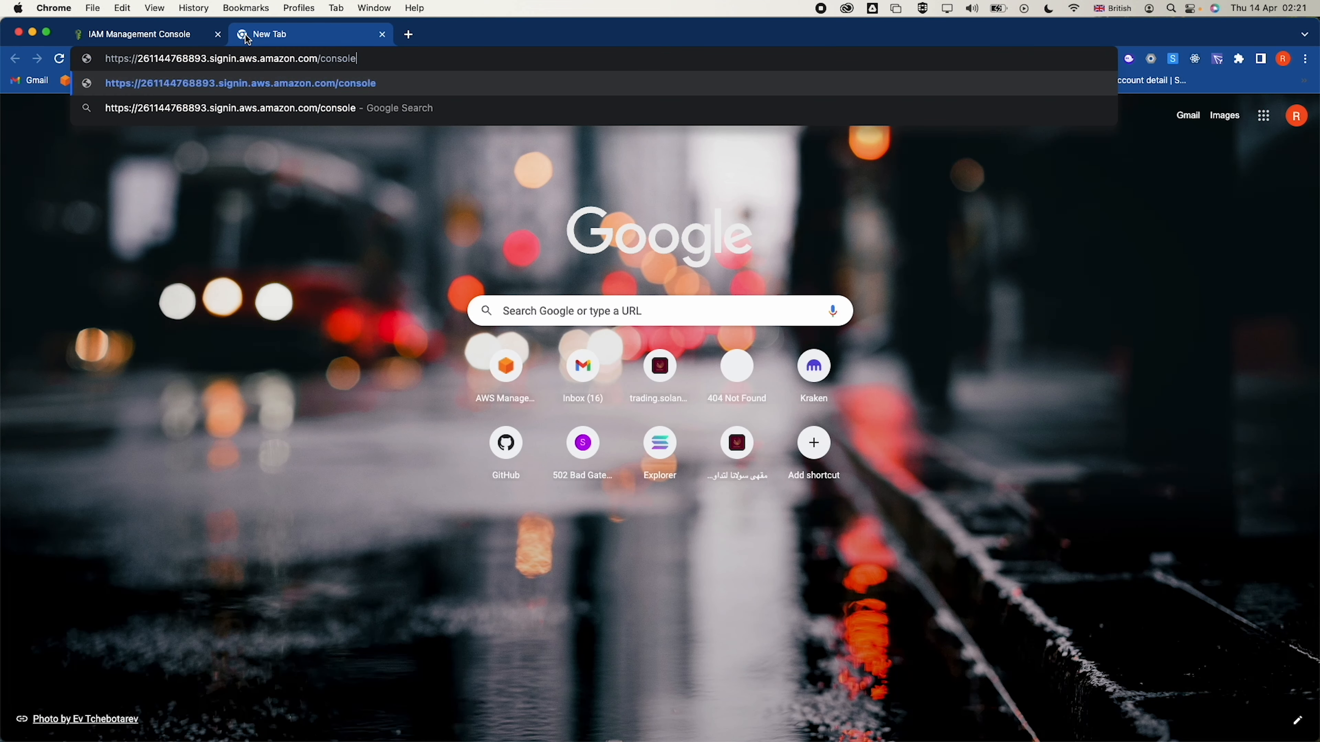
key("Return")
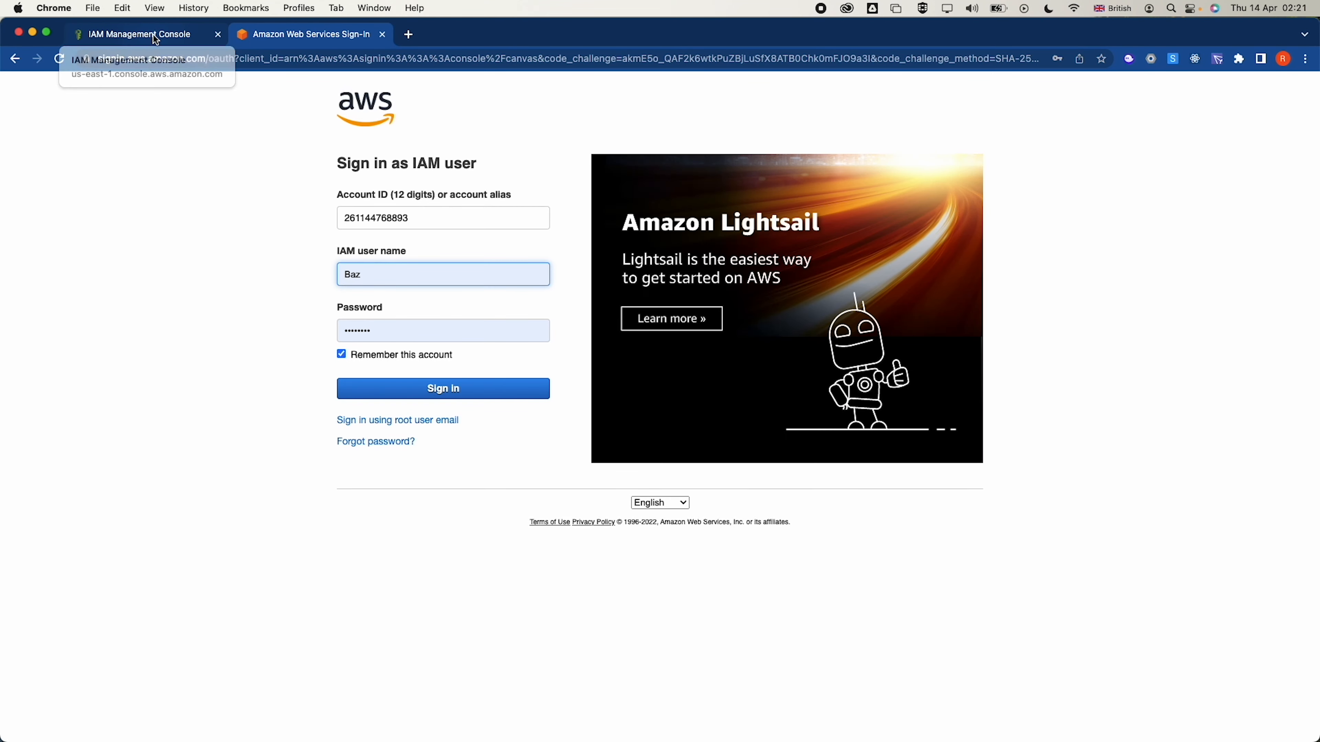
left_click(154, 35)
left_click(280, 36)
left_click(166, 35)
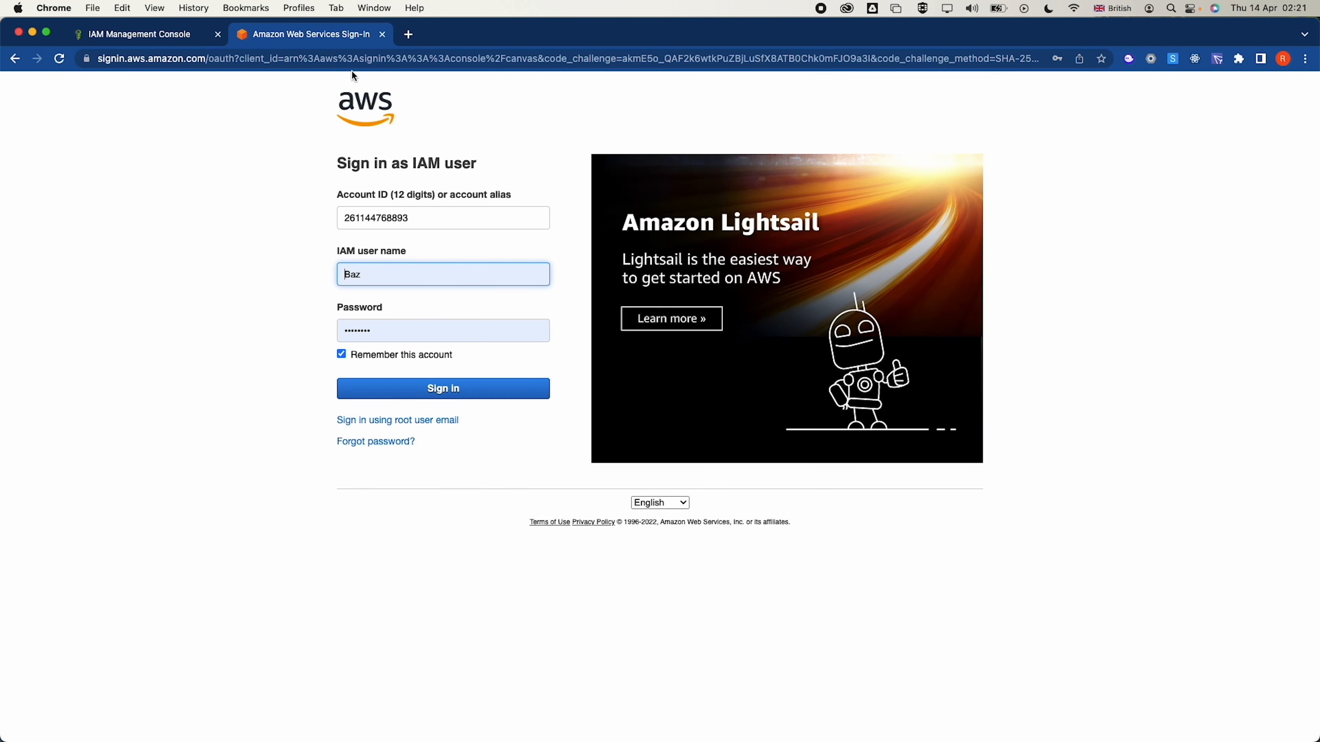
left_click(388, 392)
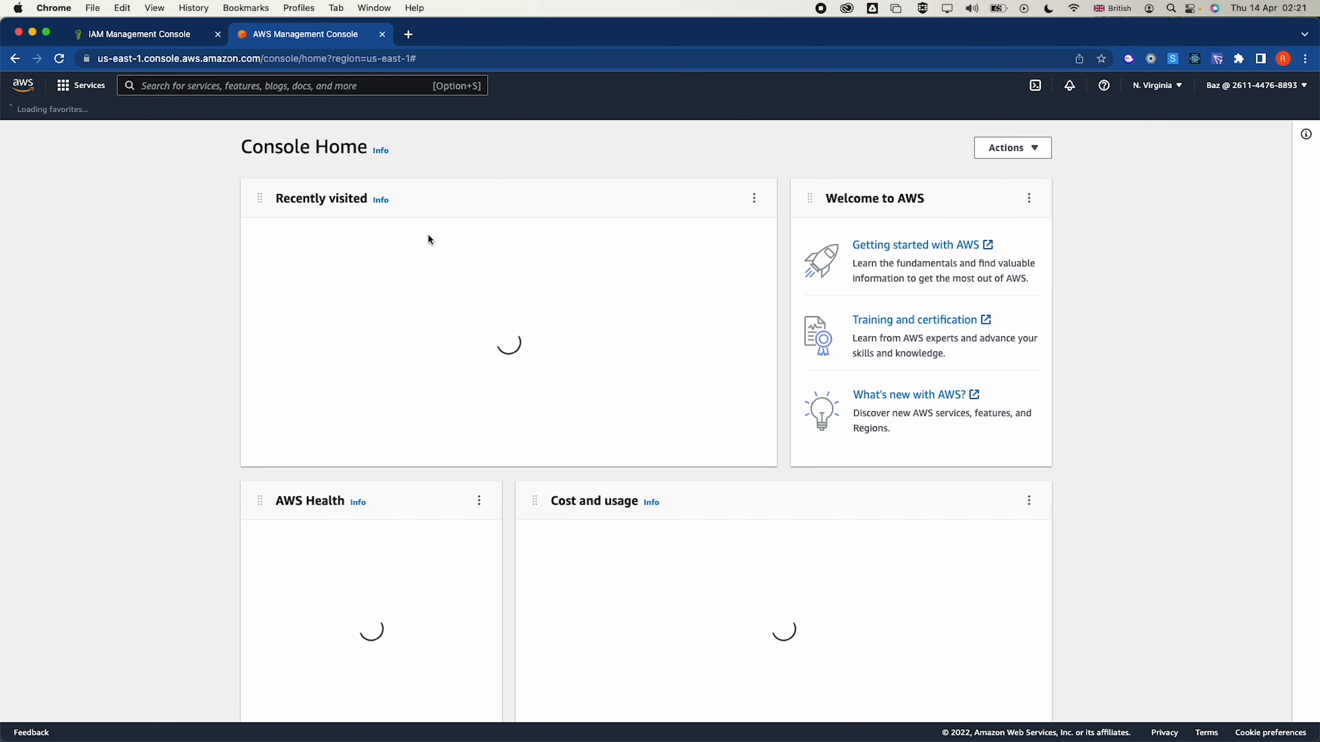
left_click(218, 35)
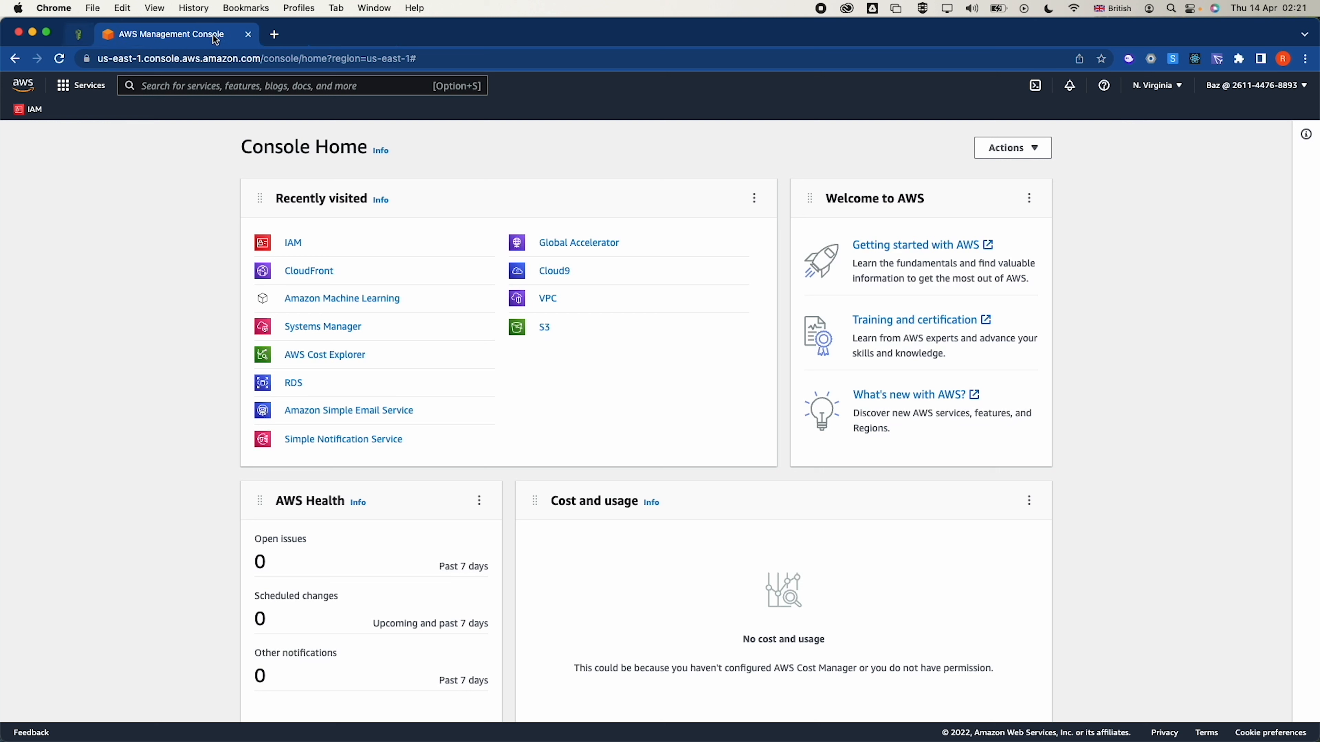
left_click(293, 246)
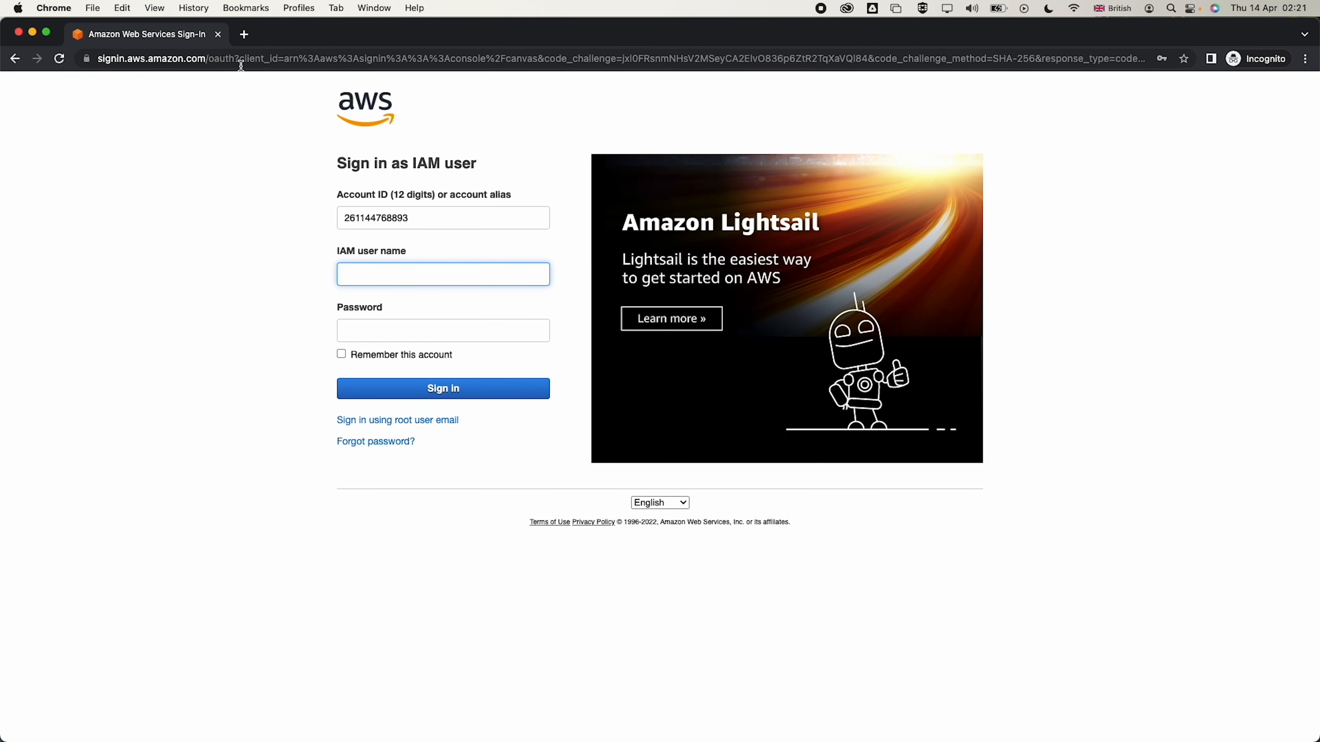
Sign in as user-2 and dismiss the console feature tour
type("user-2")
key("Tab")
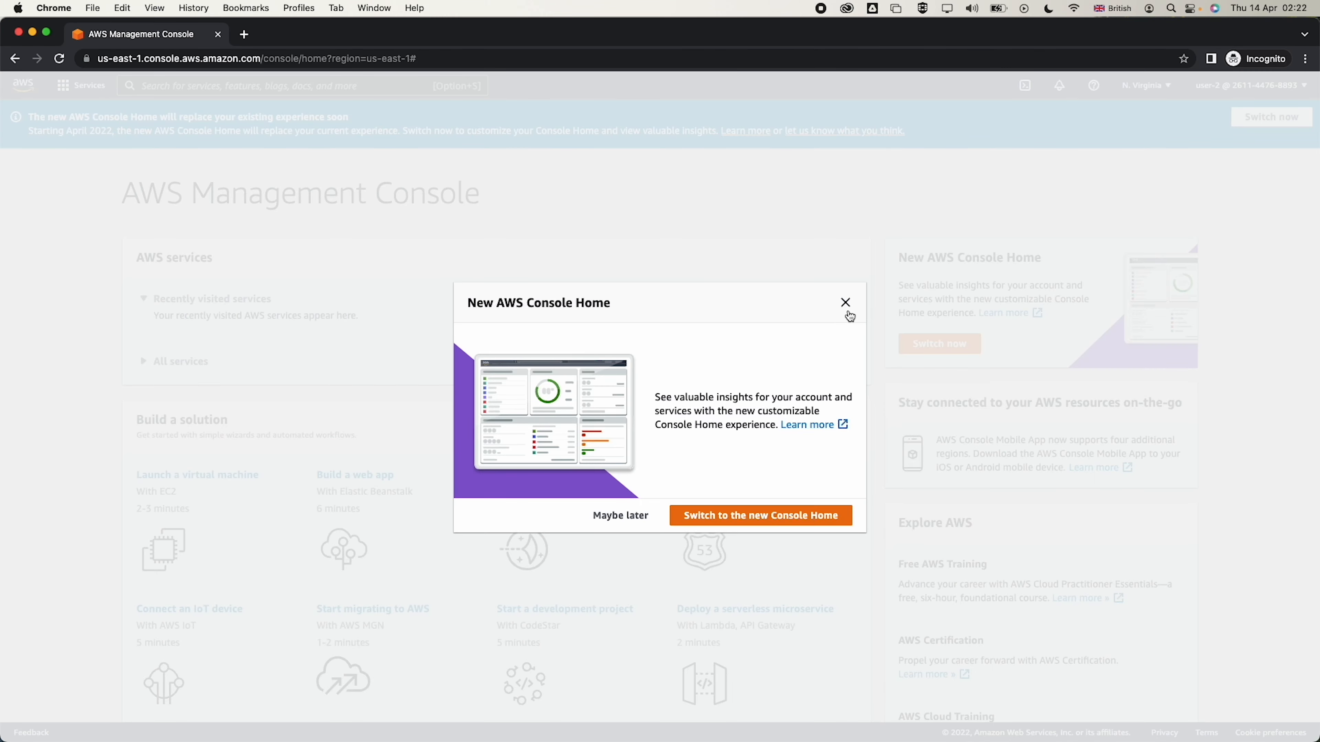
left_click(843, 299)
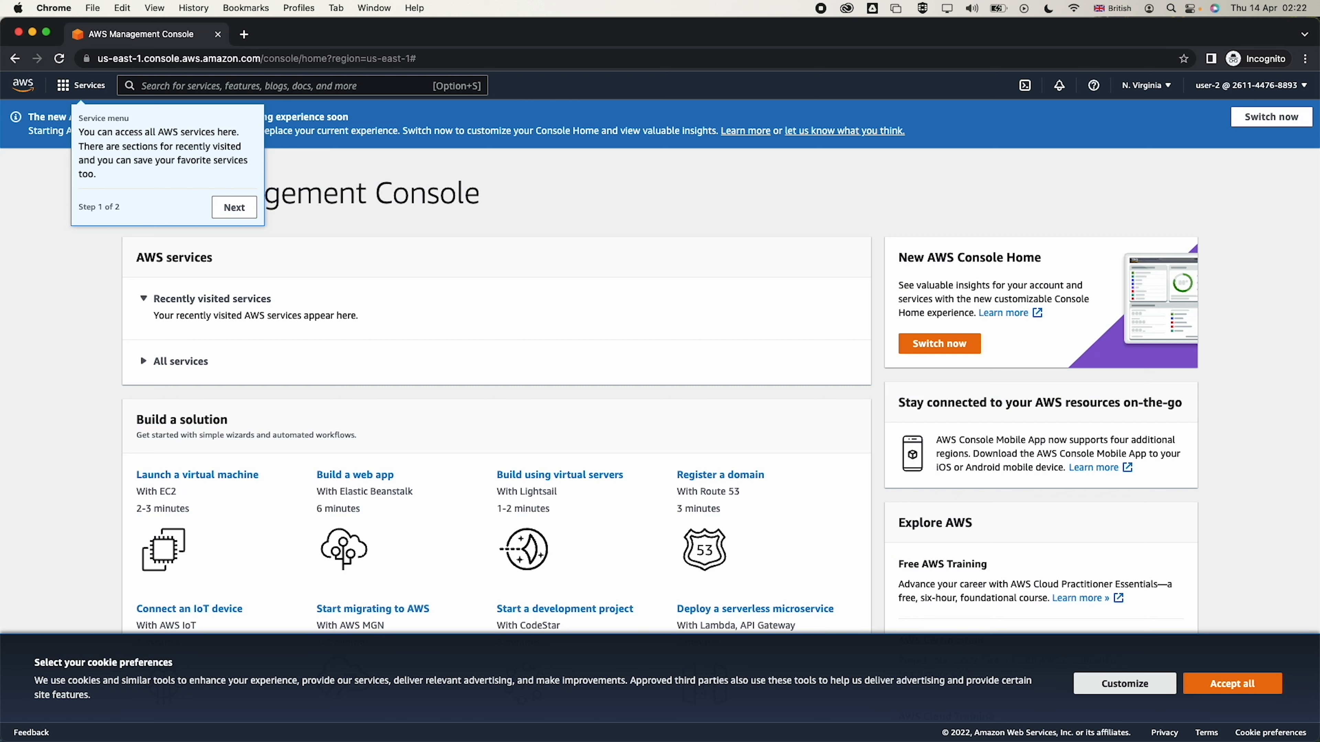
left_click(233, 208)
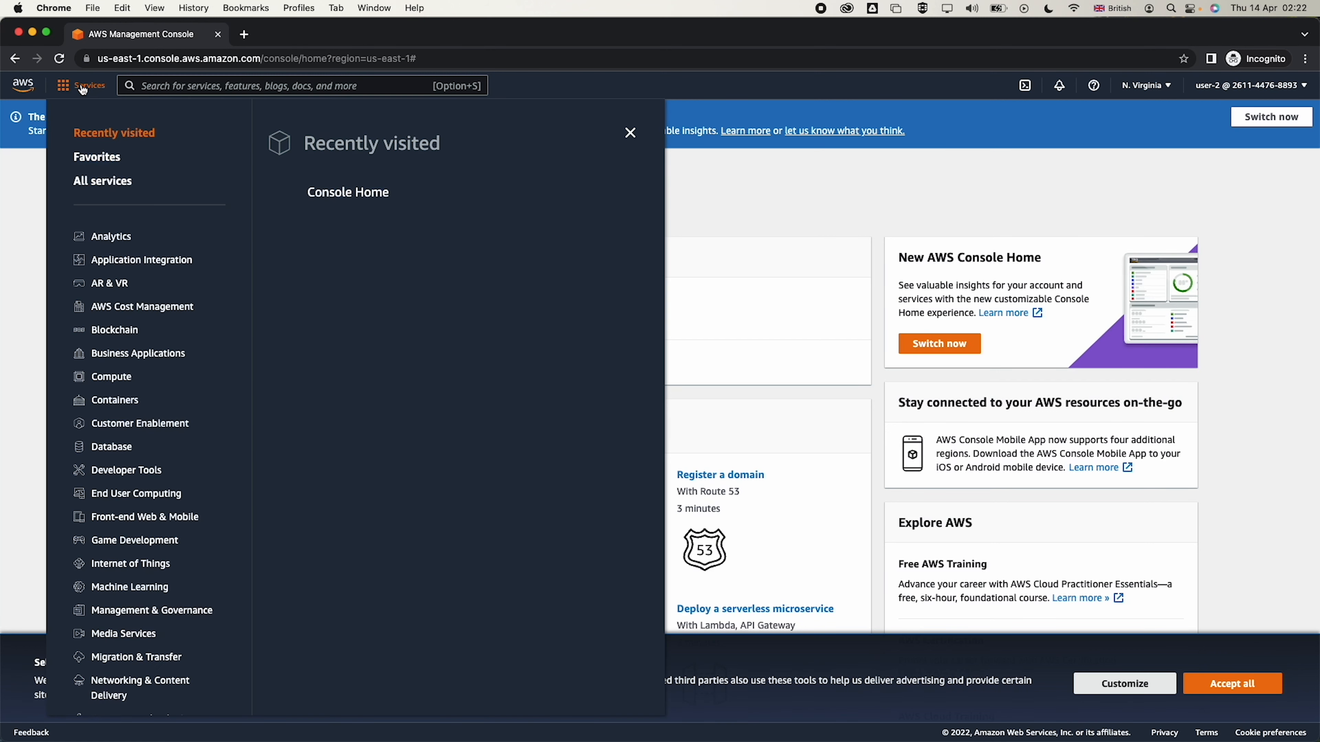
left_click(81, 85)
left_click(691, 193)
Open EC2 and start launching an instance in the older wizard, accepting cookies
left_click(242, 88)
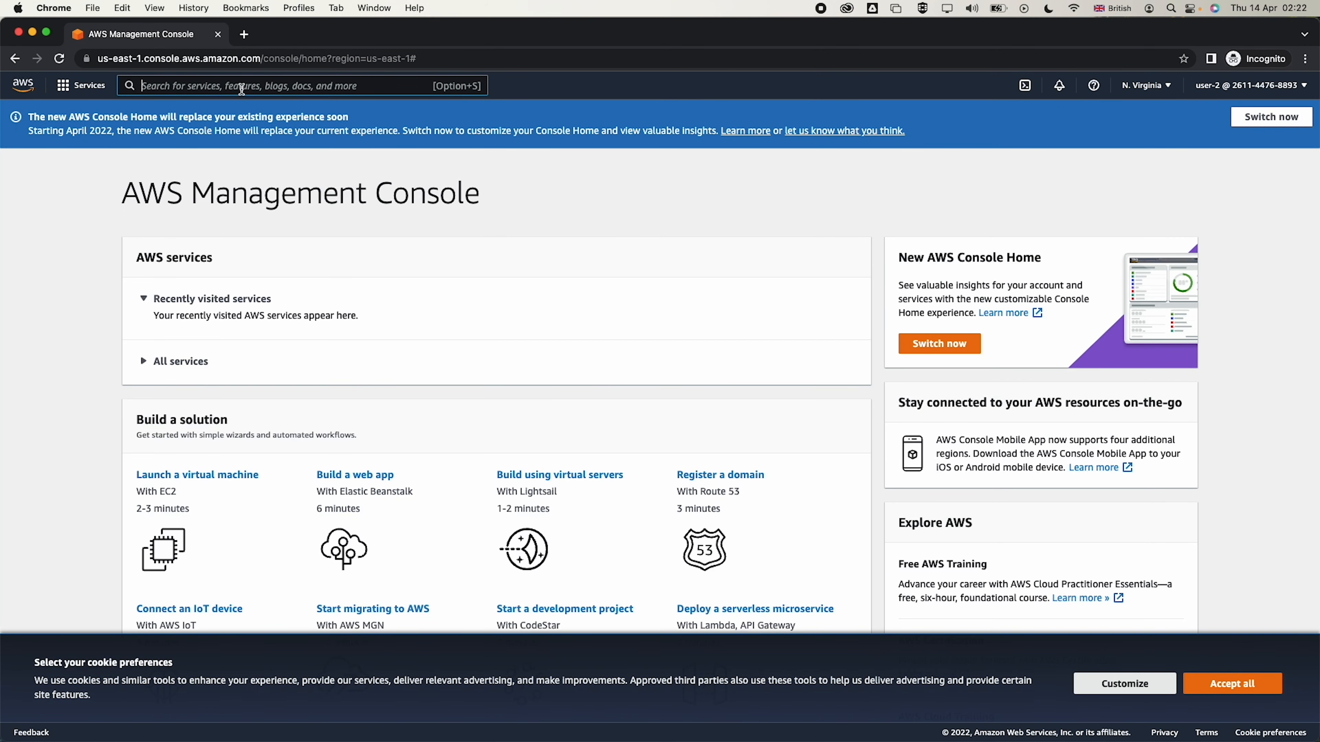
type("ec2")
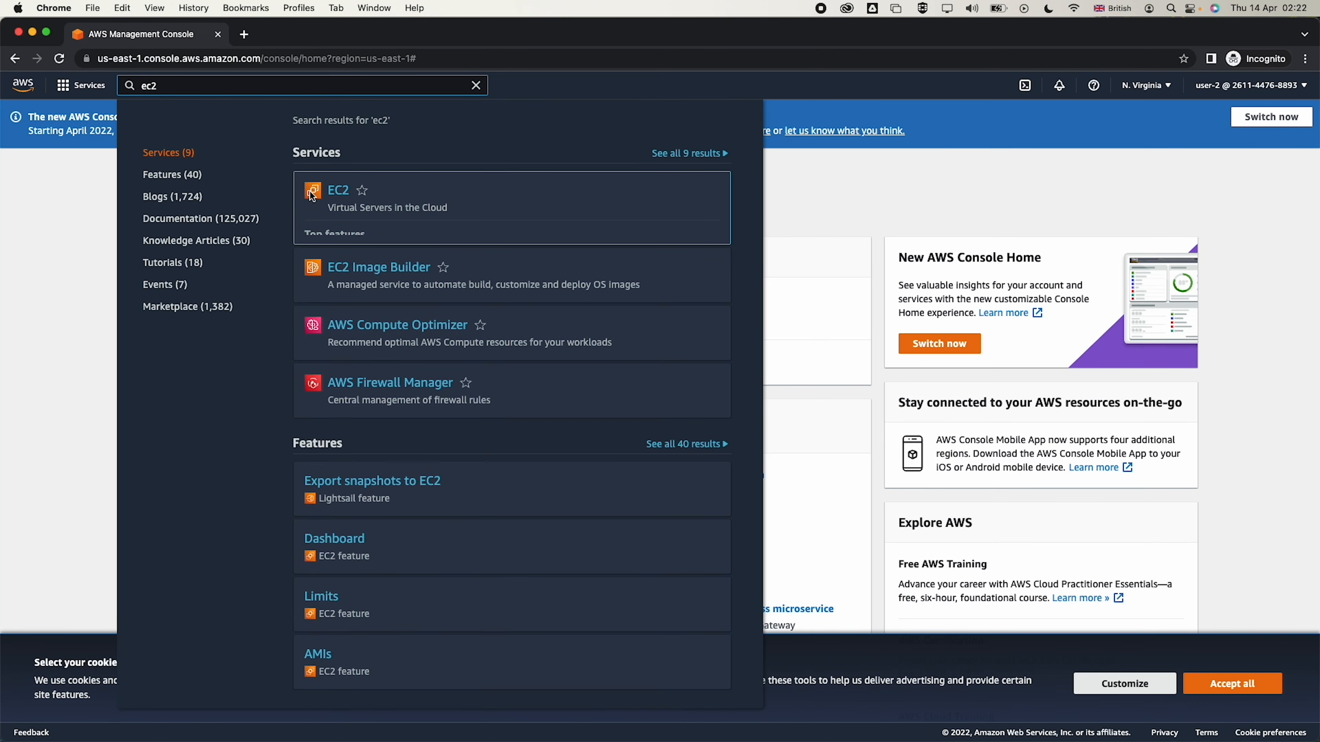
left_click(334, 194)
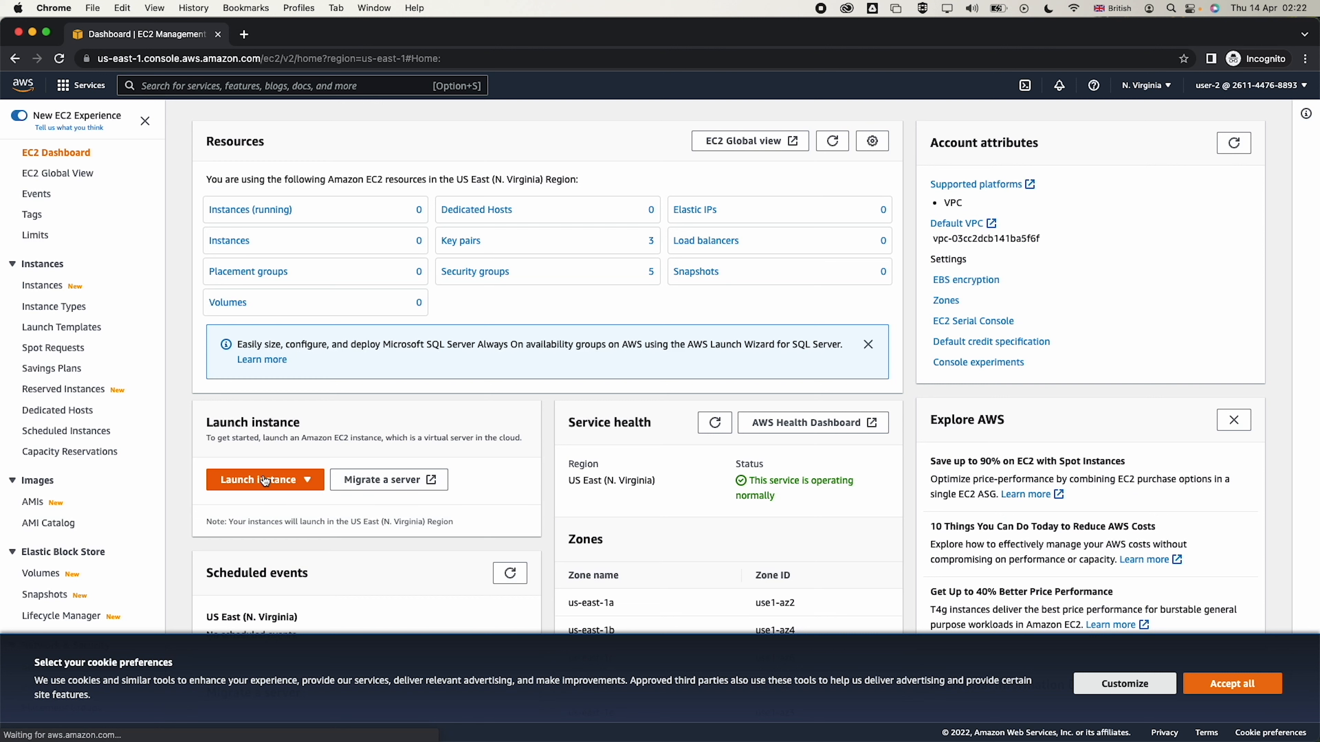
left_click(265, 479)
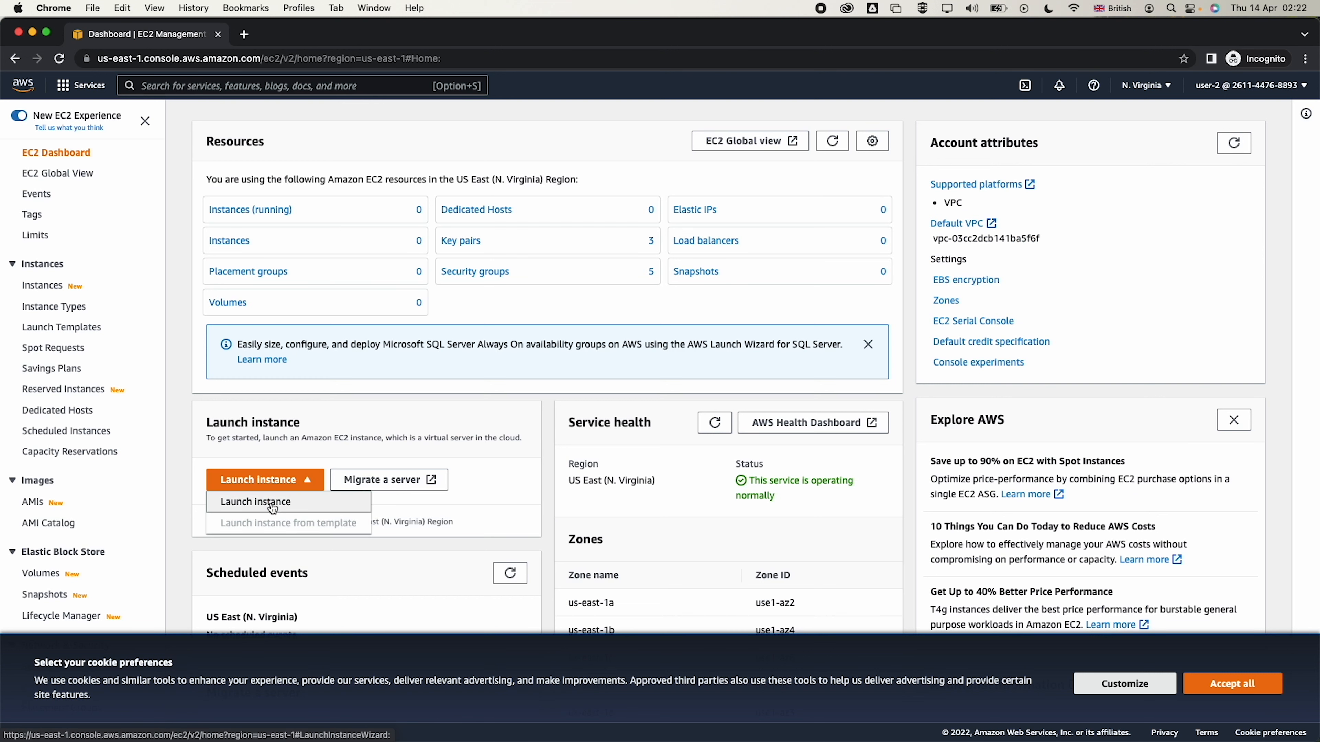
left_click(269, 502)
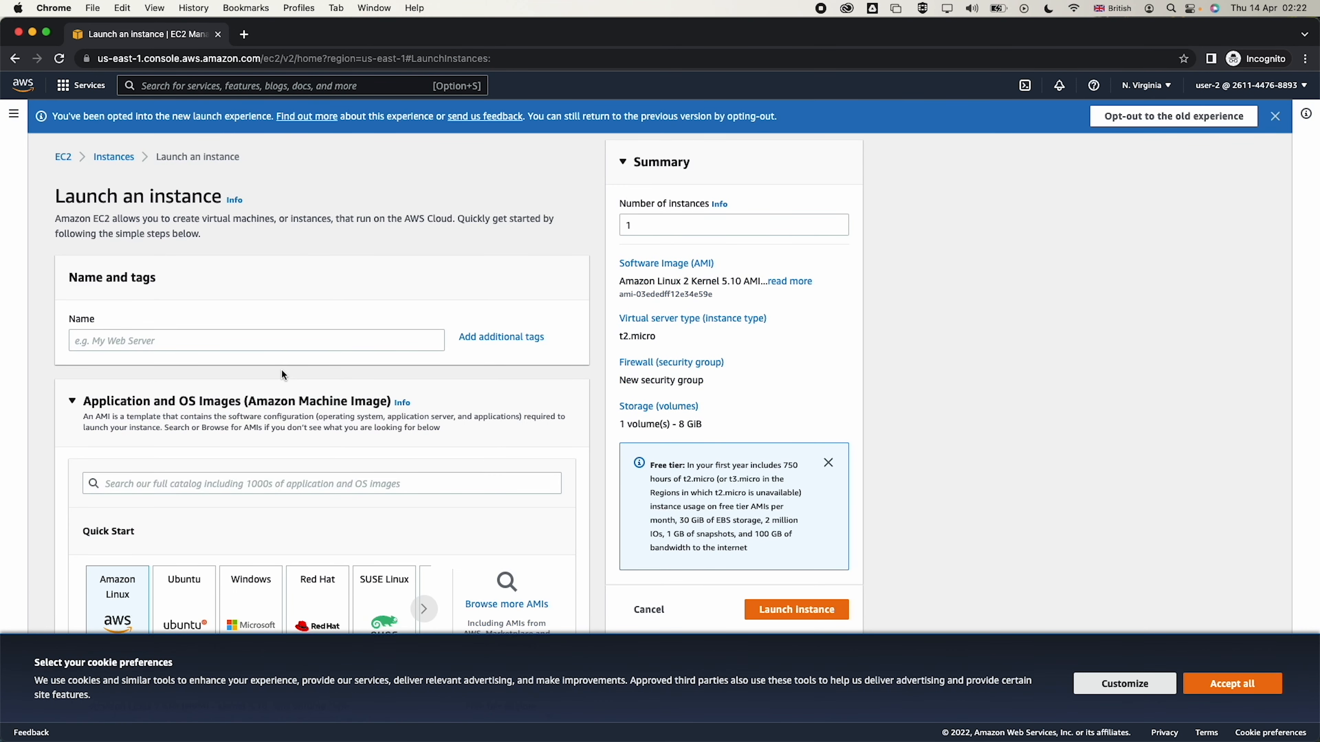
left_click(1169, 116)
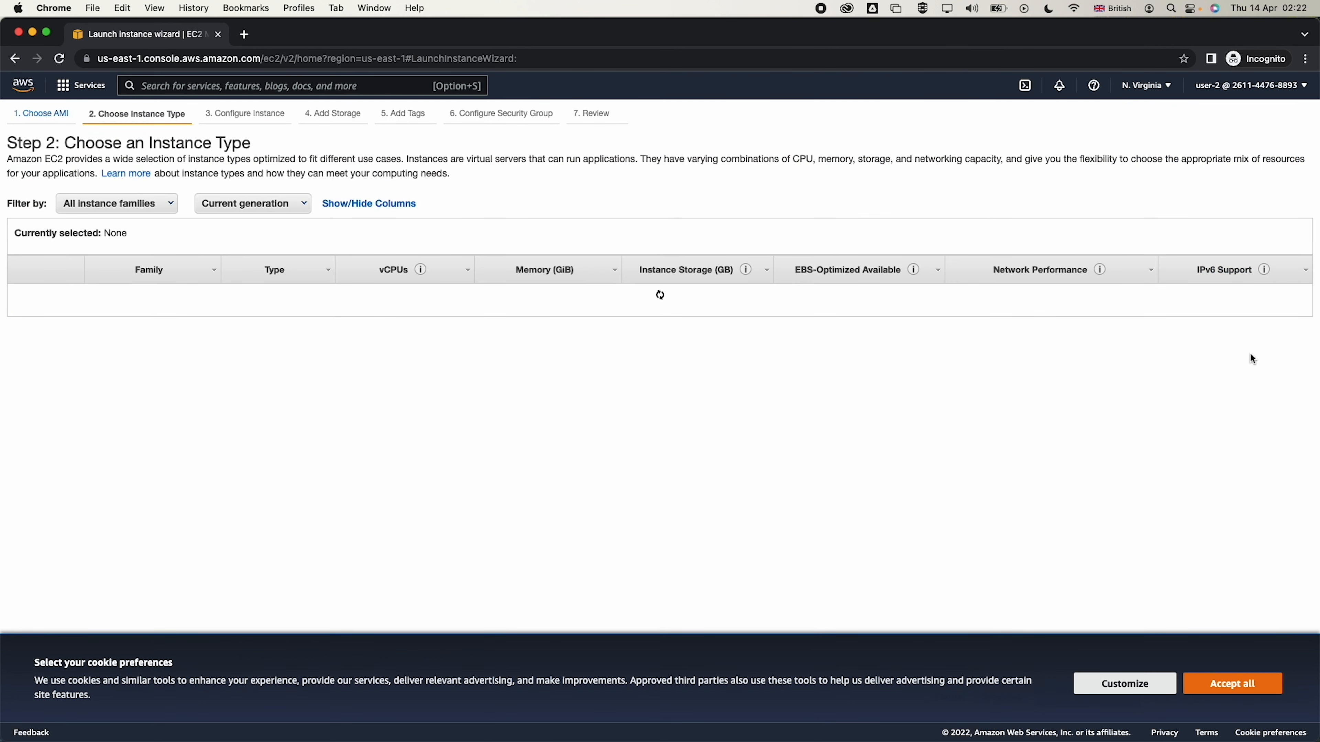
left_click(1230, 678)
Step through to review and launch the t2.micro instance, which fails as not authorized
left_click(1245, 698)
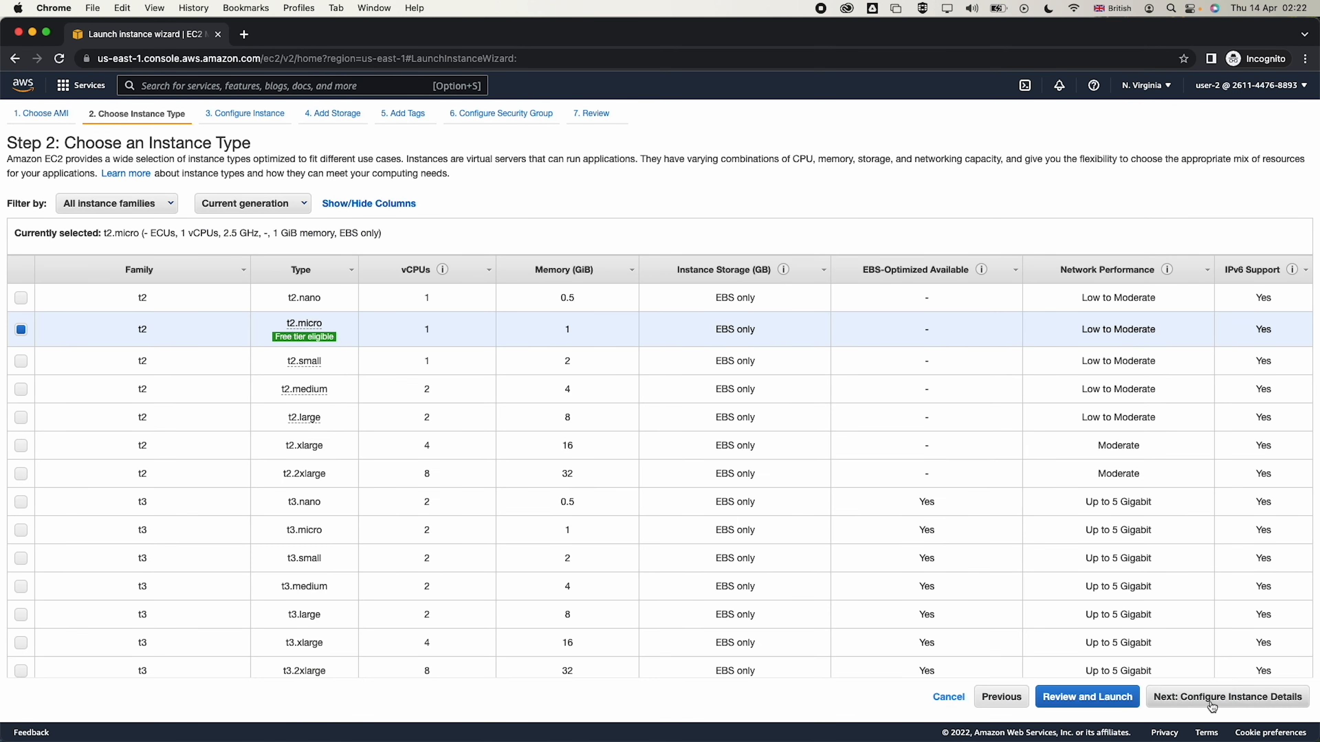
left_click(1247, 698)
left_click(1250, 698)
left_click(1249, 698)
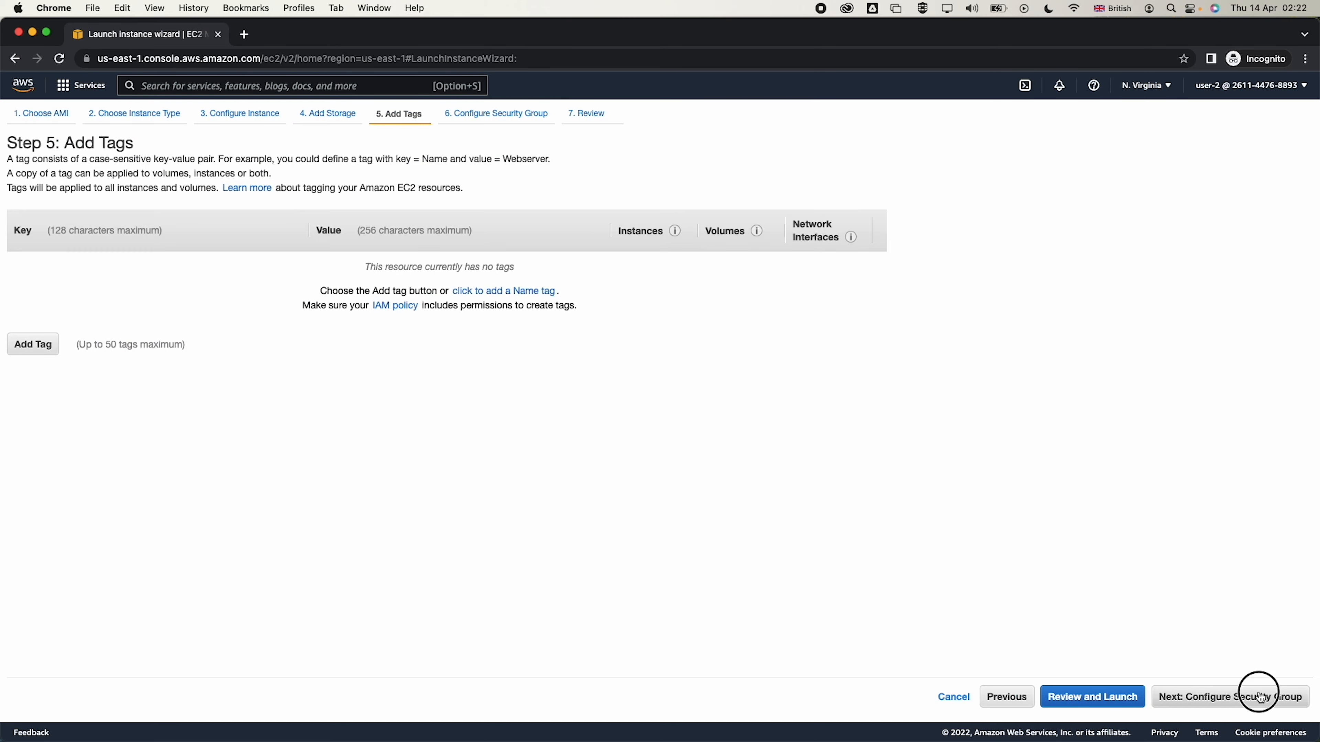
left_click(1263, 698)
left_click(1283, 697)
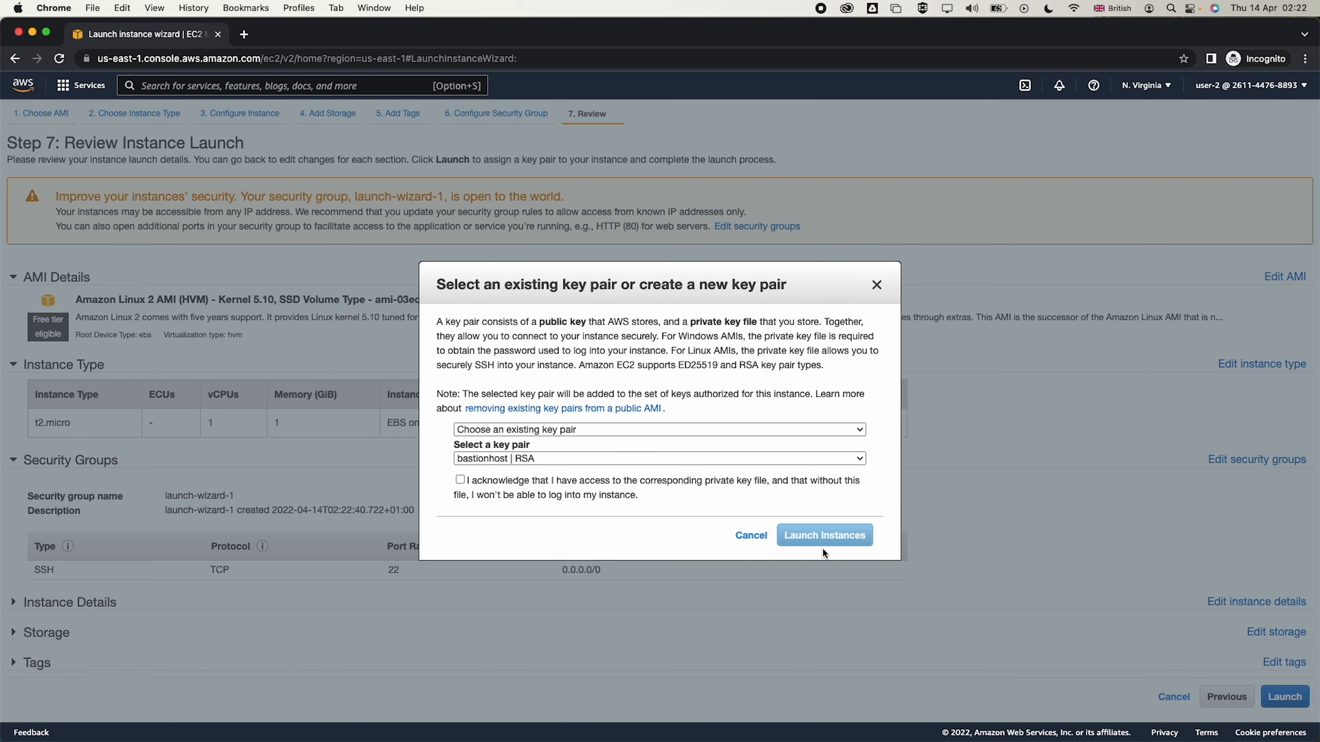
left_click(673, 481)
left_click(804, 536)
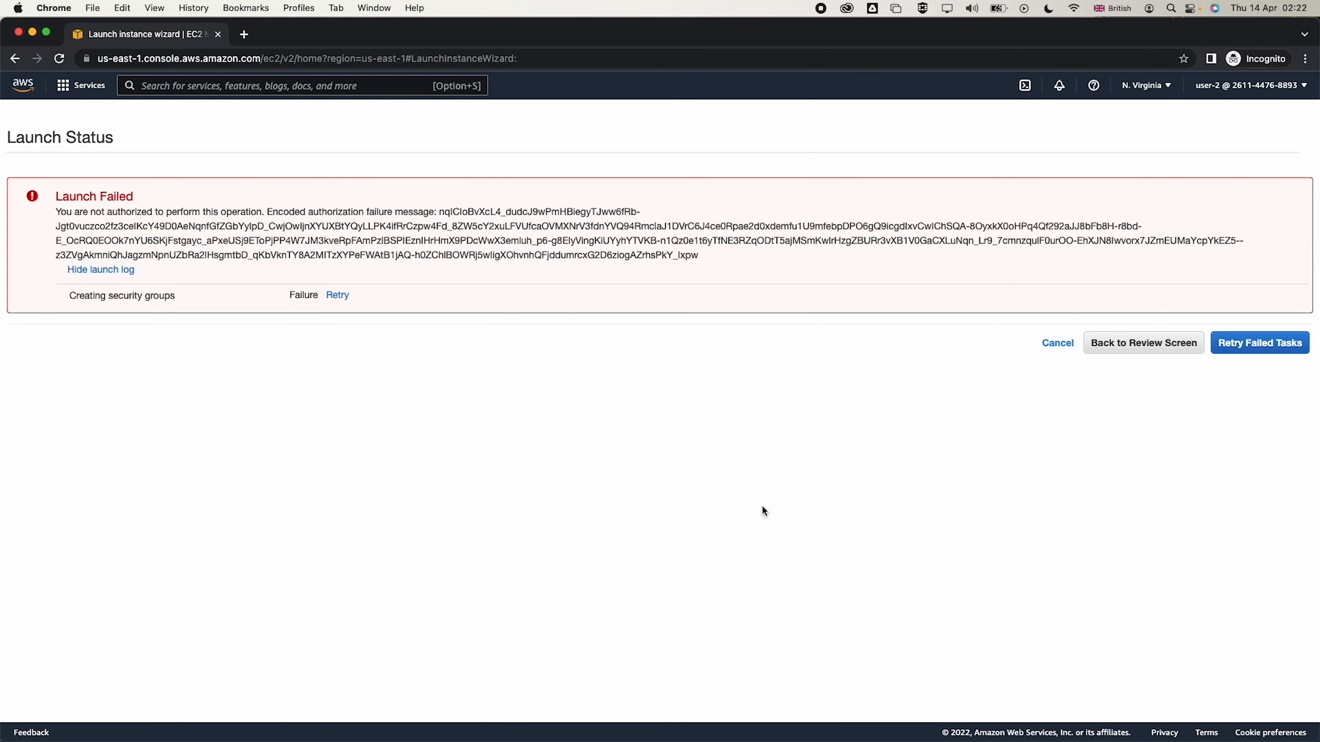
triple_click(221, 226)
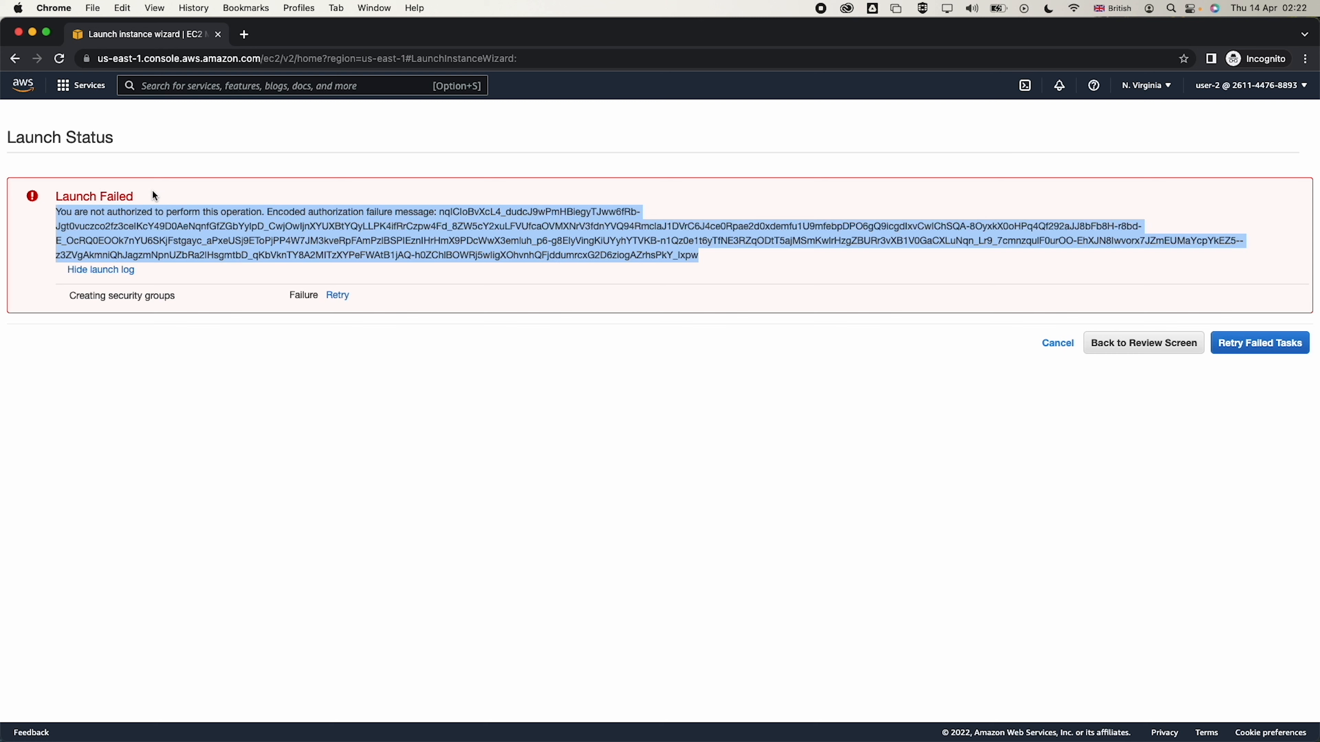
Open the copied IAM users' sign-in URL in a fresh incognito window
left_click(218, 34)
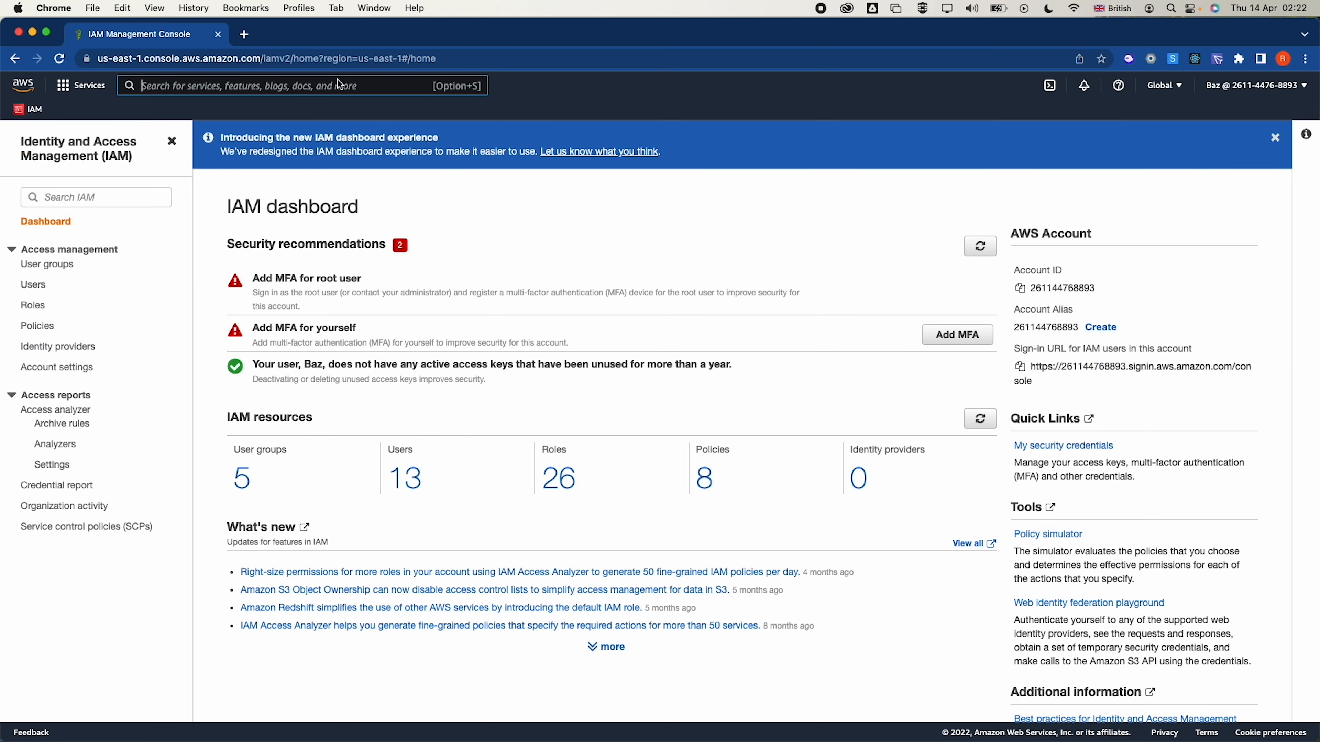
left_click(1020, 367)
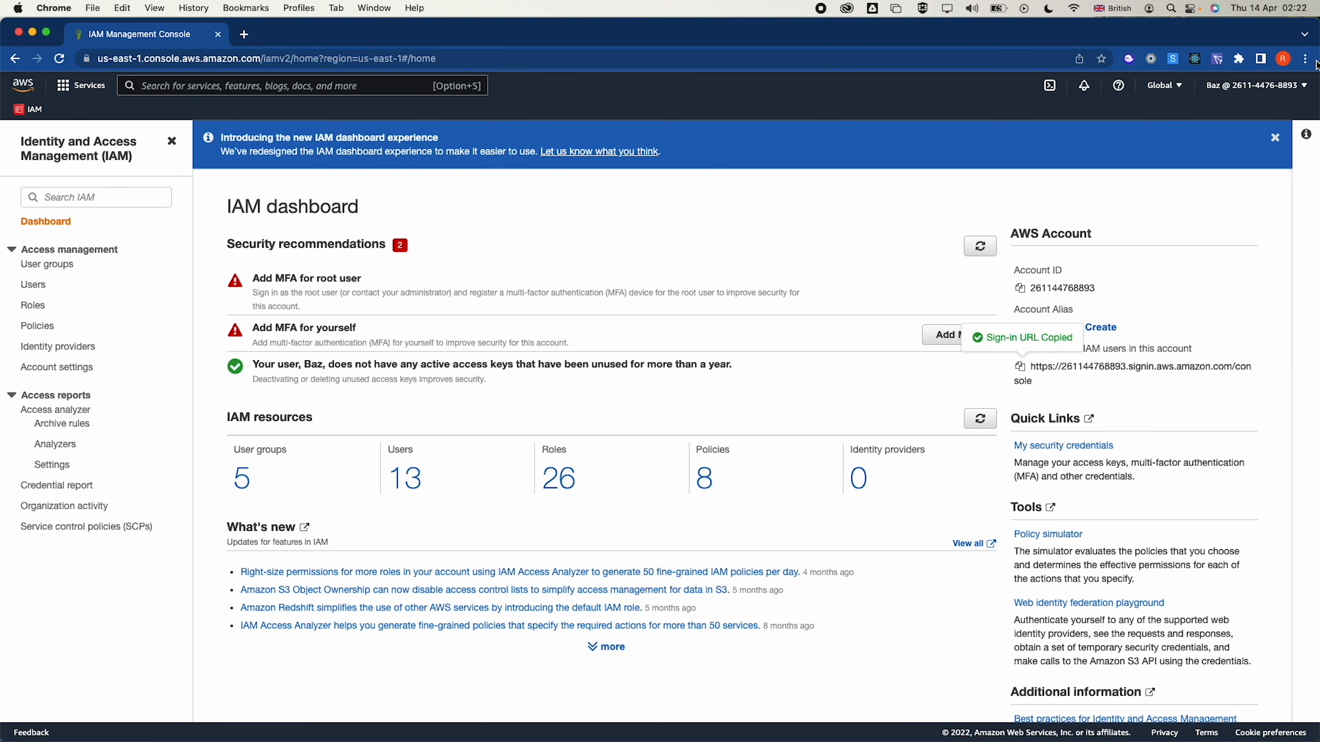
left_click(1305, 58)
left_click(1168, 128)
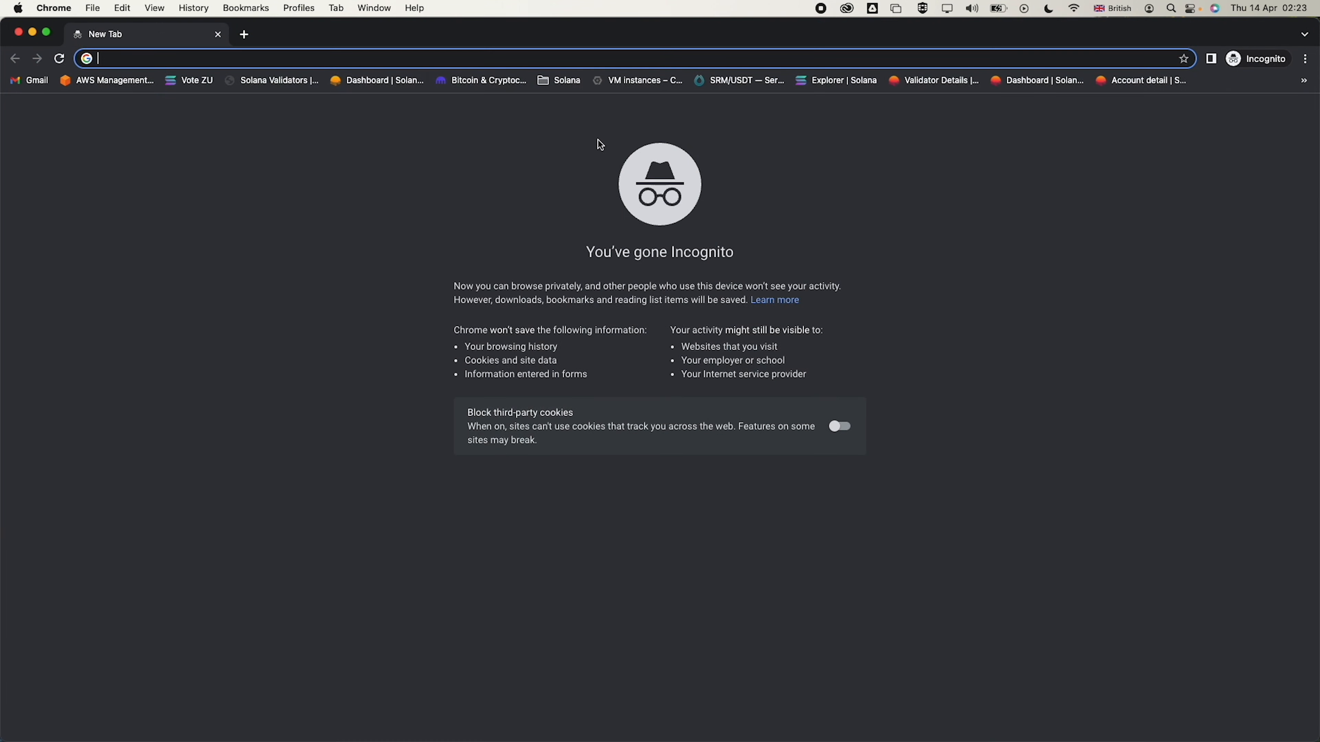
key("cmd+v")
key("Return")
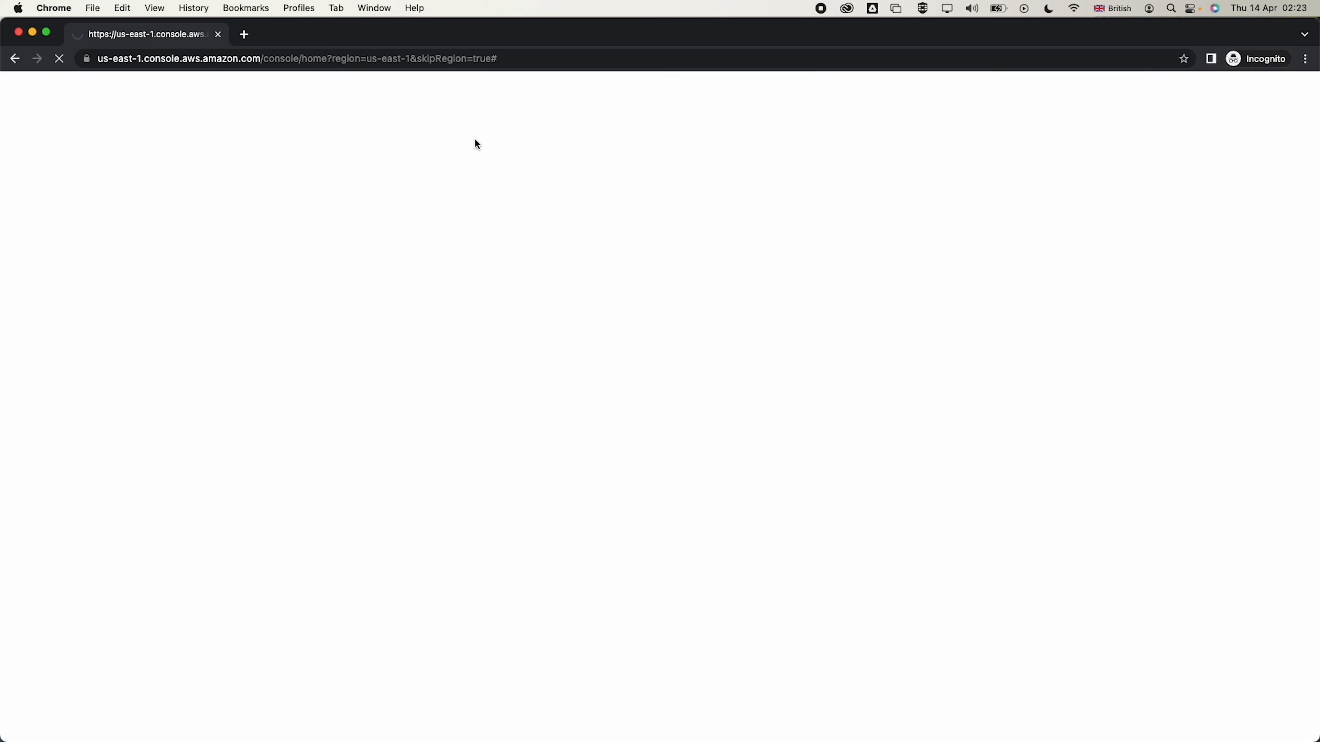
Sign in as user-3 with its password
type("us")
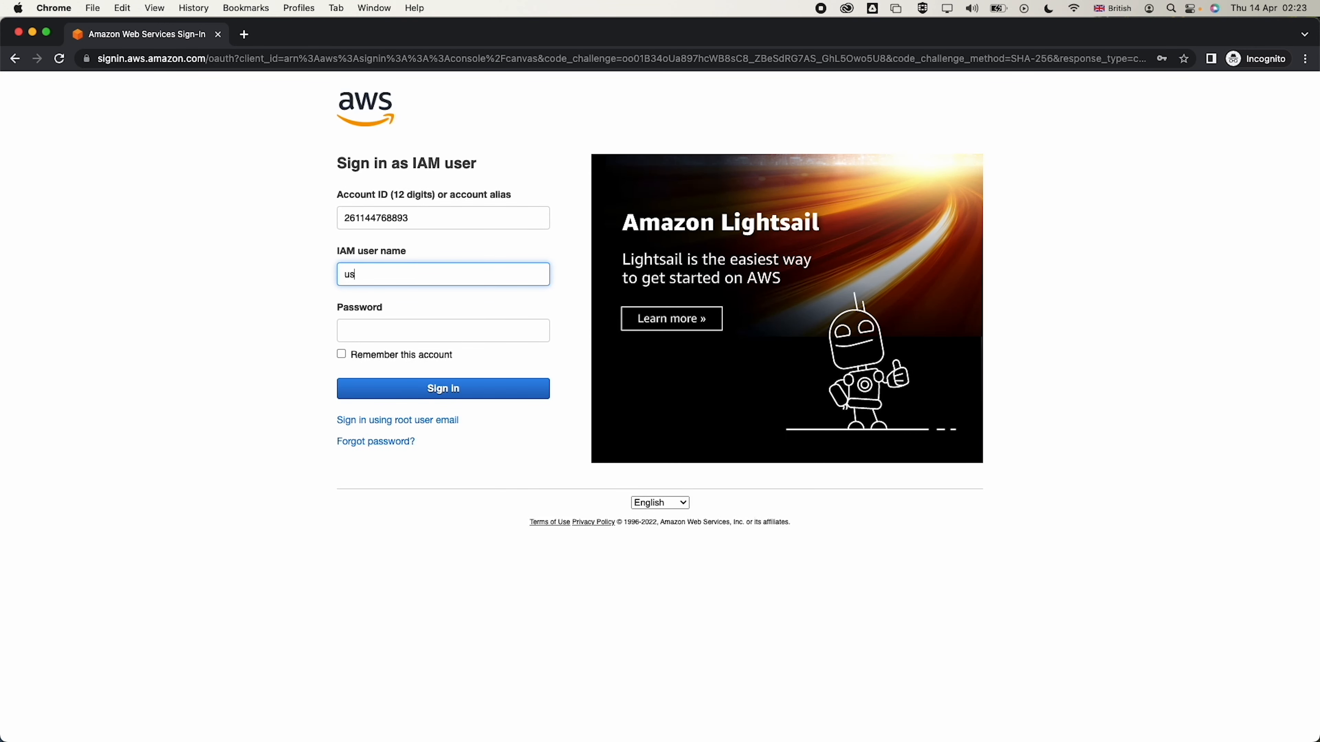
type("er-3")
key("Tab")
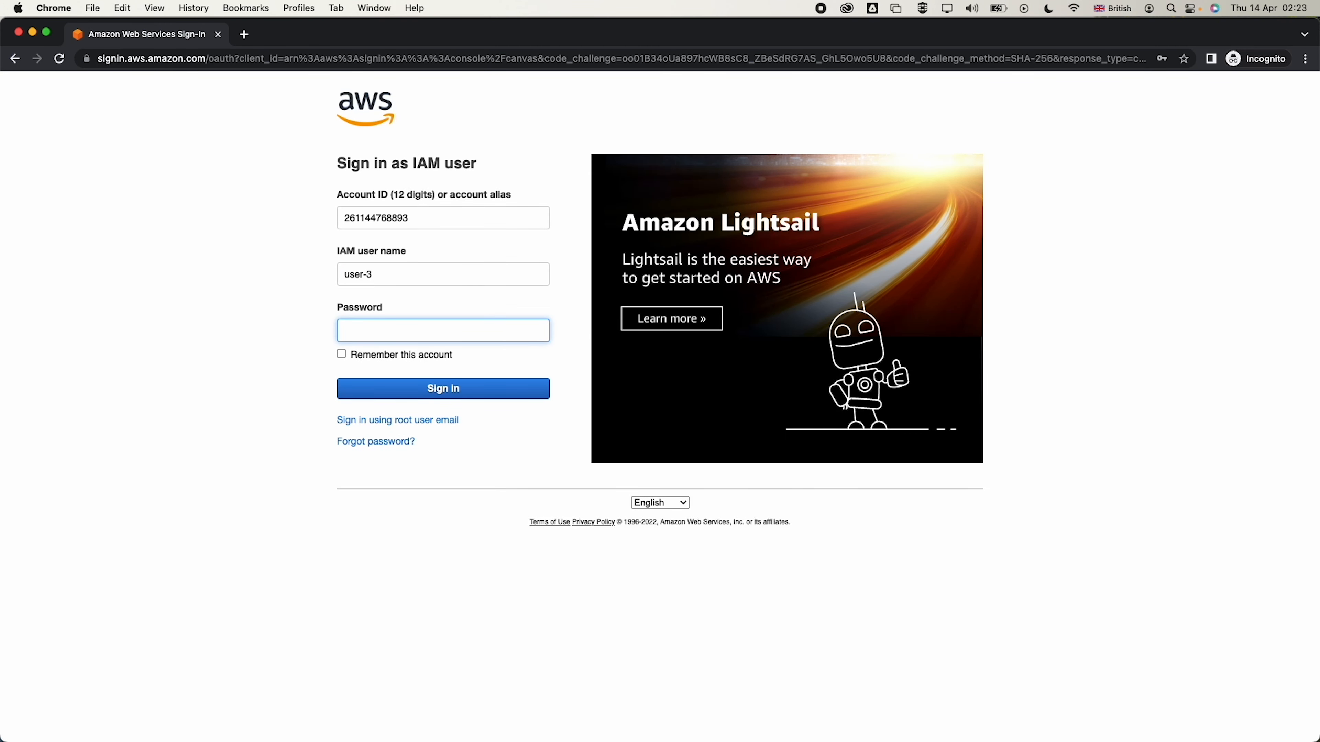
type("••••••••")
left_click(373, 395)
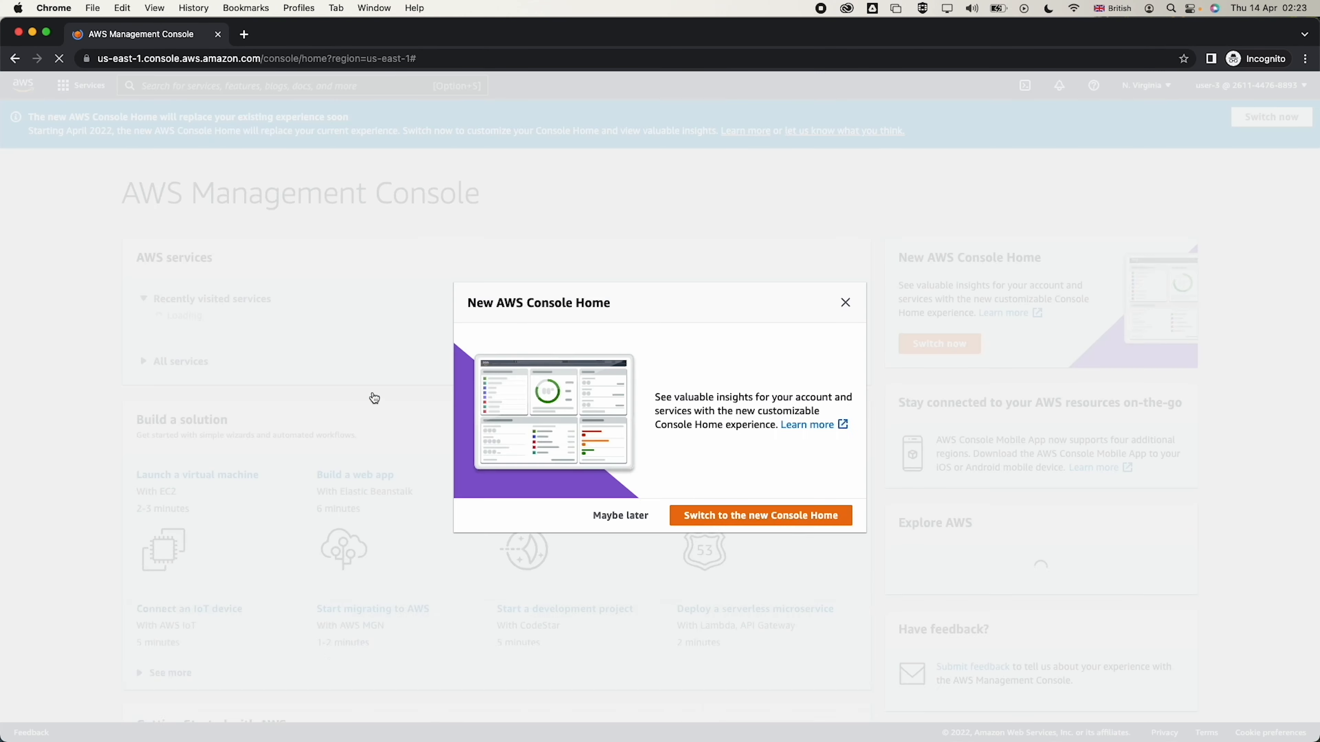
Dismiss the console home prompts, open EC2 and start launching a new instance
left_click(618, 515)
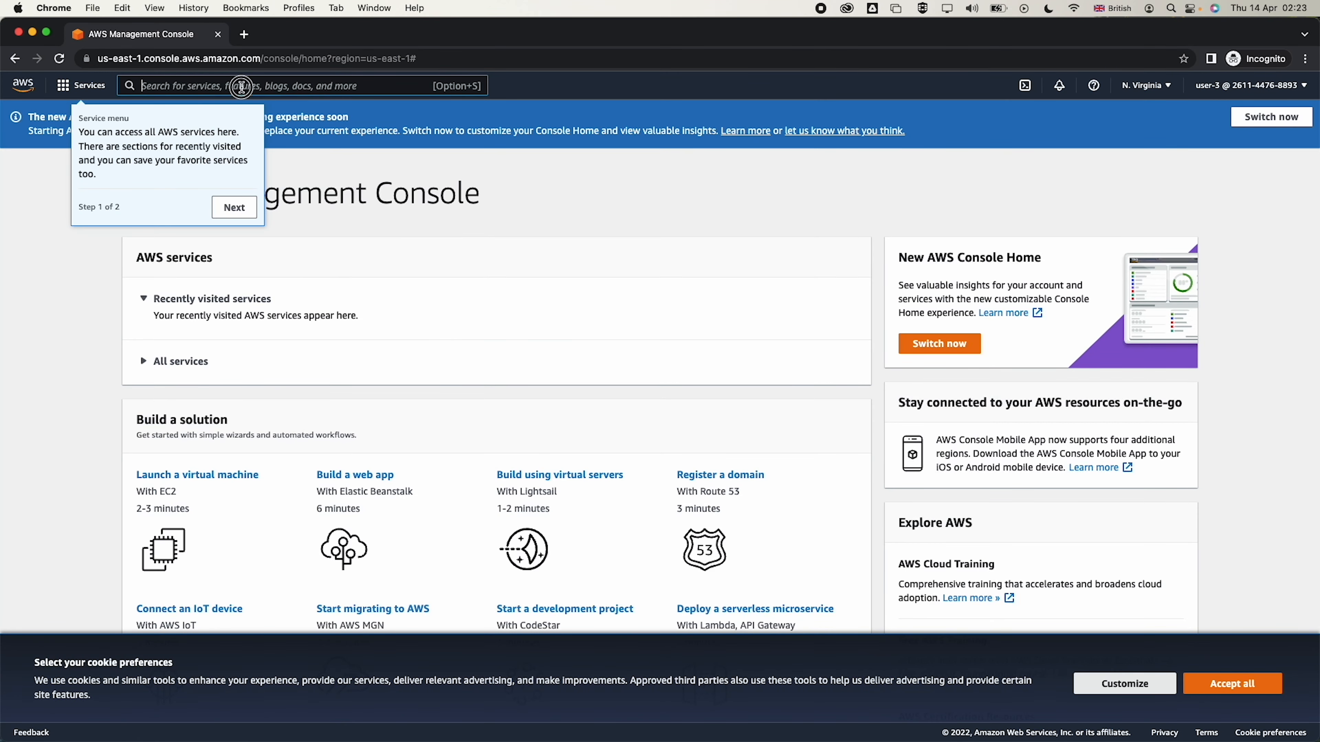
left_click(247, 85)
type("EC2")
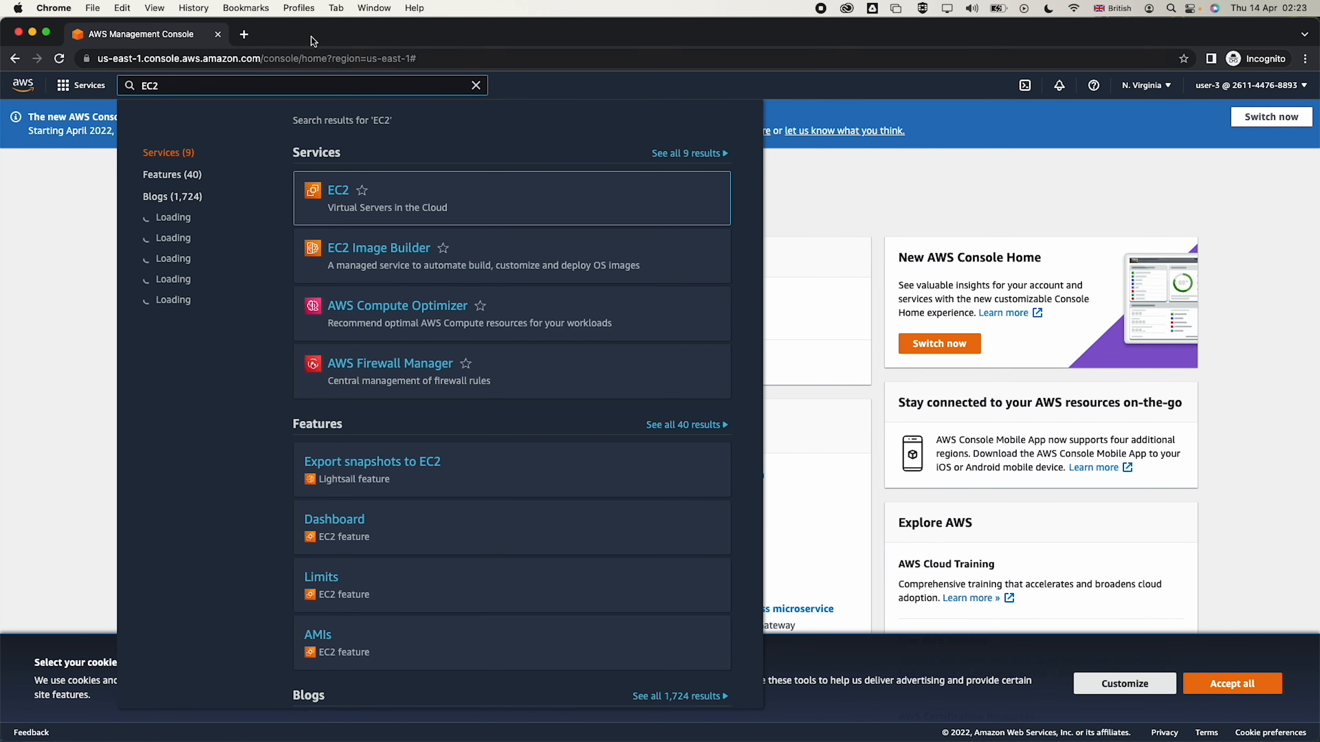
left_click(339, 190)
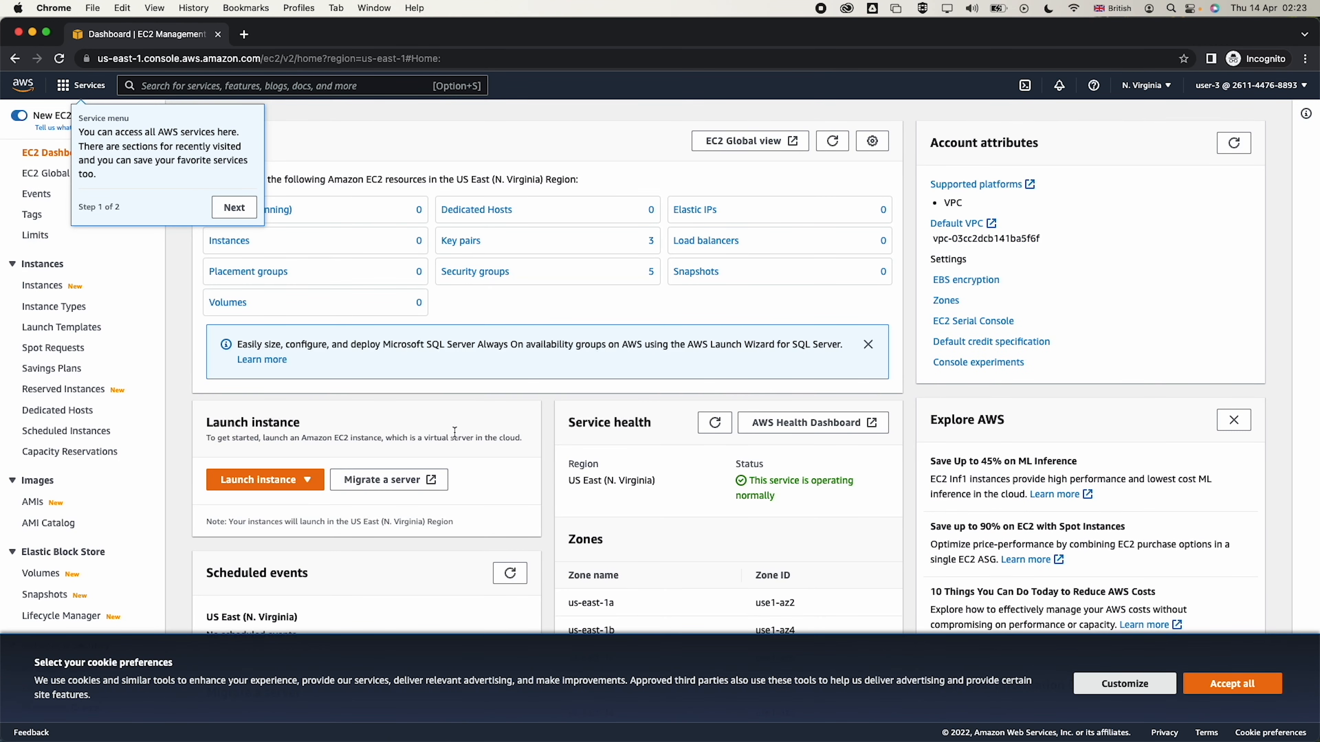
left_click(270, 479)
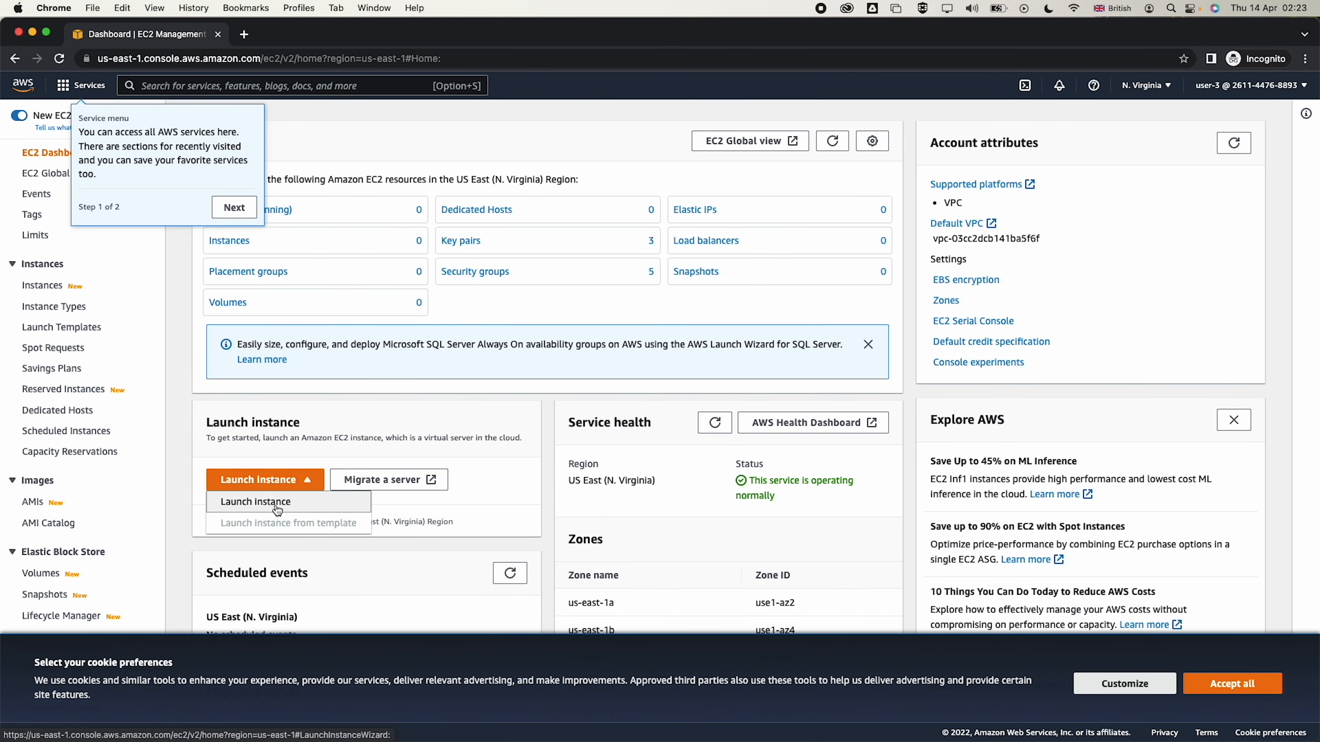
left_click(273, 500)
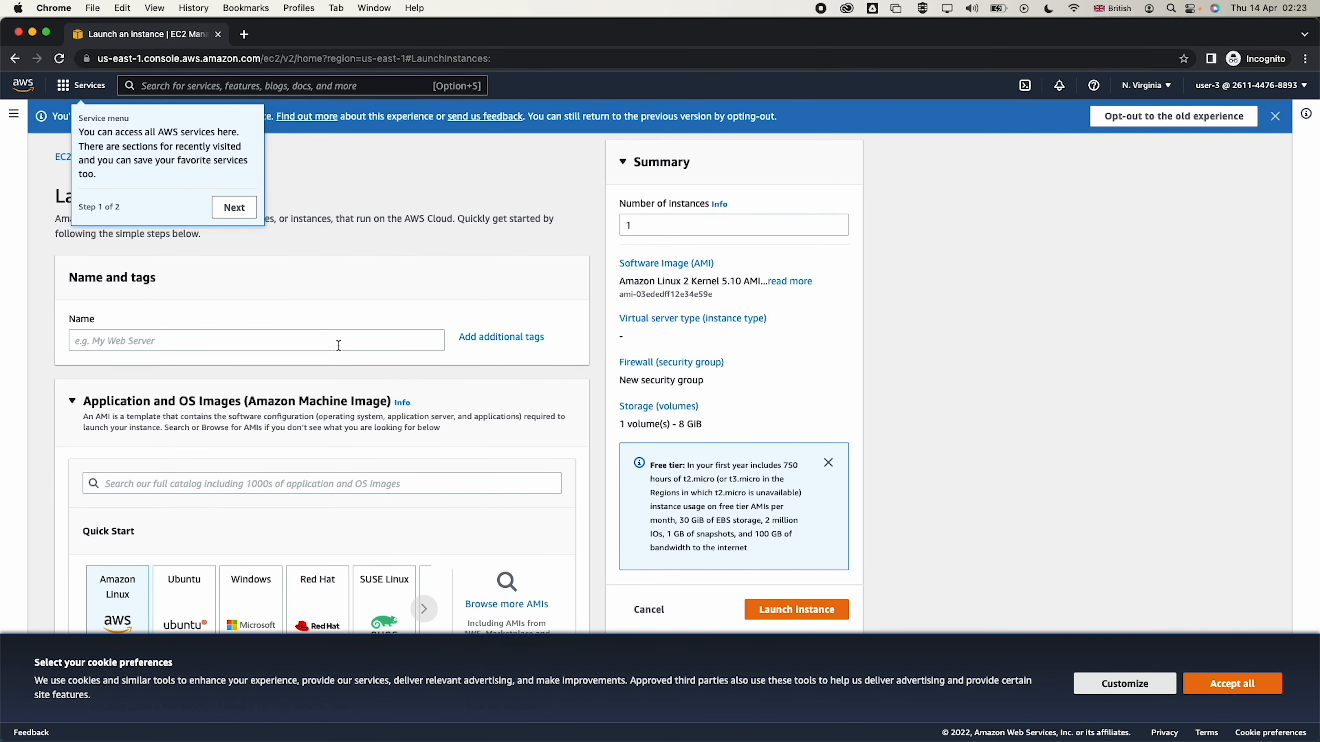
In the older wizard, launch a default t2.micro Amazon Linux 2 Kernel 5.10 instance
left_click(1159, 116)
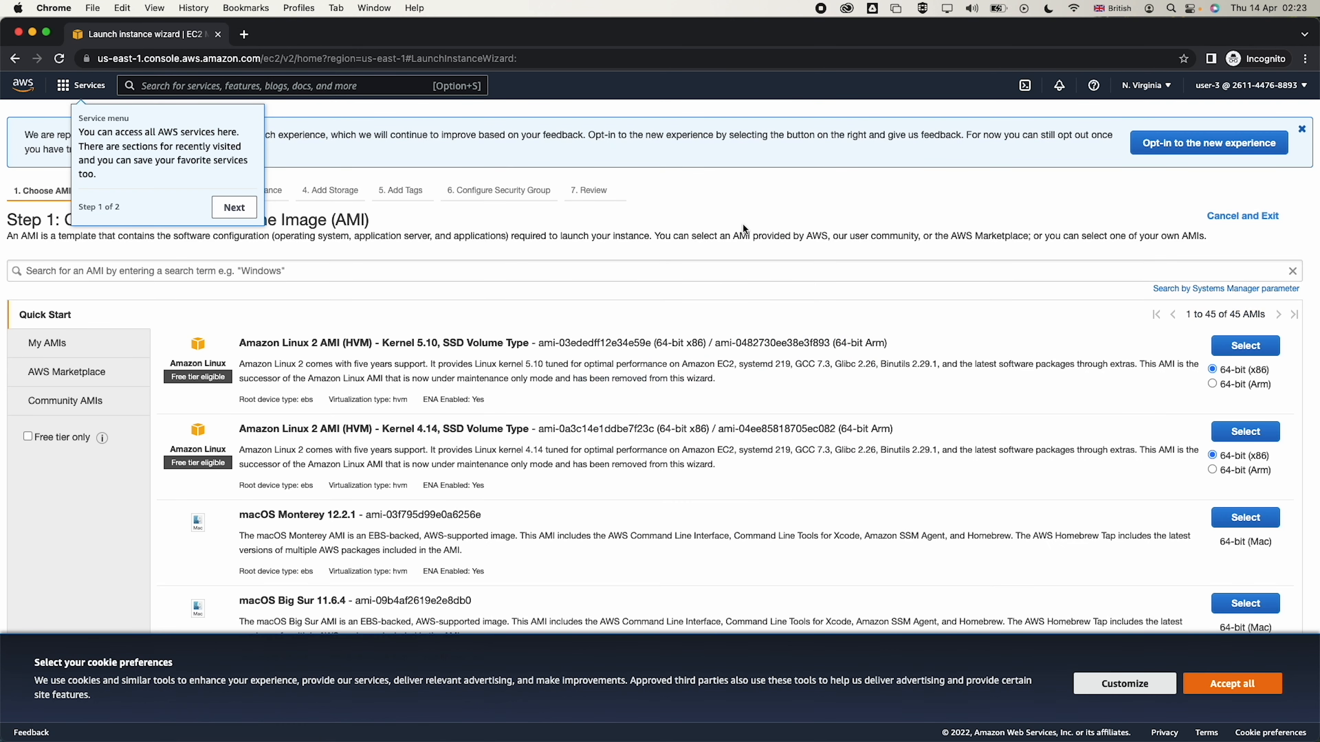
left_click(1258, 347)
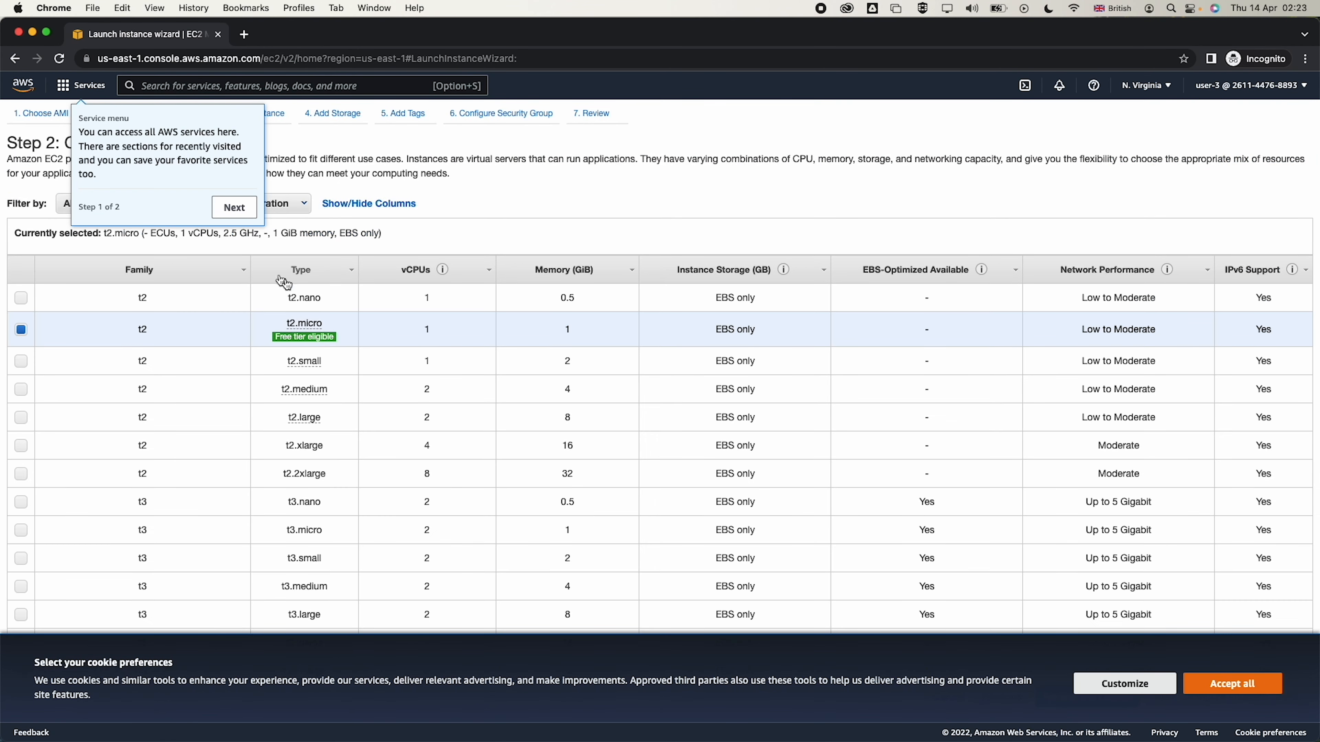
left_click(1239, 692)
left_click(1237, 699)
left_click(1236, 701)
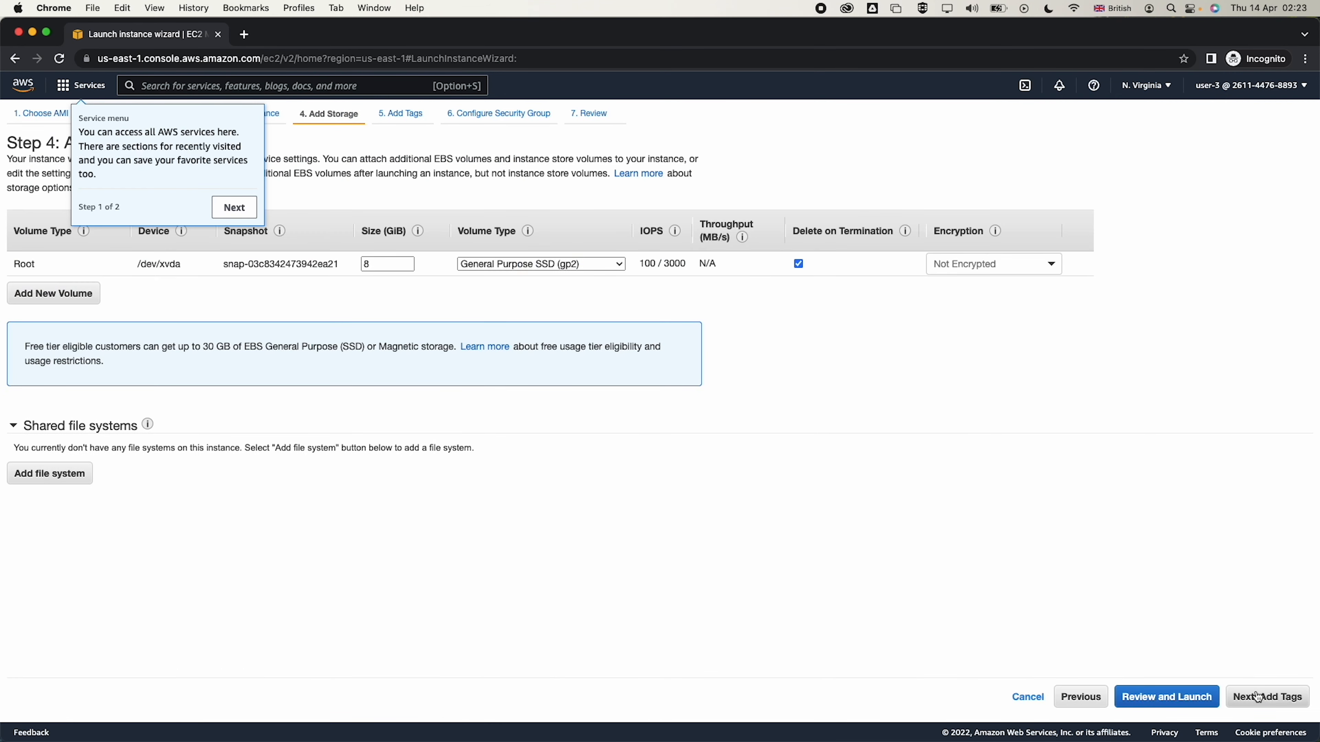
left_click(1257, 698)
left_click(1258, 697)
left_click(1256, 696)
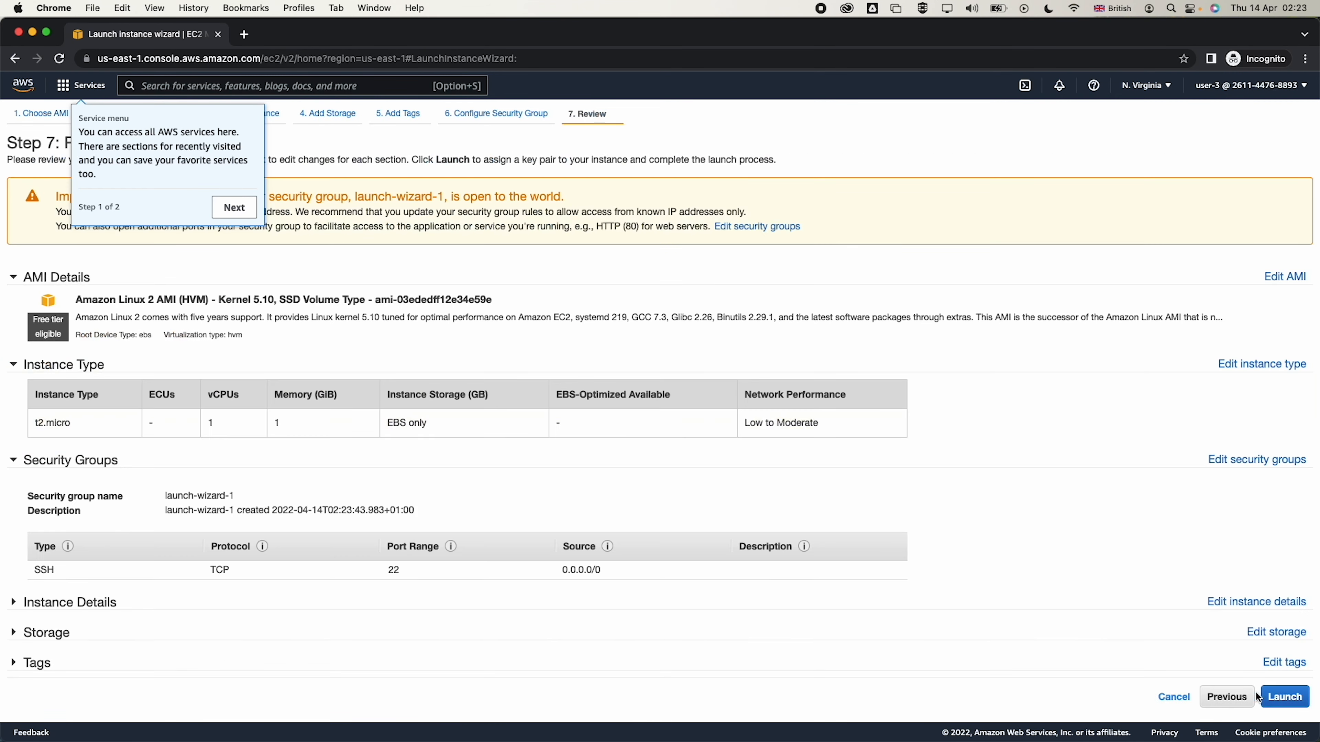
left_click(1273, 697)
left_click(233, 208)
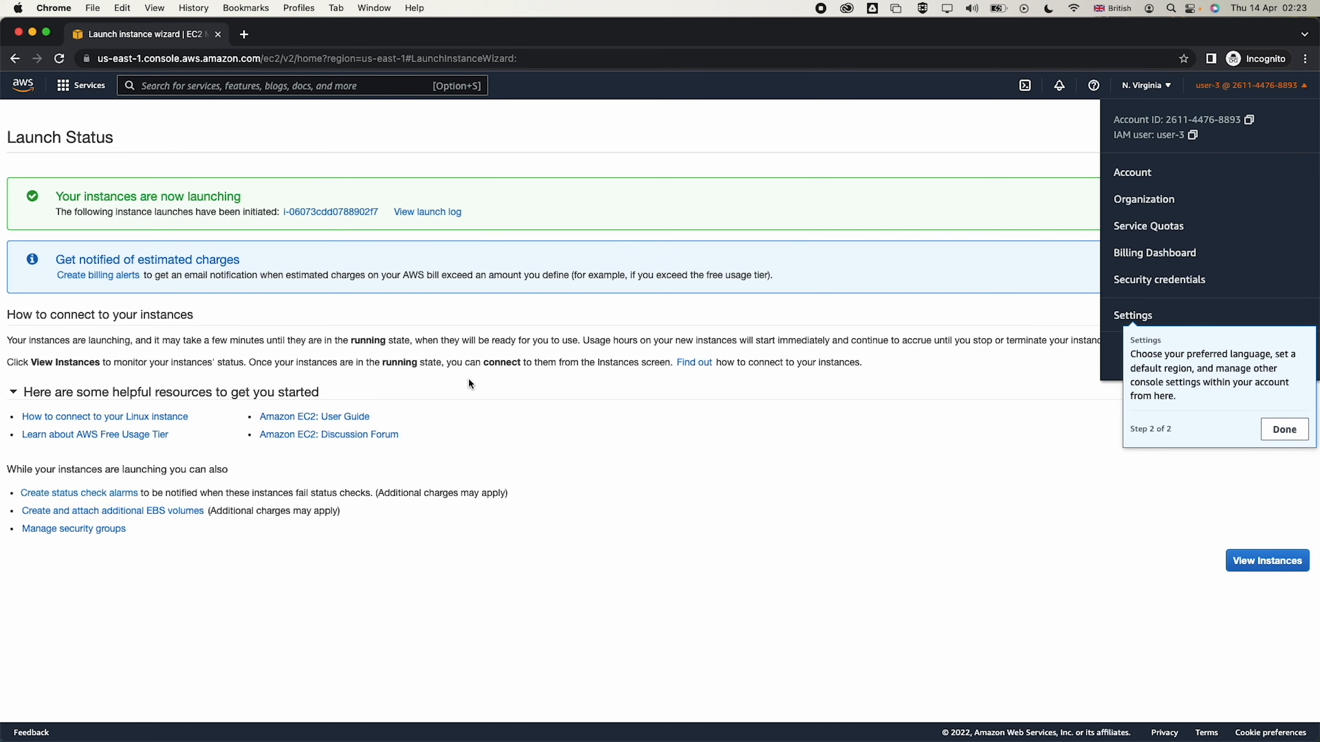
View the new t2.micro instance's summary, then select it in the Instances list to see its Pending details
left_click(1282, 430)
left_click(1270, 555)
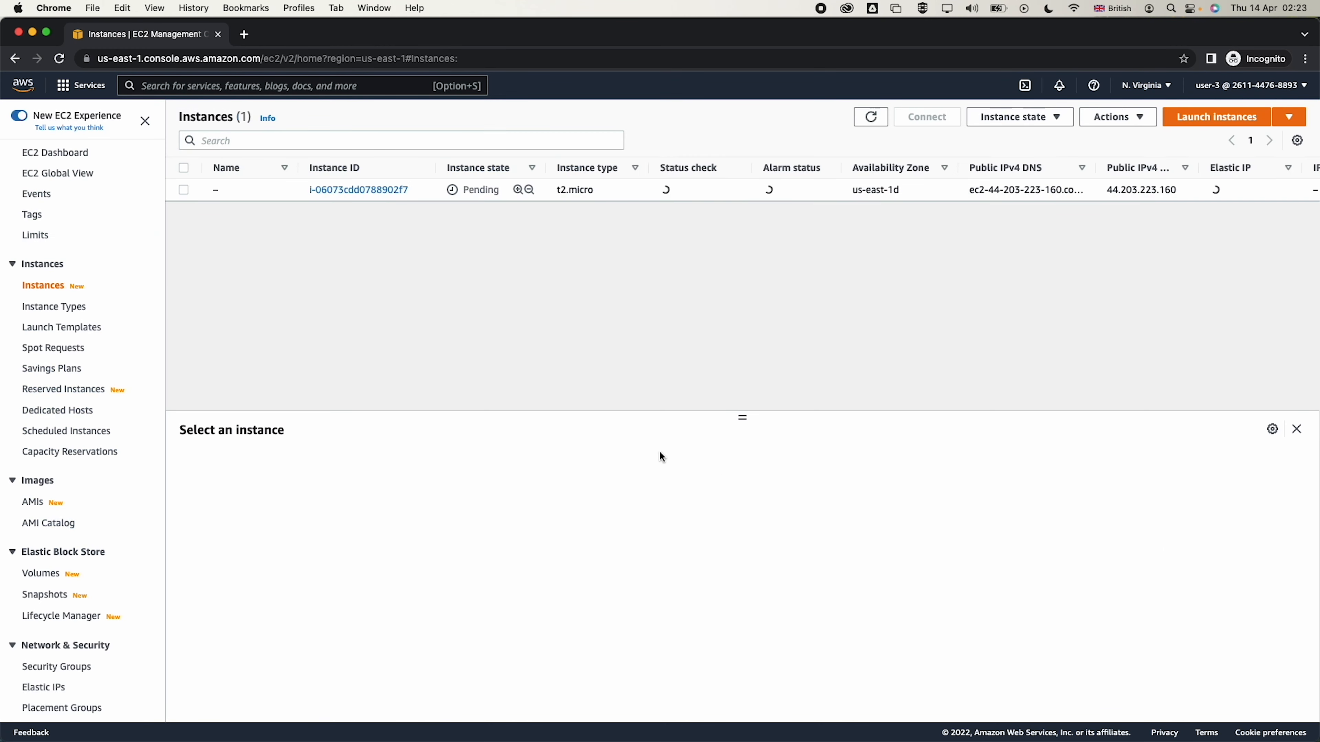
left_click(349, 191)
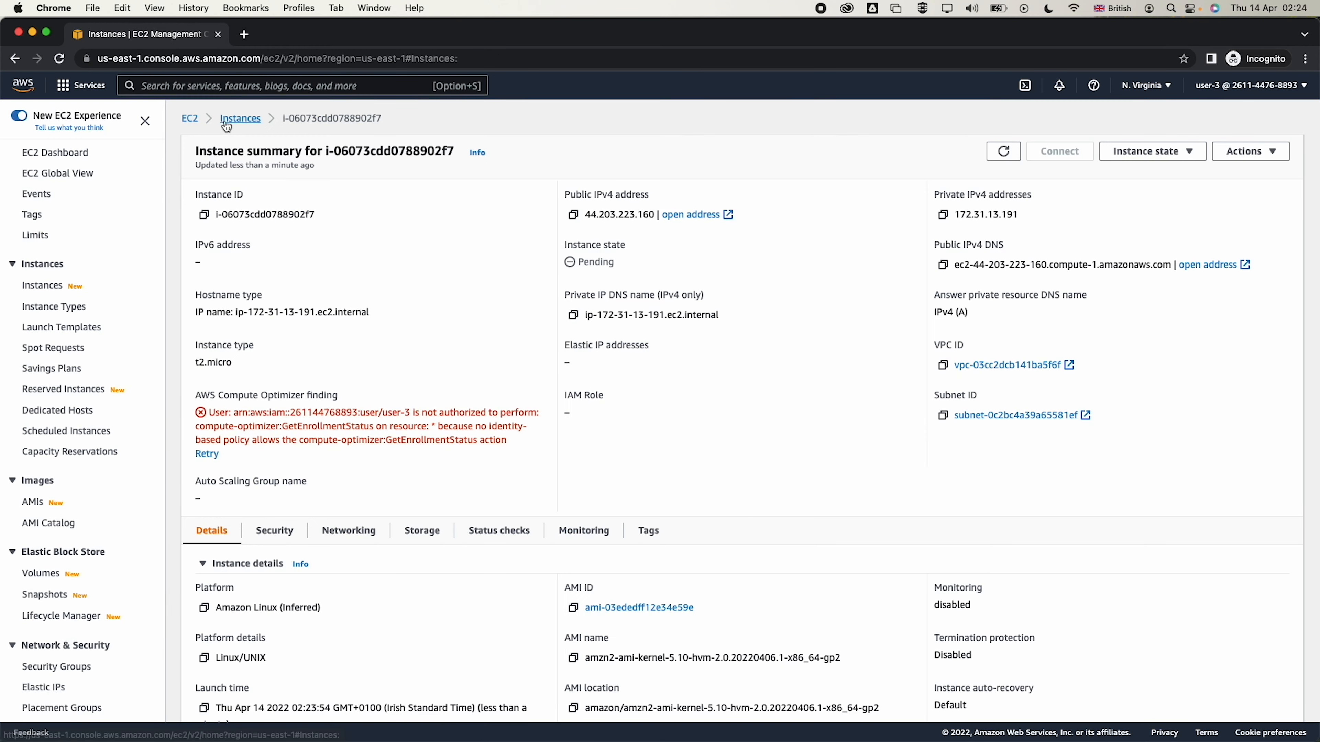
left_click(230, 122)
left_click(185, 190)
left_click(979, 117)
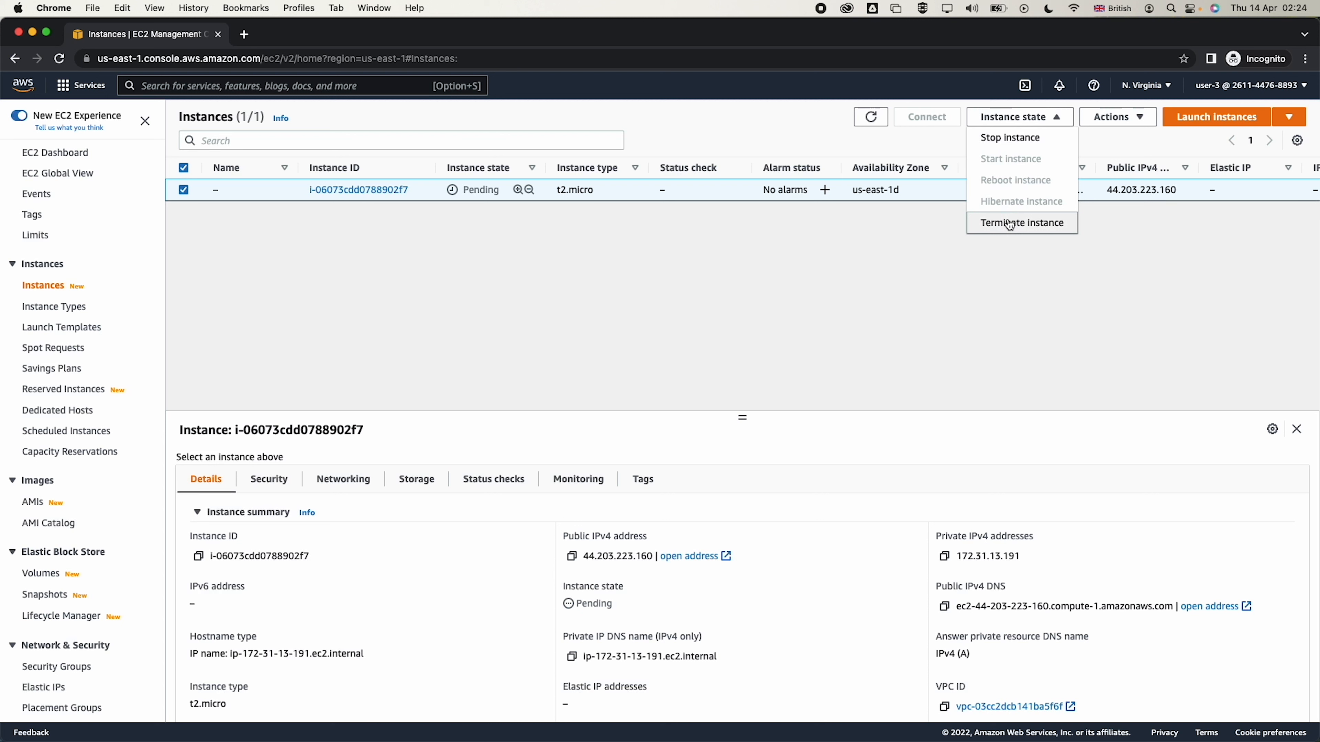
left_click(675, 335)
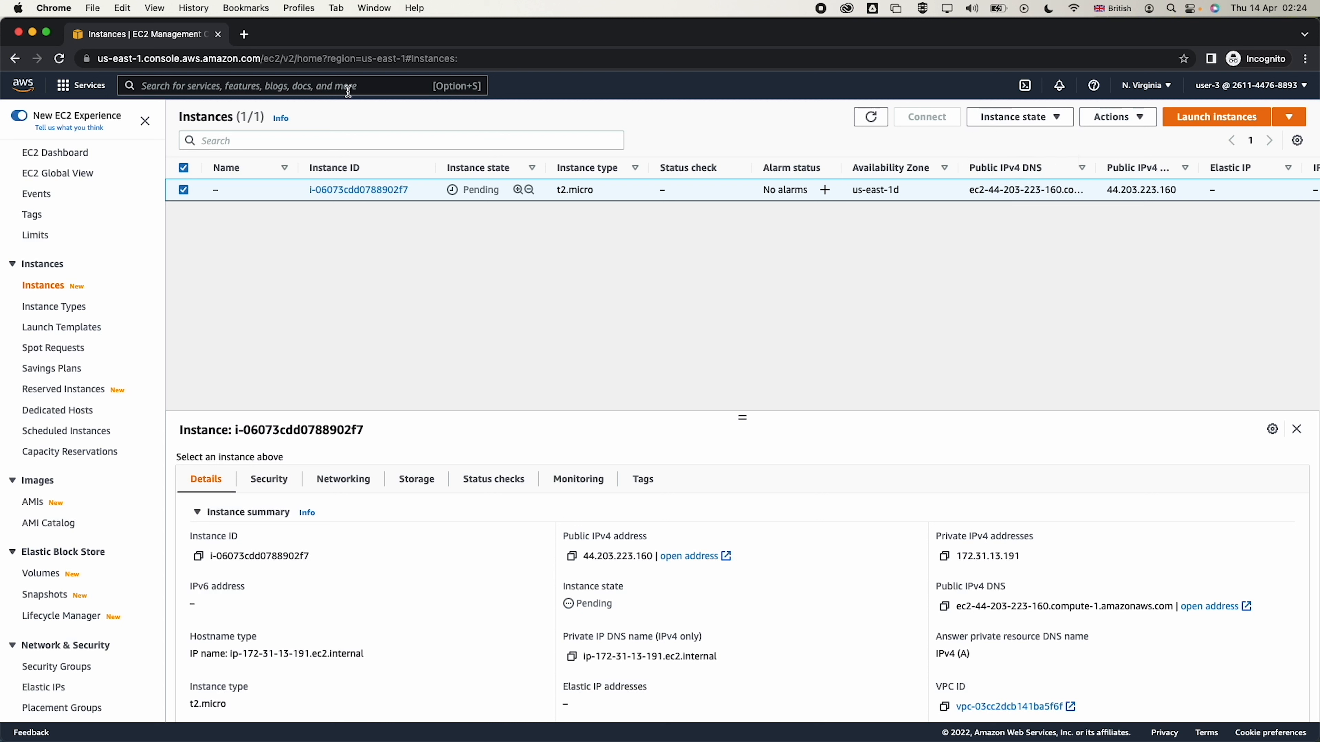
left_click(1305, 58)
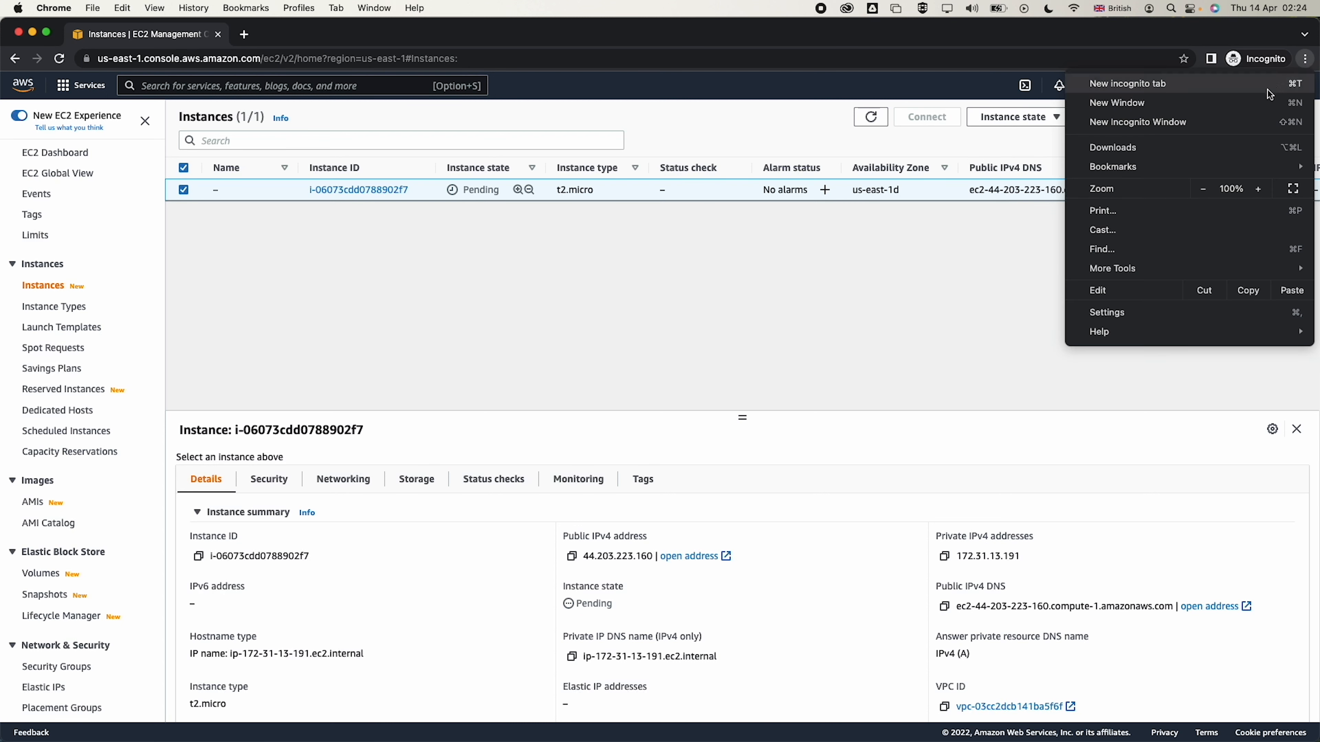
Load the IAM user sign-in page in a new private window
left_click(1244, 118)
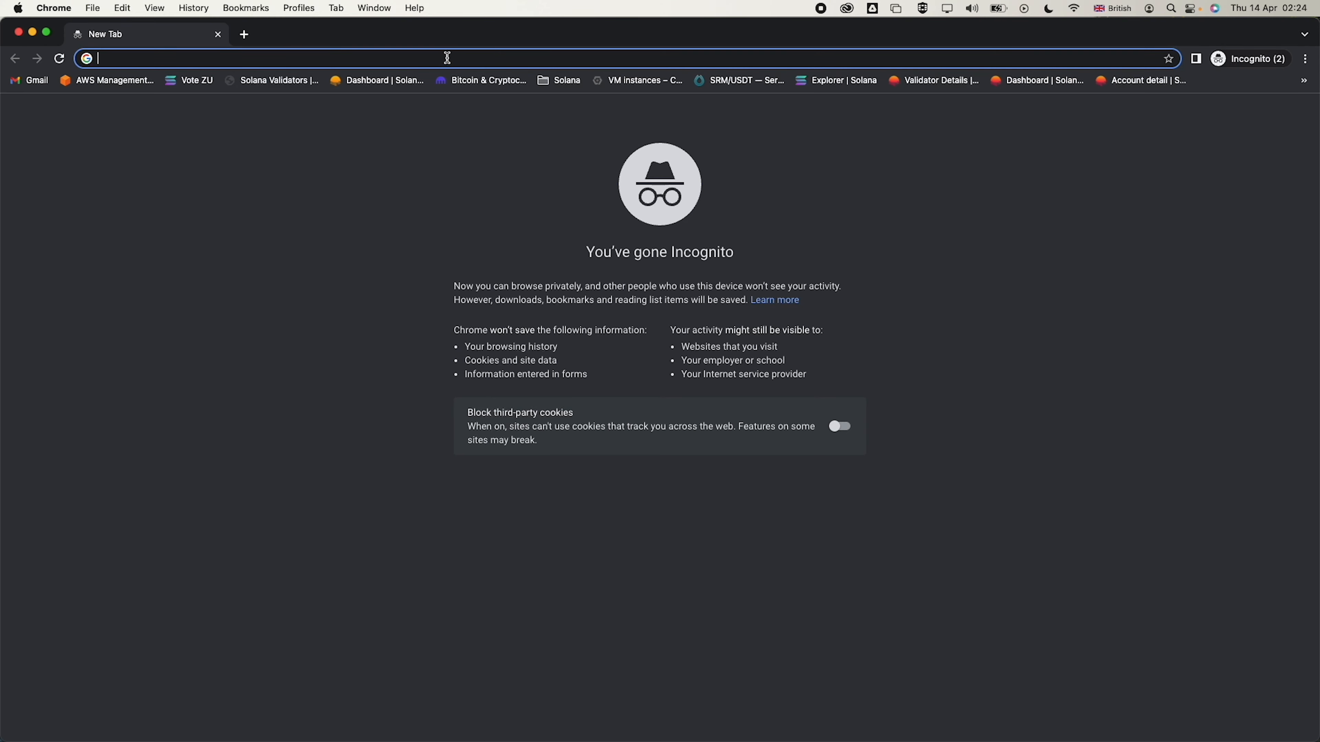
key("super+v")
key("Return")
key("super+grave")
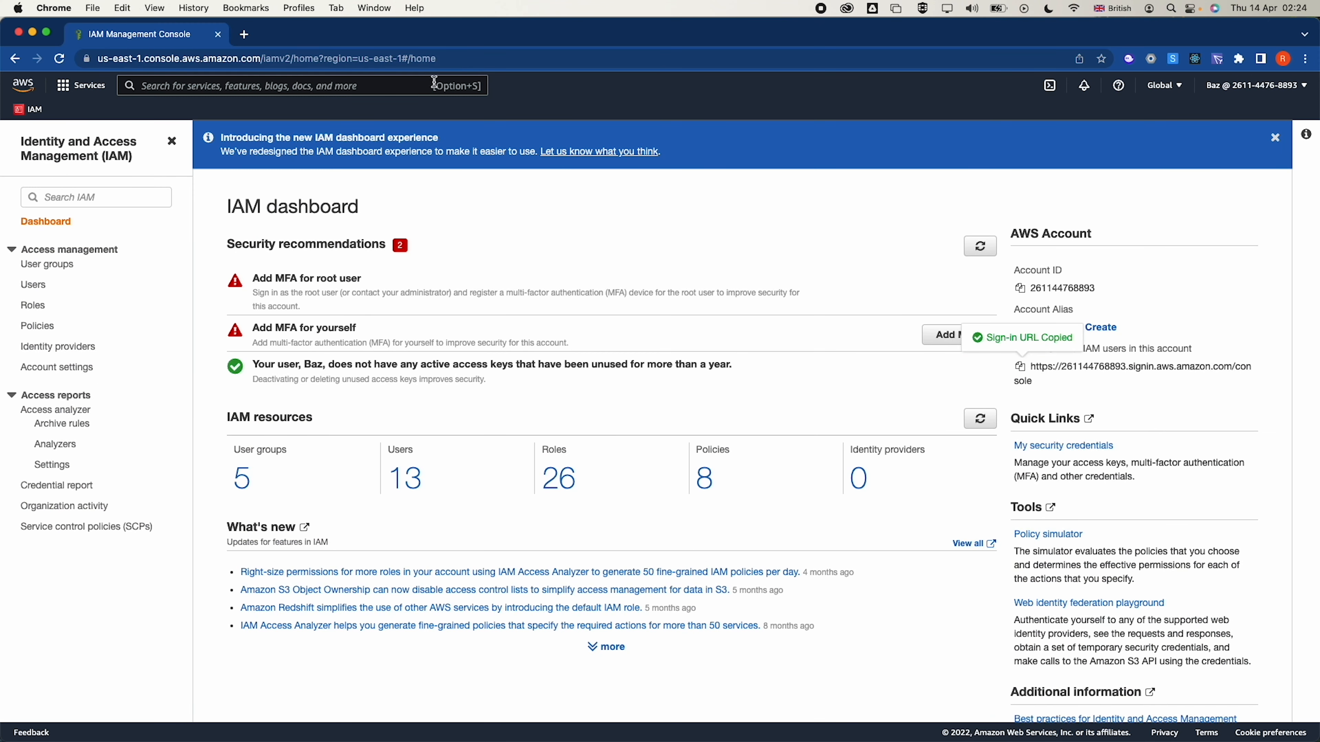
key("super+grave")
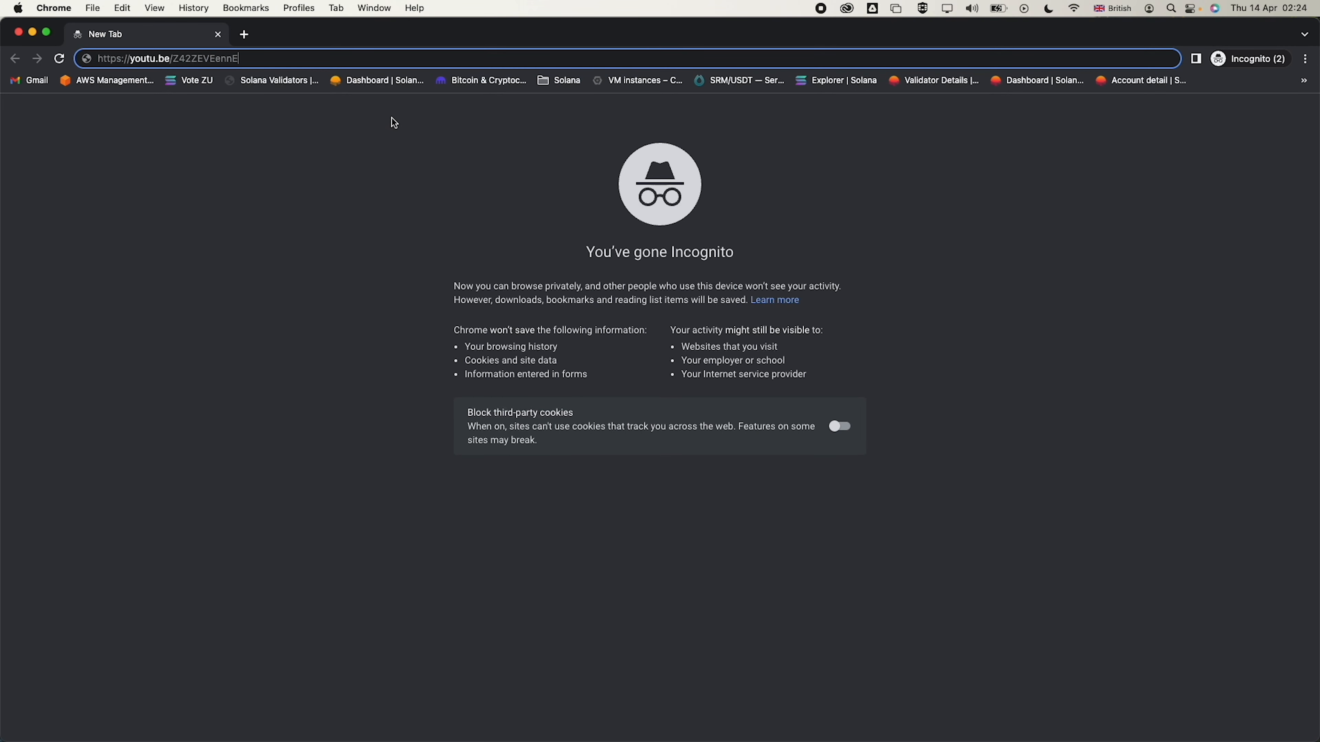
key("super+a")
type("https://237144766683.signin.aws.amazon.com/console")
key("Return")
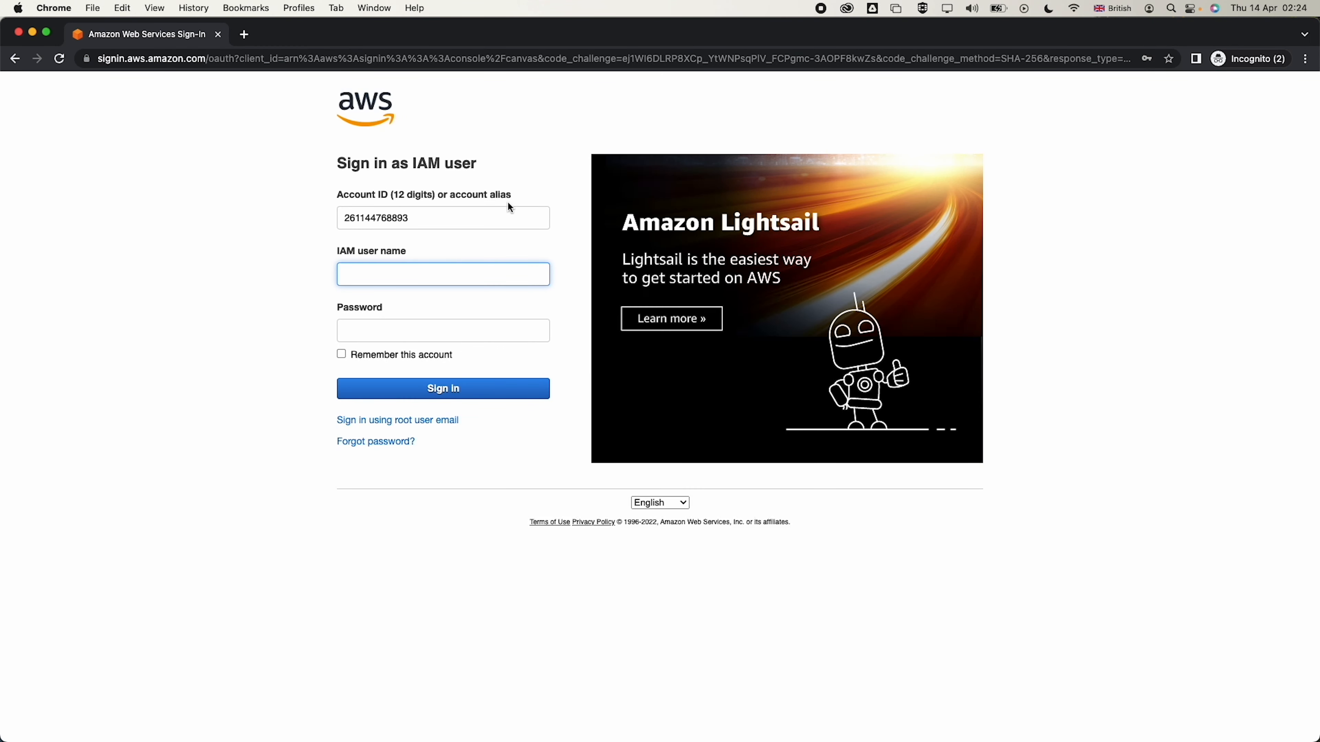
Sign in as user-2, resubmitting after the first password is rejected
type("user-2")
left_click(381, 336)
type("•")
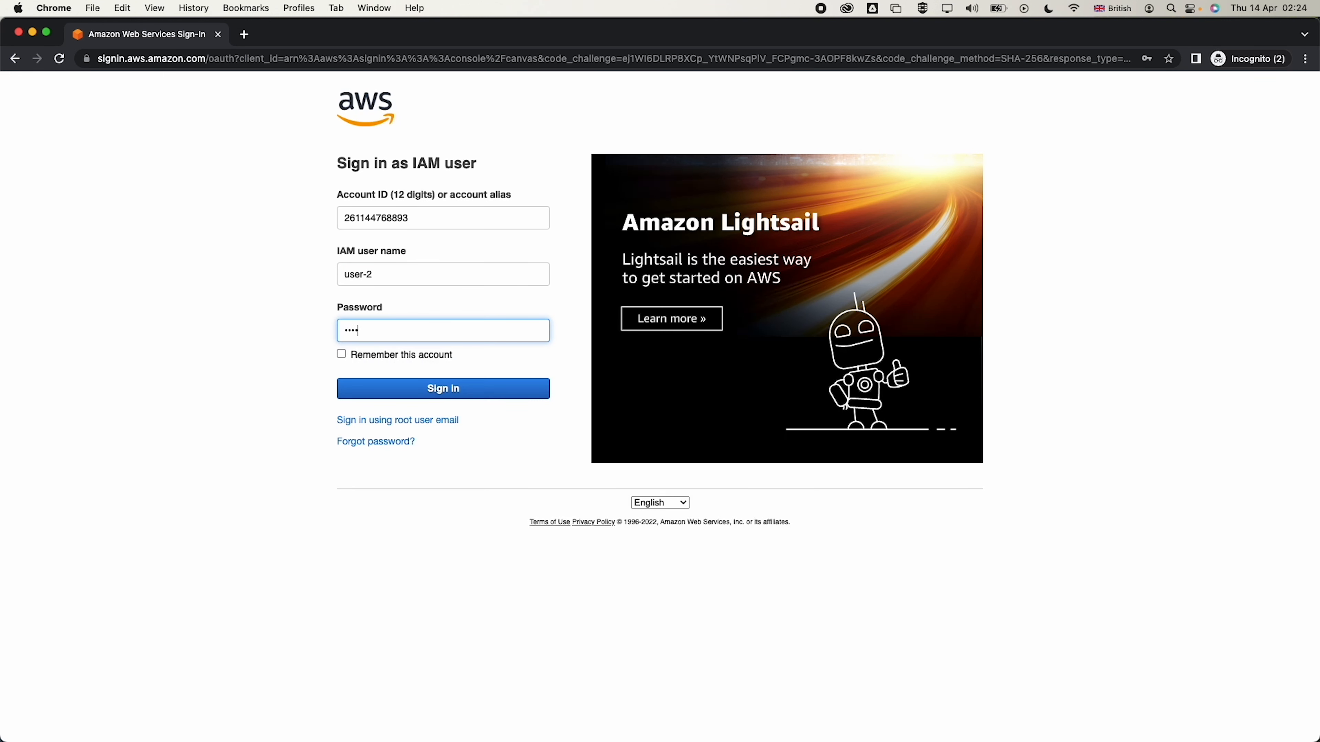
type("••••••••••••")
left_click(397, 389)
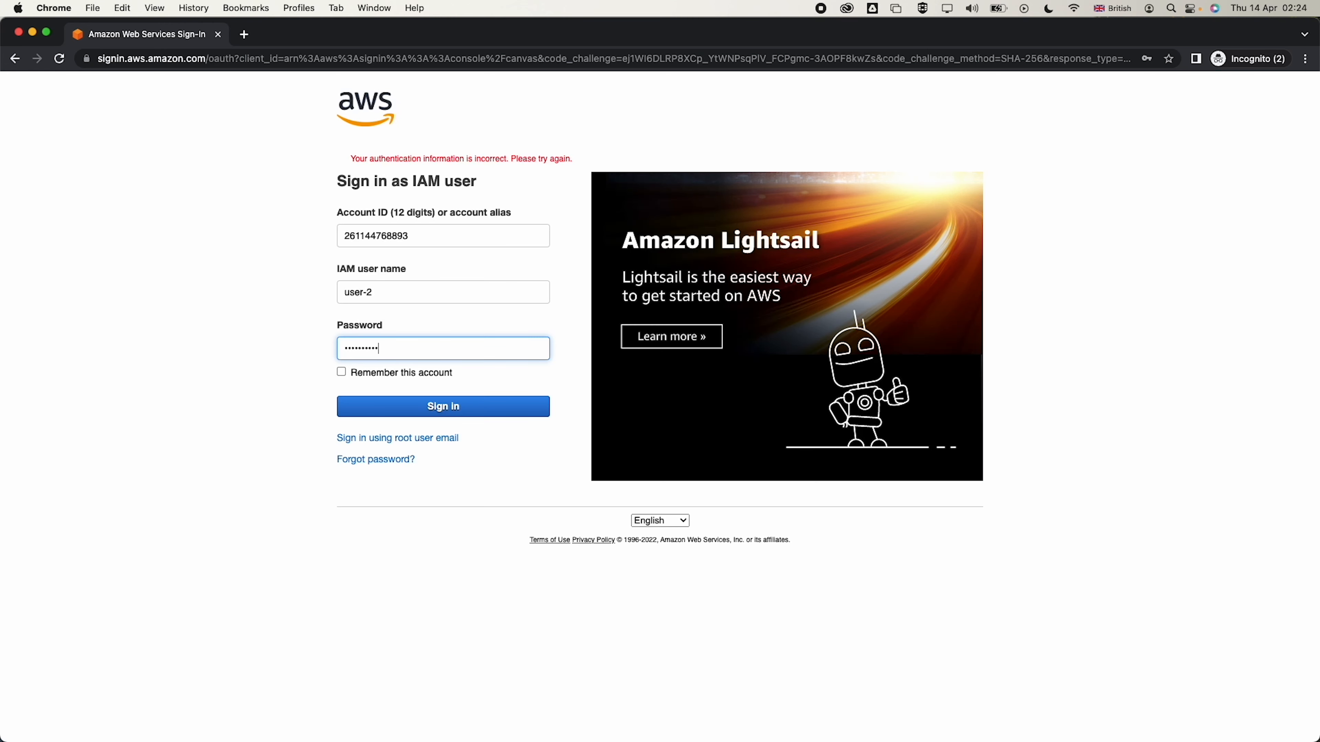
left_click(379, 410)
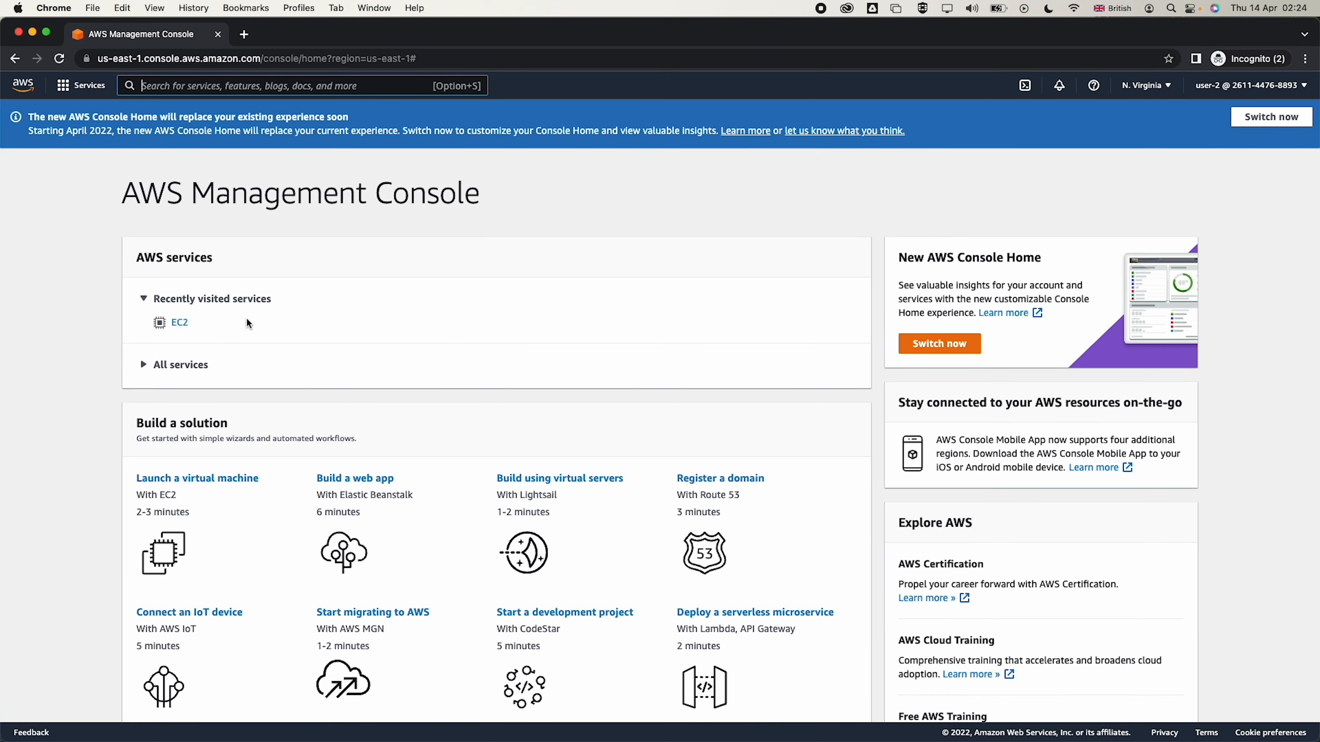
left_click(179, 322)
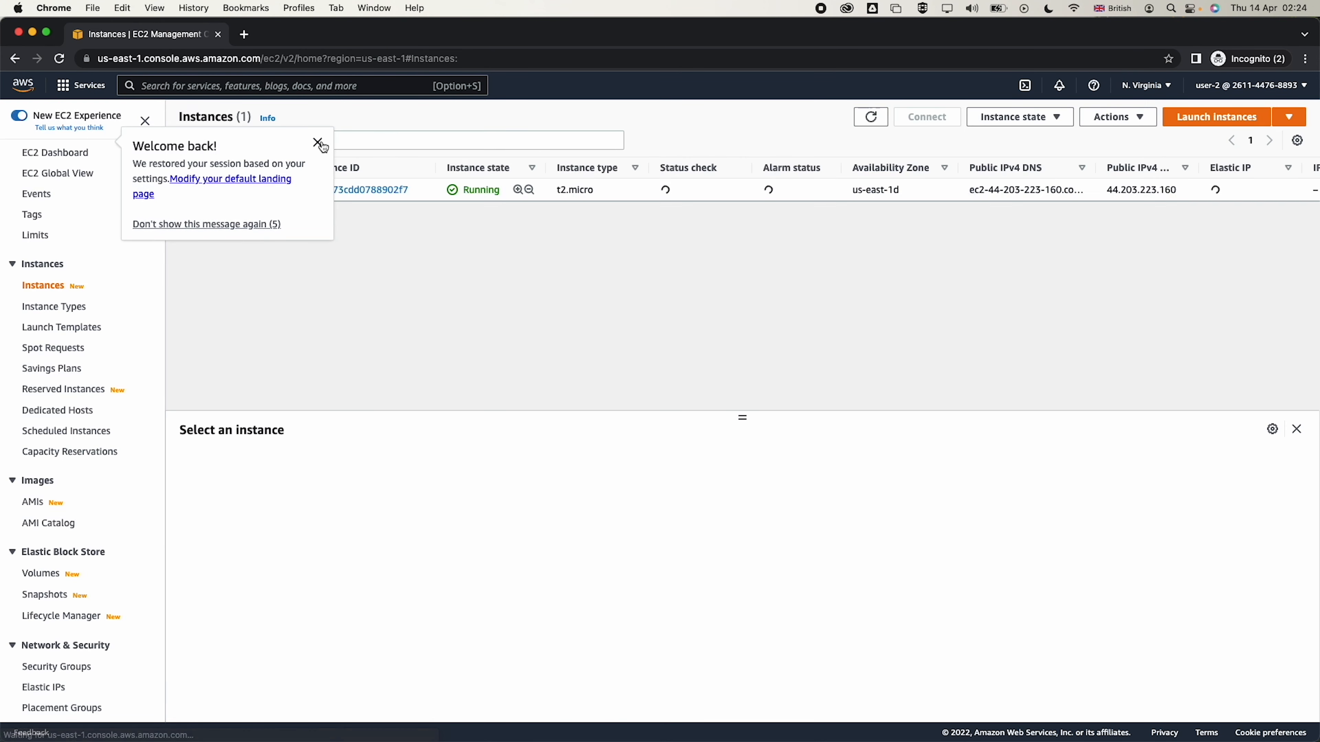
As user-2, inspect the instance's monitoring, status checks and details
left_click(317, 143)
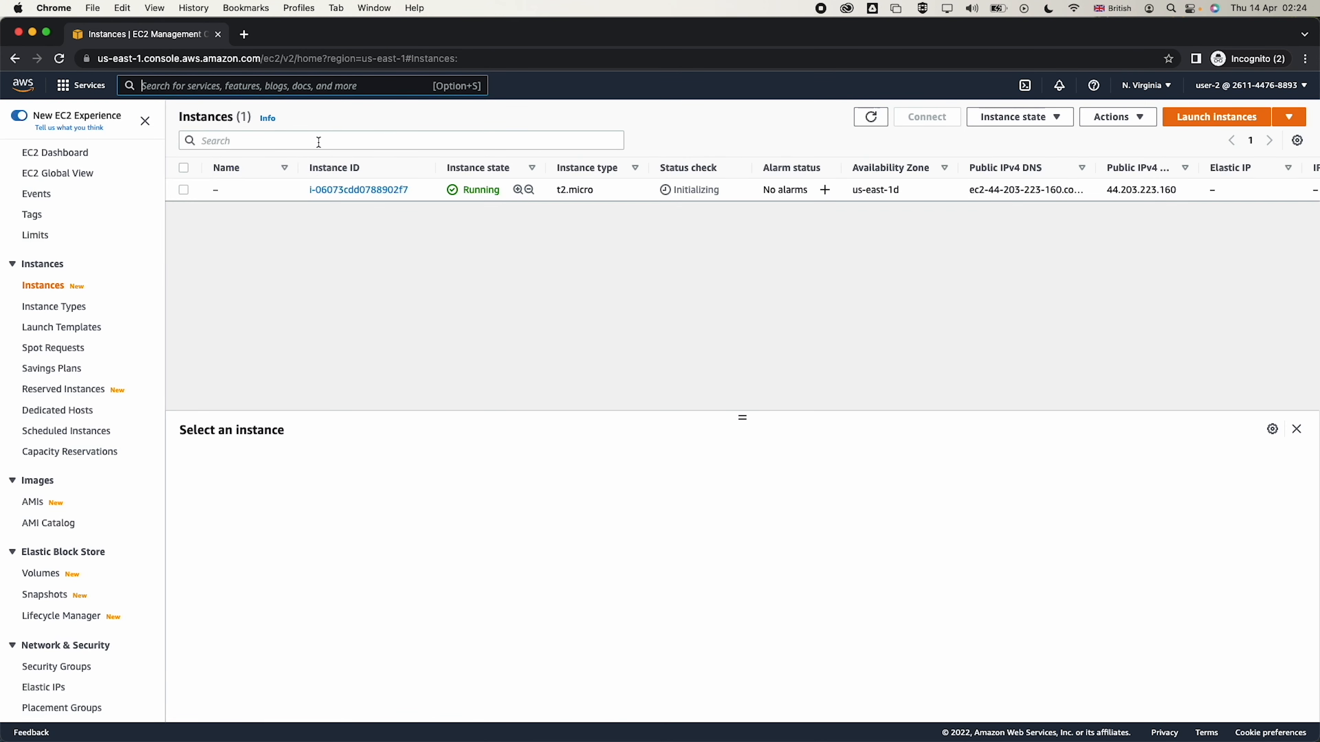
left_click(324, 192)
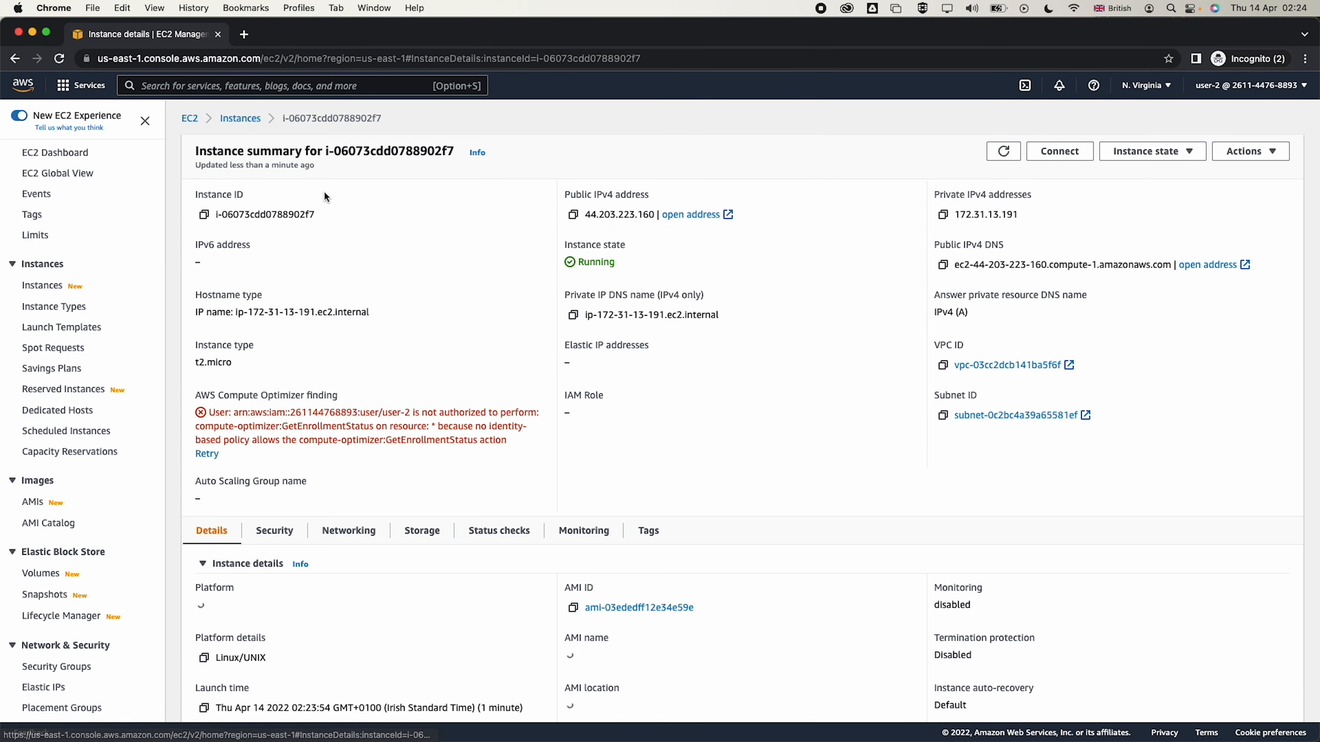
scroll(364, 447, "down", 2)
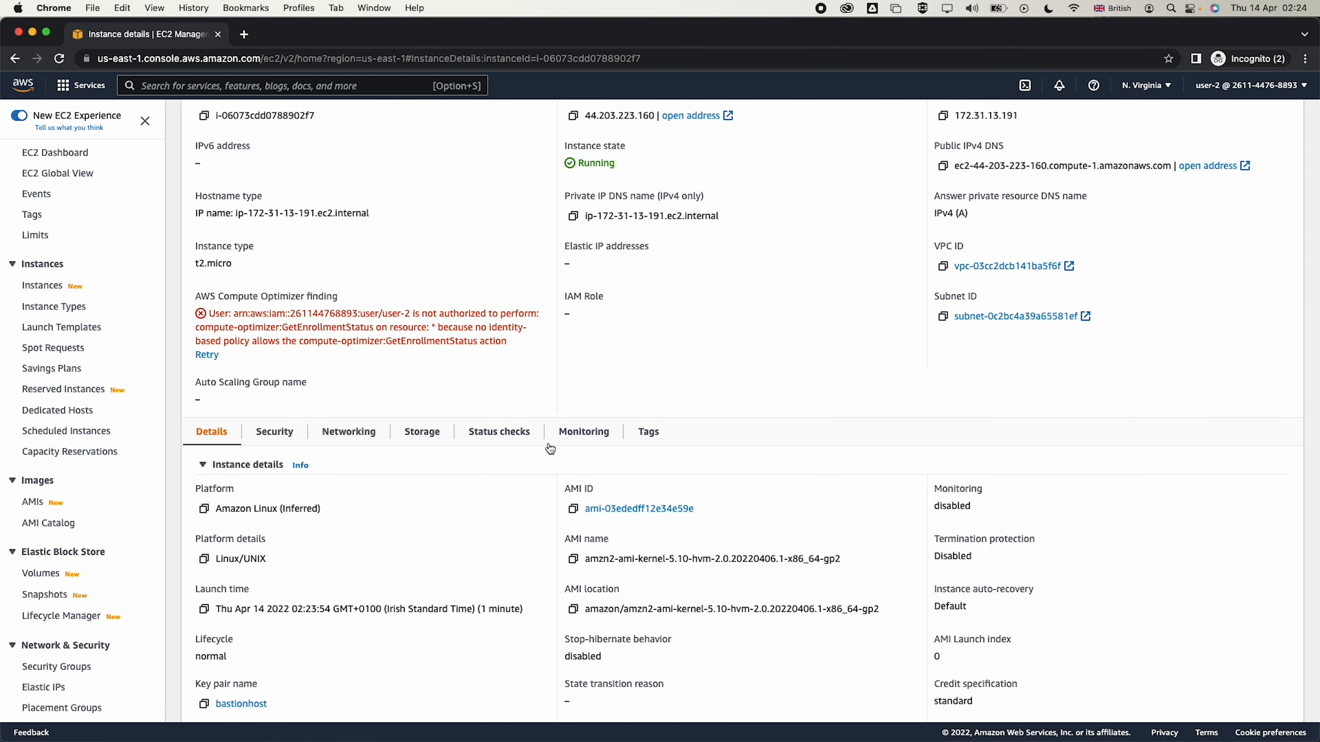
left_click(576, 434)
scroll(441, 598, "down", 7)
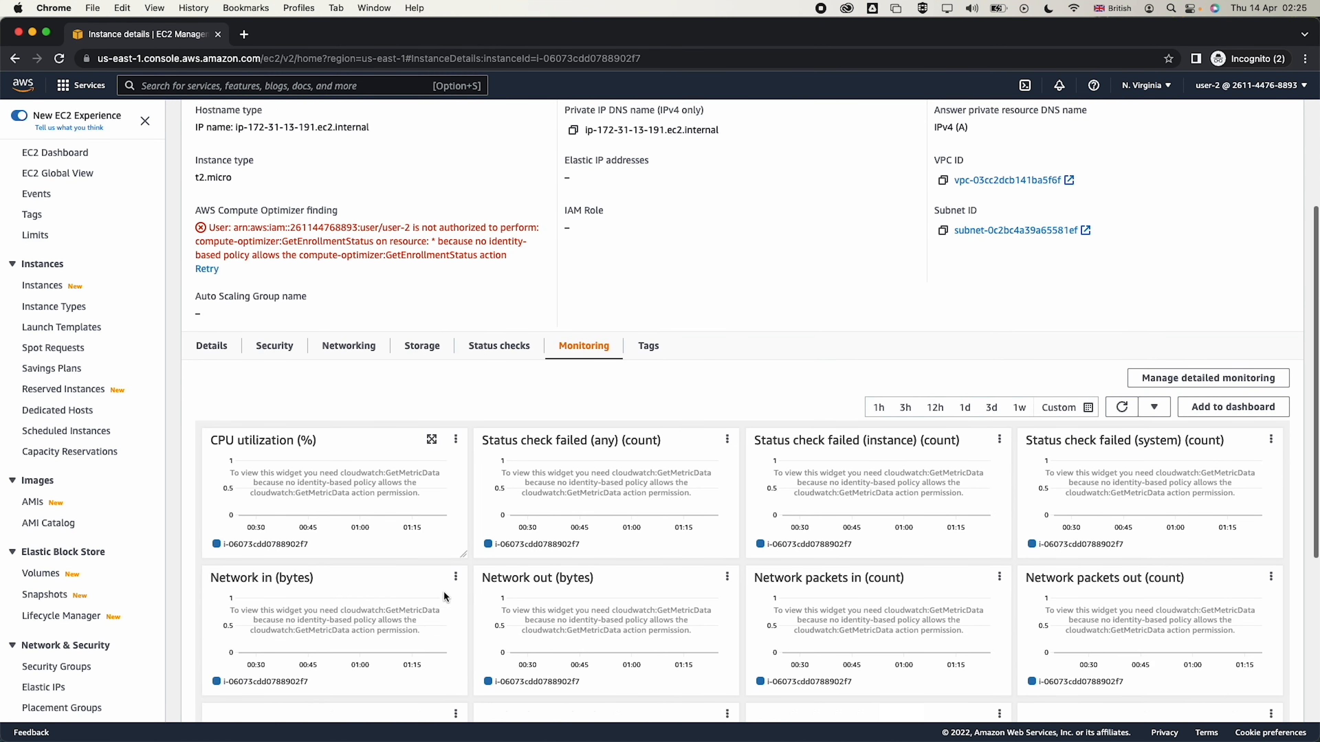
scroll(443, 593, "up", 9)
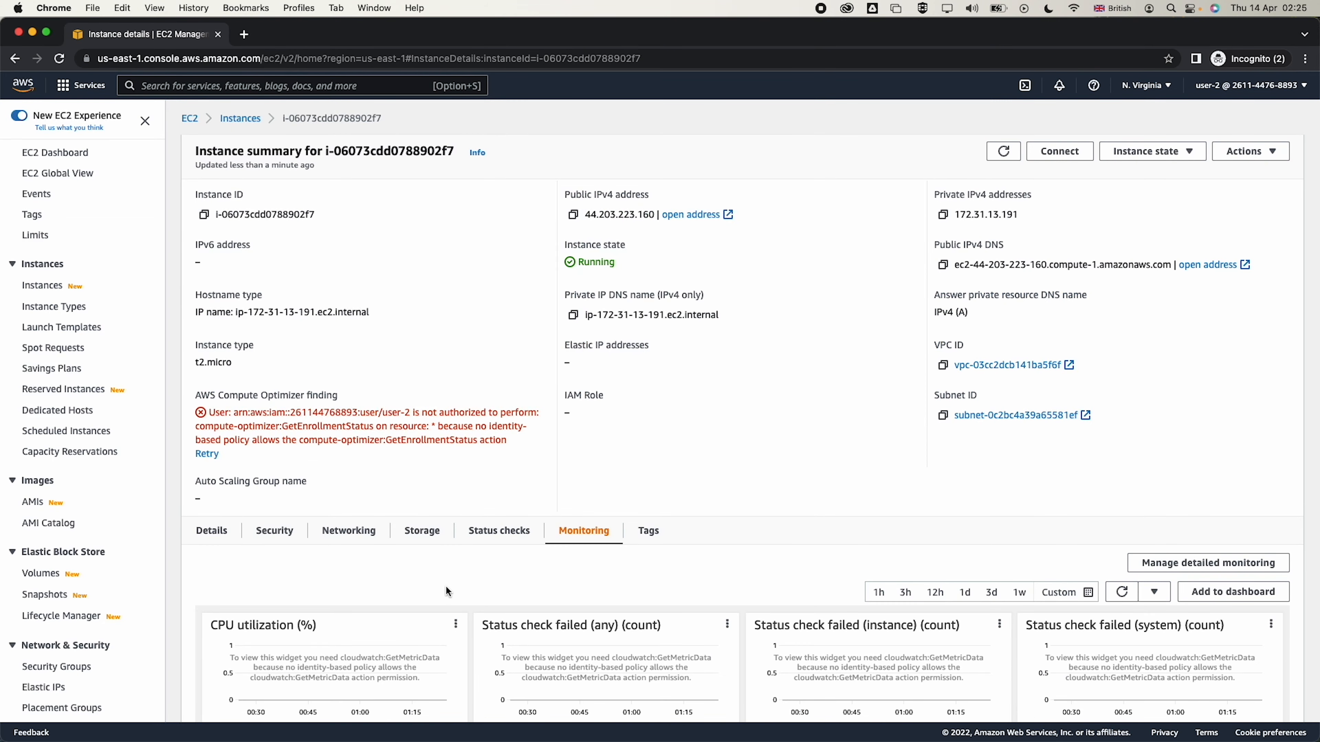
left_click(498, 530)
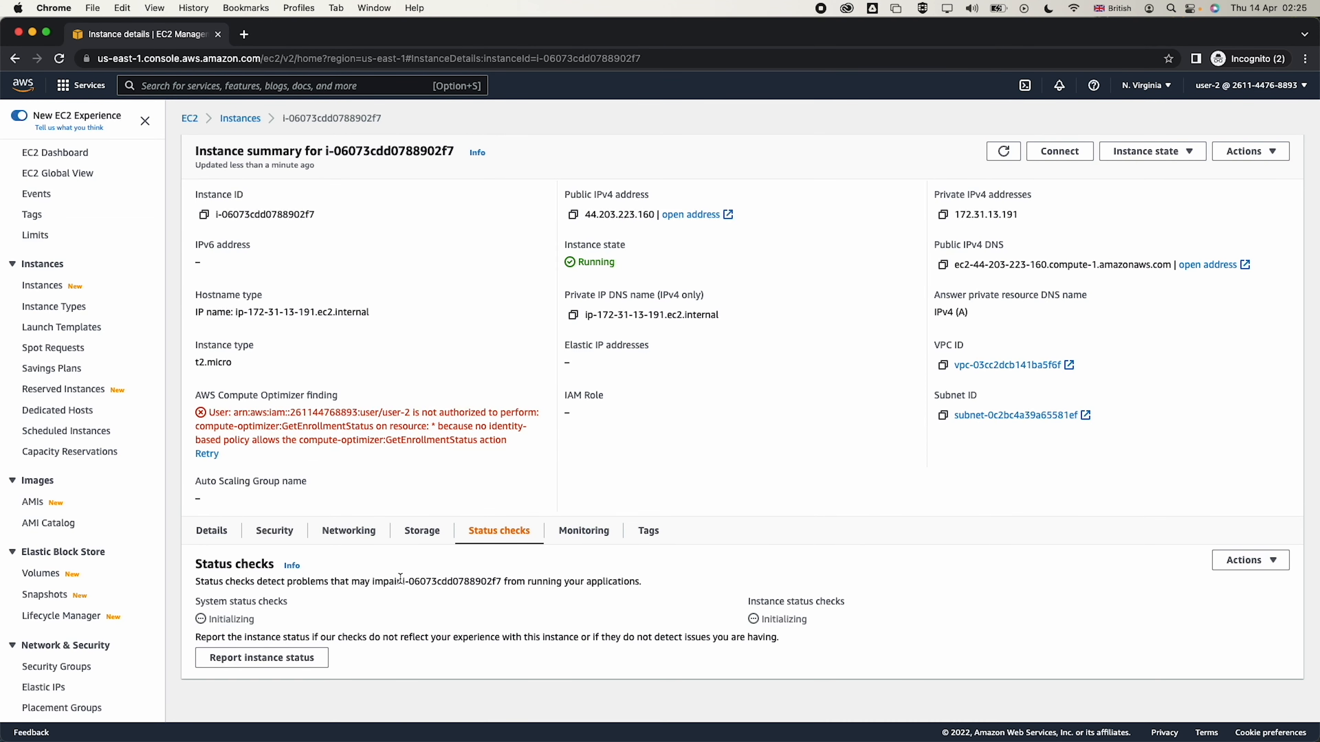
left_click(224, 534)
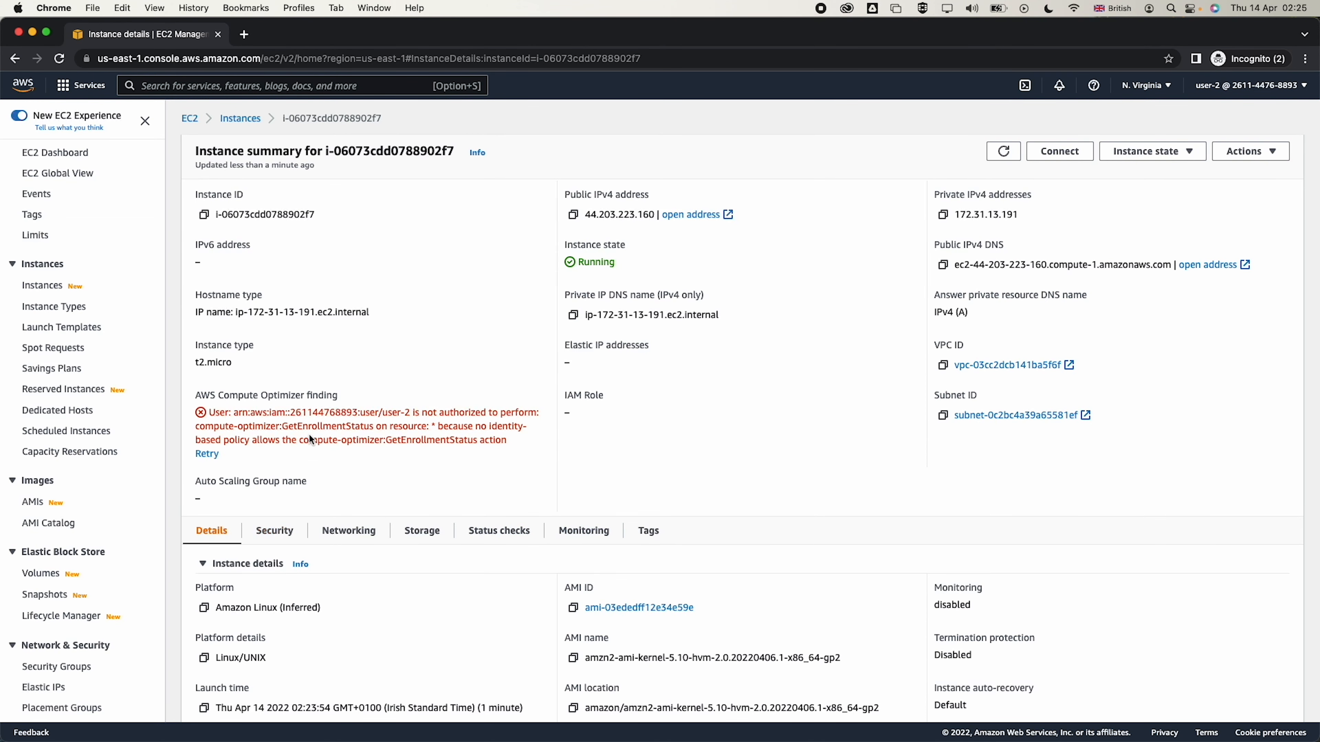
Try to stop instance i-06073cdd0788902f7, which fails with a not-authorized error
left_click(1246, 152)
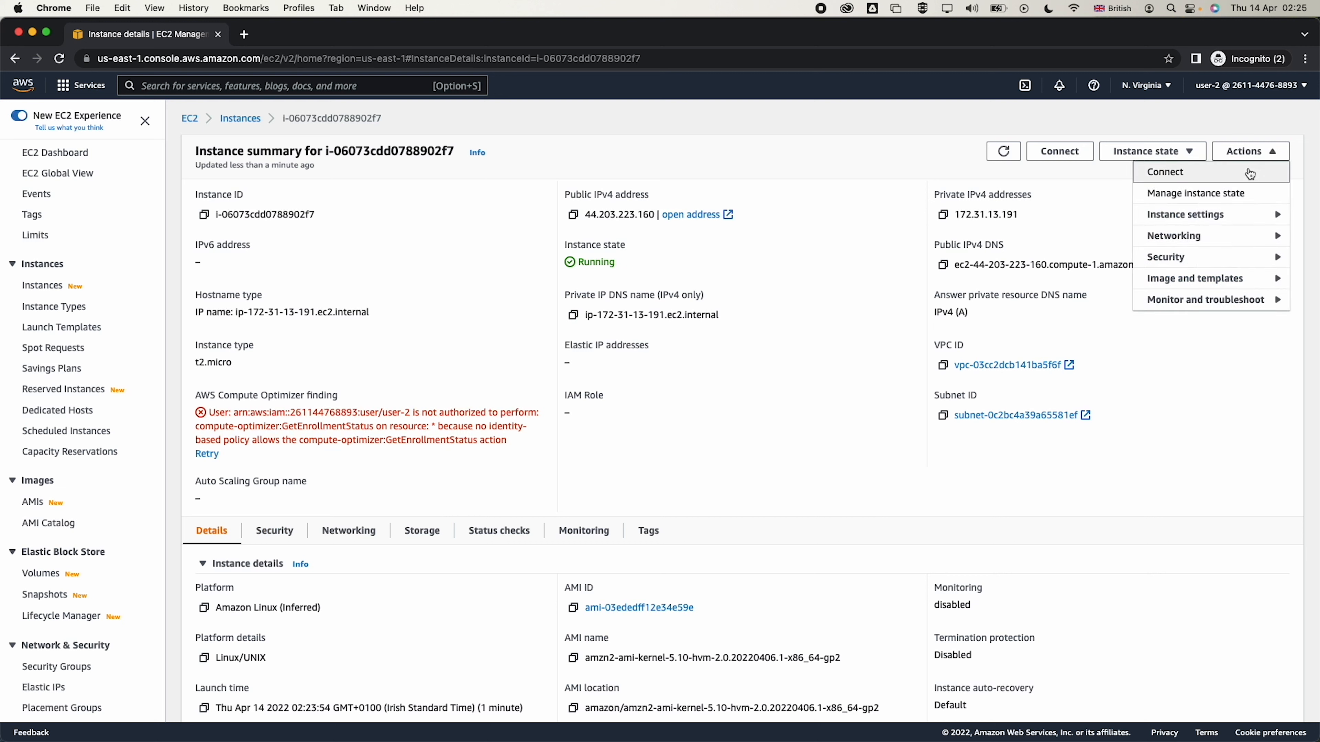
left_click(1157, 152)
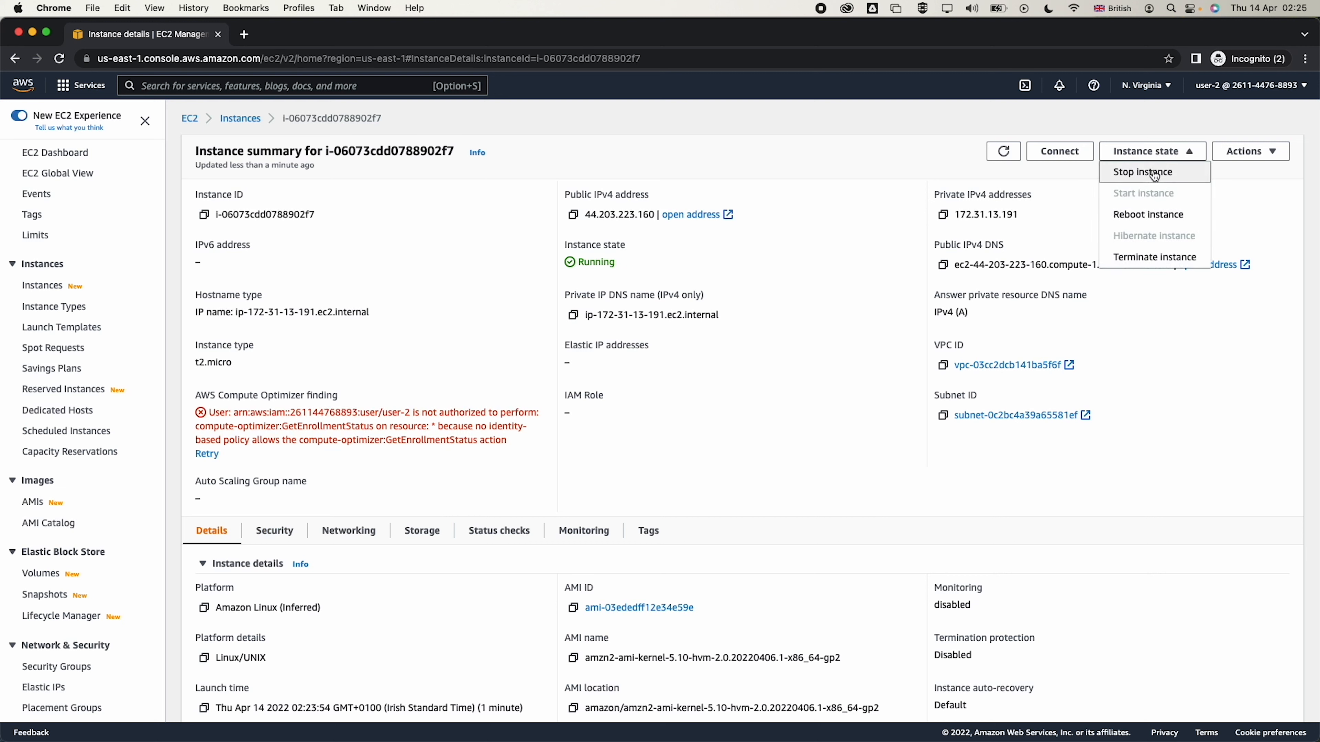
left_click(1143, 173)
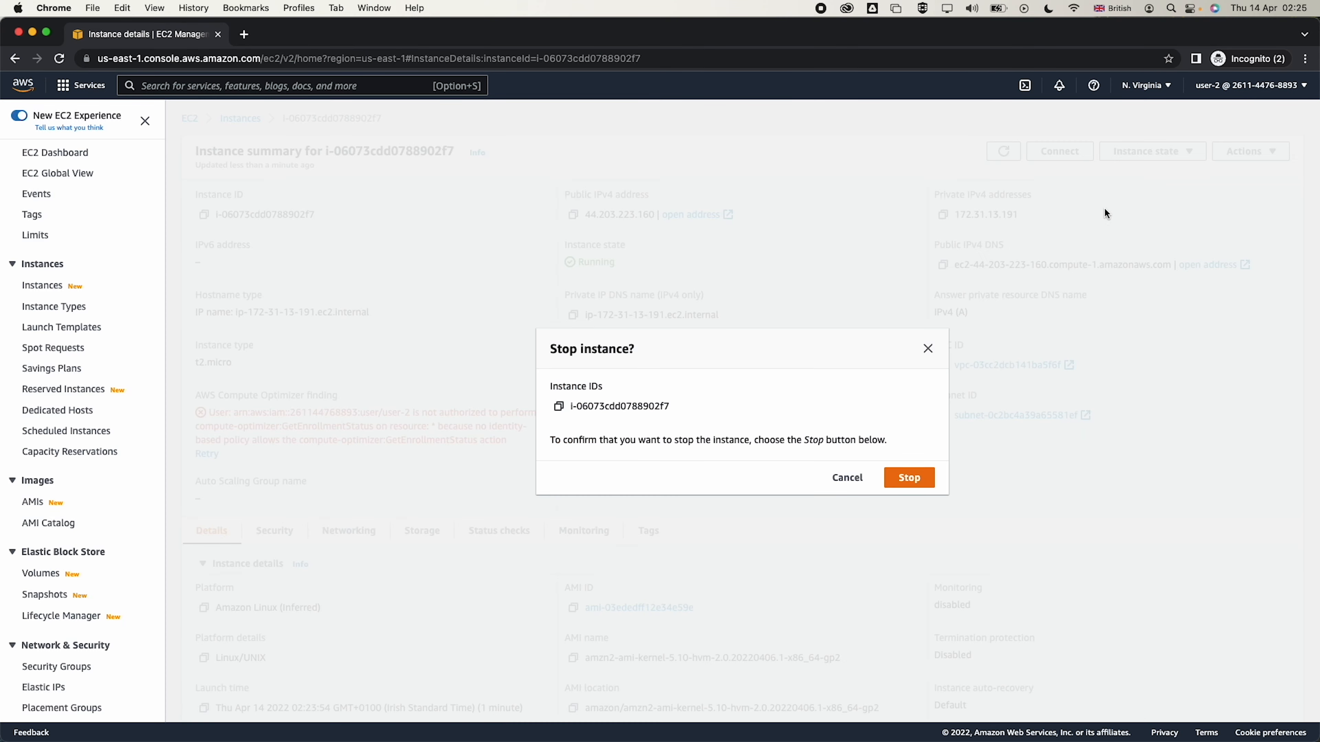
left_click(908, 478)
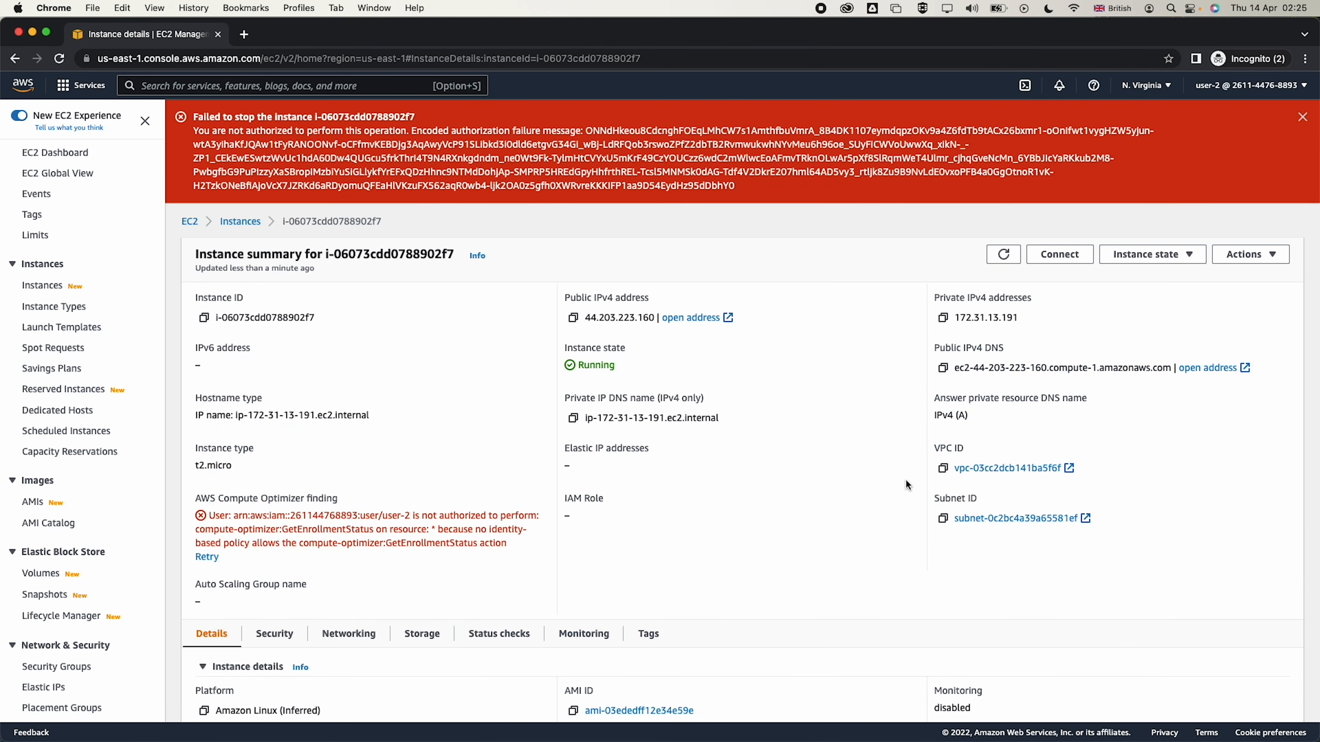
triple_click(402, 171)
Return to the private sign-in window and sign in as user-3
key("super+grave")
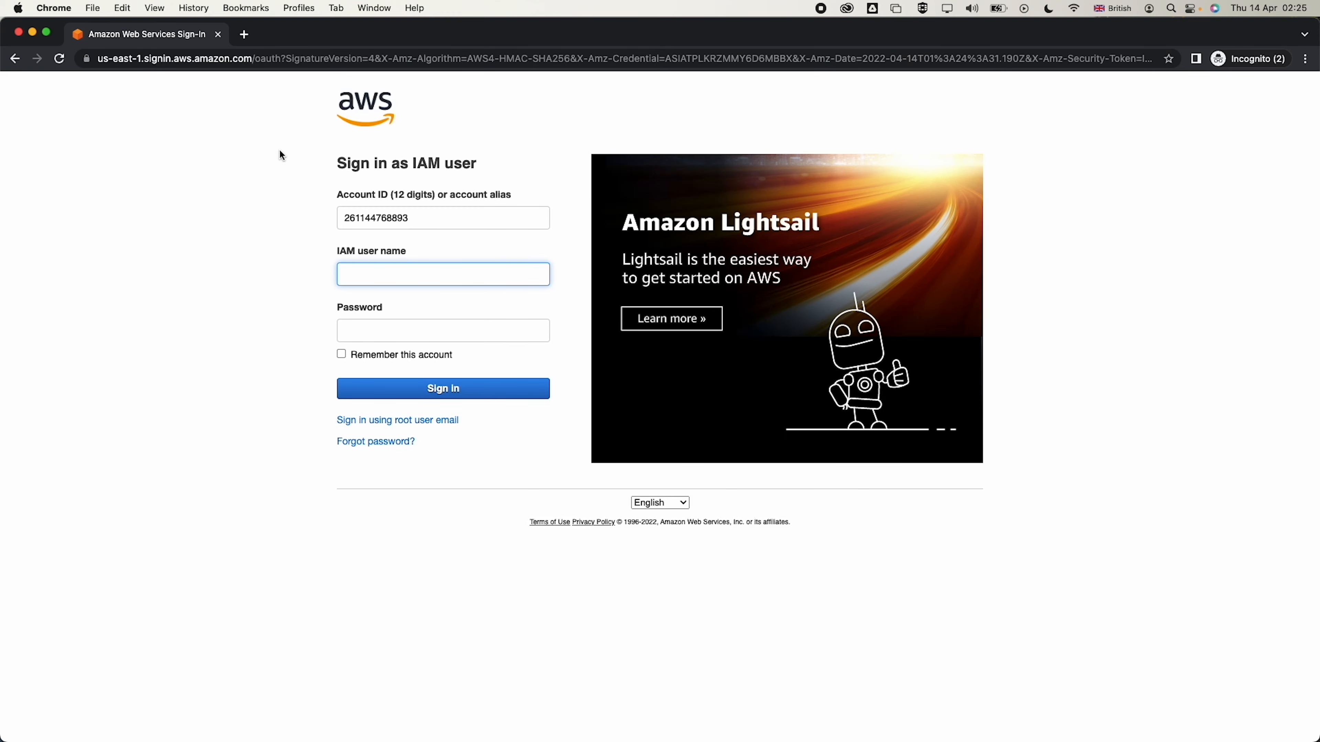
key("super+grave")
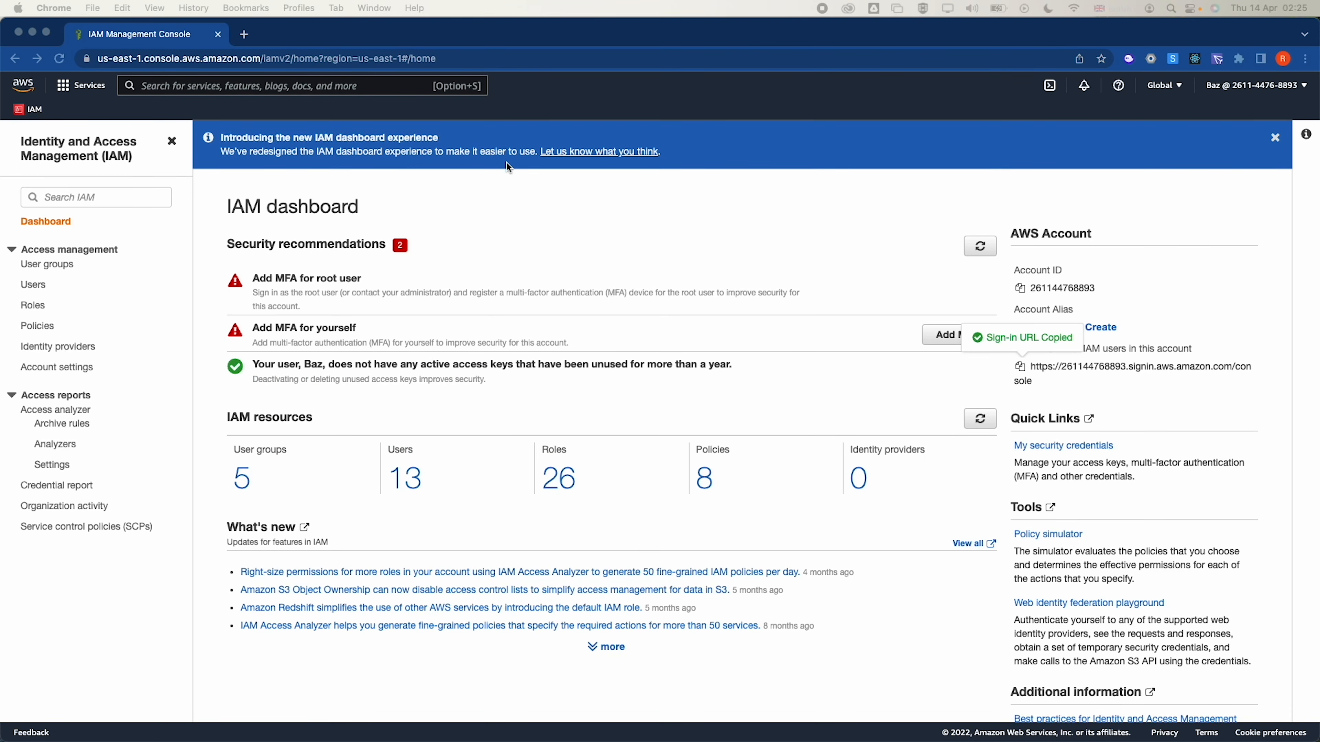
key("super+grave")
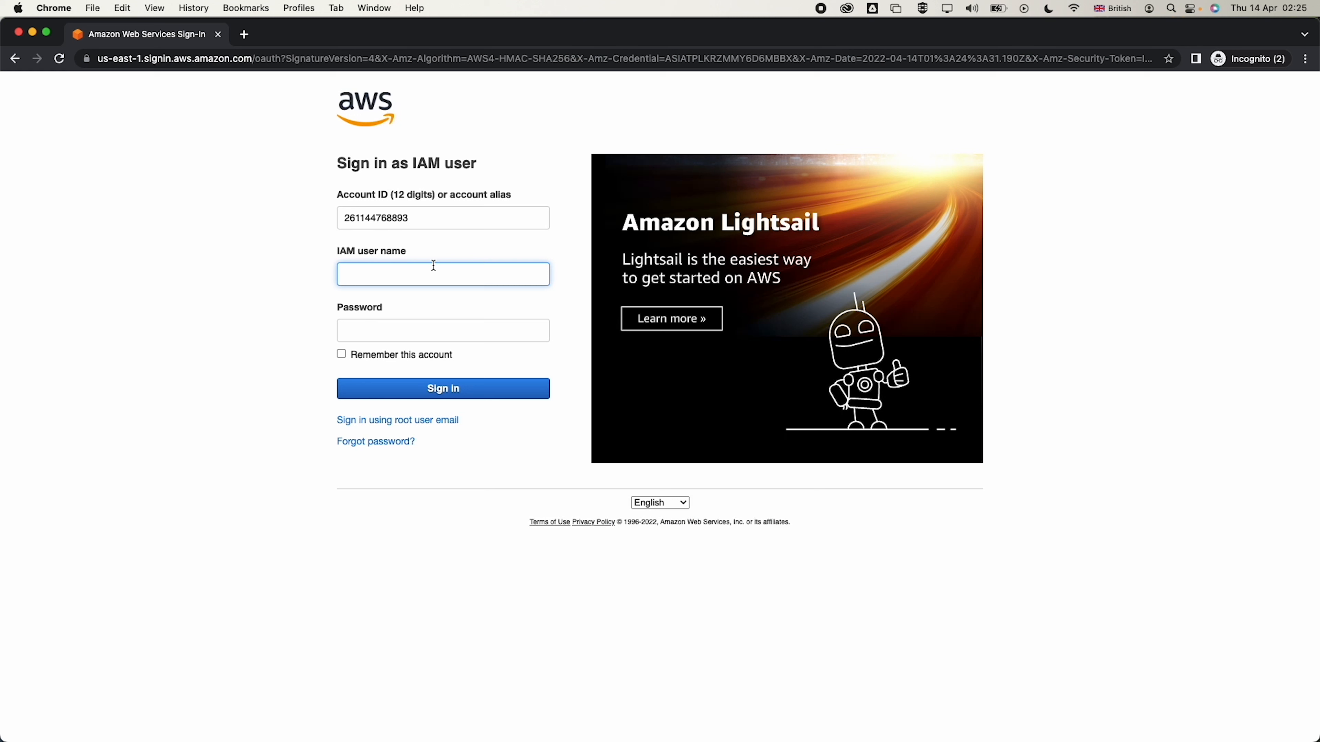
type("user-3")
key("Tab")
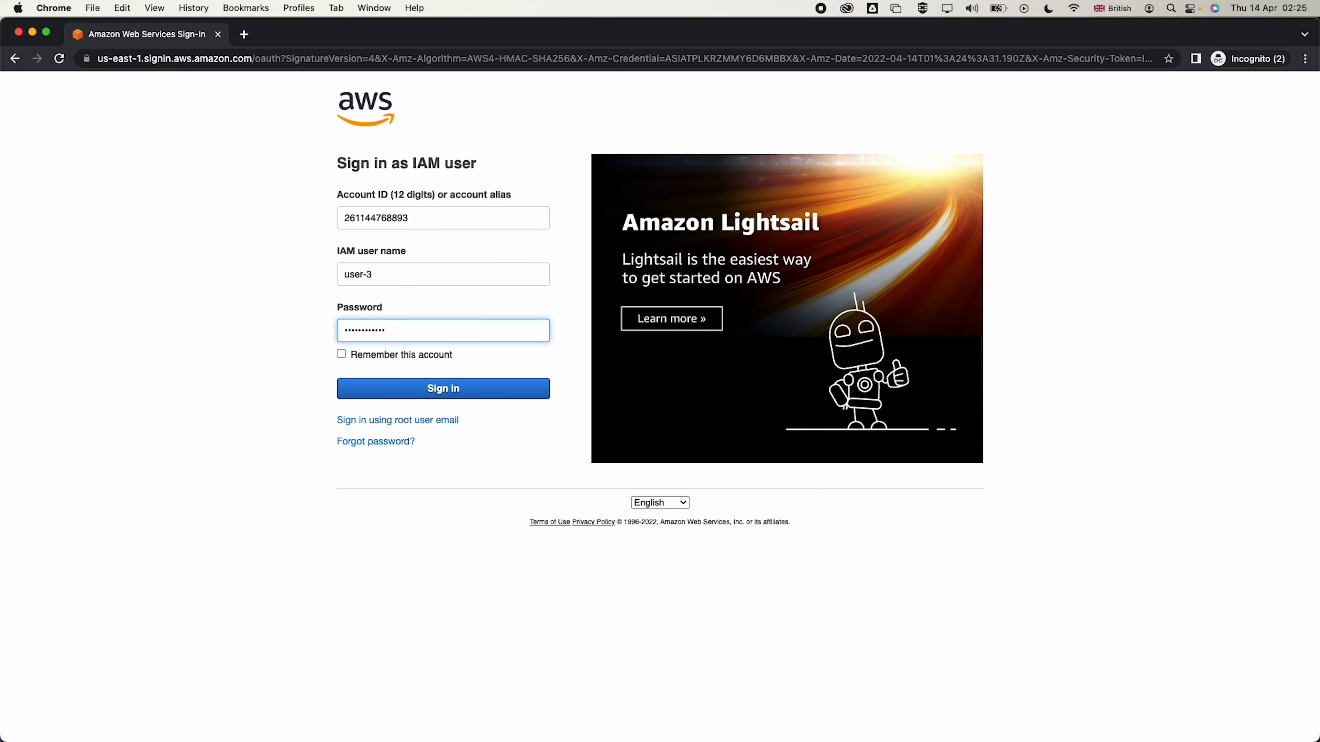
left_click(390, 394)
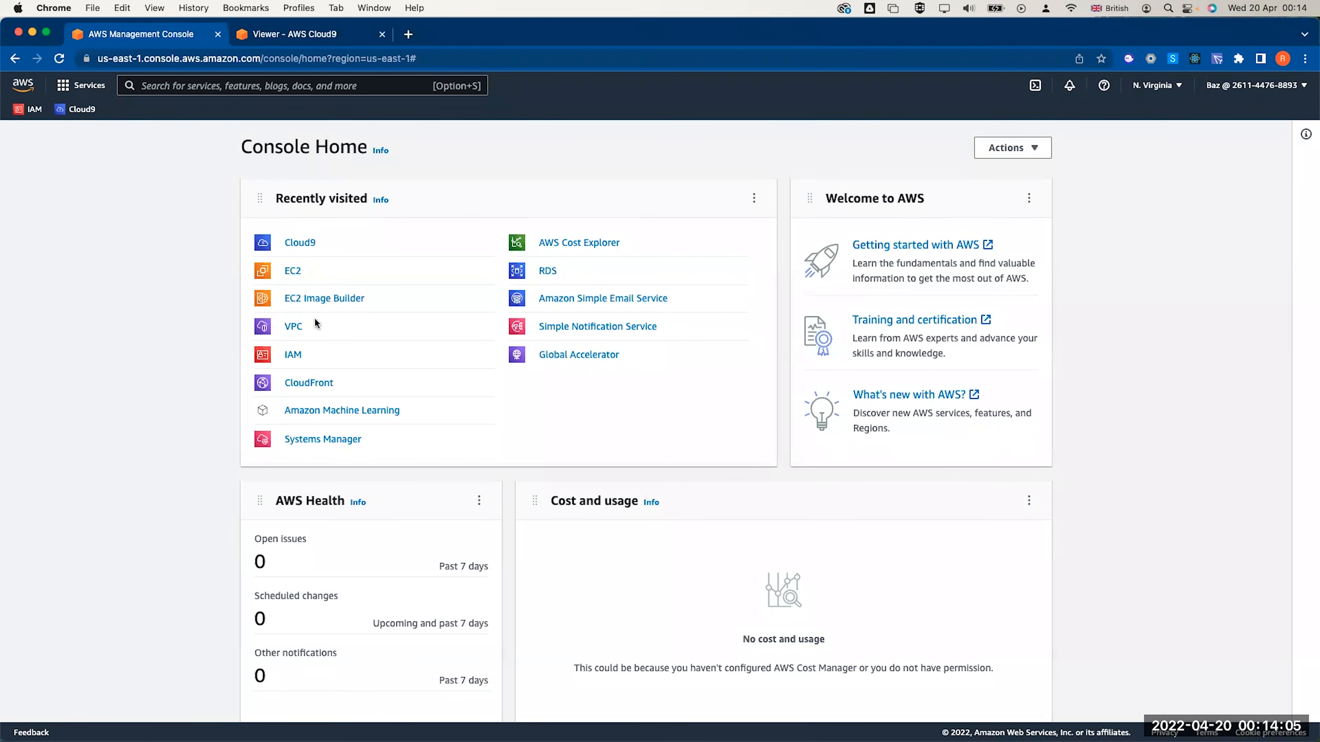
Open VPC, look over the new create-VPC page, then switch off the New VPC Experience
left_click(294, 327)
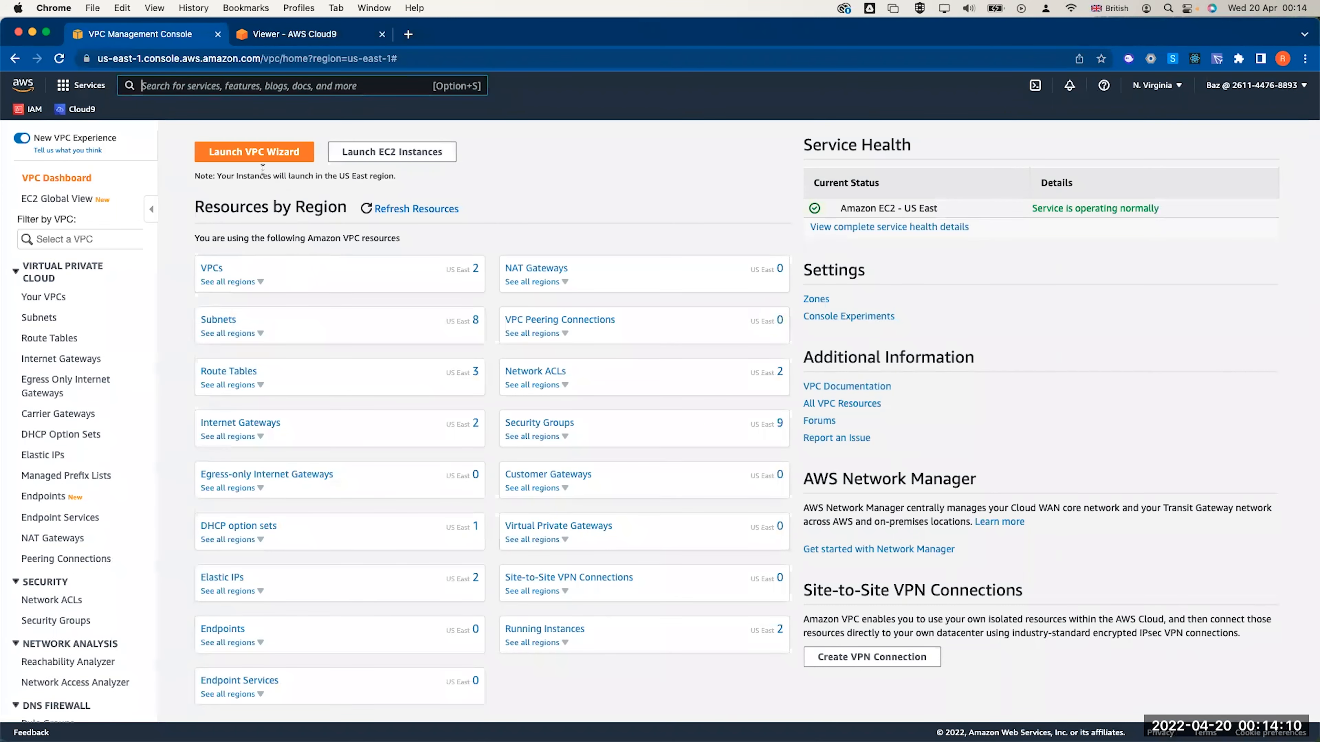
left_click(258, 156)
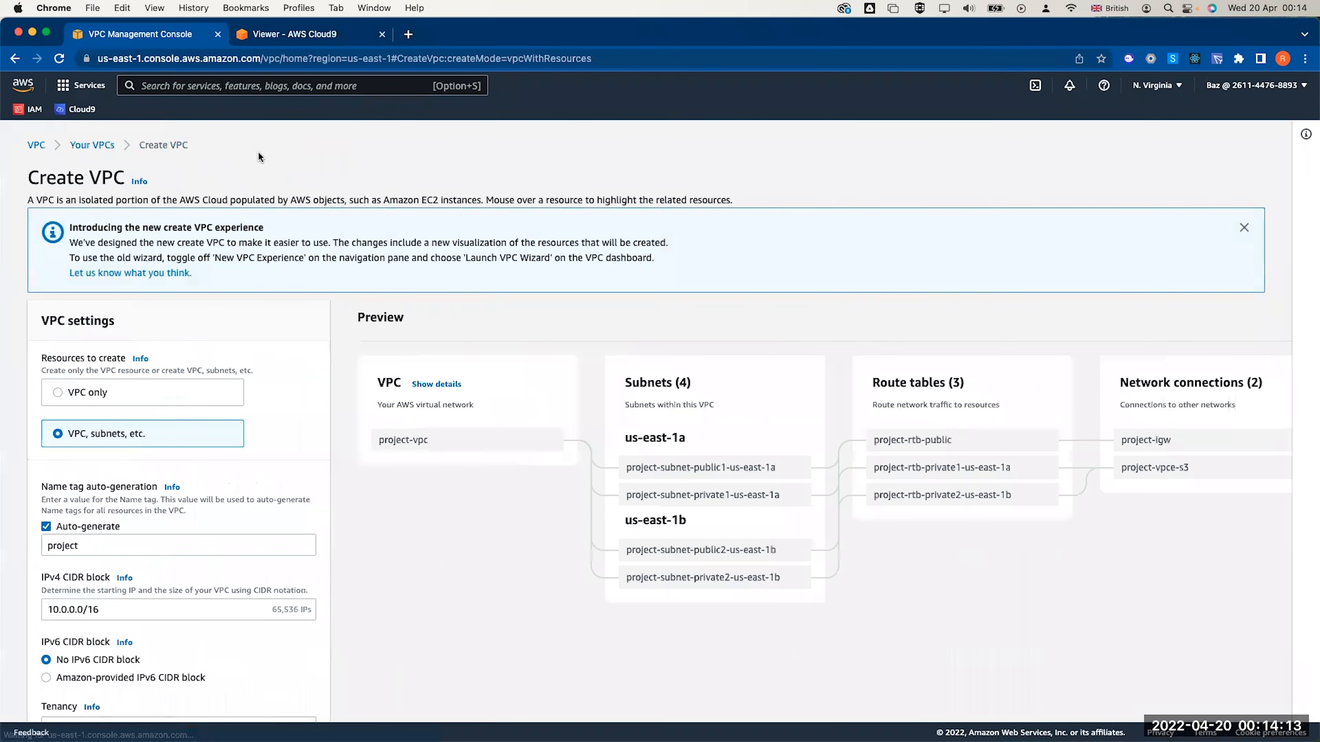
scroll(227, 404, "down", 10)
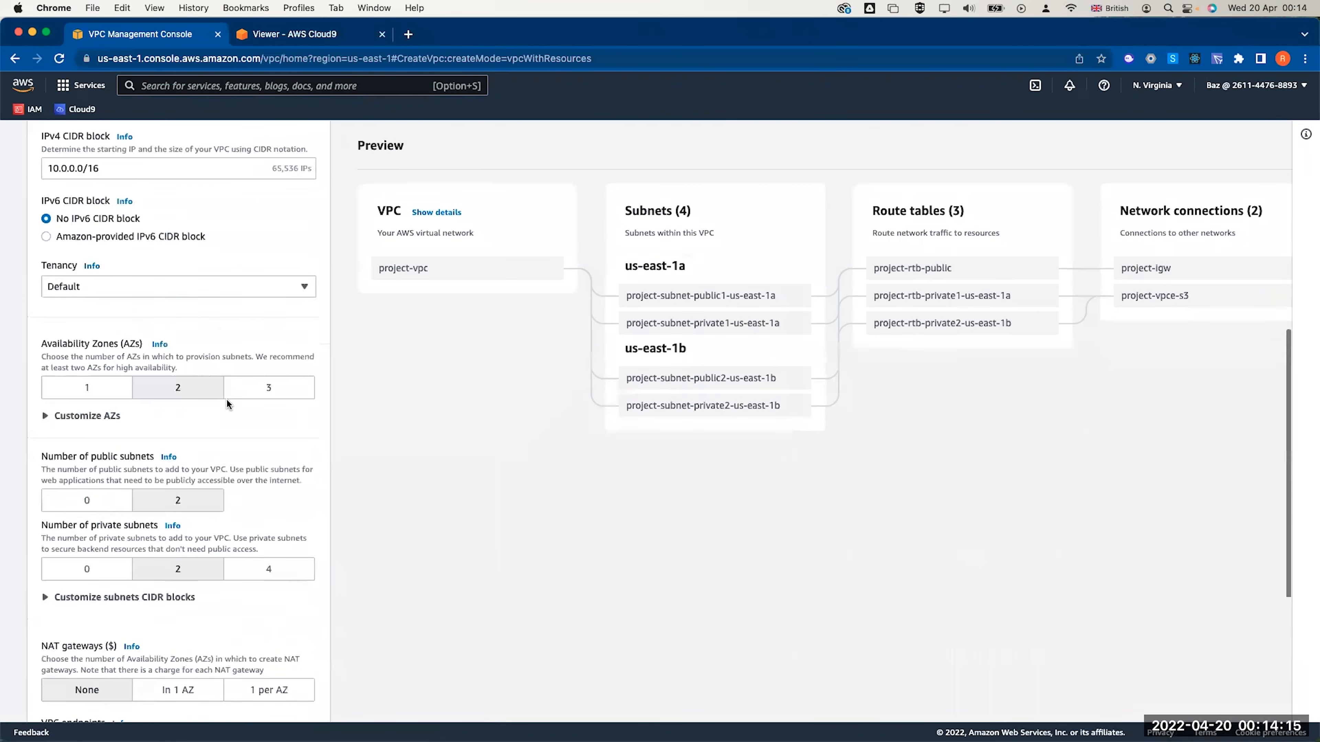
scroll(227, 404, "up", 10)
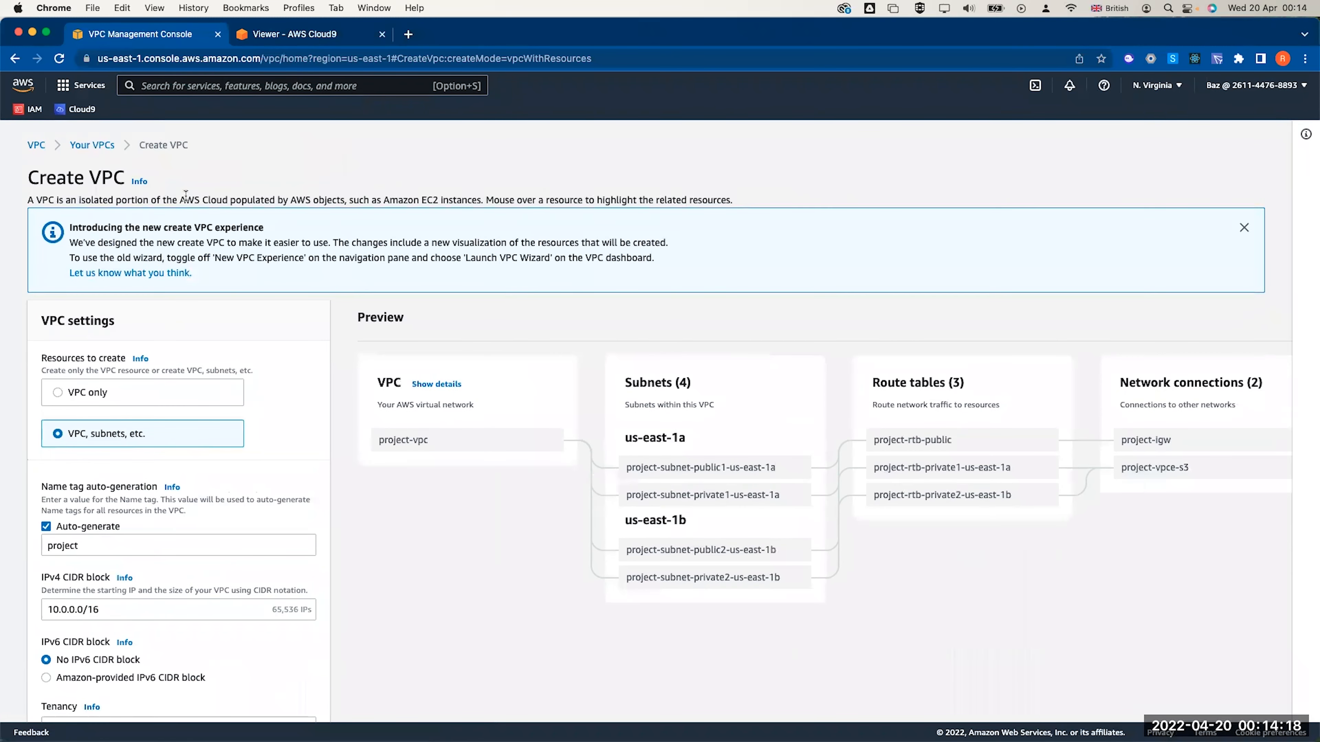
left_click(32, 148)
left_click(22, 138)
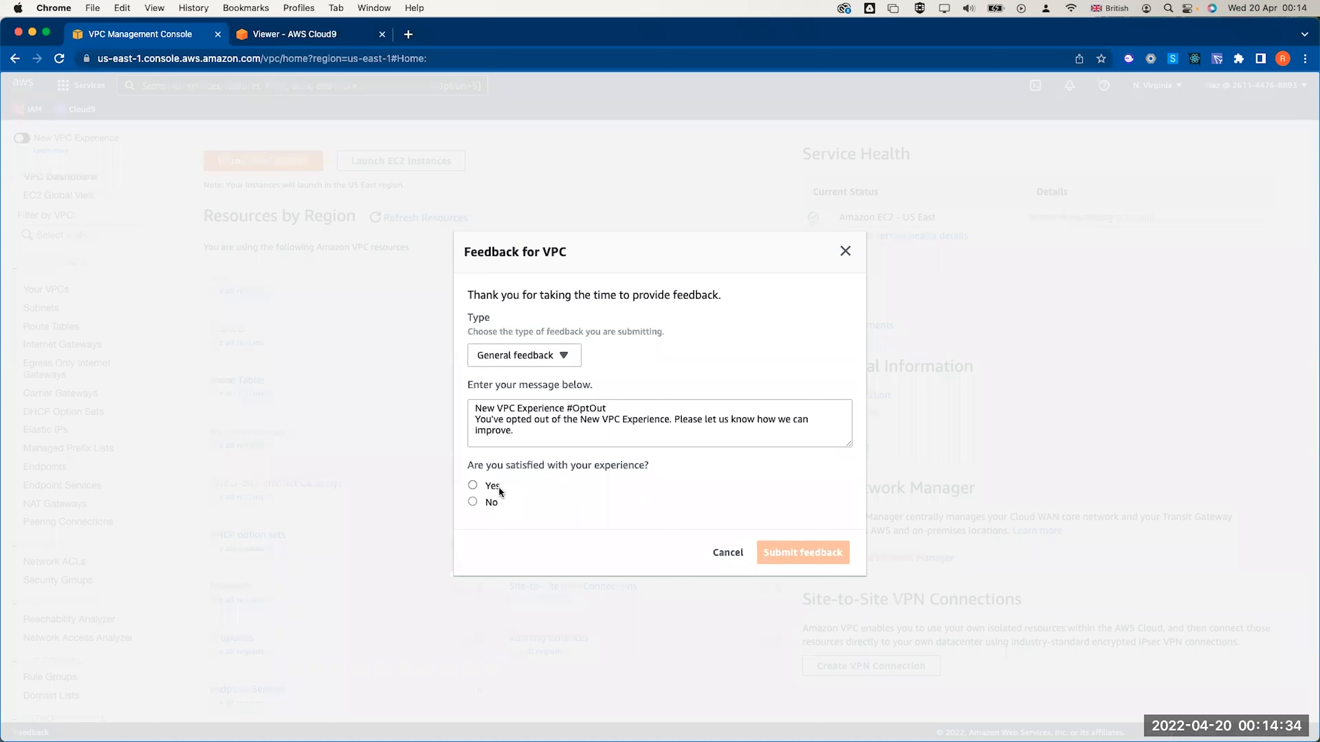
Submit opt-out feedback 'testing' with a yes answer and launch the classic VPC wizard
left_click(485, 488)
left_click(636, 431)
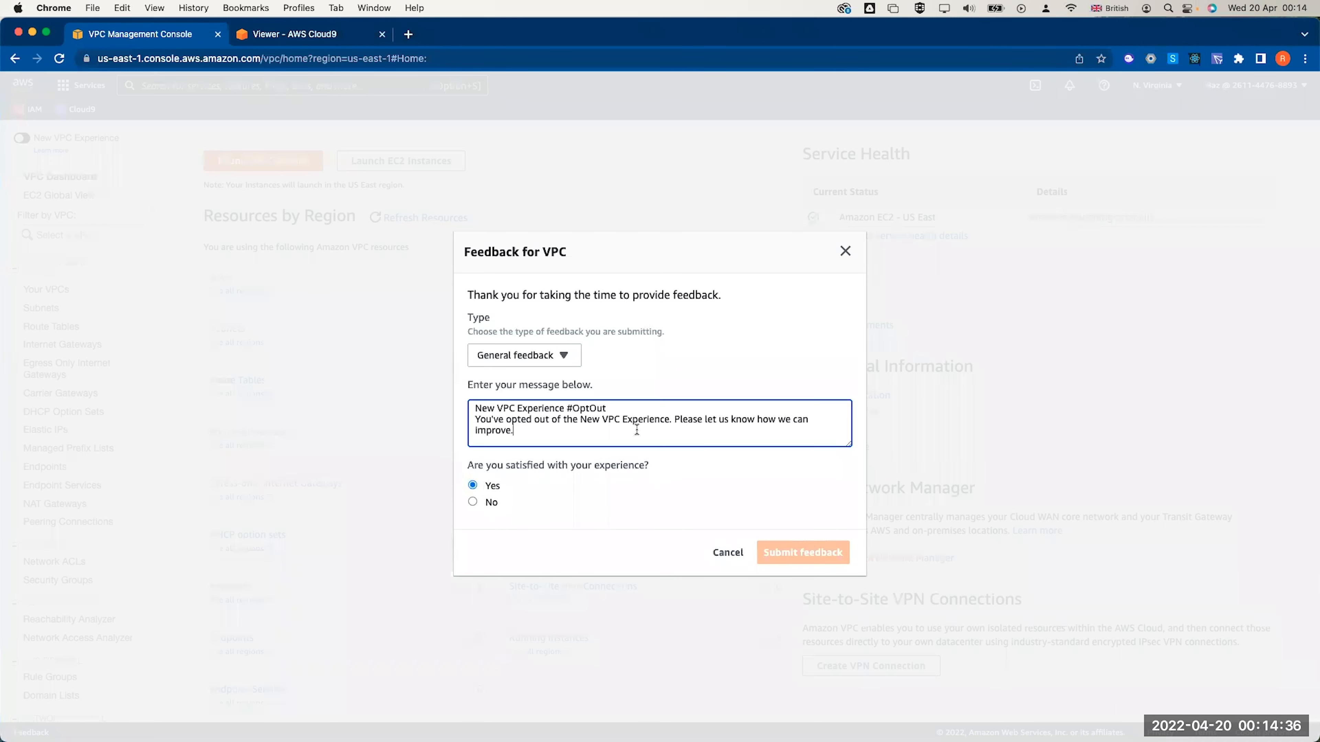
type("test")
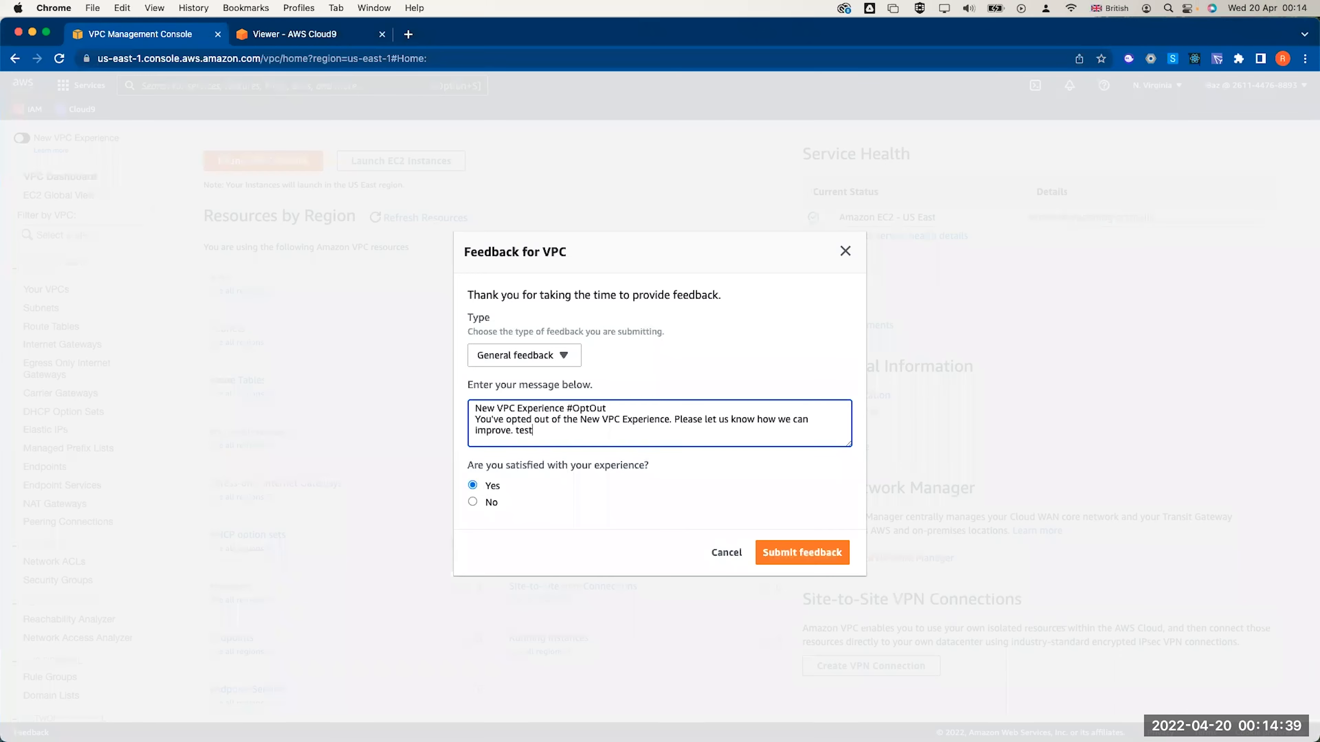
type("ing")
left_click(782, 553)
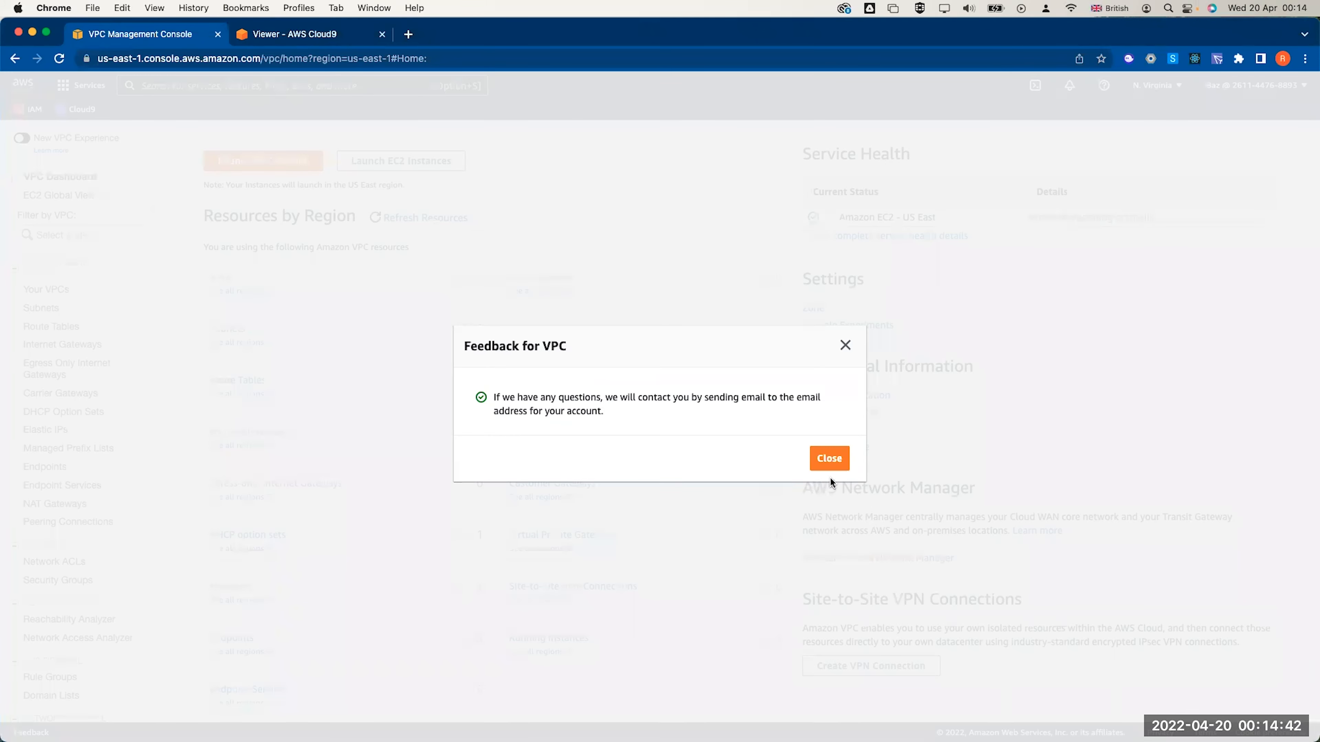
left_click(829, 459)
left_click(260, 161)
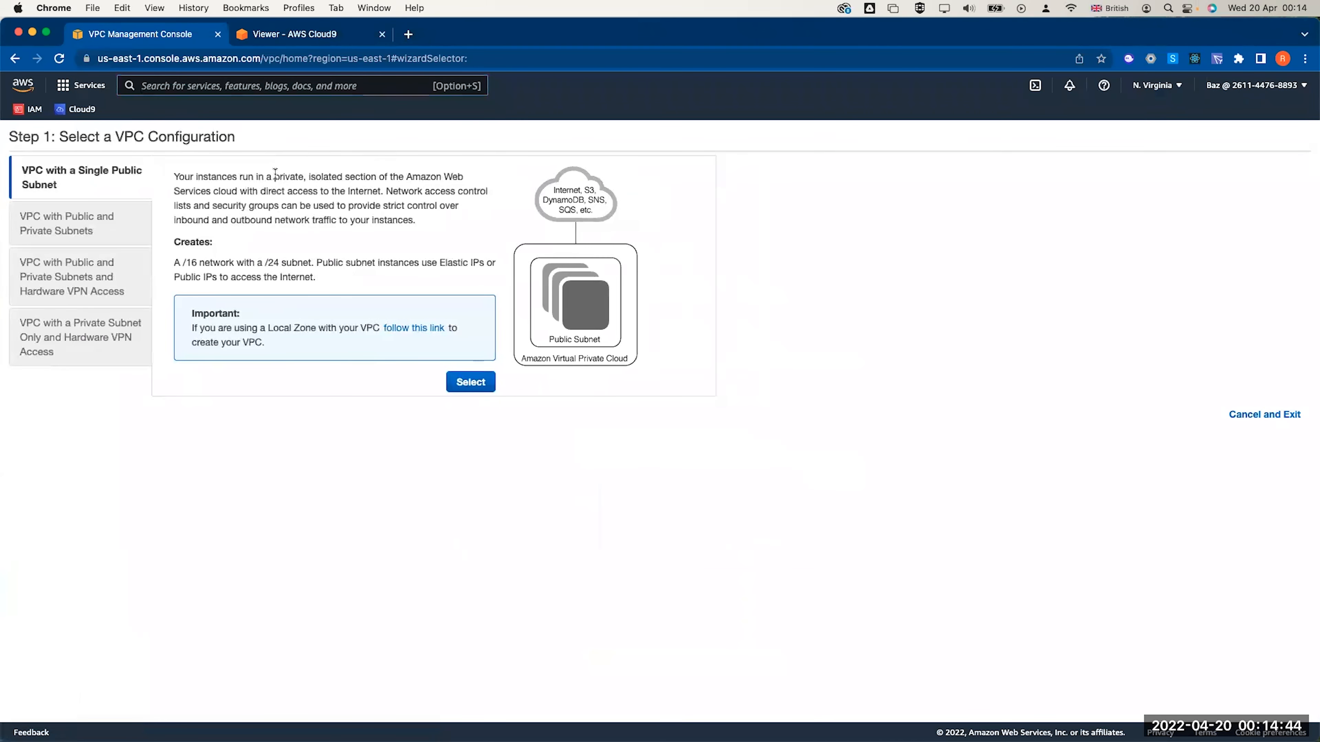
Preview the public/private subnets and hardware VPN configurations, then cancel out of the wizard
left_click(107, 224)
left_click(99, 272)
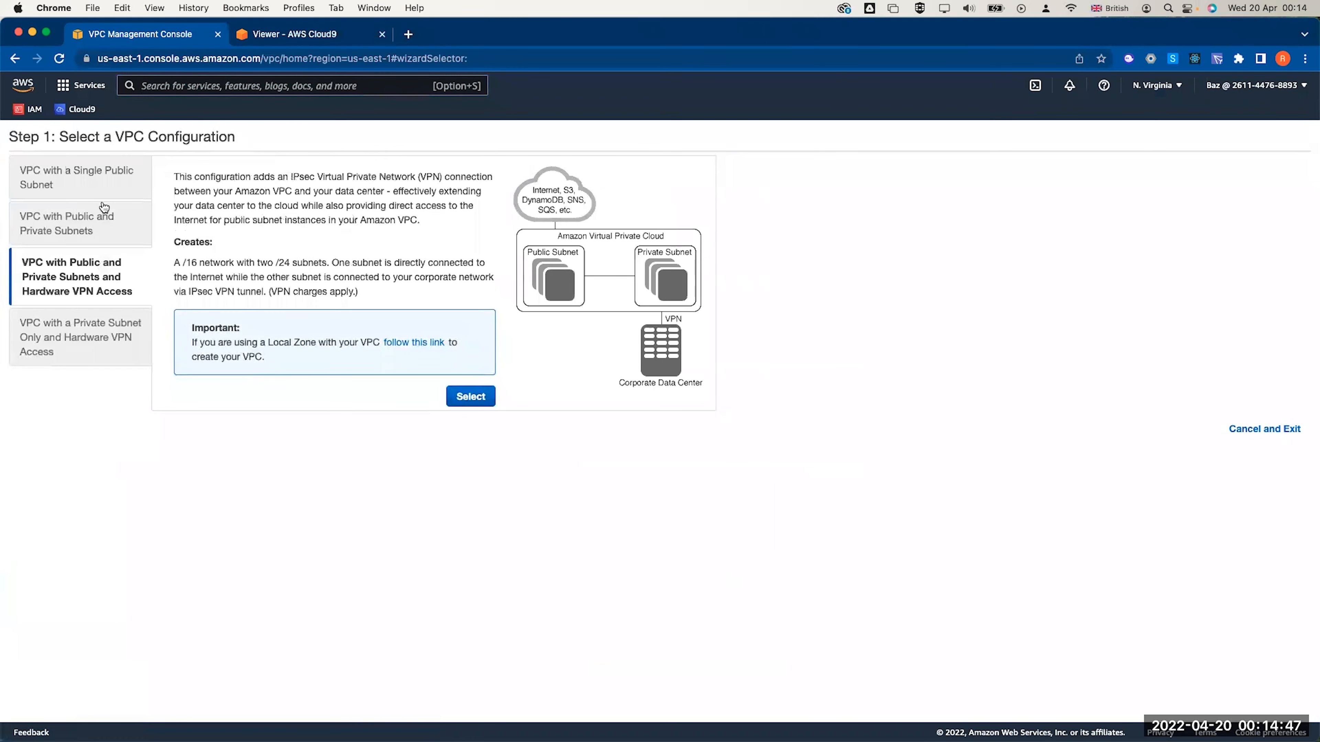
left_click(100, 229)
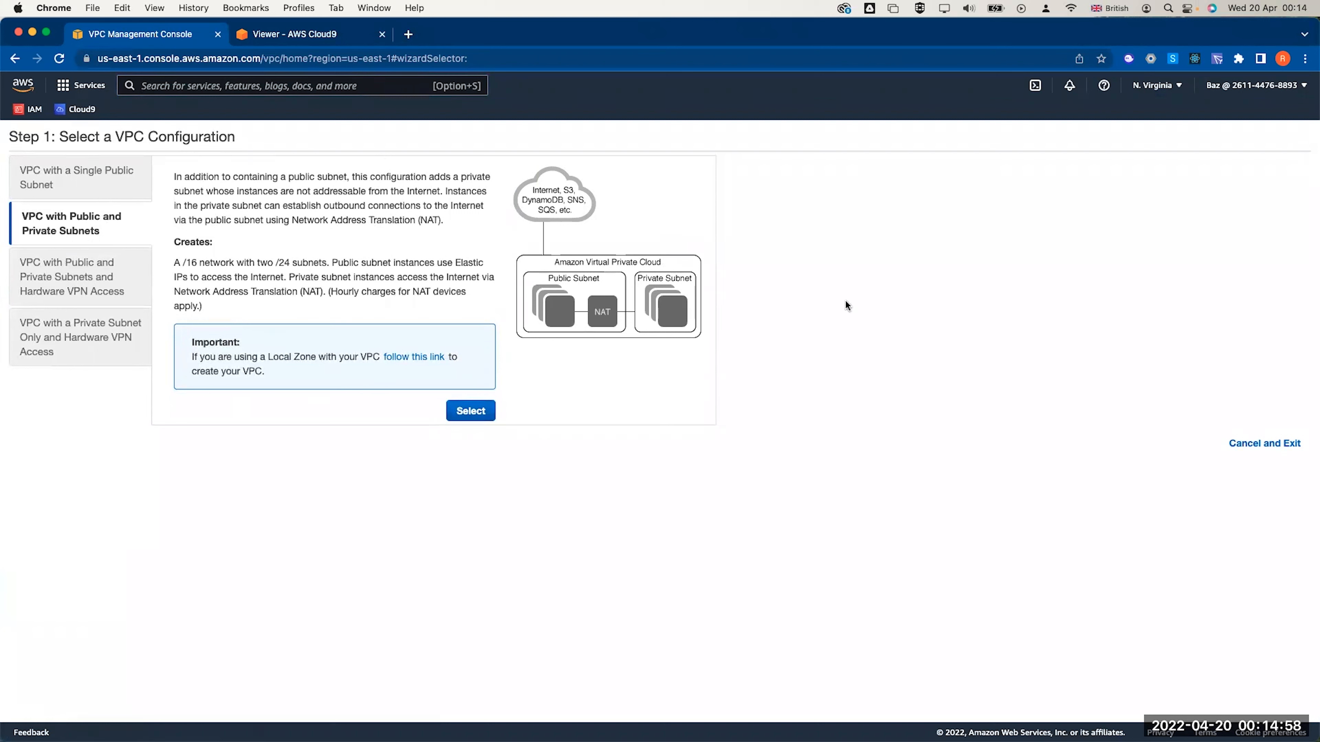
left_click(1266, 443)
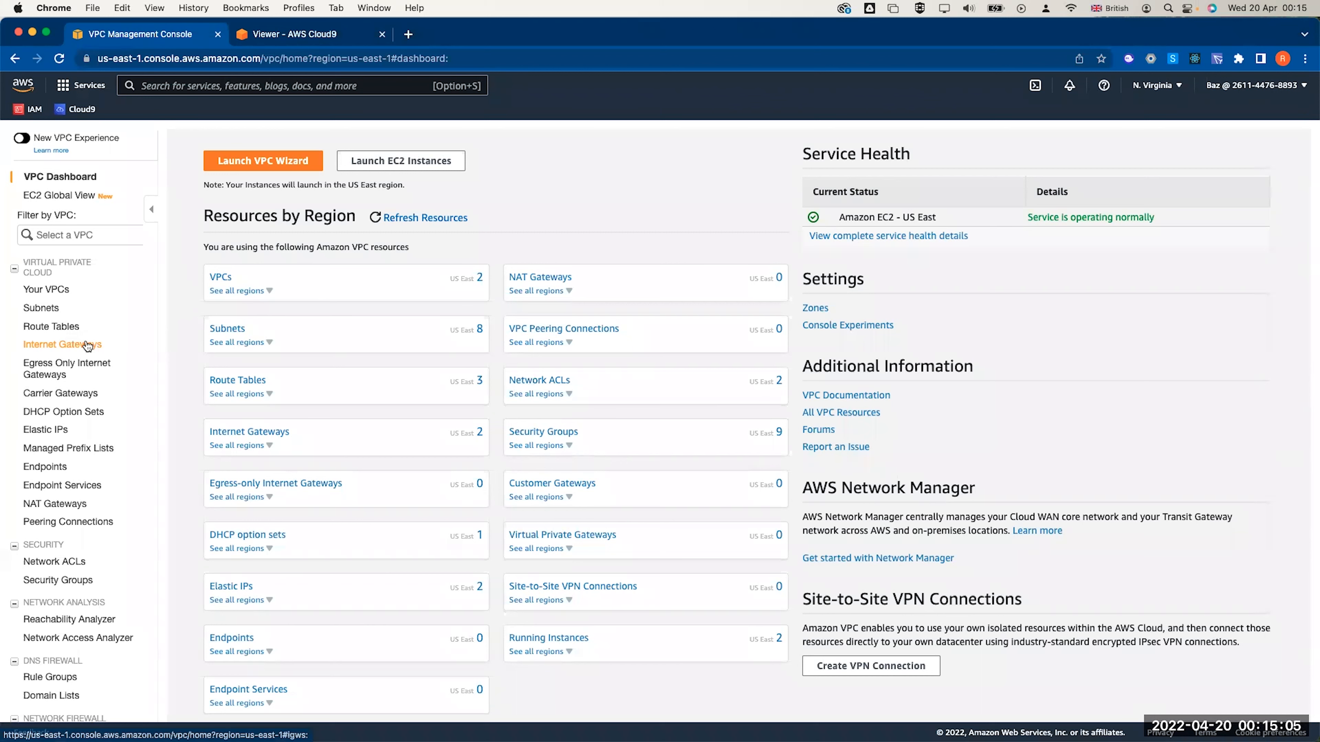
Allocate Elastic IP 52.22.155.61 and go back to the VPC Dashboard
left_click(36, 430)
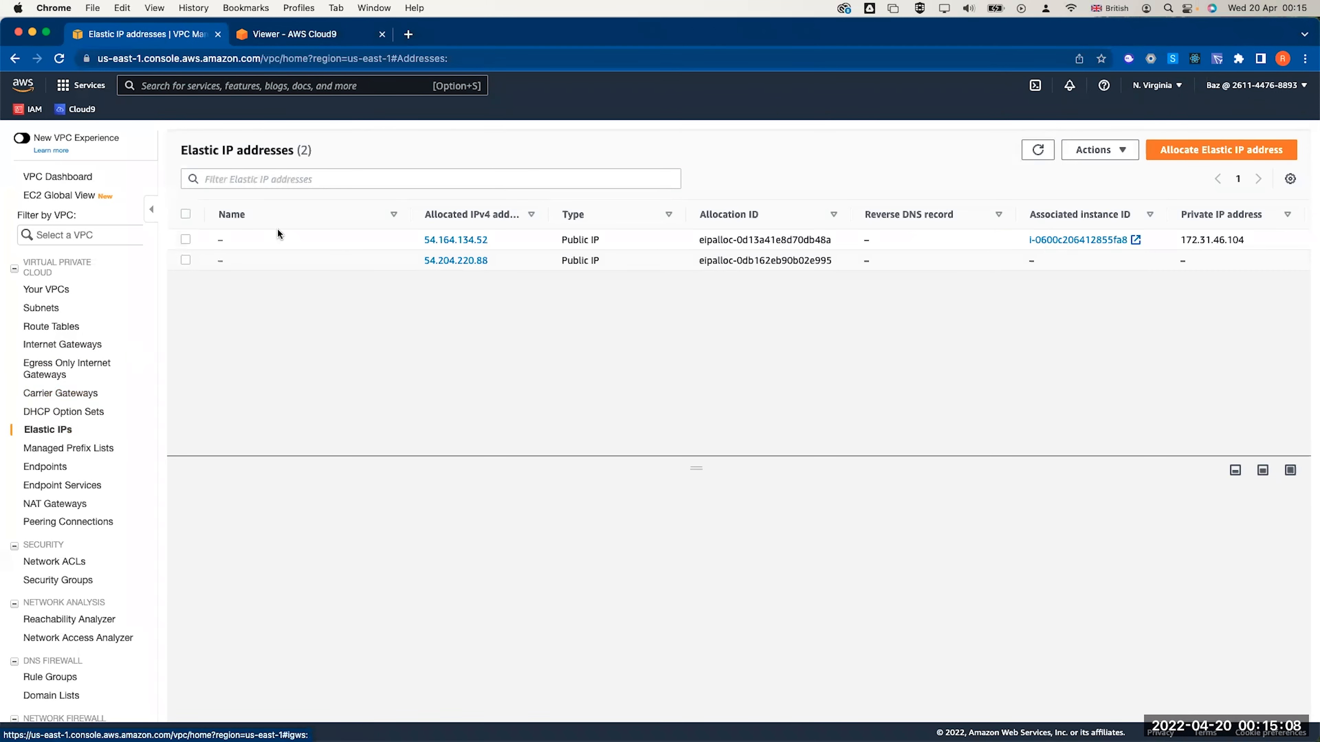
left_click(1182, 152)
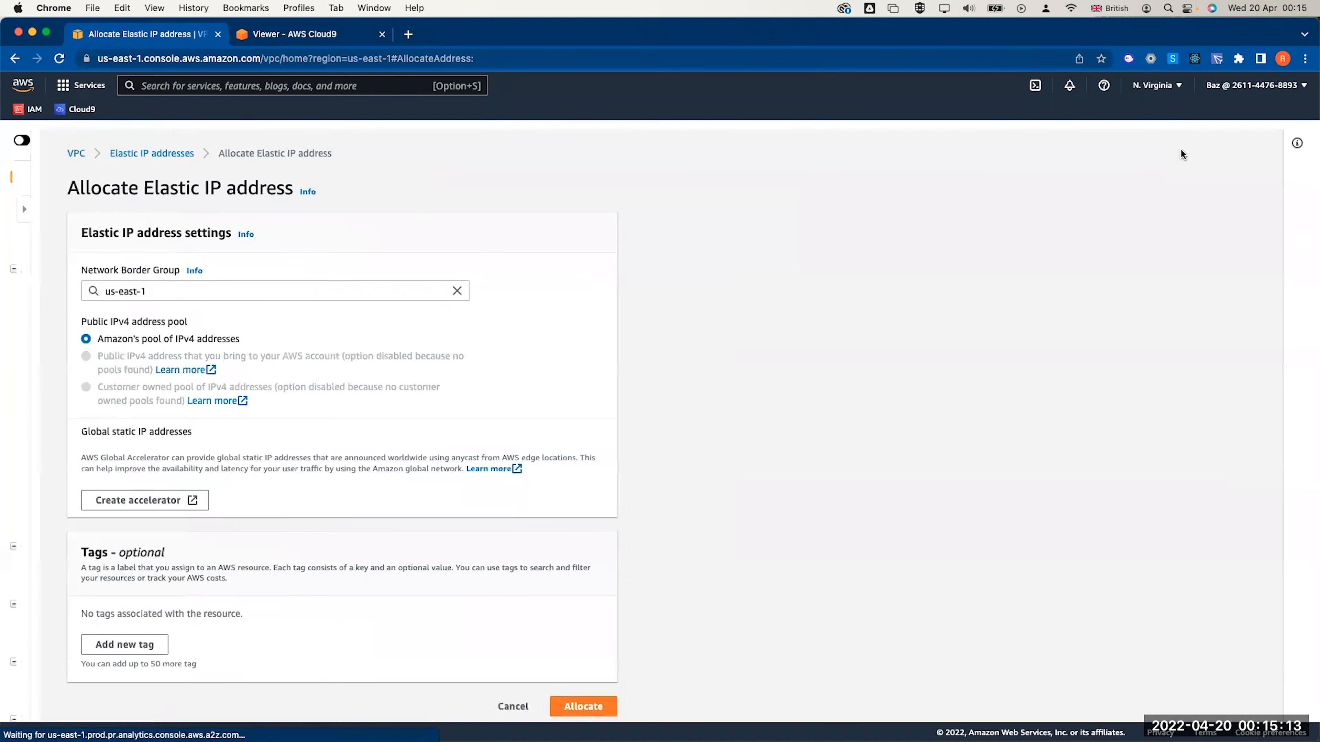
scroll(589, 388, "down", 1)
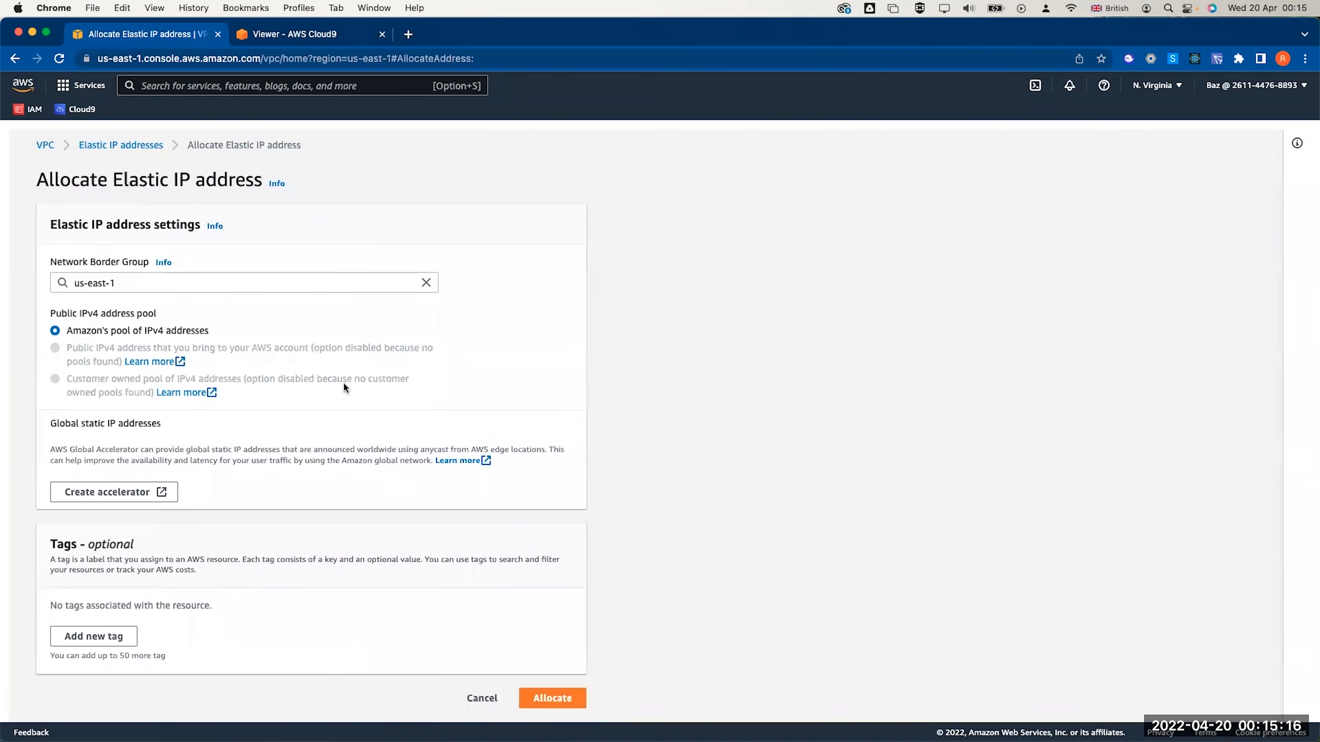
left_click(544, 698)
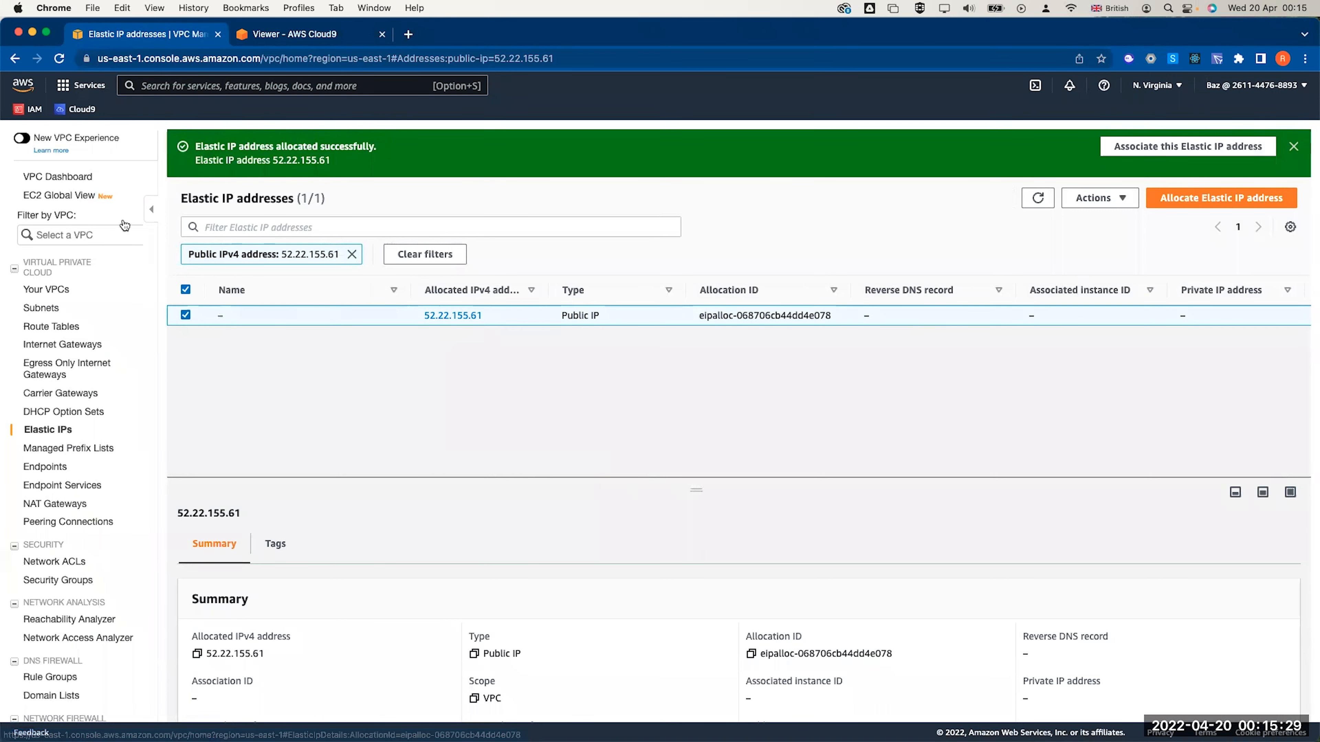
left_click(38, 177)
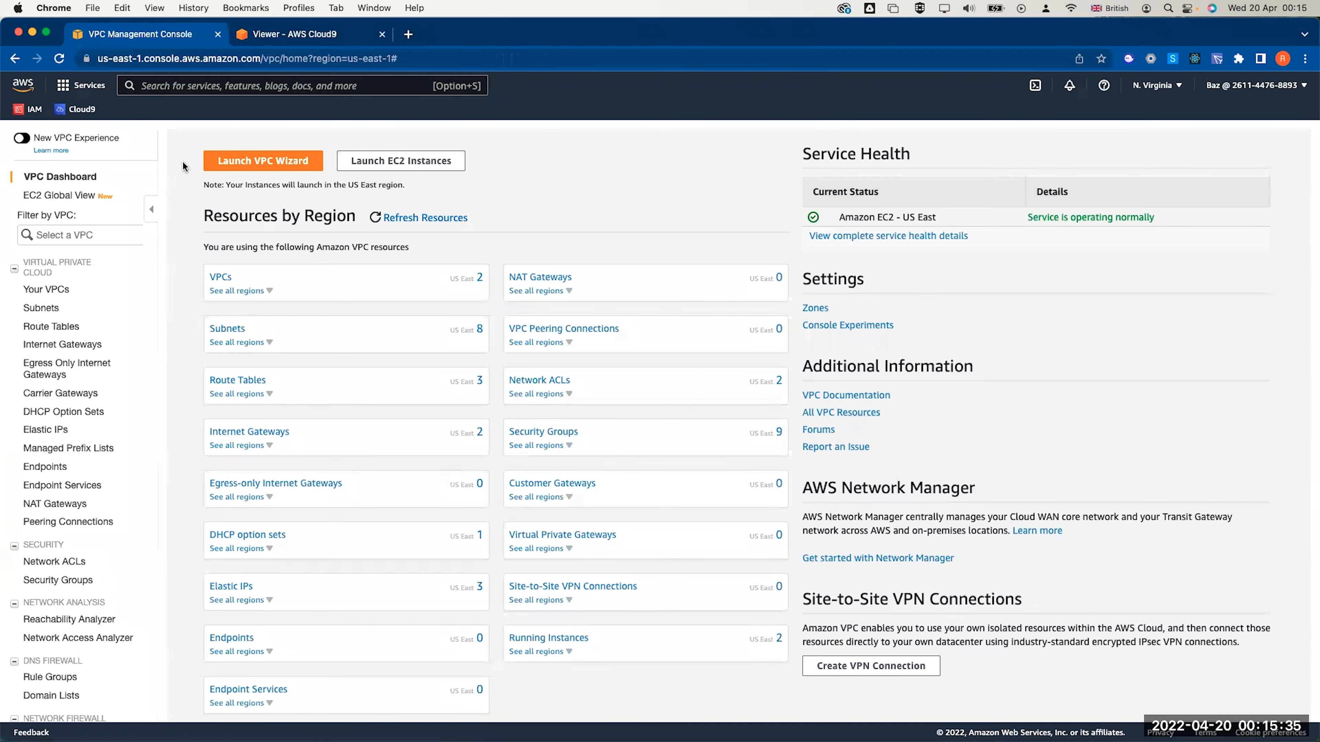
Start the VPC with Public and Private Subnets wizard and name the VPC 'lab vpc'
left_click(221, 160)
left_click(92, 232)
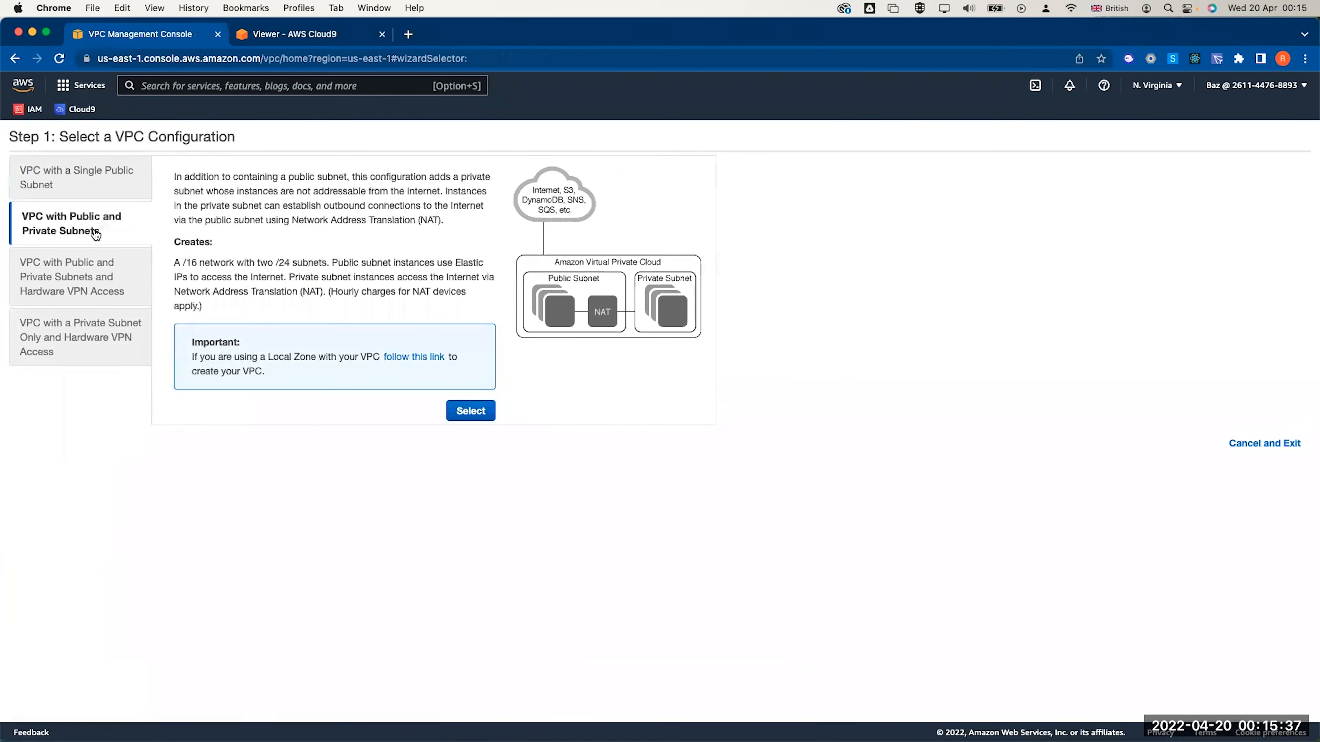
left_click(480, 413)
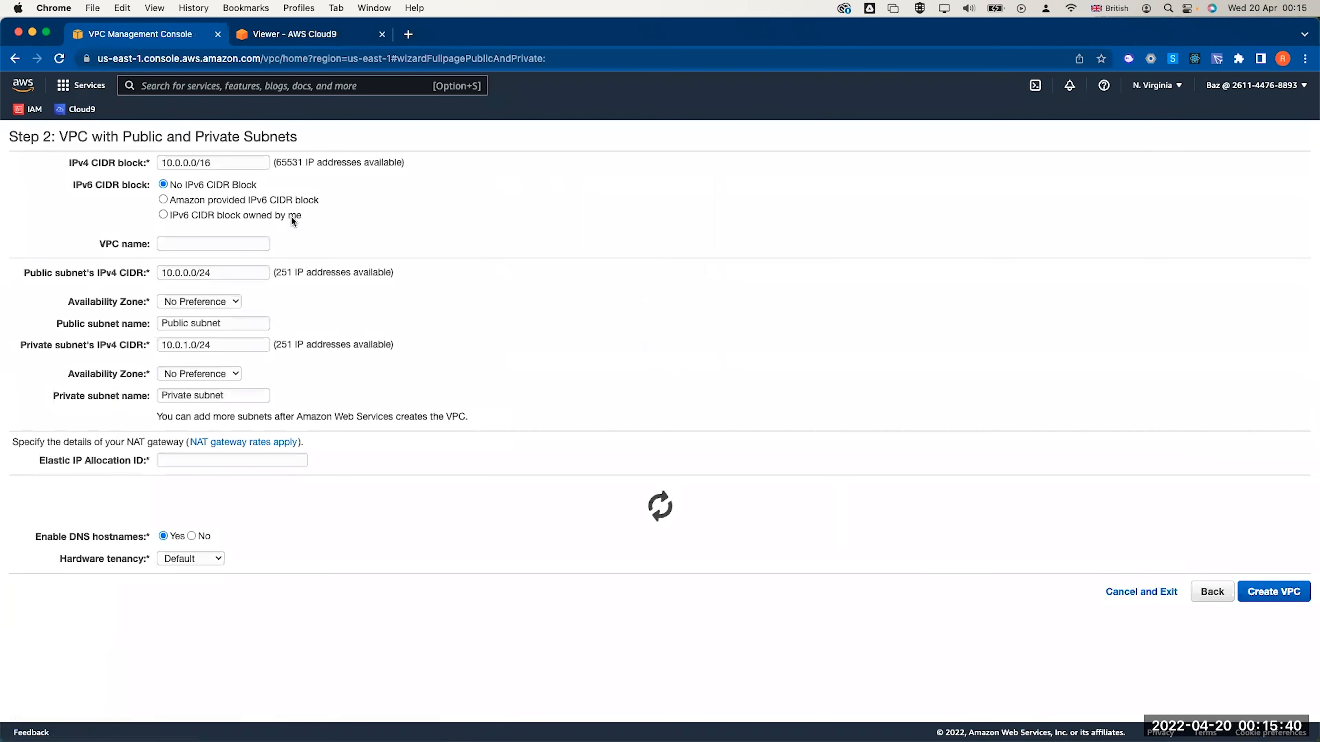
left_click(221, 245)
type("lab vpc")
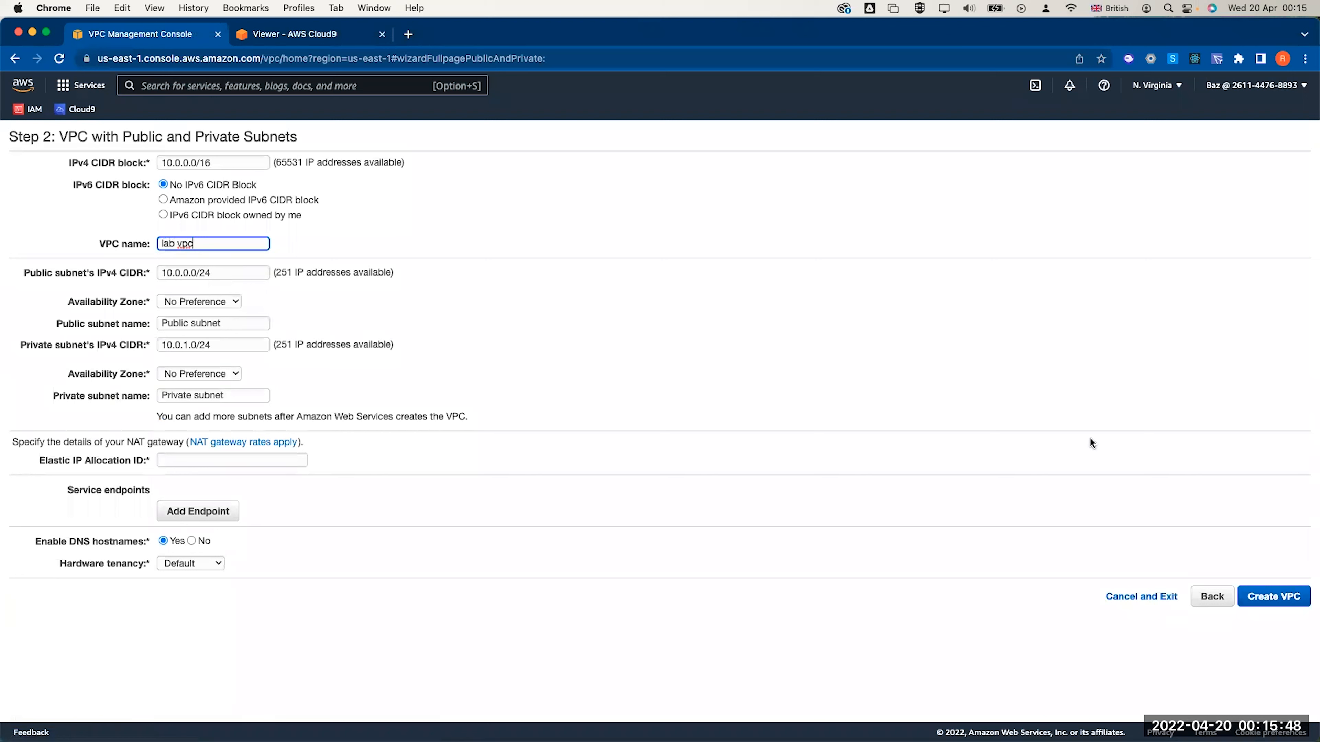
Rename the public subnet 'Public subnet 1' and place both subnets in us-east-1a
left_click(212, 273)
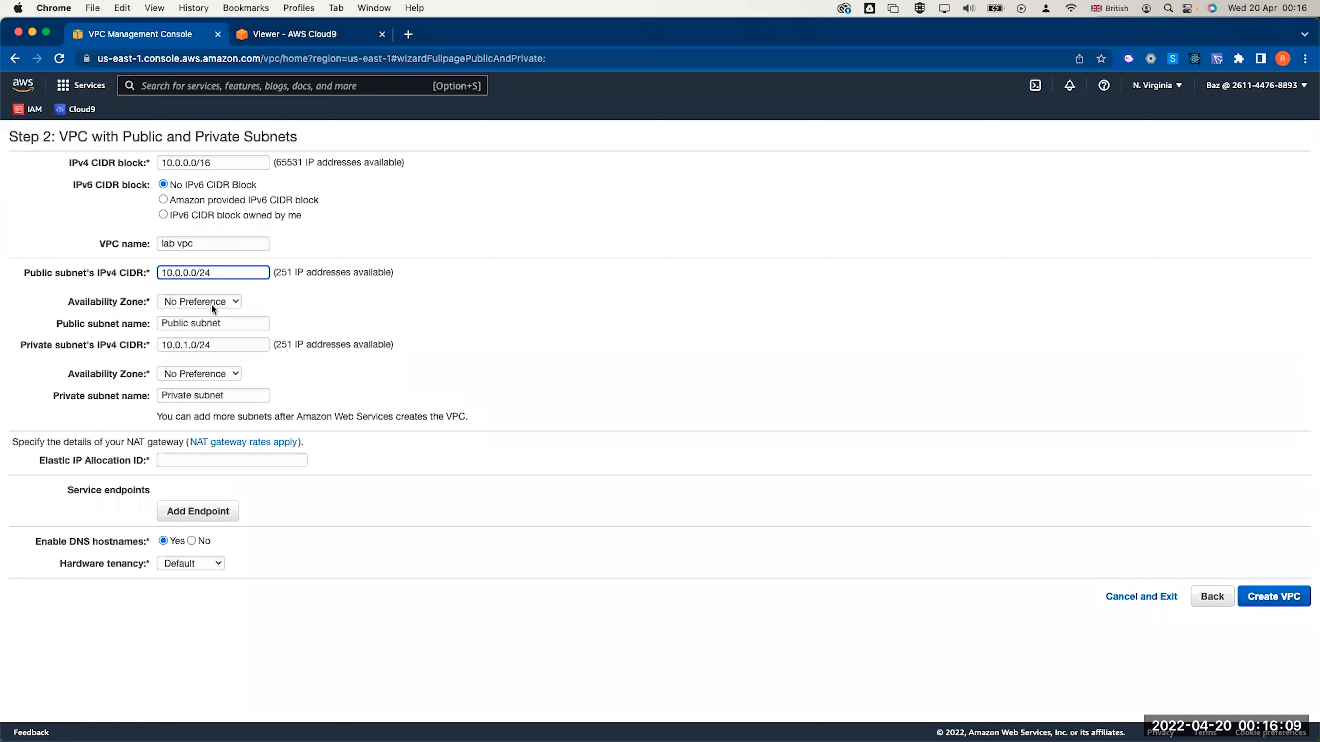
left_click(224, 322)
type("1")
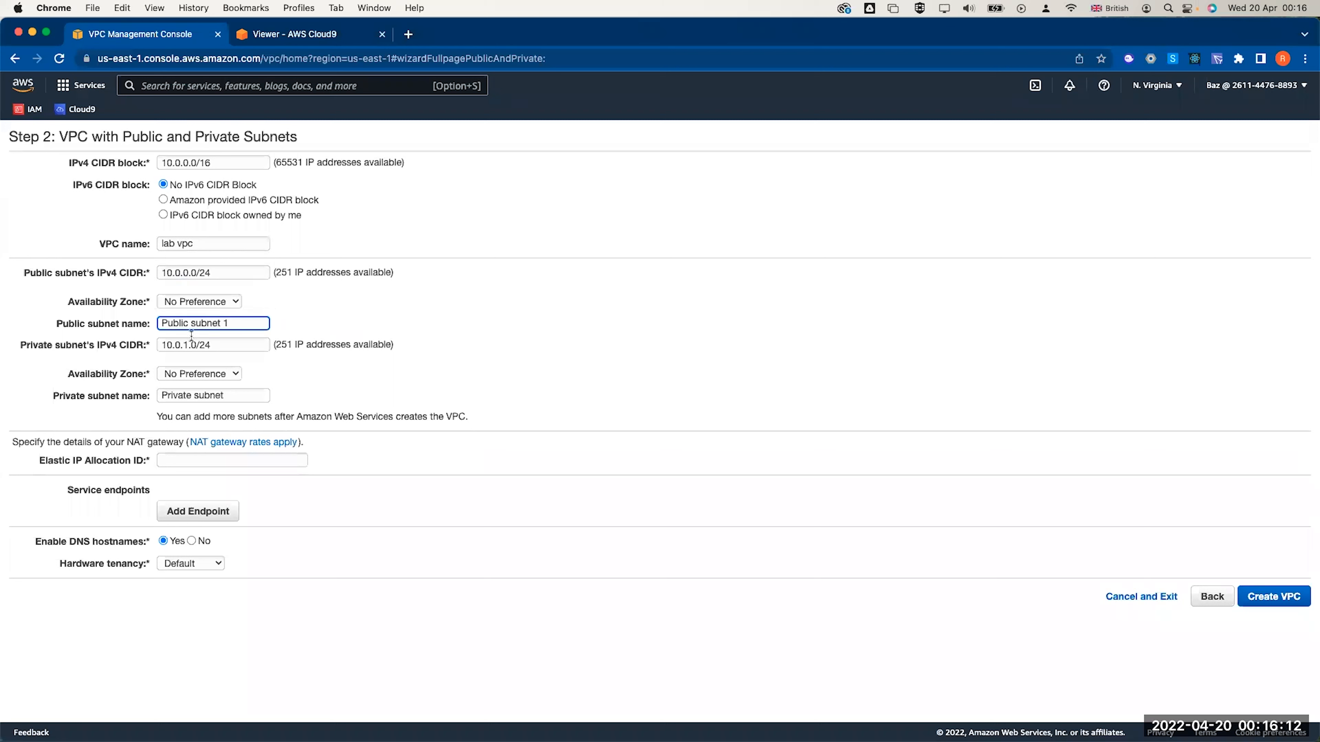
left_click(198, 301)
left_click(203, 315)
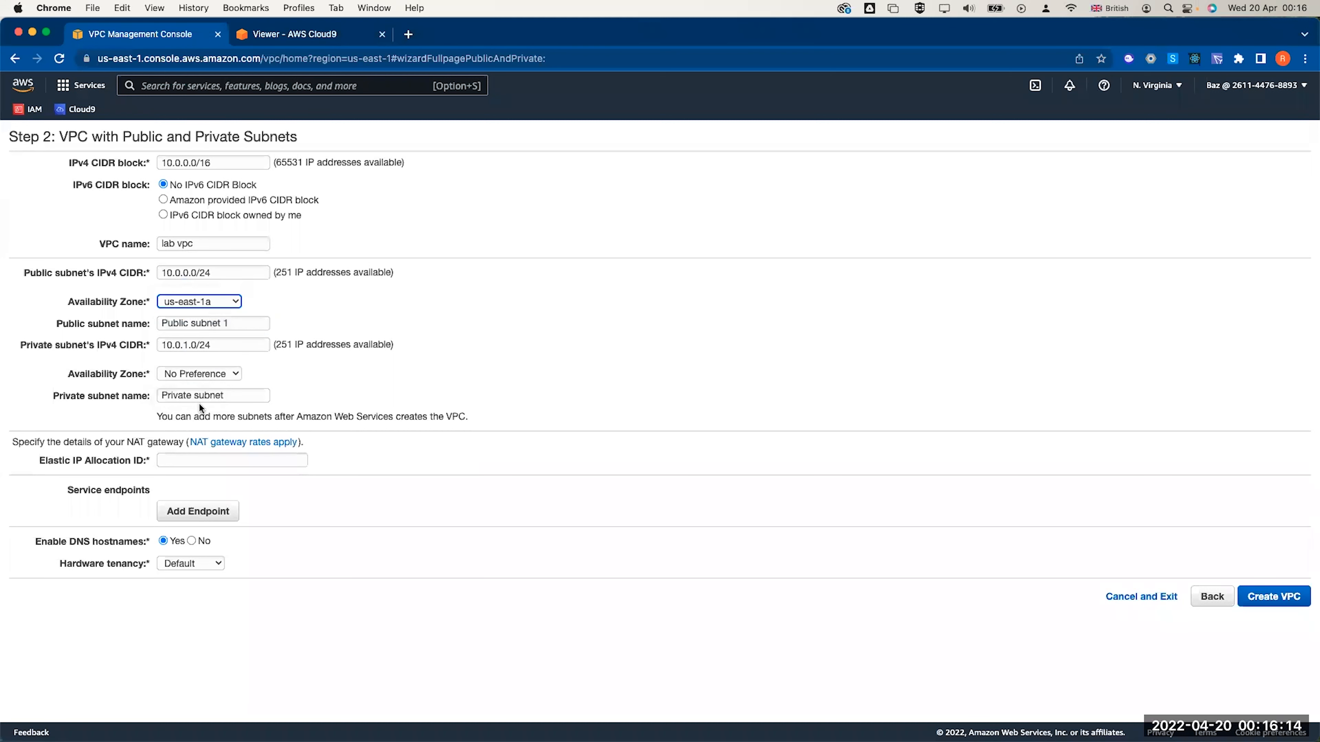
left_click(196, 375)
left_click(199, 389)
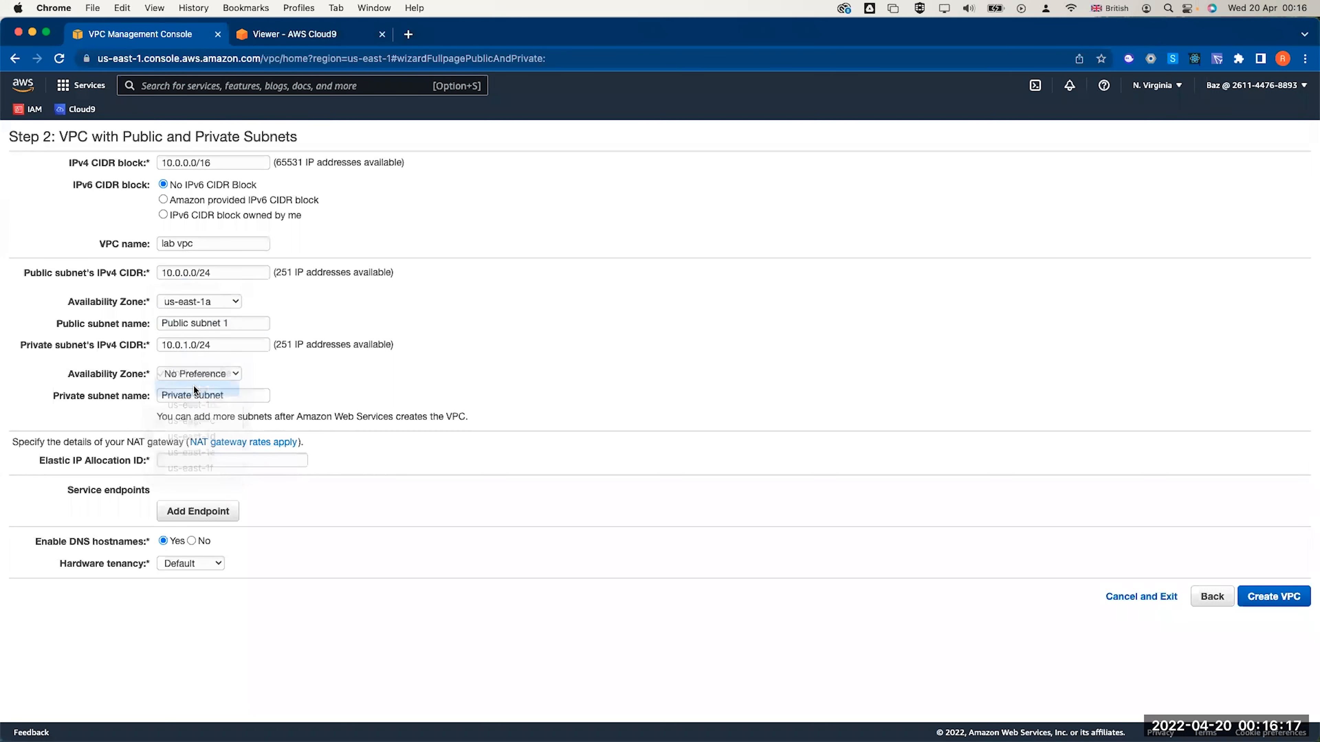
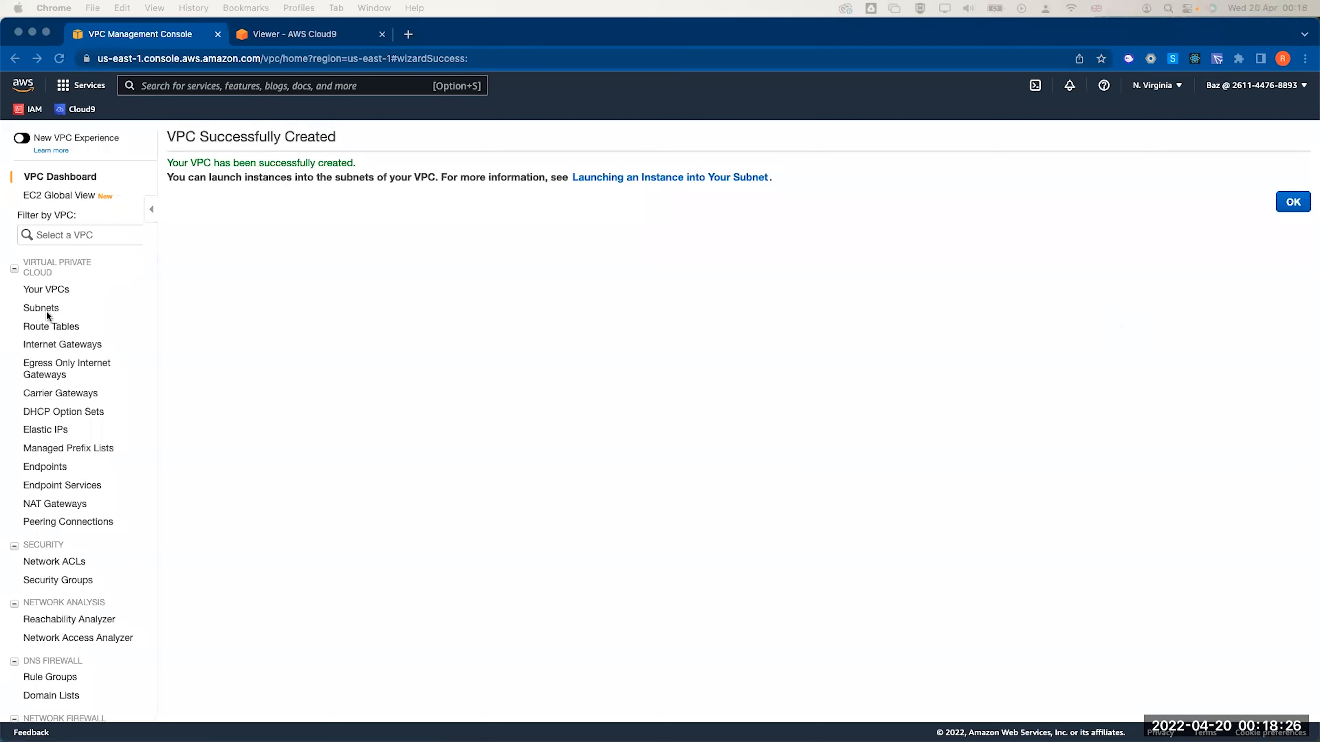
Show Your VPCs to confirm 'lab vpc' (10.0.0.0/16) is Available
left_click(47, 290)
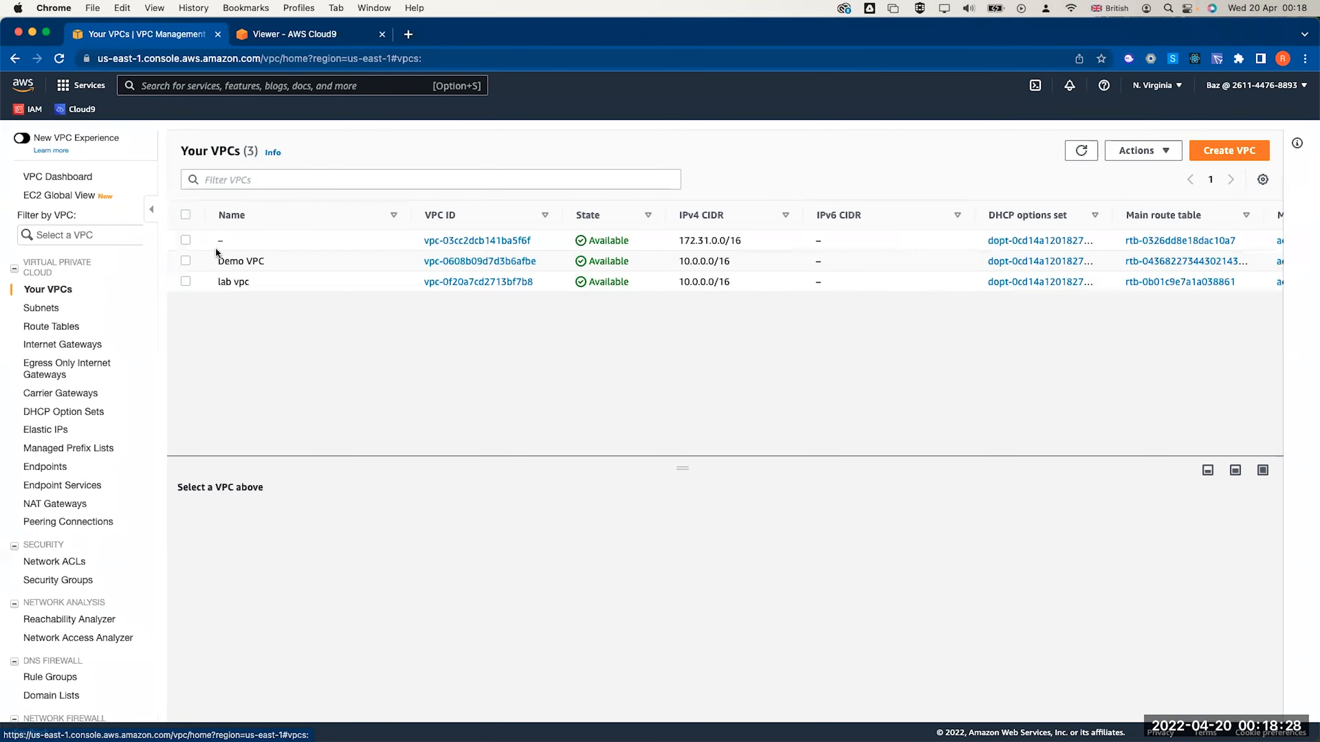
Select lab vpc, list the subnets, and sort them by a widened VPC column
left_click(184, 282)
left_click(185, 284)
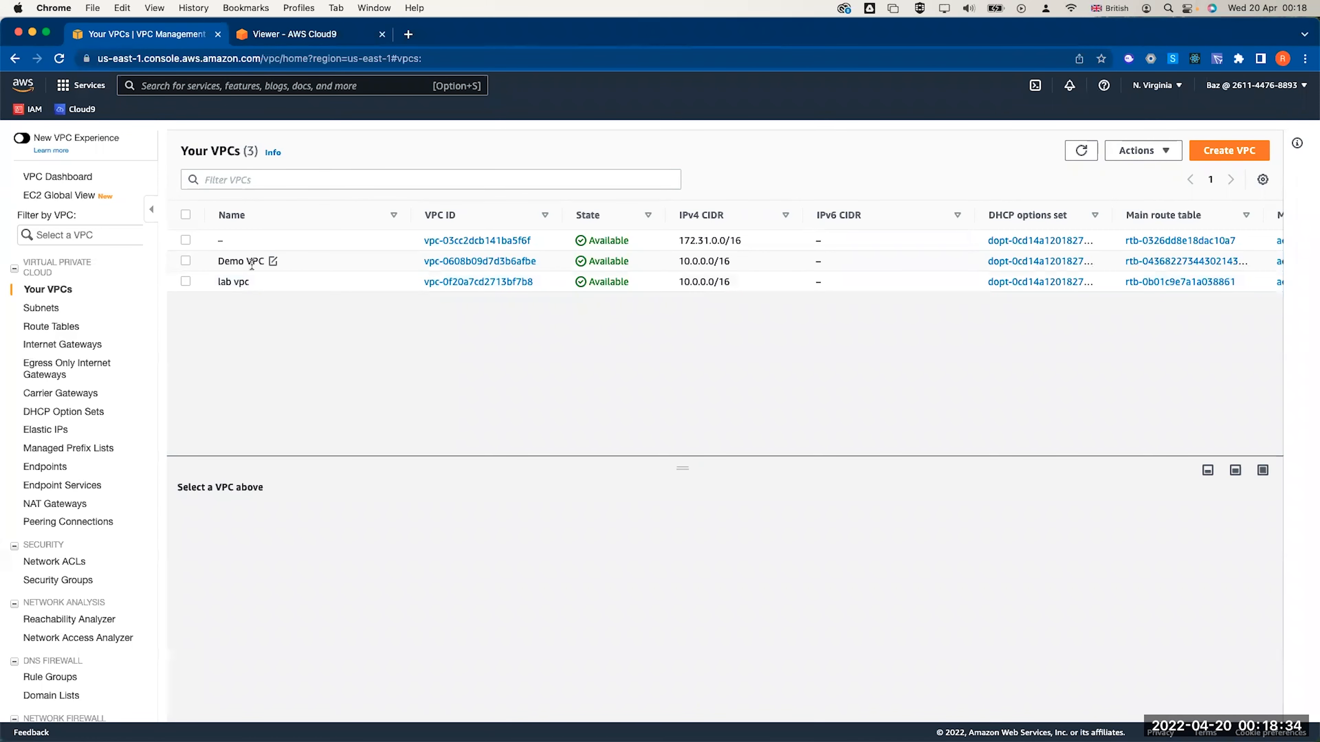
left_click(185, 282)
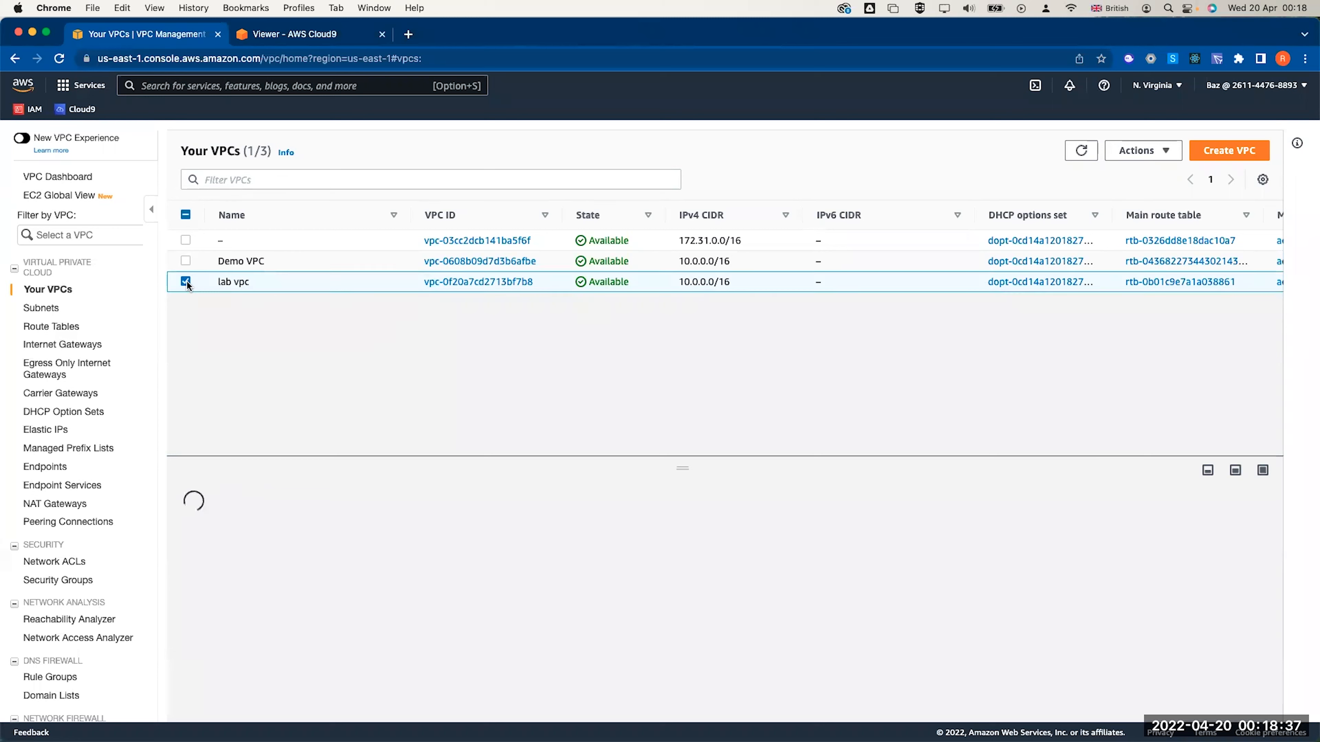
left_click(42, 307)
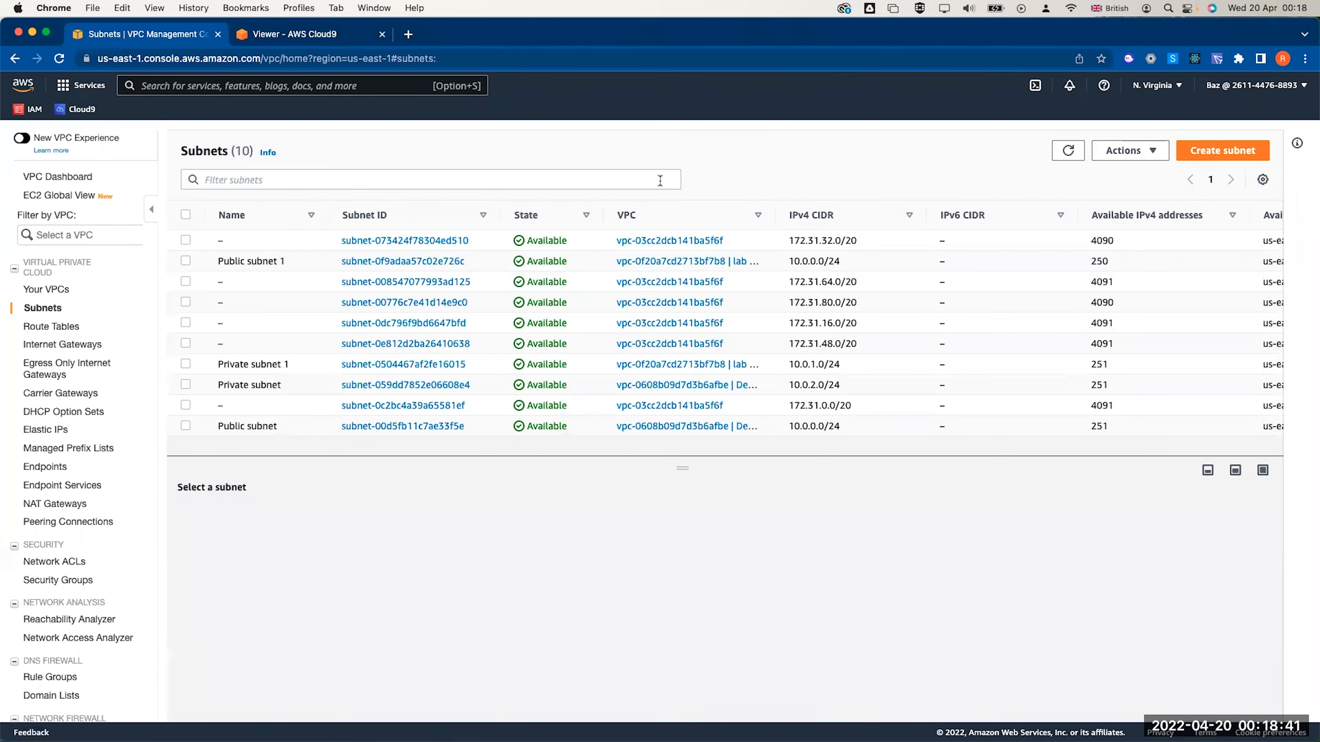
left_click_drag(775, 215, 870, 215)
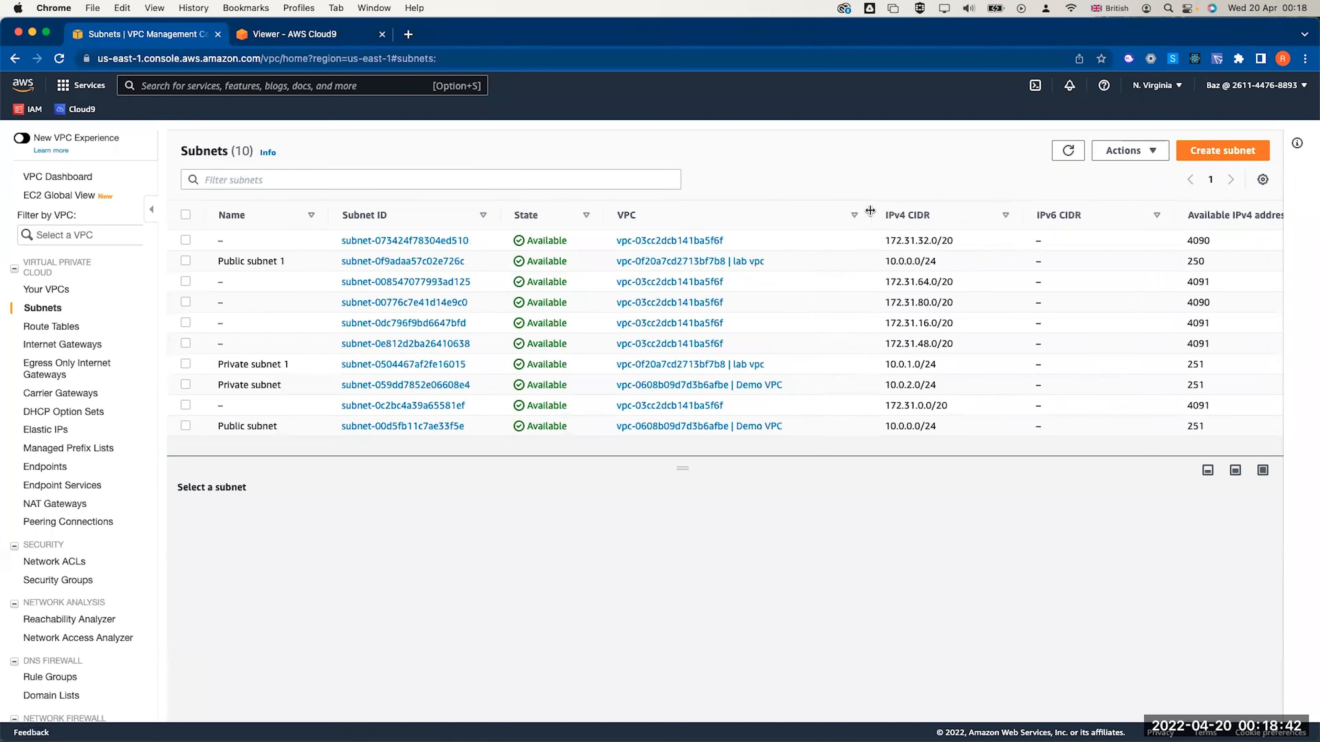
left_click(751, 215)
scroll(715, 283, "down", 1)
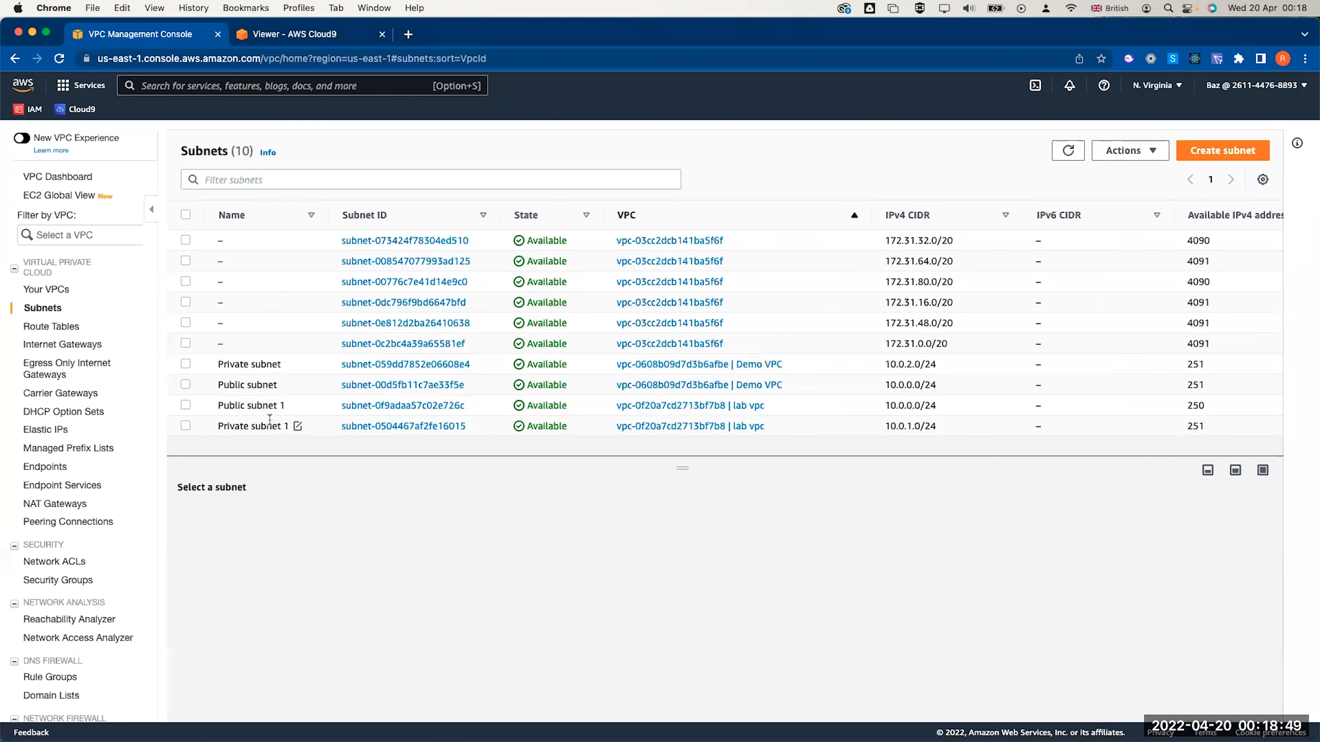
Create 'Public subnet 2' in lab vpc, zone us-east-1b, CIDR 10.0.2.0/24
left_click(1211, 149)
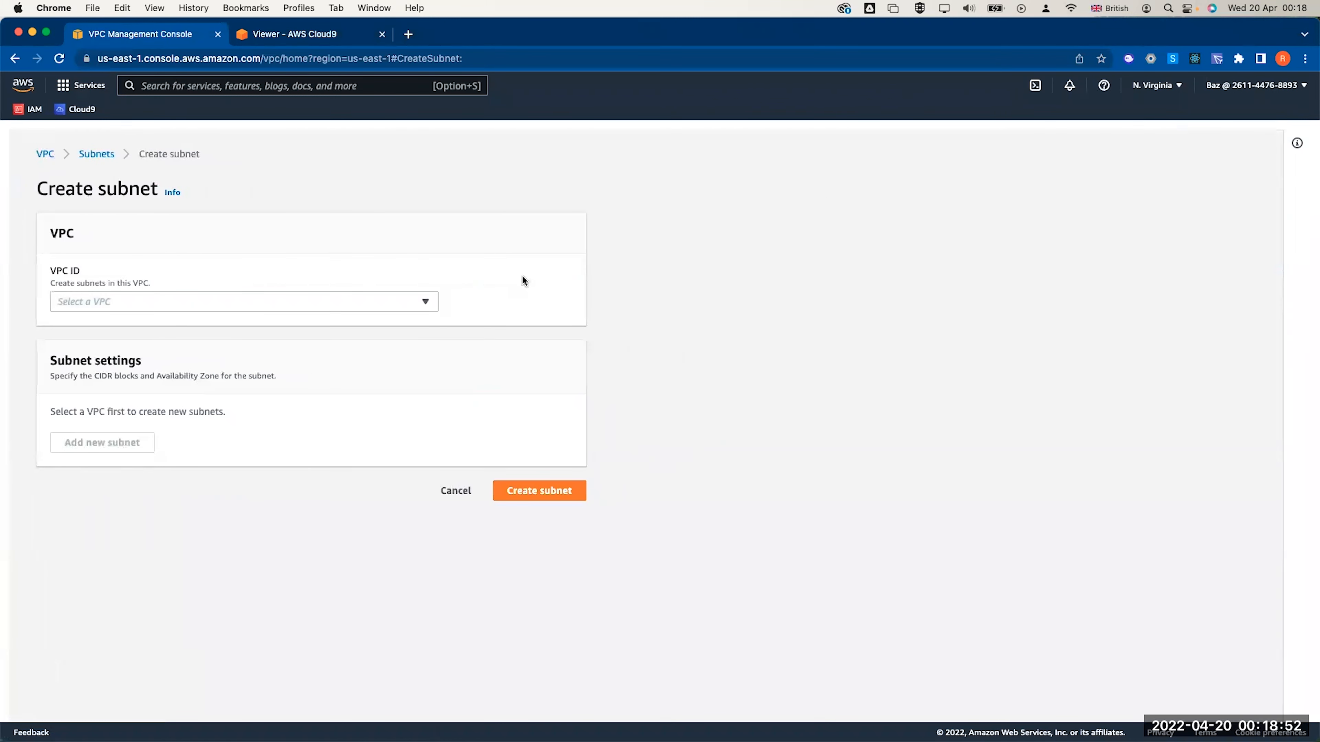
left_click(354, 307)
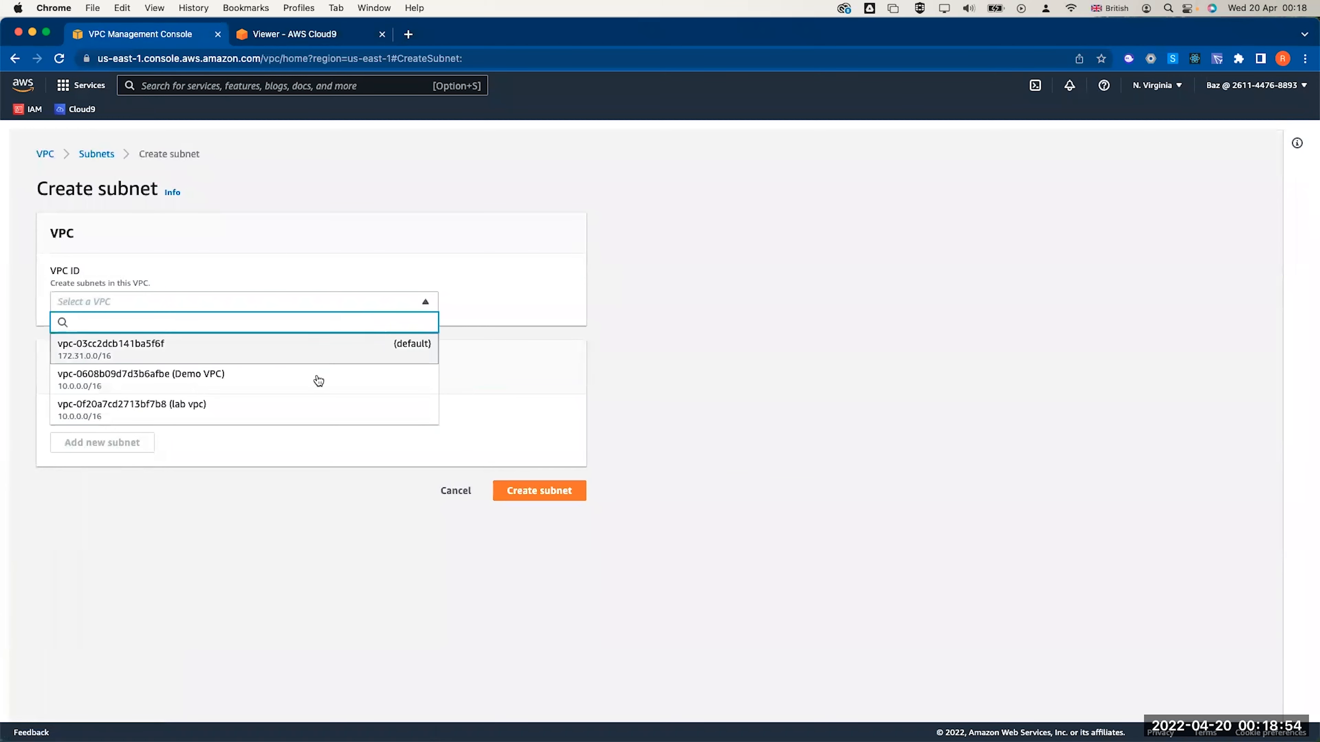
left_click(304, 405)
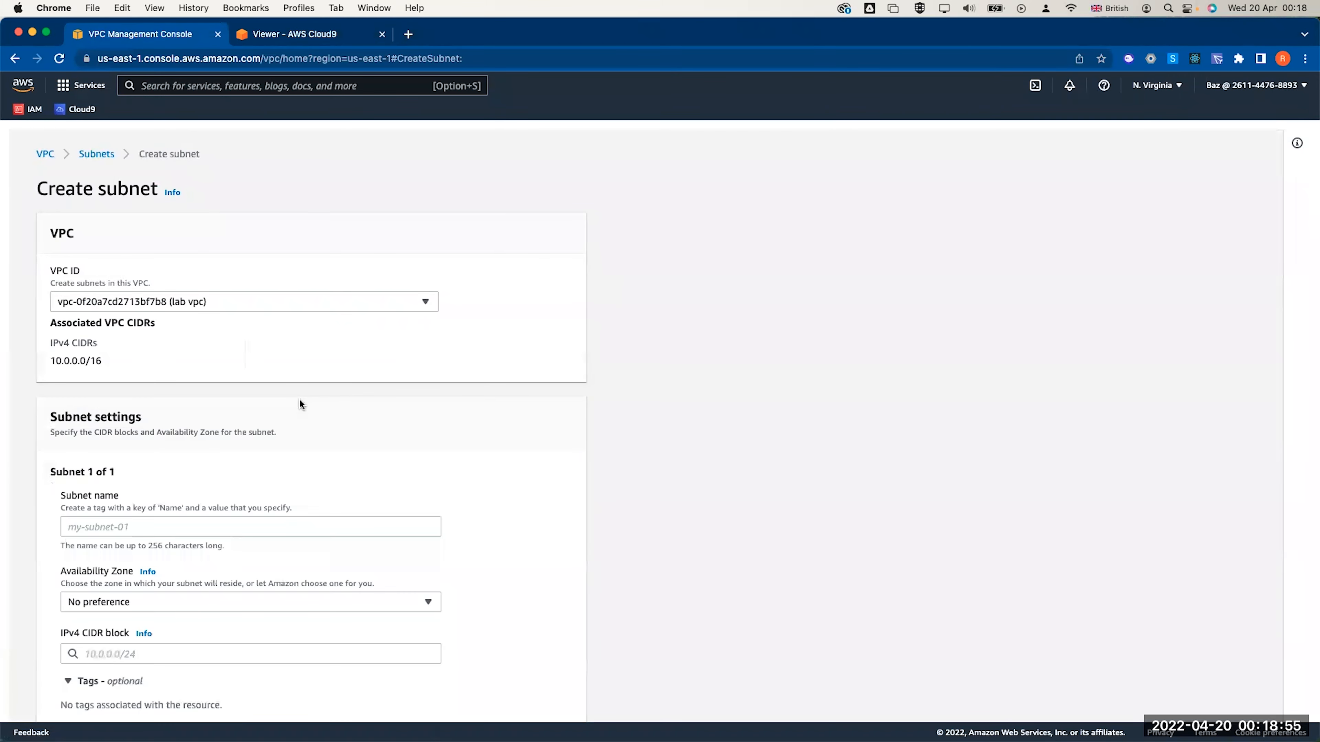
left_click(198, 526)
type("Pub")
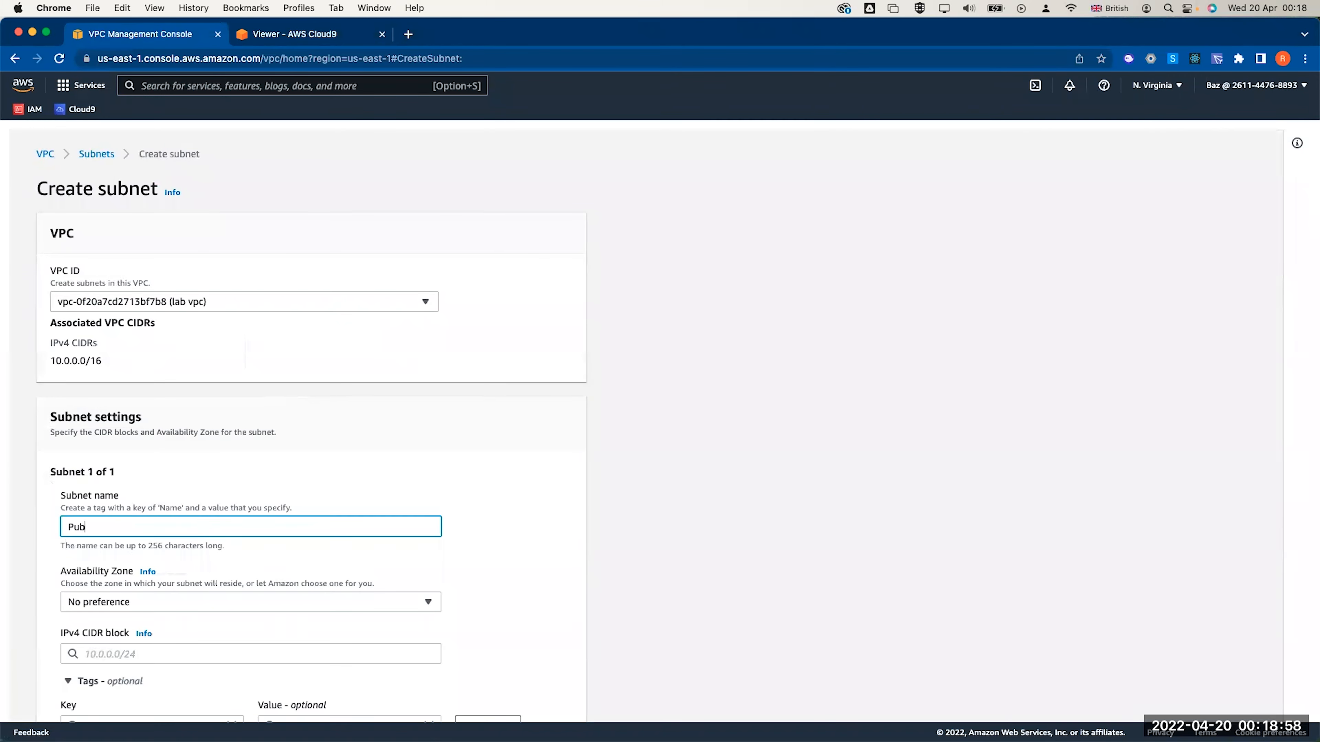
type("lic subne")
left_click(165, 604)
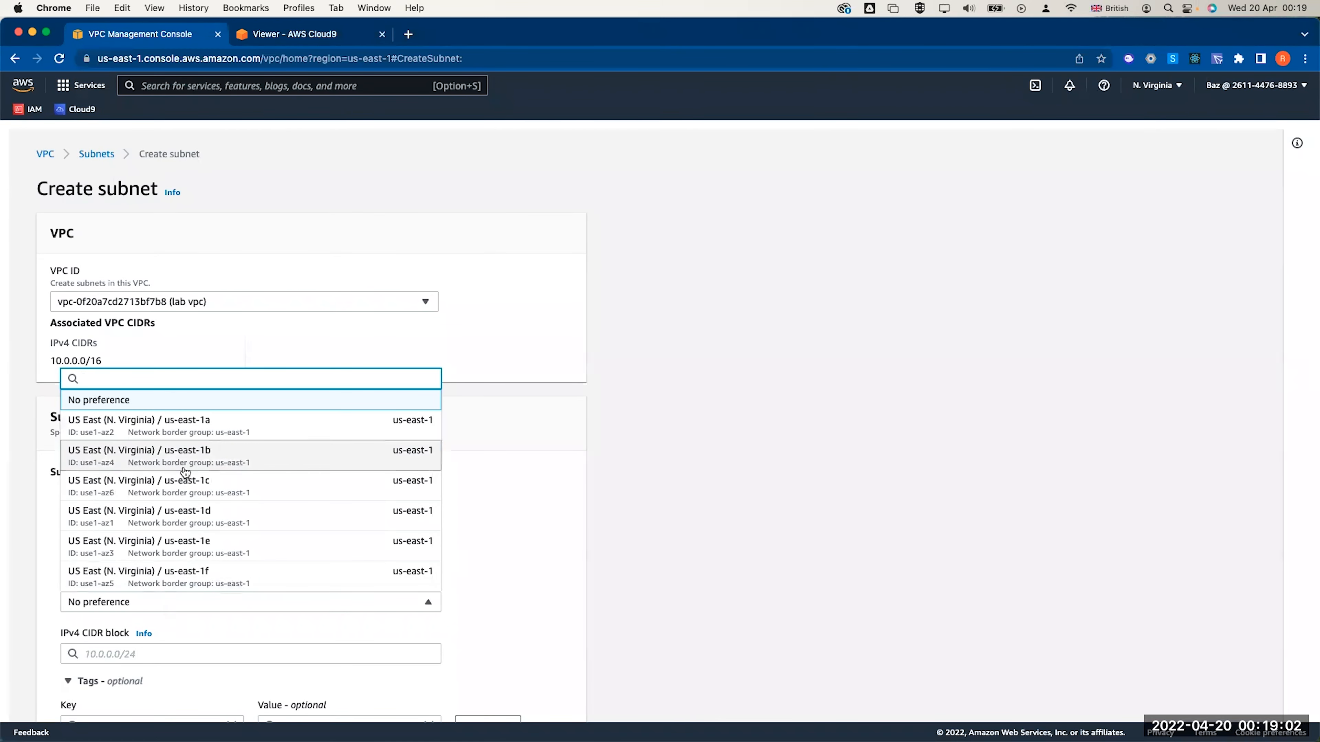
left_click(183, 453)
scroll(168, 548, "down", 2)
left_click(147, 584)
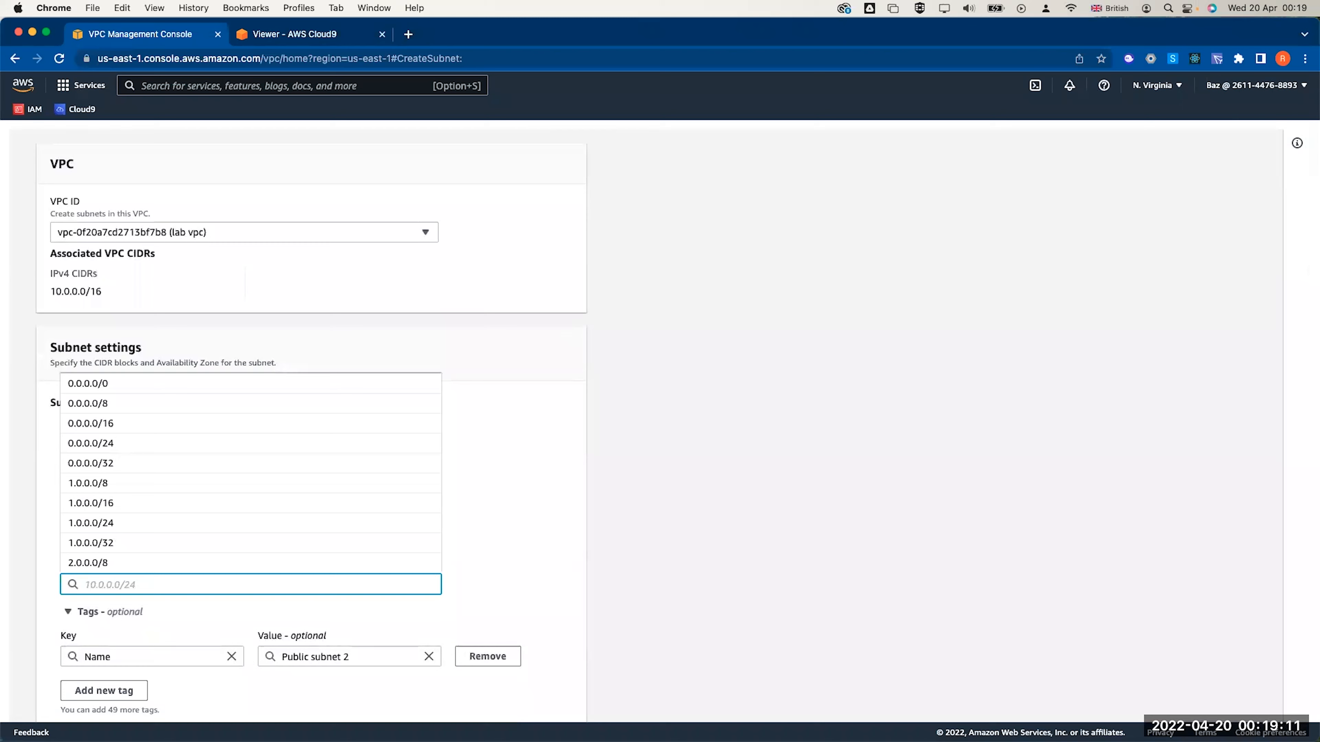
type("10.0.")
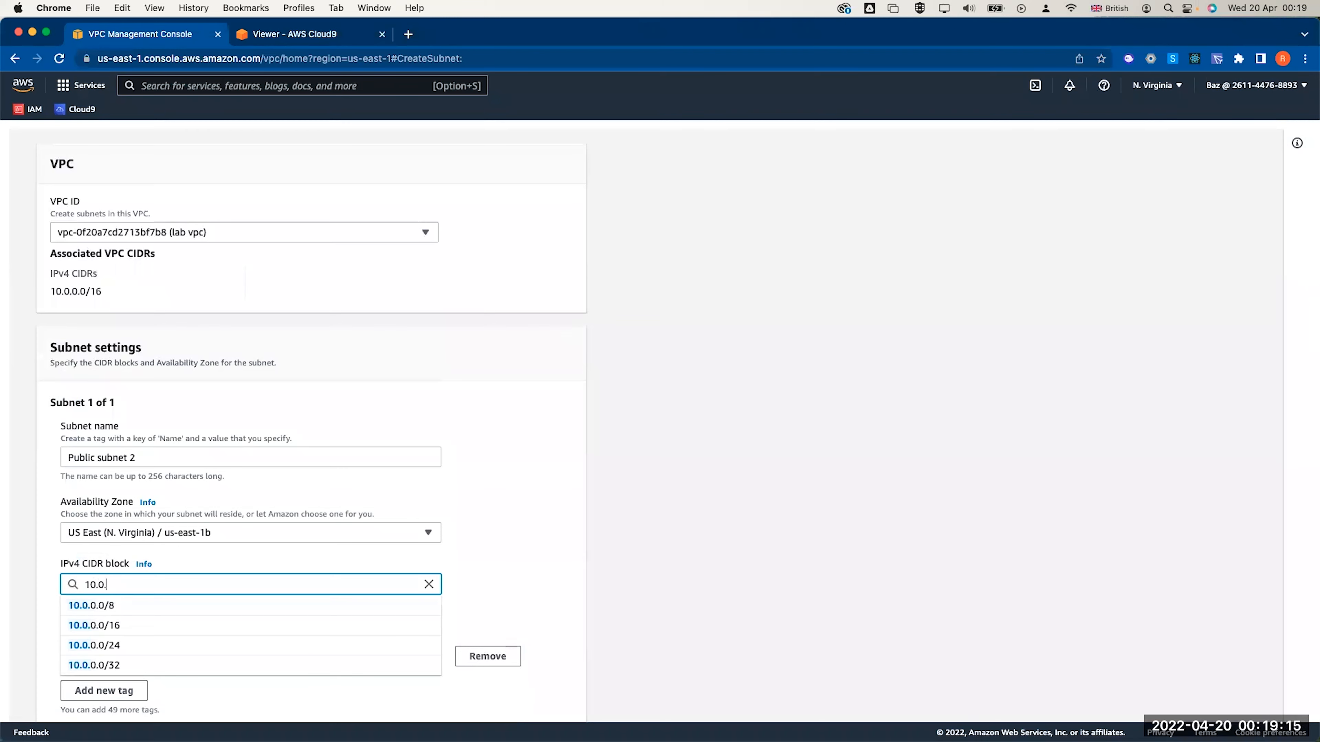
type("0/24")
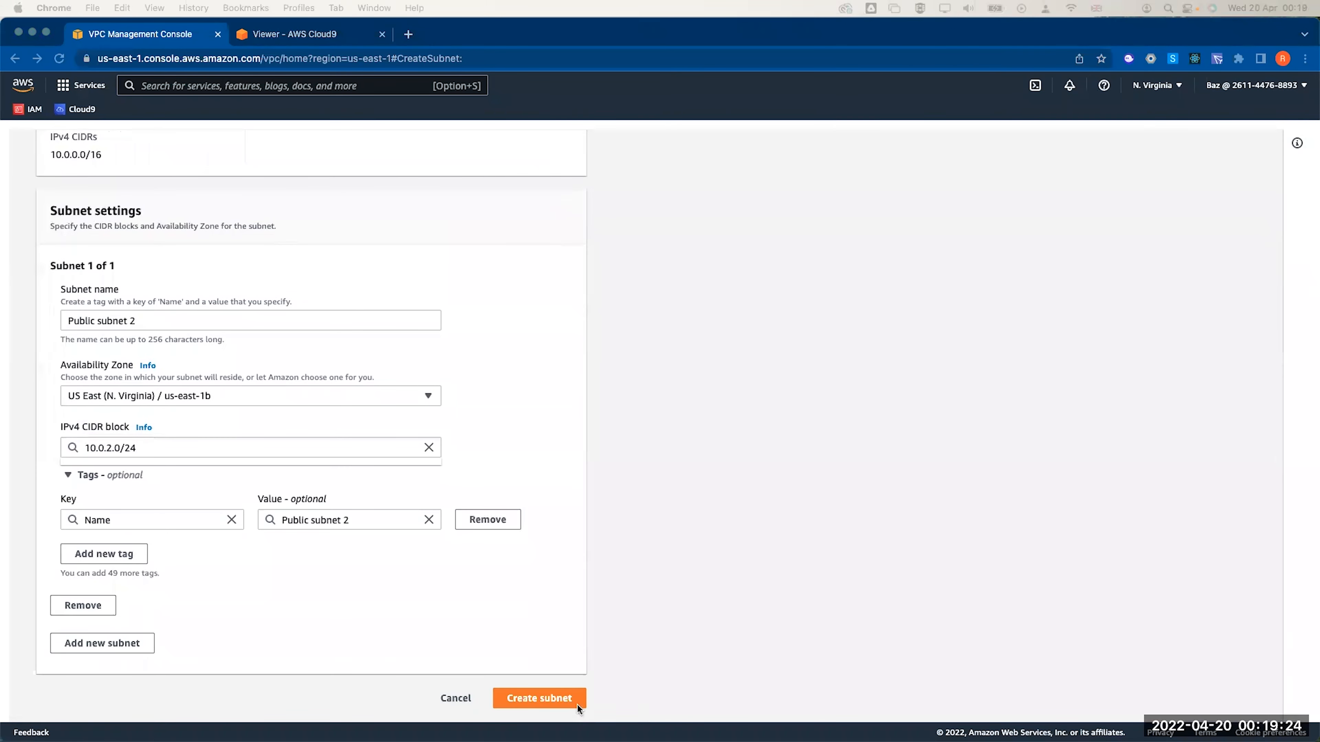
left_click(555, 702)
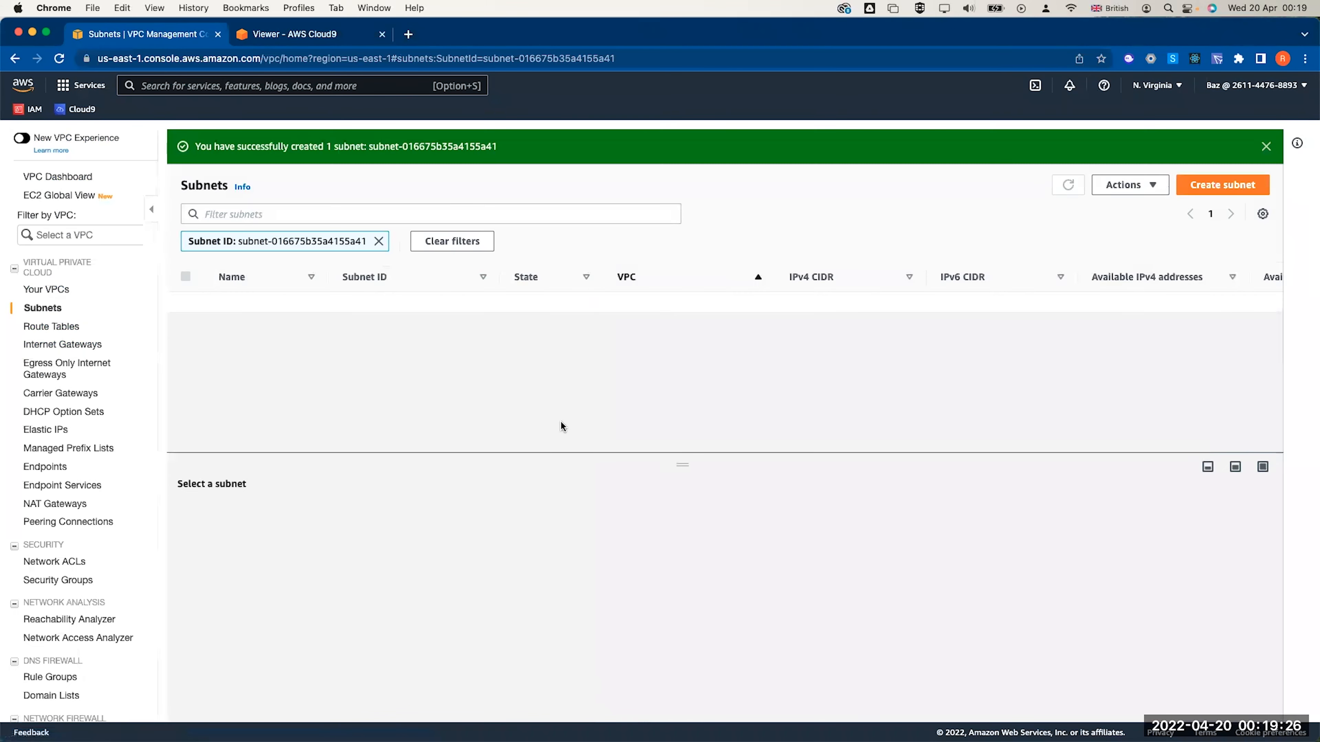
Start a new lab vpc subnet named 'Private subnet 2' in us-east-1b
left_click(1200, 185)
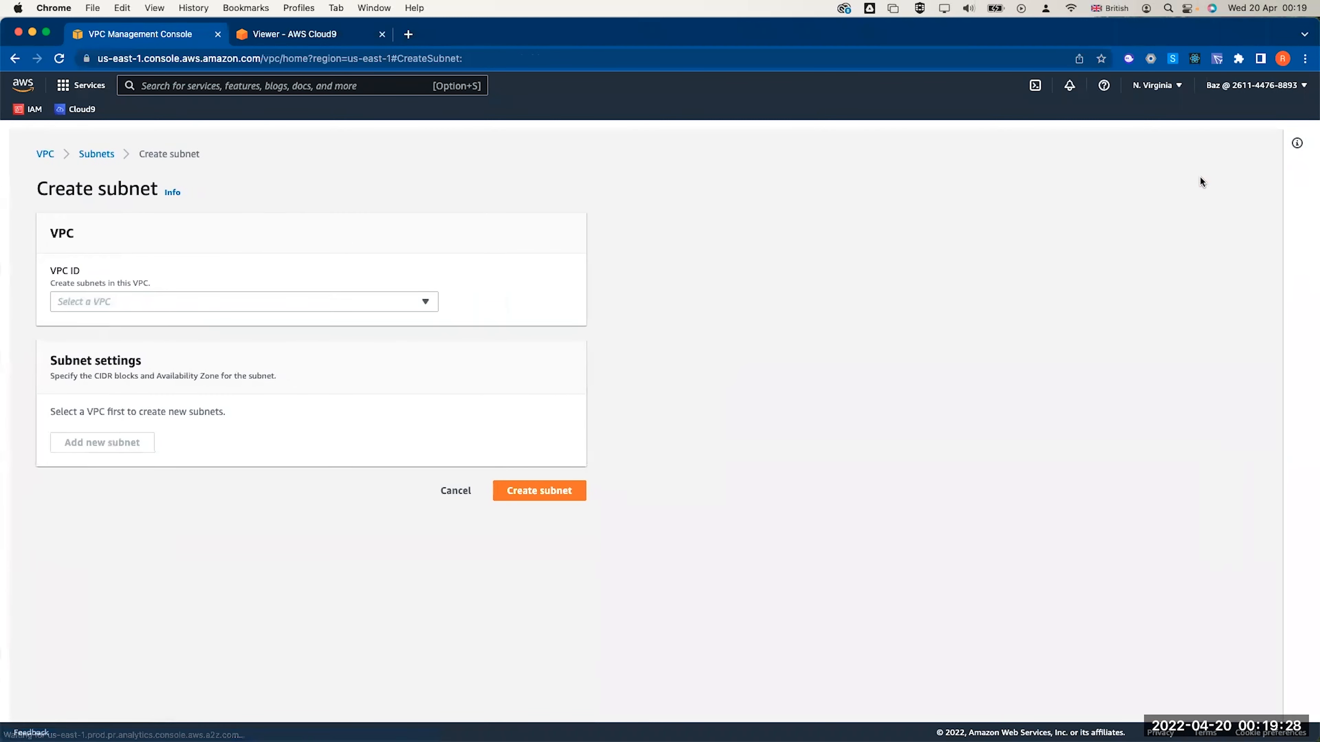
left_click(366, 302)
left_click(132, 409)
left_click(251, 526)
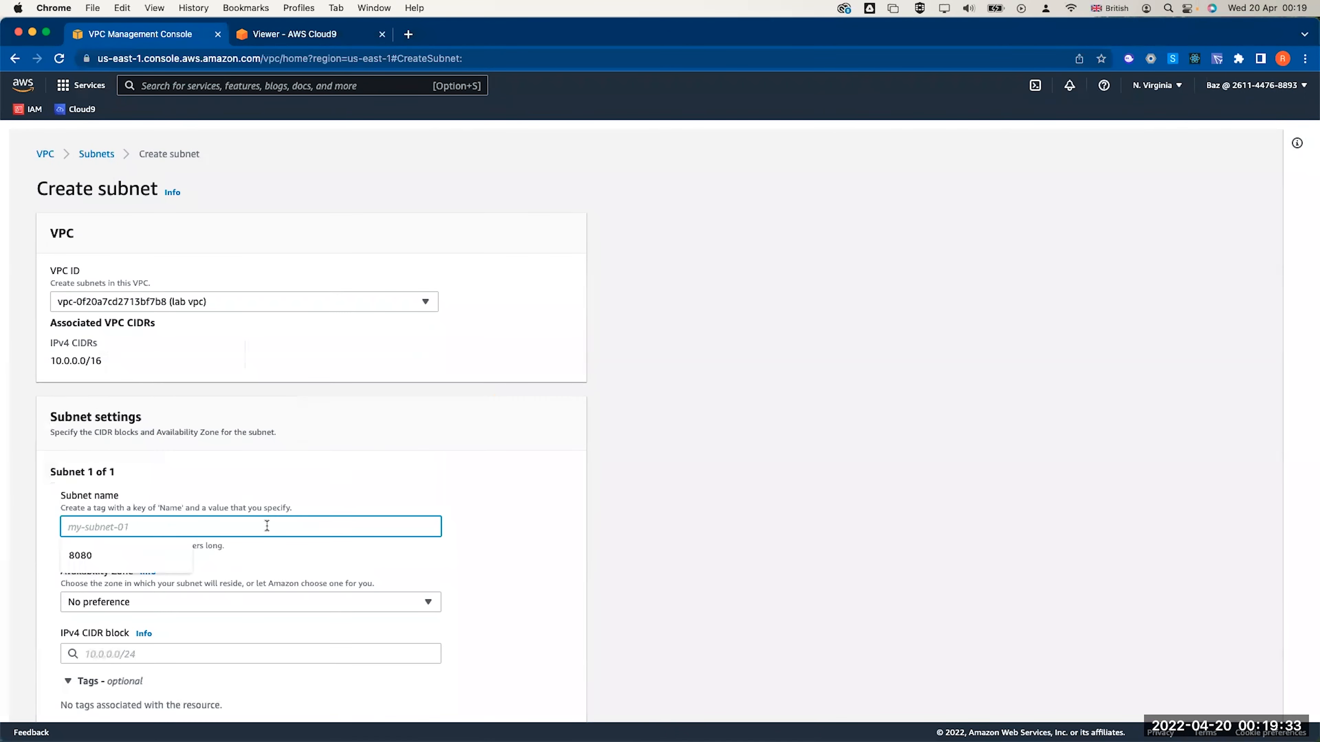
type("Private subnet 2")
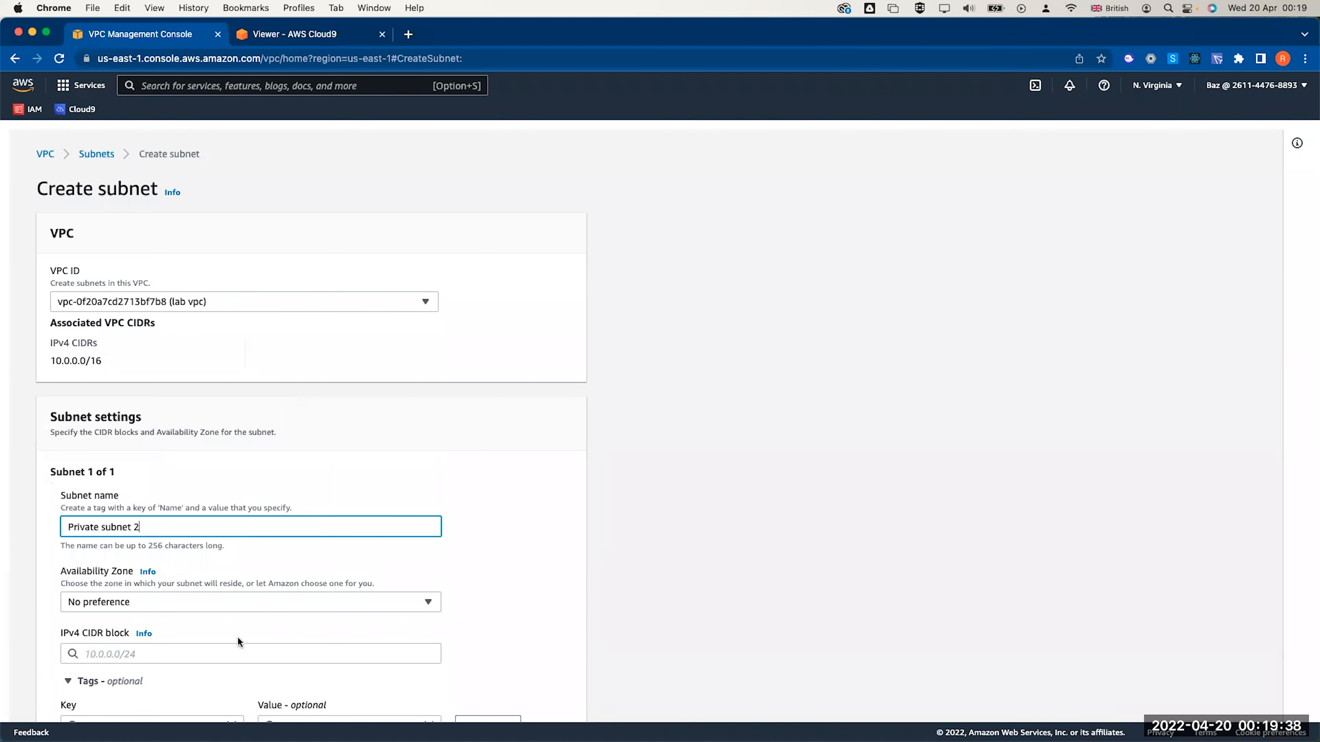
left_click(230, 601)
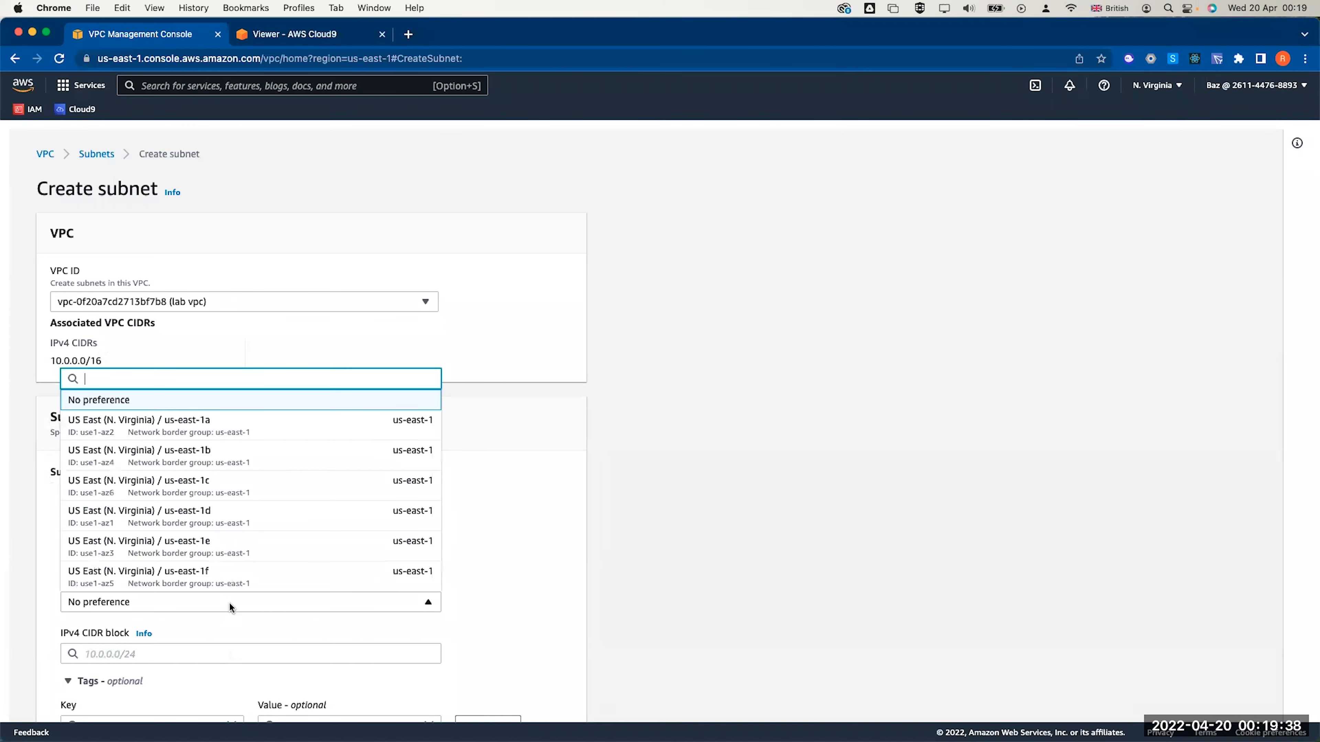
left_click(243, 459)
Give it IPv4 CIDR 10.0.3.0/24 and create the subnet
scroll(266, 505, "down", 2)
left_click(227, 542)
type("10.0.")
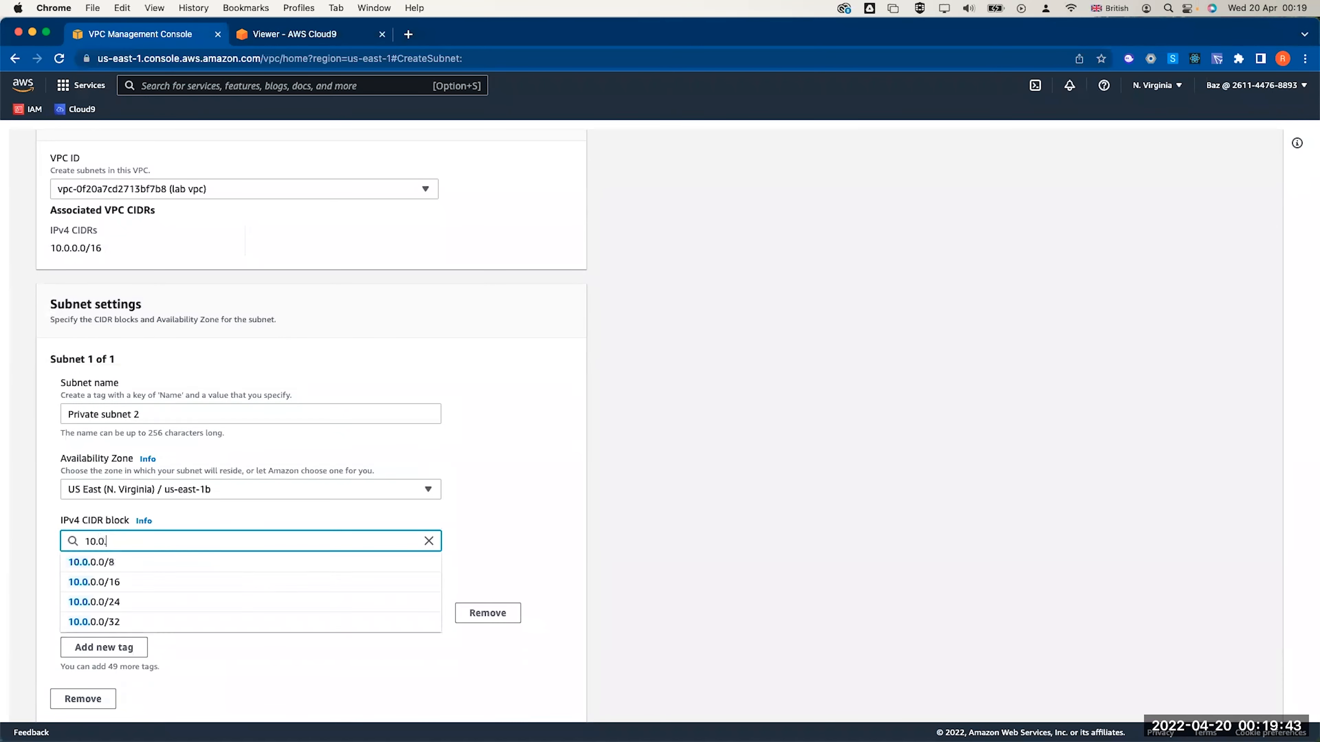
type("3.")
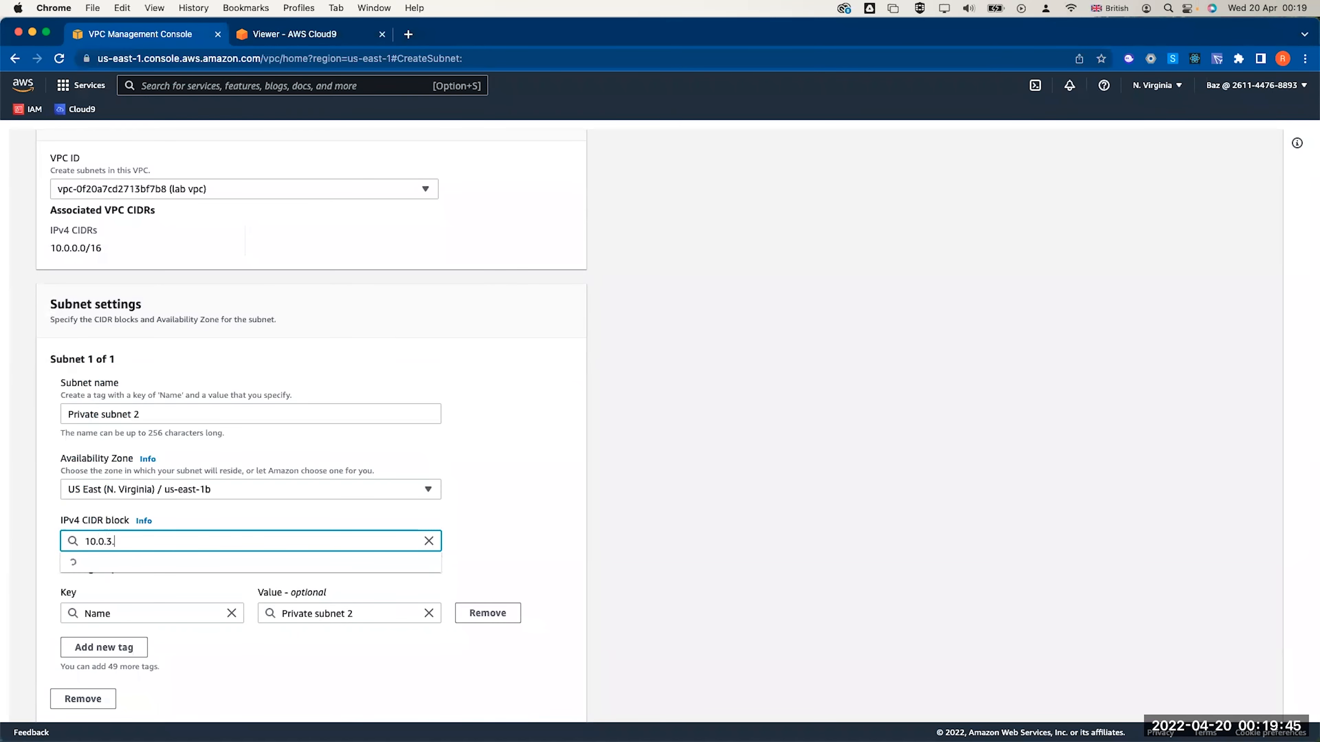
type("0/24")
left_click(512, 448)
scroll(513, 448, "down", 2)
left_click(539, 698)
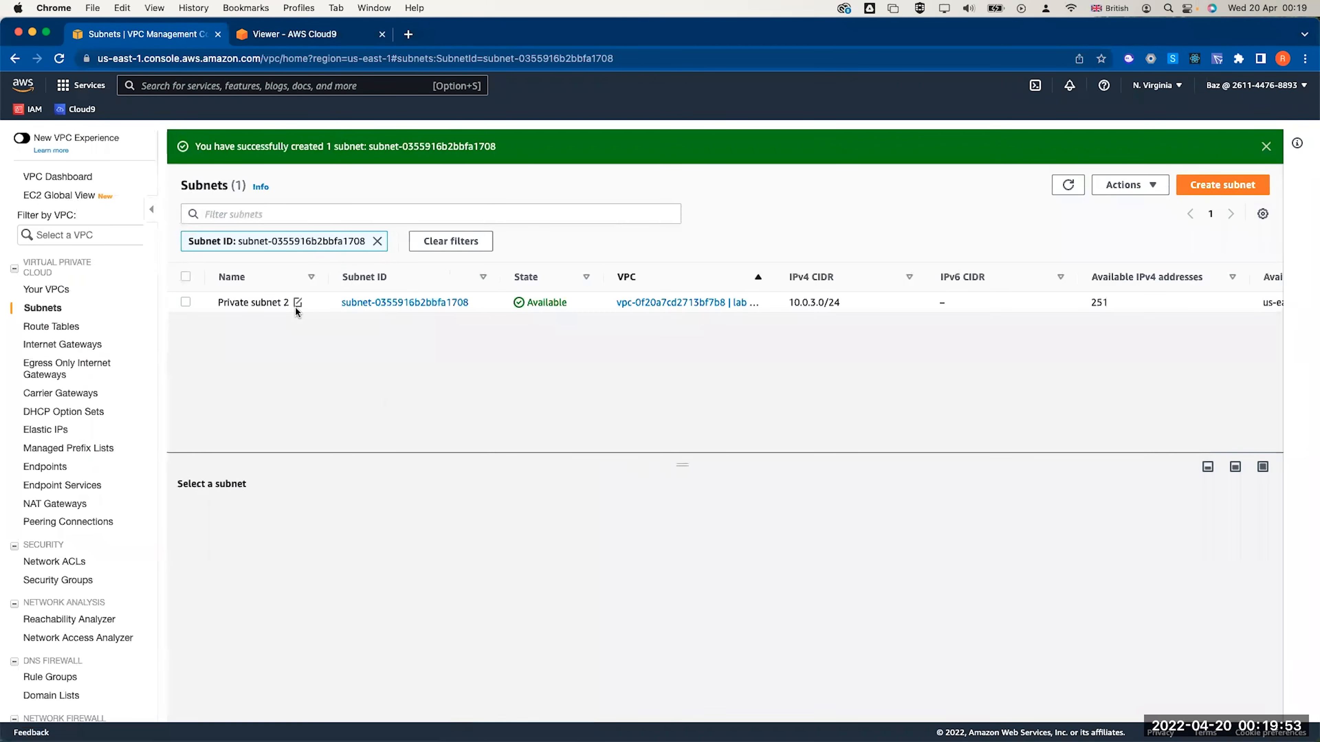
Show all 12 subnets and select Public subnet 1, Private subnet 2 and Public subnet 2
left_click(376, 242)
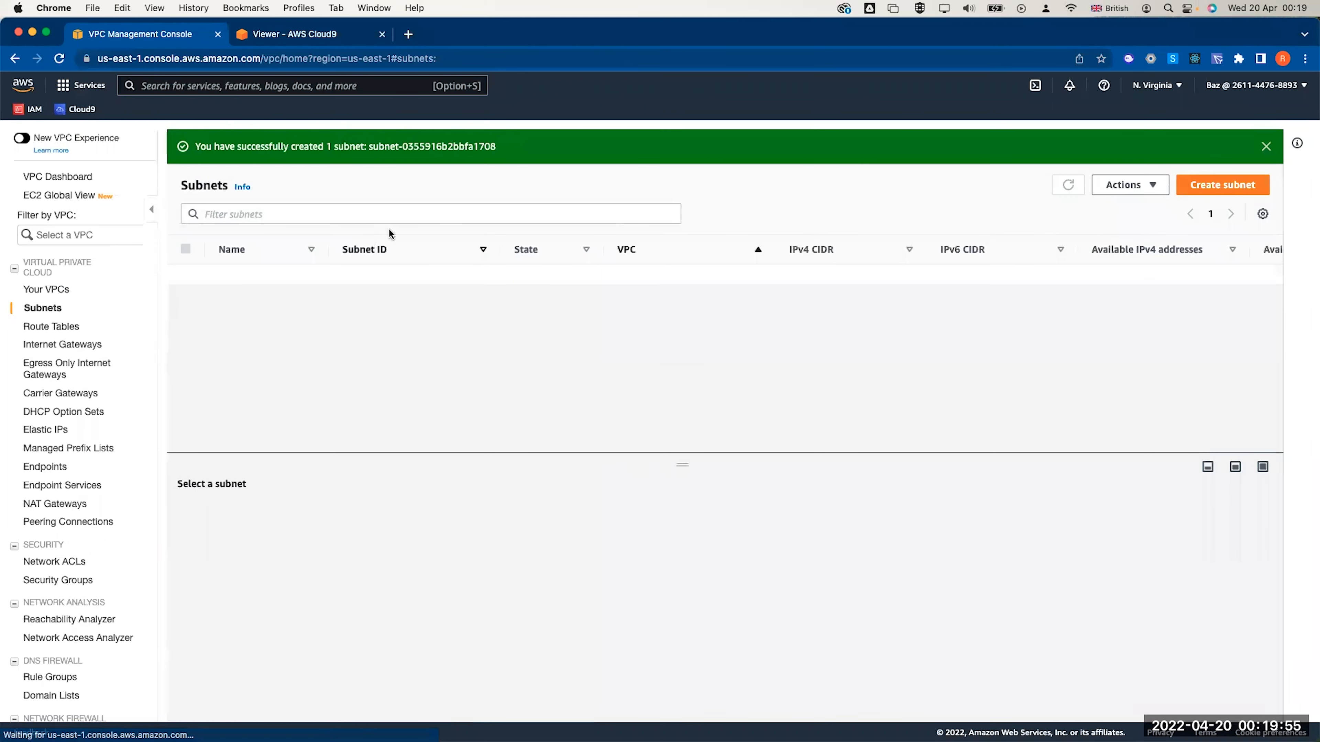
scroll(788, 265, "down", 3)
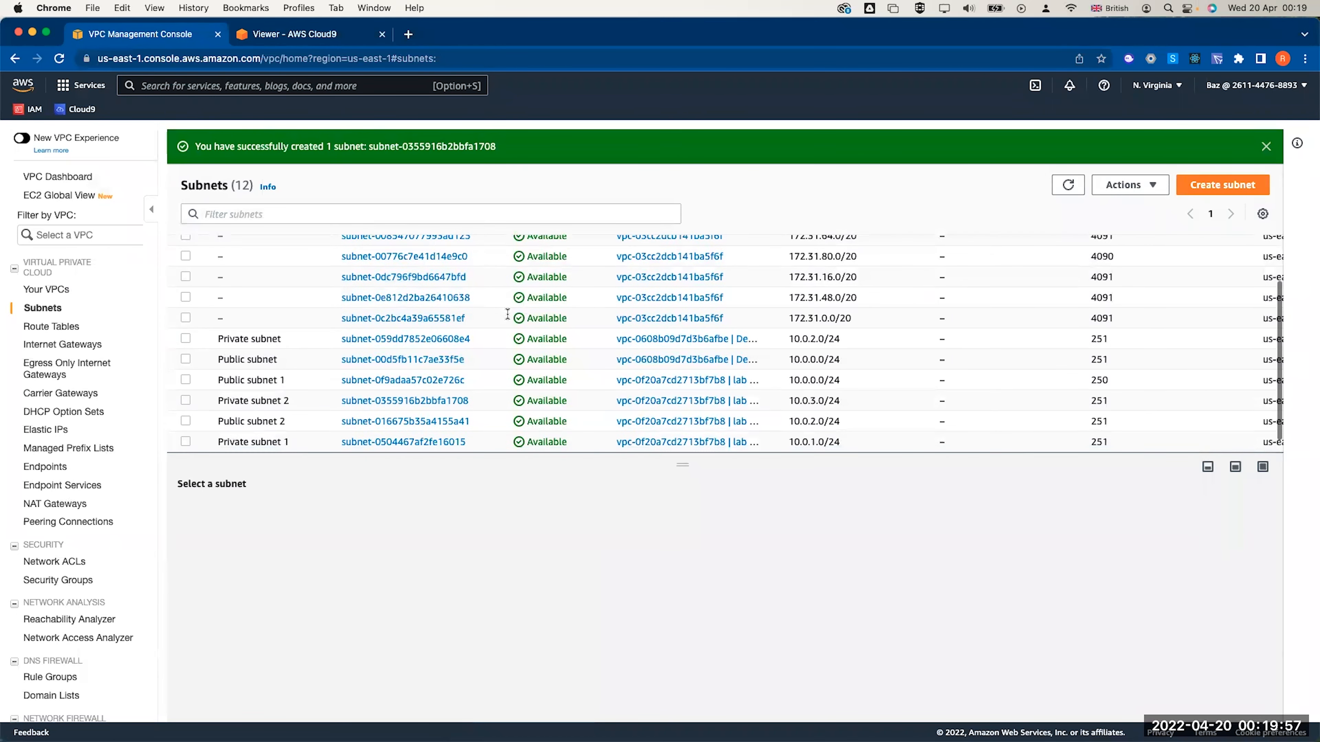
scroll(788, 265, "up", 3)
left_click_drag(775, 249, 925, 254)
scroll(791, 333, "down", 3)
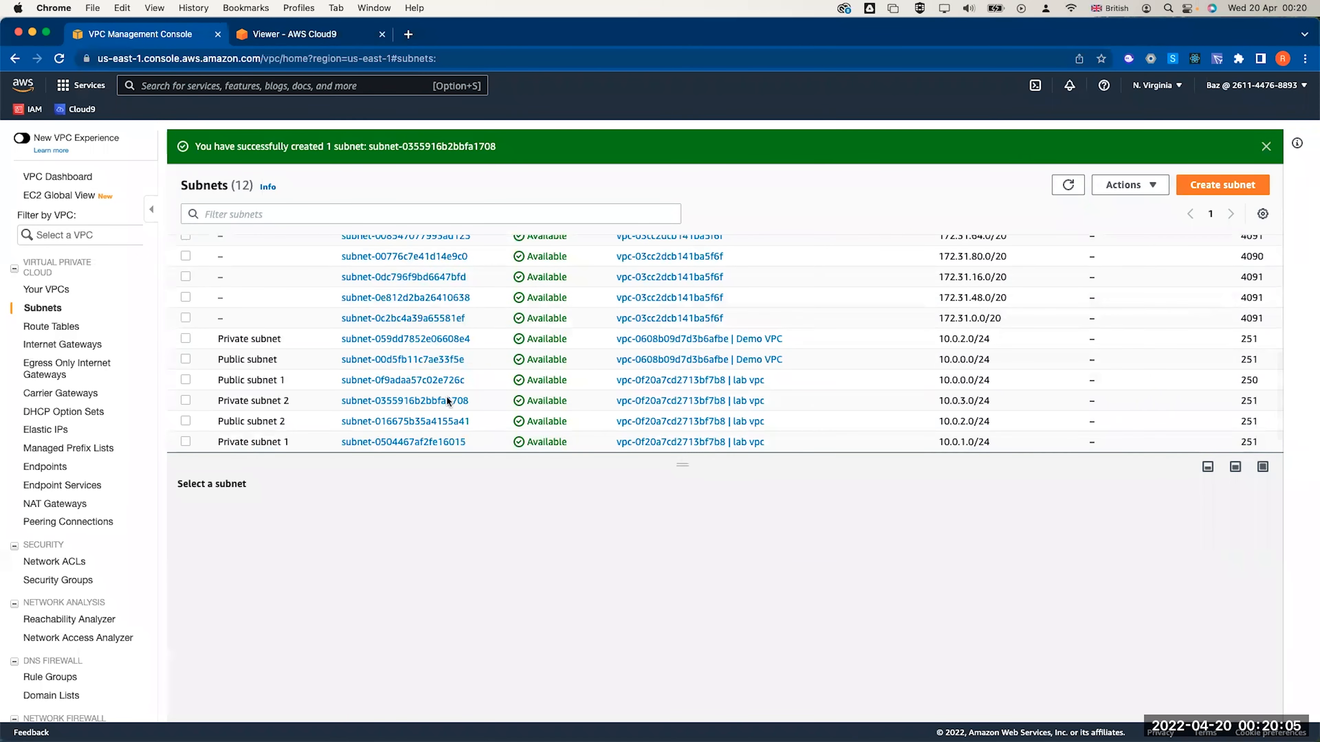
left_click(186, 380)
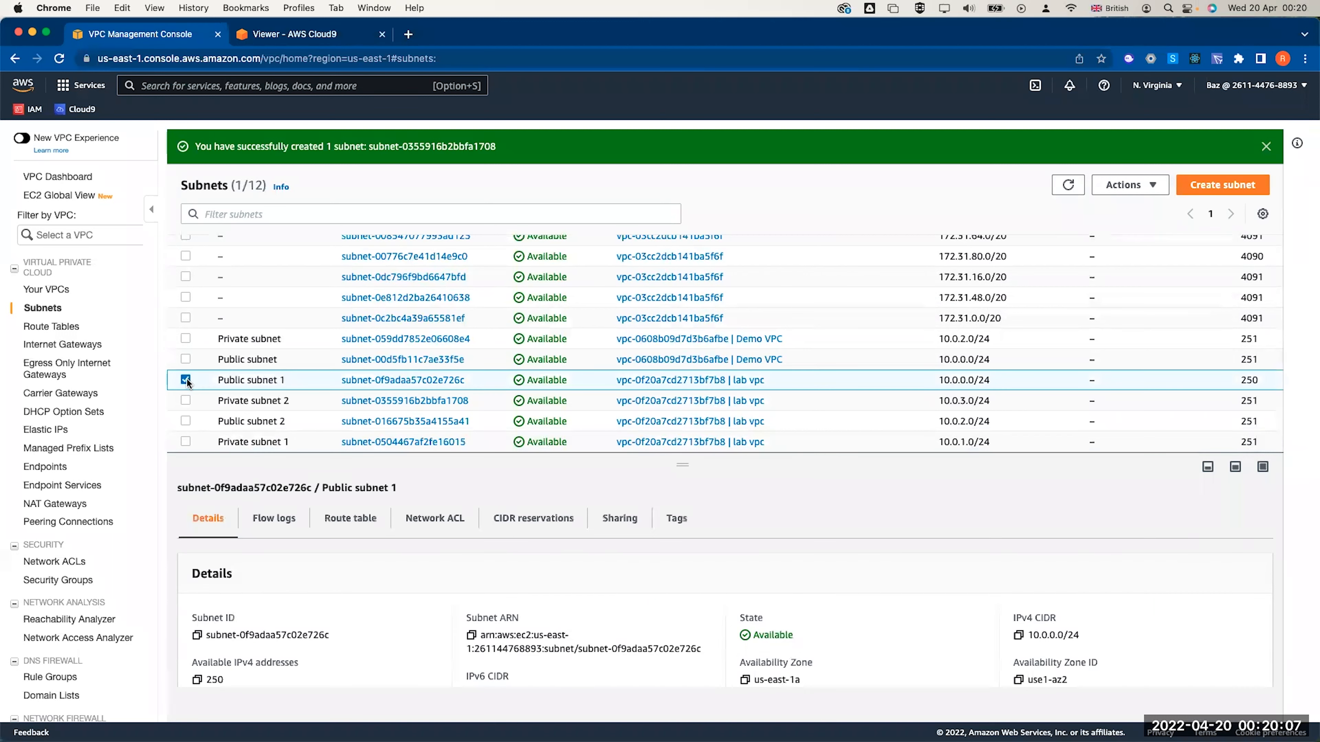
left_click(185, 401)
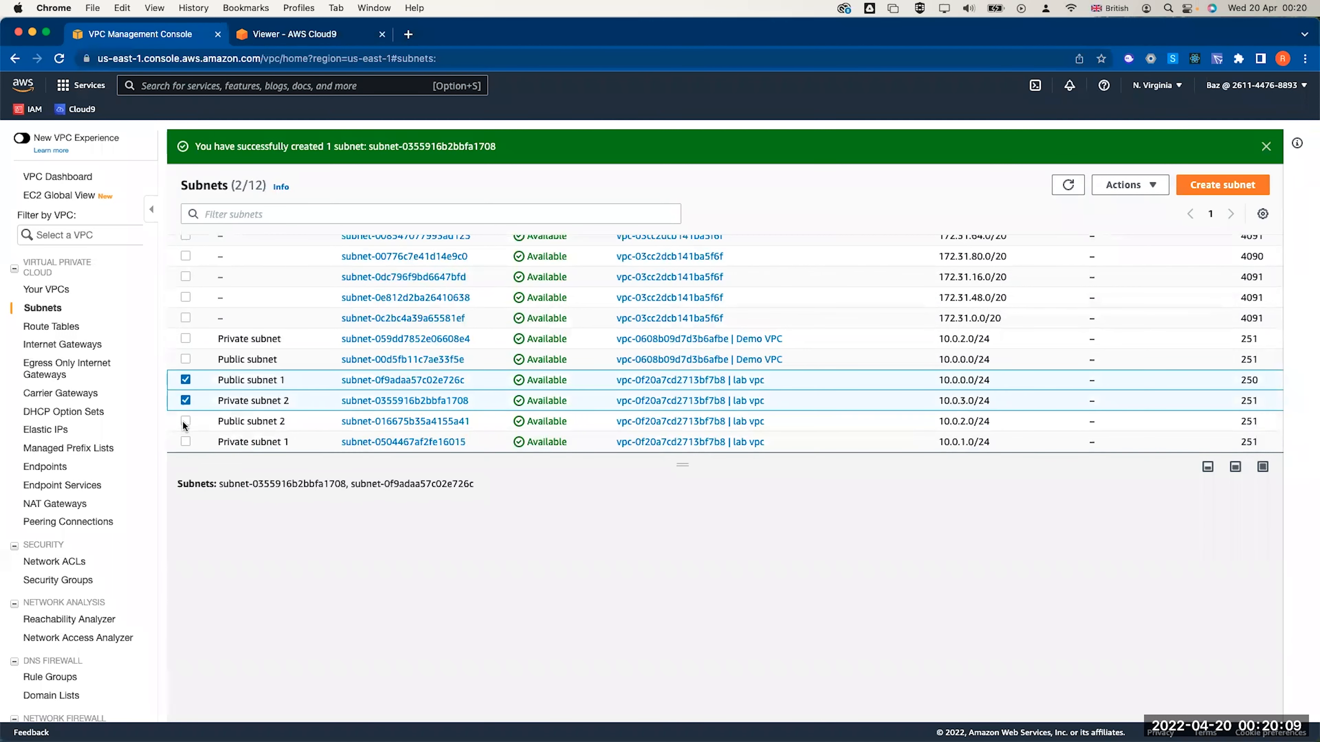
left_click(185, 422)
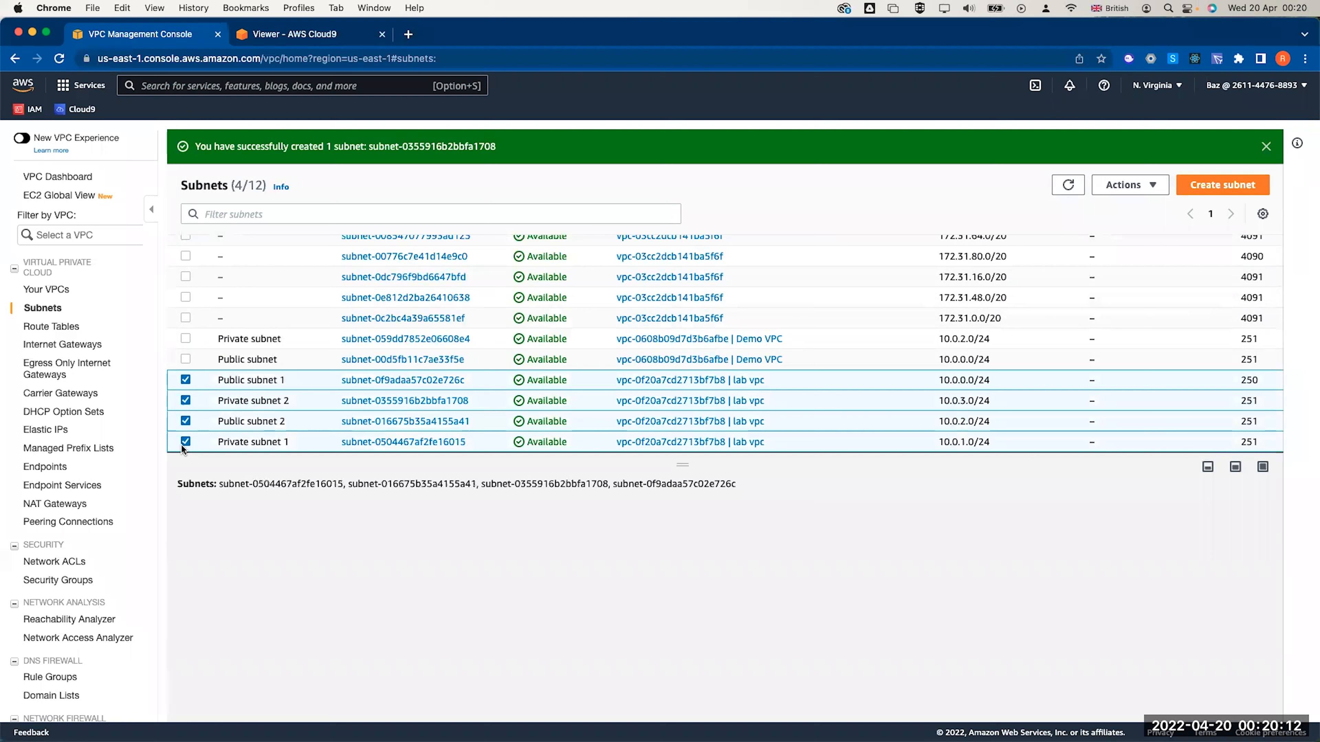
Find the lab vpc's non-main route table among the route tables
left_click(73, 331)
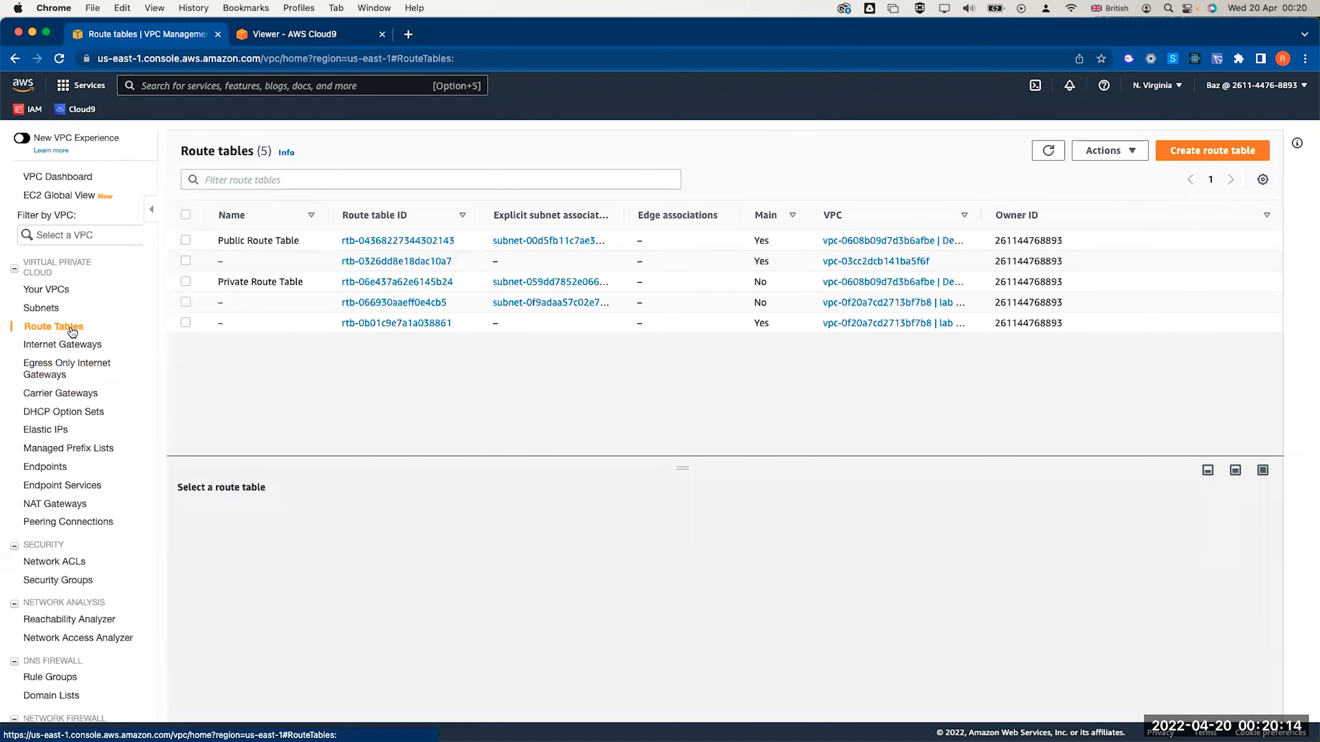
left_click_drag(982, 215, 1089, 216)
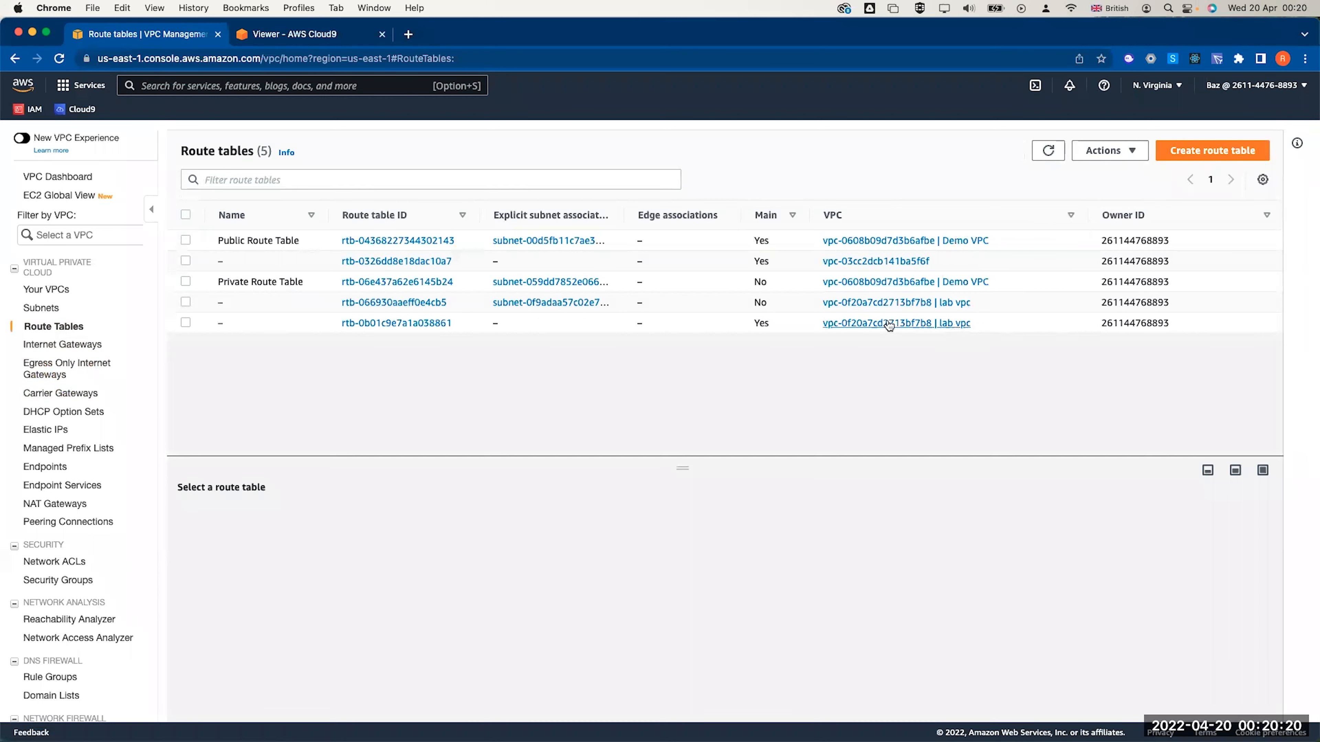
left_click(758, 303)
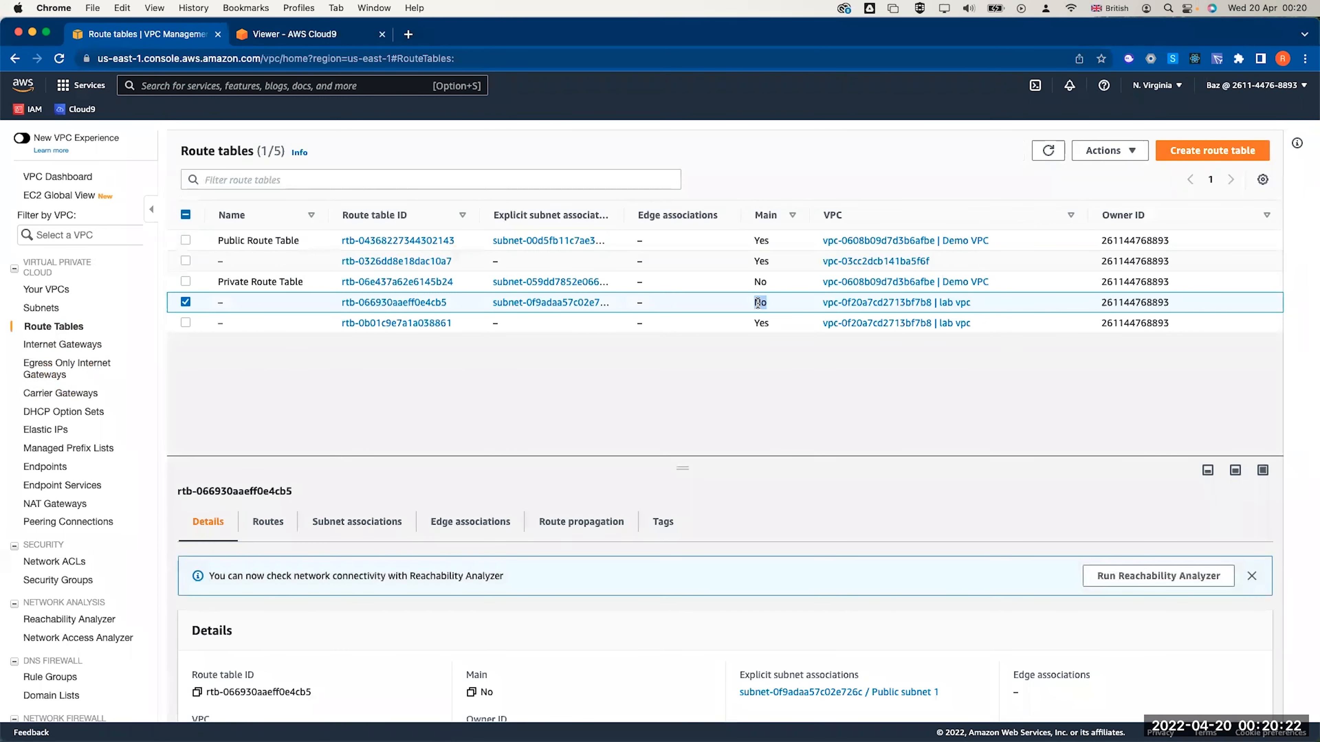
double_click(760, 323)
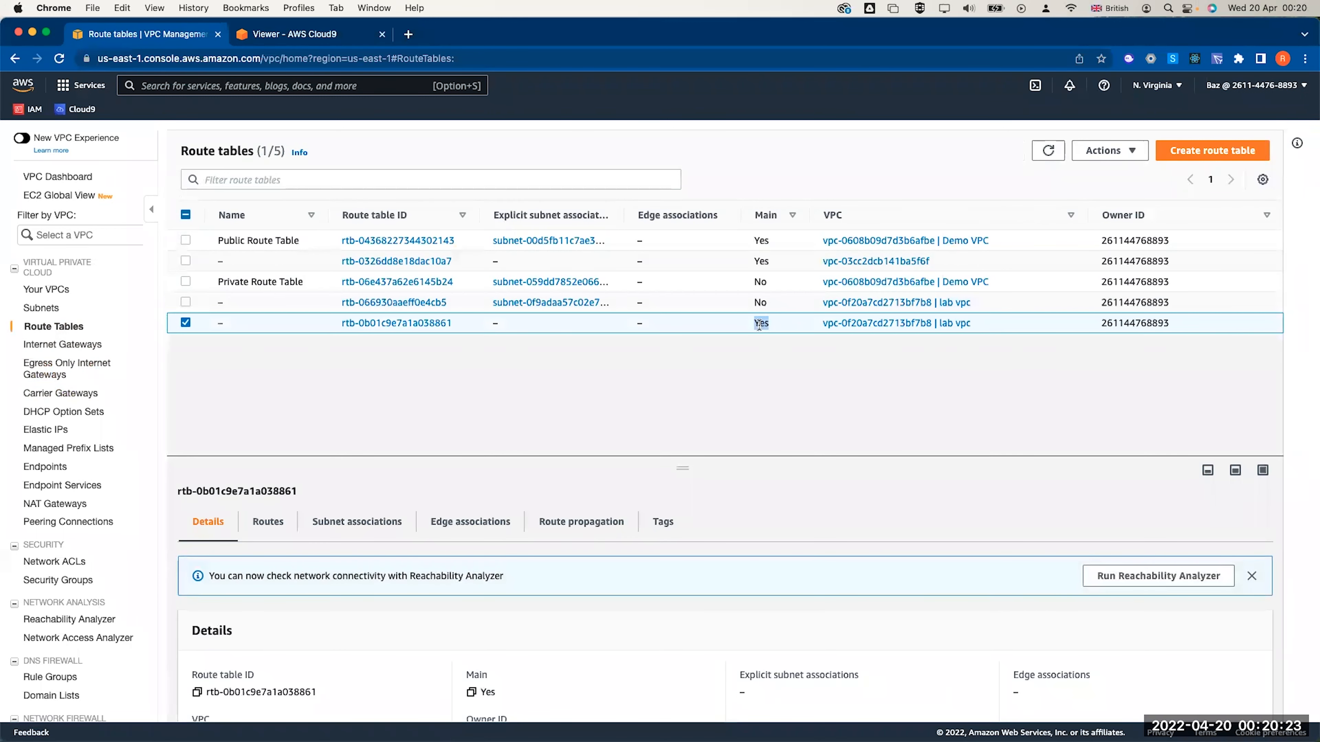
left_click(186, 323)
left_click(185, 302)
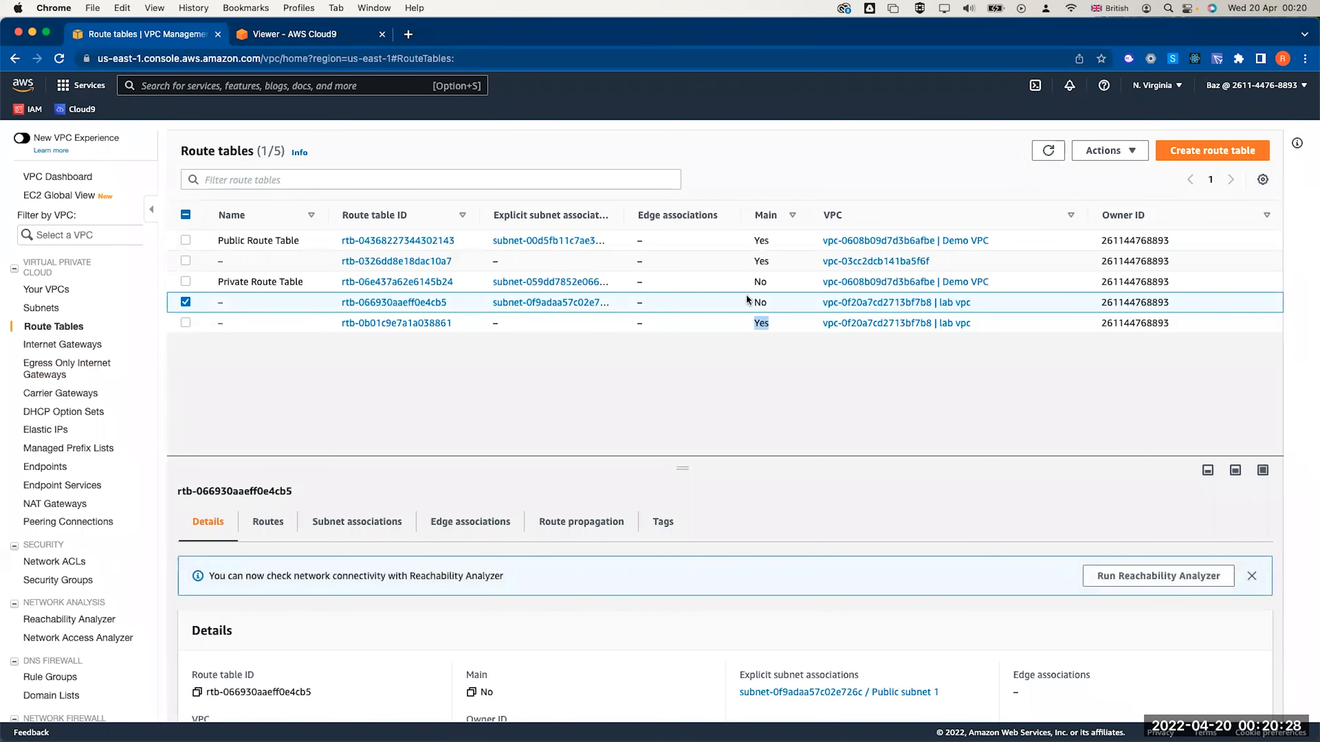
Check its 0.0.0.0/0 internet gateway route and open its subnet associations editor
left_click(266, 524)
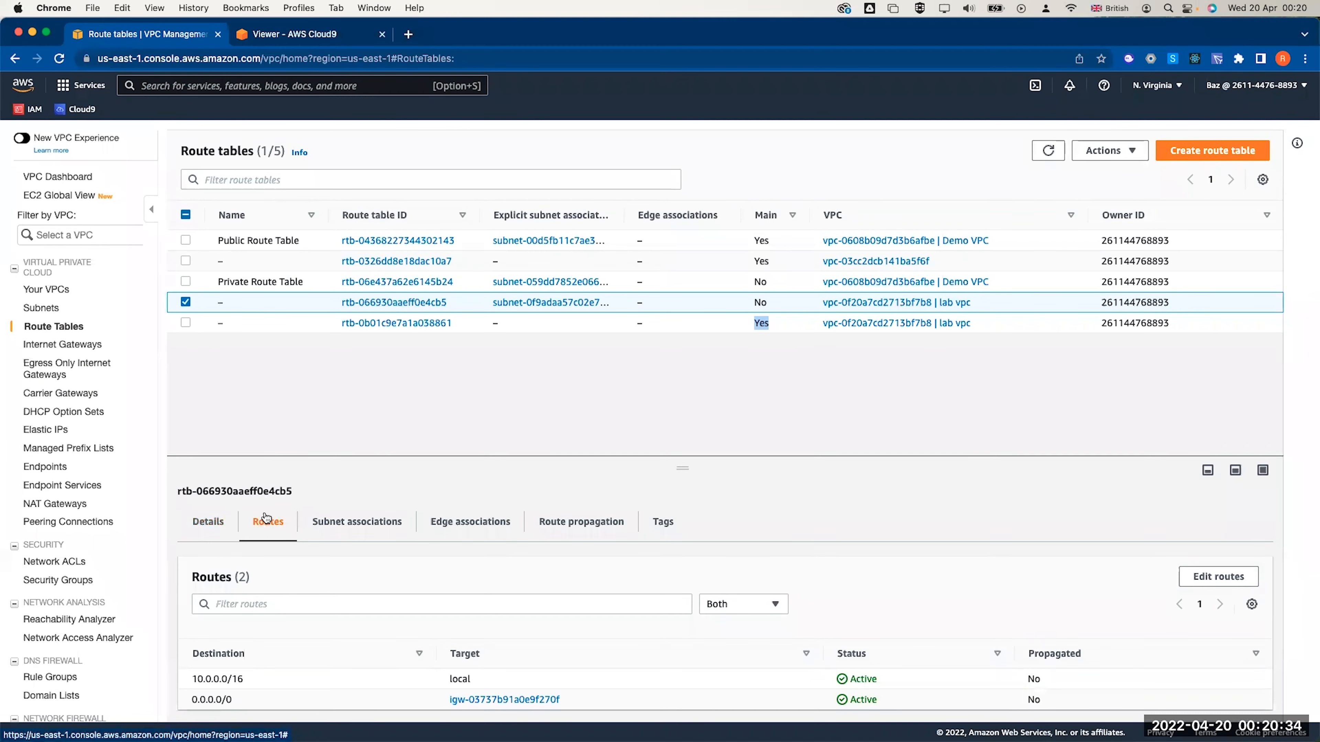
scroll(262, 541, "down", 1)
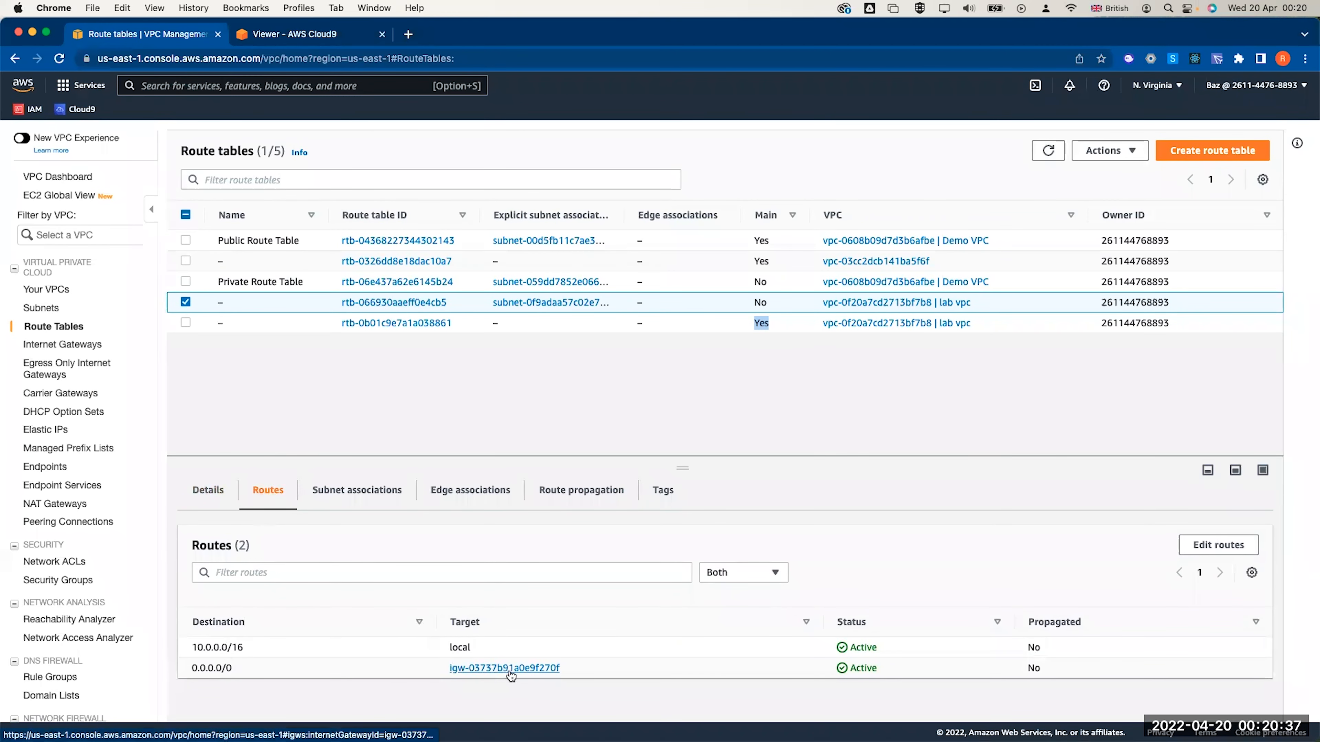
left_click(341, 502)
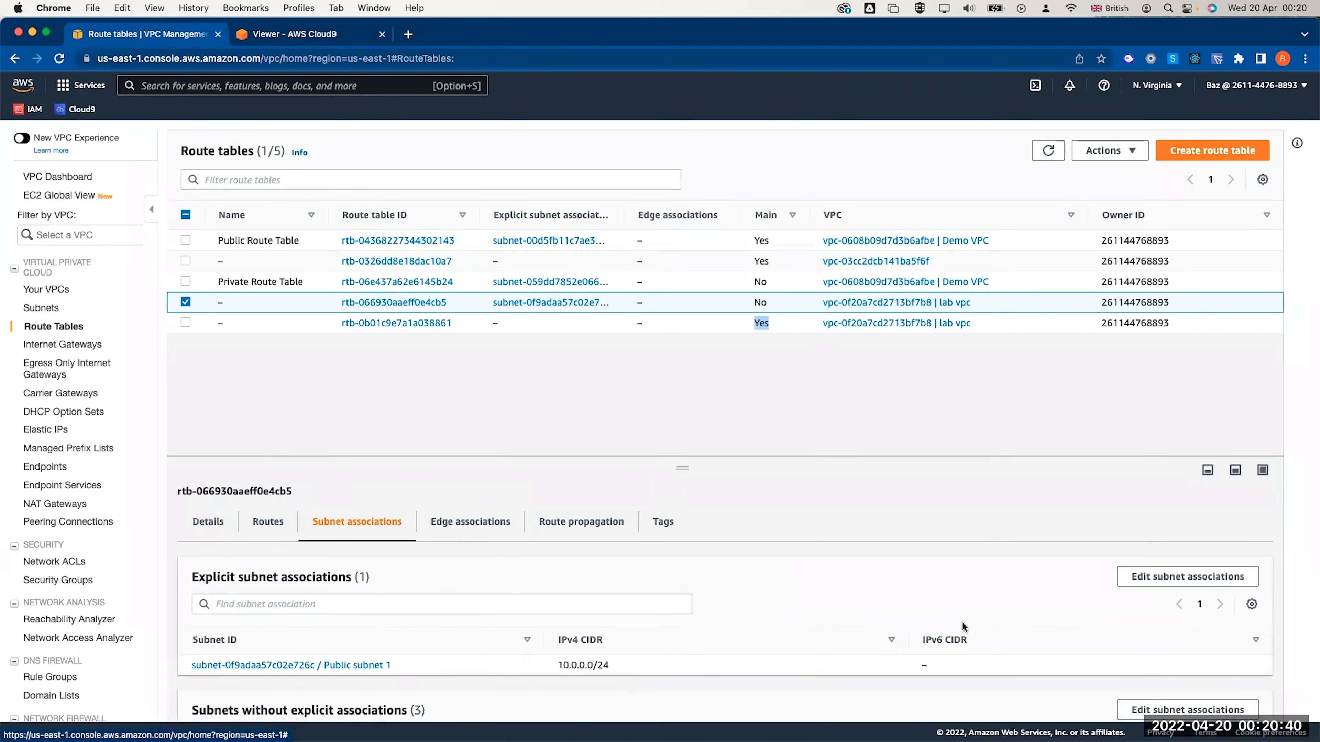
left_click(1179, 580)
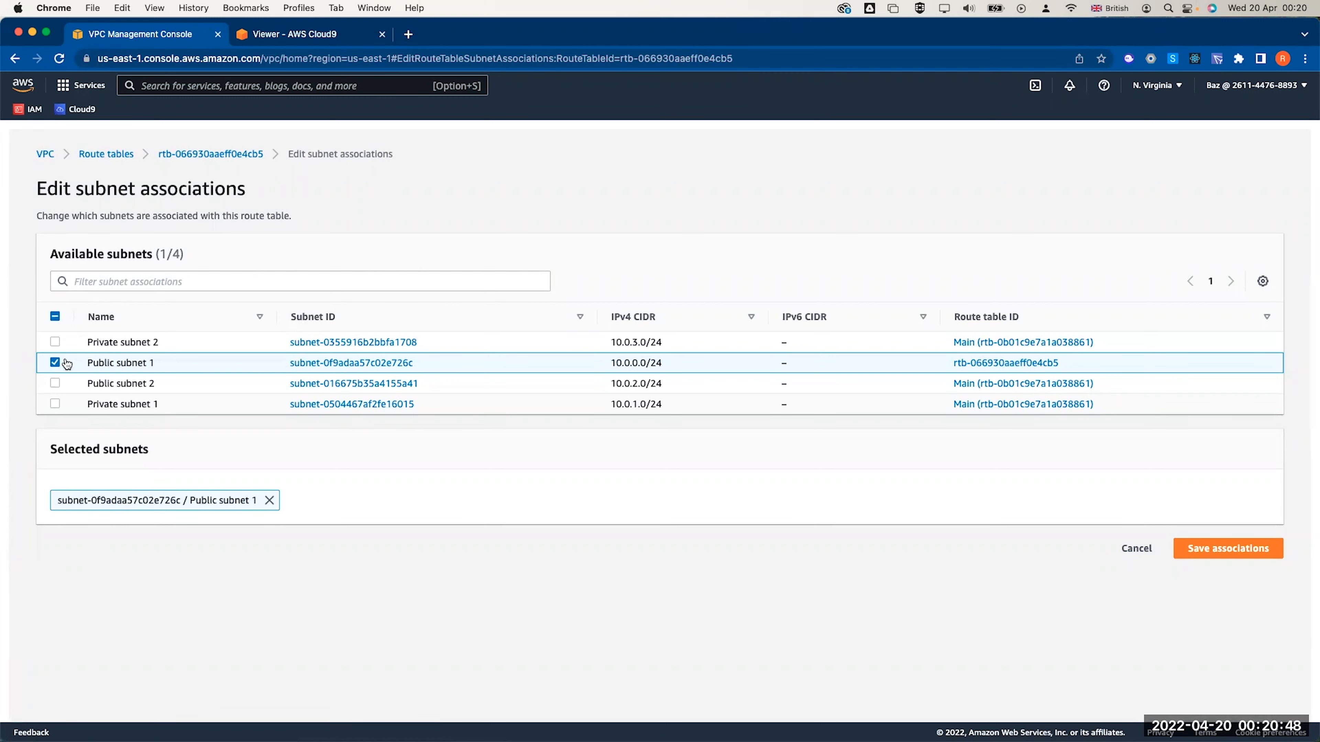
Associate Public subnet 2 with the internet-routed route table
left_click(54, 383)
left_click(1230, 546)
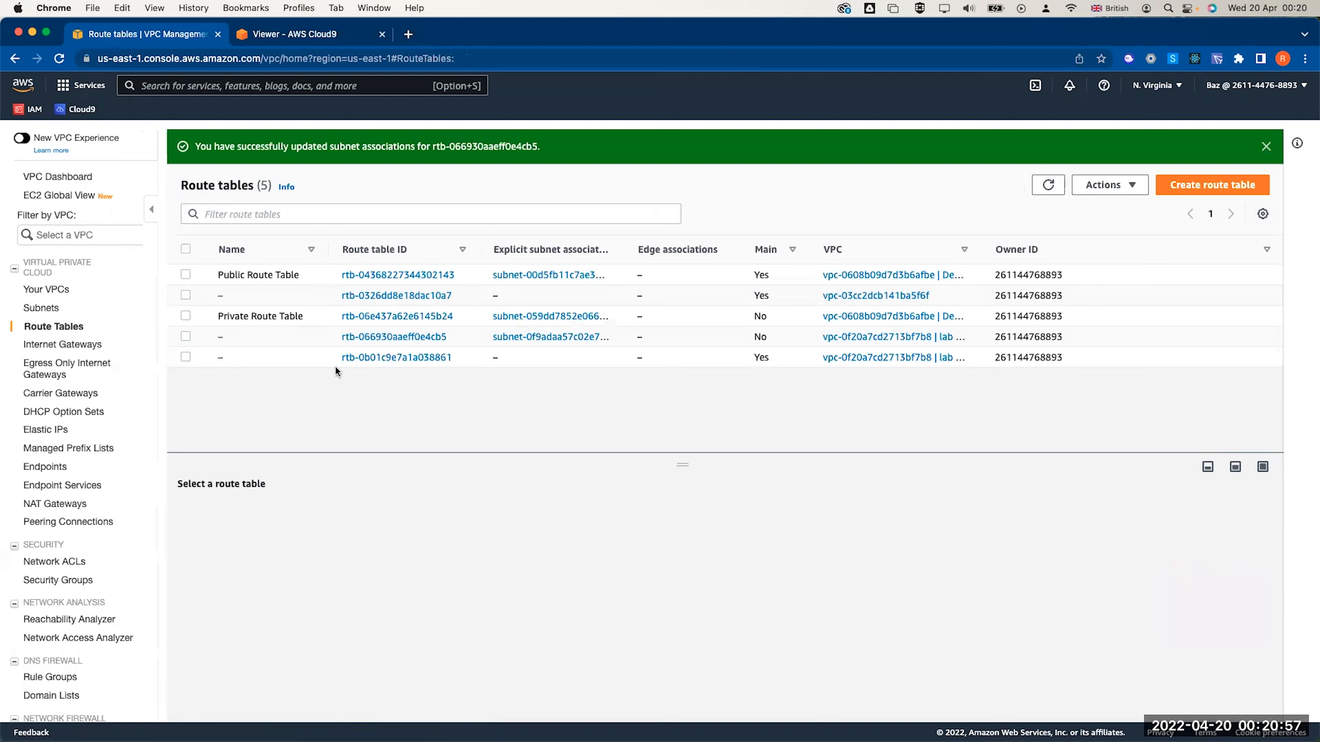
left_click(281, 338)
Name that route table 'Public Route Table'
left_click(231, 337)
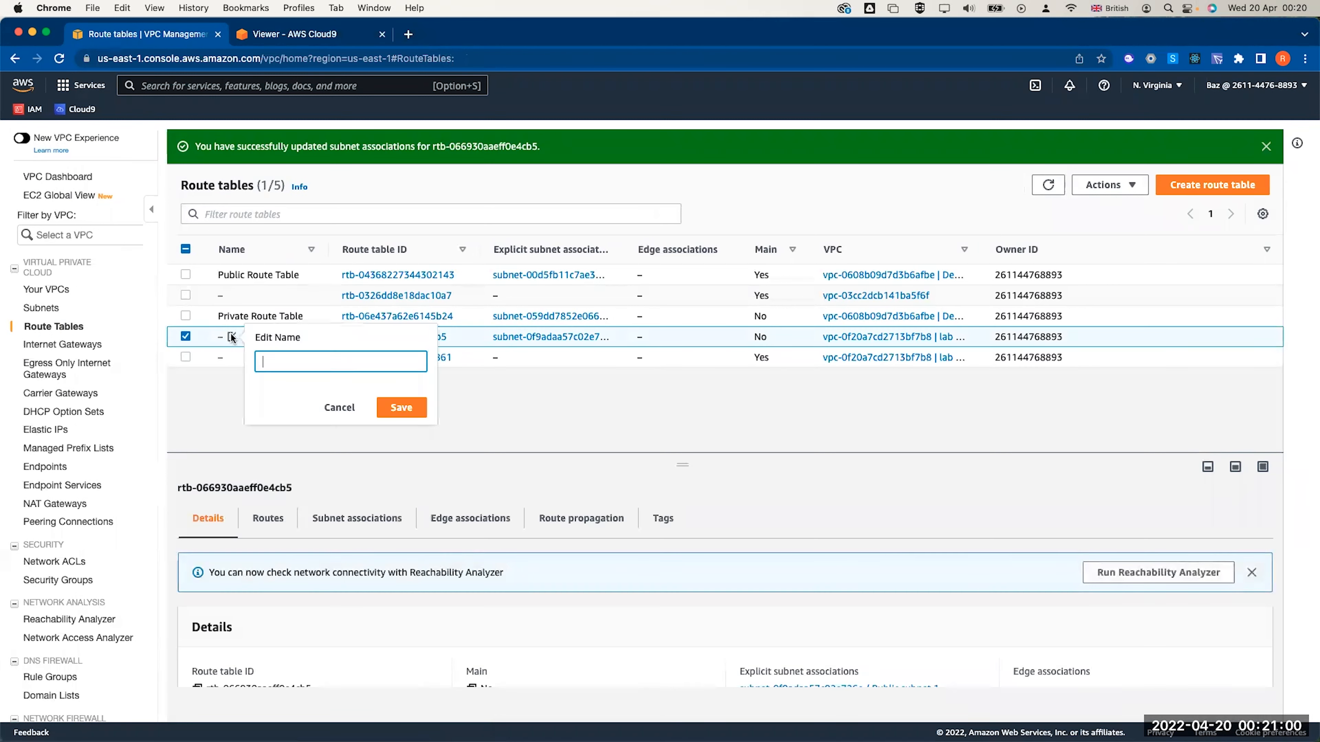
type("Public Route Table")
left_click(405, 407)
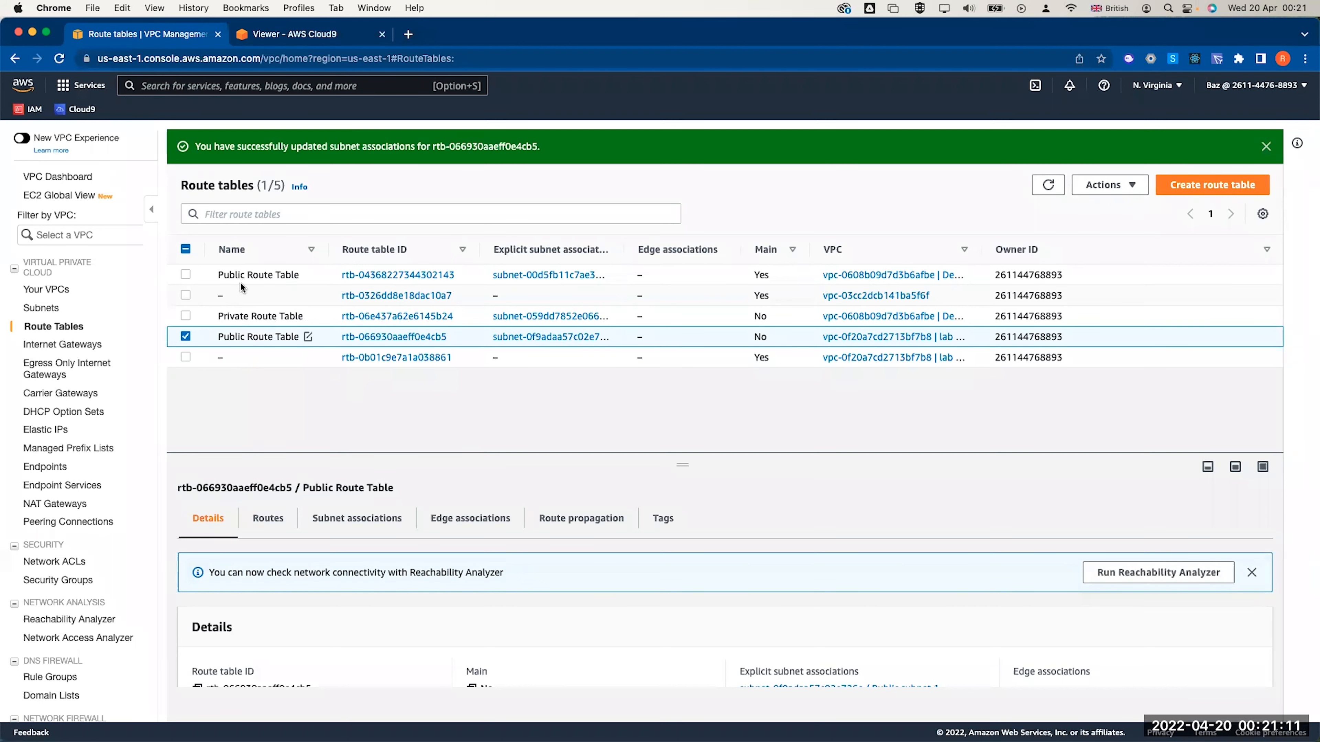
left_click_drag(980, 250, 1051, 250)
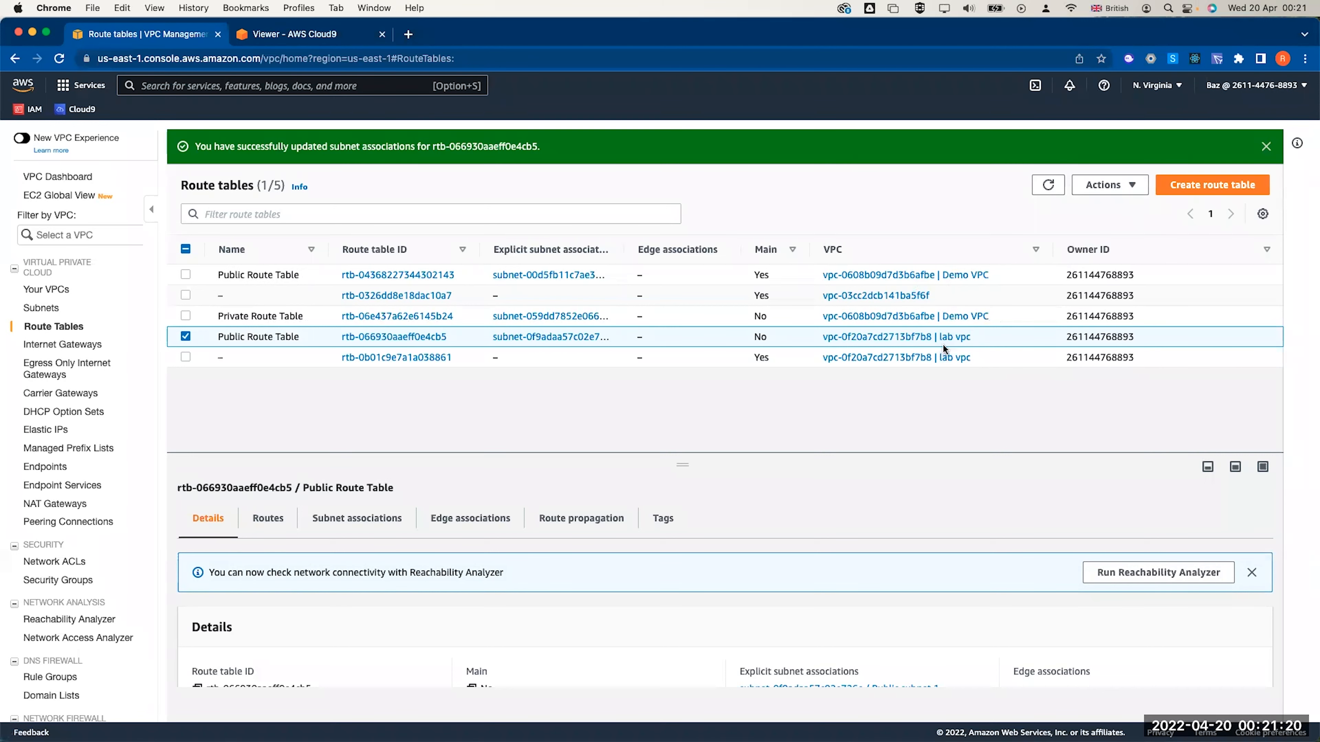
left_click(185, 337)
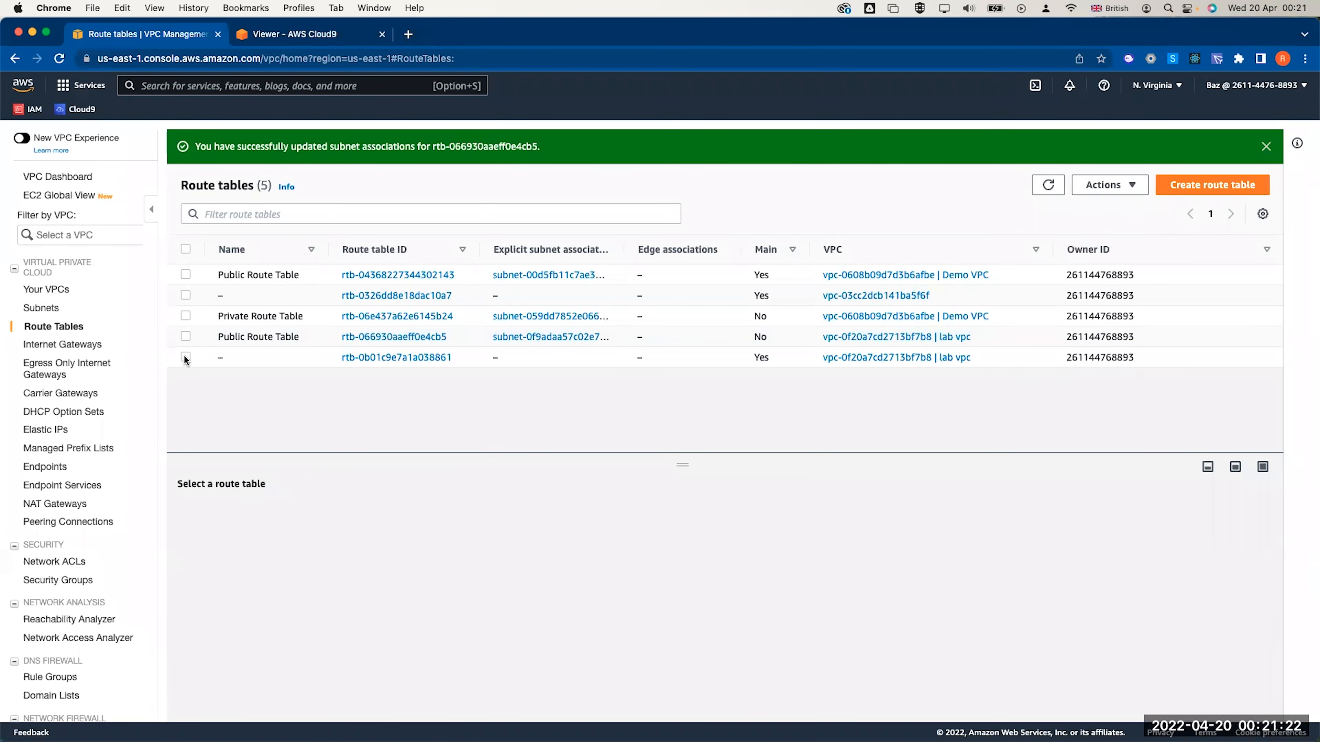
left_click(186, 357)
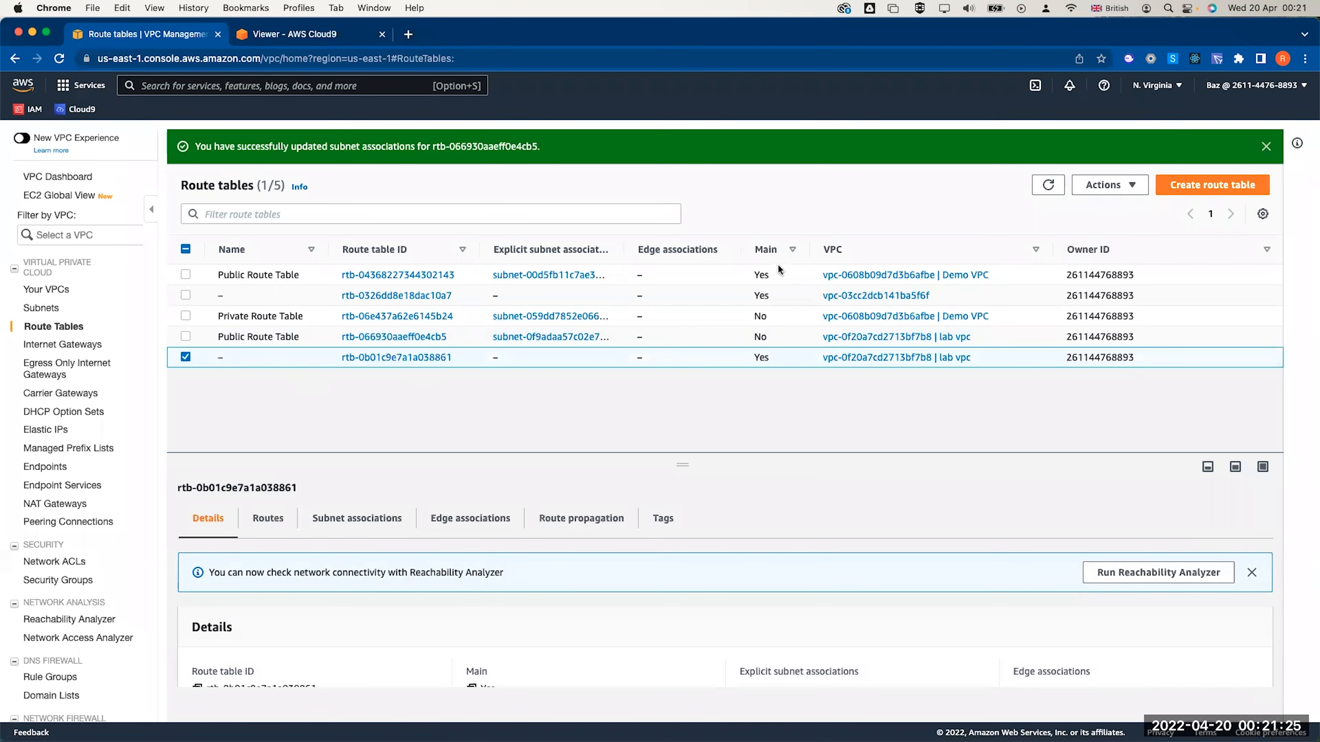
Name the lab vpc main route table 'Private route Table'
left_click(268, 518)
scroll(390, 575, "down", 2)
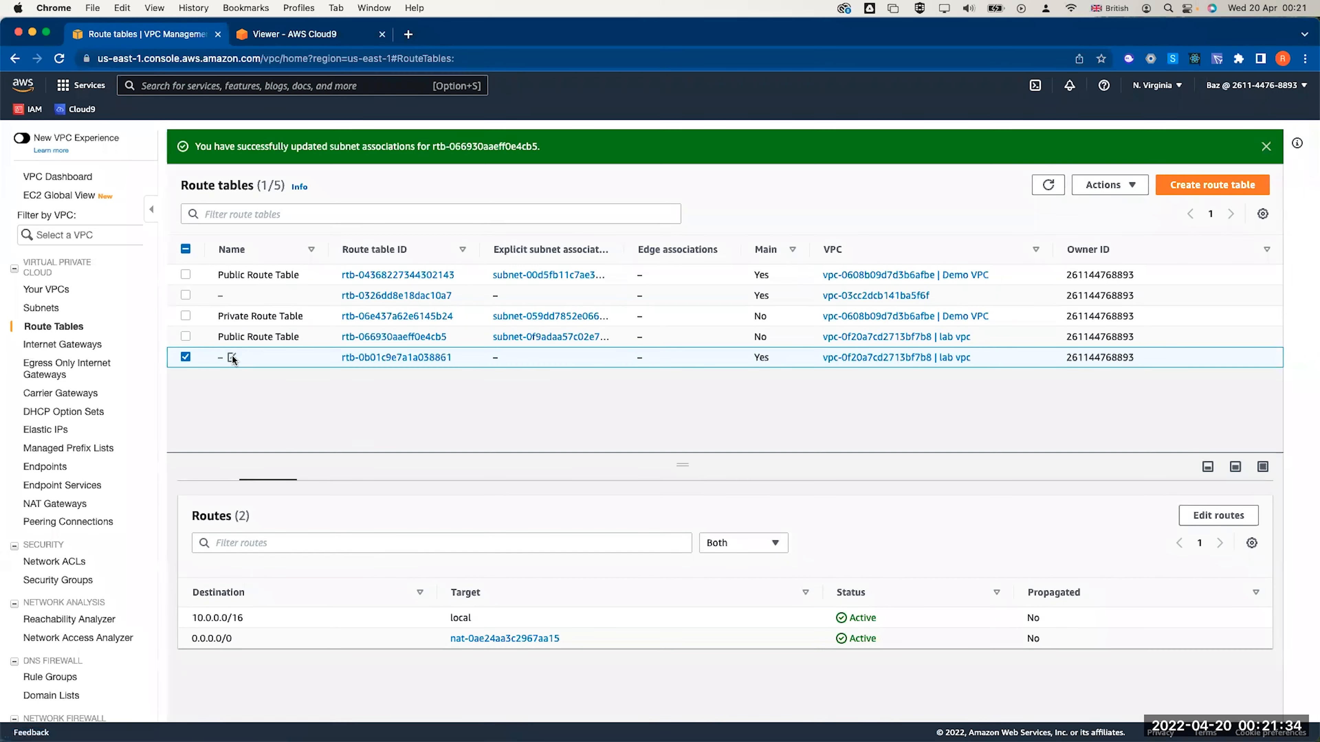
left_click(232, 357)
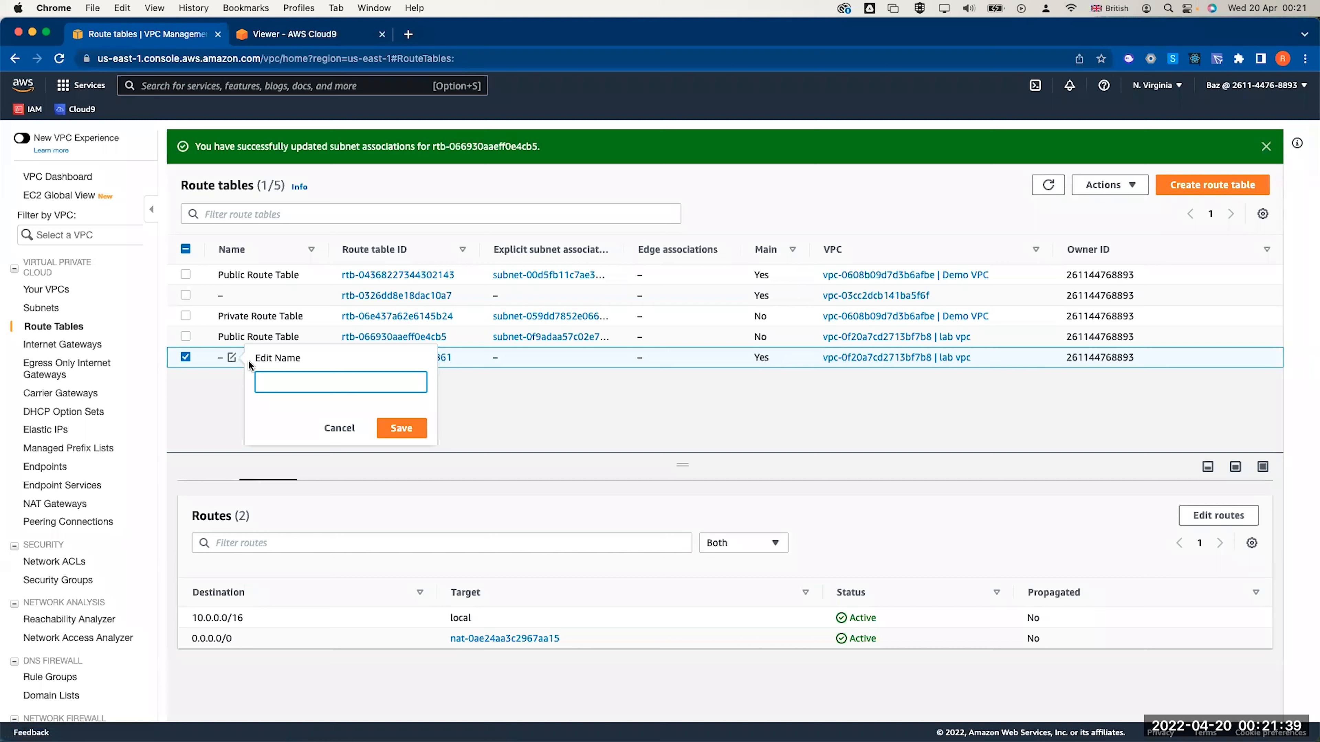
type("Private route Table")
left_click(406, 426)
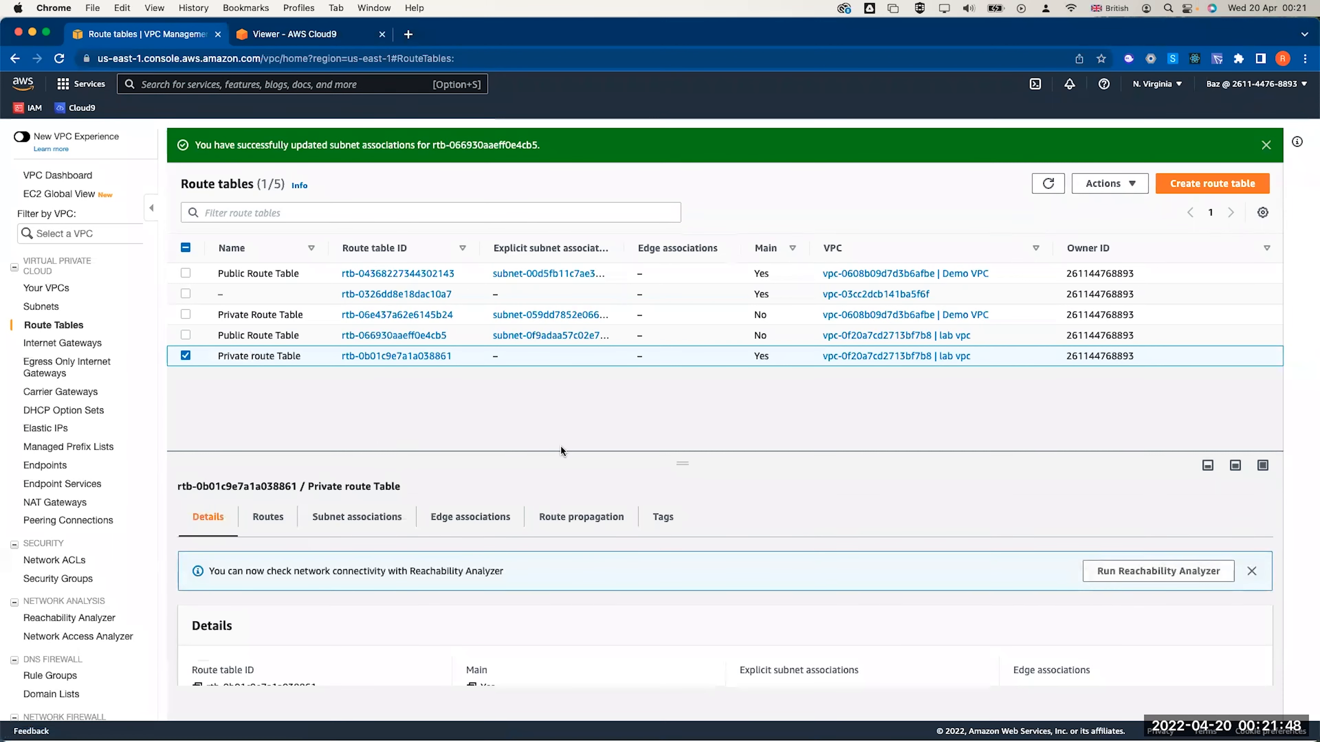
Associate Private subnet 1 and Private subnet 2 with the Private route Table
left_click(345, 517)
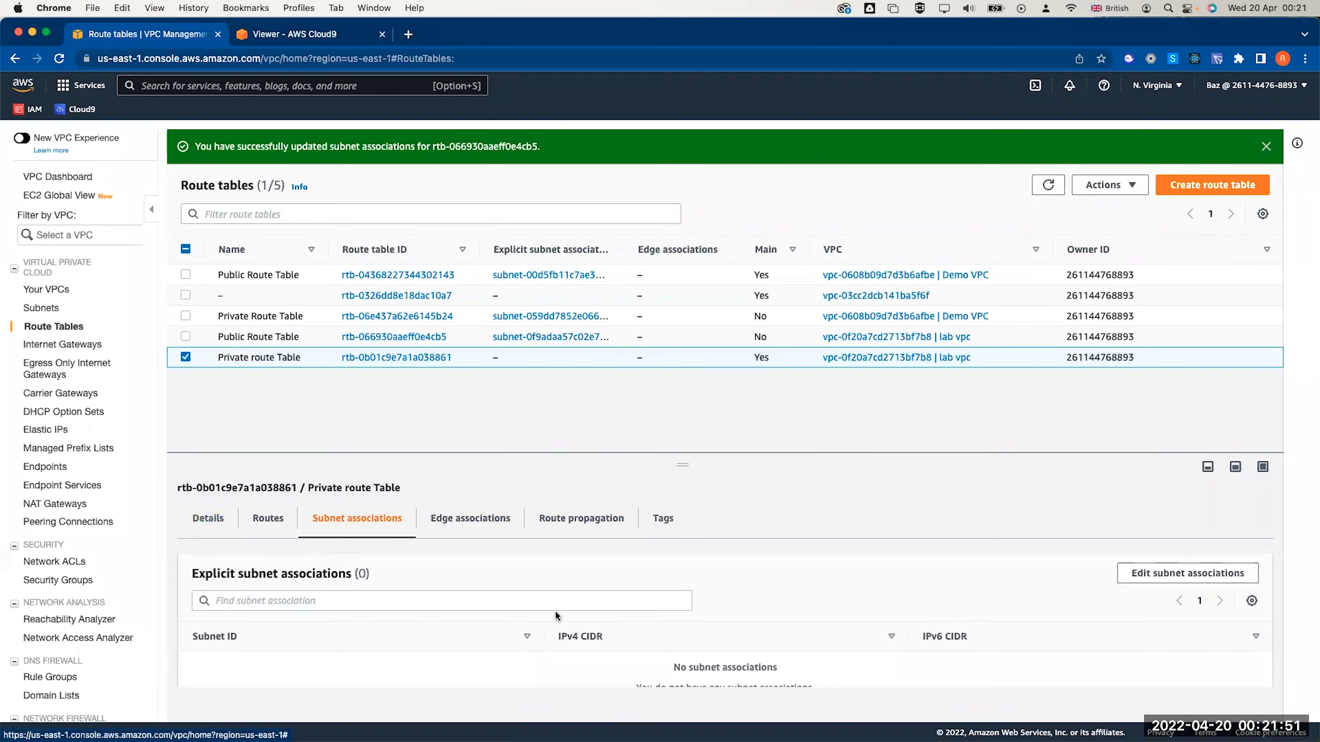
left_click(1149, 575)
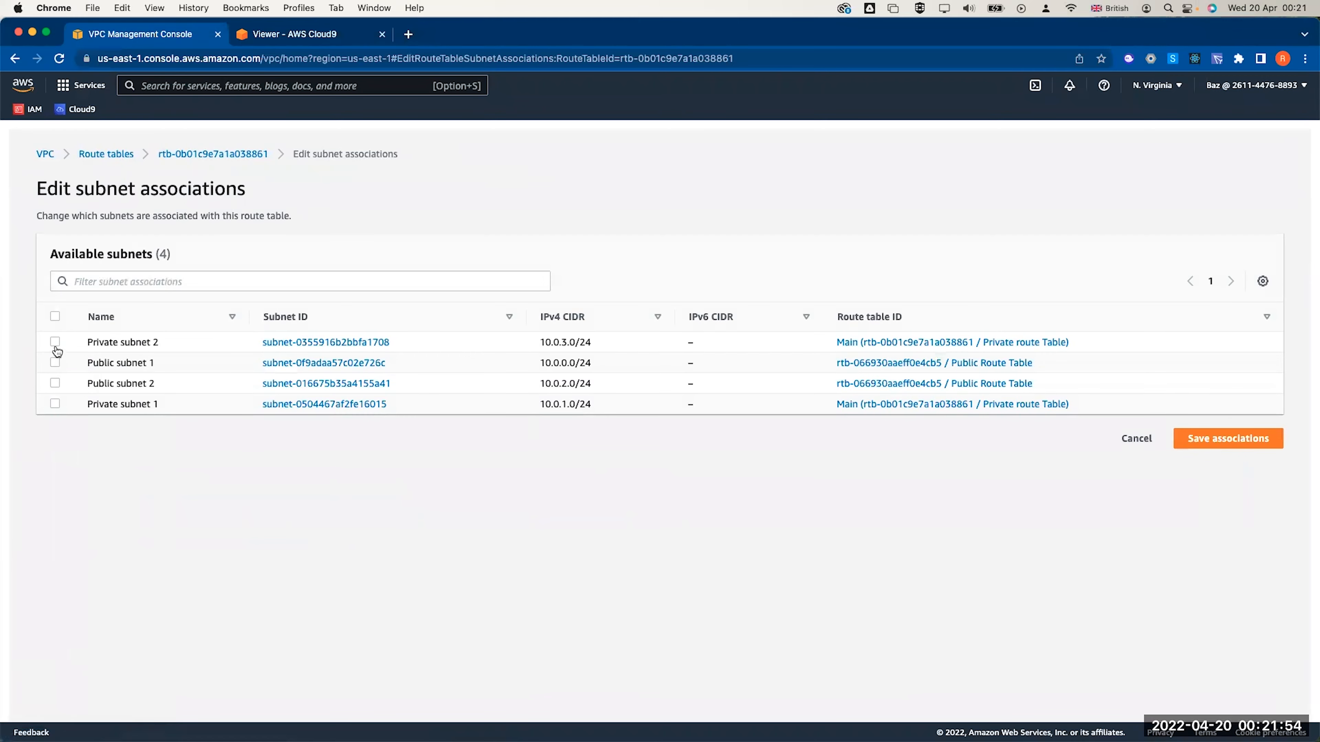
left_click(54, 341)
left_click(55, 403)
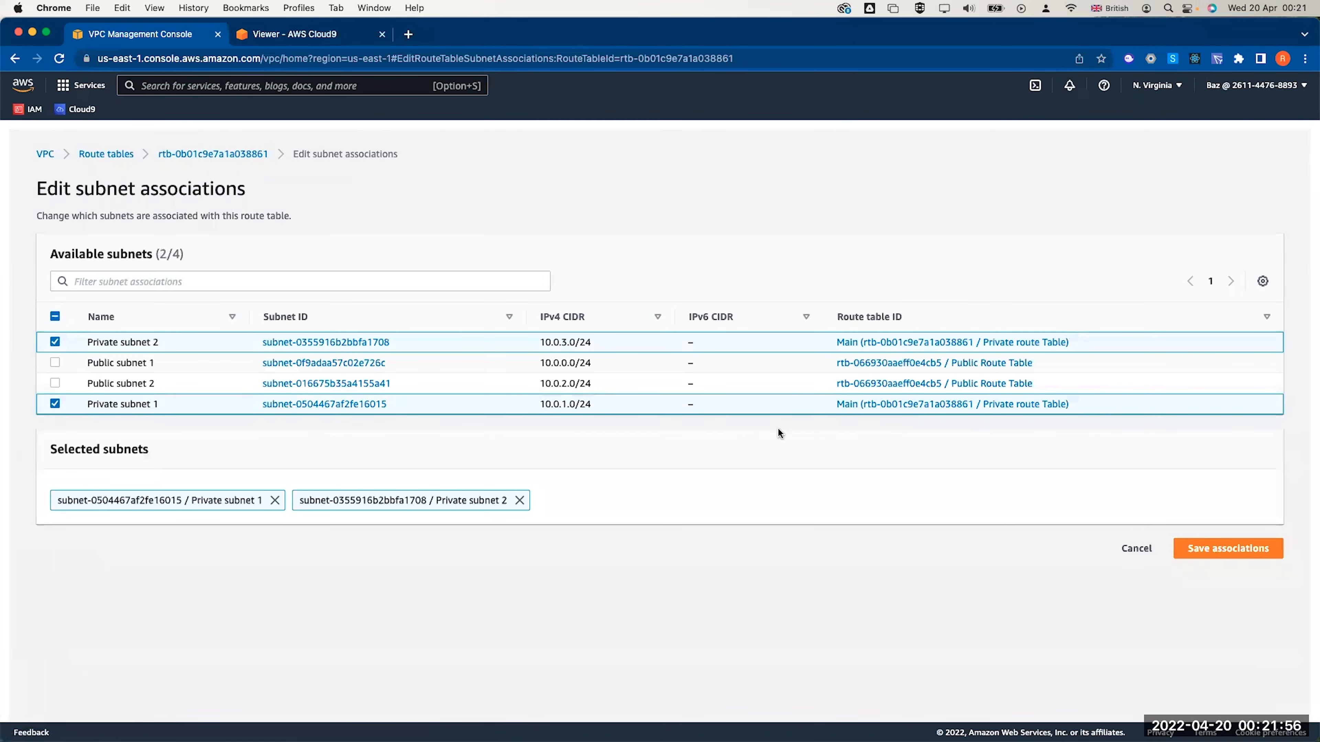
left_click(1193, 549)
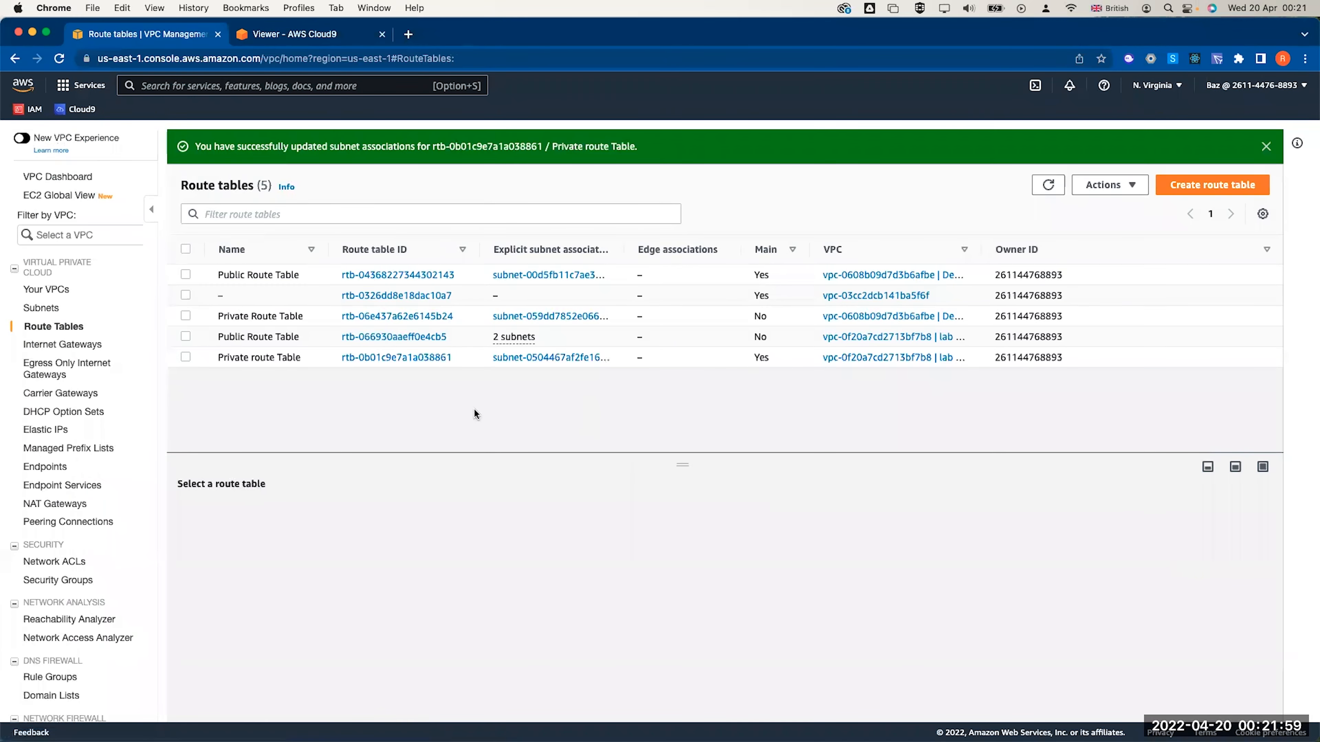
left_click_drag(624, 250, 749, 241)
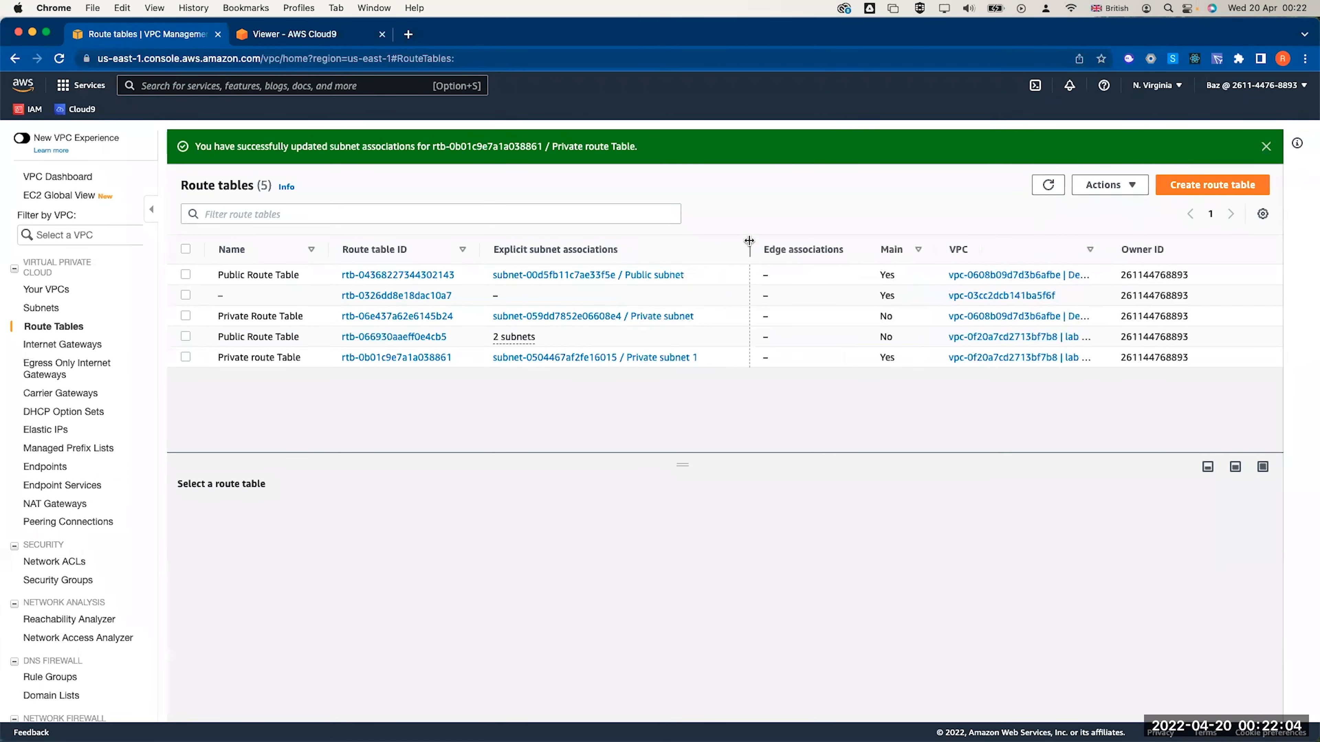
Review the two subnets associated with Public Route Table
left_click(516, 341)
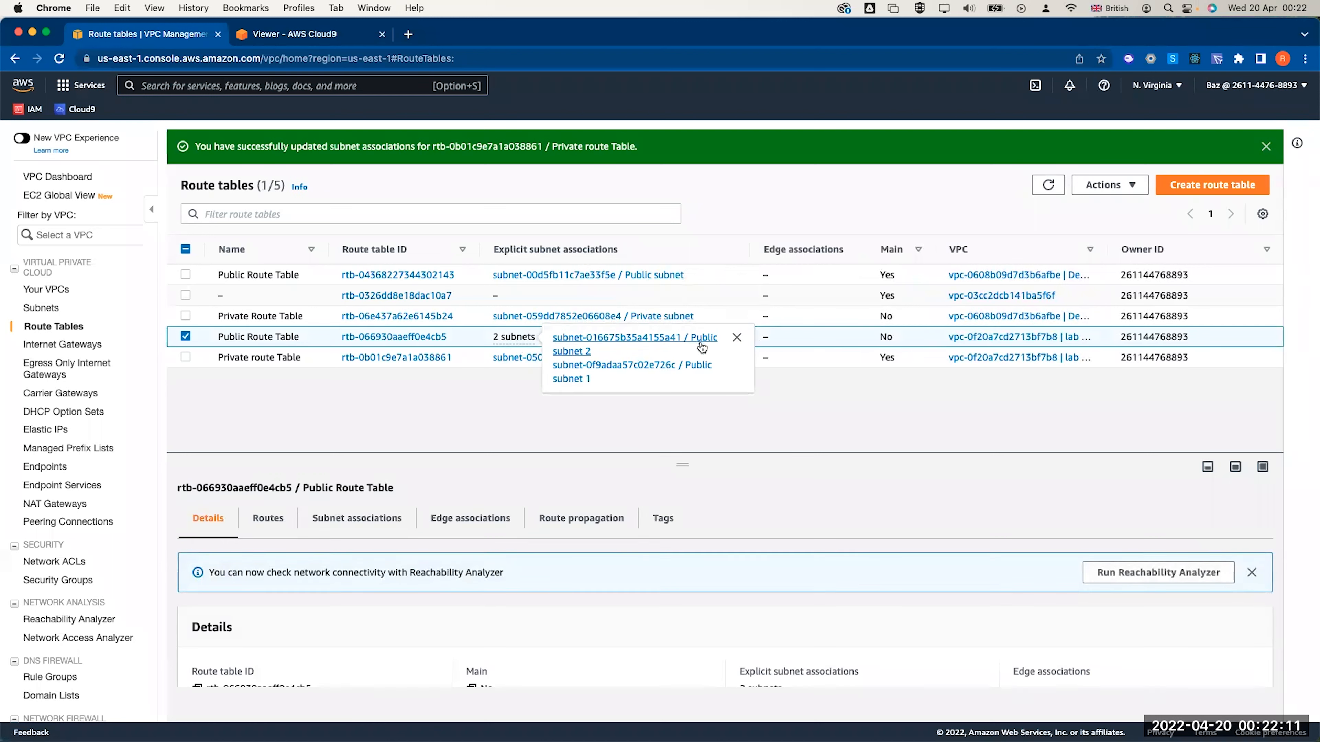
left_click(654, 413)
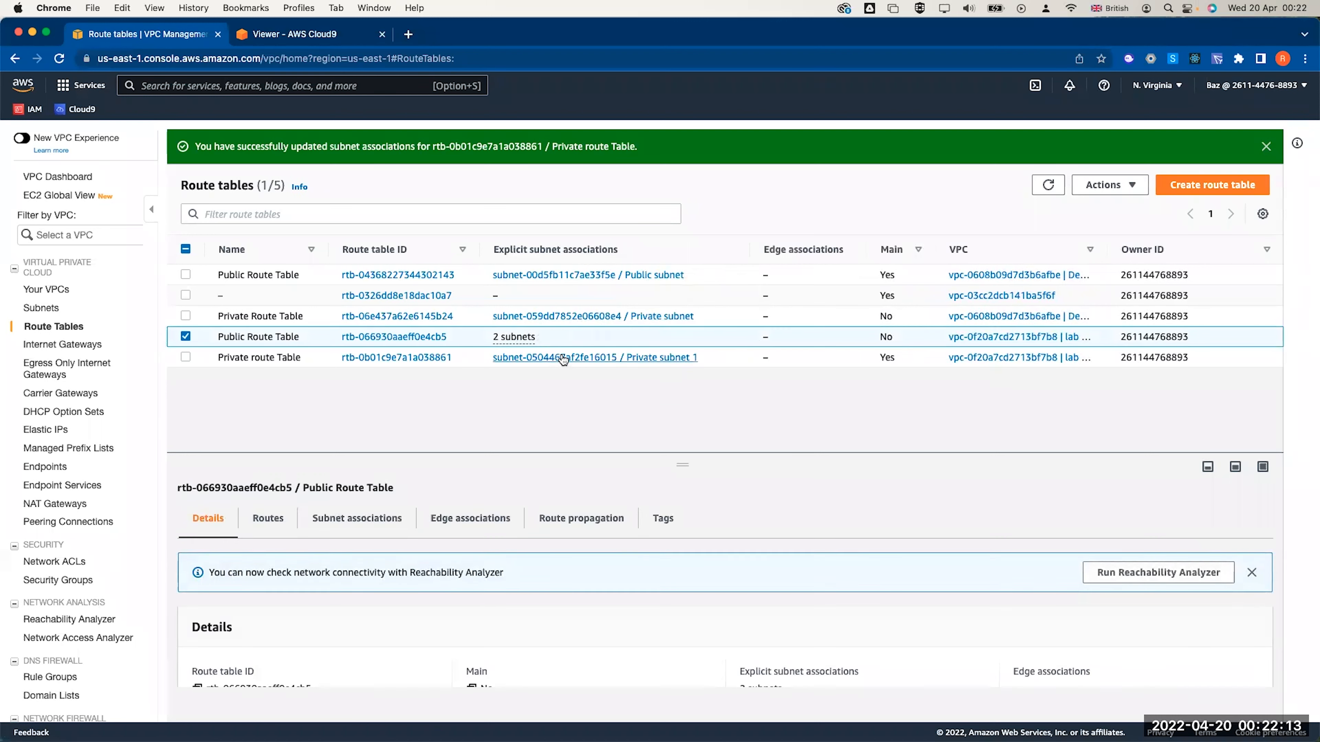
left_click(563, 359)
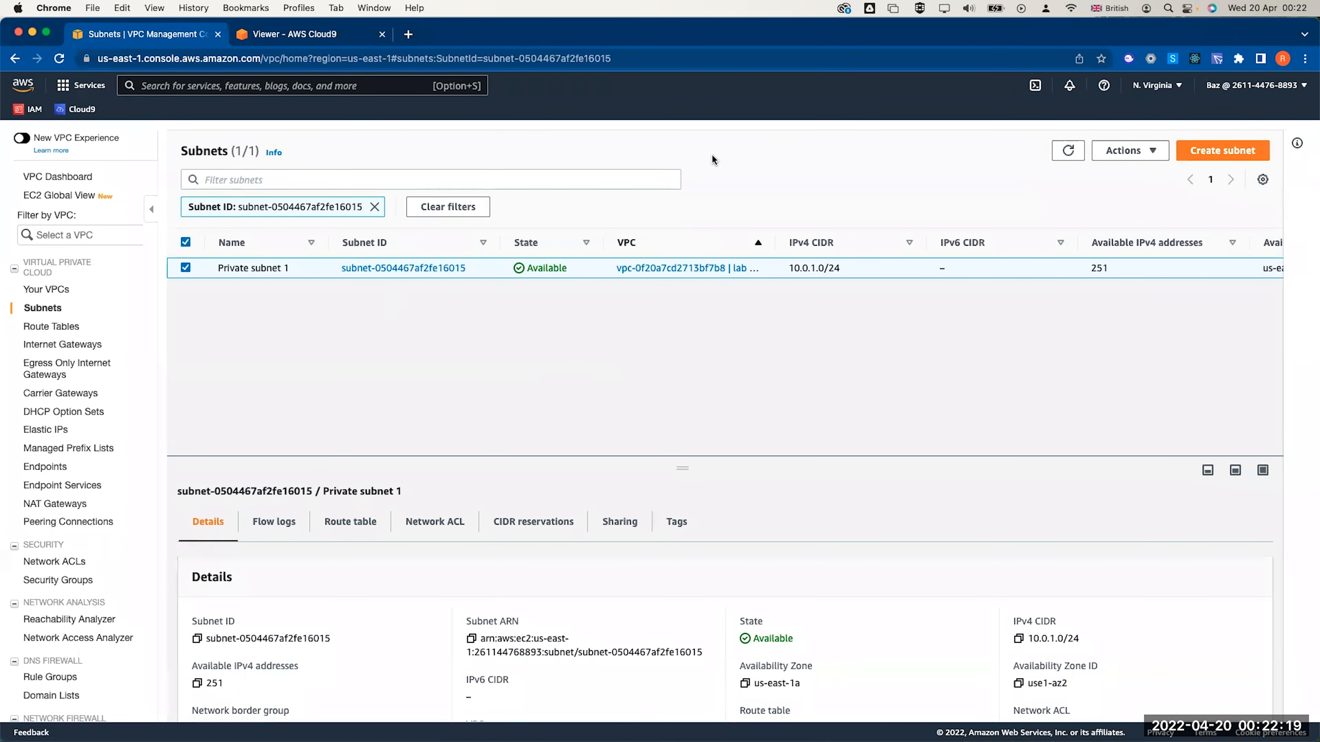
Confirm Private route Table's subnet associations, then go to Security Groups
left_click(78, 326)
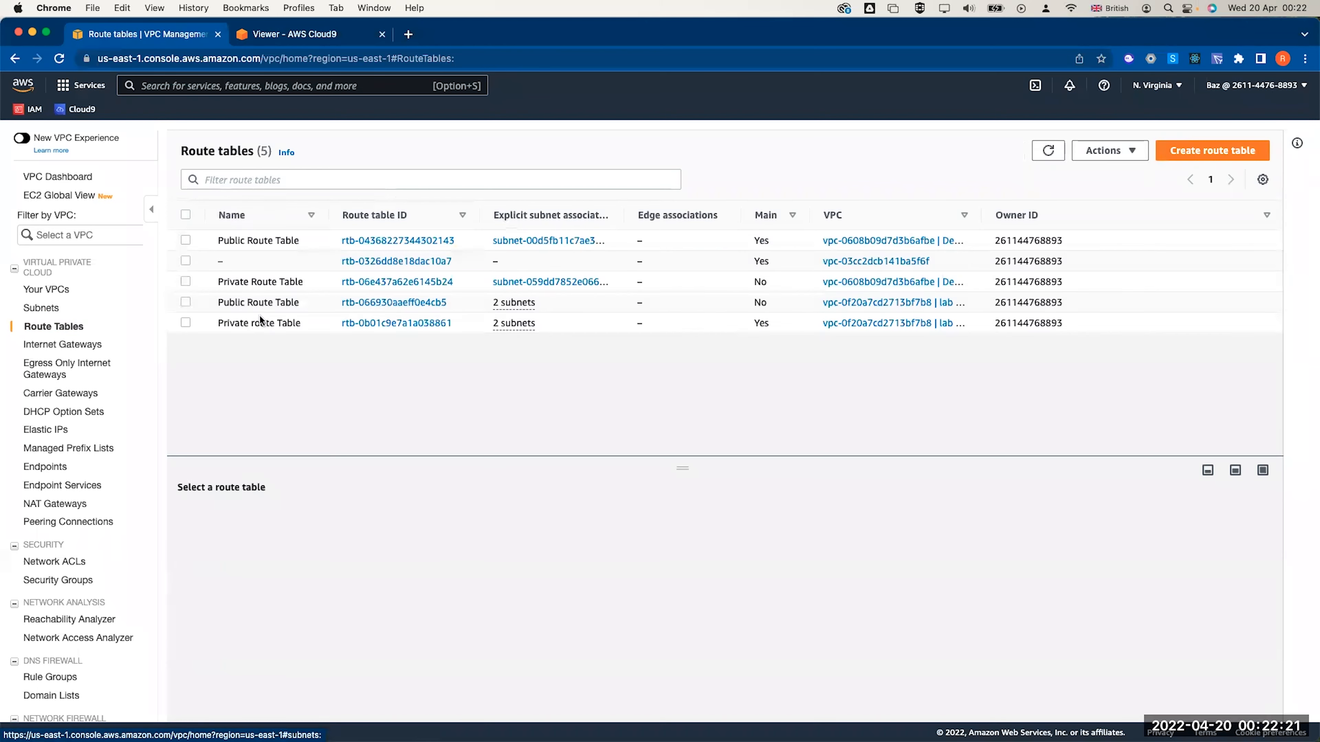
left_click(185, 322)
scroll(408, 585, "down", 1)
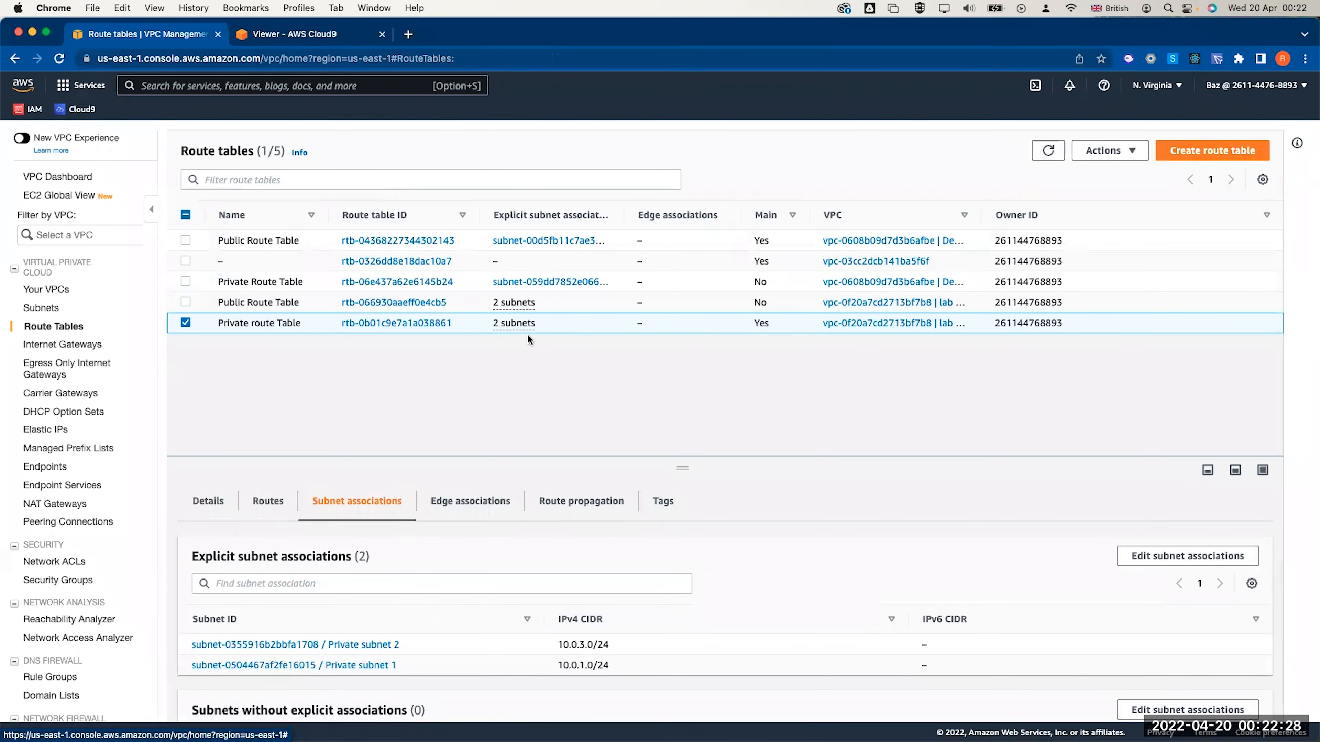
left_click(1049, 150)
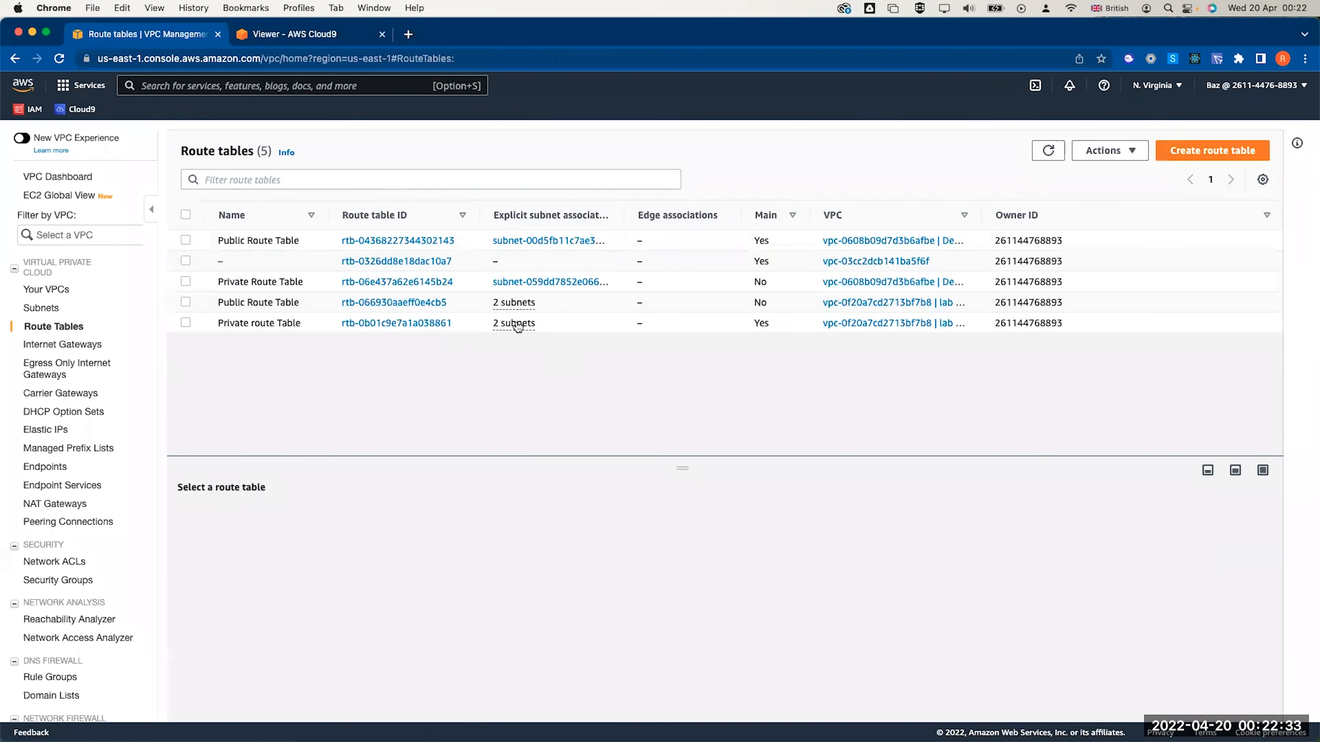
left_click(58, 580)
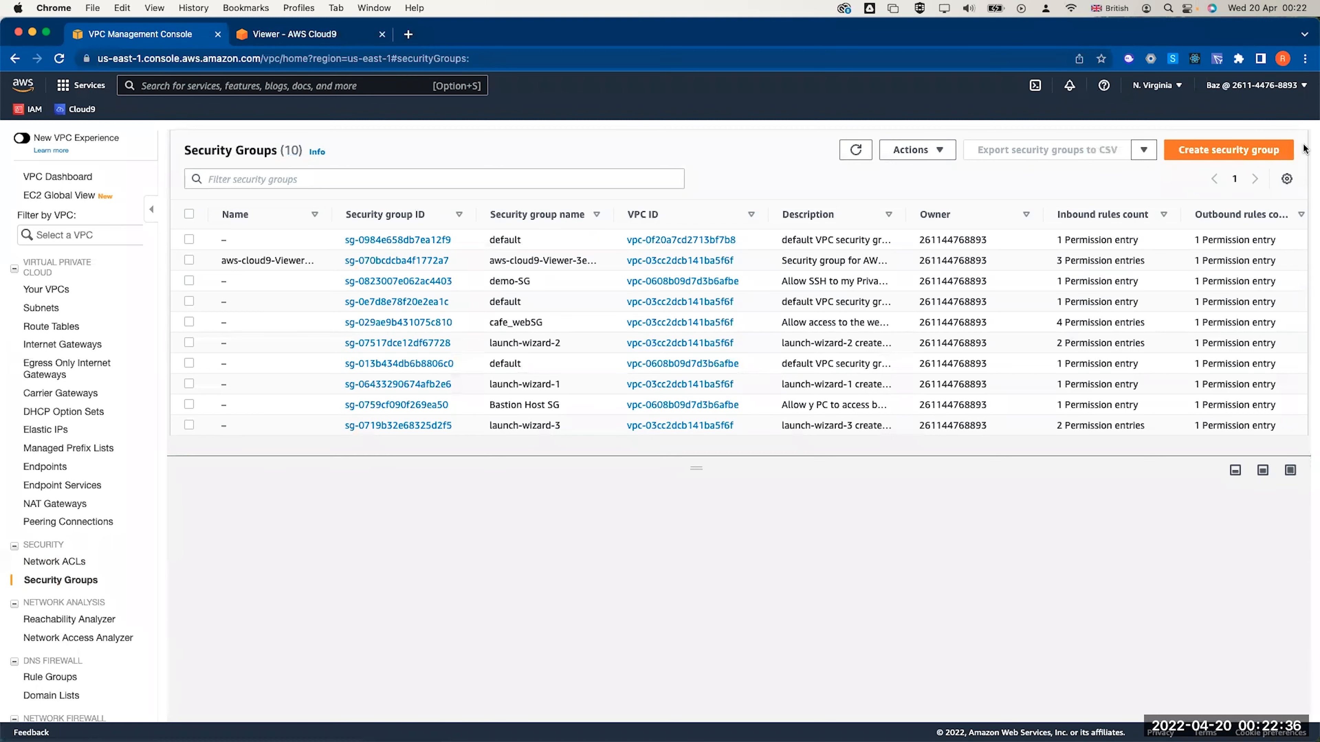
Start security group 'web Security Group', description 'Allow http access', in lab vpc
left_click(1283, 150)
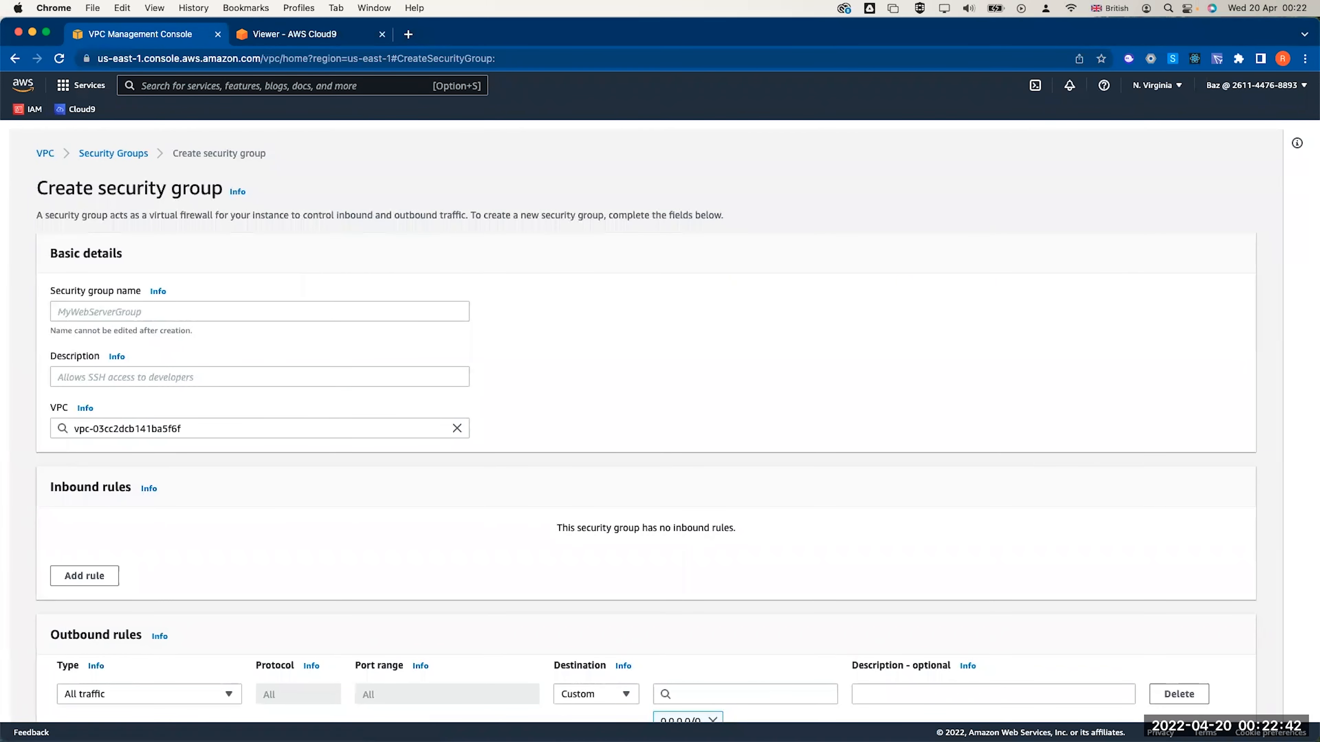
left_click(315, 306)
type("web Security Gr")
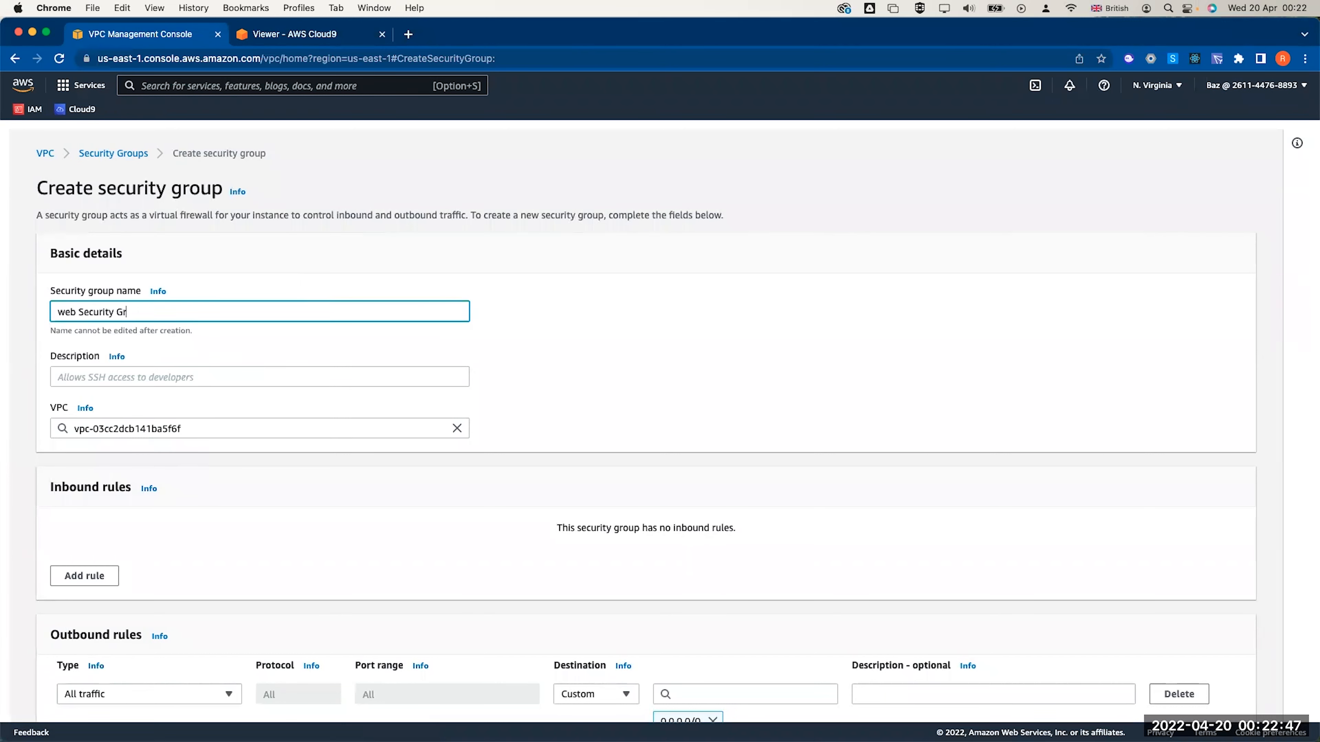
type("oup")
left_click(210, 375)
type("Allow http access")
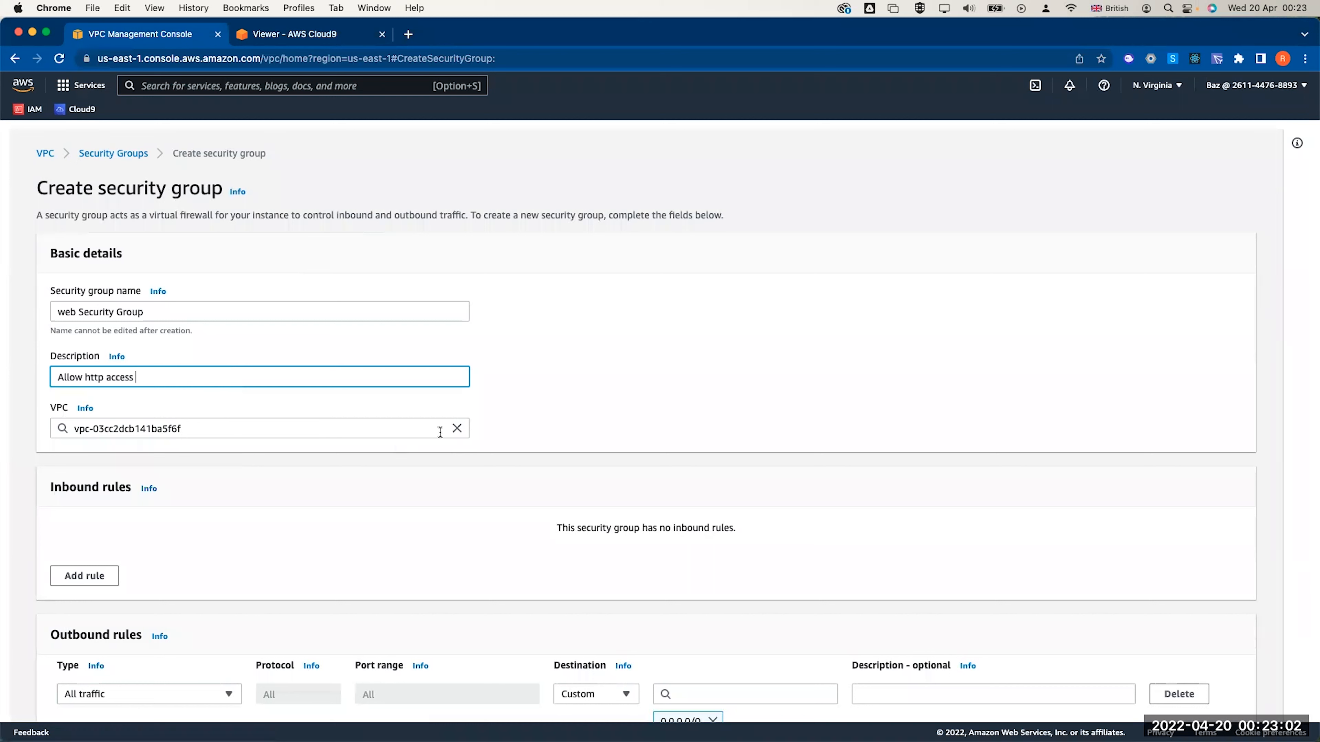
left_click(456, 428)
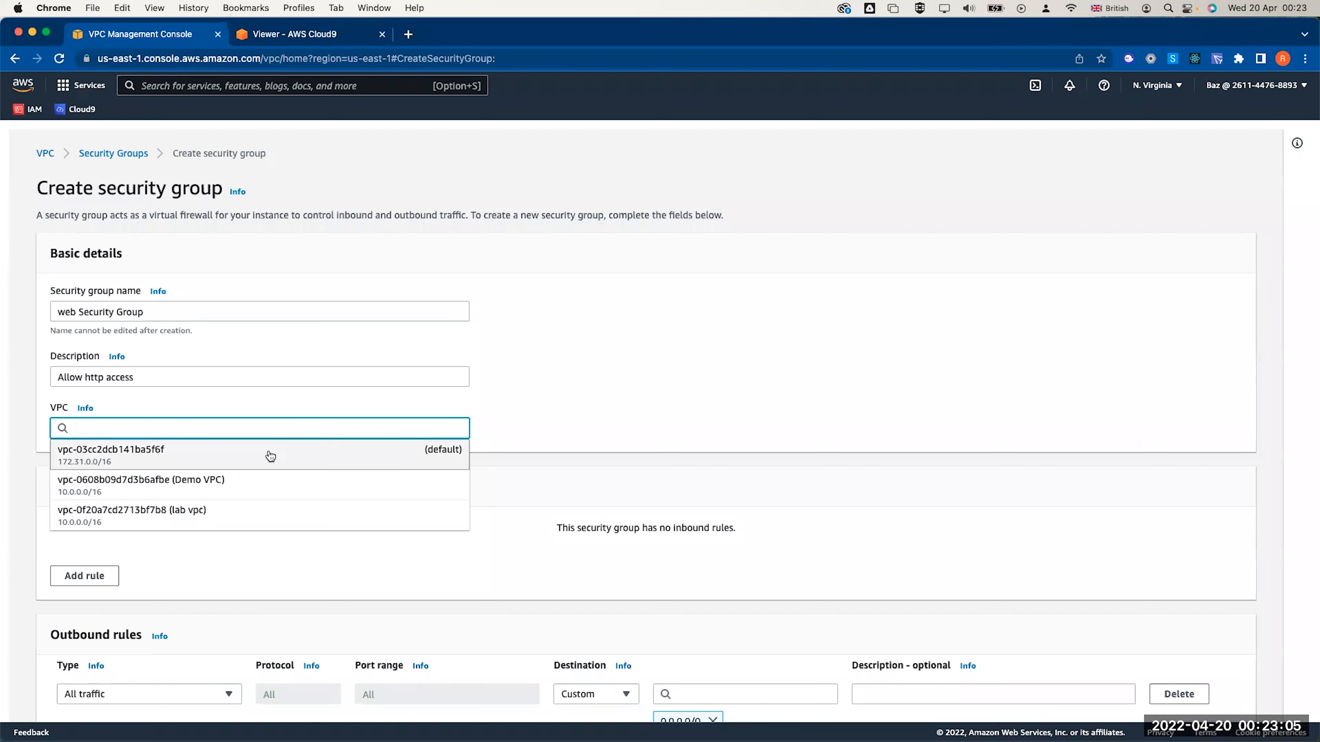
left_click(222, 517)
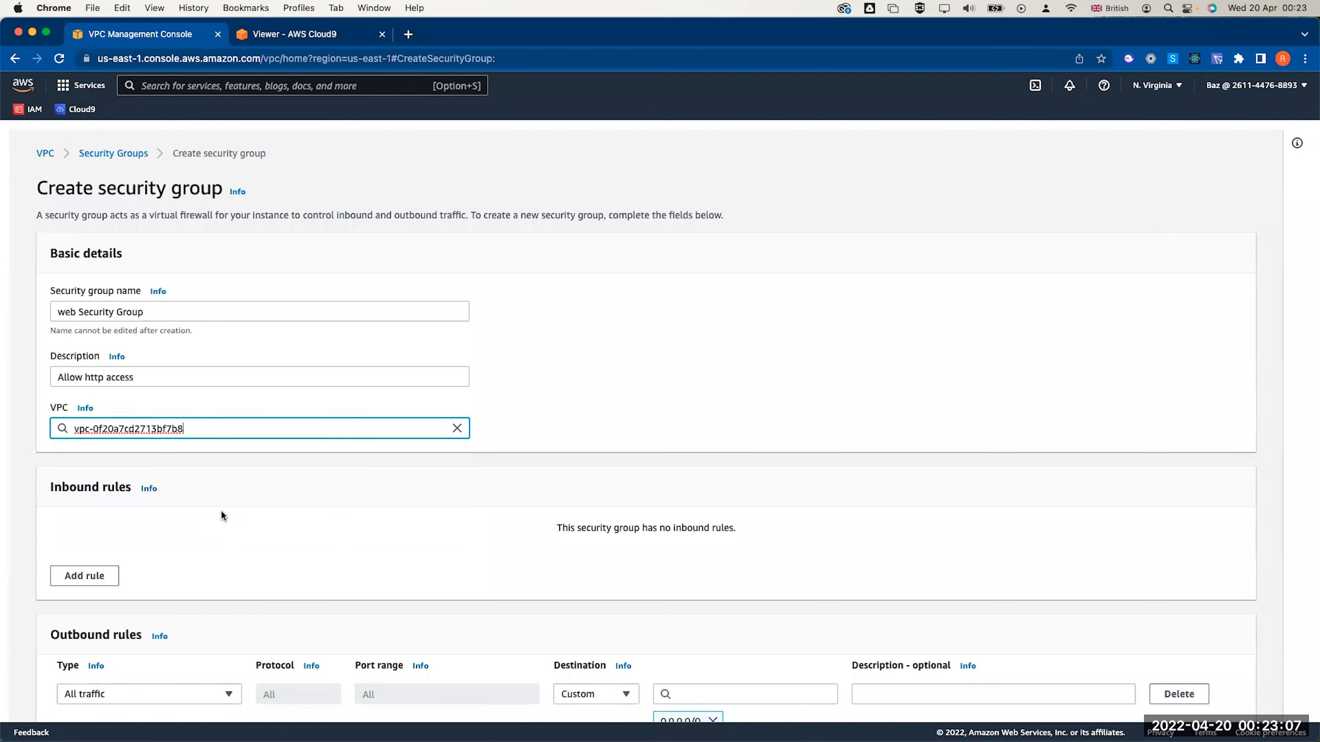
Add an inbound HTTP rule from Anywhere-IPv4 and create the group
left_click(86, 577)
left_click(117, 557)
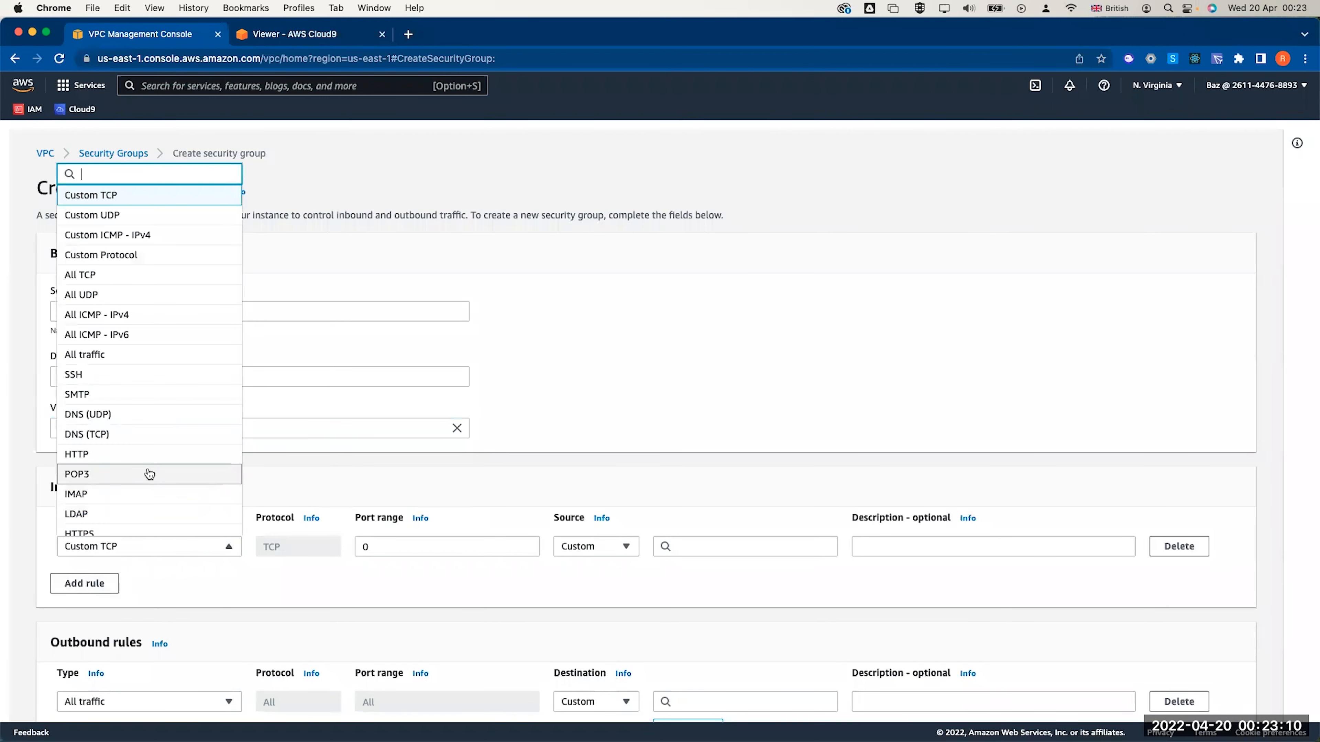
left_click(138, 454)
left_click(597, 546)
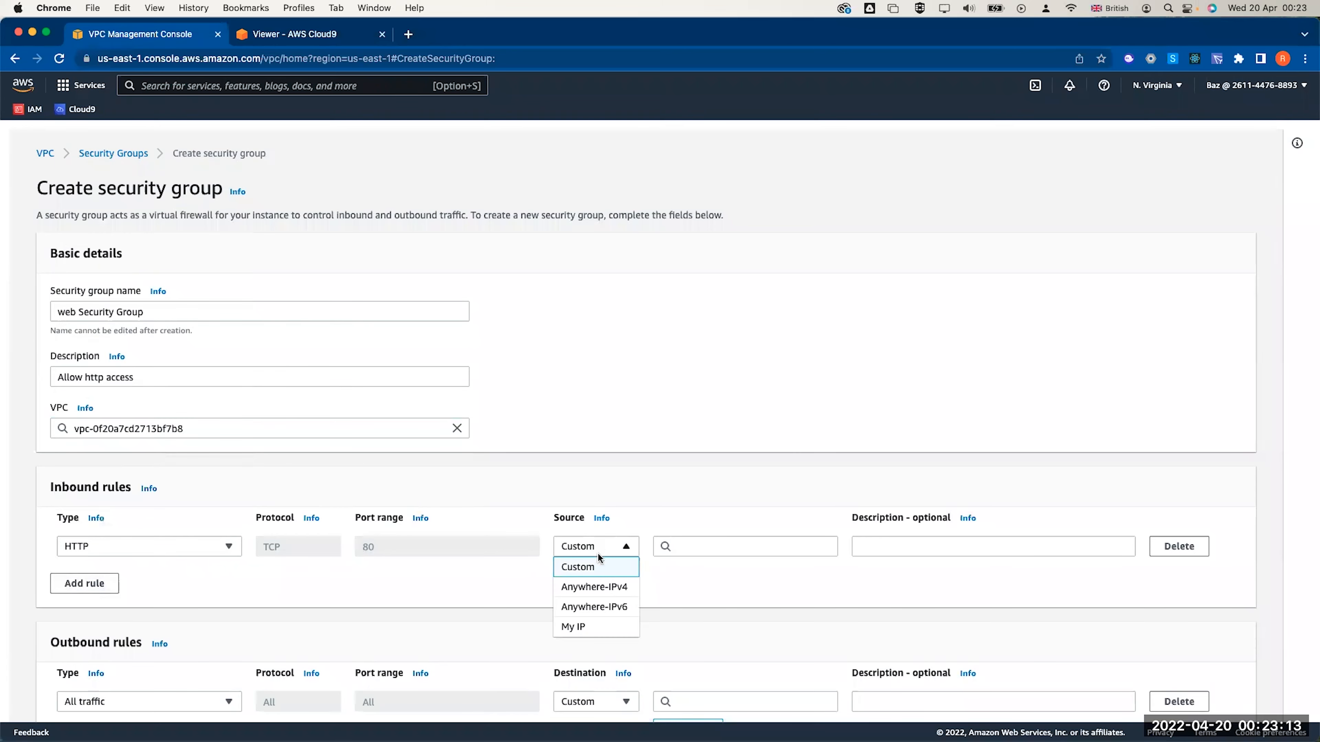
left_click(596, 587)
scroll(725, 582, "down", 2)
scroll(725, 582, "down", 3)
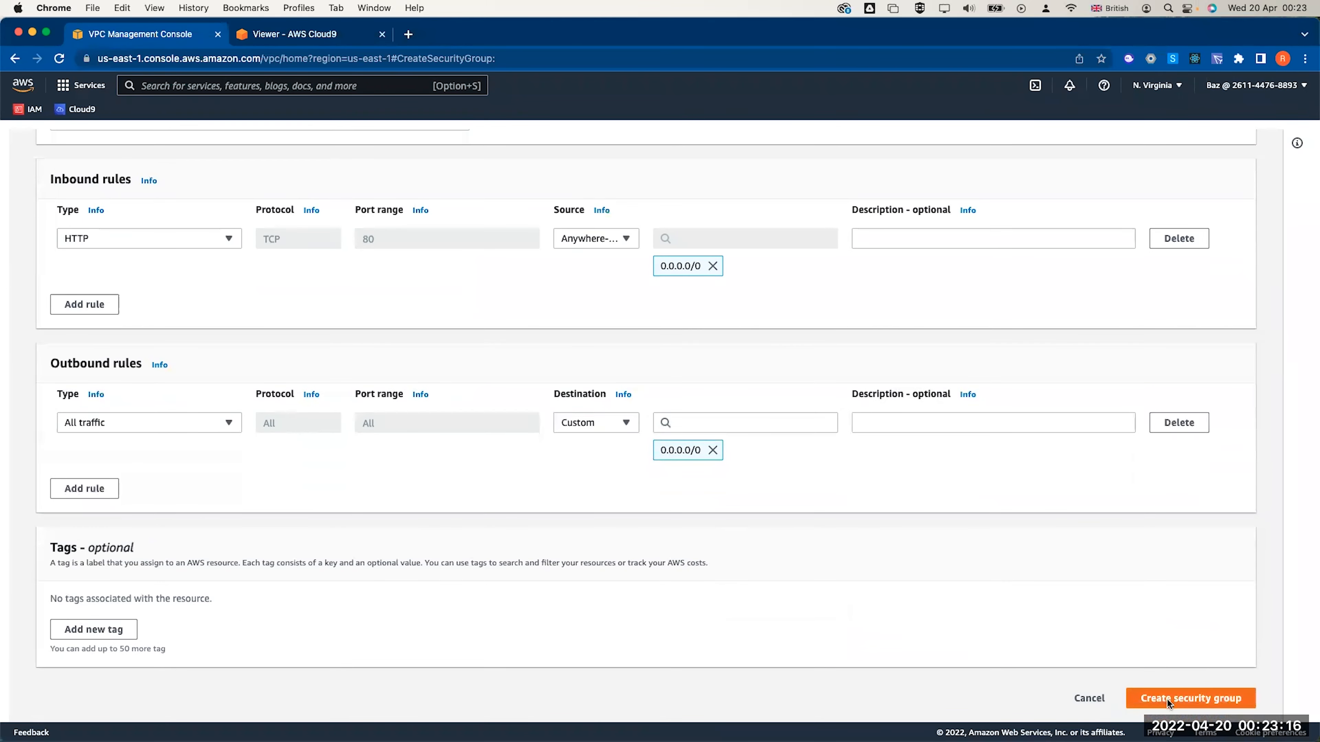
left_click(1166, 698)
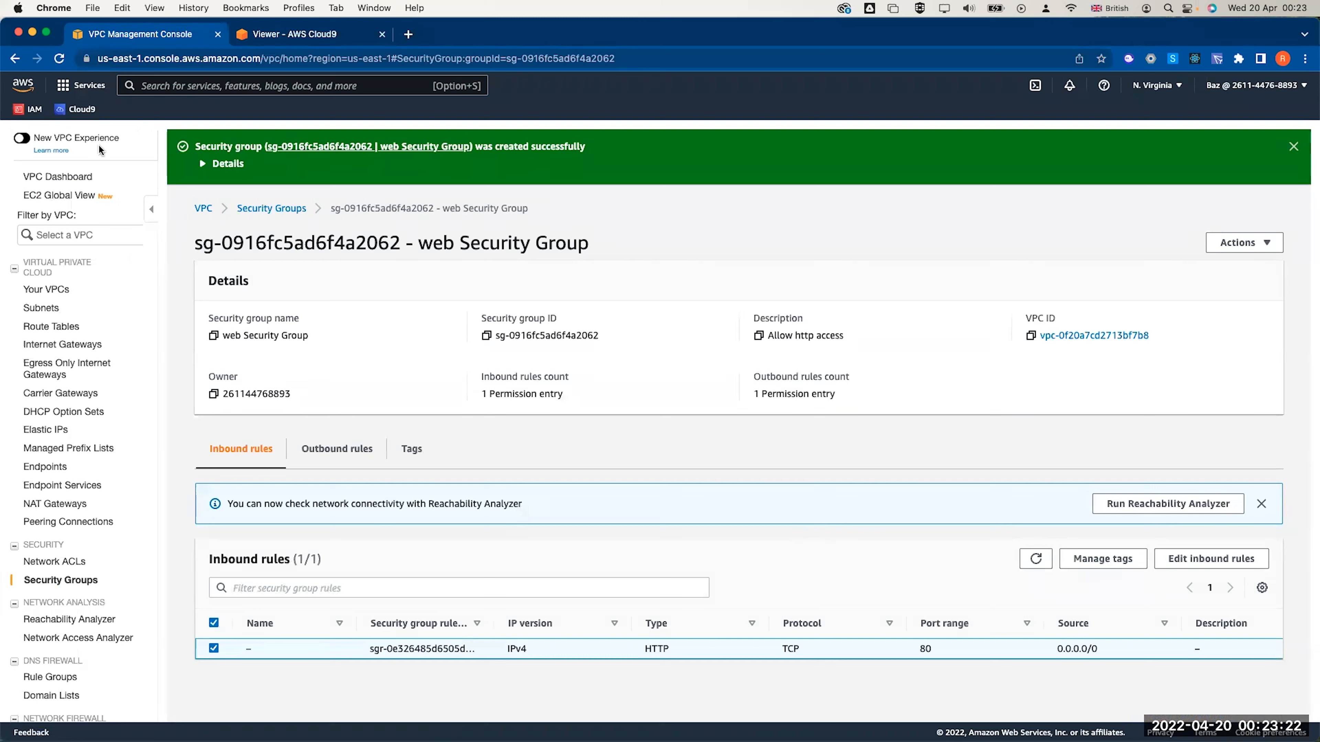
In EC2, start a launch in the old wizard with the Amazon Linux 2 Kernel 5.10 AMI on t2.micro
left_click(84, 95)
left_click(317, 328)
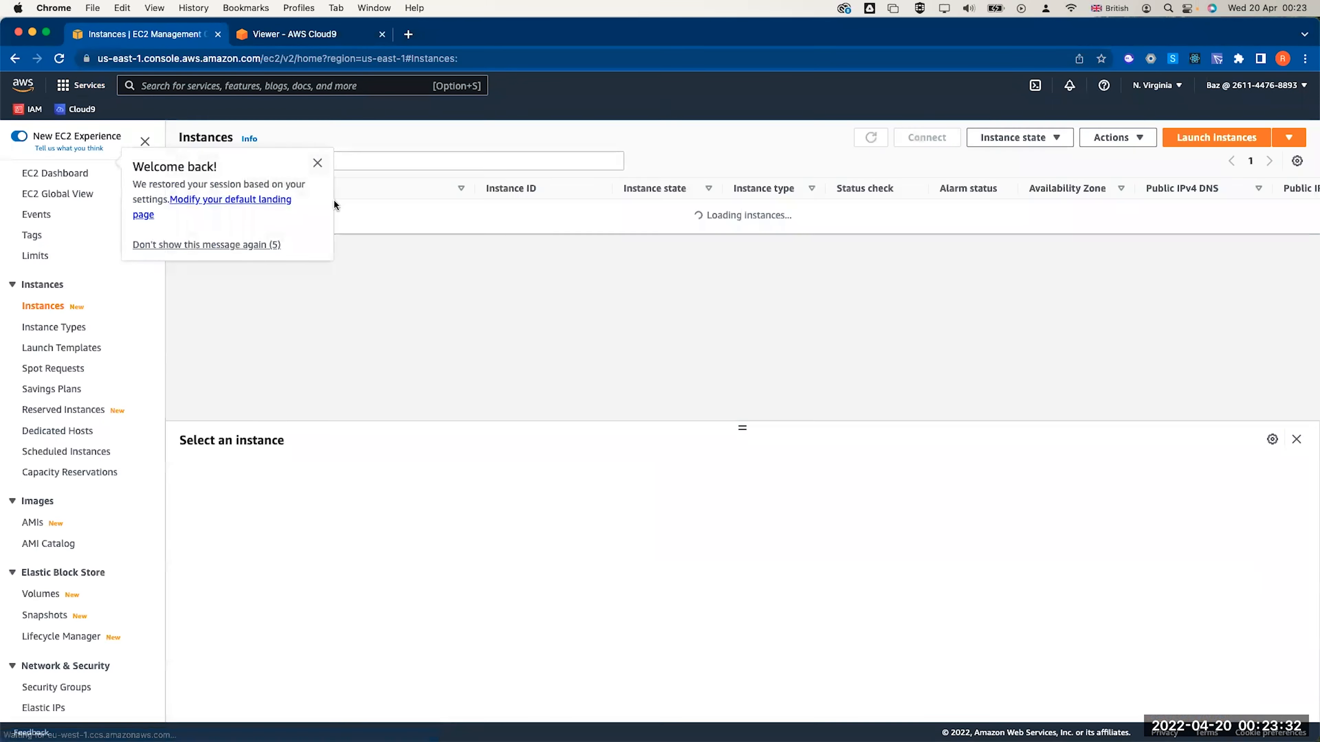
left_click(318, 162)
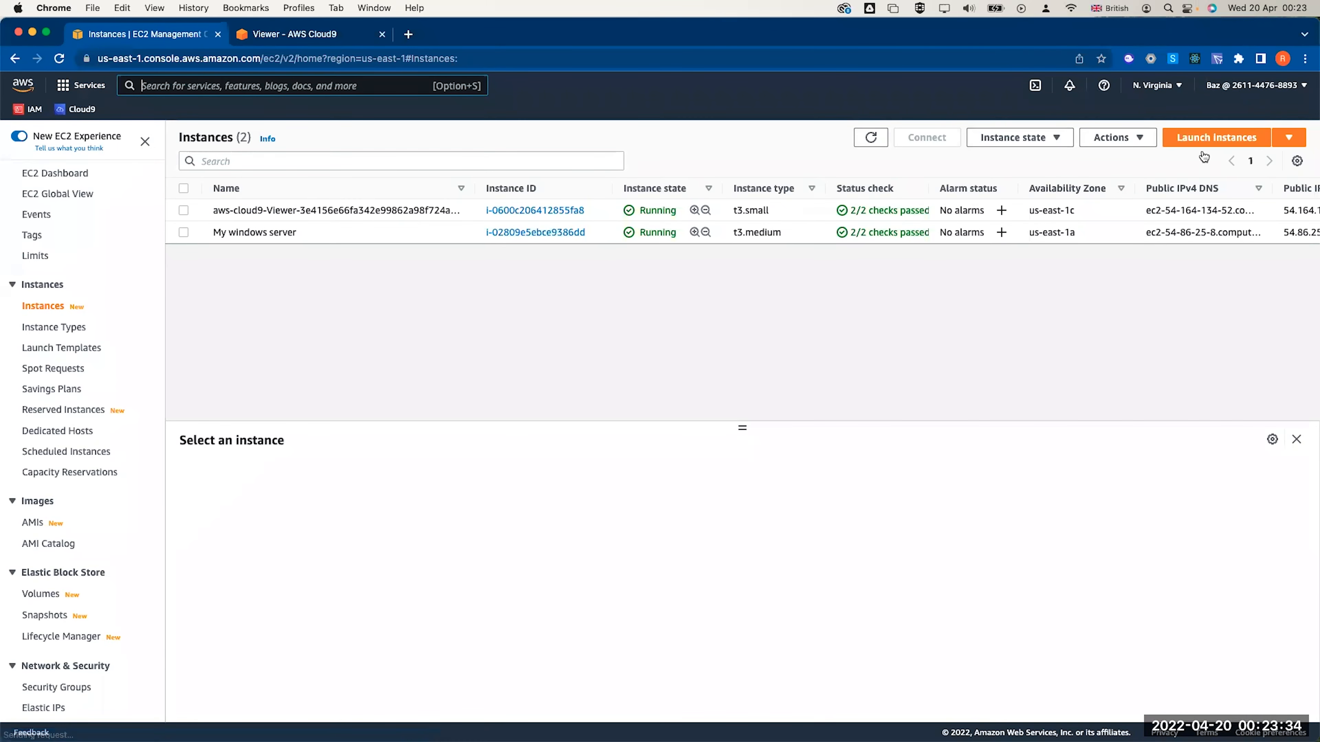
left_click(1221, 137)
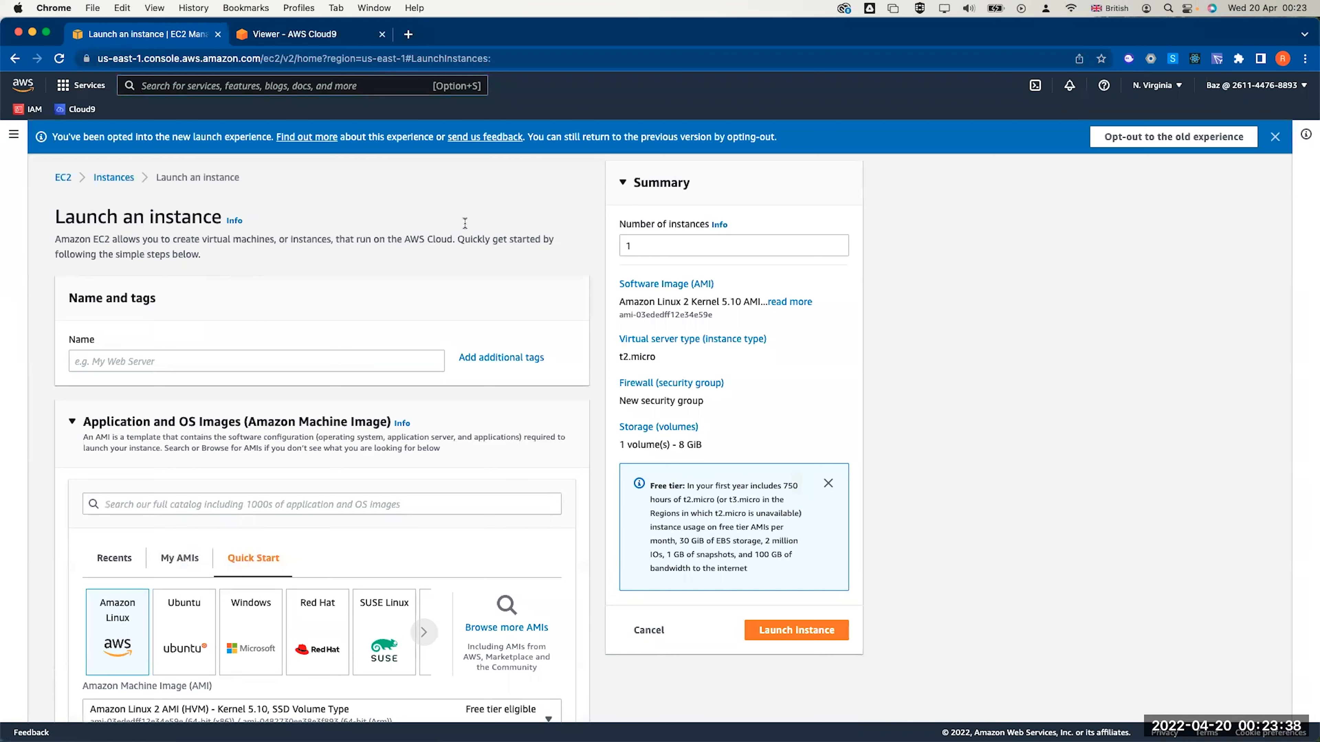
left_click(1127, 140)
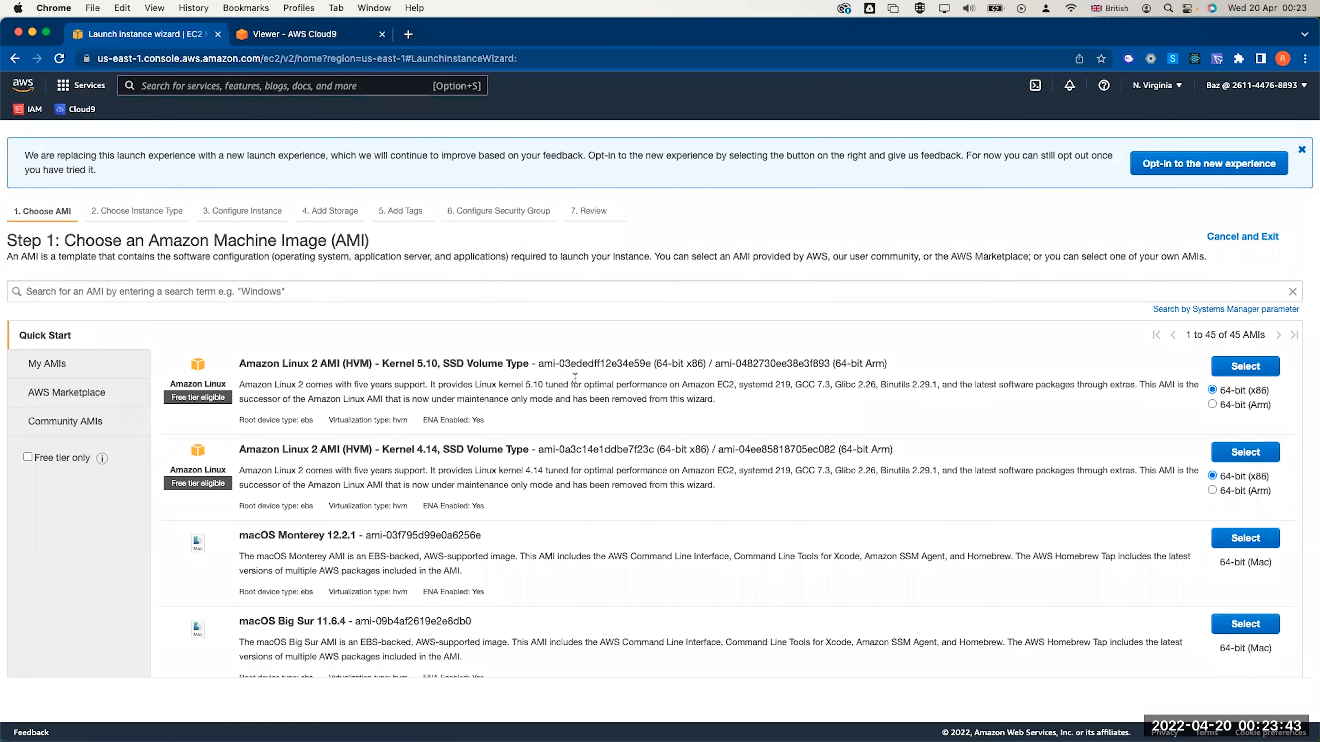
left_click(1243, 366)
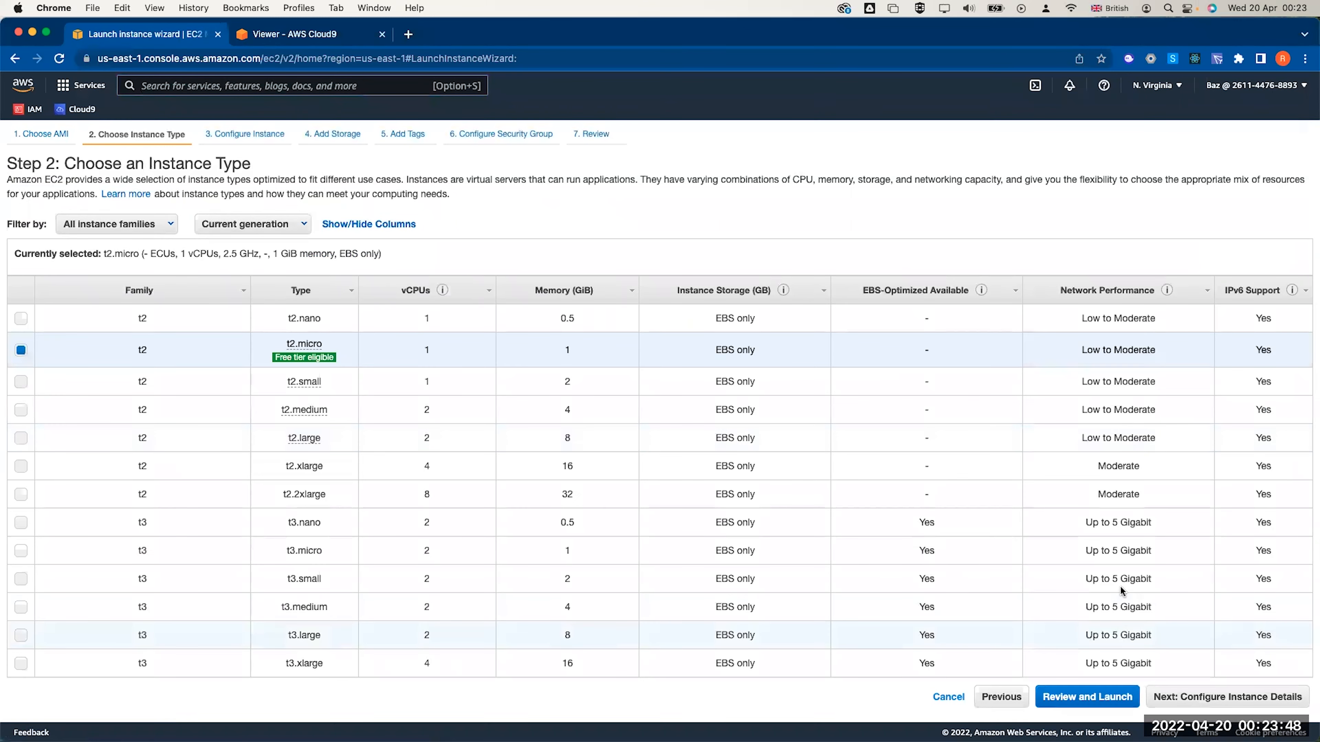
left_click(1191, 699)
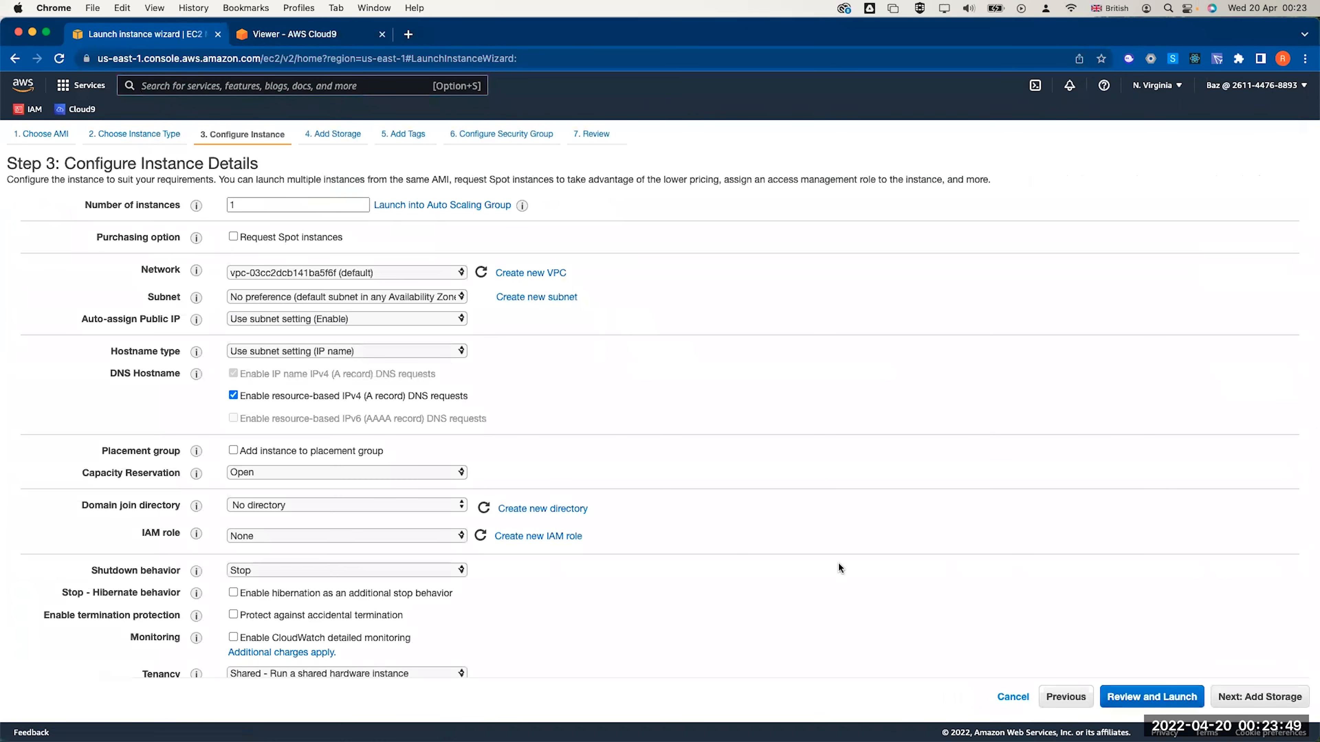
Place the instance in lab vpc's Public subnet 2 with auto-assign public IP enabled
left_click(331, 275)
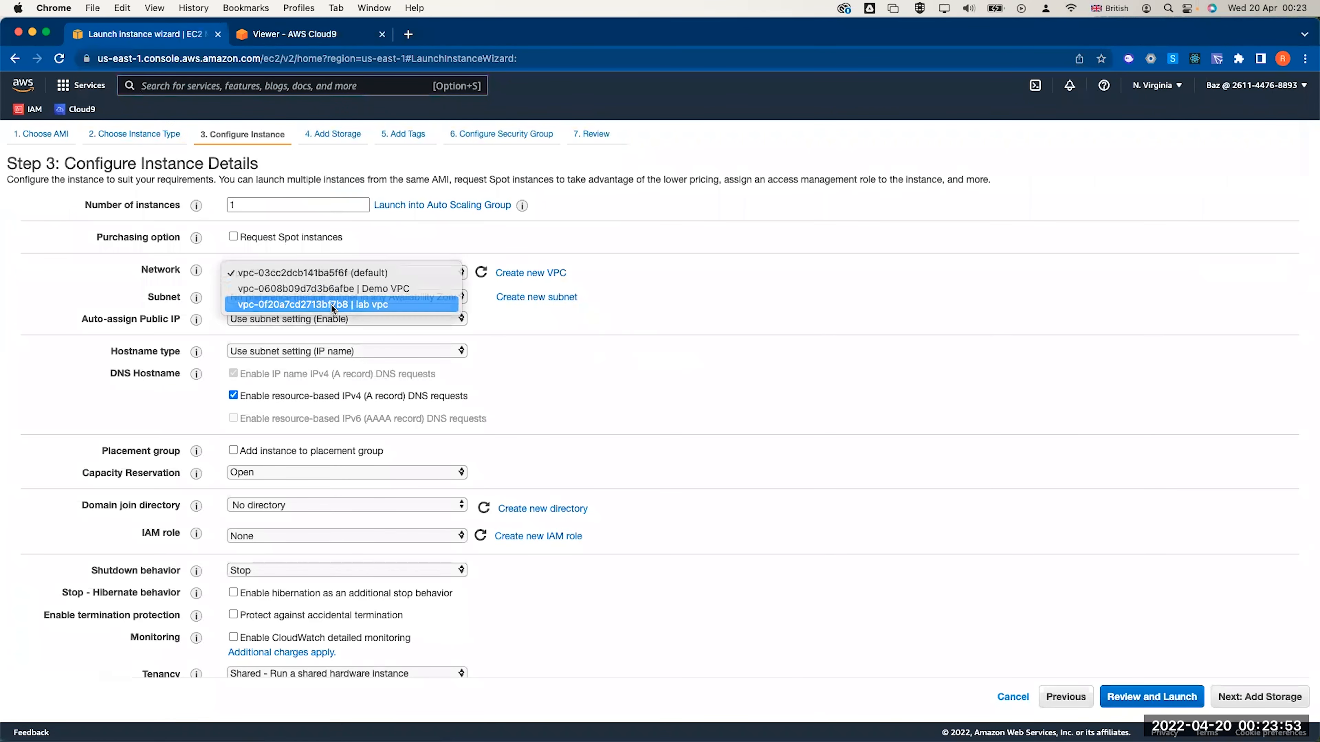
left_click(333, 306)
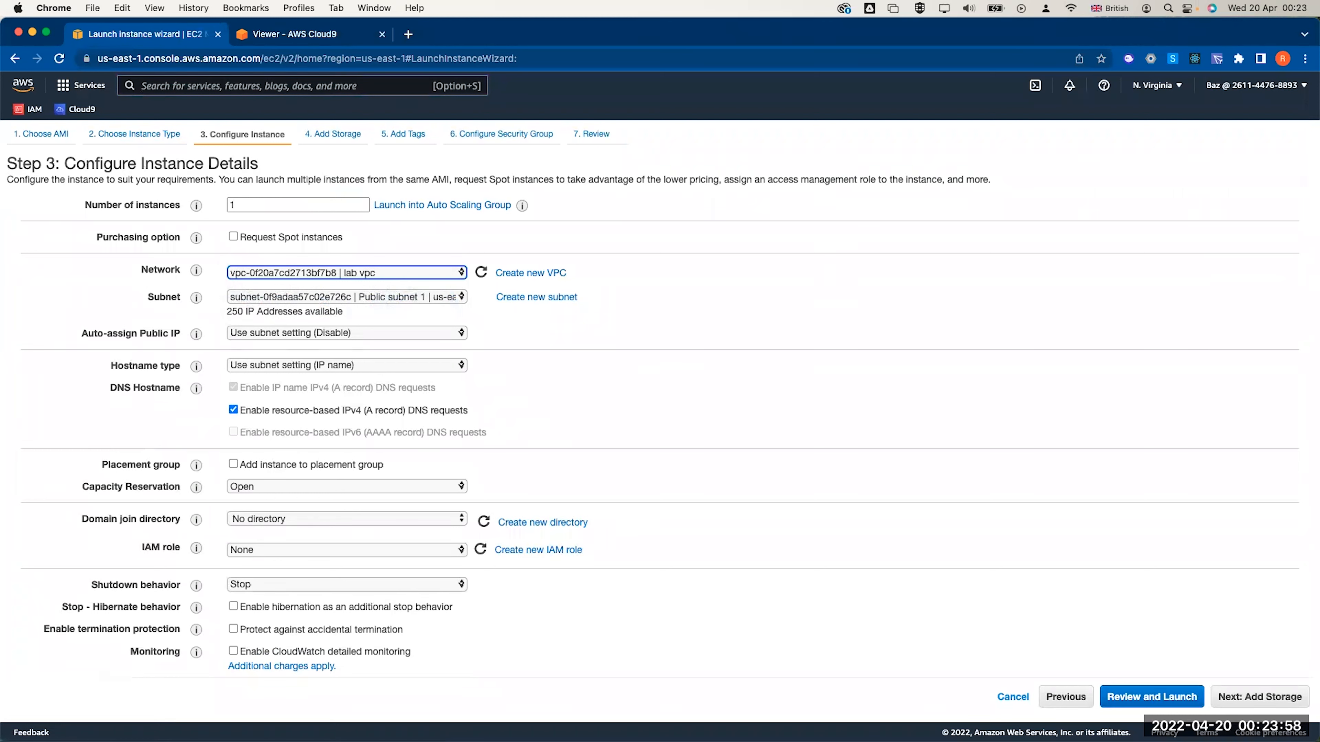
left_click(372, 298)
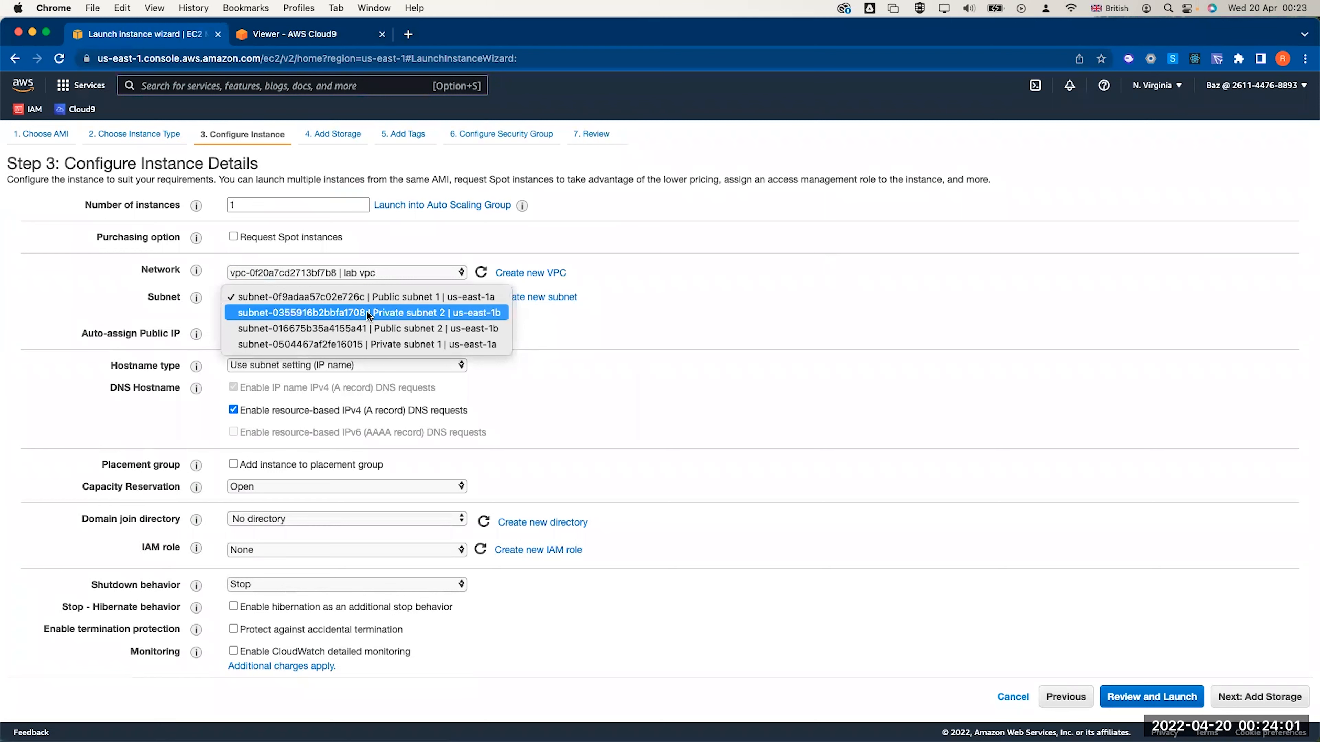
left_click(370, 333)
left_click(263, 338)
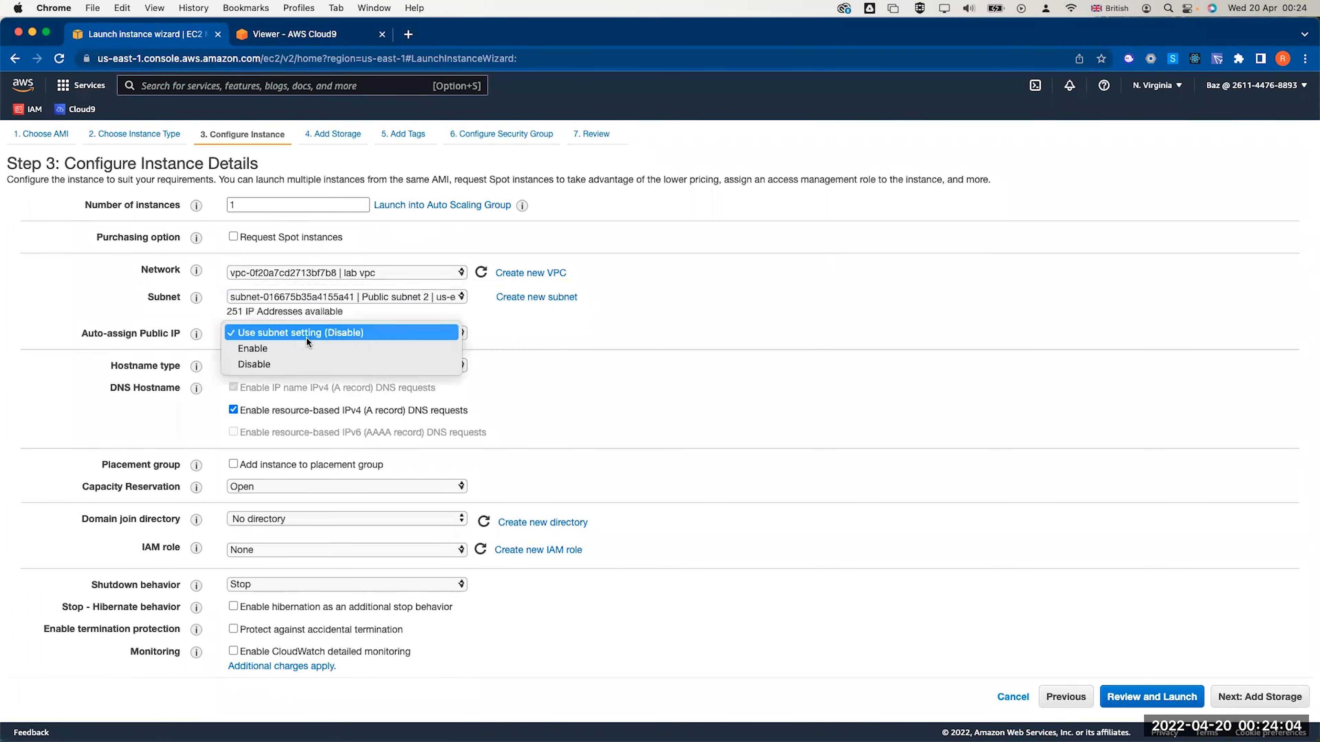
left_click(299, 352)
scroll(368, 382, "down", 10)
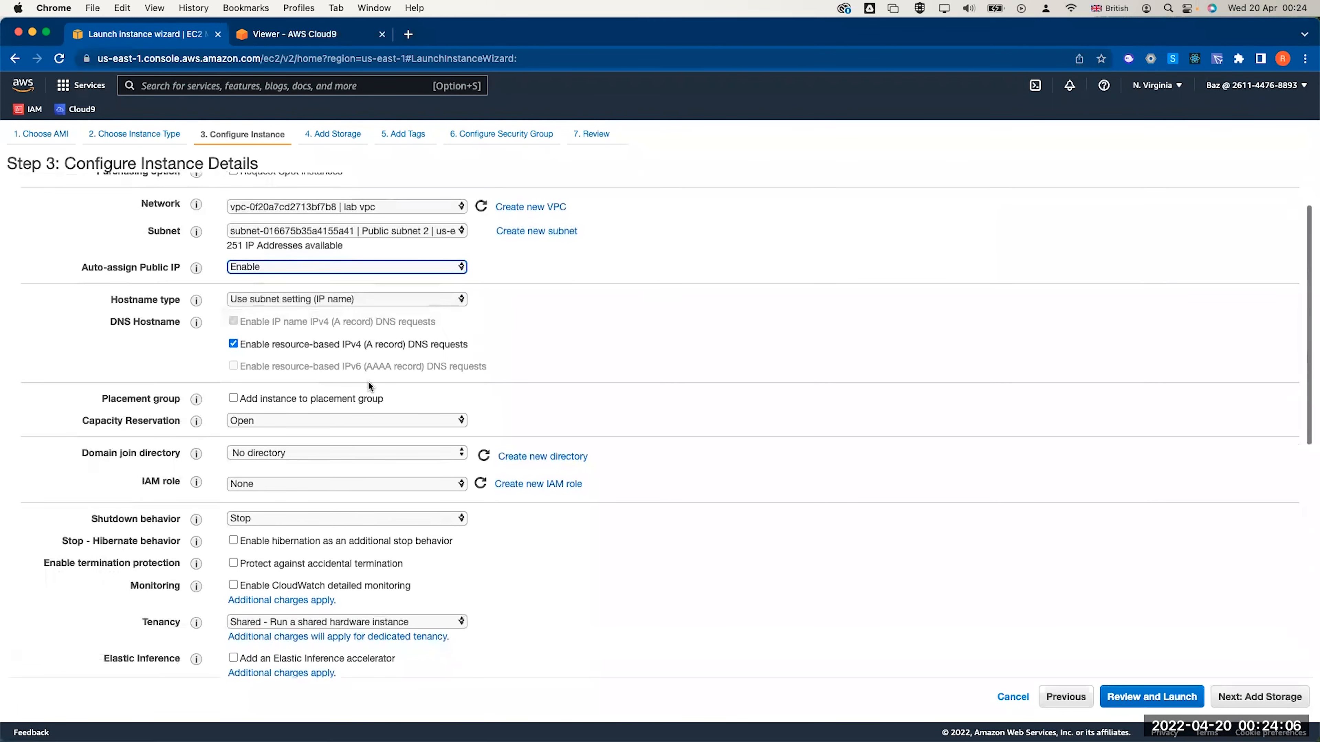
left_click(340, 606)
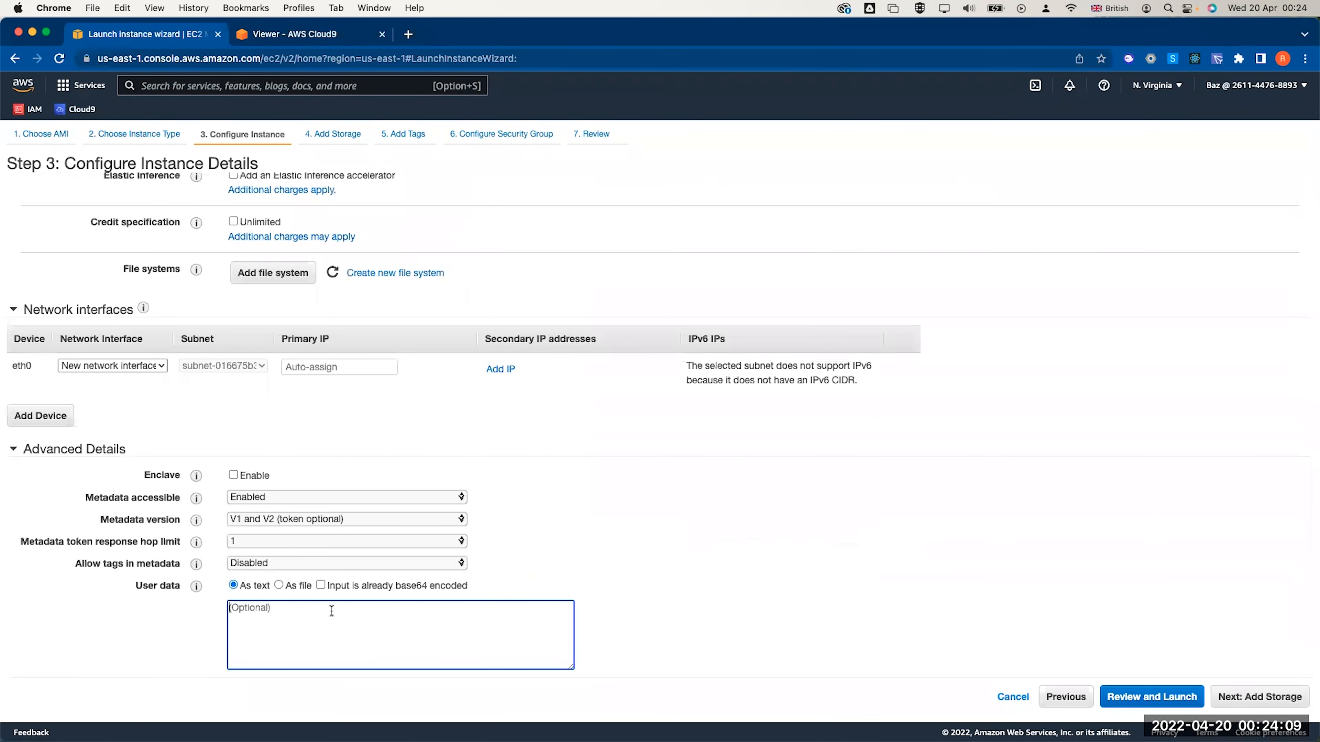
Paste the Apache/PHP install script into User data and check its wget lab-app download line
key("super+Tab")
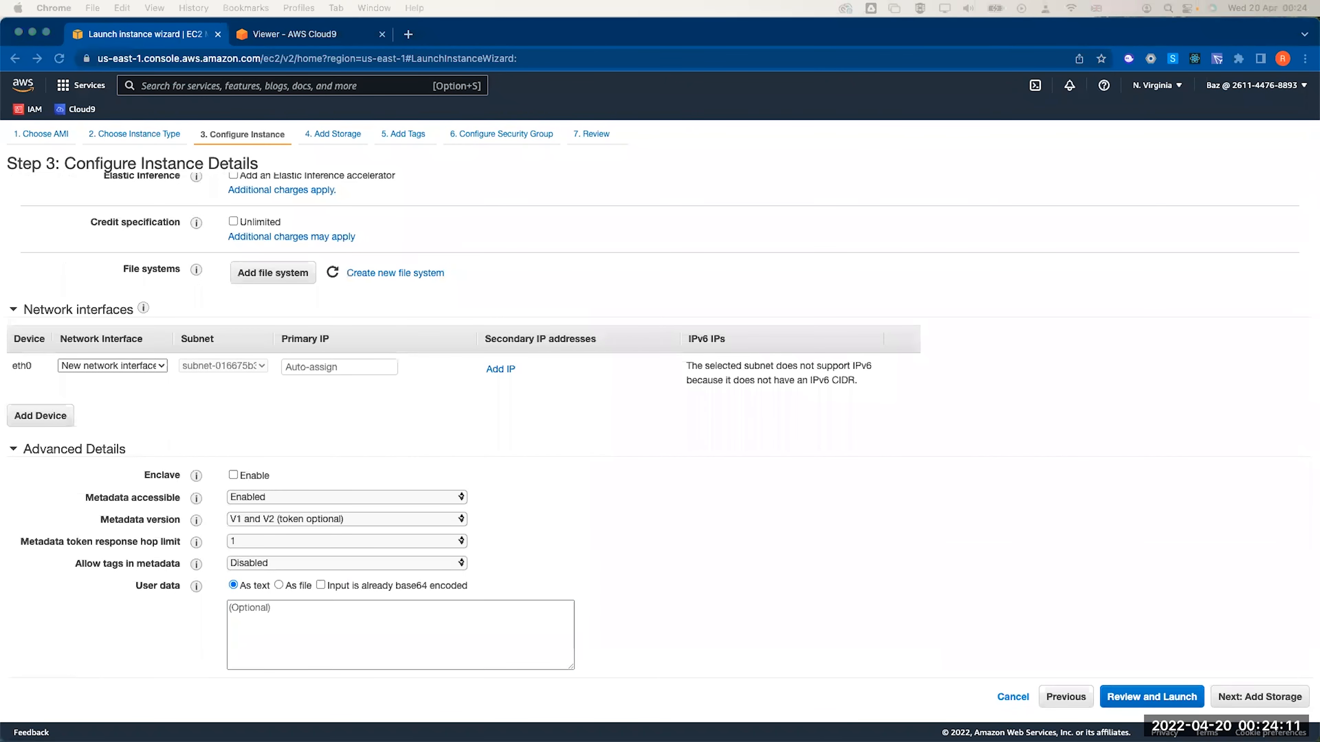
key("super+Tab")
key("super+v")
triple_click(303, 639)
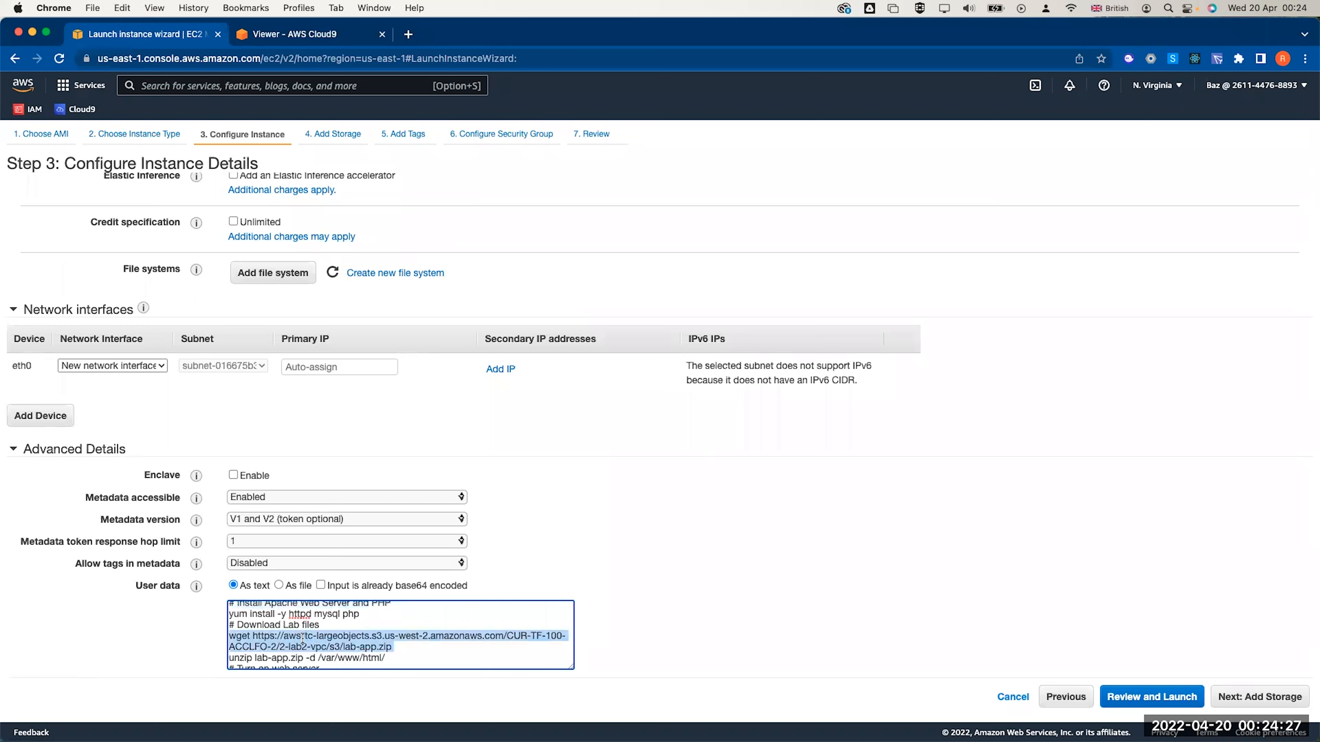
scroll(331, 639, "down", 1)
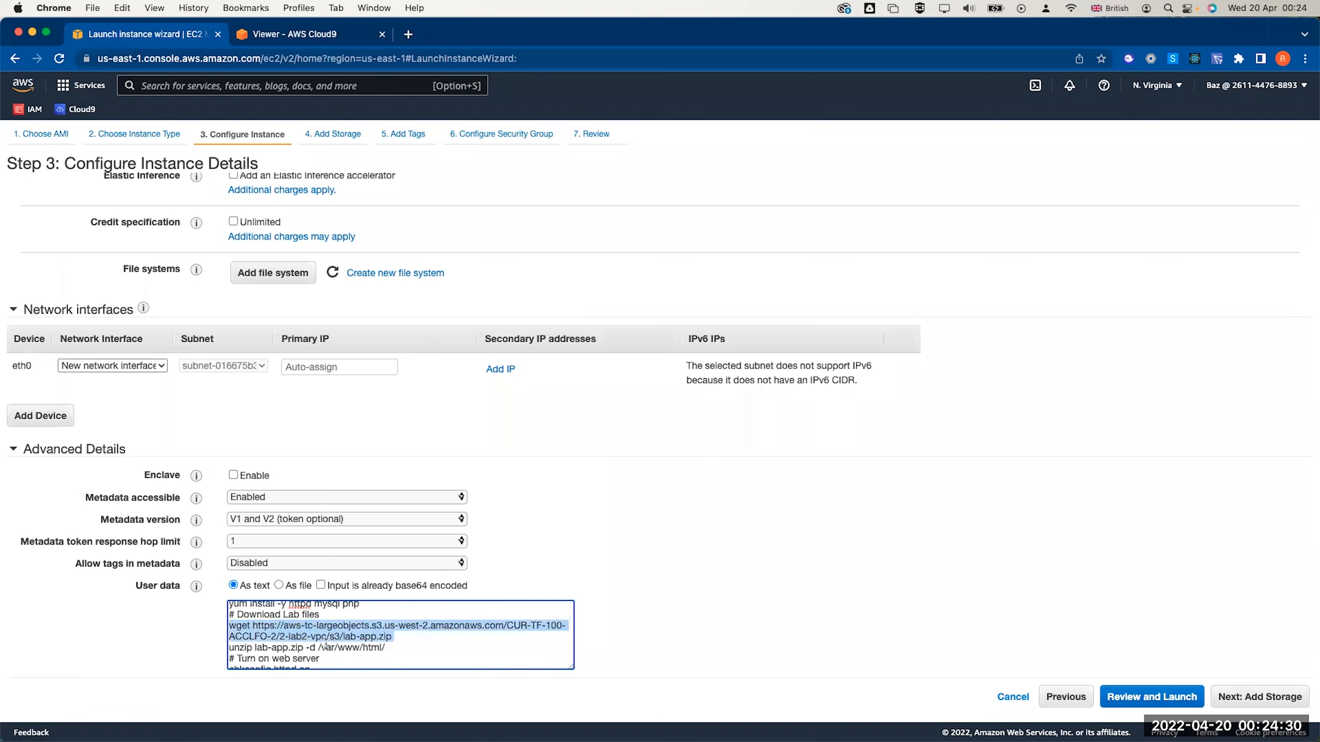
scroll(325, 644, "down", 2)
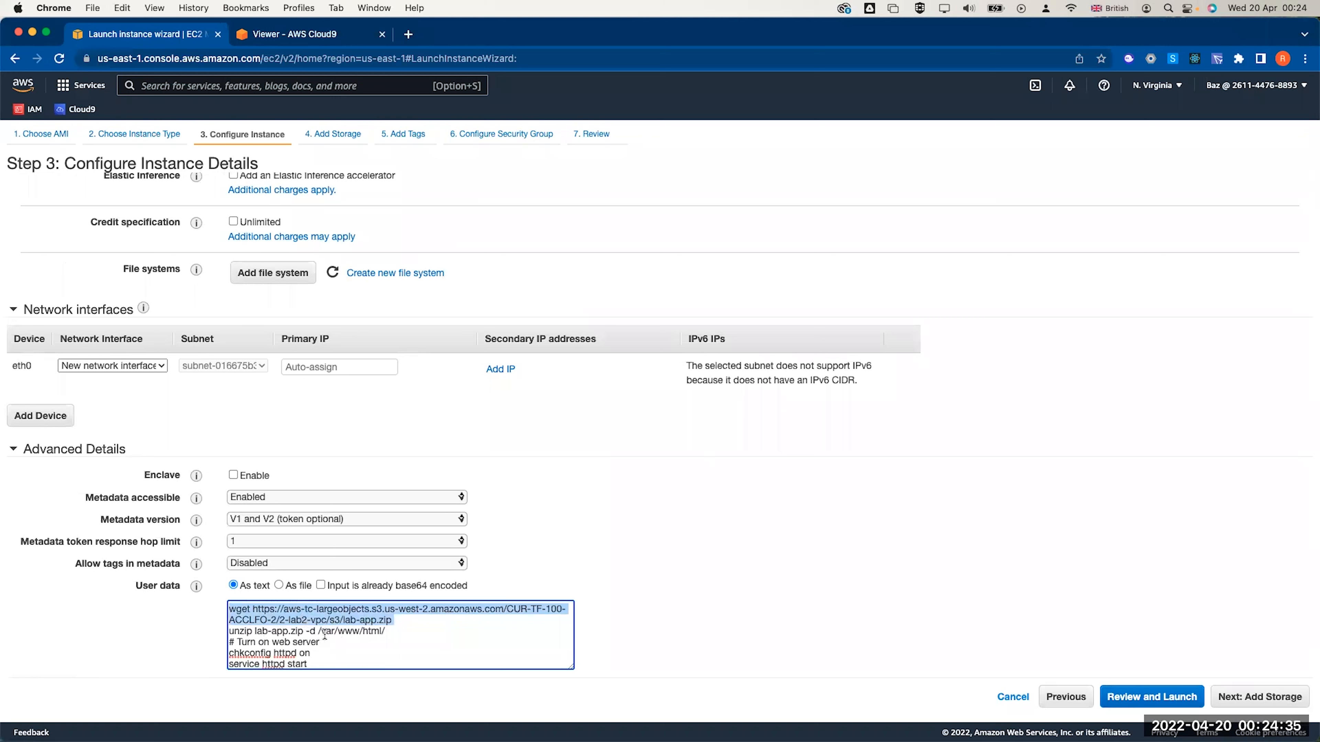
left_click(325, 635)
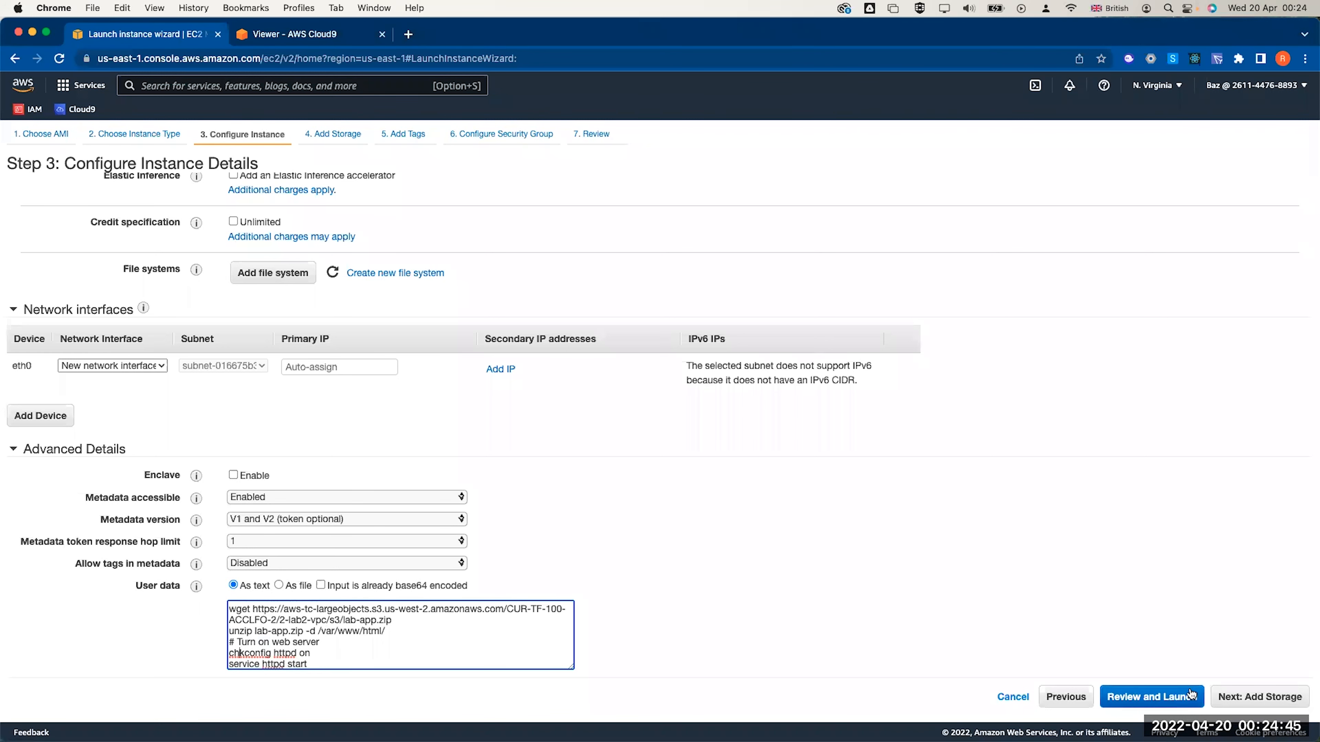
left_click(1252, 696)
Add a tag with key Name and value 'Web Server 1', correcting the 'Serer' typo
left_click(1252, 696)
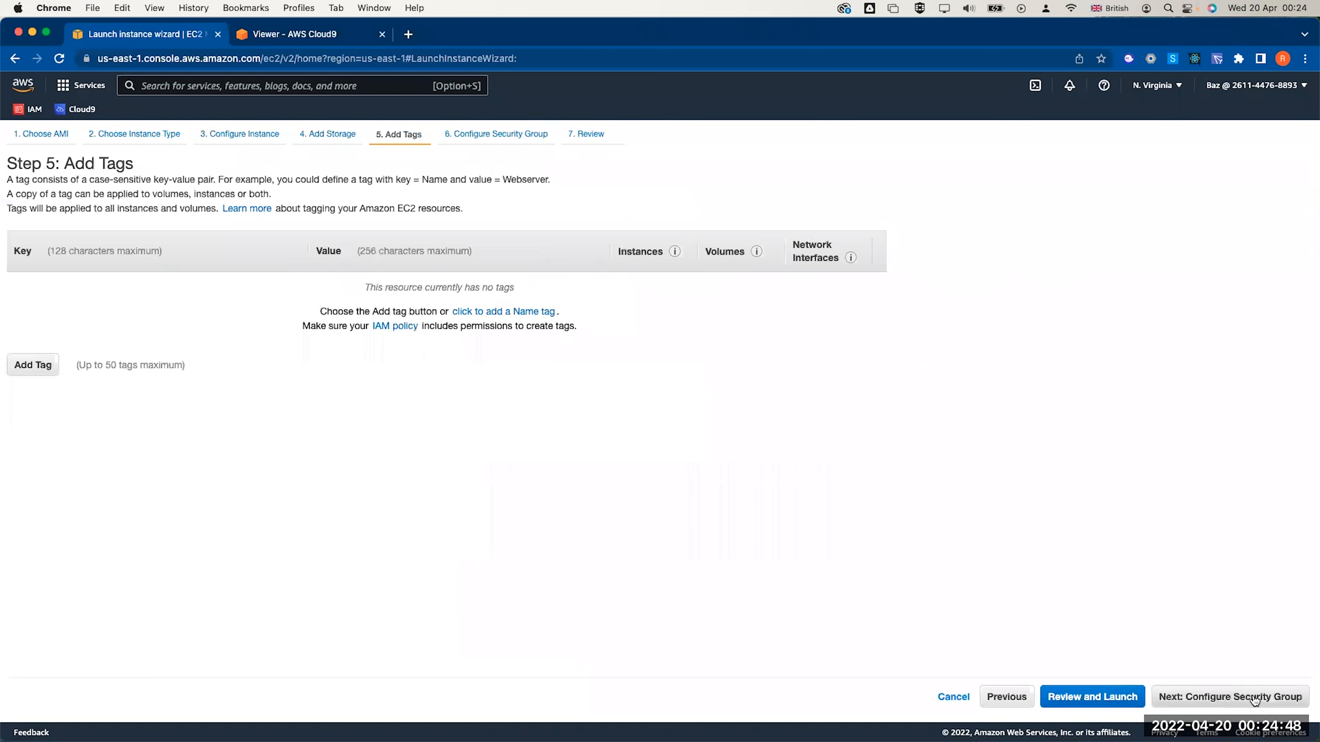
left_click(26, 363)
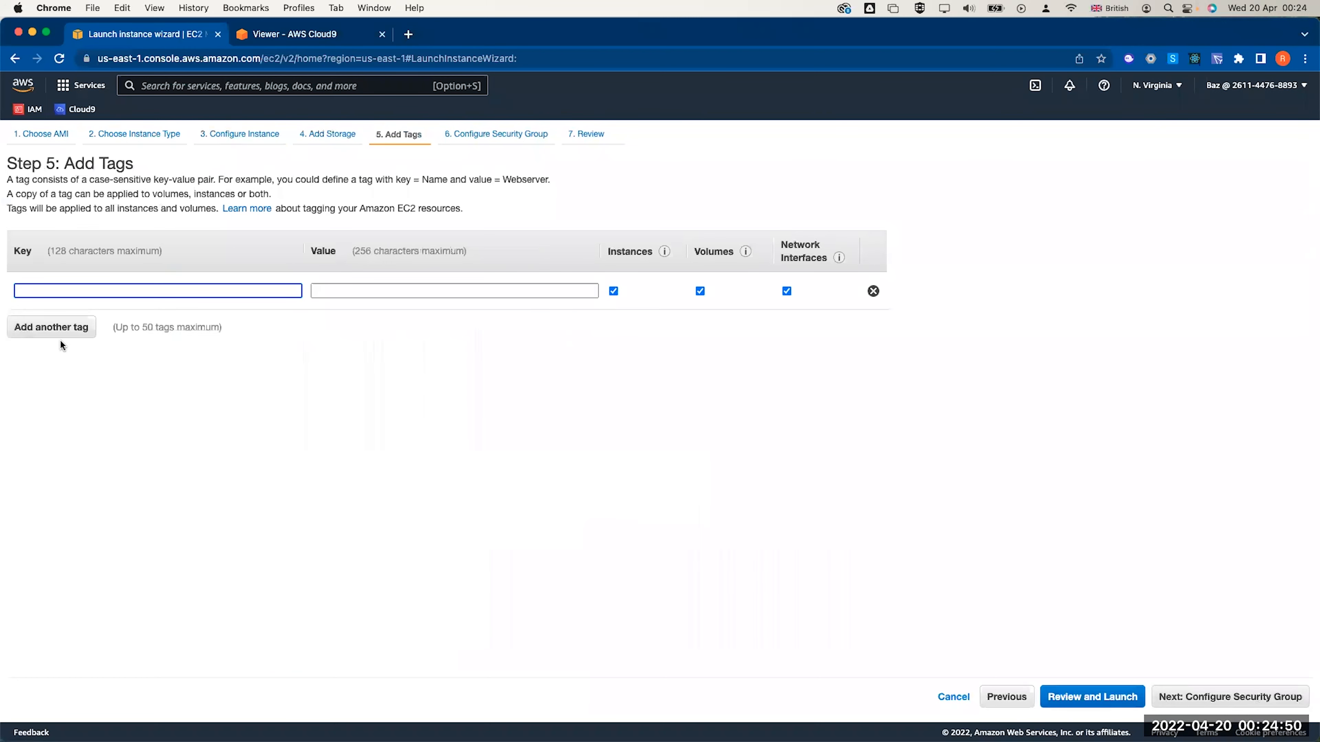
type("Name")
left_click(380, 284)
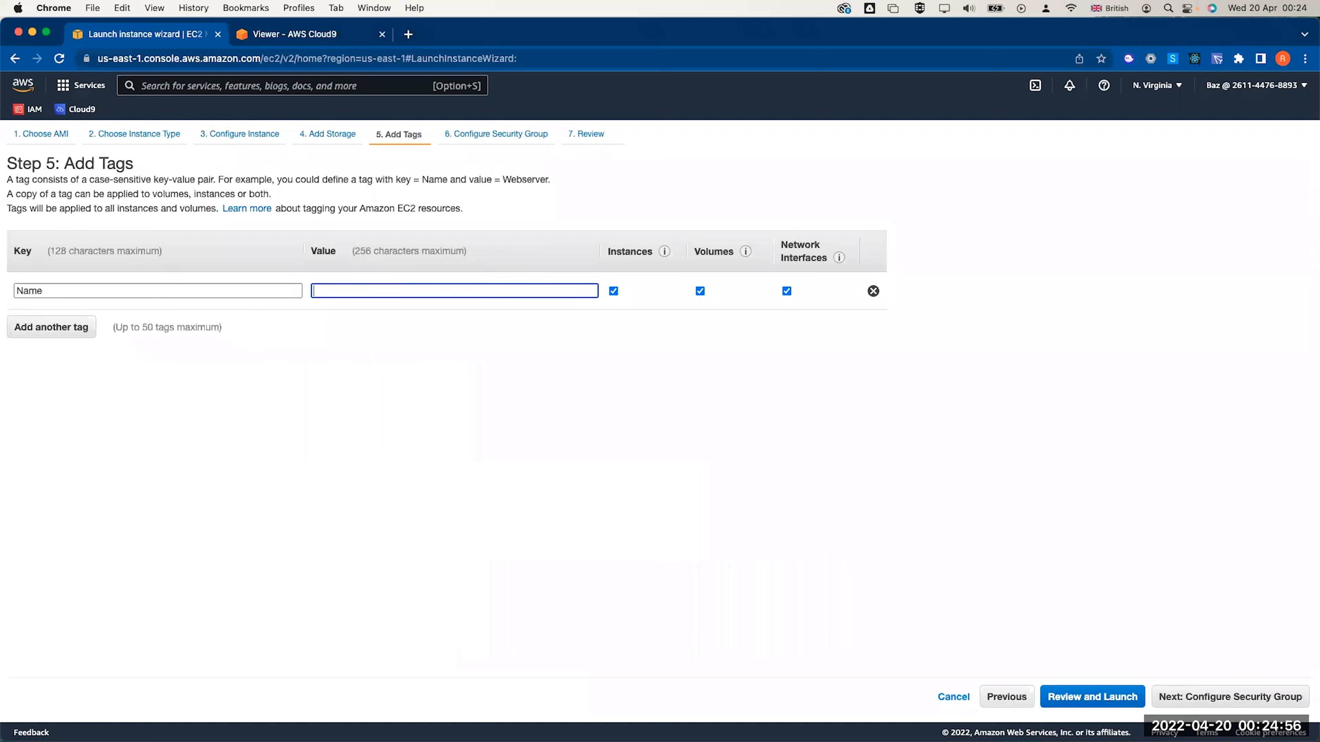
type("We")
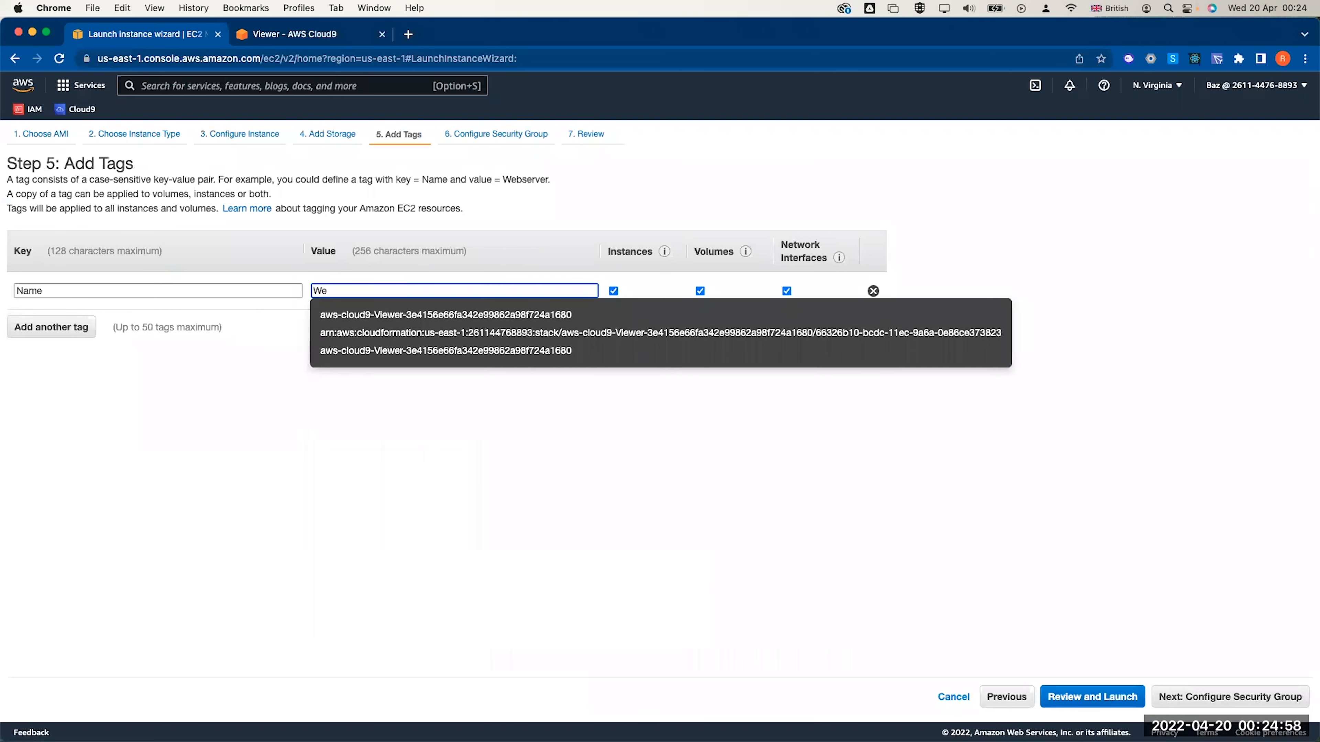
type("b Serer 1")
left_click(581, 393)
double_click(349, 291)
type("Serv")
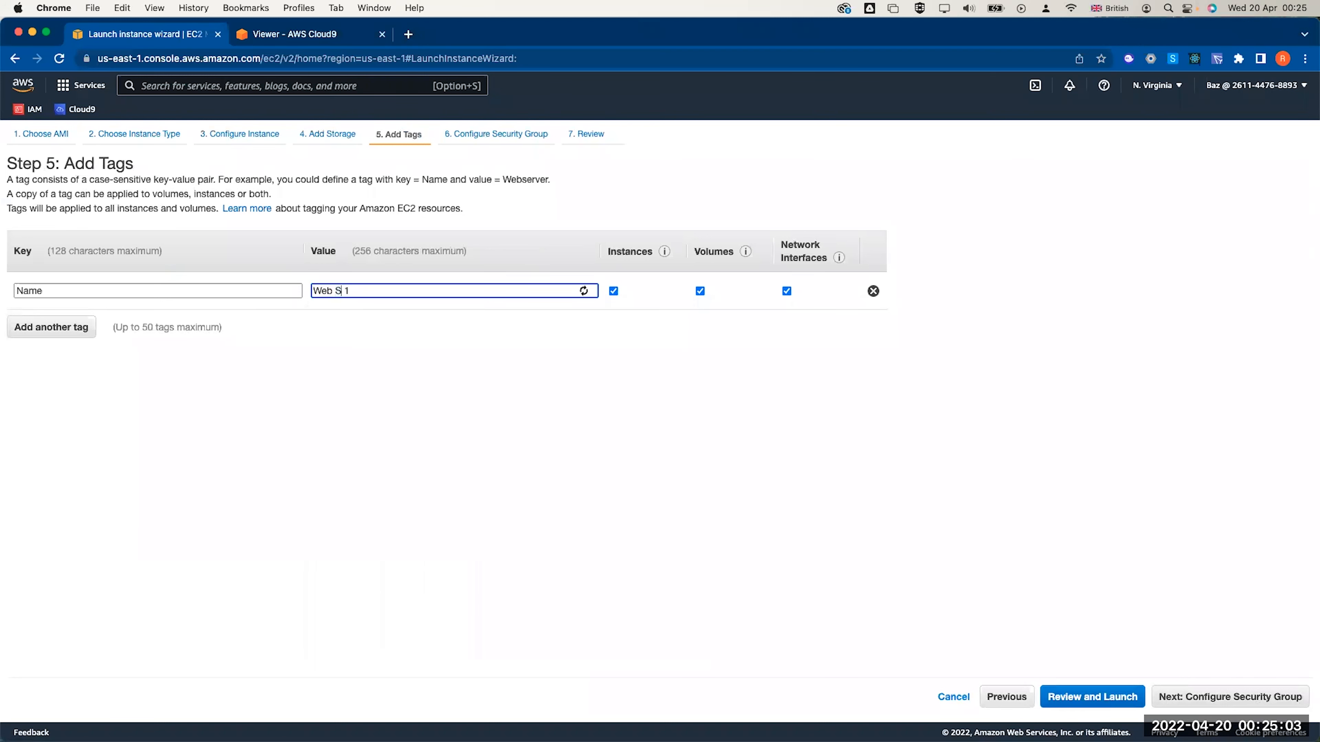
type("er")
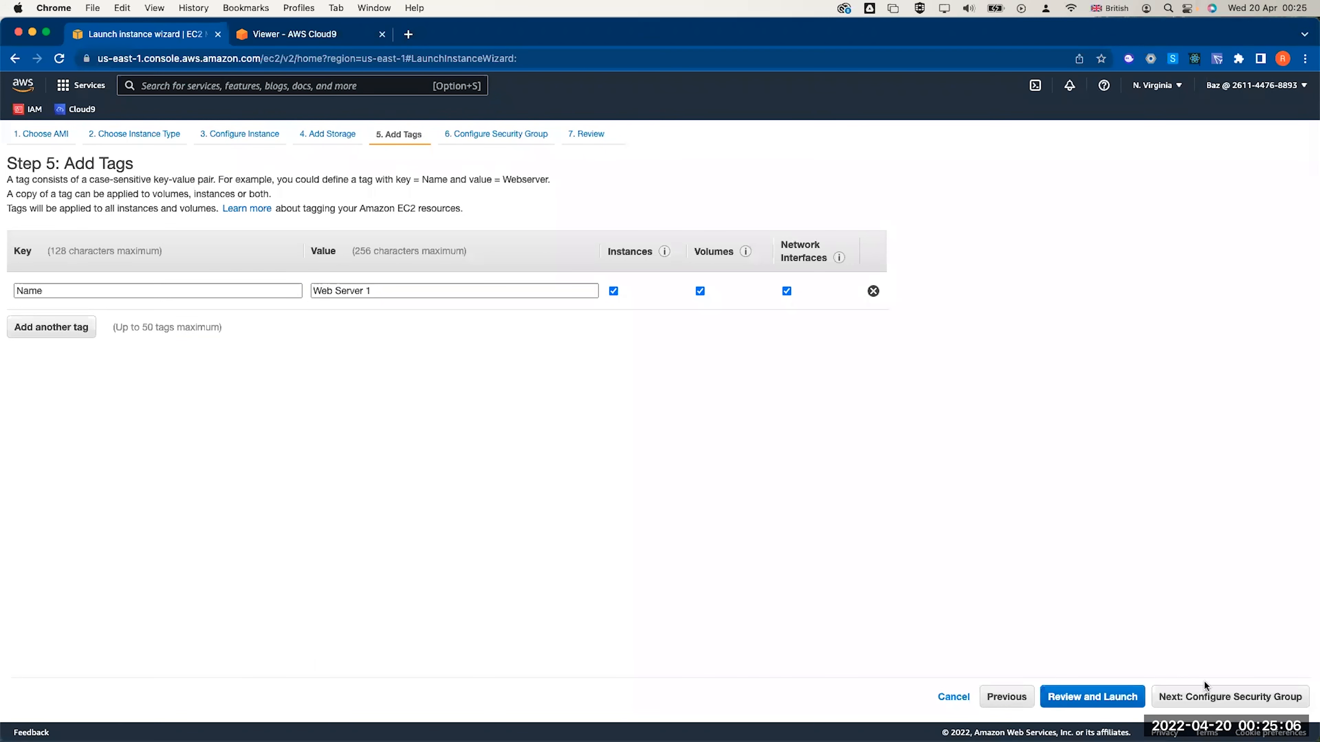
left_click(1208, 696)
Attach the existing web Security Group, accept the port 22 warning, and proceed to launch
left_click(267, 234)
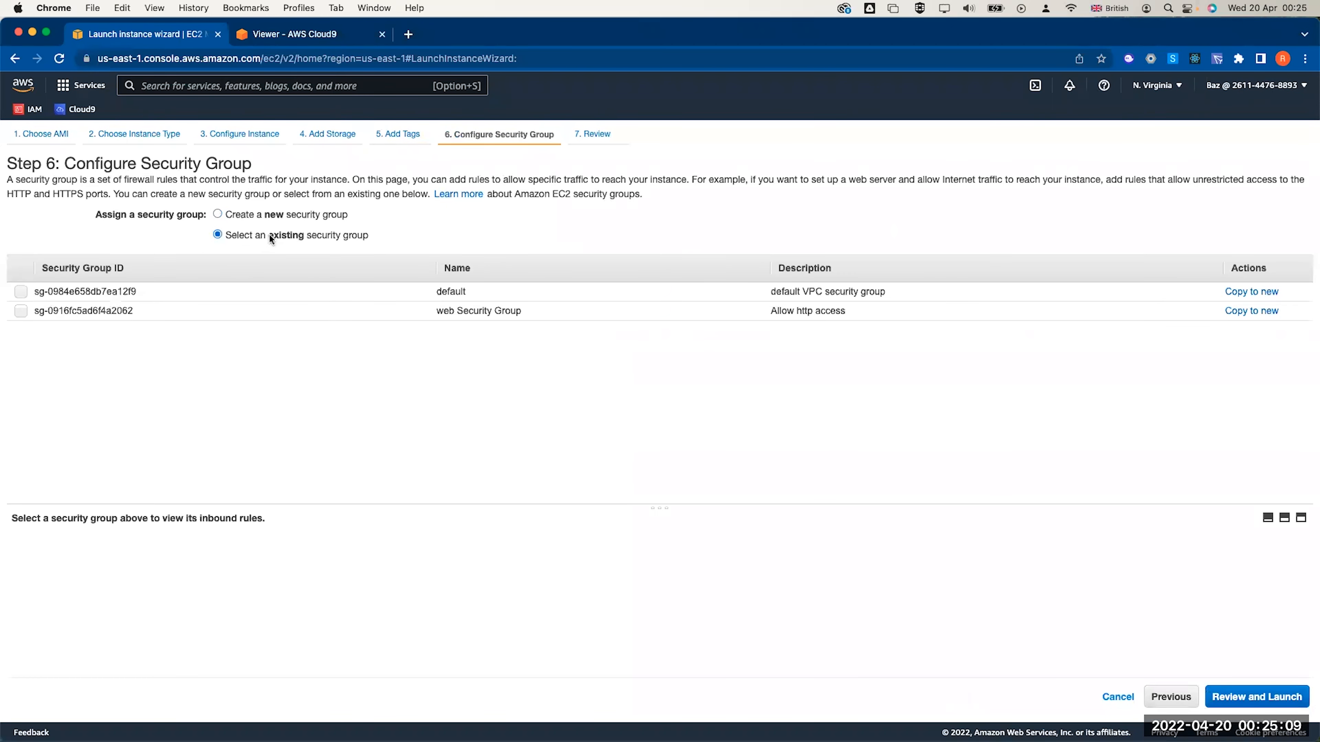
left_click(459, 312)
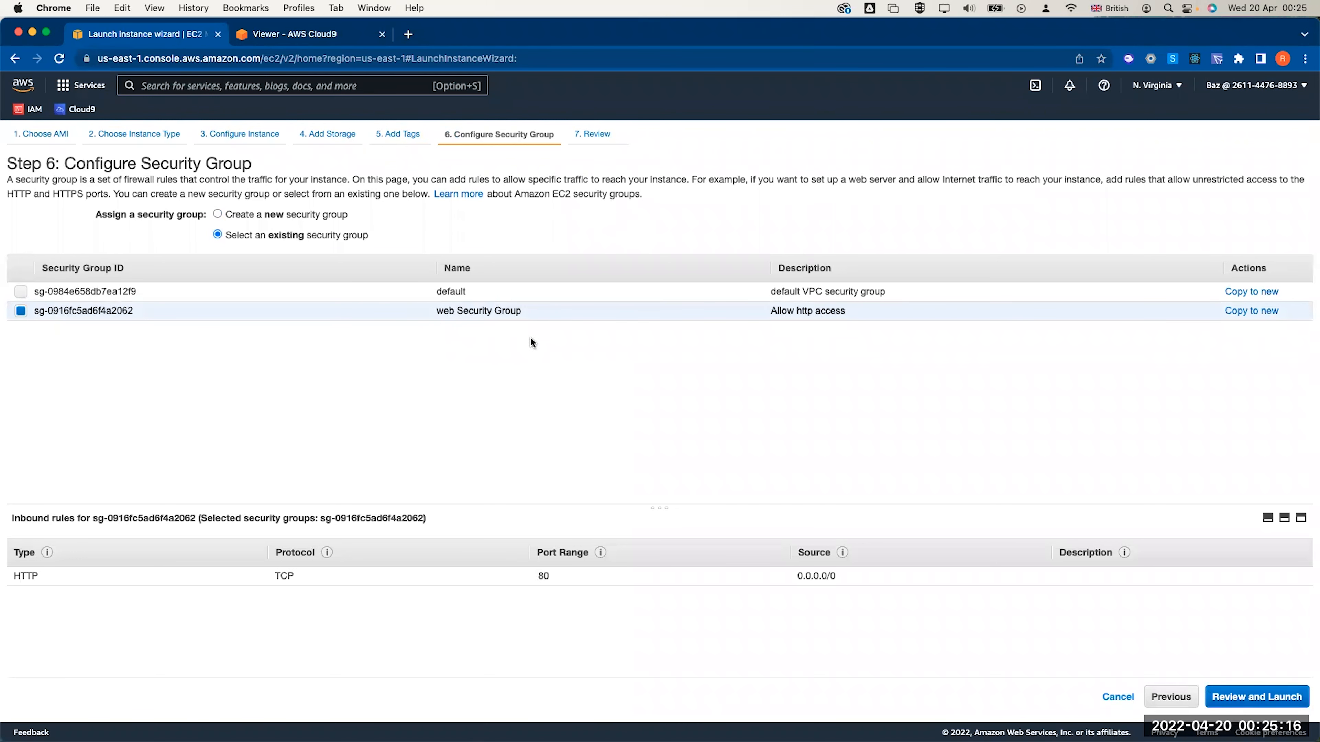
left_click(1211, 697)
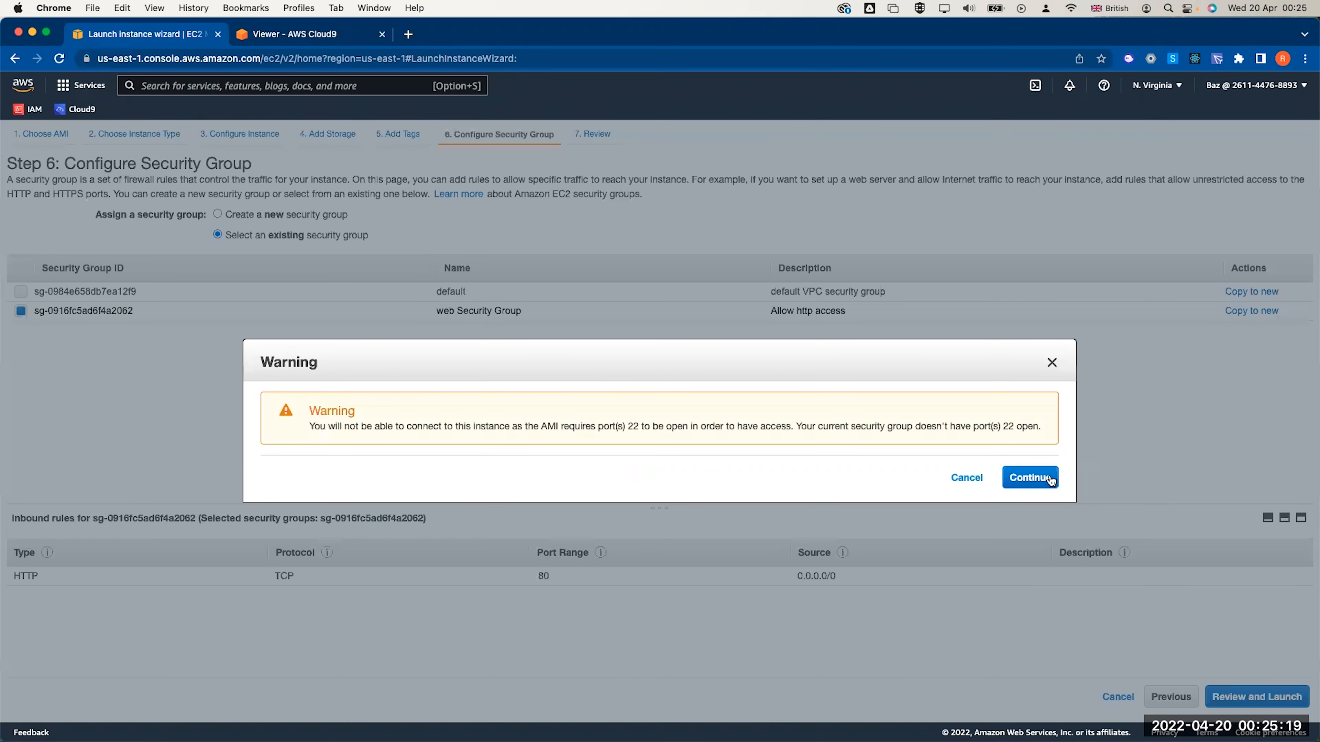
left_click(1047, 477)
left_click(1284, 697)
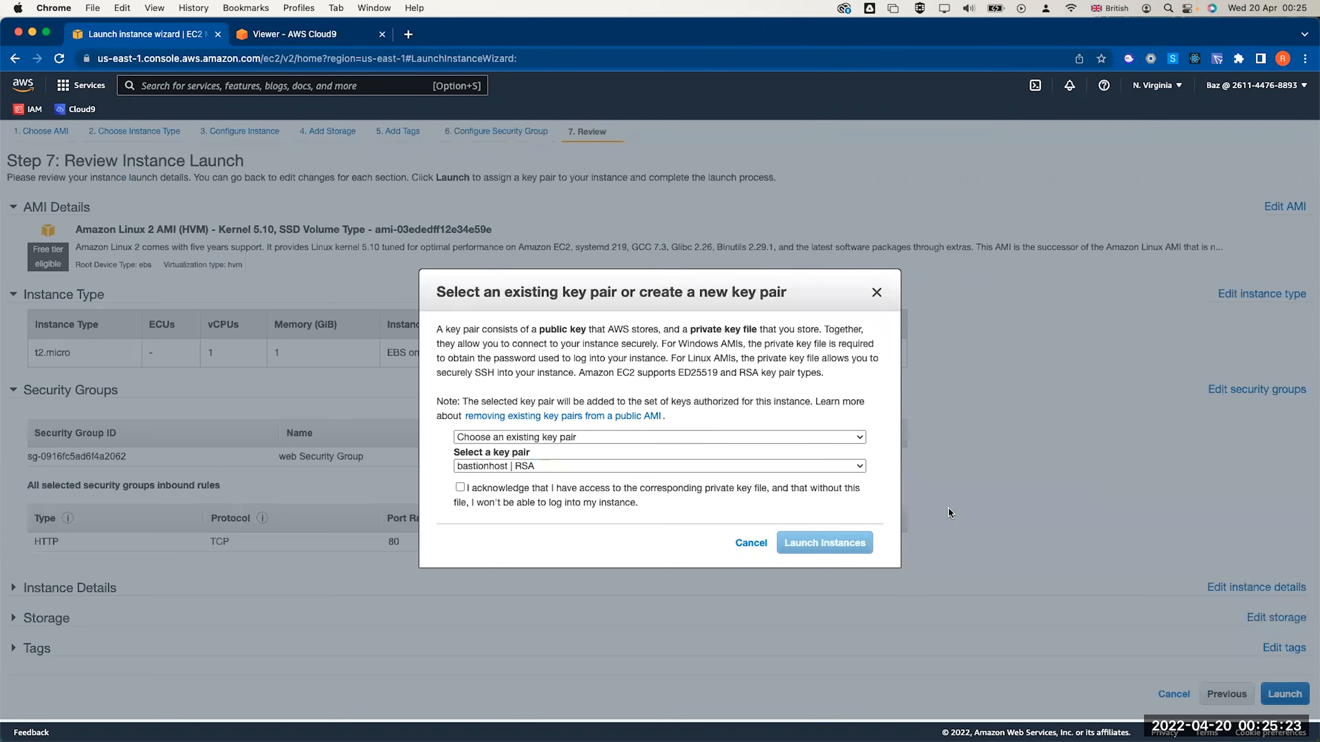
Create a new key pair named labkey and download its file
left_click(577, 467)
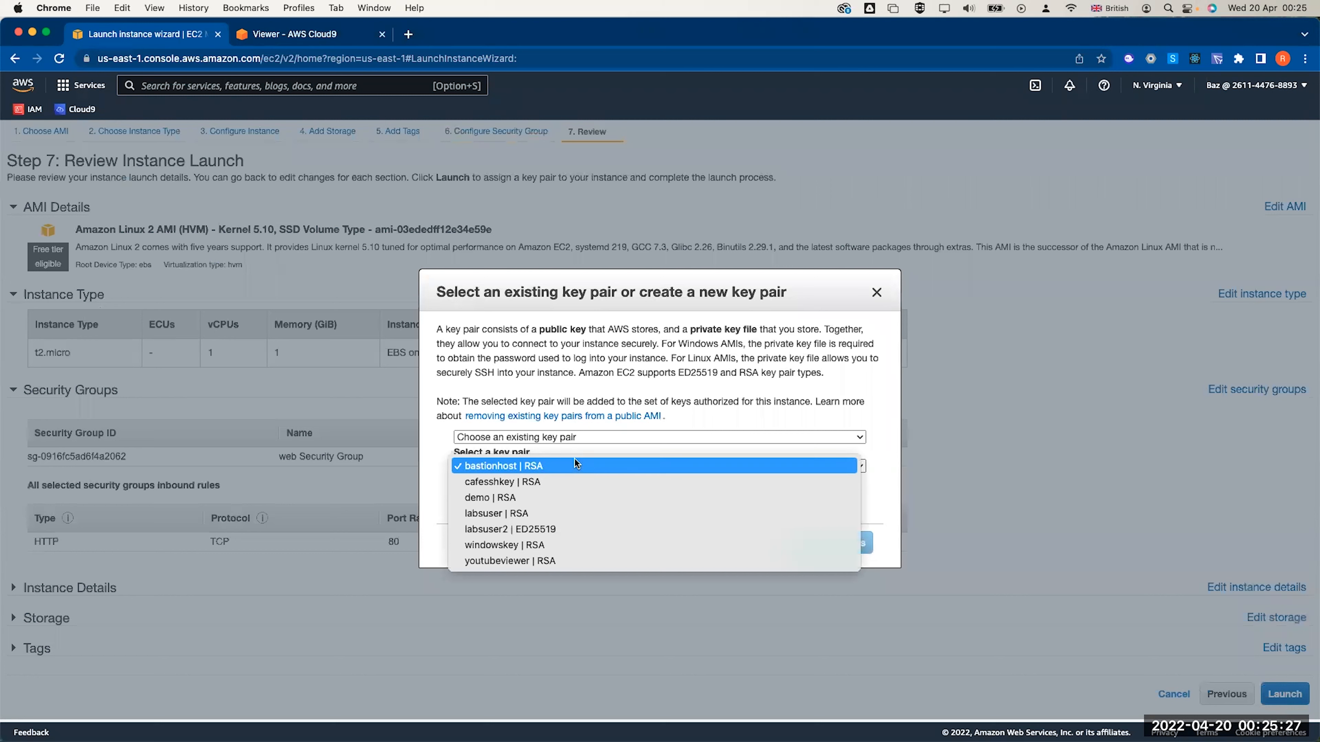
left_click(567, 438)
left_click(564, 438)
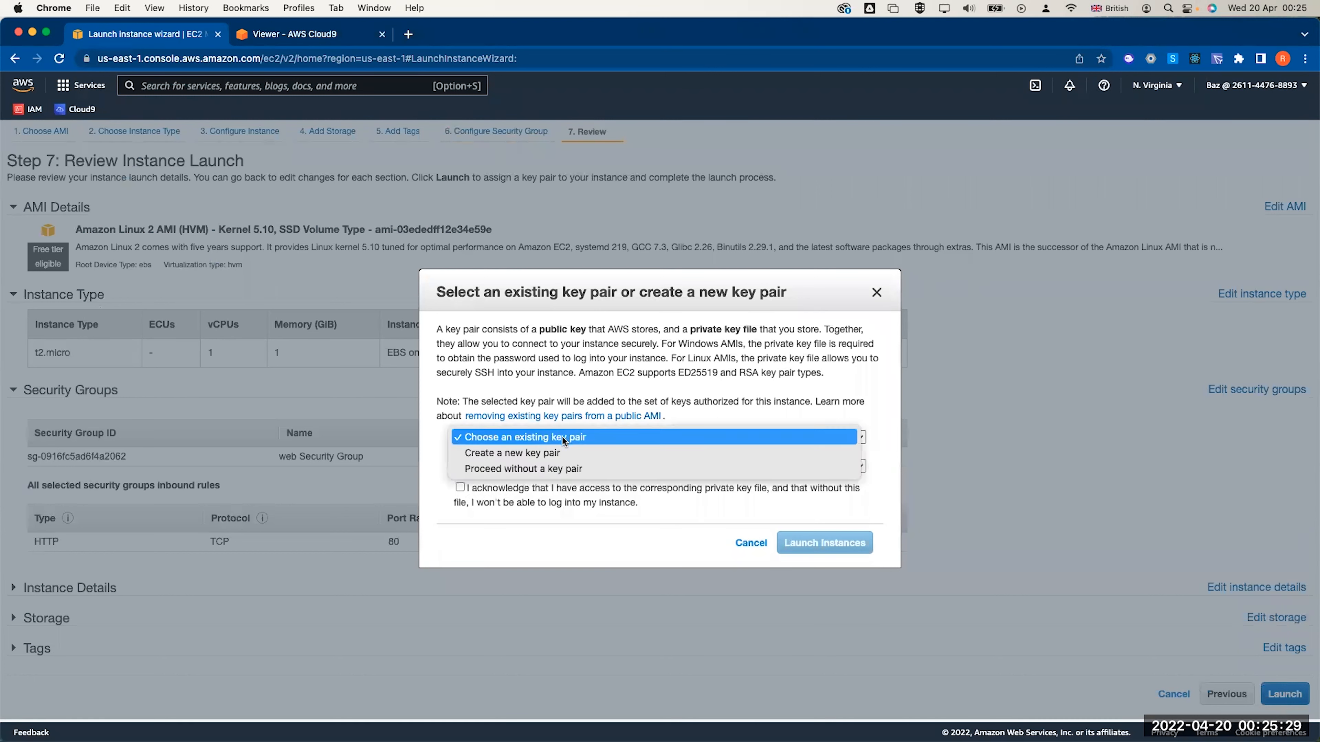
left_click(551, 449)
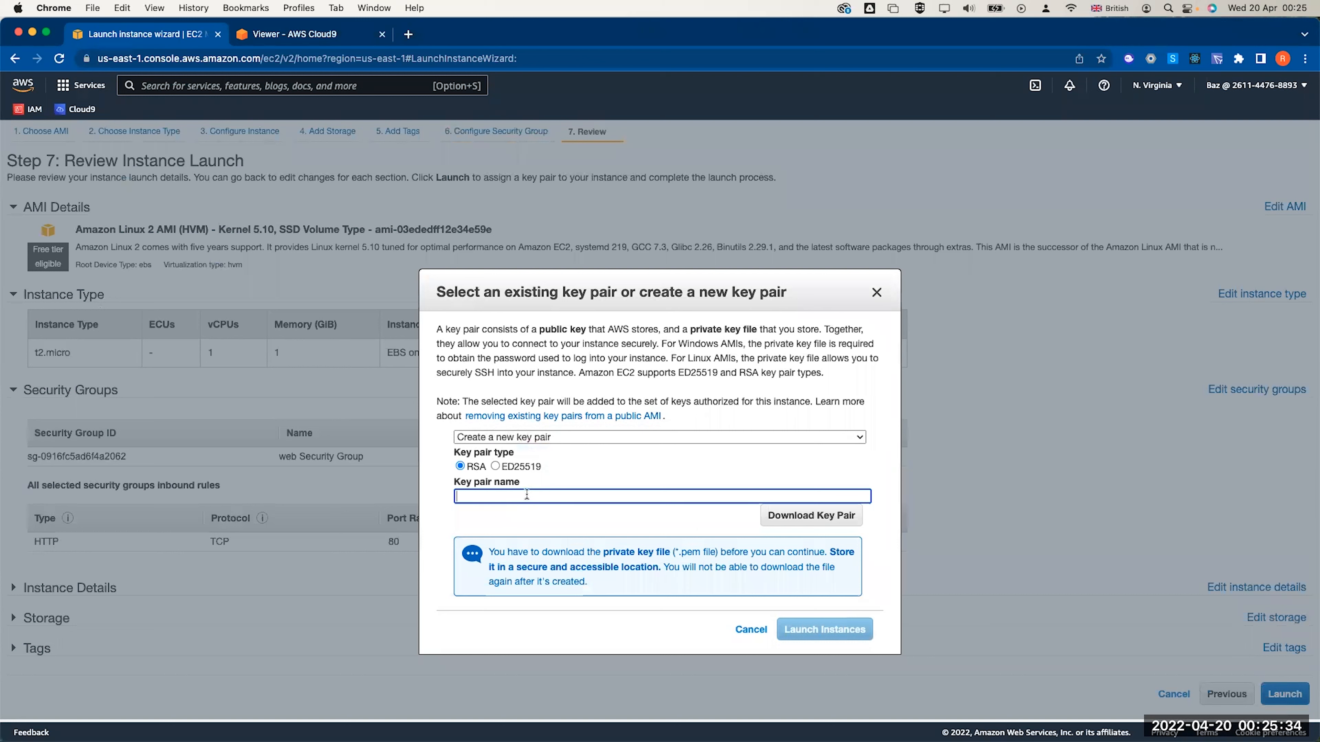
type("labkey")
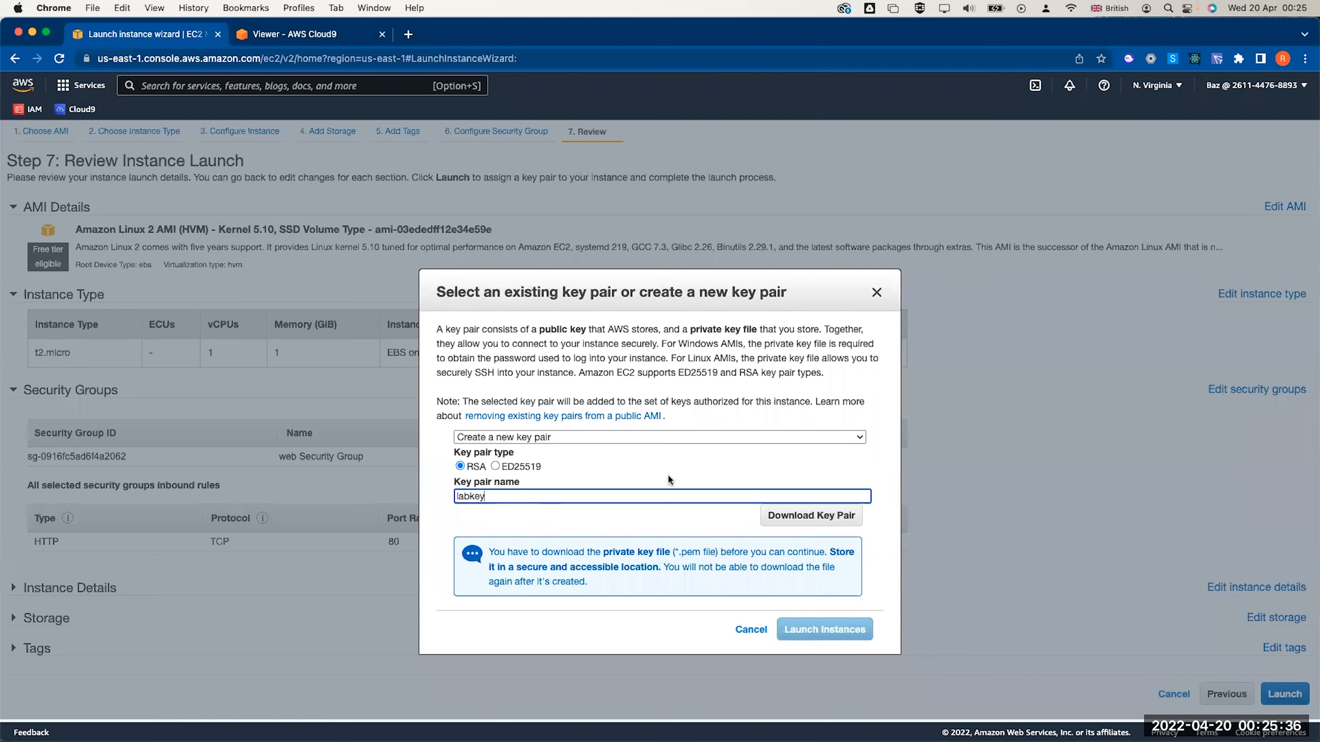
left_click(811, 515)
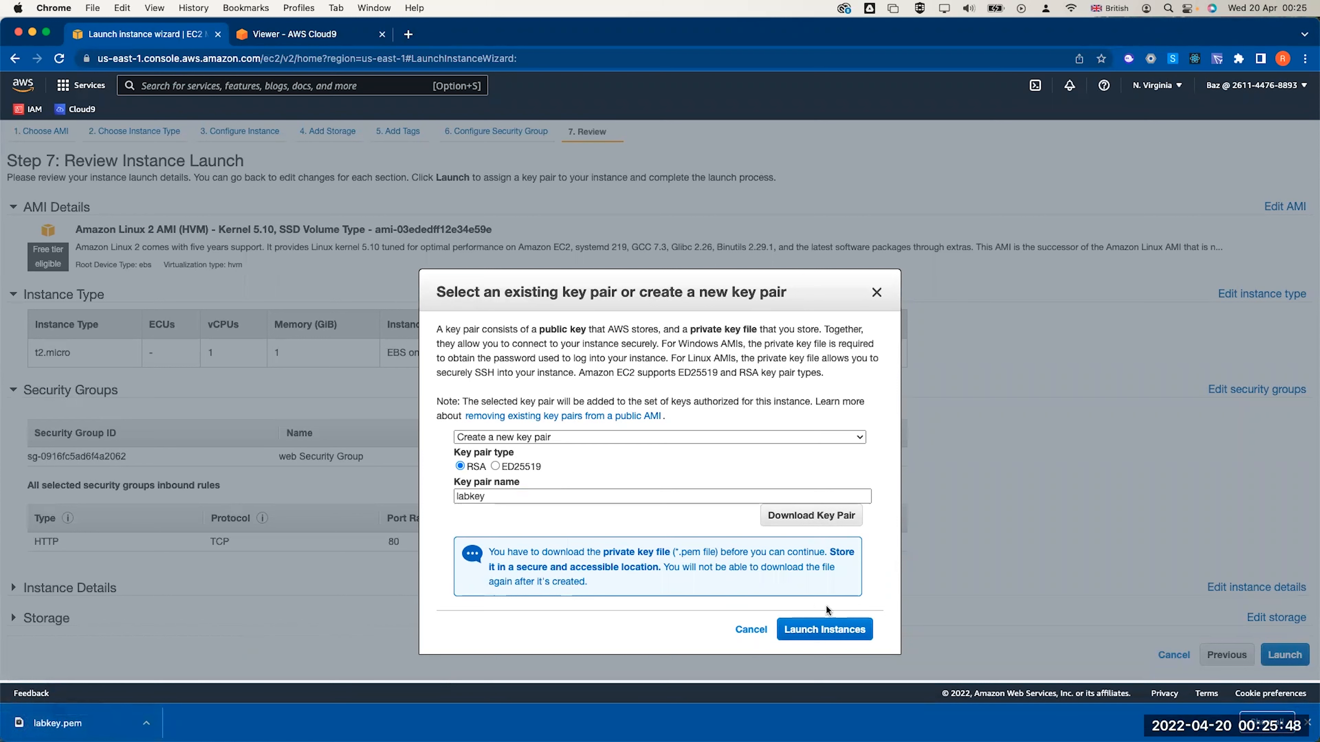
Launch the instance and copy Web Server 1's public IPv4 address from the Instances list
left_click(826, 626)
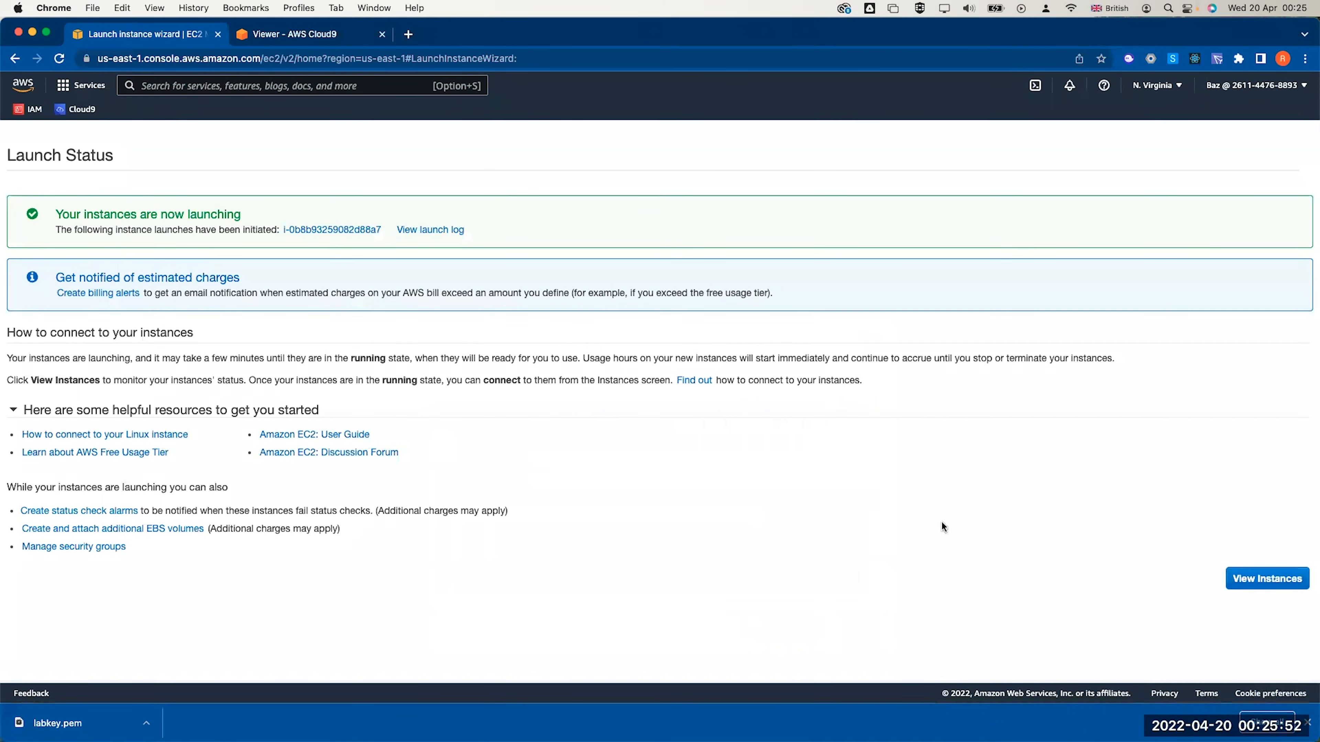
left_click(1294, 578)
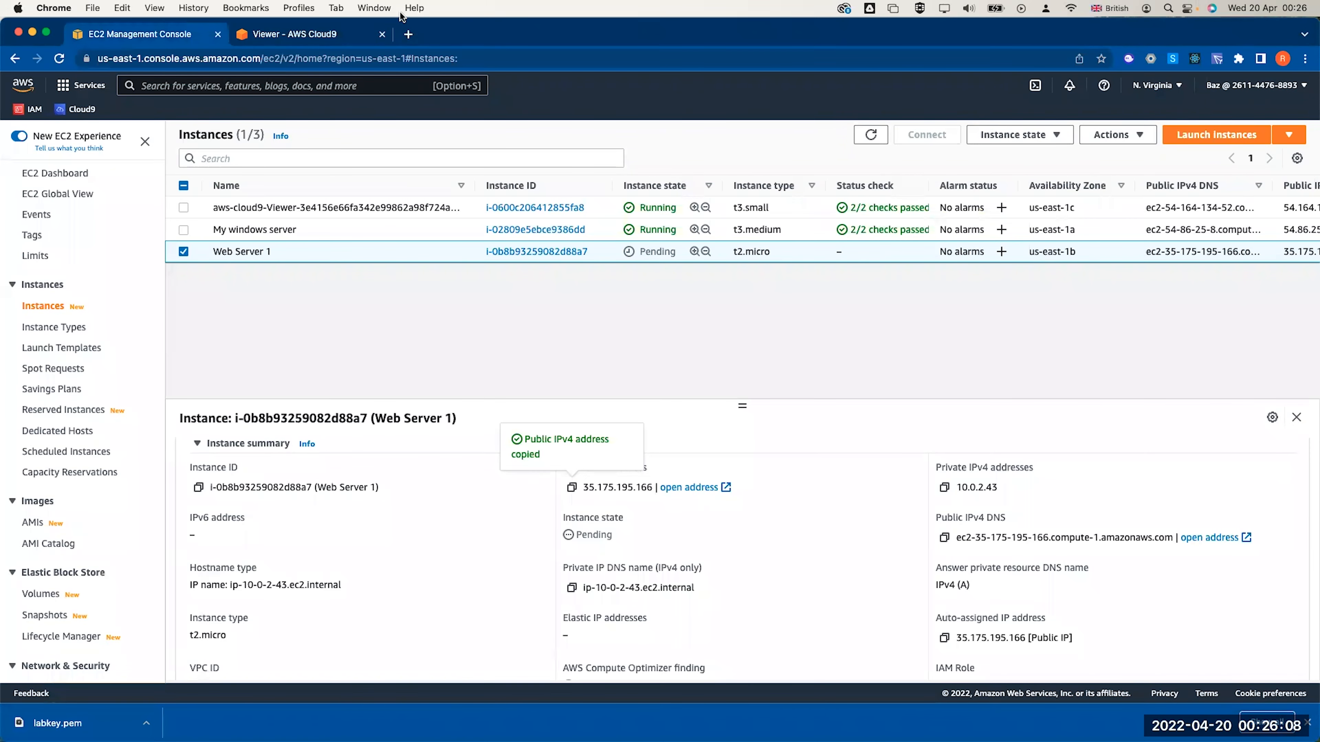
left_click(408, 34)
Load 35.175.195.166 in the browser to view the lab app's instance metadata page
type("35.175.195.166")
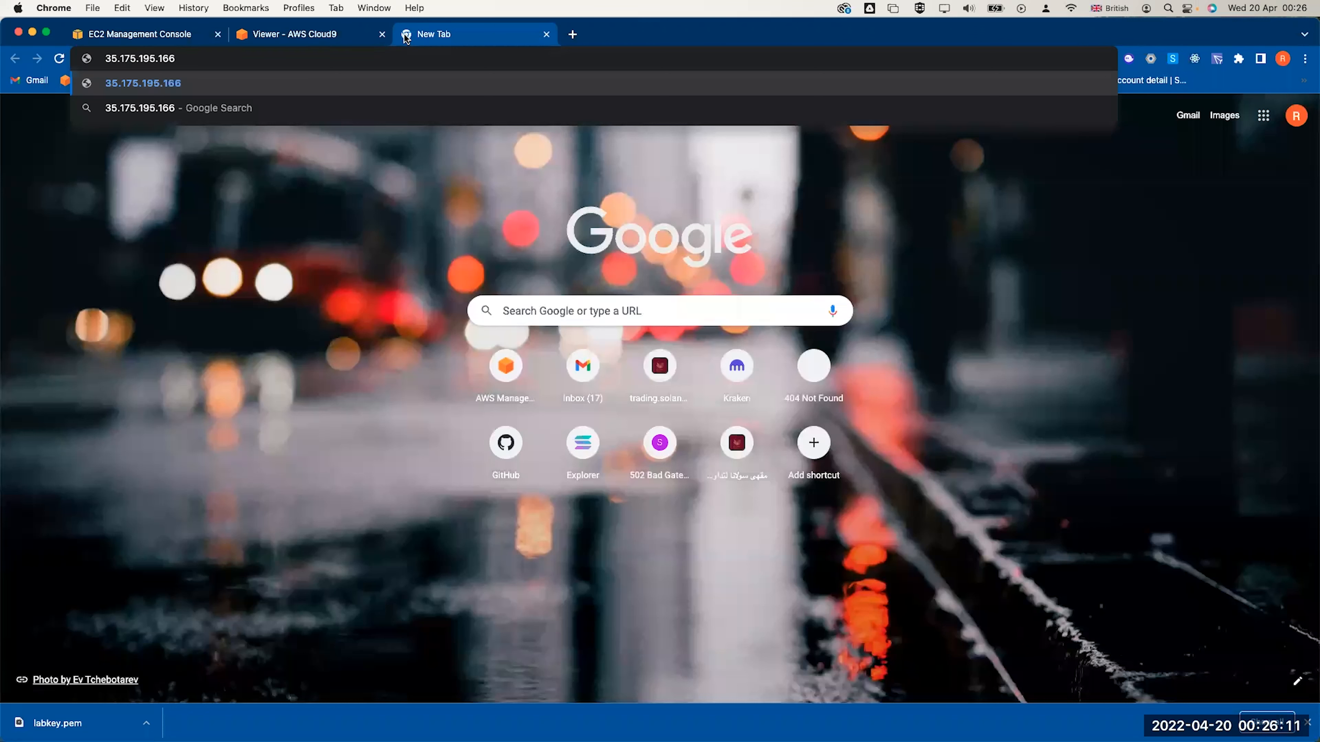
key("Return")
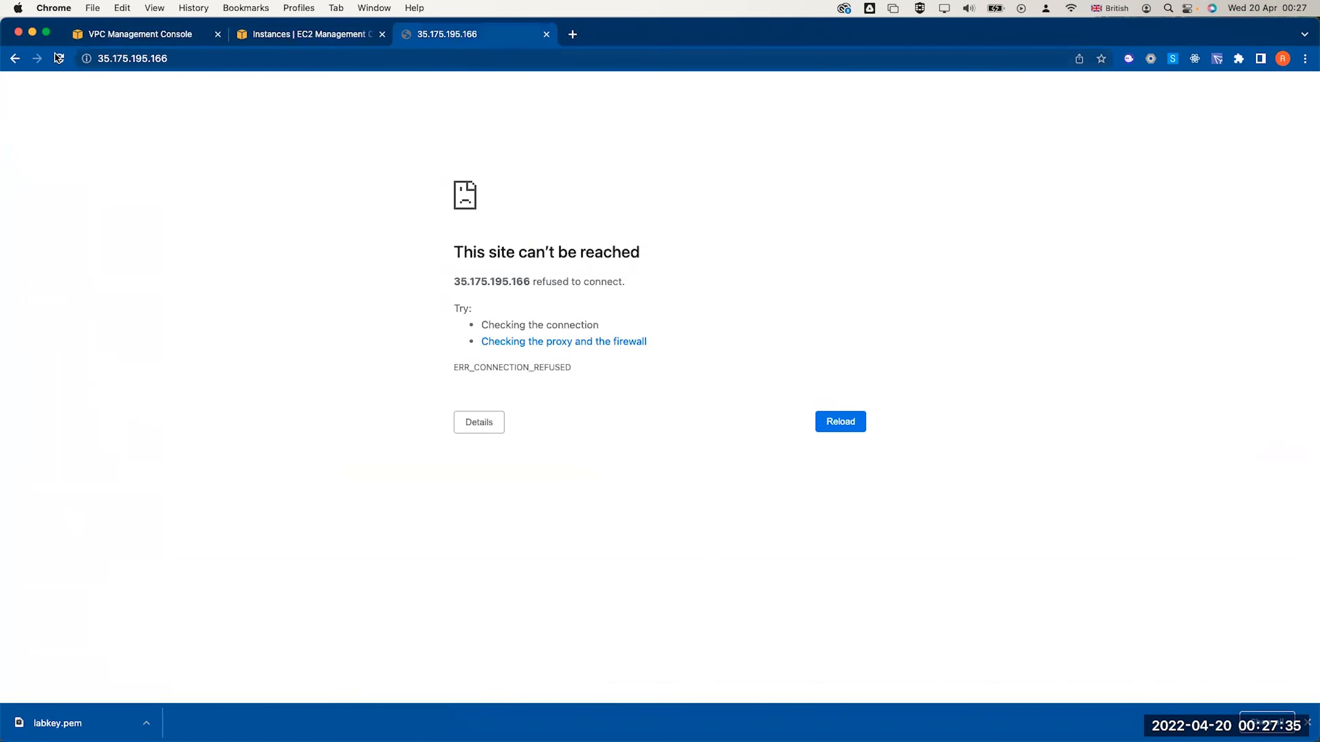
left_click(59, 59)
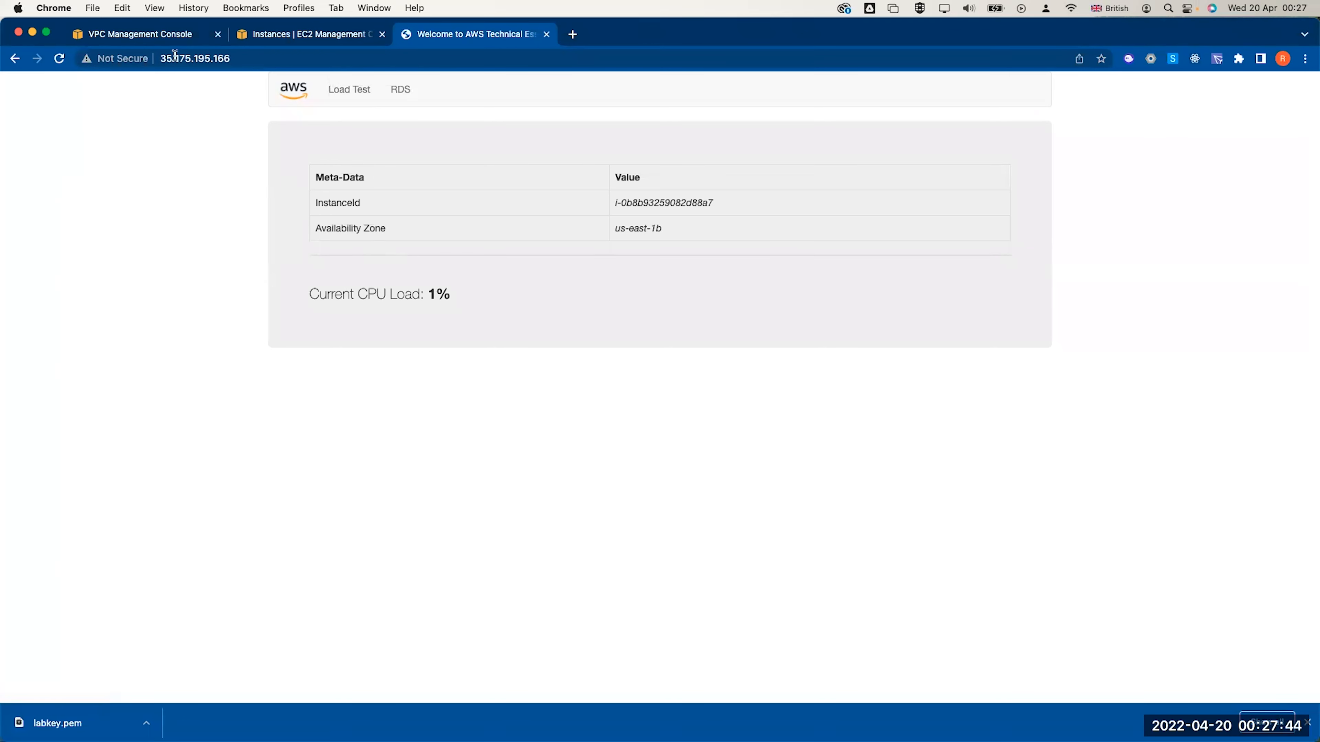
Return to the VPC Management Console tab and bring up the AWS regions list
left_click(152, 34)
left_click(694, 195)
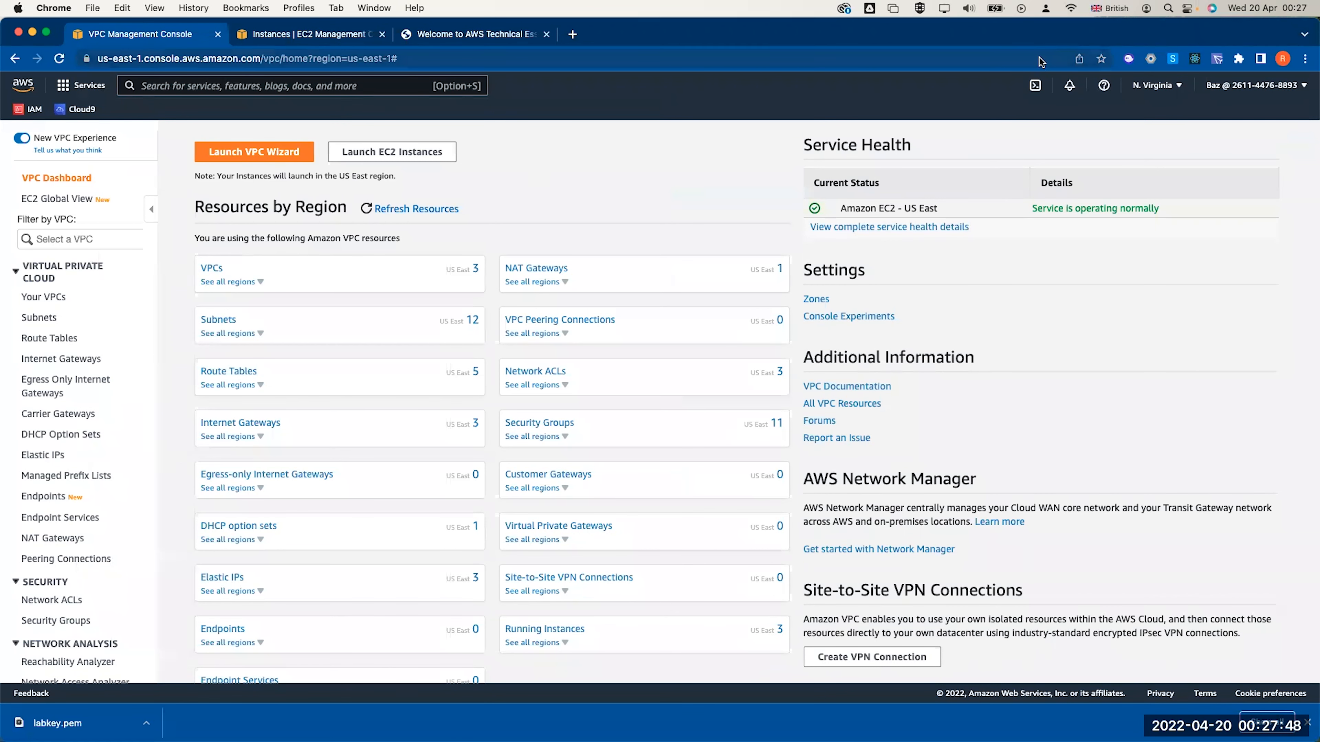
left_click(1147, 89)
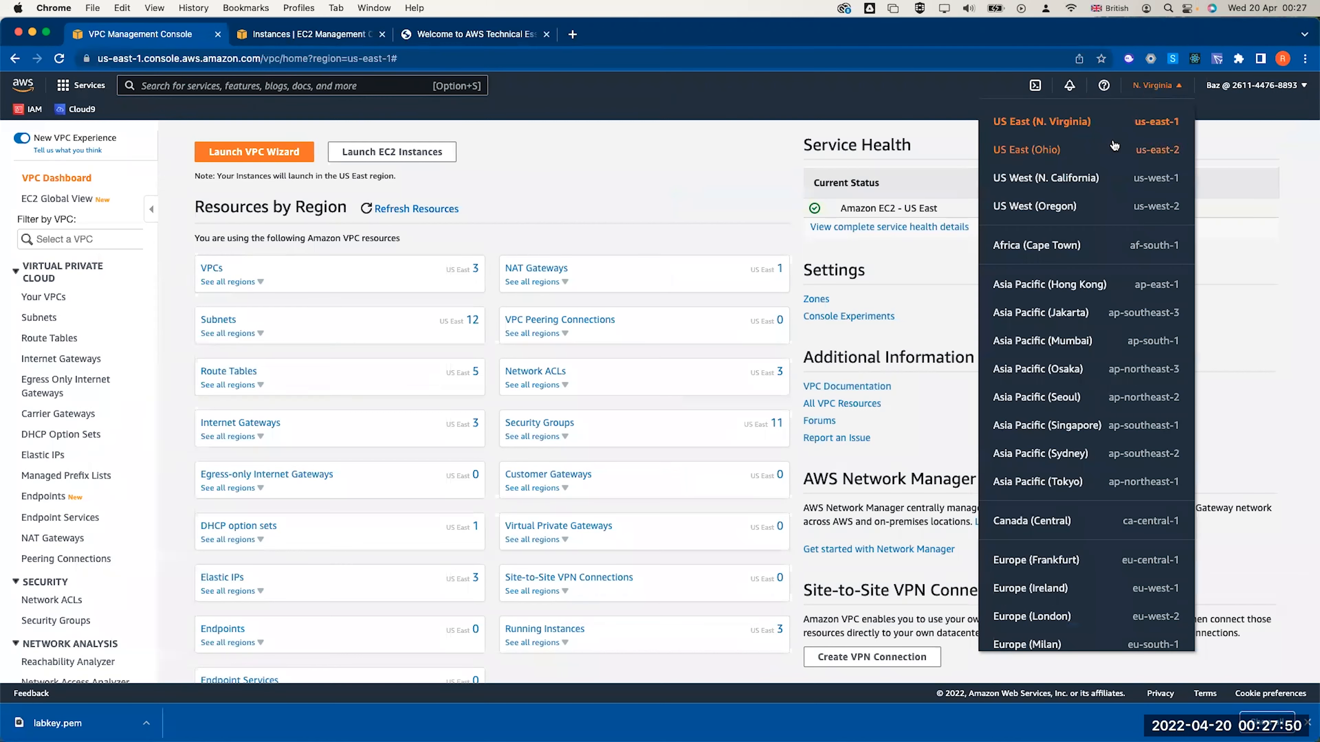
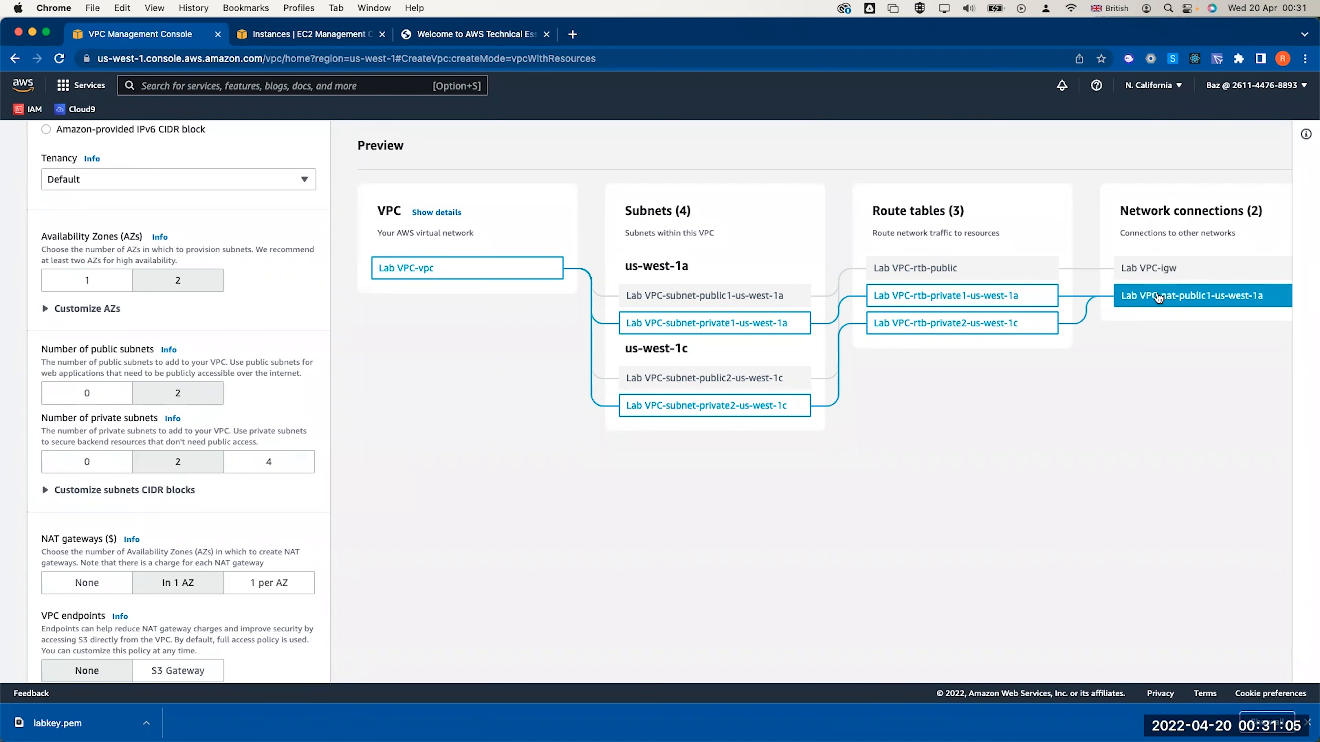
Use a single NAT gateway in 1 AZ and customize the availability zones
left_click(259, 591)
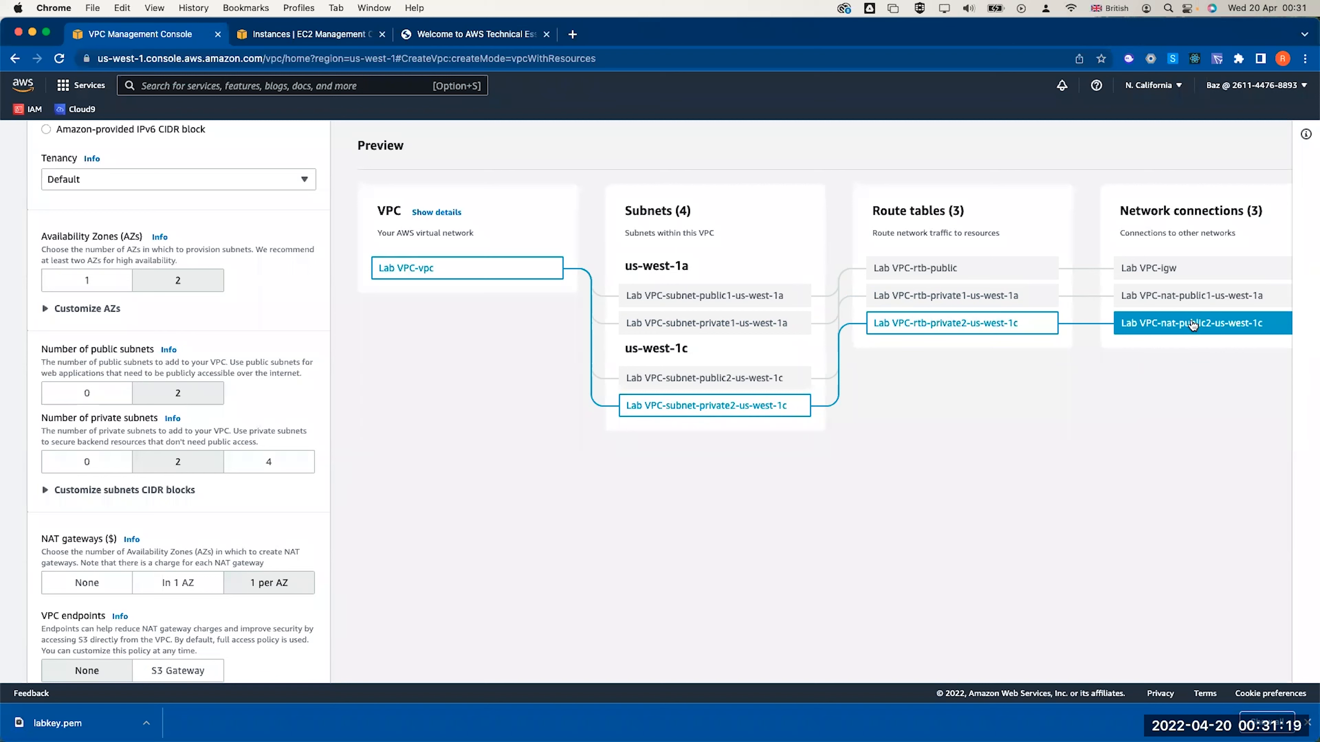
left_click(189, 585)
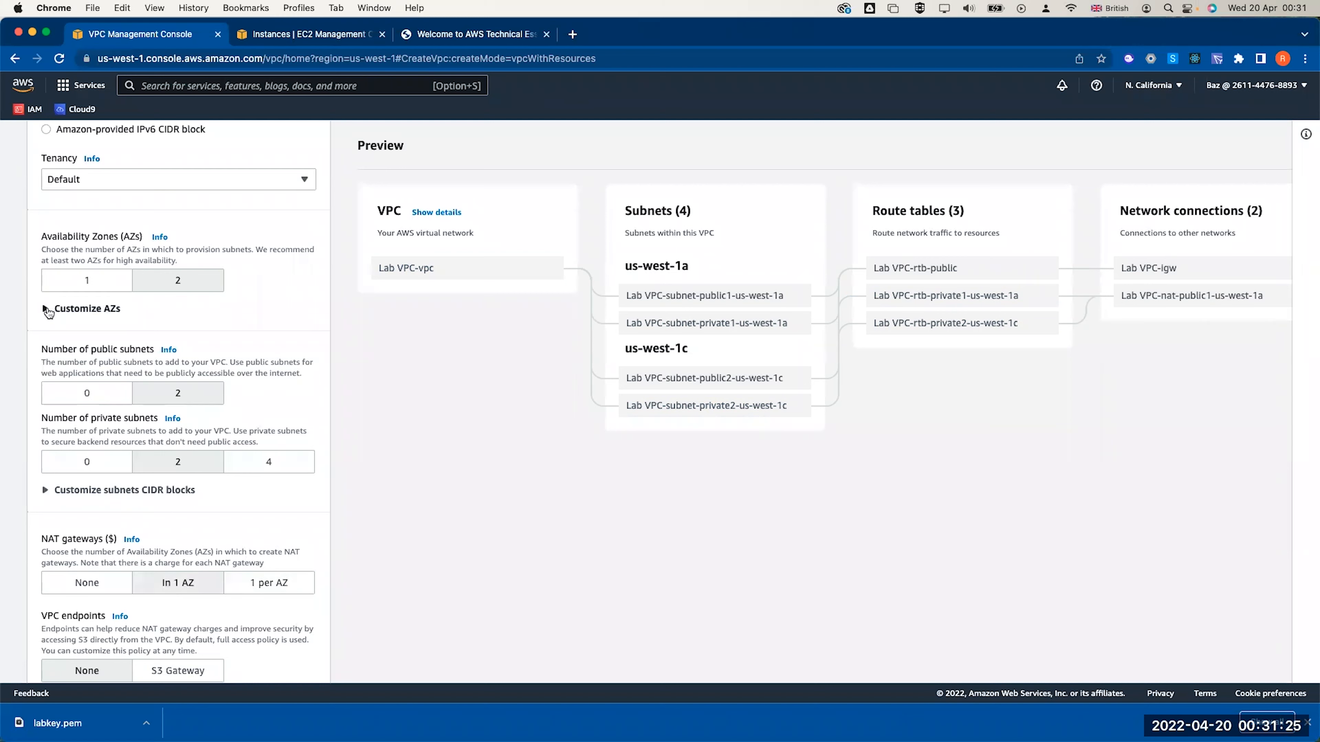
left_click(47, 310)
left_click(116, 406)
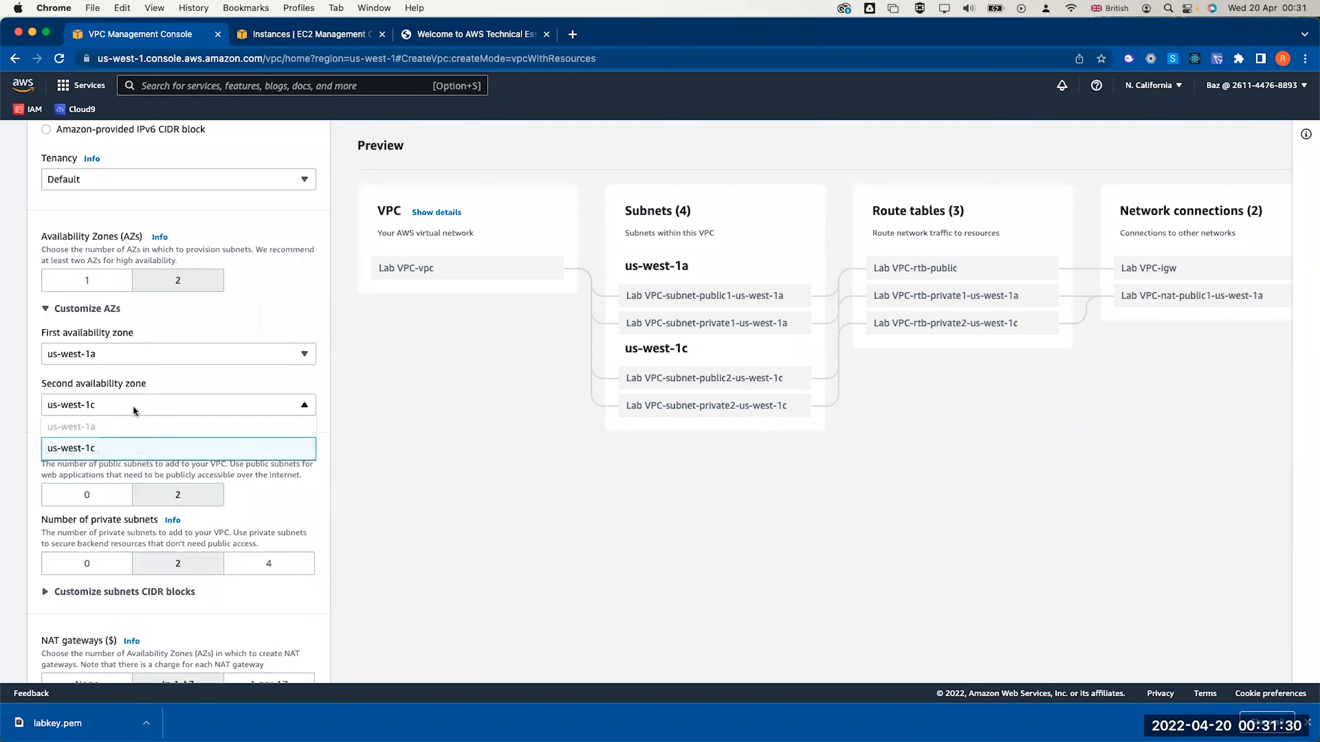
scroll(99, 453, "down", 1)
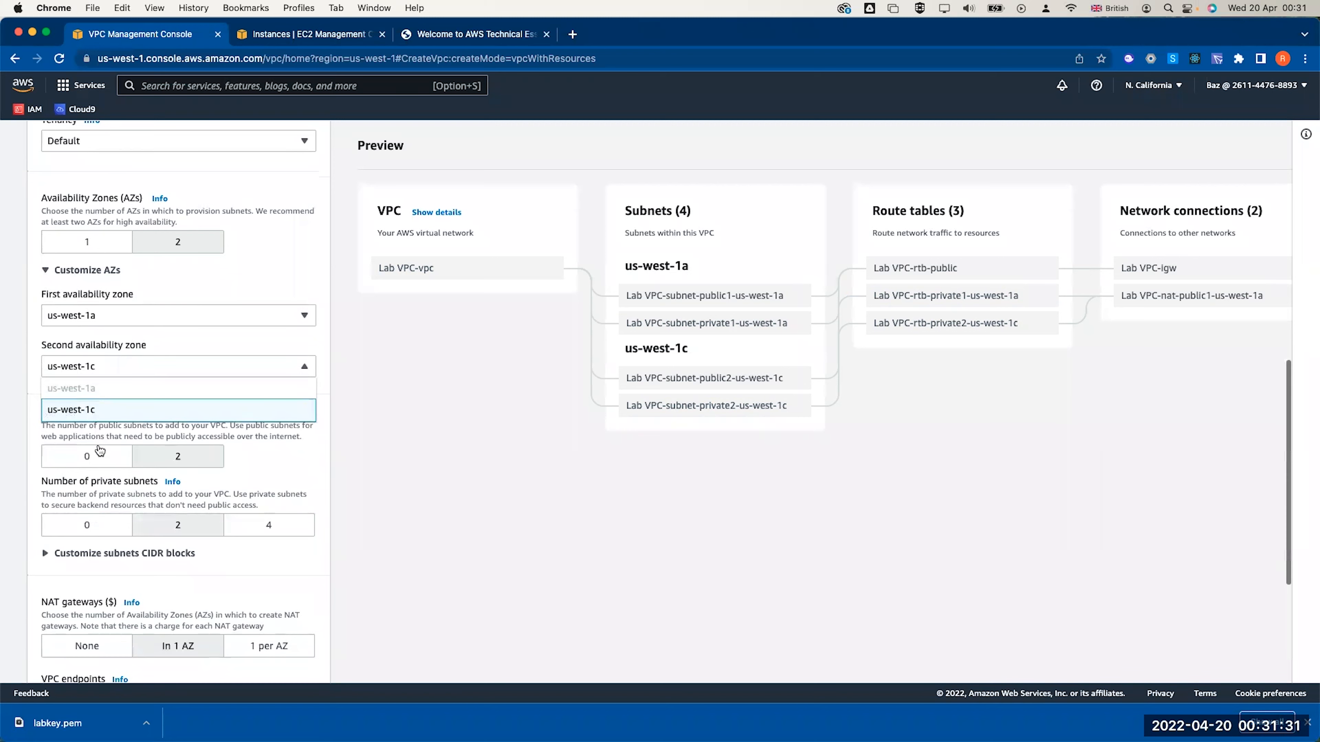
left_click(110, 362)
left_click(109, 360)
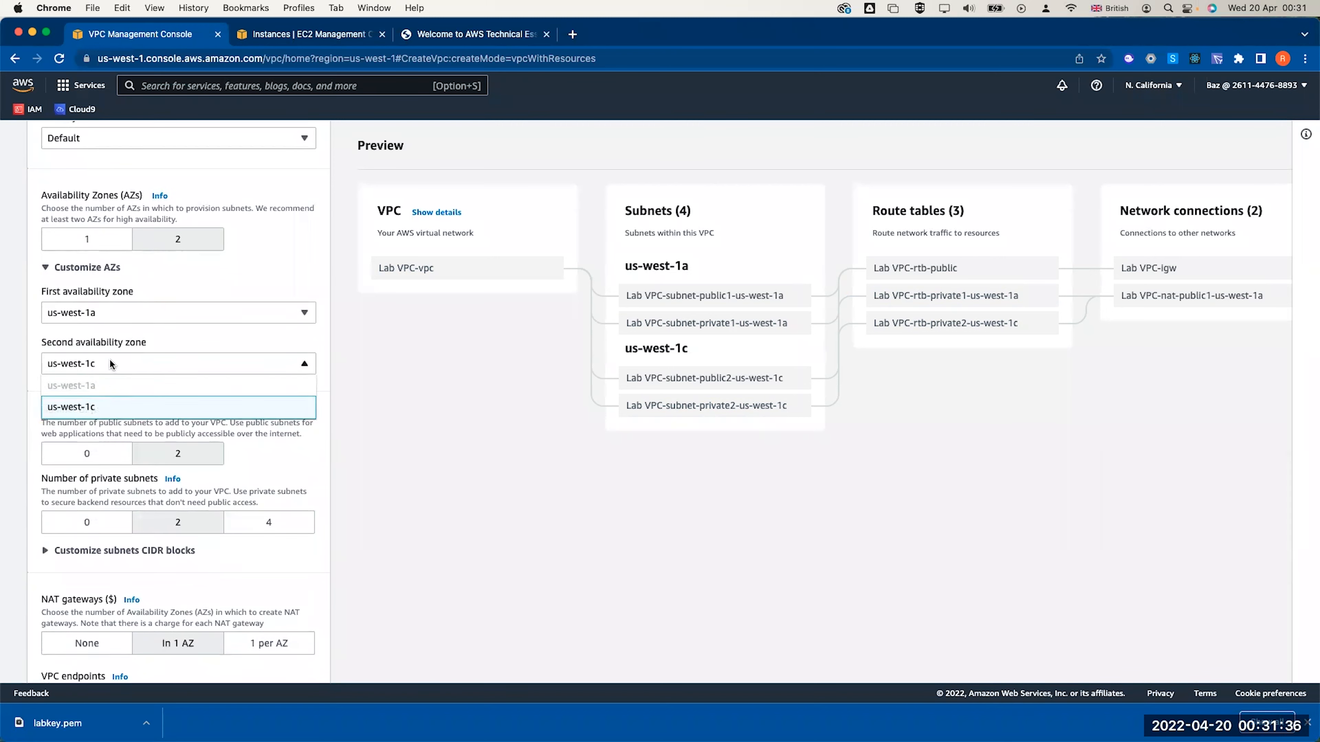
Keep us-west-1c as the second availability zone and create the Lab VPC
scroll(111, 363, "up", 1)
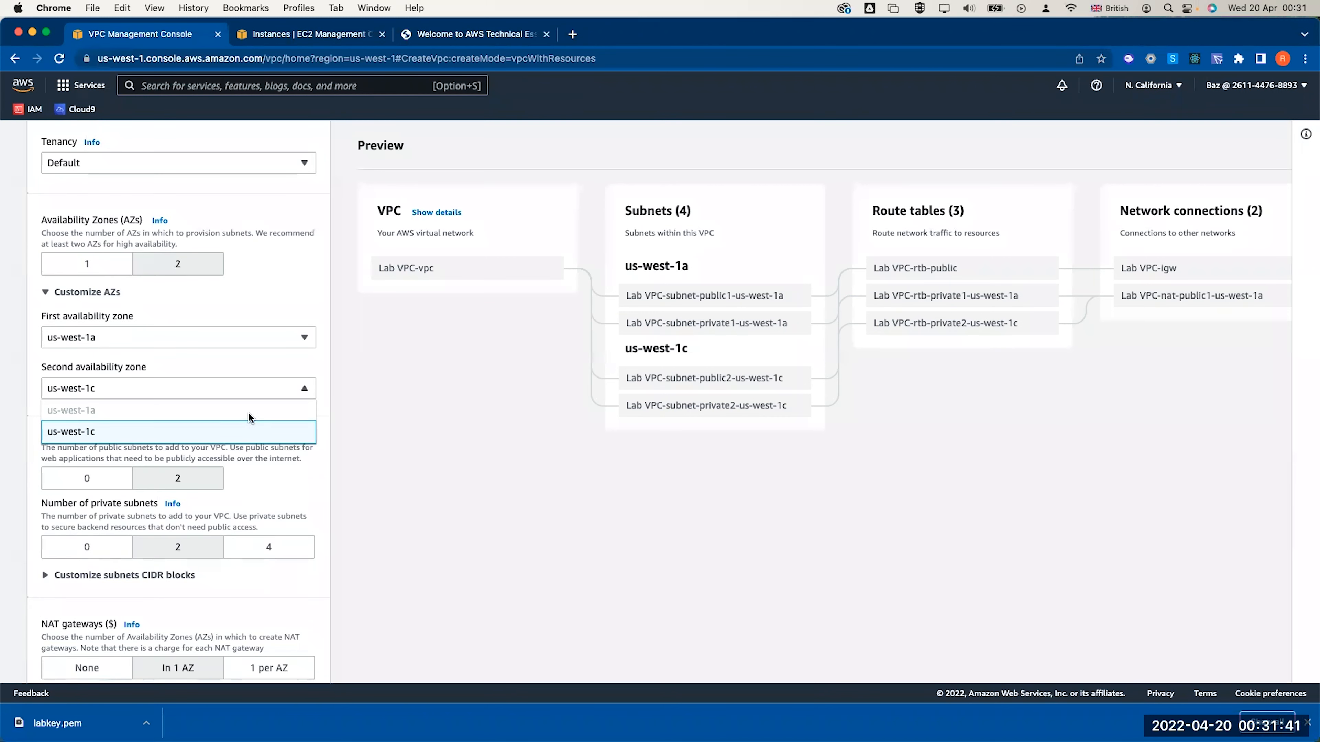
left_click(391, 417)
scroll(391, 418, "down", 5)
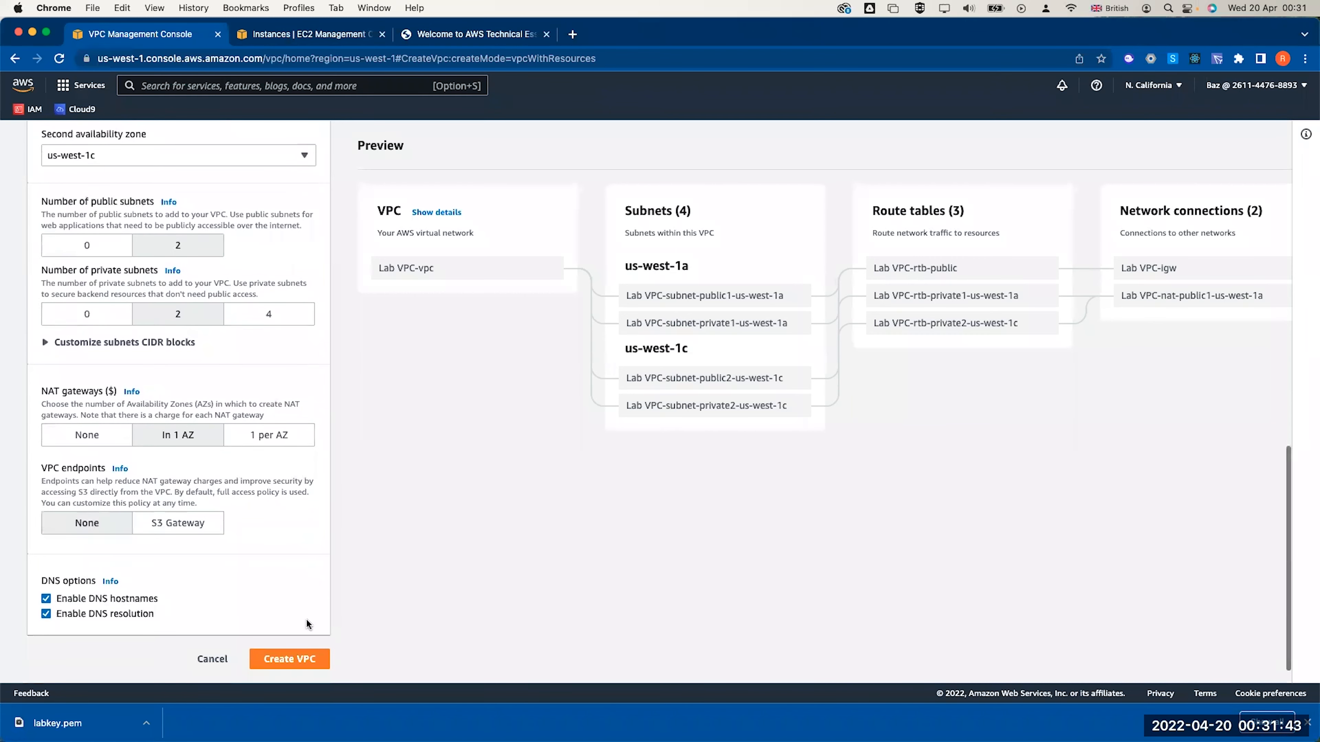
left_click(282, 657)
scroll(282, 656, "down", 1)
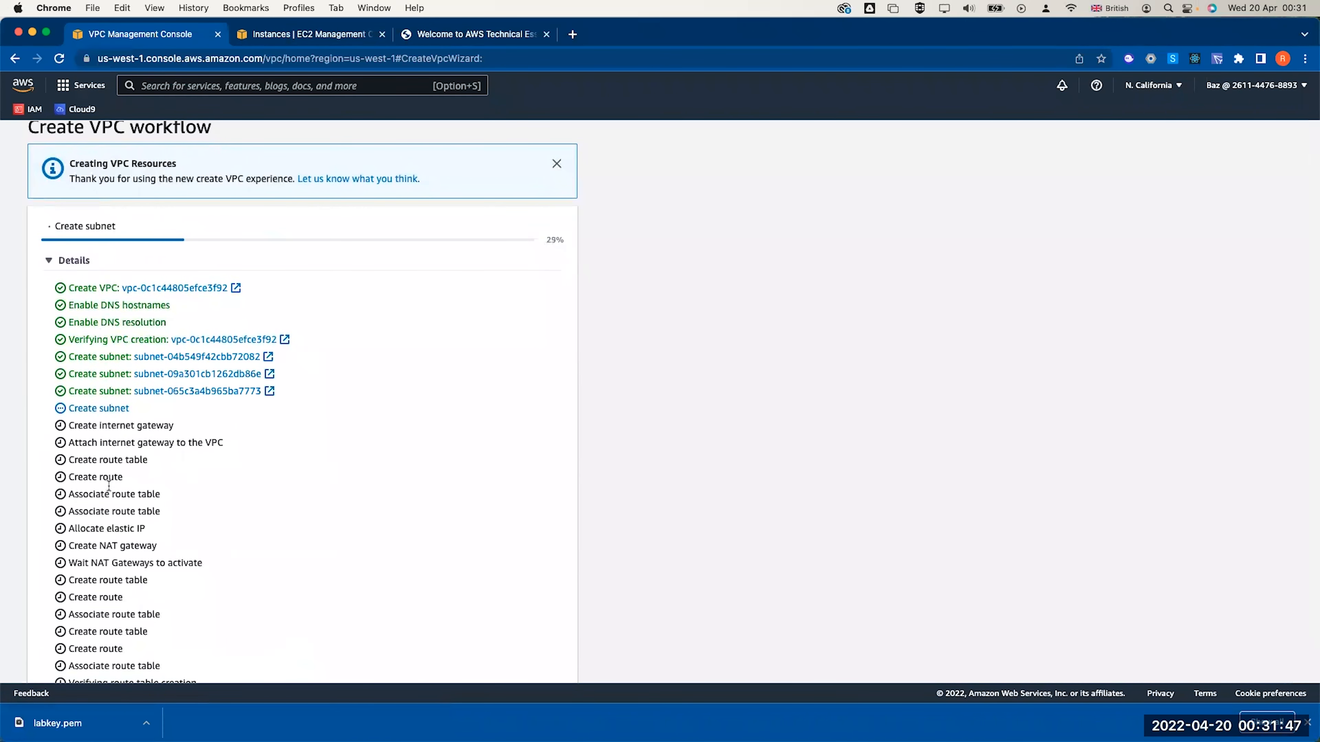
Confirm the workflow finished and view Lab VPC-vpc's details in the VPC list
scroll(109, 489, "down", 2)
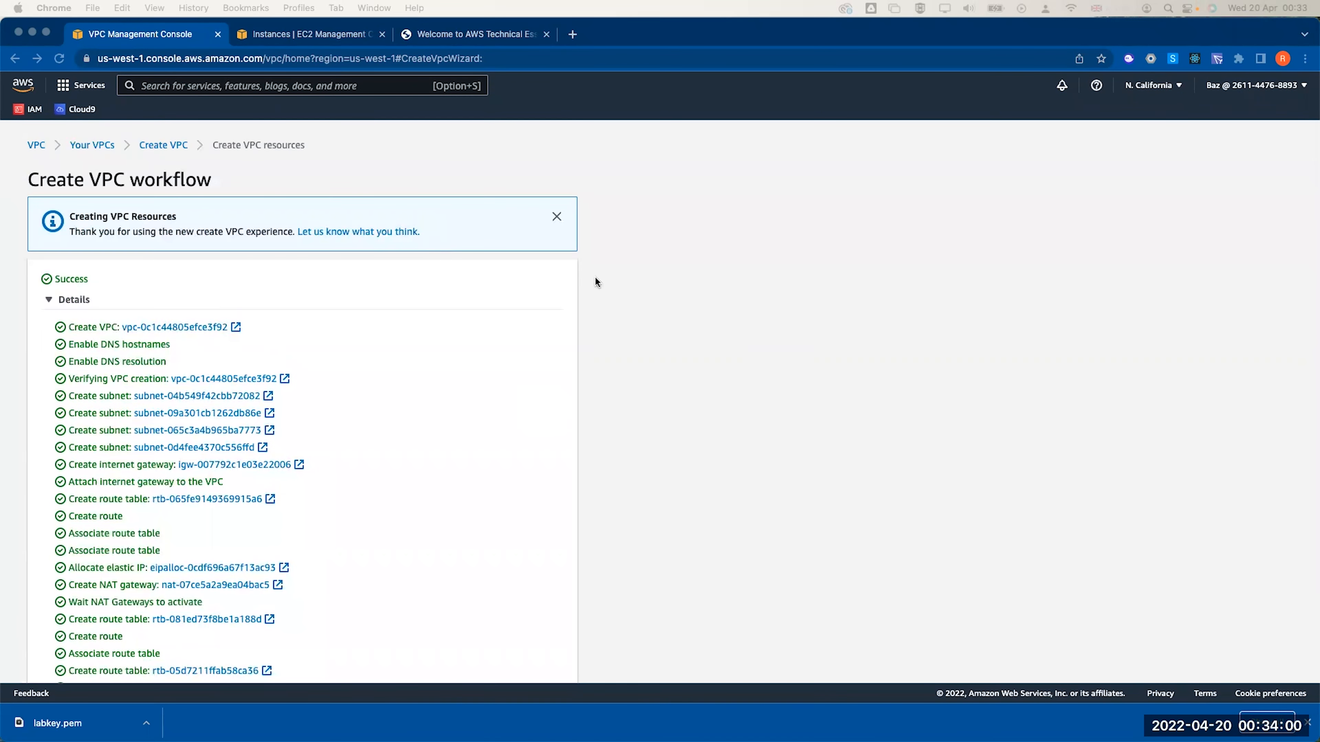
scroll(624, 312, "down", 3)
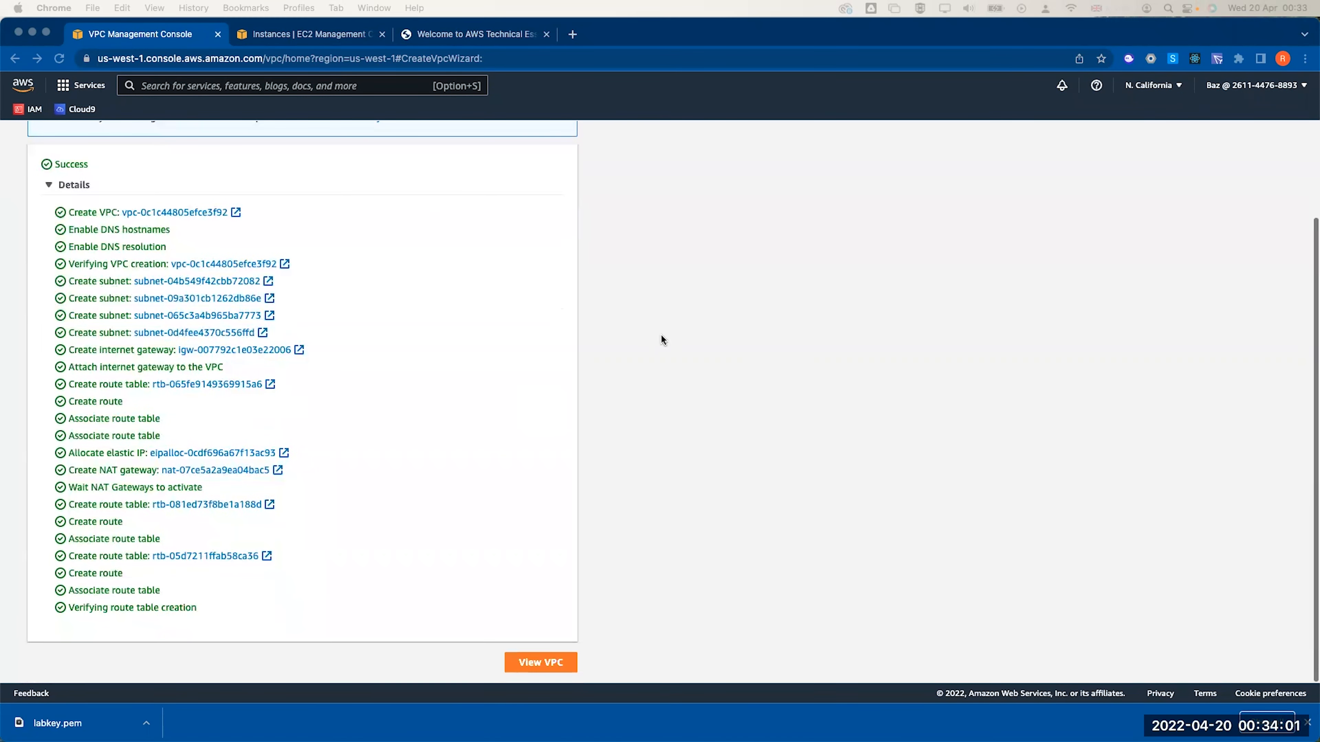
left_click(550, 662)
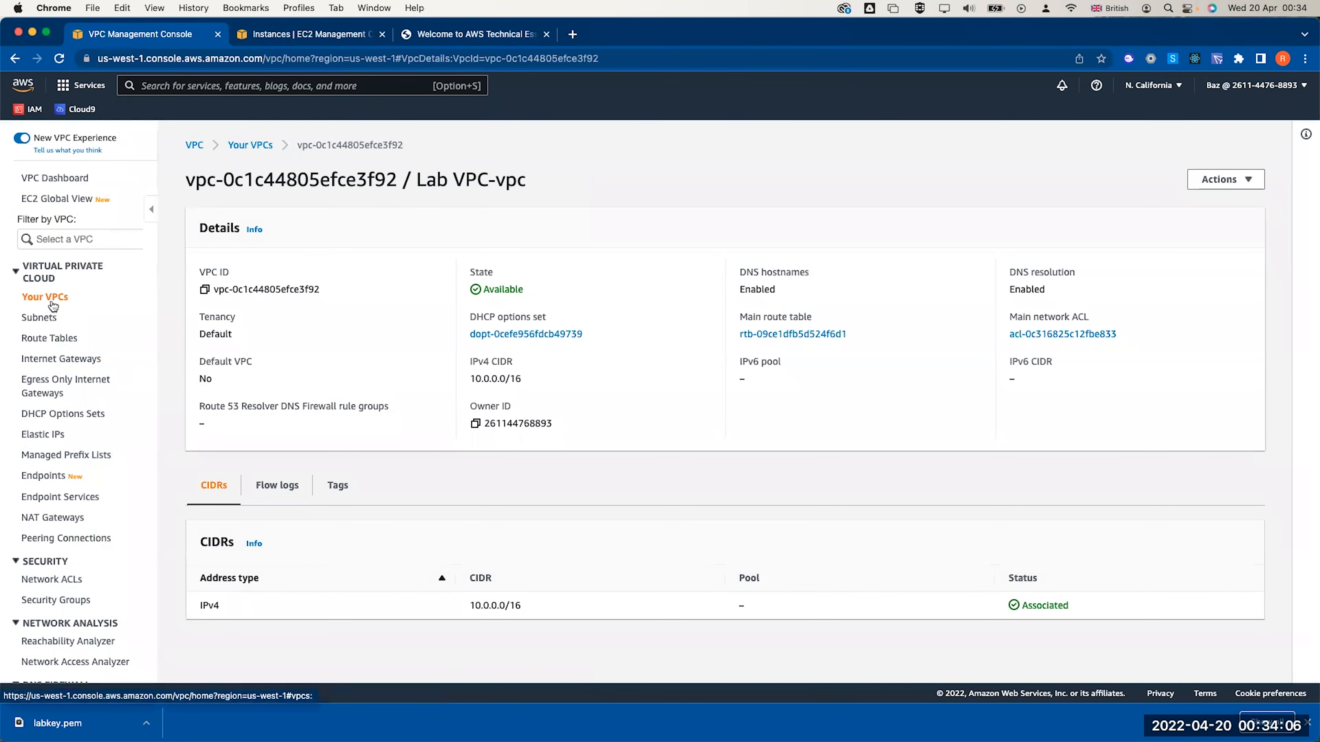
left_click(248, 146)
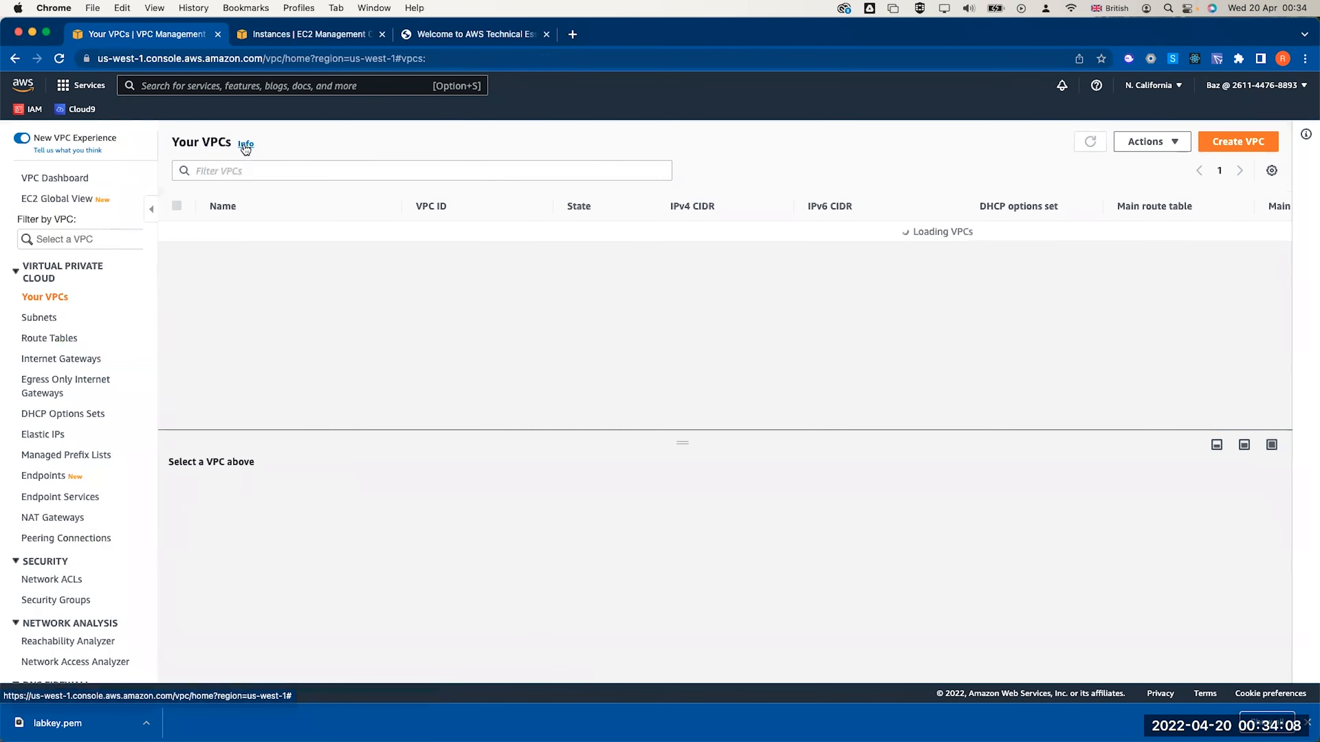
left_click(303, 252)
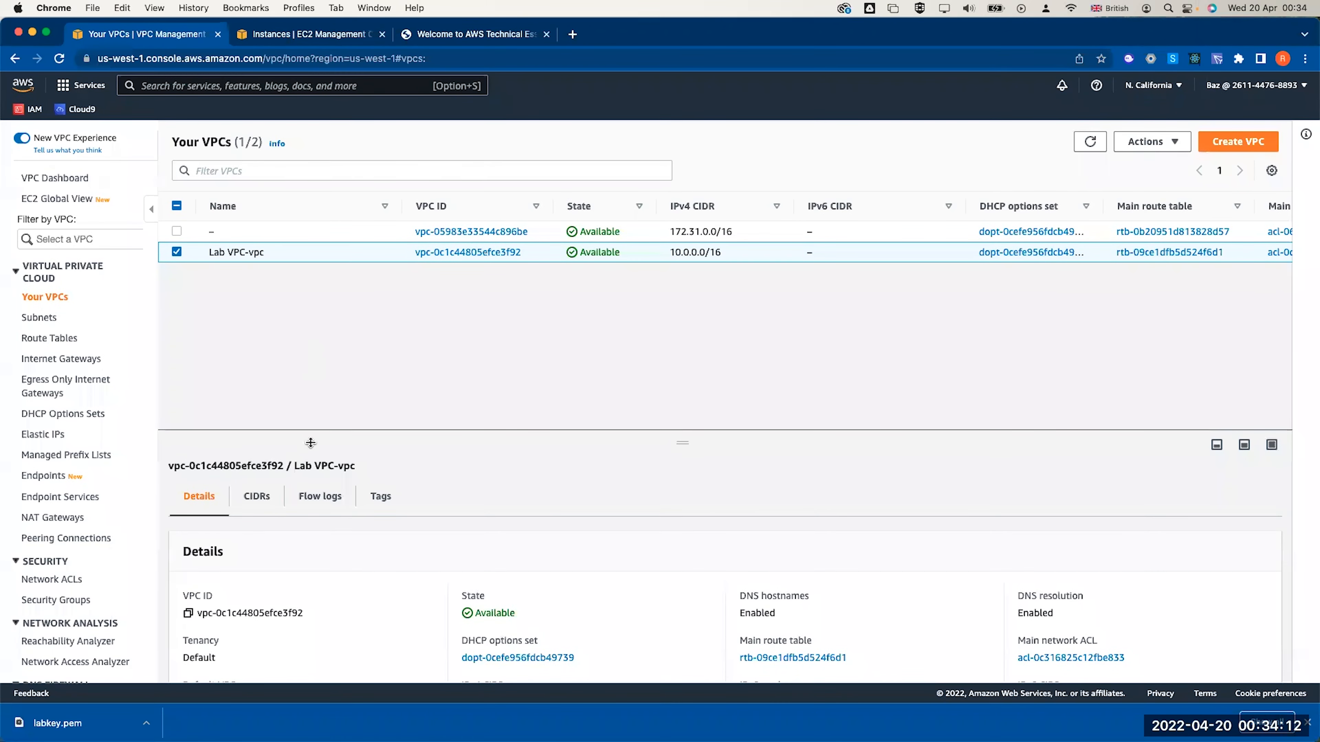
Review the four Lab subnets, then move on to the route tables list
left_click(55, 318)
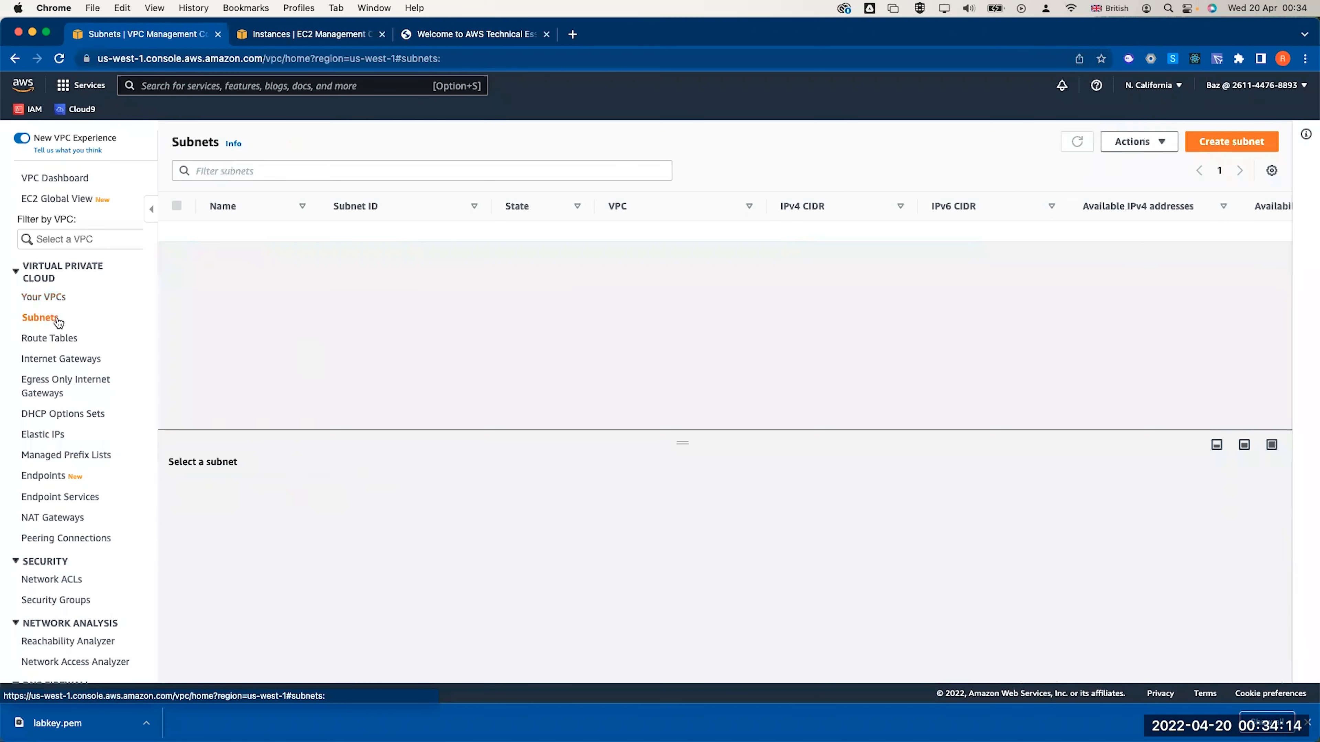
left_click_drag(319, 205, 437, 207)
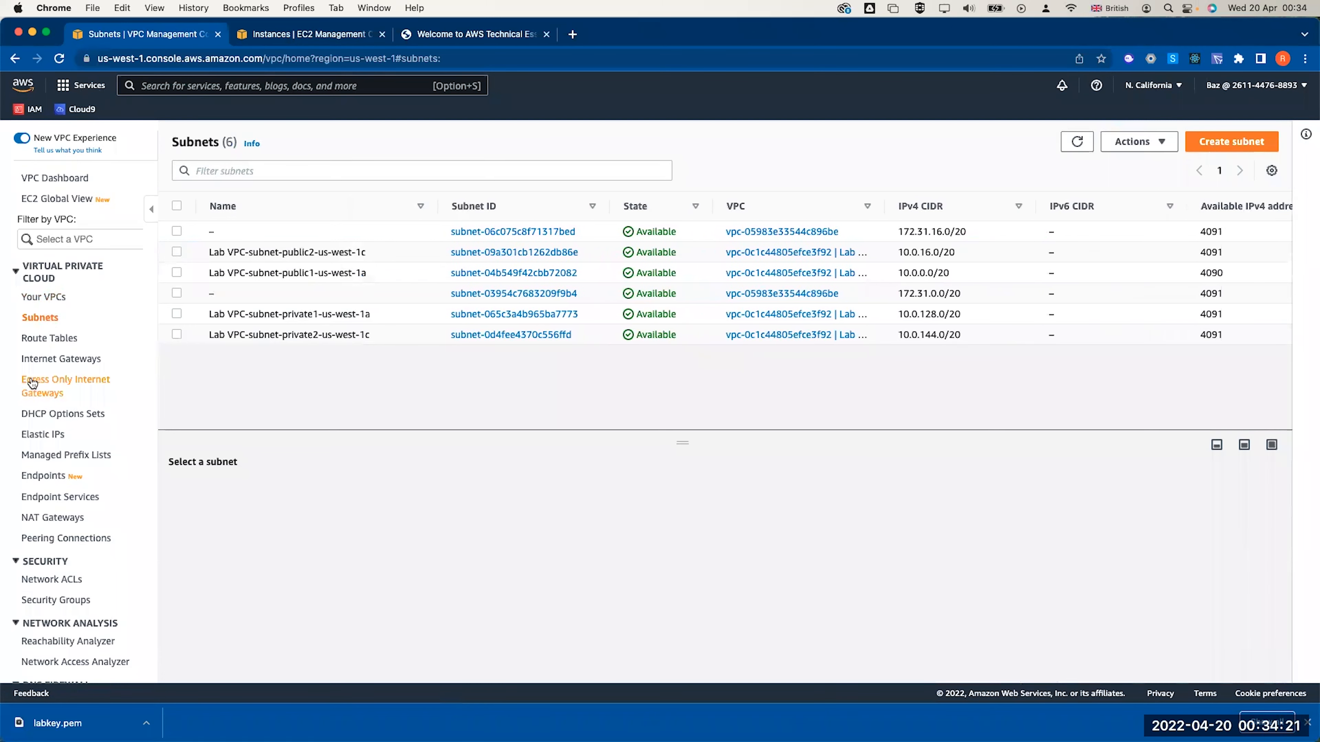
left_click(44, 341)
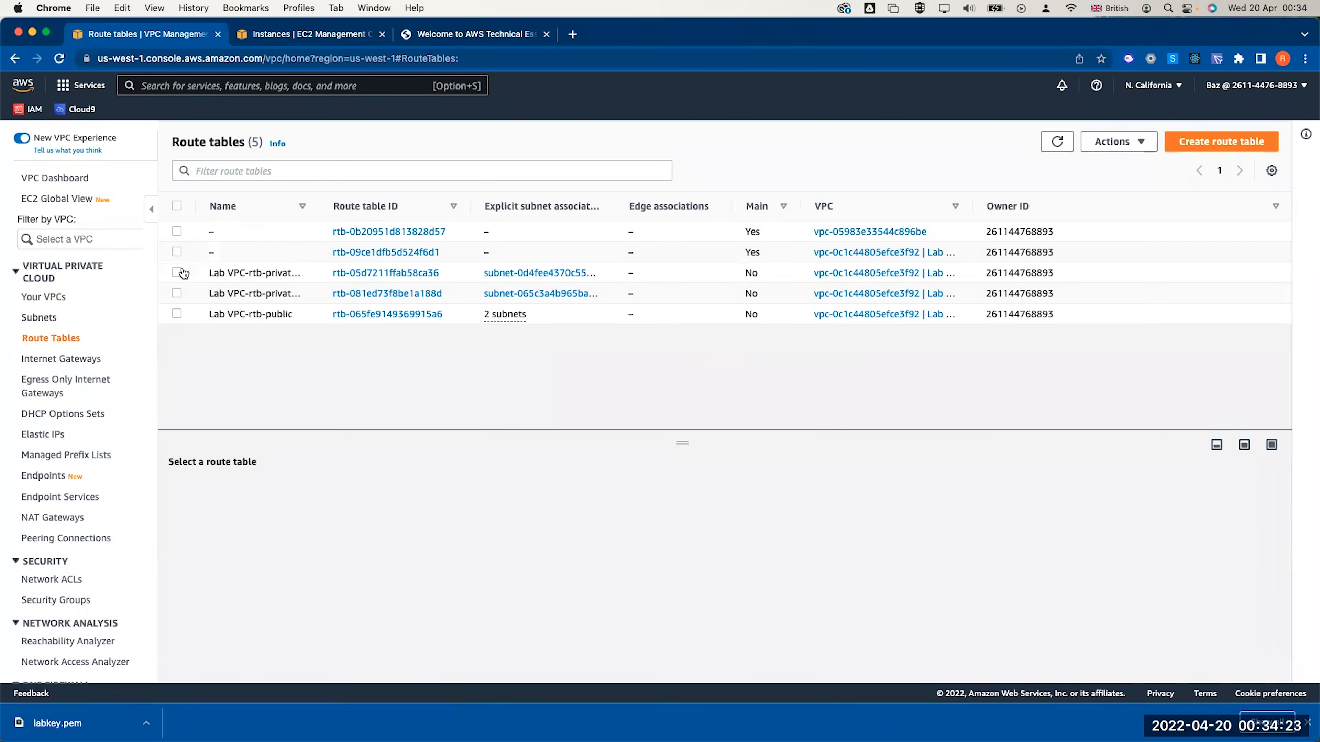
Check the Lab VPC-rtb-public route table's routes and its subnet associations
left_click(176, 313)
left_click(258, 496)
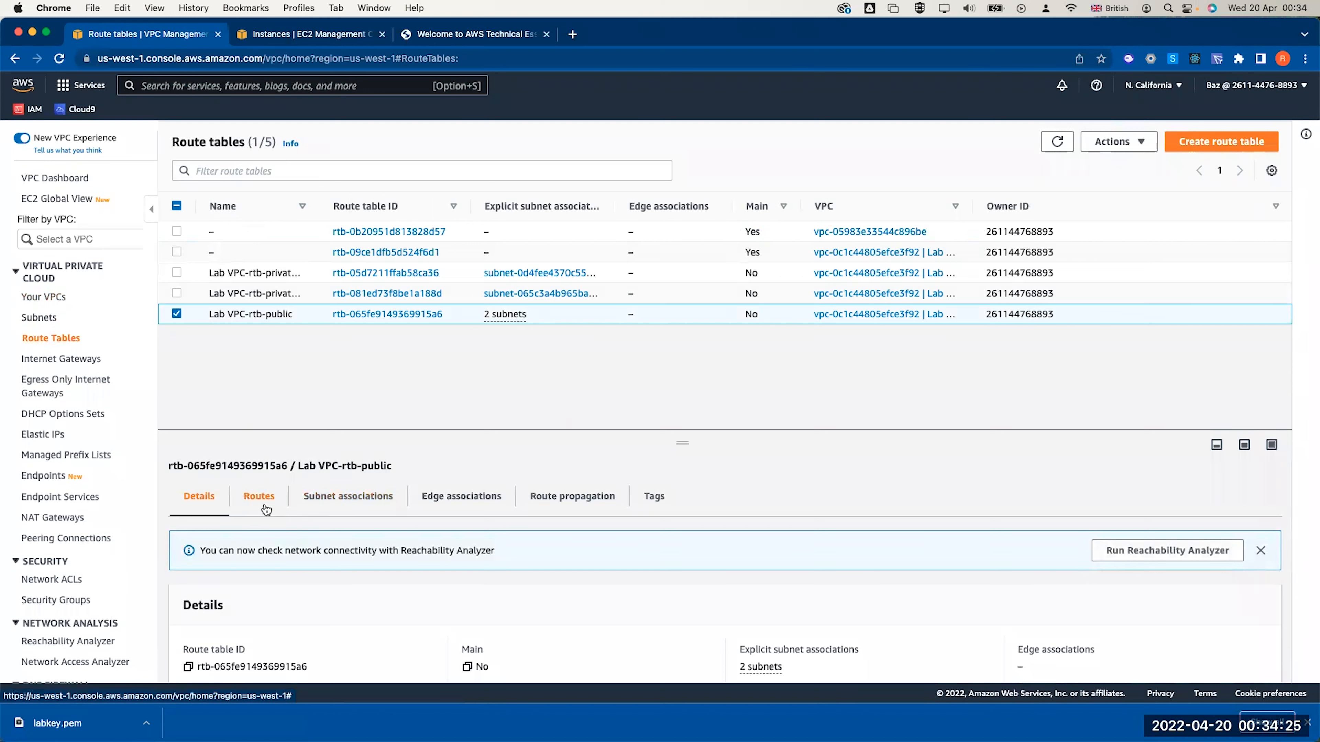
left_click(348, 496)
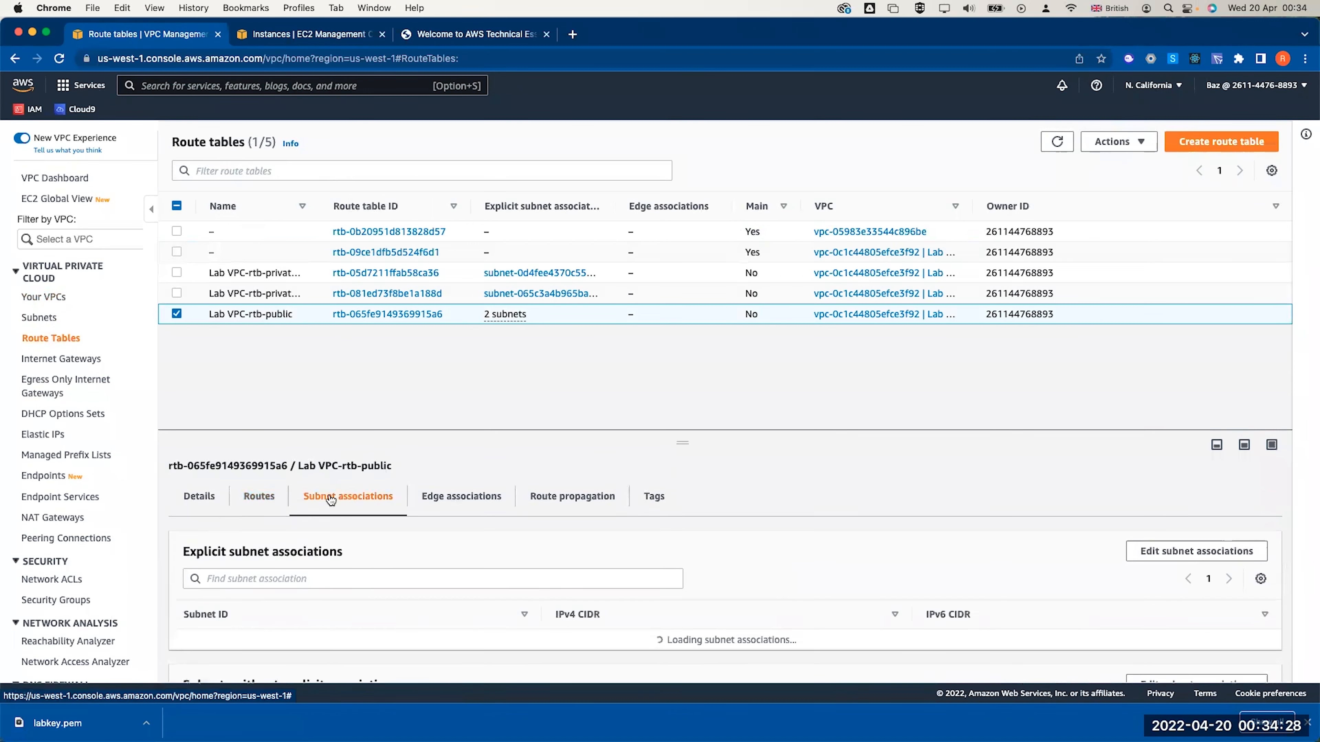
scroll(359, 604, "down", 2)
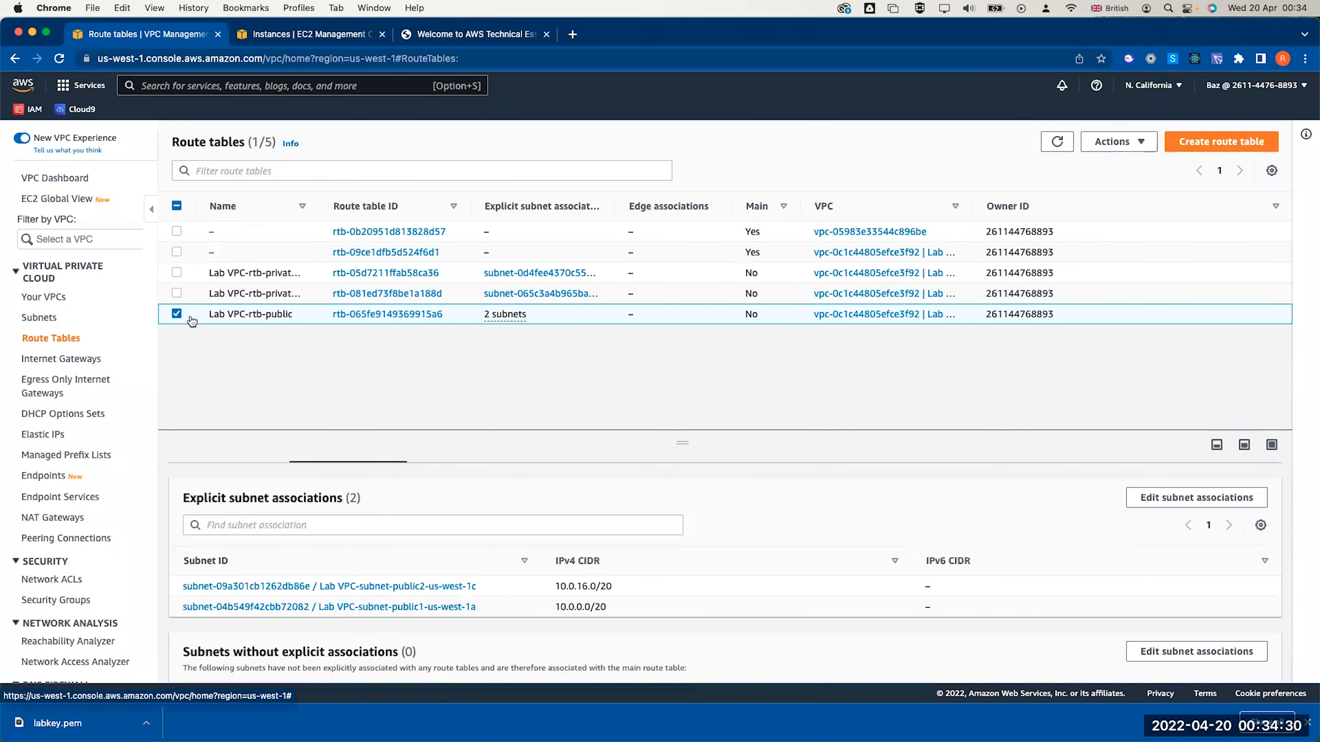
left_click(178, 314)
Check the private1-us-west-1a and private2-us-west-1c route tables, then go to Security Groups
left_click(175, 292)
left_click_drag(322, 206, 453, 207)
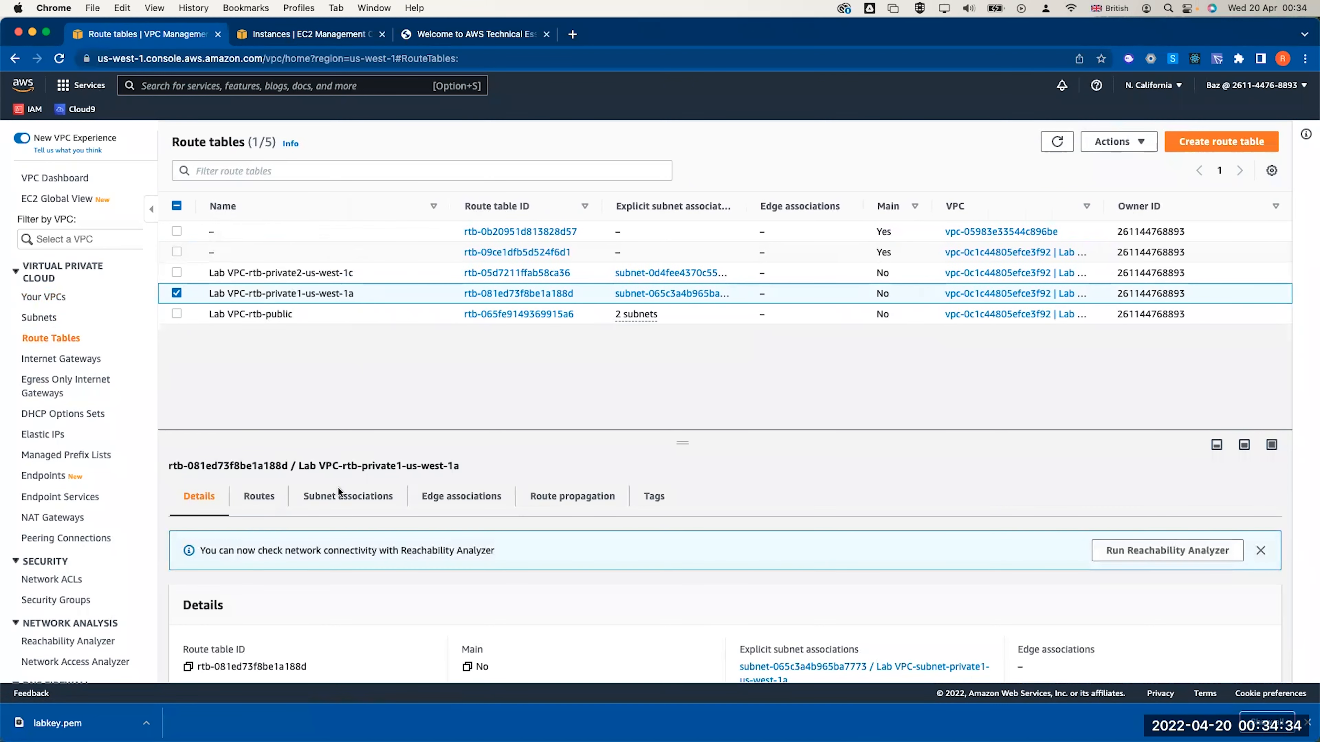
left_click(253, 498)
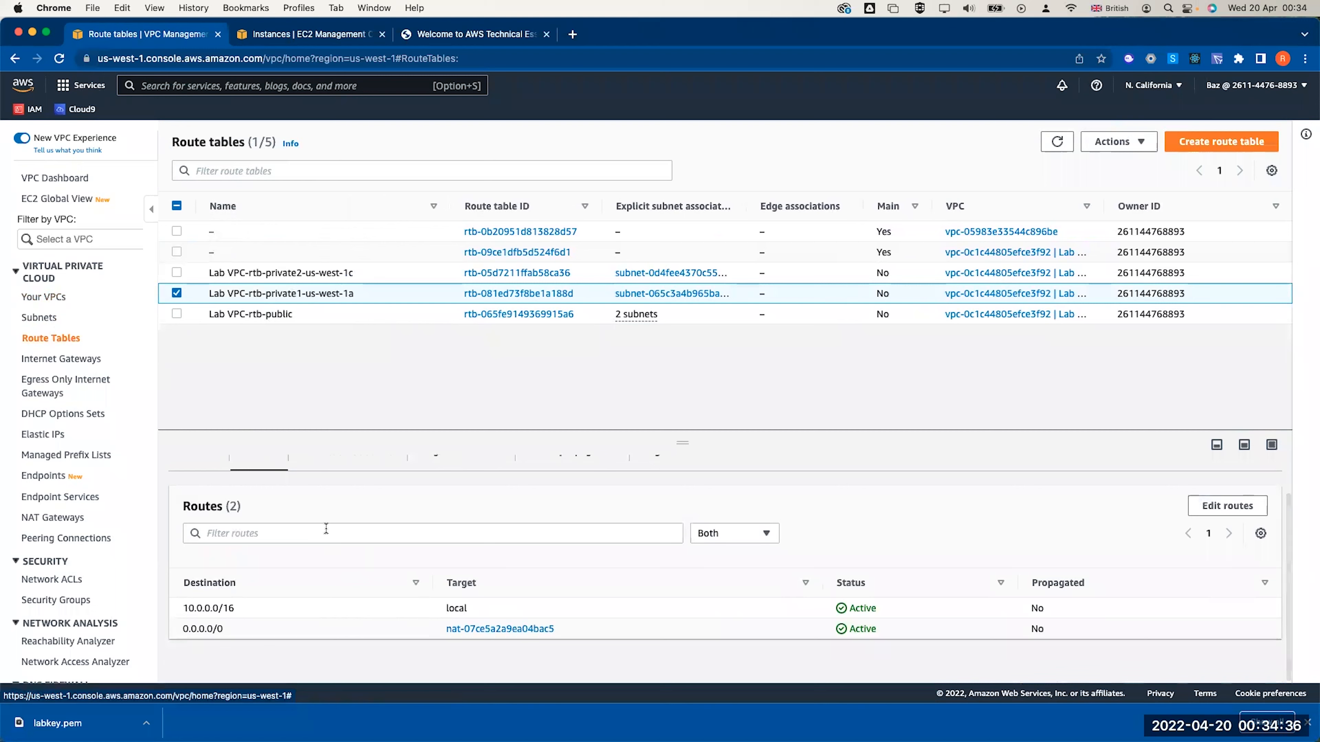
left_click(348, 496)
scroll(364, 582, "down", 1)
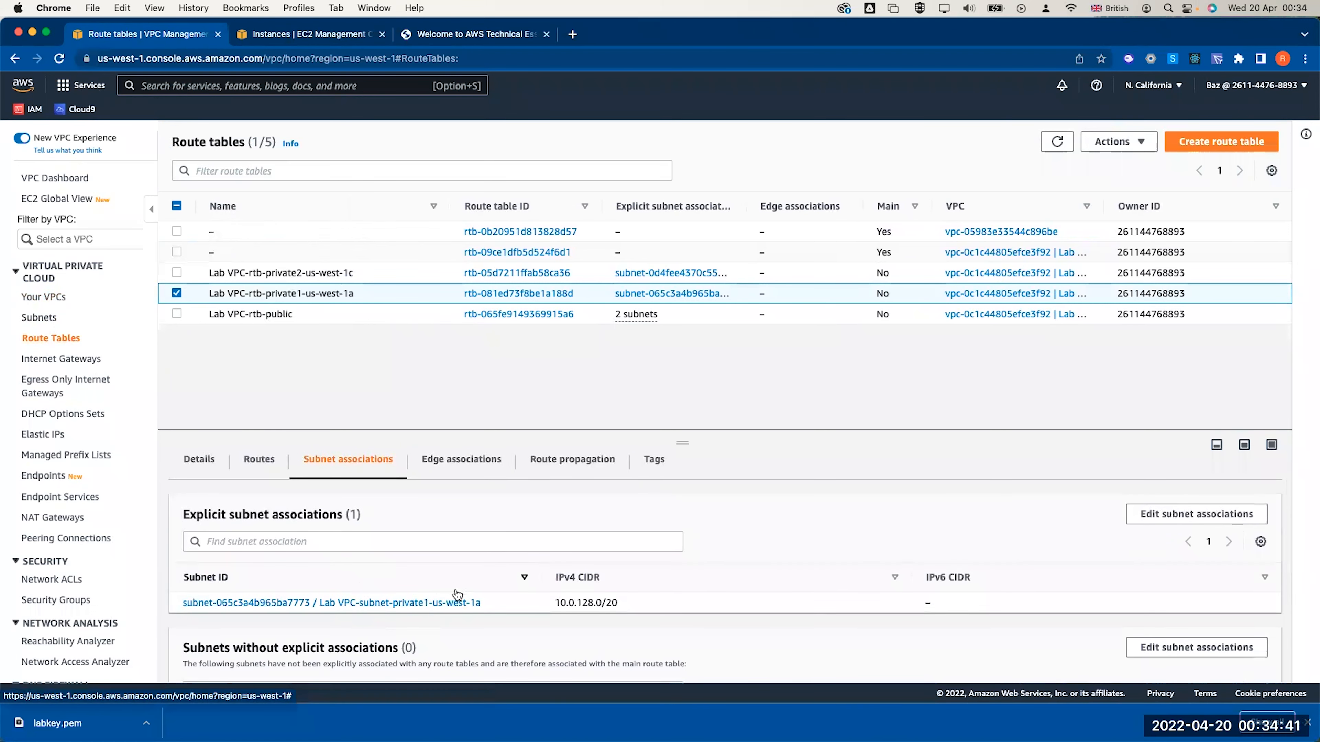
left_click(177, 273)
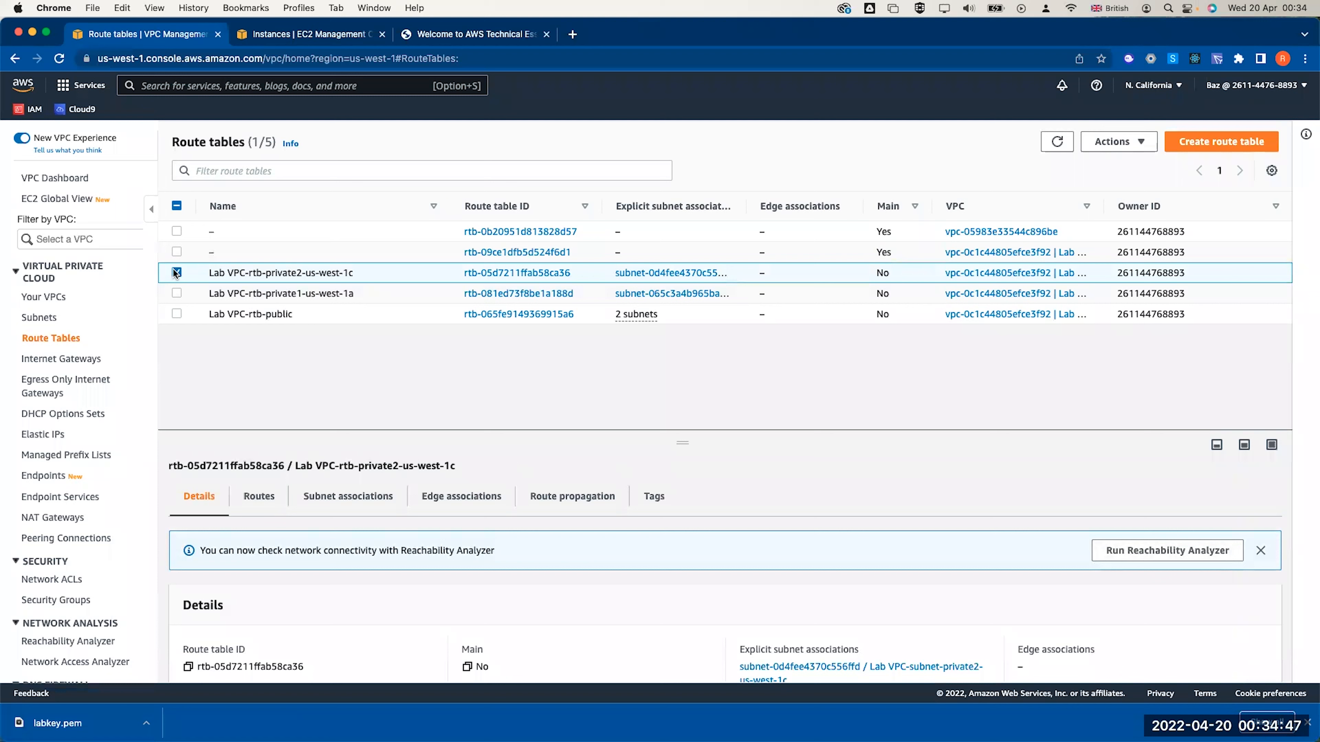
left_click(176, 273)
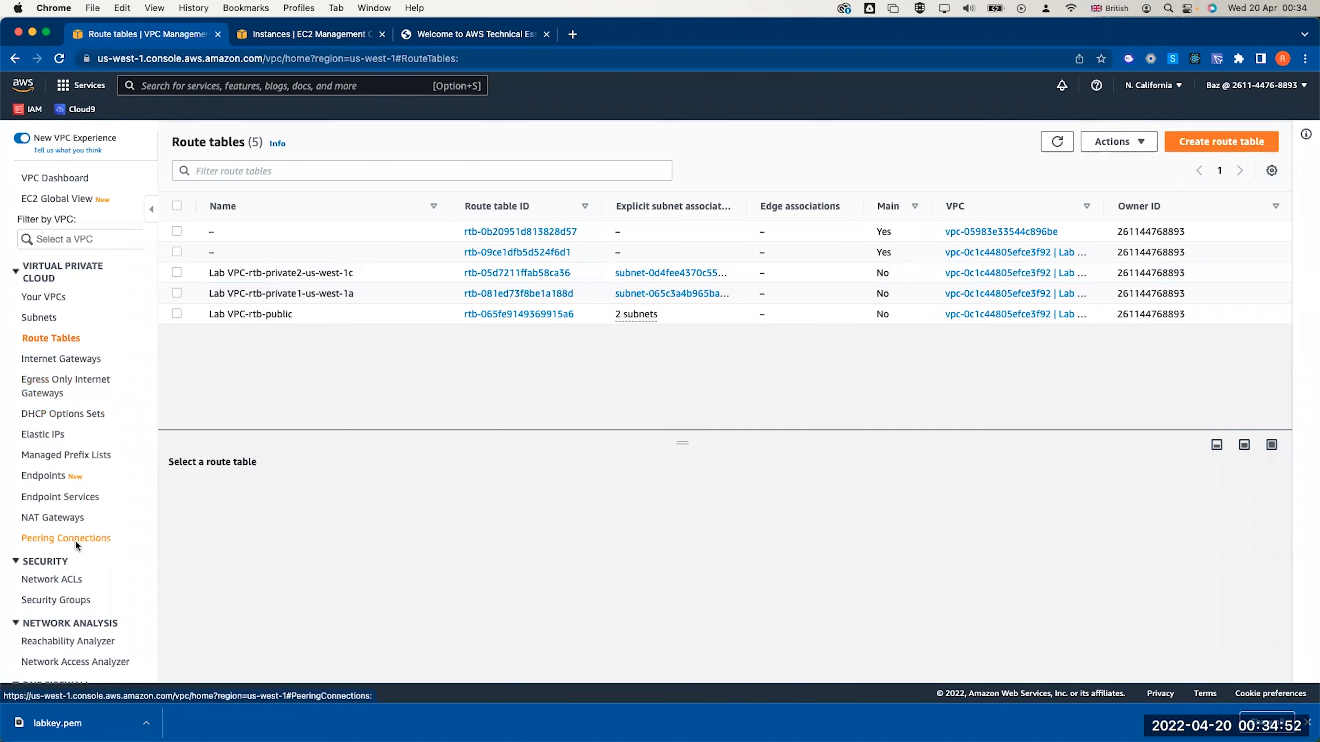
left_click(51, 599)
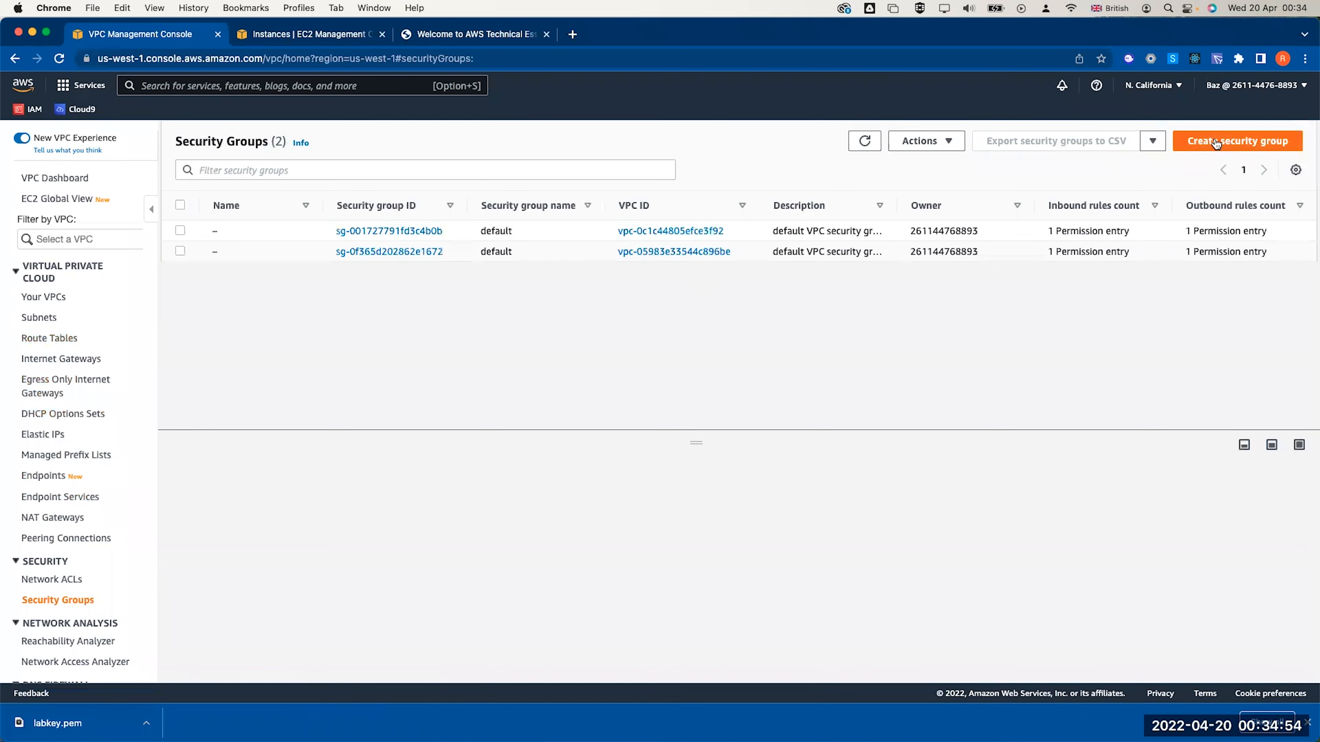
Start a security group named 'web security group', described 'allow http access', in the Lab VPC
left_click(1227, 141)
left_click(312, 302)
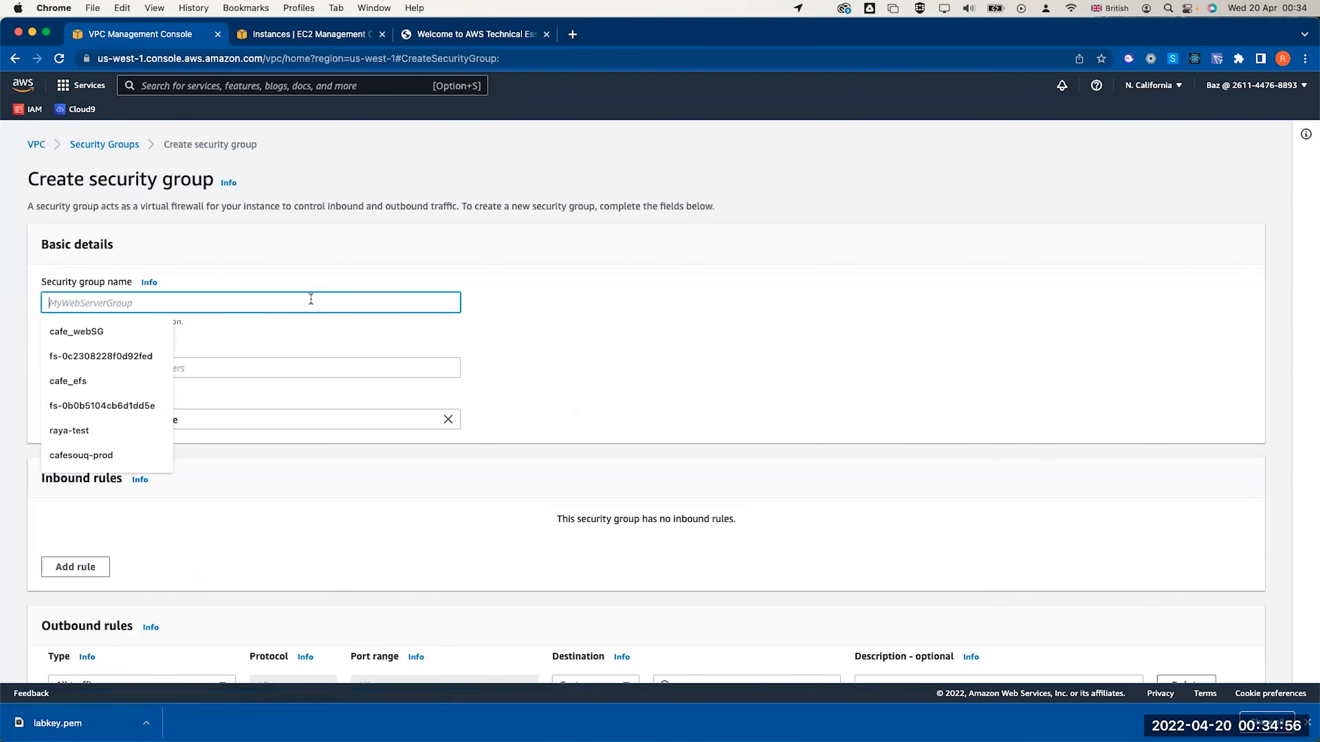
type("web sec")
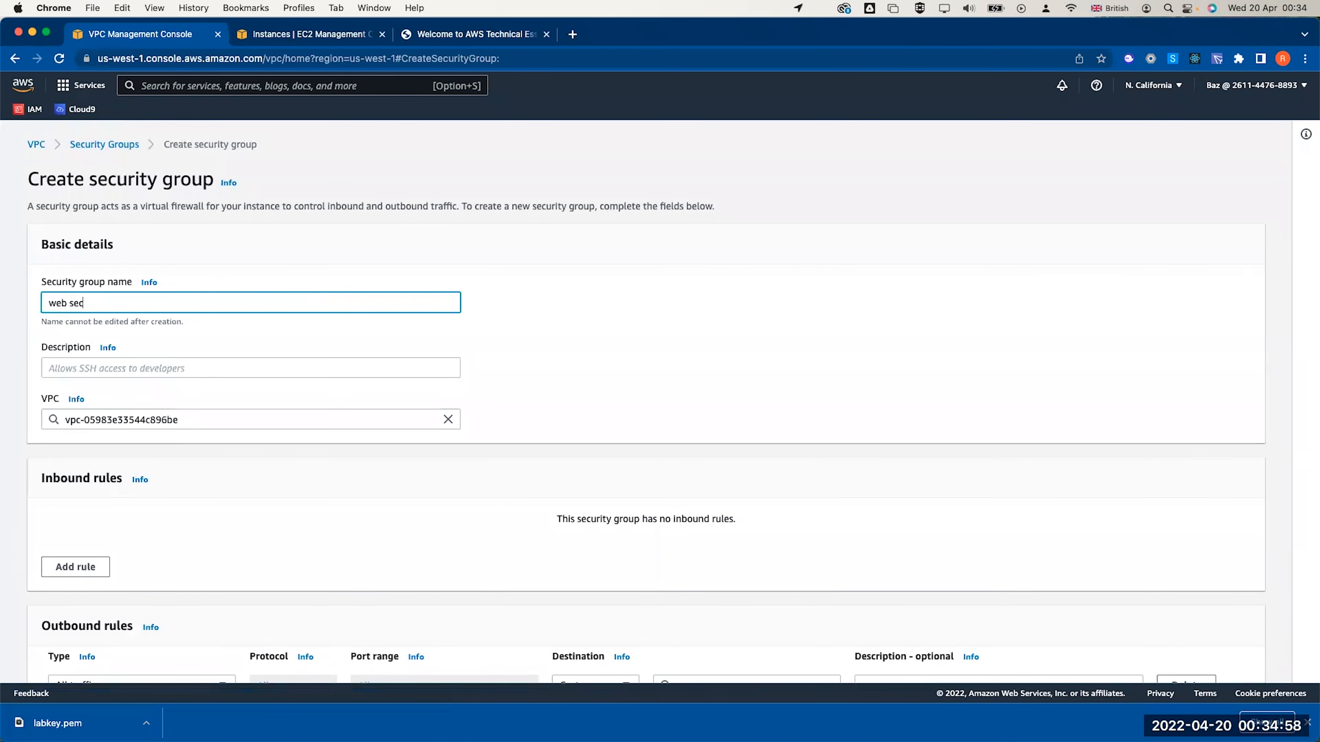
type("urity group")
left_click(240, 367)
type("allow a")
key("BackSpace")
type("htt")
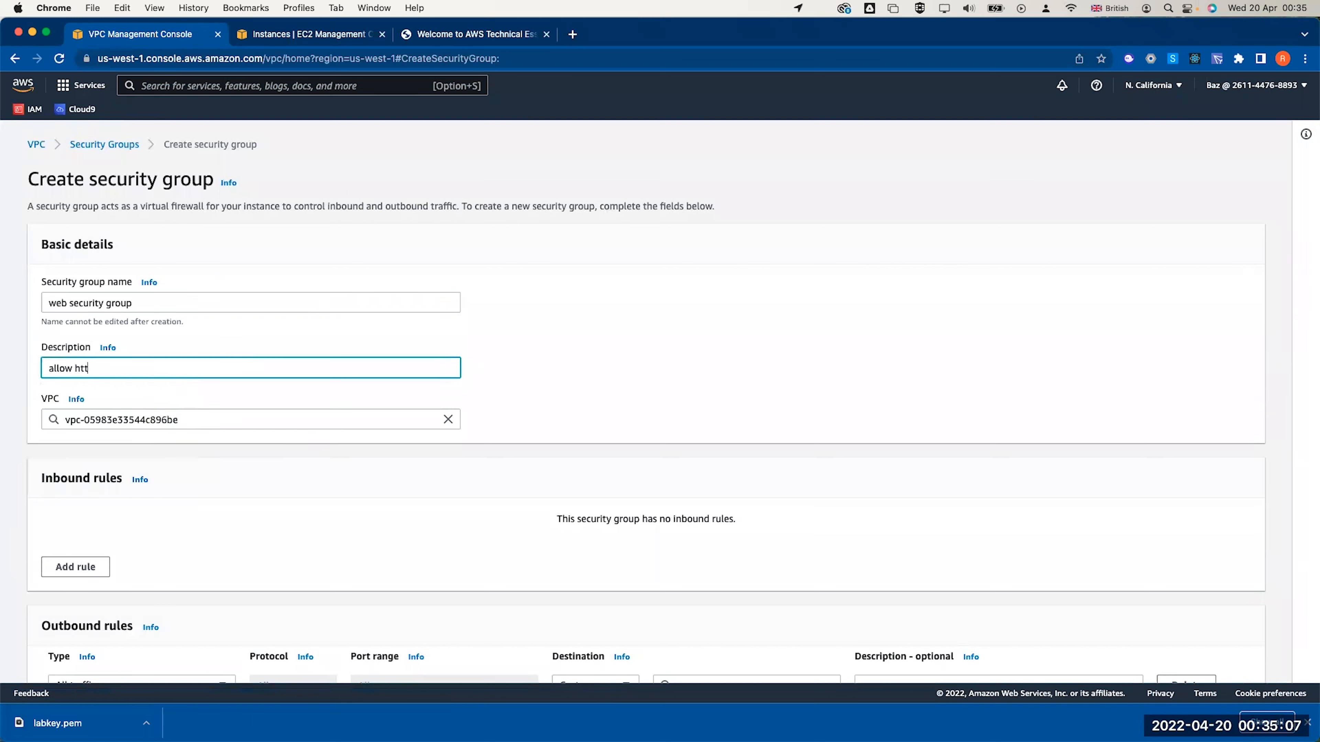
type("p access")
left_click(449, 420)
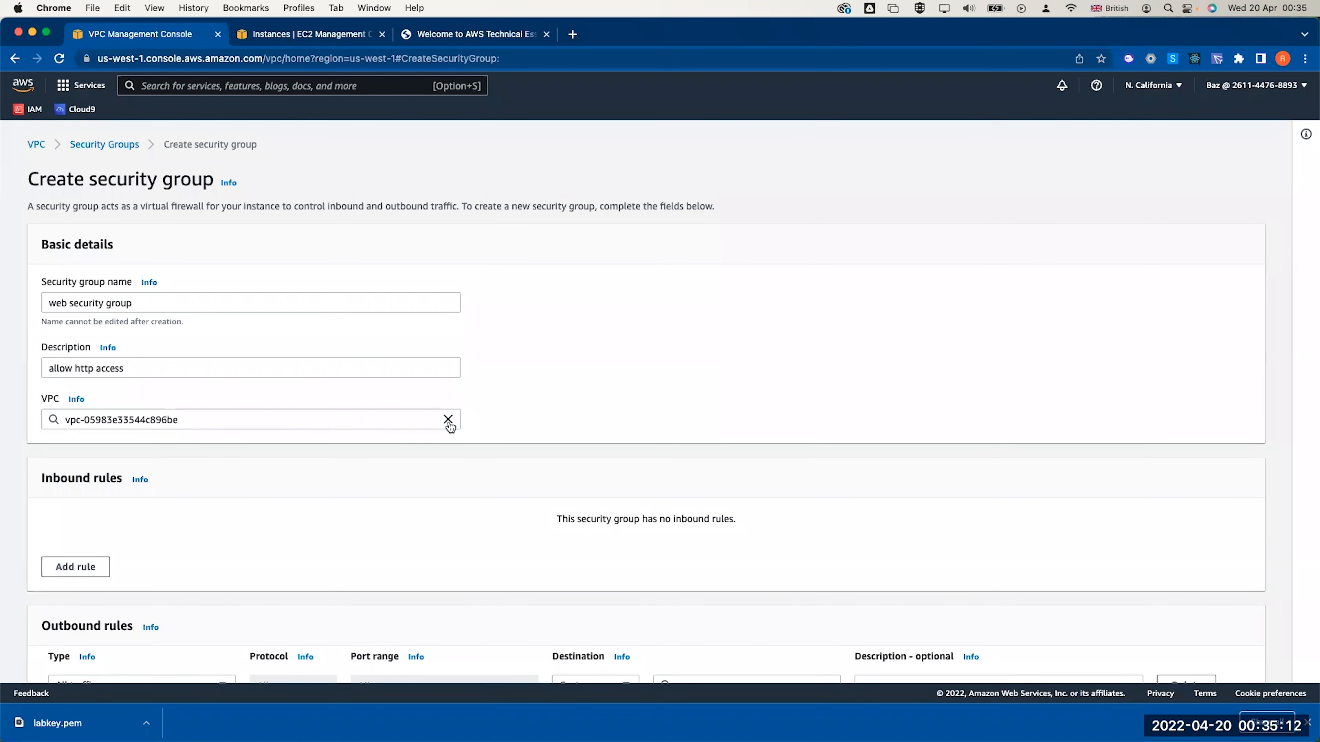
left_click(319, 475)
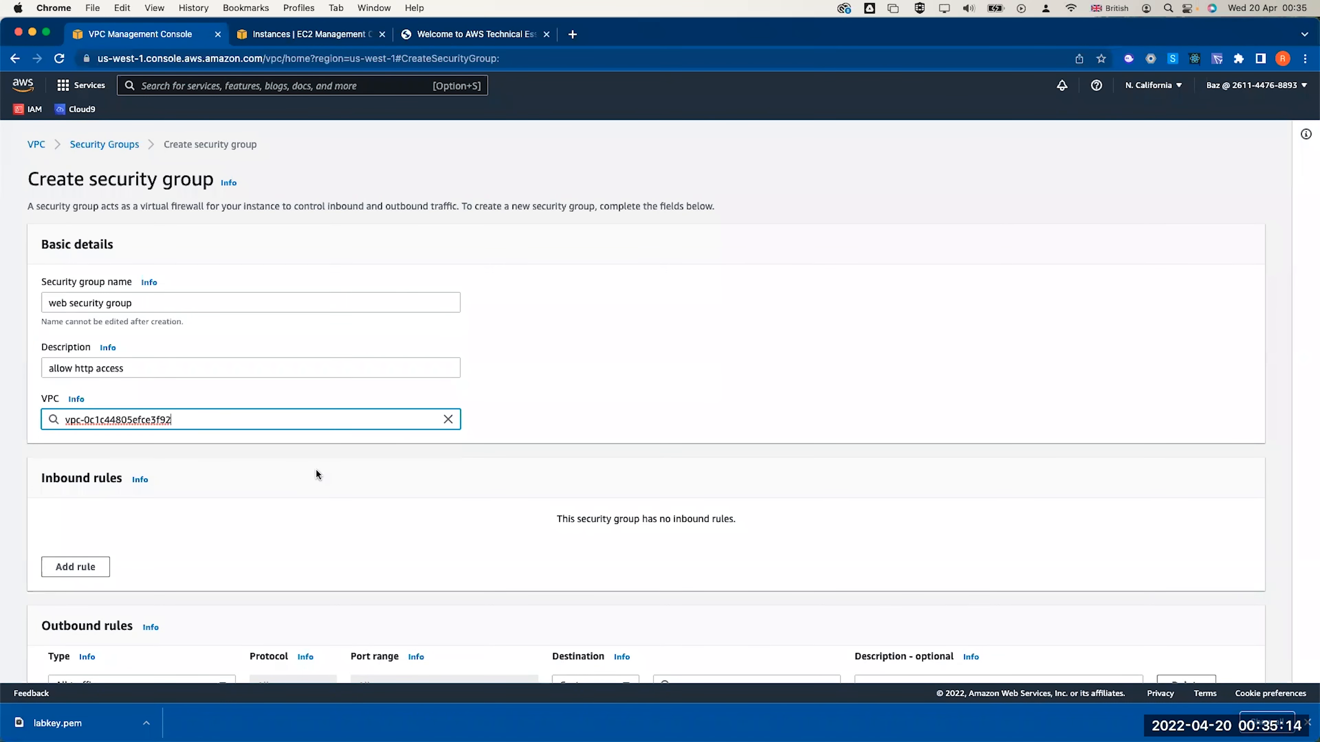
Add an inbound HTTP rule from Anywhere-IPv4 and create the security group
left_click(58, 572)
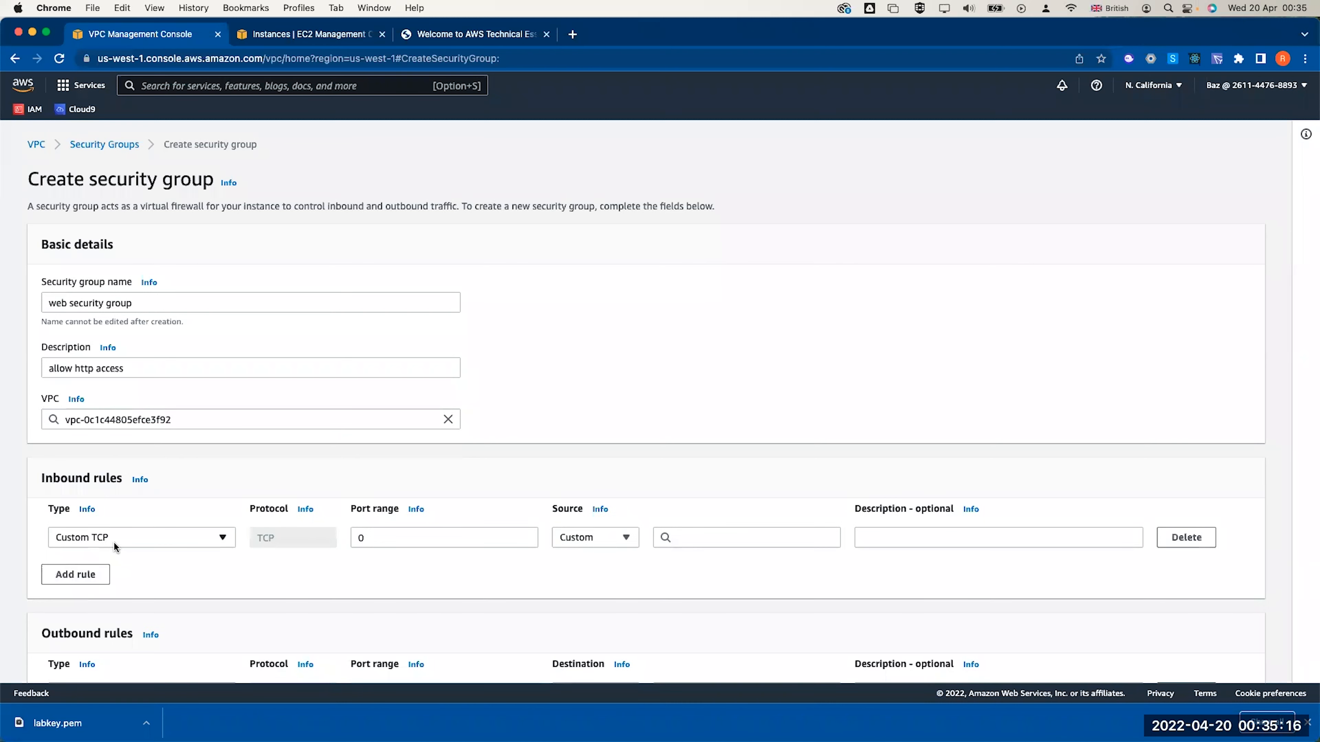
left_click(114, 541)
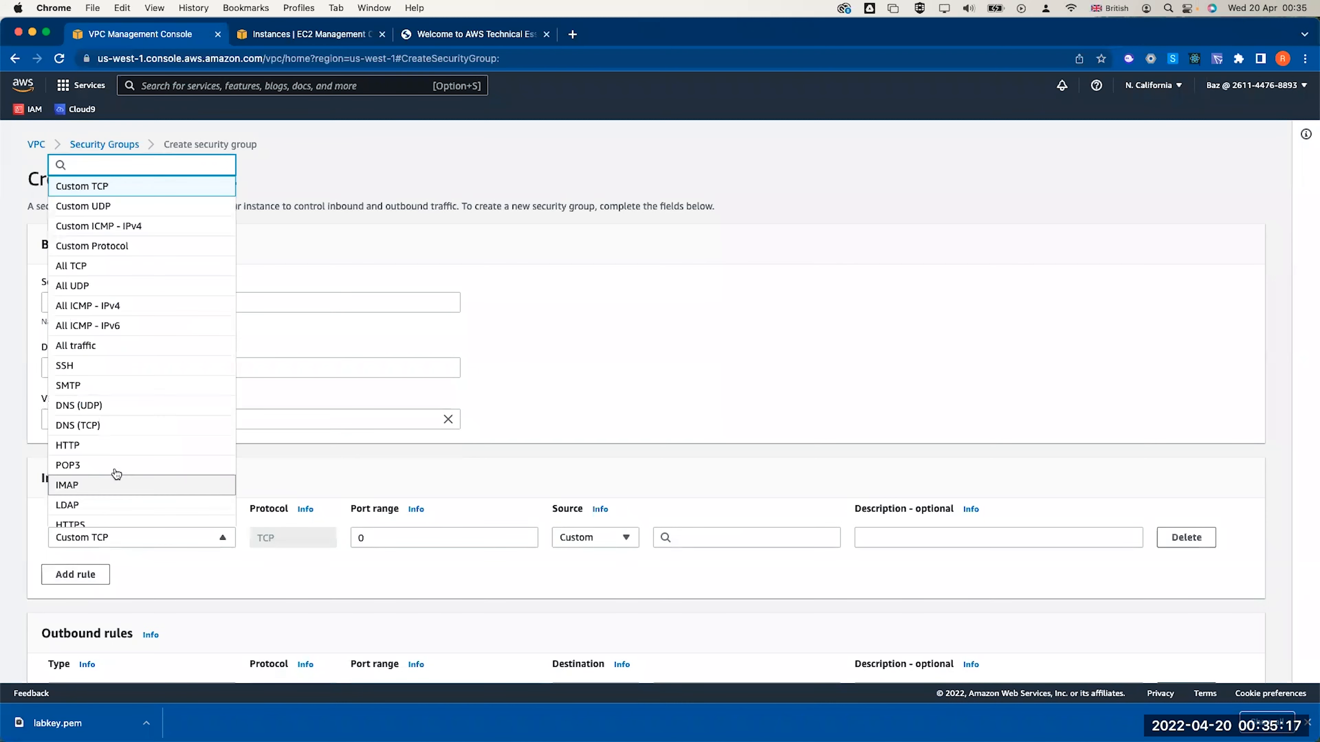
left_click(98, 445)
left_click(588, 542)
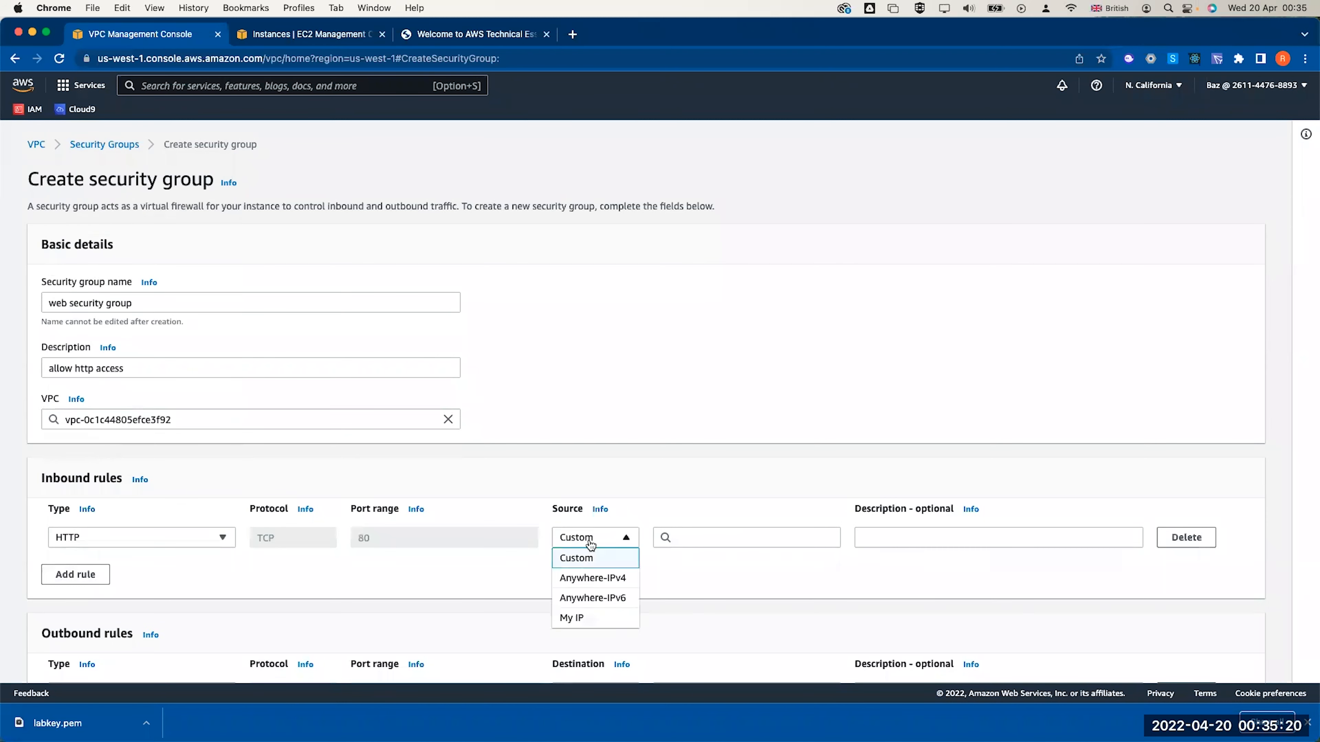
left_click(592, 579)
scroll(647, 579, "down", 6)
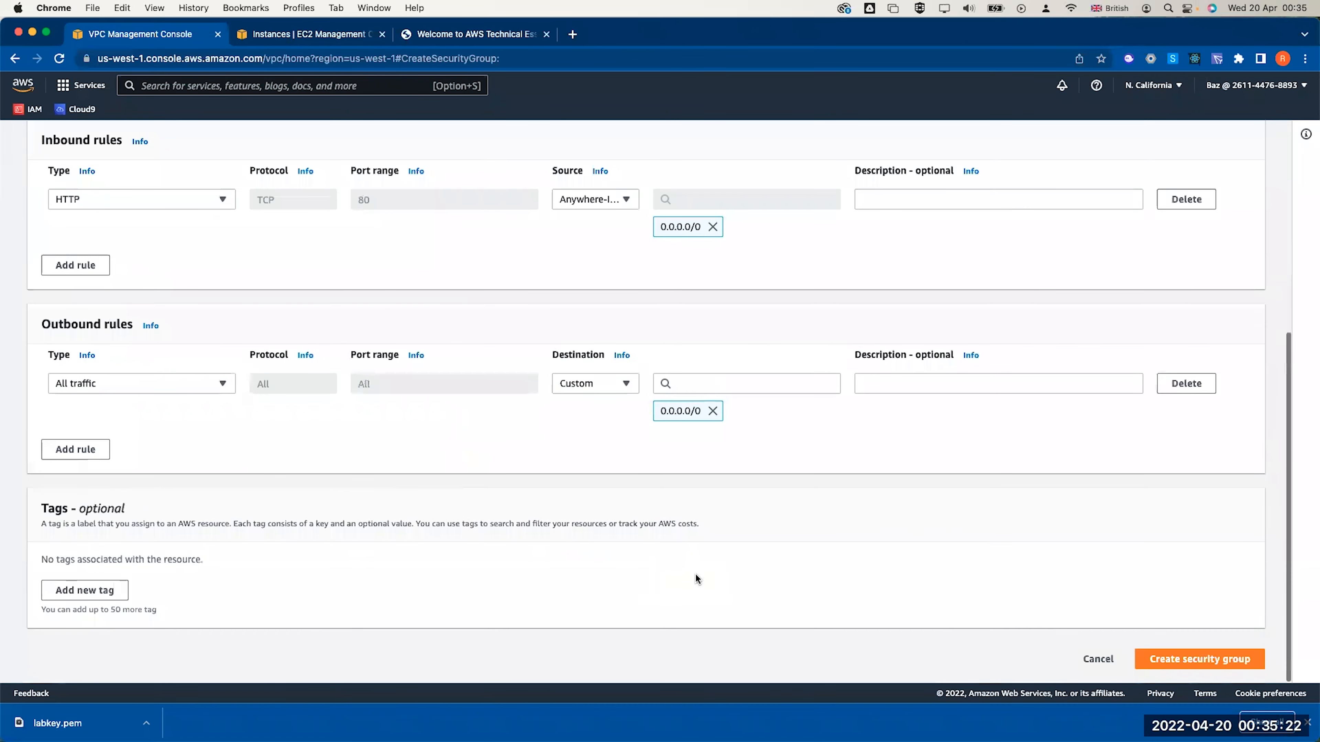
left_click(1172, 659)
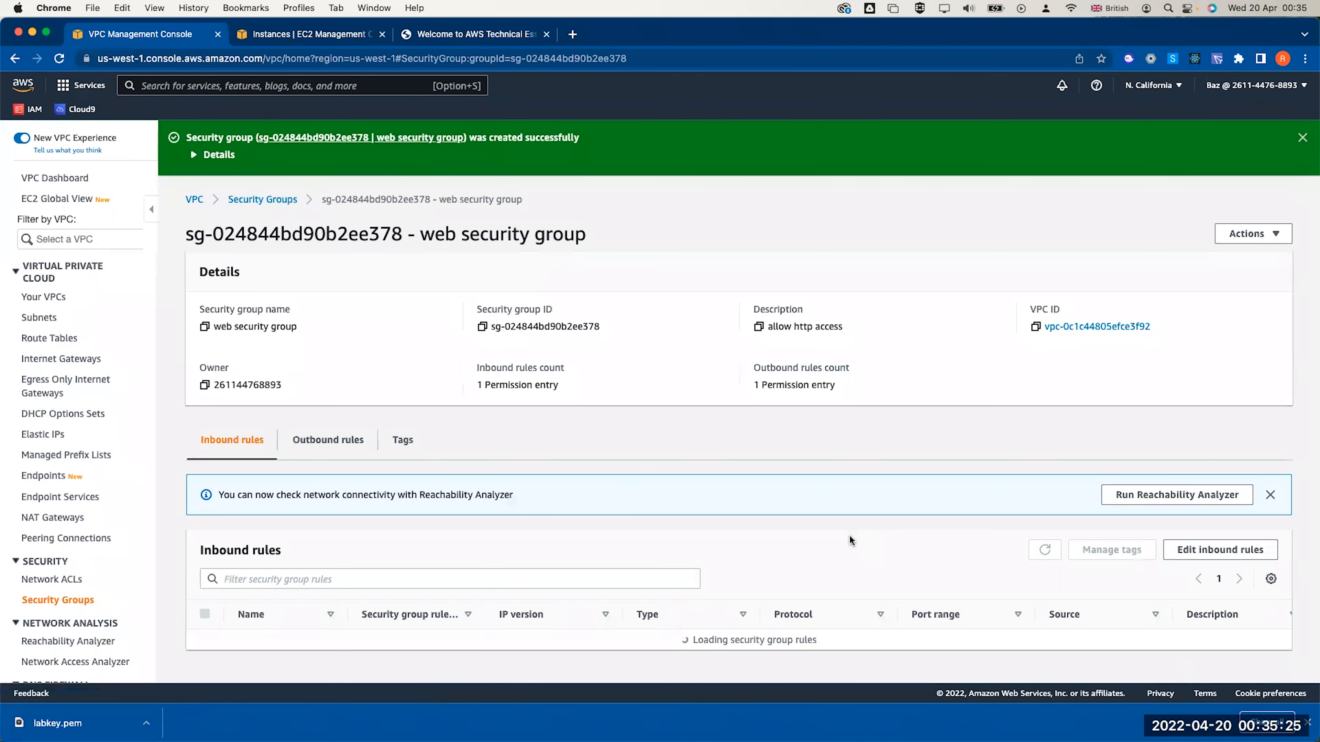
left_click(86, 93)
left_click(319, 285)
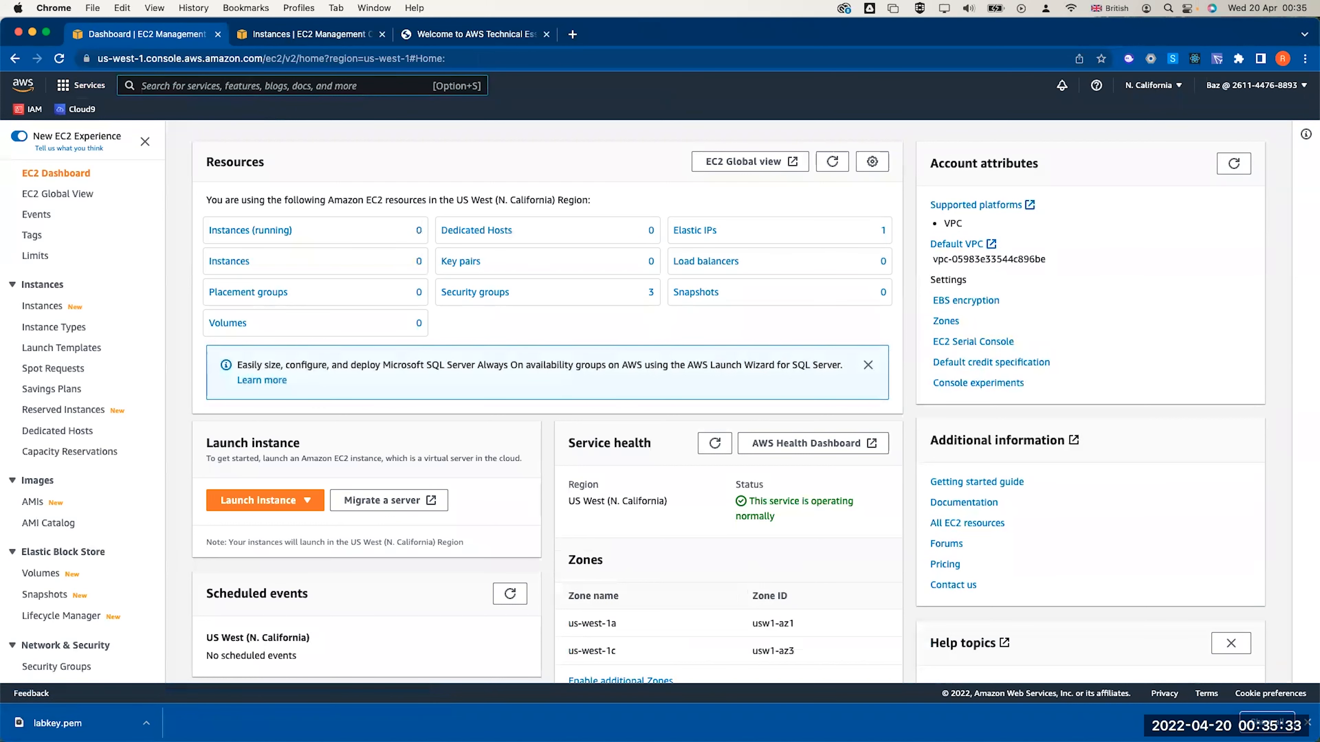
Search for EC2 and add it to the console favourites
left_click(259, 85)
type("ec2")
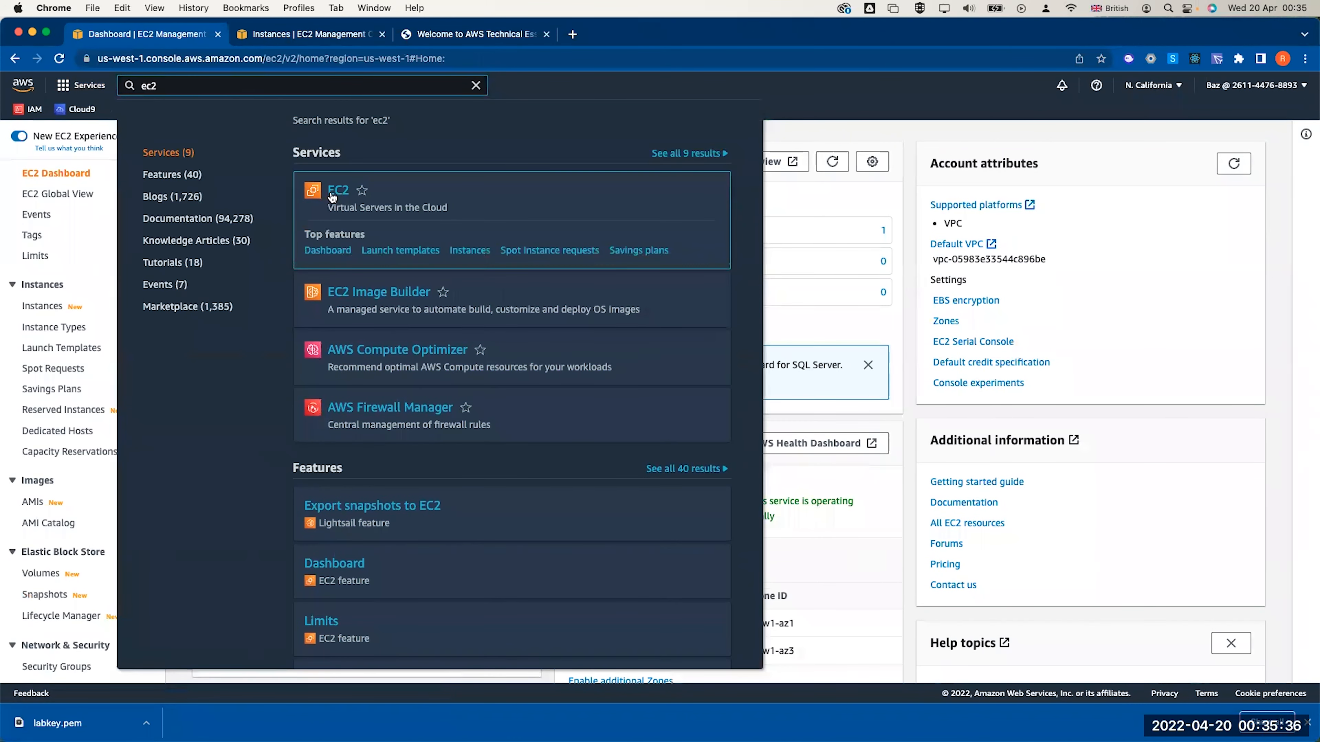
left_click(339, 190)
left_click(197, 84)
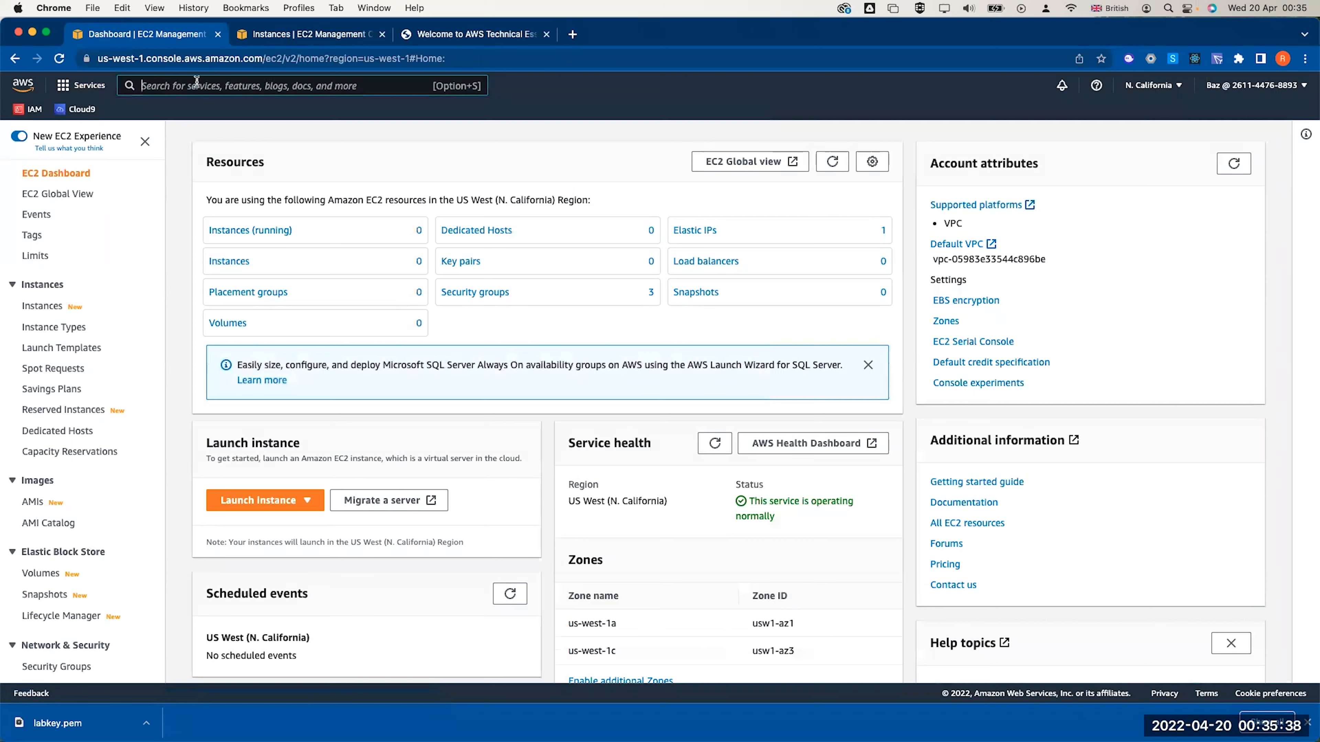
type("ec2")
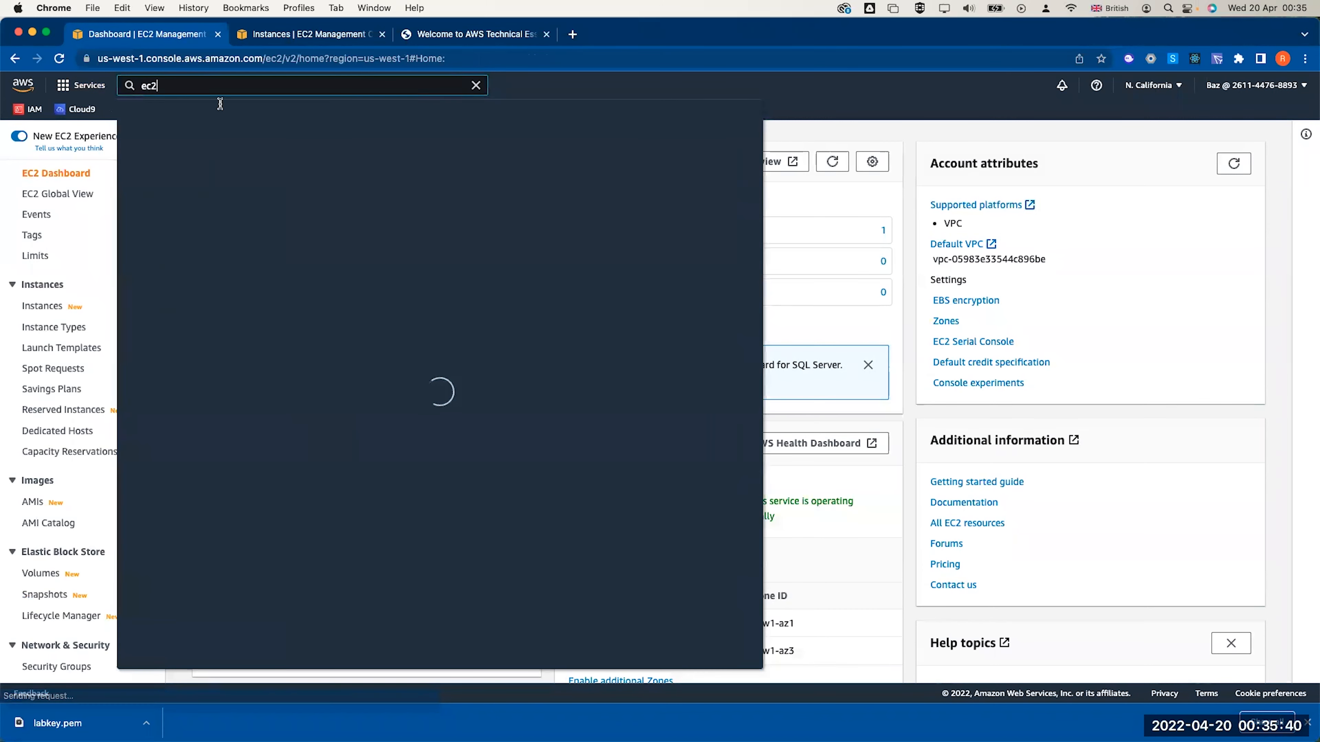
left_click(362, 191)
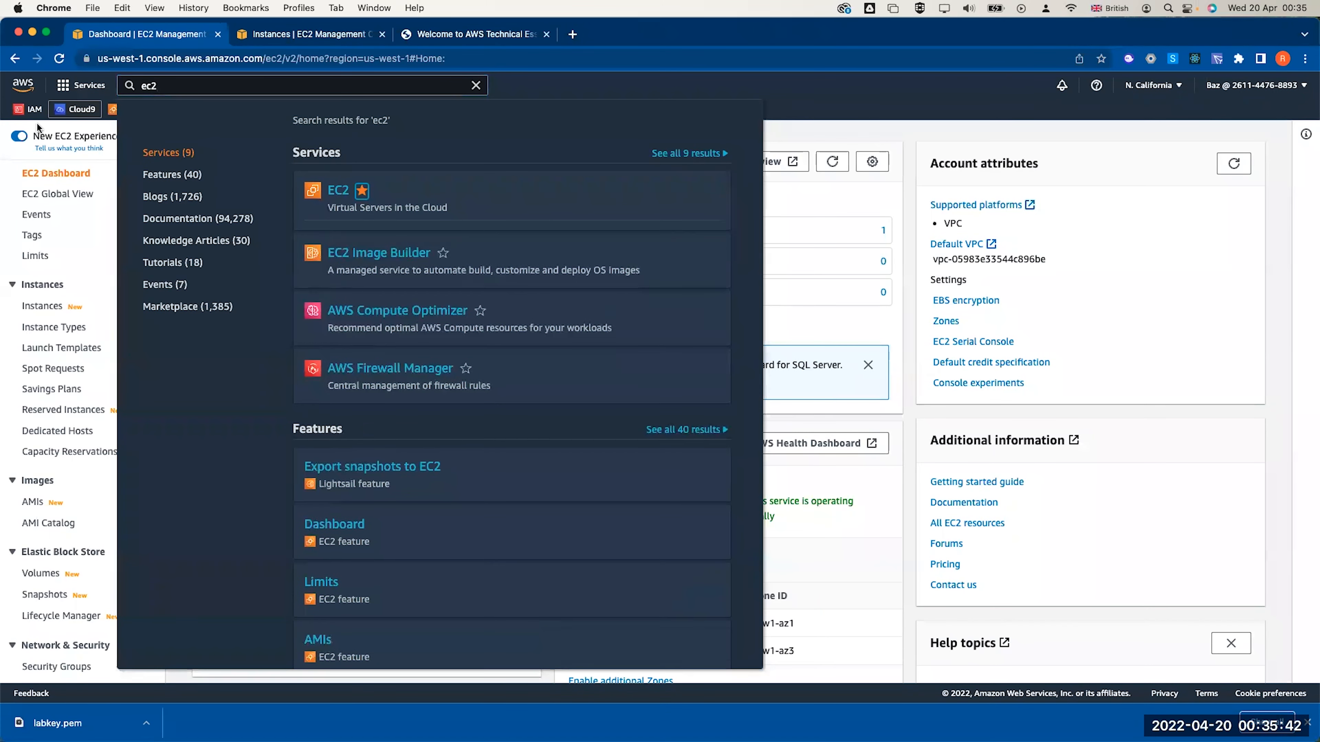
left_click(67, 207)
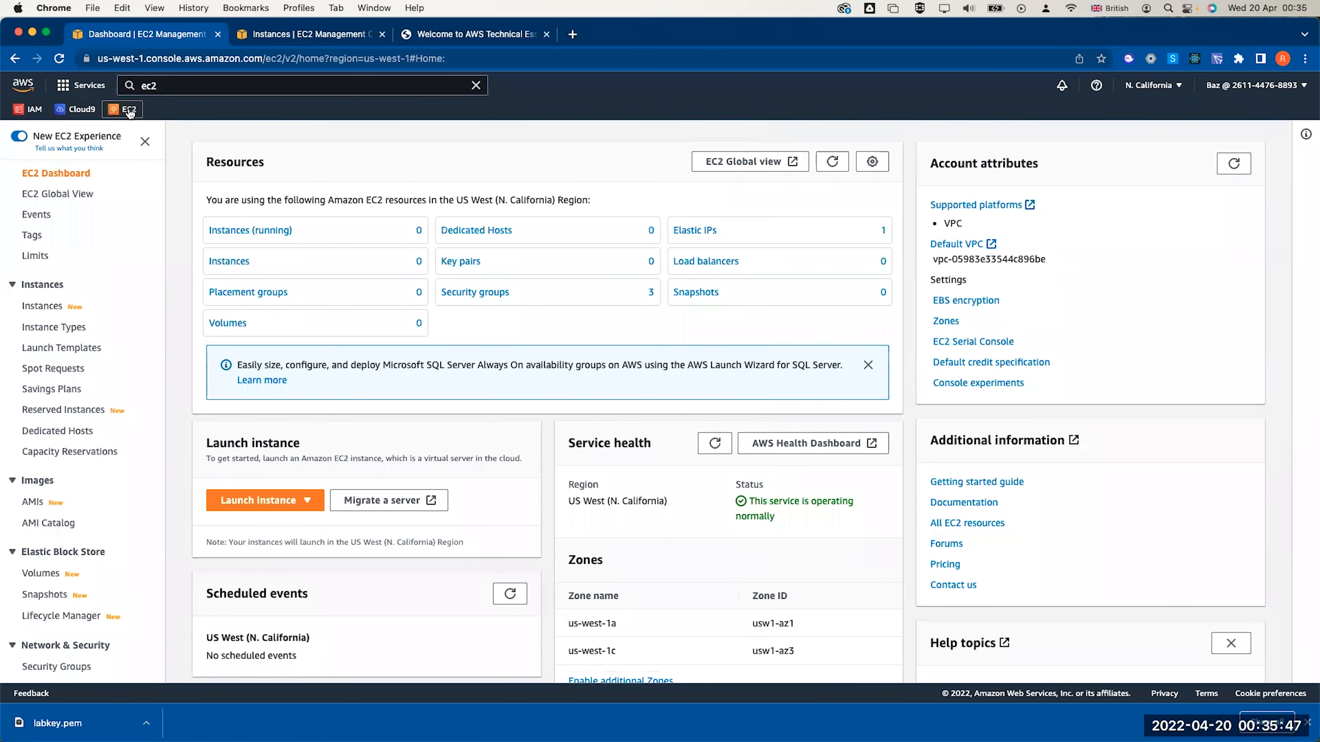
Start an instance launch named web server 1 with the Amazon Linux 2 AMI
left_click(250, 500)
left_click(254, 522)
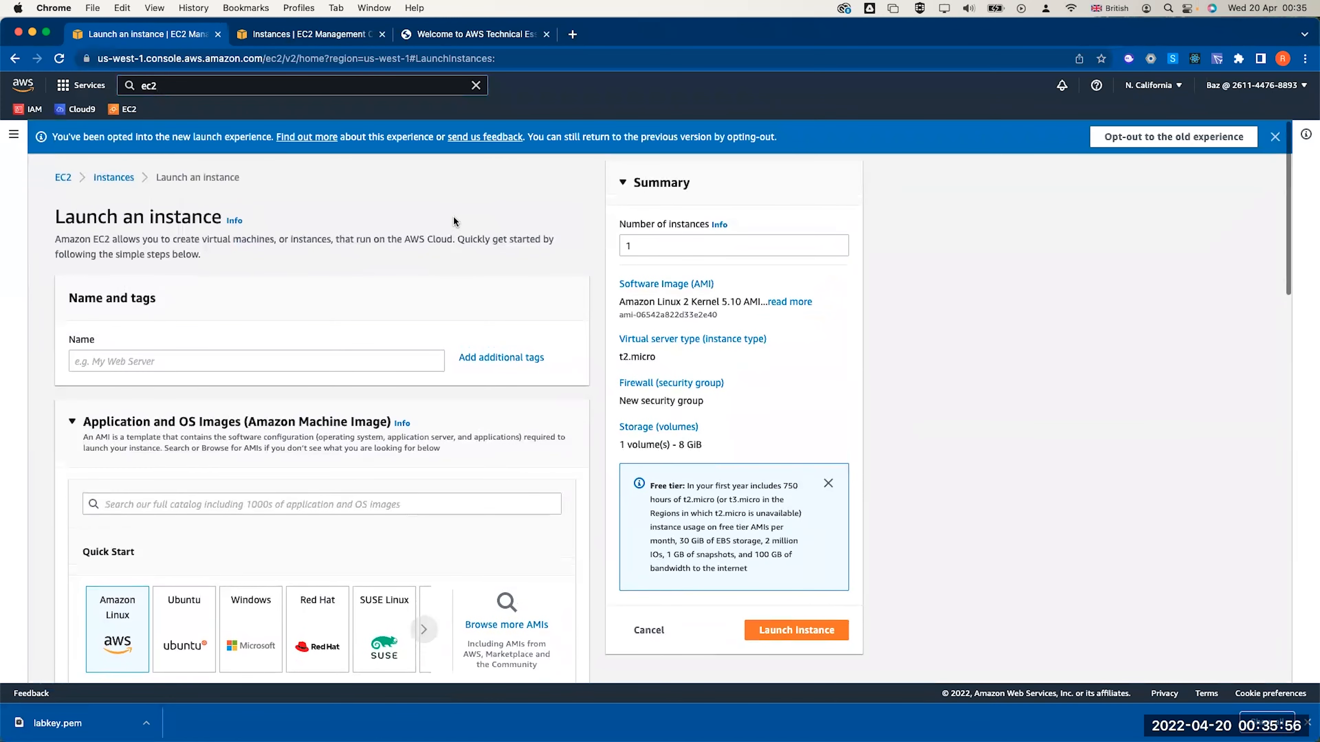
left_click(213, 357)
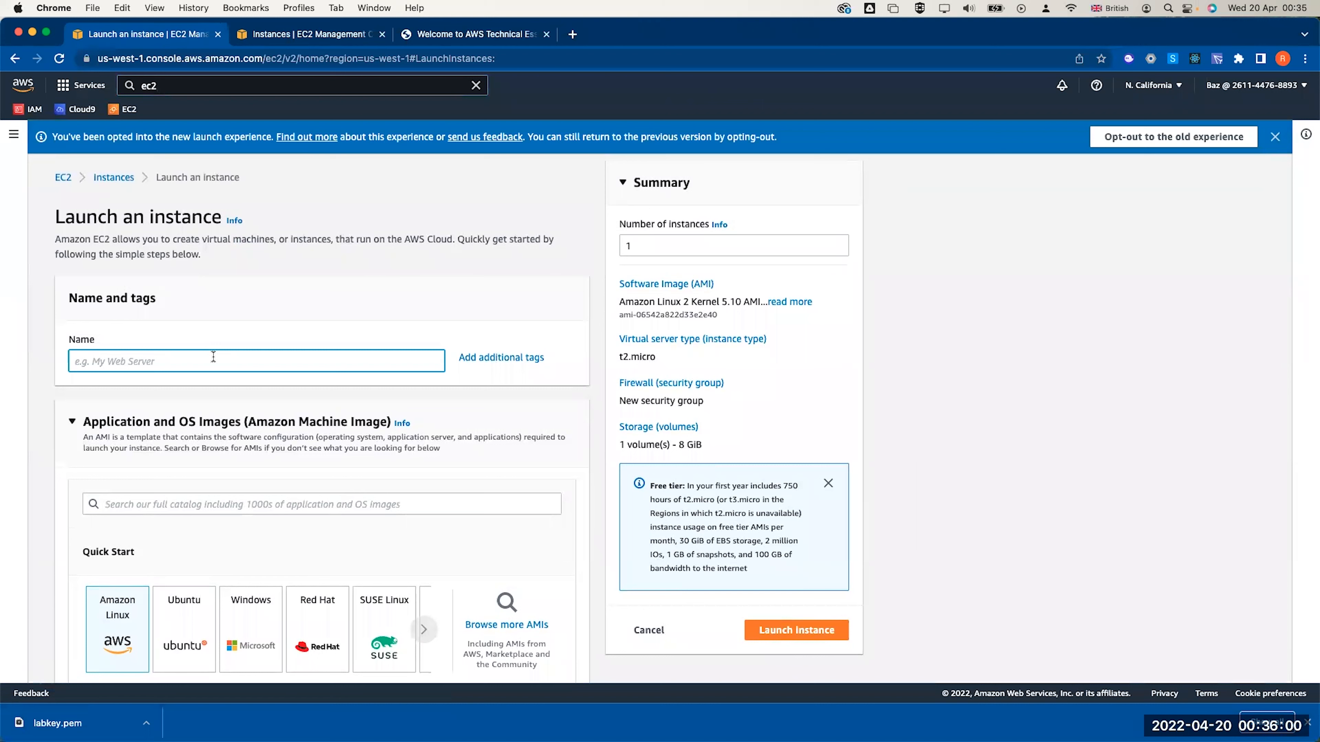
type("web server 1")
scroll(244, 455, "down", 3)
left_click(105, 506)
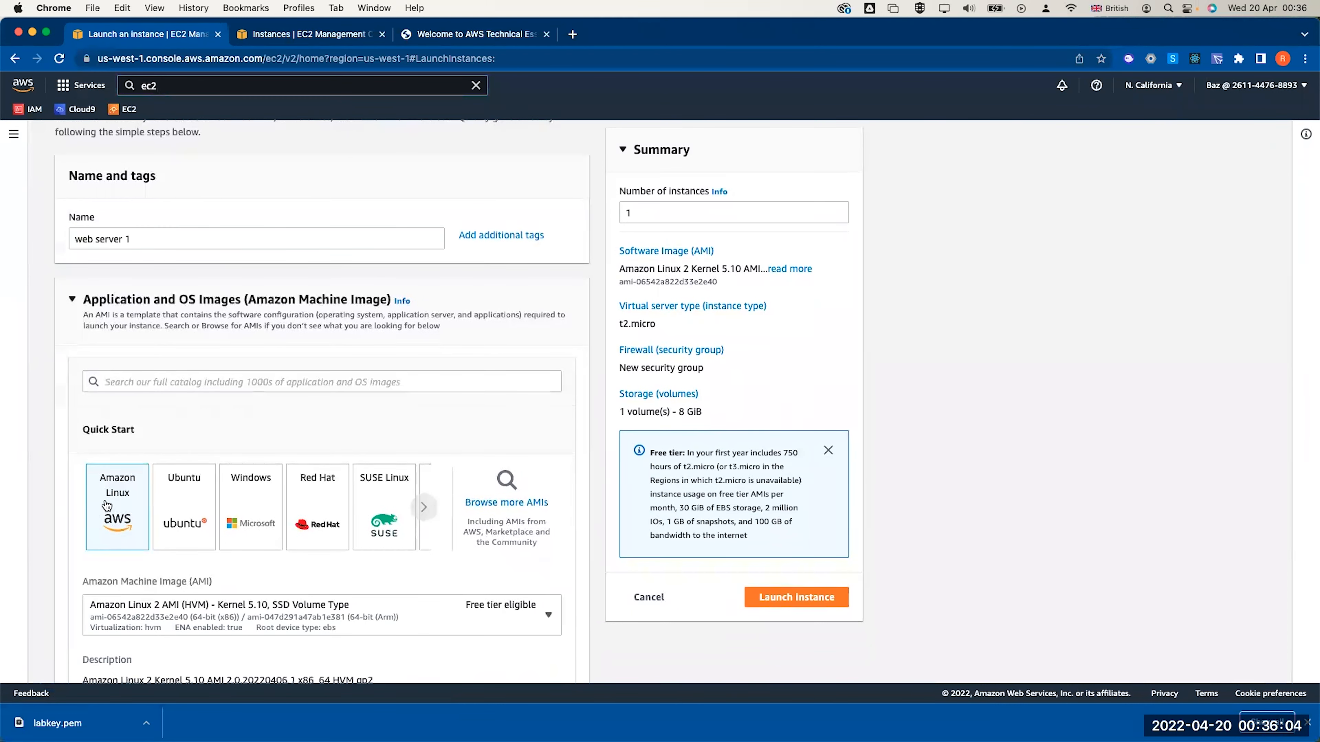
scroll(118, 499, "down", 3)
left_click(367, 454)
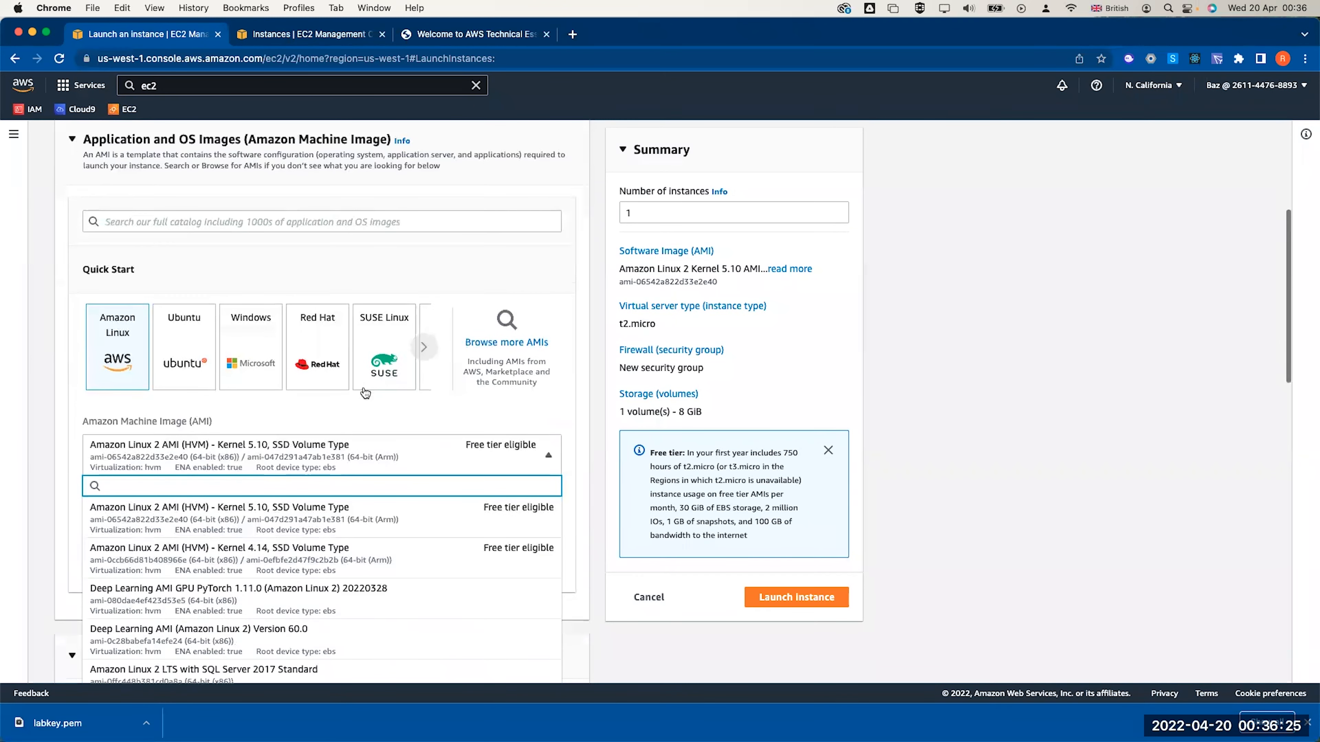
left_click(376, 282)
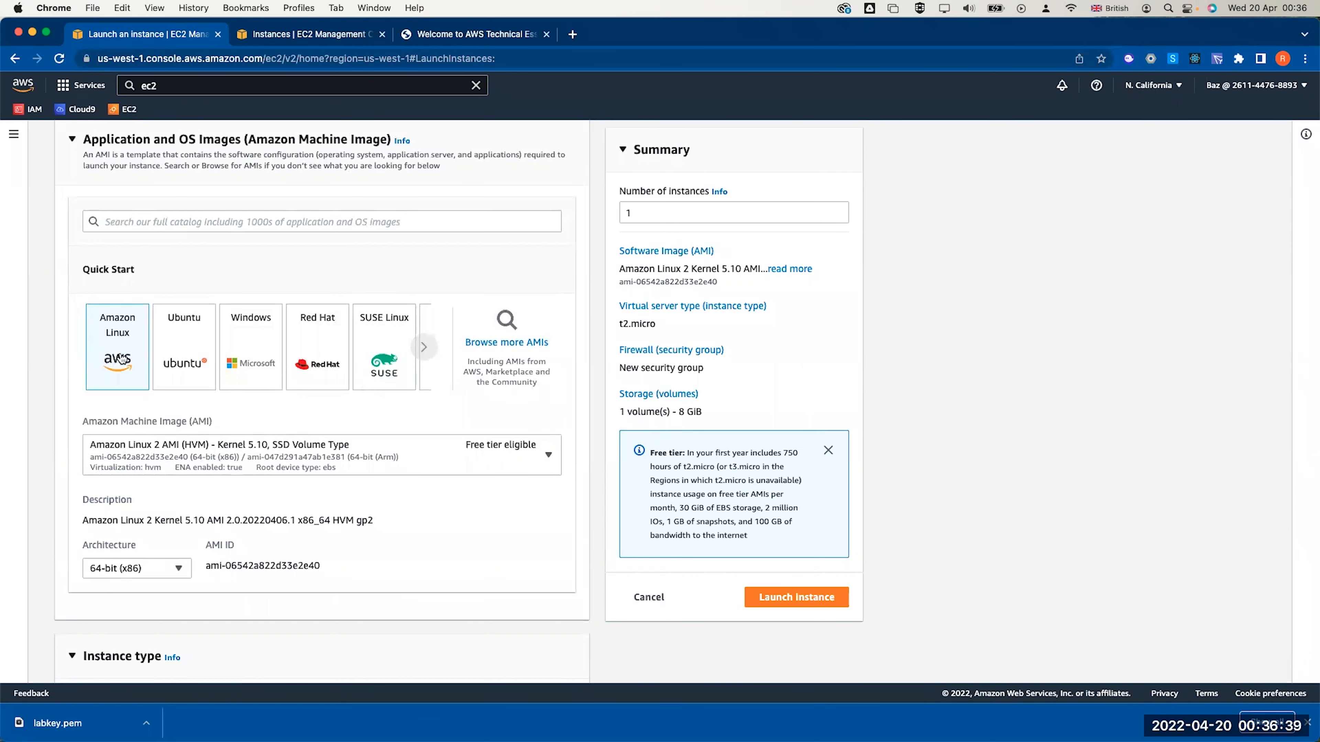
Begin creating a new key pair for the instance
scroll(140, 422, "down", 3)
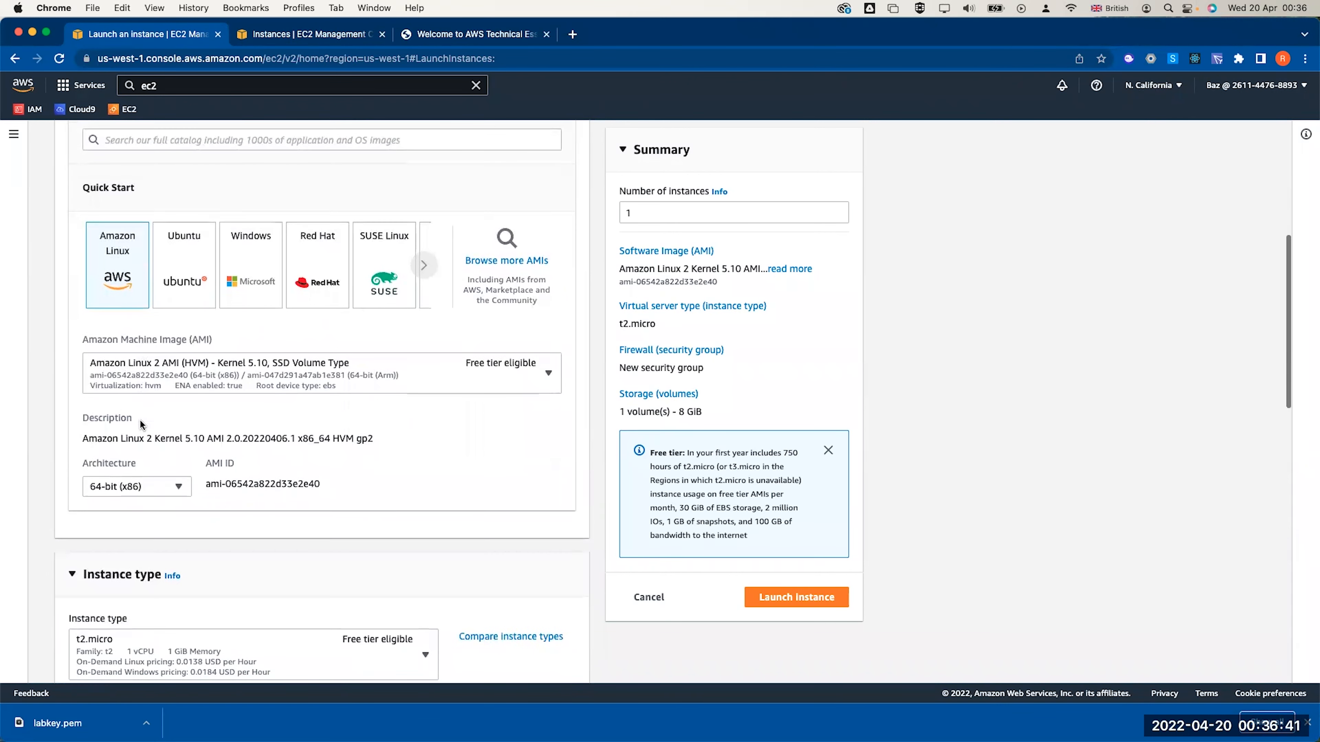
scroll(139, 419, "down", 5)
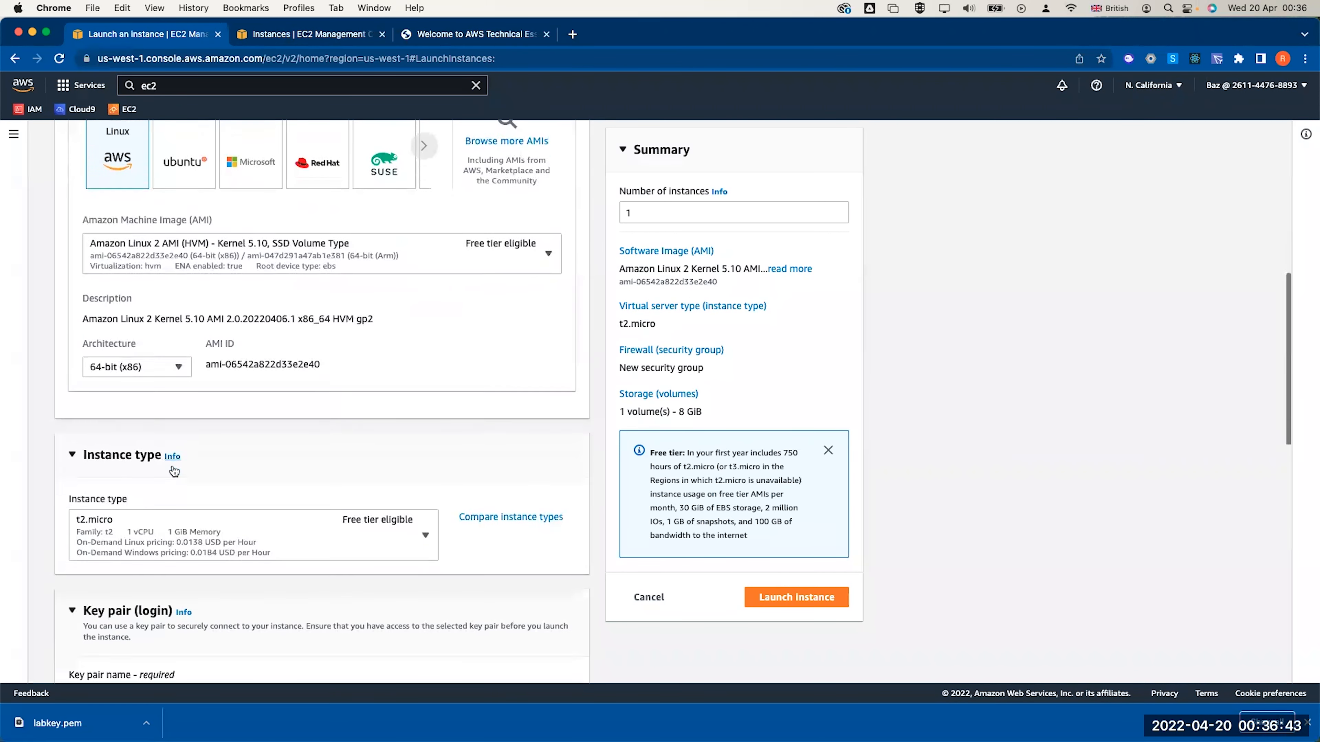
scroll(215, 463, "down", 2)
left_click(162, 522)
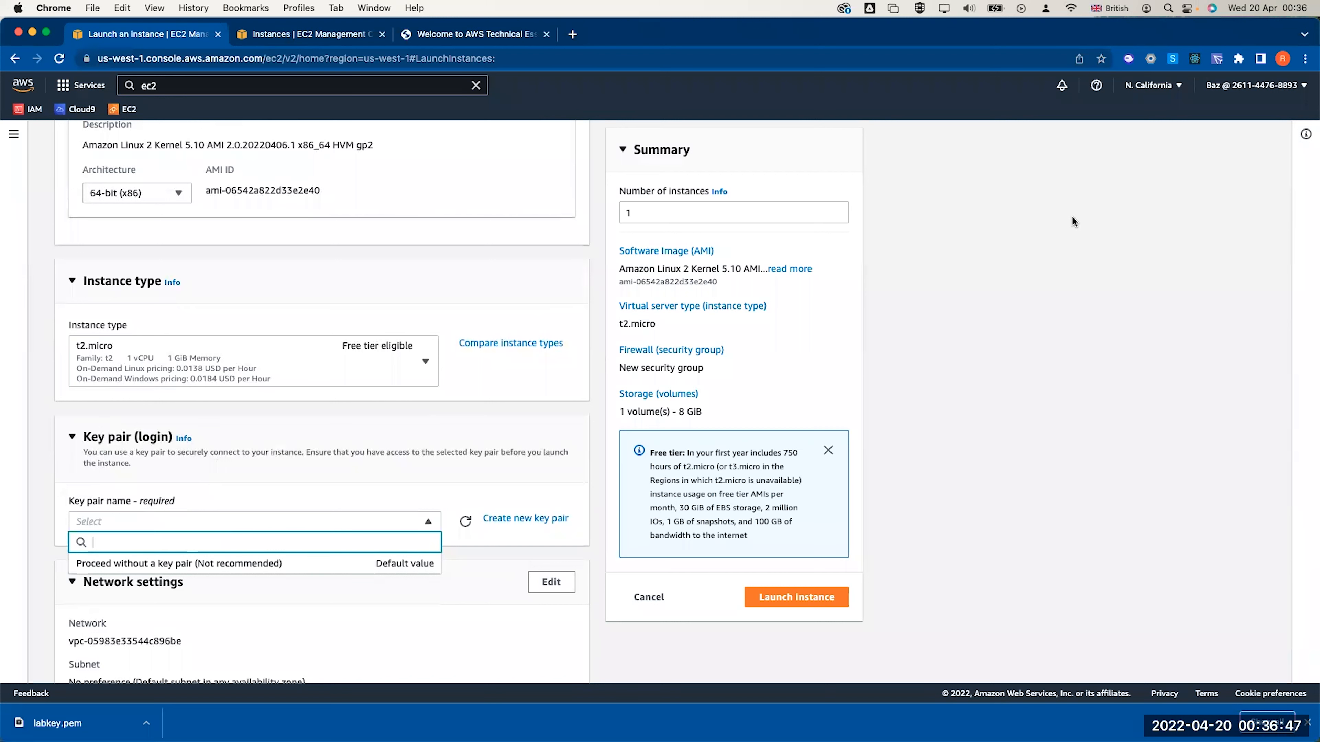
left_click(499, 518)
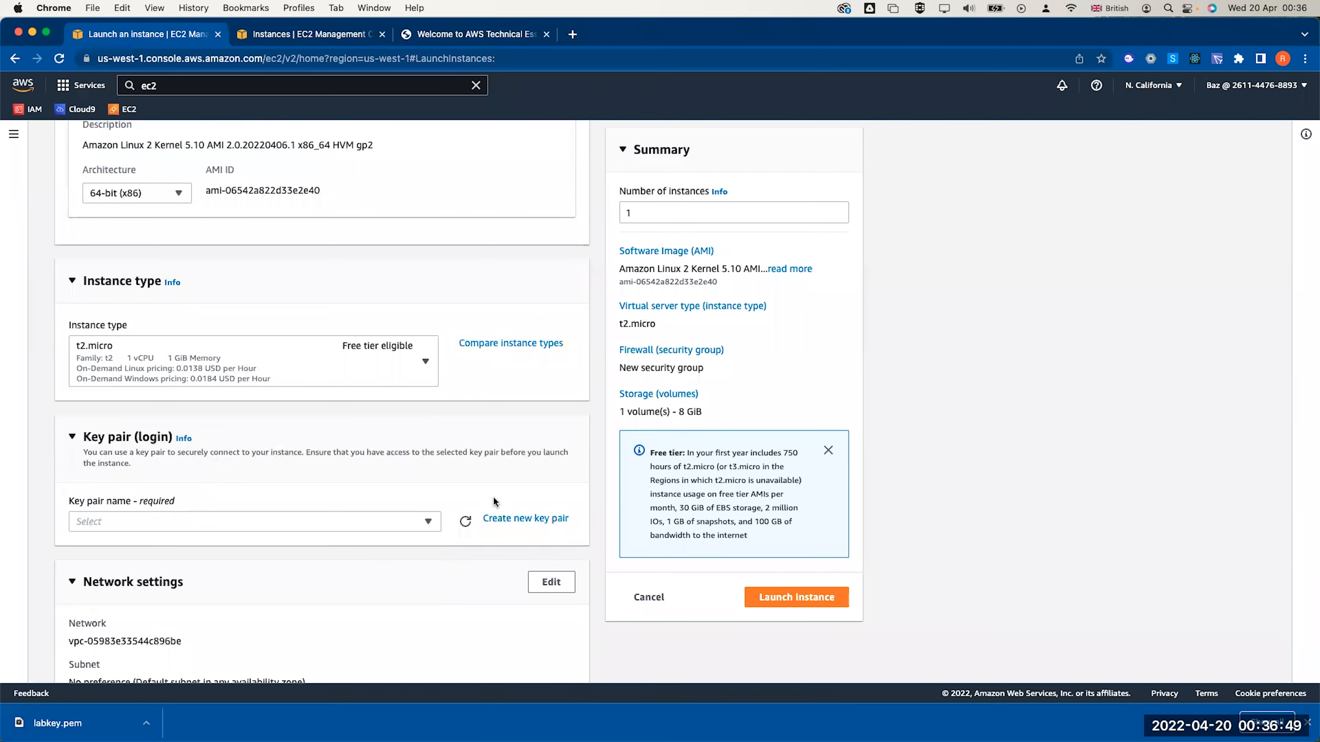
Create RSA key pair labkeypair-us-west as a .pem file and download it
type("labkeypair-")
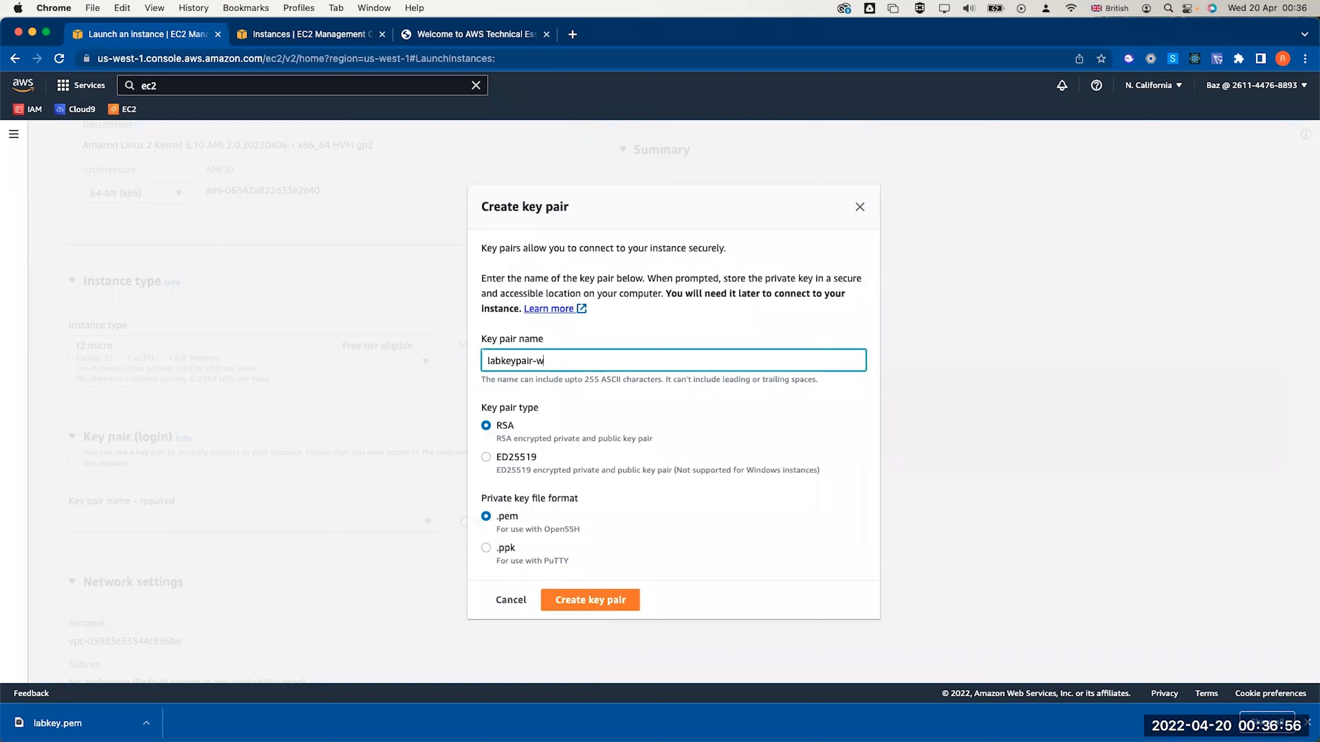
type("w")
key("BackSpace")
type("us-west")
left_click(489, 547)
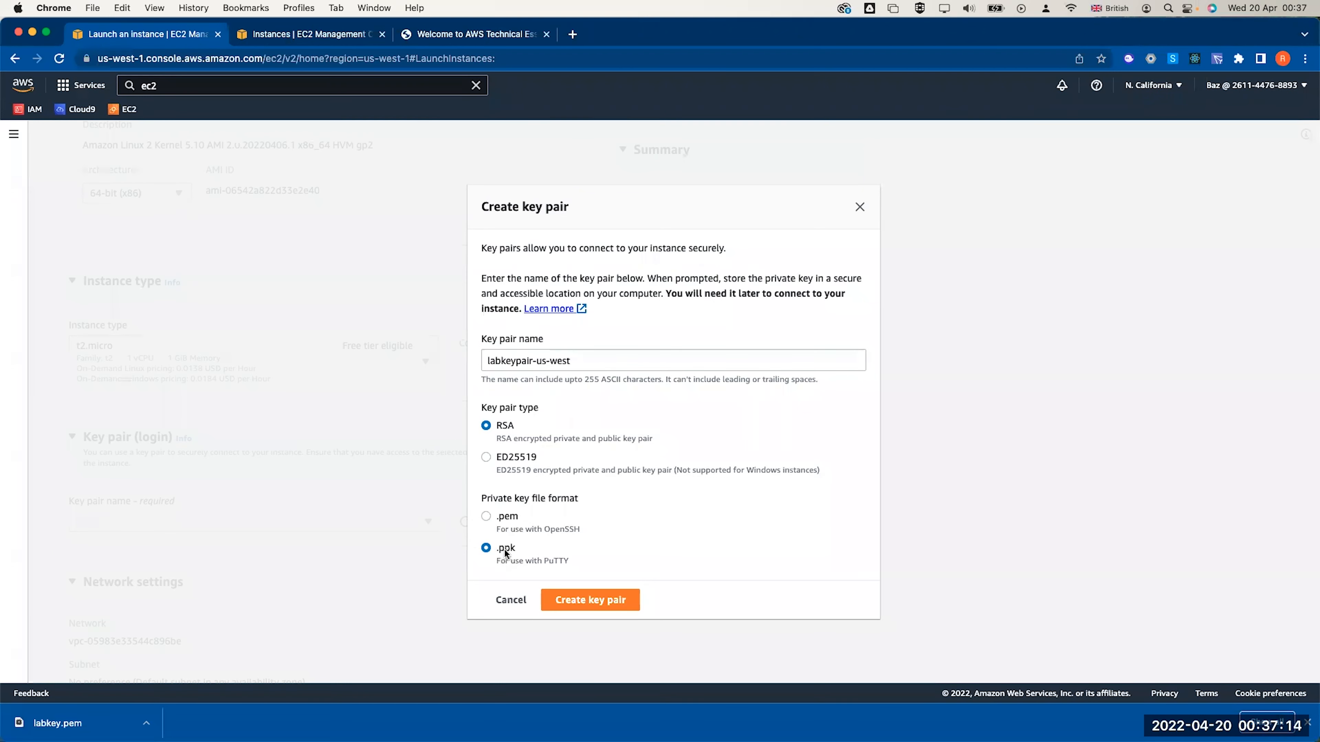
left_click(494, 519)
left_click(592, 599)
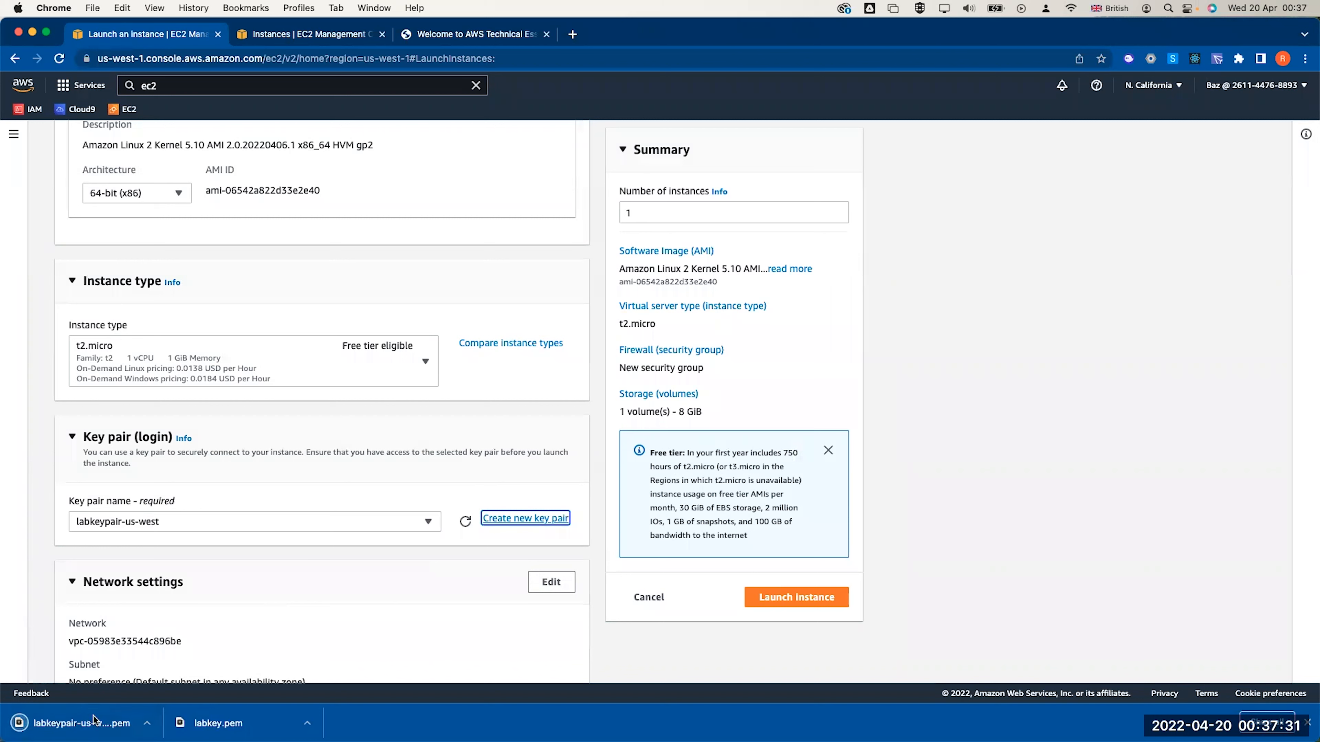
scroll(280, 576, "down", 7)
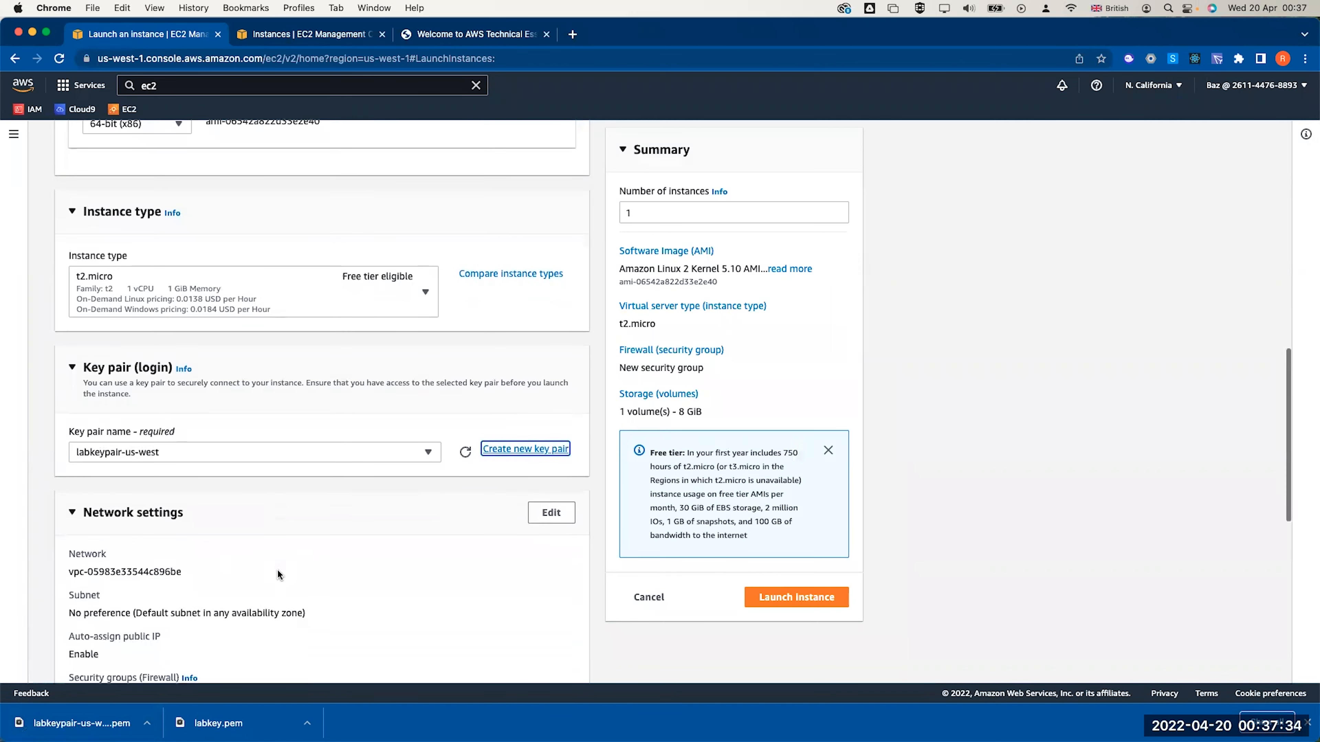
scroll(274, 568, "down", 4)
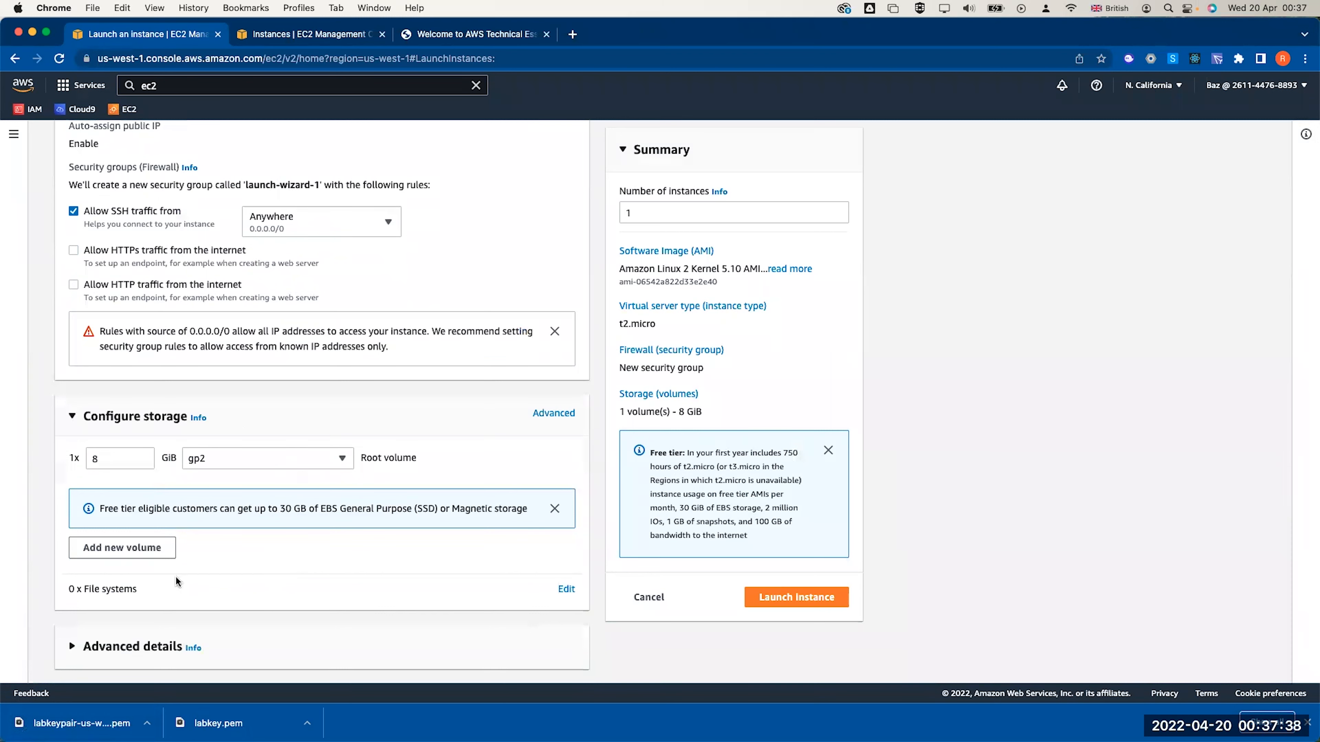
scroll(175, 576, "up", 8)
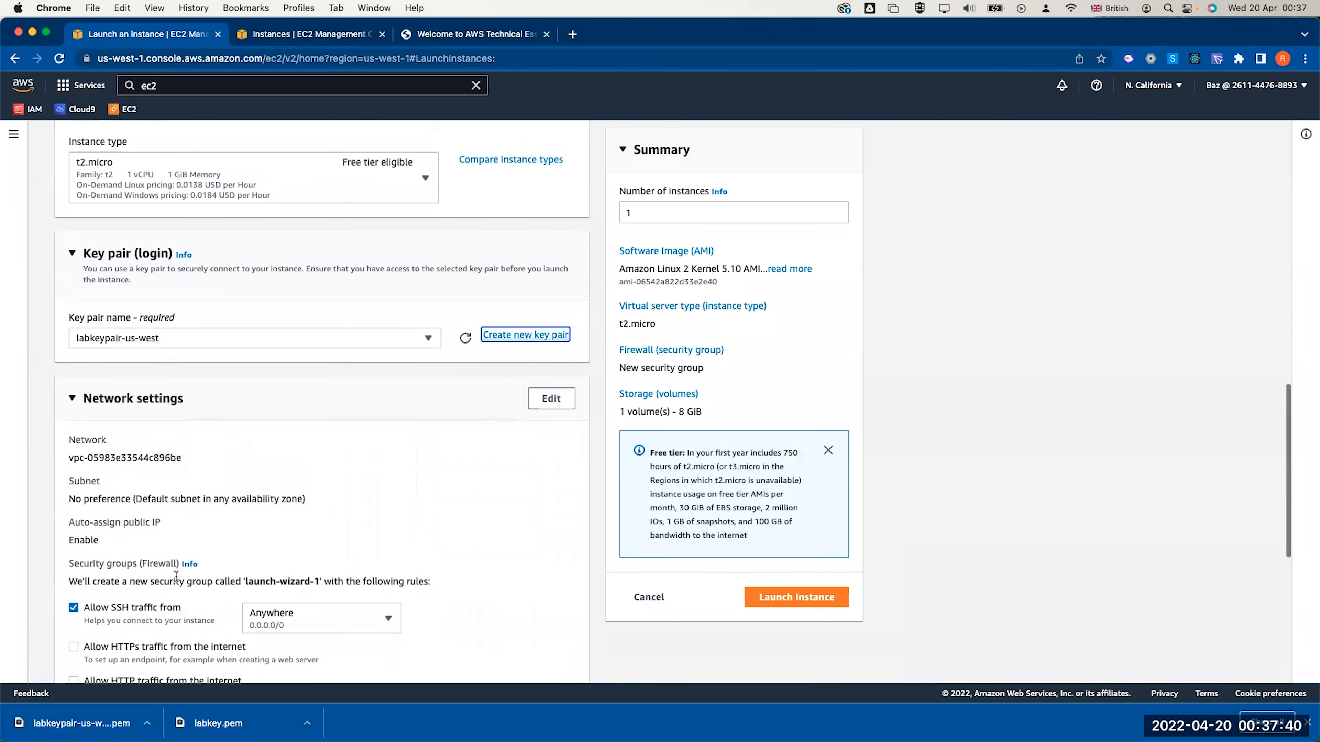
scroll(175, 575, "down", 3)
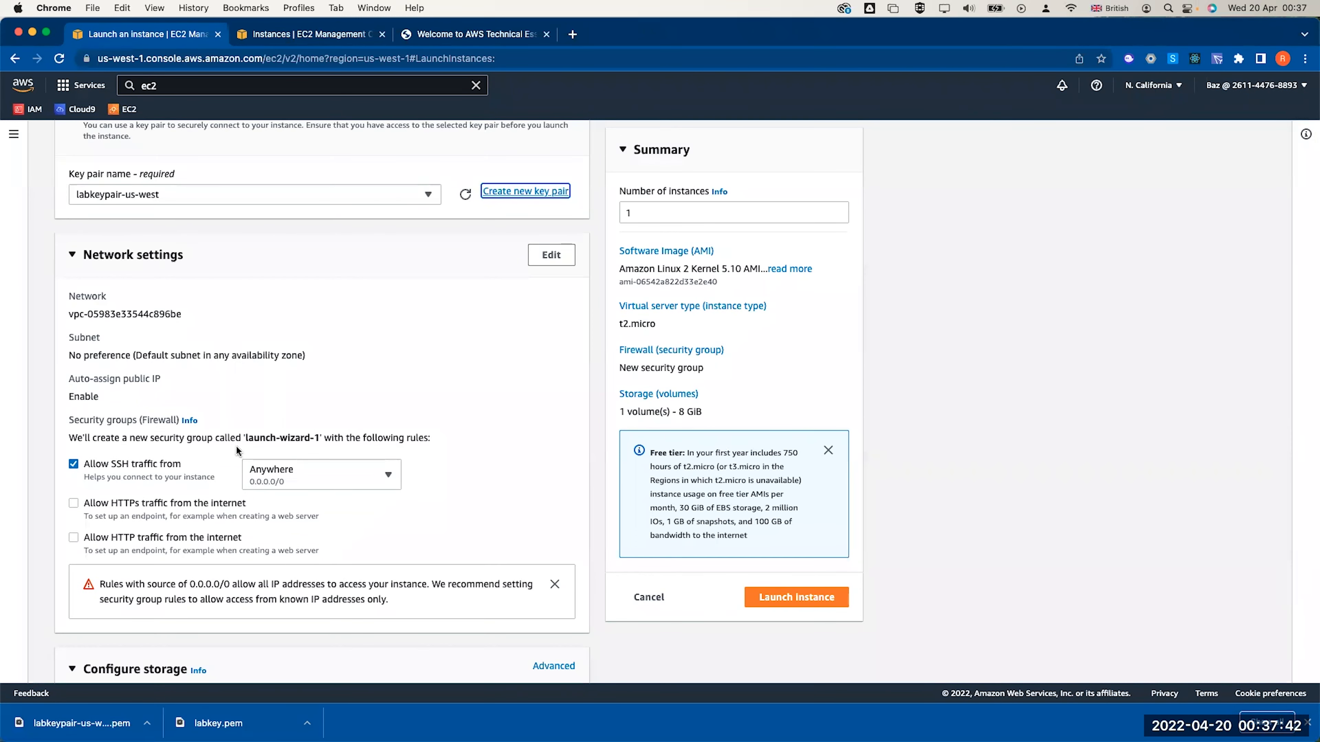
Place the instance in Lab VPC's public us-west-1c subnet with auto-assigned public IP enabled
left_click(546, 259)
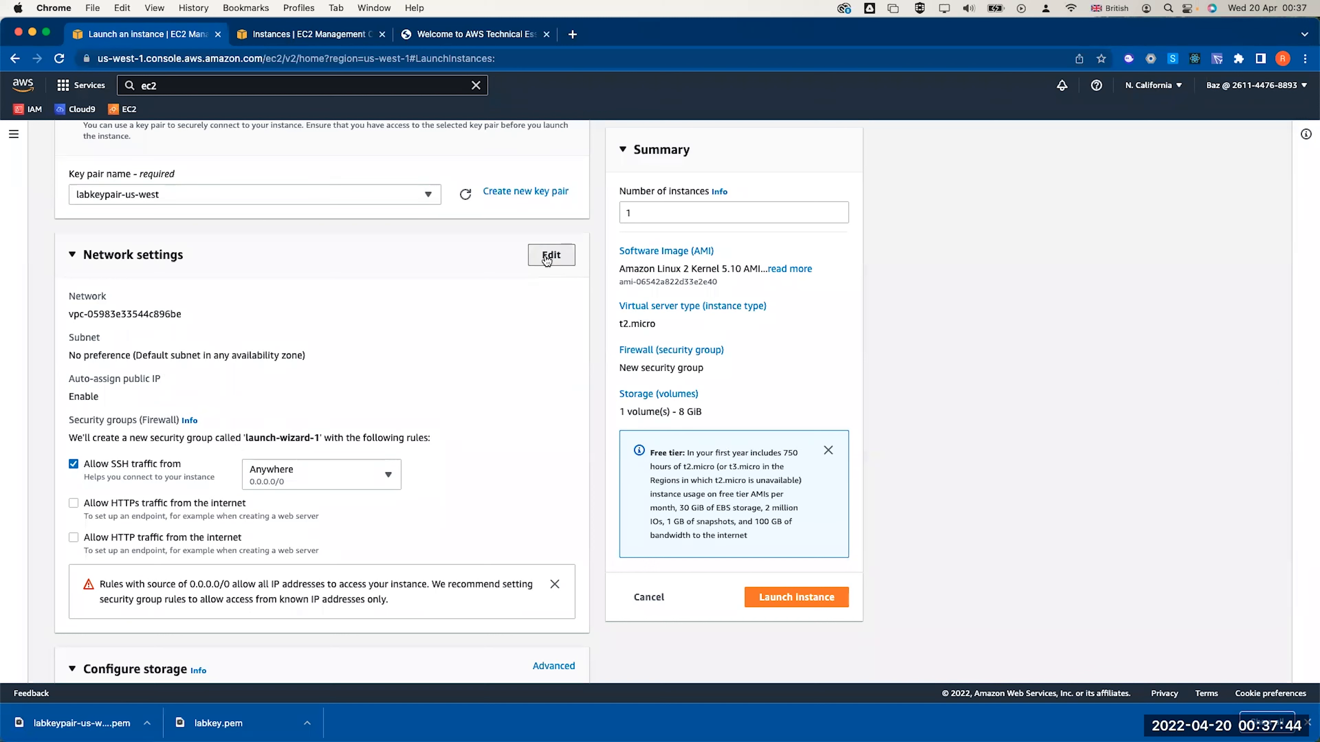
left_click(254, 319)
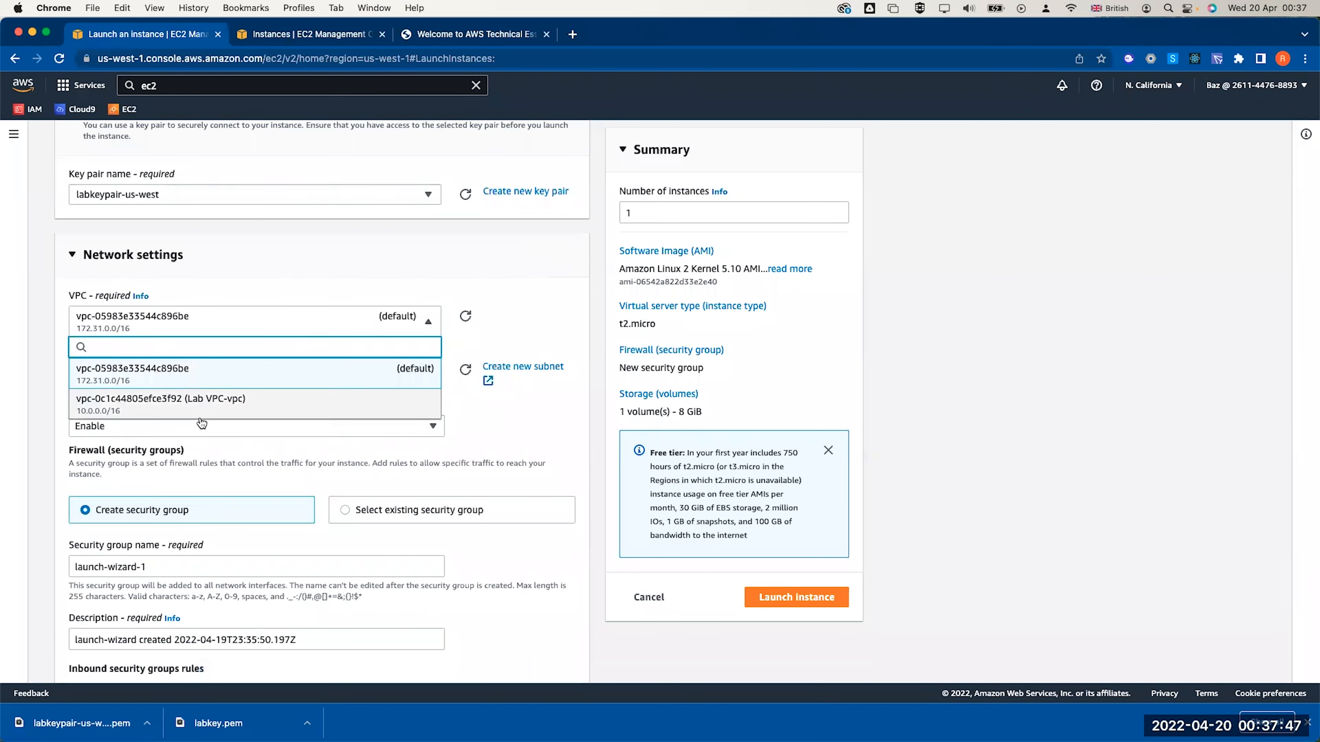
left_click(201, 408)
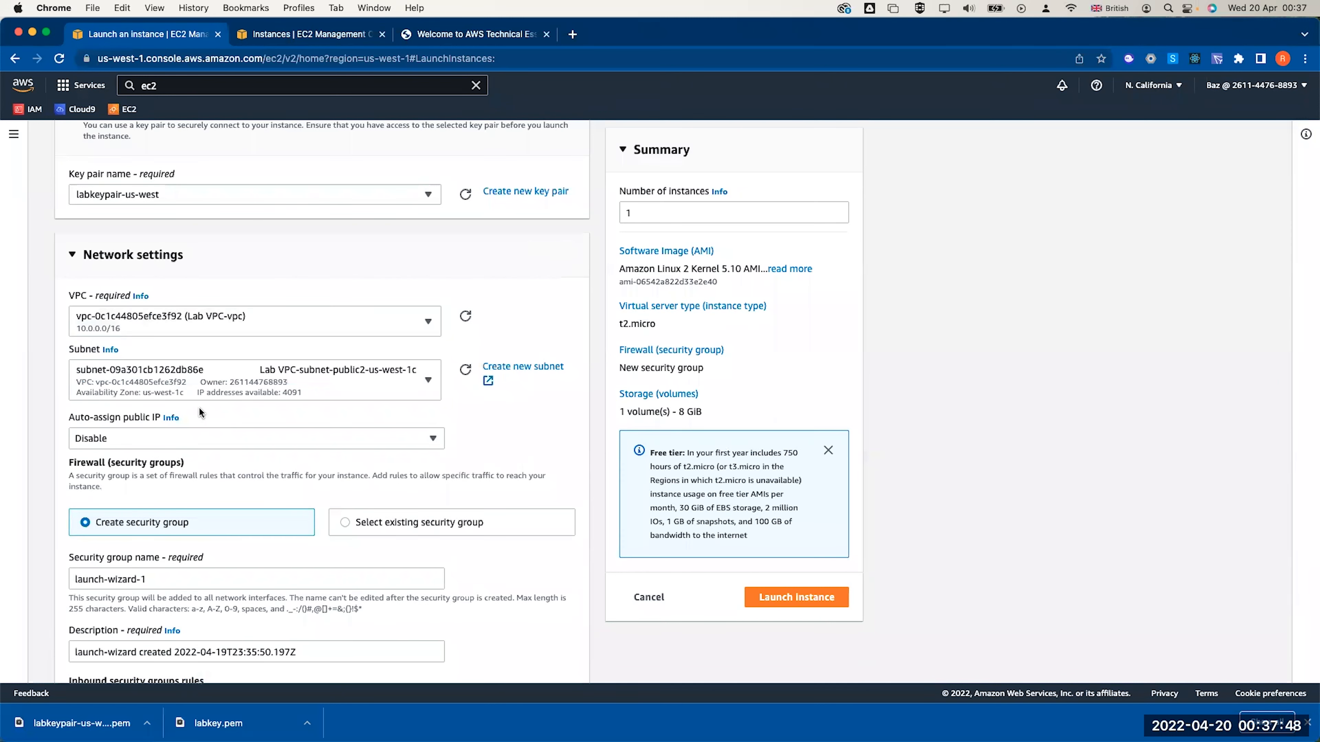
left_click(204, 384)
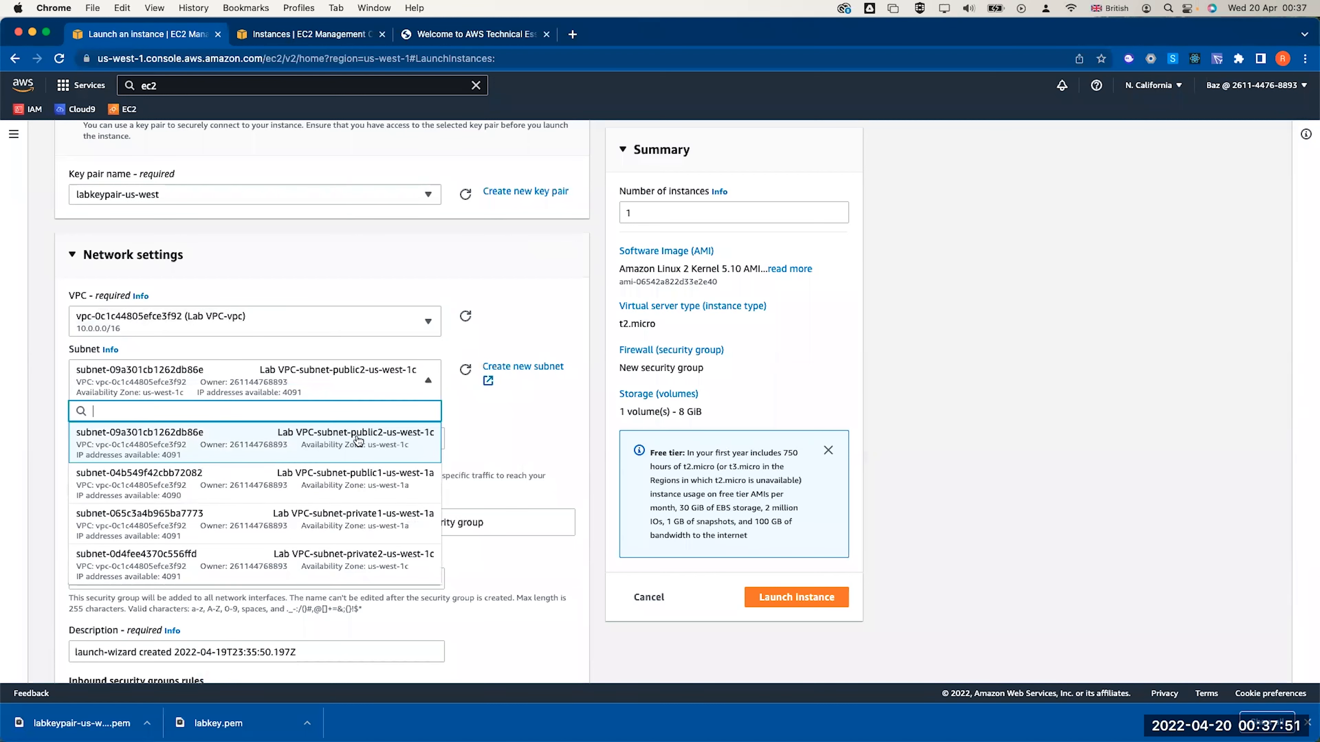
left_click(370, 440)
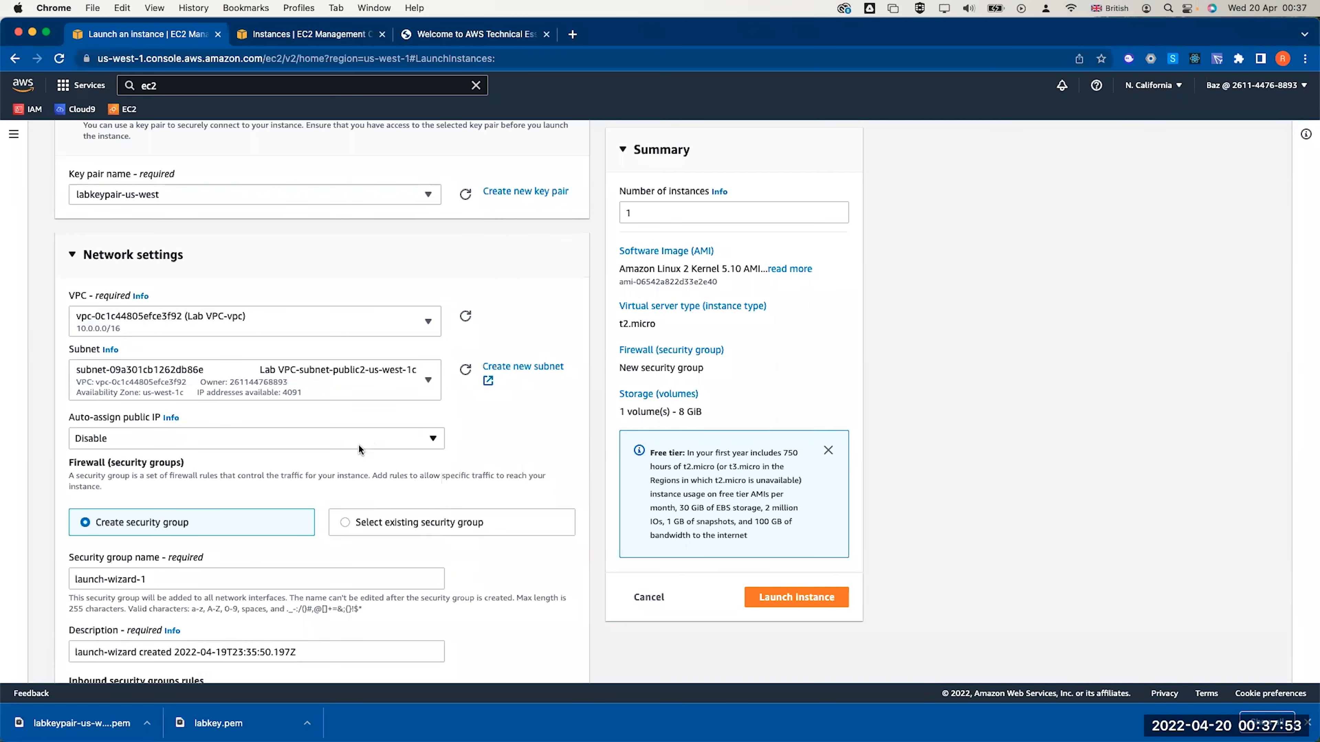
left_click(358, 443)
left_click(300, 465)
Attach the existing web security group instead of creating a new one
scroll(265, 440, "down", 3)
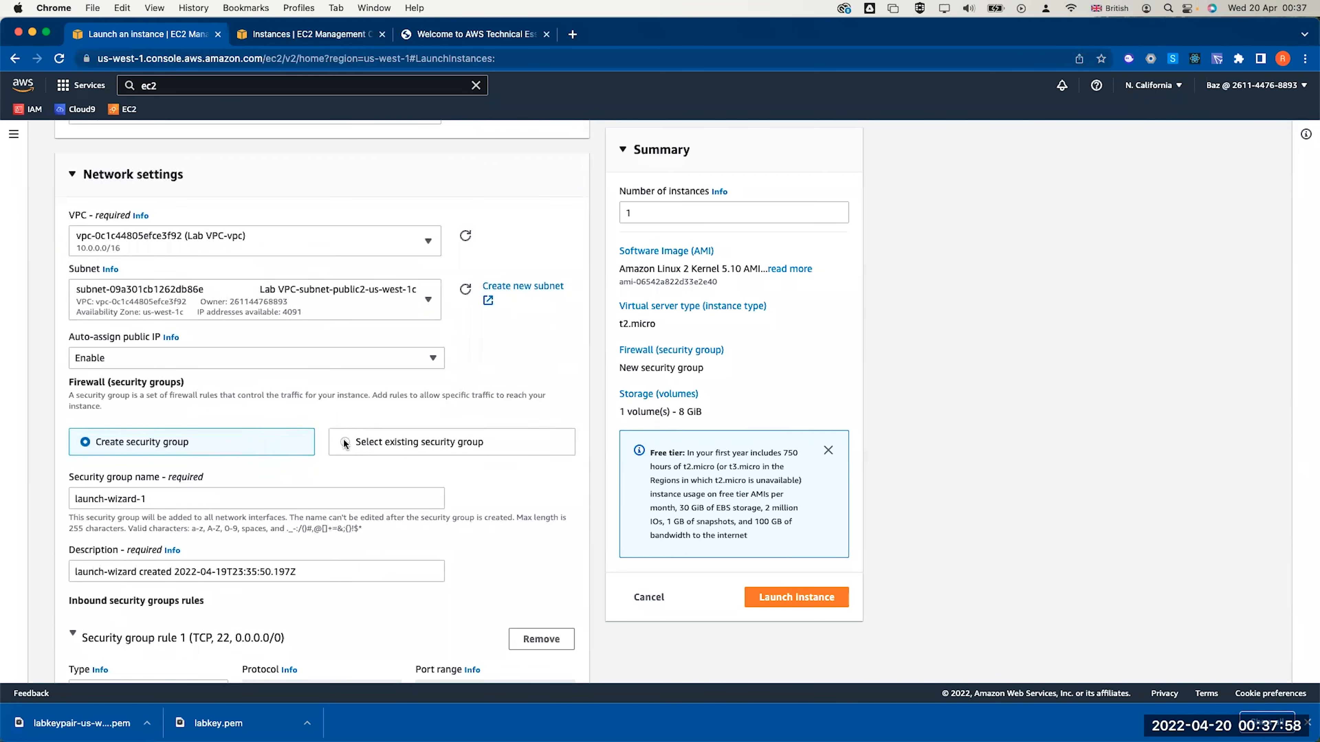
left_click(343, 439)
left_click(275, 497)
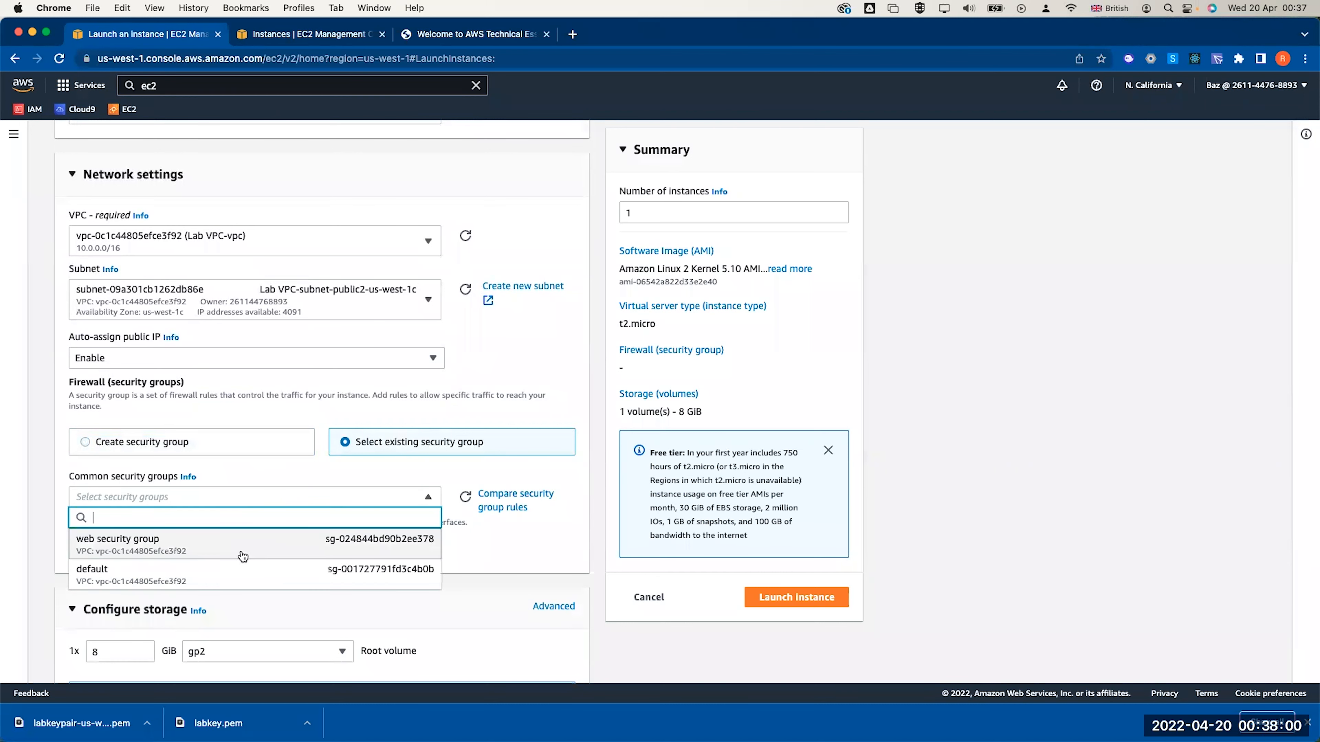
left_click(240, 544)
left_click(208, 580)
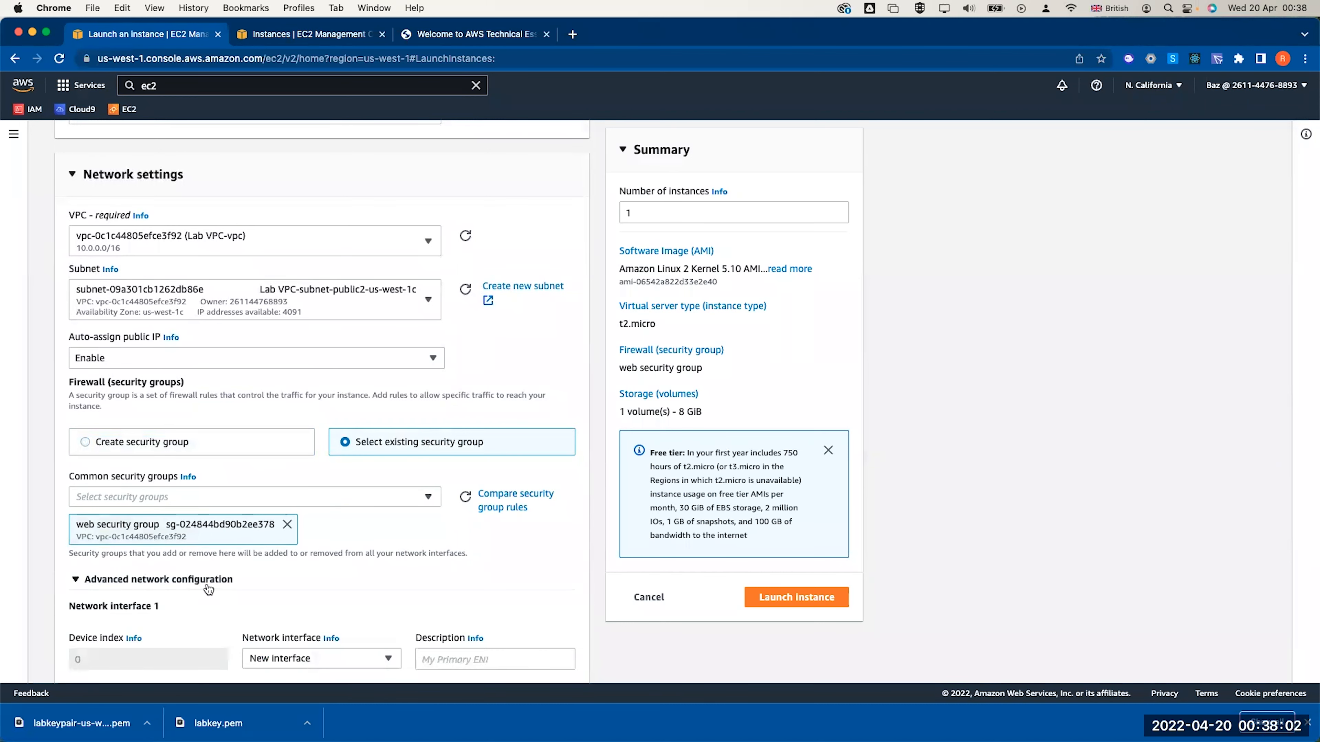
scroll(208, 589, "down", 4)
scroll(208, 589, "down", 1)
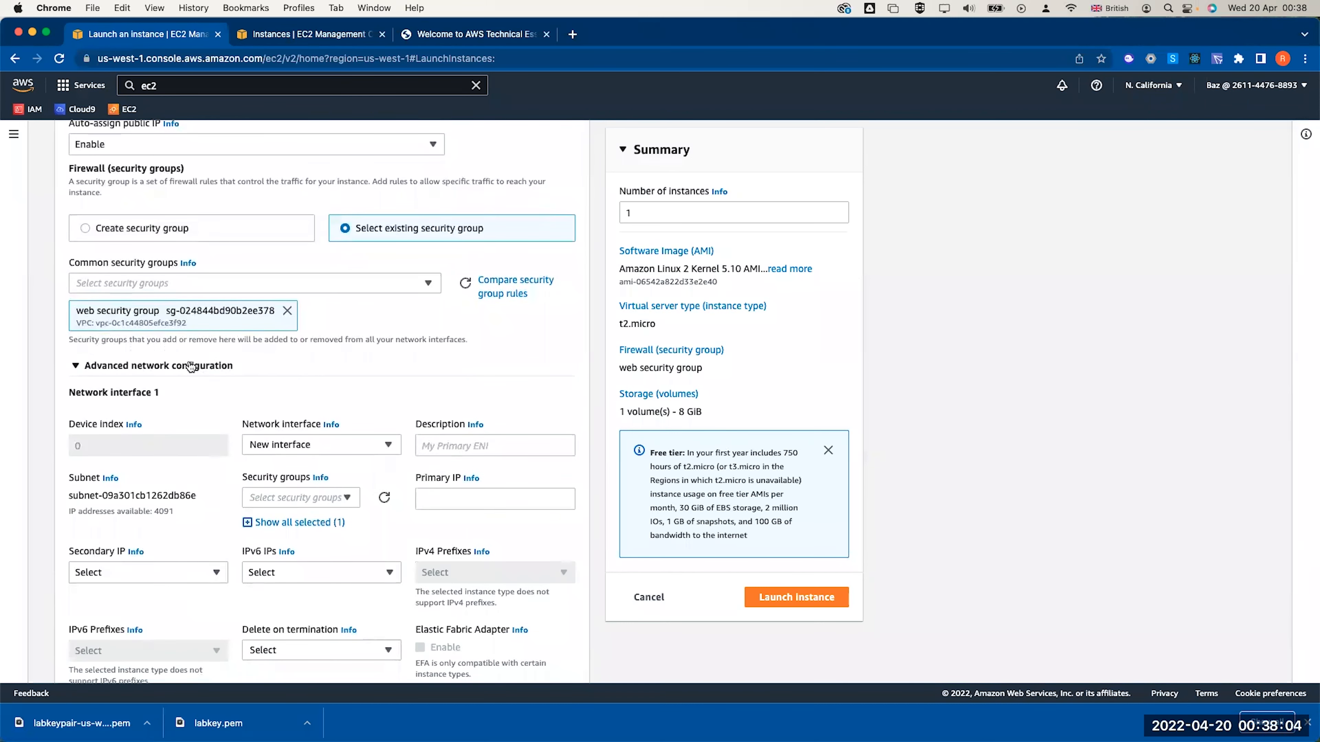
left_click(217, 365)
scroll(182, 395, "down", 1)
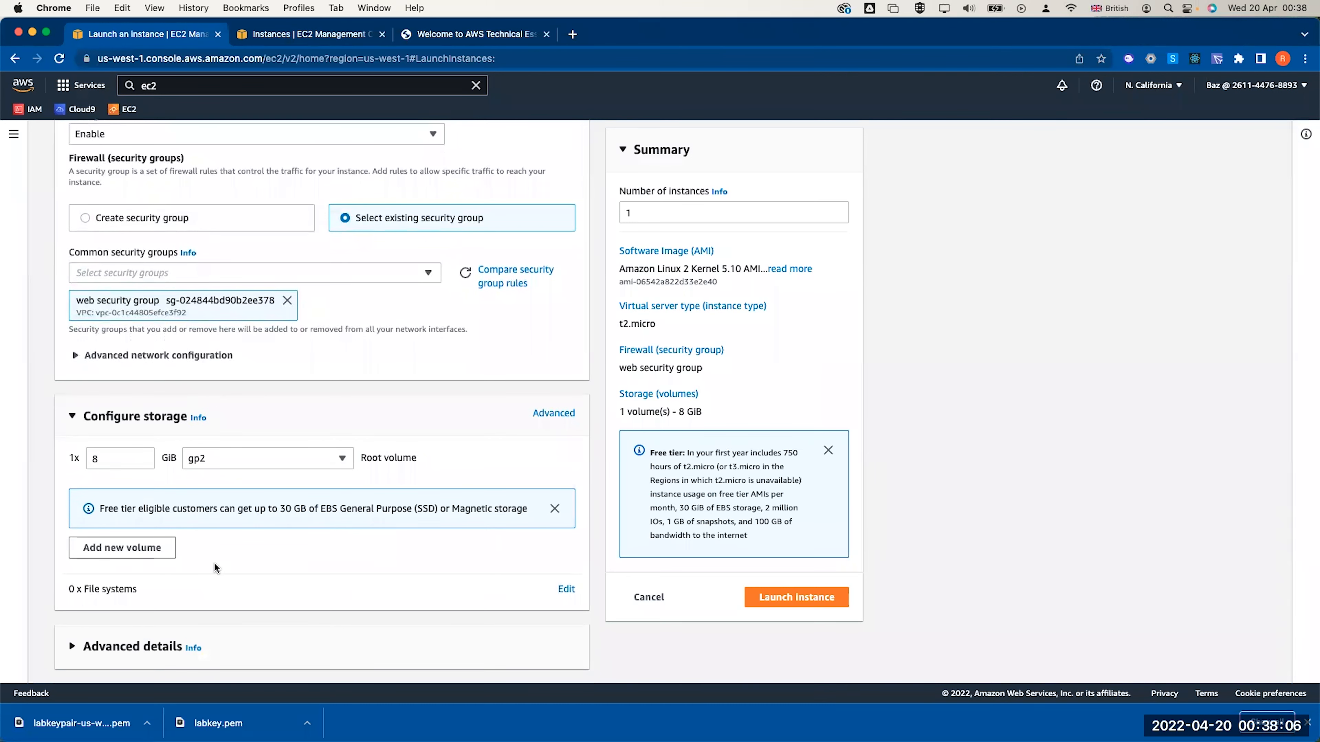
Expand Advanced details and paste a bash setup script into User data
left_click(125, 647)
scroll(208, 581, "down", 4)
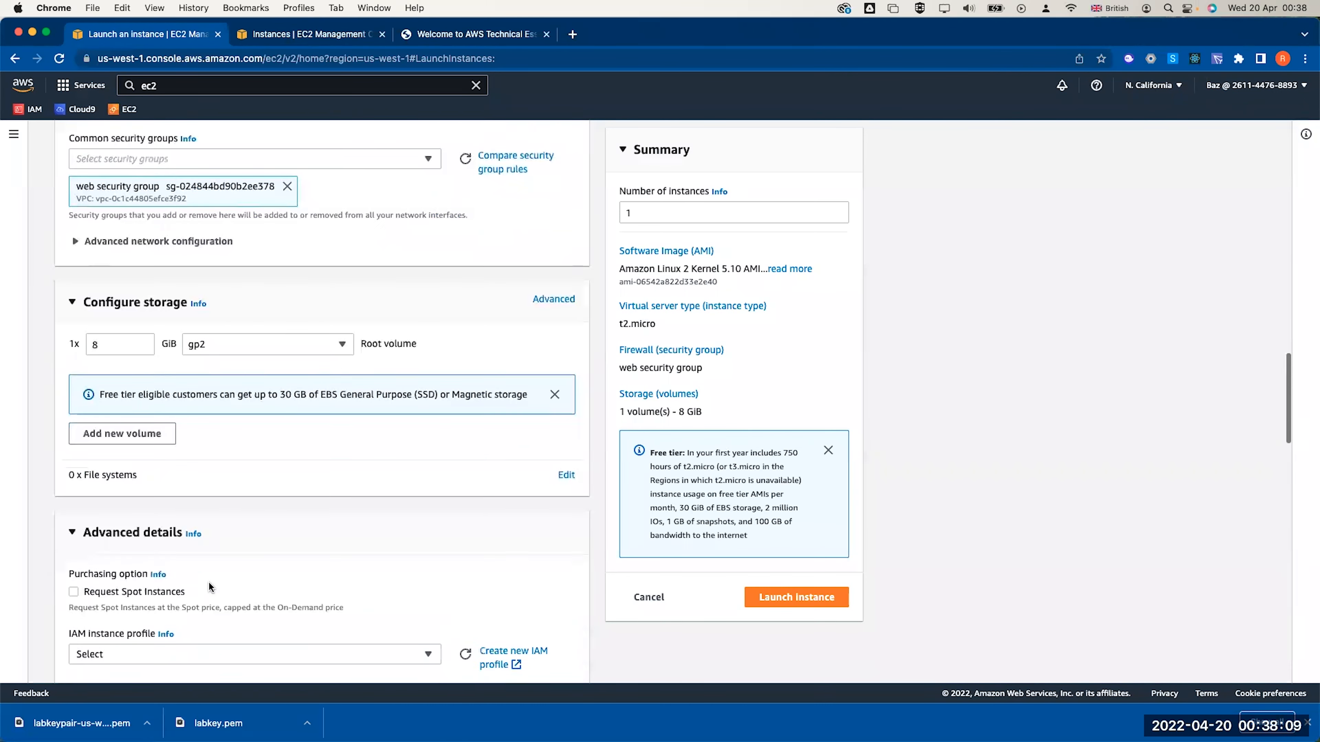
scroll(209, 581, "down", 2)
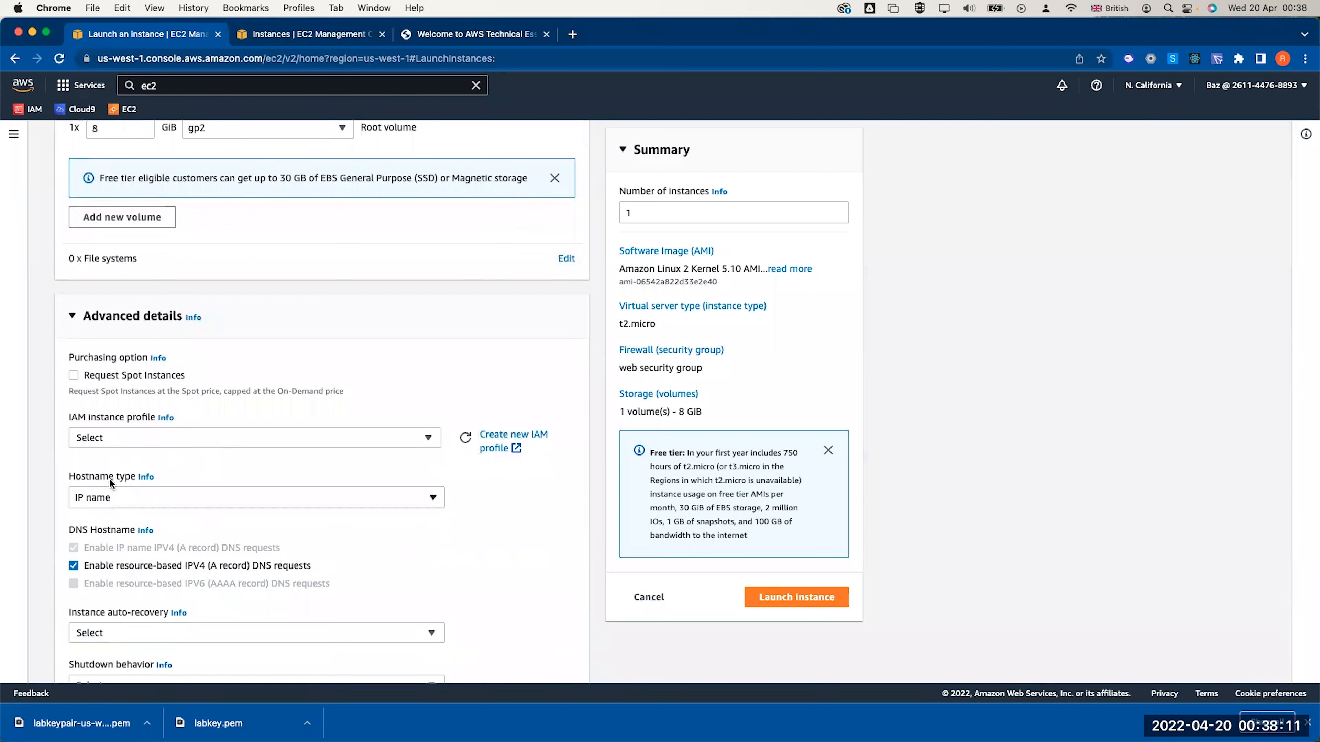
scroll(118, 484, "down", 2)
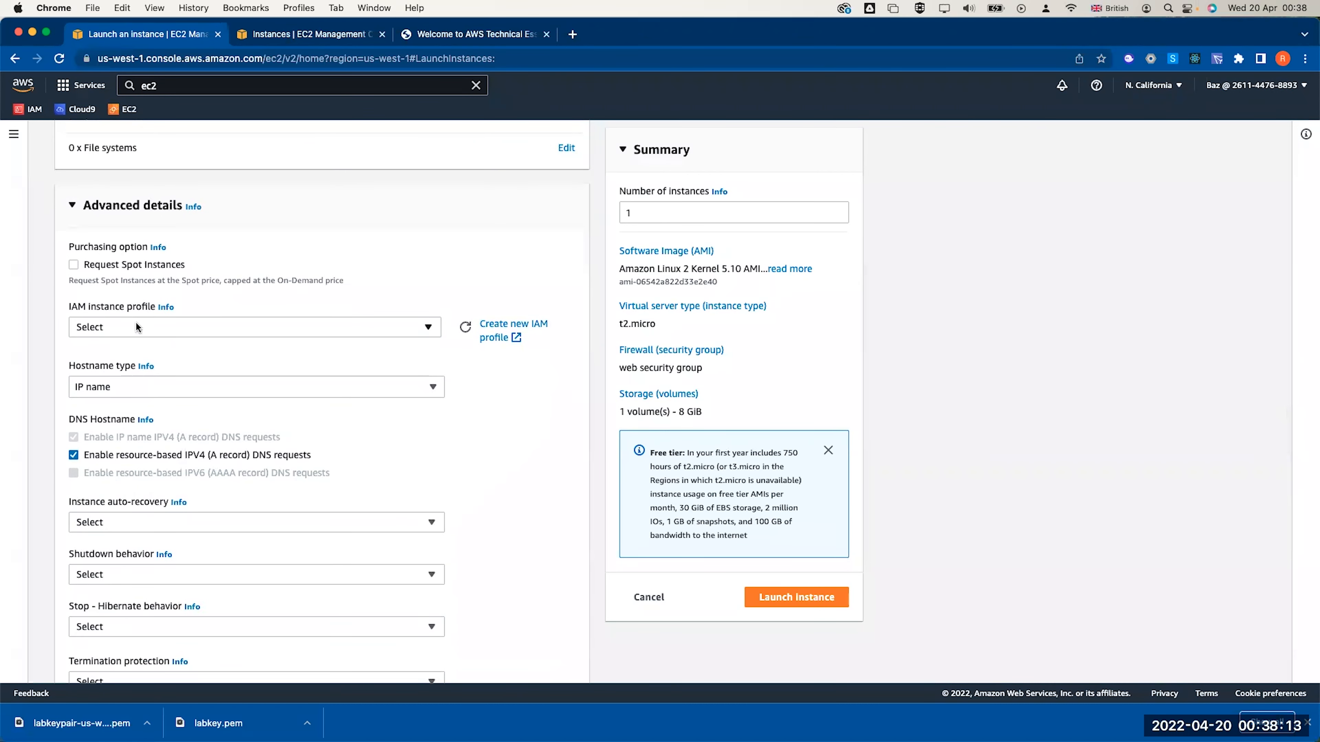
scroll(136, 327, "down", 15)
scroll(140, 318, "down", 4)
left_click(105, 502)
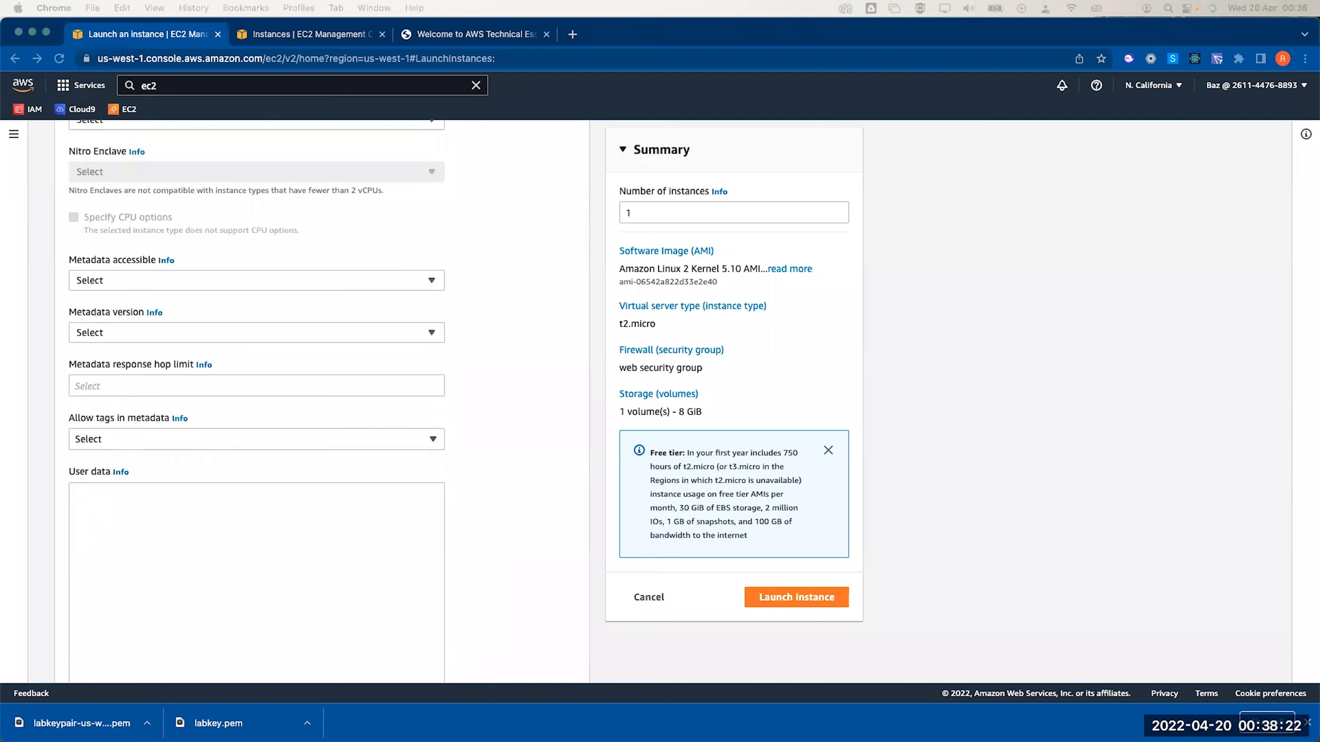
left_click(330, 509)
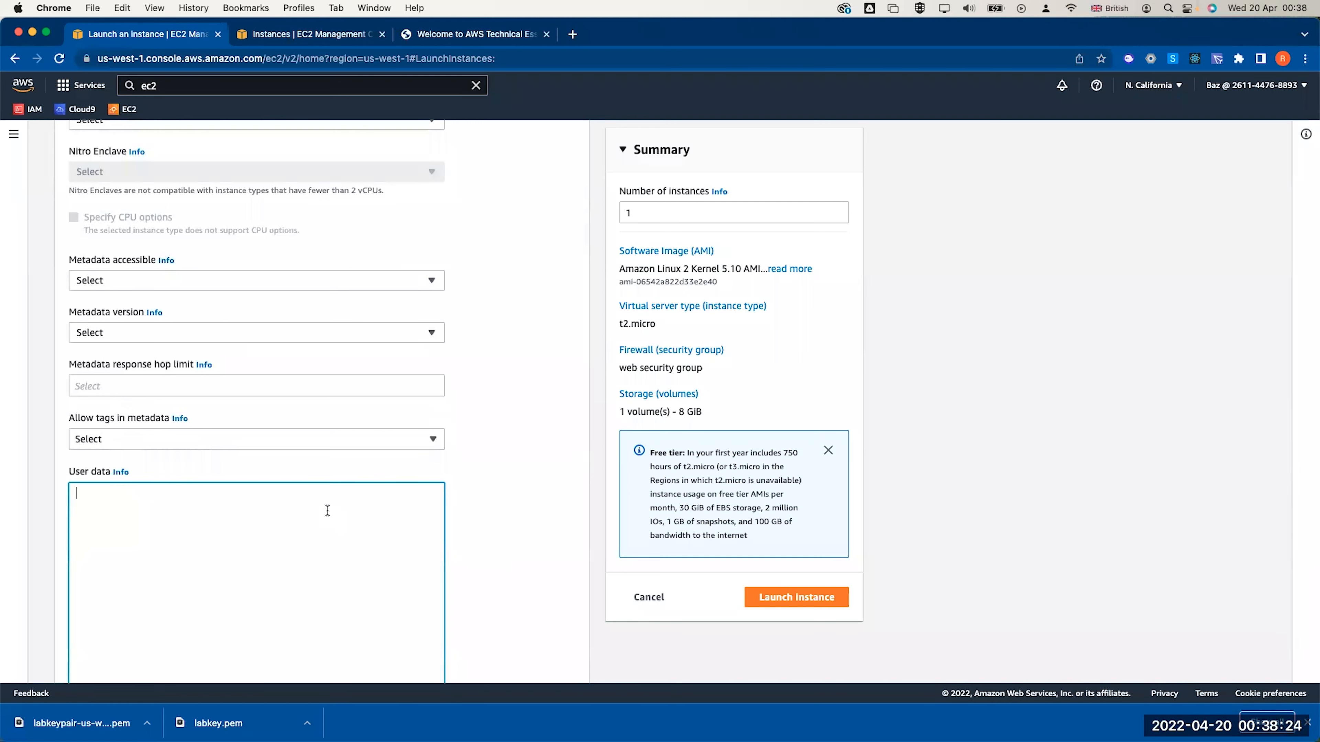
type("#!/bin/bash -ex # Updated to use Amazon Linux 2 yum -y update yum -y install httpd php mysql php-mysql amazon-linux-extras install -y lamp-mariadb10.2-php7.2 php7.2 yum install -y httpd mariadb-server /usr/bin/systemctl enable httpd /usr/bin/systemctl start httpd cd /var/www/html wget https://aws-tc-largeobjects.s3.amazonaws.com/CUR-TF-100-ACCLFO-2/lab5-rds/lab-app-php7.zip unzip lab-app-php7.zip -d /var/www/html/ chown apache:root /var/www/html/rds.conf.php")
Replace User data with the Apache/PHP script that downloads lab-app.zip and starts httpd
scroll(283, 609, "down", 3)
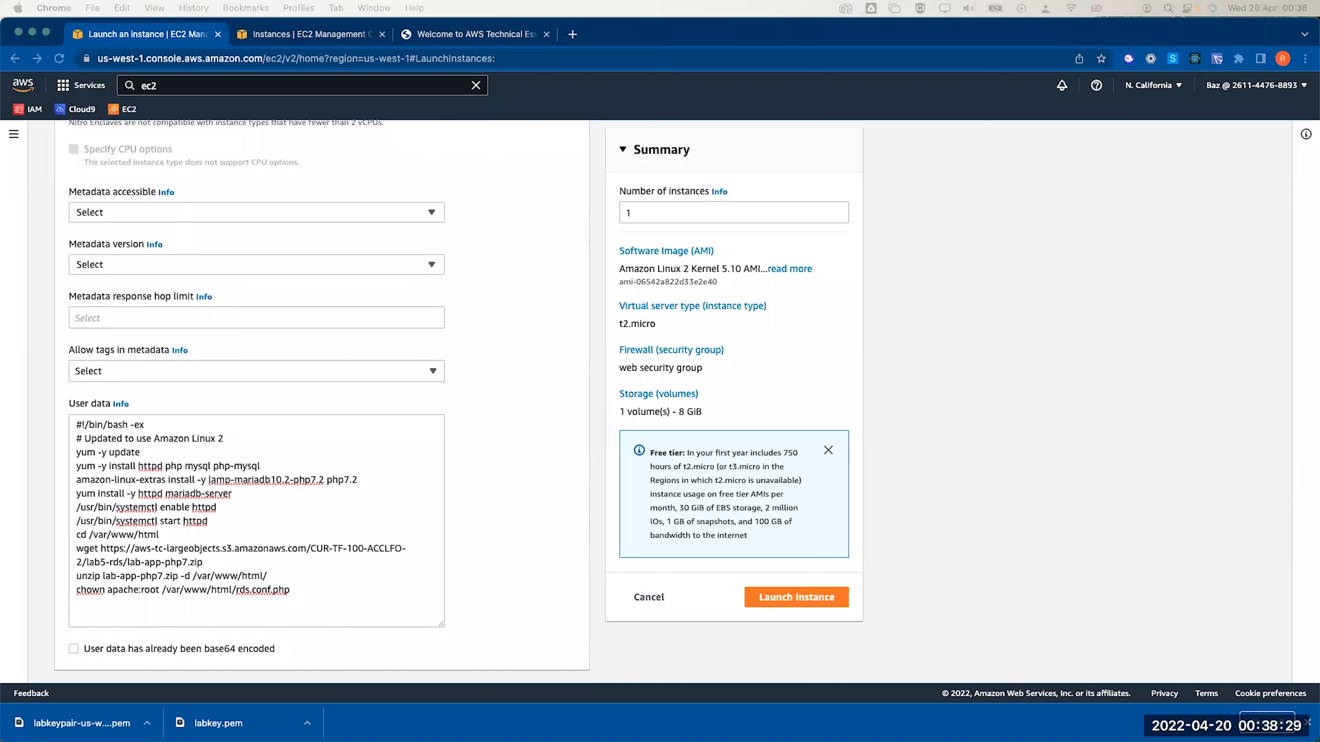
left_click(325, 561)
key("super+a")
type("#!/bin/bash # Install Apache Web Server and PHP yum install -y httpd mysql php # Download Lab files wget https://aws-tc-largeobjects.s3.us-west-2.amazonaws.com/CUR-TF-100-ACCLFO-2/2-lab2-vpc/s3/lab-app.zip unzip lab-app.zip -d /var/www/html/ # Turn on web server chkconfig httpd on service httpd start")
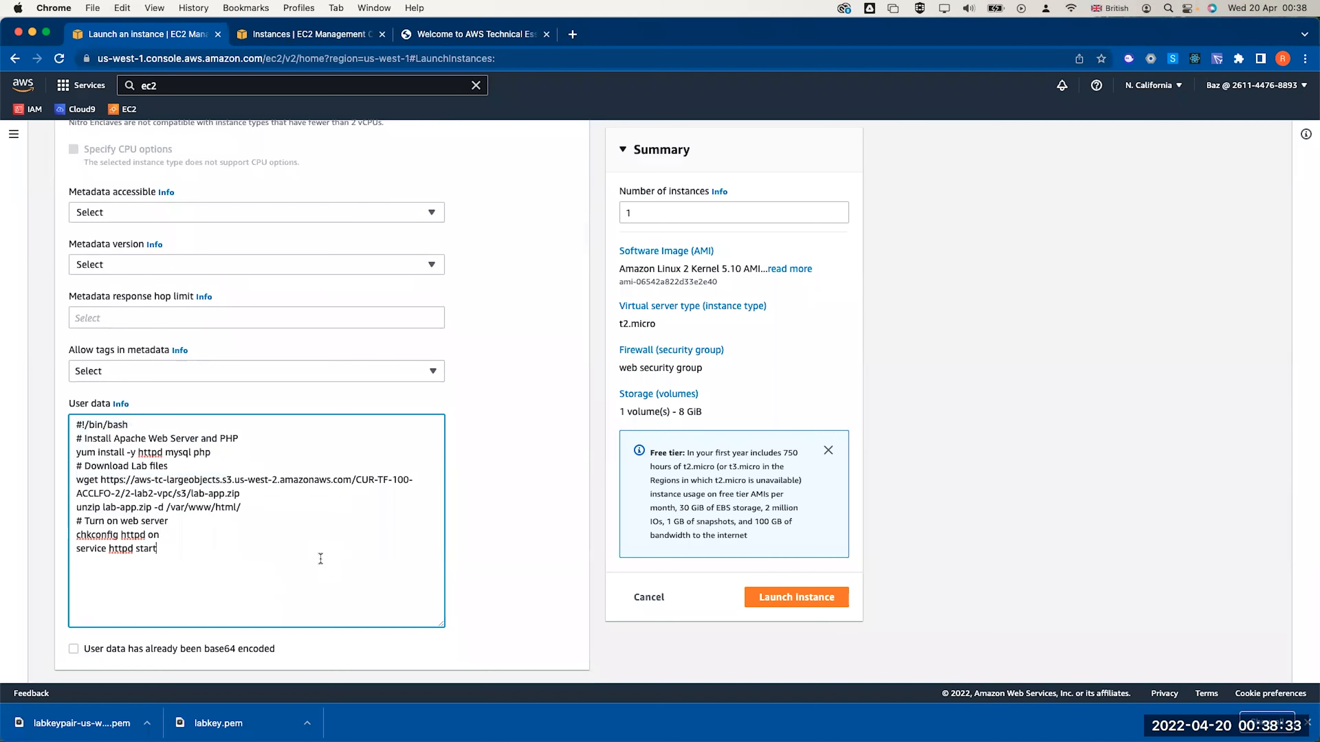
scroll(321, 559, "down", 1)
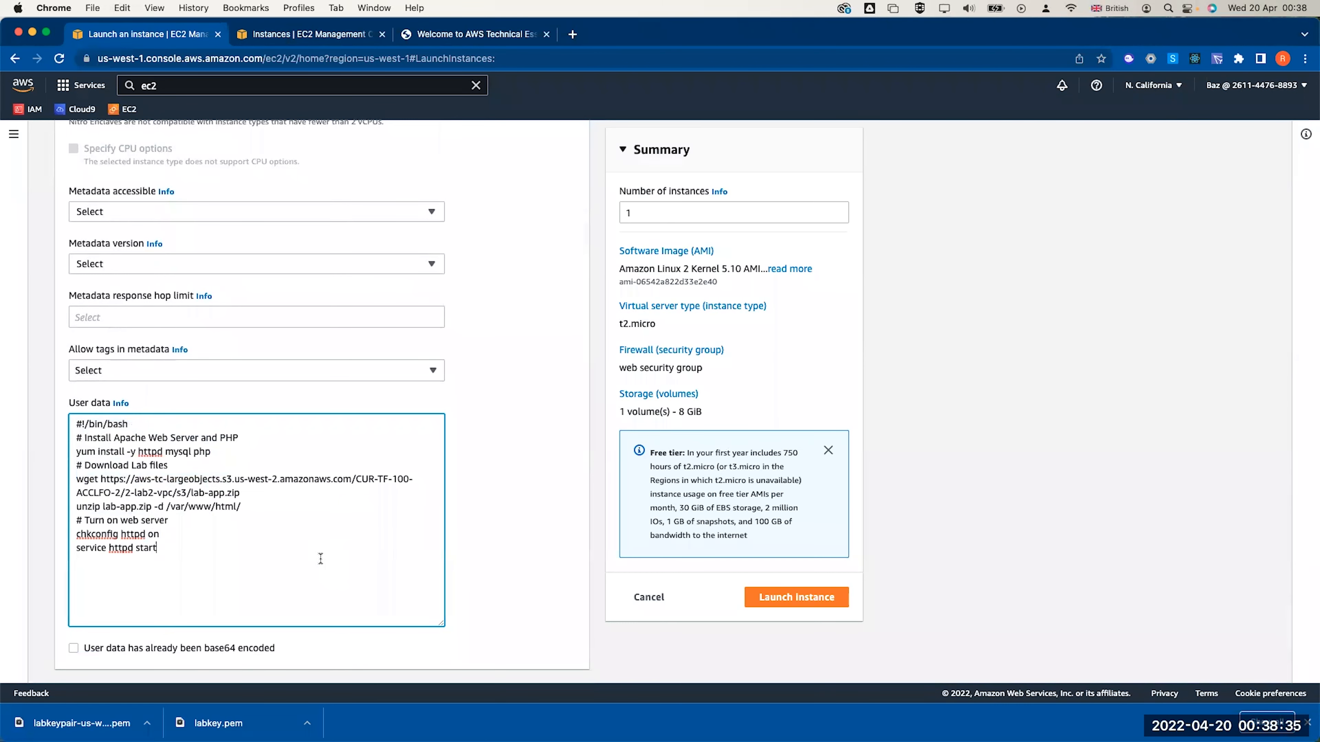
scroll(320, 559, "down", 1)
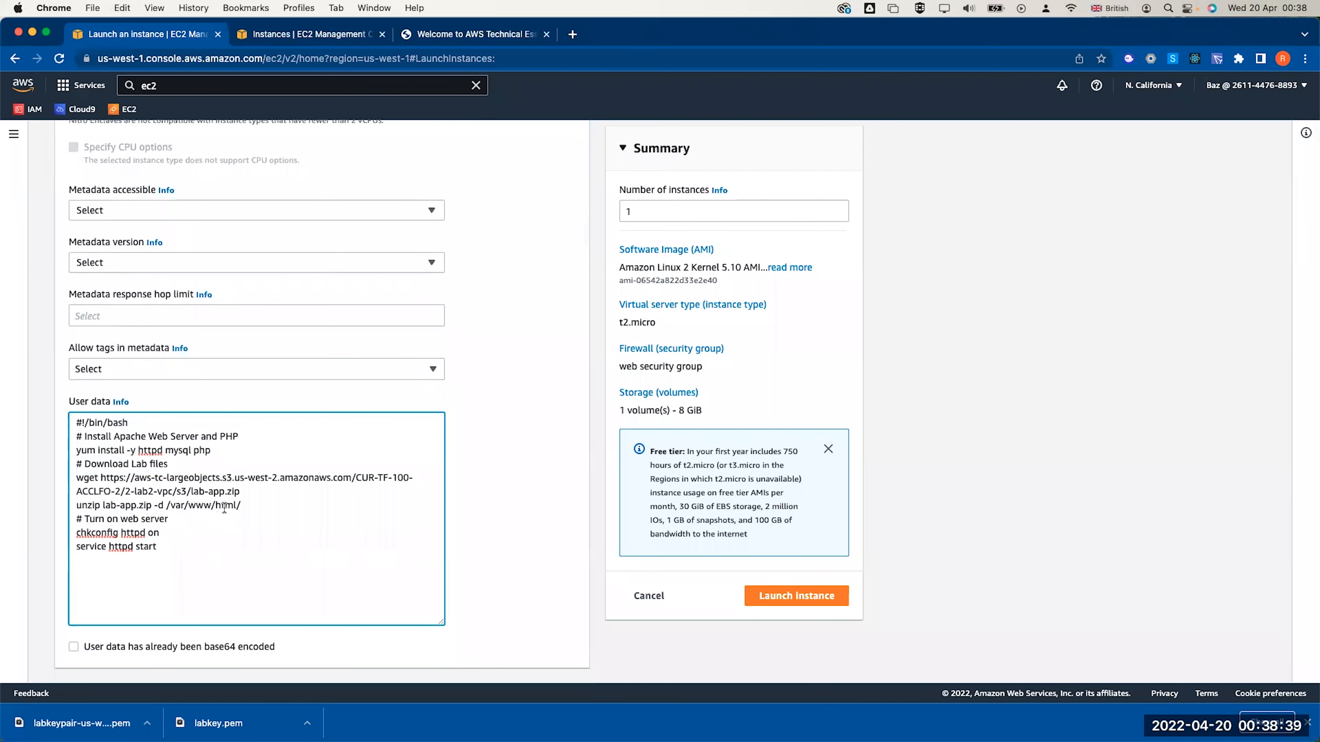
scroll(224, 508, "down", 1)
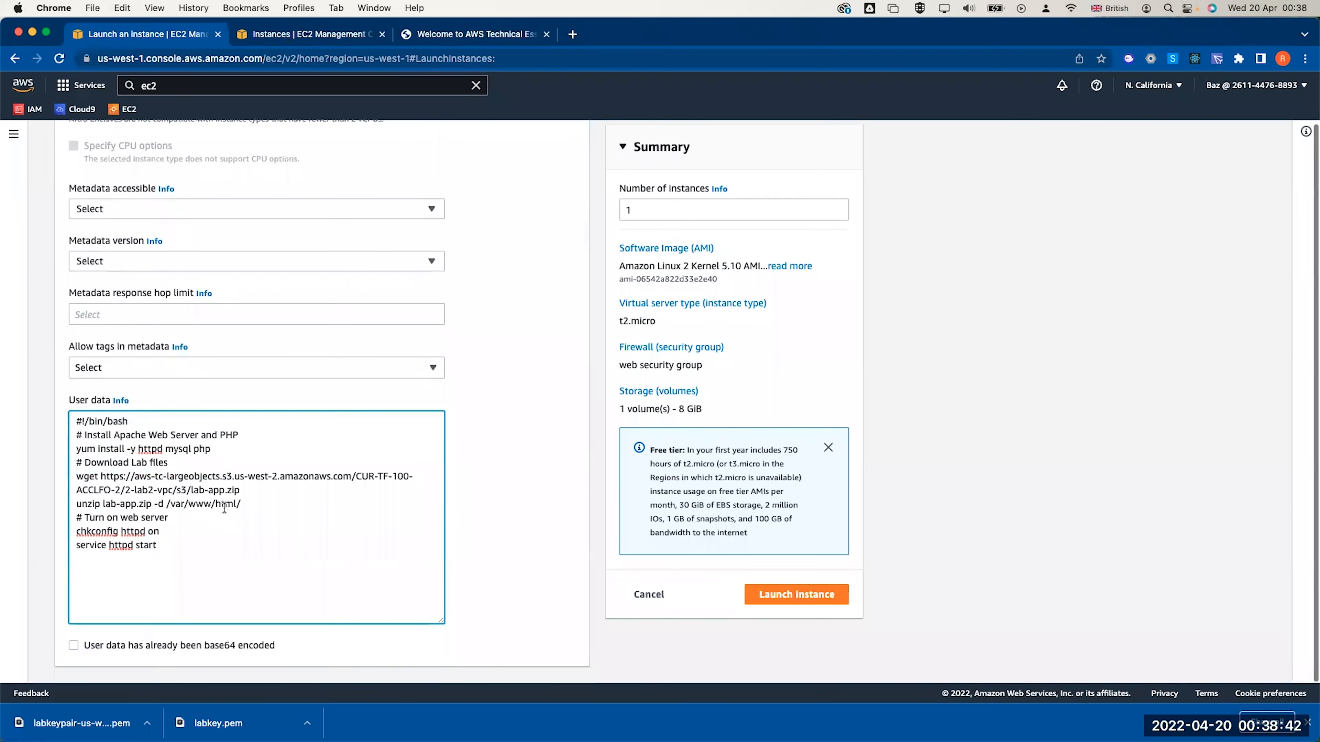
triple_click(137, 478)
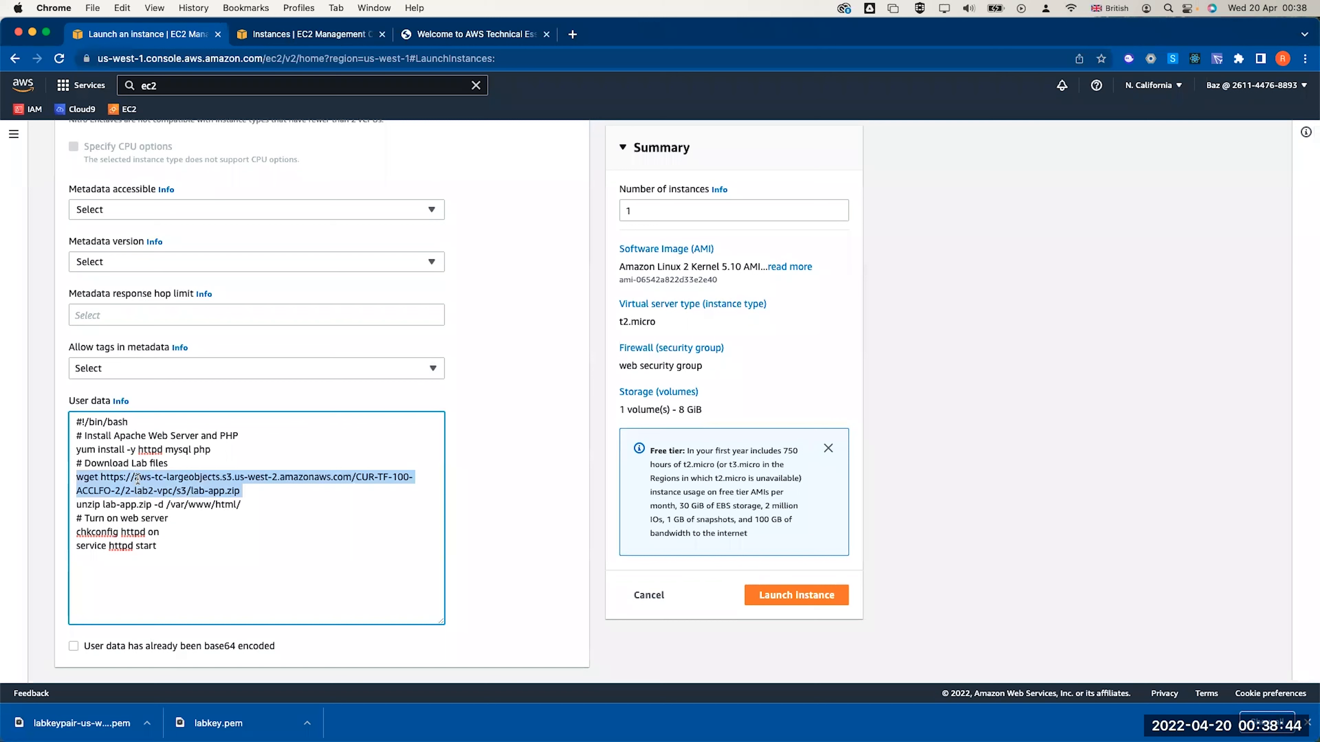
double_click(213, 492)
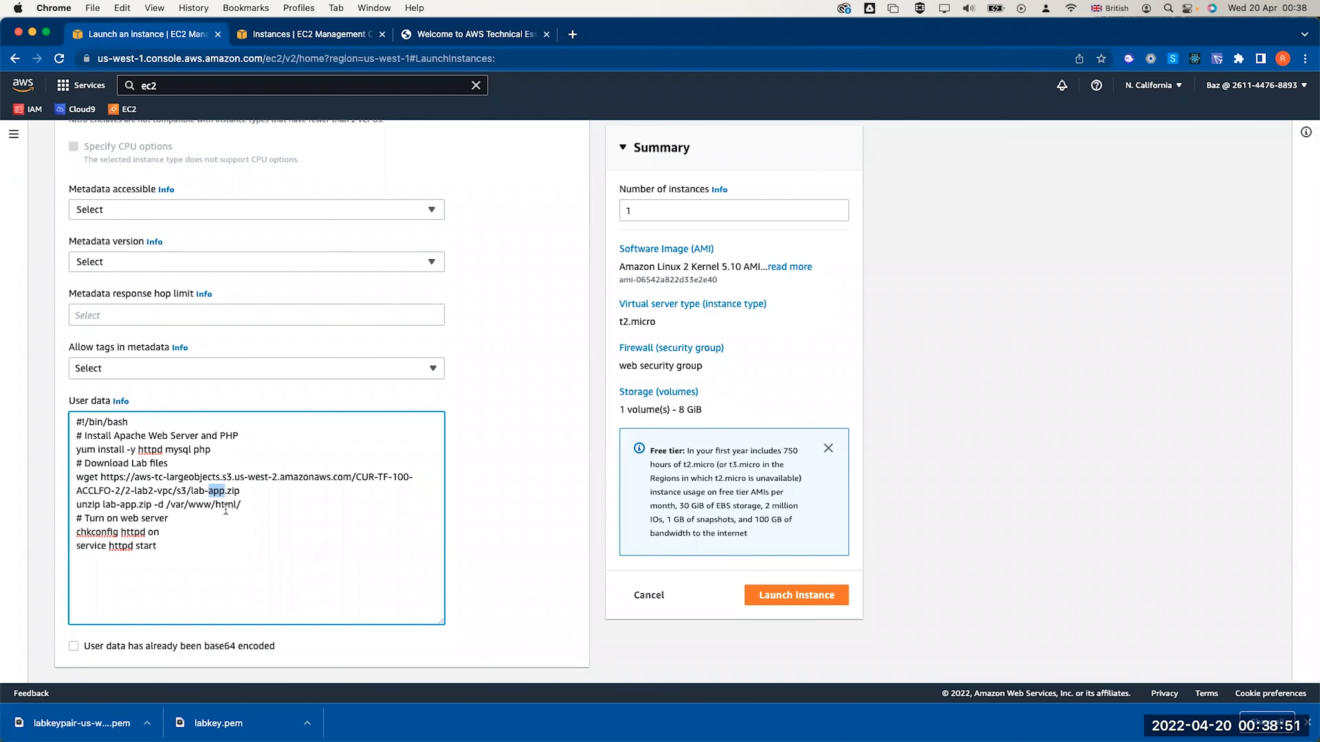
scroll(348, 562, "down", 1)
scroll(348, 561, "up", 1)
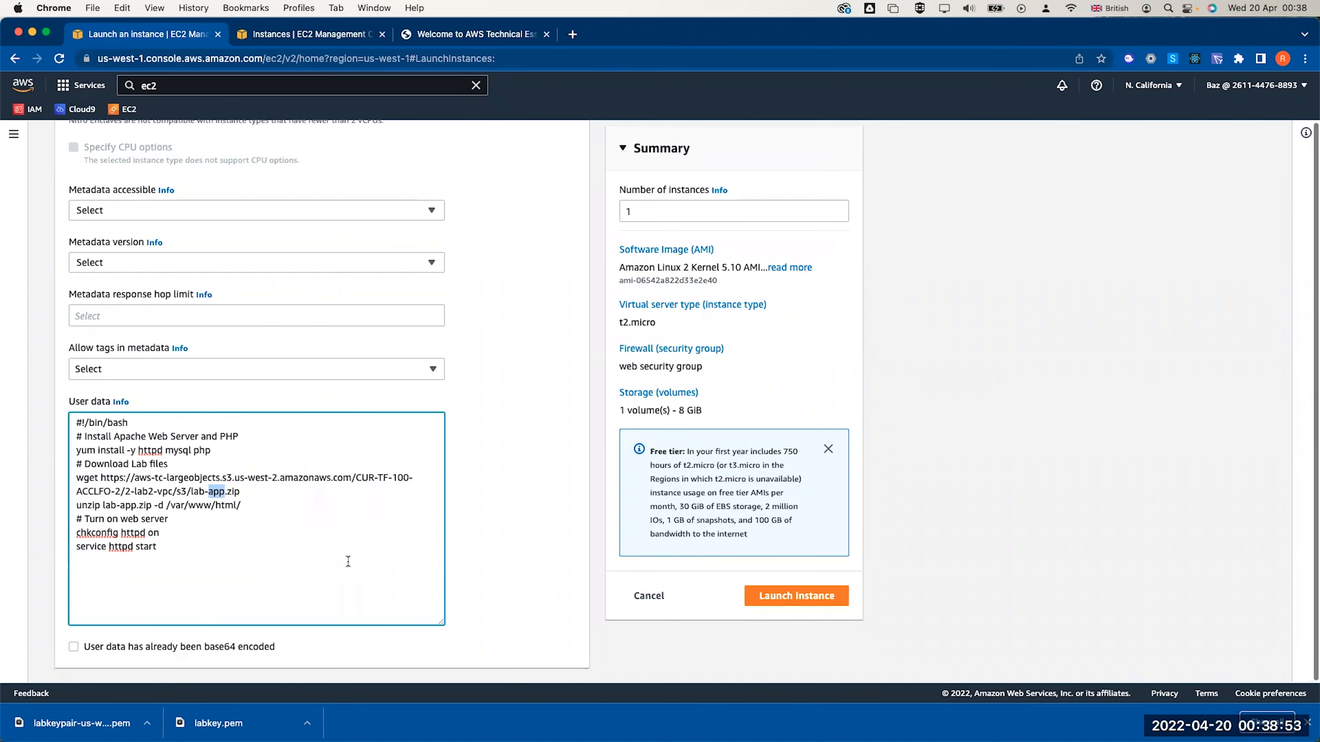
Launch web server 1, find it in the Instances list, and copy its public IPv4 address
left_click(776, 601)
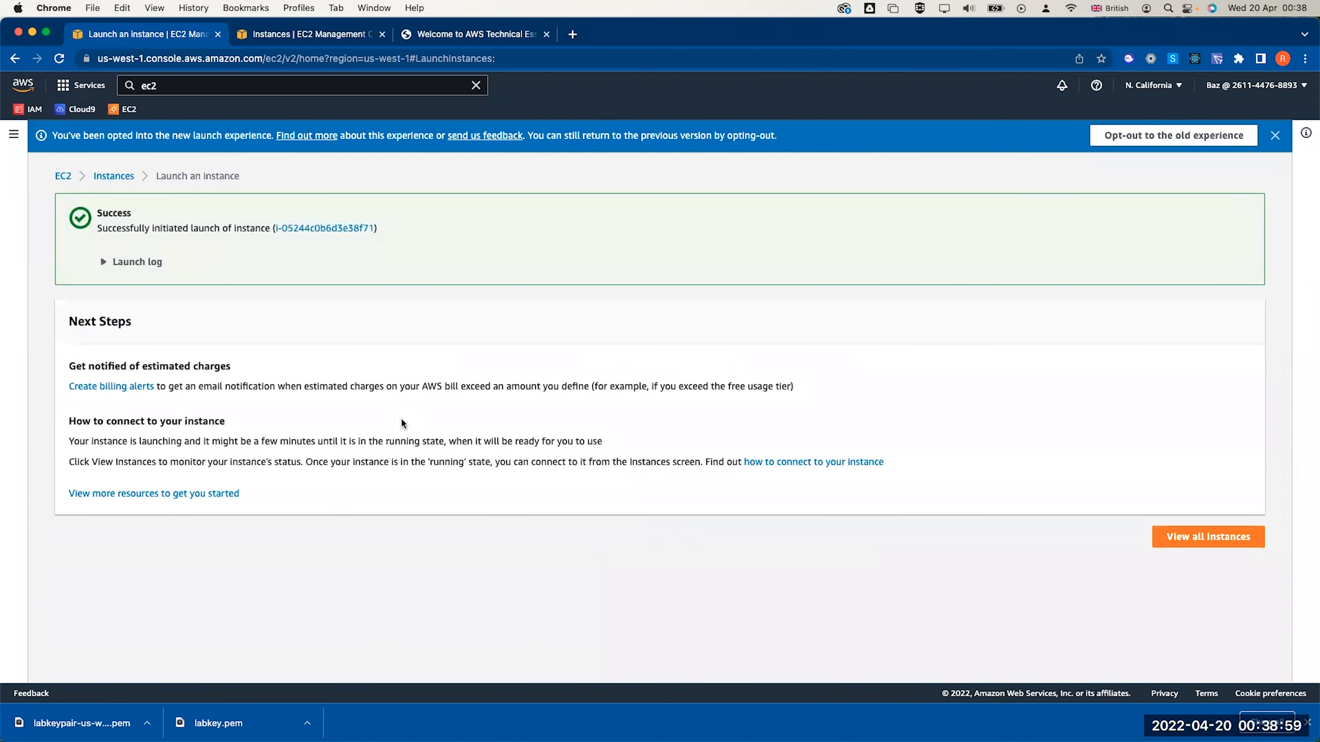
left_click(319, 229)
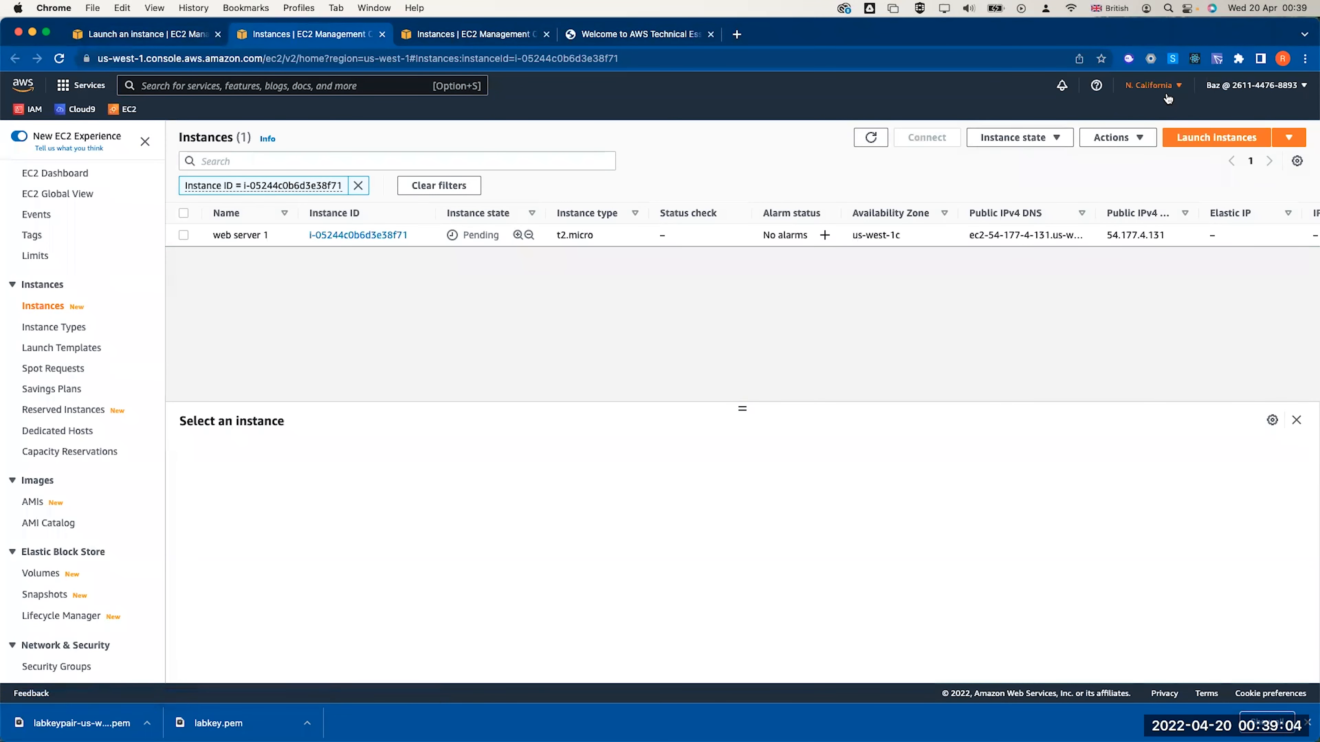
left_click(871, 137)
left_click(871, 137)
left_click(184, 235)
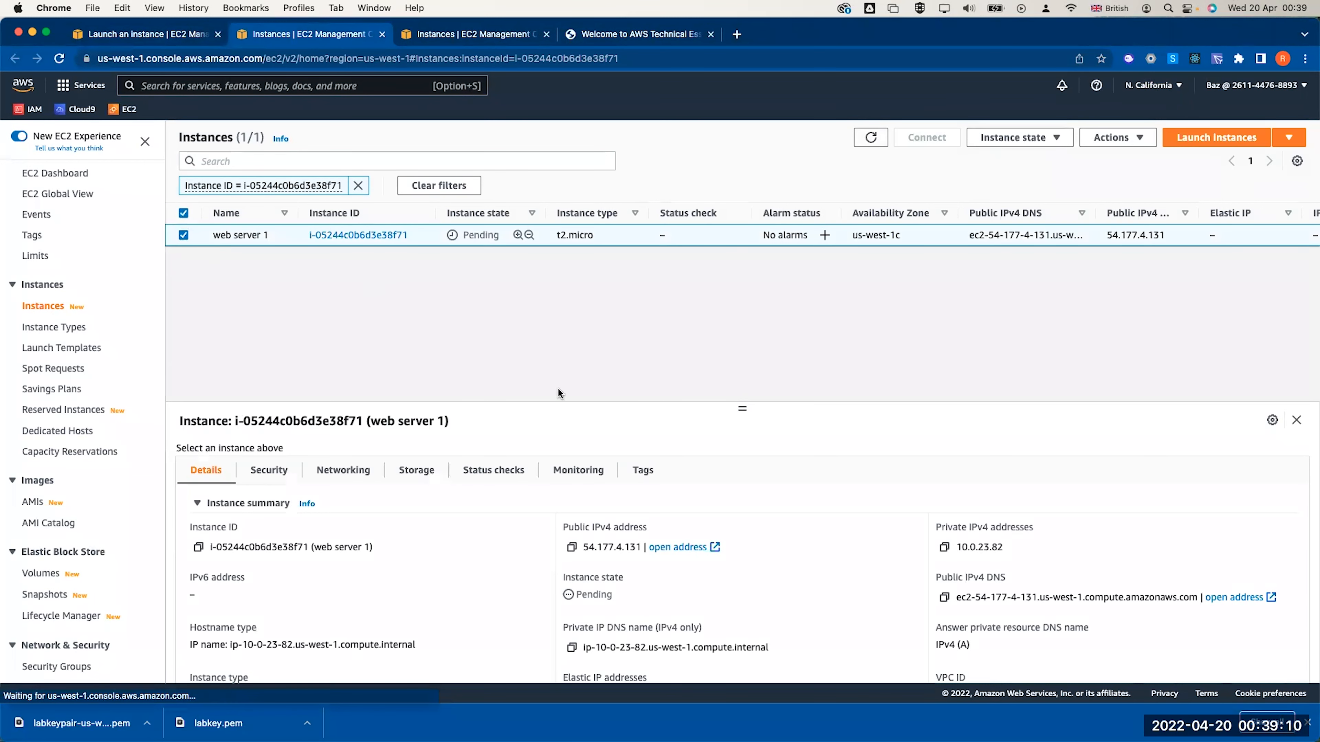
left_click(572, 547)
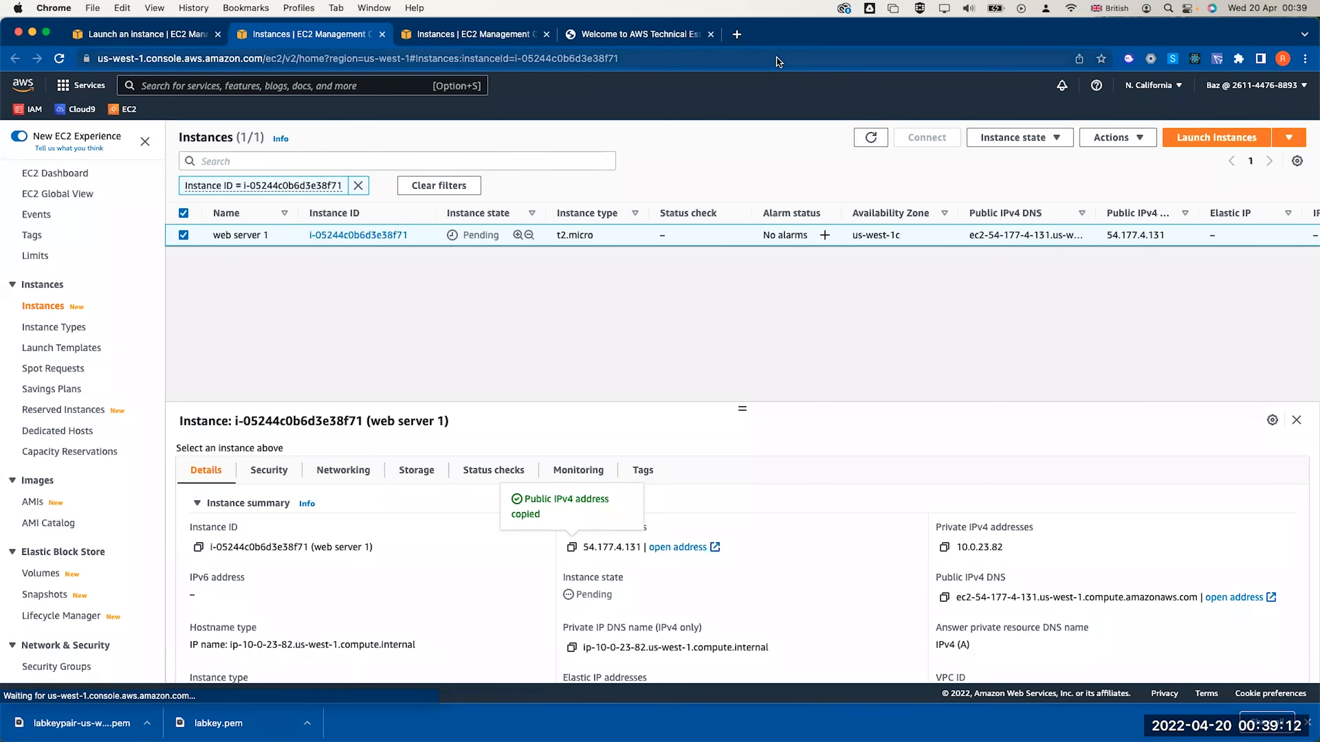
left_click(738, 34)
Load 54.177.4.131 in the new tab, reloading until the lab app page appears
key("super+v")
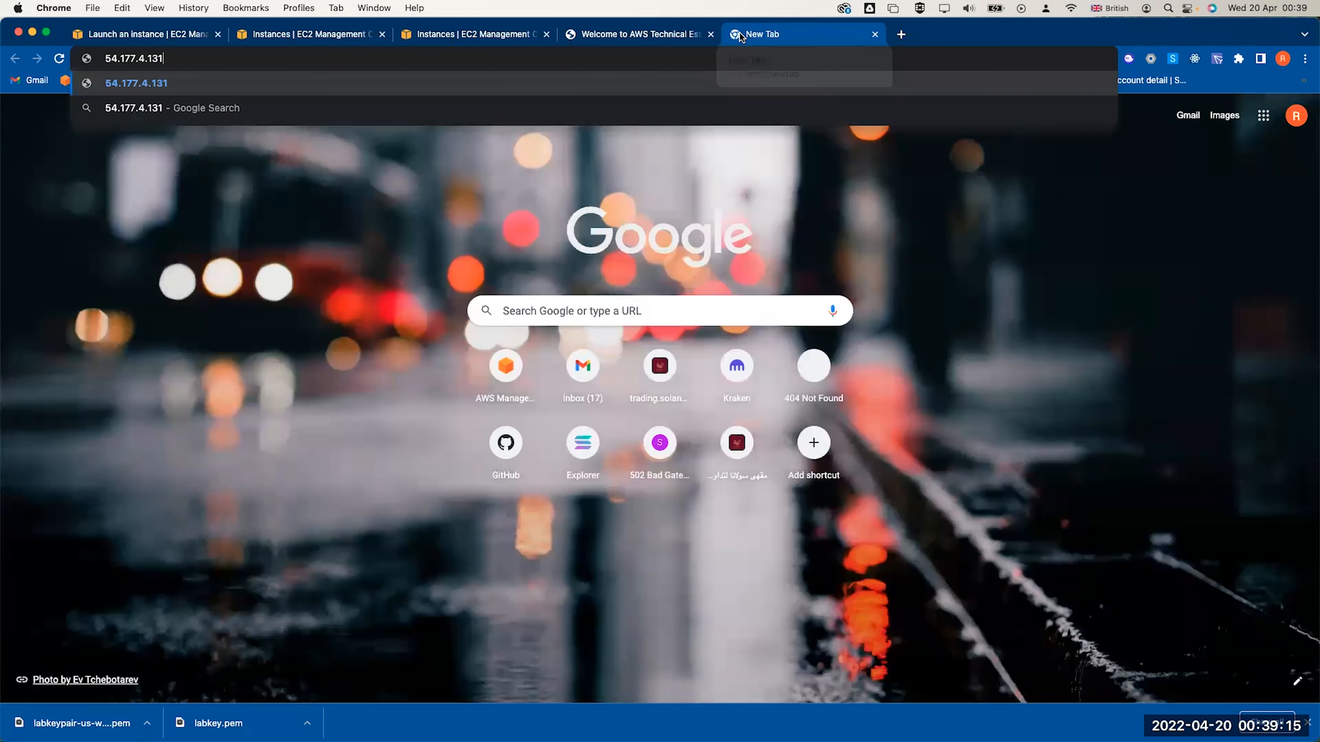
key("Return")
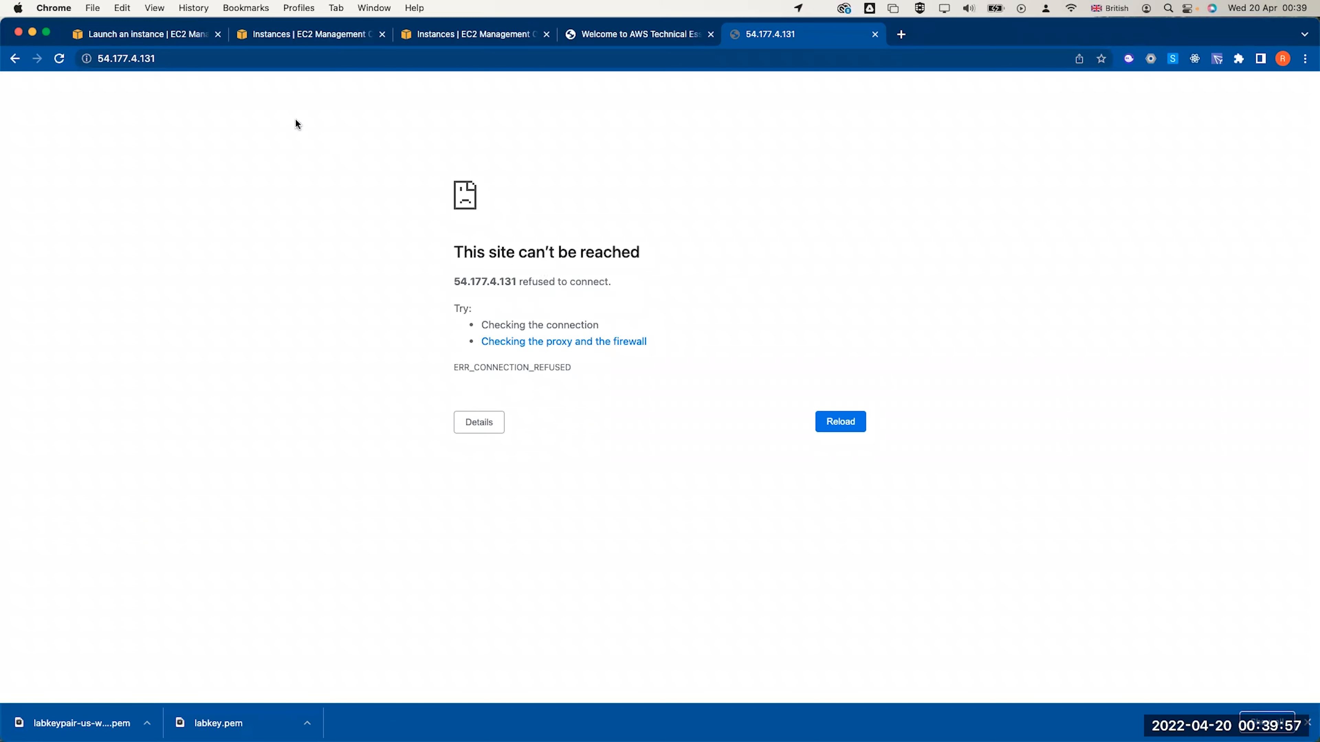
left_click(60, 58)
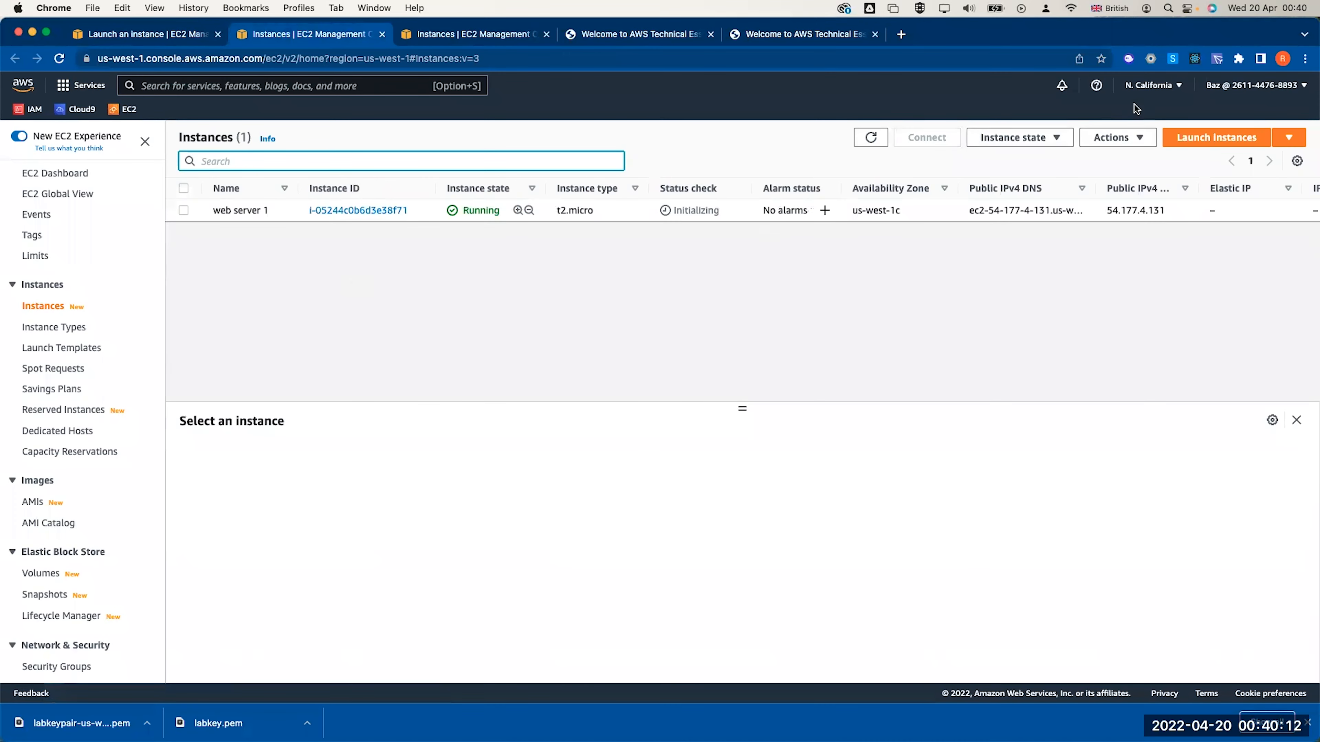
Switch to the US East (N. Virginia) region, check the lab vpc details, then go to EC2 Instances
left_click(1145, 99)
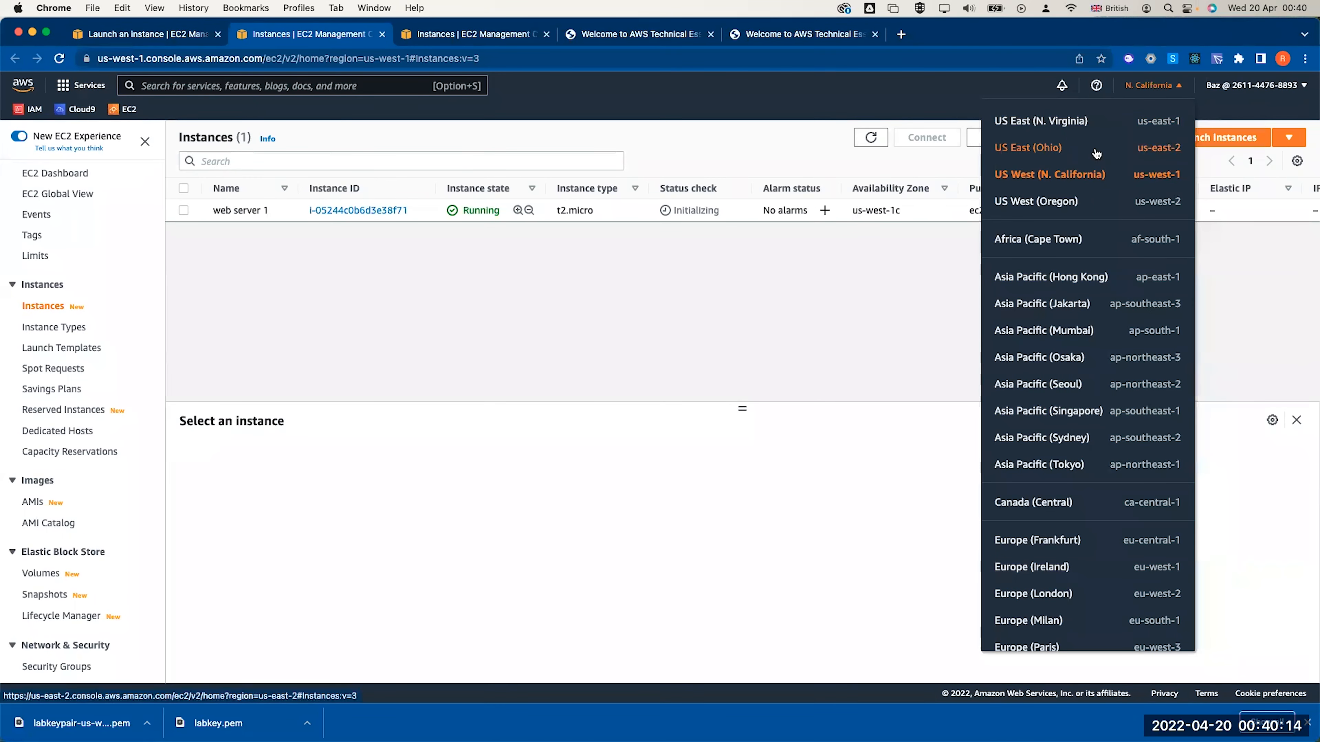
left_click(1054, 132)
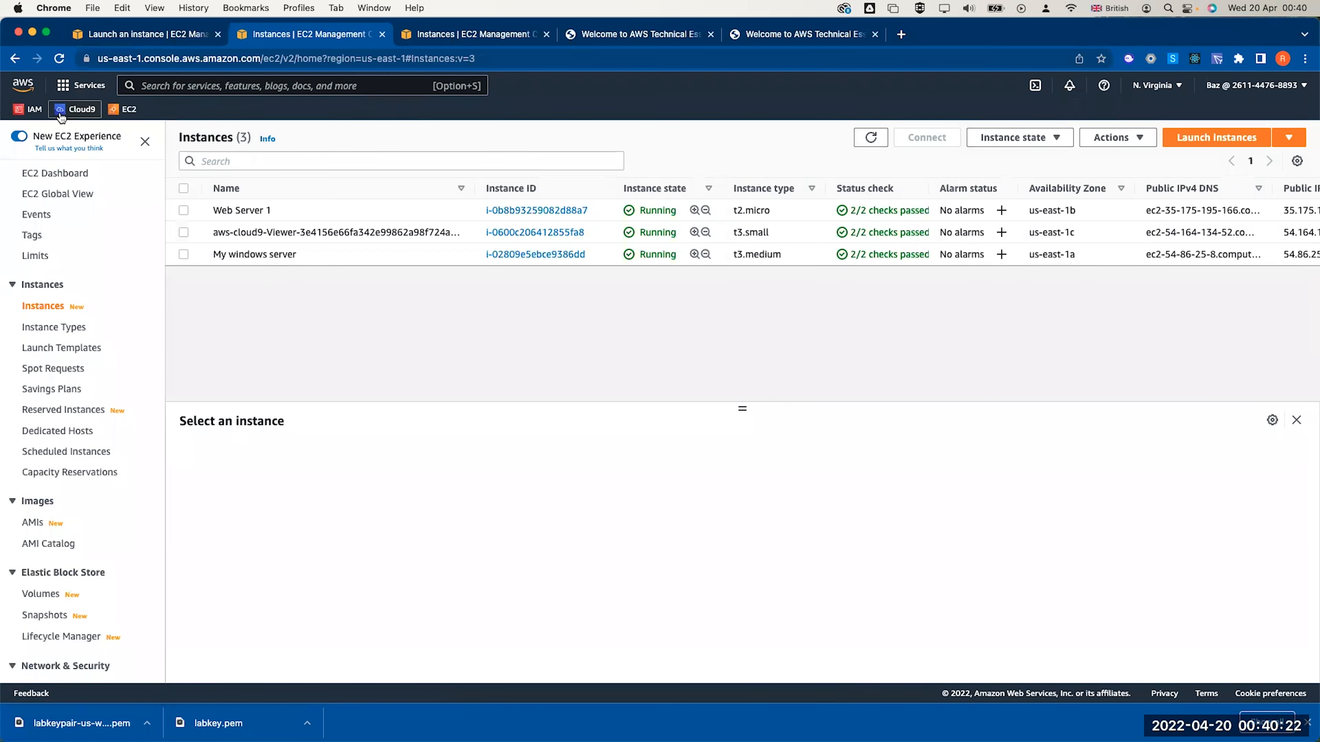
left_click(80, 86)
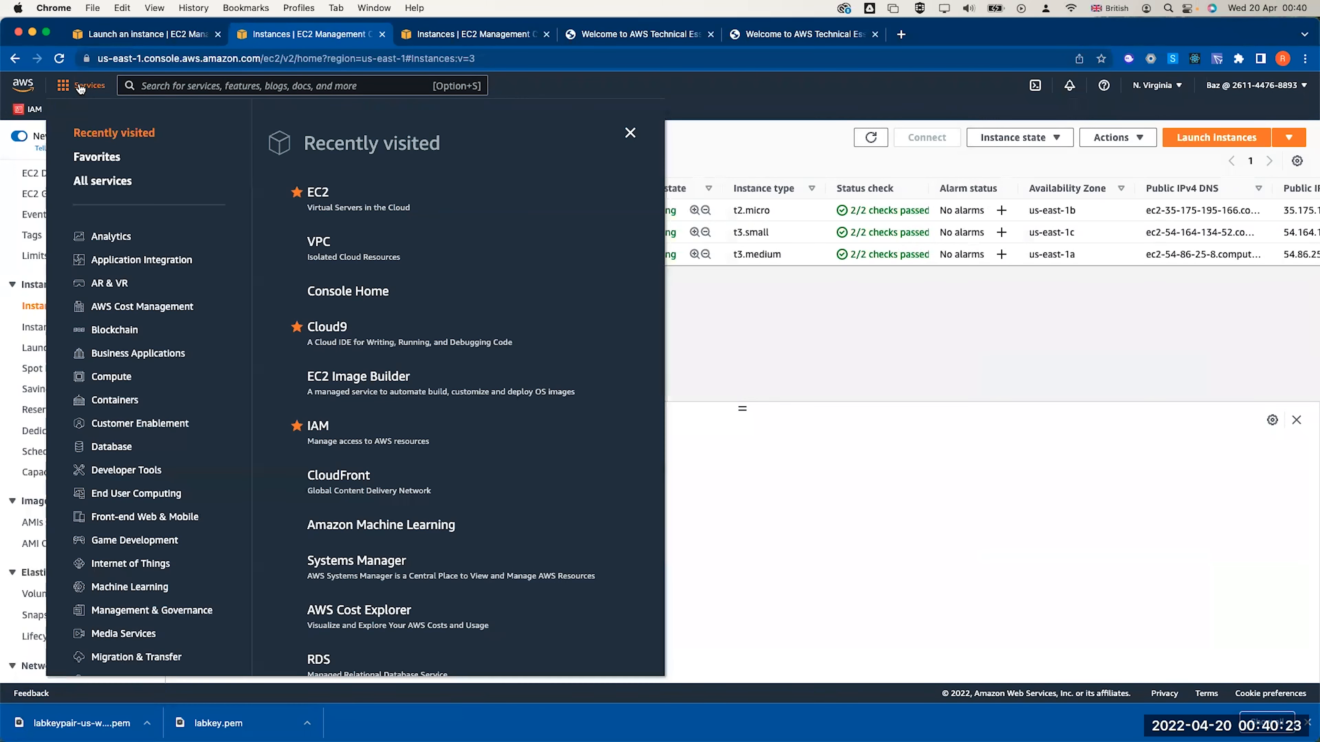
left_click(316, 245)
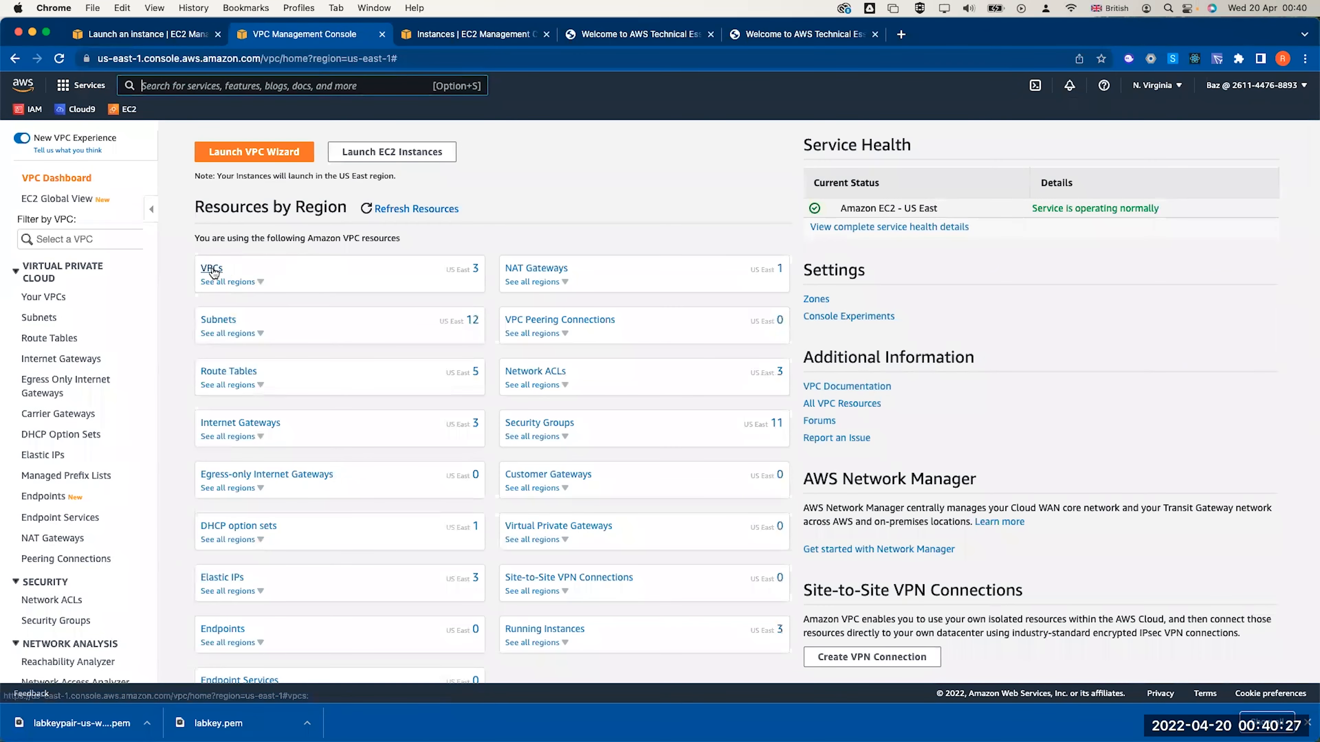
left_click(212, 270)
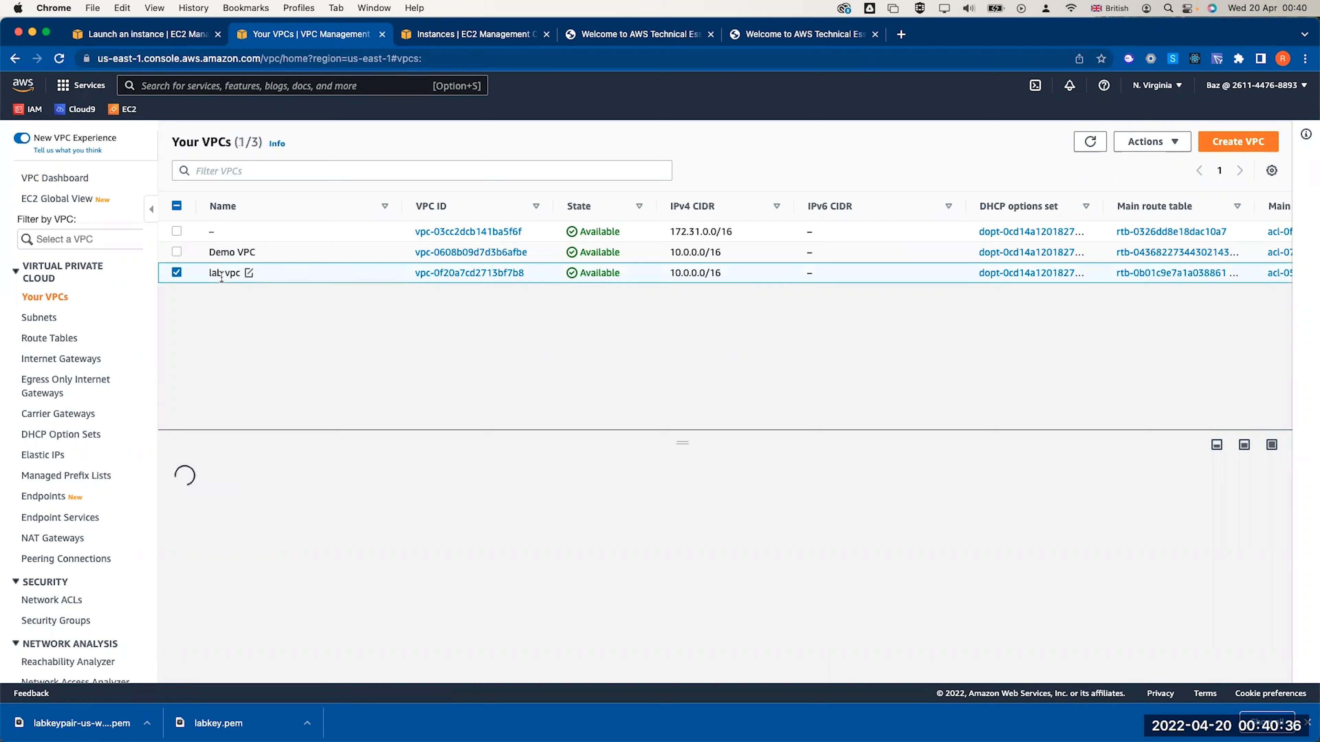
left_click(221, 275)
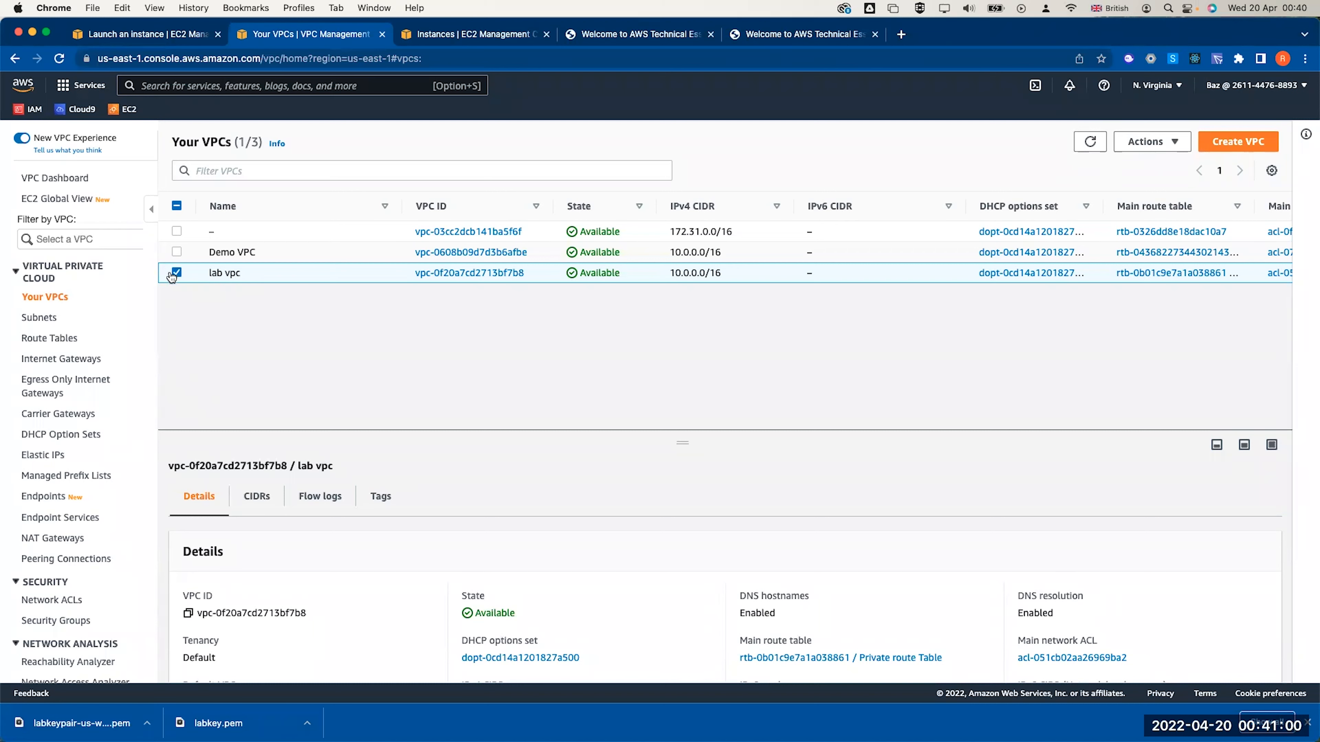
left_click(126, 109)
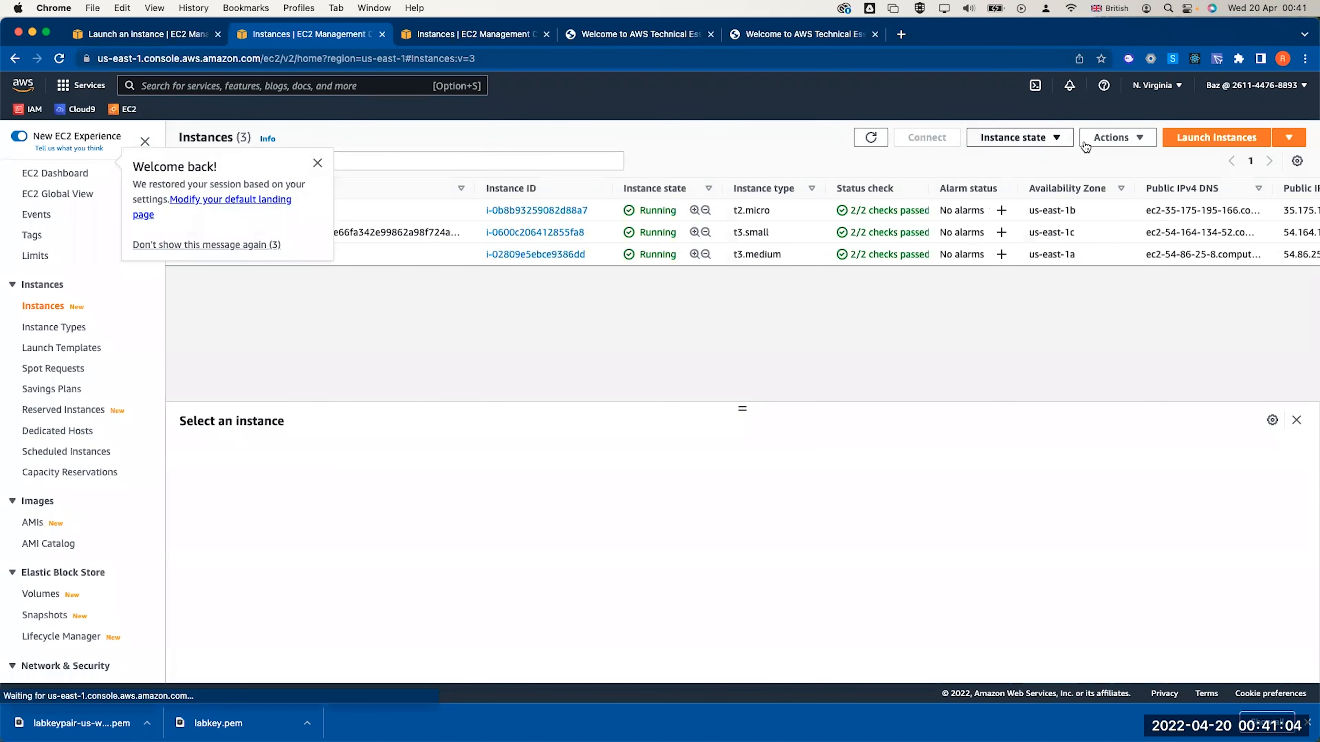
Start a new instance from the Amazon Linux 2 kernel 5.10 AMI, keeping t2.micro
left_click(1188, 142)
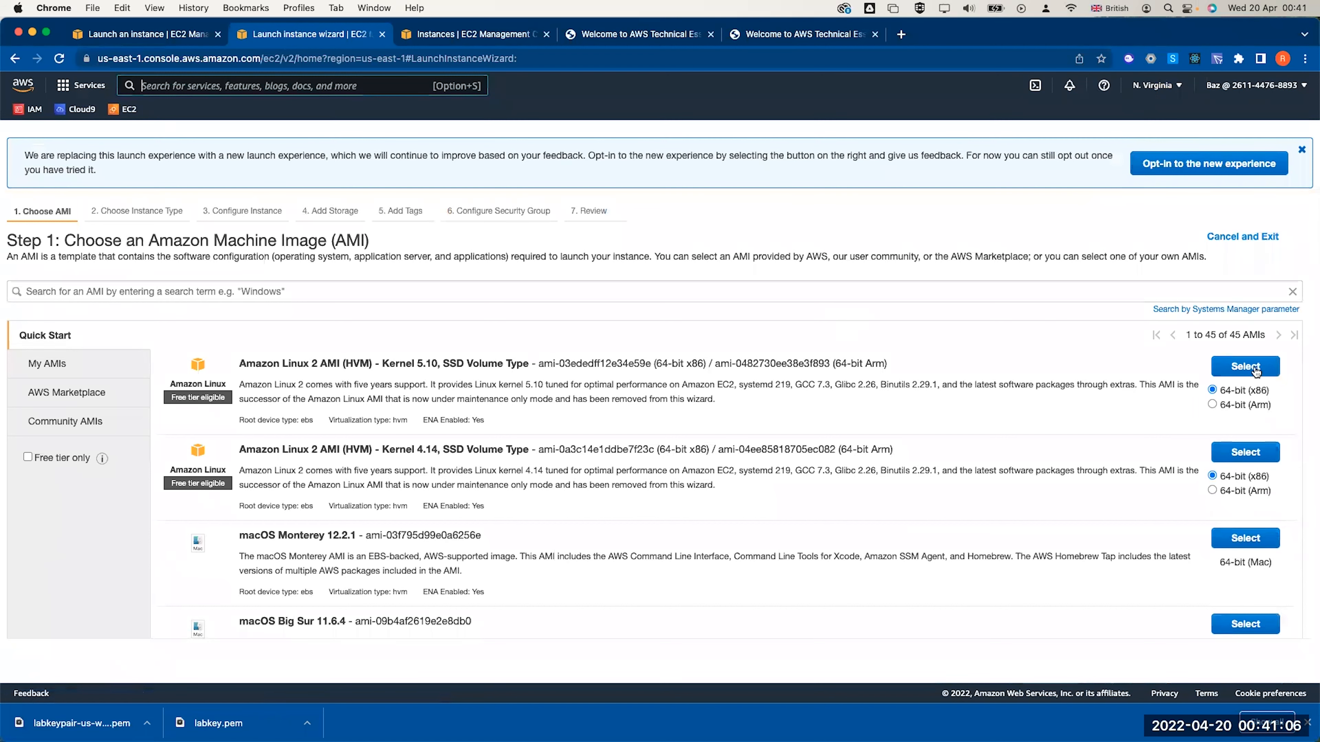
left_click(1259, 368)
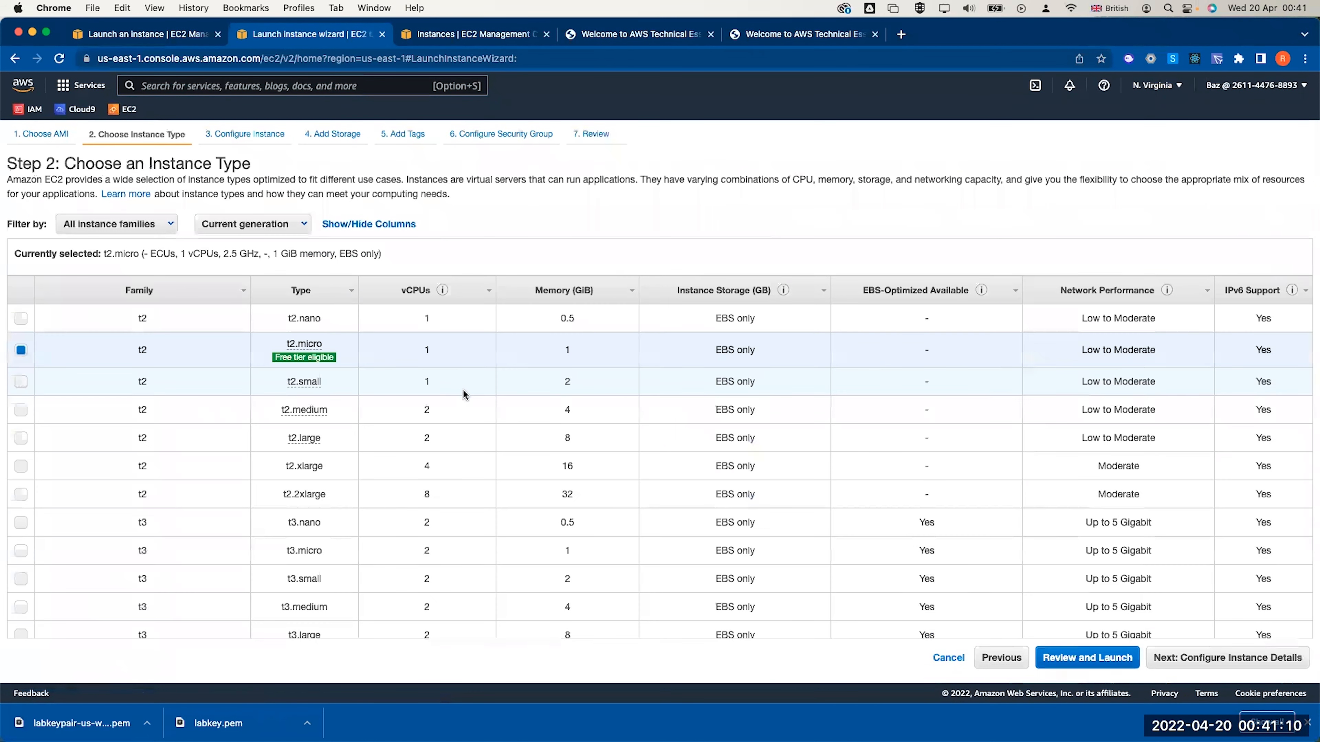
left_click(1197, 658)
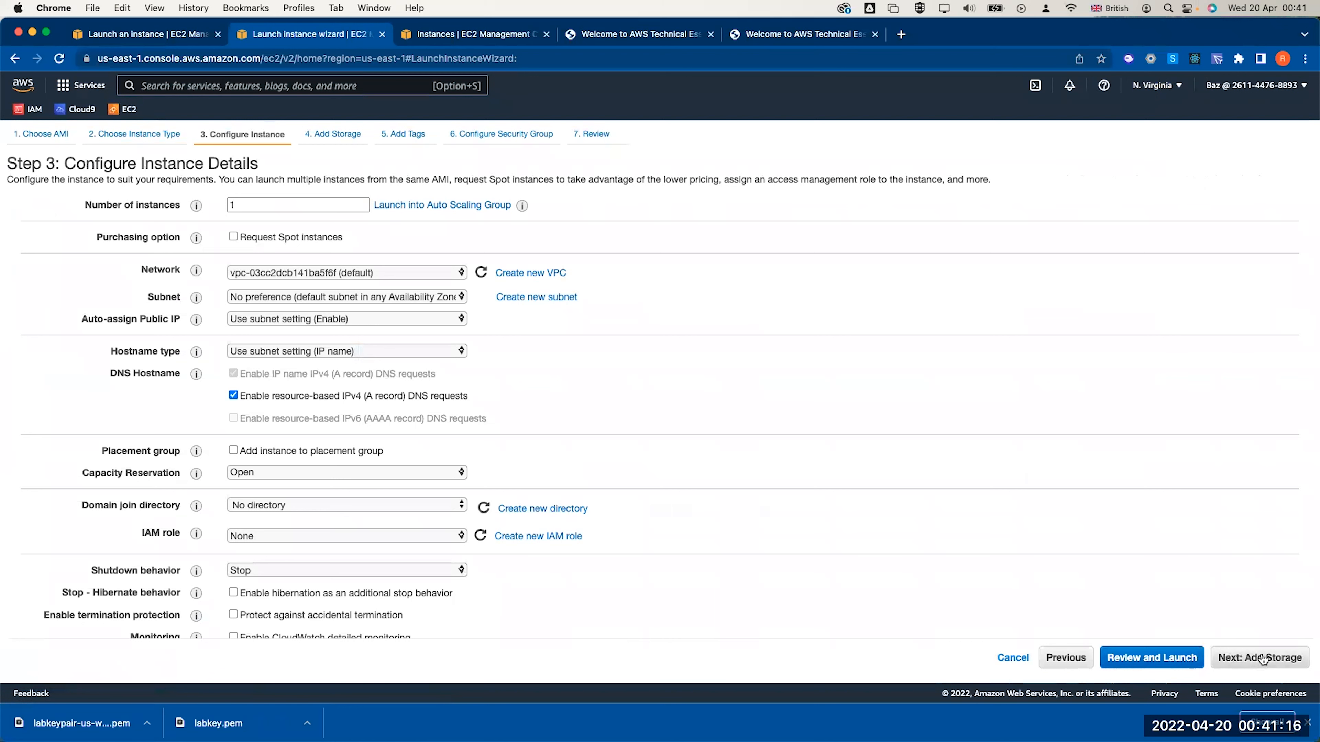
Place the instance in lab vpc's Public subnet 2 with auto-assigned public IP enabled
left_click(354, 276)
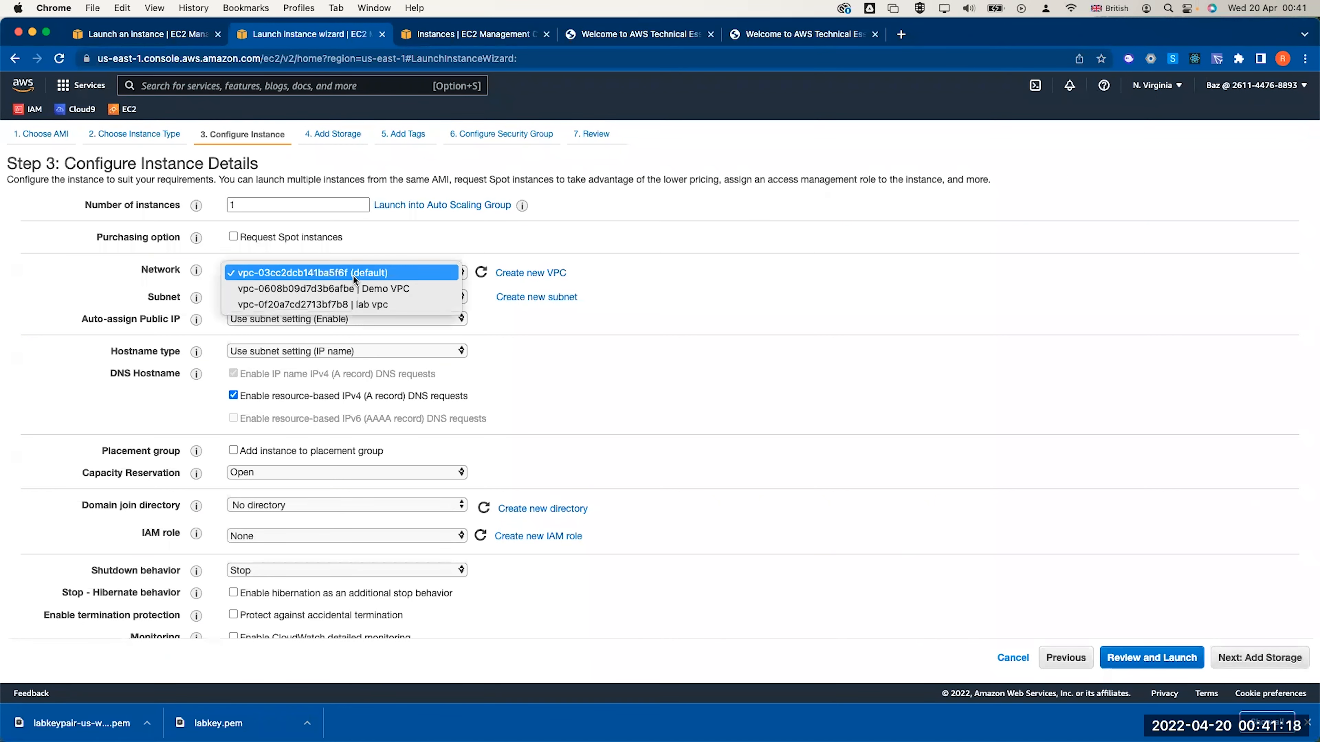
left_click(354, 304)
left_click(341, 295)
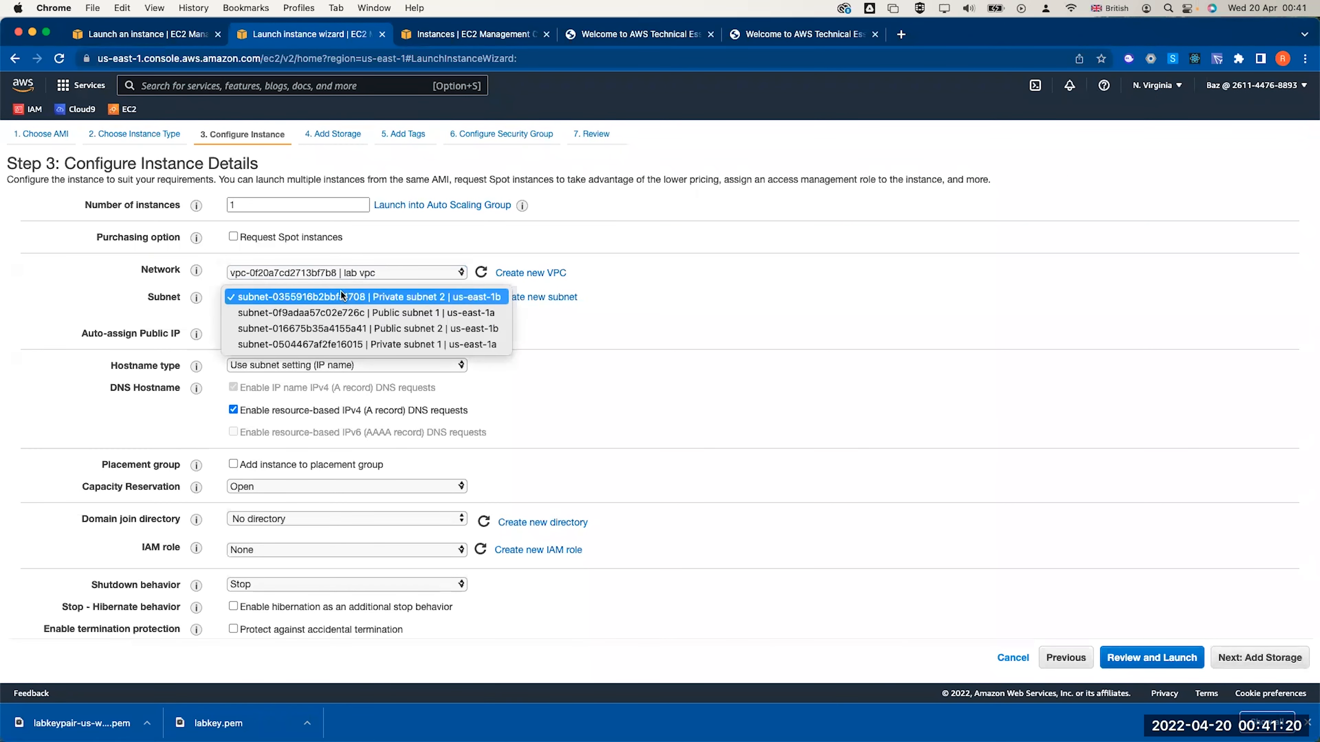
left_click(344, 331)
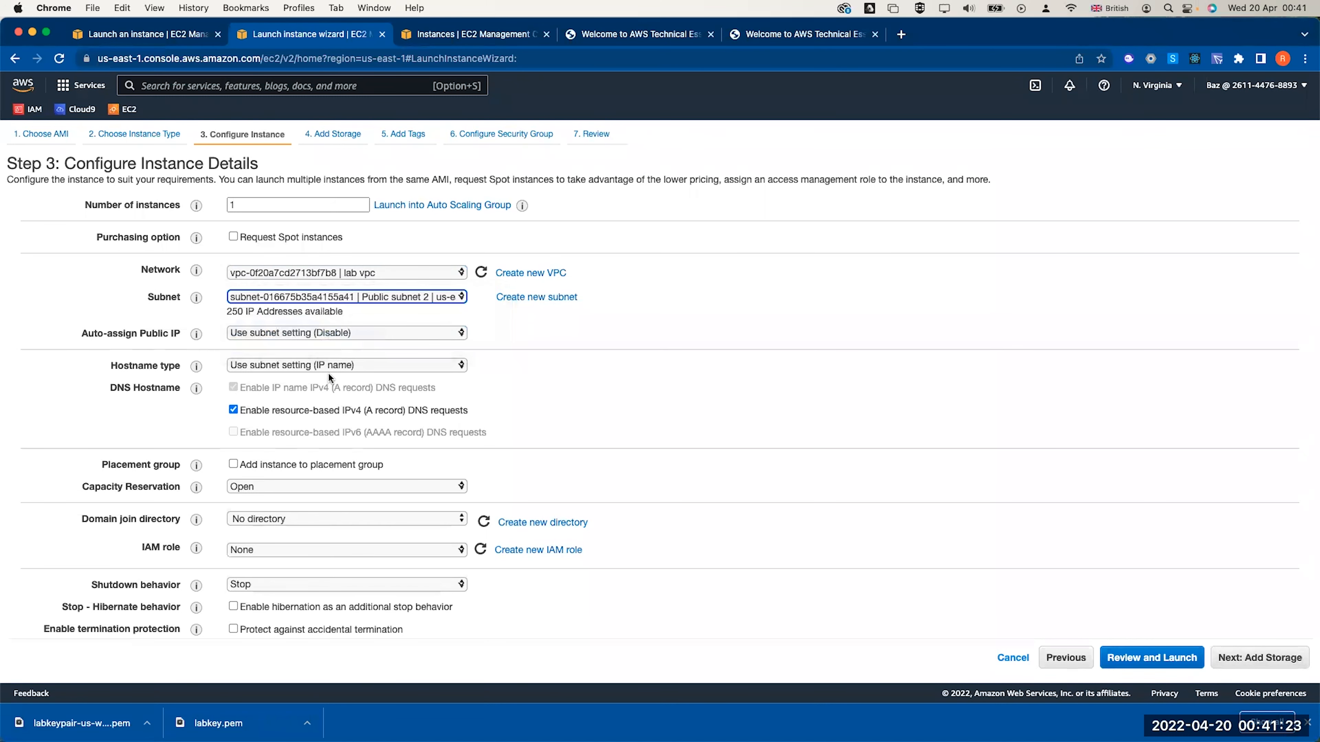
left_click(313, 333)
left_click(309, 347)
scroll(308, 347, "down", 1)
scroll(309, 347, "down", 10)
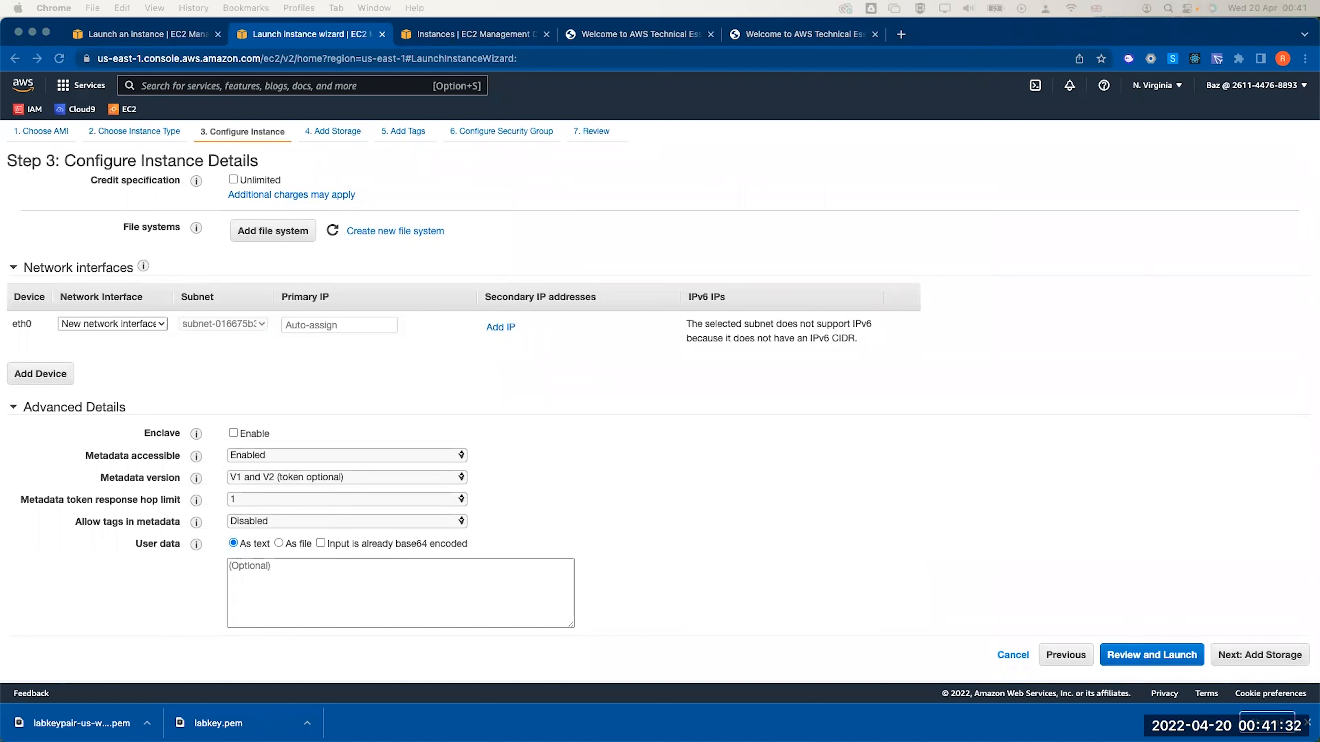
Paste the web-server setup script that fetches lab-app-php7.zip into User data
left_click(291, 568)
key("super+v")
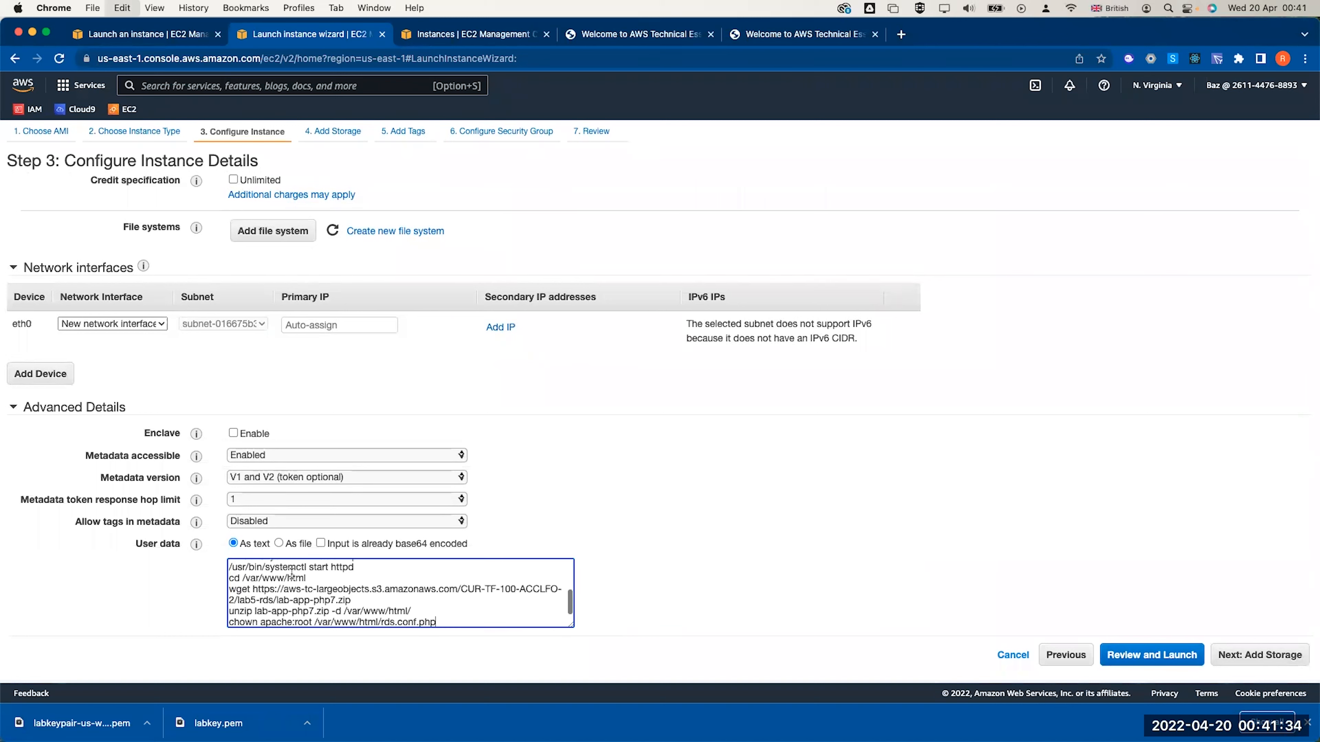
triple_click(287, 623)
scroll(313, 601, "up", 3)
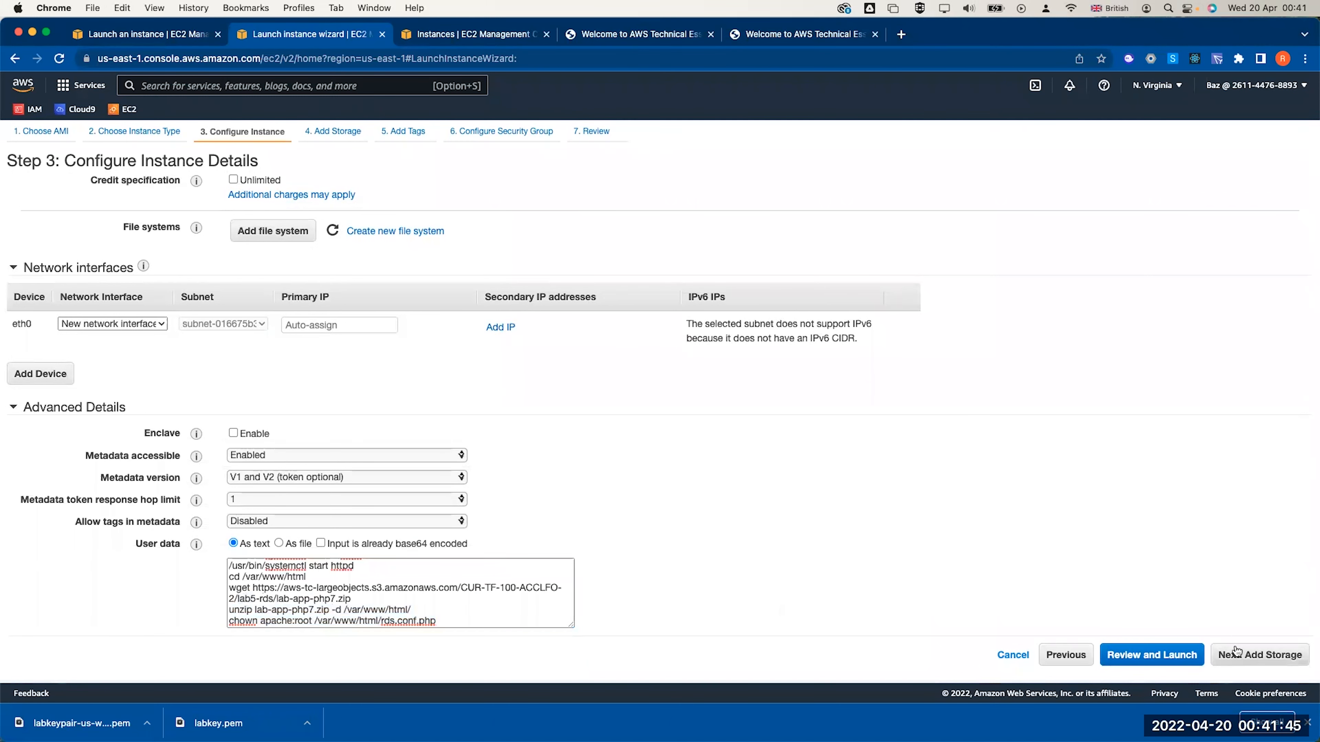
left_click(1239, 654)
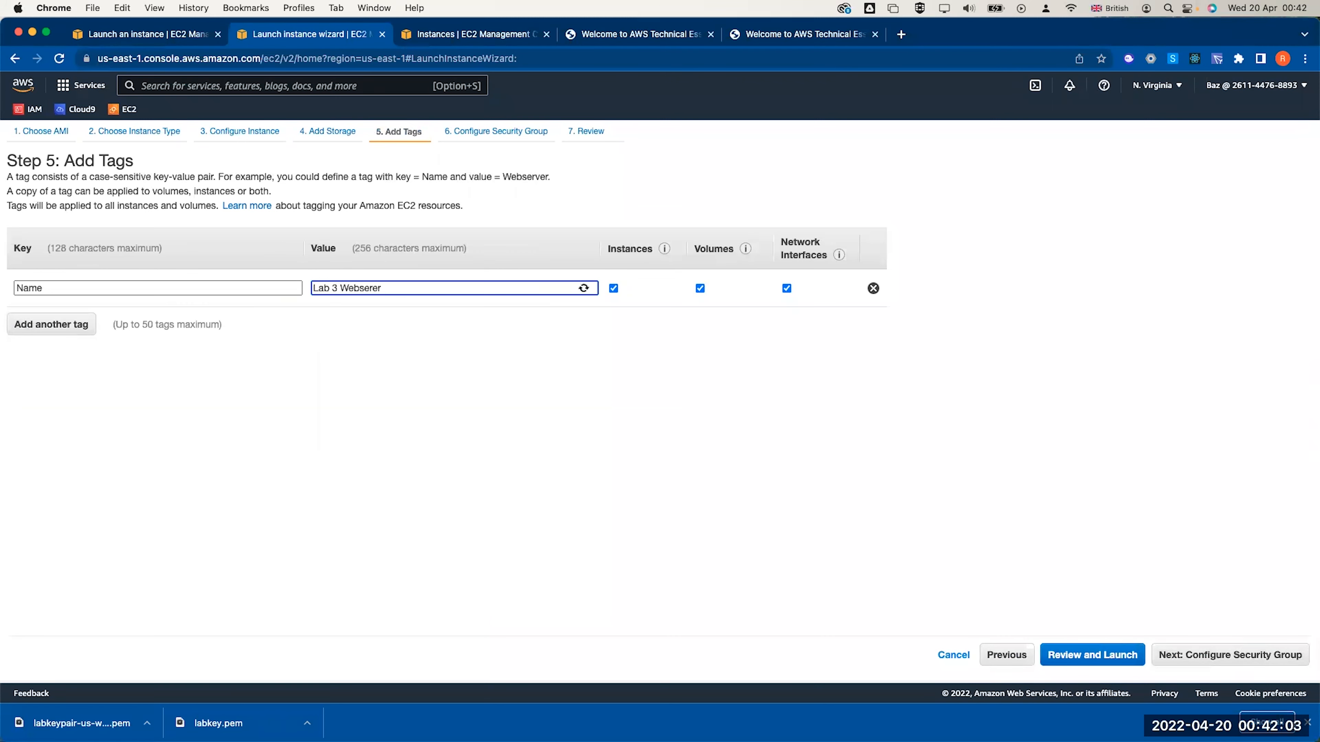
Correct the Name tag value to 'Lab 3 Webserver'
key("BackSpace")
key("BackSpace")
key("BackSpace")
type("rver")
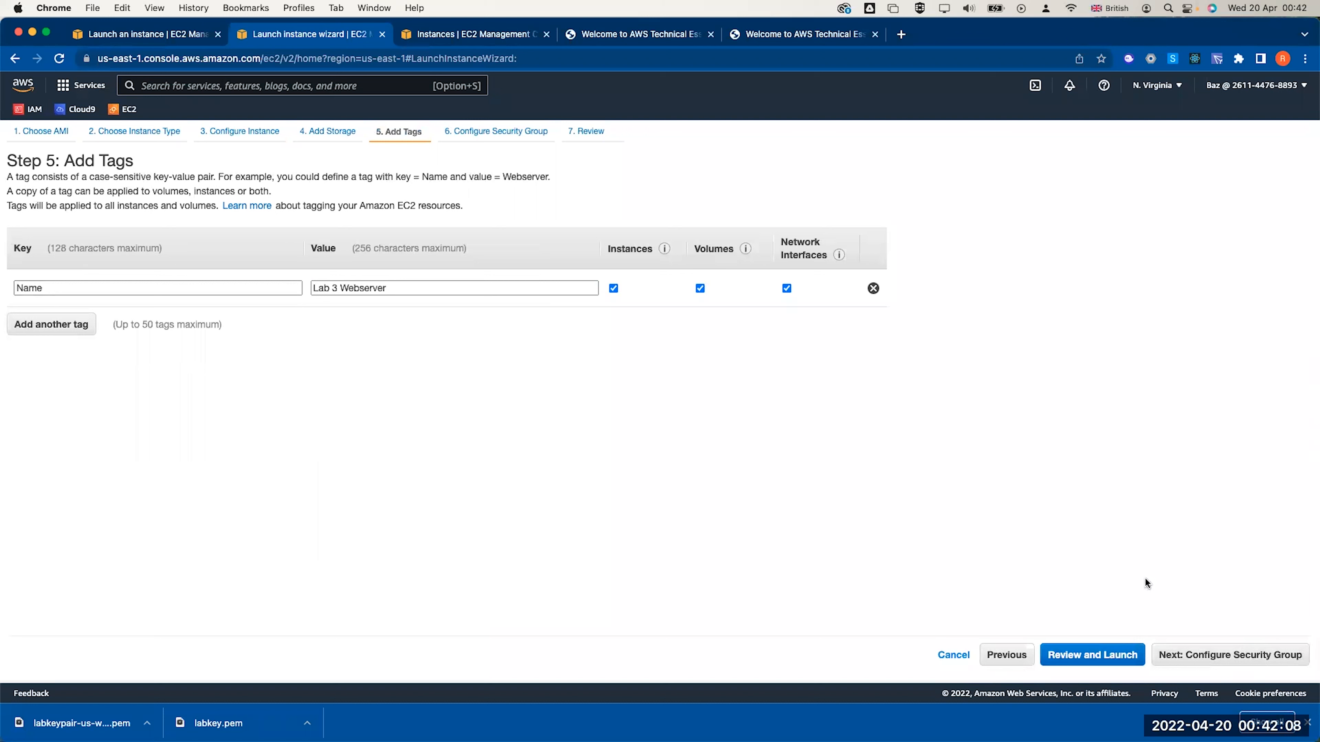
left_click(1180, 653)
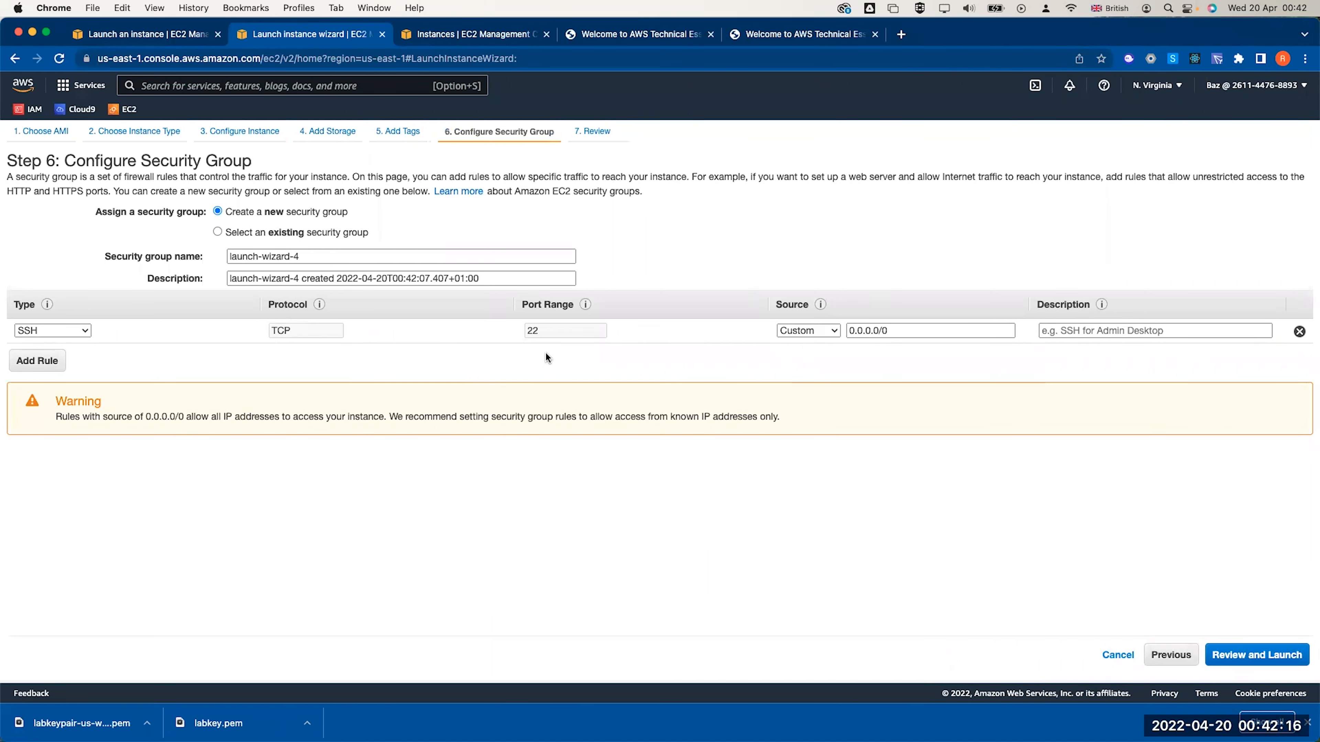
Create a new security group named 'Web SG Lab 3' with description 'allow http to EC2'
left_click(236, 234)
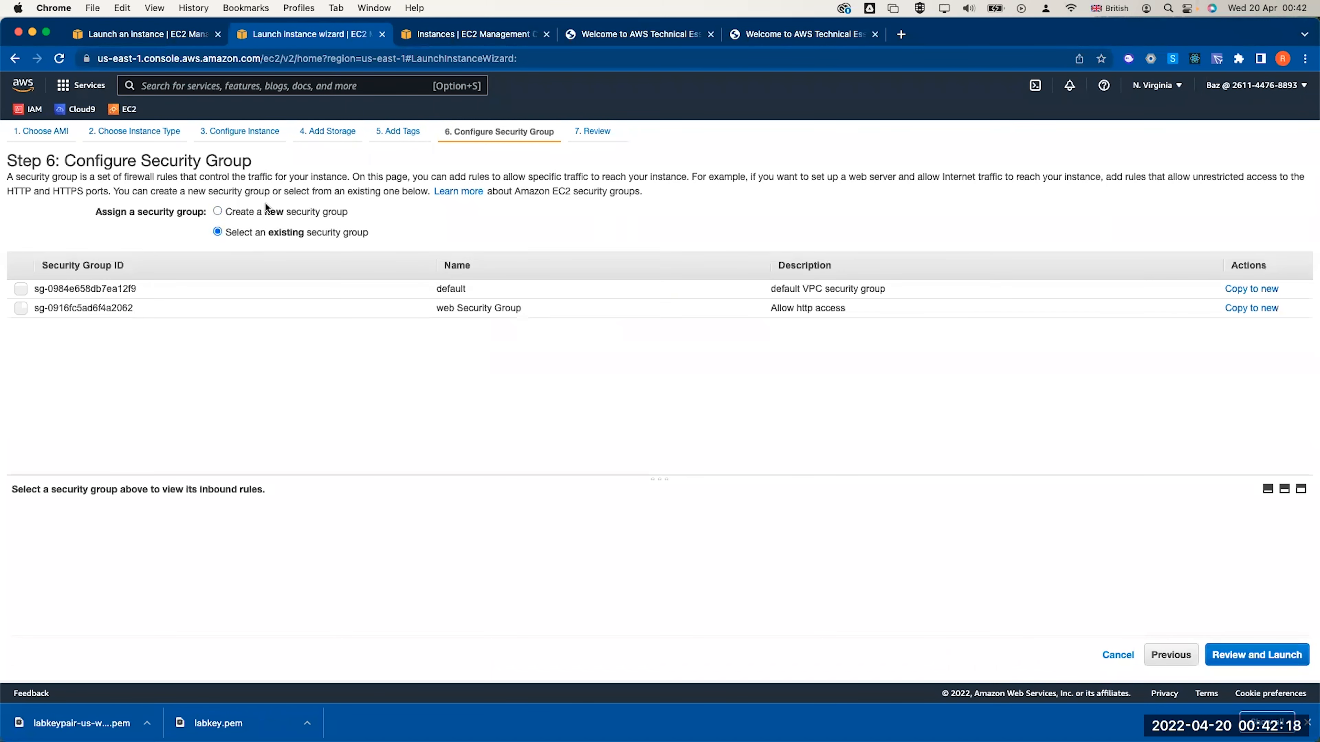
left_click(263, 212)
triple_click(272, 256)
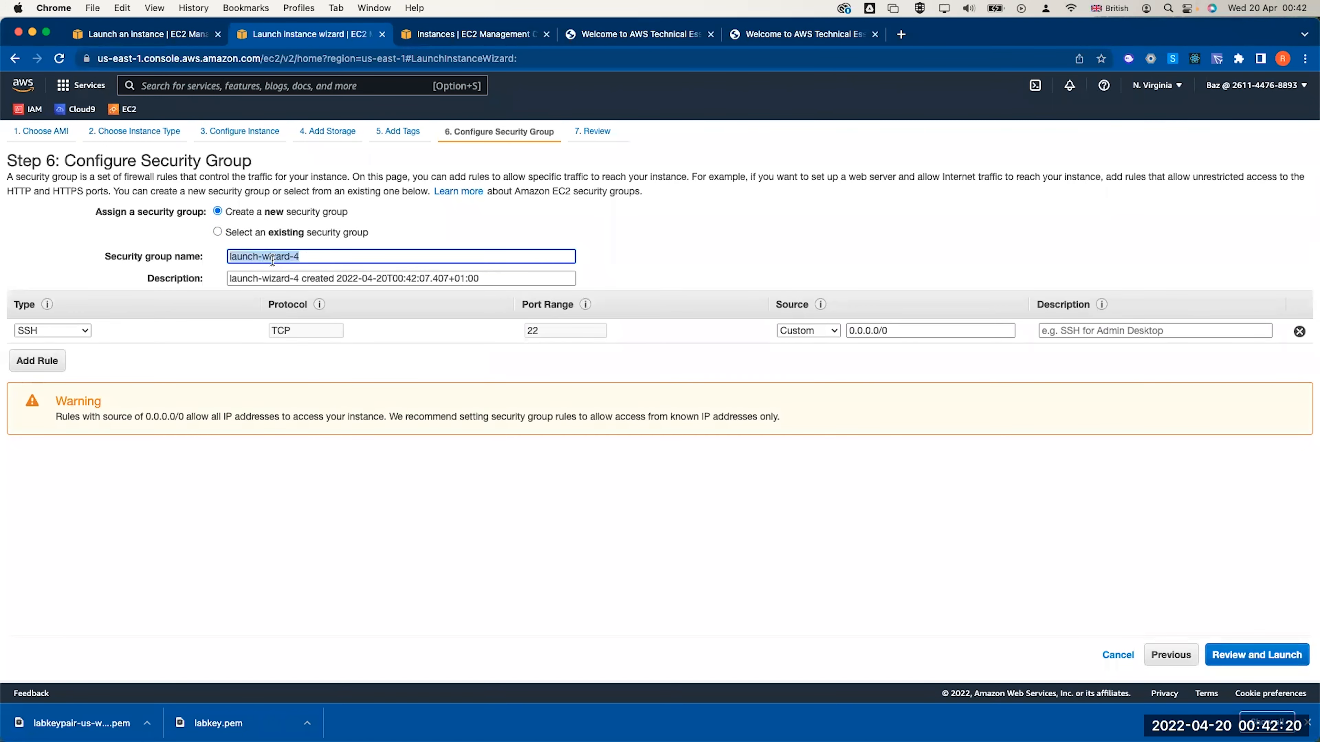
type("Web SG Lab 3")
triple_click(261, 279)
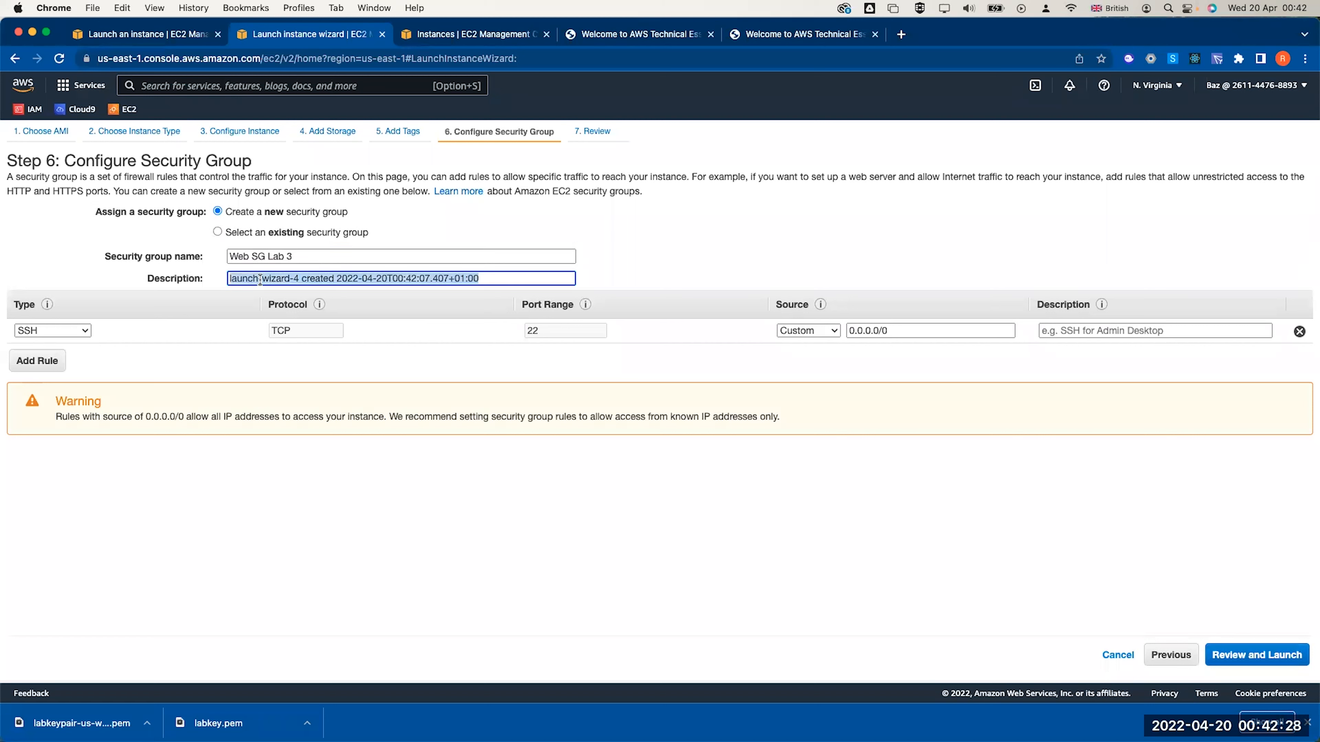
type("allow ")
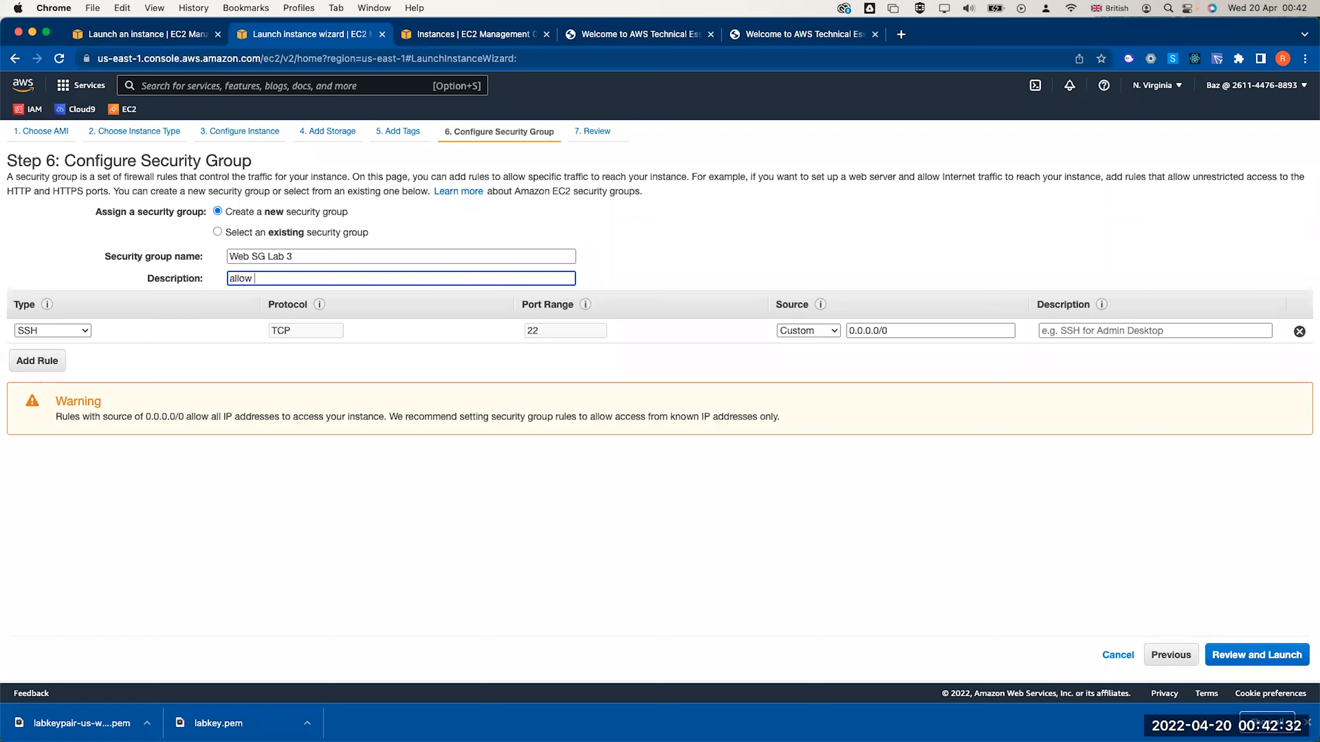
type("http t EC2")
key("BackSpace")
key("BackSpace")
key("BackSpace")
type("o EC2")
Add an HTTP inbound rule, remove the SSH rule, and proceed to launch review
left_click(37, 360)
left_click(71, 356)
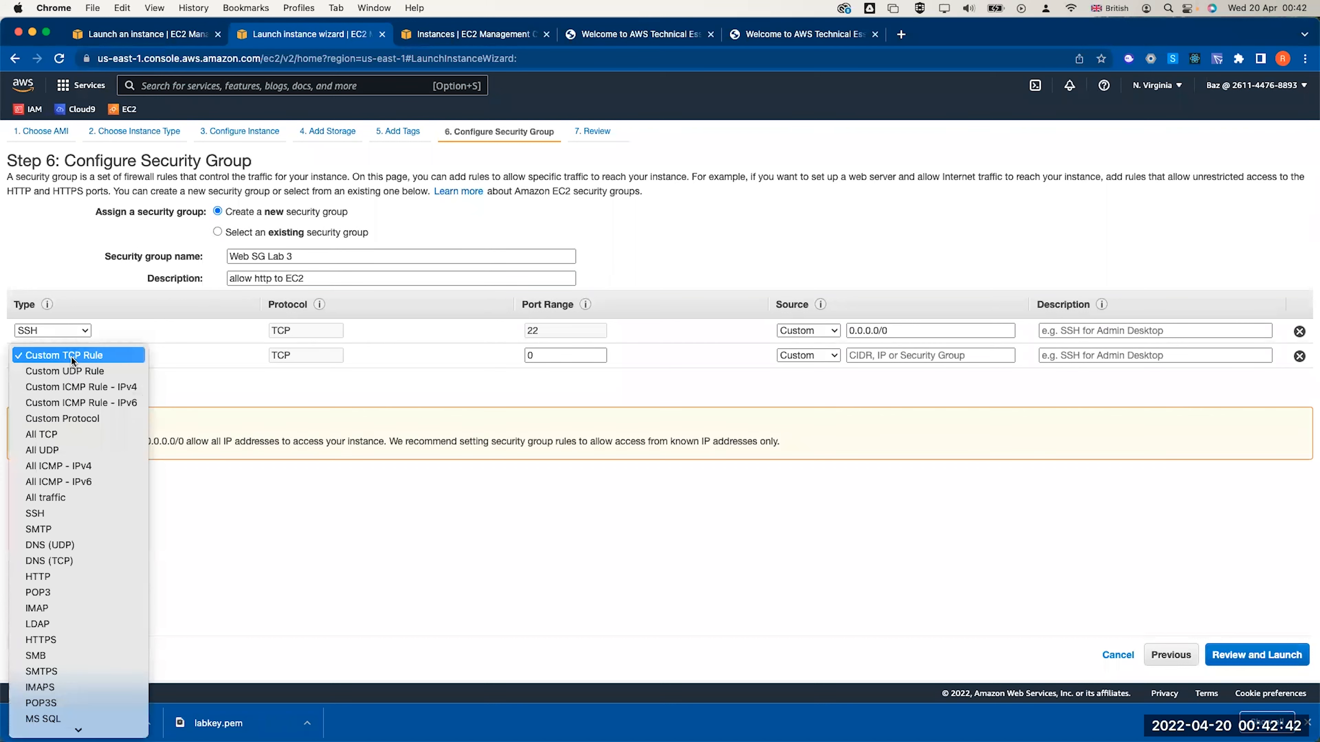
left_click(73, 579)
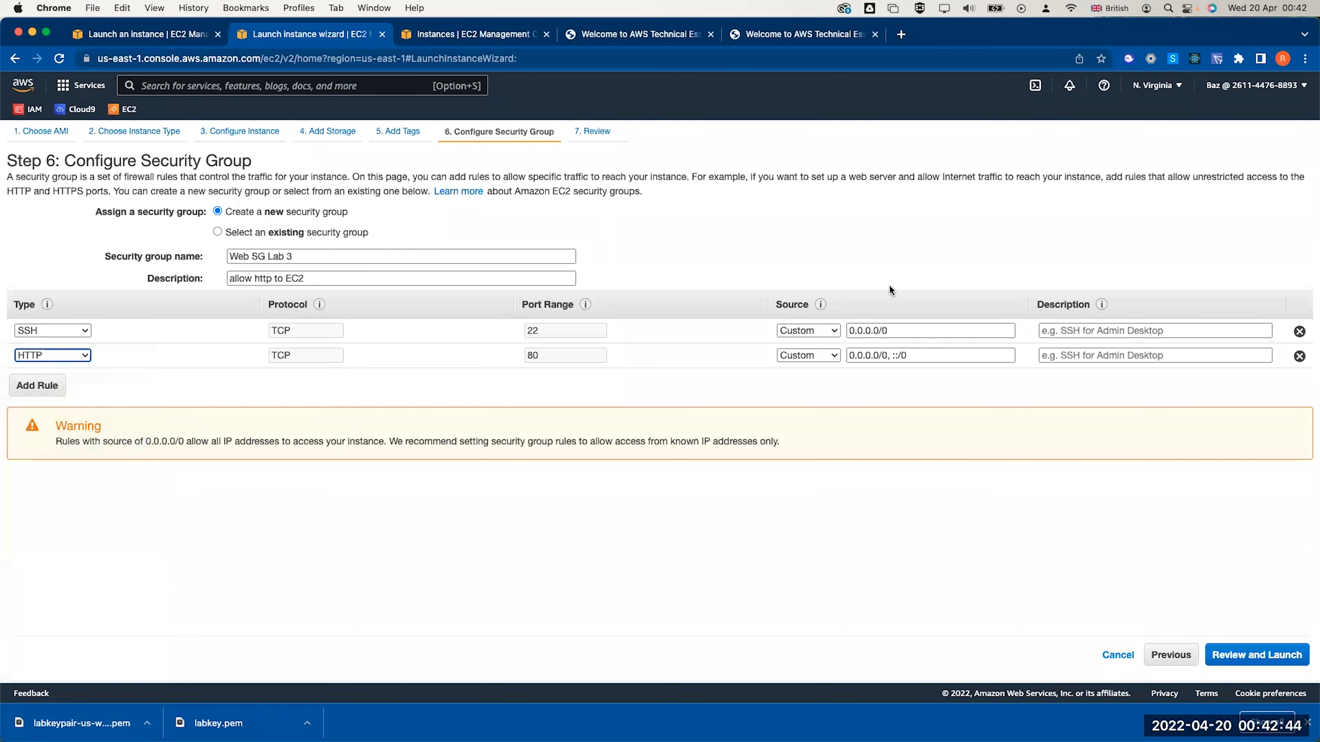
left_click(1299, 332)
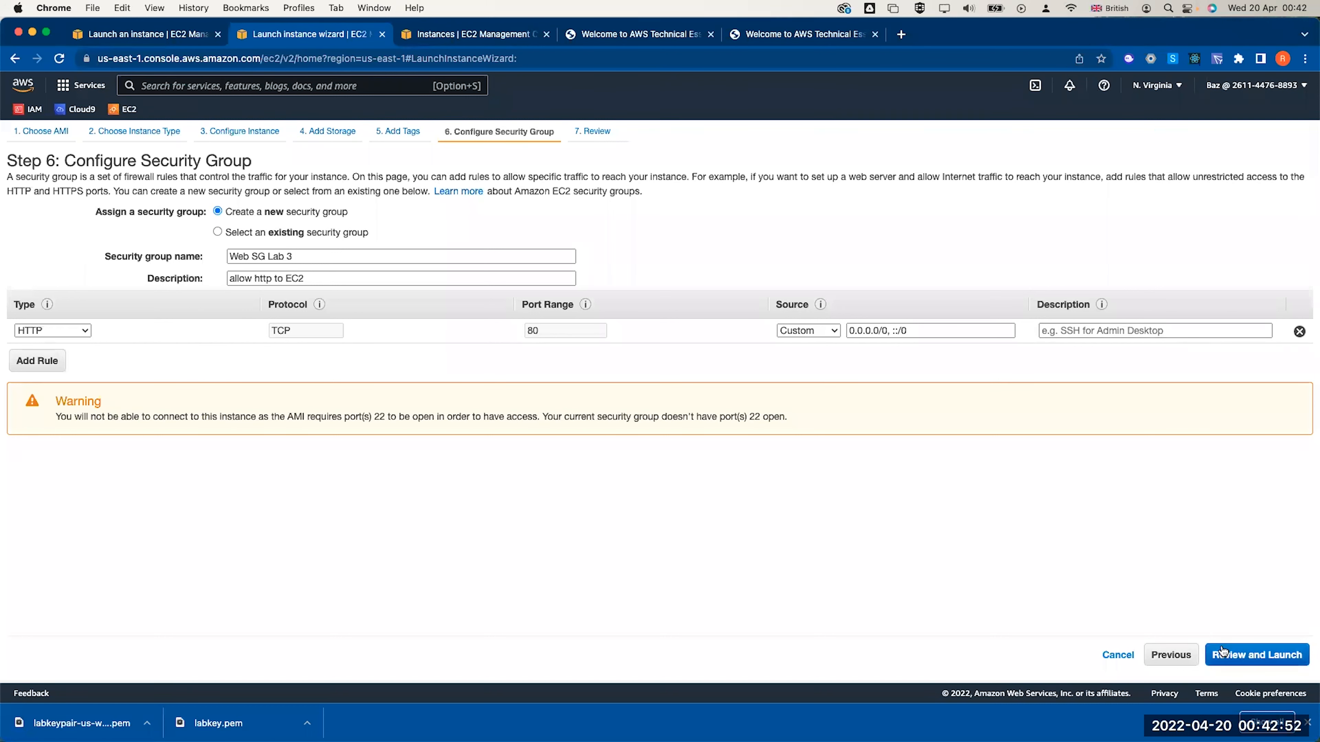
left_click(1288, 656)
Launch the instance with the existing labkey RSA key pair, acknowledging the private key file
left_click(1295, 657)
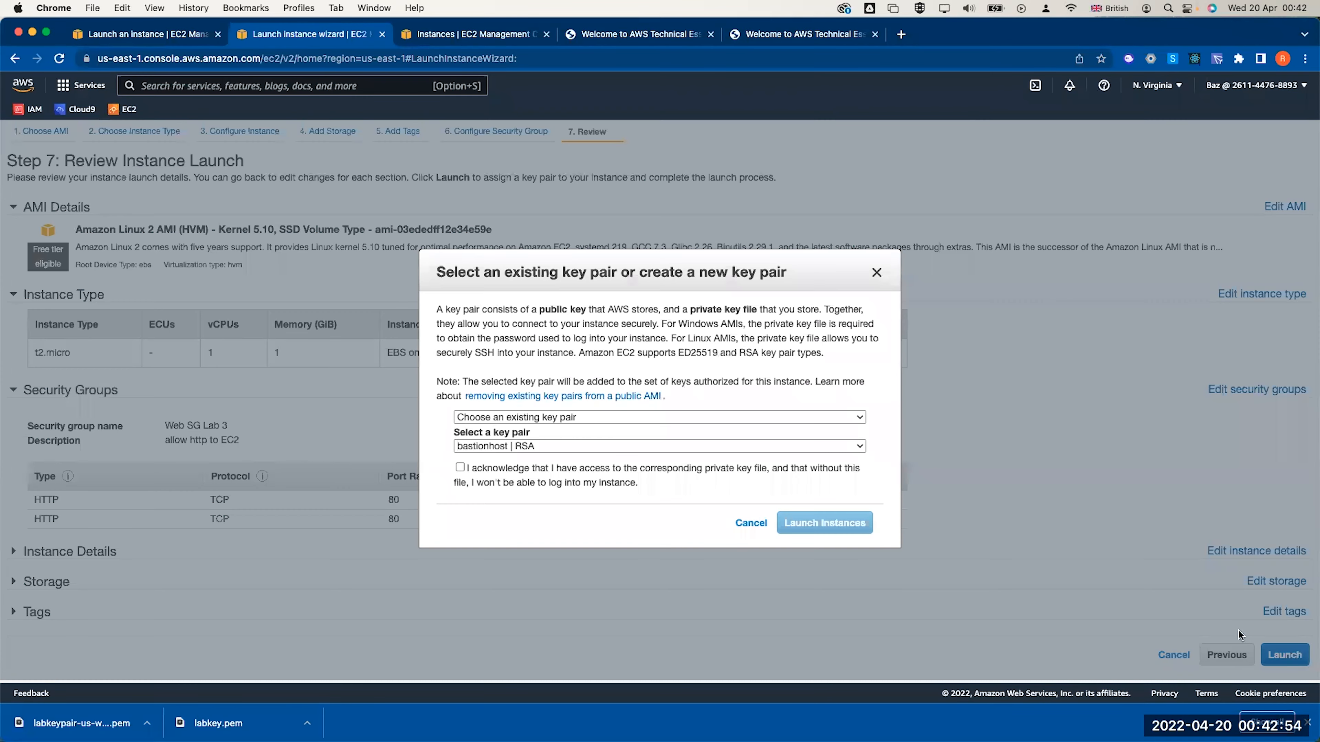
left_click(545, 446)
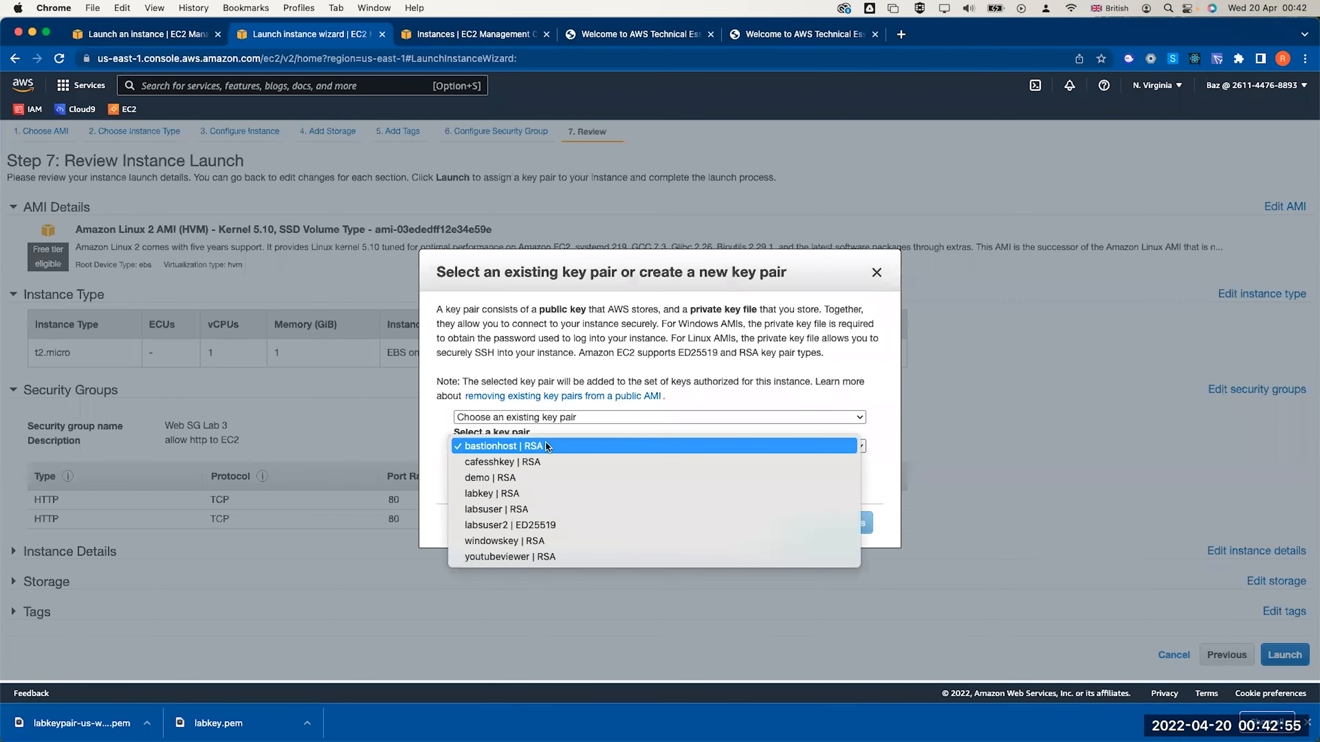
left_click(556, 496)
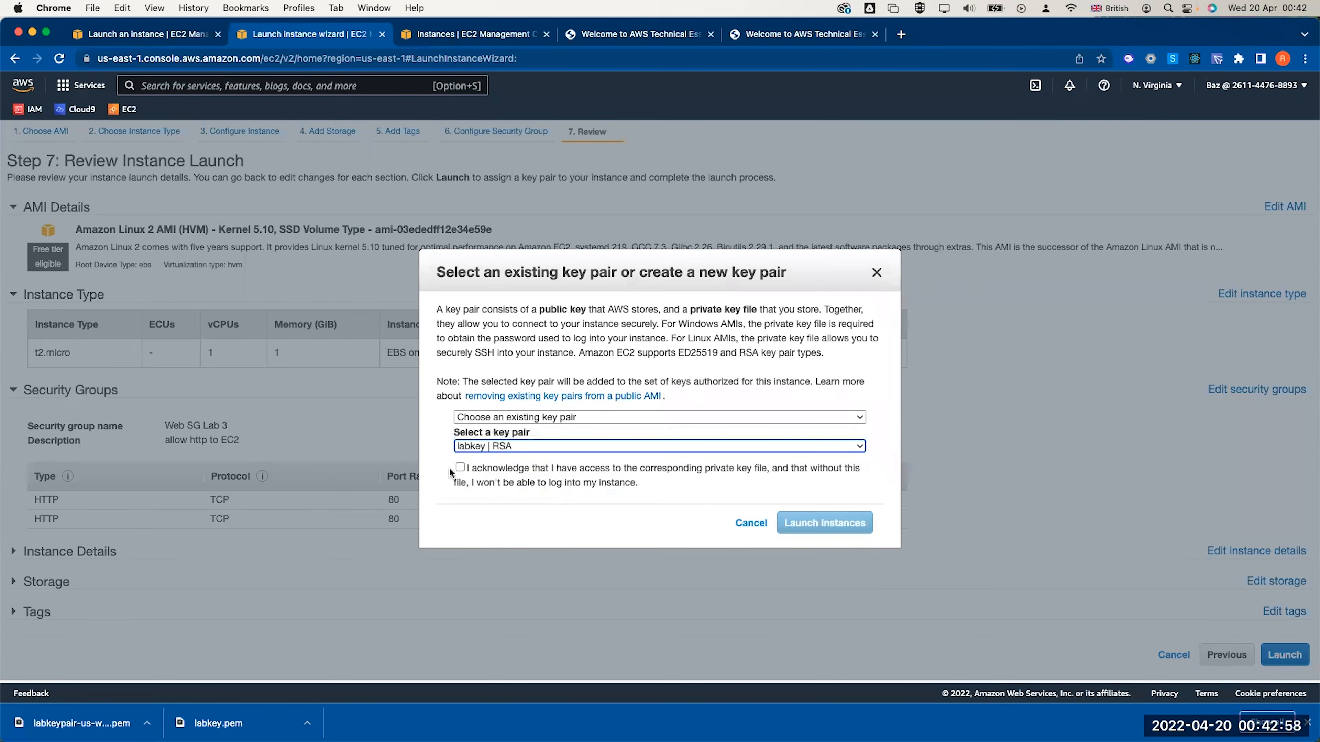
left_click(461, 468)
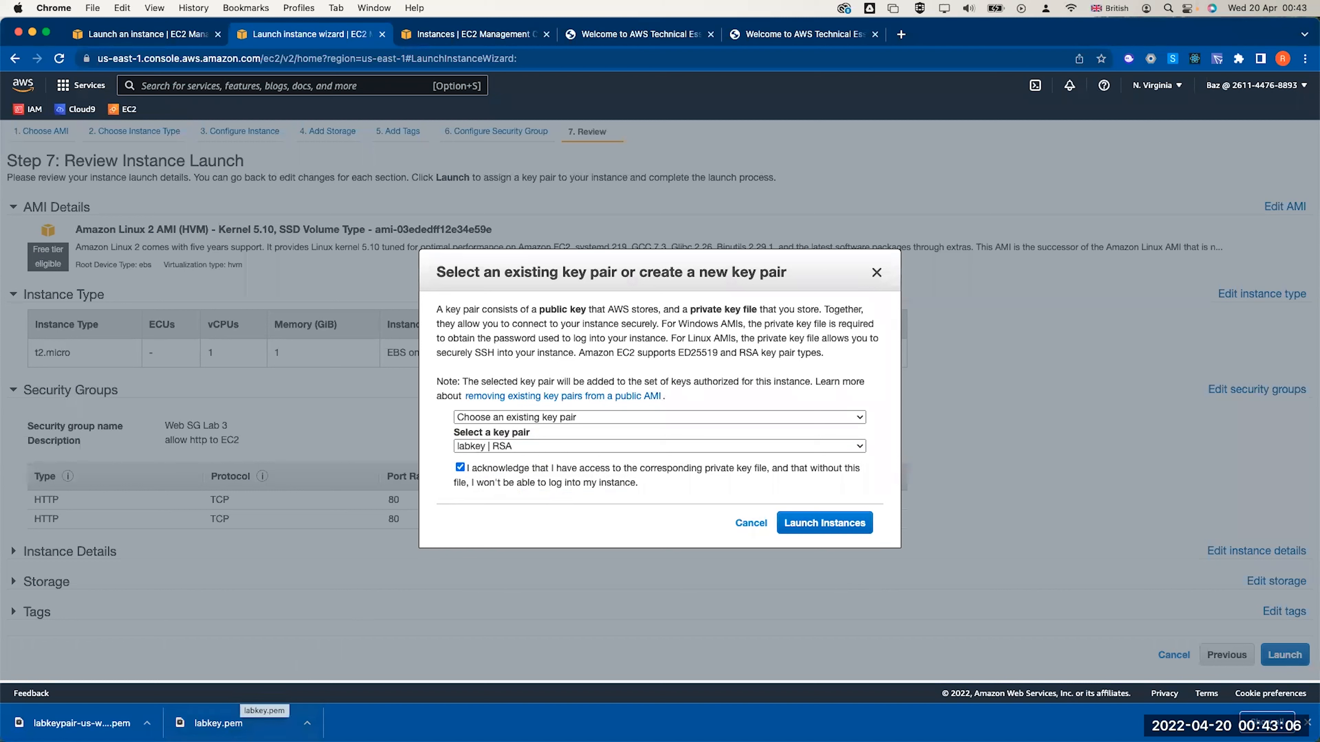
left_click(807, 524)
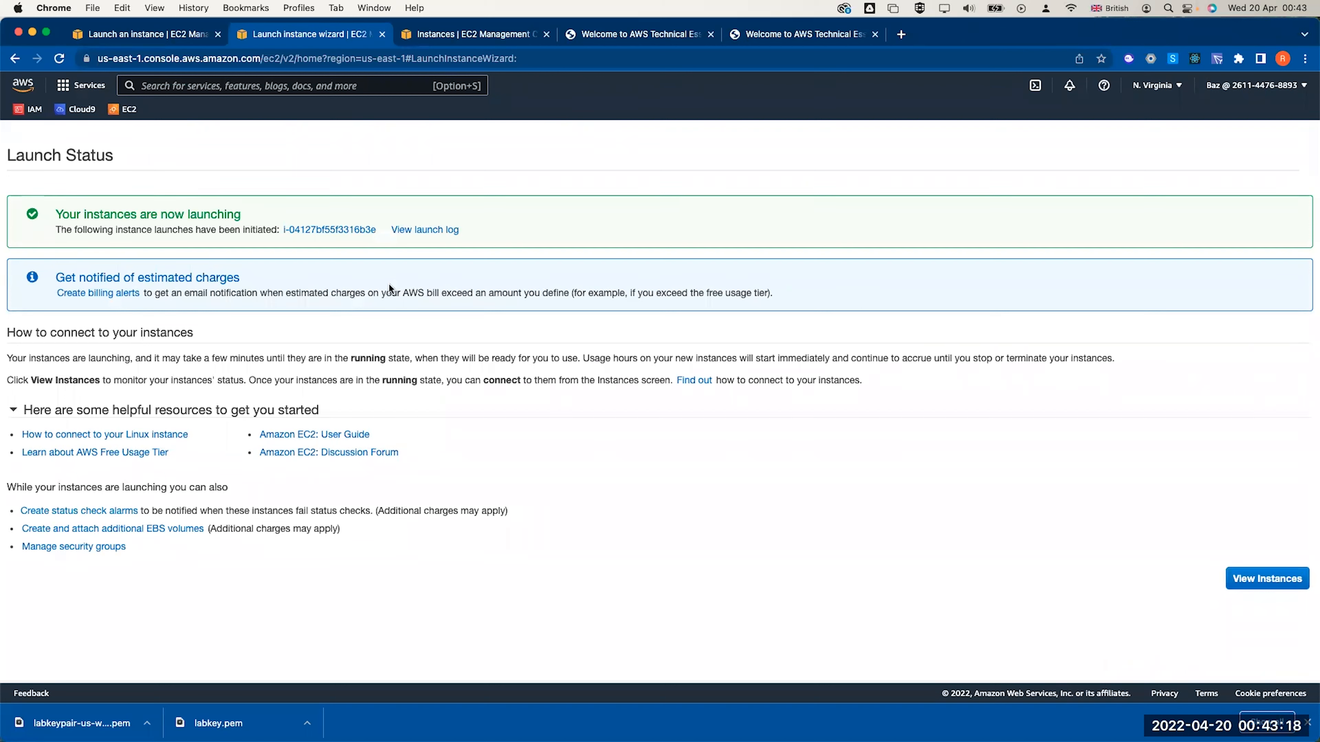
Select Lab 3 Webserver, refresh until its state updates, and view its monitoring charts
left_click(317, 230)
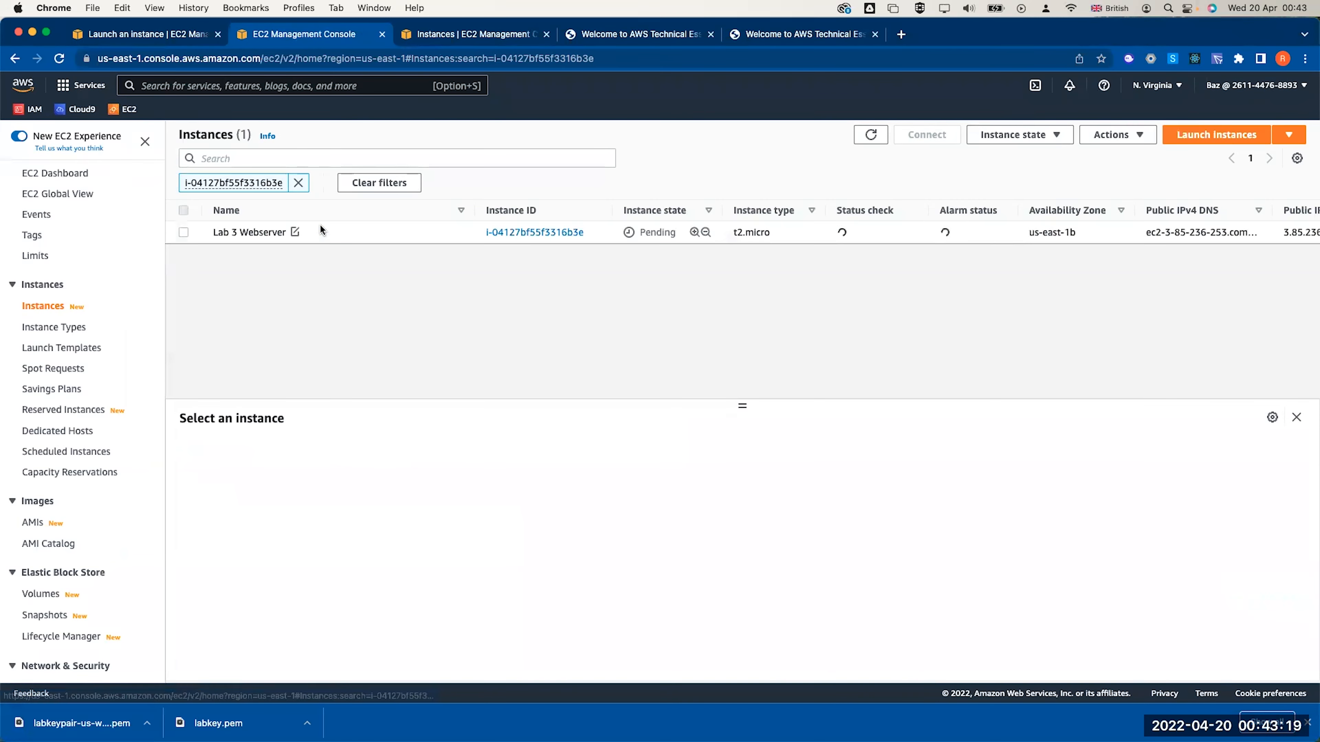
left_click(184, 232)
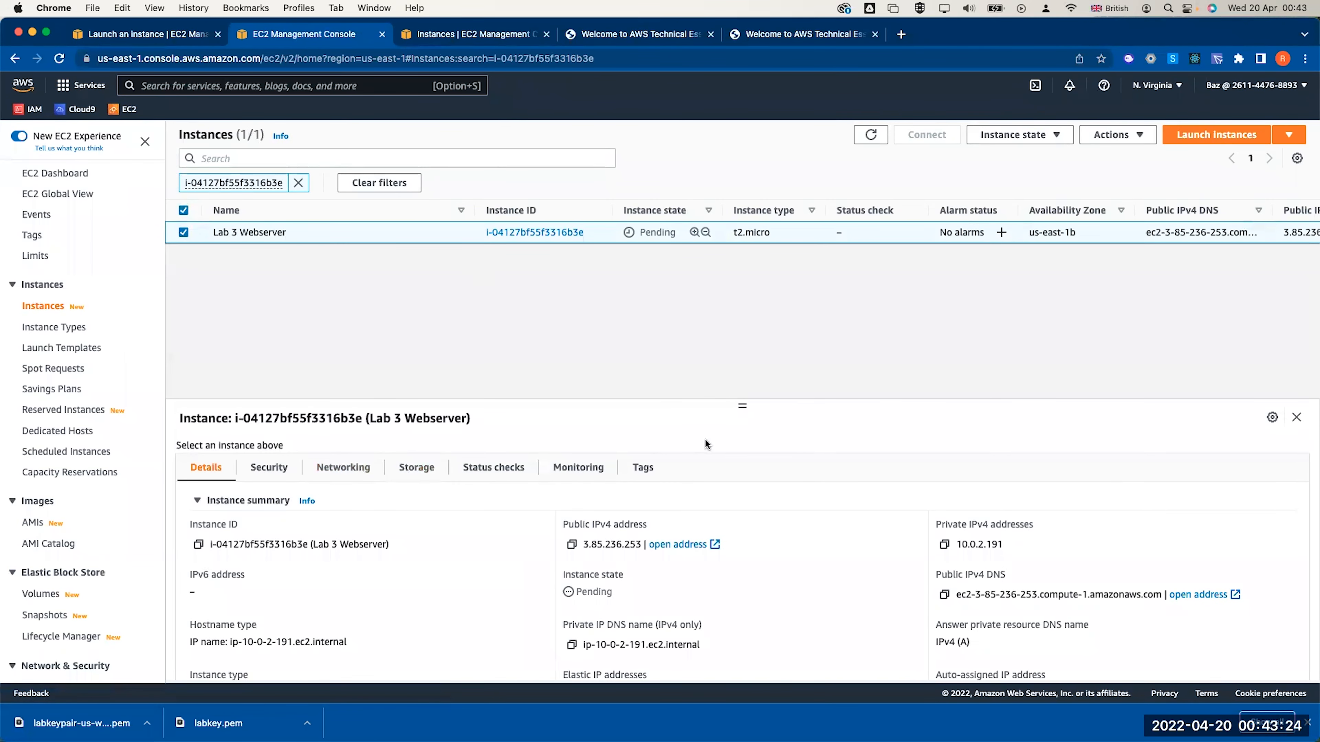
left_click(578, 467)
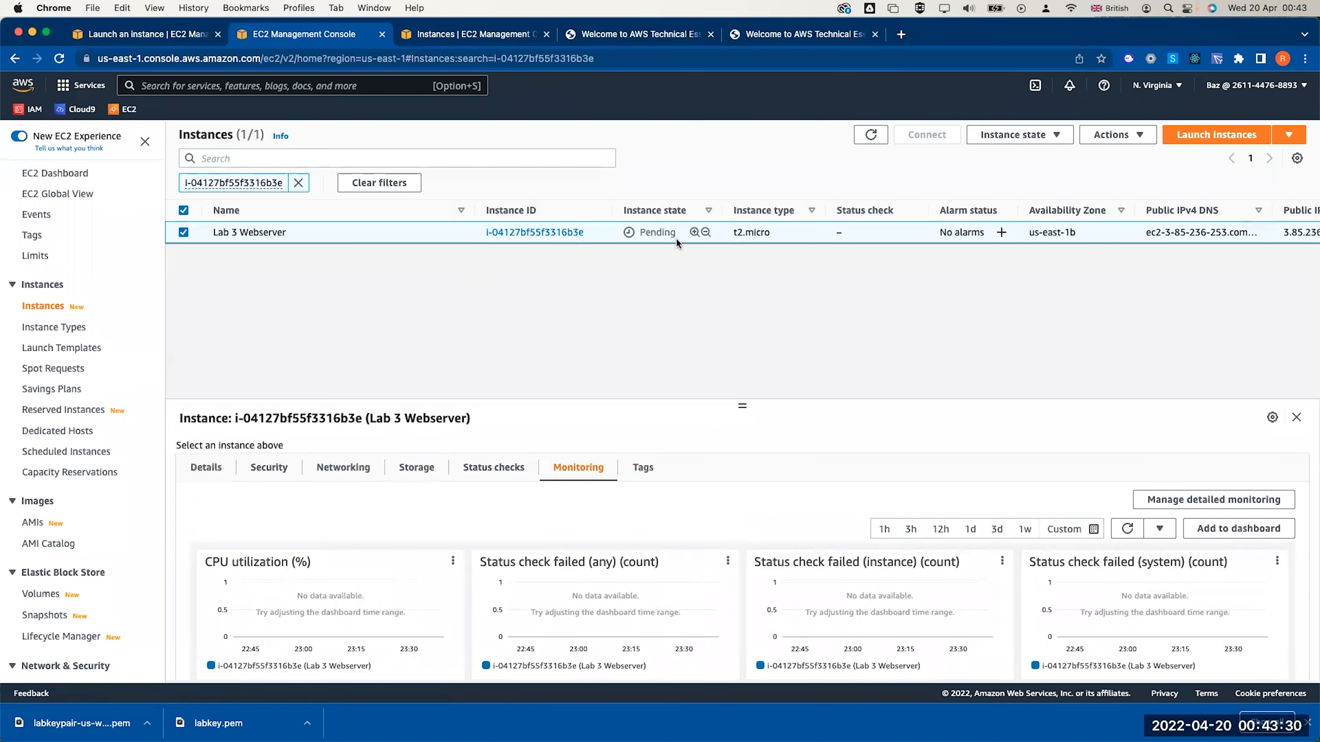
left_click(871, 134)
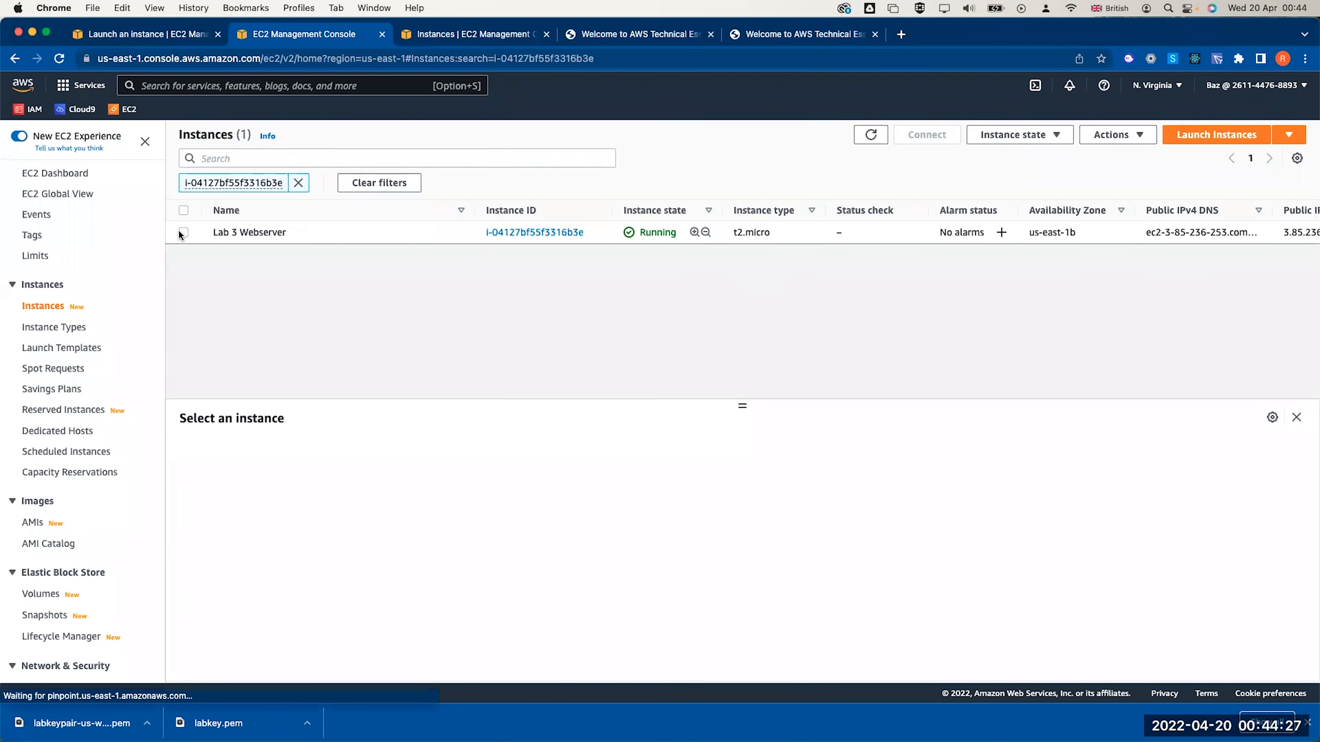
left_click(183, 232)
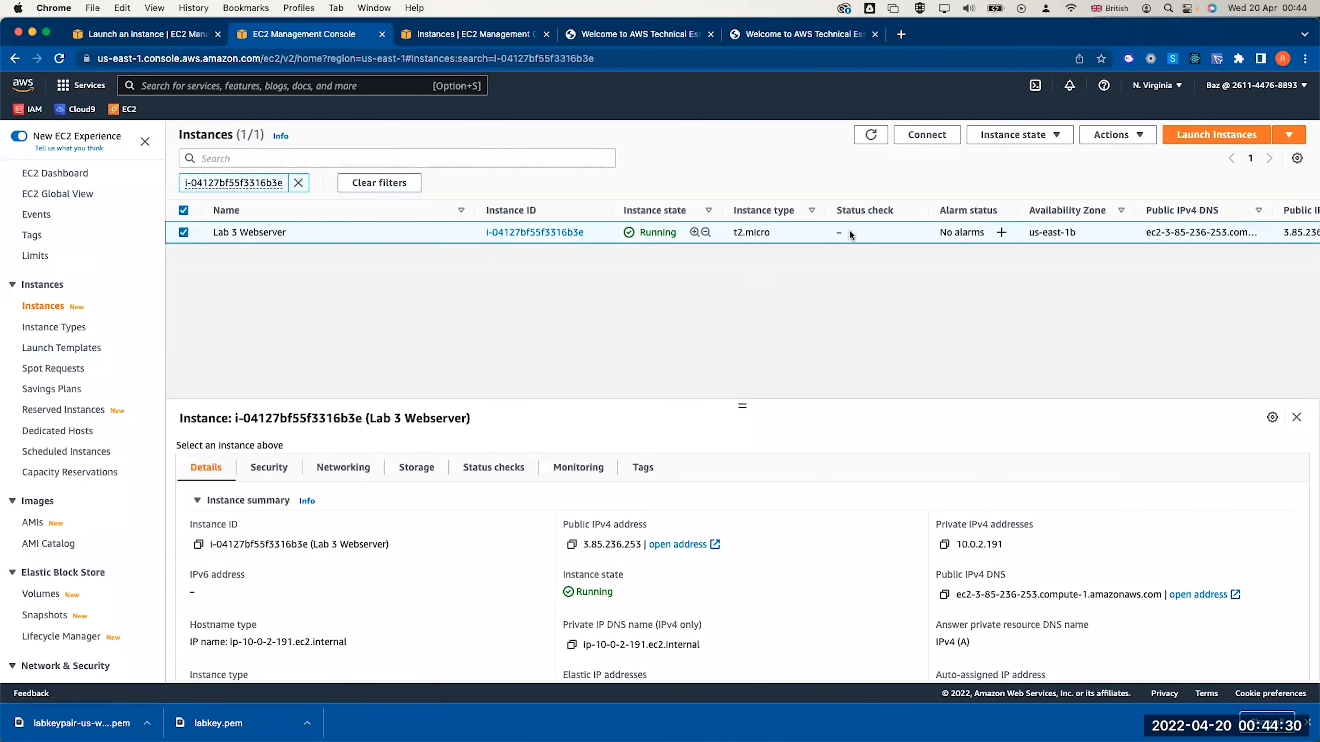
left_click(871, 135)
left_click(871, 134)
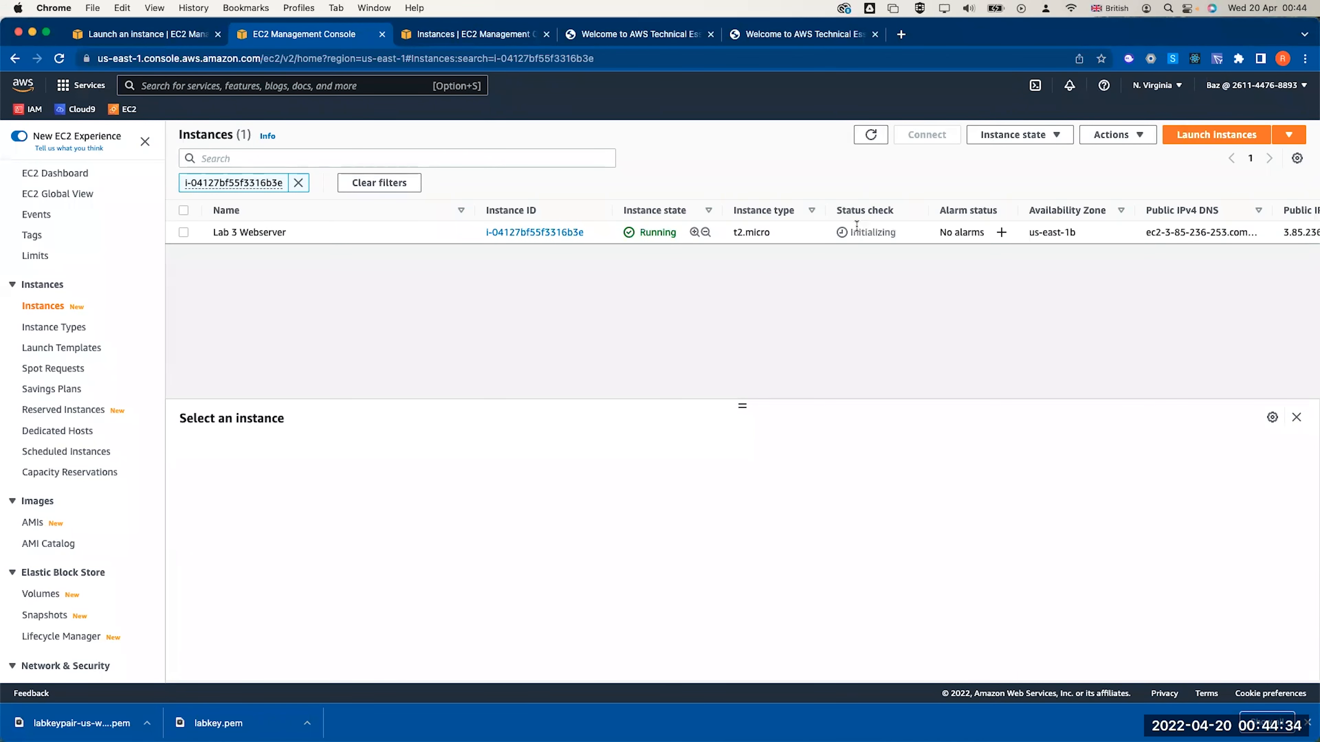
left_click(183, 233)
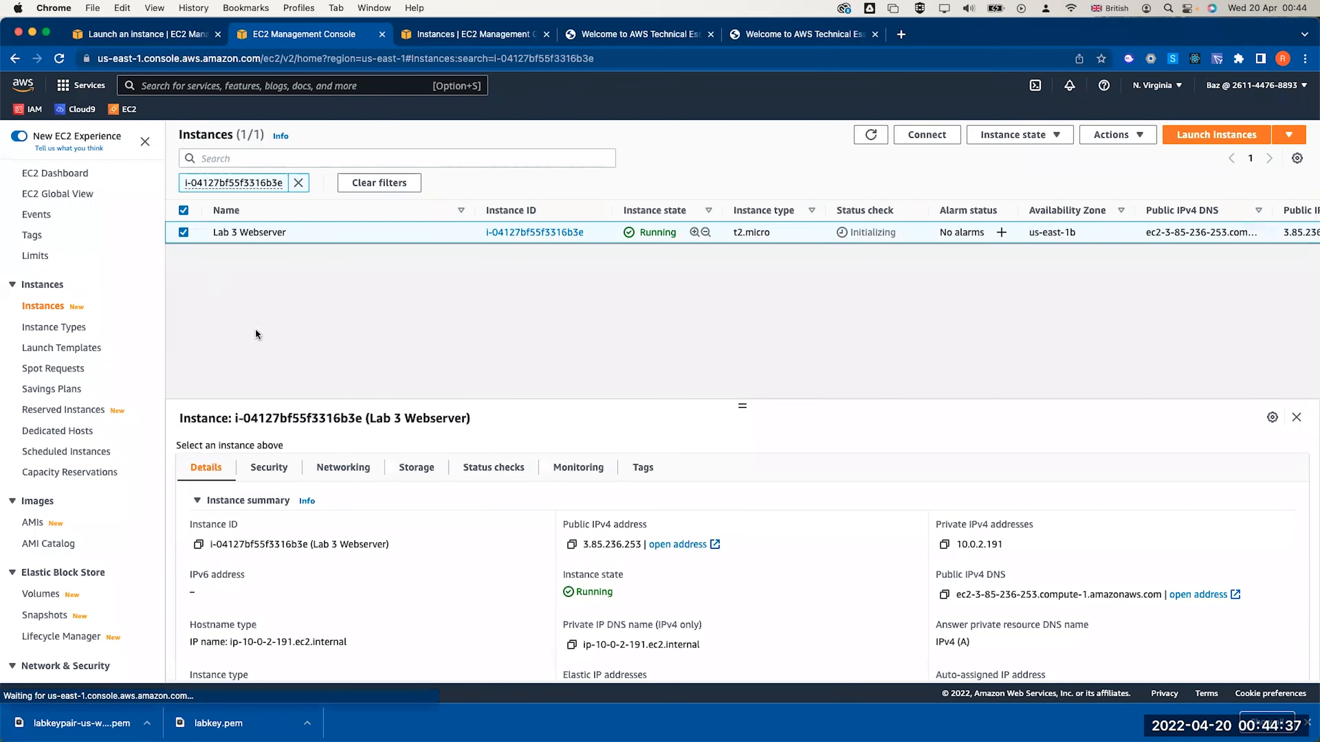
left_click(584, 471)
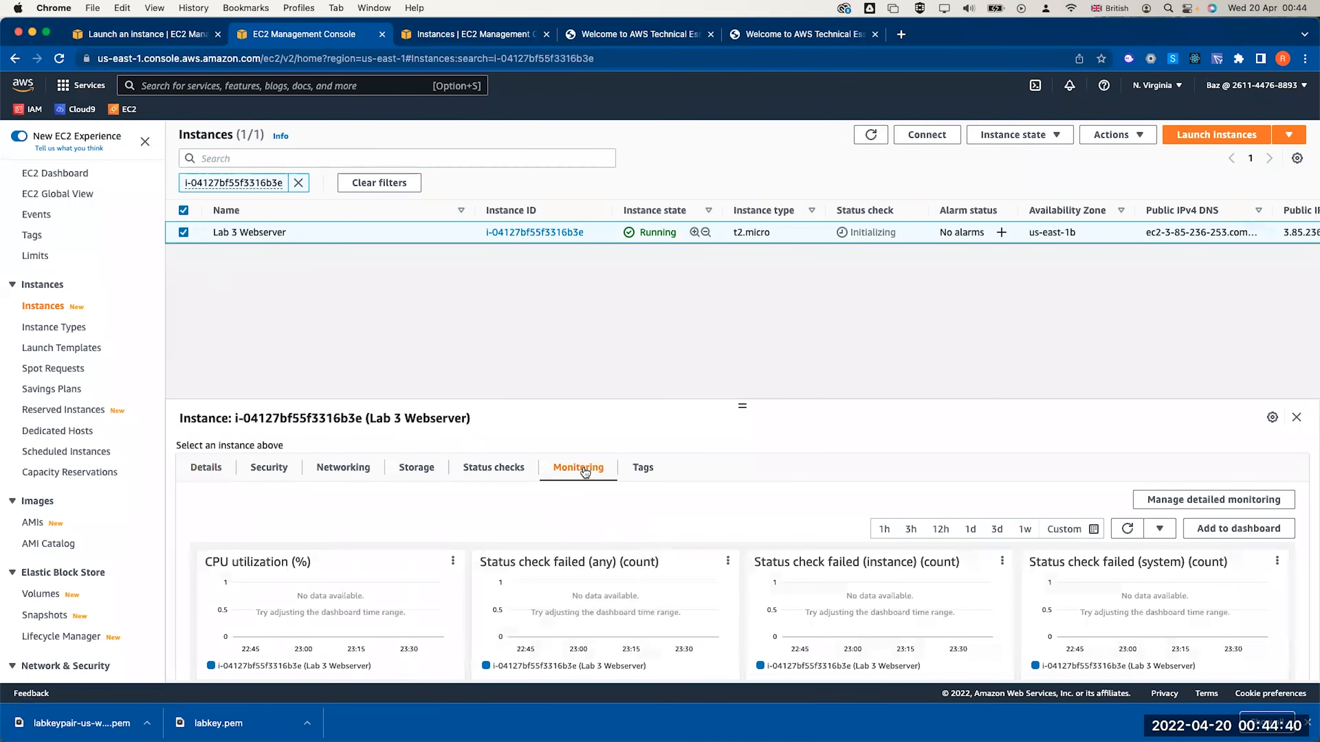
scroll(581, 509, "down", 3)
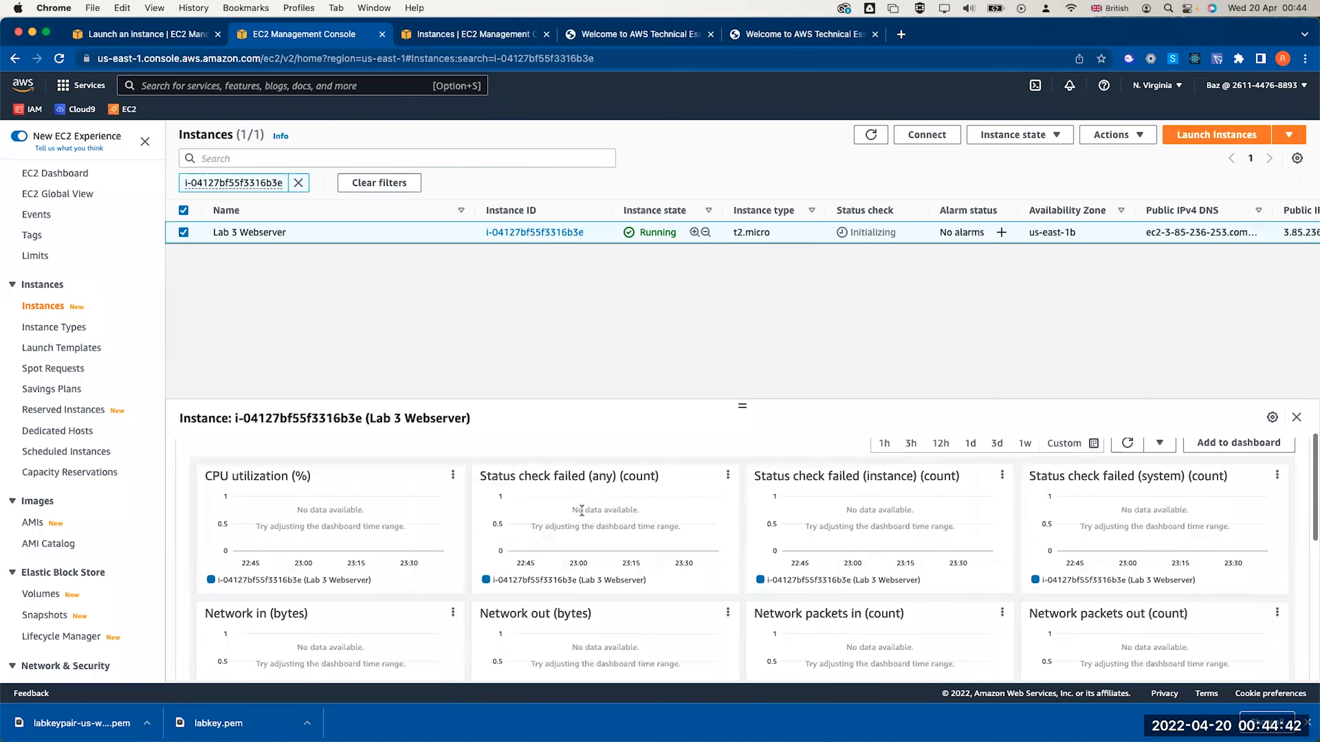
scroll(582, 510, "up", 2)
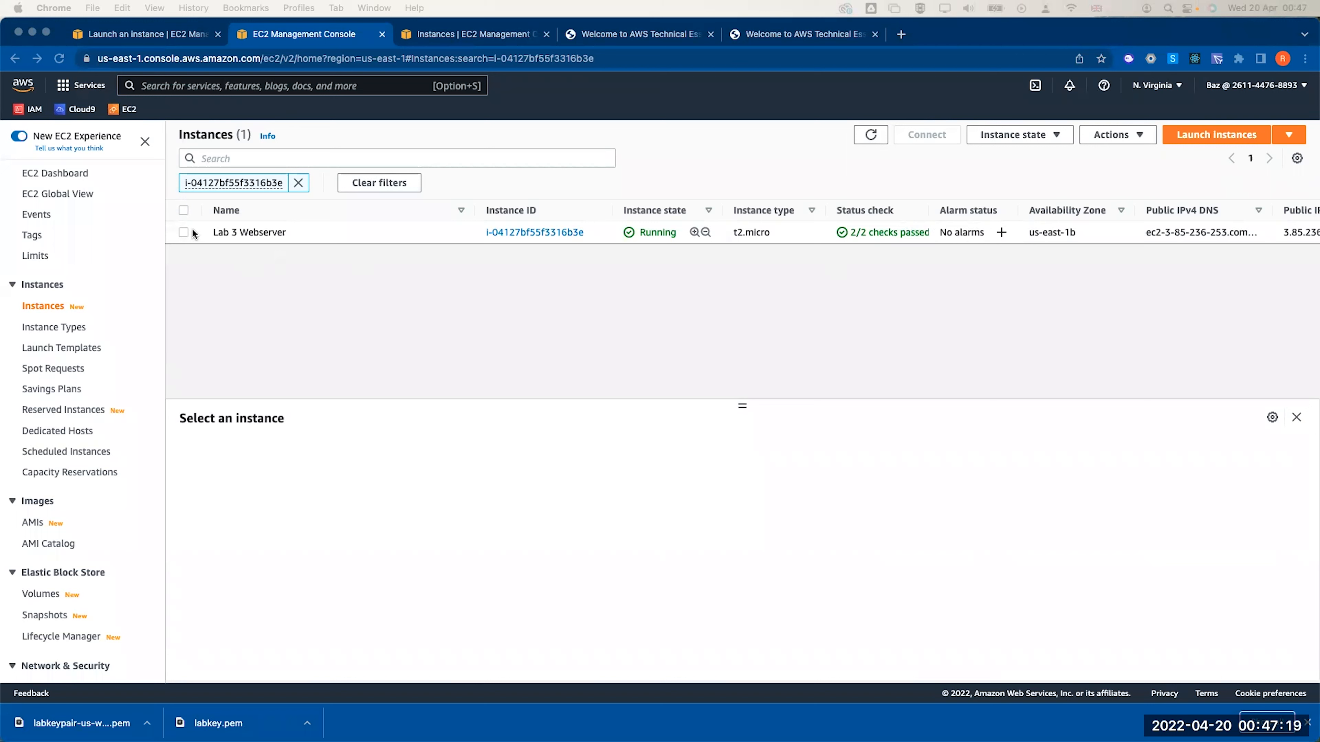
Recheck Lab 3 Webserver's monitoring charts and open its system log from Monitor and troubleshoot
left_click(183, 233)
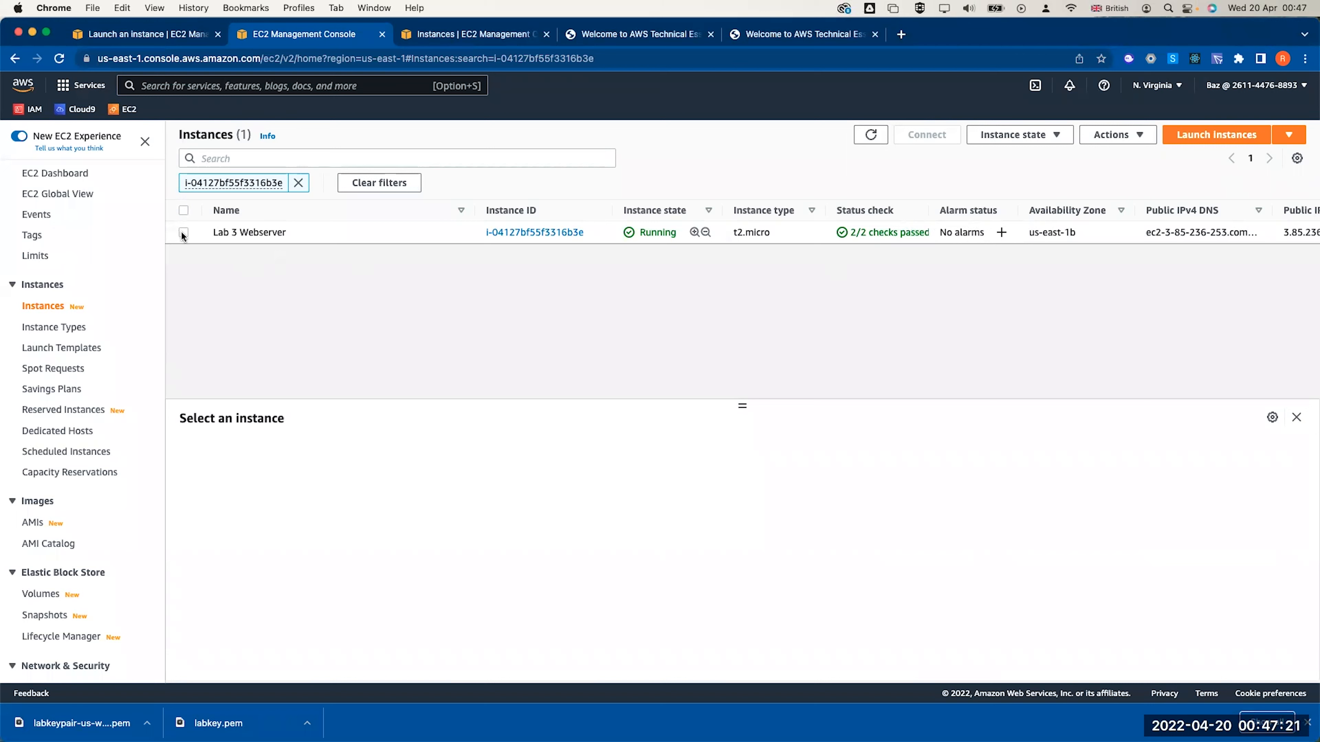
left_click(183, 232)
left_click(588, 470)
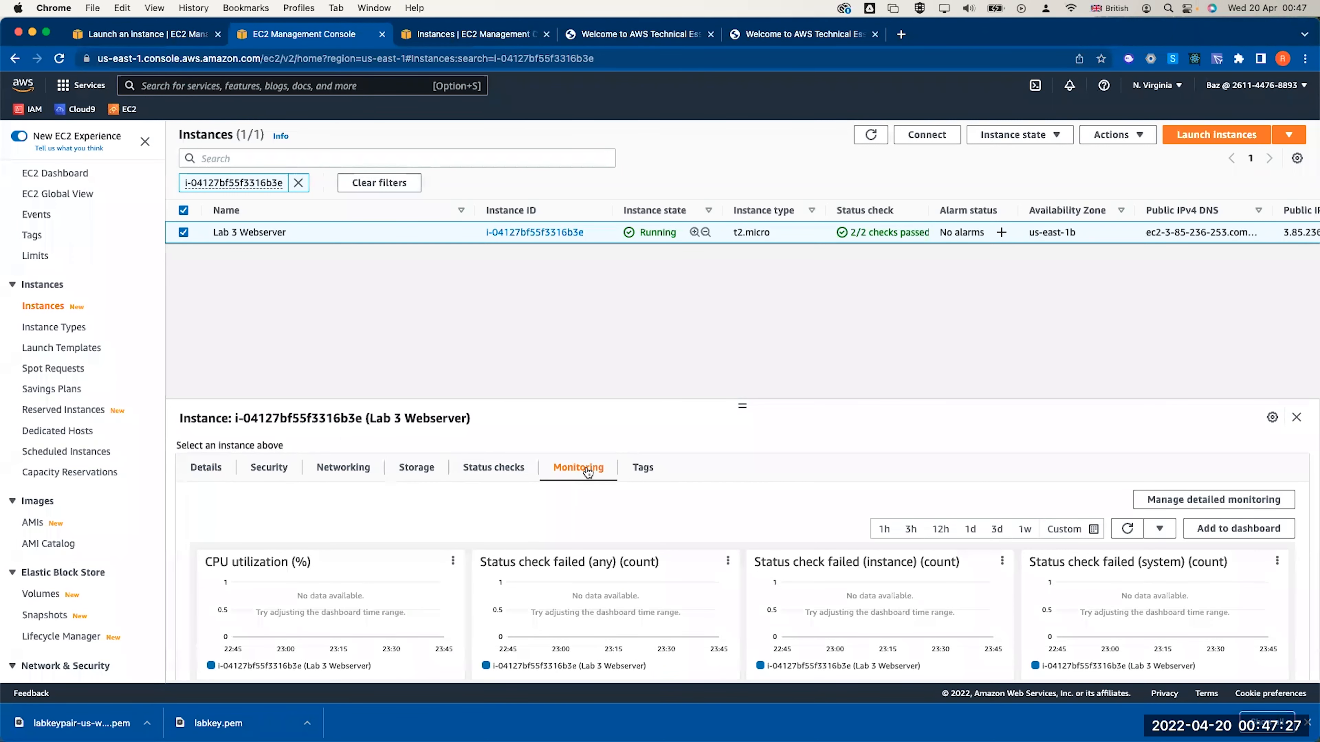
scroll(597, 537, "down", 2)
scroll(597, 537, "up", 2)
left_click(1115, 140)
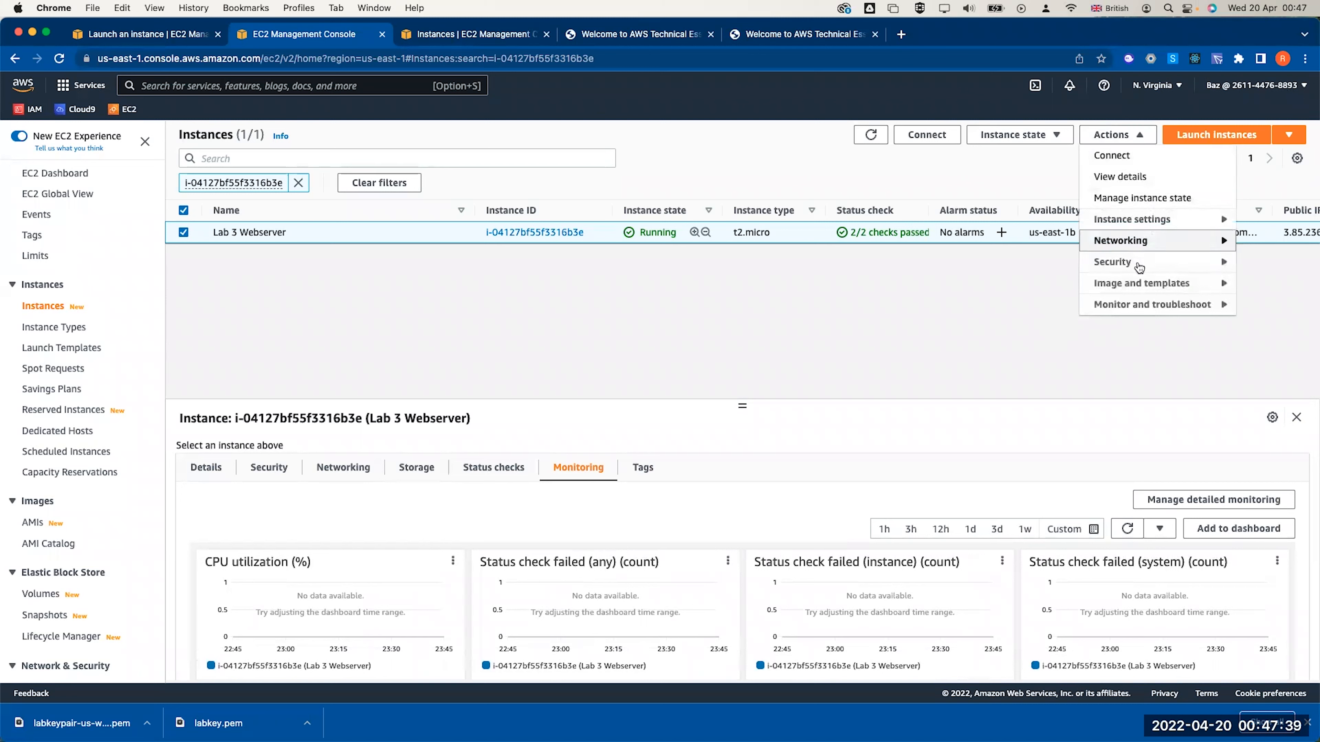
mouse_move(1140, 311)
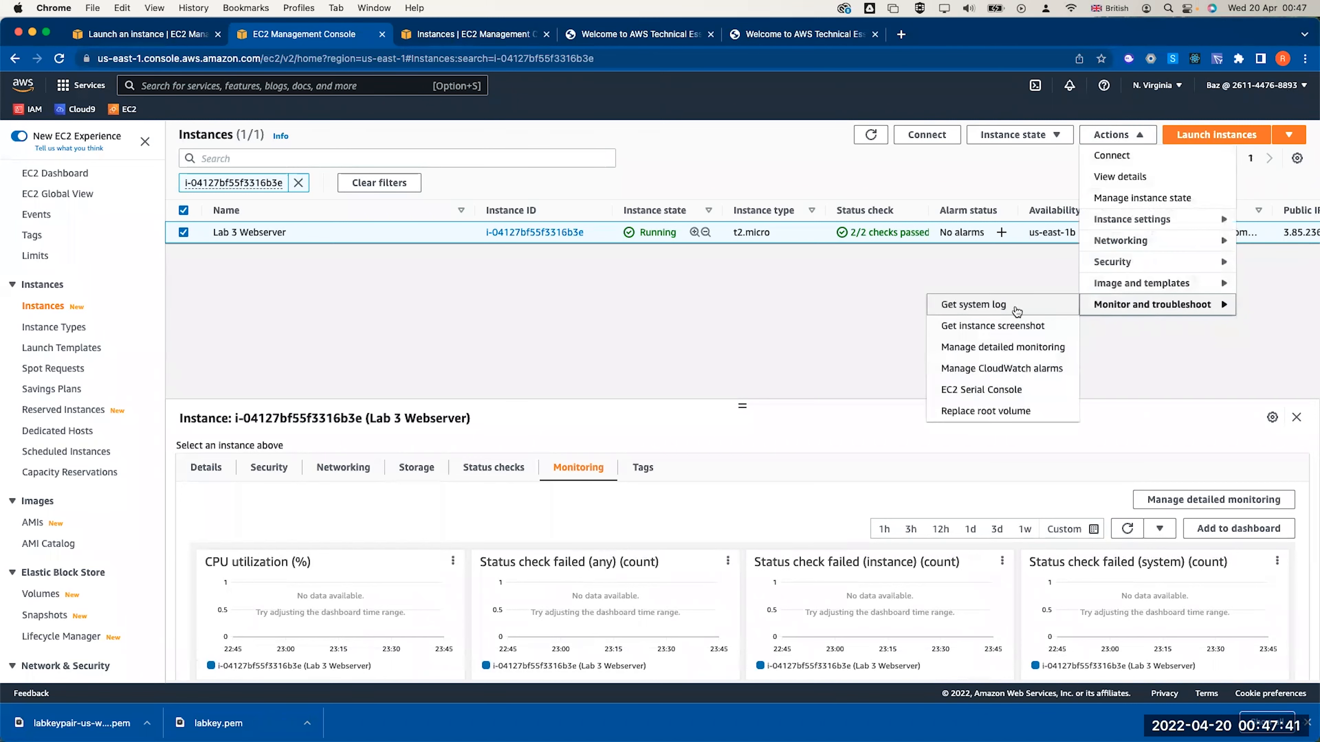
left_click(987, 306)
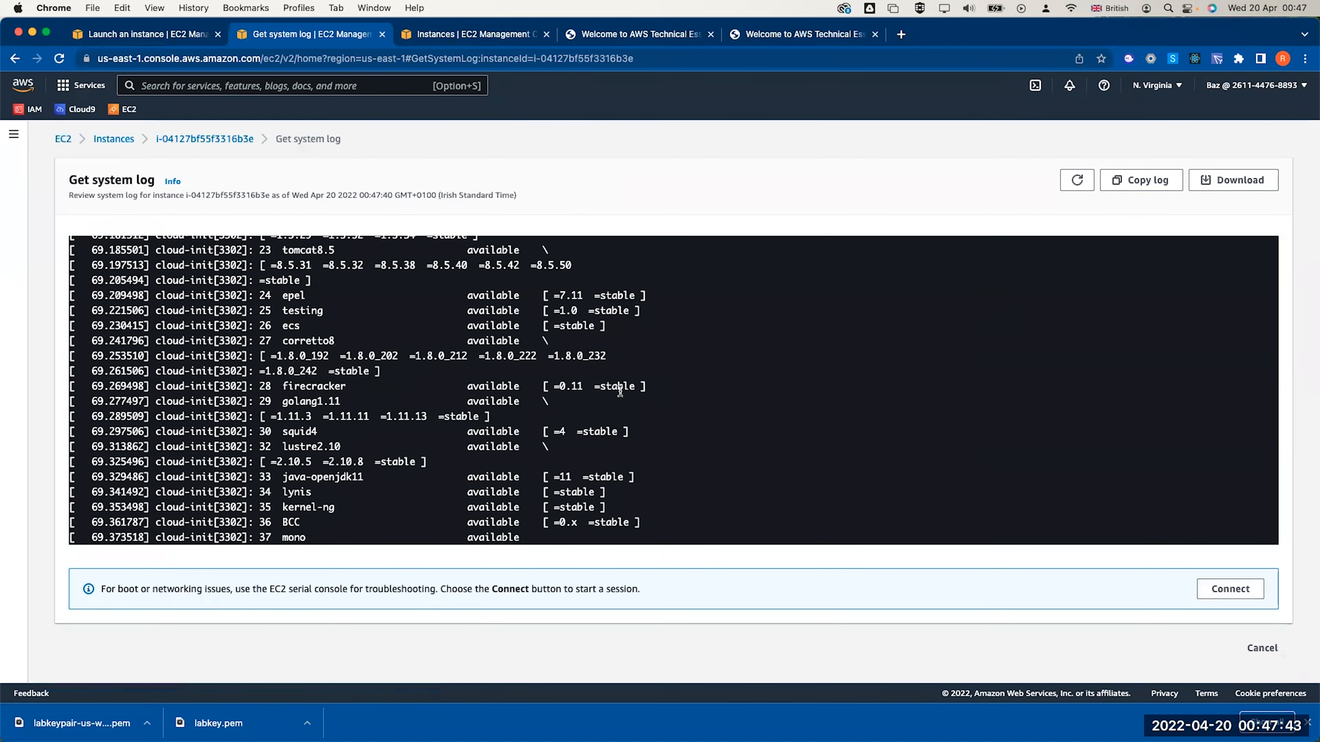
Scroll through the system log, highlighting the mariadb-libs and php-fpm lines
scroll(620, 391, "up", 5)
scroll(620, 391, "down", 5)
scroll(620, 391, "up", 6)
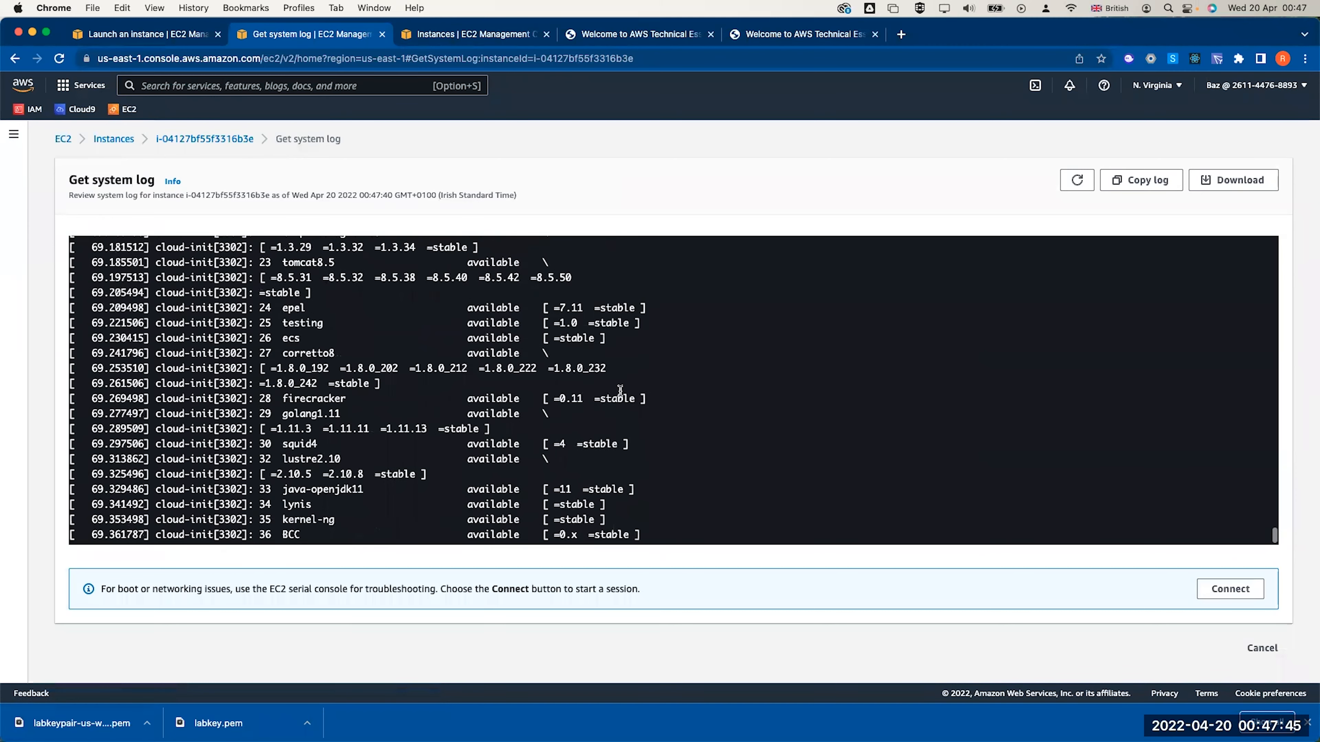
scroll(621, 394, "up", 10)
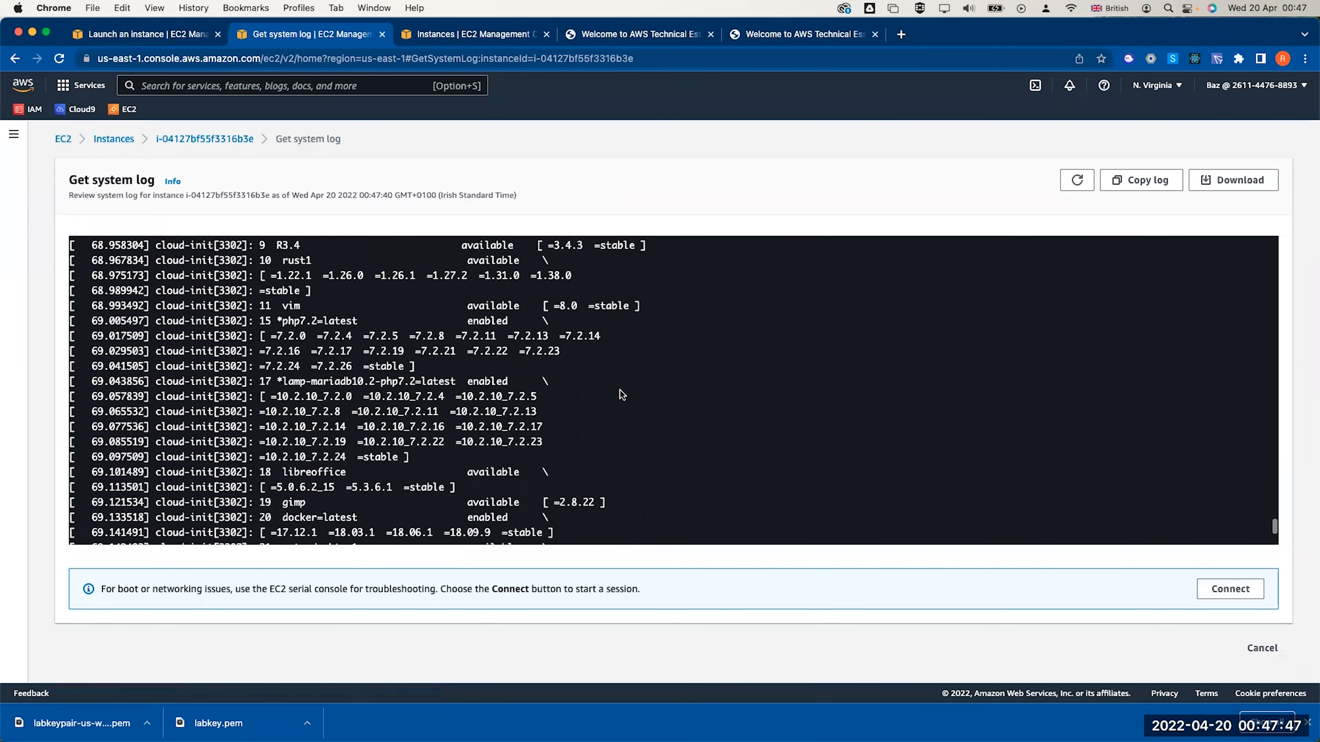
scroll(622, 394, "down", 4)
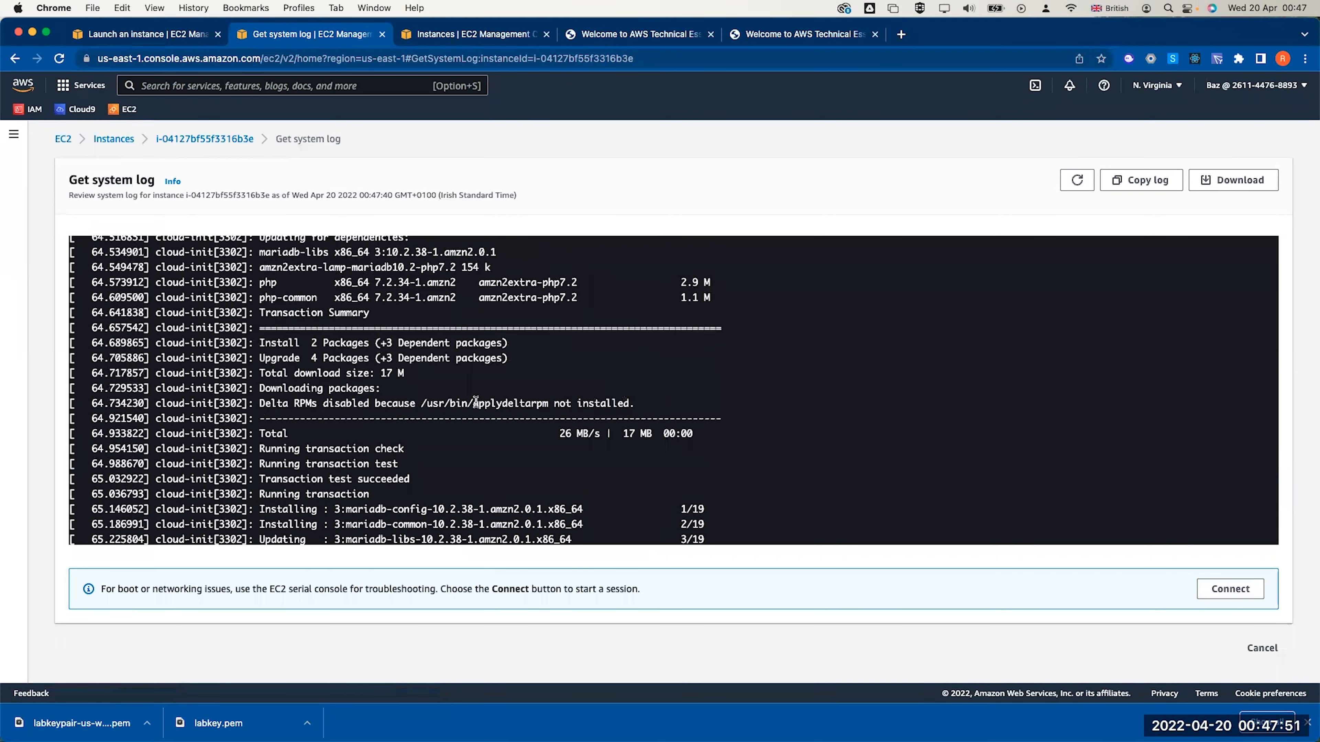
scroll(477, 406, "up", 5)
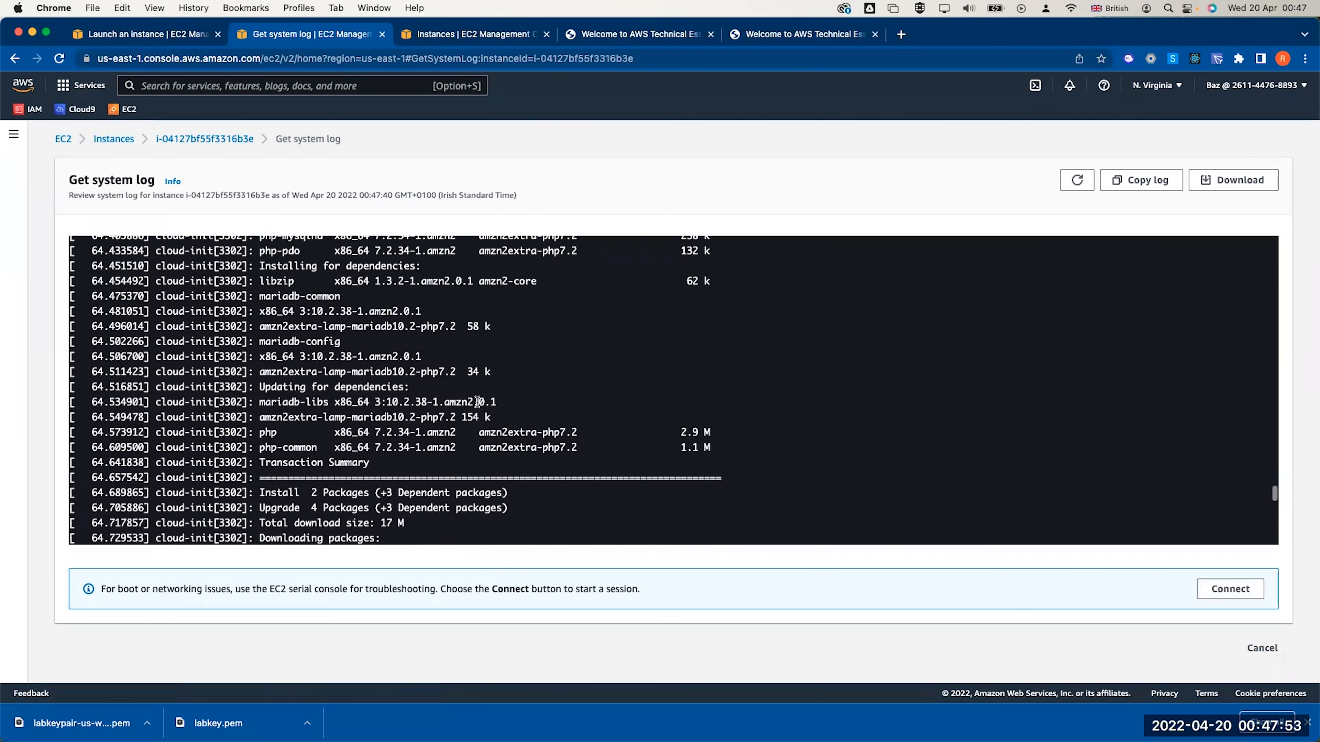
scroll(477, 405, "up", 2)
triple_click(269, 465)
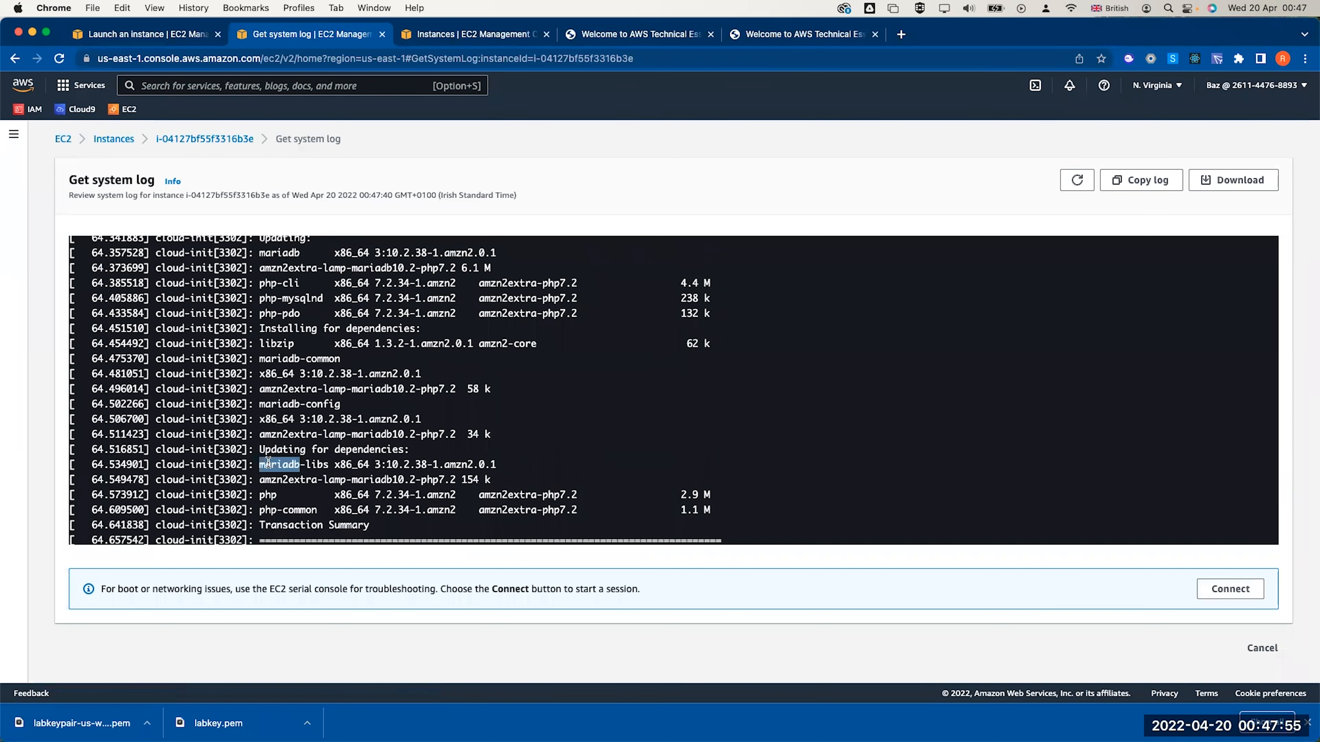
scroll(269, 463, "up", 2)
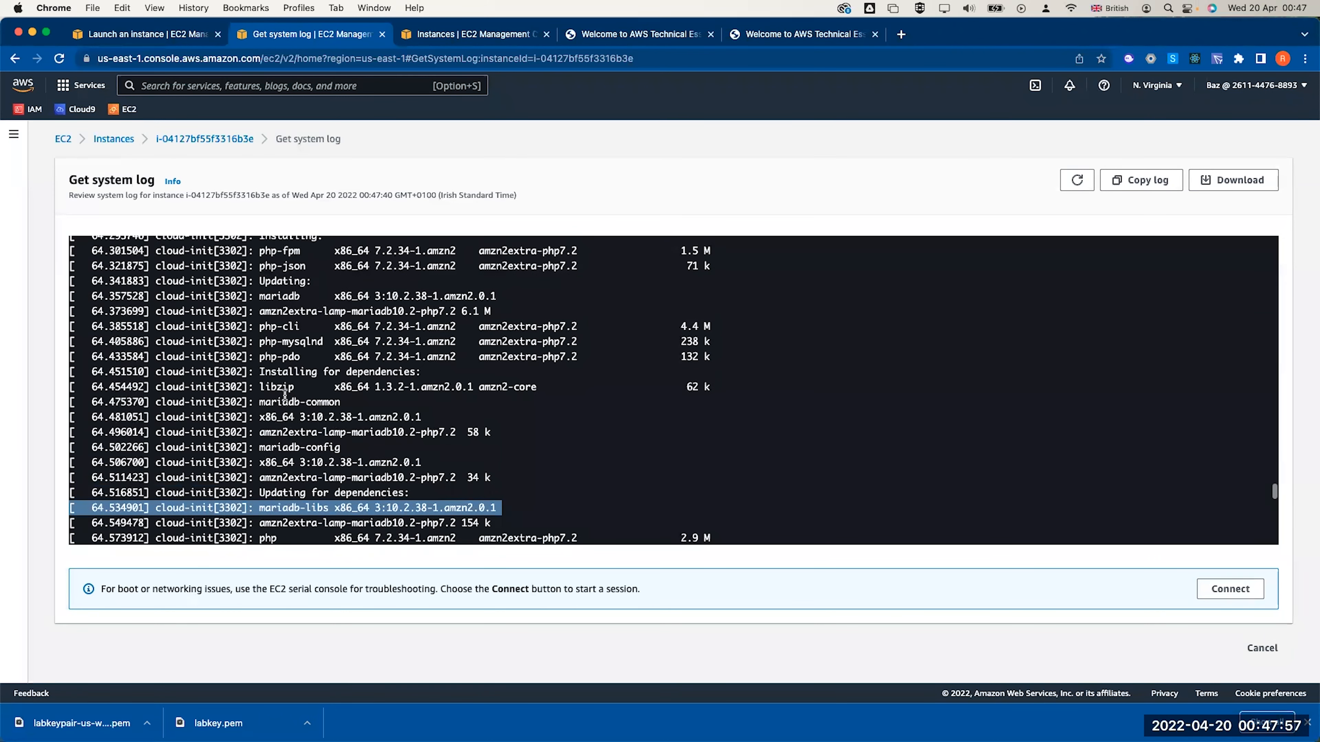
scroll(276, 381, "up", 3)
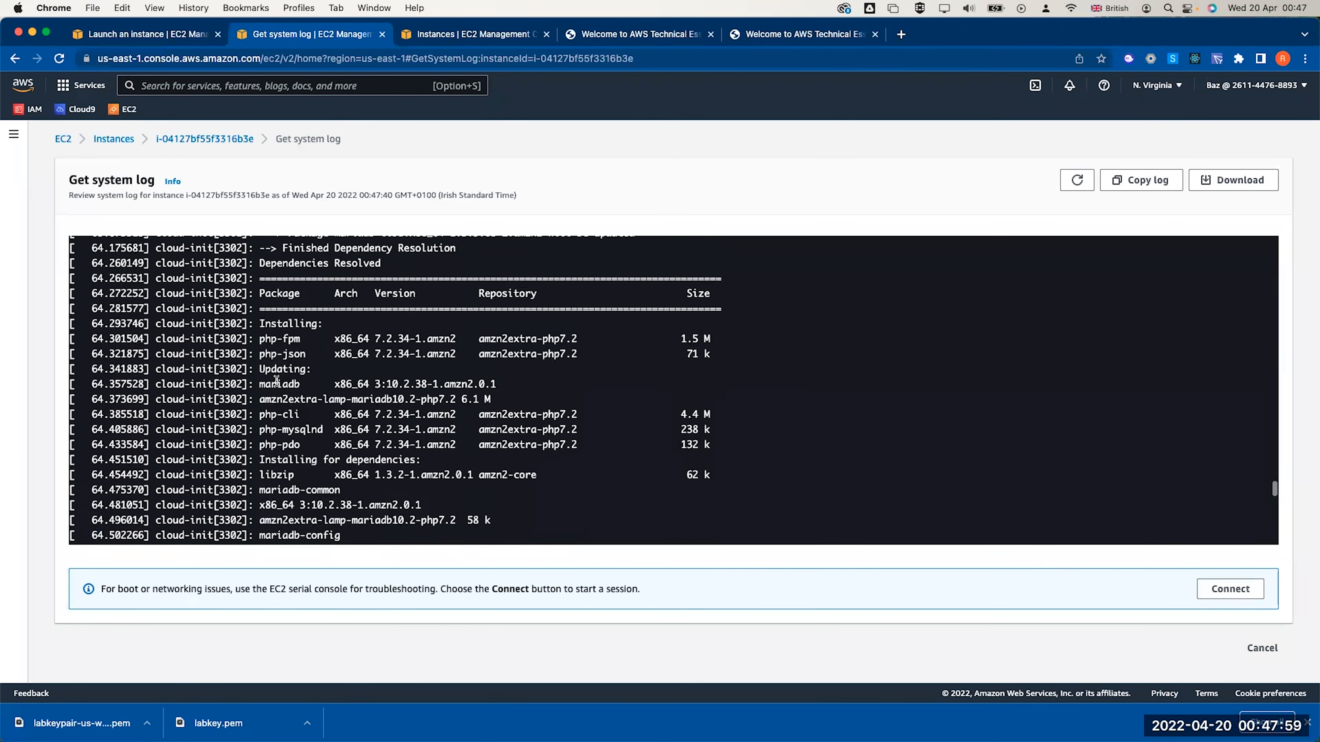
triple_click(286, 337)
Scroll further up to the httpd verifying line and select the word httpd
scroll(280, 337, "up", 3)
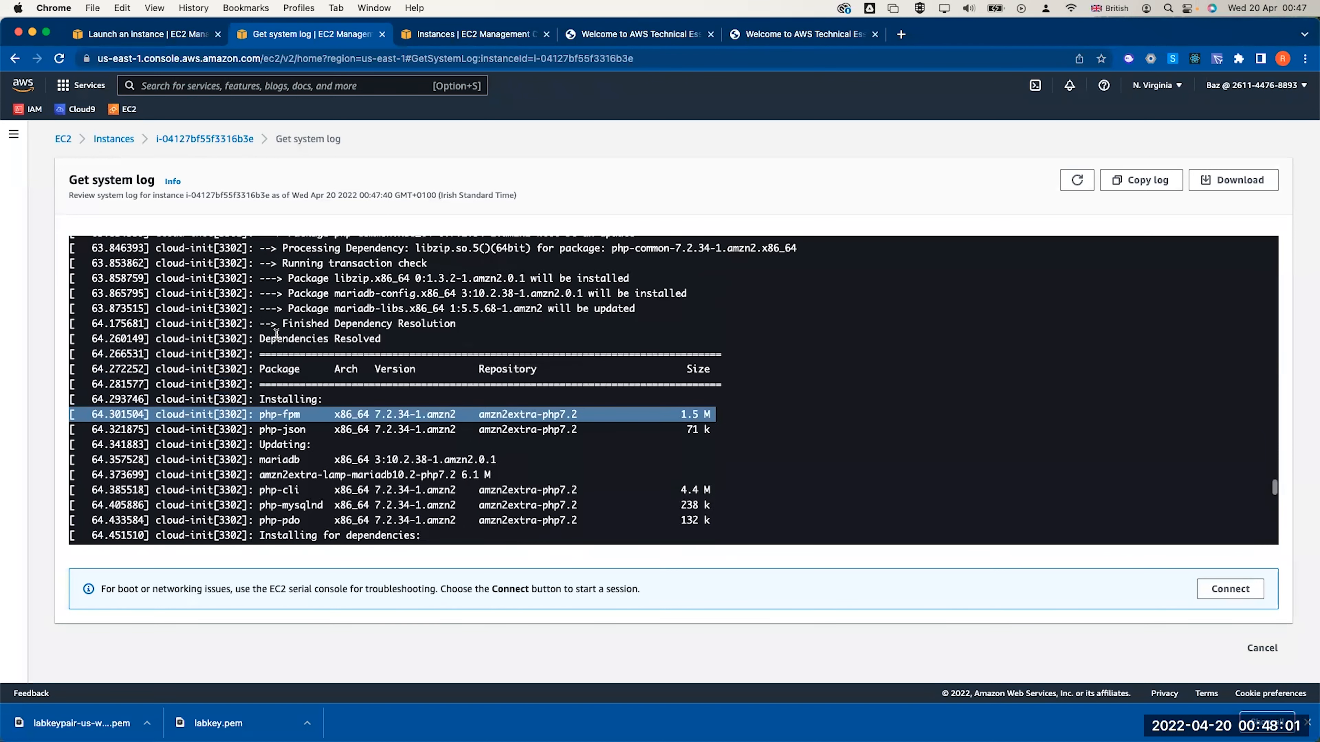
scroll(277, 337, "up", 3)
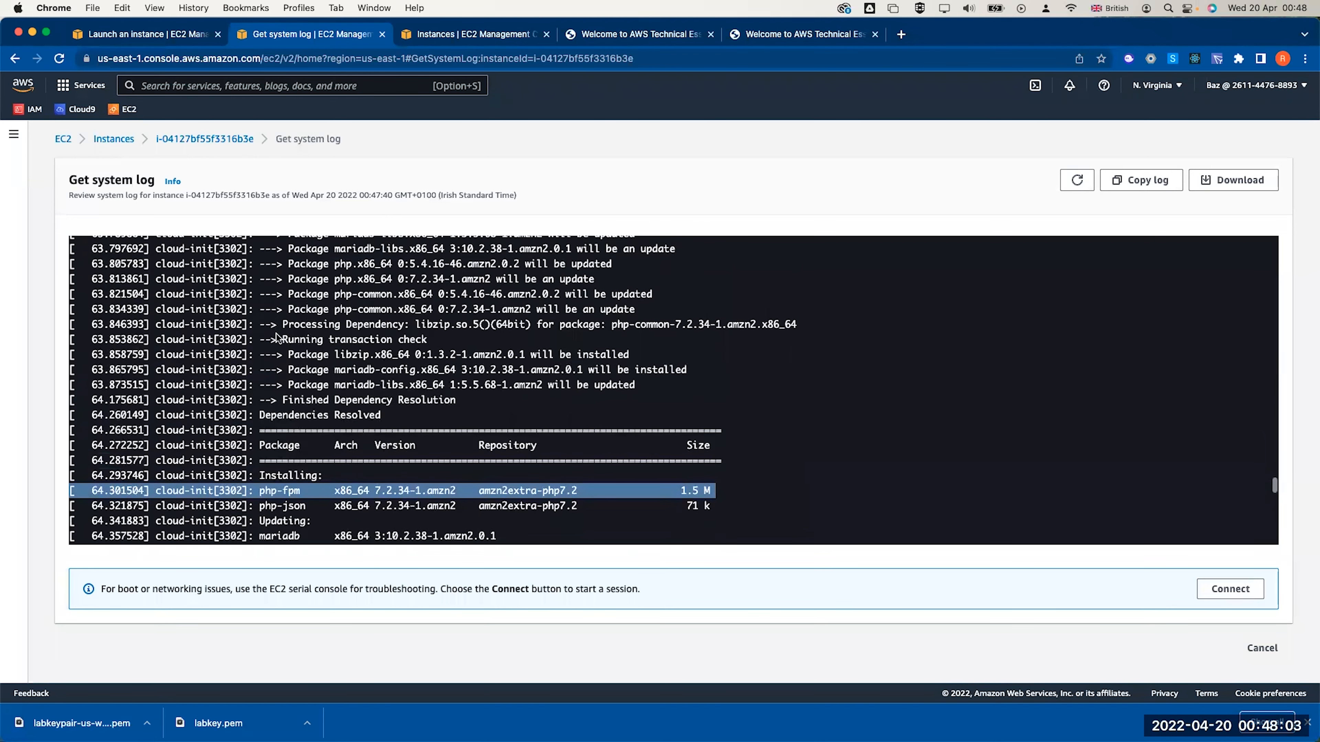
scroll(276, 337, "up", 15)
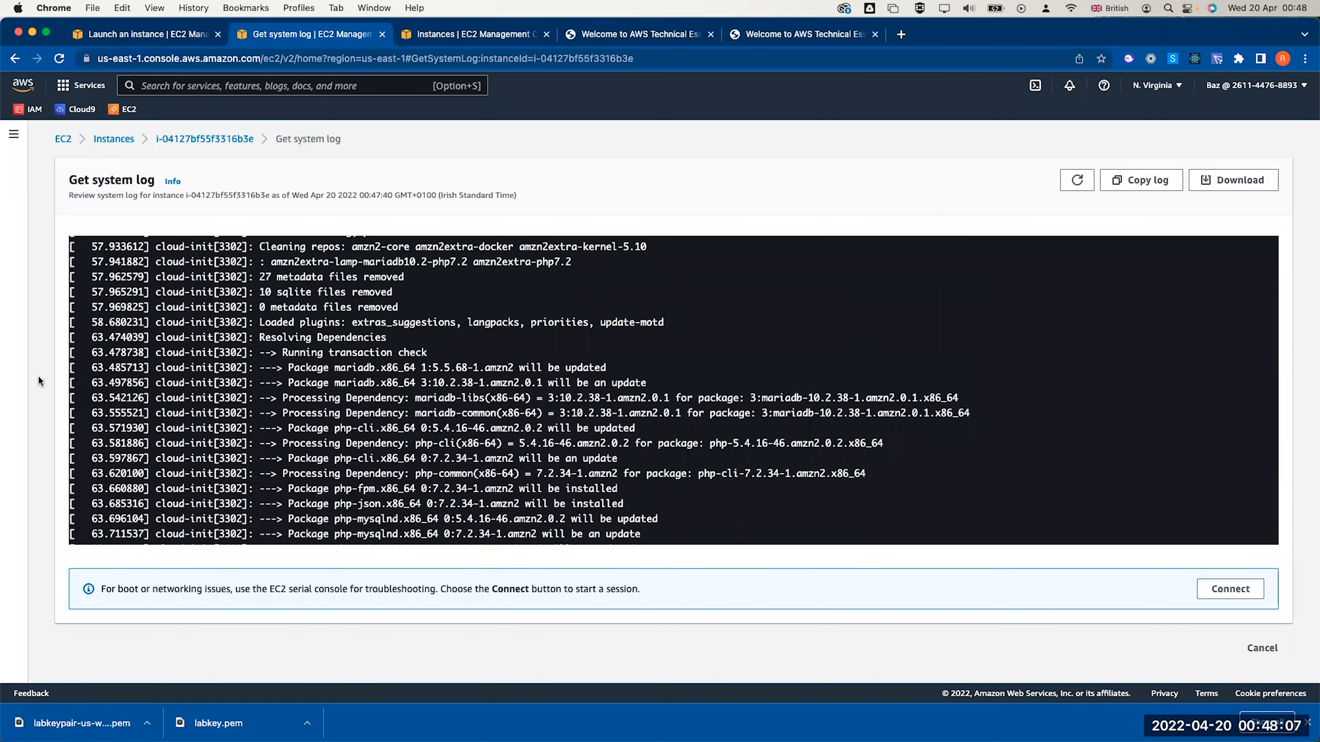
scroll(514, 264, "up", 10)
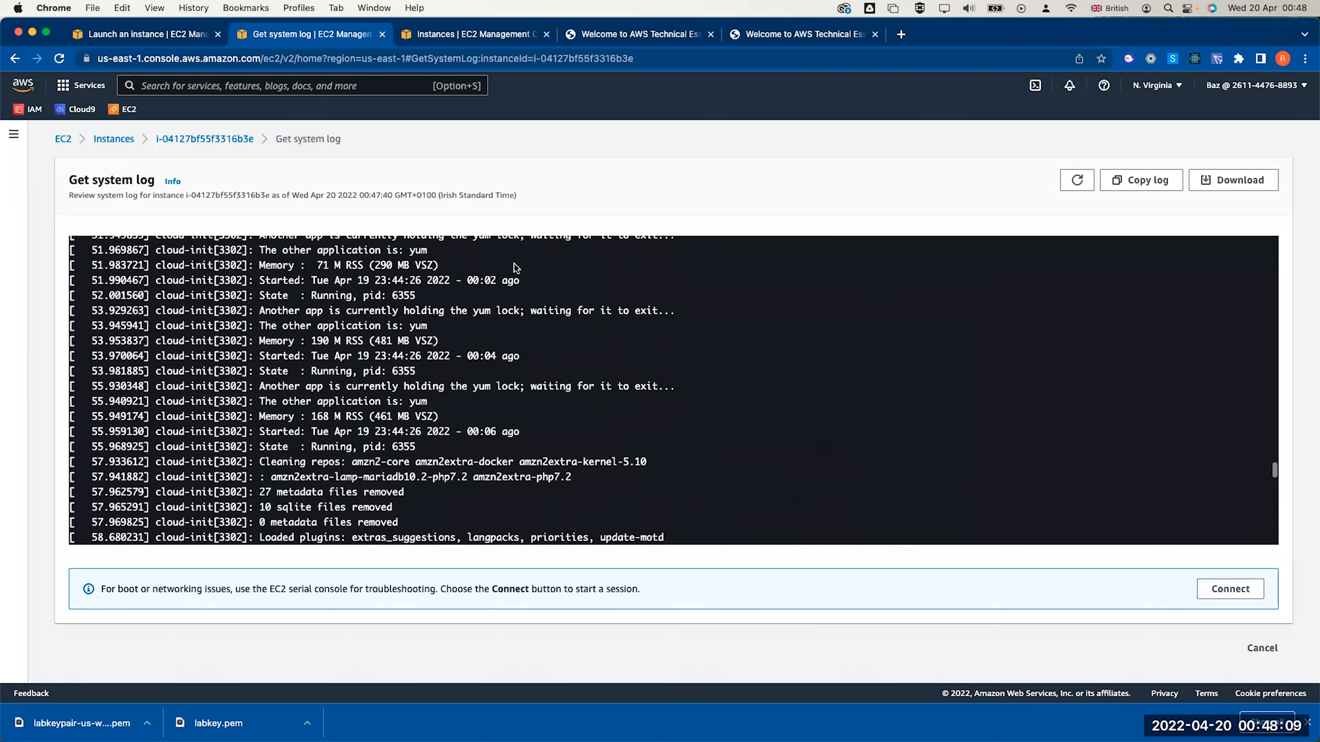
scroll(514, 264, "up", 20)
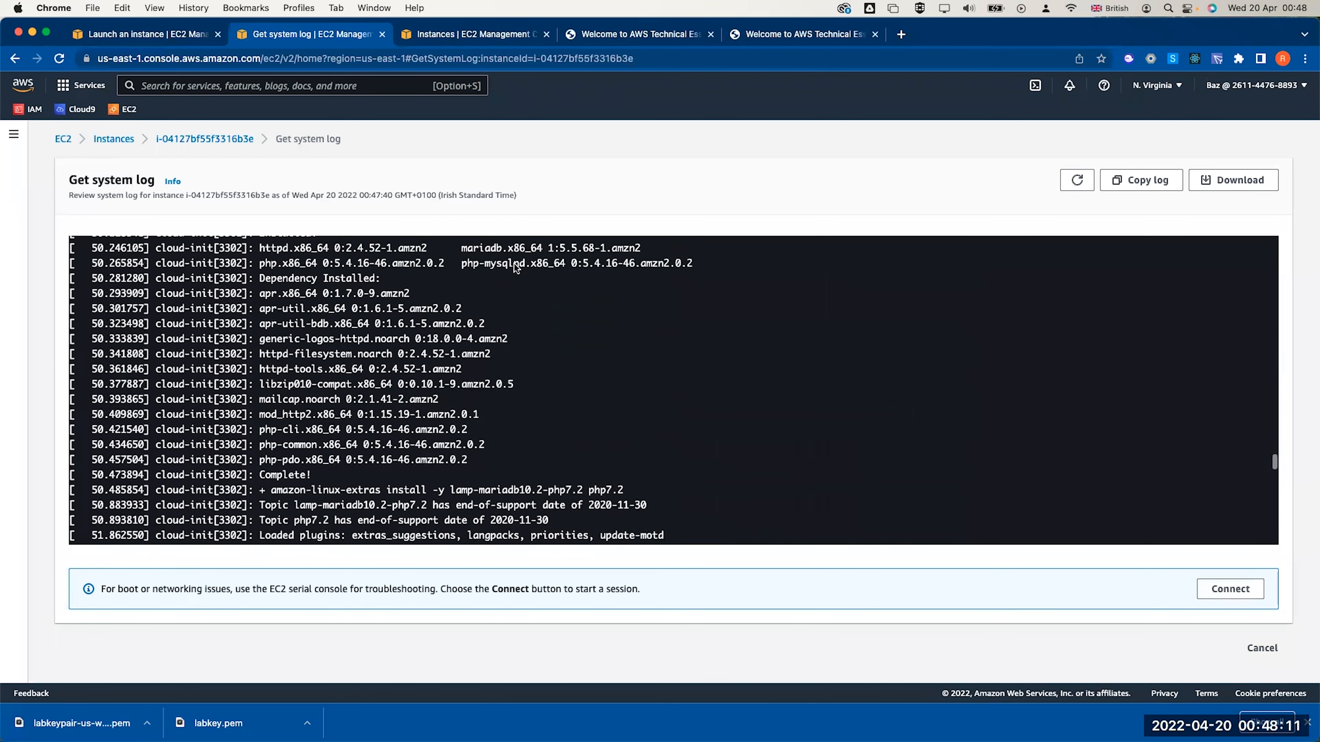
scroll(514, 264, "up", 1)
scroll(514, 264, "up", 4)
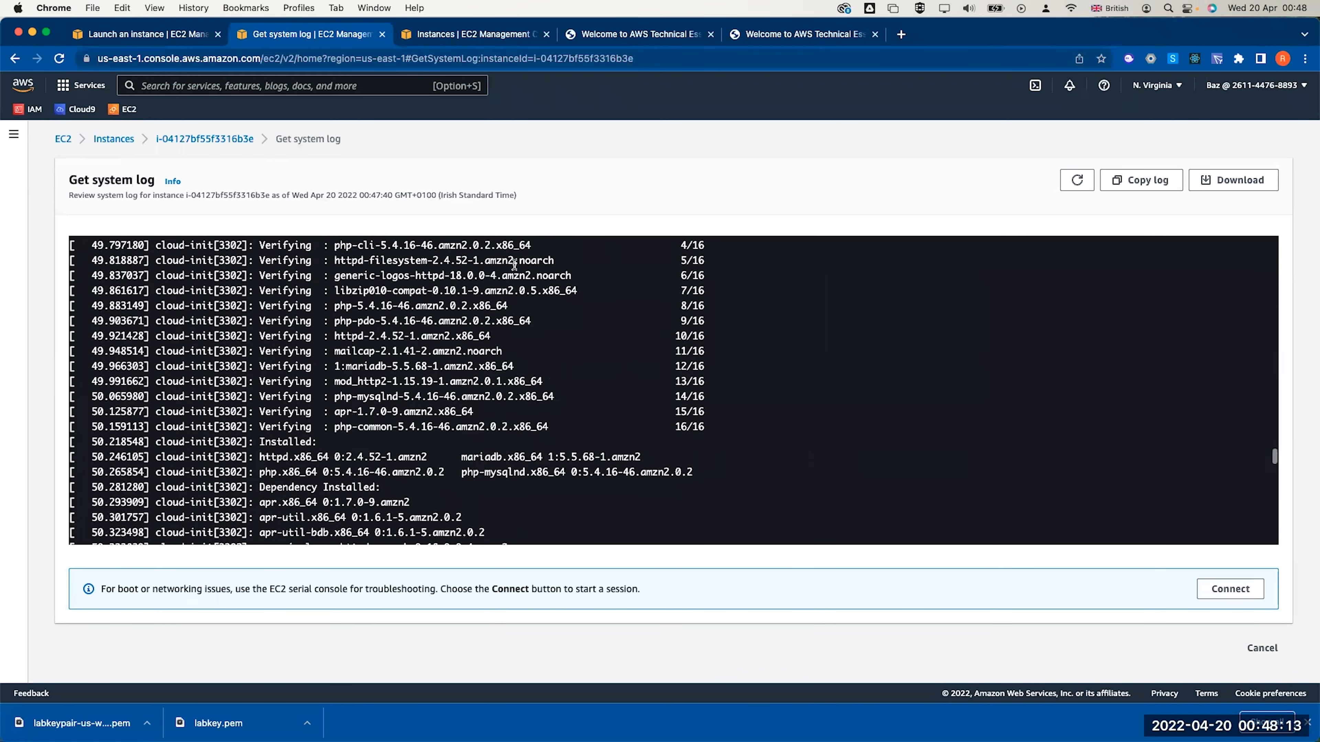
triple_click(328, 395)
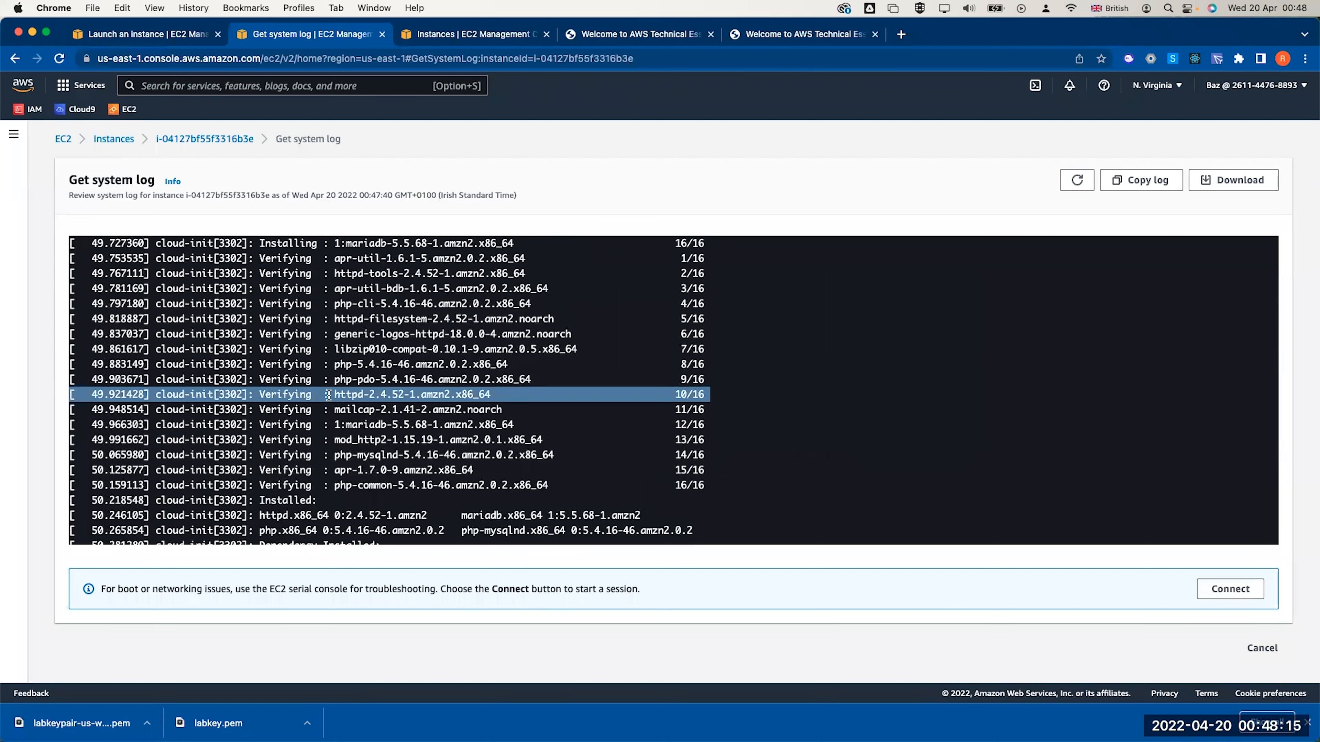
left_click(270, 393)
double_click(353, 393)
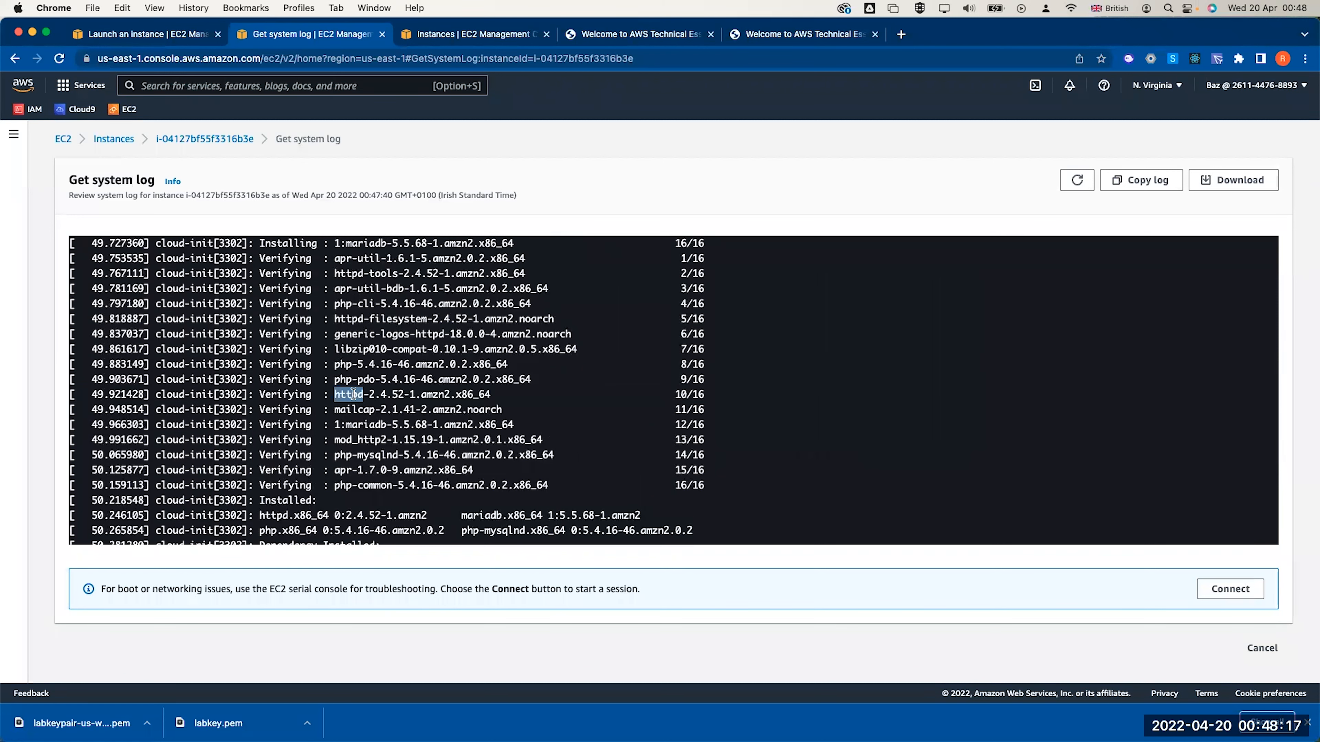
scroll(354, 393, "down", 10)
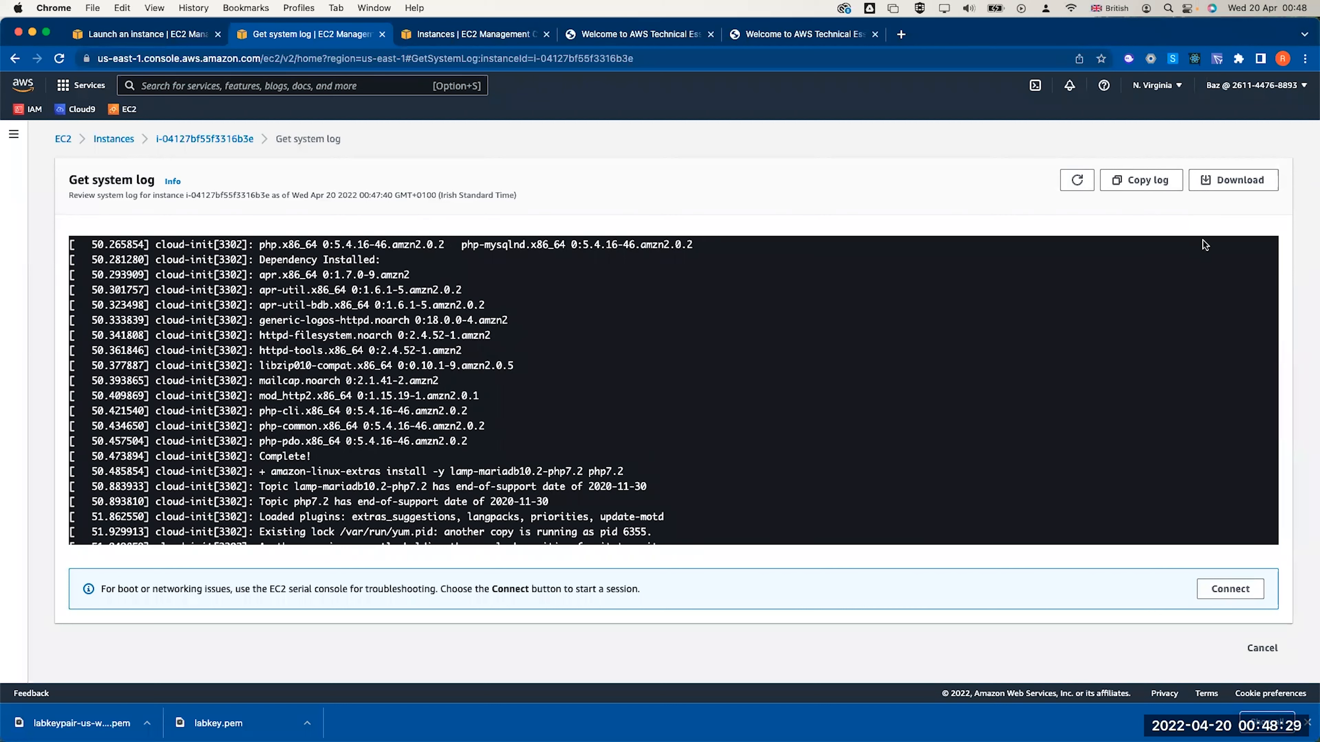
Download the system log, copy it, and return to the instances list
left_click(1225, 181)
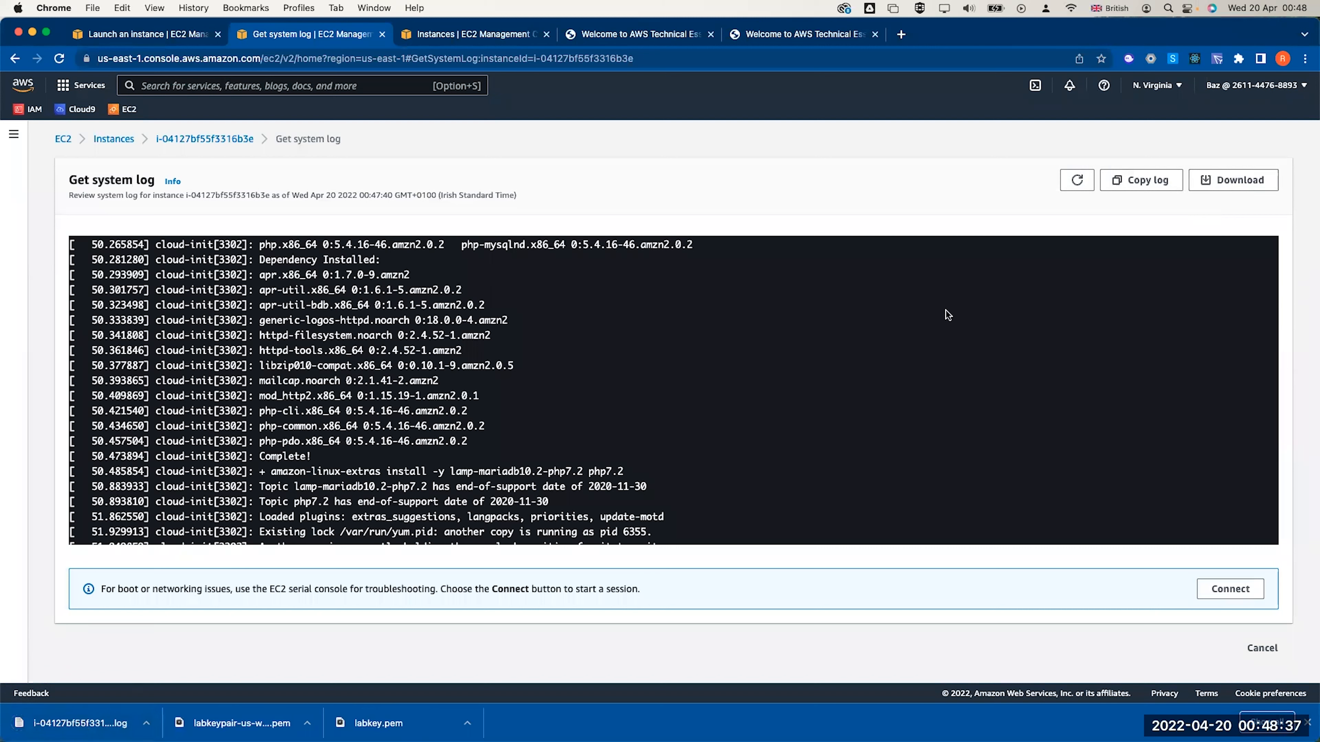
left_click(1141, 183)
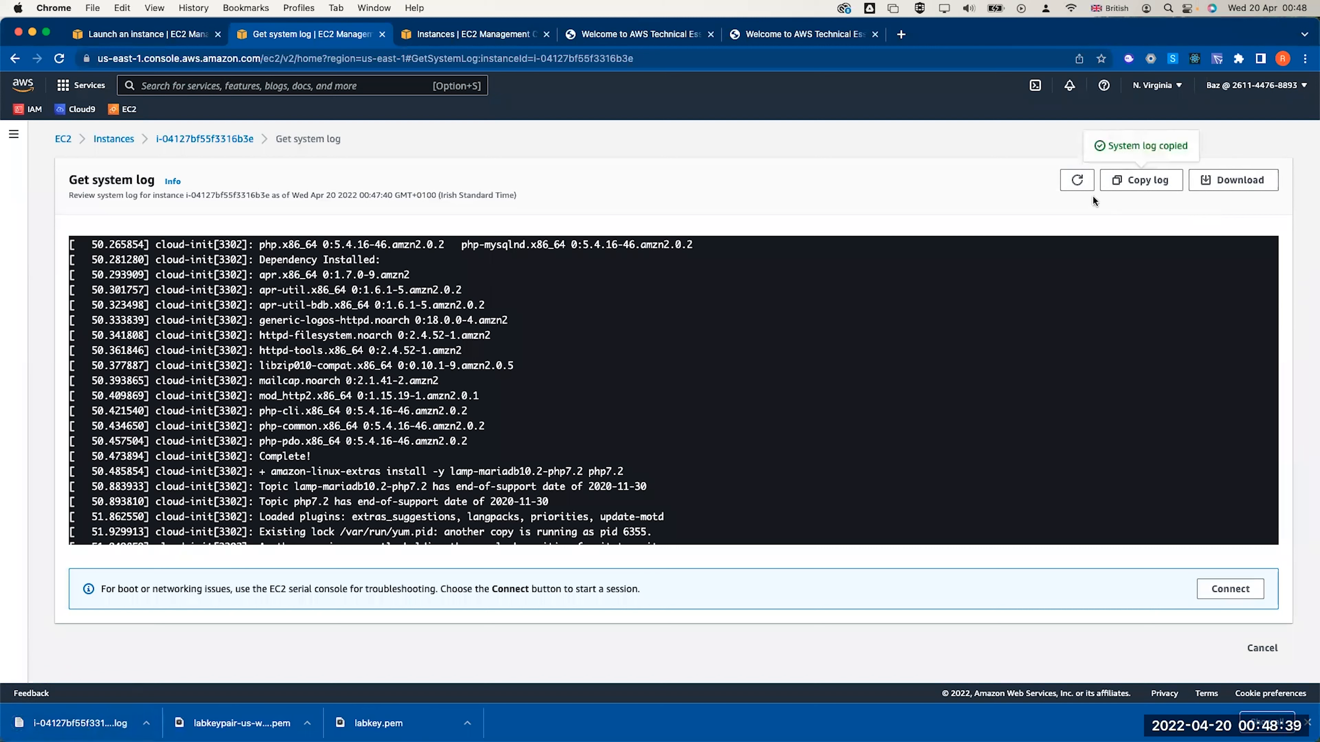
scroll(1061, 354, "up", 3)
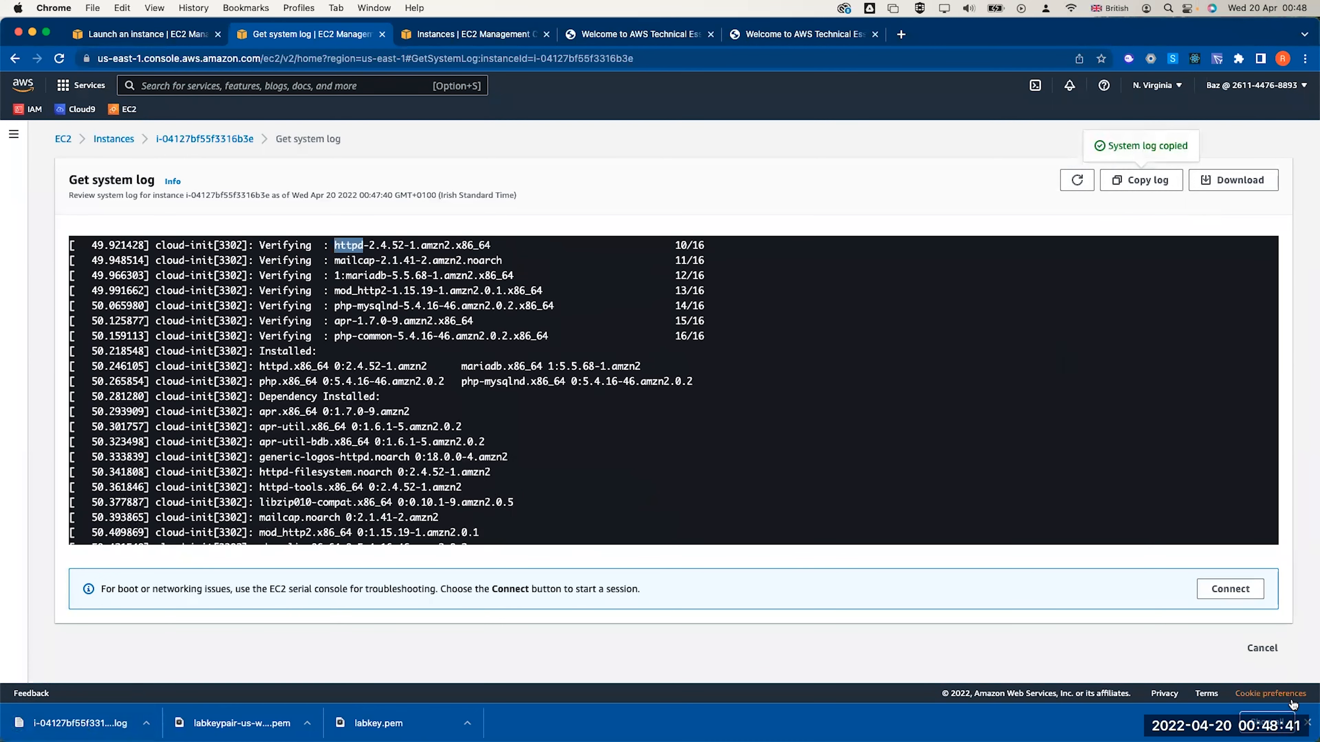
left_click(1262, 648)
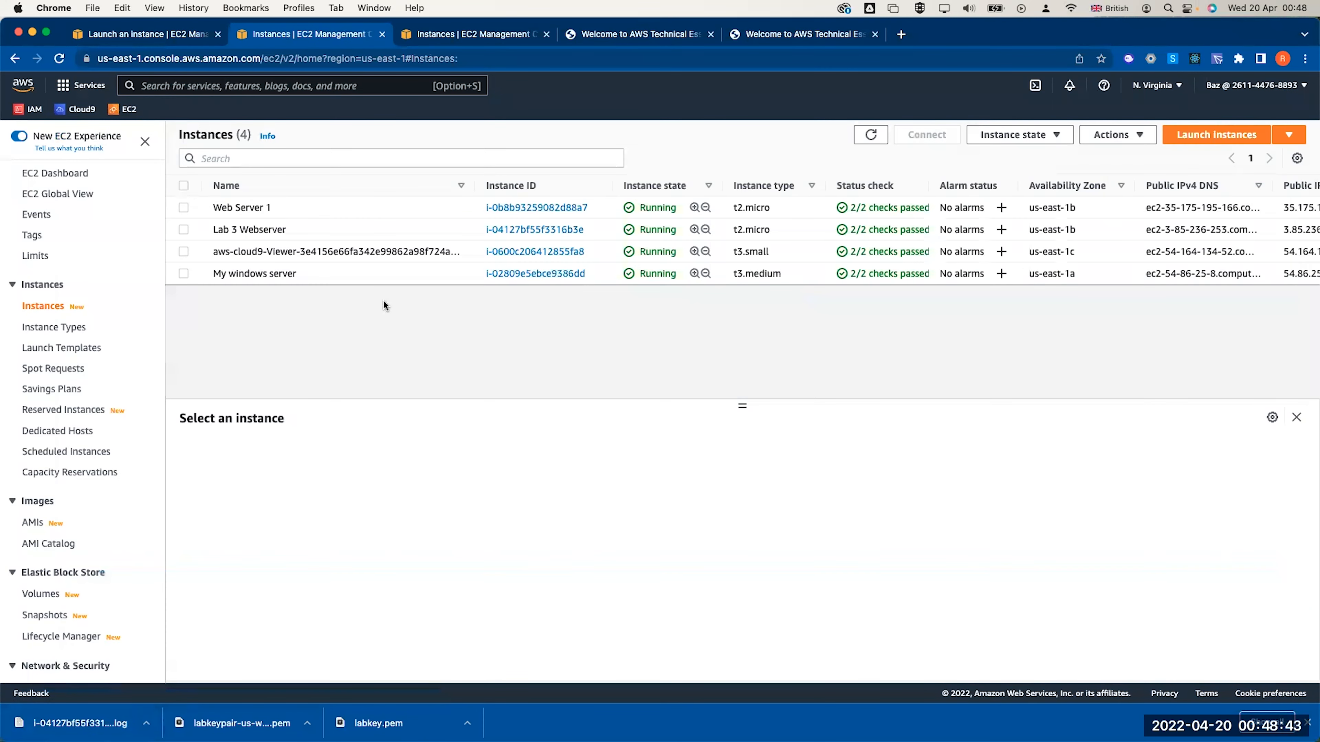
Capture Lab 3 Webserver's instance screenshot, download it as a .jpg, and return to Instances
left_click(188, 232)
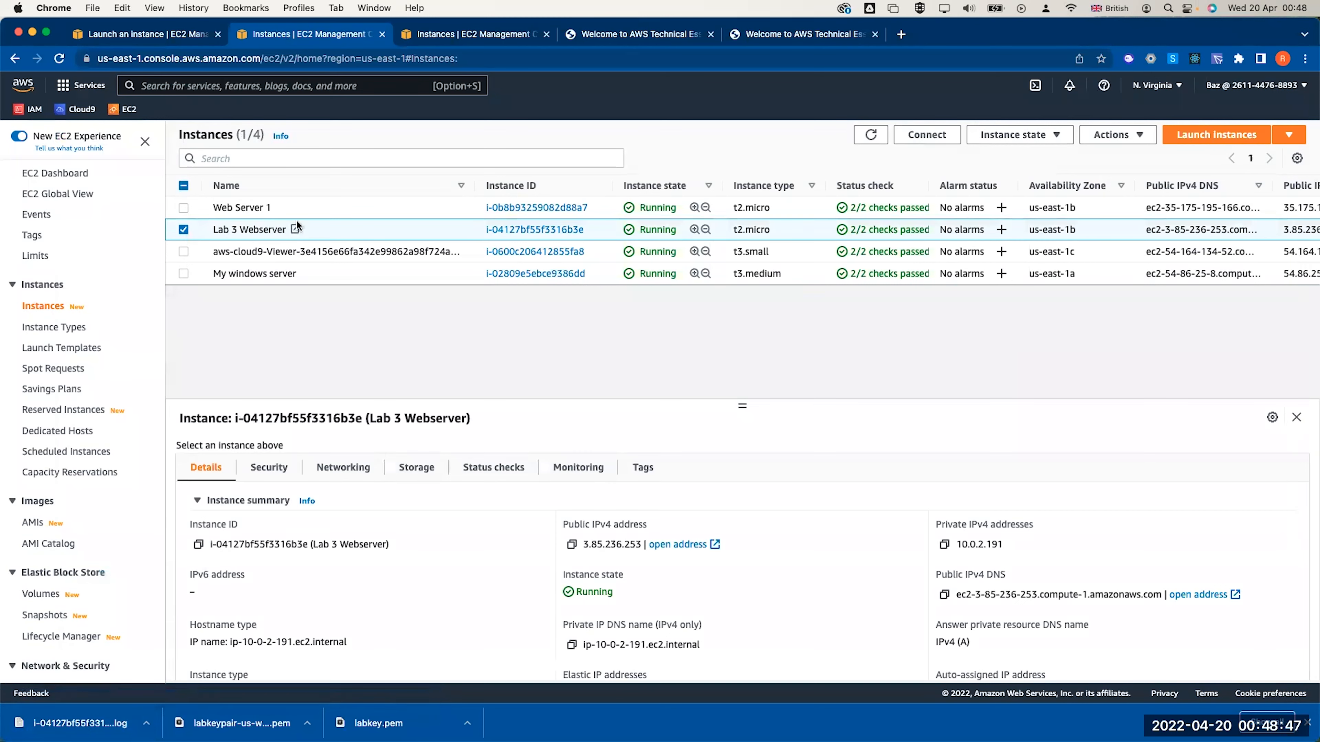
left_click(1114, 135)
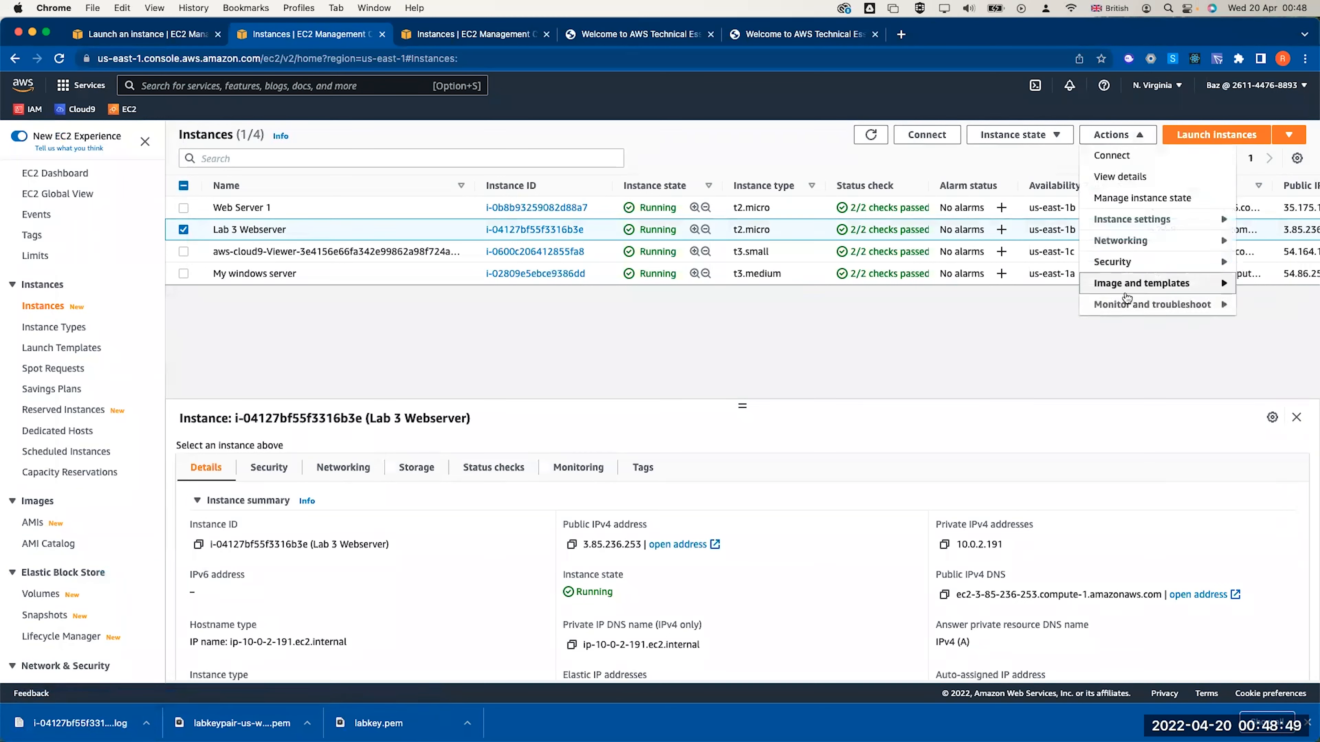
mouse_move(1126, 307)
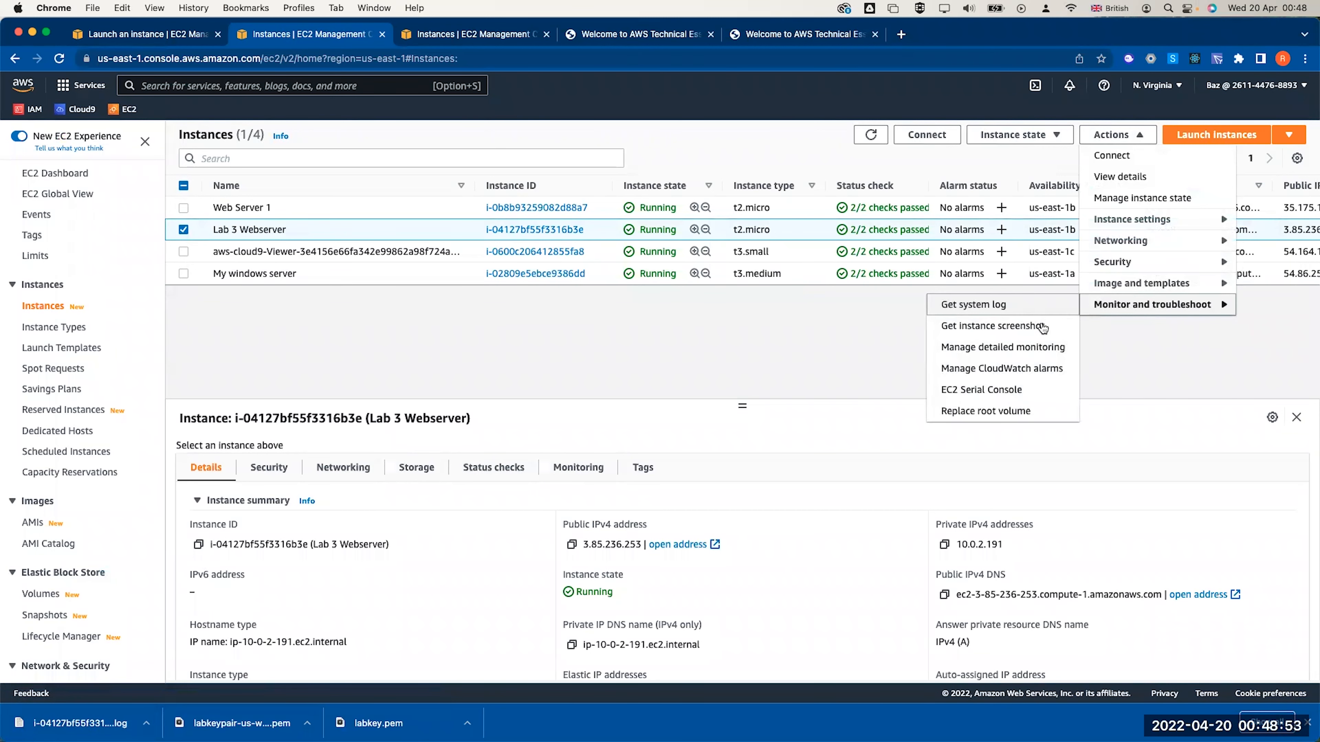
left_click(1031, 327)
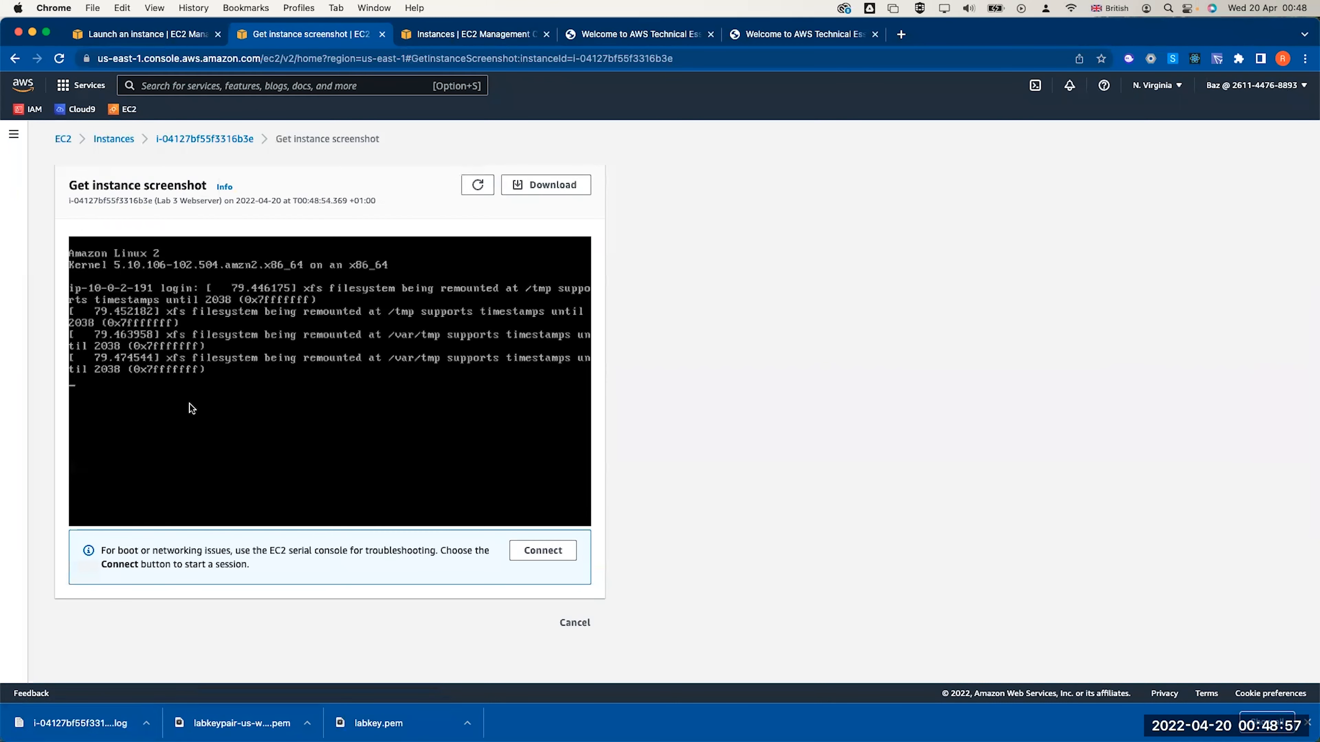
left_click(550, 185)
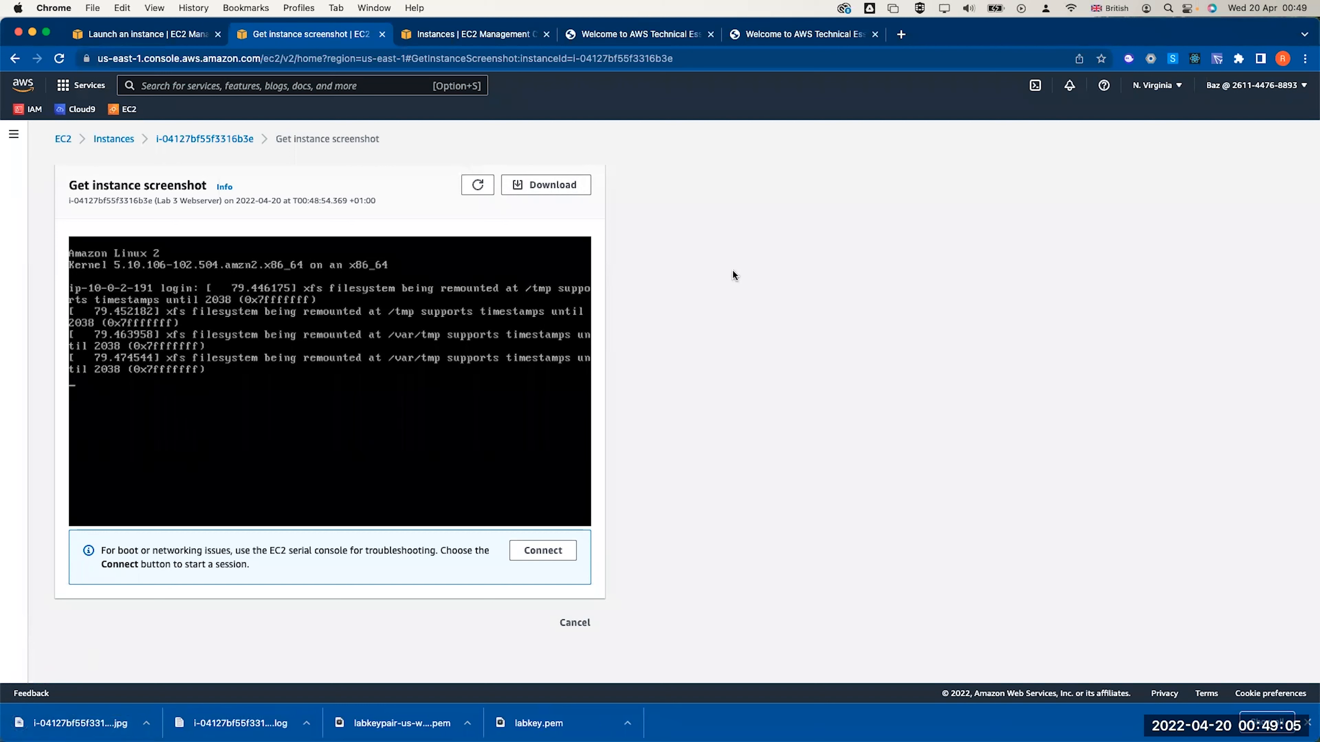
left_click(573, 624)
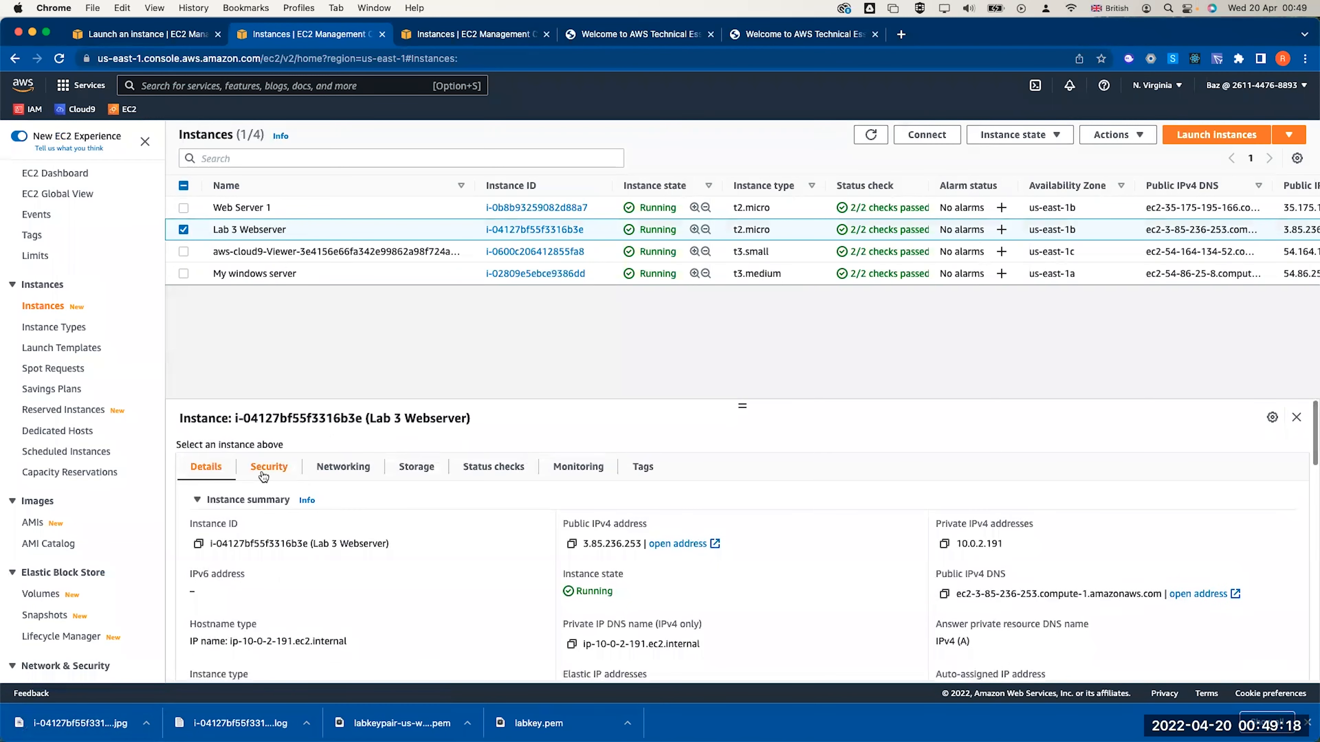
Give Web SG Lab 3 an extra inbound SSH rule from Anywhere-IPv4 (0.0.0.0/0) and save
left_click(263, 466)
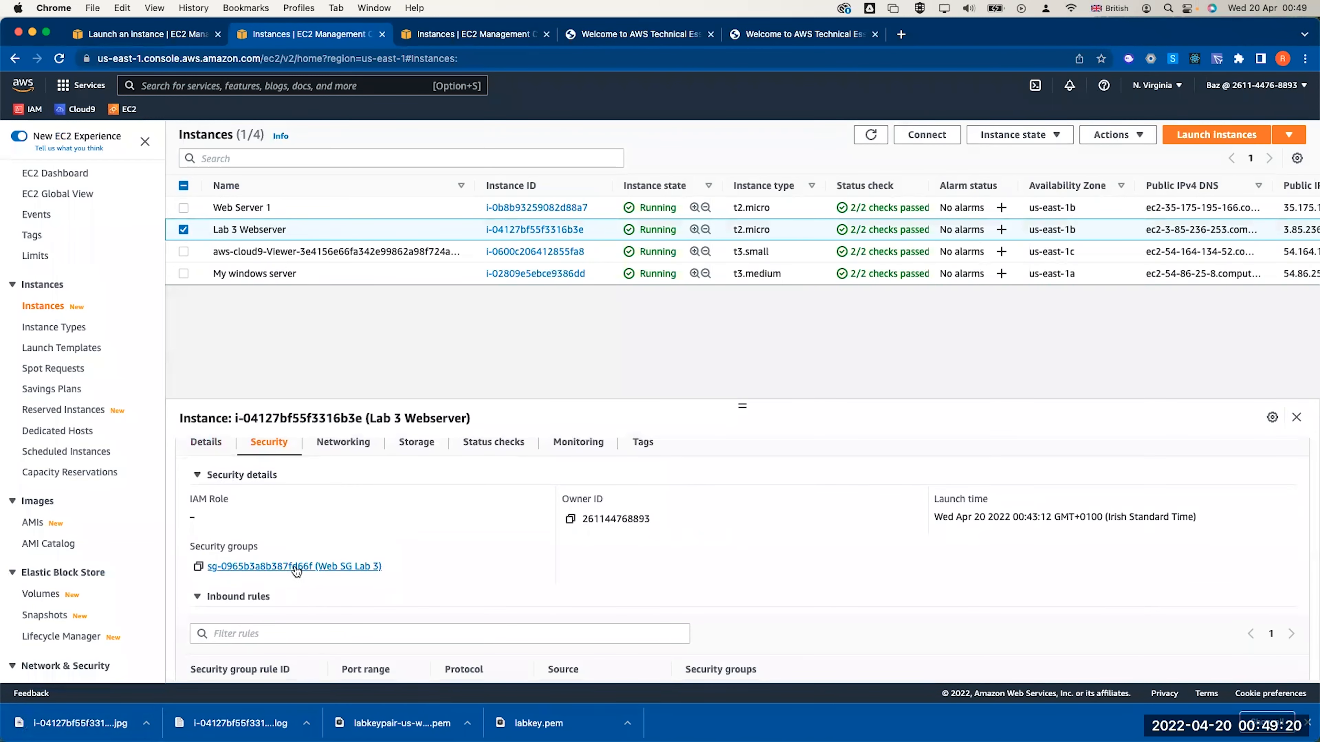
left_click(298, 567)
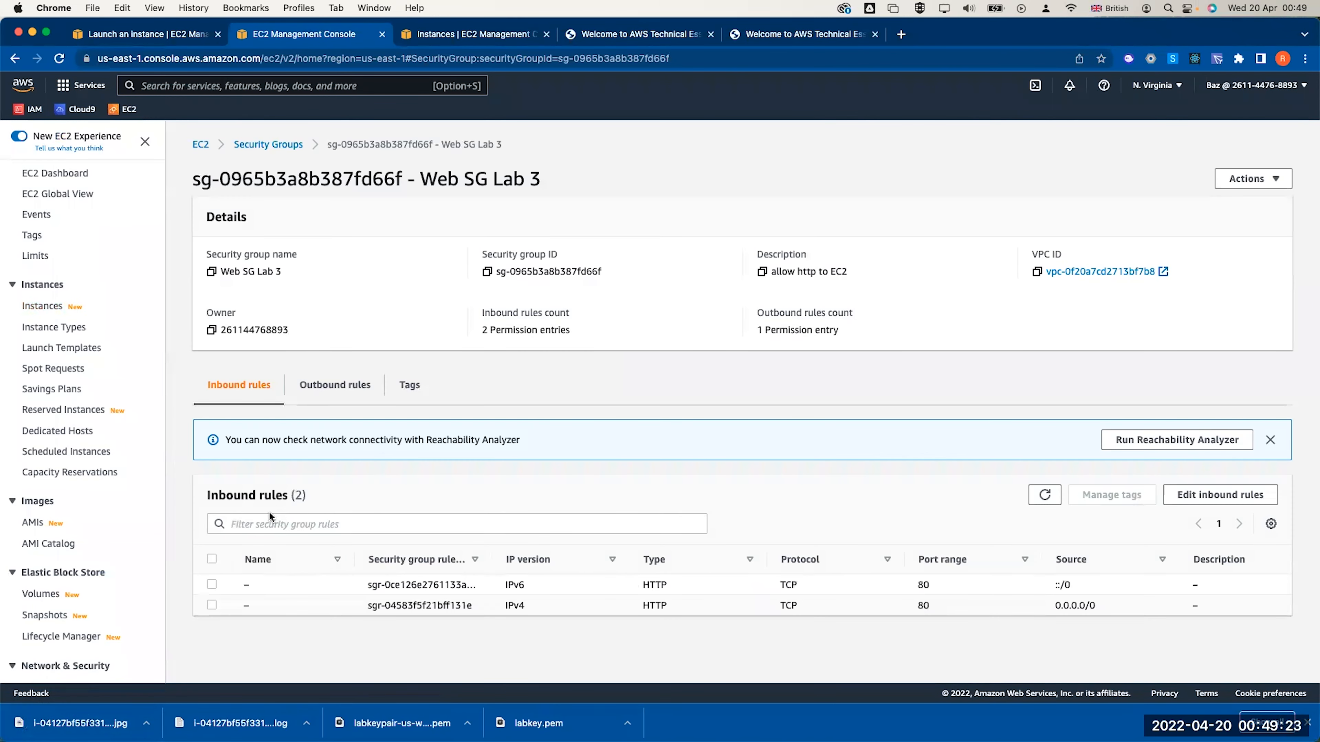
left_click(1211, 496)
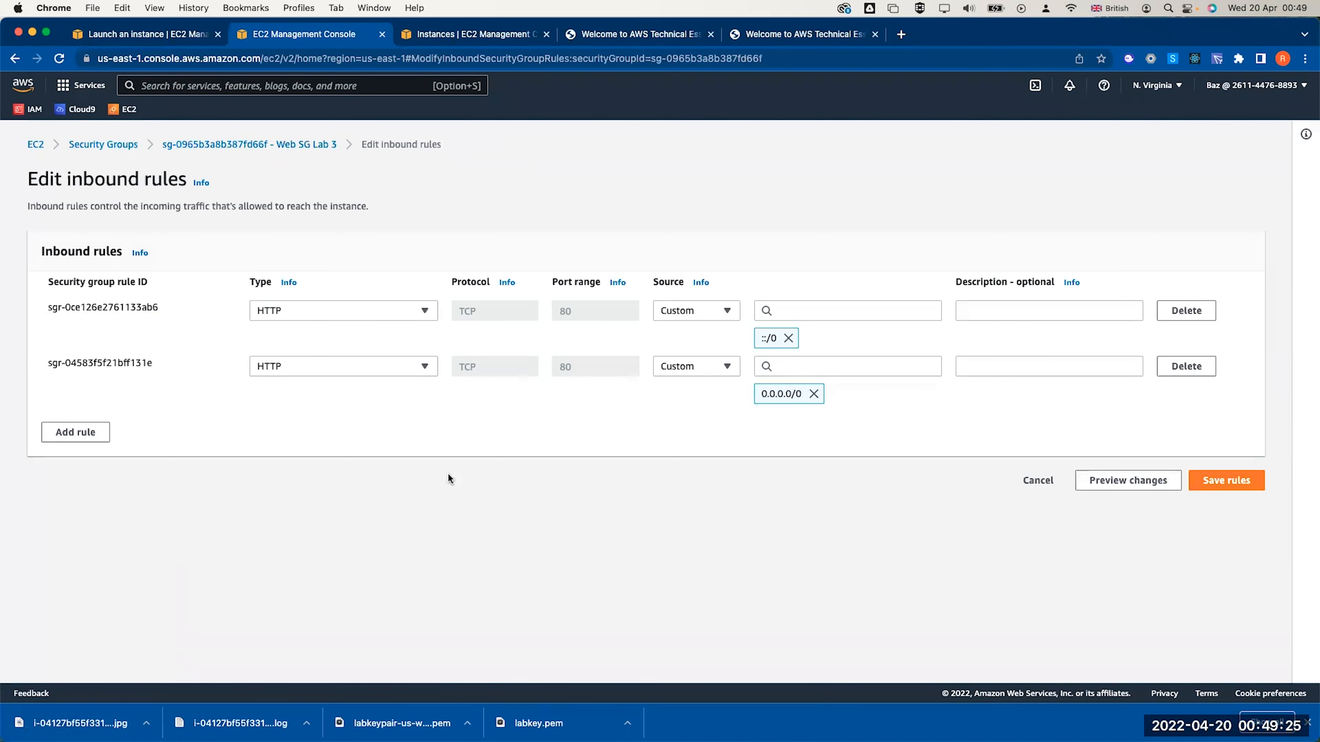
left_click(59, 436)
left_click(298, 423)
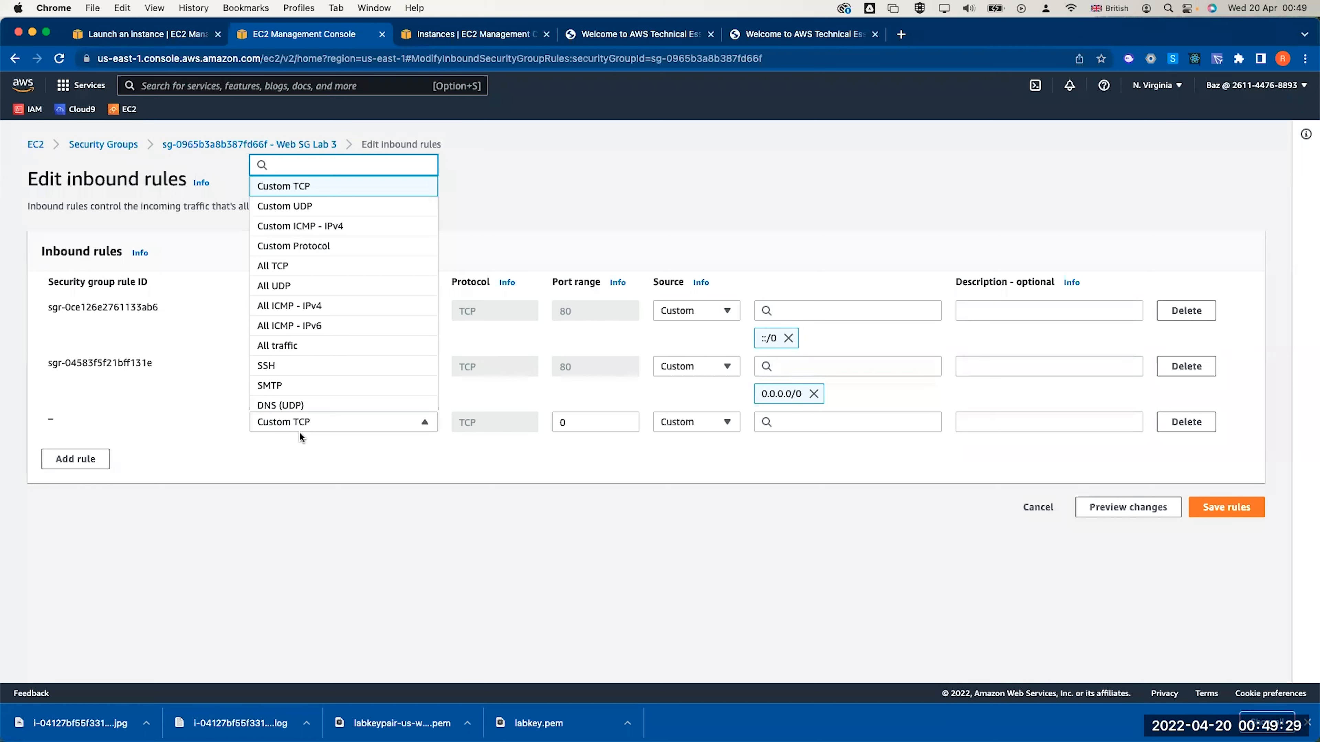
left_click(315, 375)
left_click(723, 424)
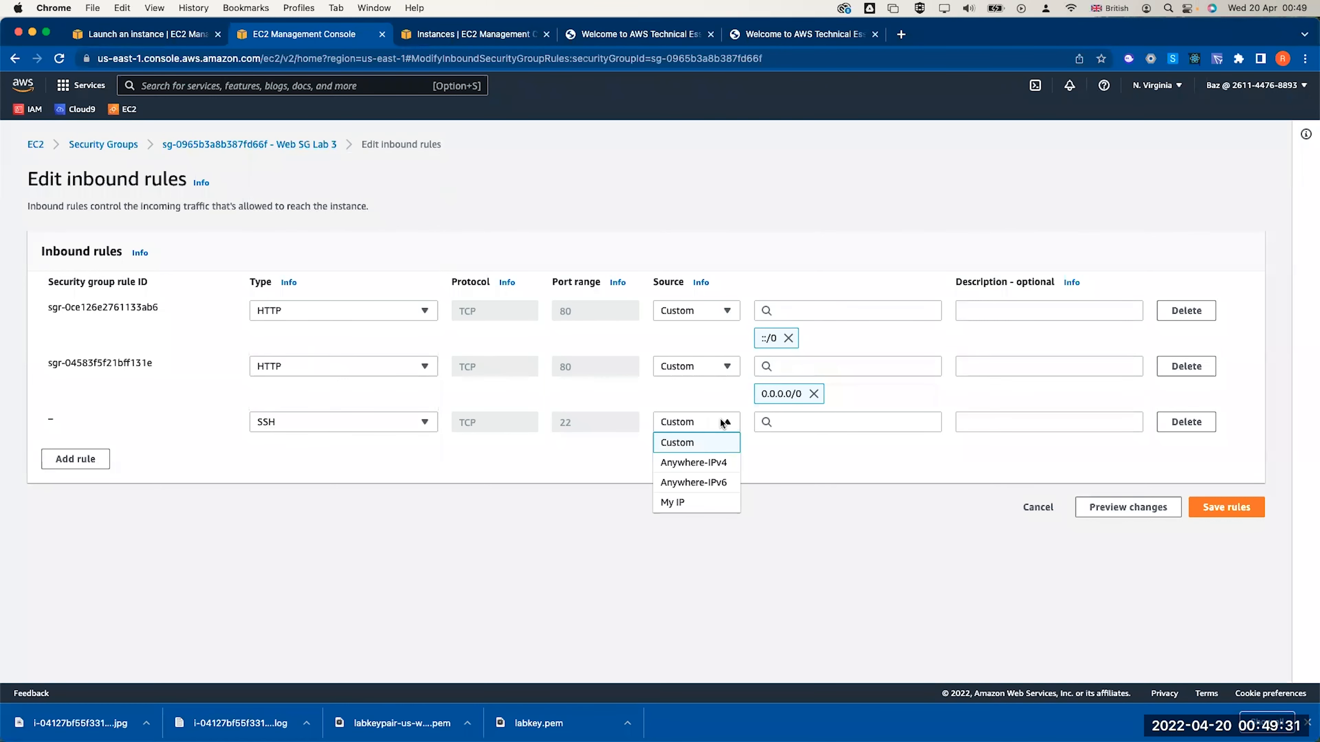
left_click(712, 467)
left_click(1225, 536)
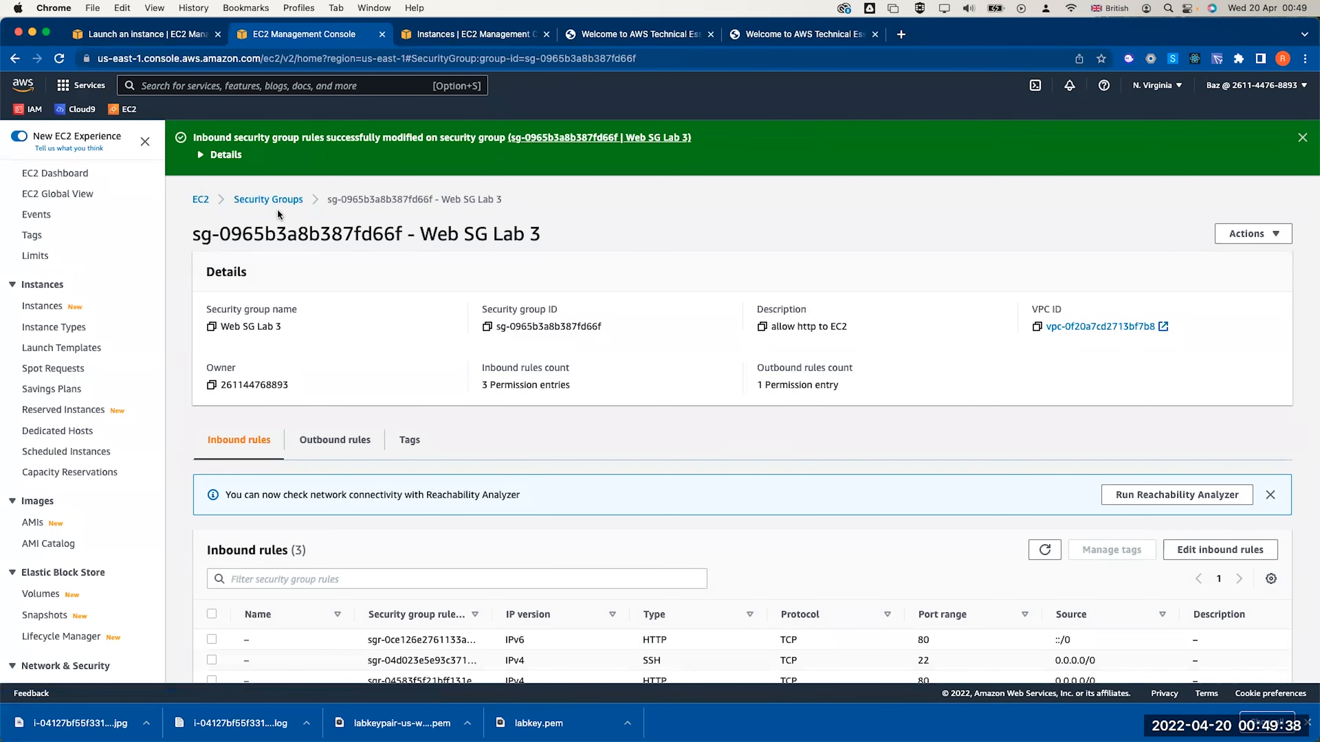
left_click(202, 200)
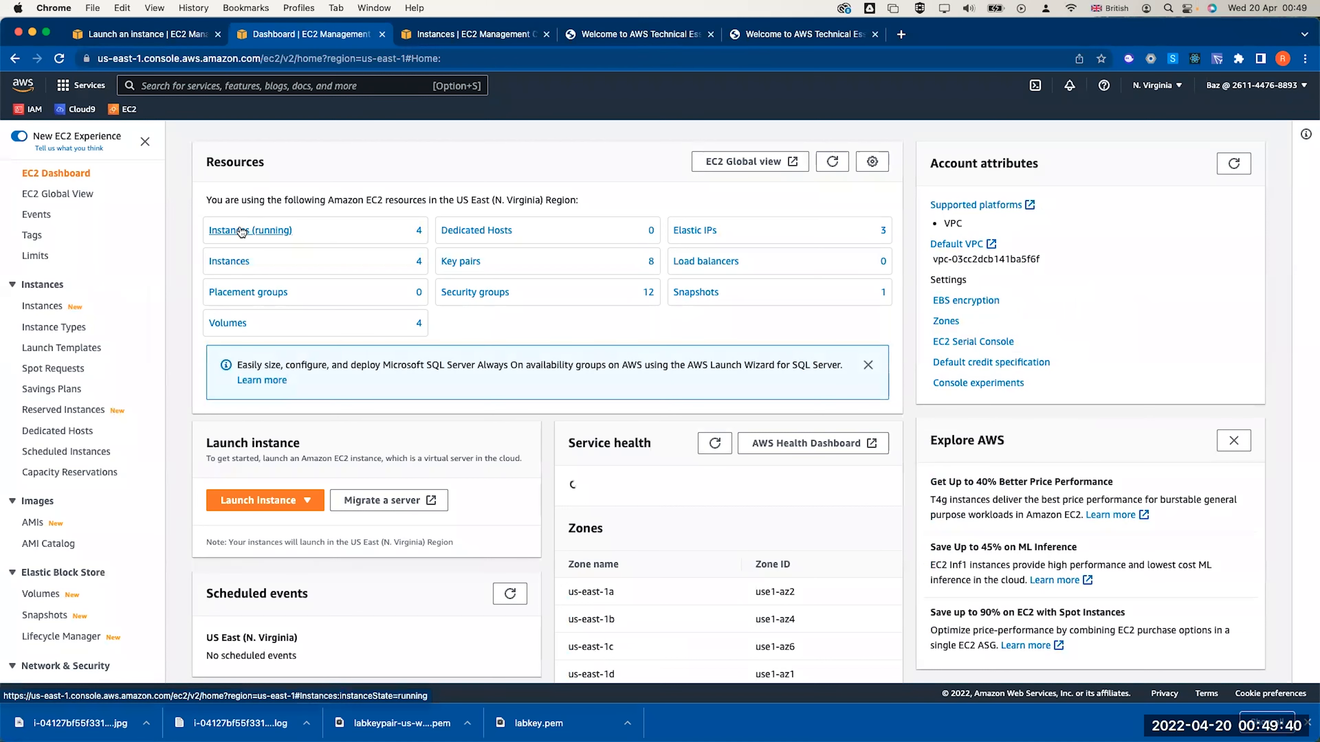
Stop the running Lab 3 Webserver instance and confirm the stop
left_click(240, 232)
left_click(183, 258)
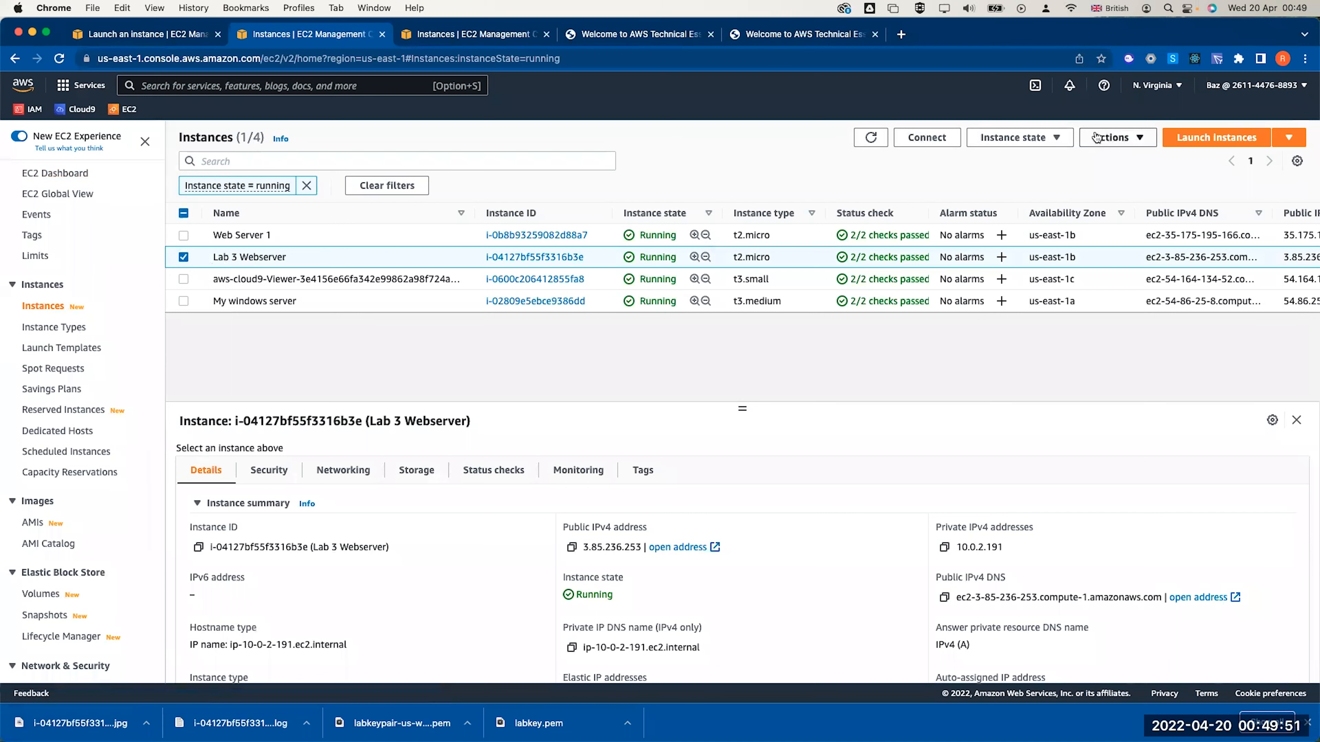
left_click(1022, 138)
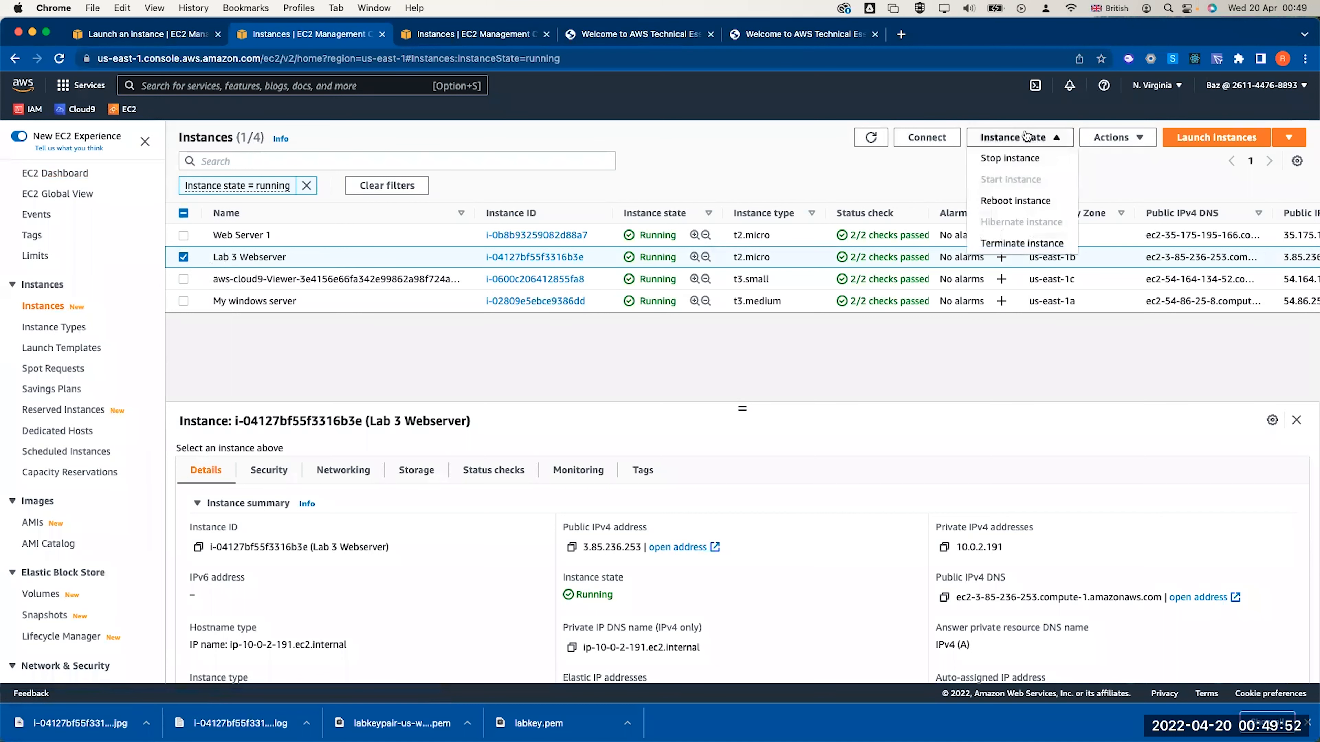
left_click(1010, 159)
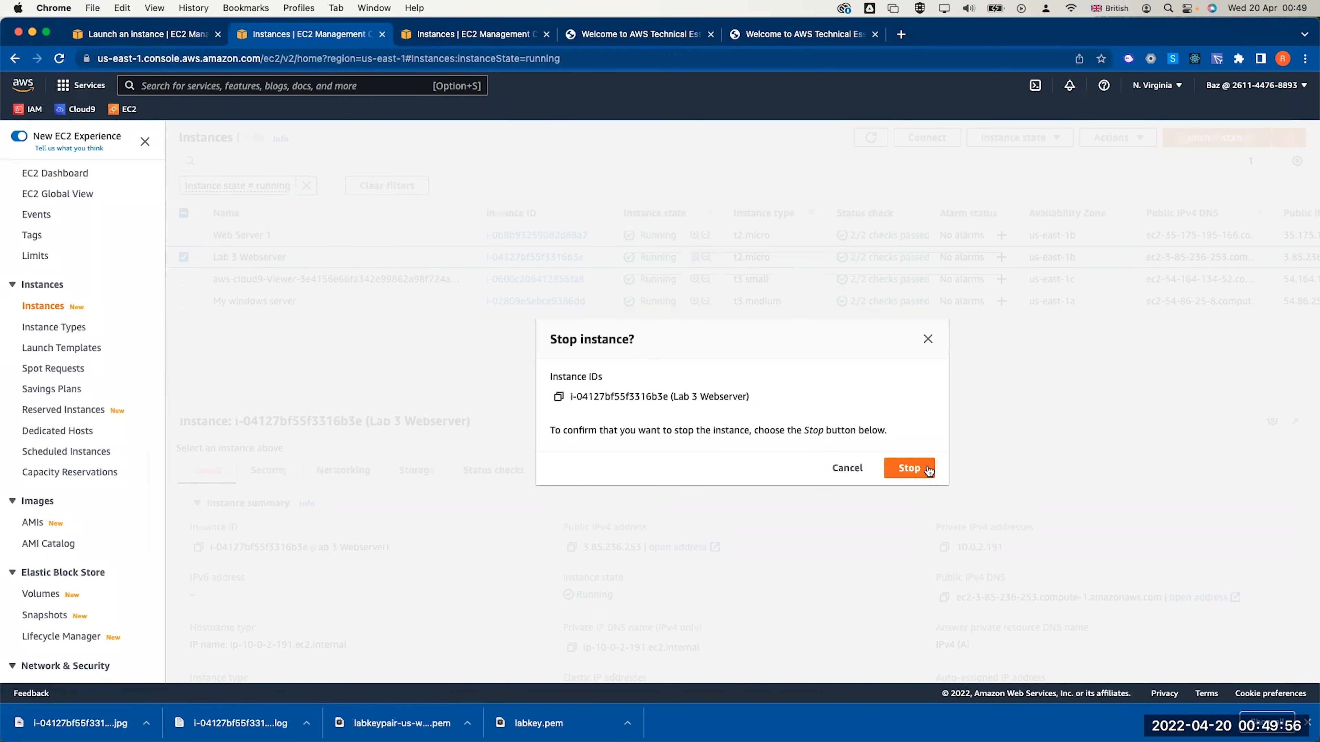
left_click(909, 468)
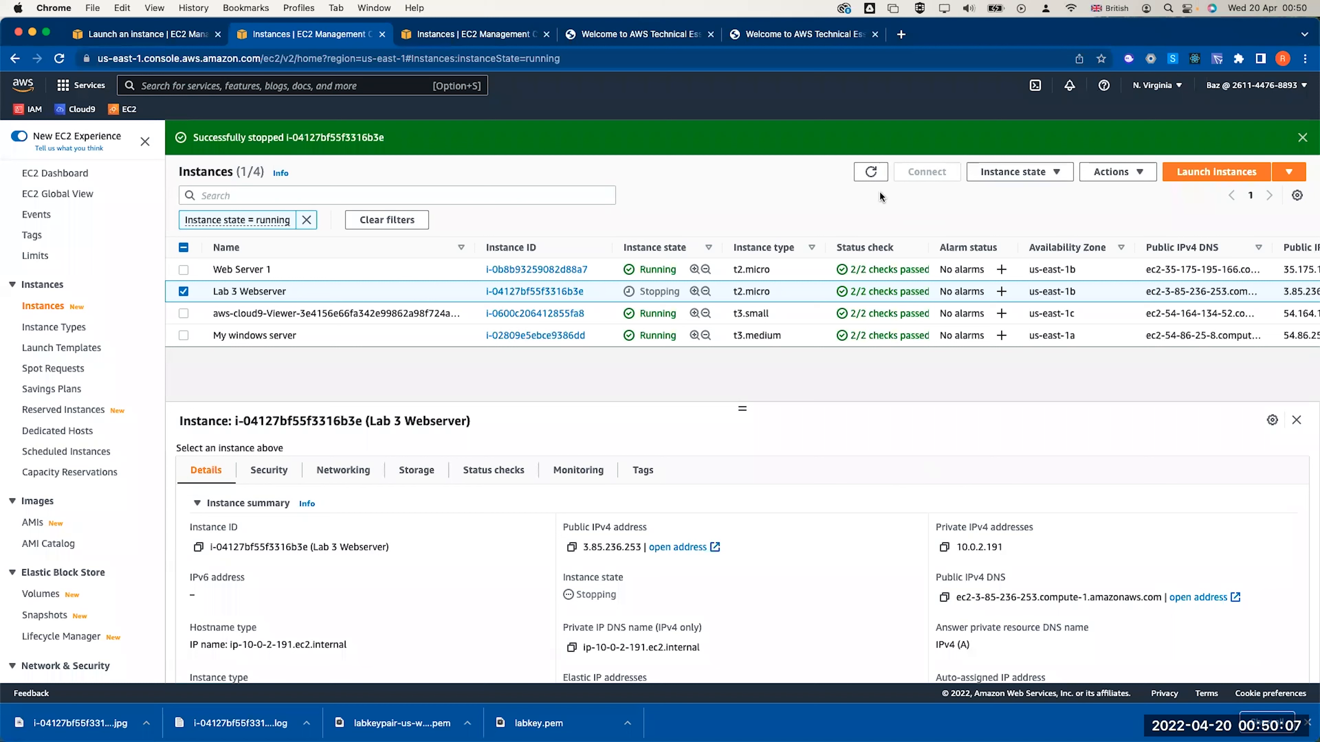
Refresh and clear the running filter to find Lab 3 Webserver listed as Stopped
left_click(872, 172)
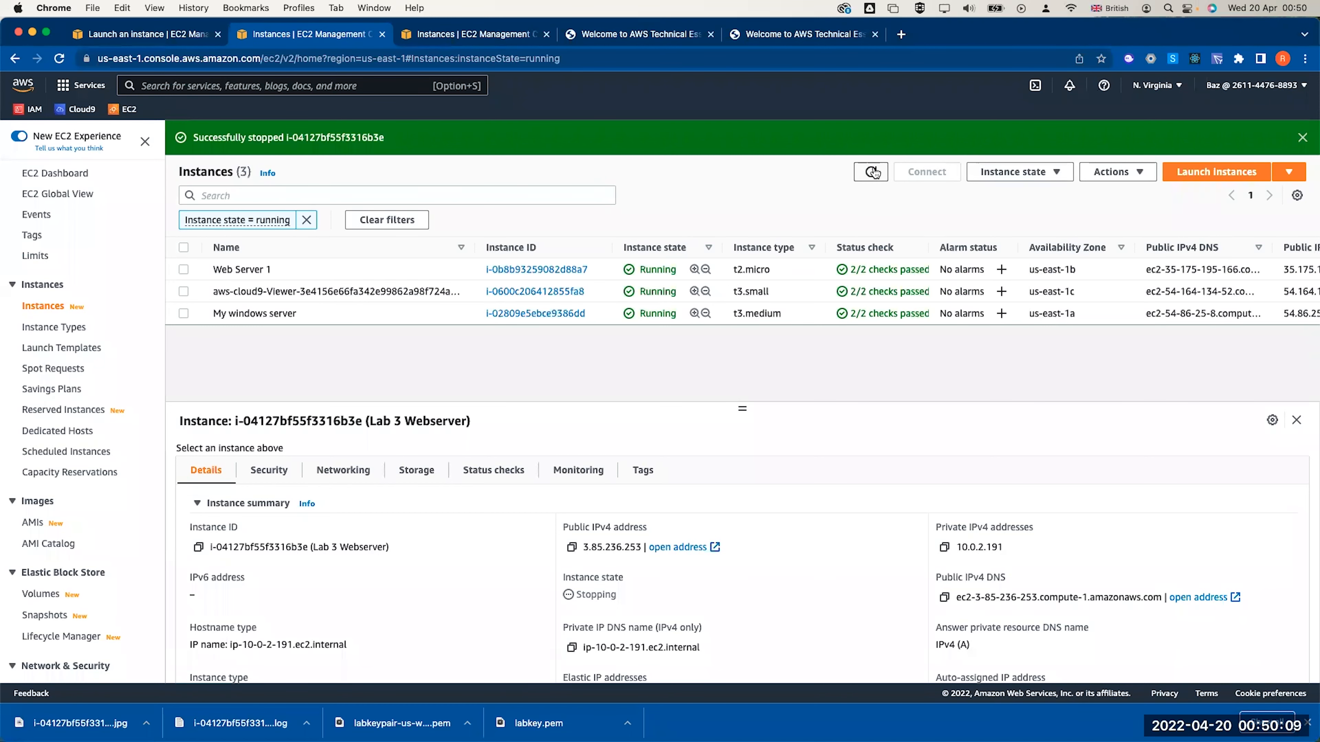
left_click(405, 221)
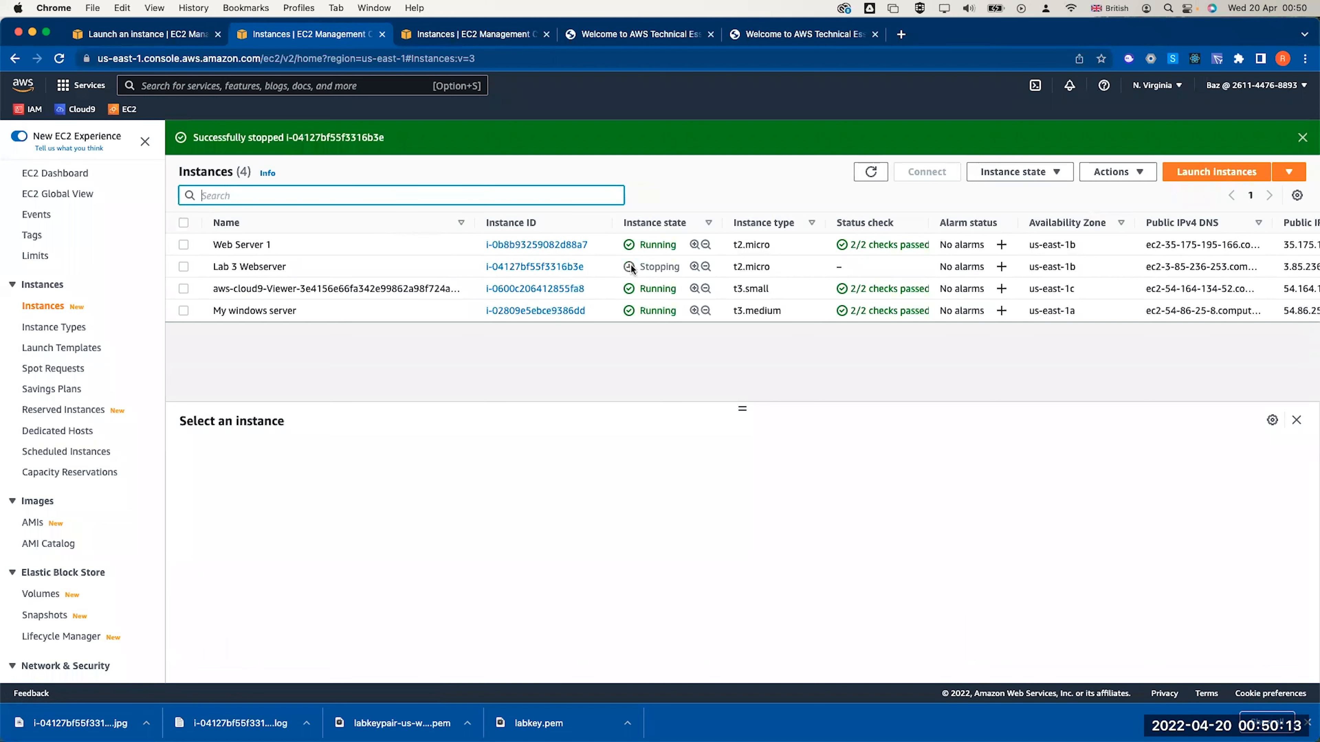
left_click(631, 268)
left_click(1084, 172)
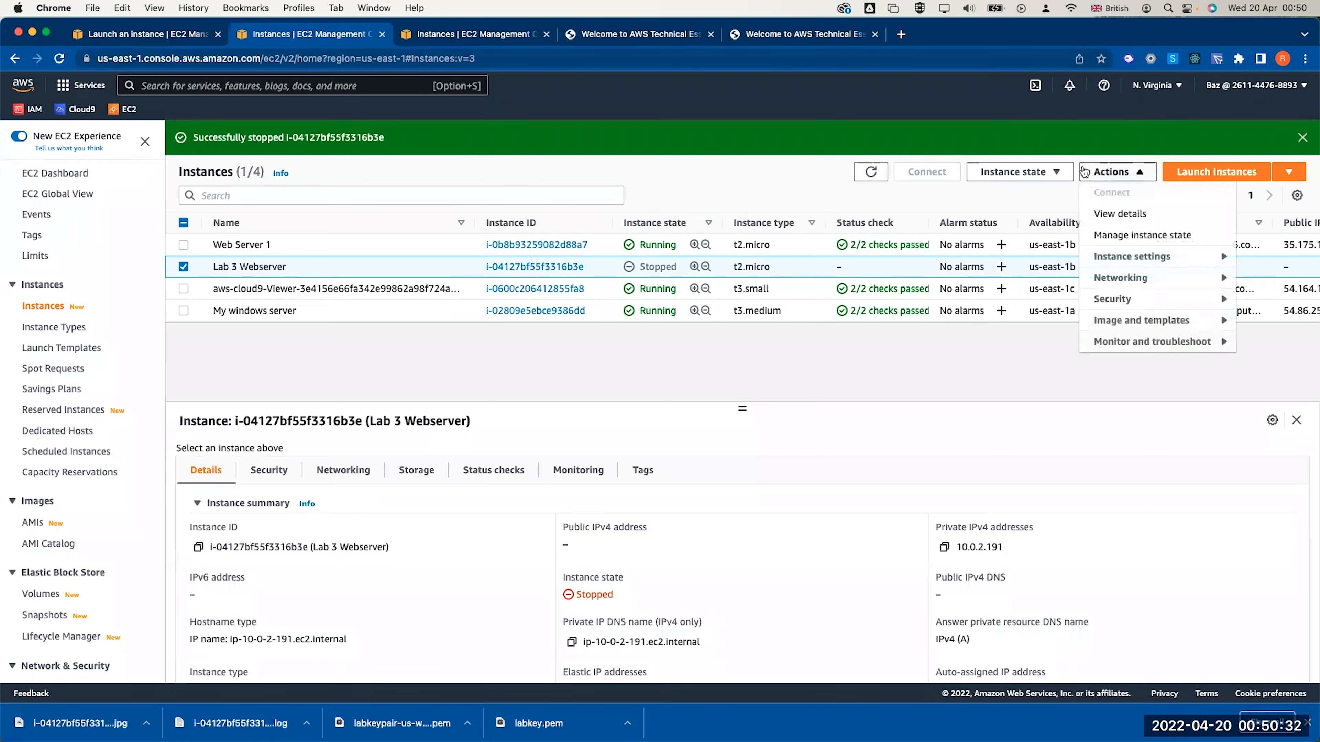
Switch Lab 3 Webserver from t2.micro to t2.small, then open the Volumes list
mouse_move(1133, 257)
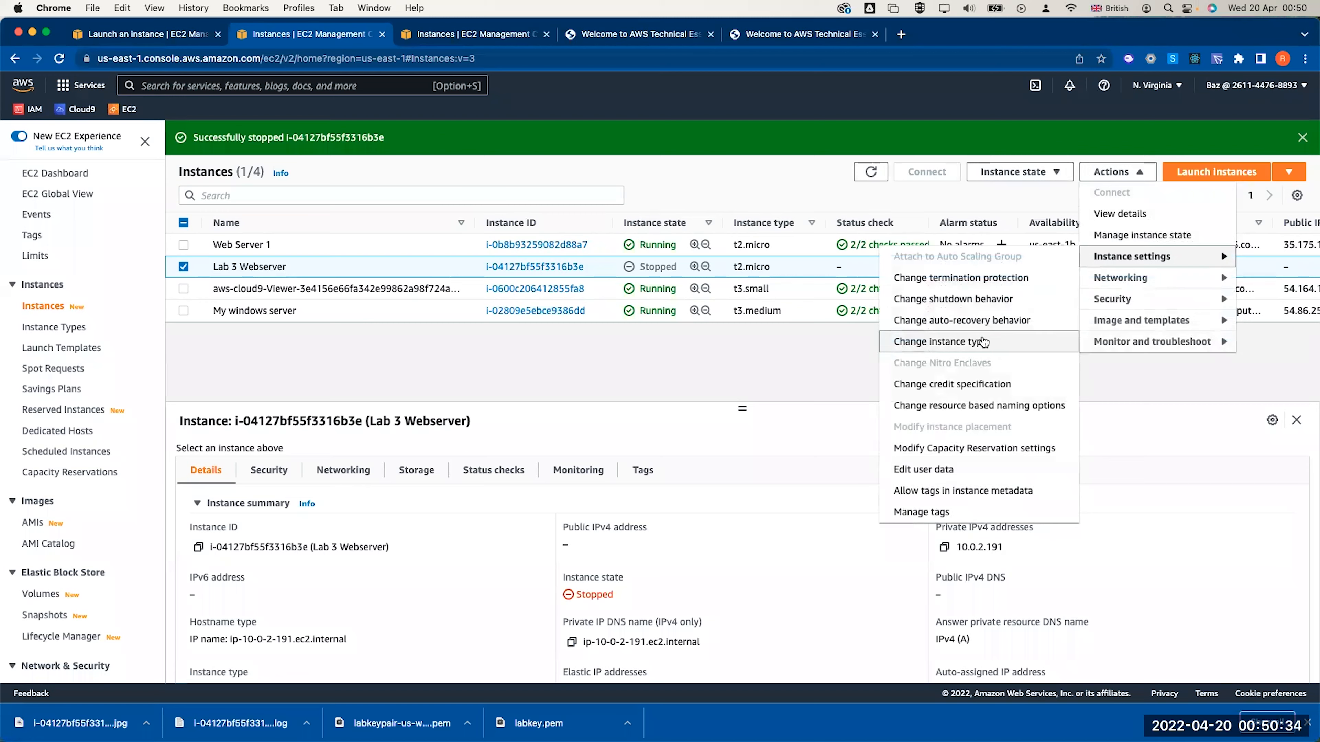
left_click(982, 341)
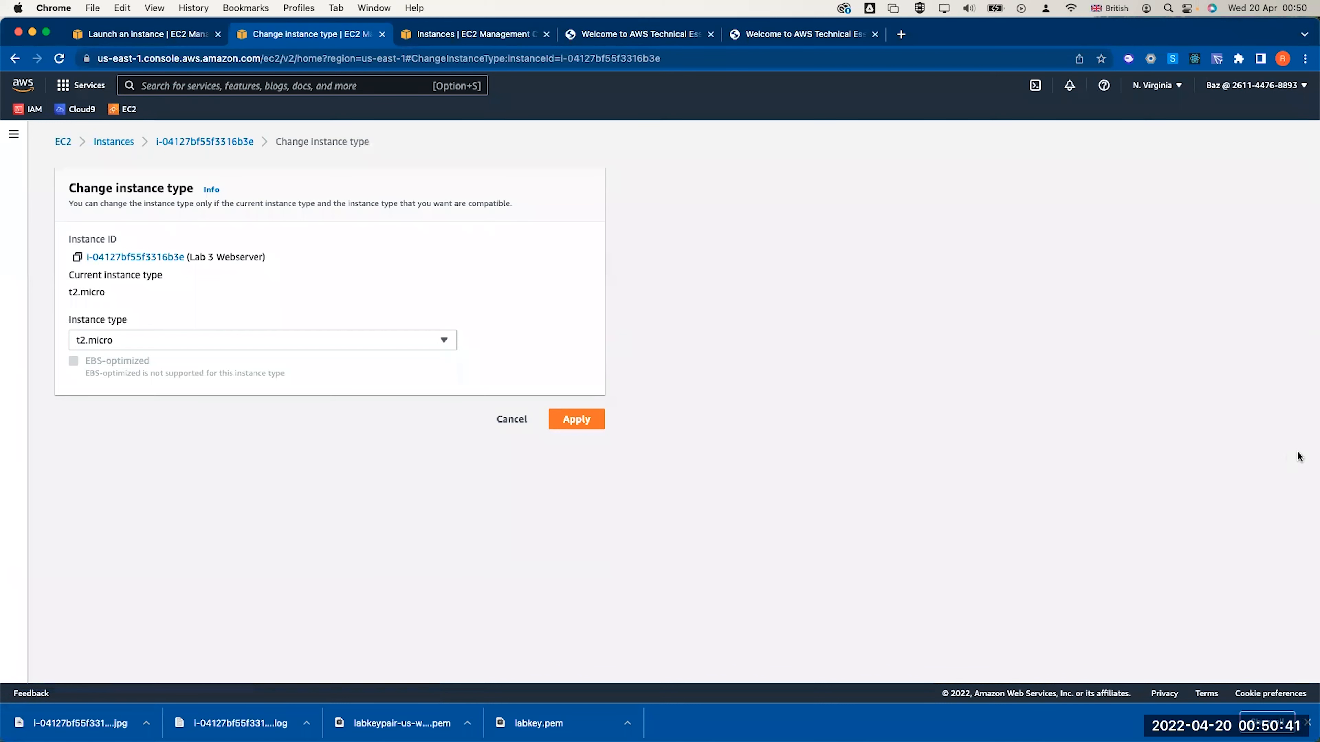
left_click(213, 339)
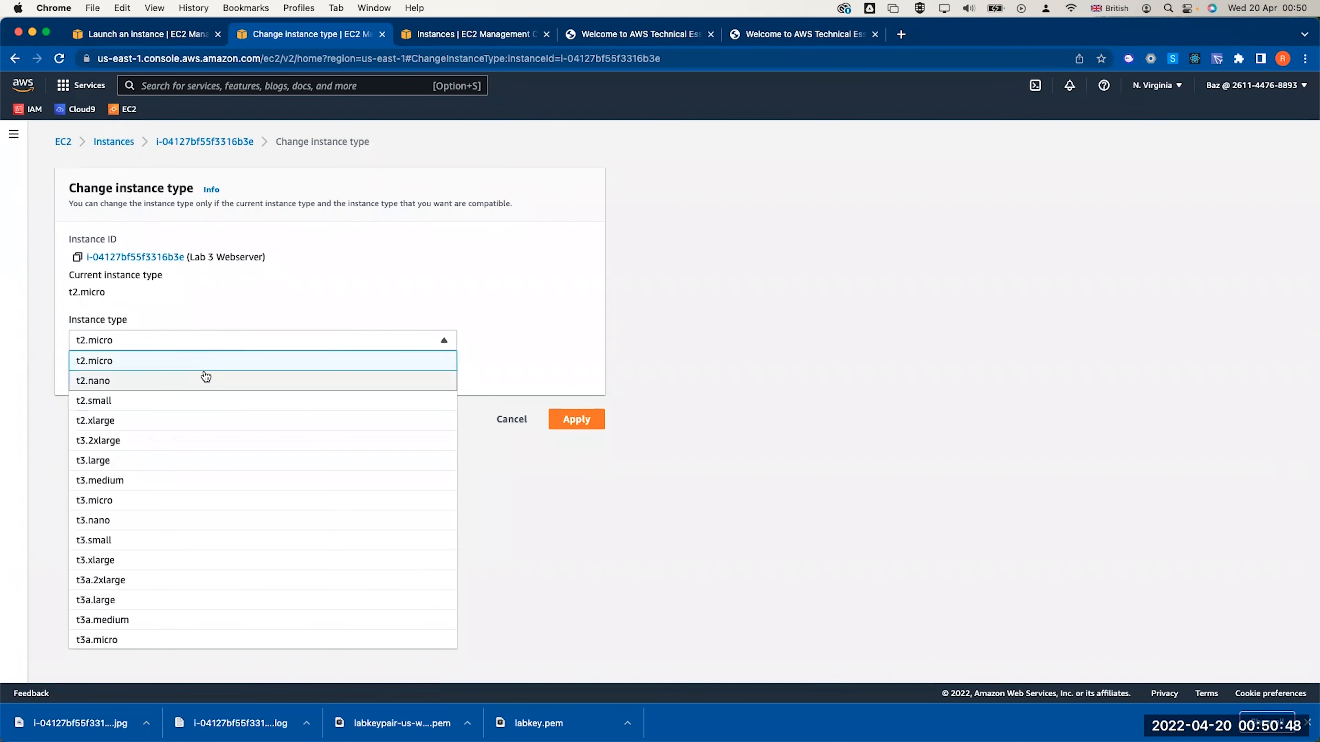
left_click(192, 401)
left_click(576, 419)
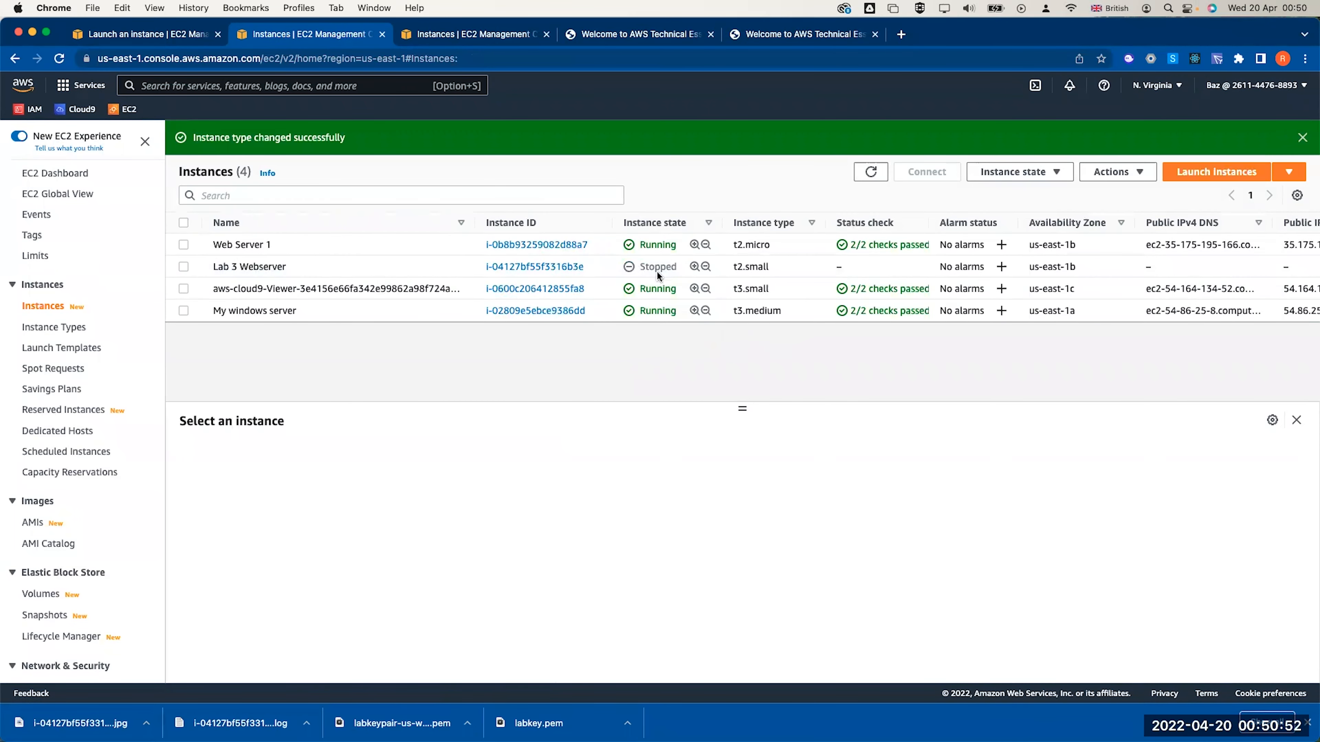
double_click(656, 269)
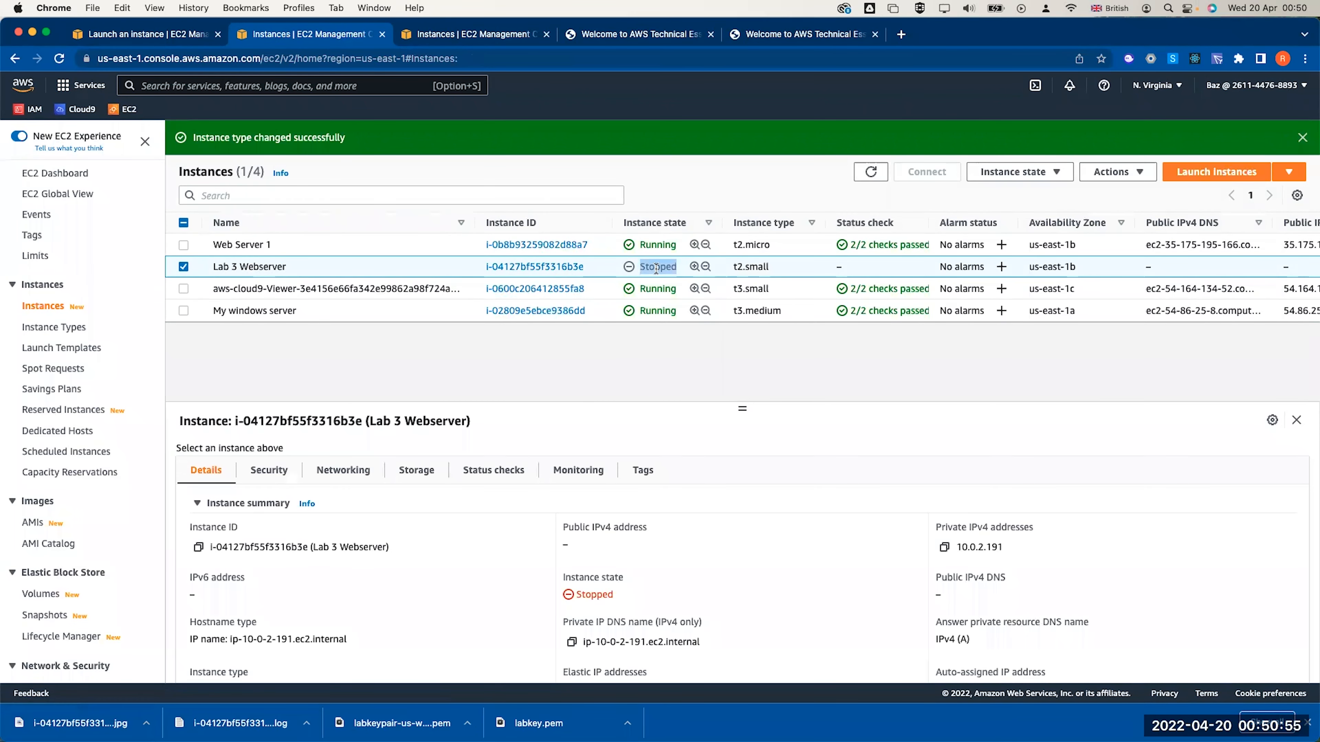
left_click(42, 595)
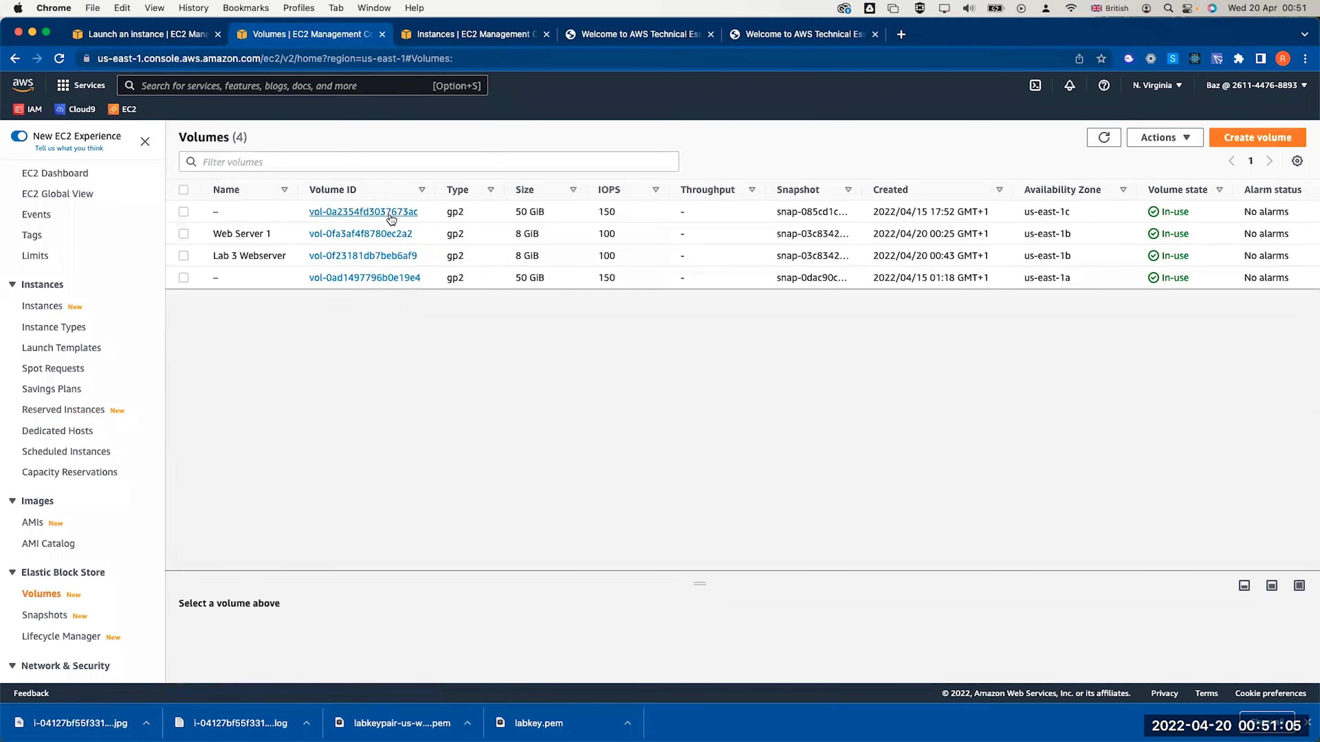
Select the Lab 3 Webserver volume and widen its details to read the attached instance
left_click(183, 255)
left_click_drag(359, 571, 362, 493)
scroll(1071, 249, "right", 6)
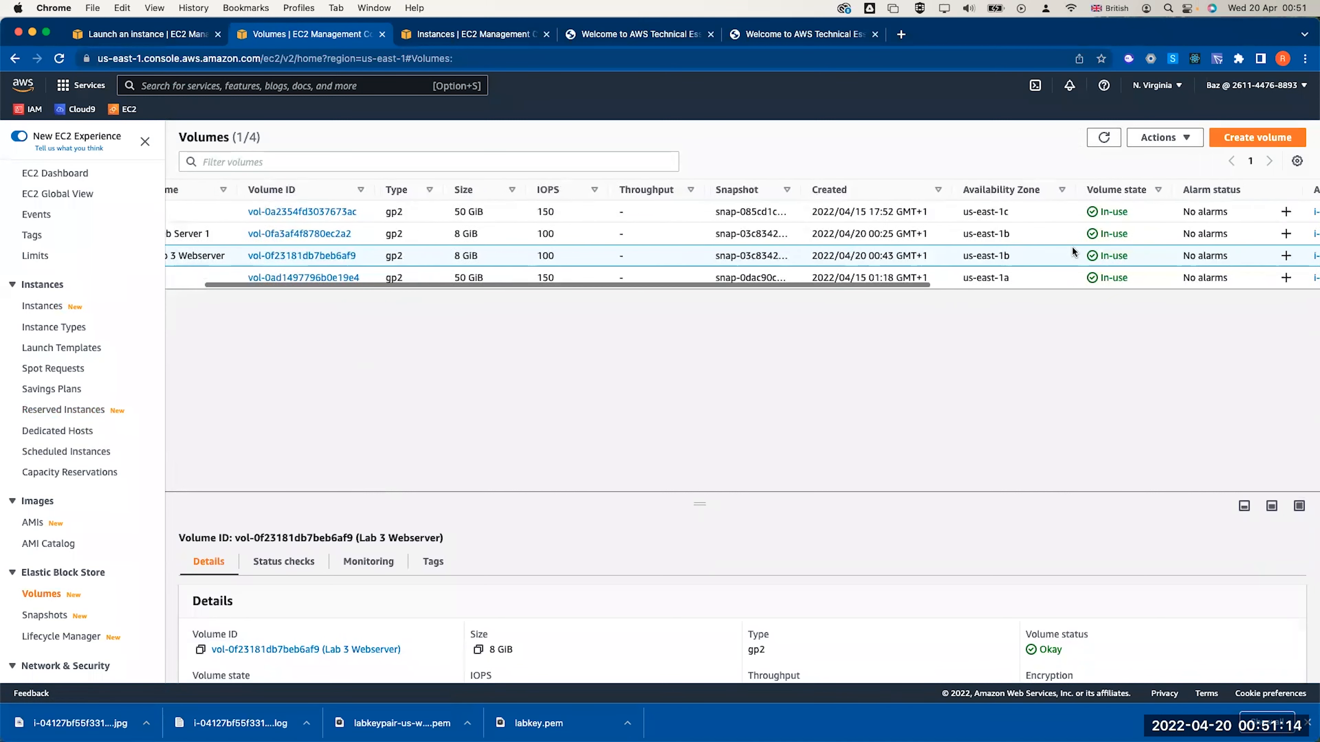
left_click_drag(1195, 189, 1312, 191)
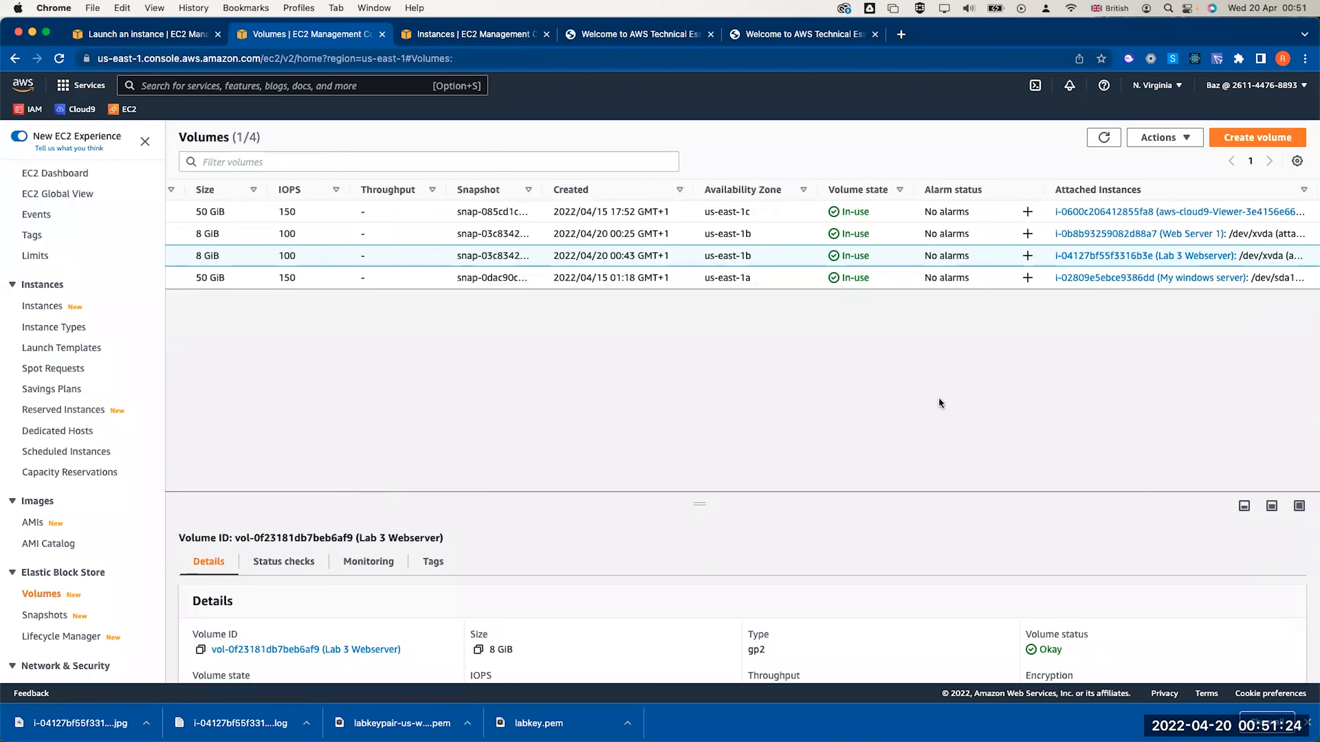
scroll(802, 554, "down", 3)
scroll(802, 554, "up", 3)
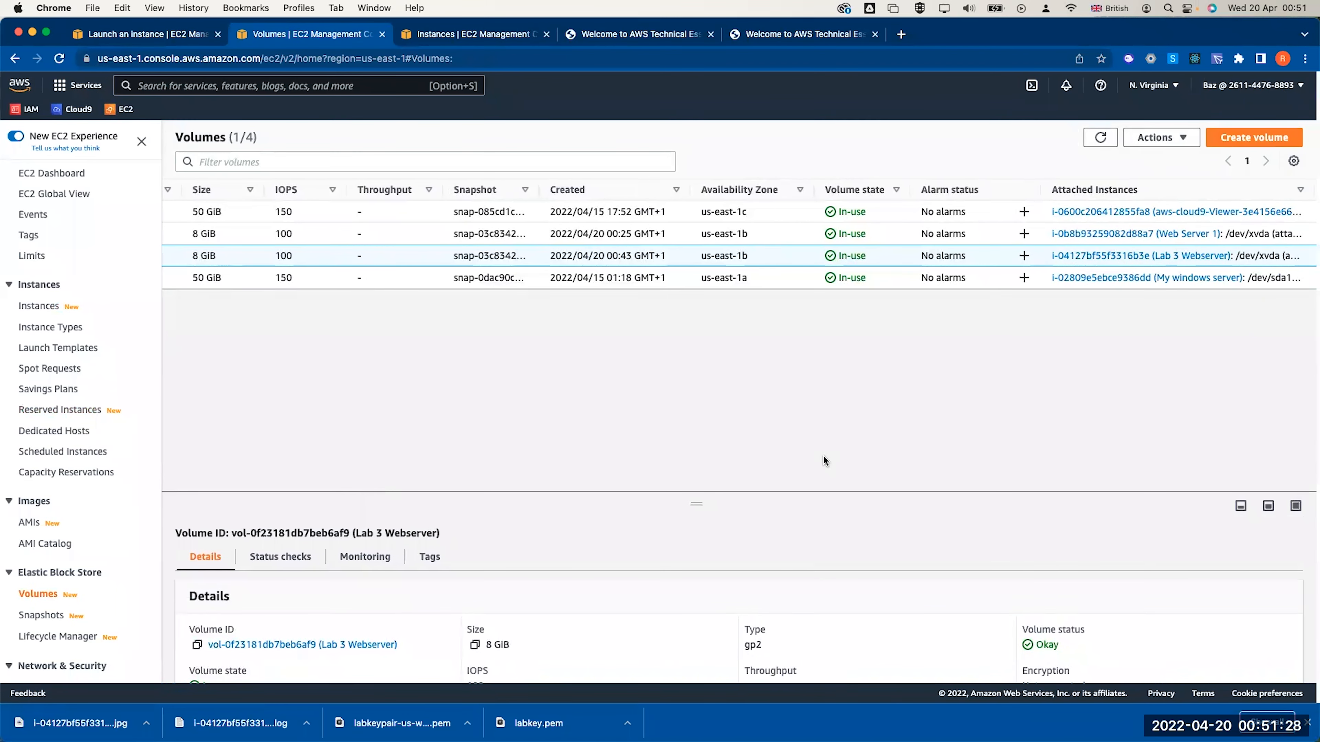
Modify the volume size from 8 to 10 GiB and confirm the change
left_click(1164, 138)
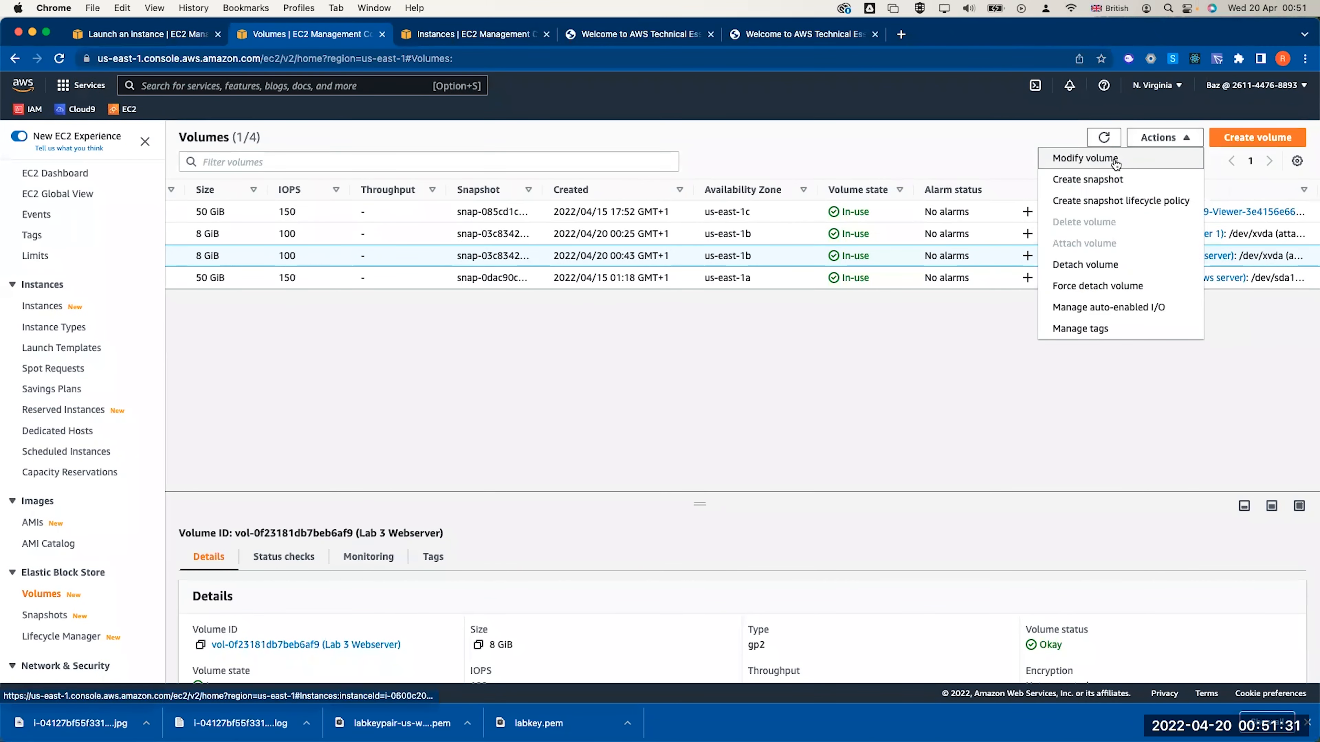
left_click(1075, 163)
left_click(82, 408)
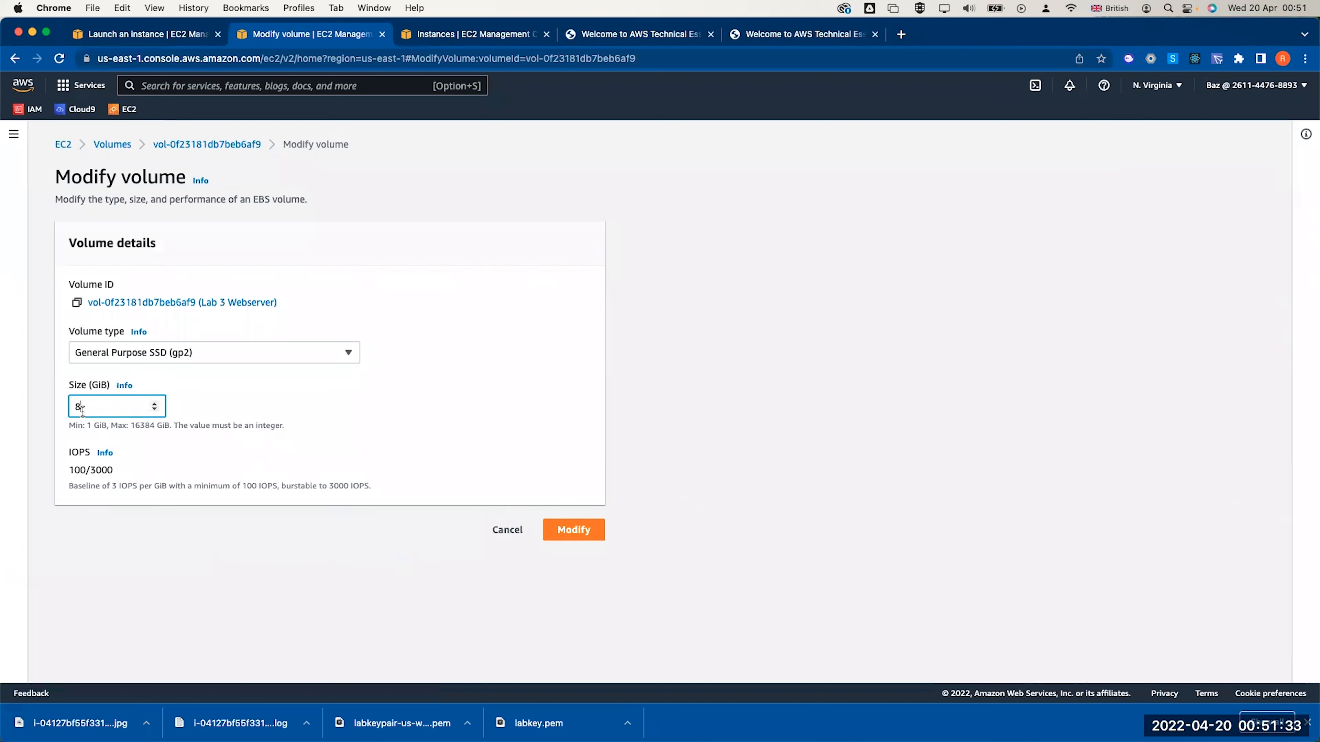
key("BackSpace")
type("10")
left_click(558, 531)
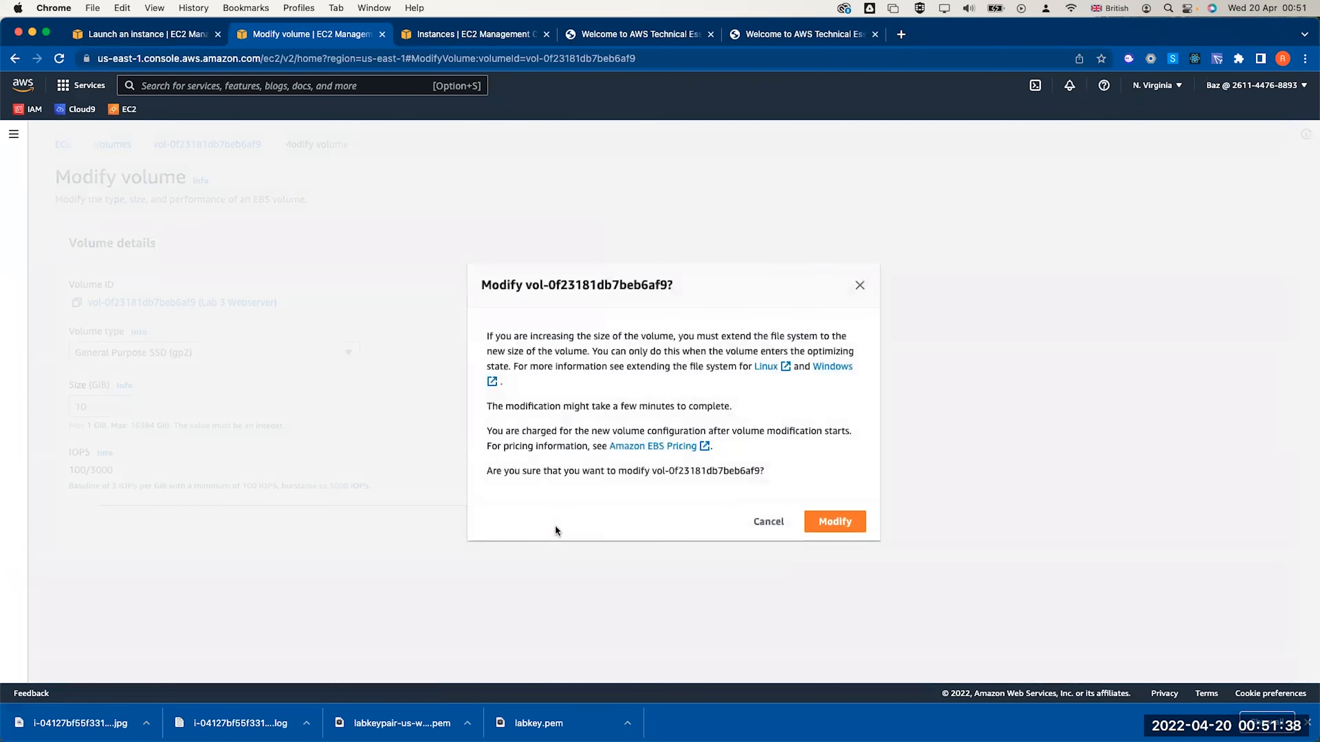
left_click(856, 522)
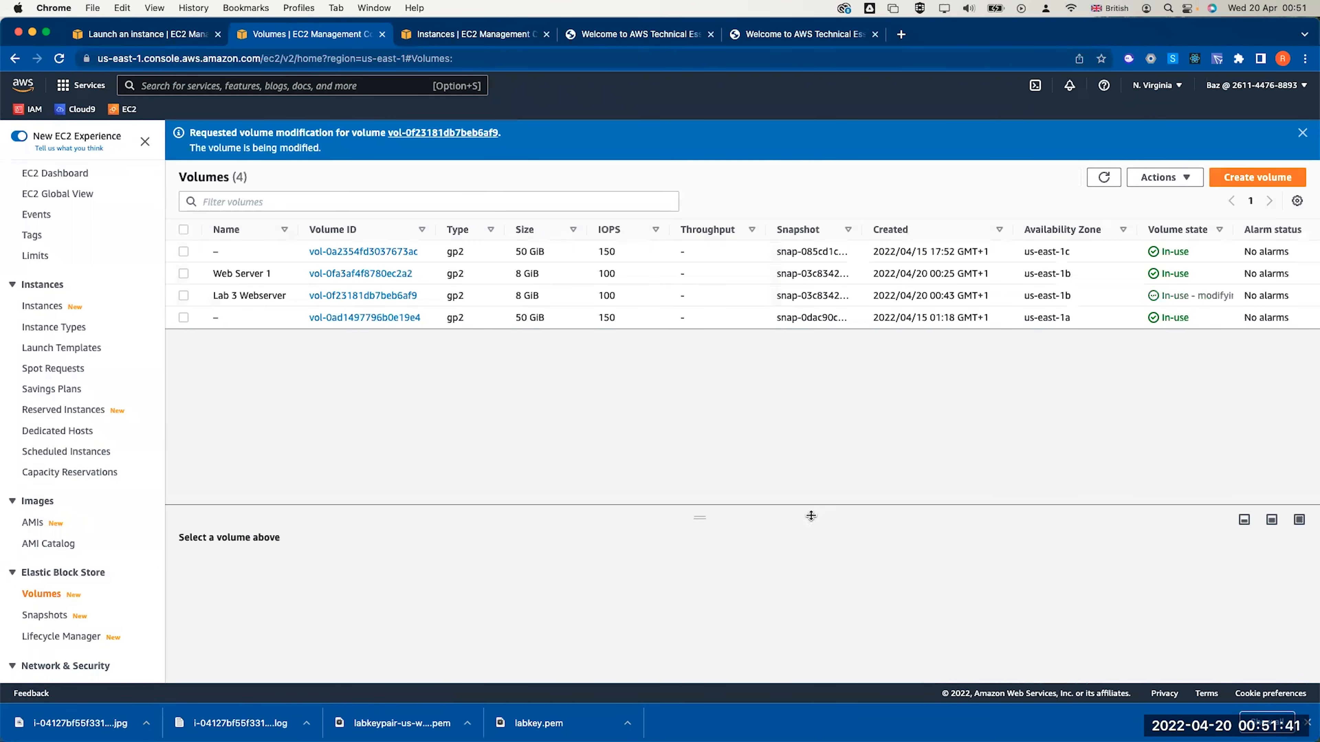
left_click(41, 305)
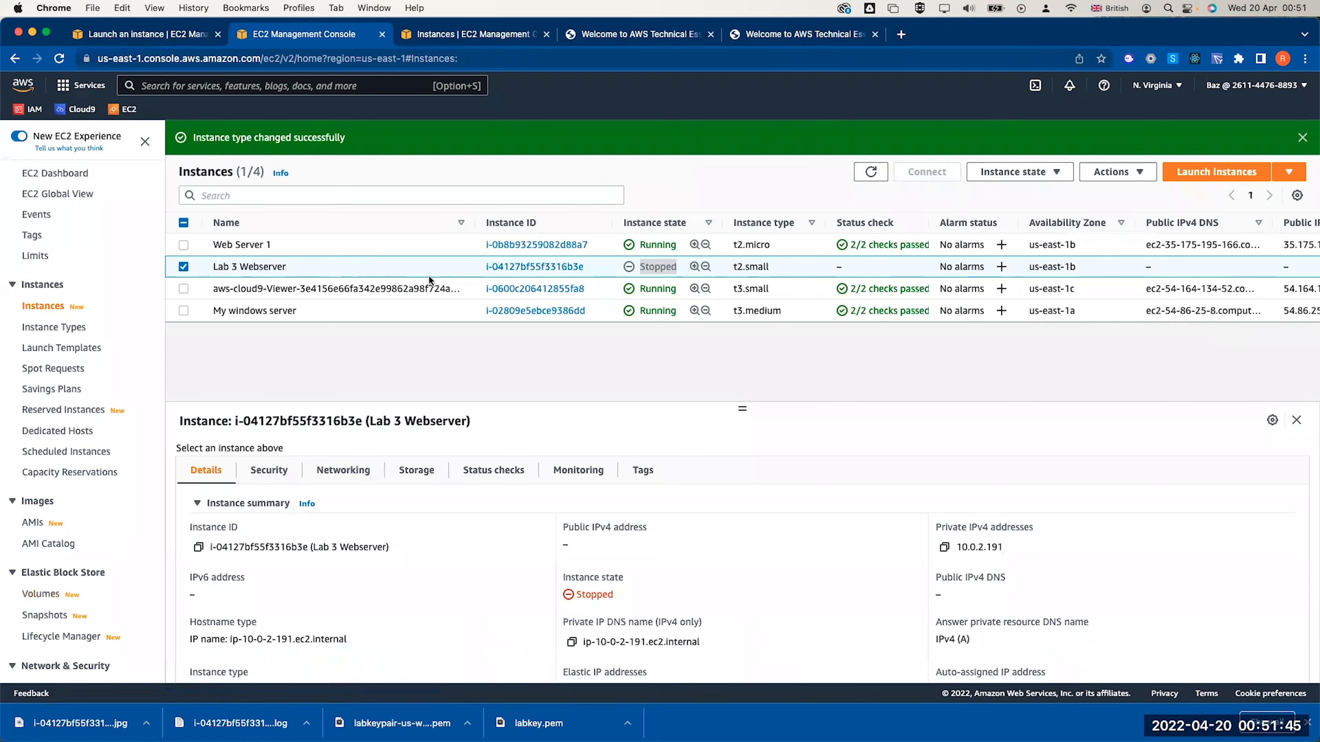
Choose Start instance for Lab 3 Webserver from the Instance state menu
left_click(1014, 171)
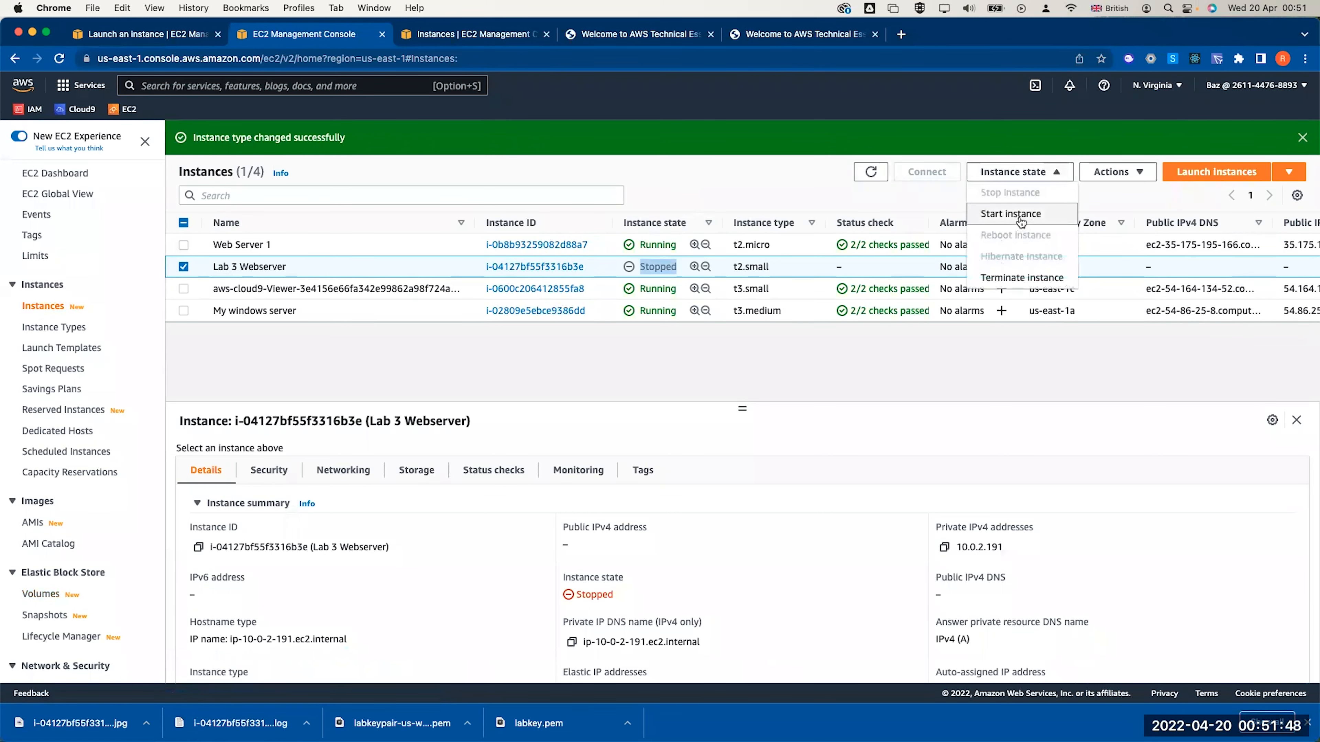
left_click(1021, 220)
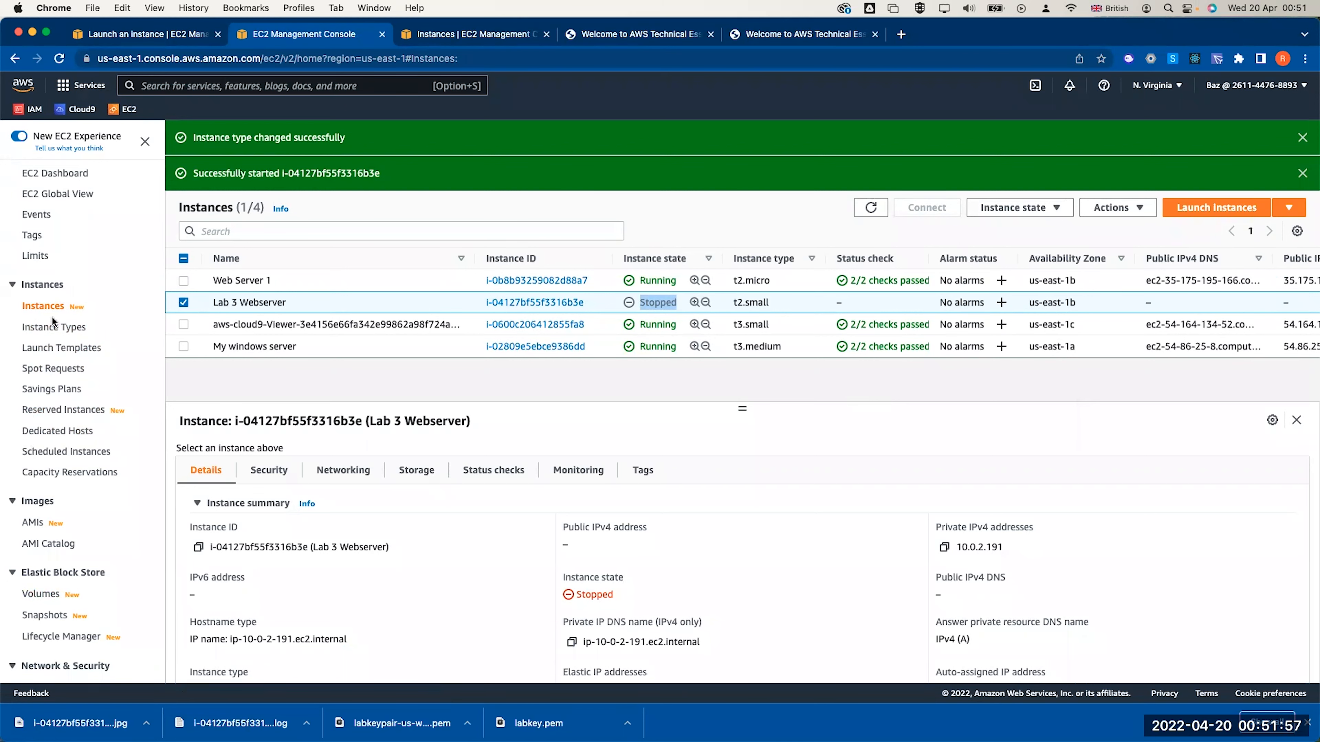
Open the EC2 Limits page and briefly search the limits for 't2'
left_click(36, 256)
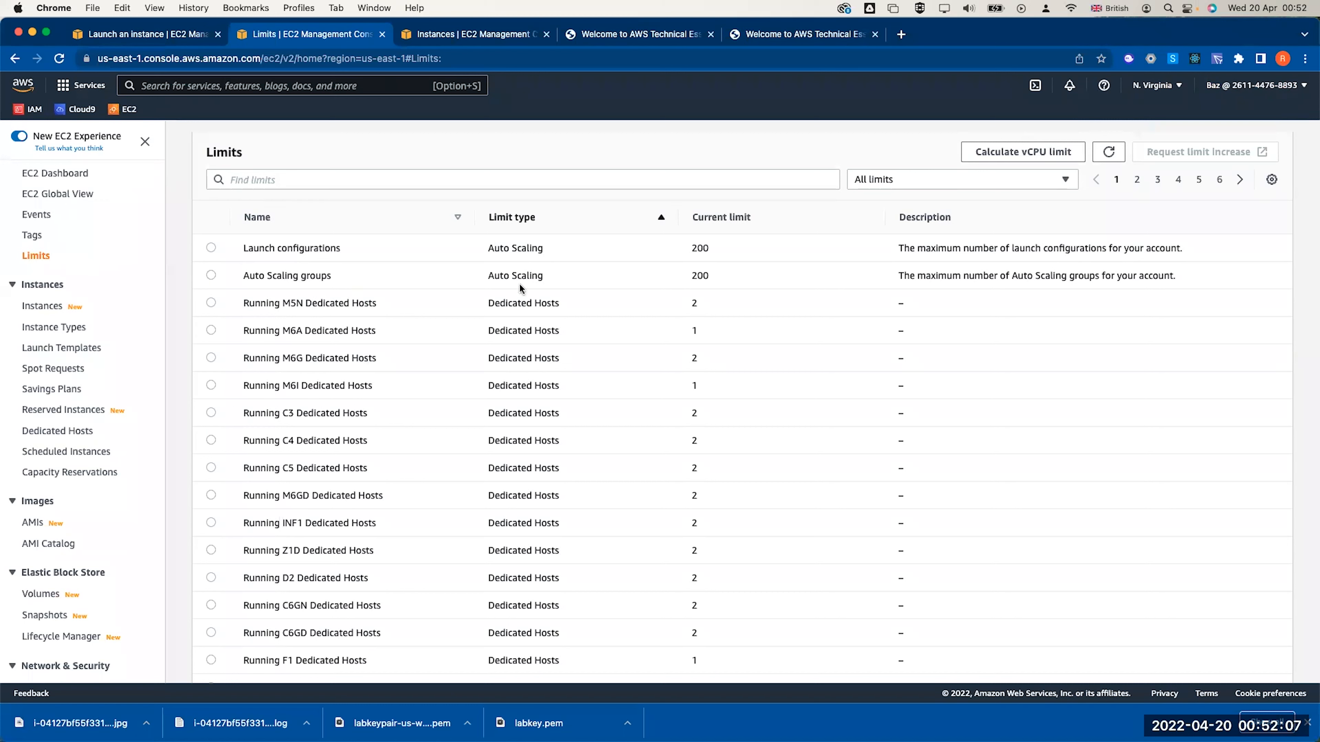
double_click(697, 251)
left_click(696, 273)
left_click(321, 181)
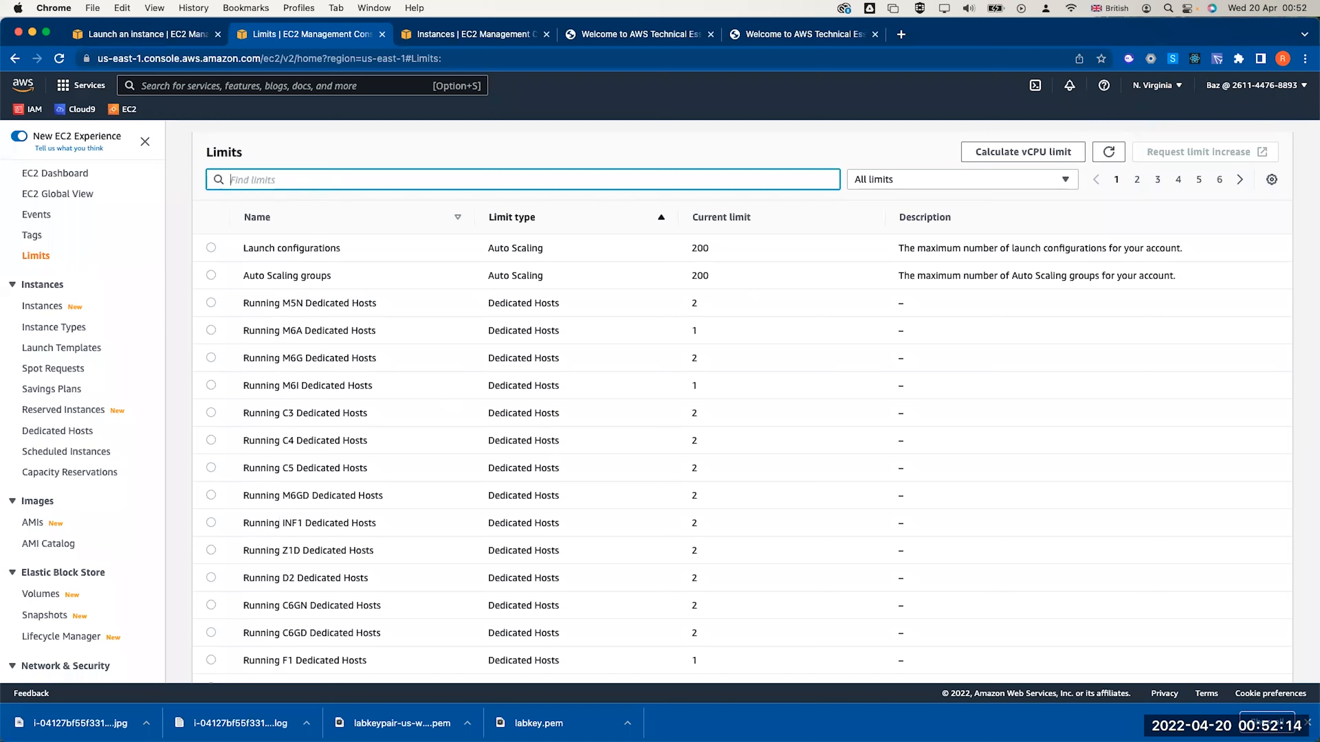
type("t2")
key("BackSpace")
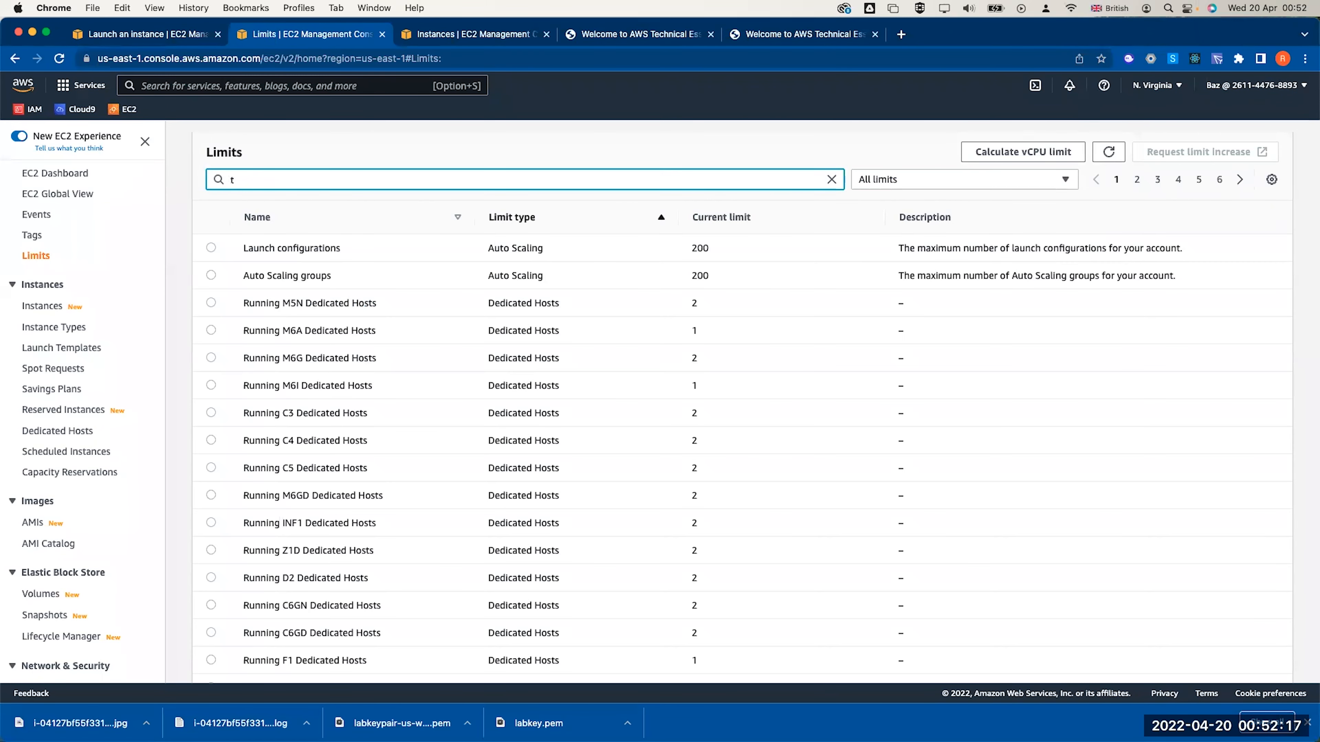
key("BackSpace")
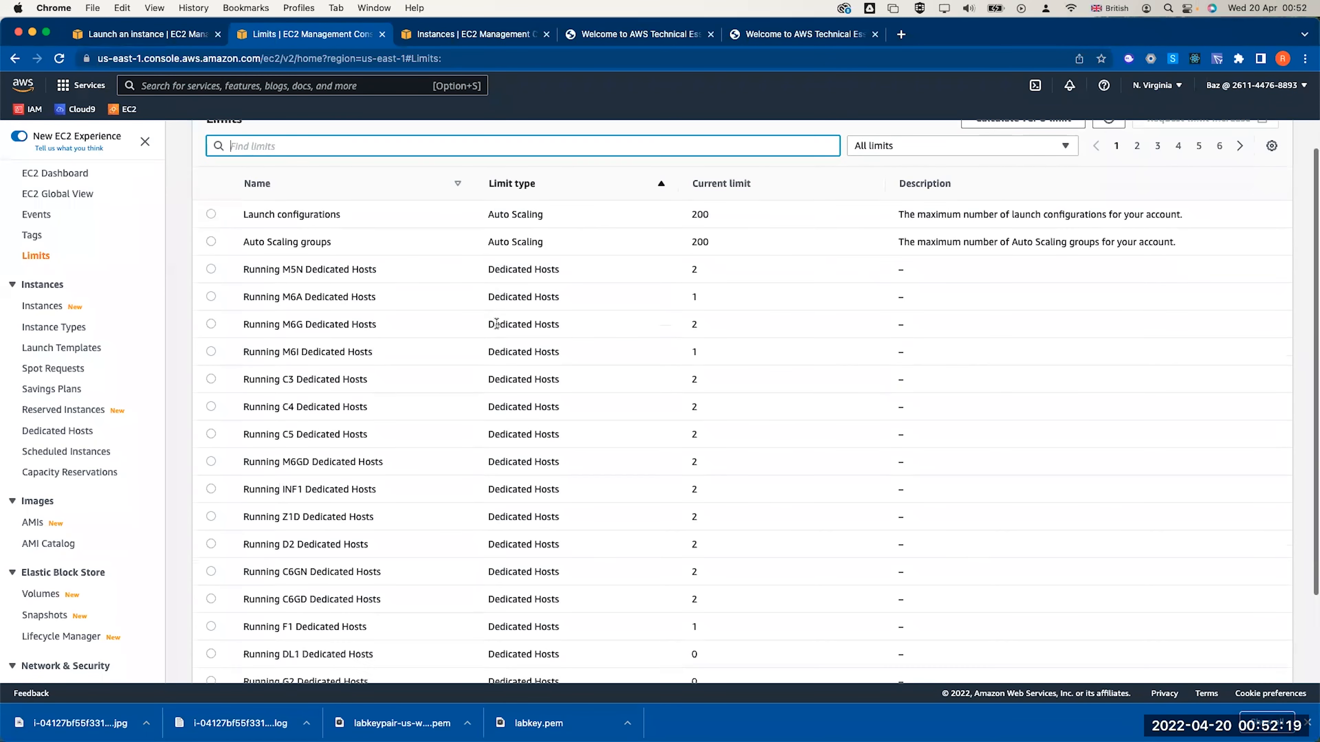
Filter the limit type to Load balancing, then to Running instances
left_click(889, 181)
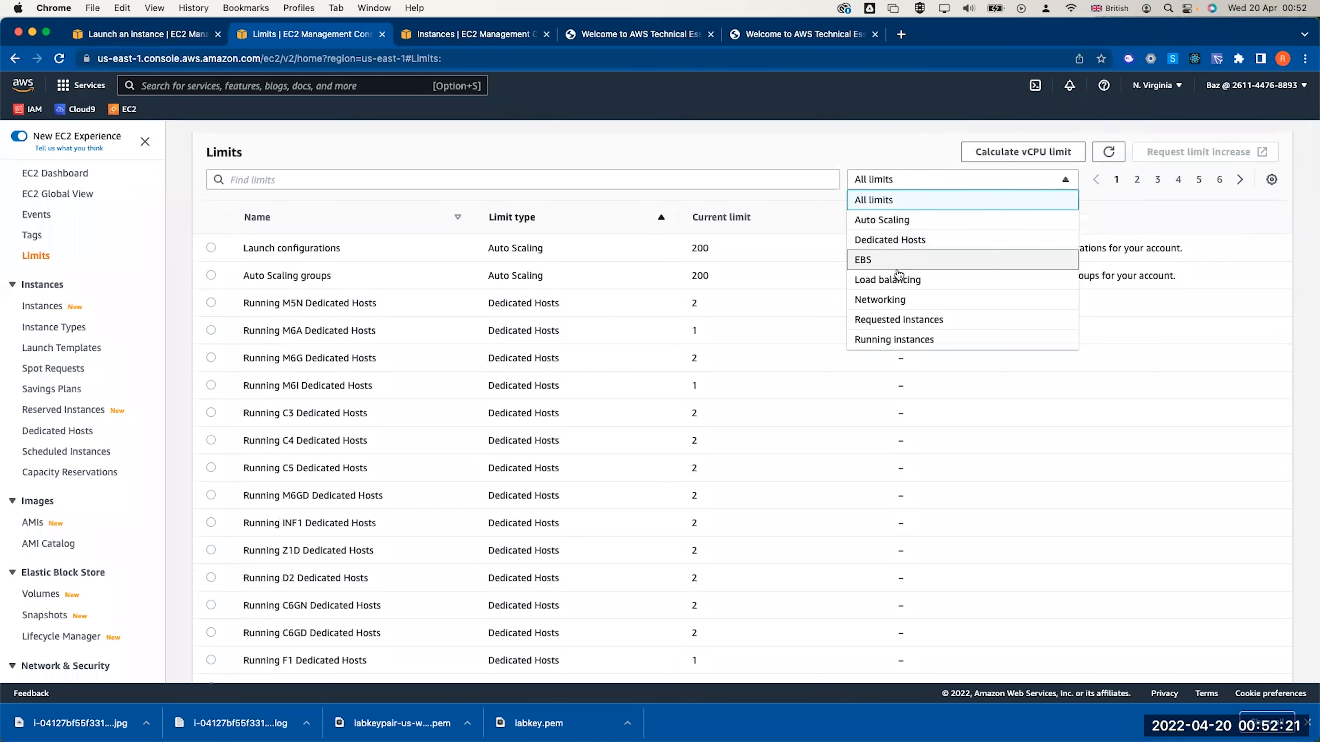
left_click(899, 286)
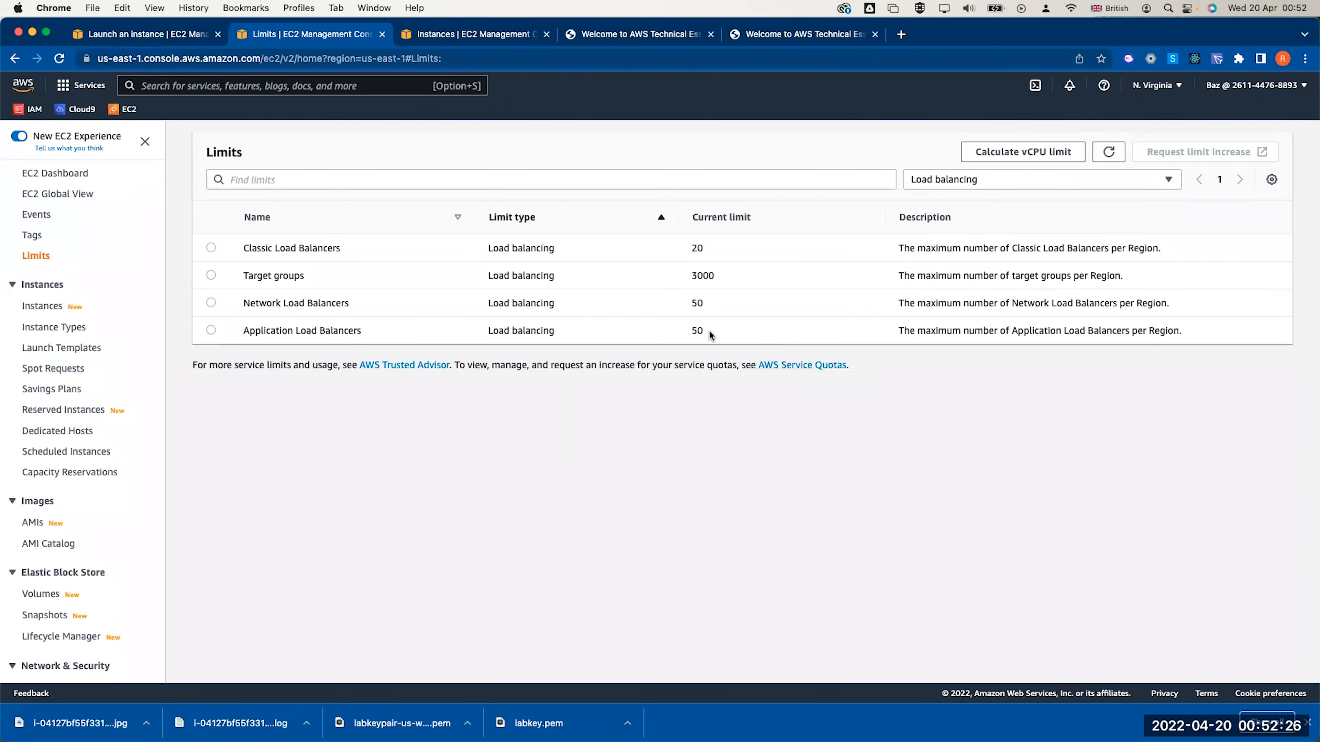
left_click(987, 189)
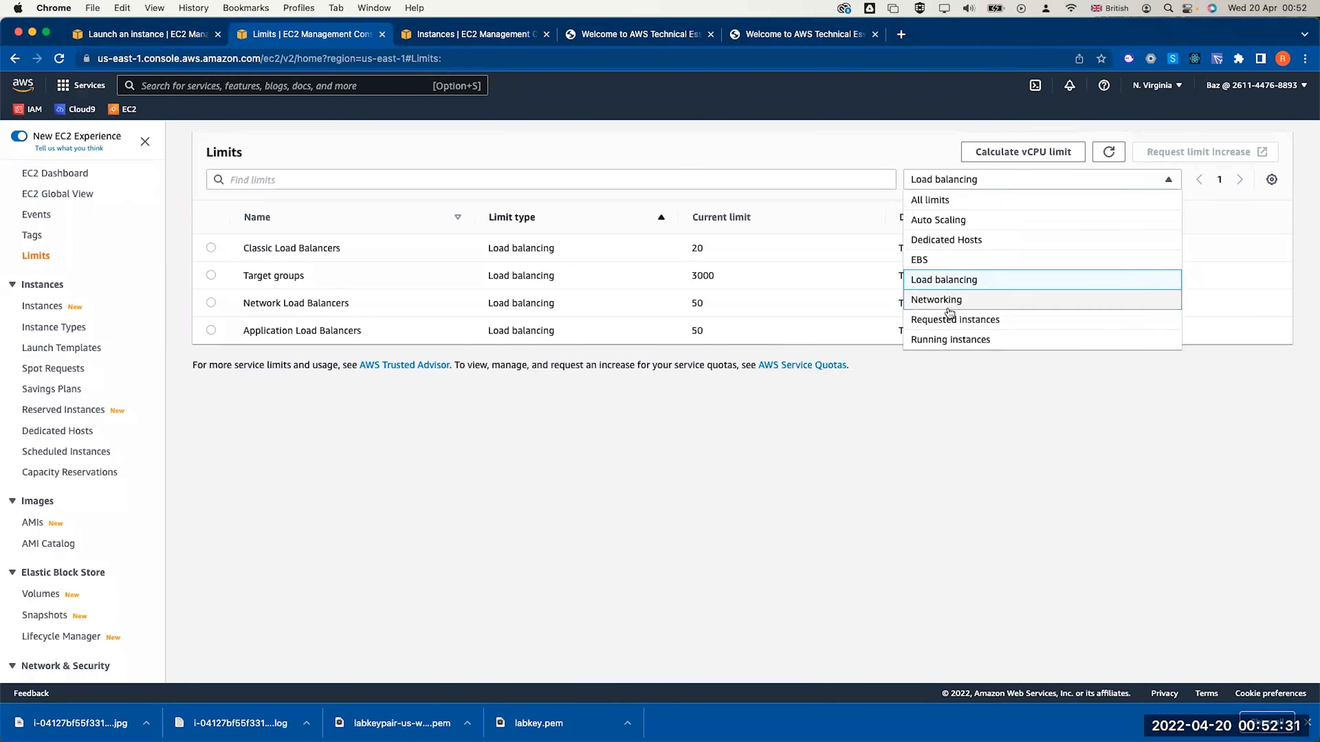
left_click(950, 340)
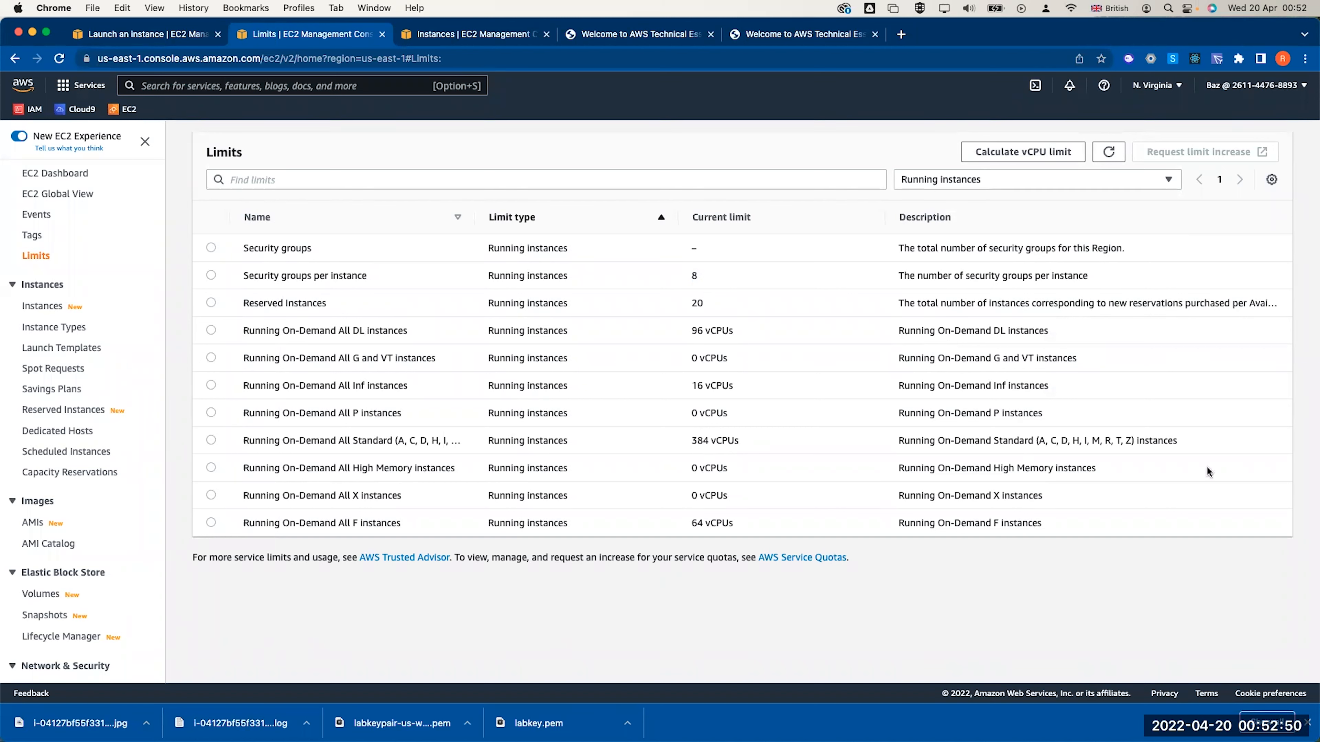
Open Spot Requests and view the spot pricing history for t2.micro
left_click(48, 374)
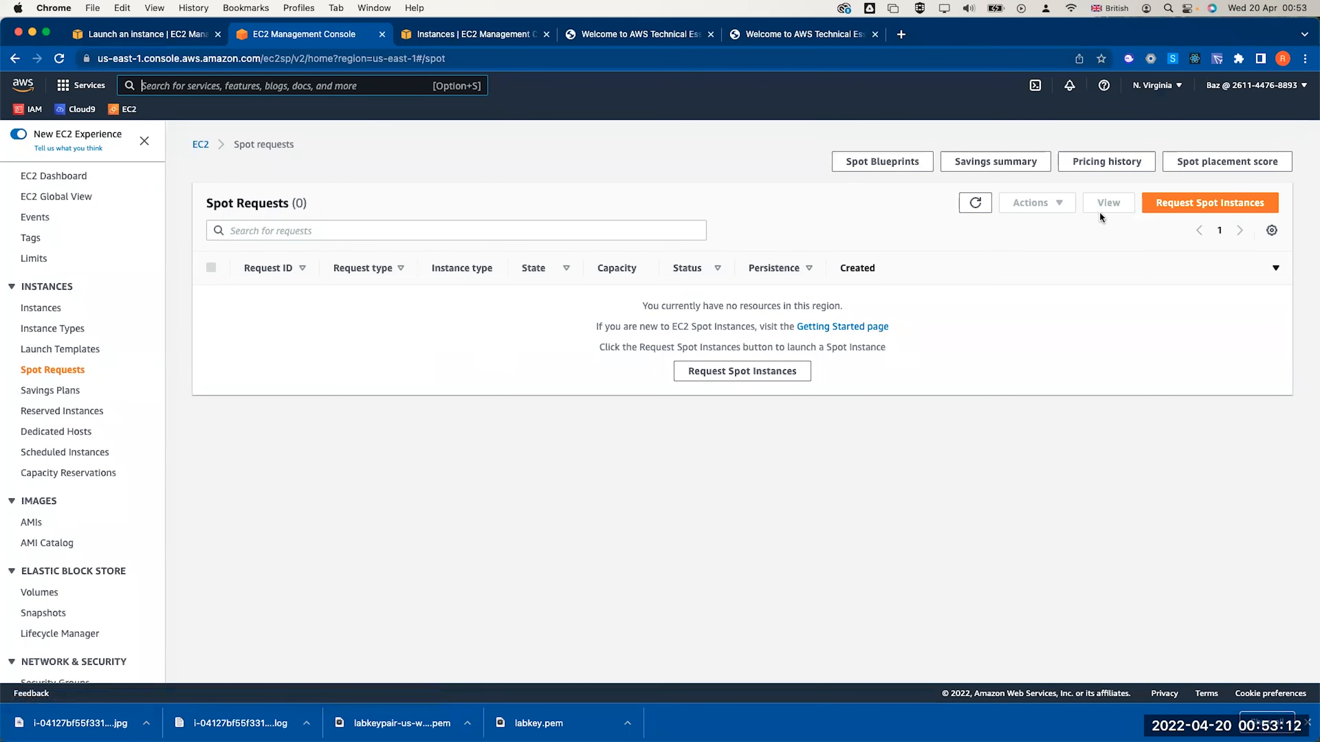
left_click(1083, 163)
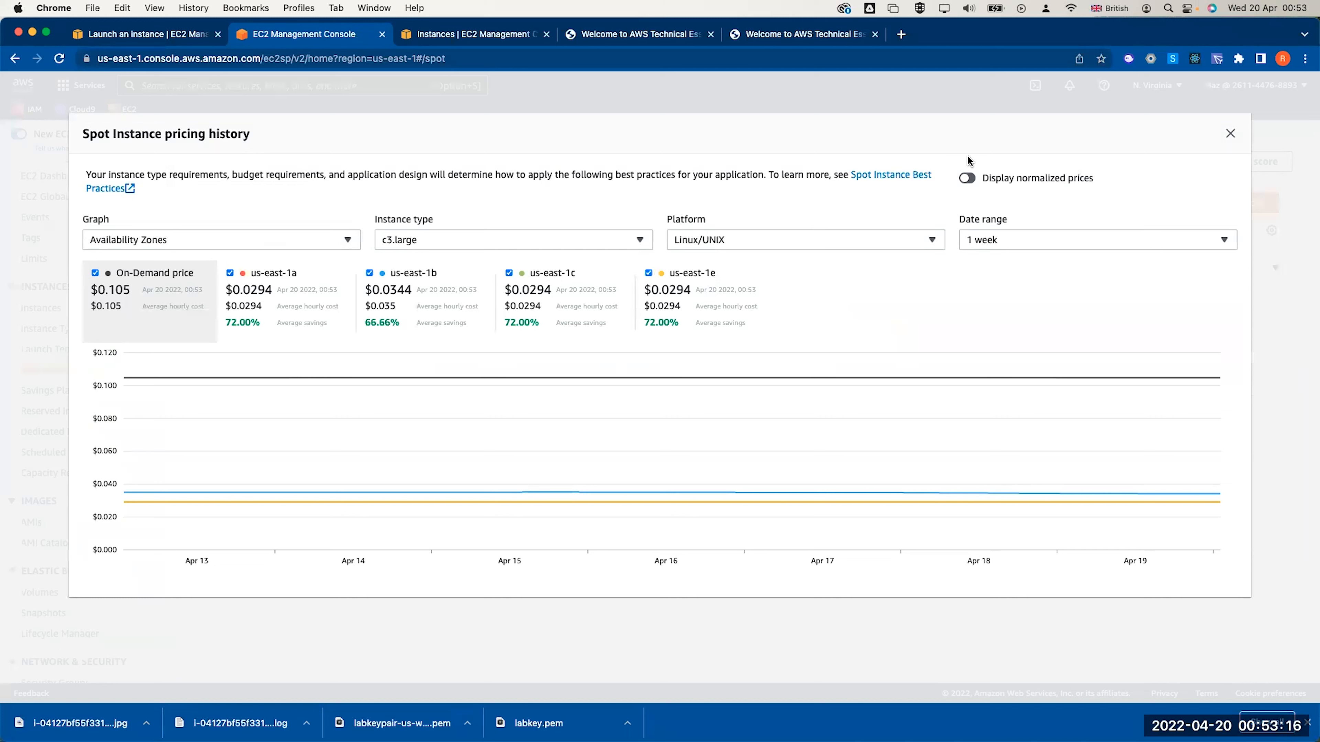
left_click(444, 245)
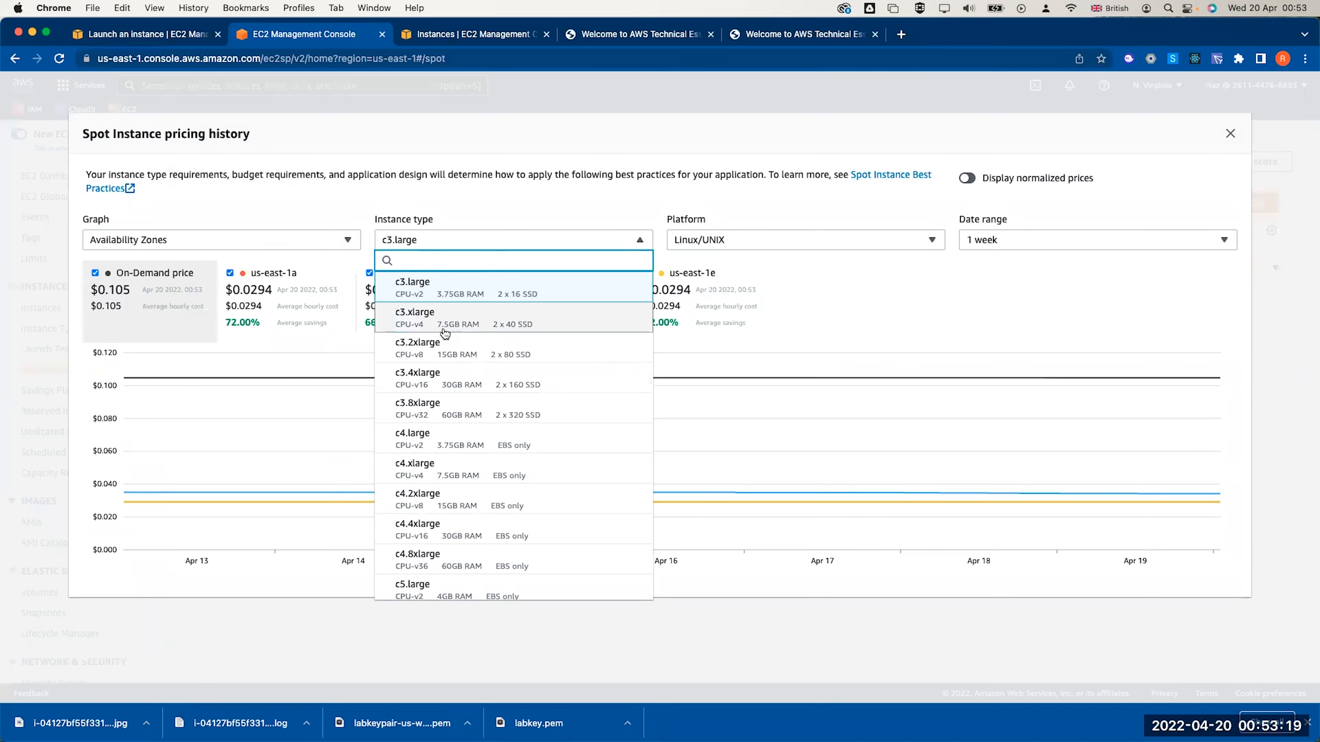
type("t2.micro")
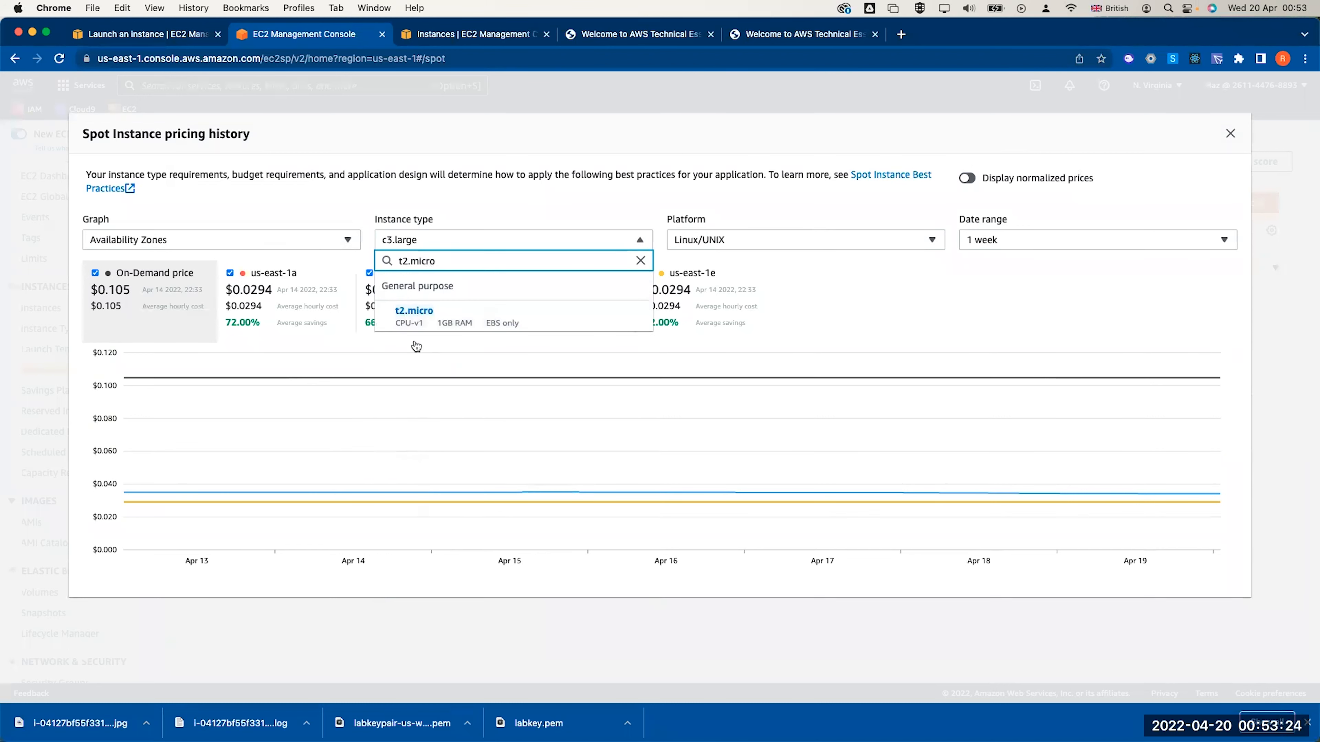
left_click(415, 312)
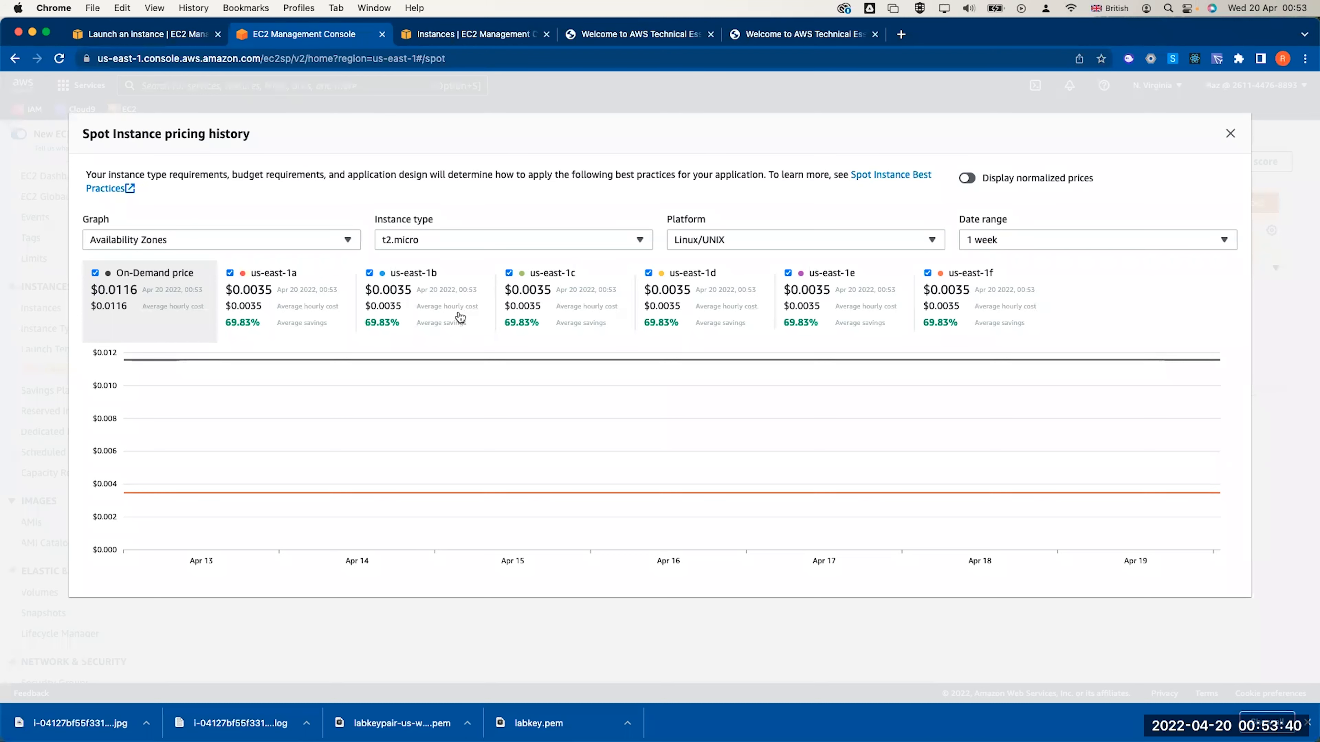
Compare Windows and Linux/UNIX spot prices per vCPU over 1 month, then return to the dashboard
left_click(745, 237)
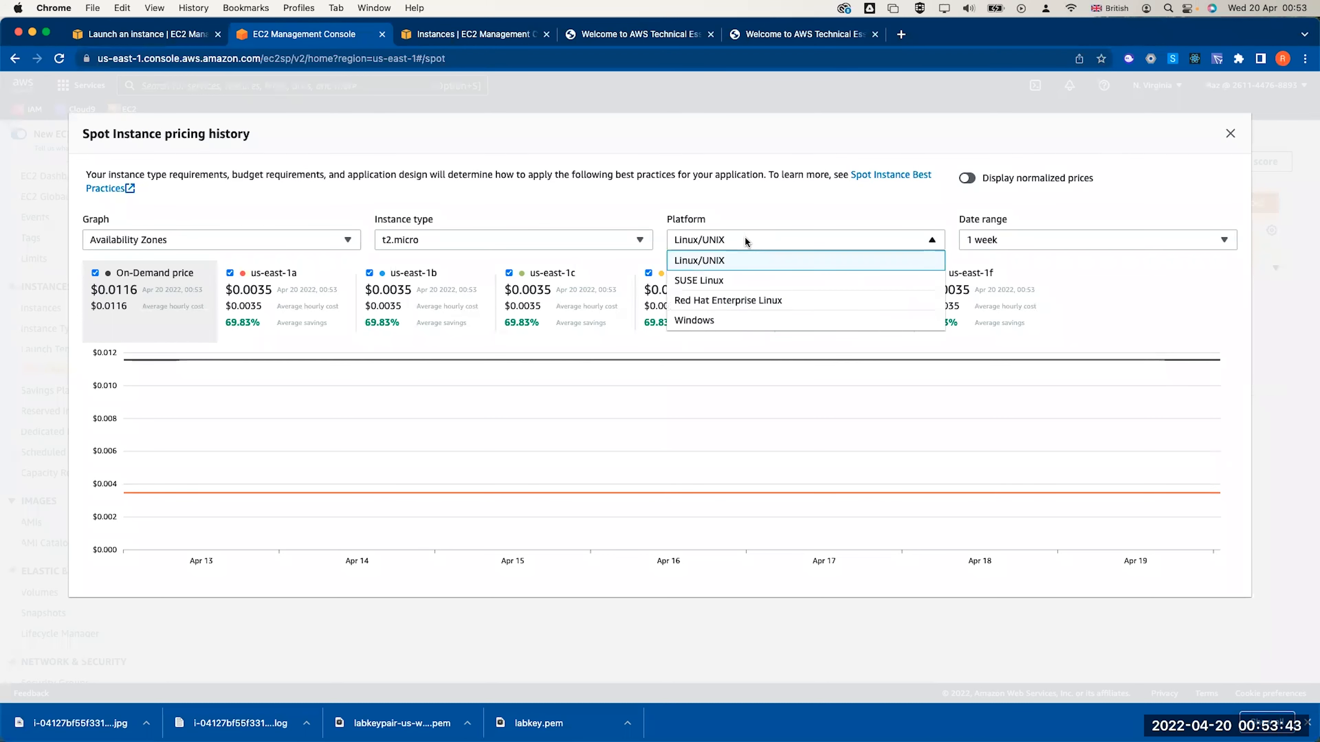
left_click(714, 320)
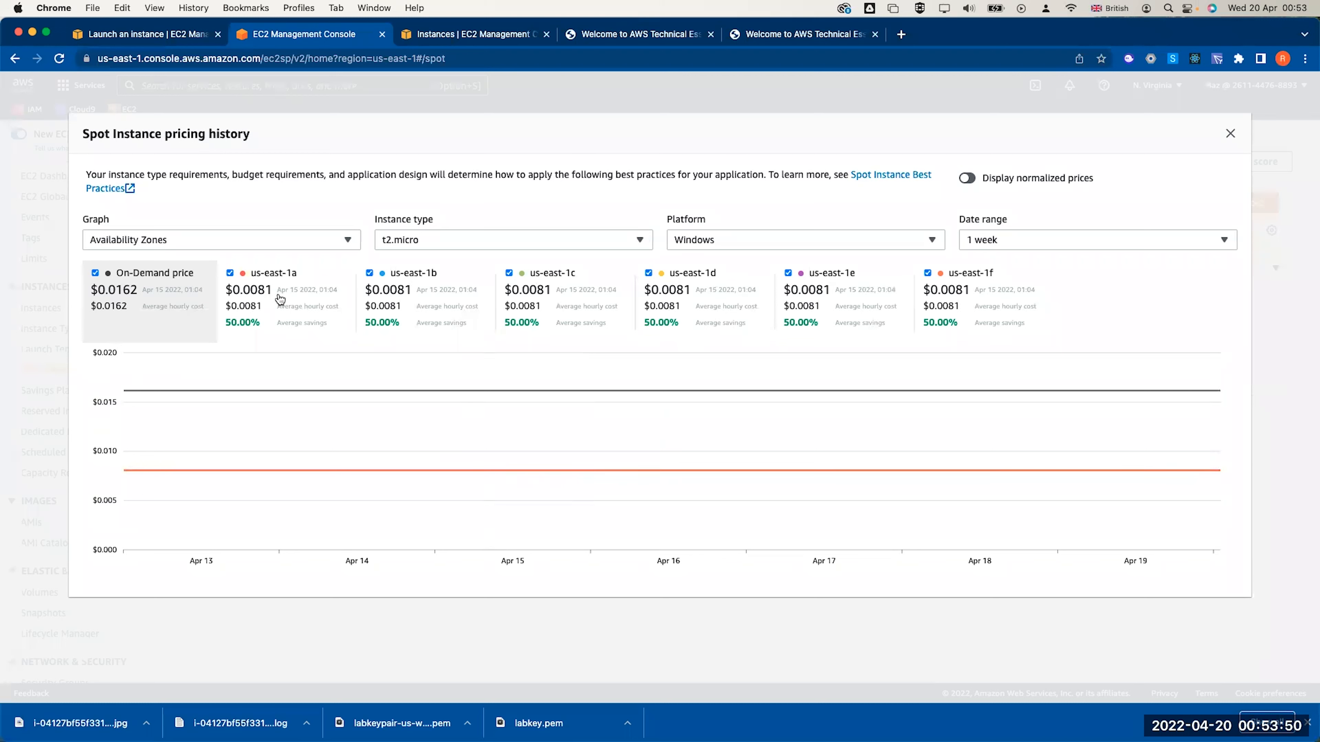
left_click(752, 246)
left_click(741, 264)
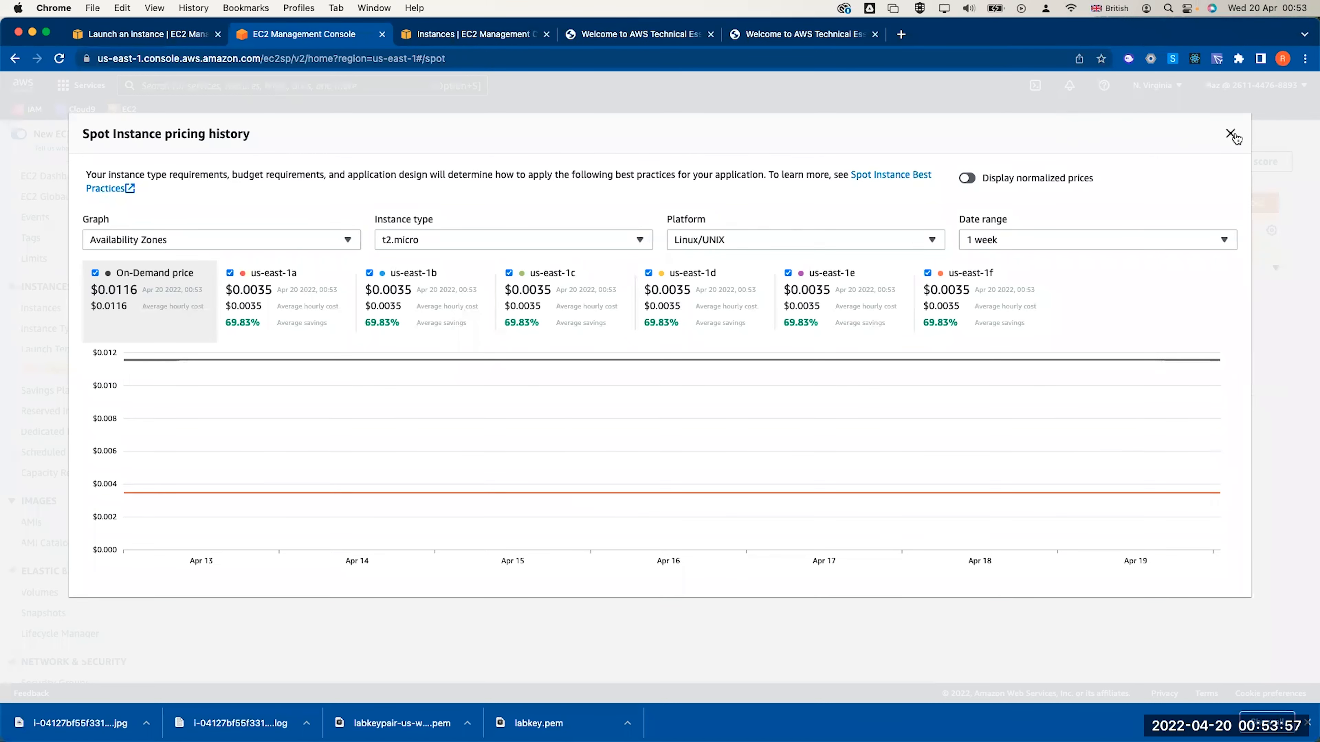
left_click(980, 180)
left_click(1025, 236)
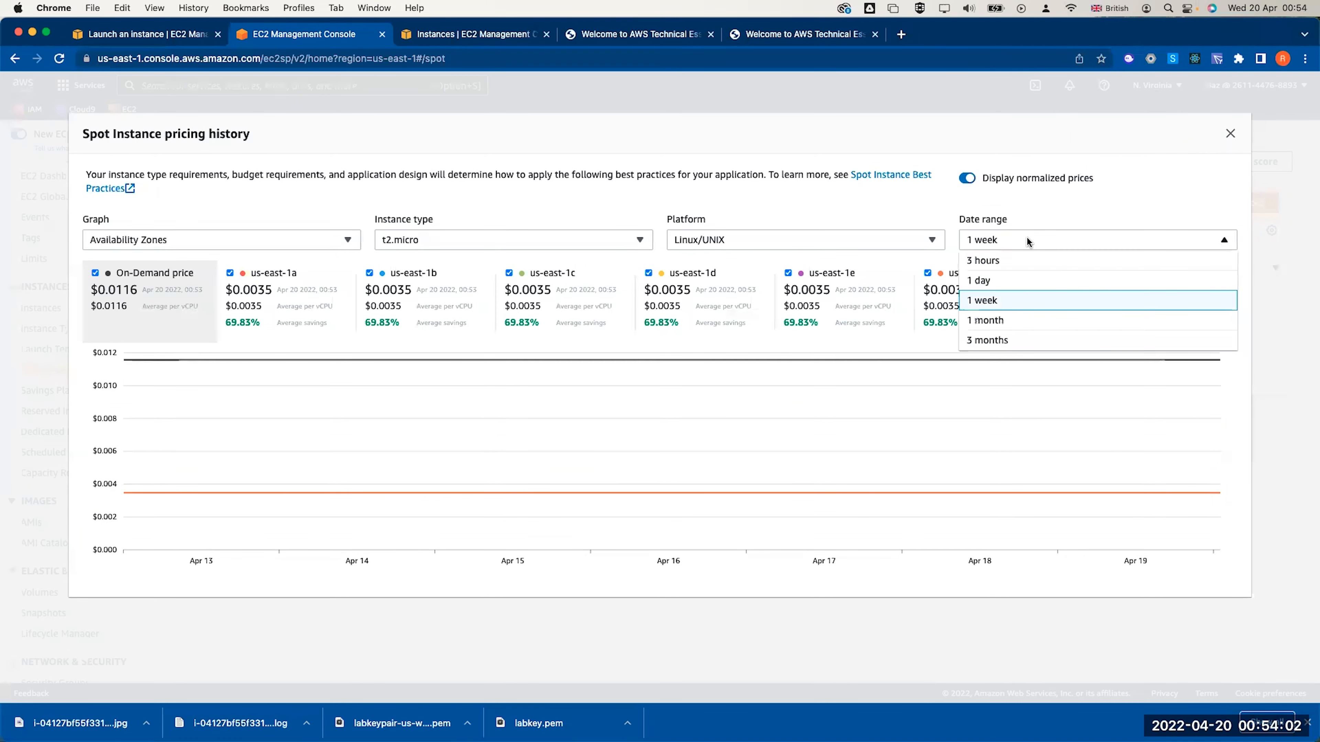
left_click(1005, 322)
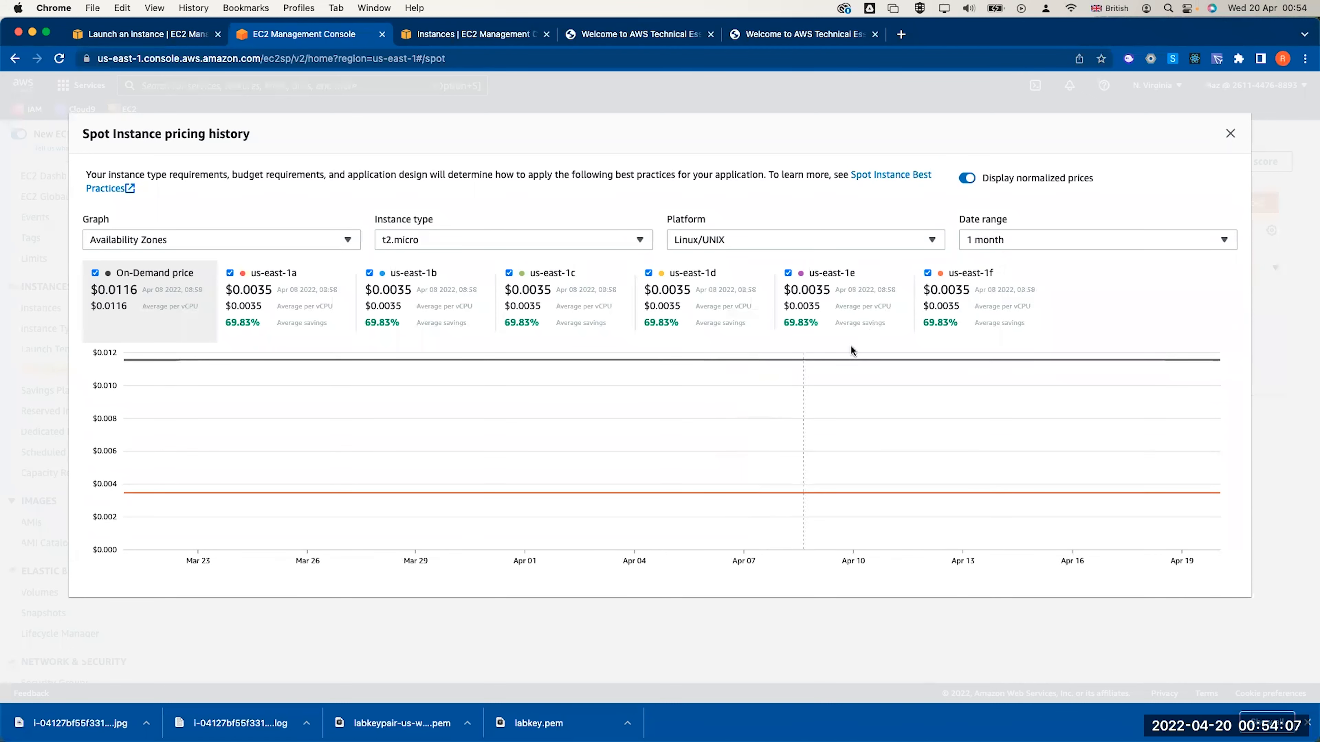
left_click(1228, 135)
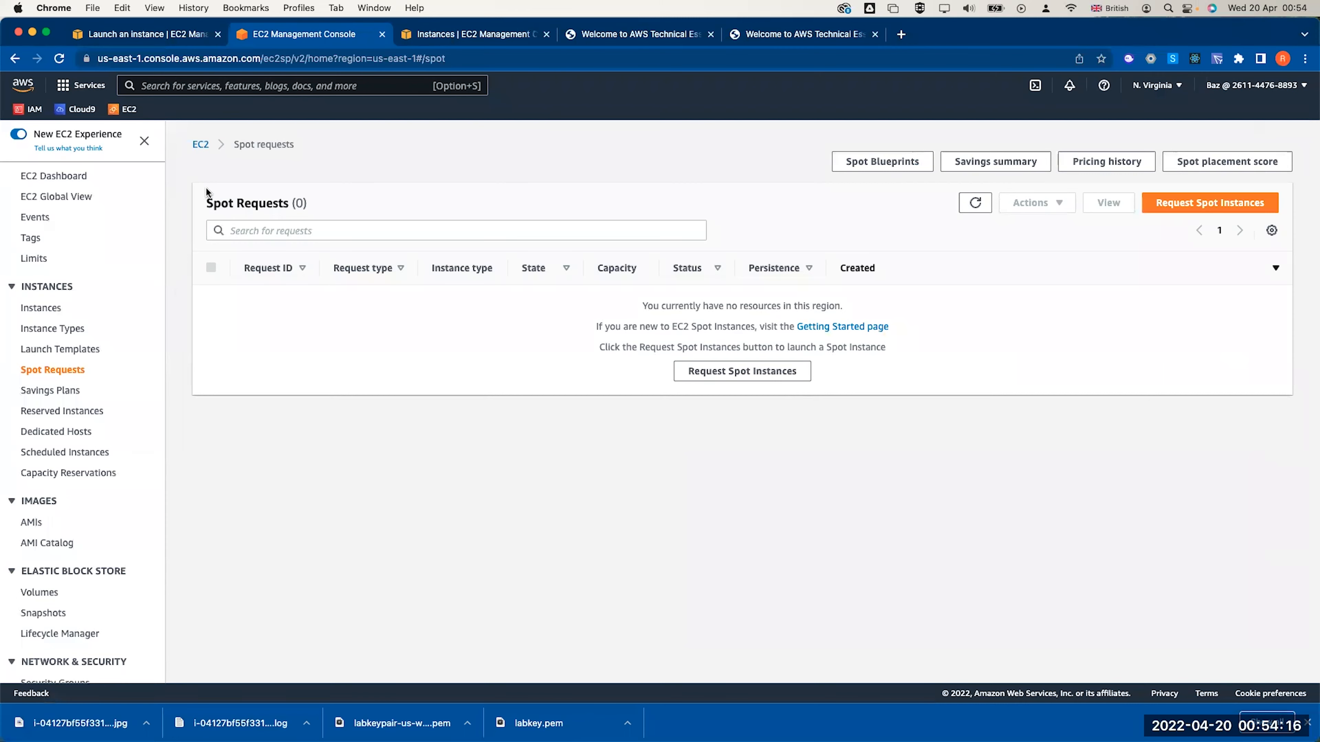
left_click(200, 145)
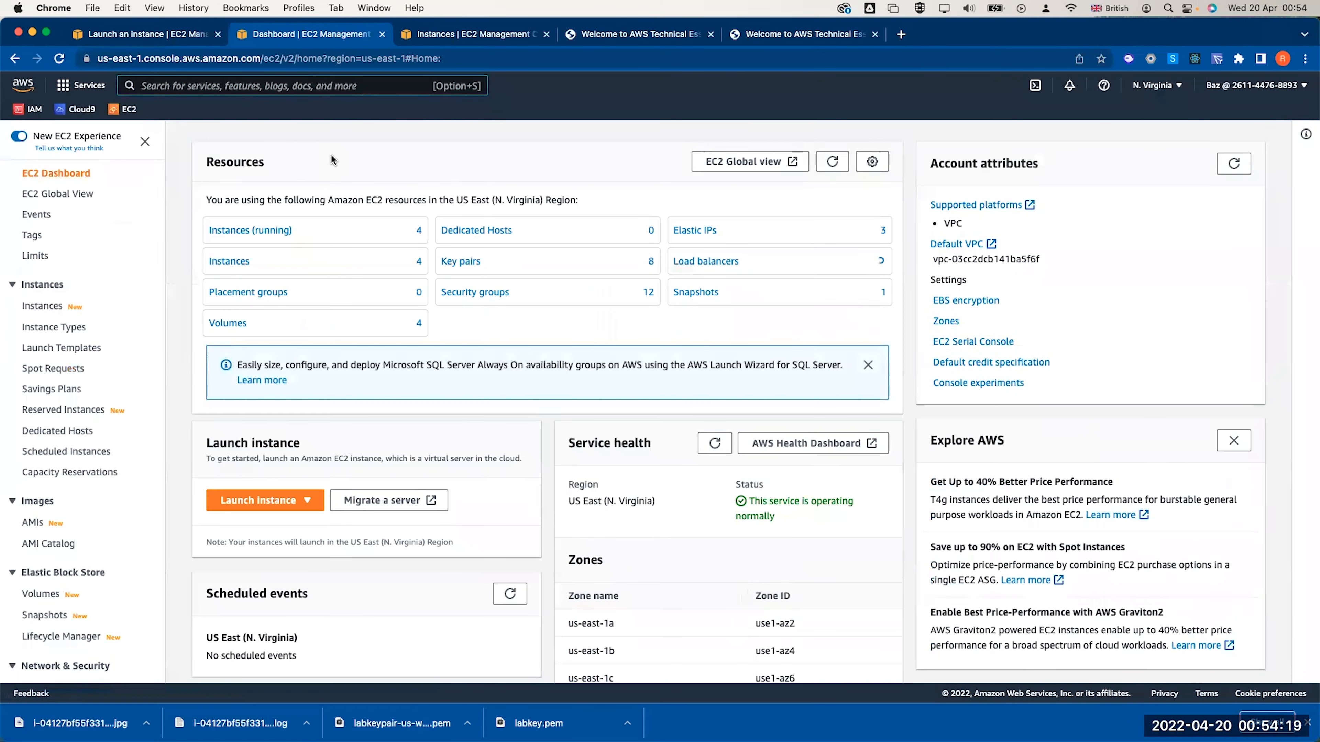
Filter to running instances and enable termination protection on Lab 3 Webserver
left_click(265, 230)
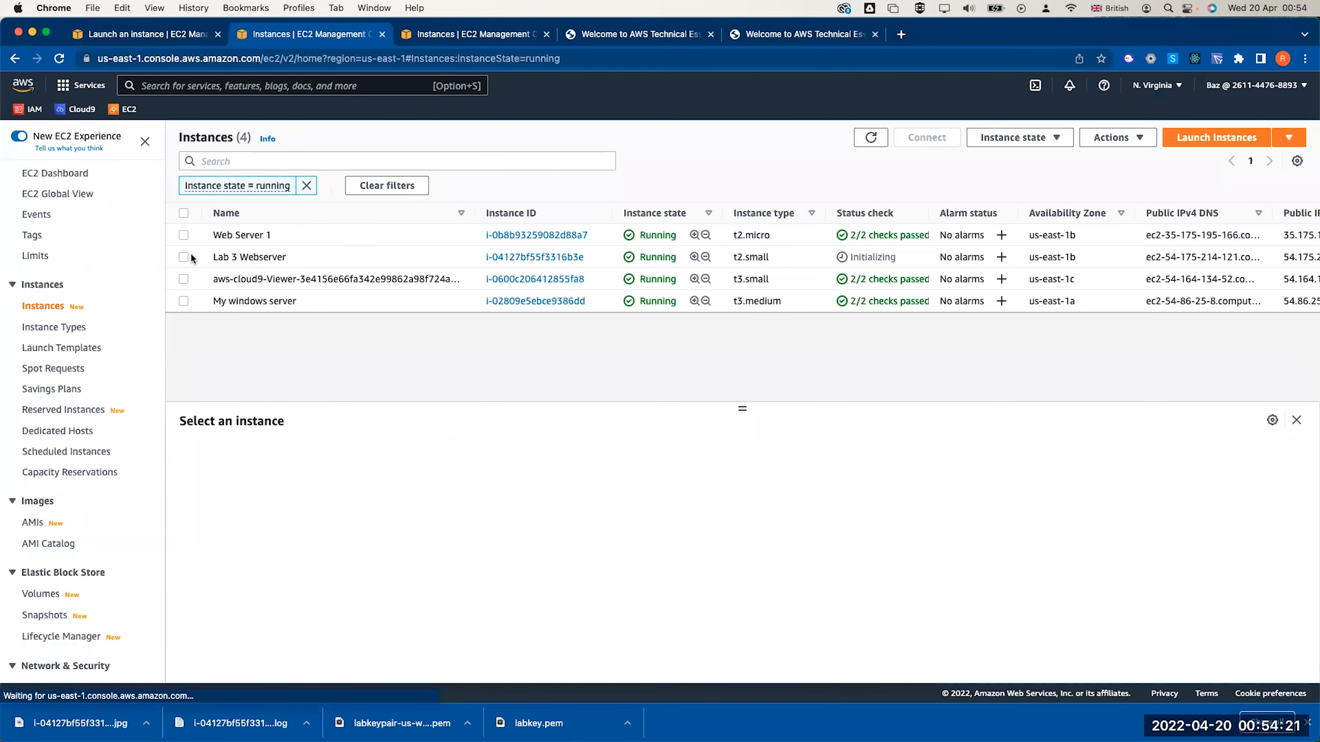
left_click(184, 257)
left_click(1117, 137)
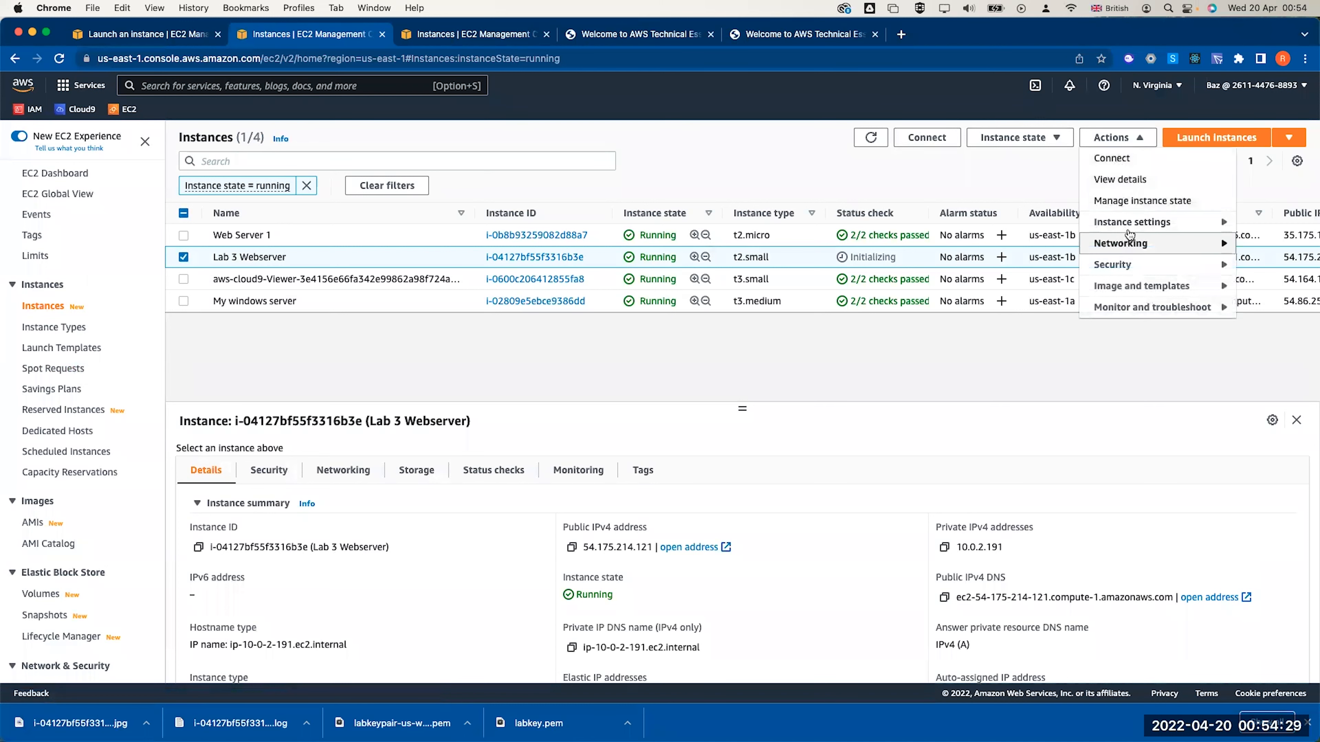
mouse_move(1144, 222)
left_click(959, 243)
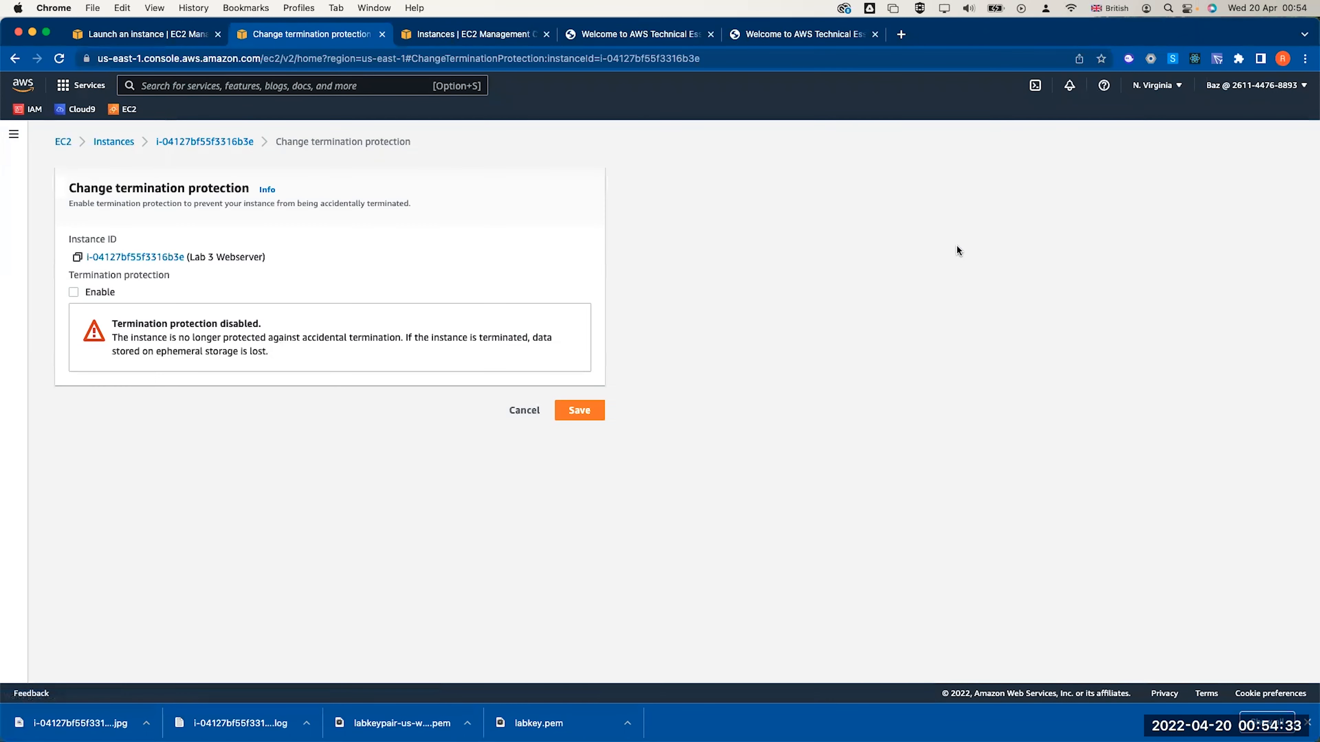
left_click(74, 292)
left_click(587, 338)
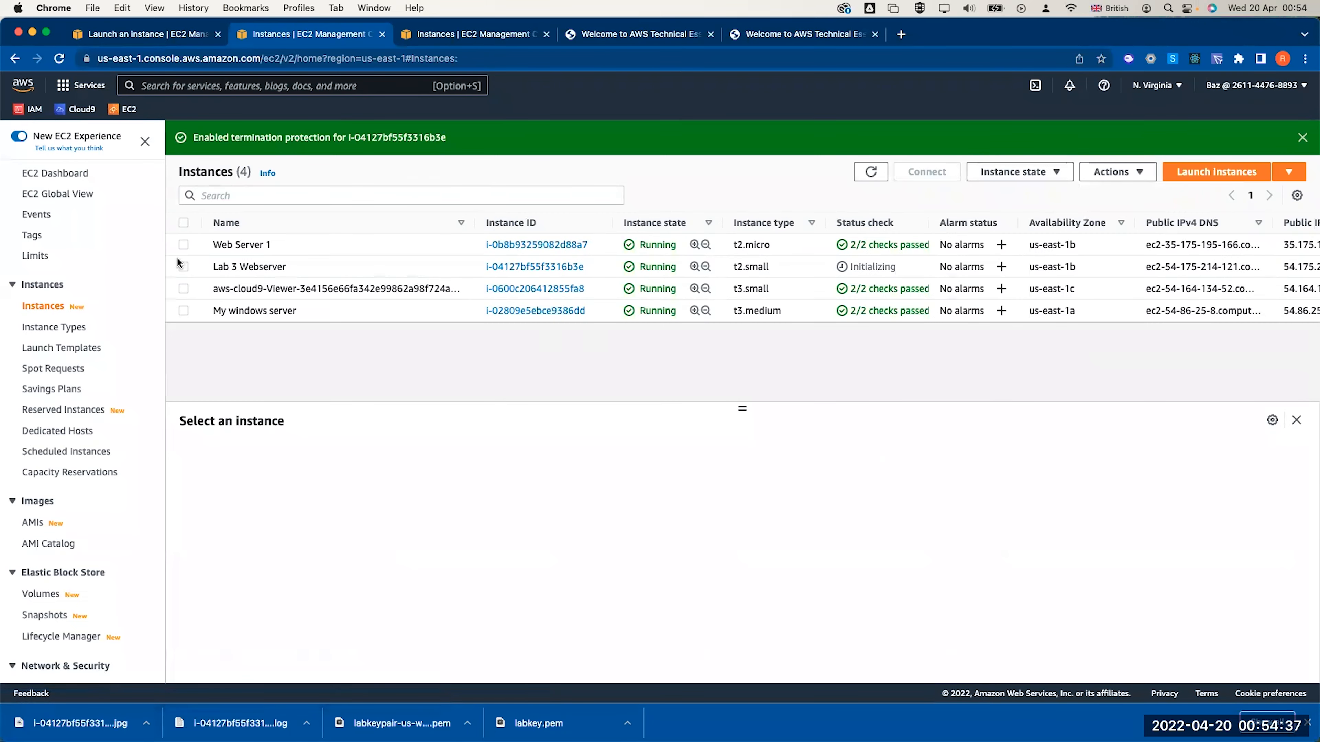
Attempt to terminate Lab 3 Webserver, which termination protection blocks
left_click(183, 266)
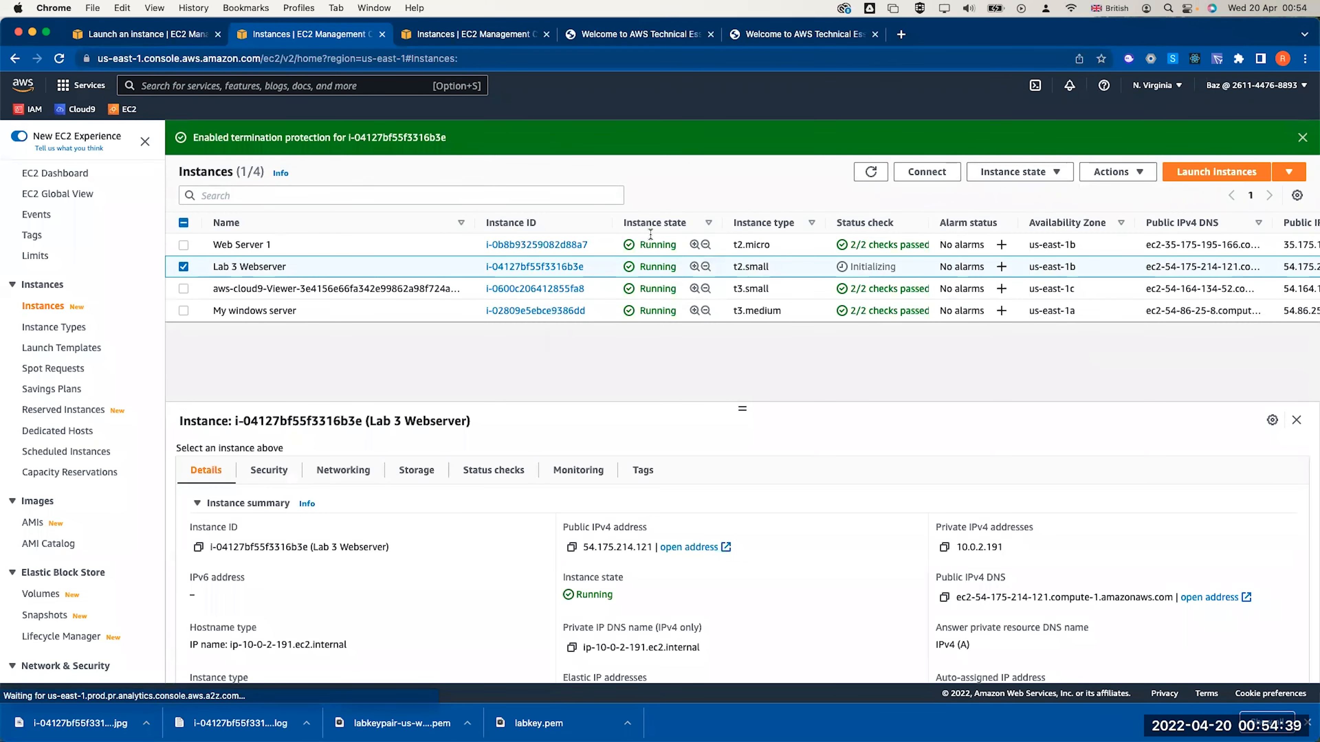
left_click(1032, 170)
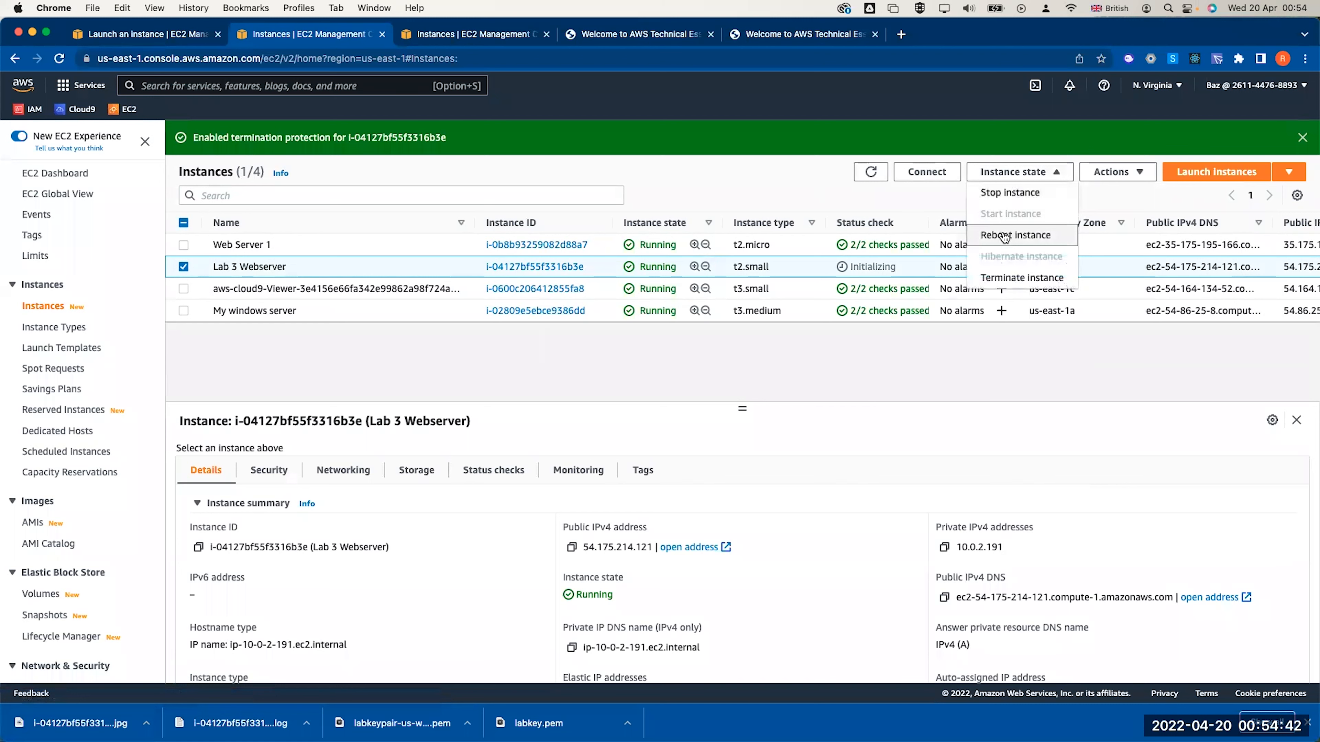
left_click(1009, 279)
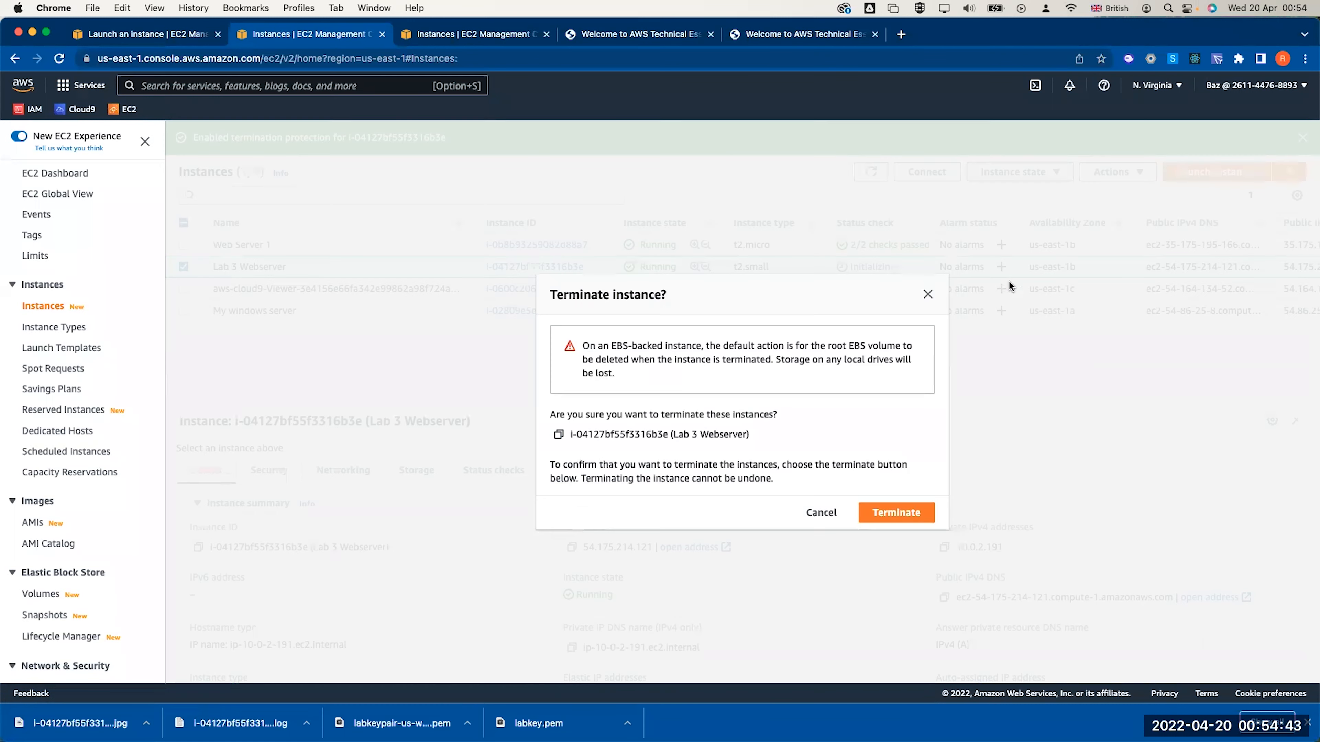
left_click(885, 514)
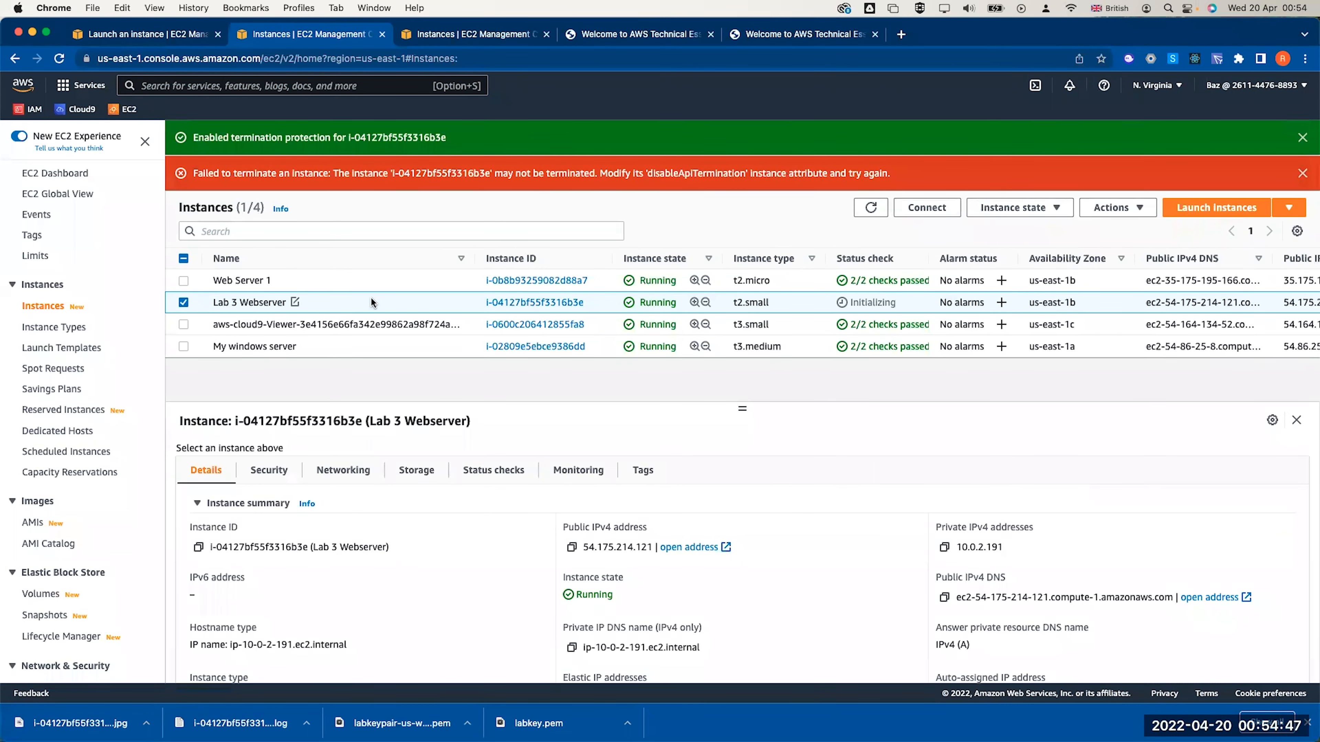
Turn termination protection off for Lab 3 Webserver
left_click(1016, 208)
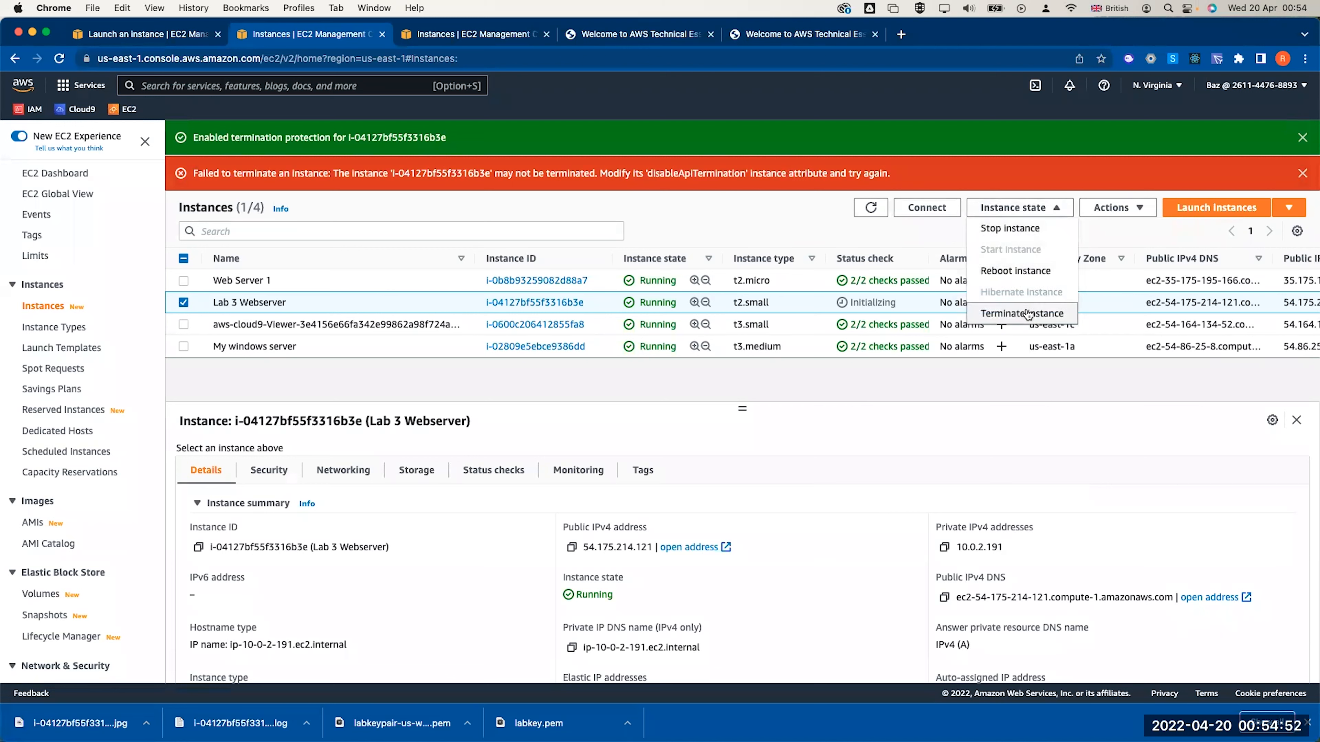
left_click(1117, 208)
mouse_move(1221, 289)
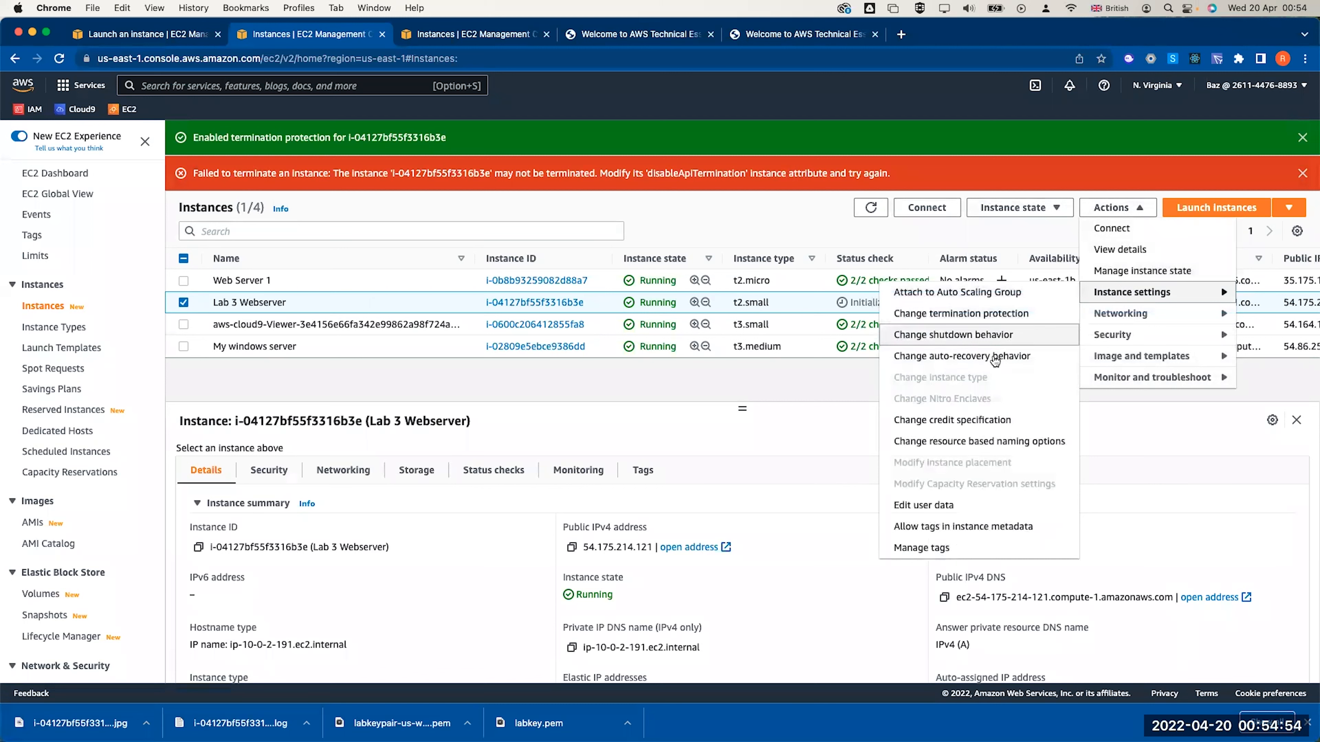
left_click(982, 313)
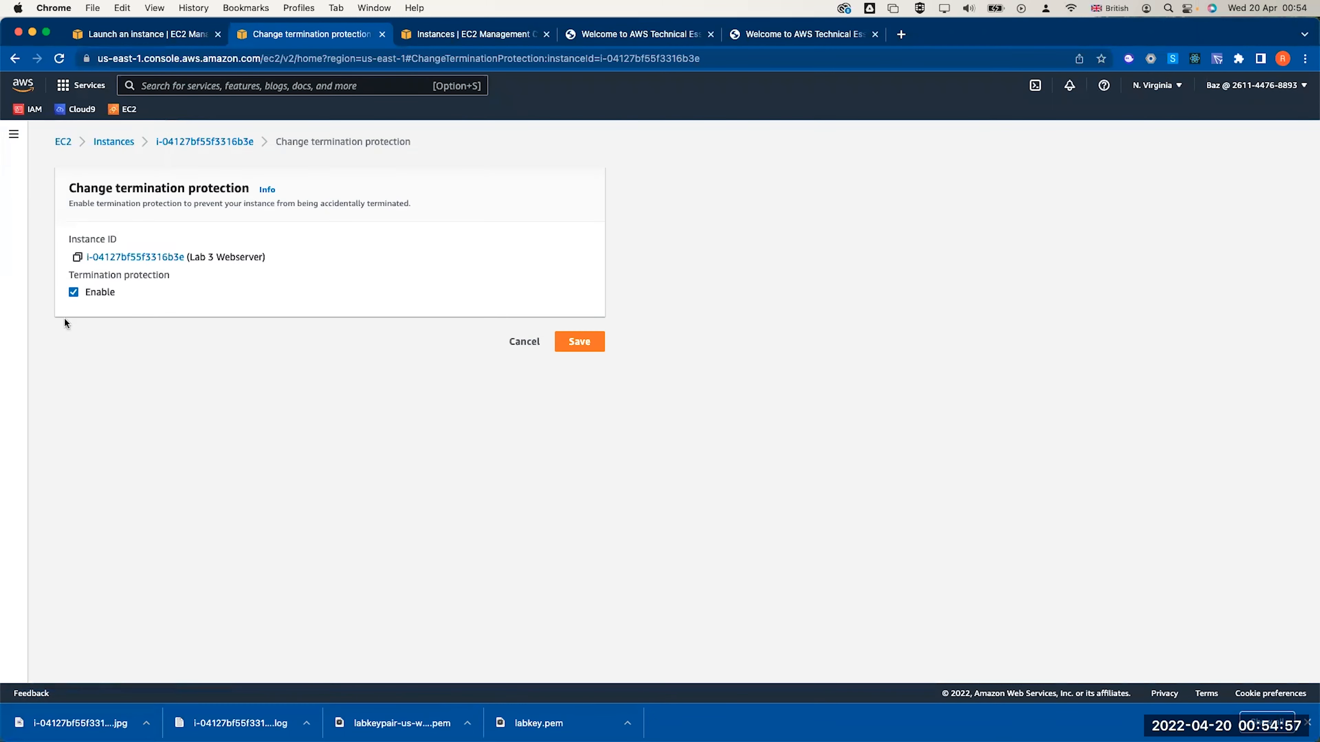
left_click(316, 287)
left_click(574, 403)
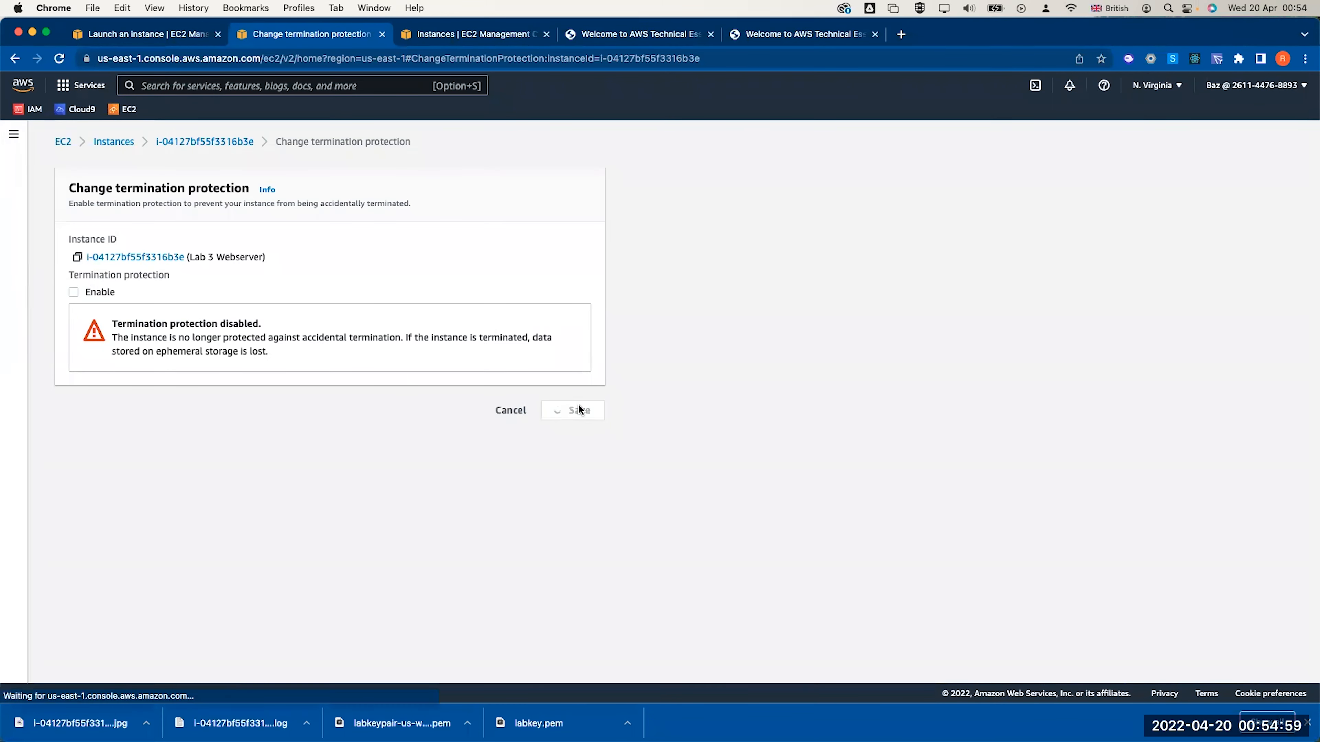
Stop the Lab 3 Webserver instance and confirm
left_click(199, 269)
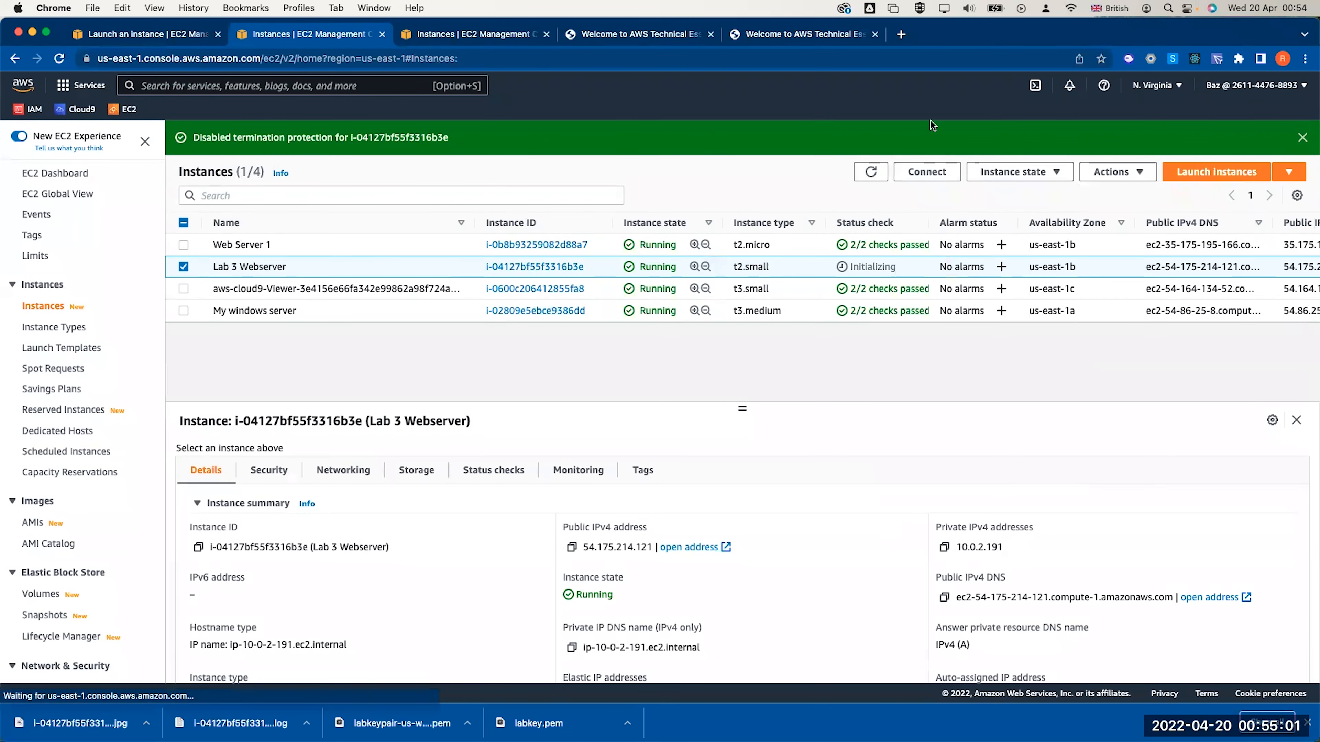
left_click(1108, 170)
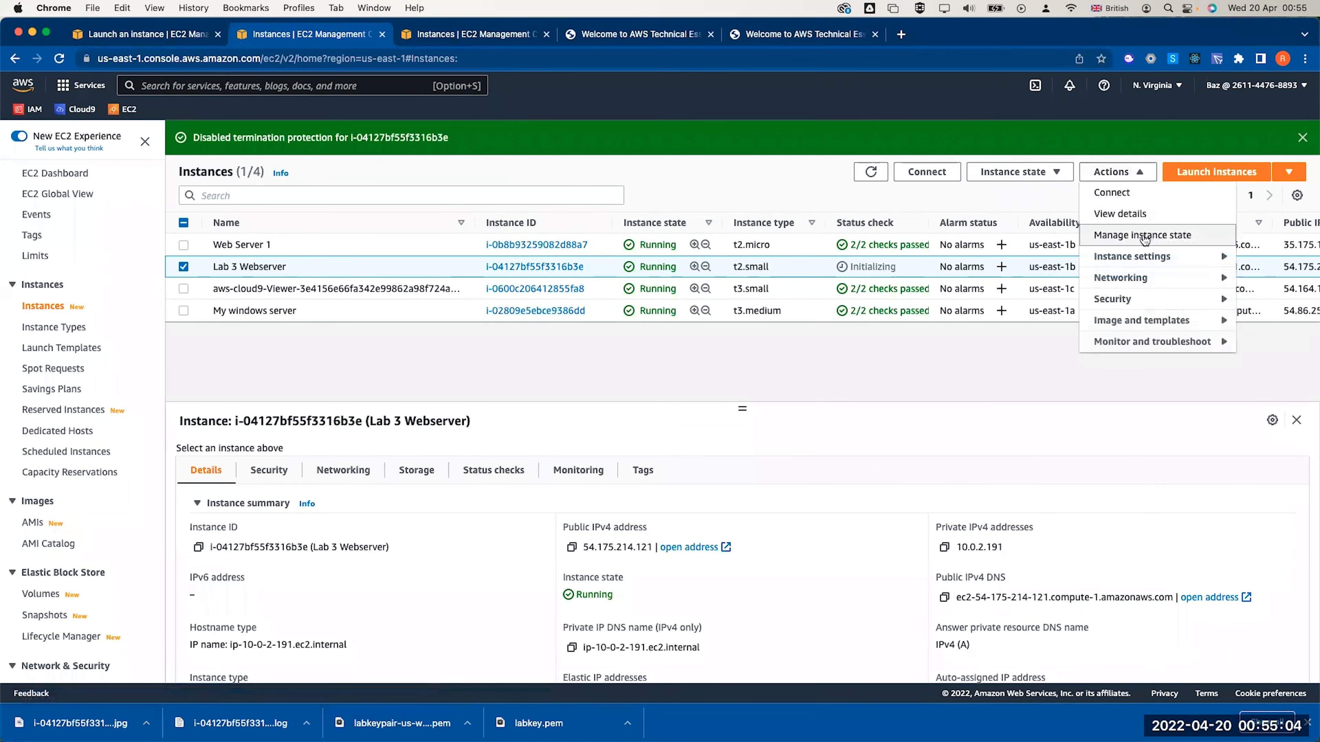
left_click(1030, 172)
left_click(1014, 192)
left_click(923, 465)
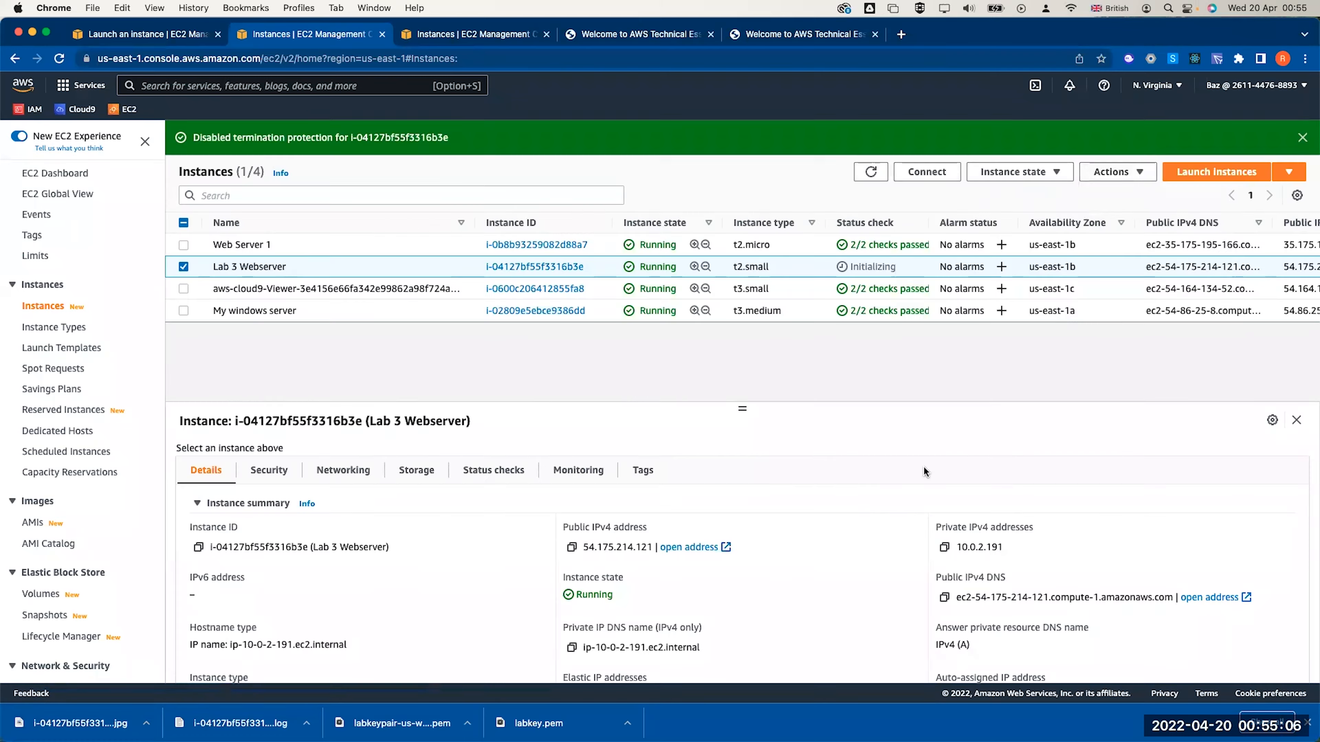
Start a new instance launch in the new experience, naming it 'weberver'
left_click(1194, 213)
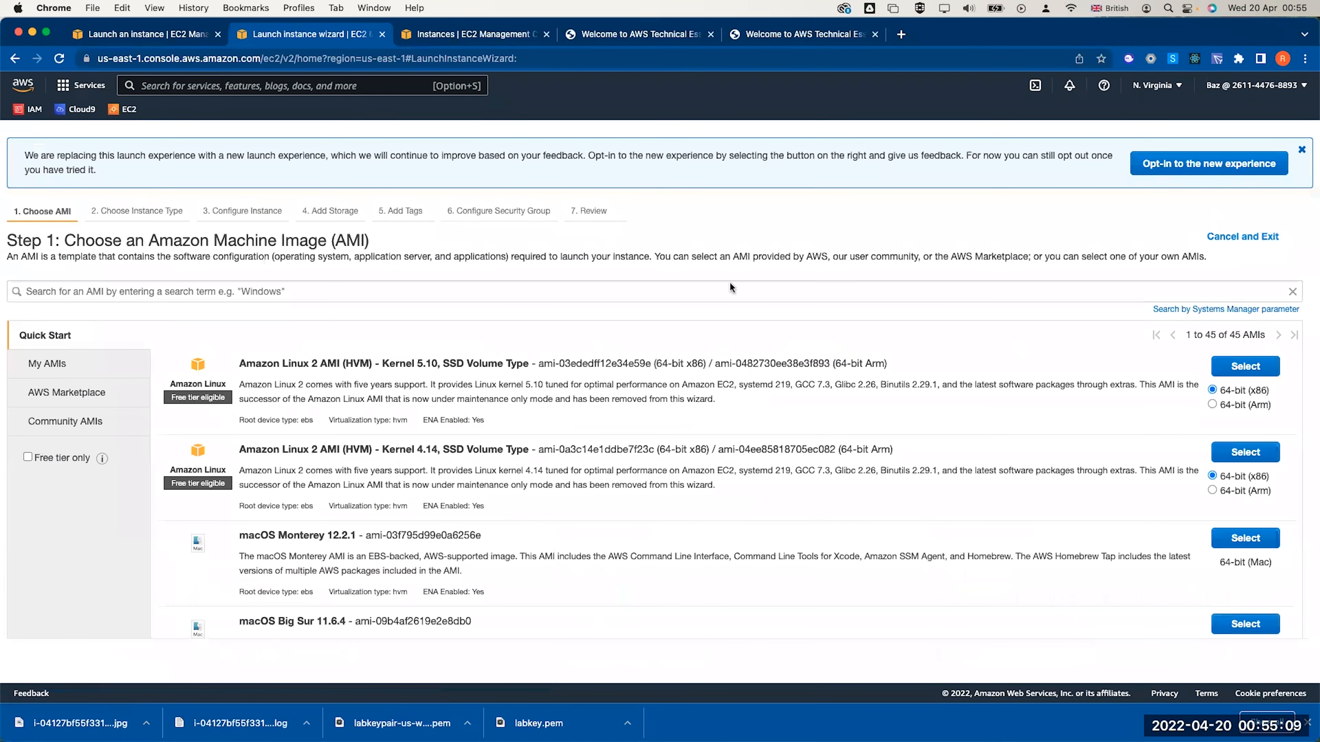
left_click(1221, 162)
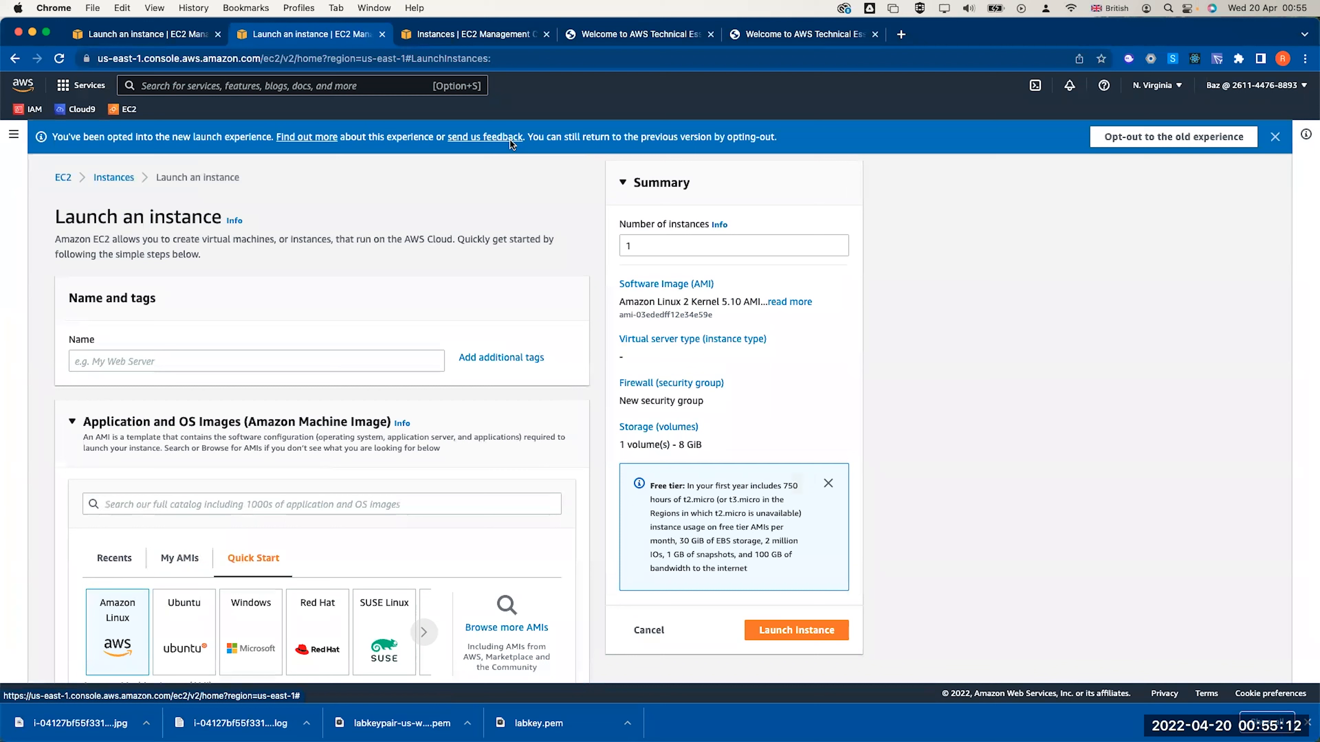
left_click(206, 361)
type("weberver")
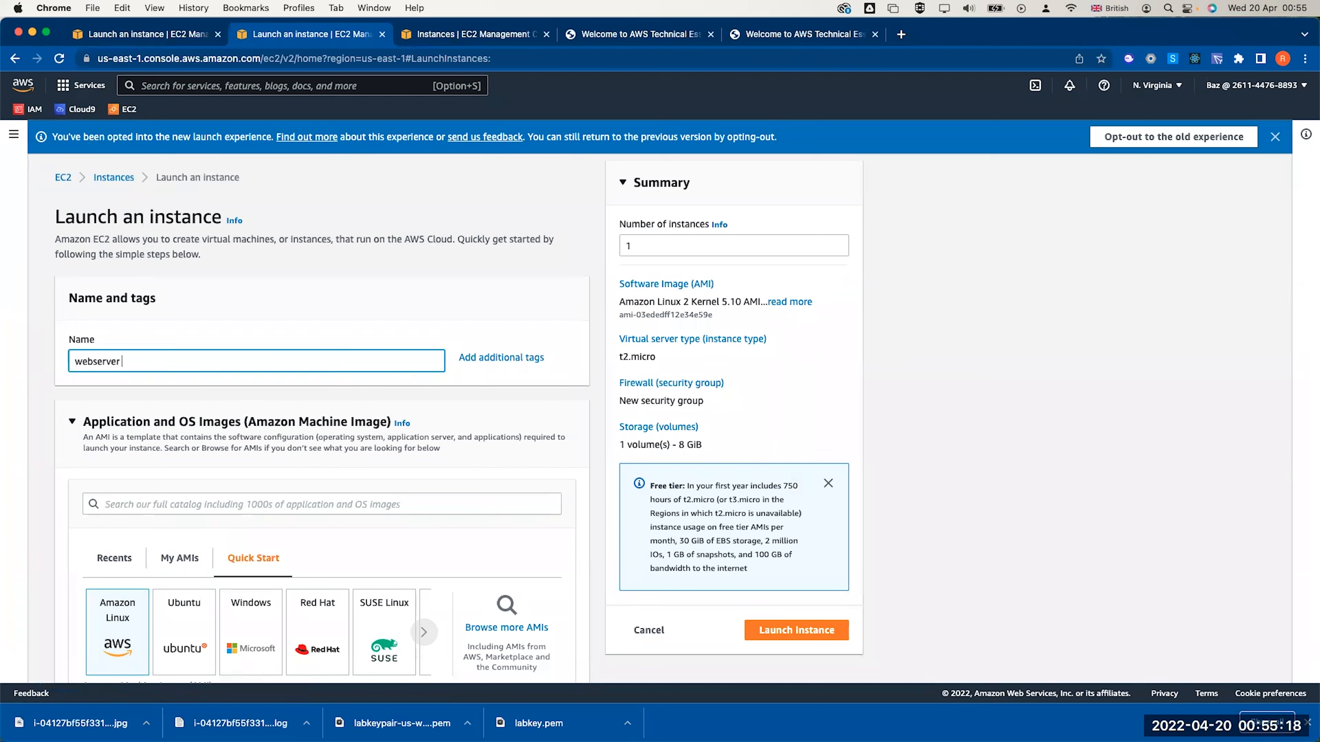
scroll(291, 447, "down", 3)
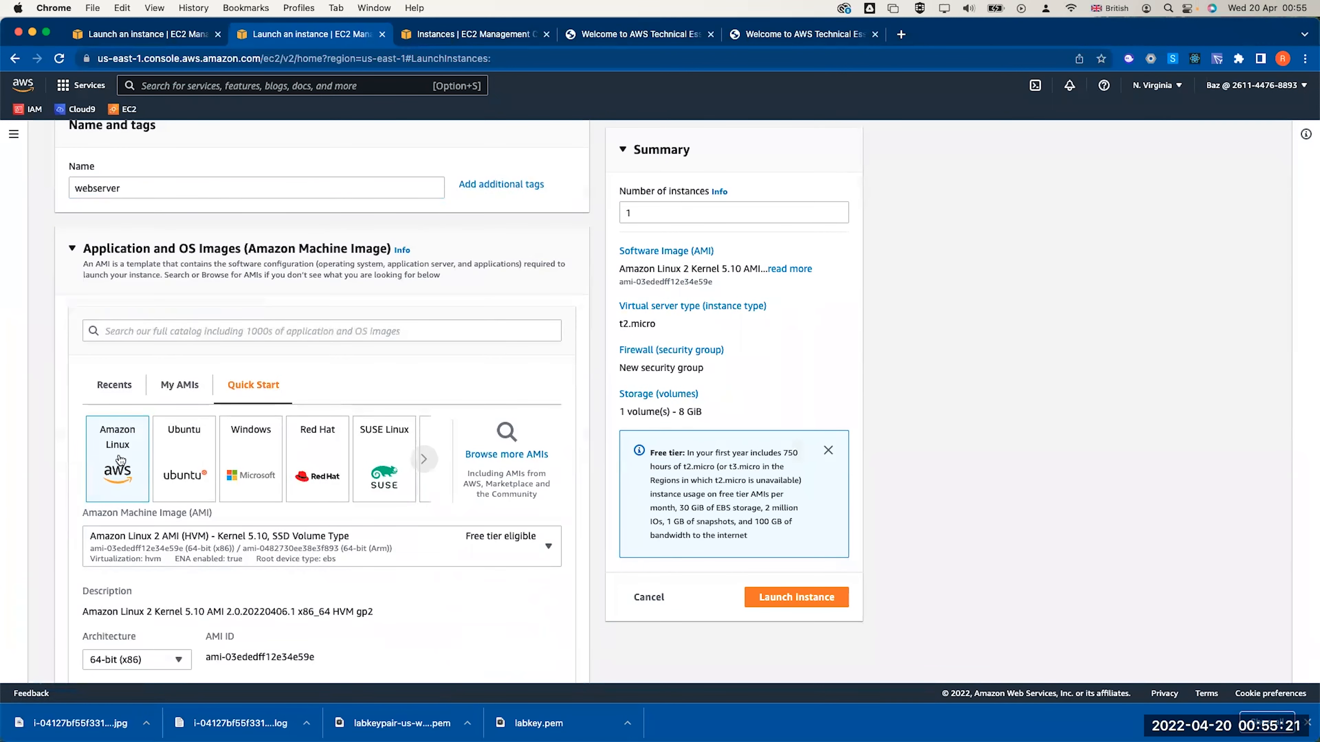
Browse the AMI tabs and keep the Quick Start Amazon Linux image
left_click(181, 386)
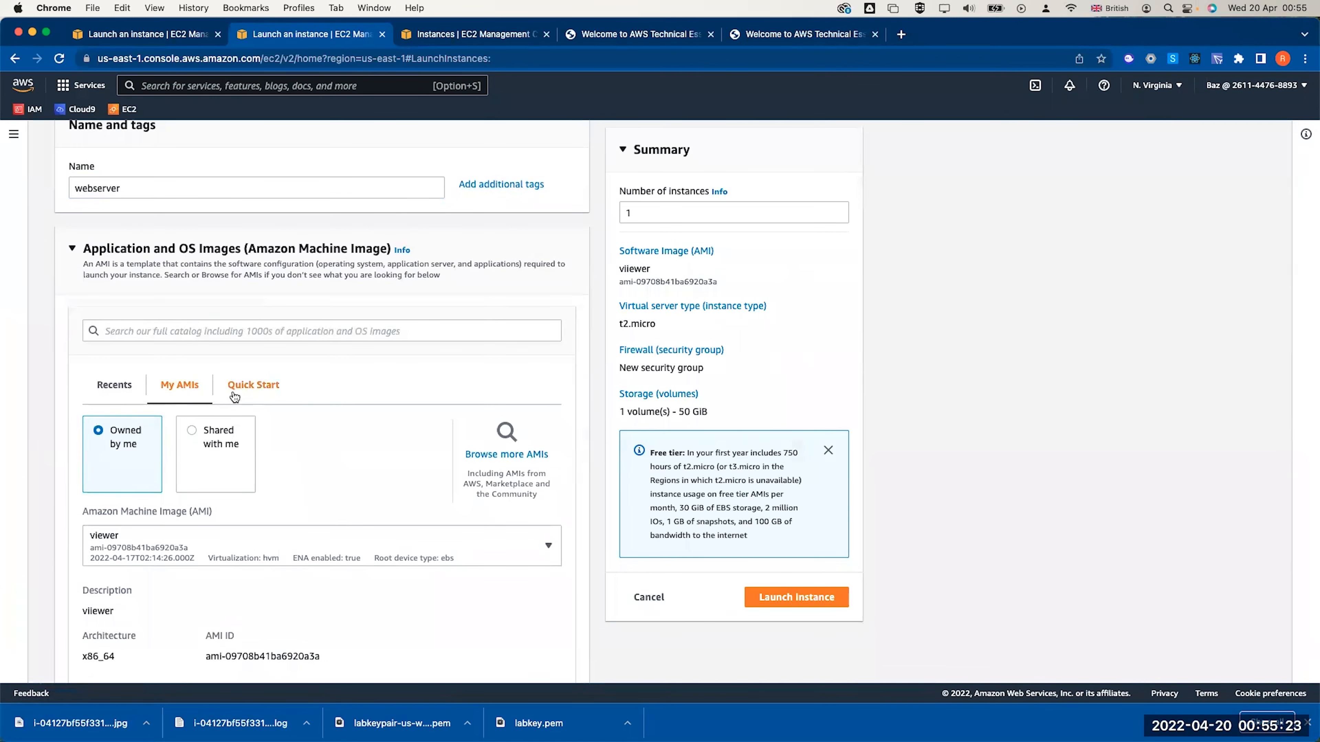
left_click(249, 386)
left_click(112, 388)
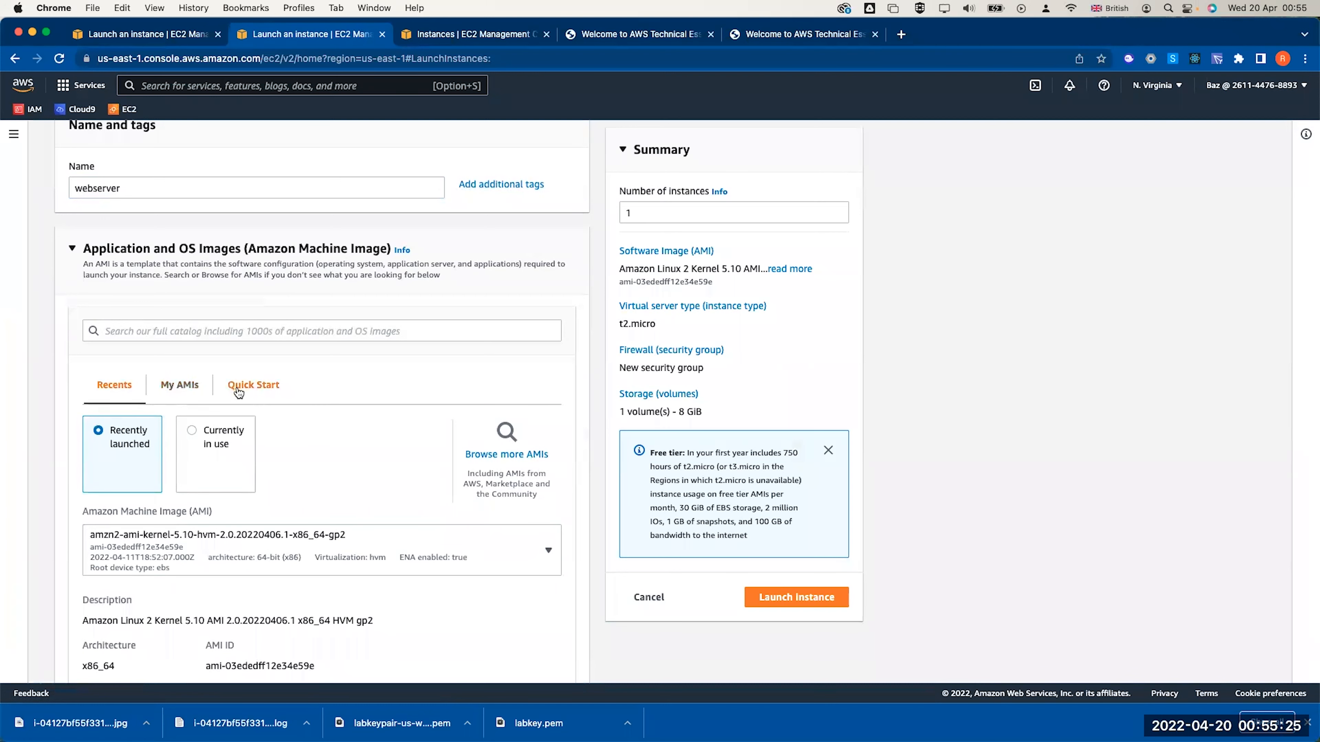
left_click(183, 384)
left_click(254, 385)
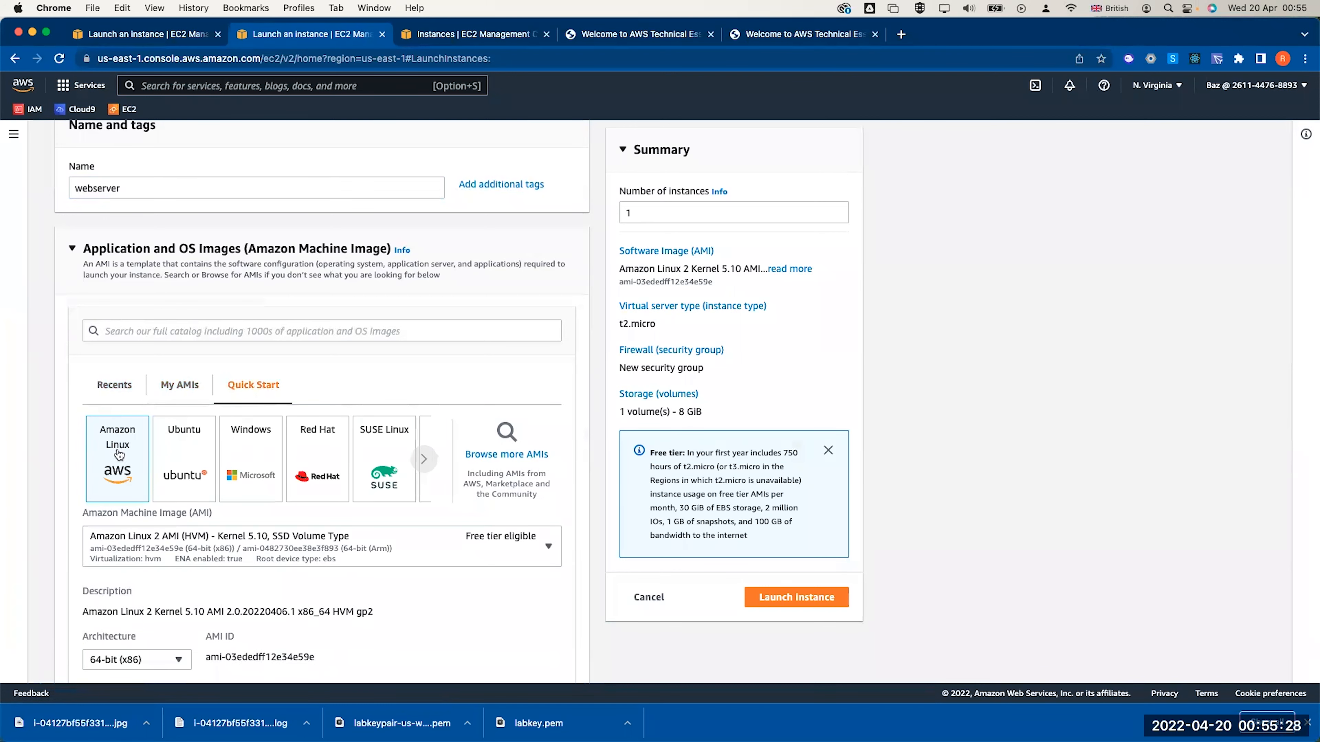
scroll(181, 489, "down", 2)
scroll(180, 489, "down", 8)
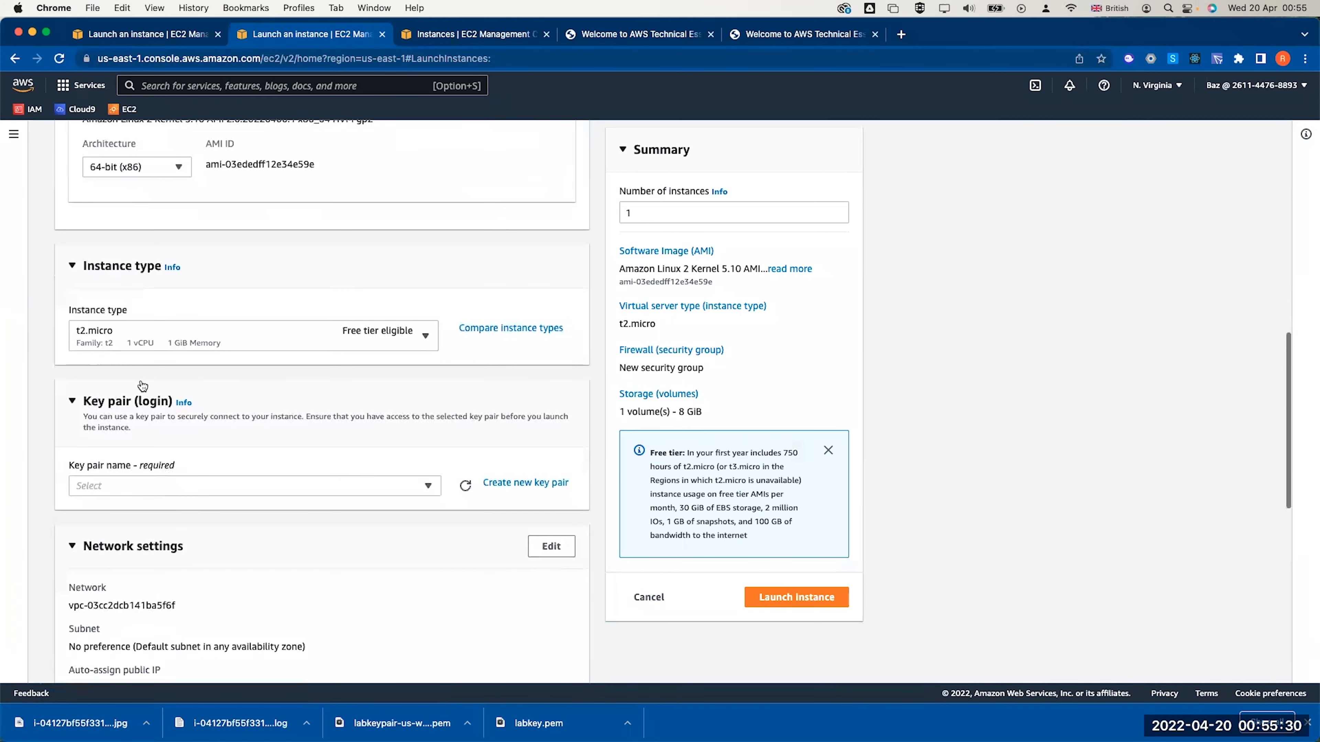
Select the labkey key pair for the instance
left_click(223, 415)
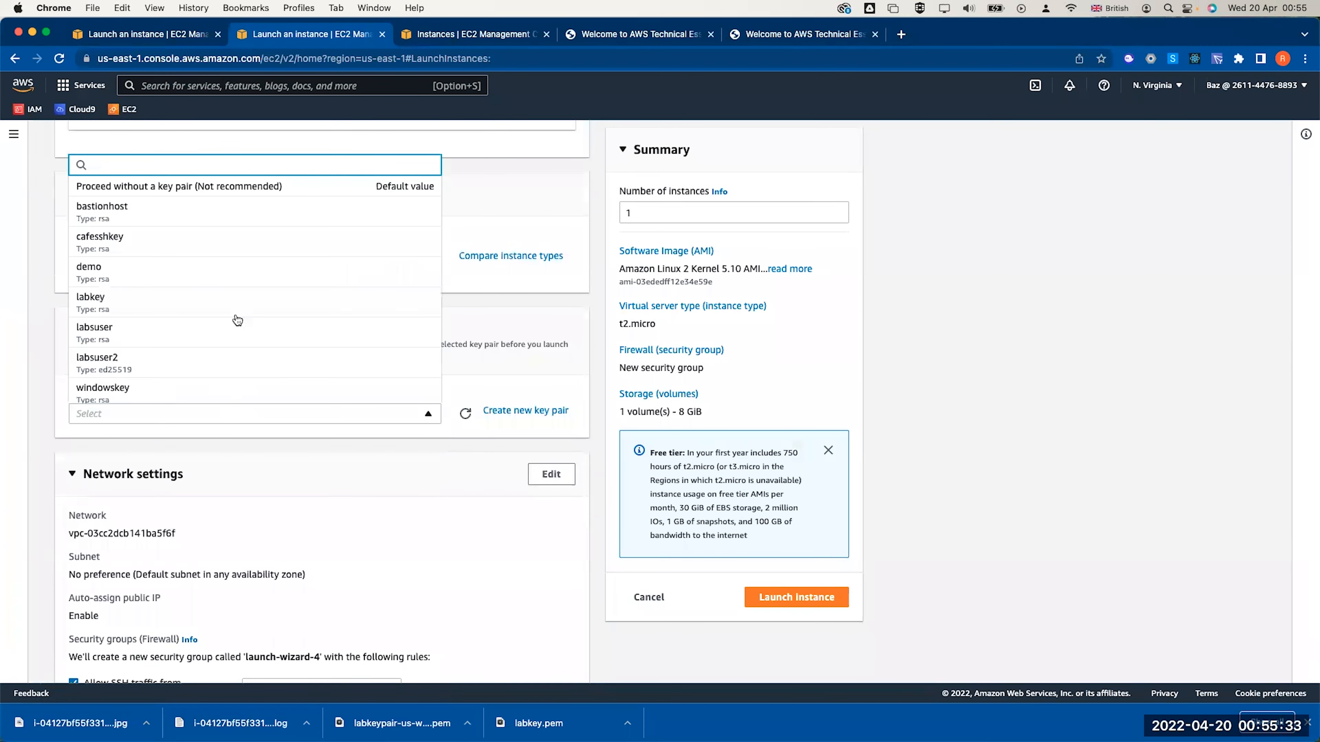
left_click(217, 297)
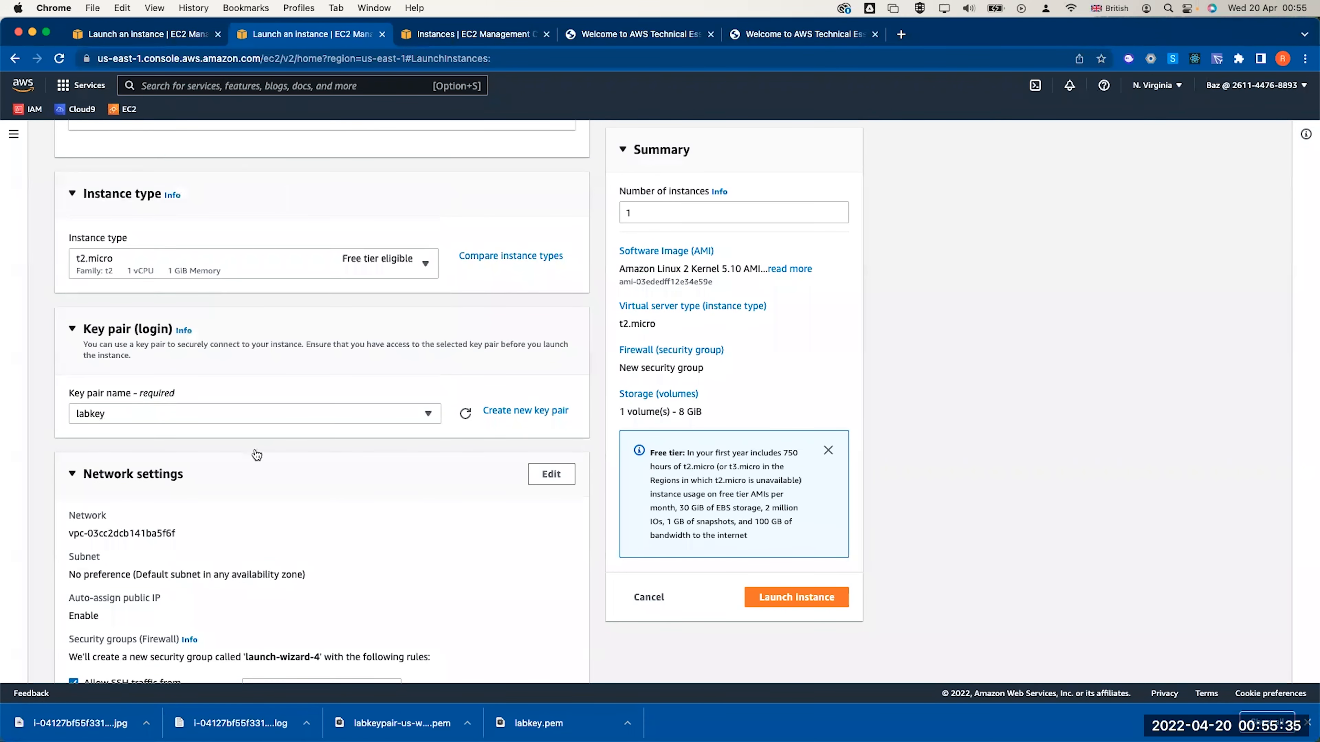
scroll(255, 449, "down", 3)
scroll(257, 476, "down", 2)
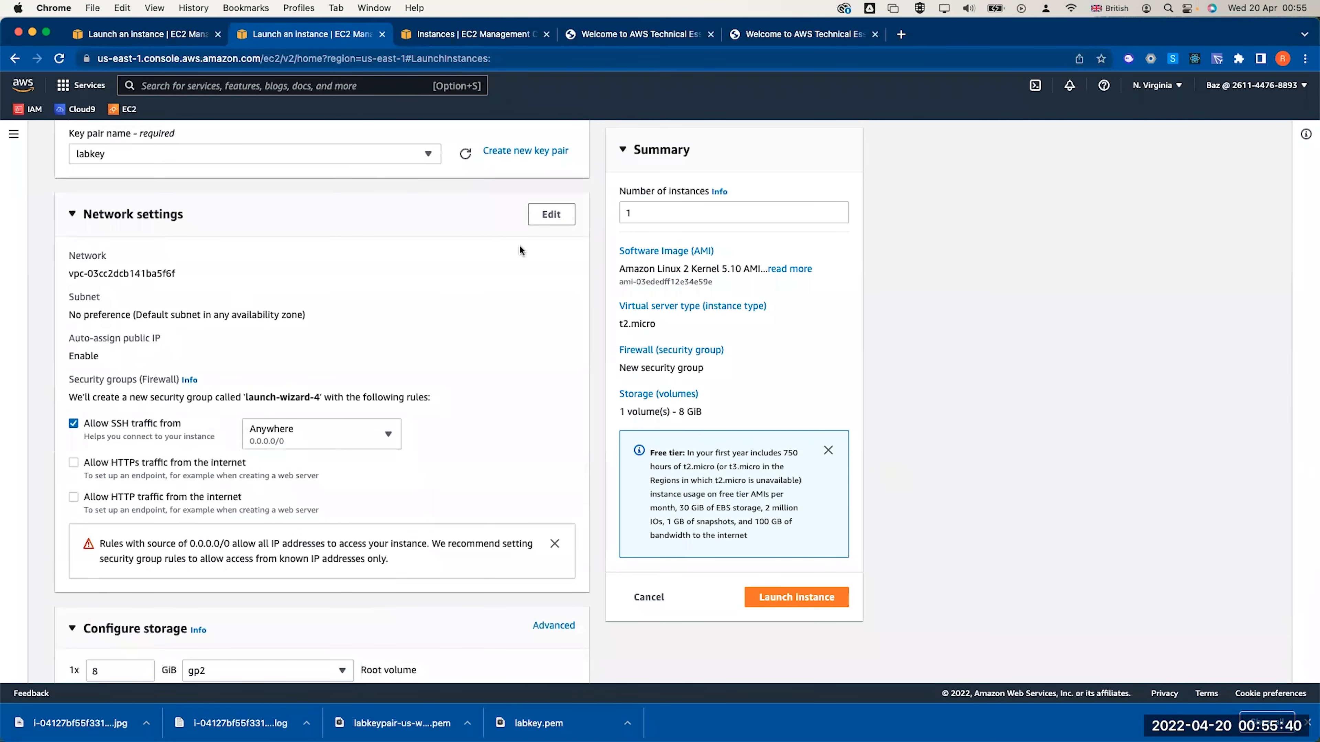
Set the network to lab vpc with Public subnet 2
left_click(557, 233)
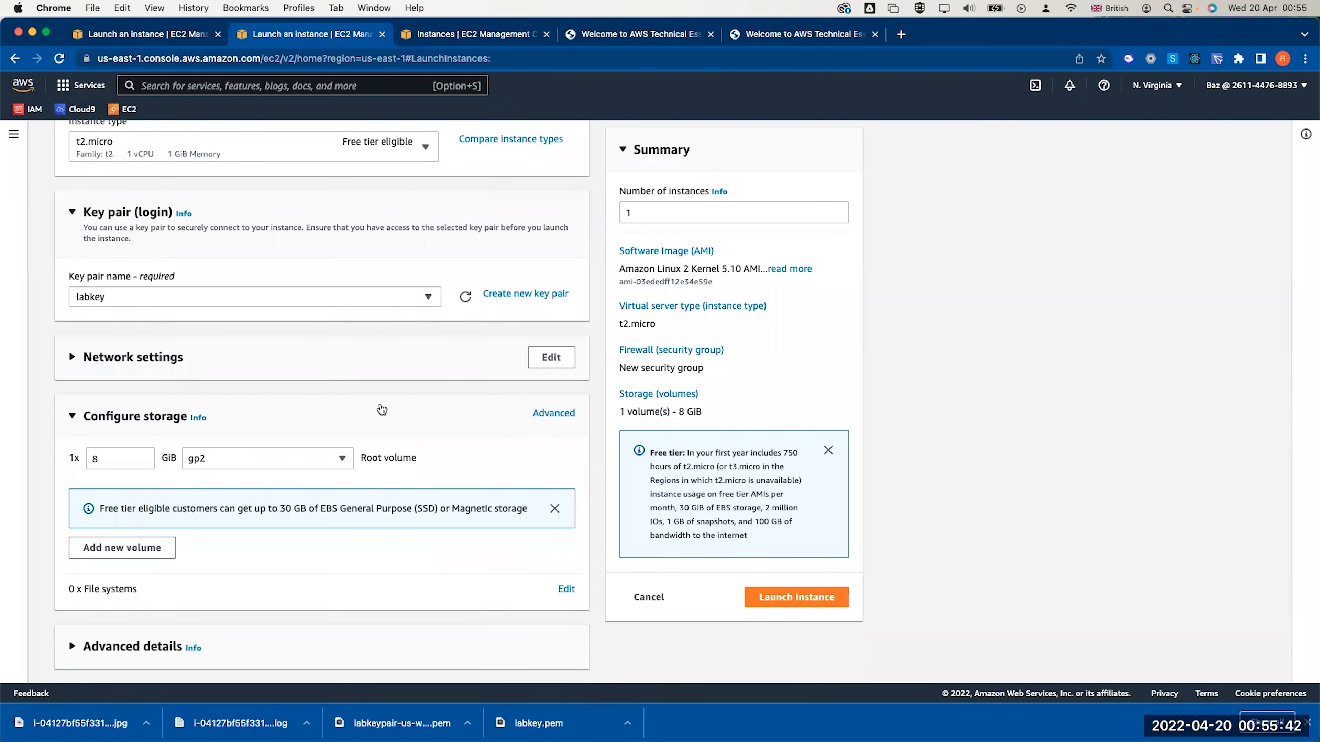
left_click(192, 361)
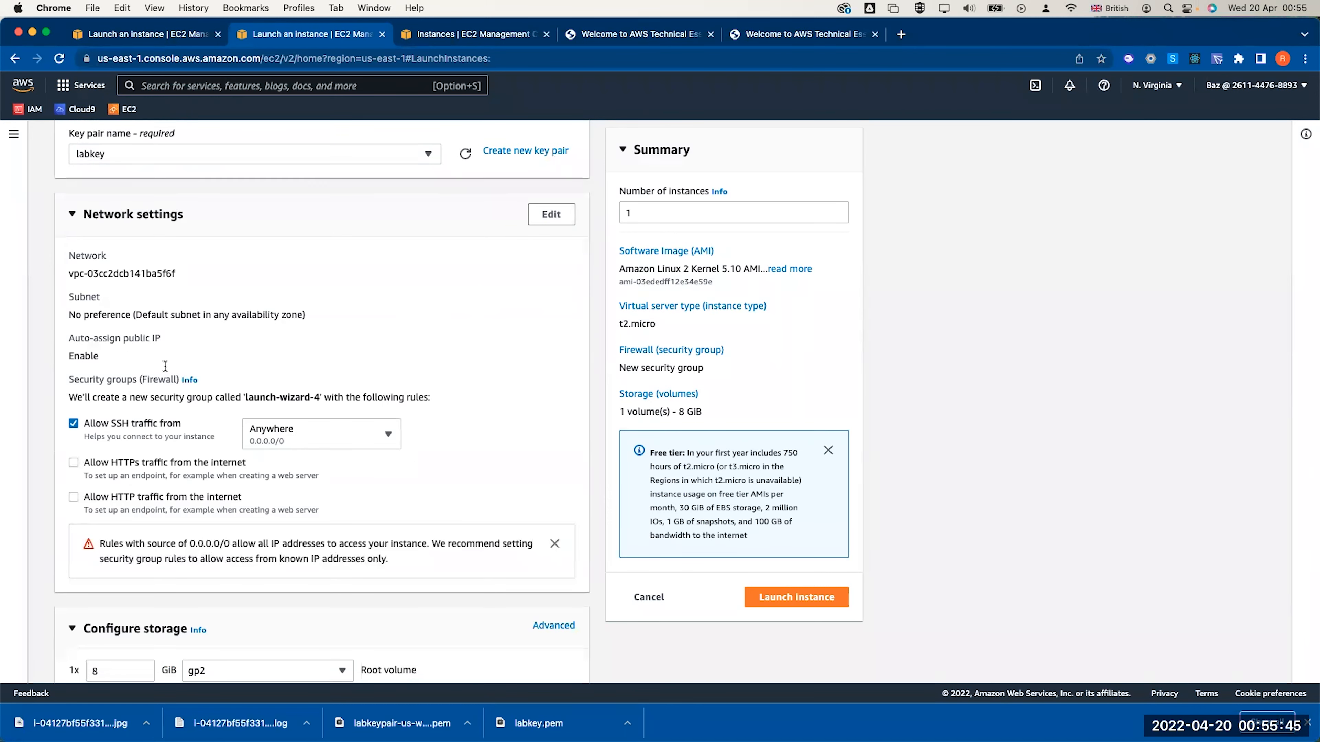
left_click(551, 213)
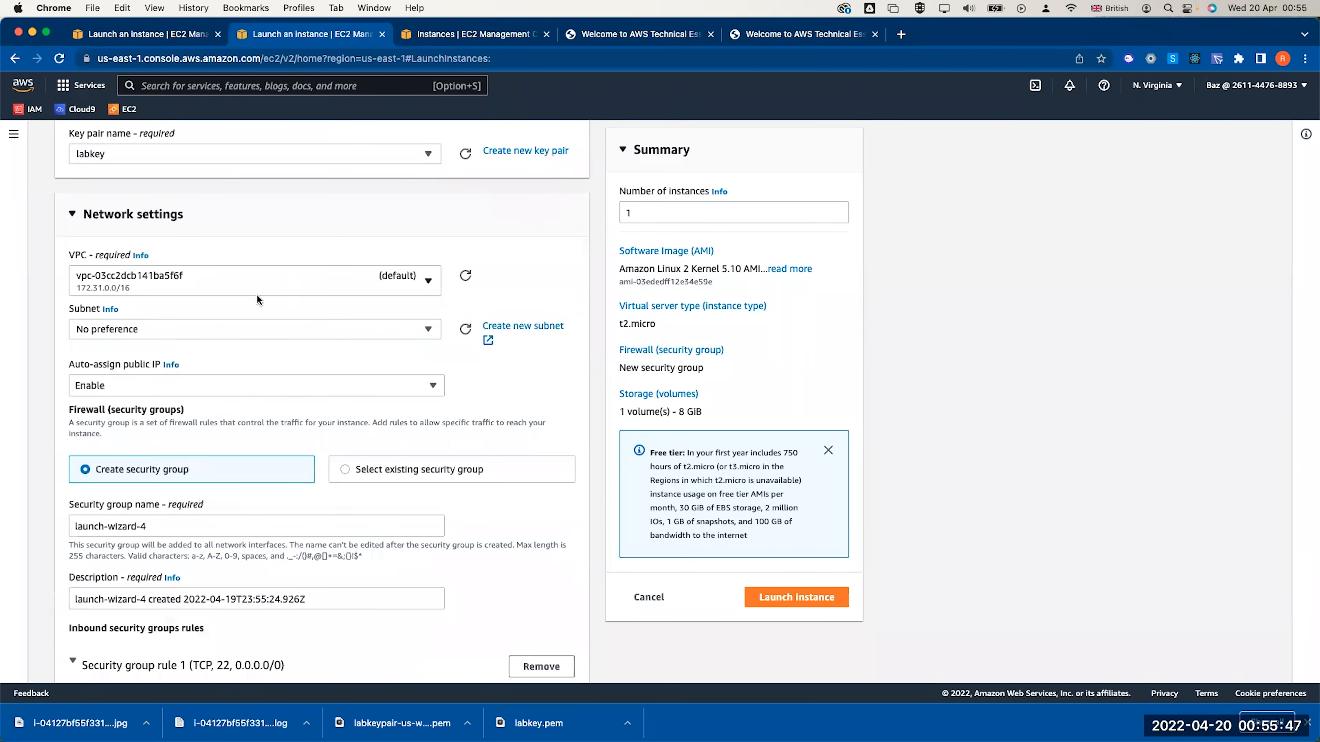
left_click(232, 290)
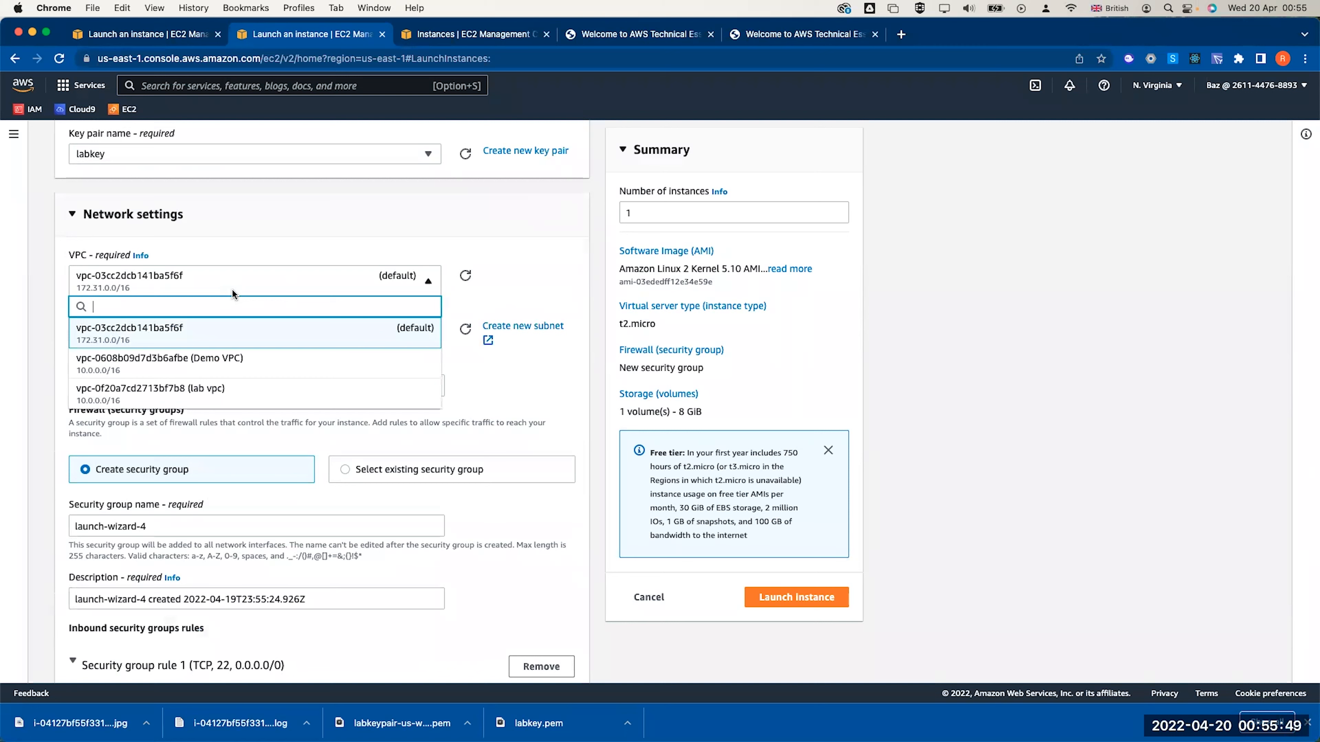
left_click(214, 396)
left_click(223, 347)
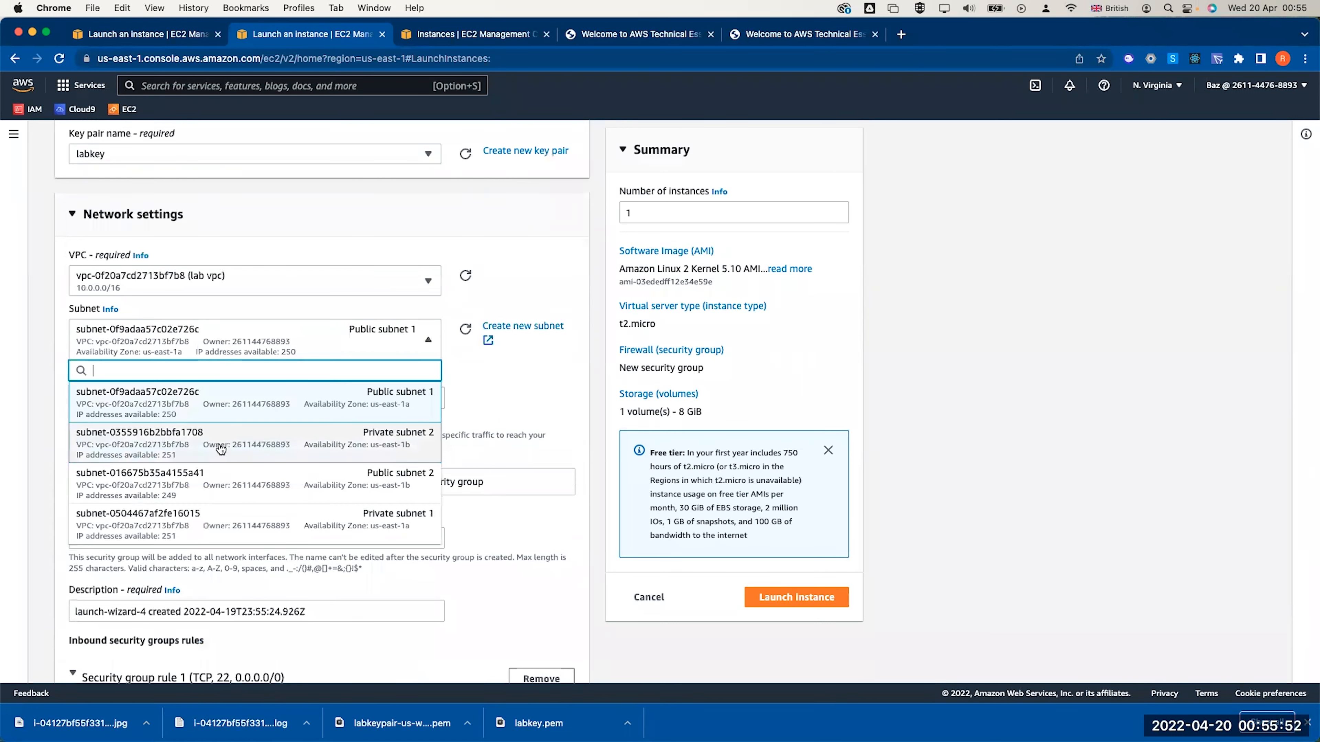
left_click(220, 449)
left_click(222, 344)
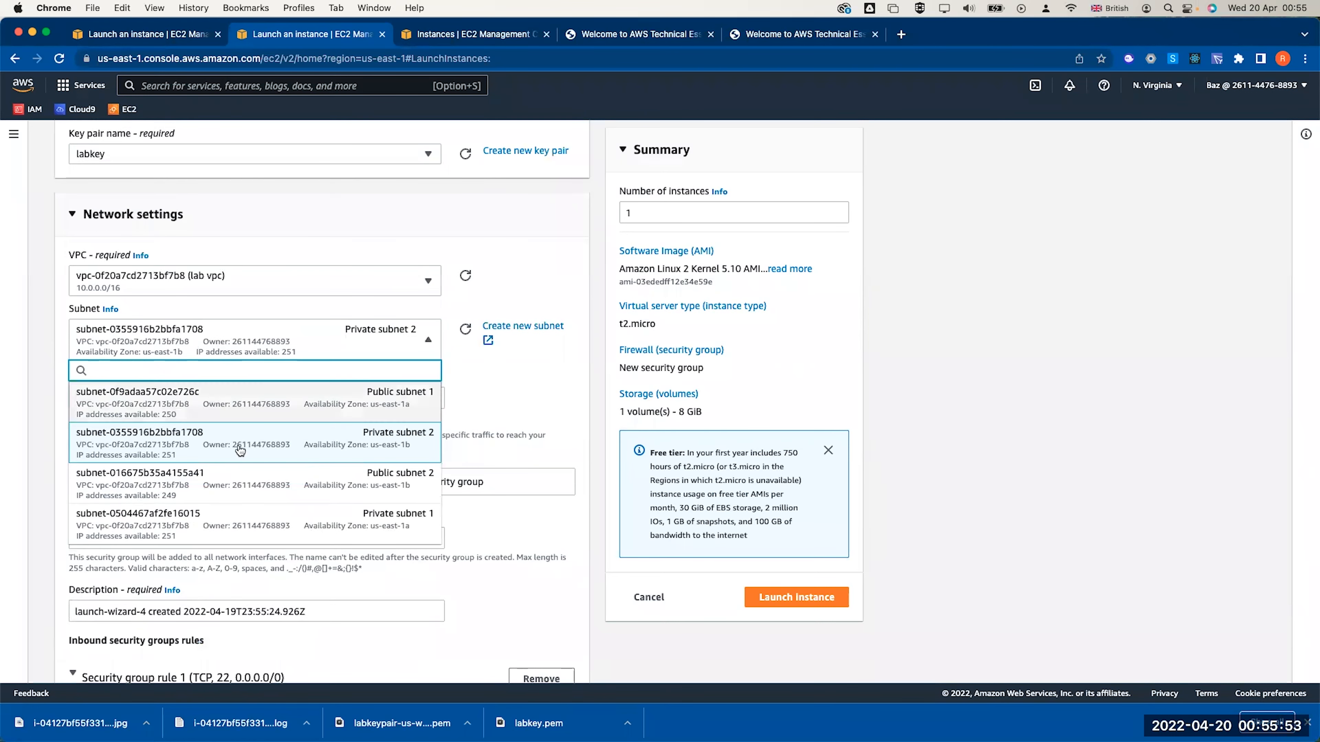
left_click(241, 480)
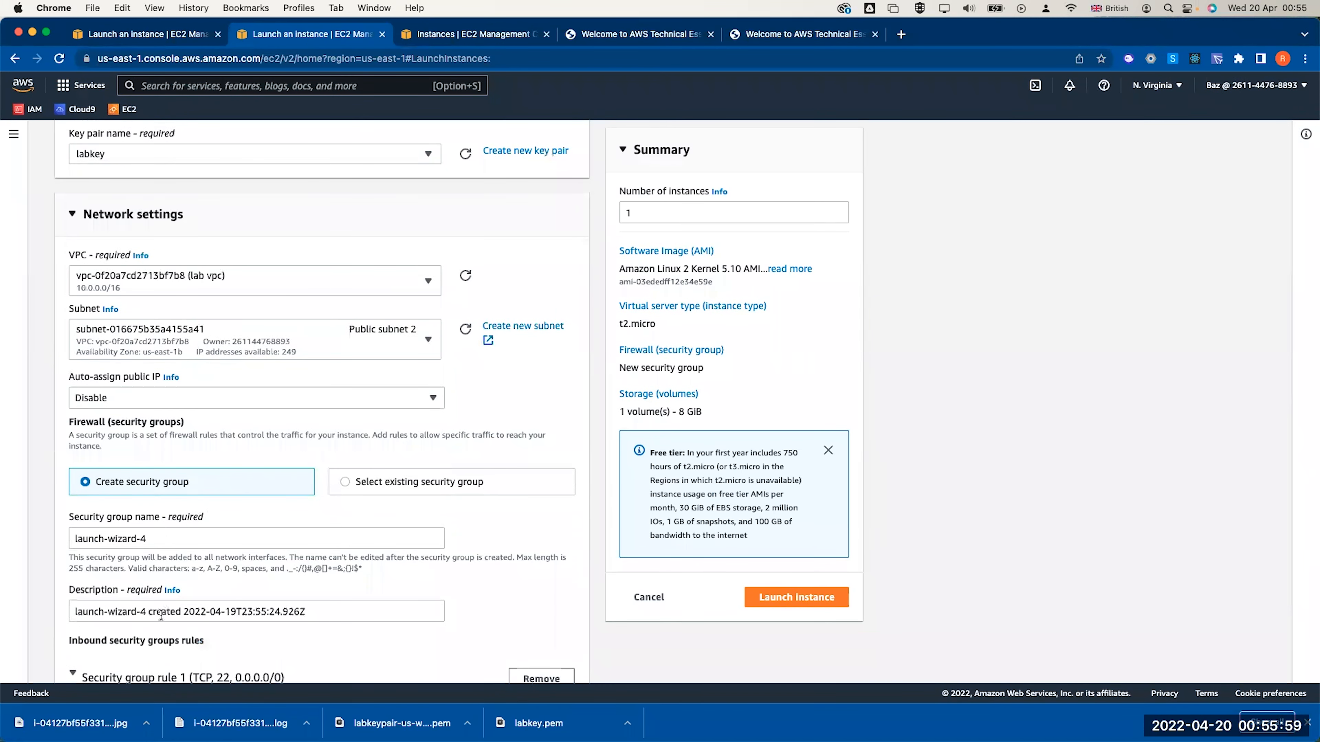
Expand the Advanced details section of the launch form
scroll(203, 514, "down", 5)
scroll(333, 571, "down", 10)
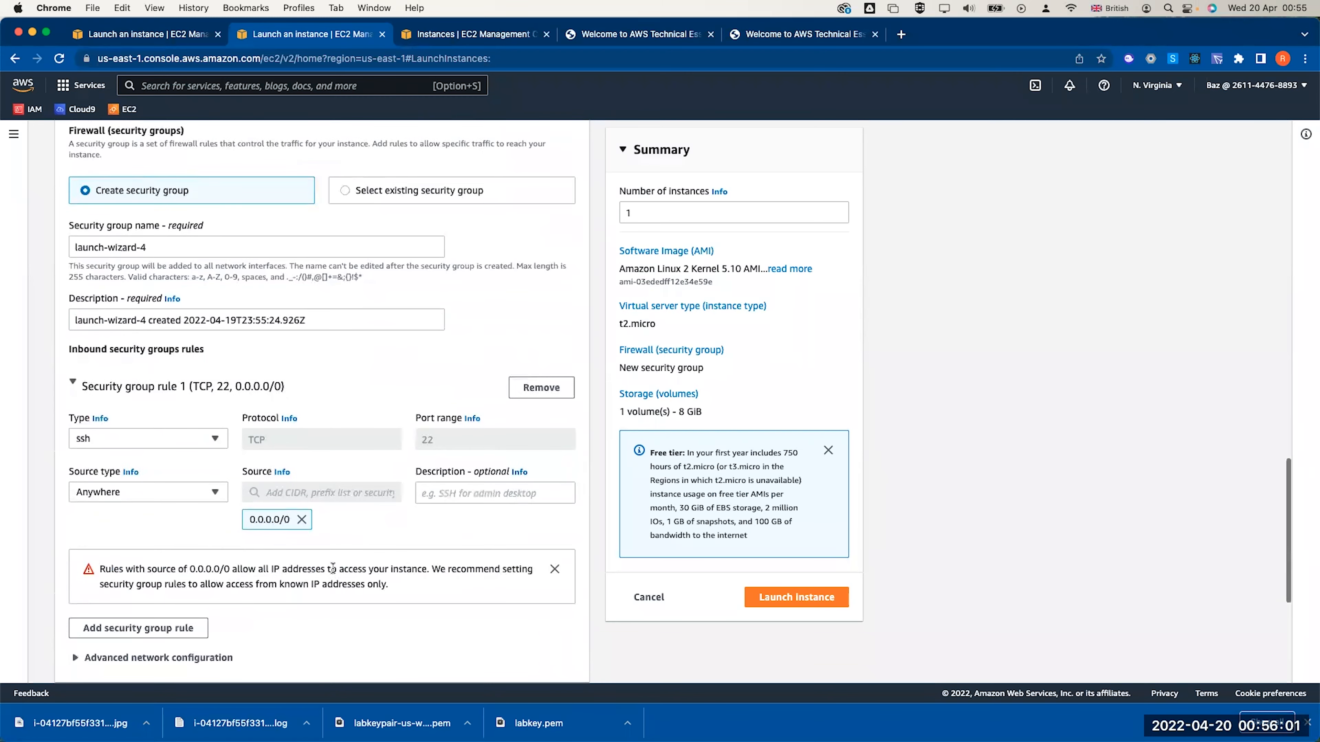
scroll(238, 557, "down", 2)
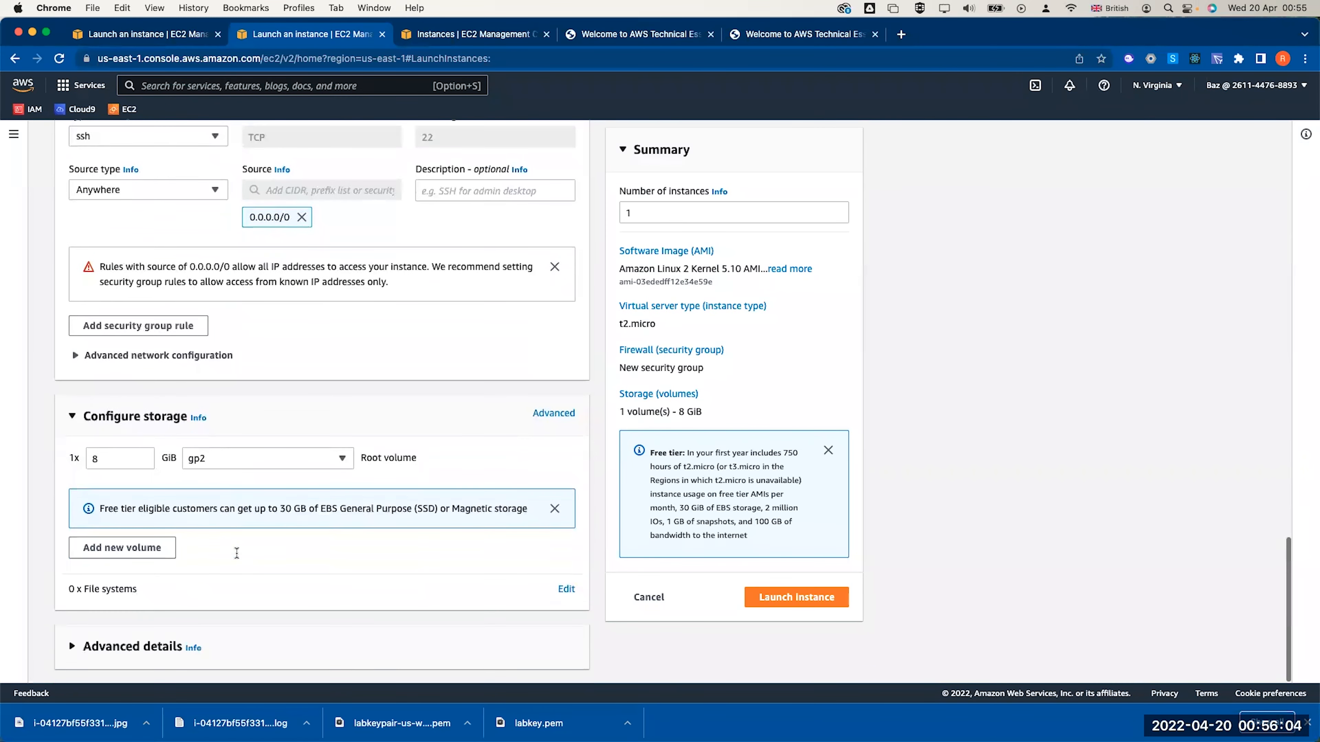
left_click(165, 640)
scroll(156, 640, "down", 7)
scroll(147, 641, "down", 20)
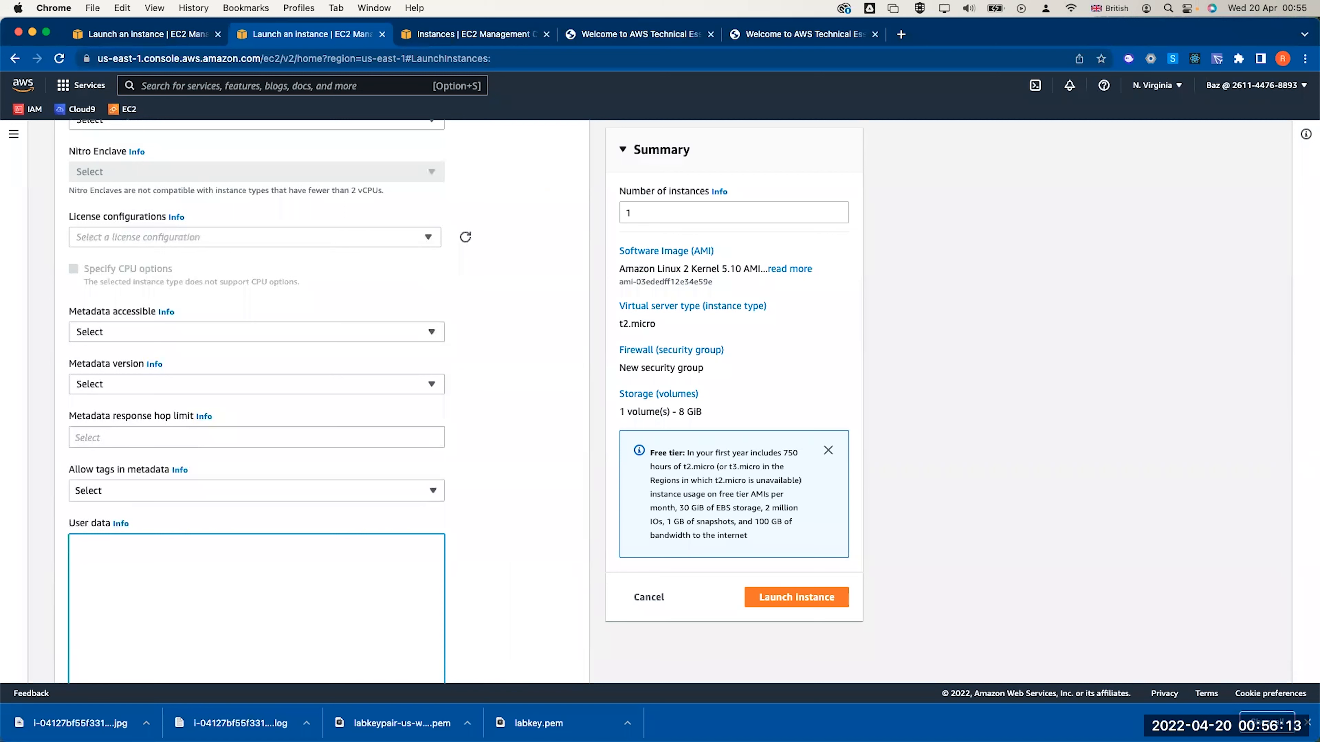
Paste the bash web-server script as user data and launch the instance
type("#!/bin/bash -ex # Updated to use Amazon Linux 2 yum -y update yum -y install httpd php mysql php-mysql amazon-linux-extras install -y lamp-mariadb10.2-php7.2 php7.2 yum install -y httpd mariadb-server /usr/bin/systemctl enable httpd /usr/bin/systemctl start httpd cd /var/www/html wget https://aws-tc-largeobjects.s3.amazonaws.com/CUR-TF-100-ACCLFO-2/lab5-rds/lab-app-php7.zip unzip lab-app-php7.zip -d /var/www/html/ chown apache:root /var/www/html/rds.conf.php")
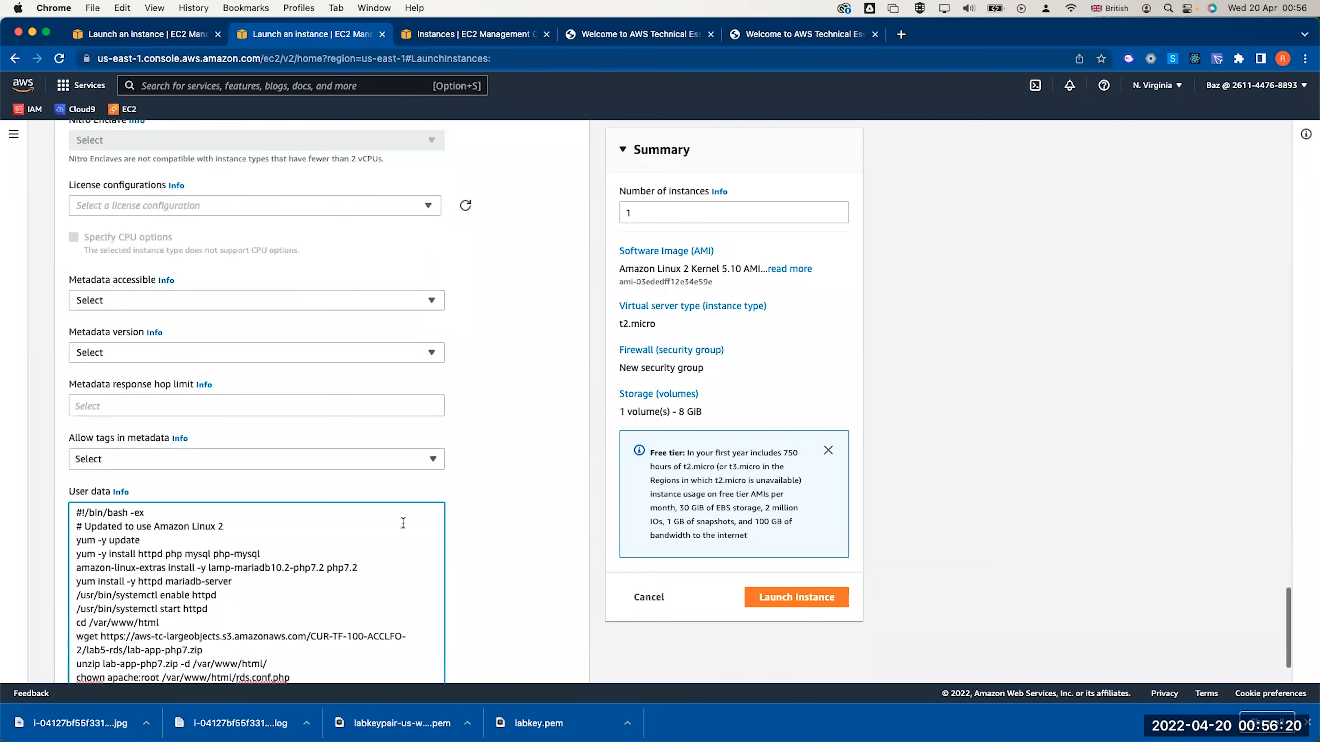
scroll(355, 539, "down", 3)
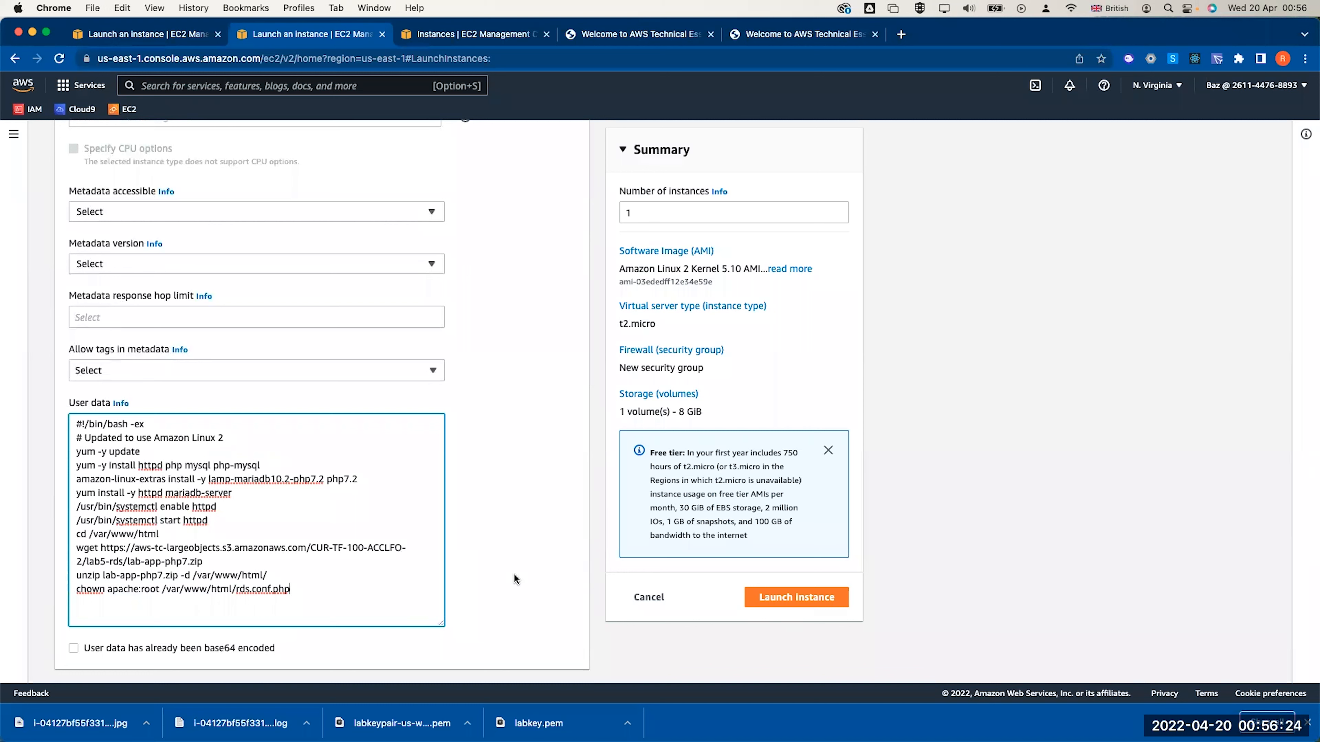
left_click(790, 597)
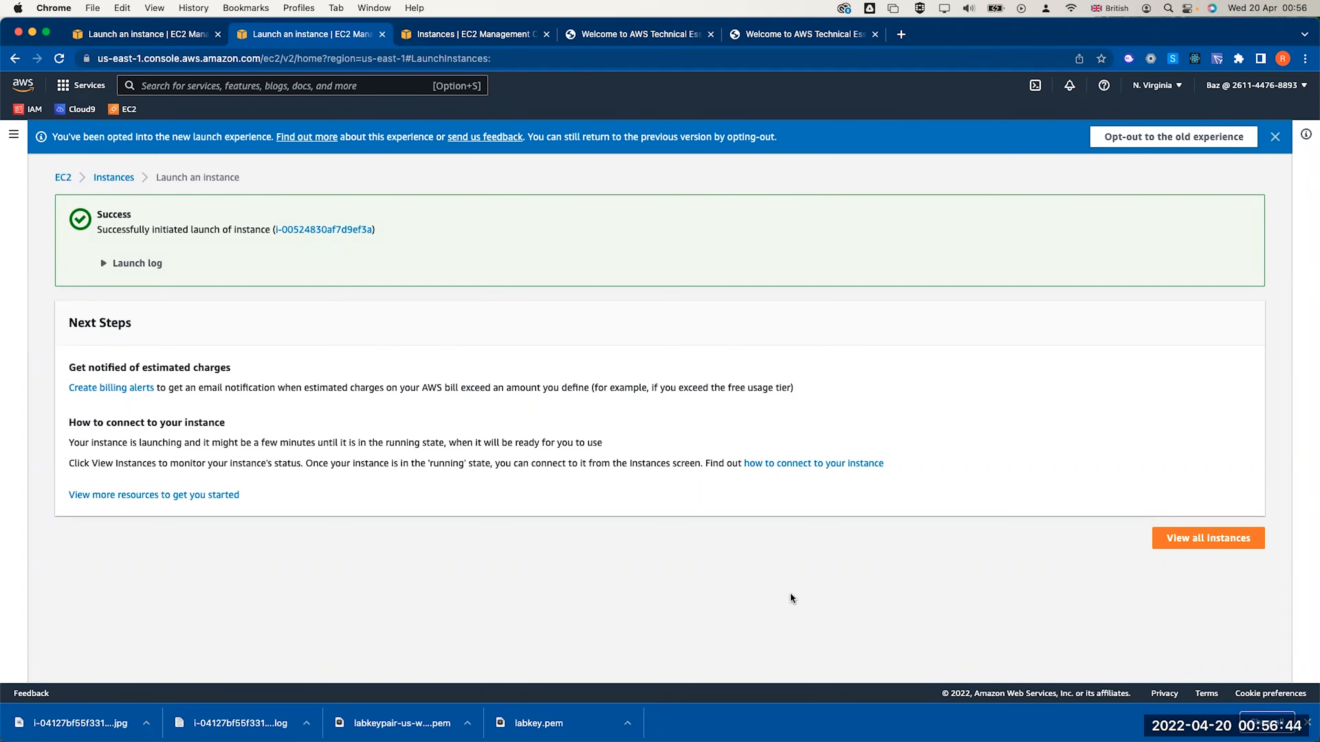
View all instances, refresh the list, and clear a stray Architecture filter
left_click(1177, 541)
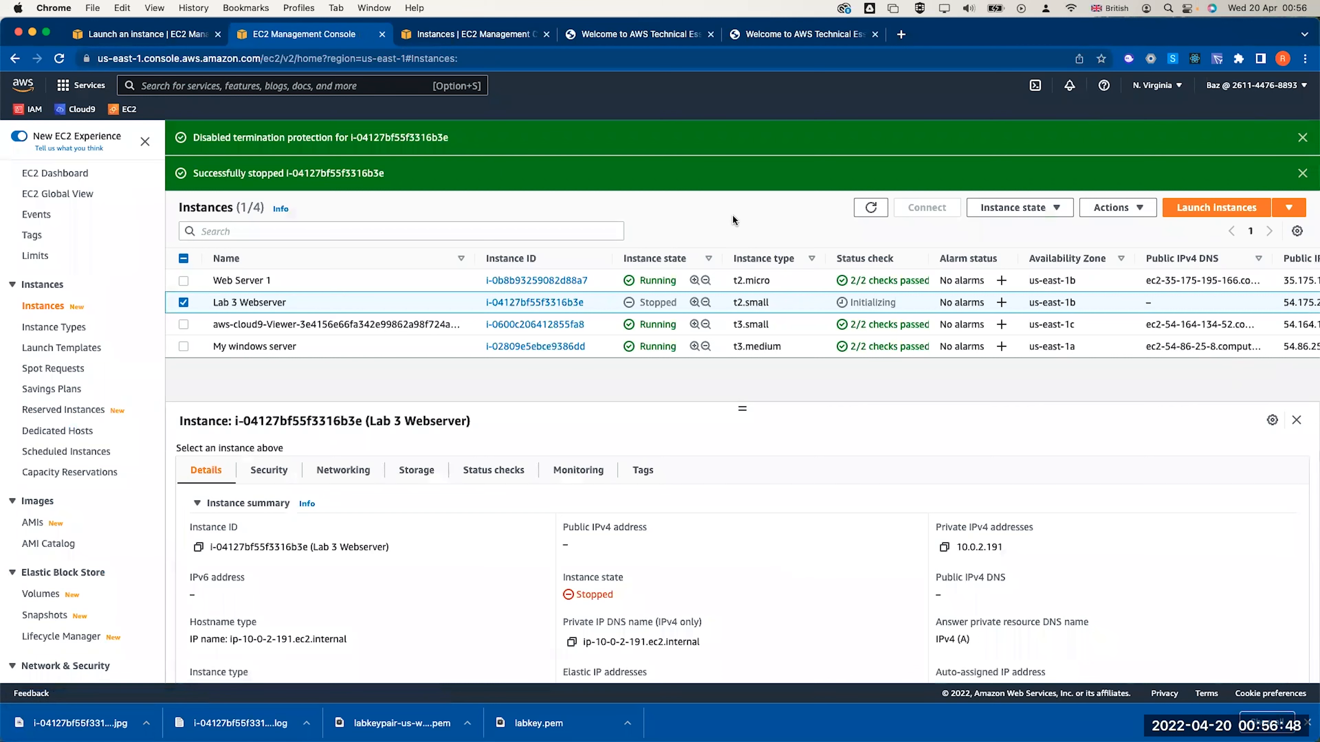
left_click(871, 207)
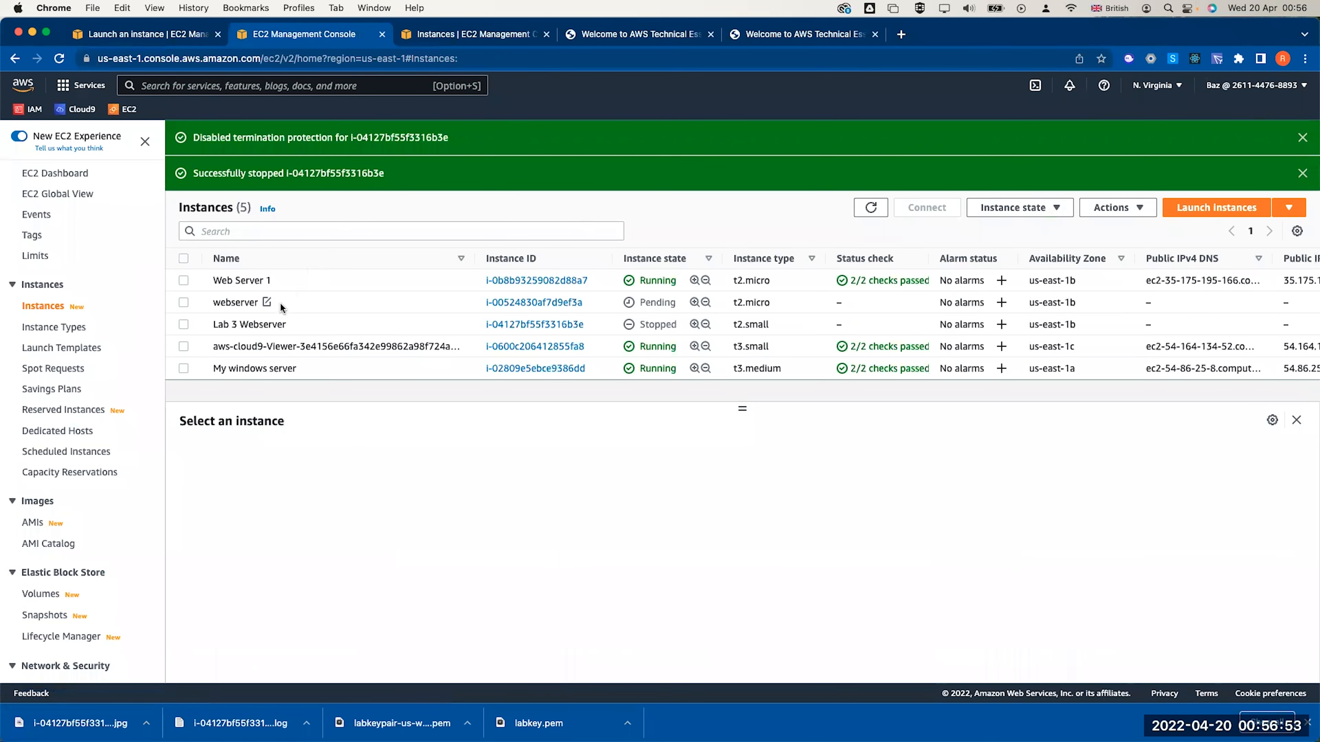
left_click(268, 301)
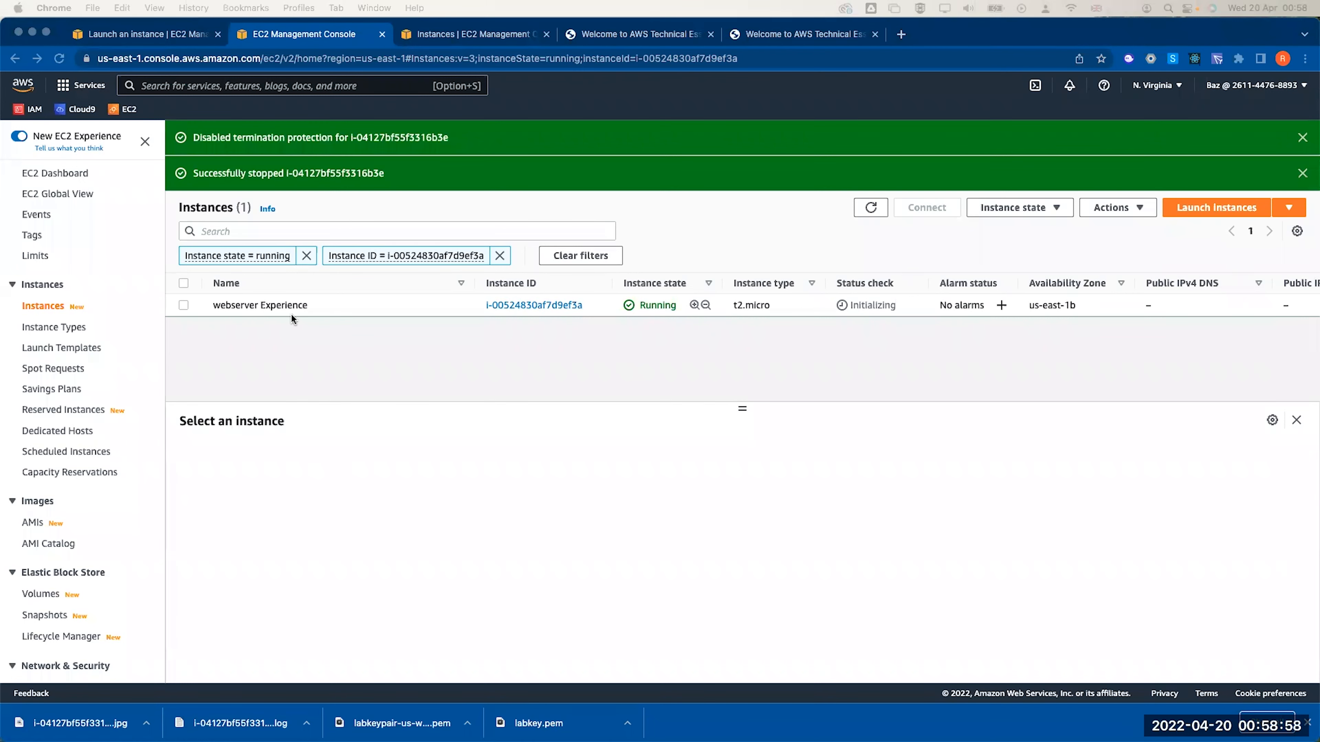
left_click(272, 310)
left_click(274, 311)
left_click(444, 370)
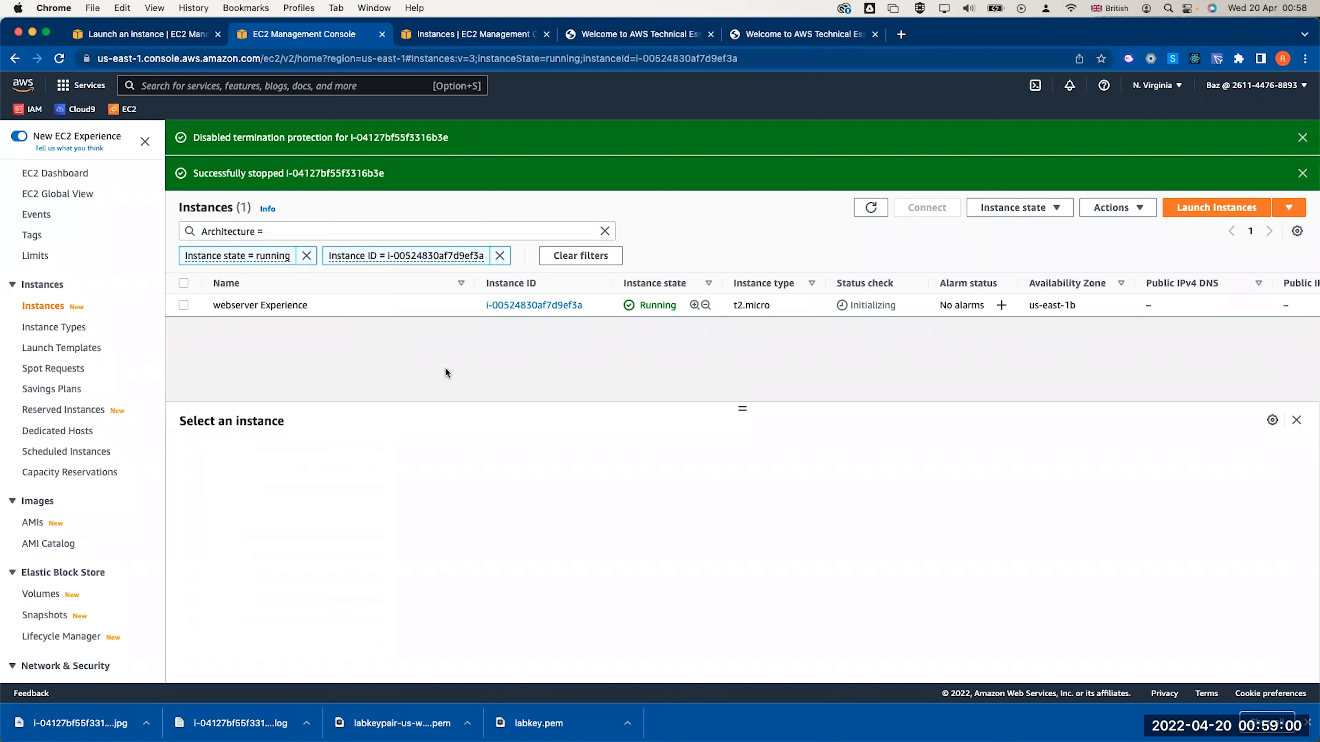
left_click(604, 231)
left_click(423, 351)
Rename the new webserver instance to 'Lab'
left_click(317, 304)
triple_click(410, 333)
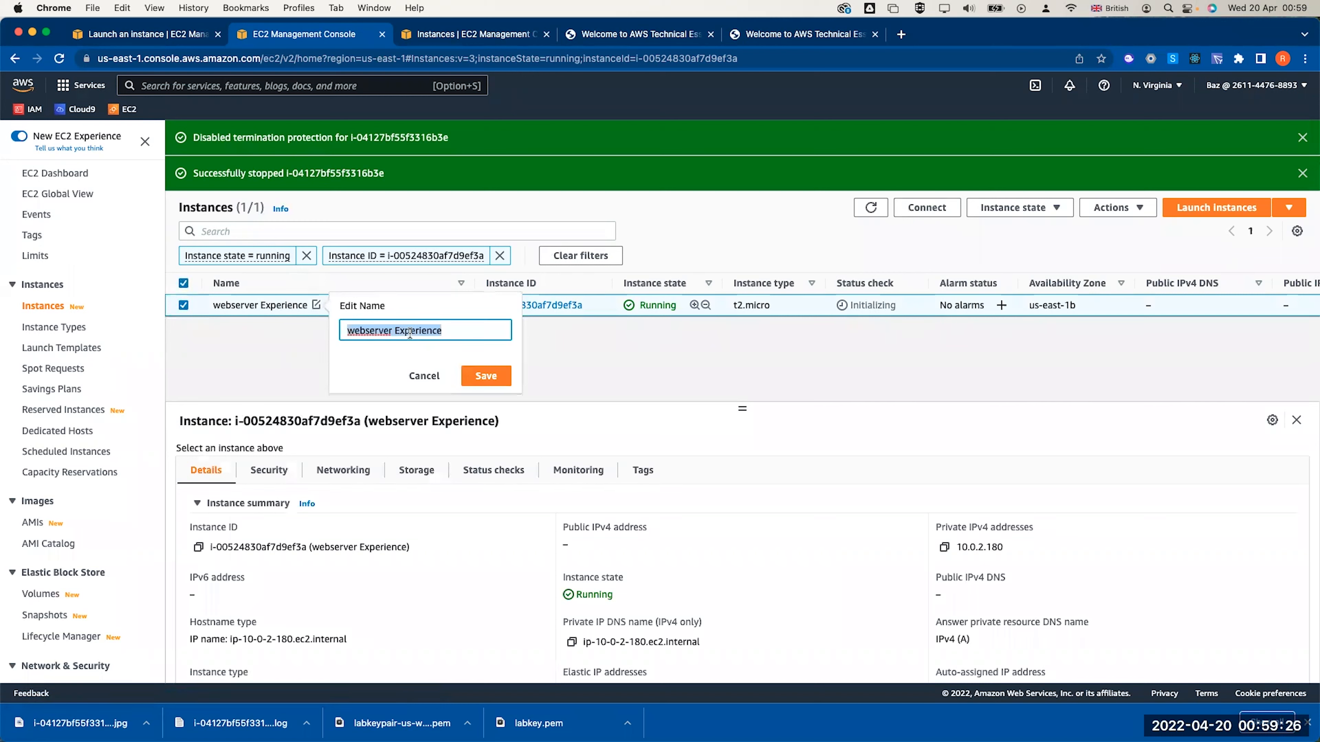
type("Lab")
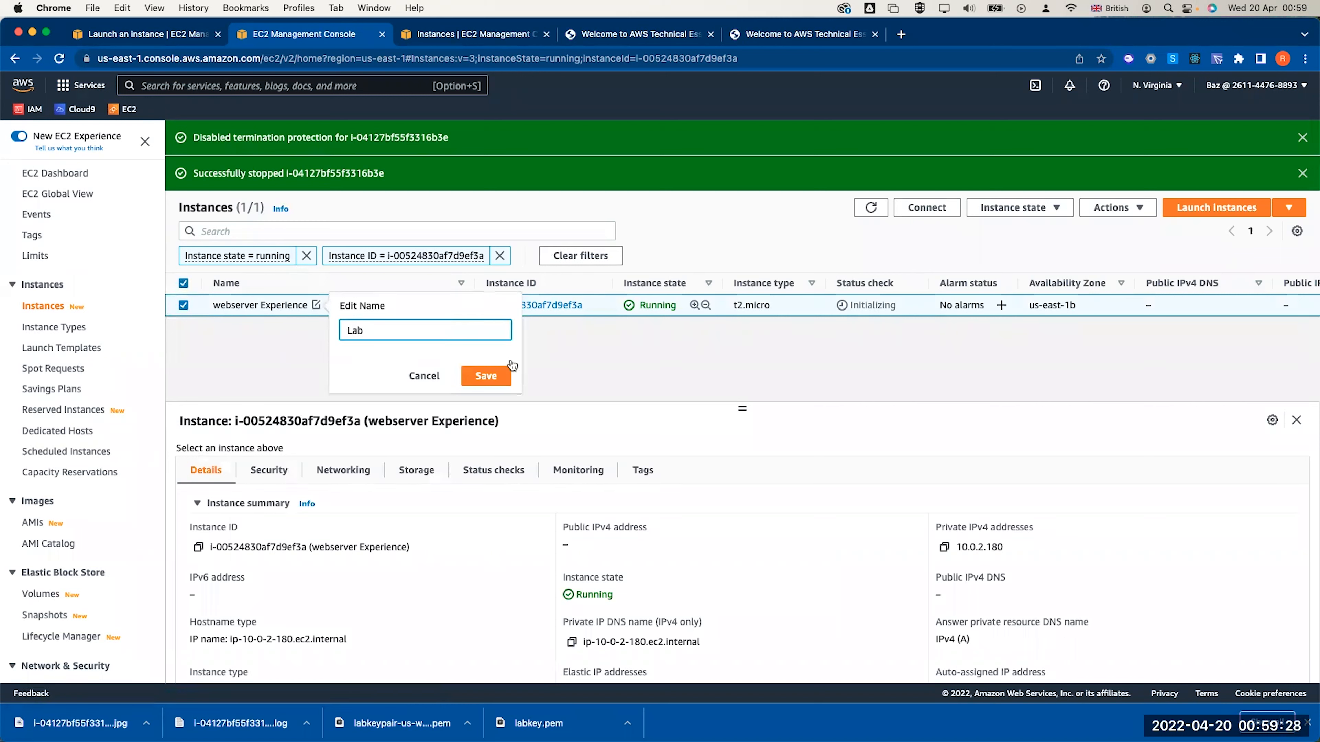
left_click(487, 376)
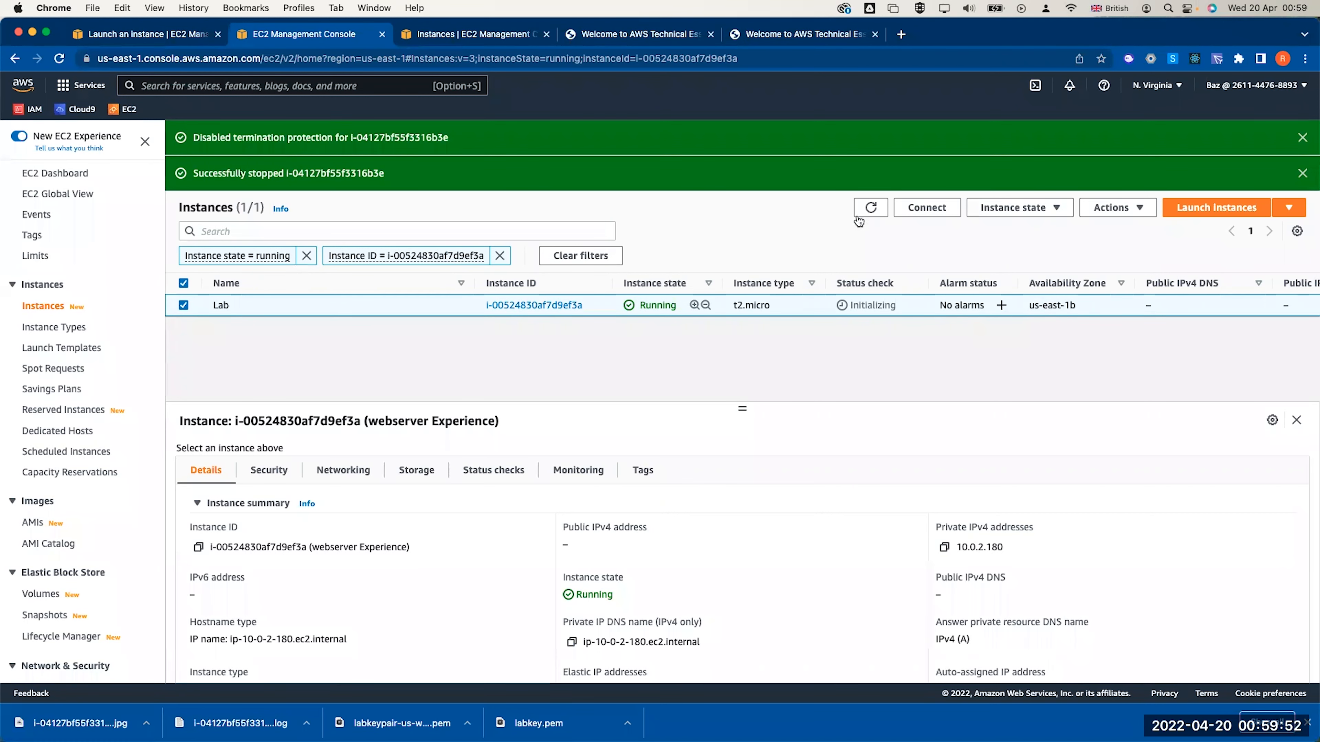
Refresh the list and check the Lab instance's saved name
left_click(865, 210)
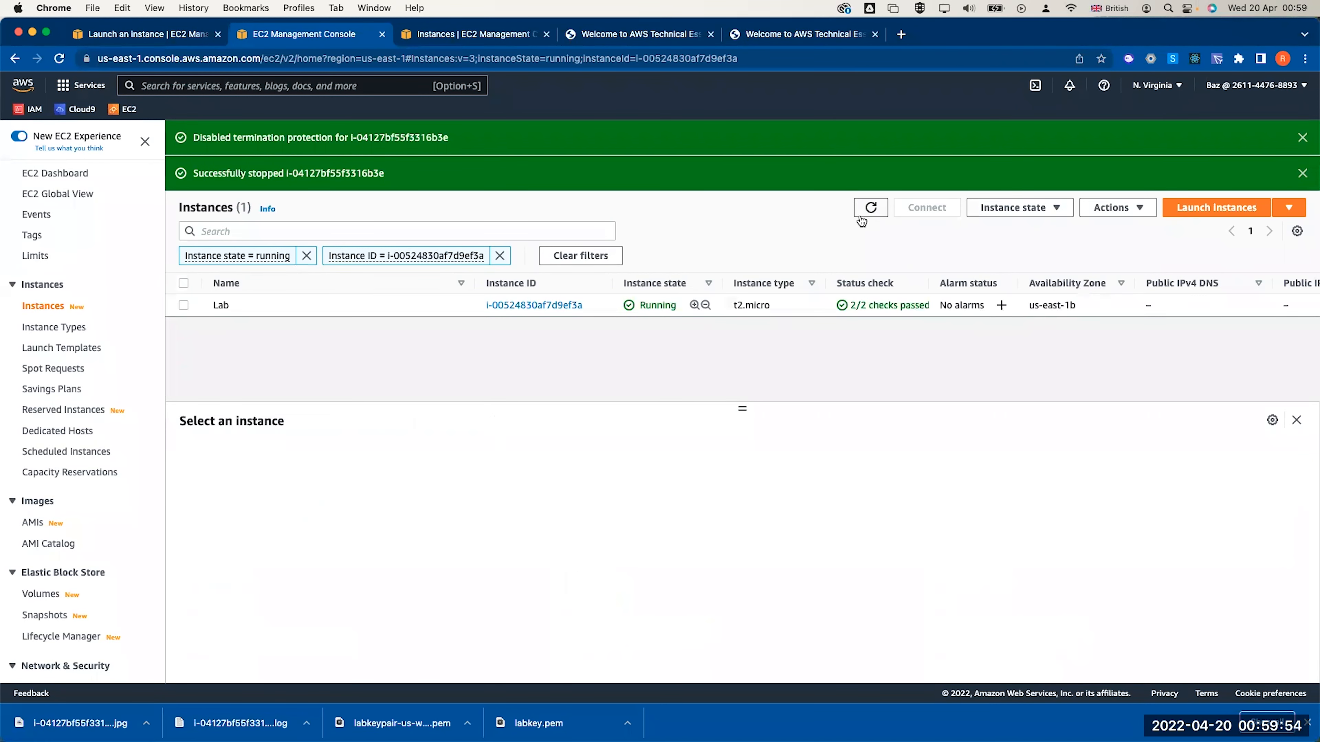
left_click(183, 305)
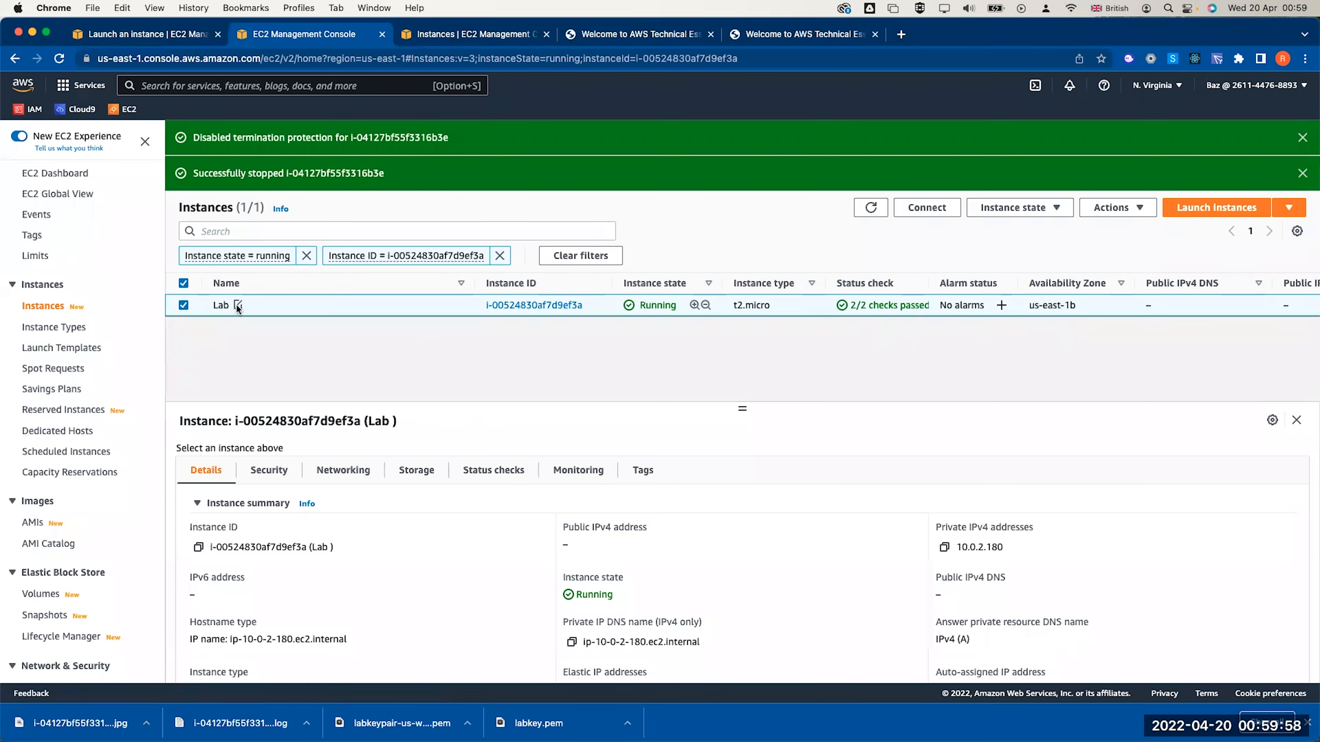
left_click(237, 305)
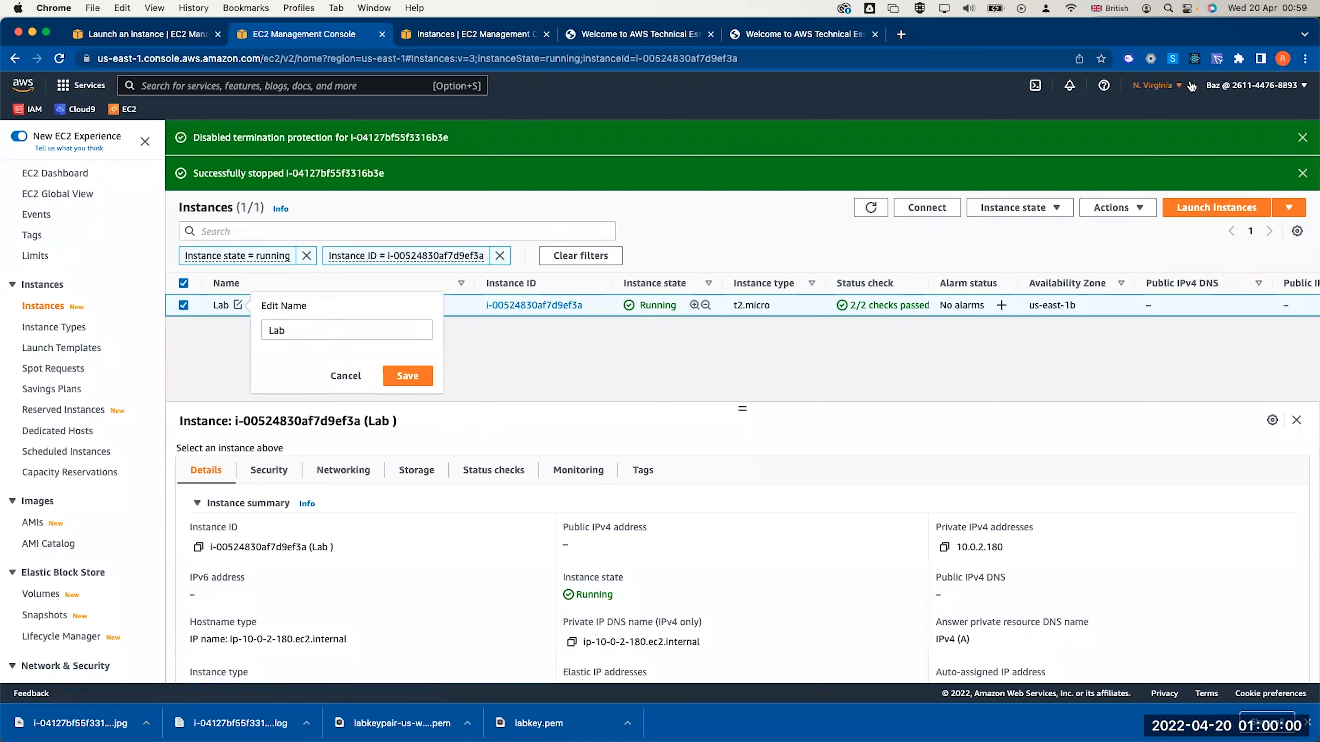
left_click(1169, 86)
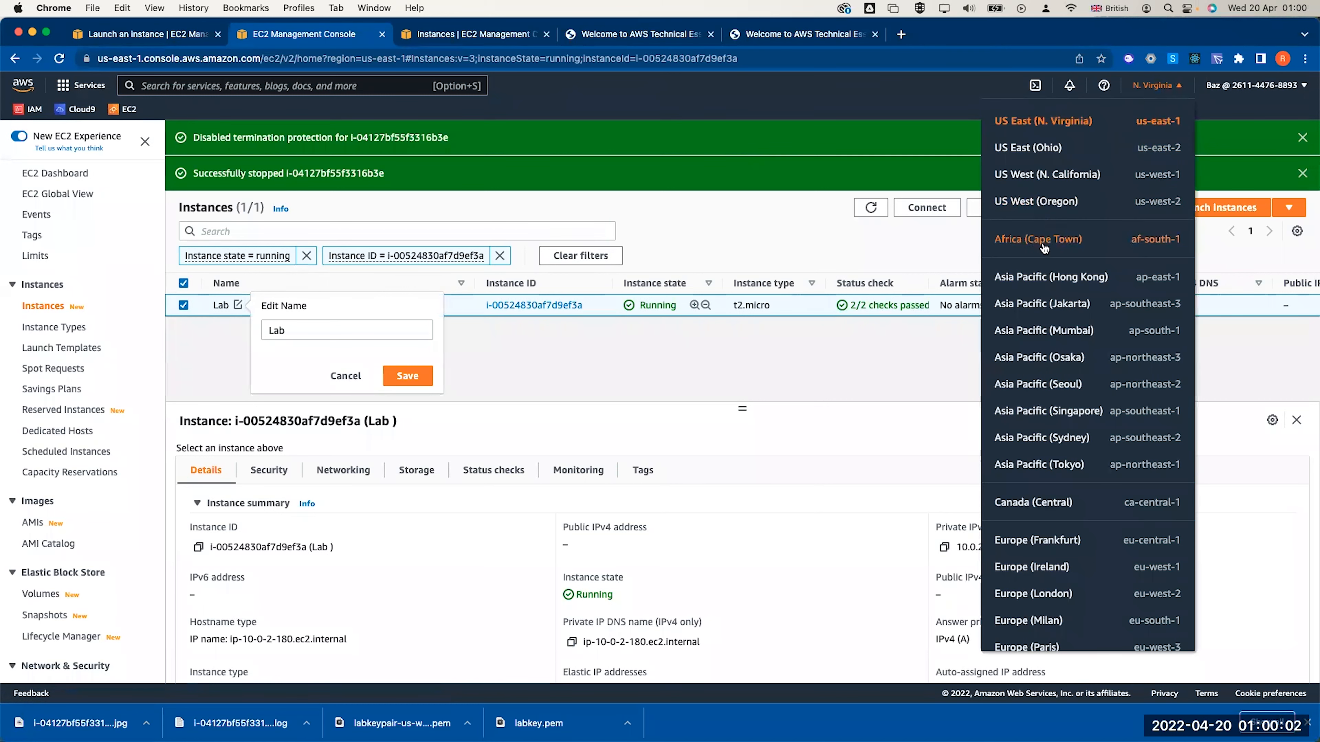
Switch to US West (N. California), clear filters, and open web server 1's web security group
left_click(1046, 176)
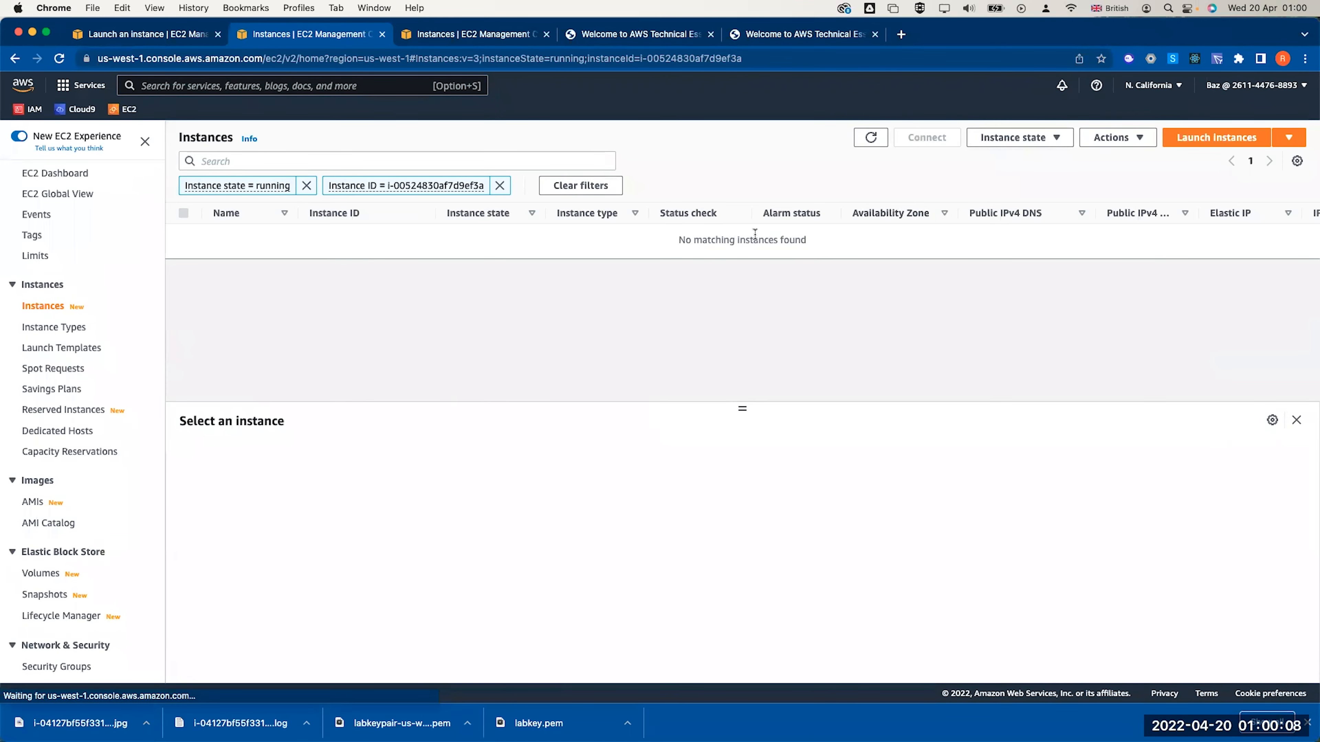
left_click(592, 187)
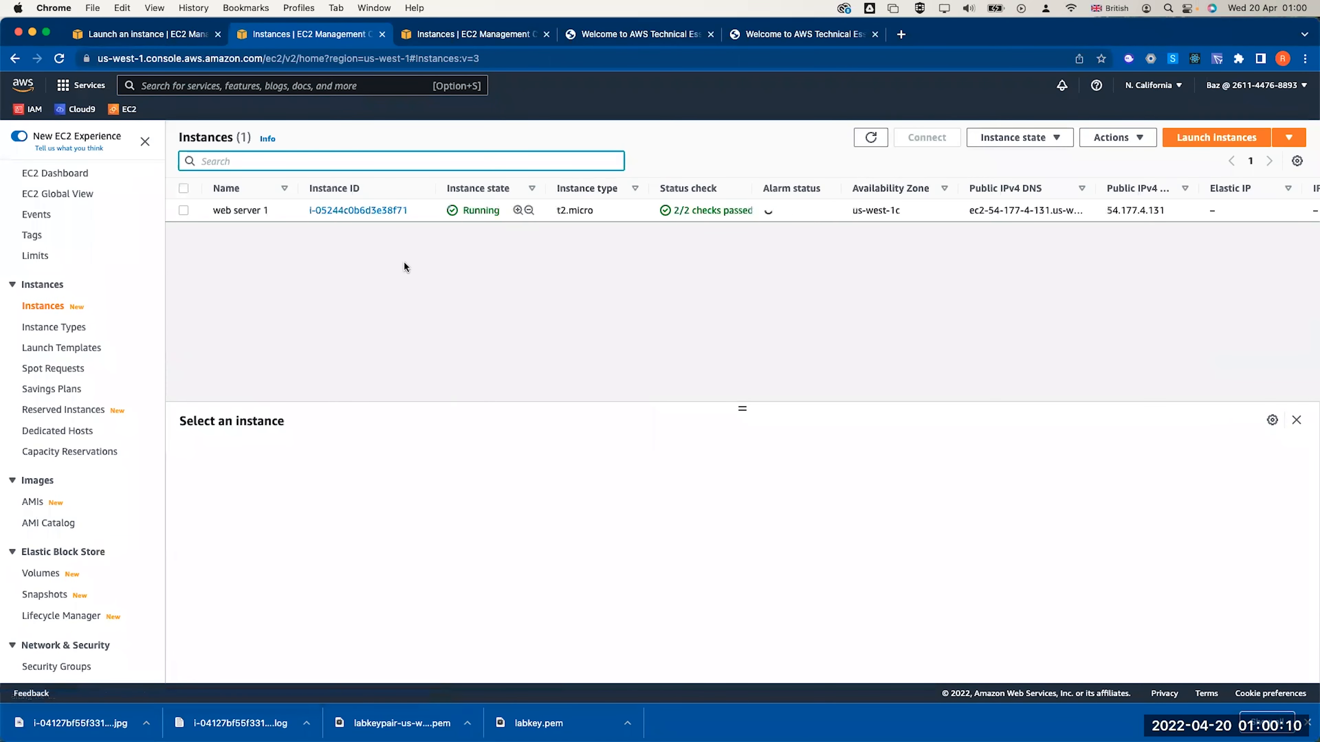
left_click(183, 211)
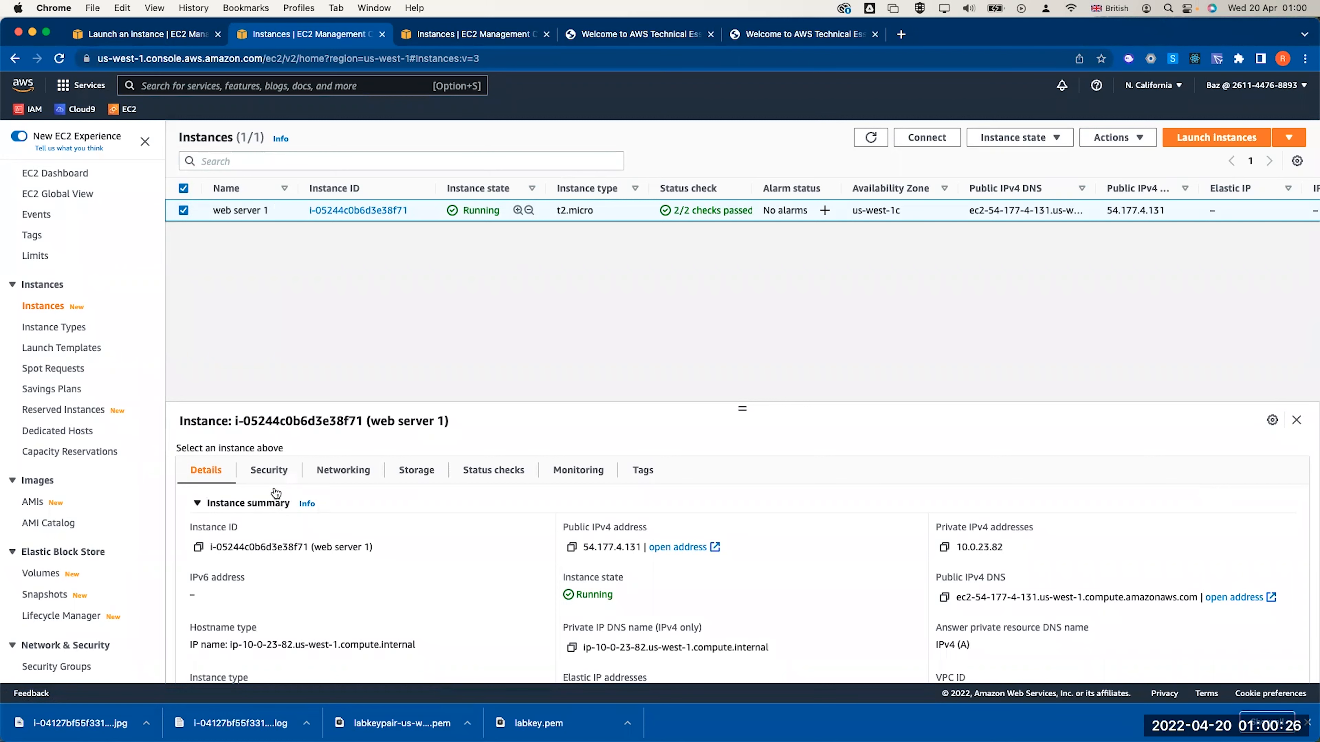
left_click(268, 470)
scroll(346, 497, "down", 3)
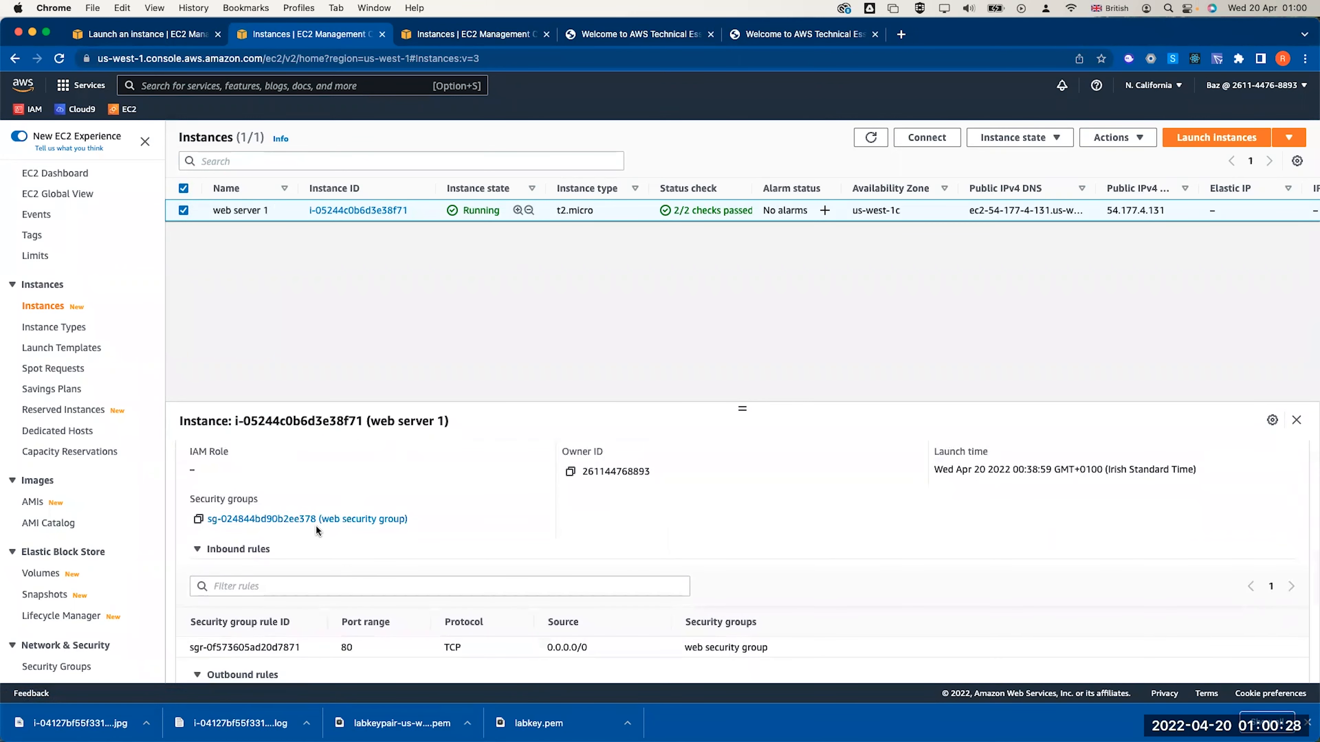
scroll(315, 525, "down", 2)
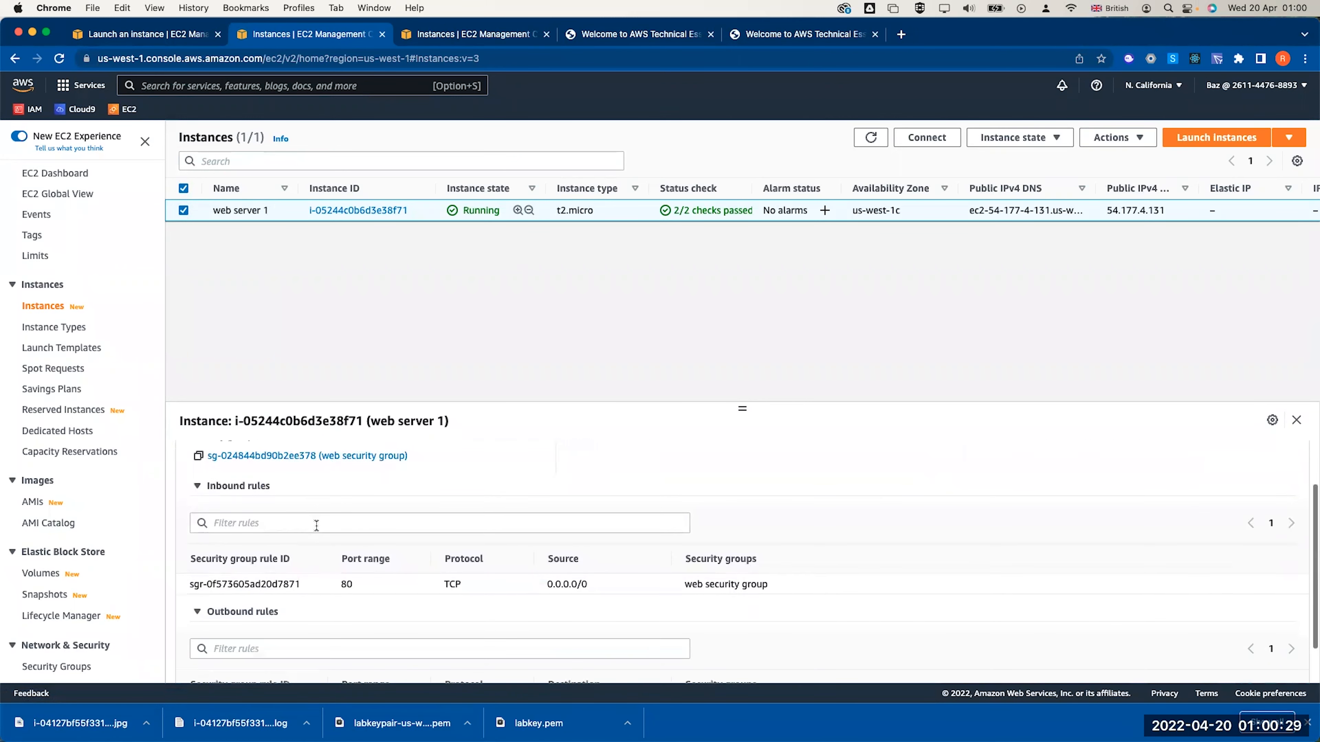
left_click(286, 456)
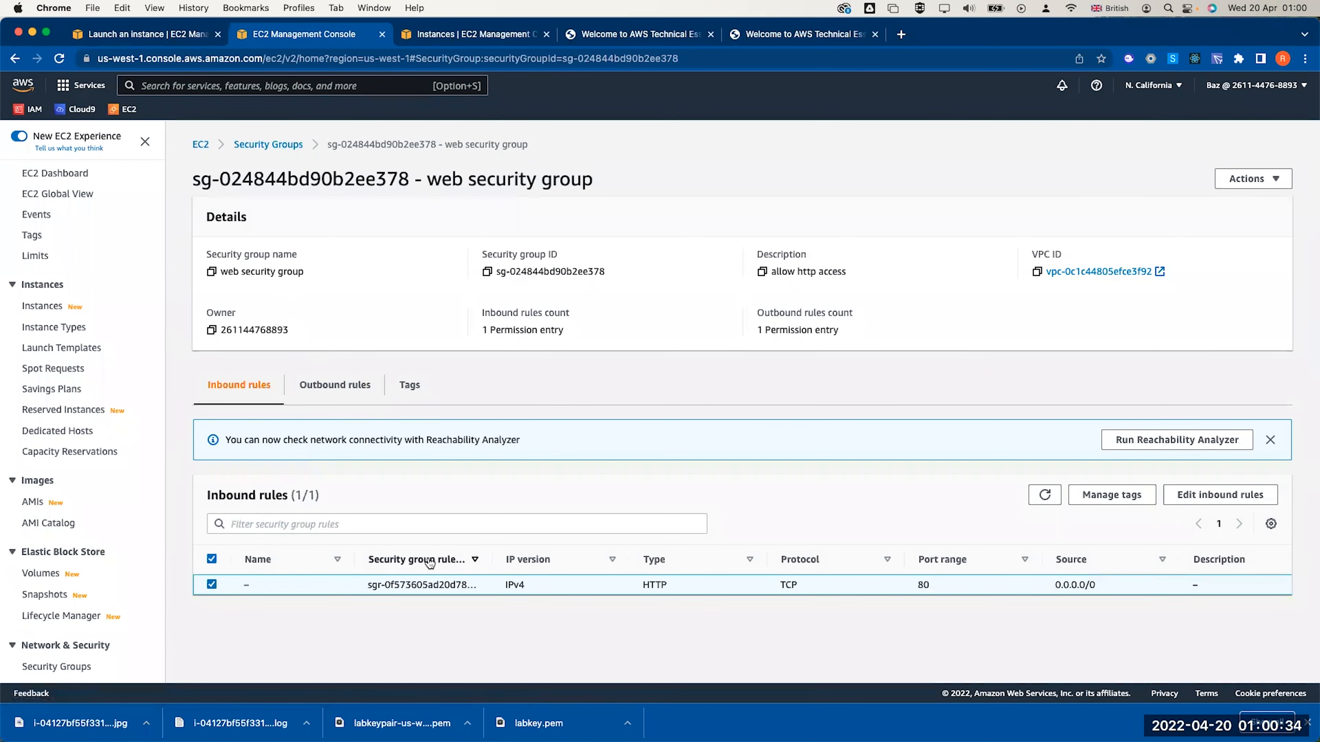
Add an SSH port 22 inbound rule from 0.0.0.0/0, then list running instances
left_click(1189, 496)
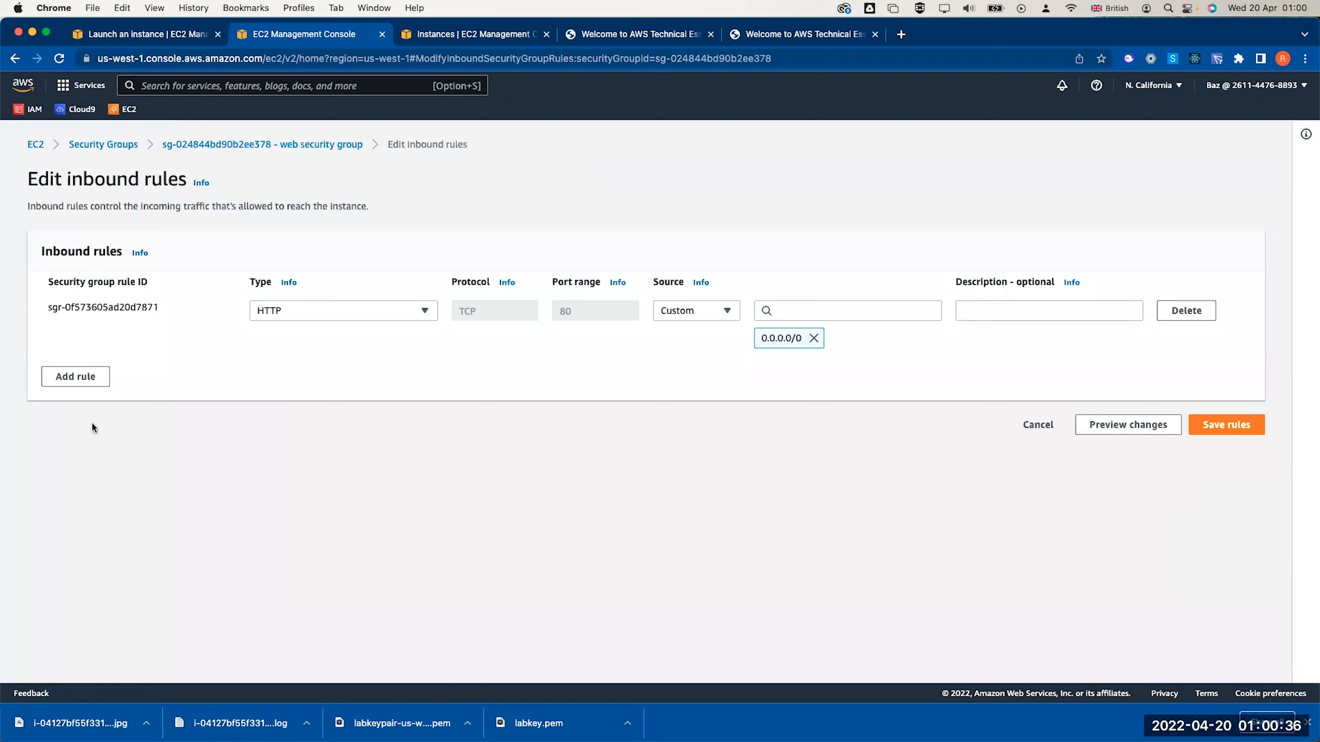
left_click(73, 374)
left_click(304, 364)
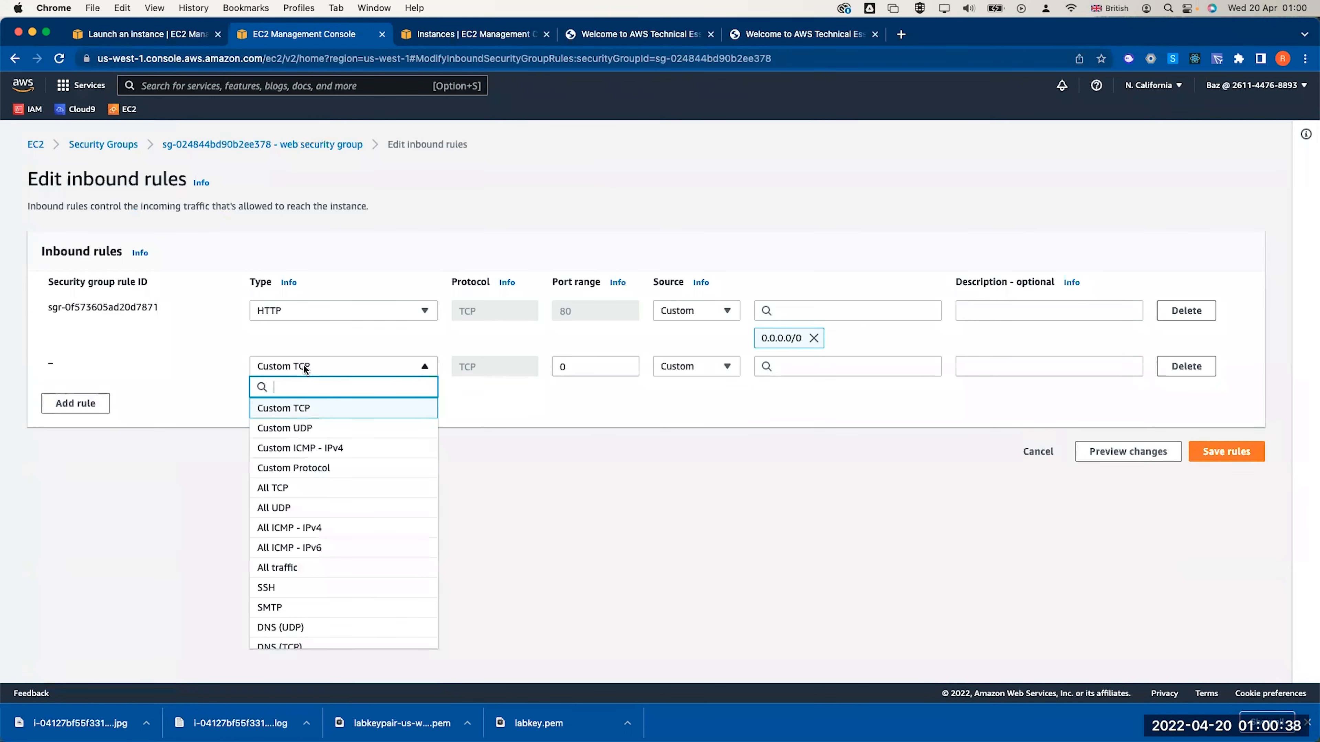
left_click(312, 592)
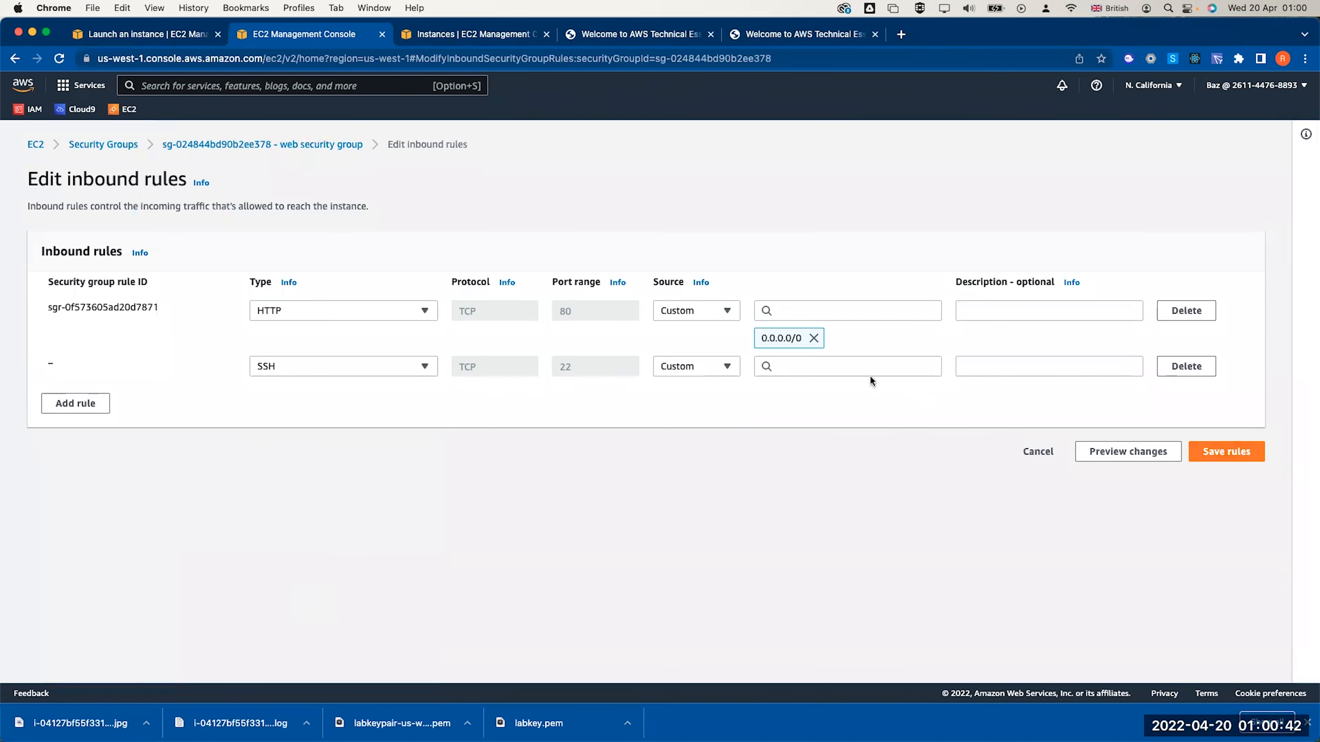
left_click(726, 366)
left_click(721, 407)
left_click(1242, 453)
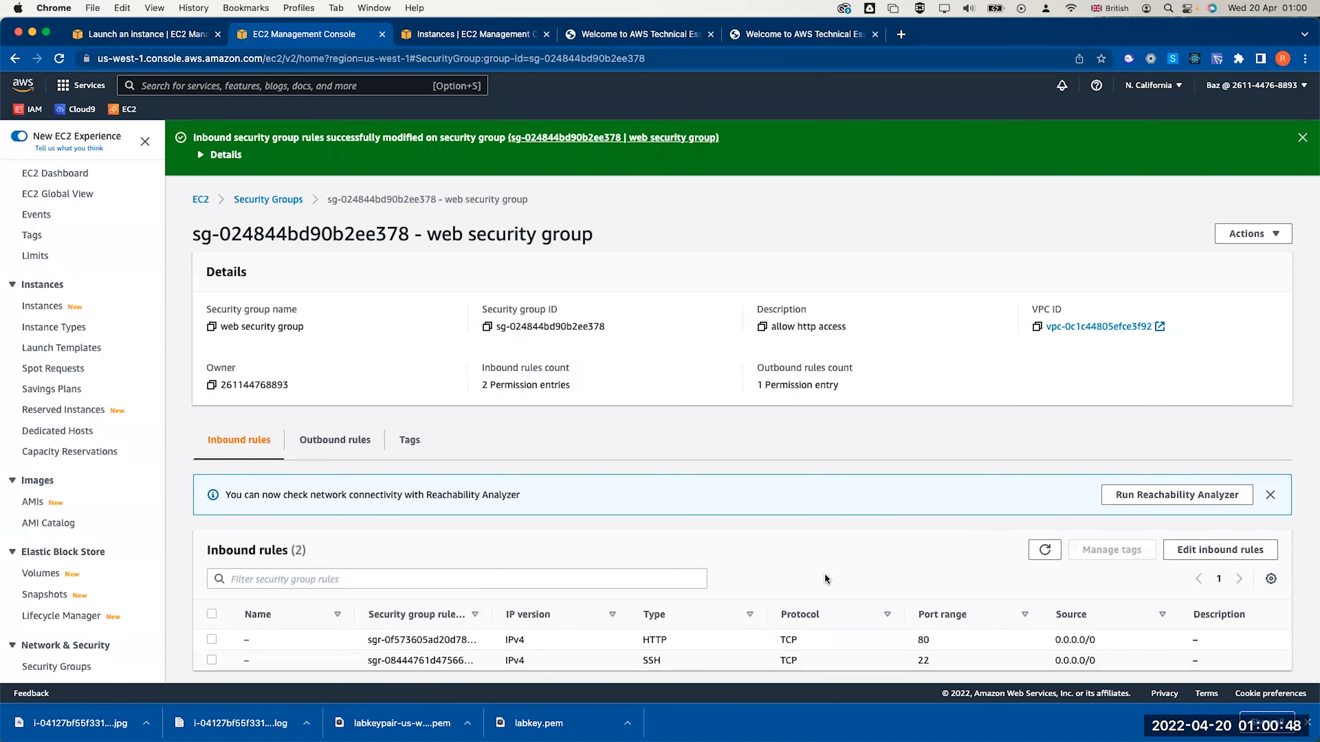
left_click(201, 199)
left_click(240, 238)
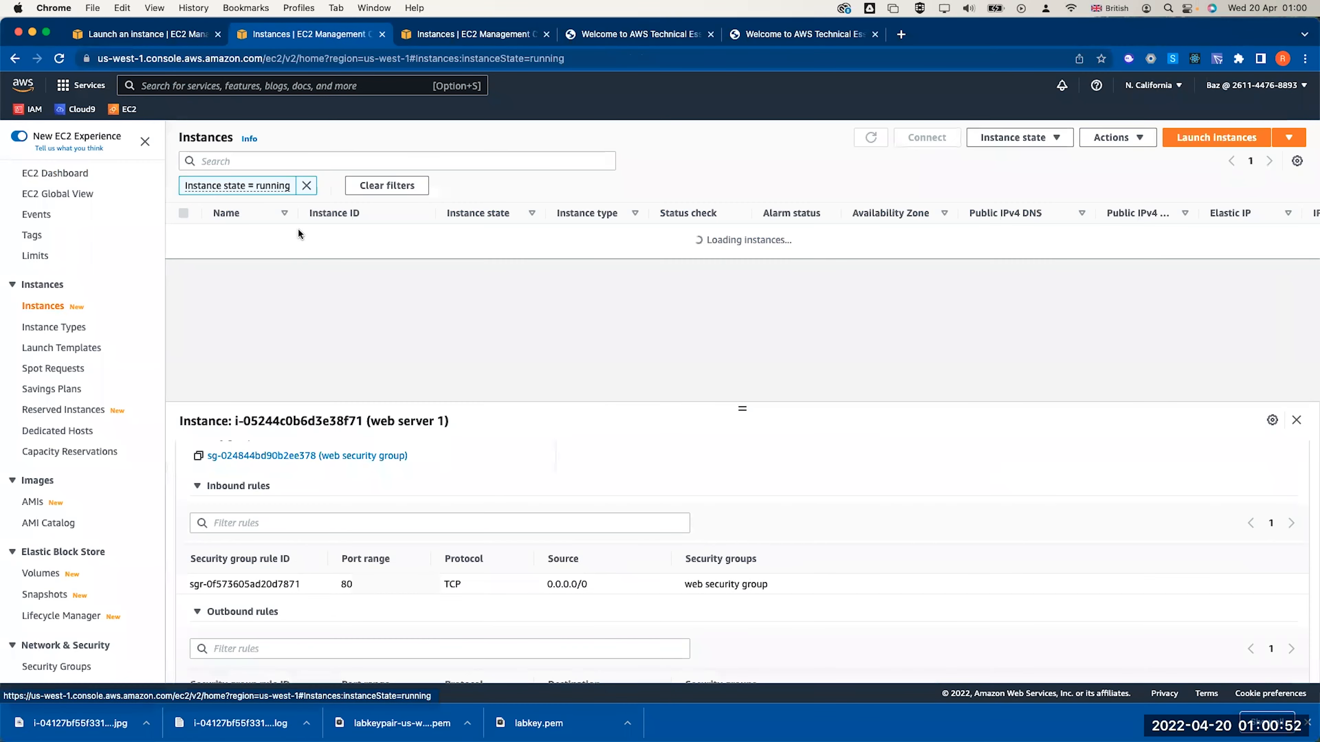
Select web server 1 and scroll its Details tab to the key pair labkeypair-us-west
left_click(183, 236)
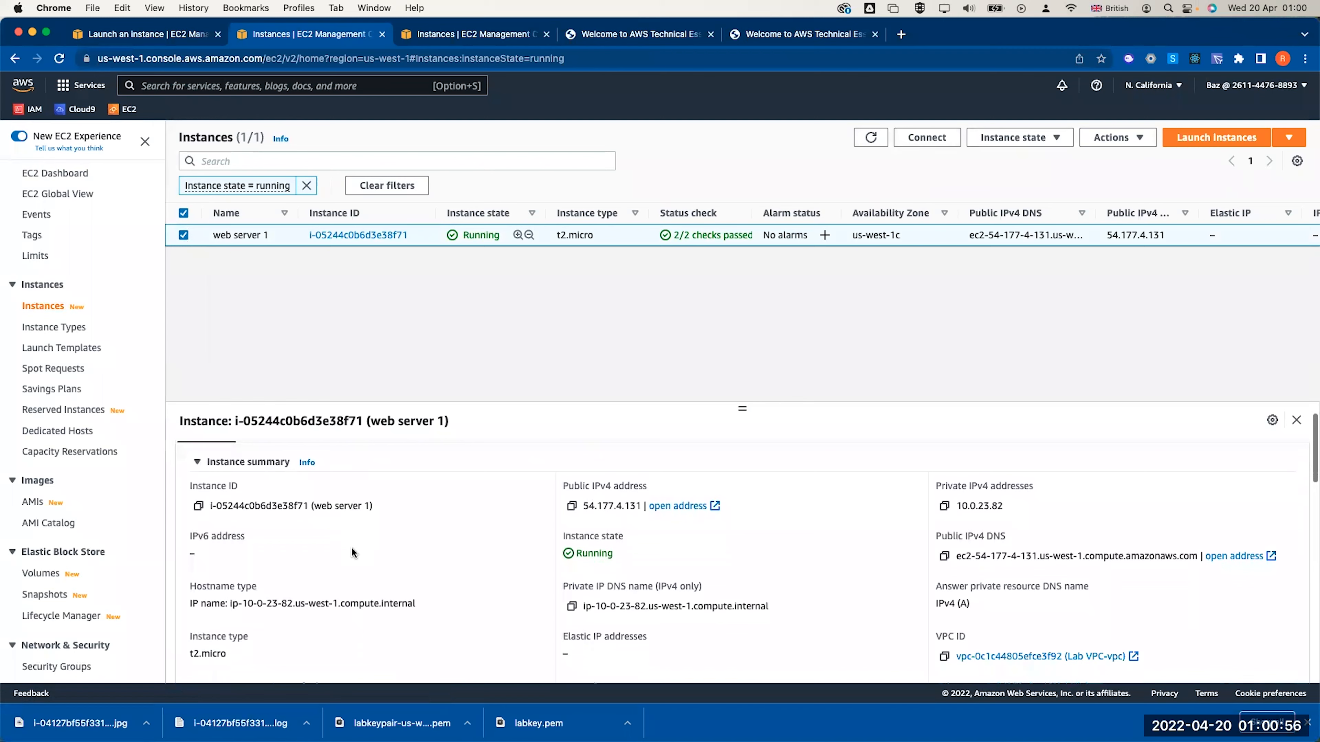
scroll(352, 551, "down", 5)
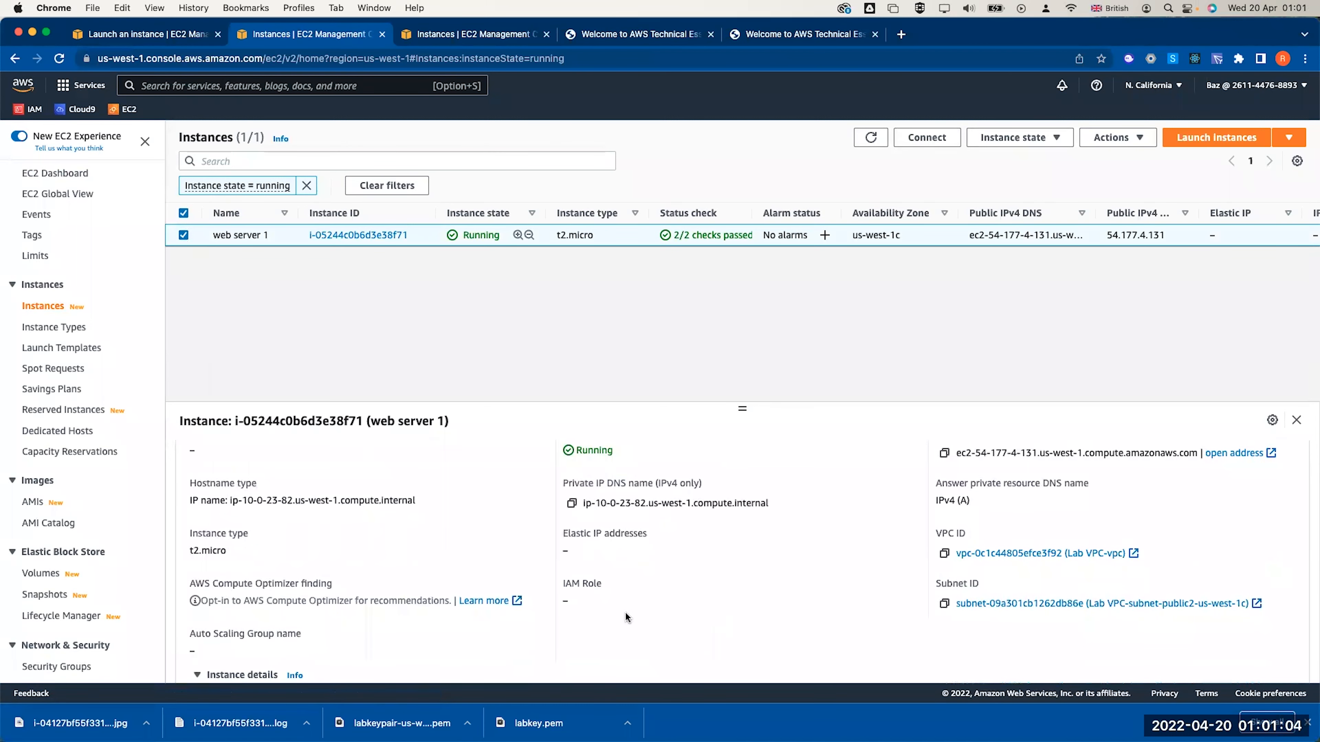
scroll(625, 611, "down", 3)
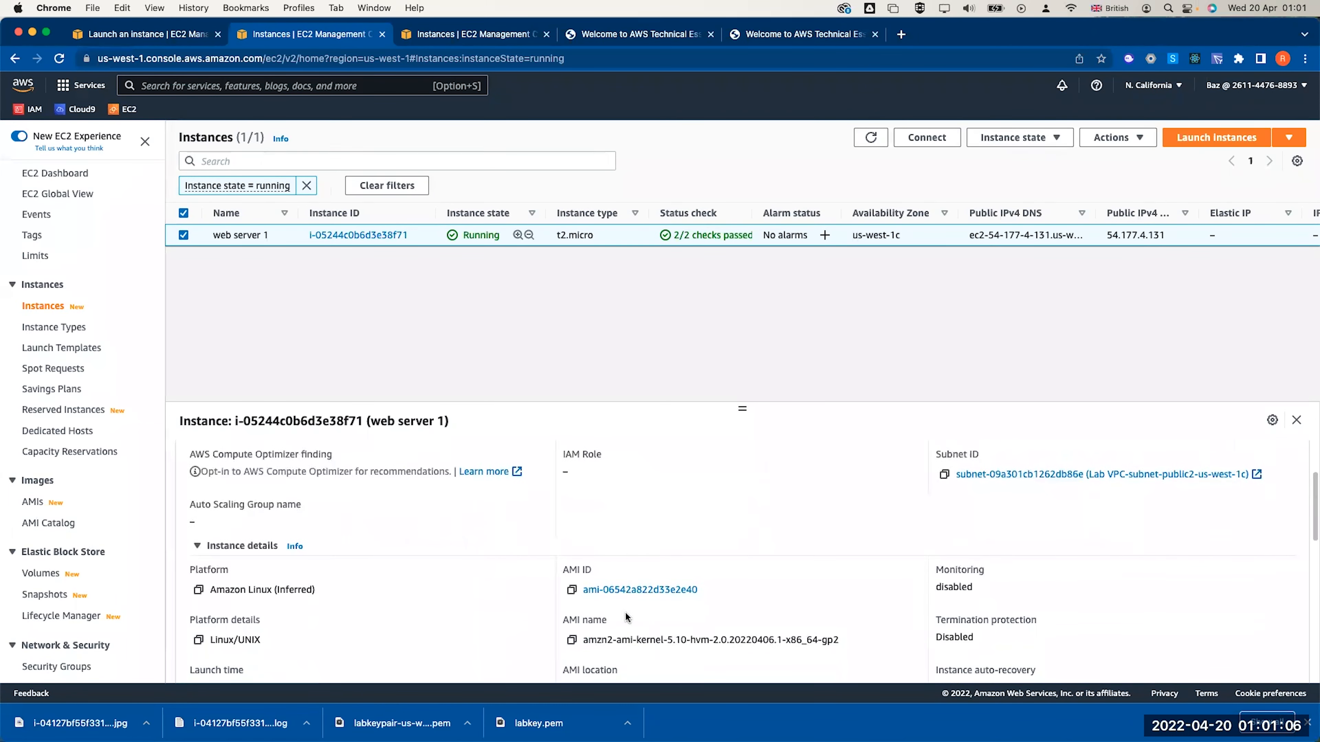
scroll(625, 612, "down", 2)
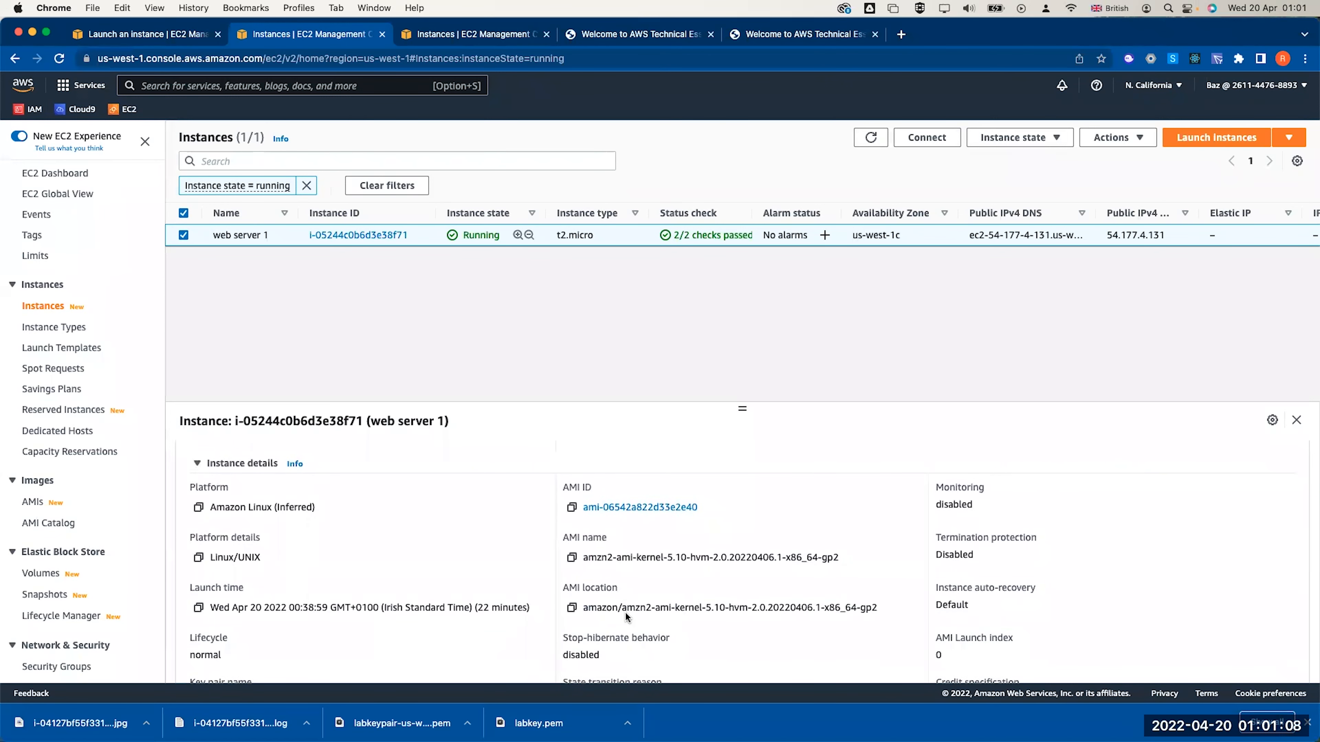
scroll(625, 612, "down", 3)
scroll(625, 612, "down", 3)
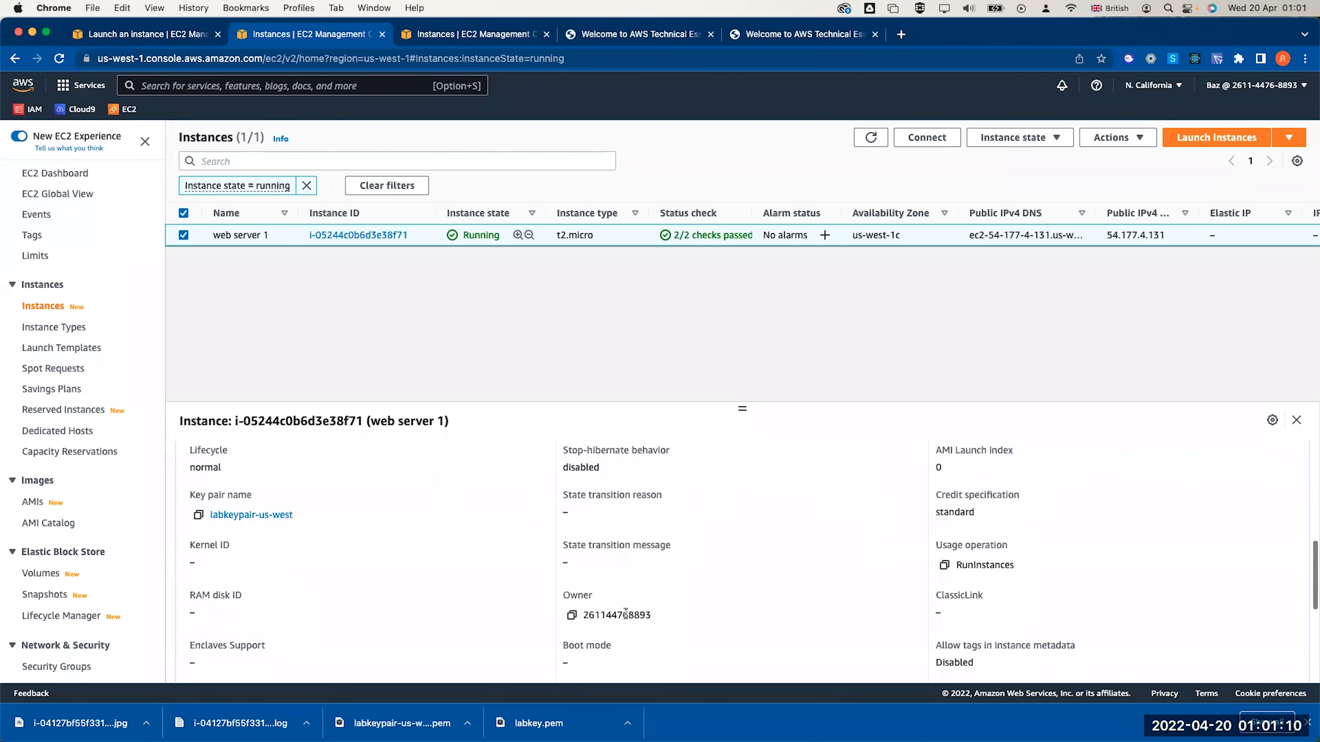
scroll(626, 613, "up", 1)
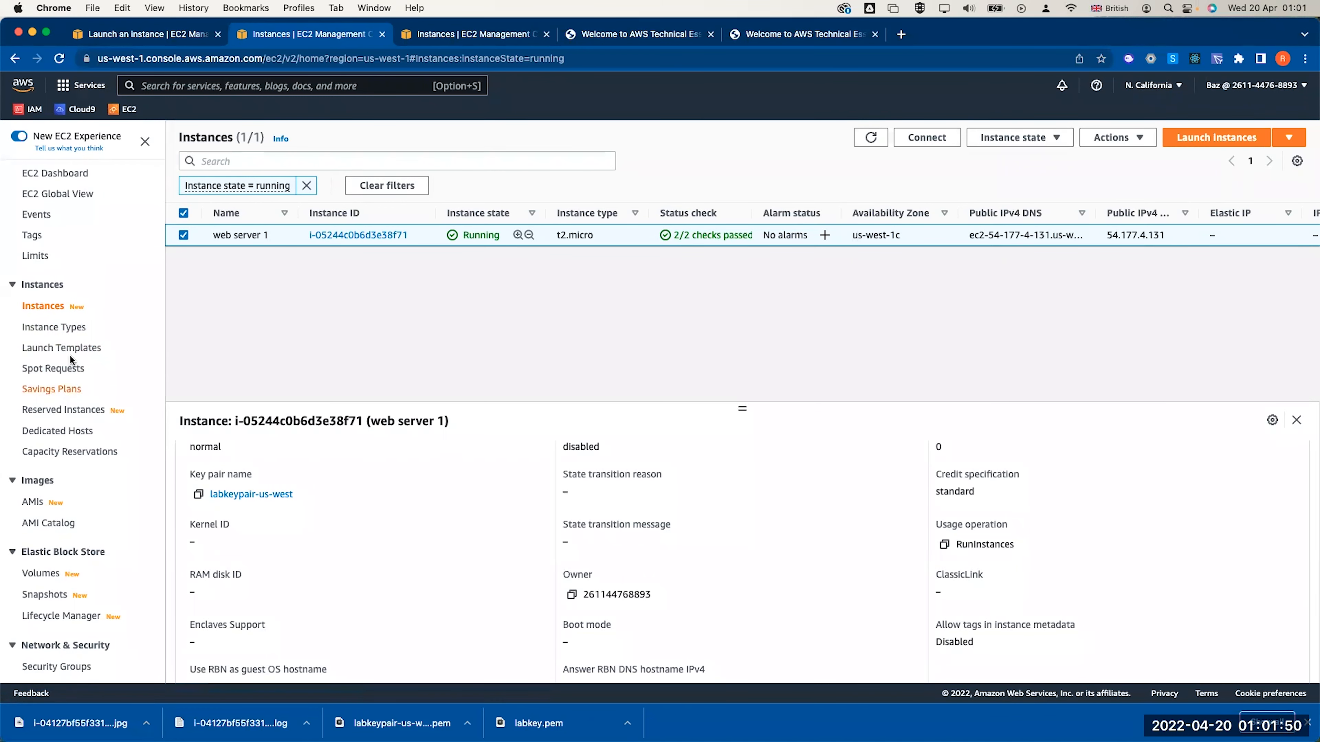
Show the EC2 Volumes list with the in-use 8 GiB gp2 volume in us-west-1c
left_click(40, 575)
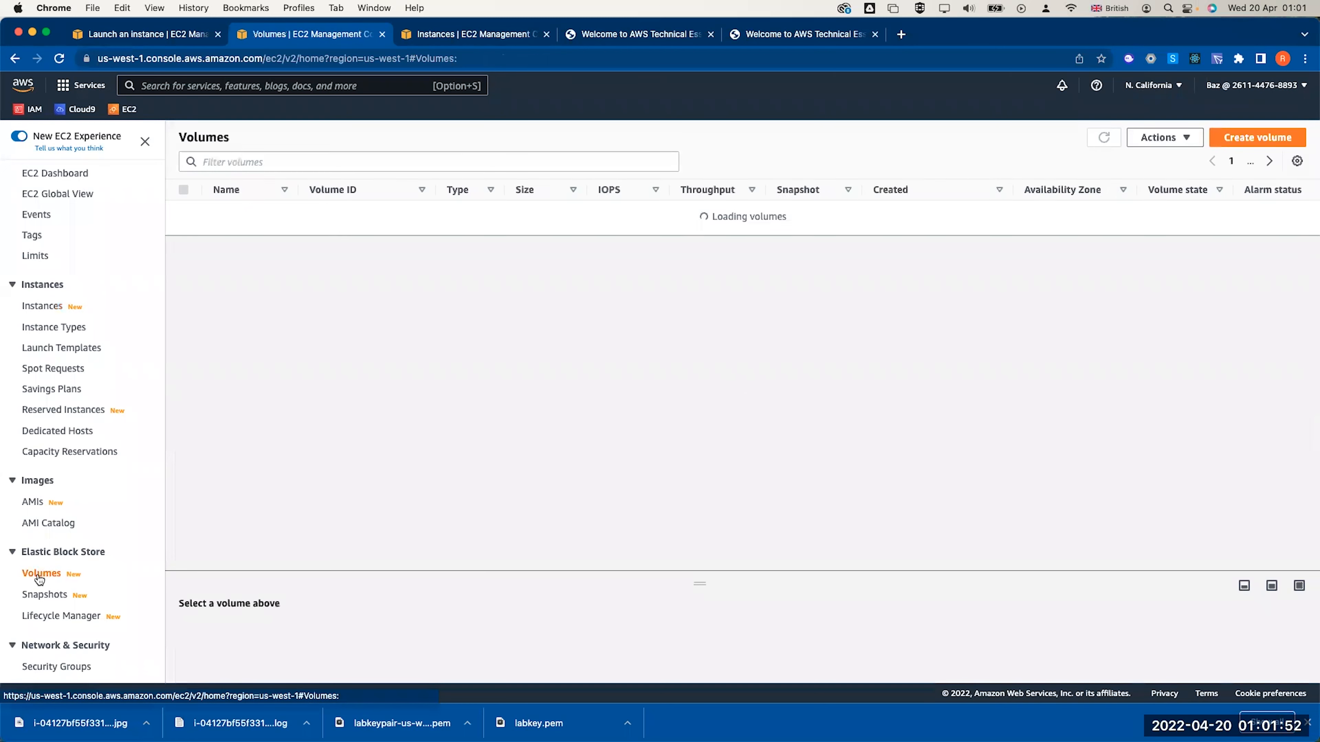
Begin a 1 GiB volume, then check web server 1's availability zone in the Instances list
left_click(1235, 137)
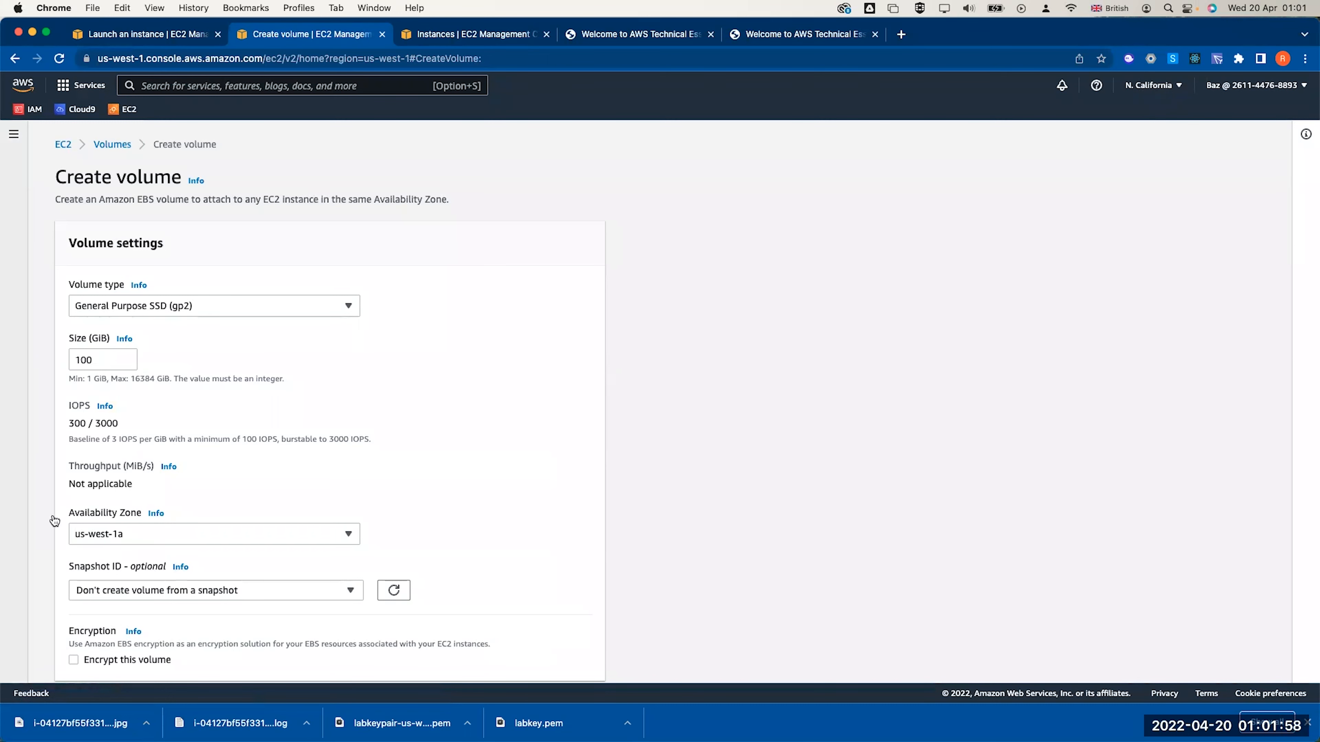
double_click(103, 361)
type("1")
scroll(236, 352, "down", 5)
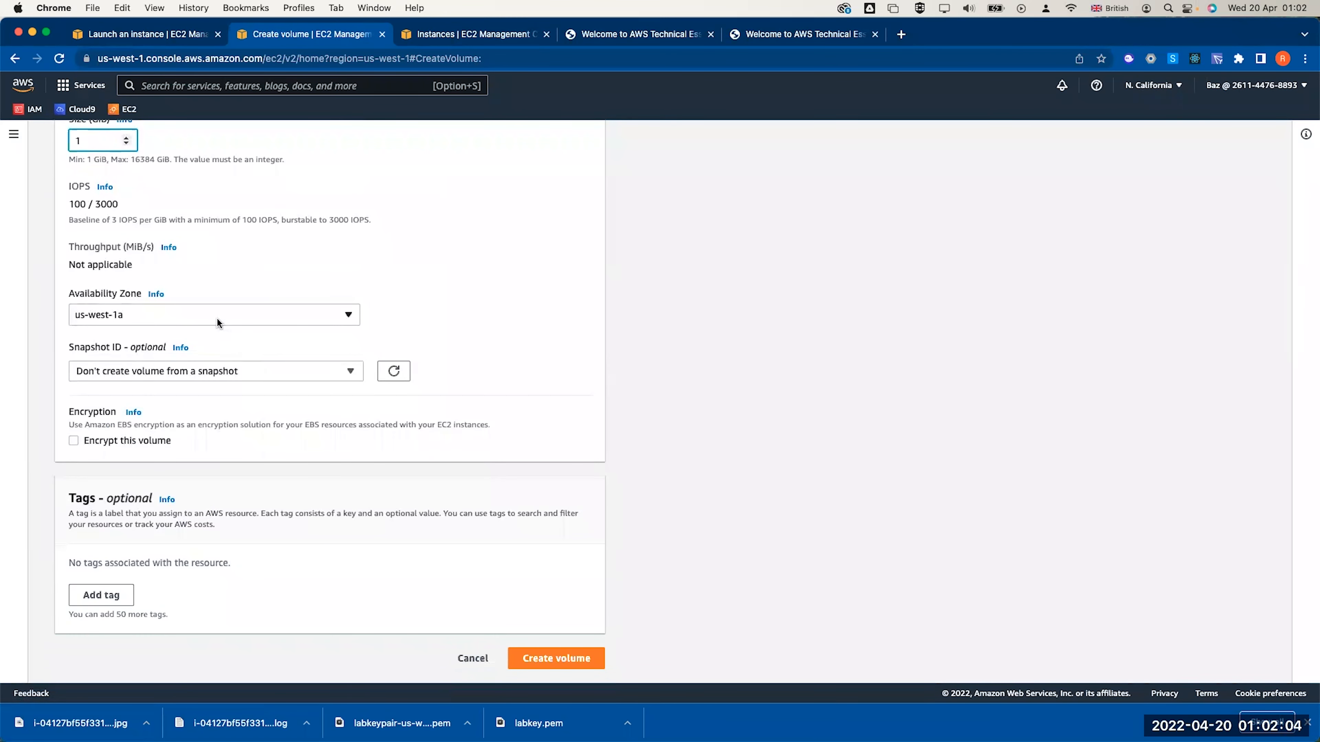
left_click(217, 317)
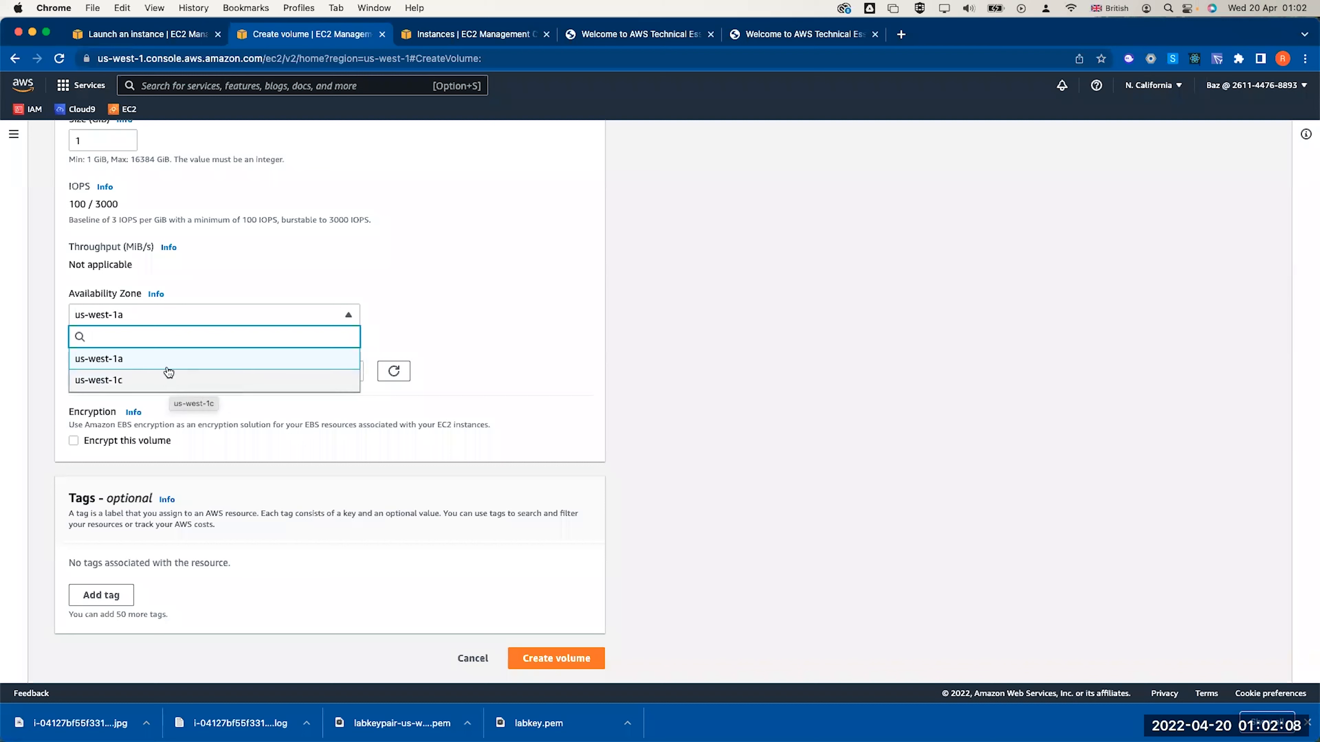
left_click(381, 379)
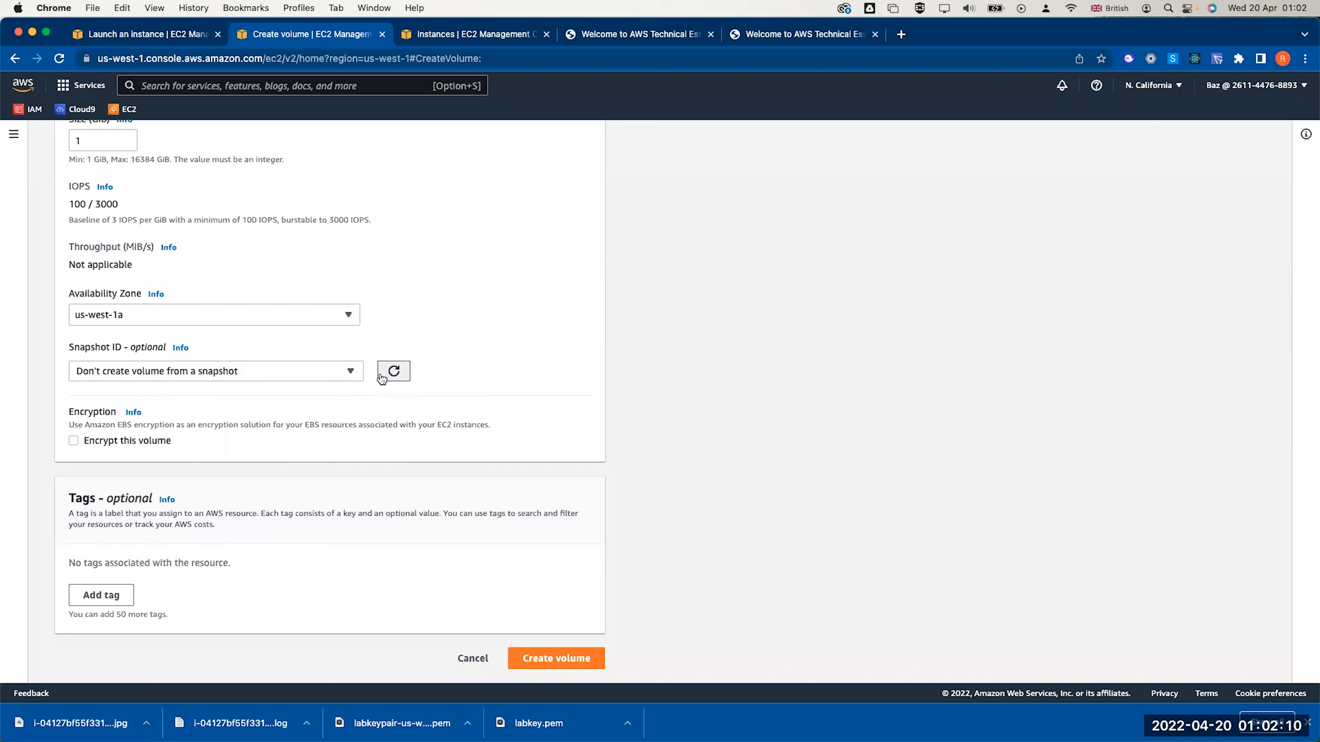
left_click(274, 314)
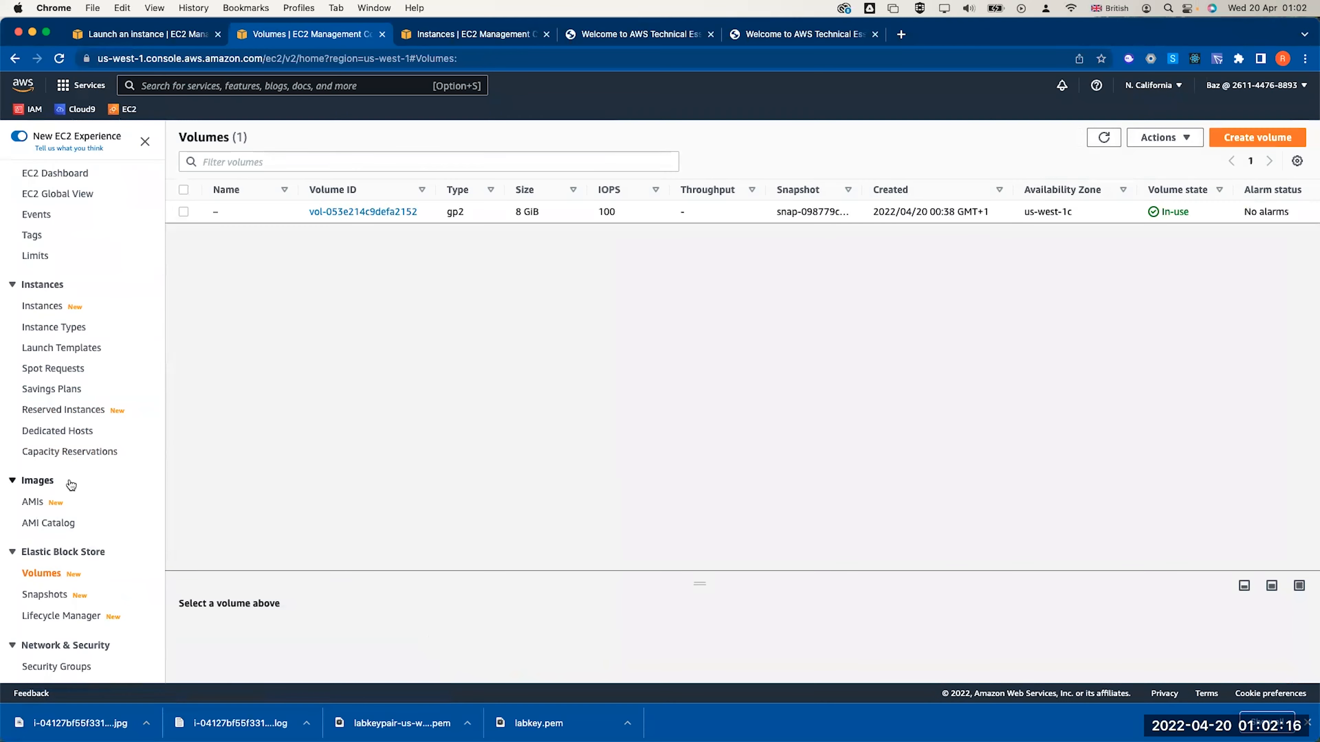
left_click(43, 307)
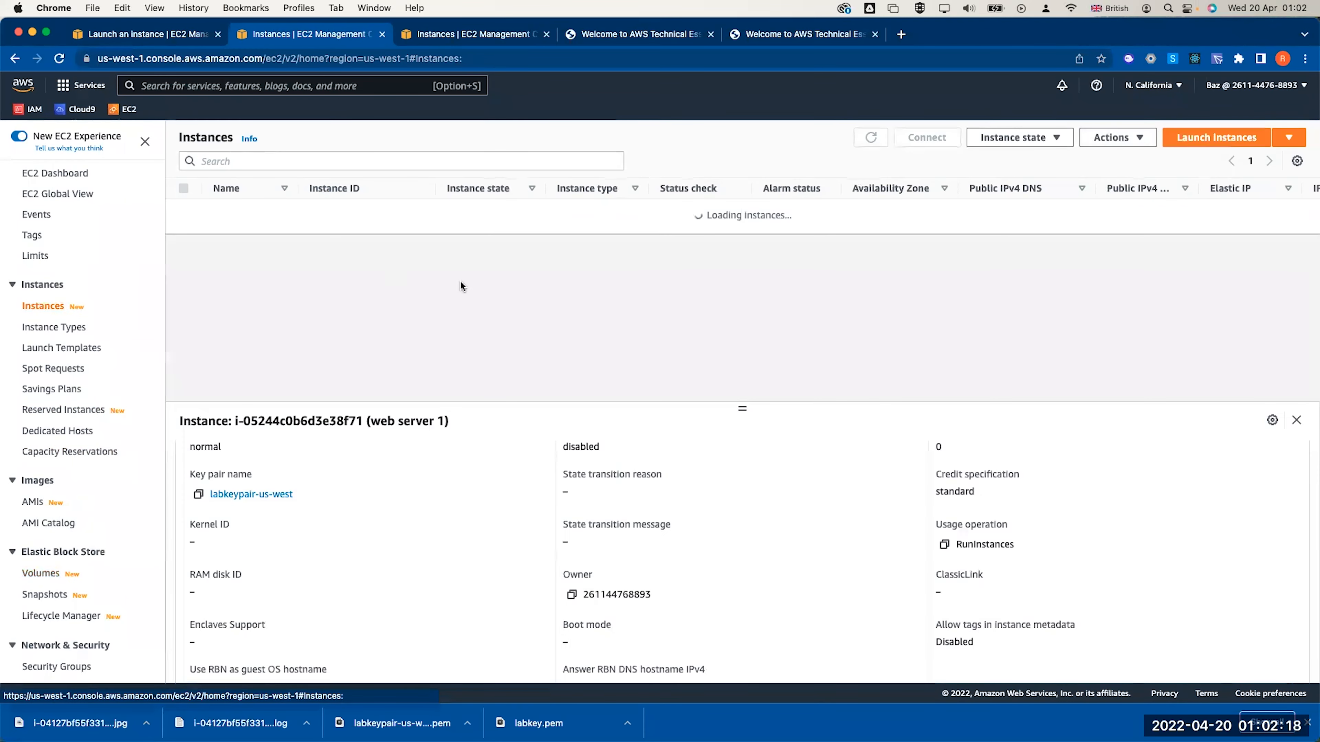
left_click(901, 209)
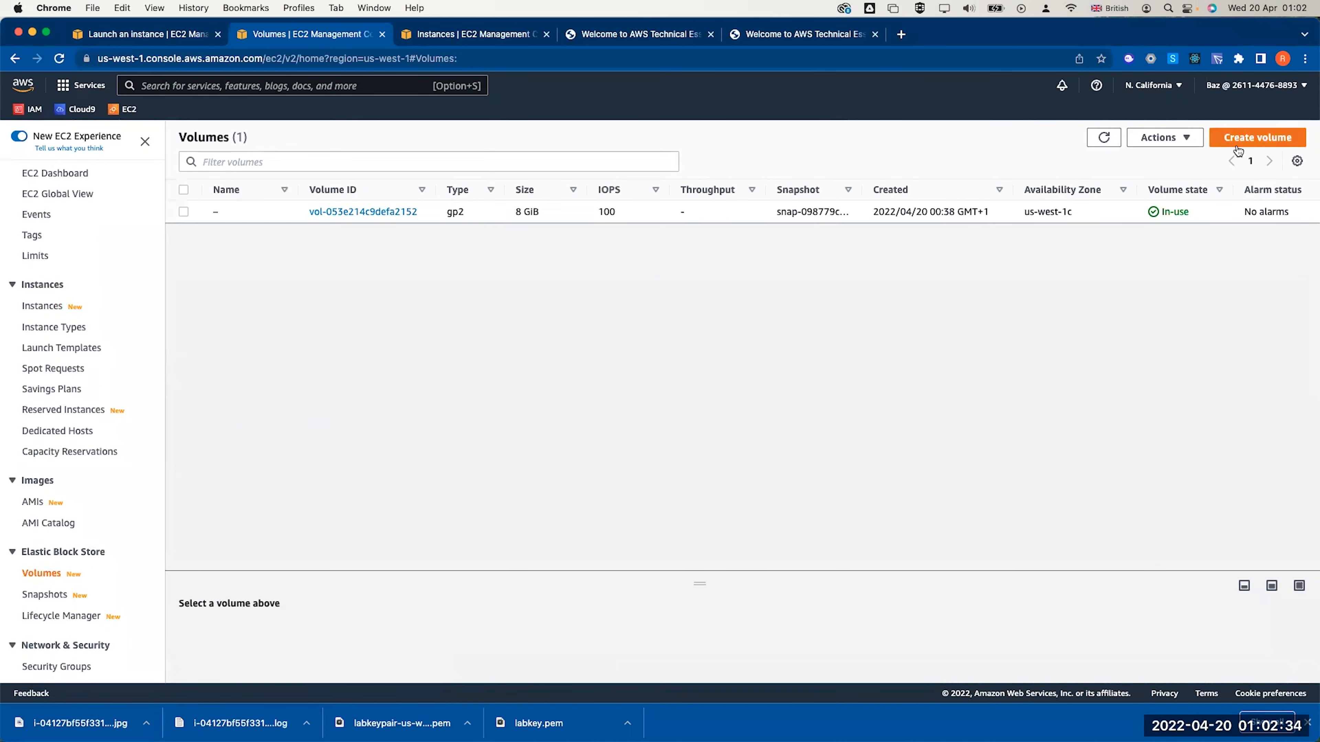
Create a 1 GiB gp2 volume in availability zone us-west-1c
left_click(1237, 146)
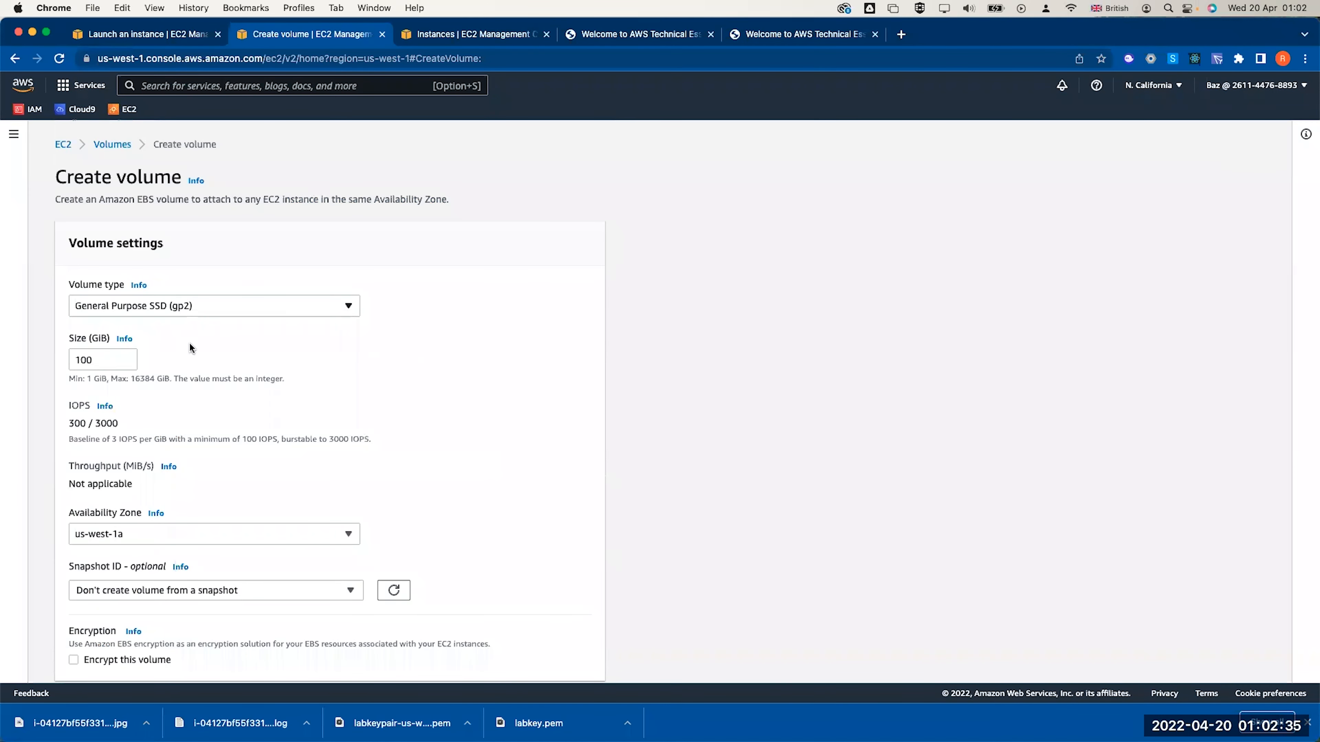
left_click(95, 359)
double_click(96, 355)
type("1")
left_click(83, 536)
left_click(104, 597)
scroll(292, 520, "down", 5)
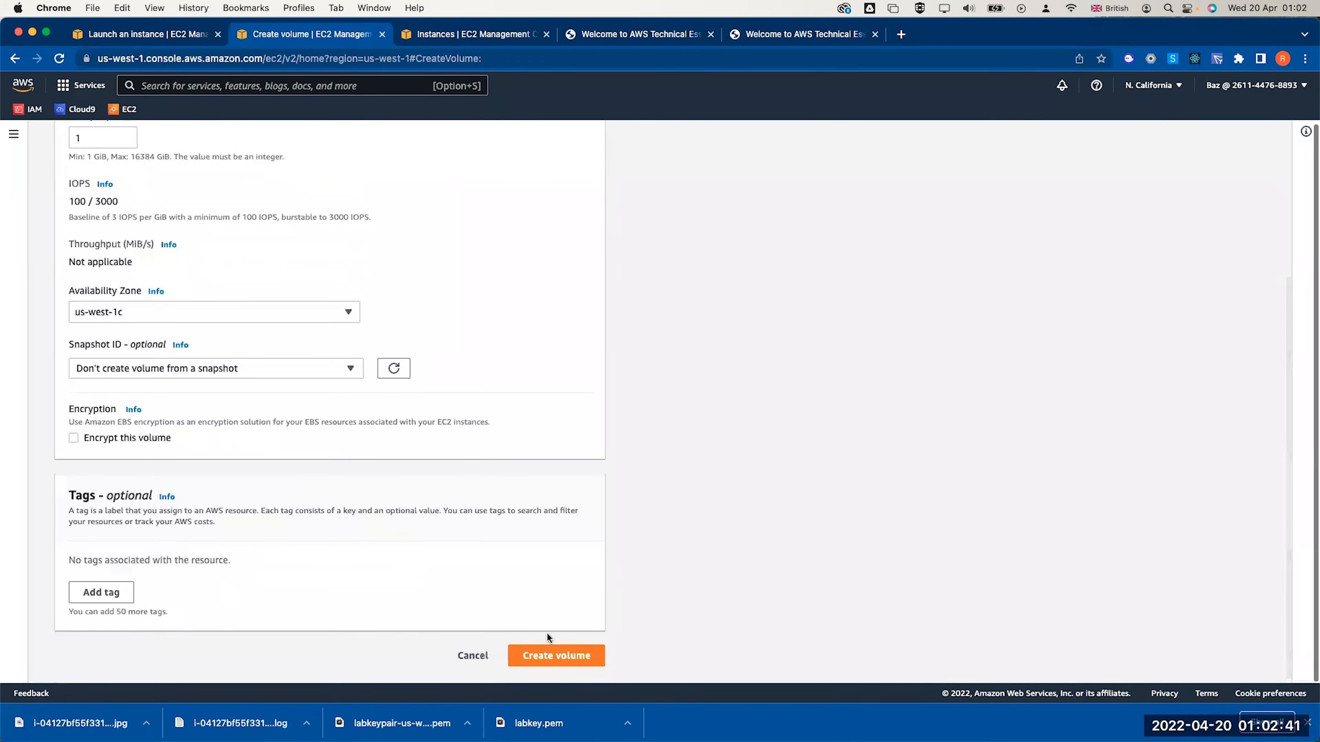
left_click(566, 654)
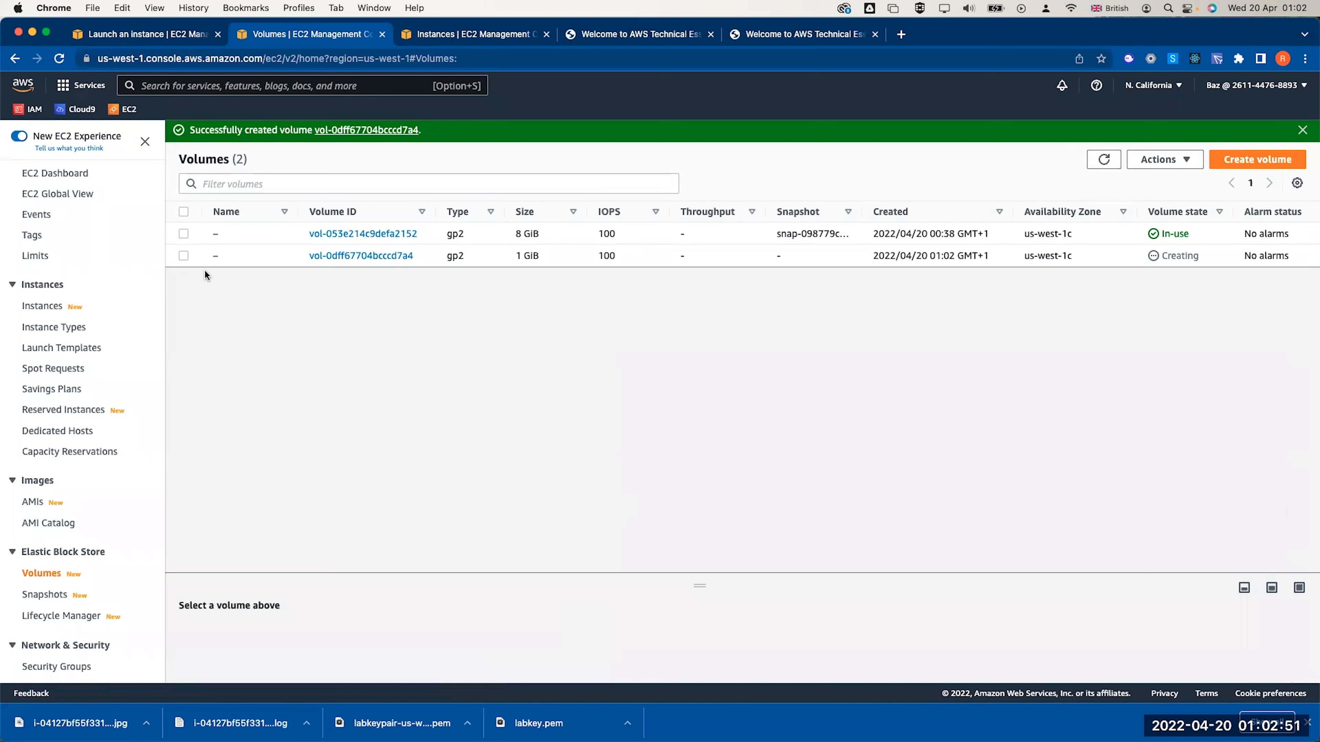
Refresh the Volumes list until the new 1 GiB volume is available, and select it
left_click(179, 256)
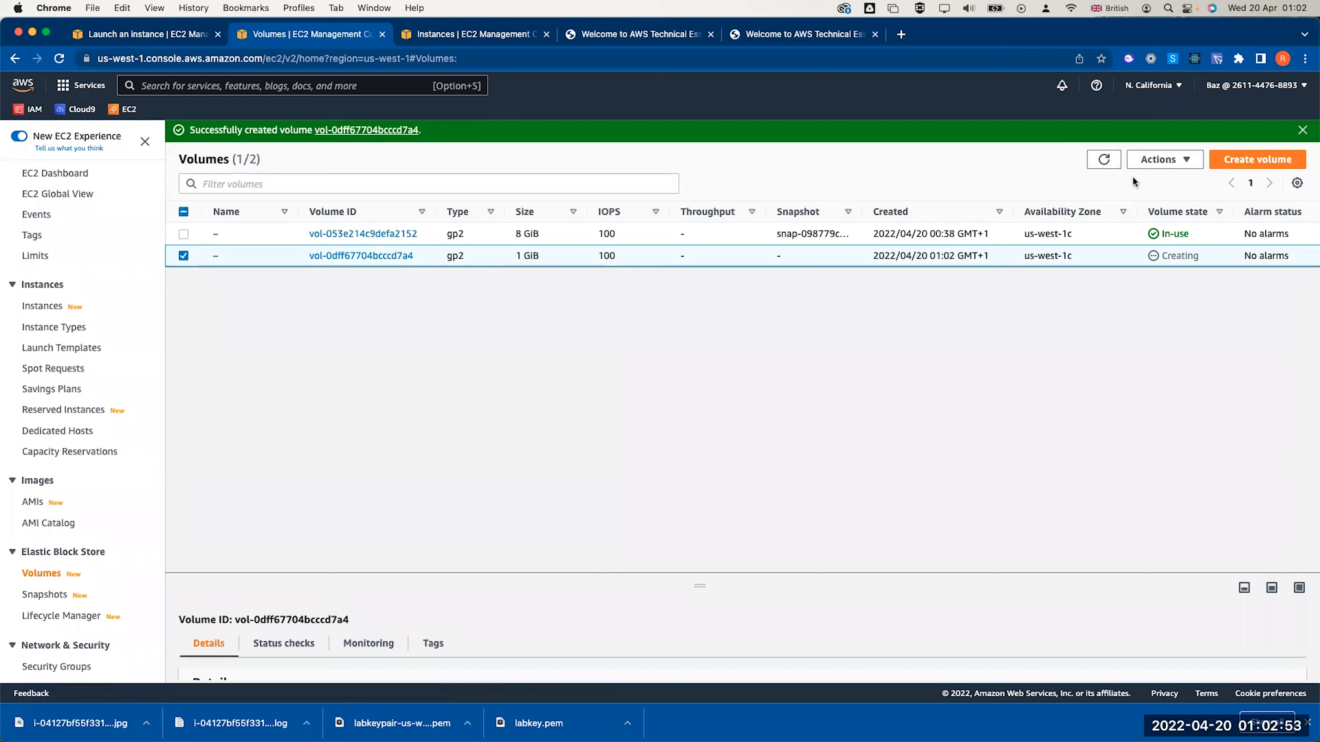
left_click(1163, 162)
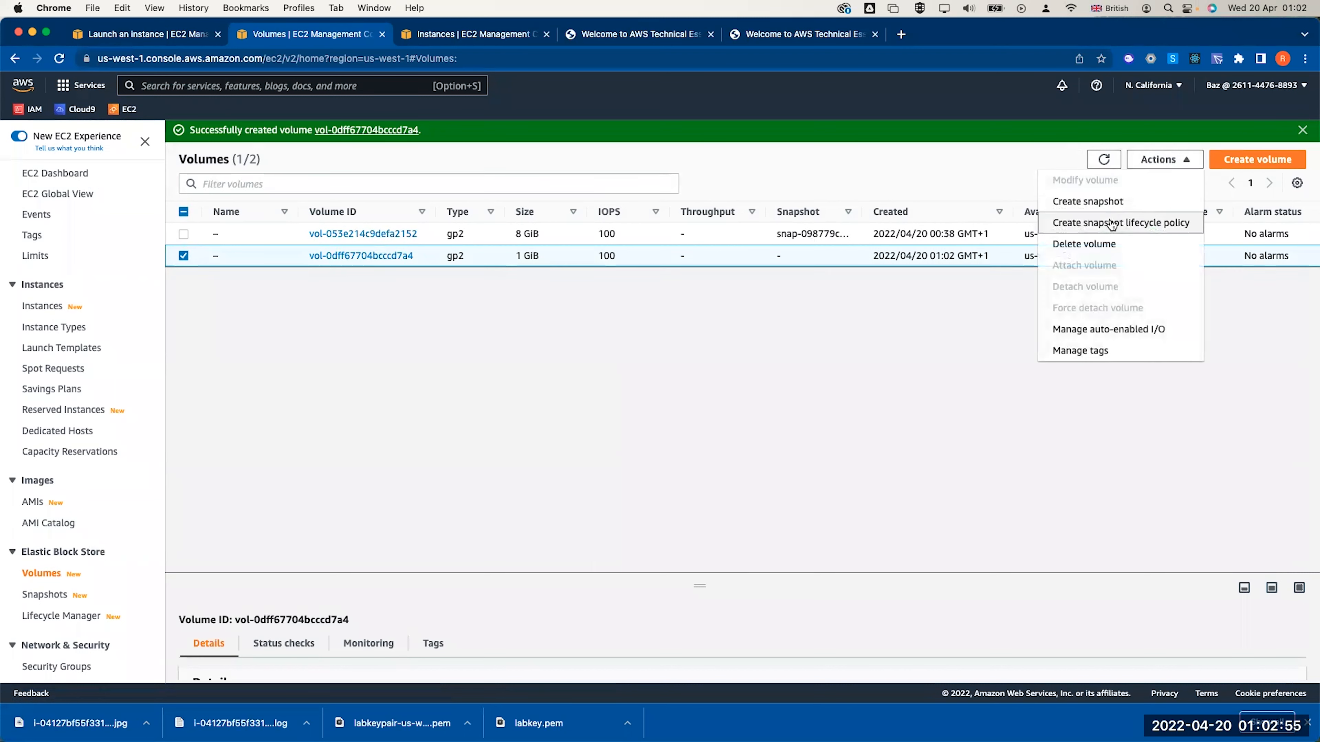
left_click(982, 378)
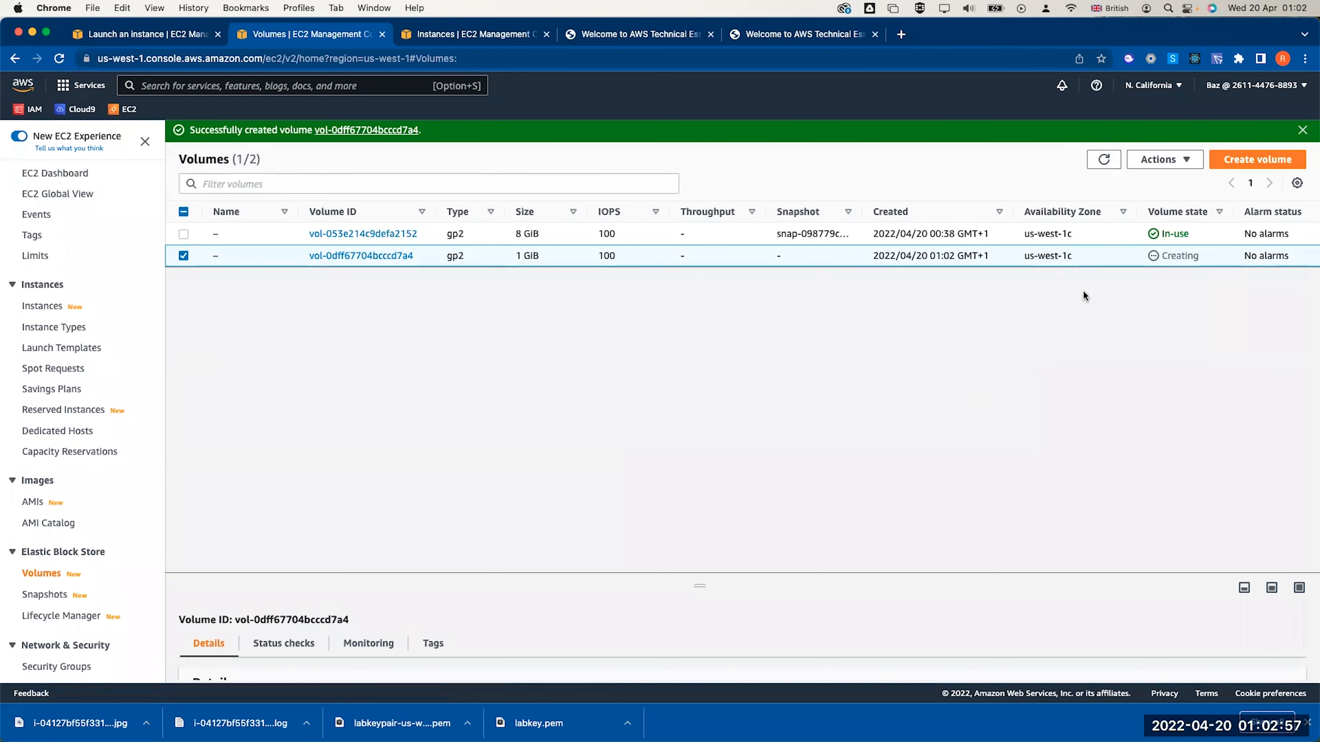
left_click(1102, 161)
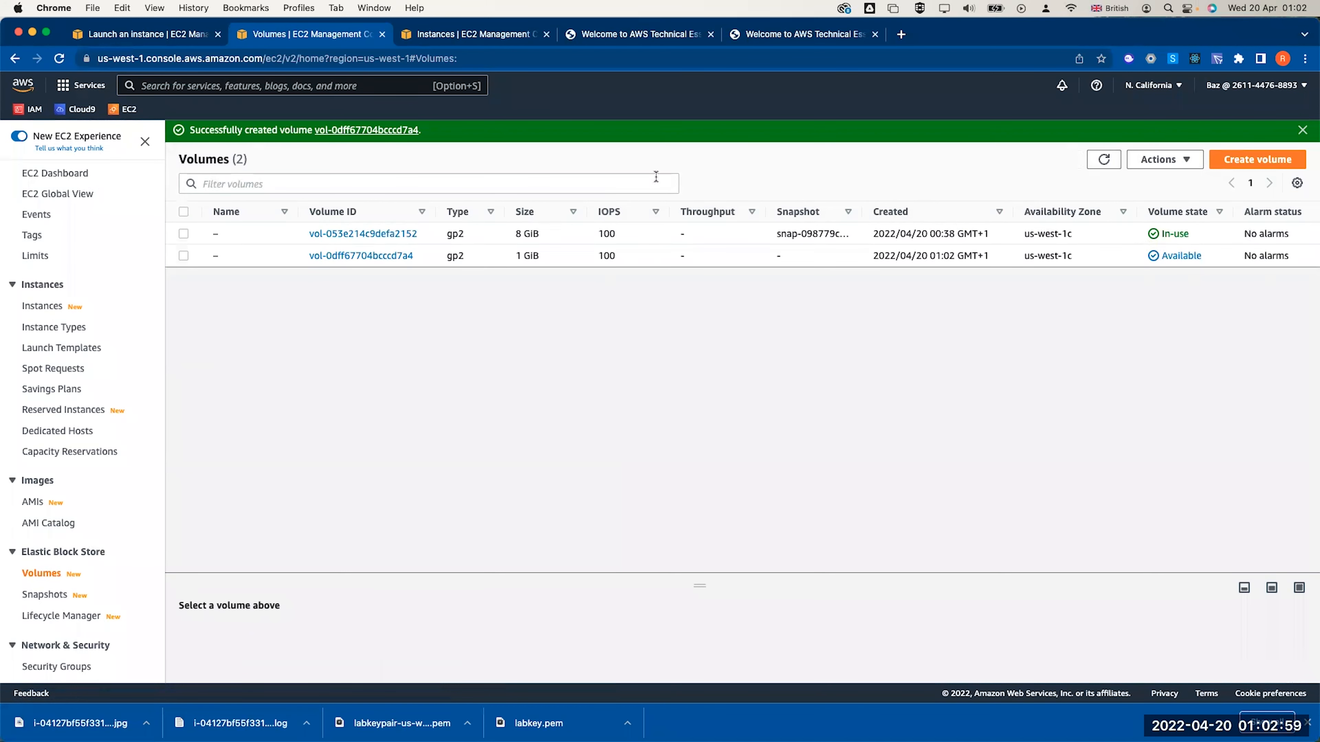
left_click(183, 256)
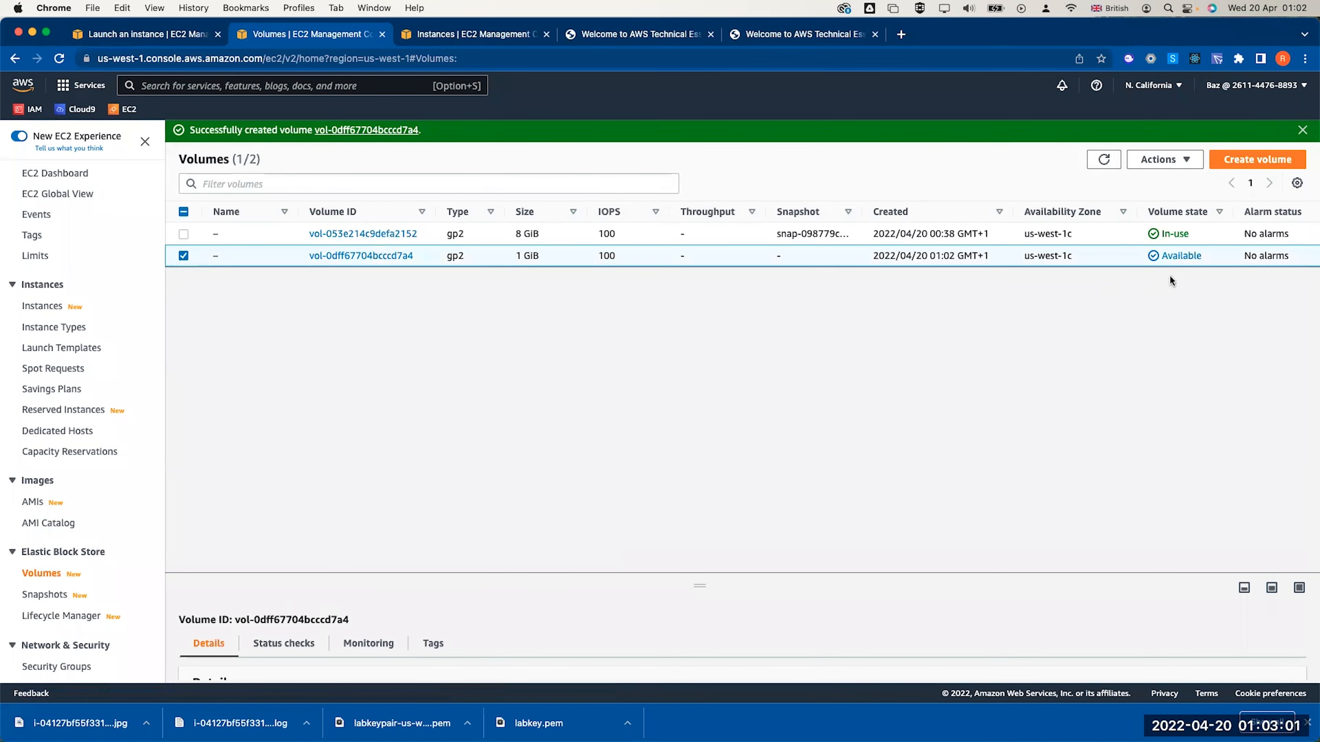
left_click(1104, 160)
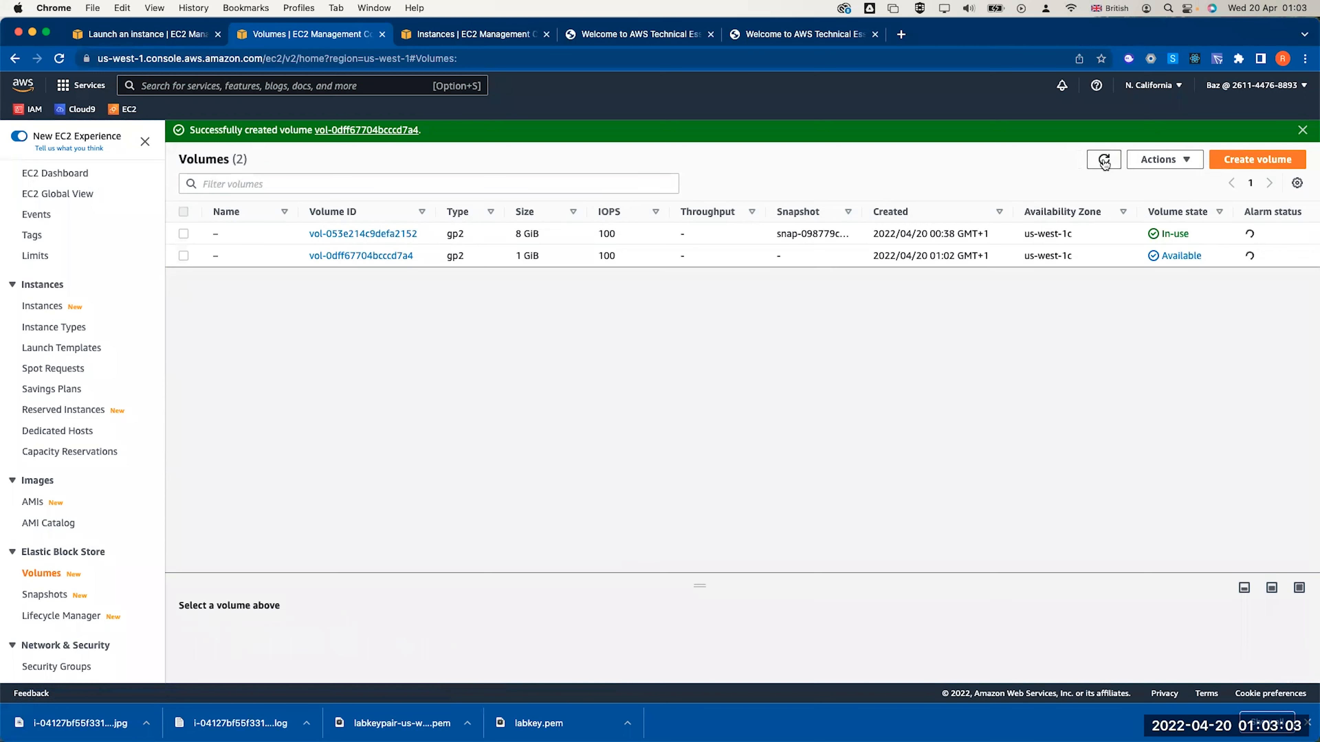
left_click(183, 256)
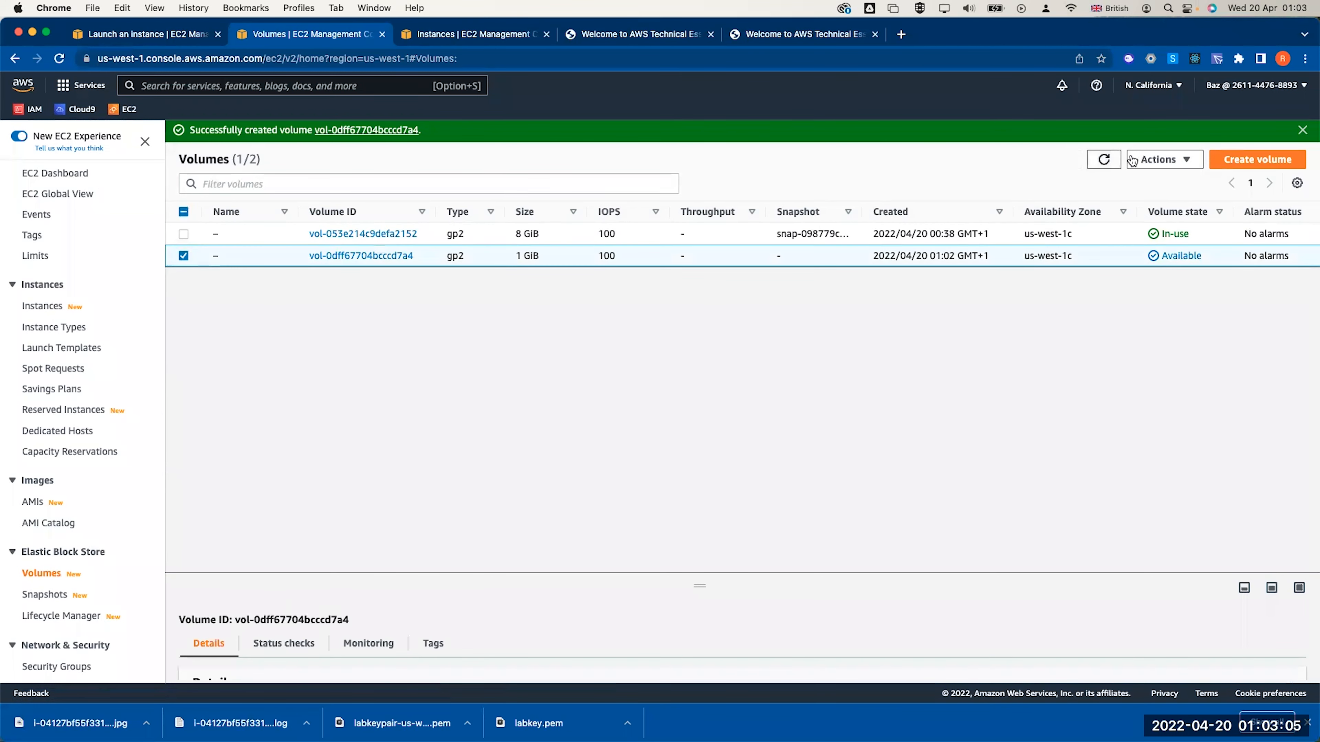
Attach the new volume to the web server 1 instance
left_click(1161, 159)
left_click(1111, 264)
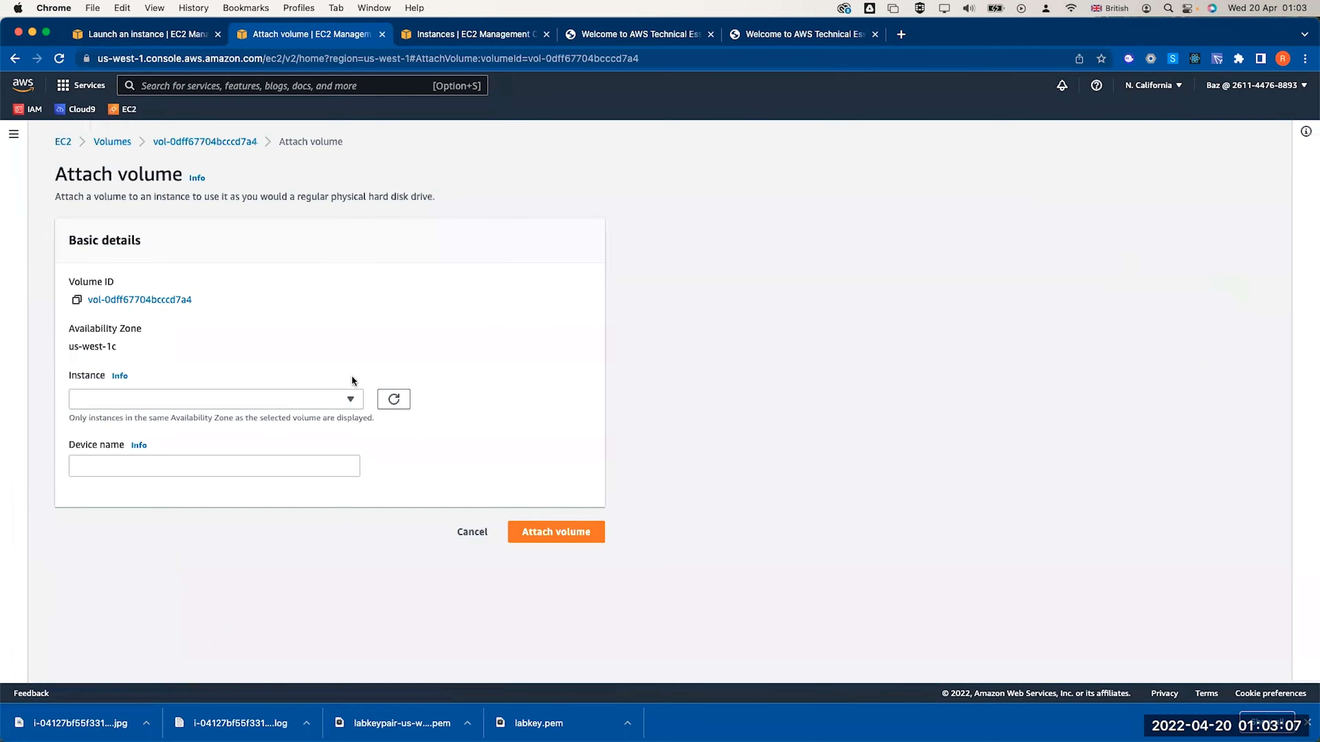
left_click(283, 399)
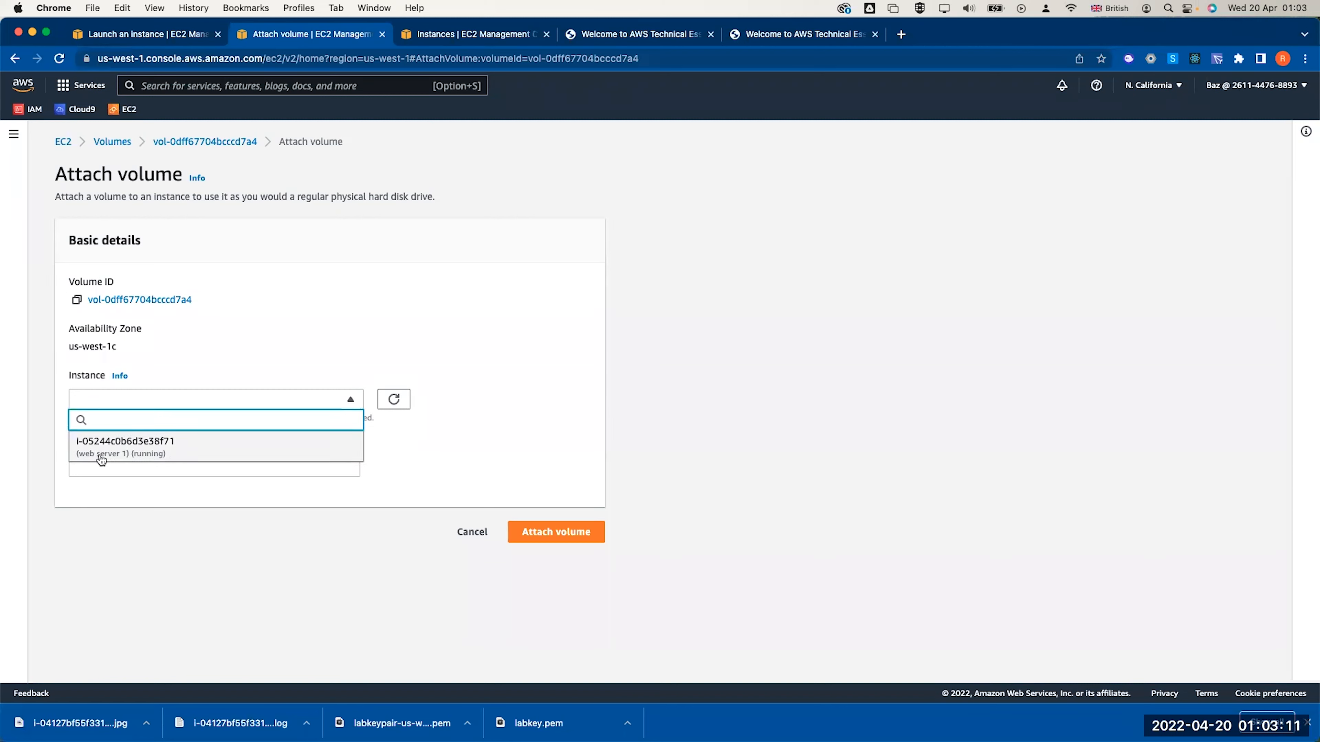
left_click(125, 448)
left_click(558, 617)
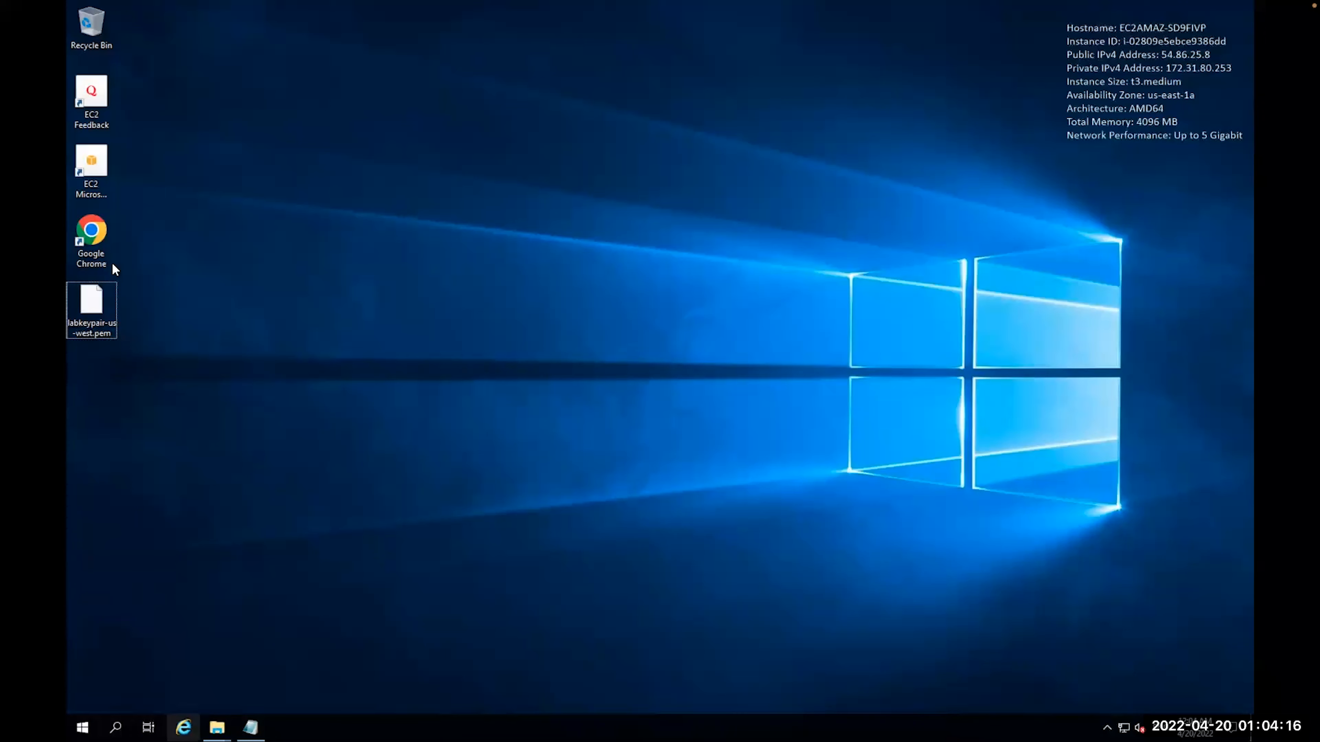
Launch Chrome on the remote desktop and search for 'putty'
double_click(93, 236)
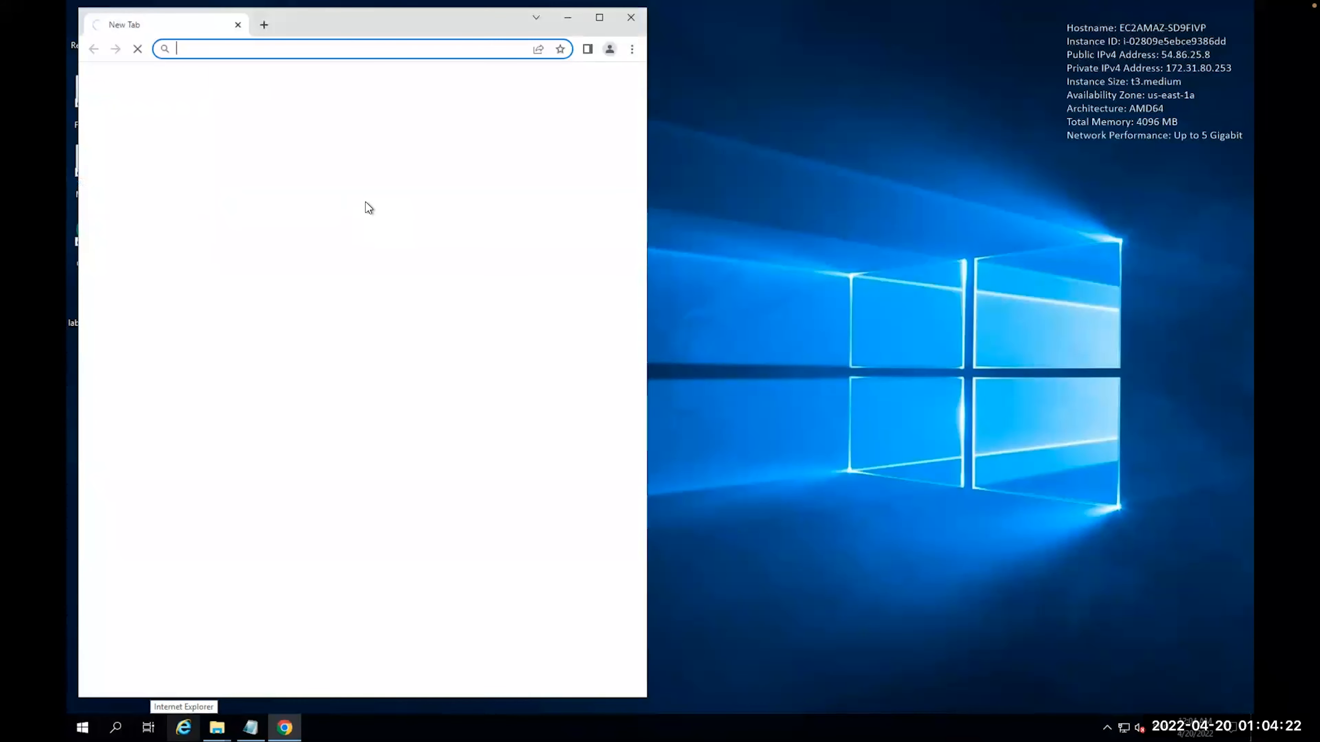
left_click(257, 49)
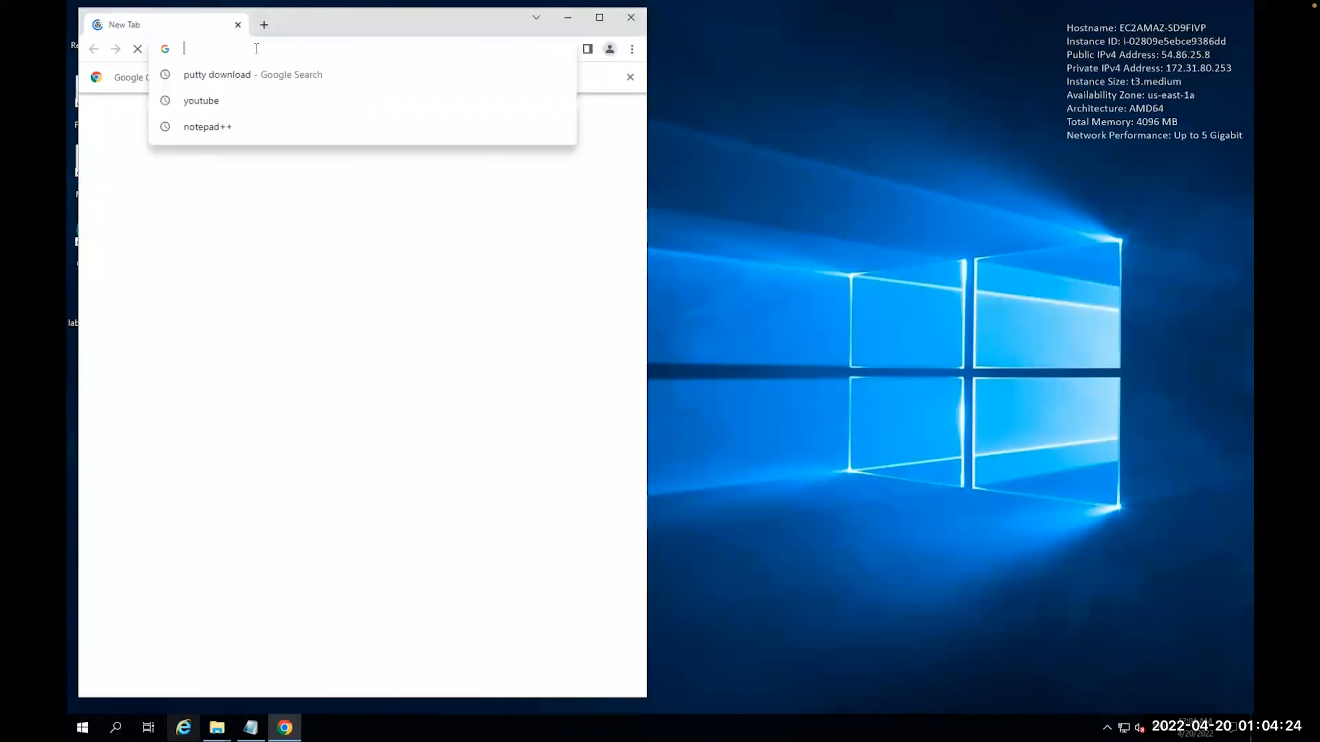
type("puu")
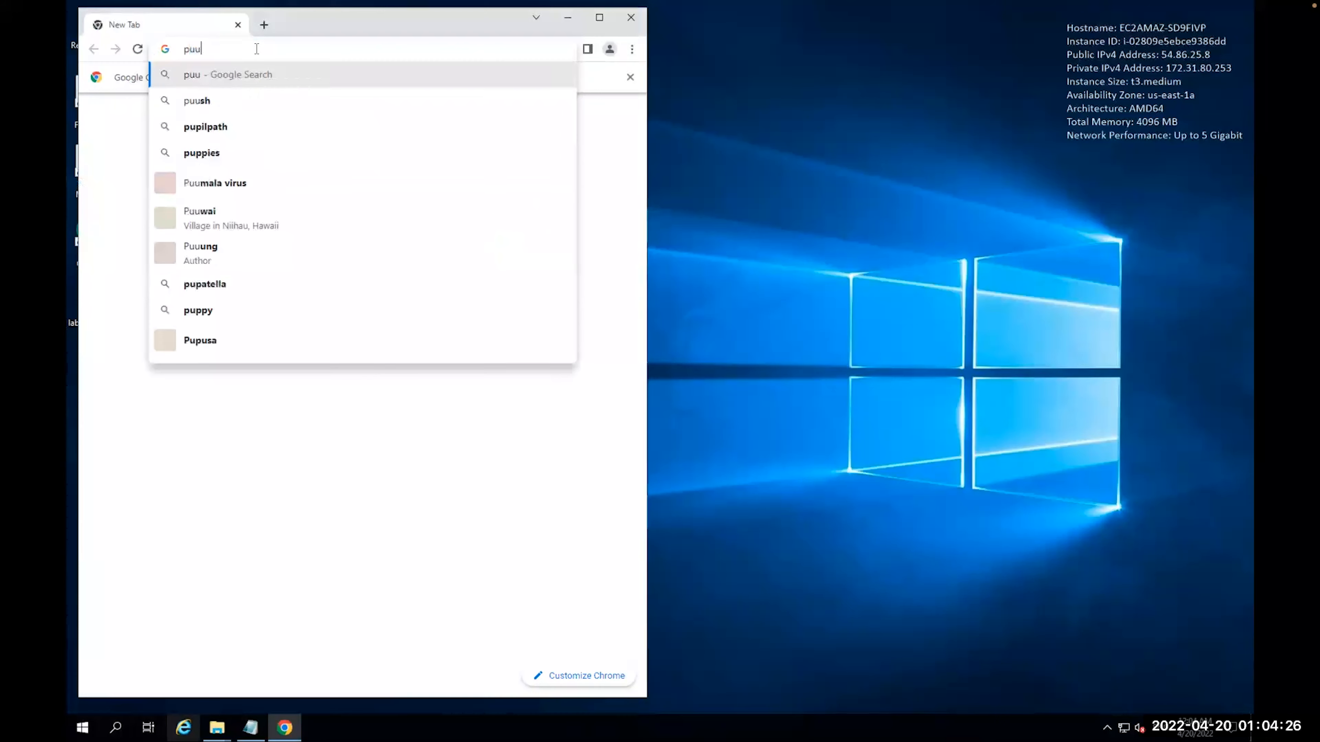
key("BackSpace")
type("tty")
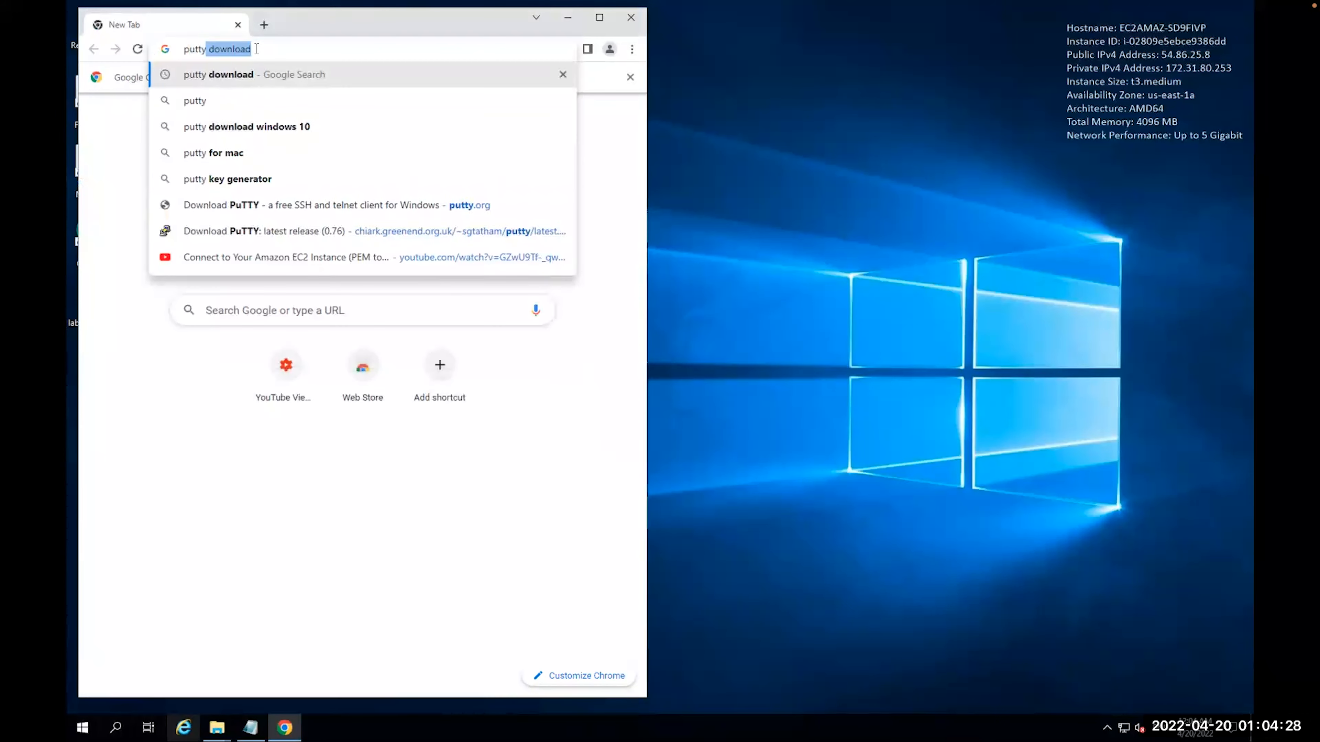
key("Return")
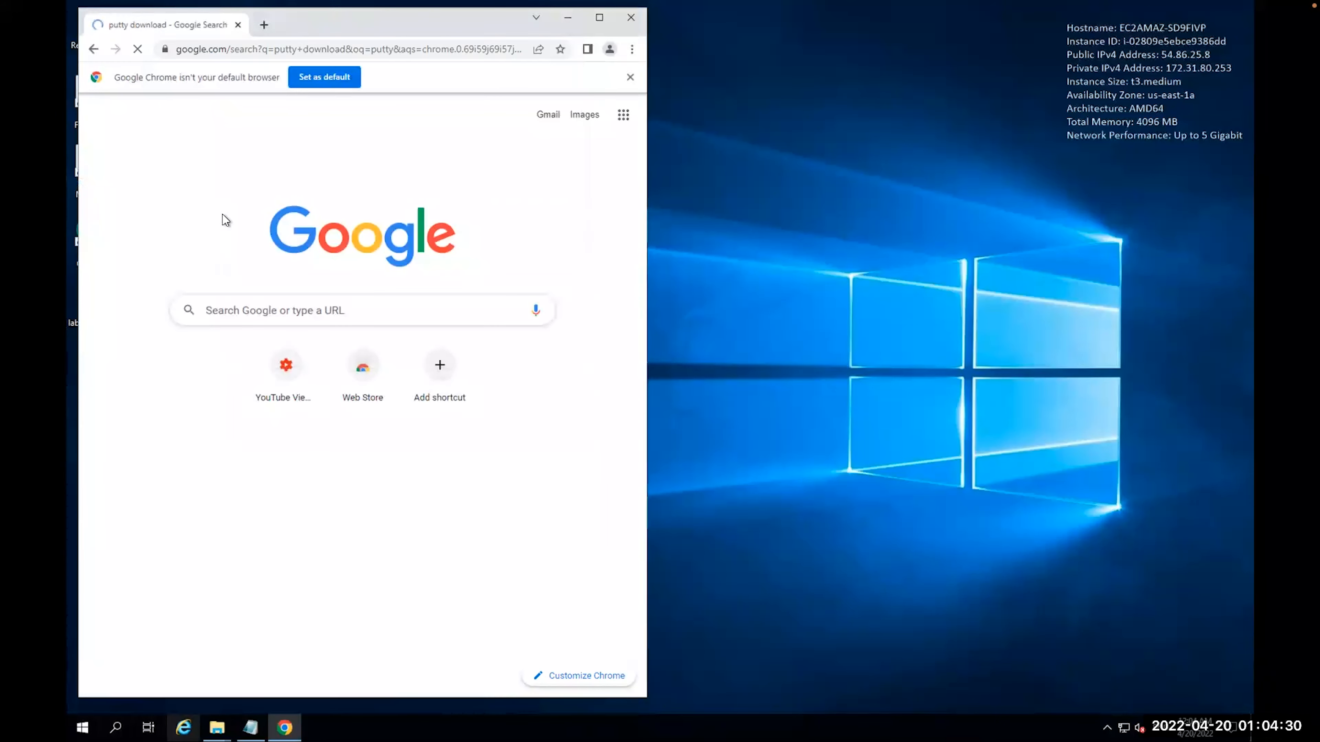
Download putty-64bit-0.76-installer.msi from the PuTTY latest release page, with Chrome maximized
left_click(164, 247)
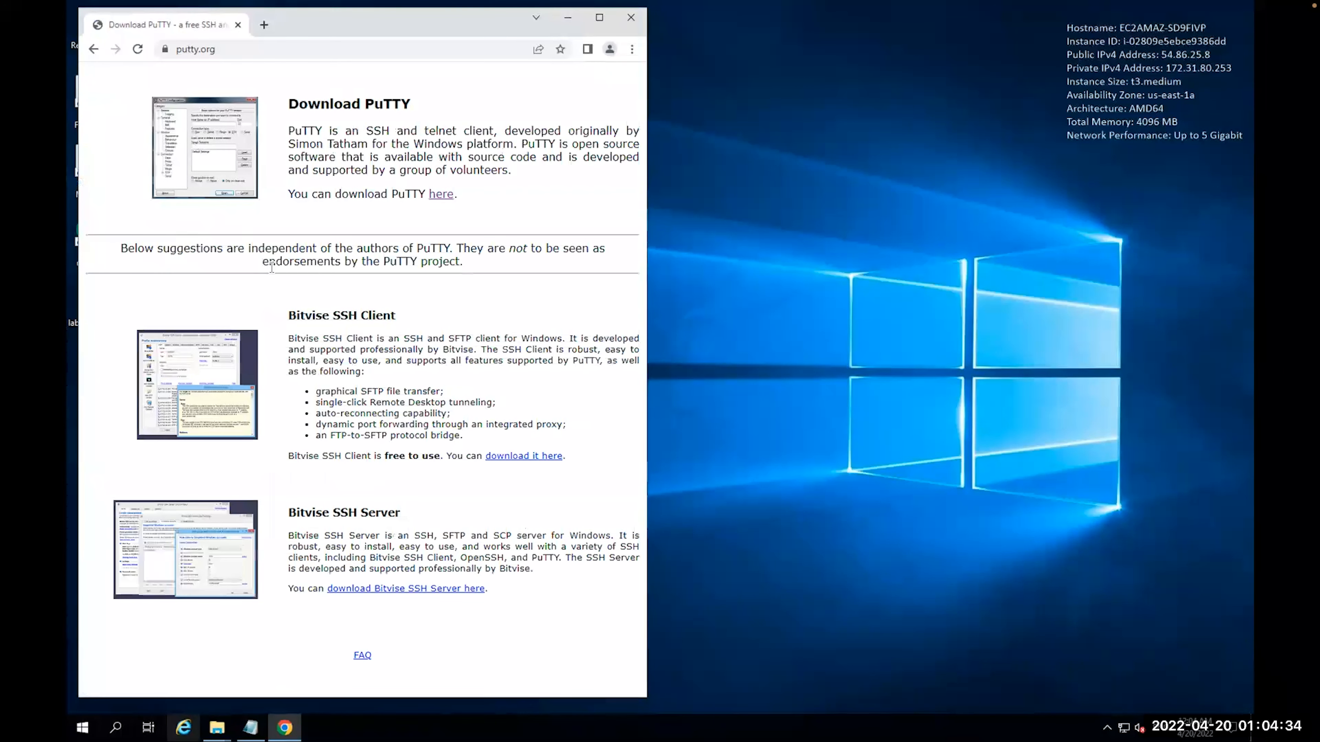
left_click(441, 193)
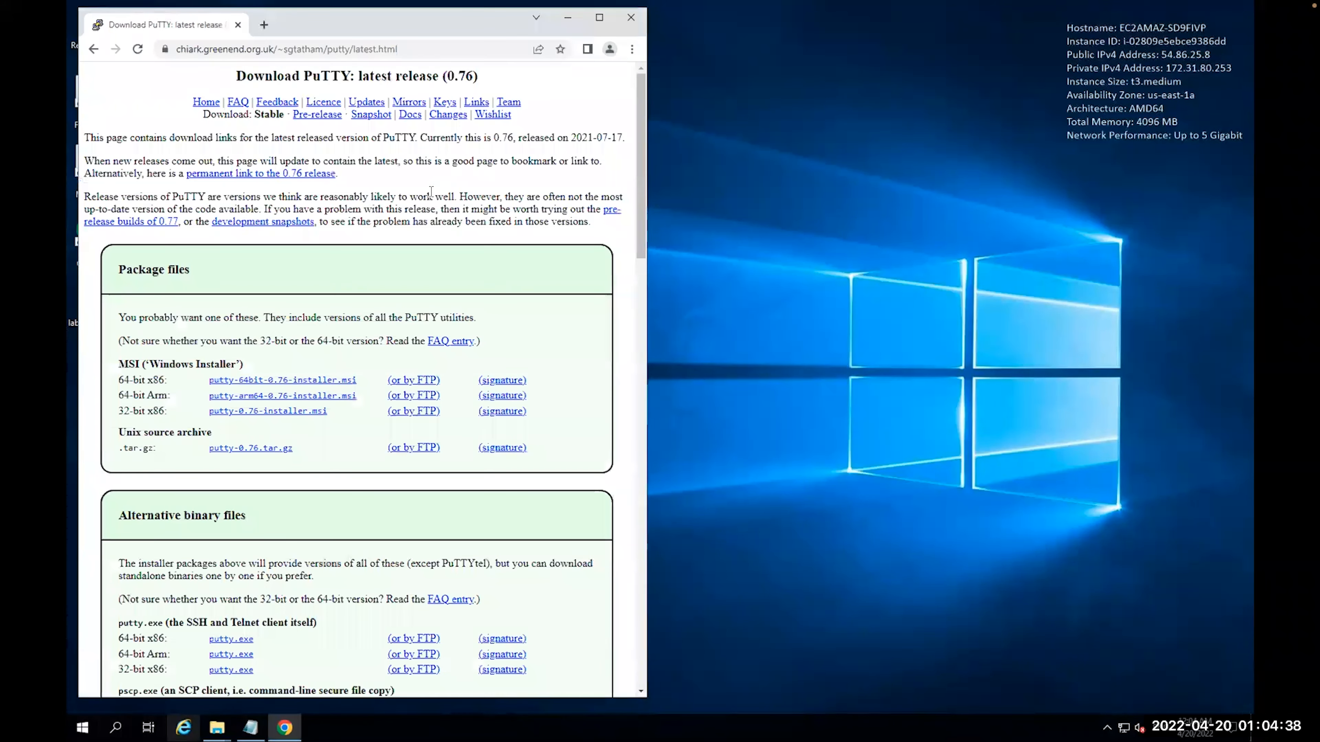
left_click(265, 383)
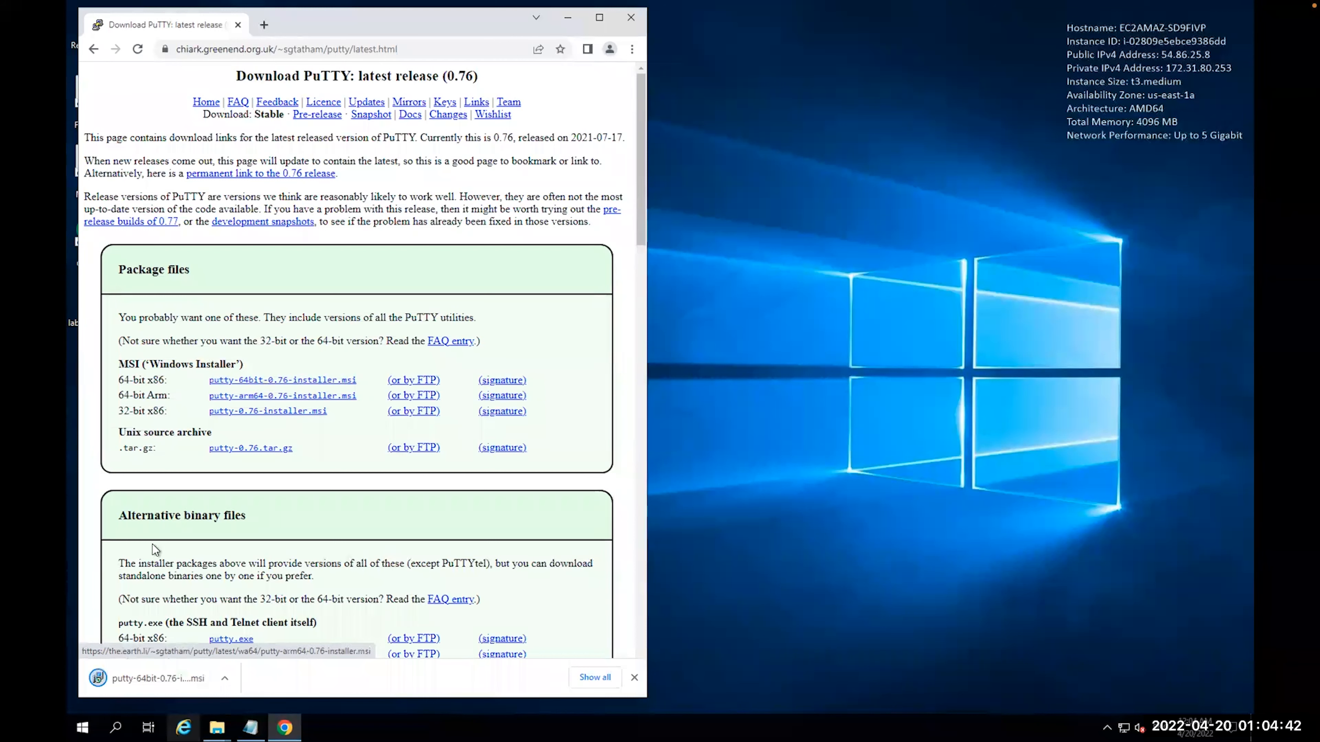
left_click(157, 683)
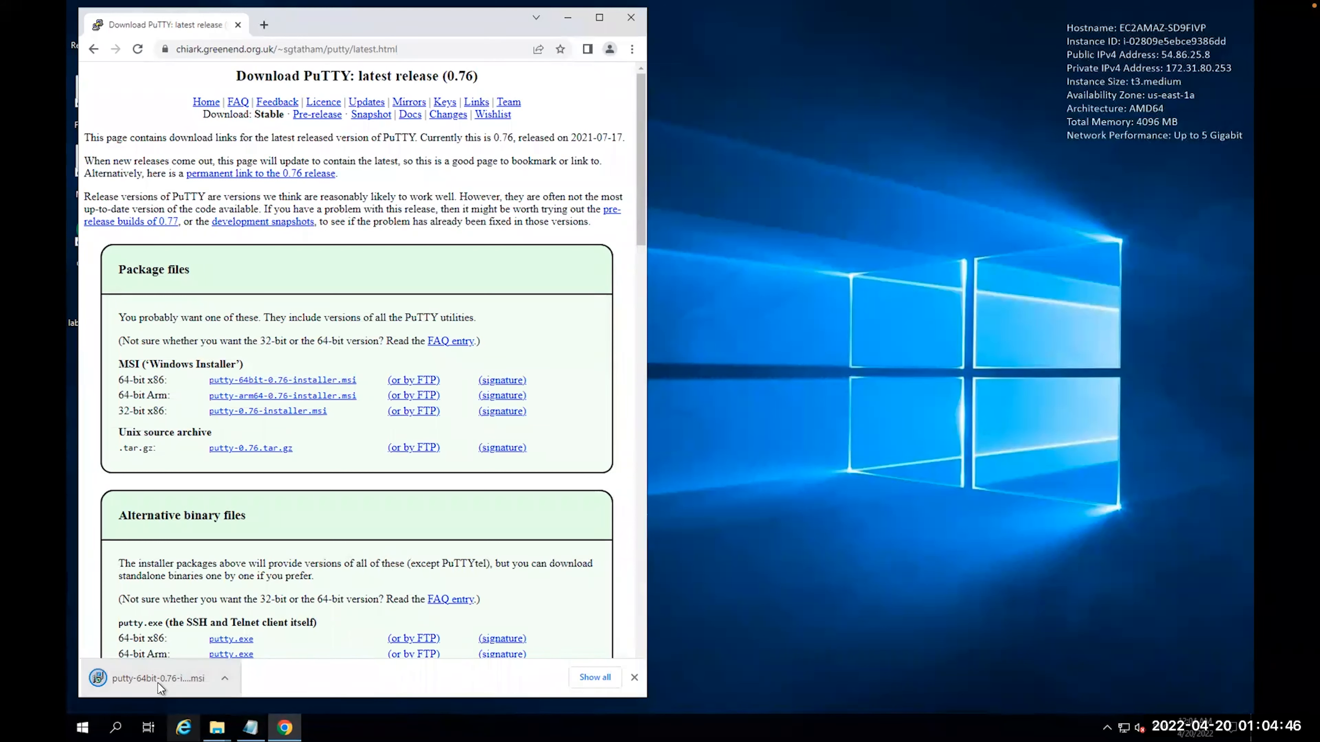
left_click(130, 679)
left_click(225, 682)
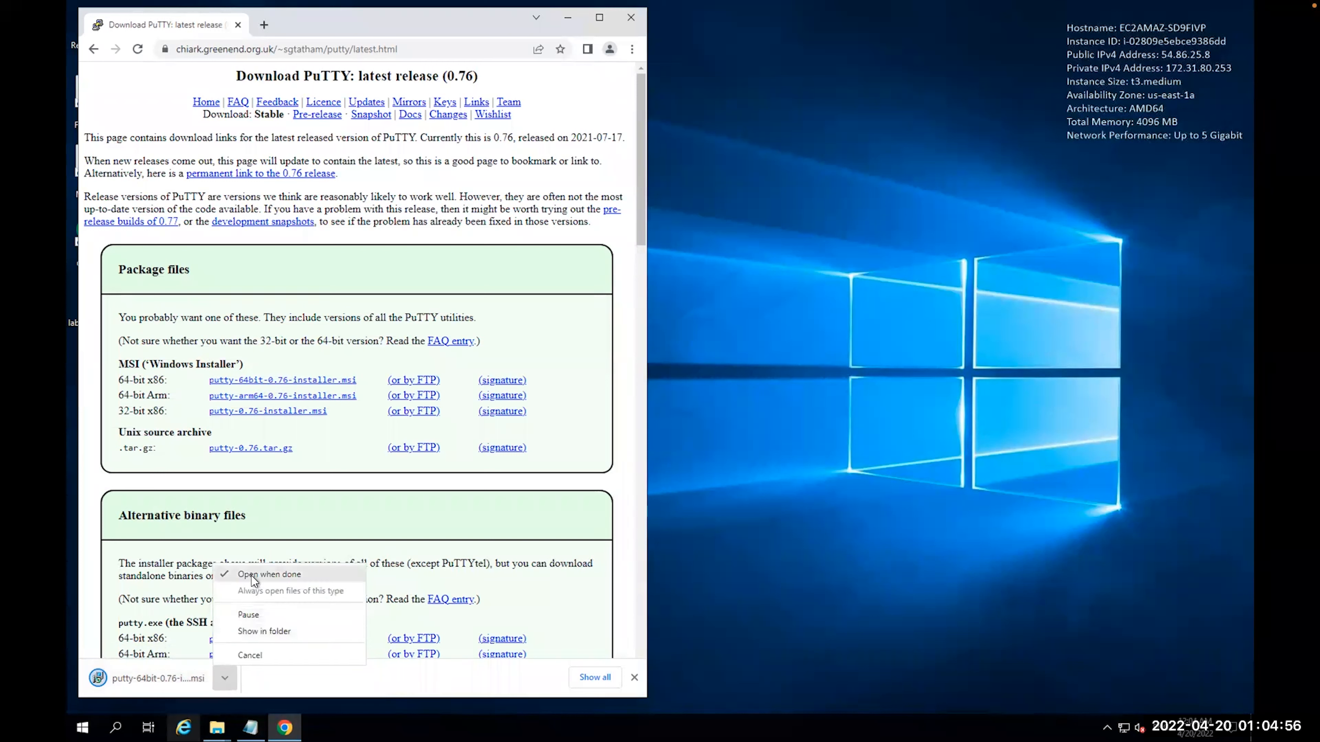
left_click(590, 315)
left_click(97, 682)
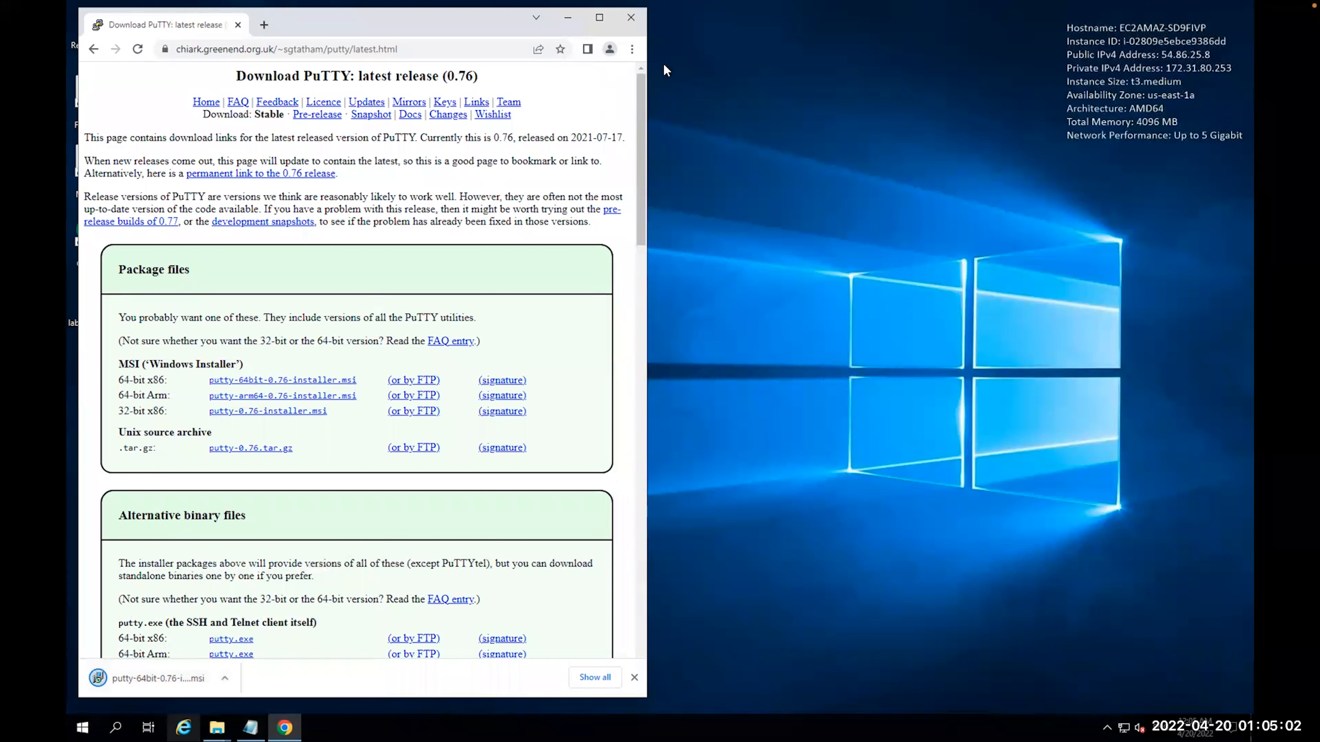
left_click(599, 17)
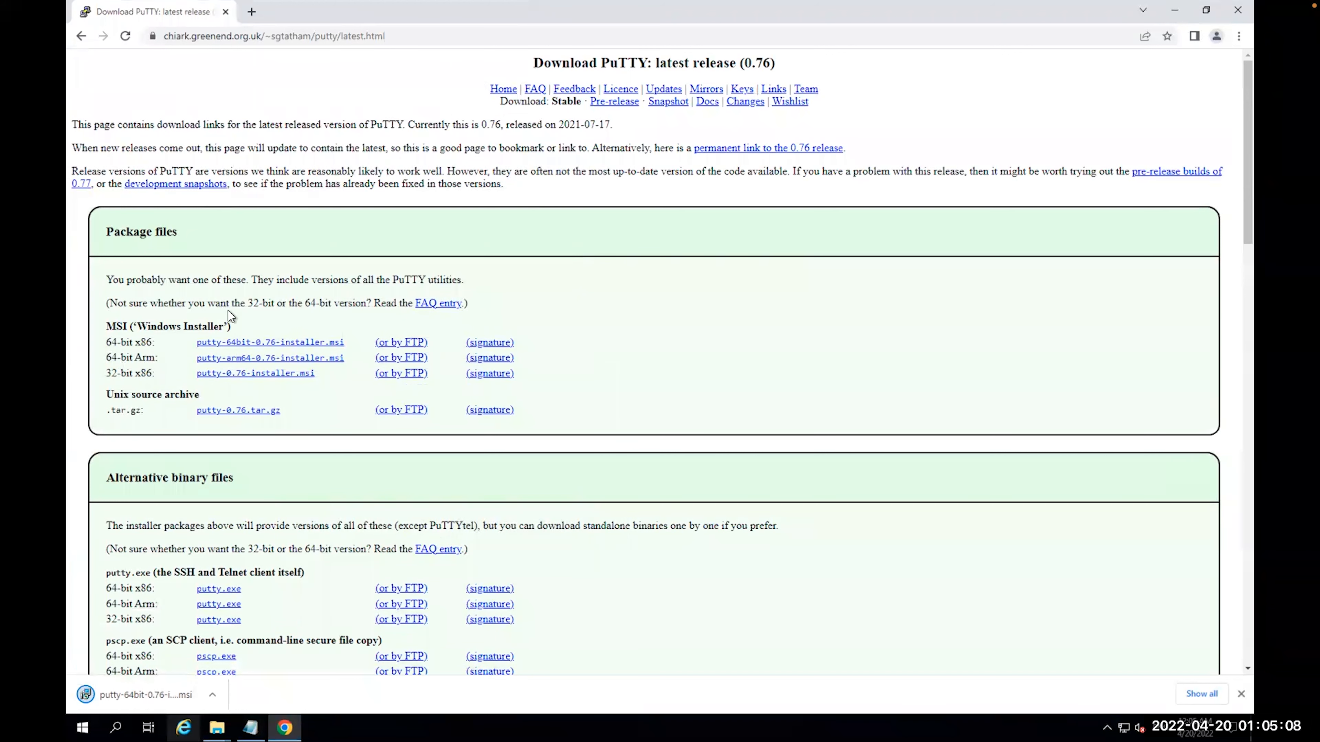
Run the 64-bit PuTTY installer, then cancel setup since PuTTY 0.76 is already installed
double_click(159, 327)
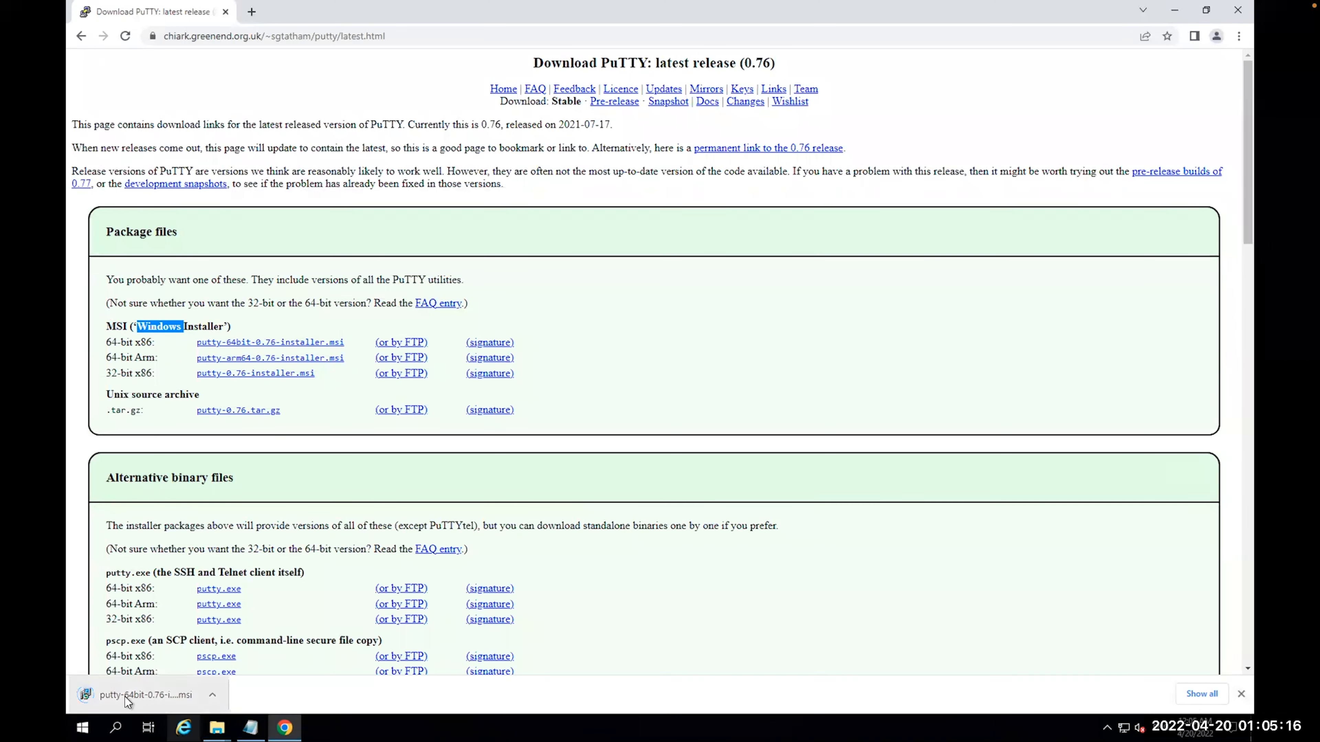
left_click(91, 694)
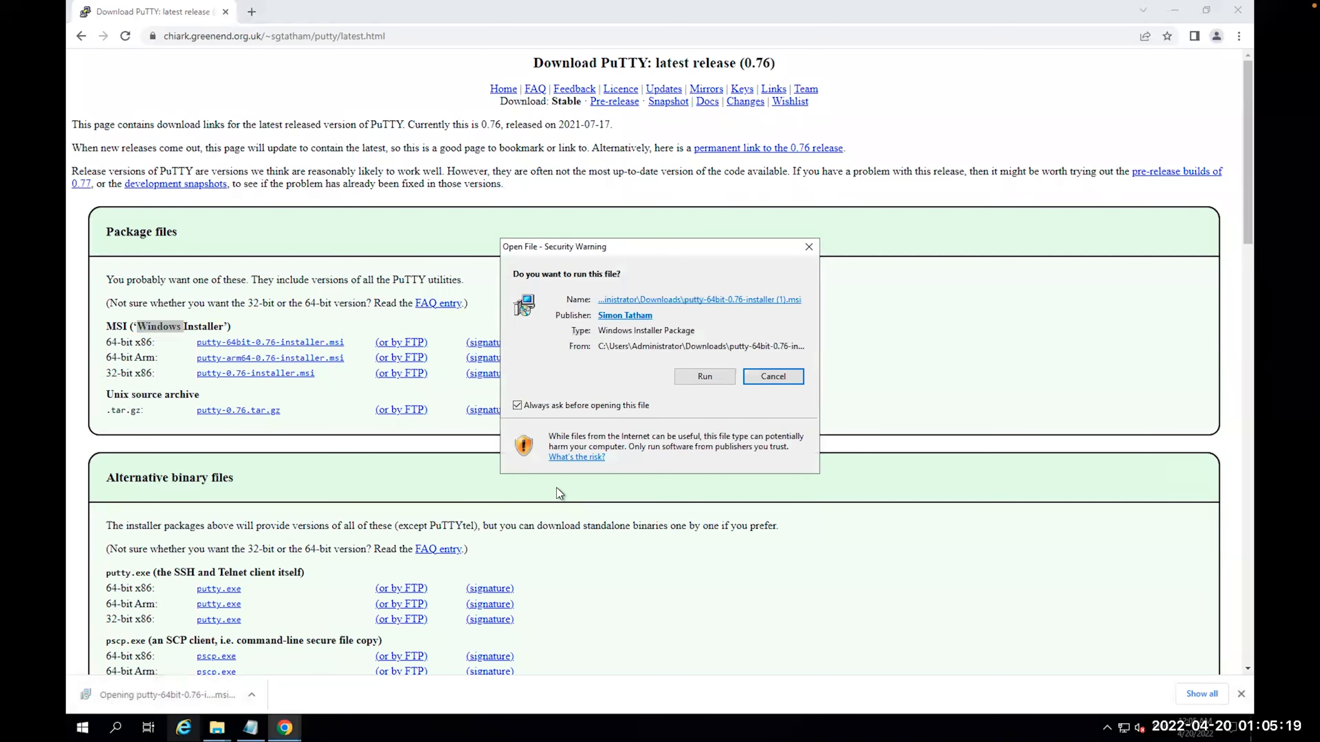
left_click(705, 377)
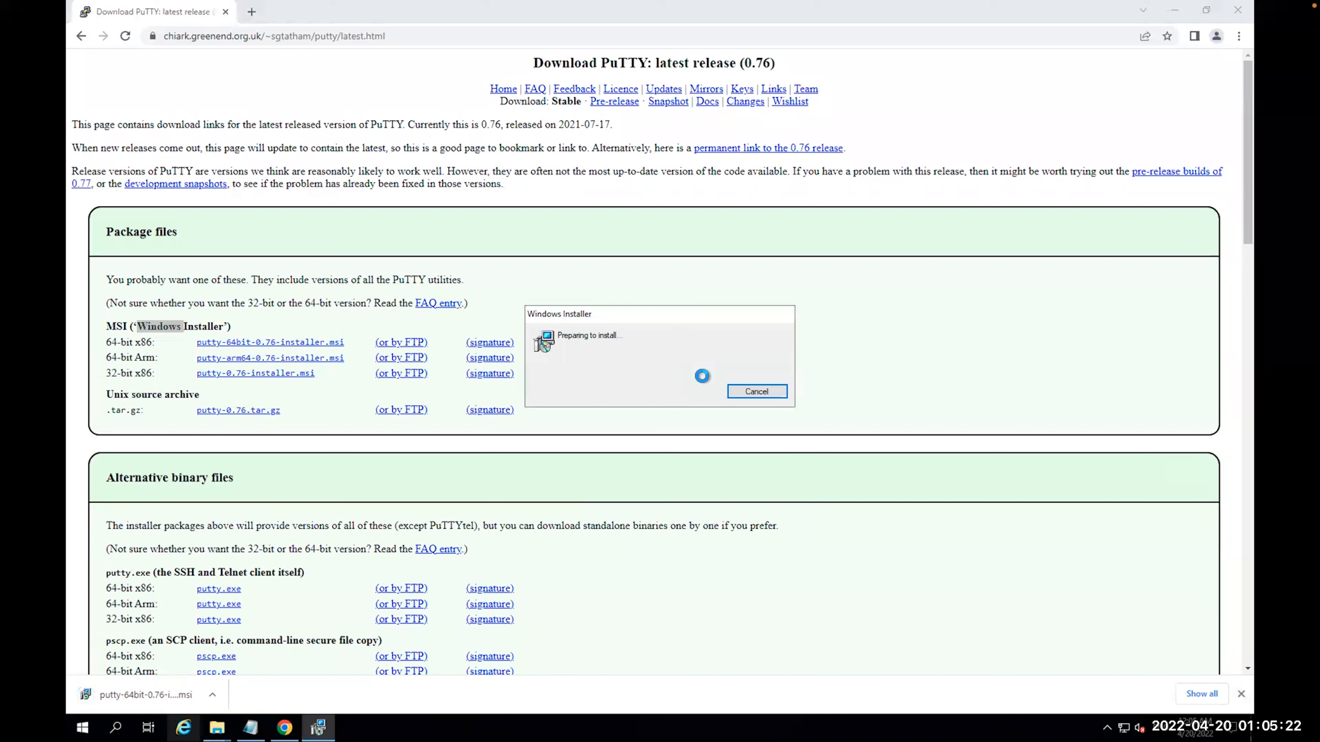
left_click(730, 472)
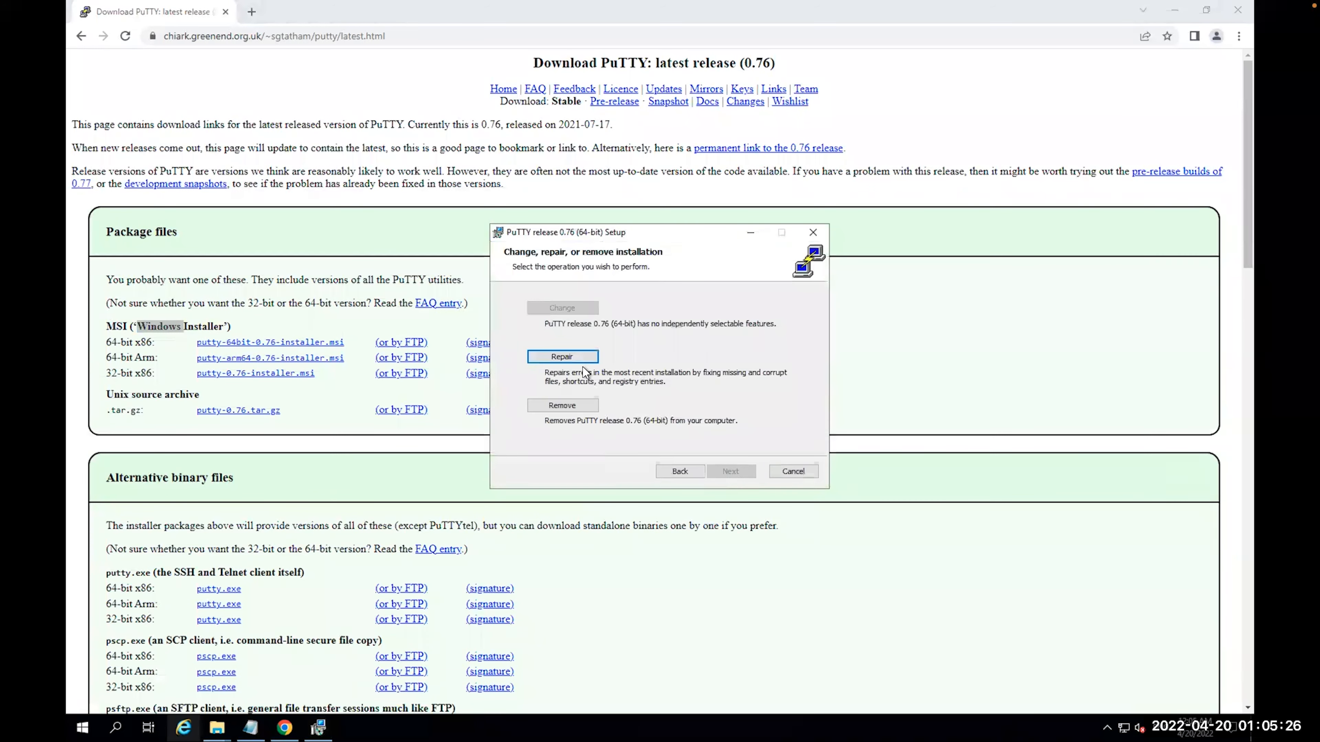
left_click(792, 471)
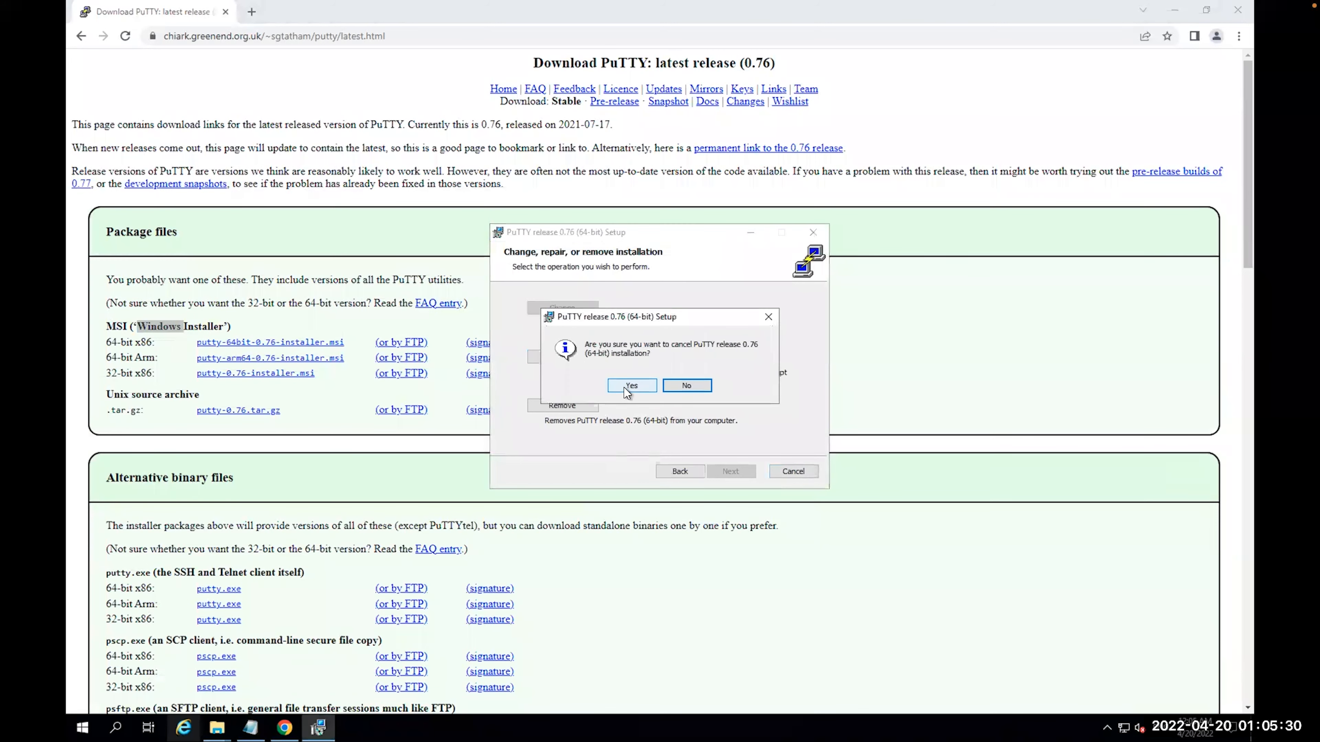
left_click(626, 387)
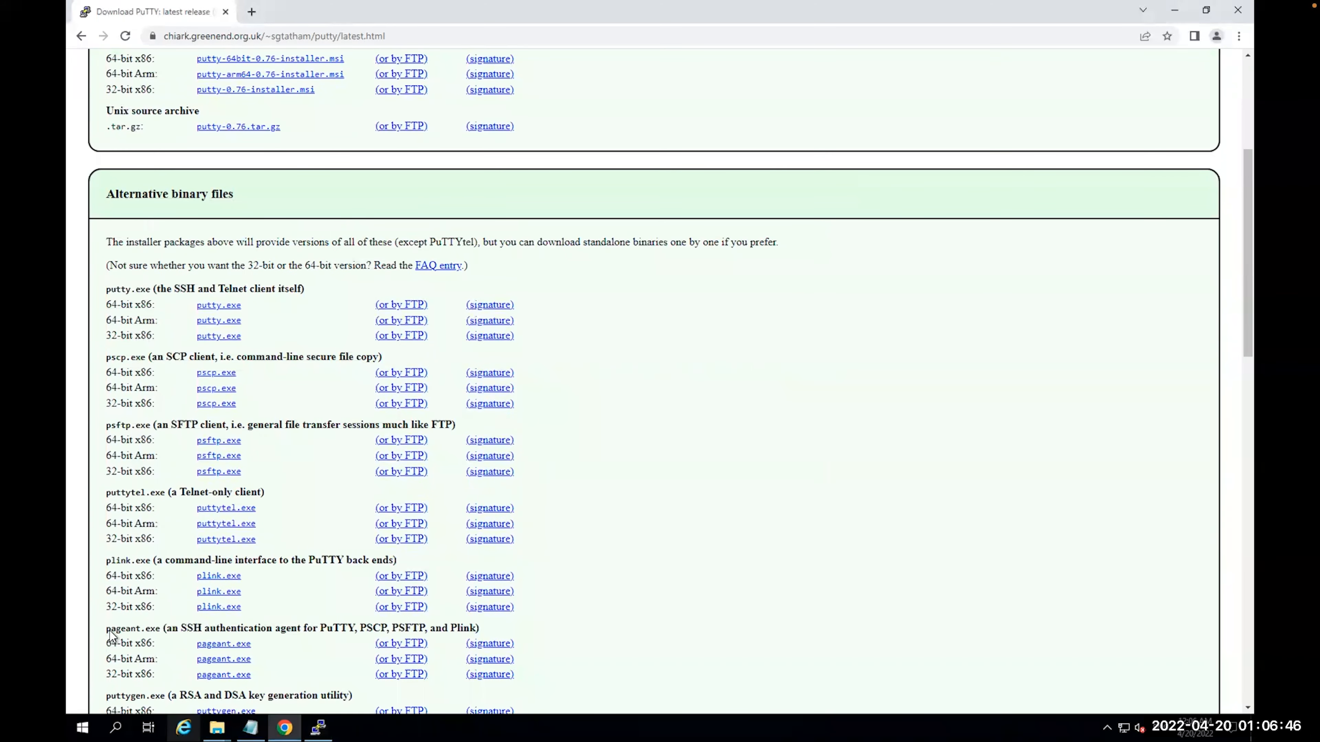
double_click(114, 630)
scroll(114, 630, "down", 1)
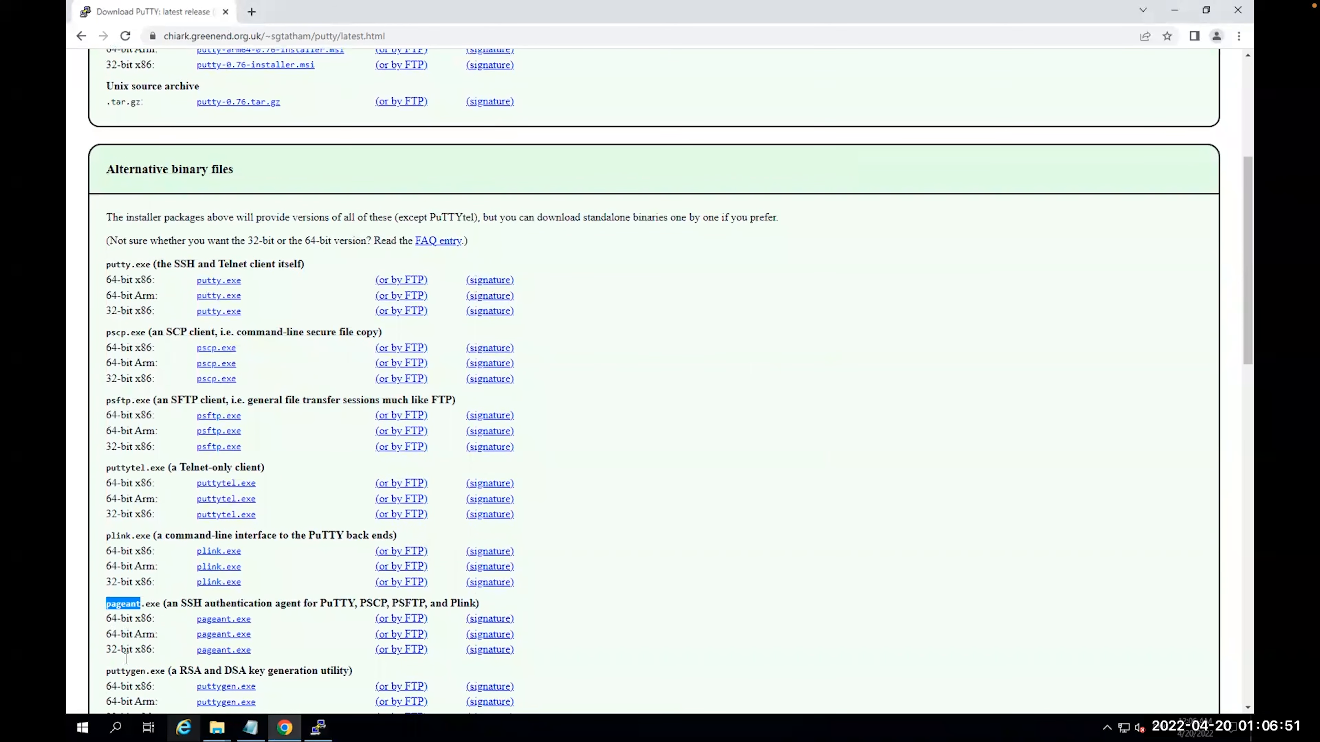
Download the 64-bit x86 puttygen.exe from Alternative binary files and run it
double_click(125, 671)
scroll(164, 667, "down", 1)
scroll(165, 667, "down", 1)
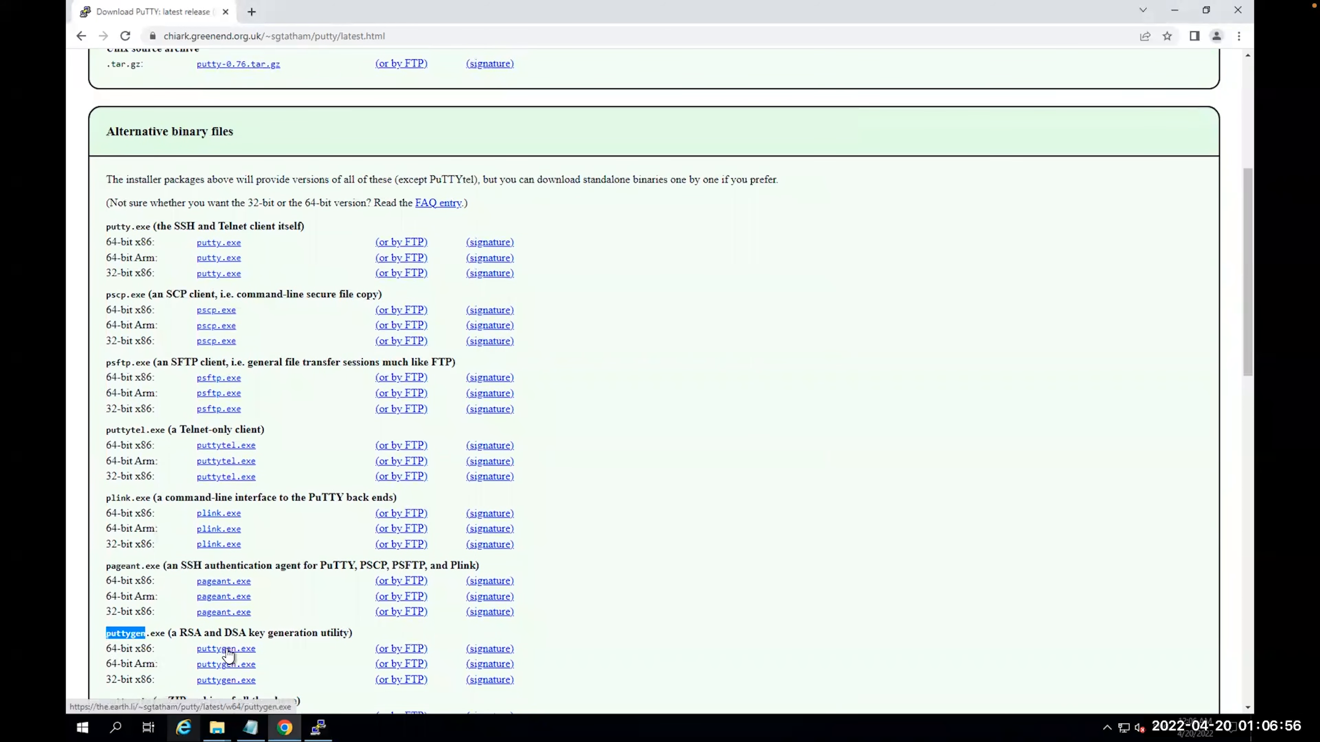
left_click(228, 653)
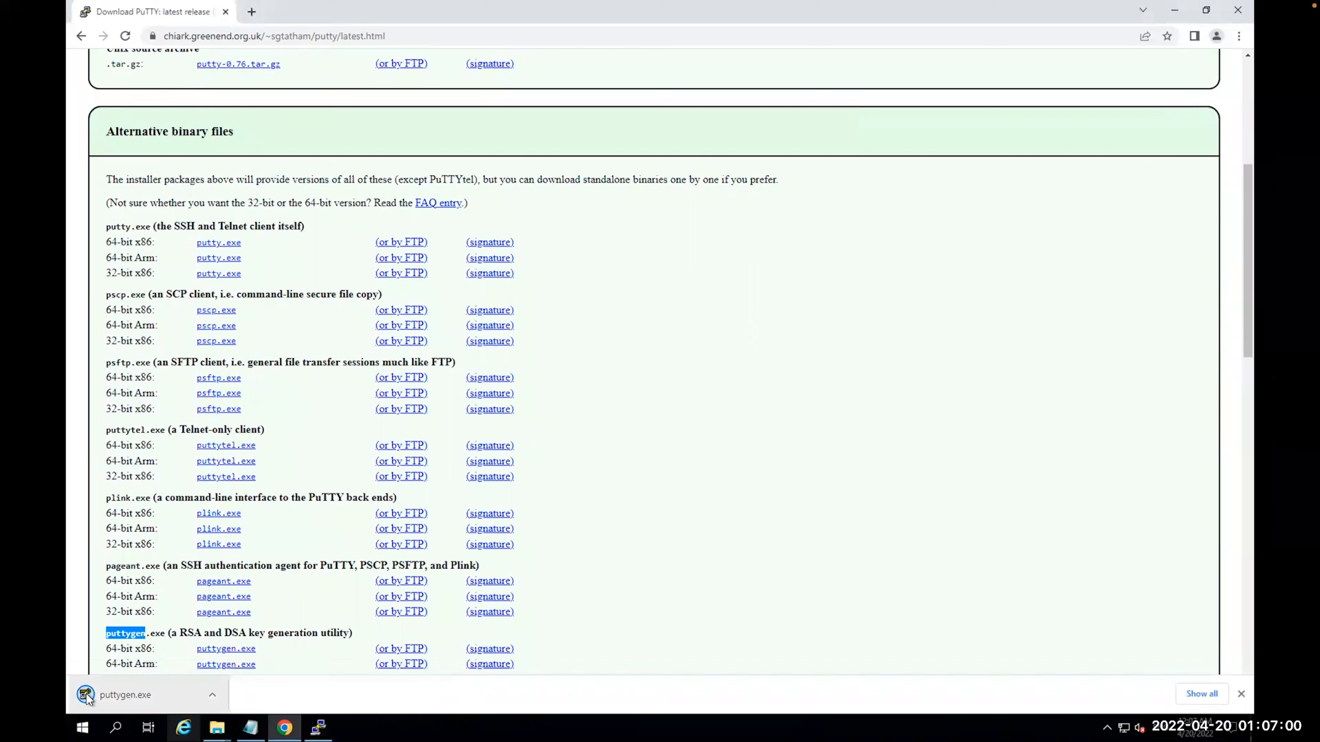
left_click(115, 690)
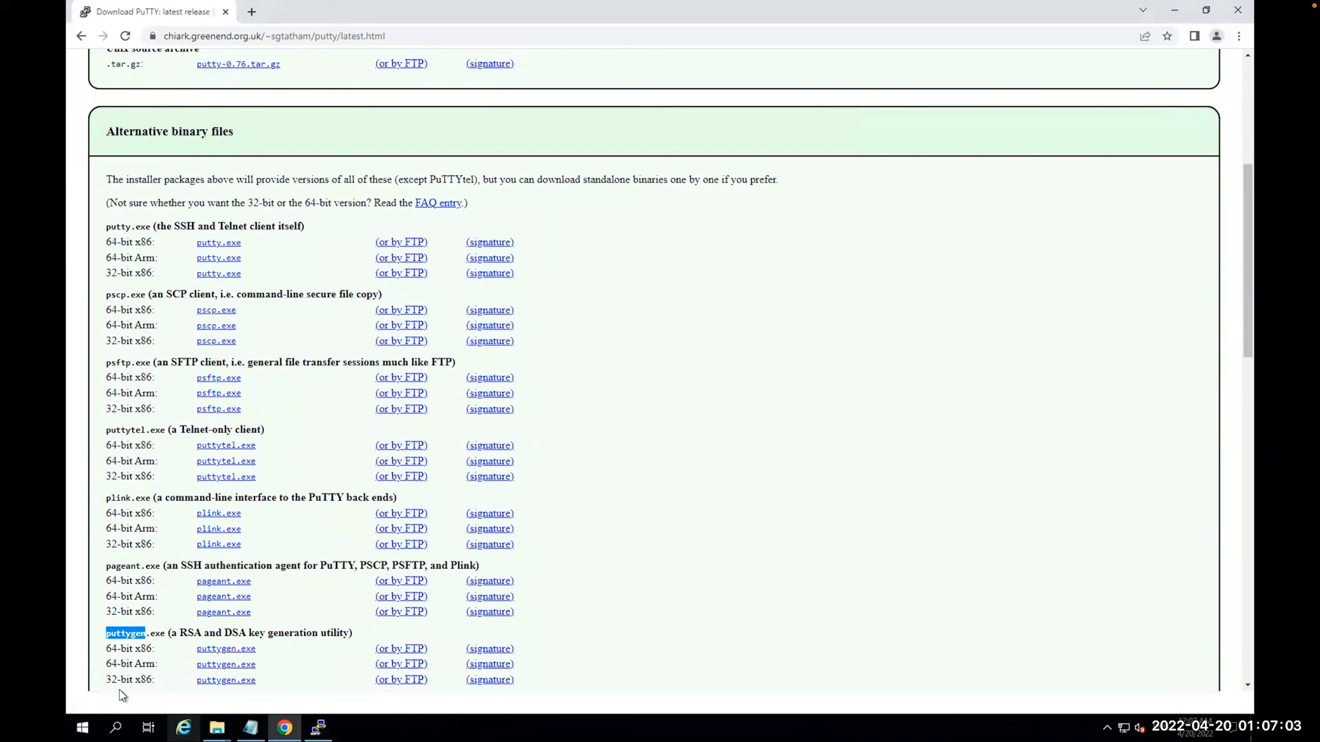
left_click(705, 376)
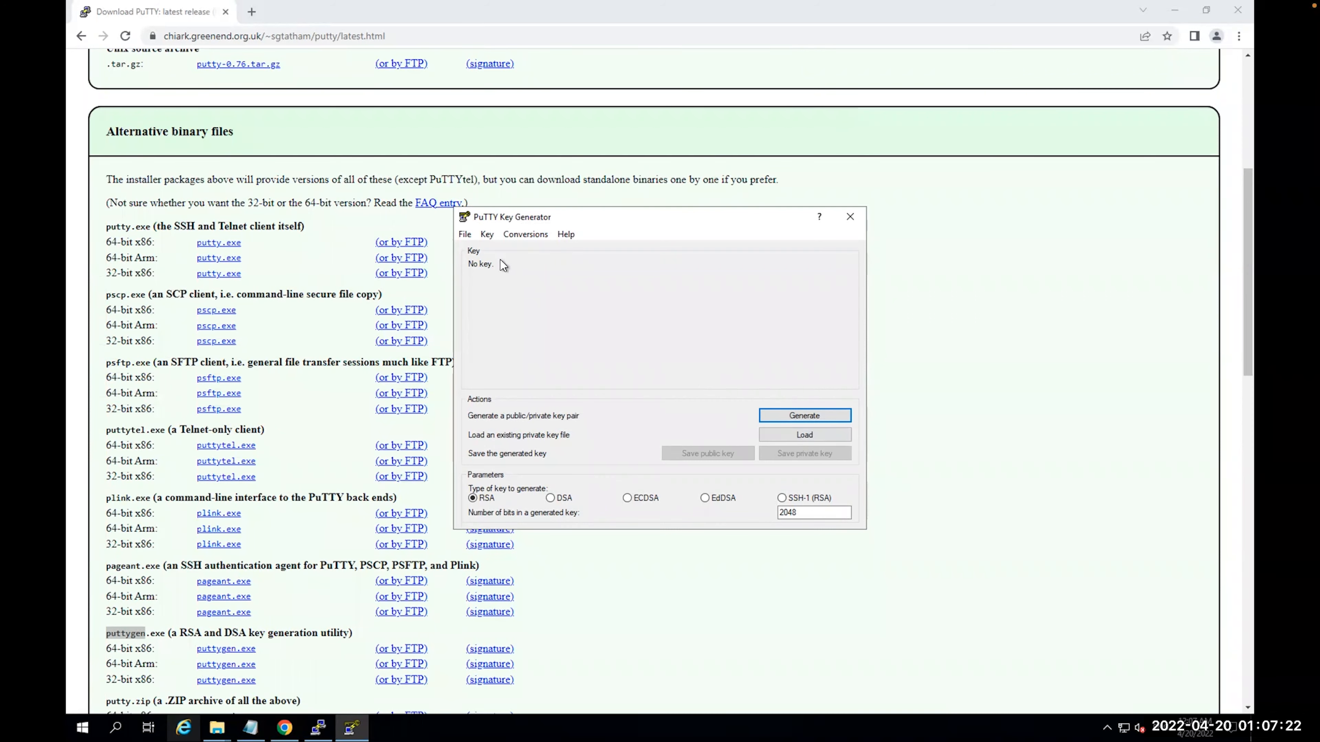
Load labkeypair-us-west.pem from the Desktop into PuTTYgen, showing All Files
left_click(465, 234)
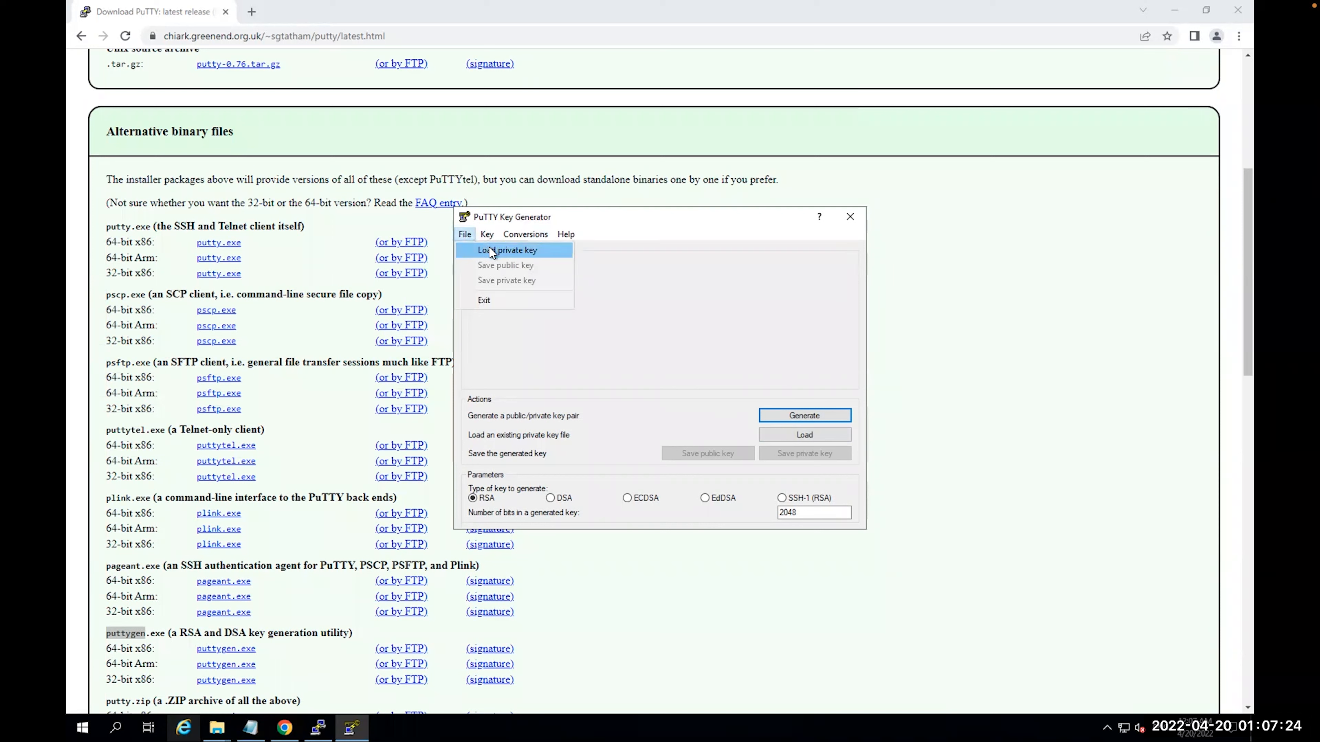
left_click(490, 250)
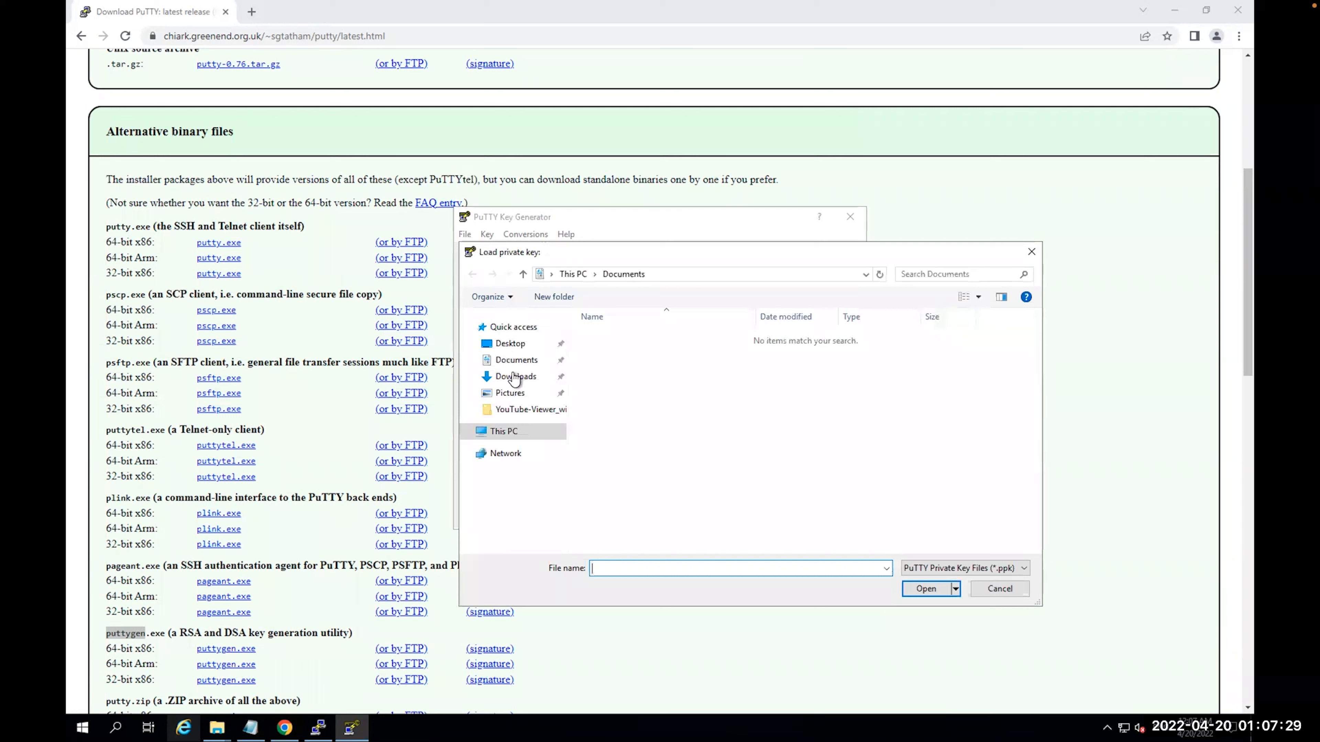
left_click(510, 343)
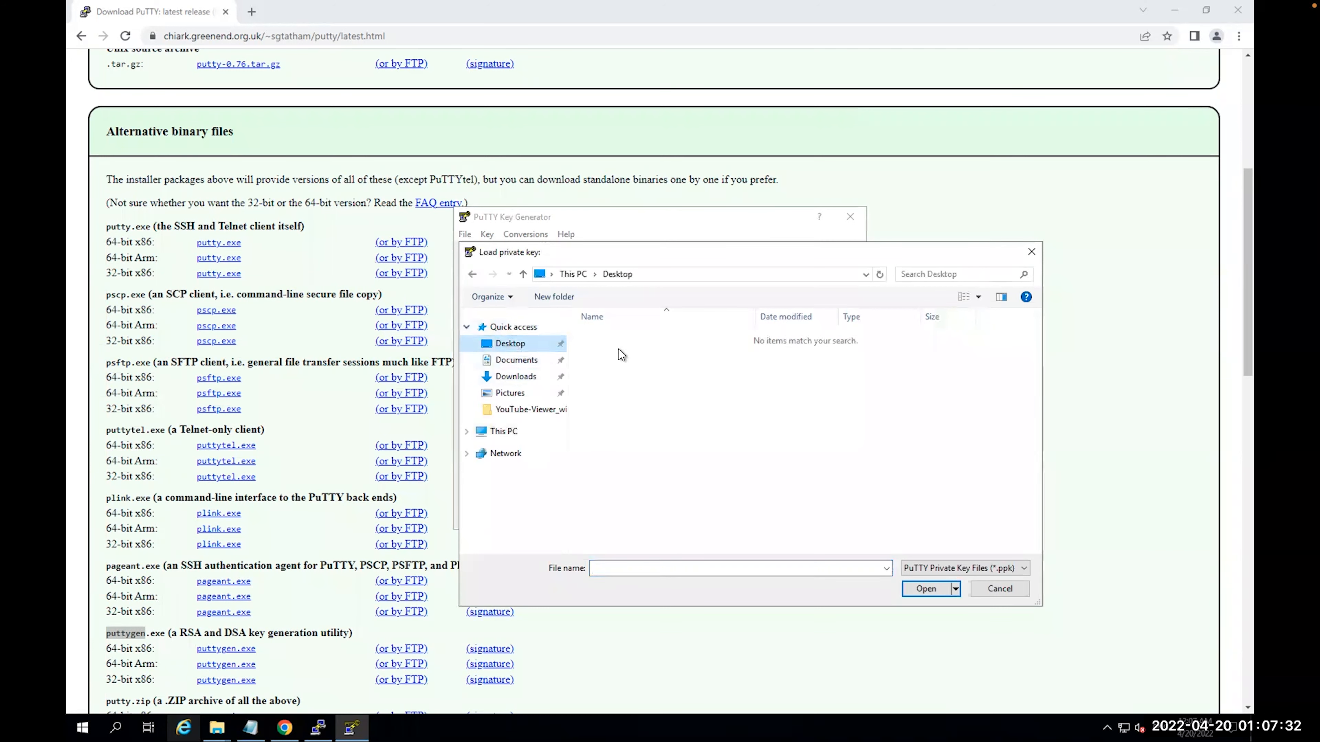
left_click(951, 567)
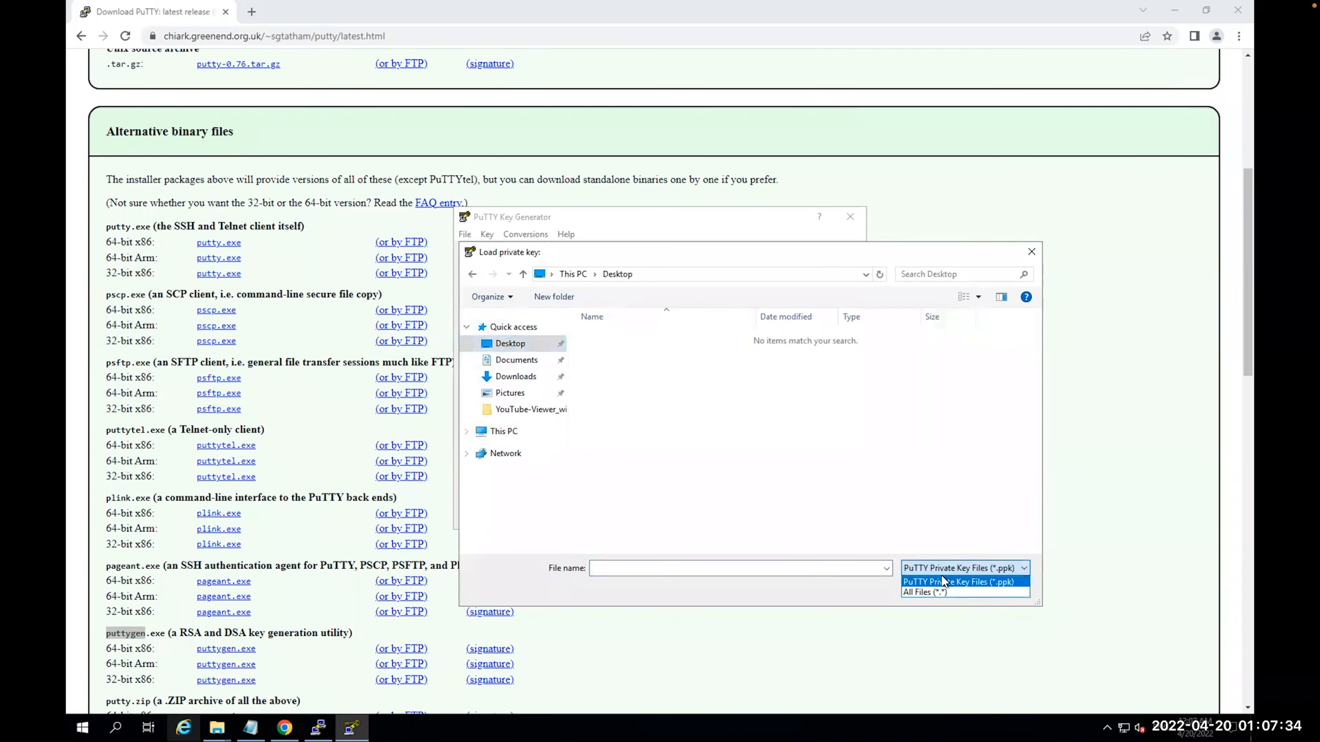
left_click(941, 593)
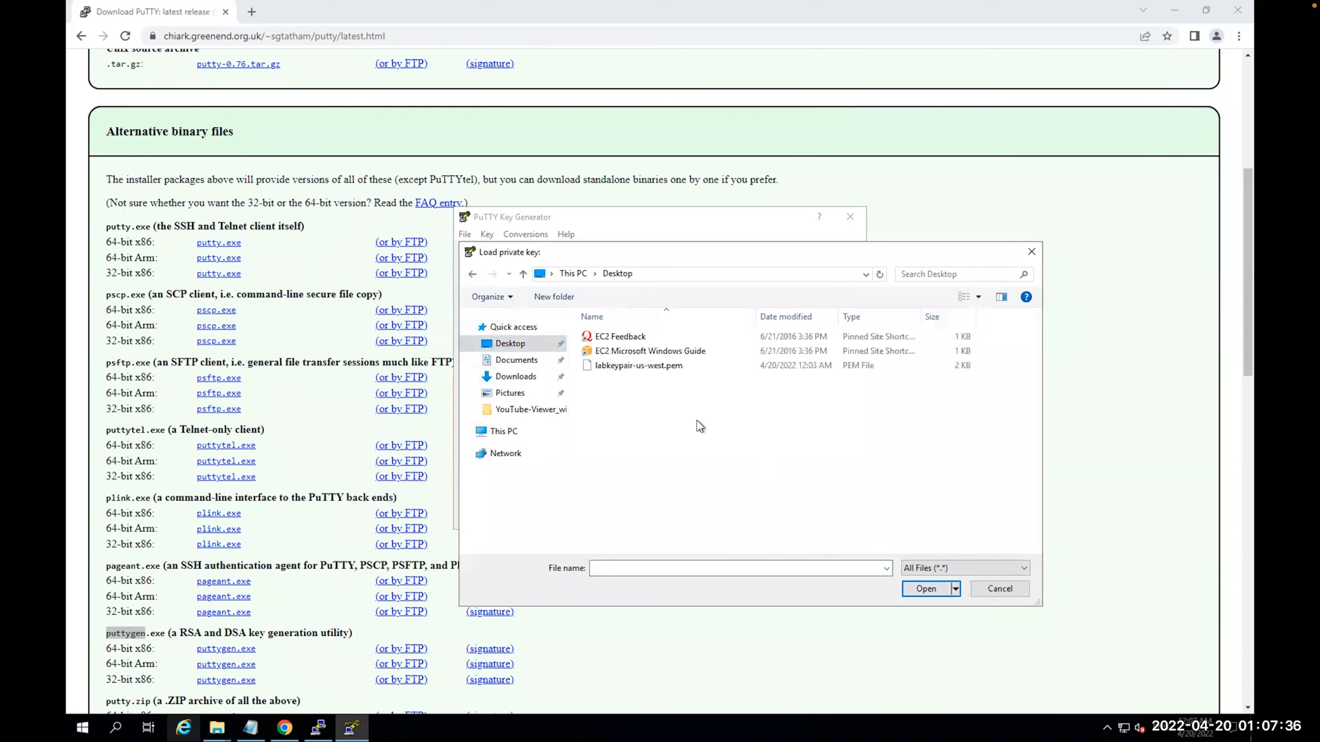
double_click(643, 365)
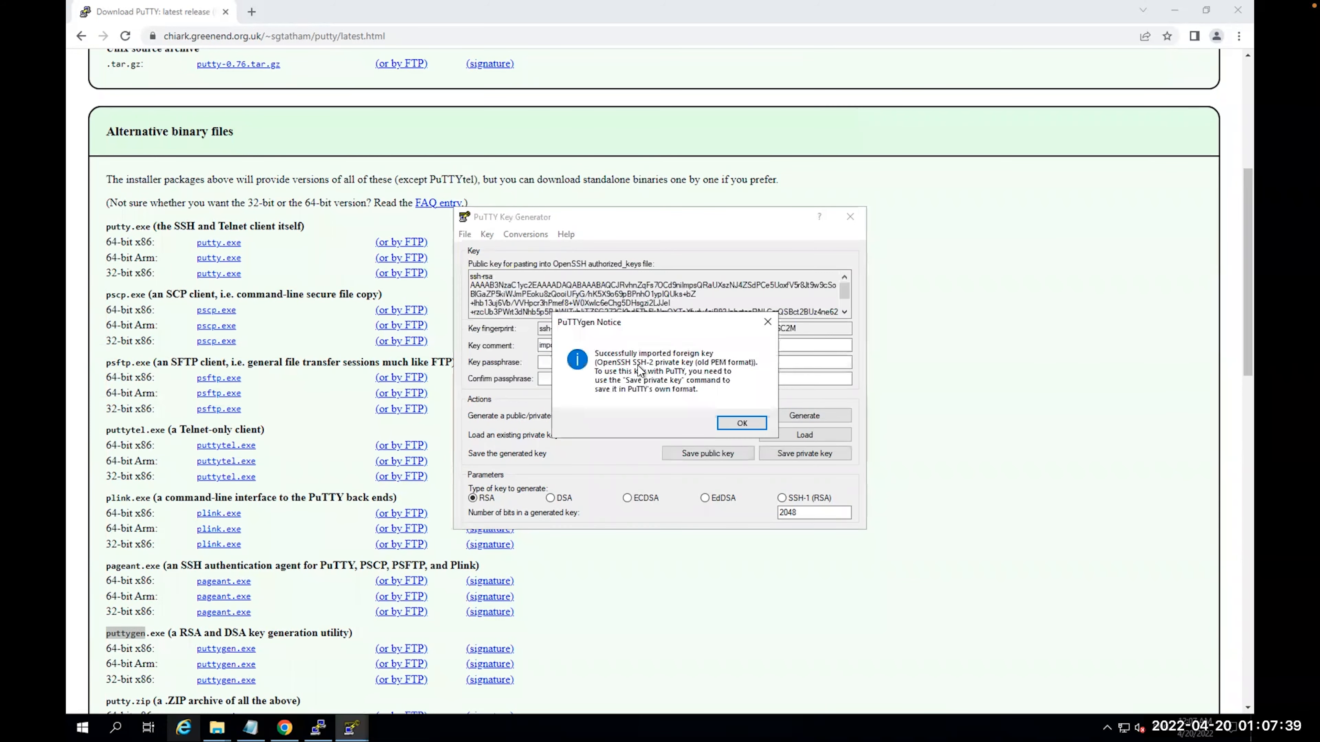
left_click(743, 423)
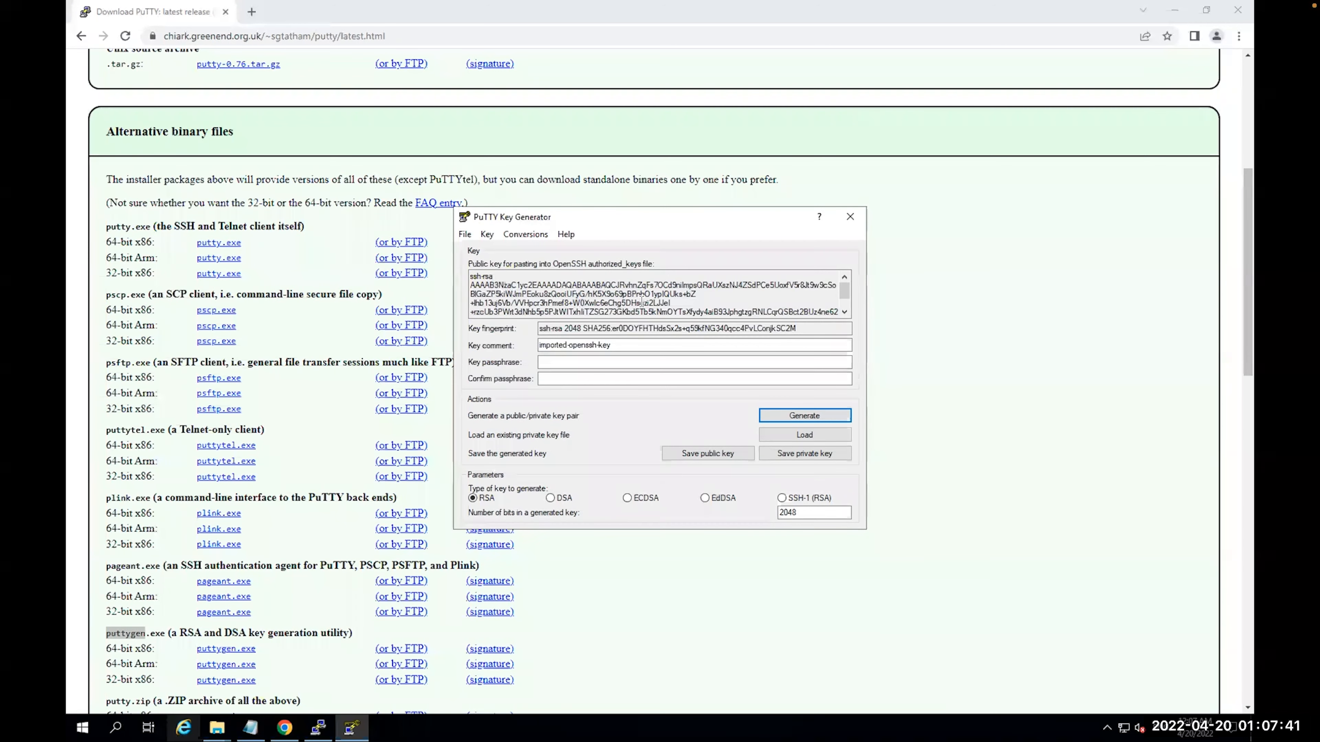
Save the key without a passphrase as labkey-us-west.ppk on the Desktop
left_click(790, 457)
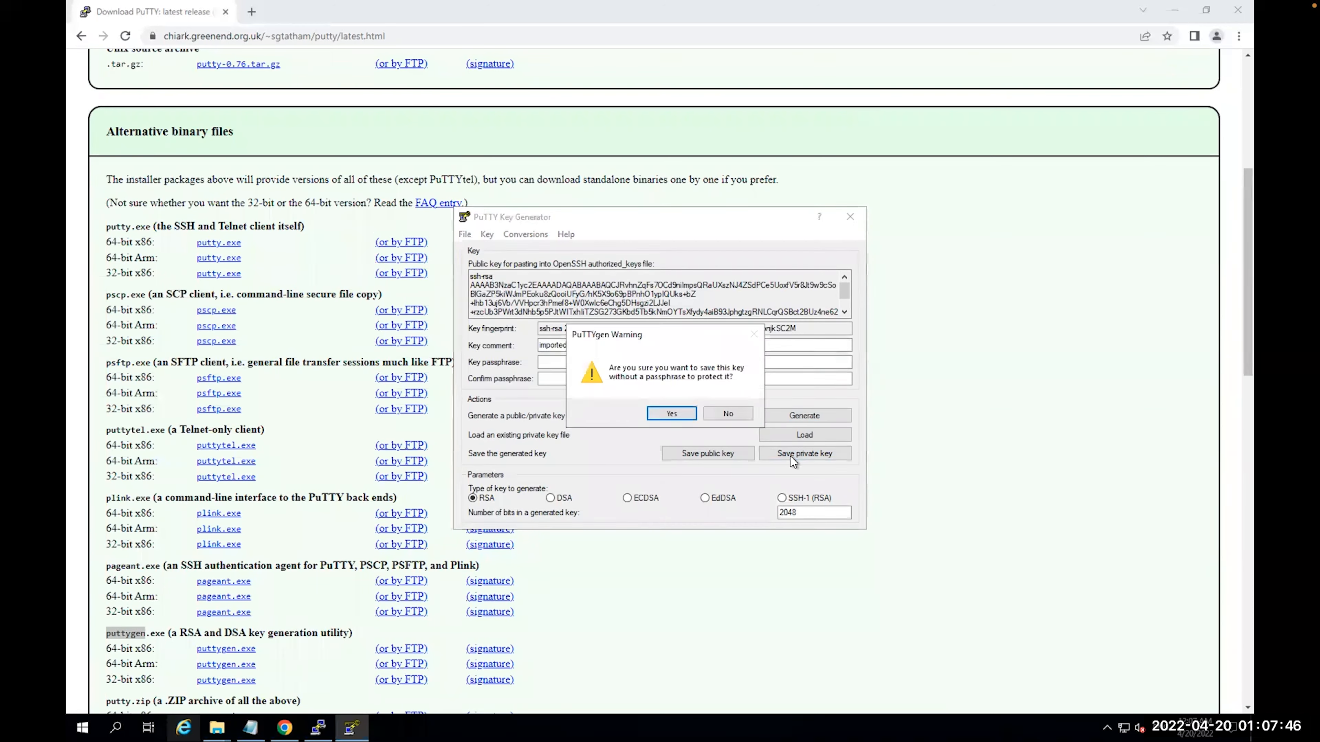
left_click(672, 415)
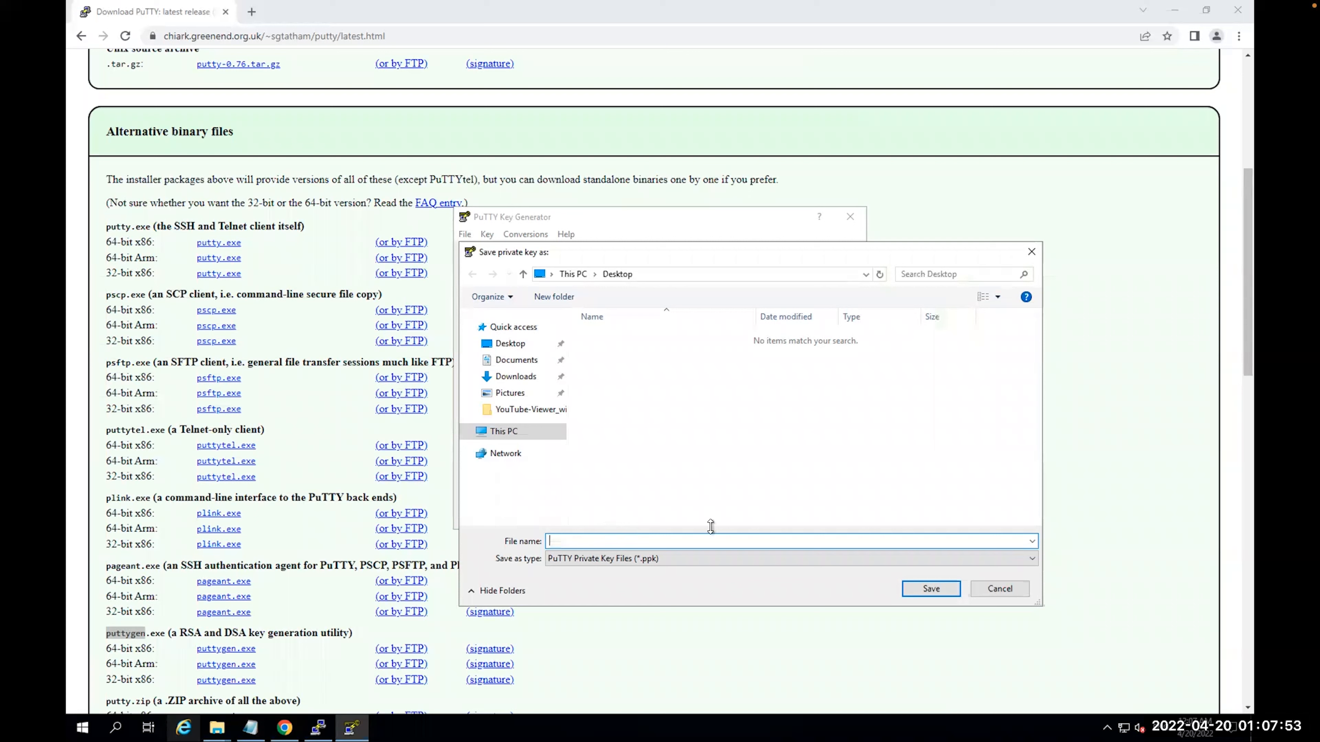
type("labkey")
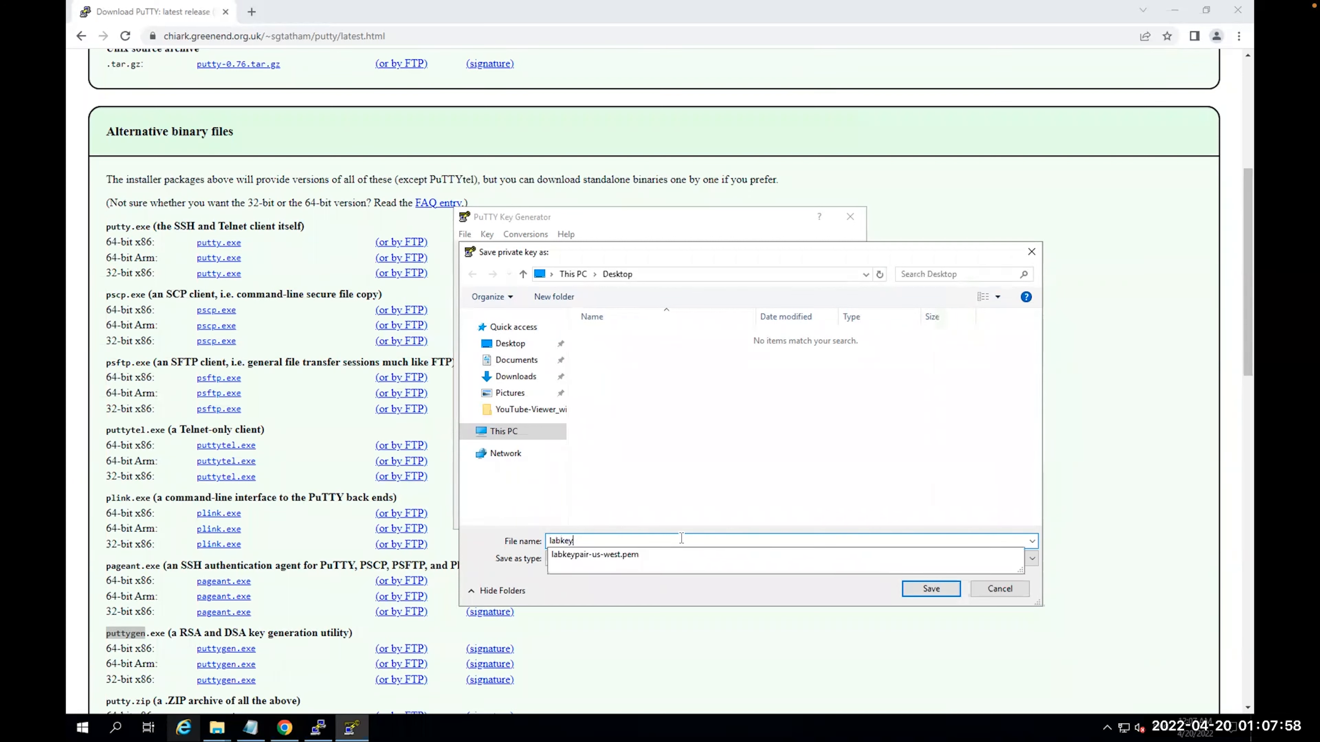
type("-us-west")
left_click(943, 589)
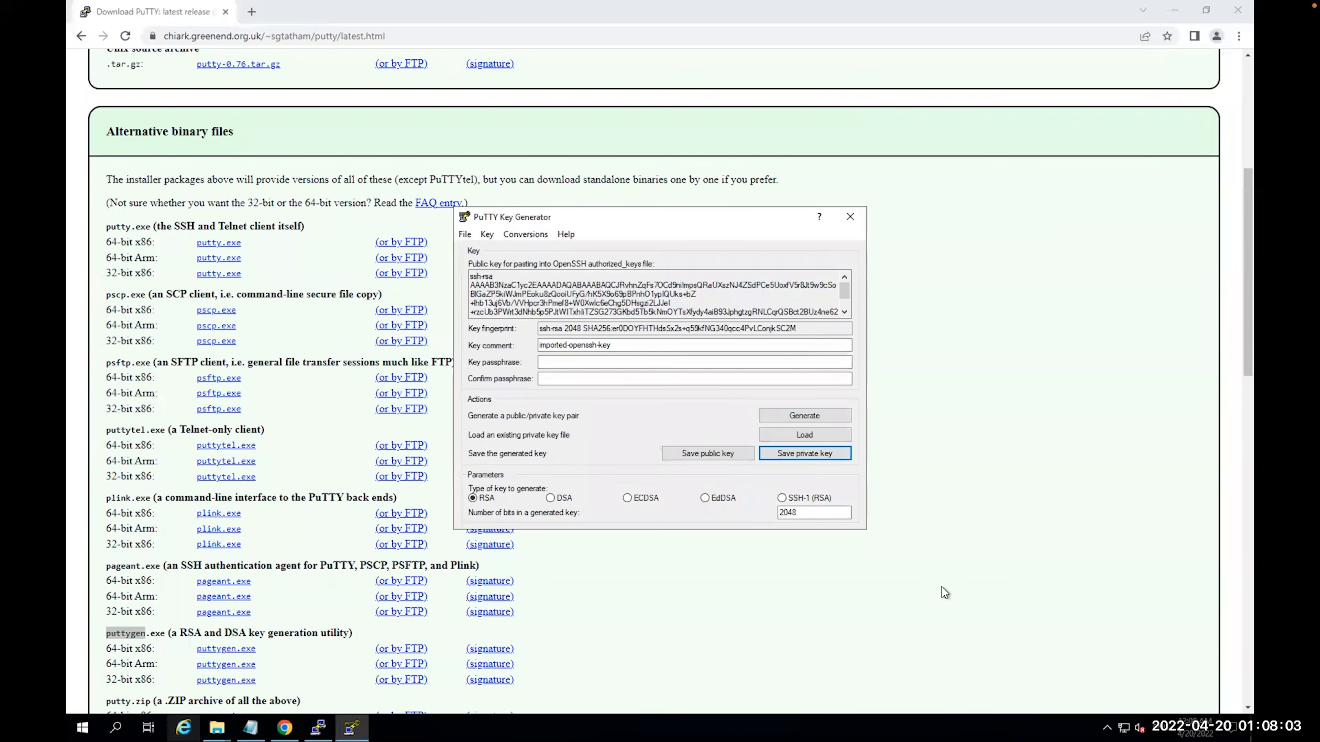
left_click(1176, 15)
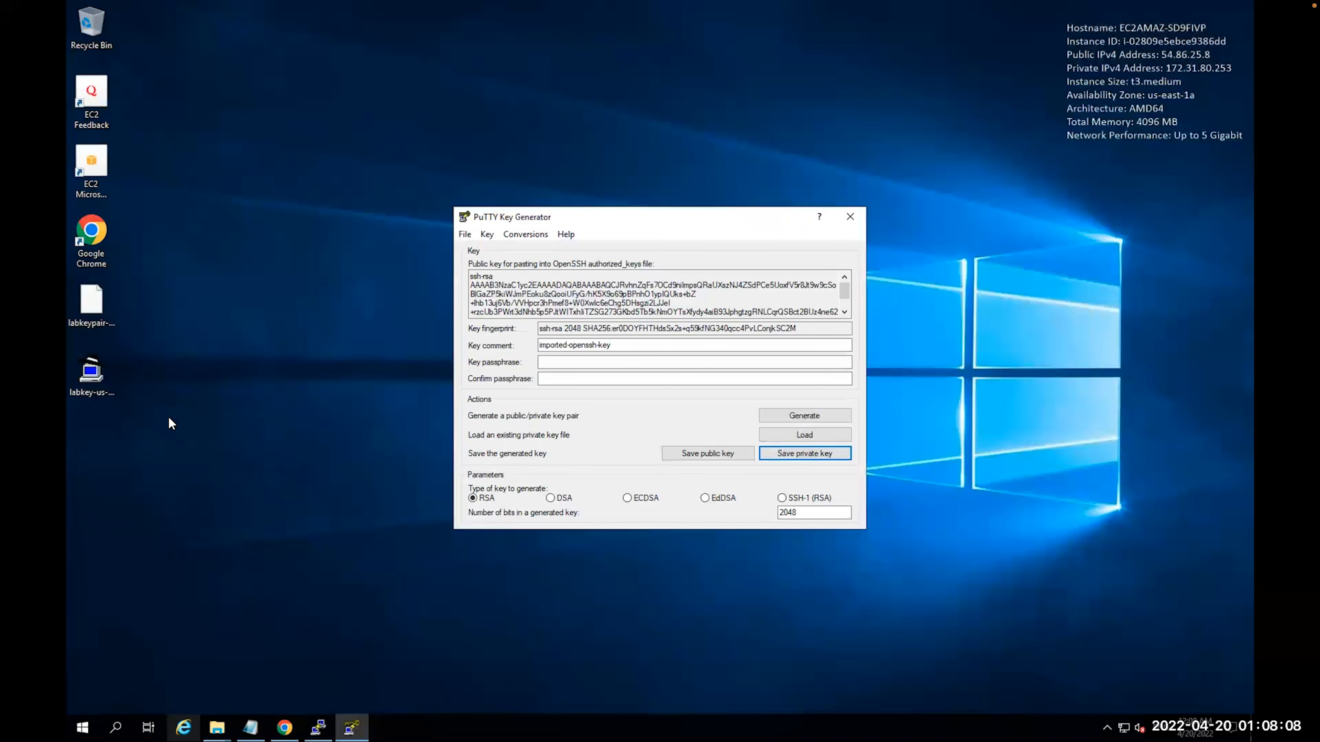
Close PuTTYgen after checking the labkey-us-west file, and exit the remote desktop's full-screen view
left_click(85, 372)
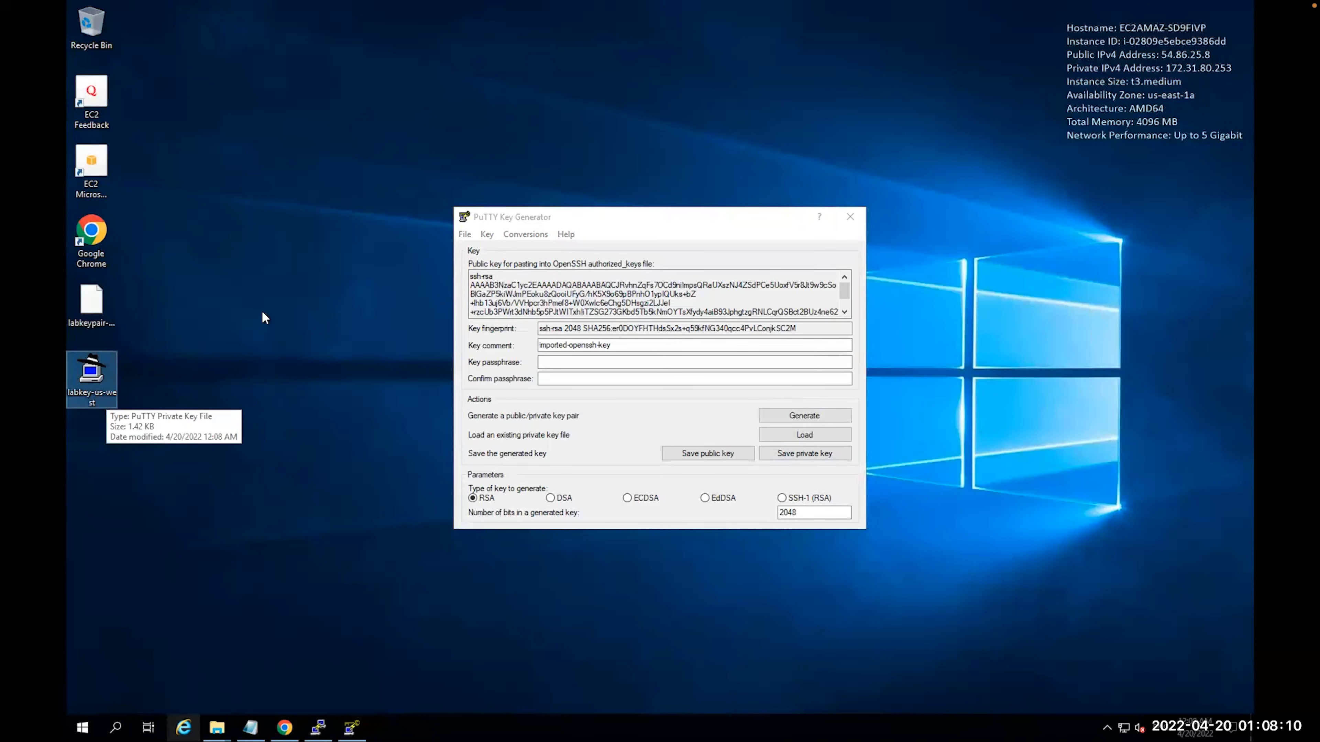
left_click(850, 216)
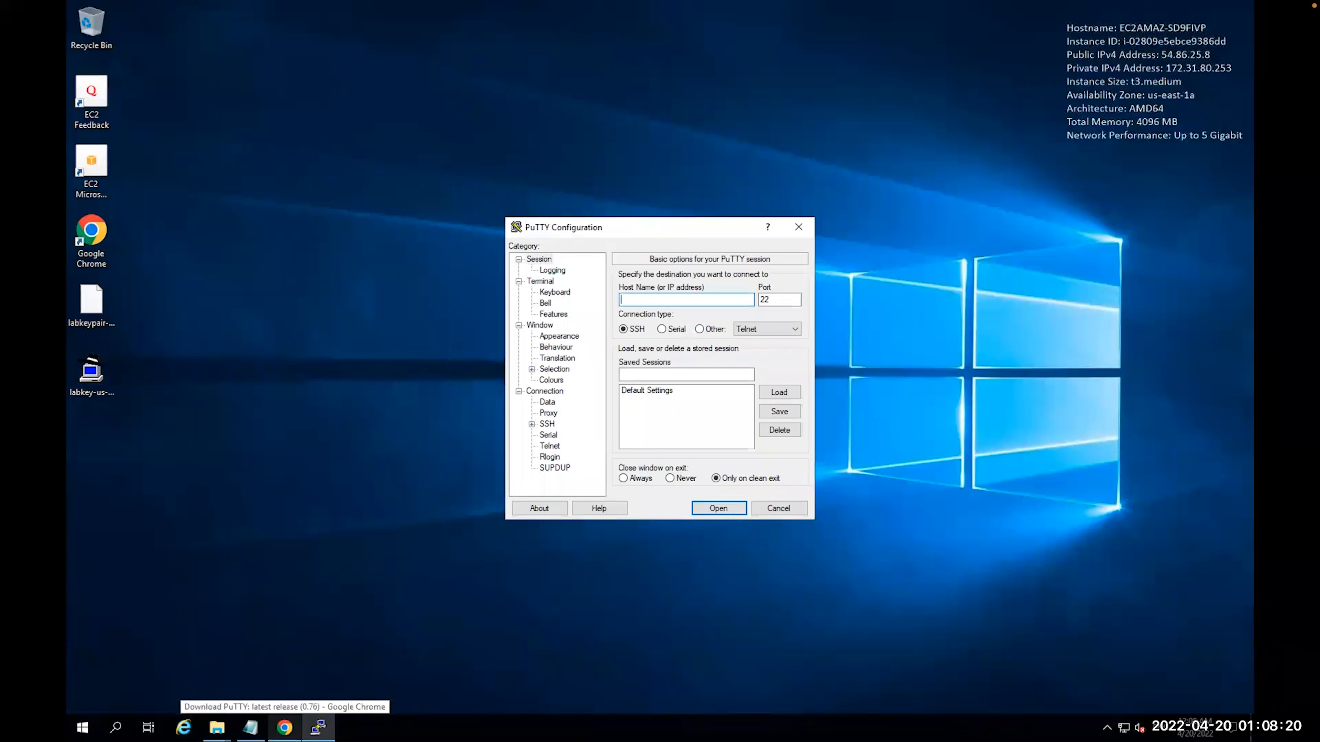
mouse_move(334, 4)
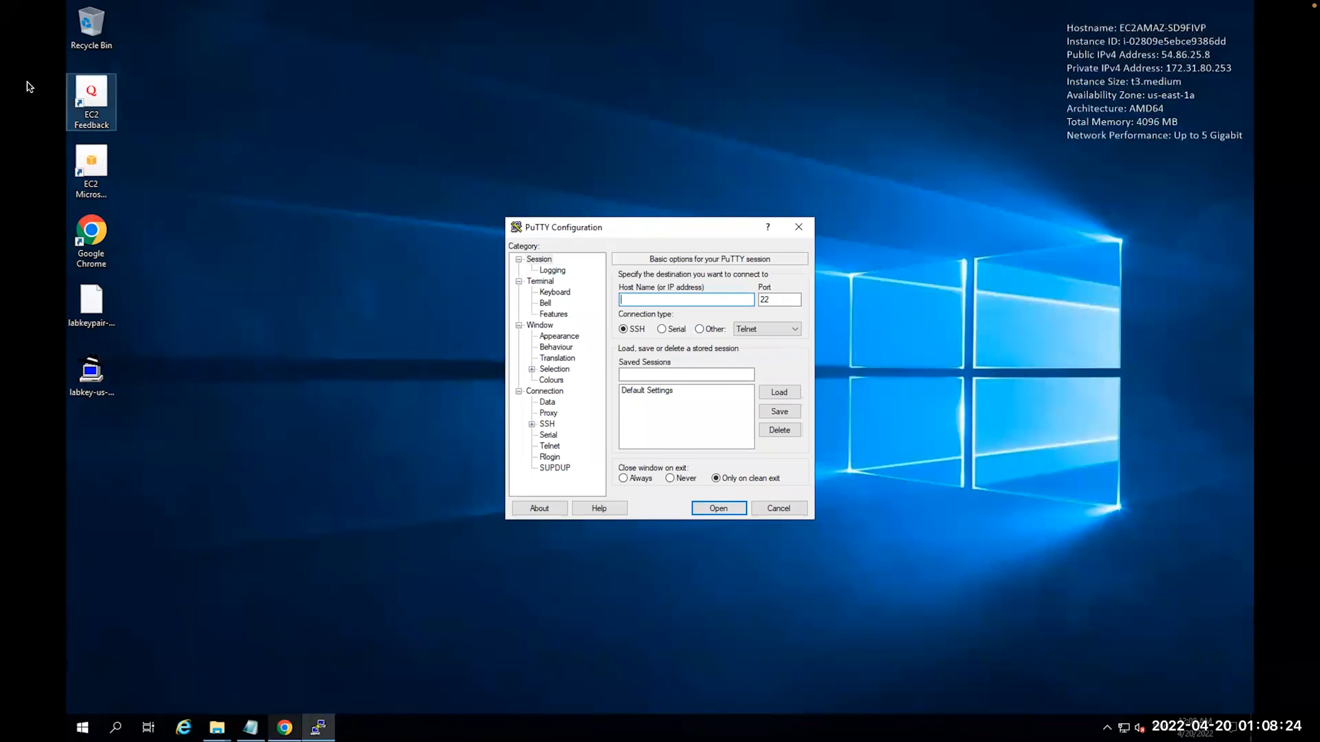
mouse_move(113, 2)
left_click(36, 26)
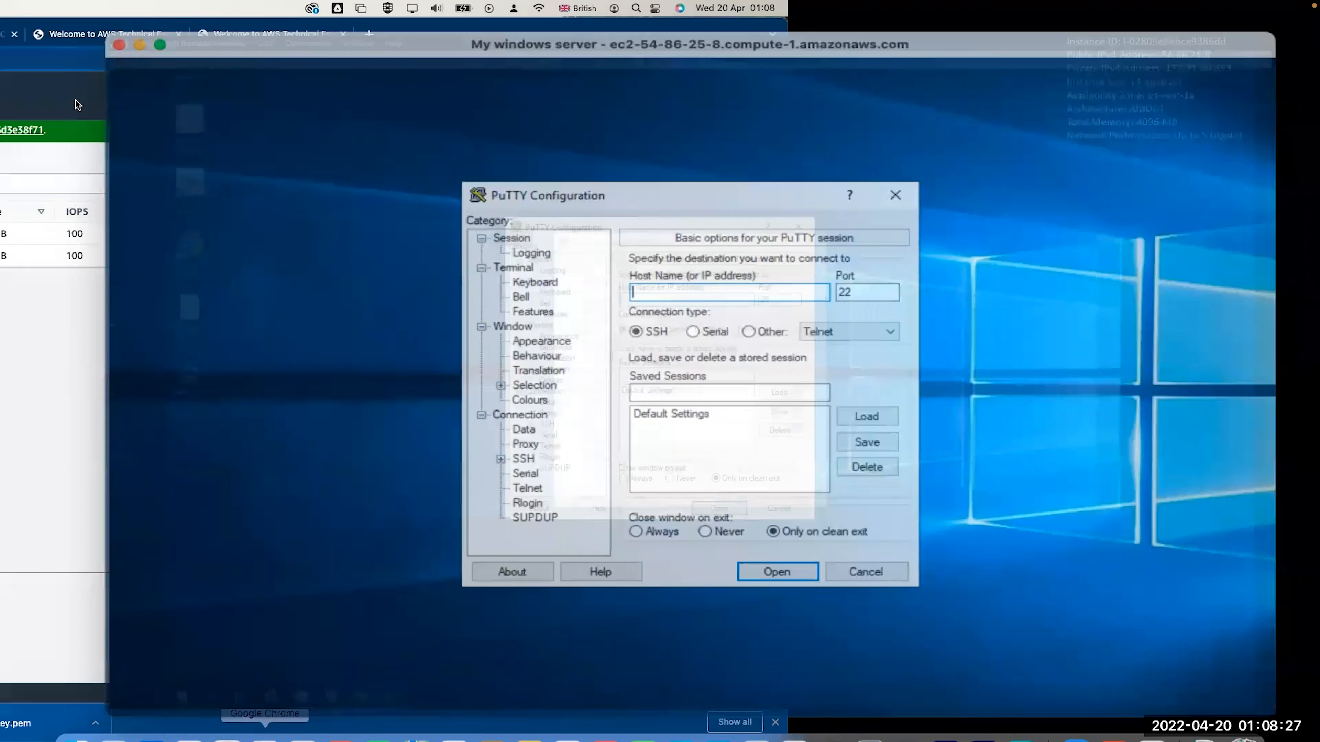
Copy web server 1's public IPv4 address 54.177.4.131 from EC2 Instances, then return to PuTTY
left_click(354, 414)
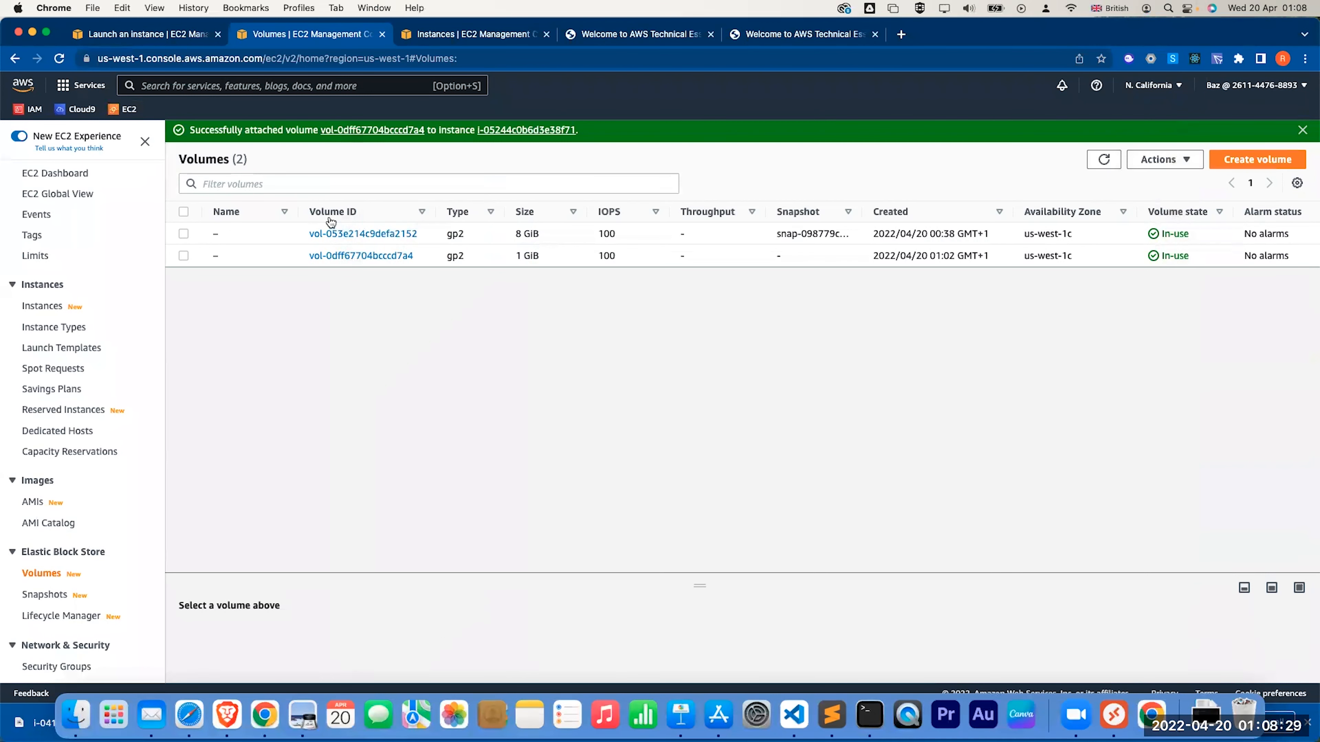
left_click(33, 306)
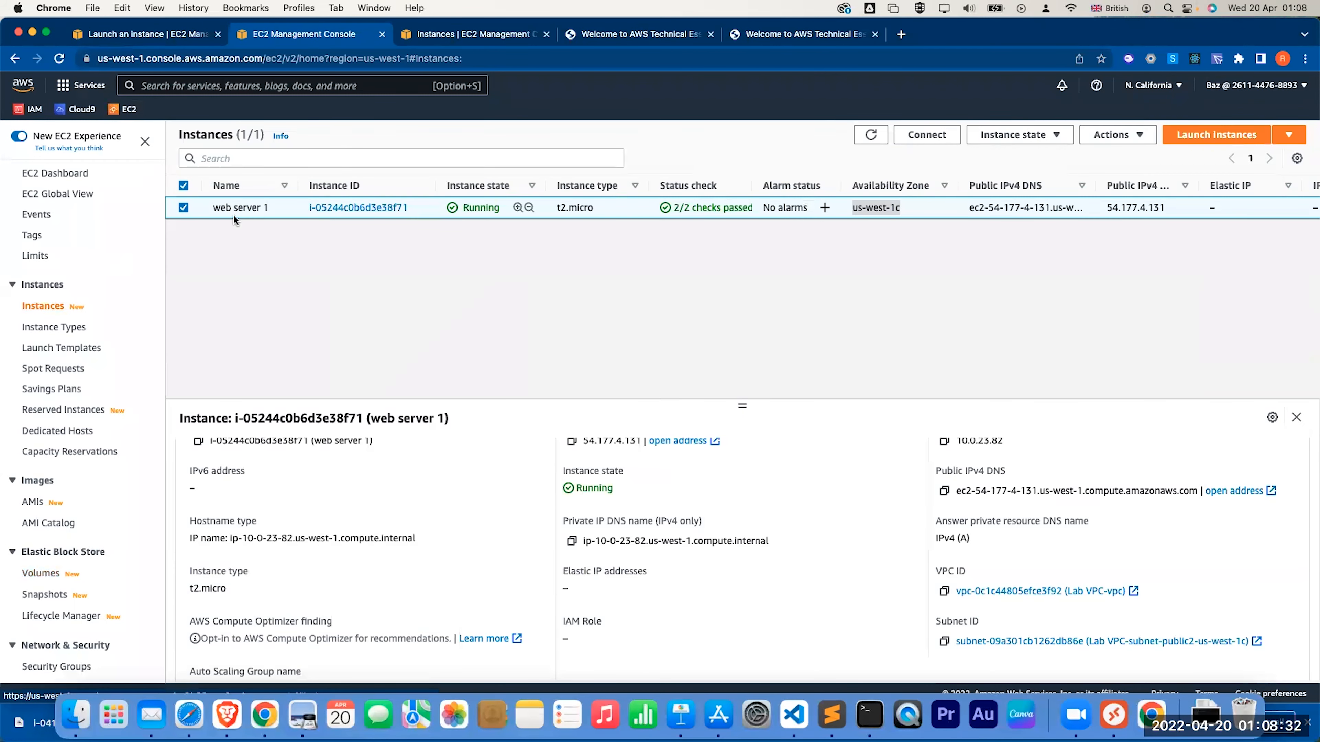
left_click(572, 441)
left_click(1119, 712)
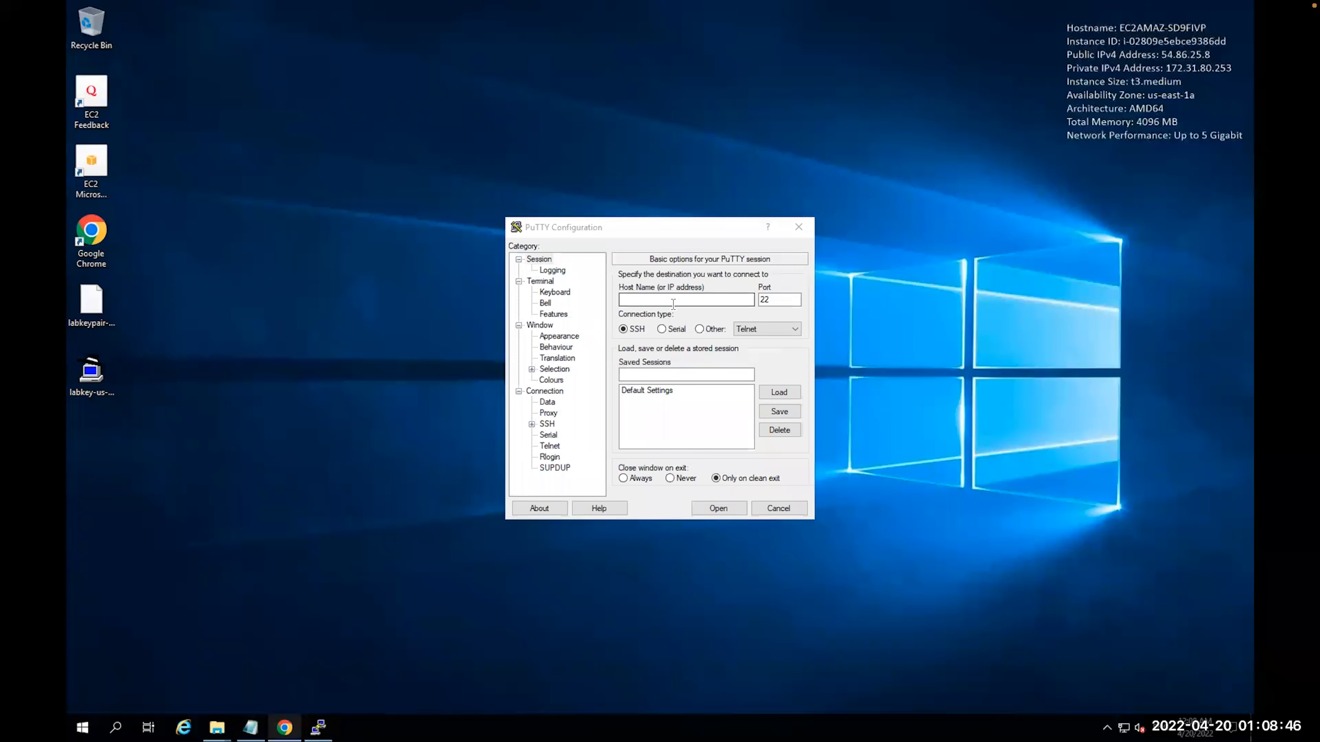
left_click(673, 301)
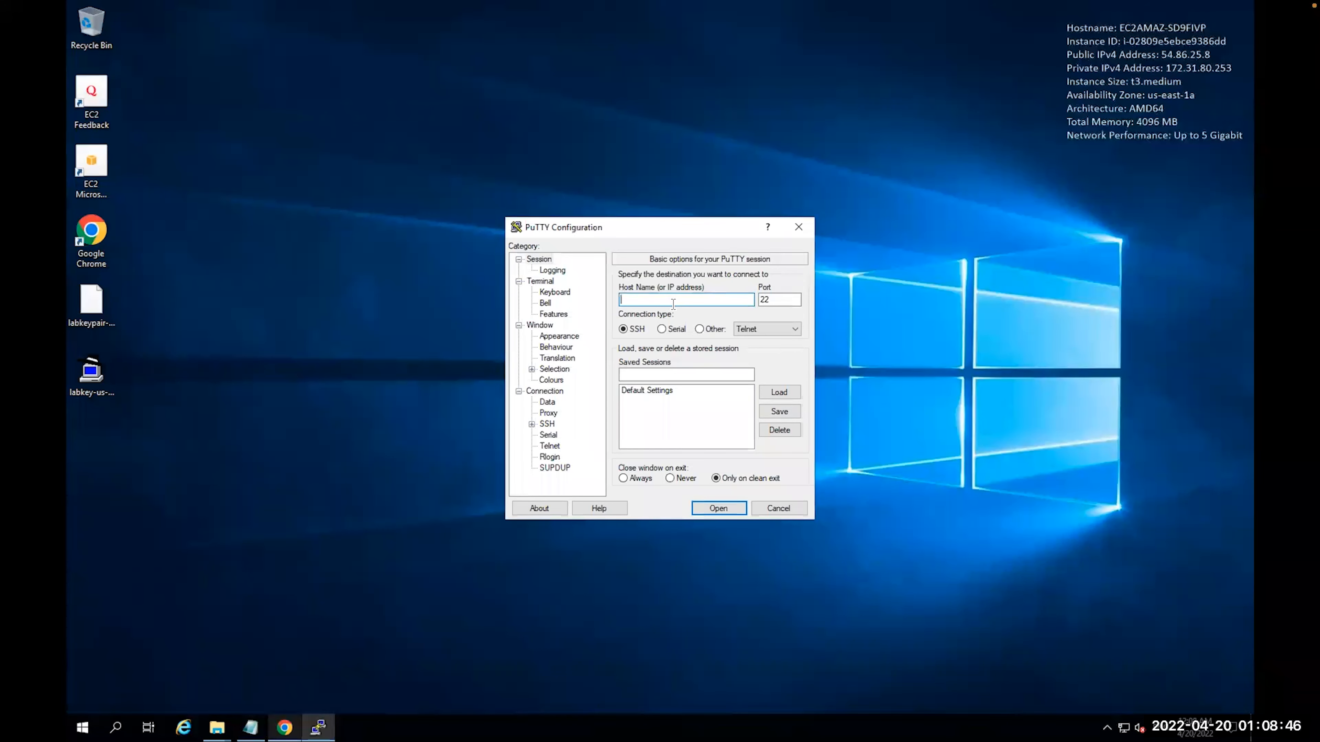
key("ctrl+v")
left_click(621, 299)
type("ec2-user\"")
key("BackSpace")
type("@")
Set the Connection keepalive interval to 30 seconds
left_click(550, 392)
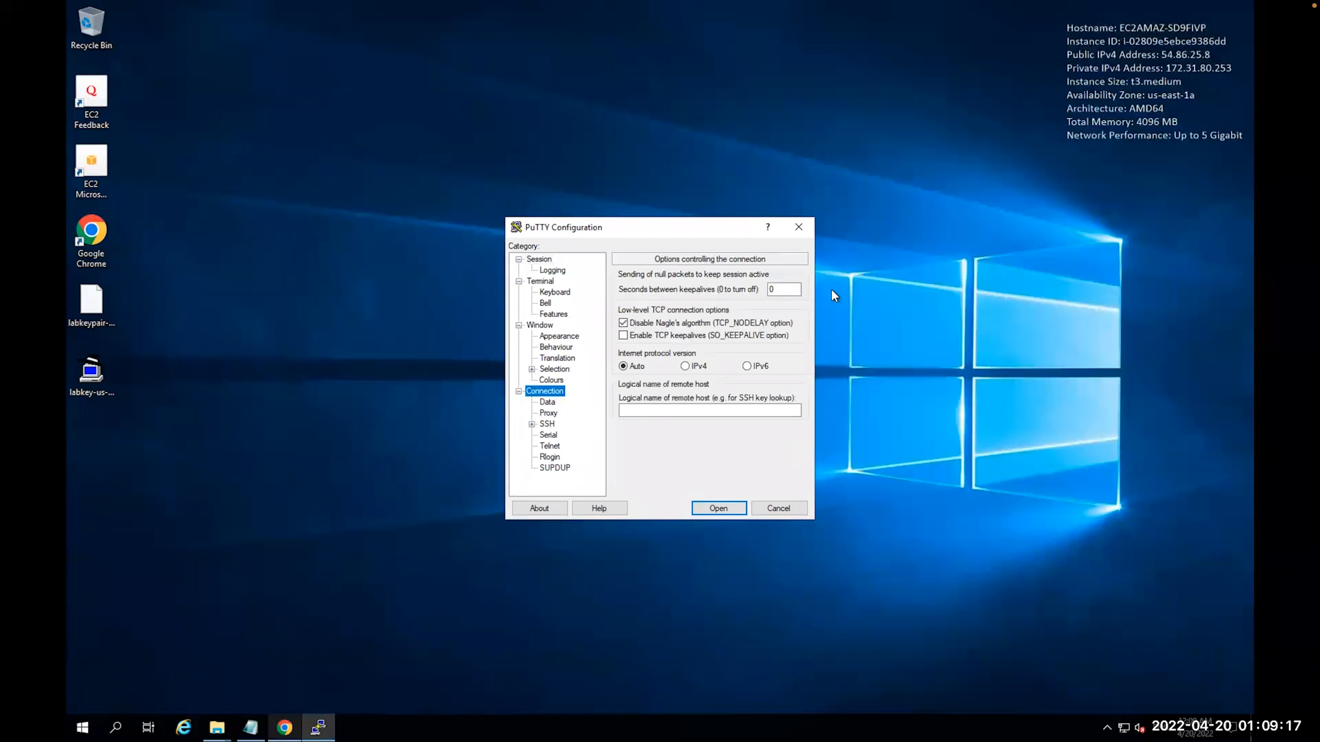
left_click(771, 289)
type("3")
Use Desktop\labkey-us-west.ppk as the SSH Auth private key and open the connection
left_click(549, 424)
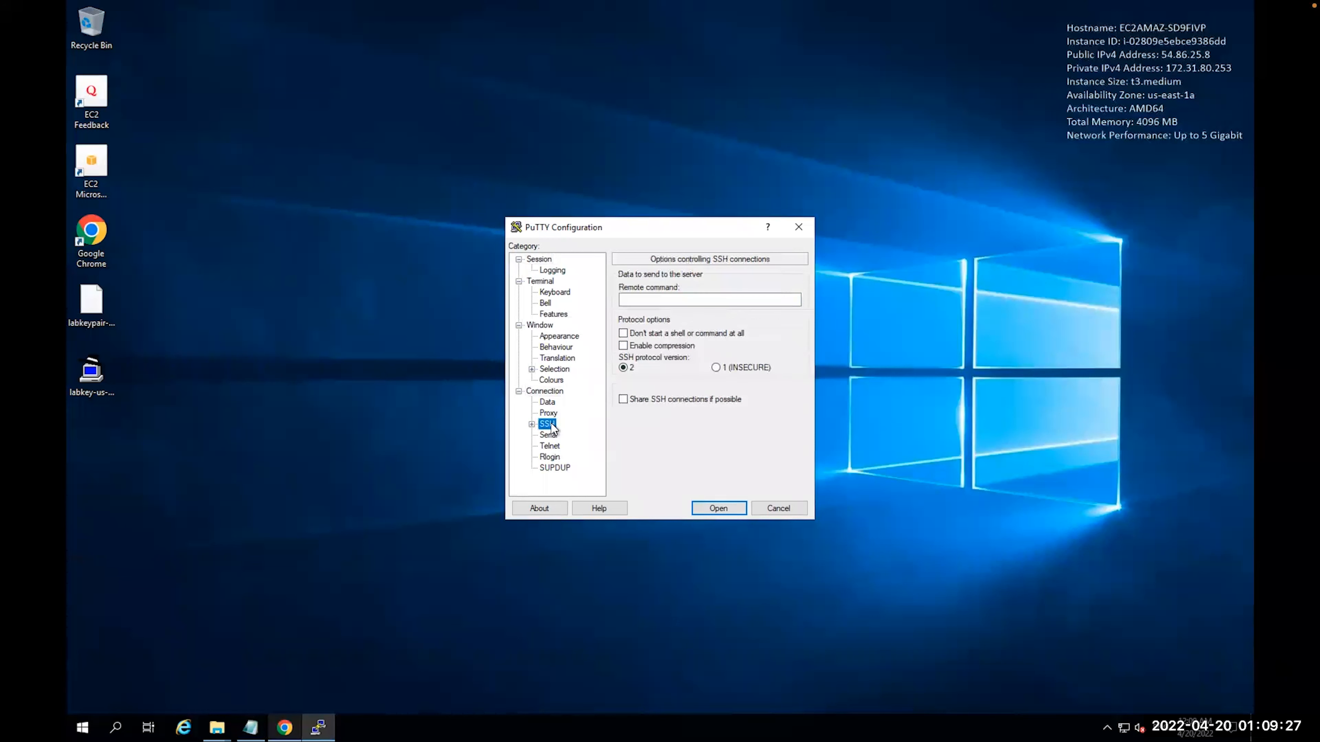
left_click(532, 425)
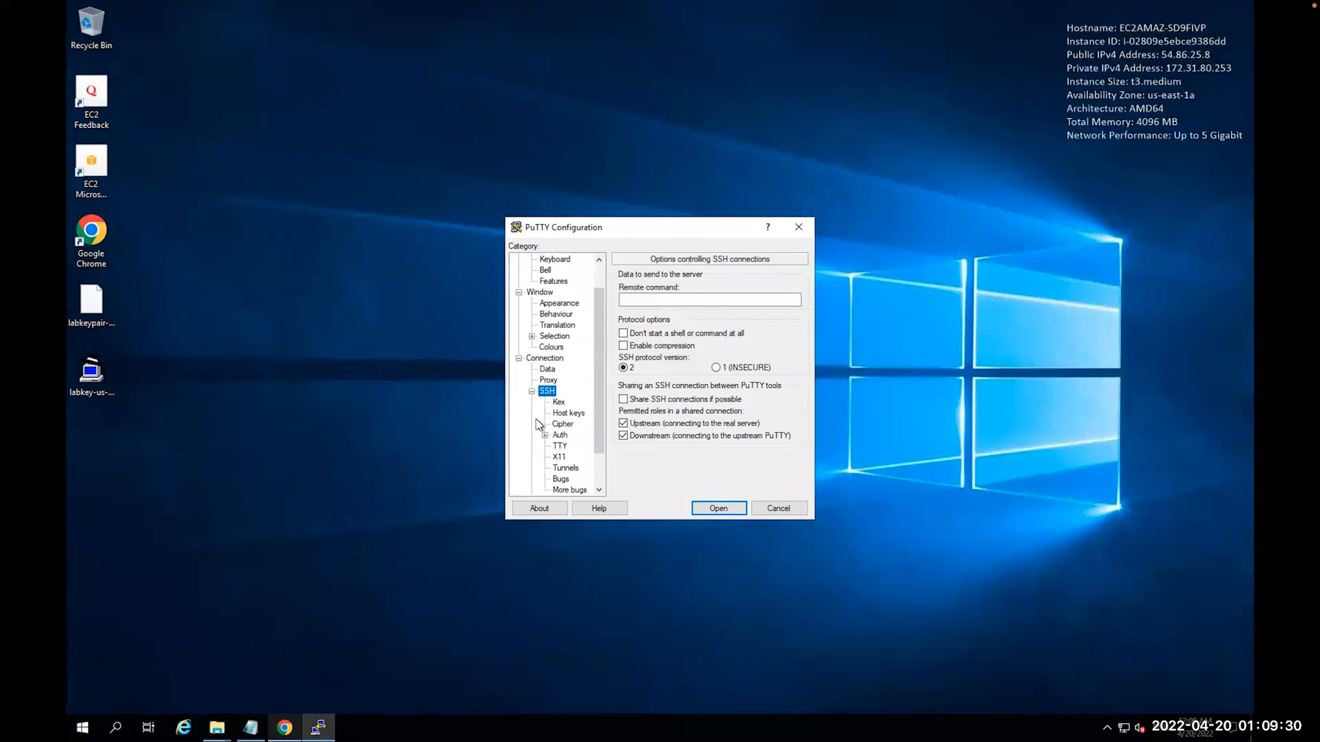
left_click(559, 436)
left_click(778, 429)
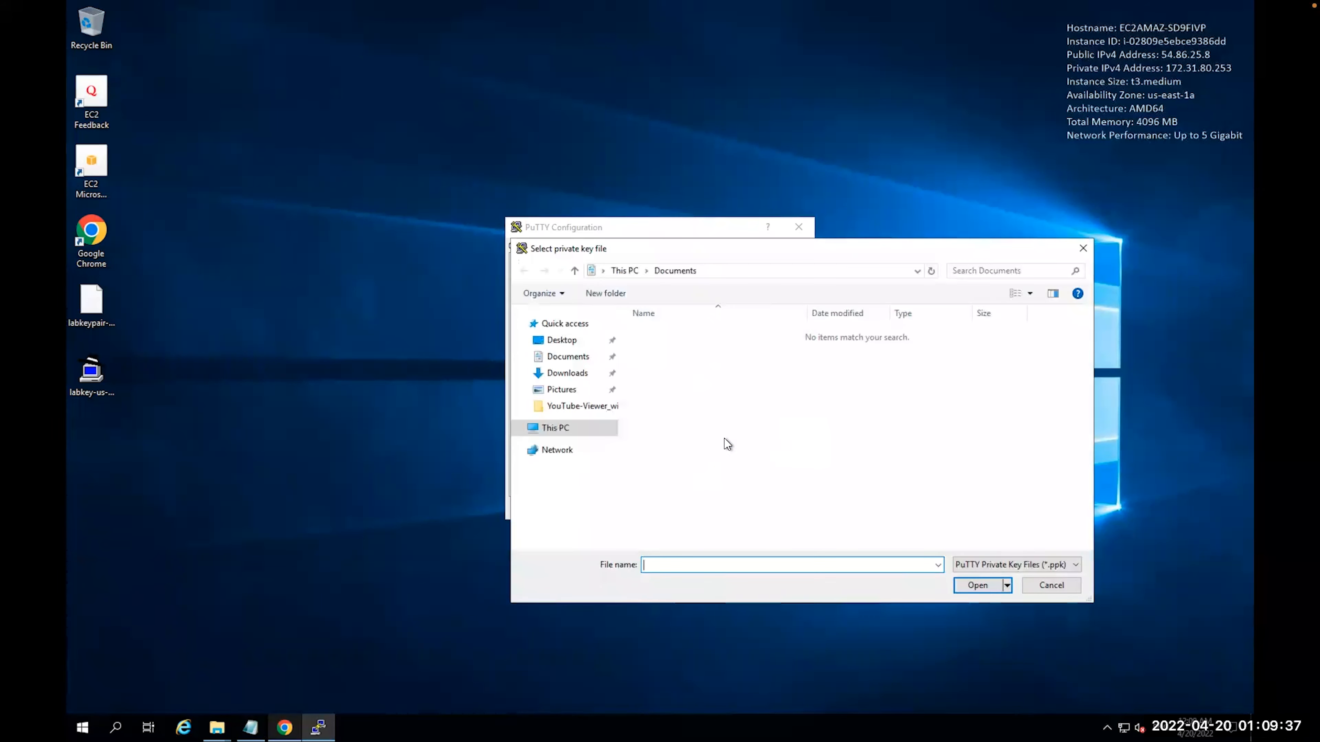
left_click(564, 340)
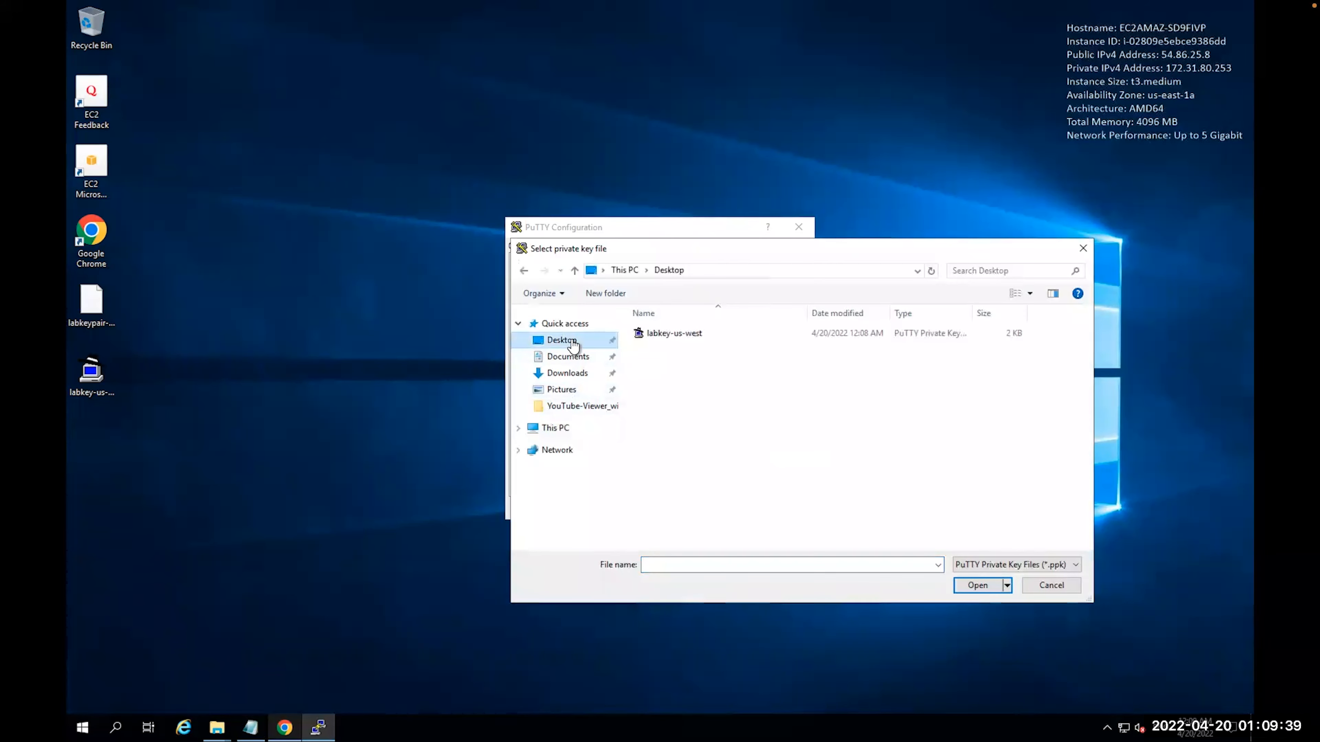
left_click(663, 336)
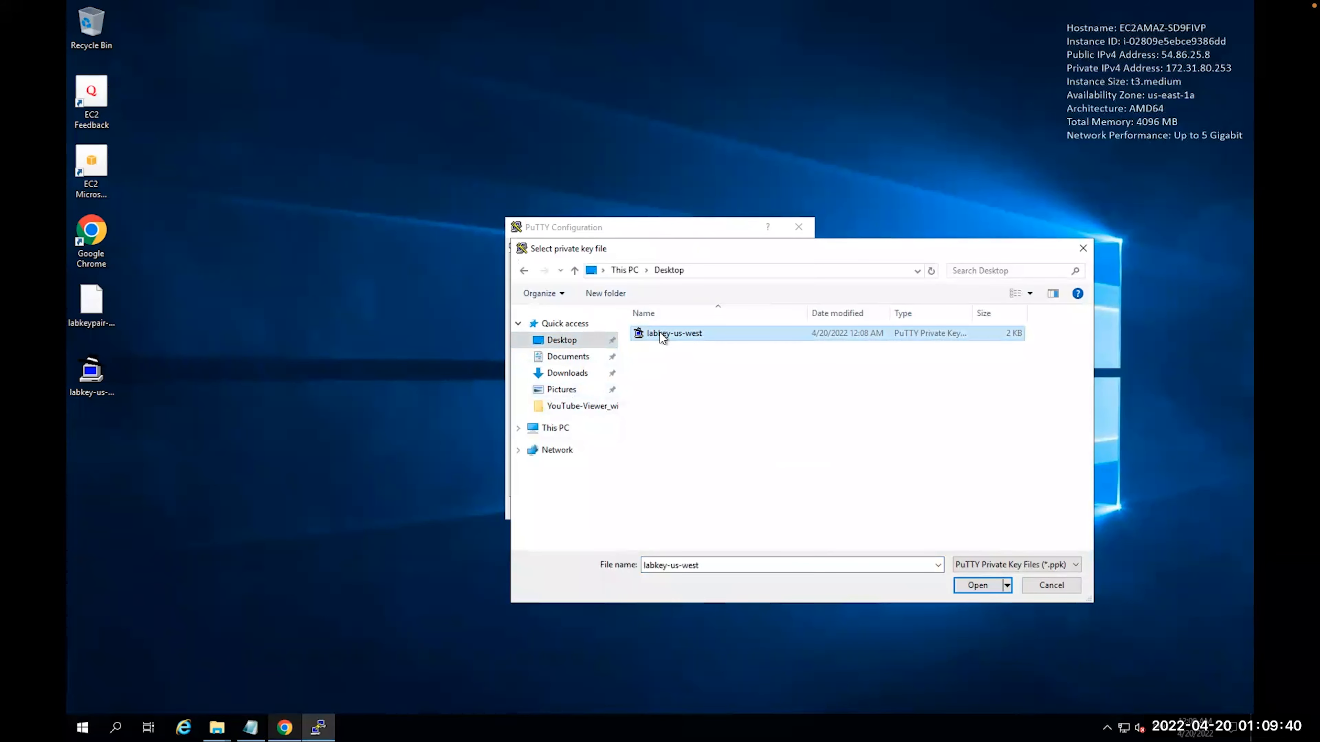
left_click(971, 586)
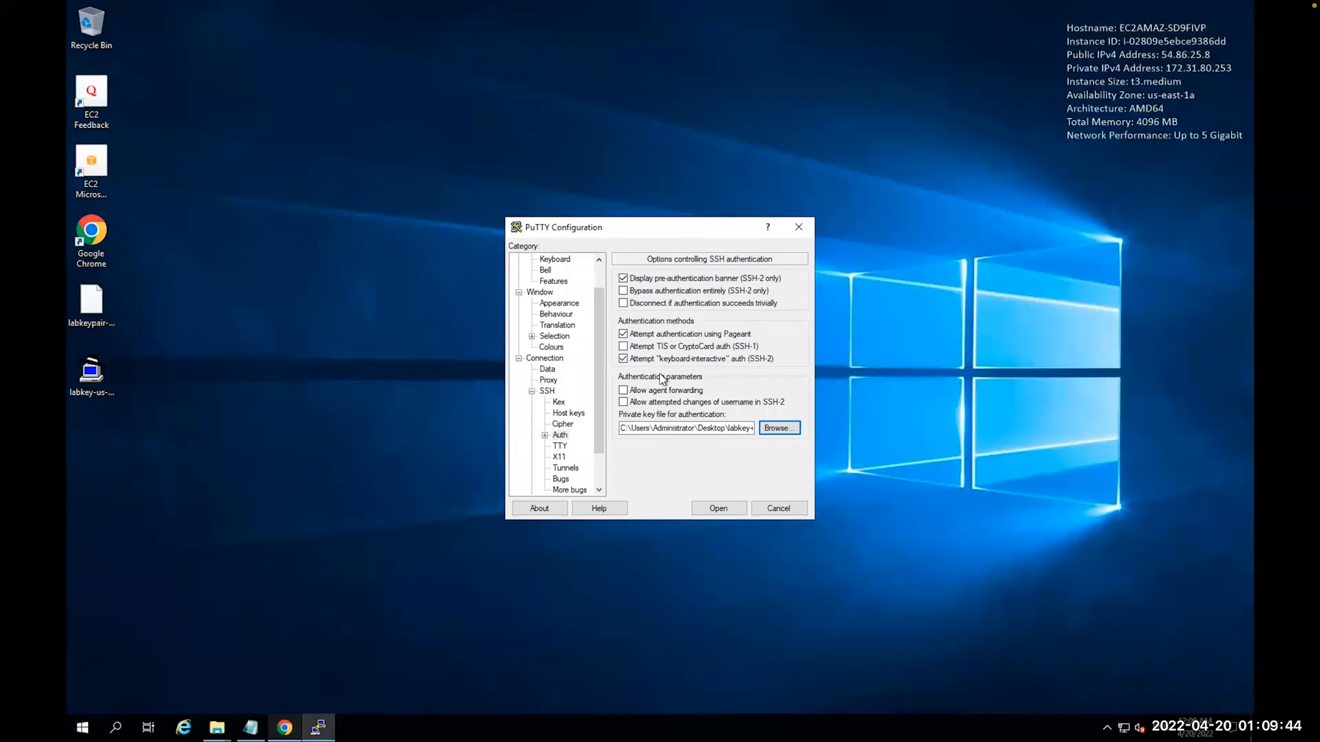
left_click(720, 507)
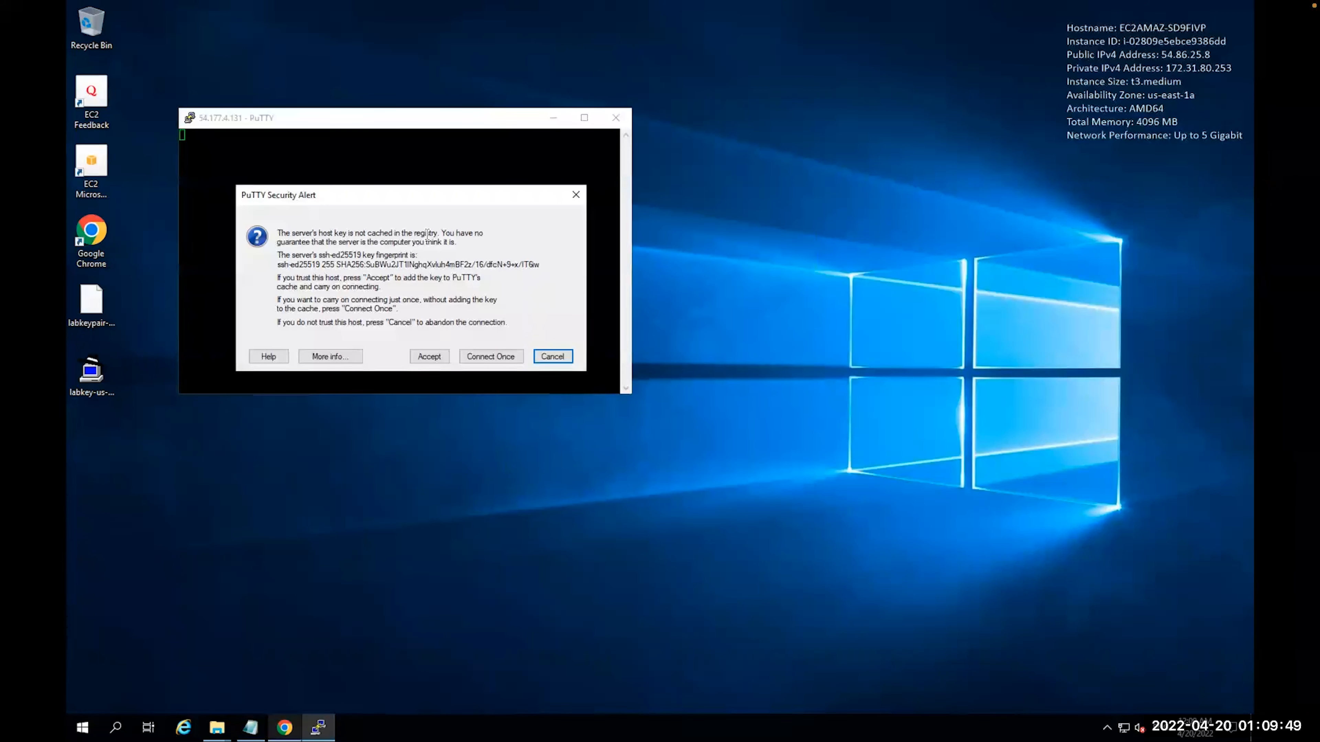
Accept the host key and log in as ec2-user, matching the prompt hostname to the instance's private IP
left_click(421, 361)
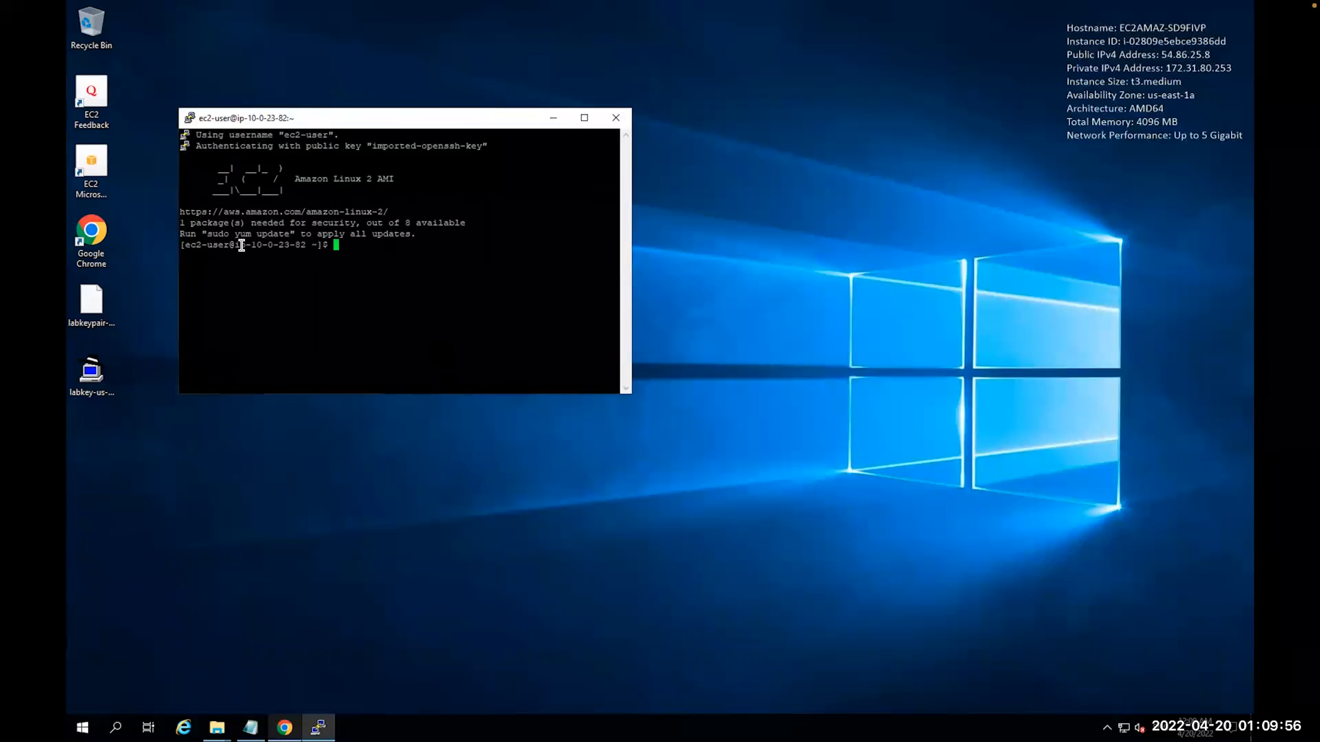
double_click(304, 245)
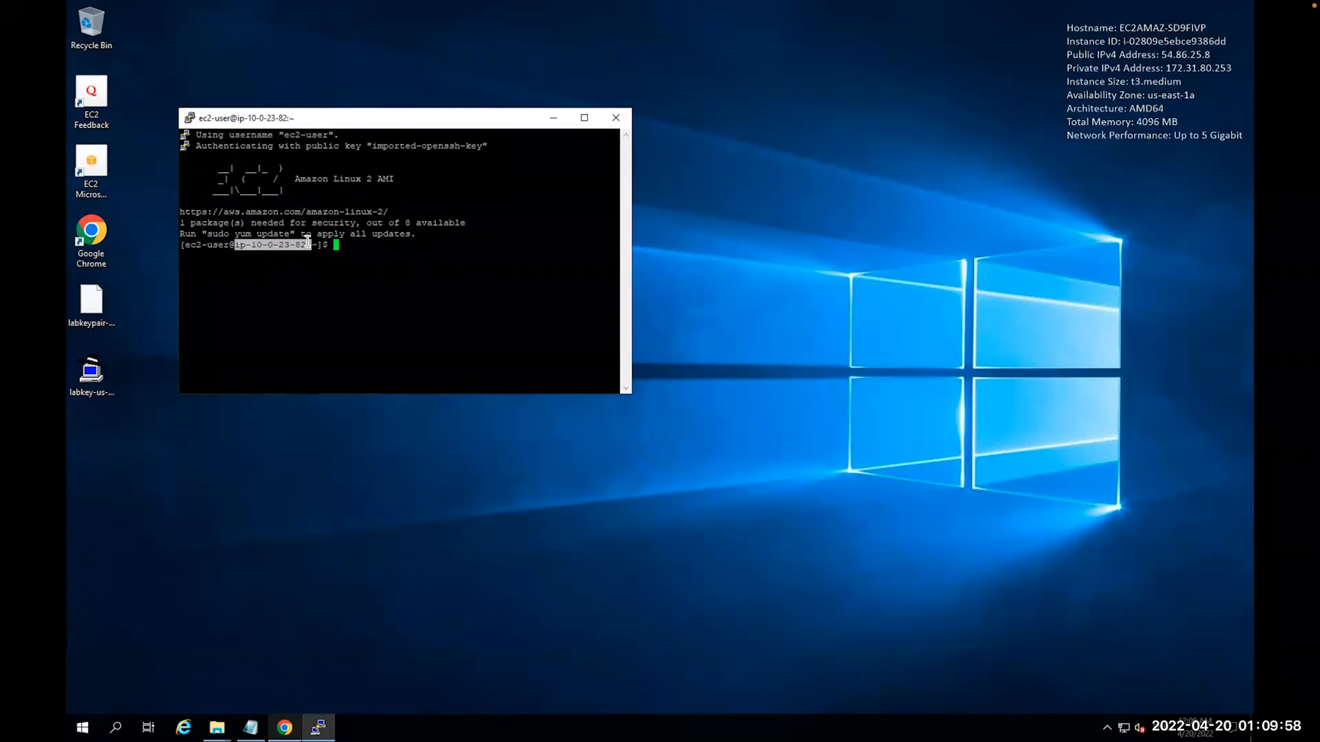
left_click(42, 29)
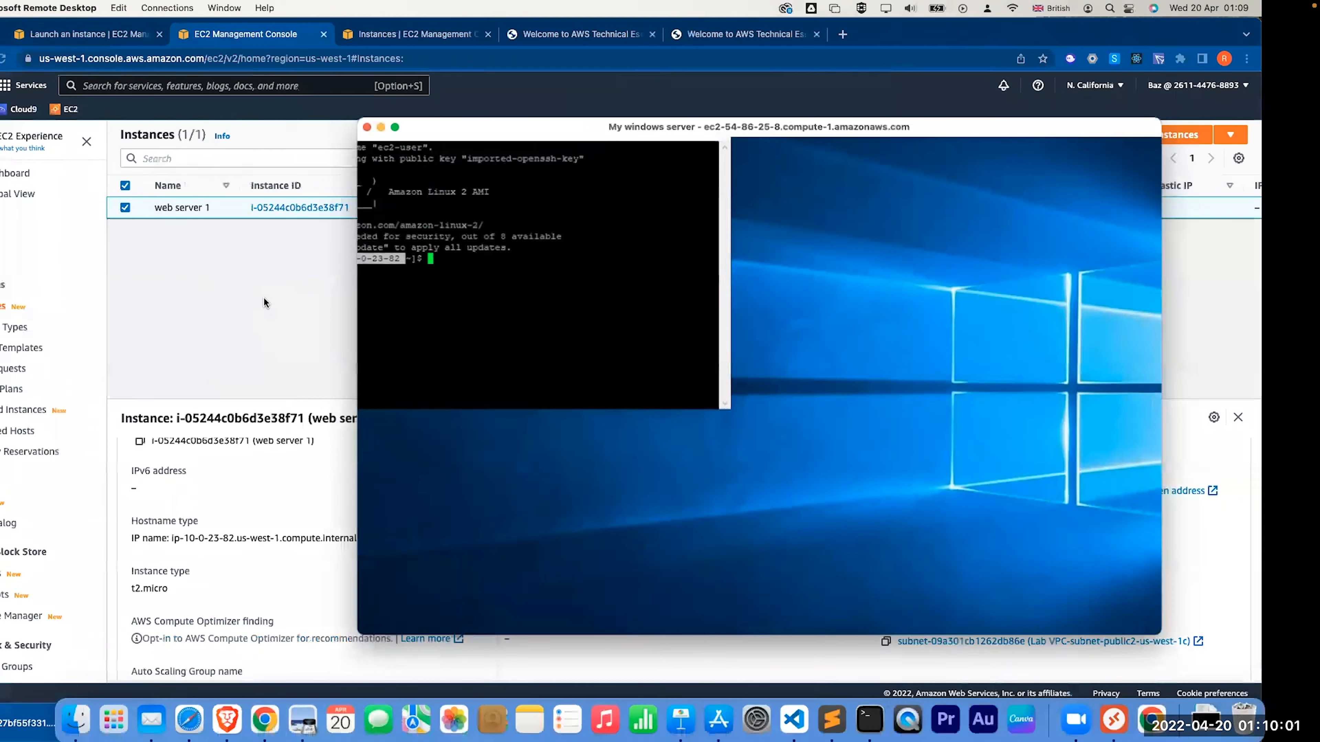
left_click(263, 297)
scroll(972, 515, "up", 3)
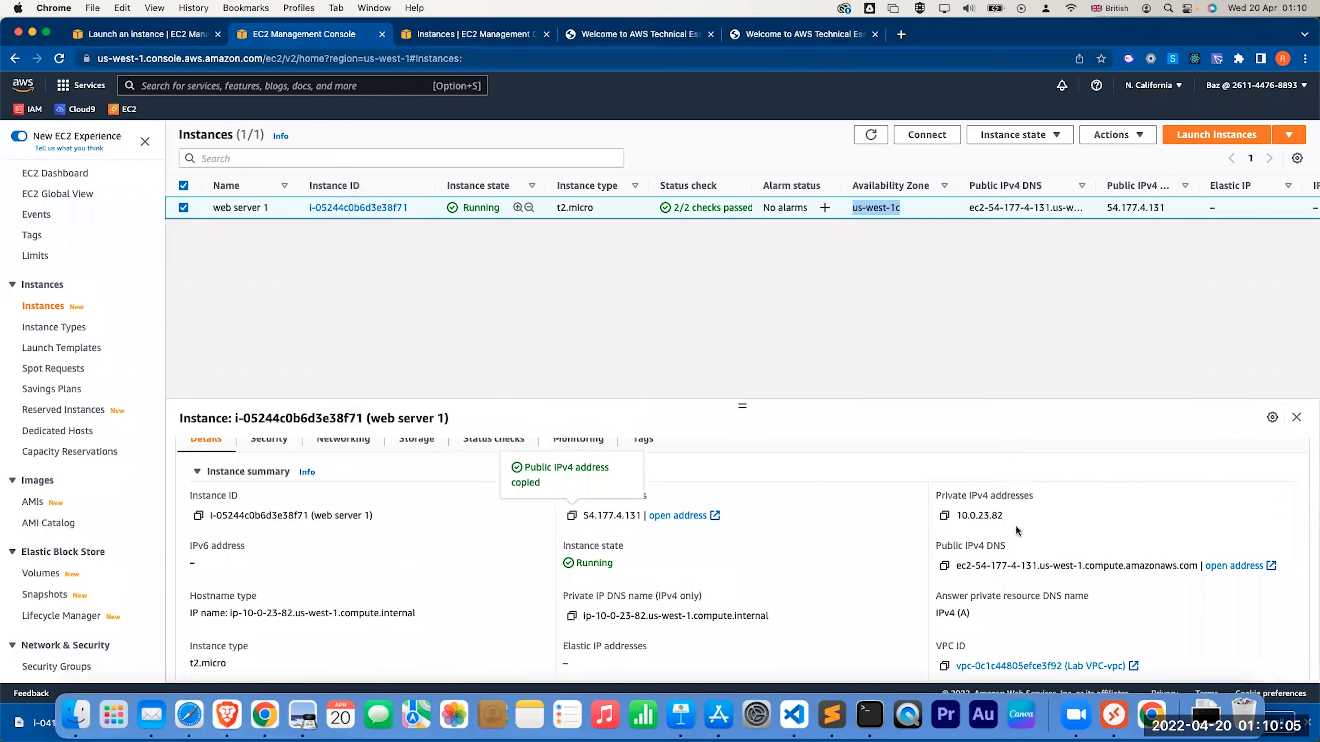
left_click(1114, 715)
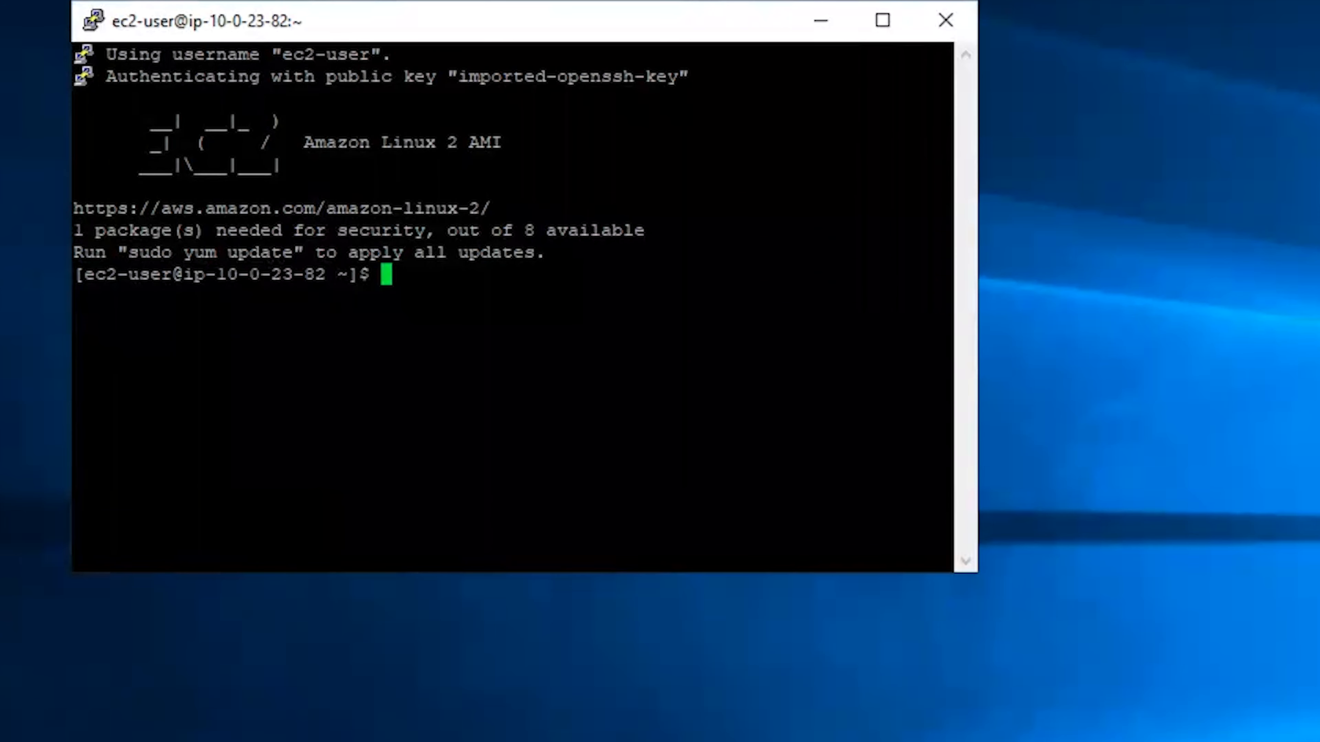
Run df -h and check the 8.0G root disk /dev/xvda1 mounted on /
type("df -h")
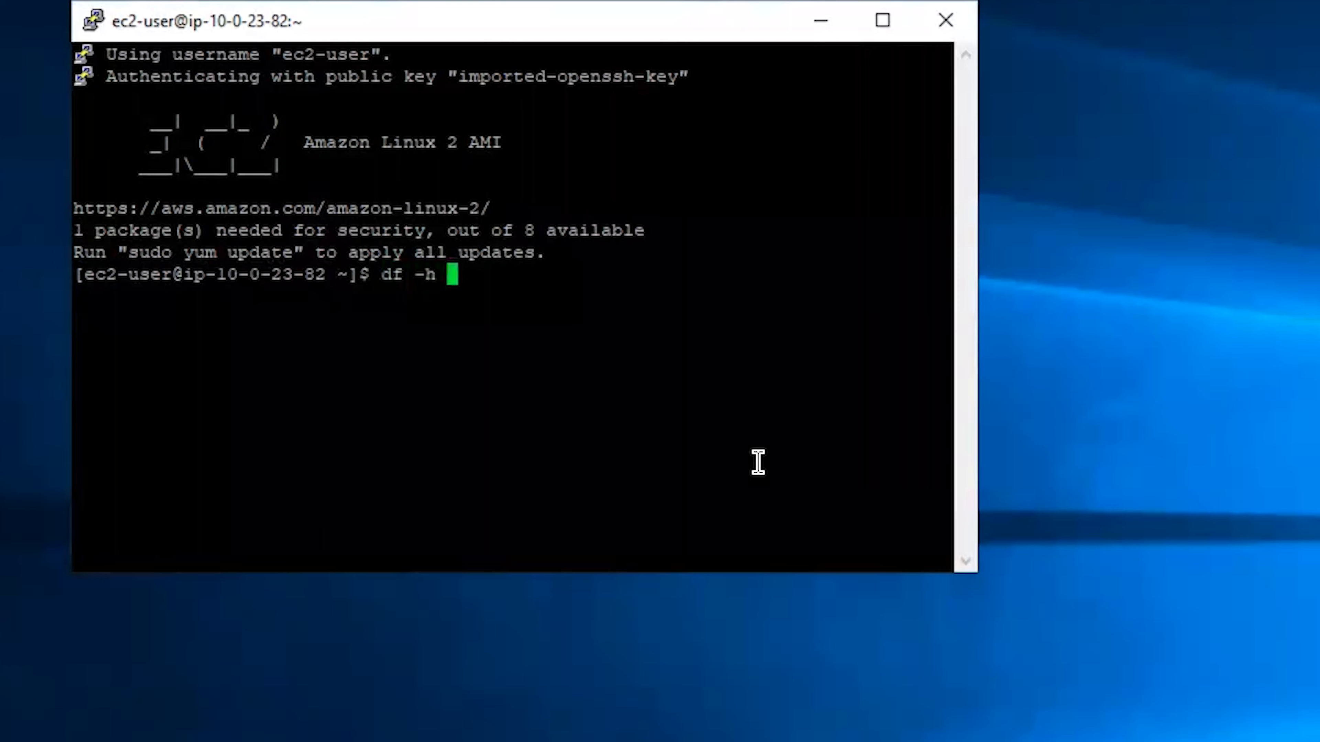
key("Return")
key("Return")
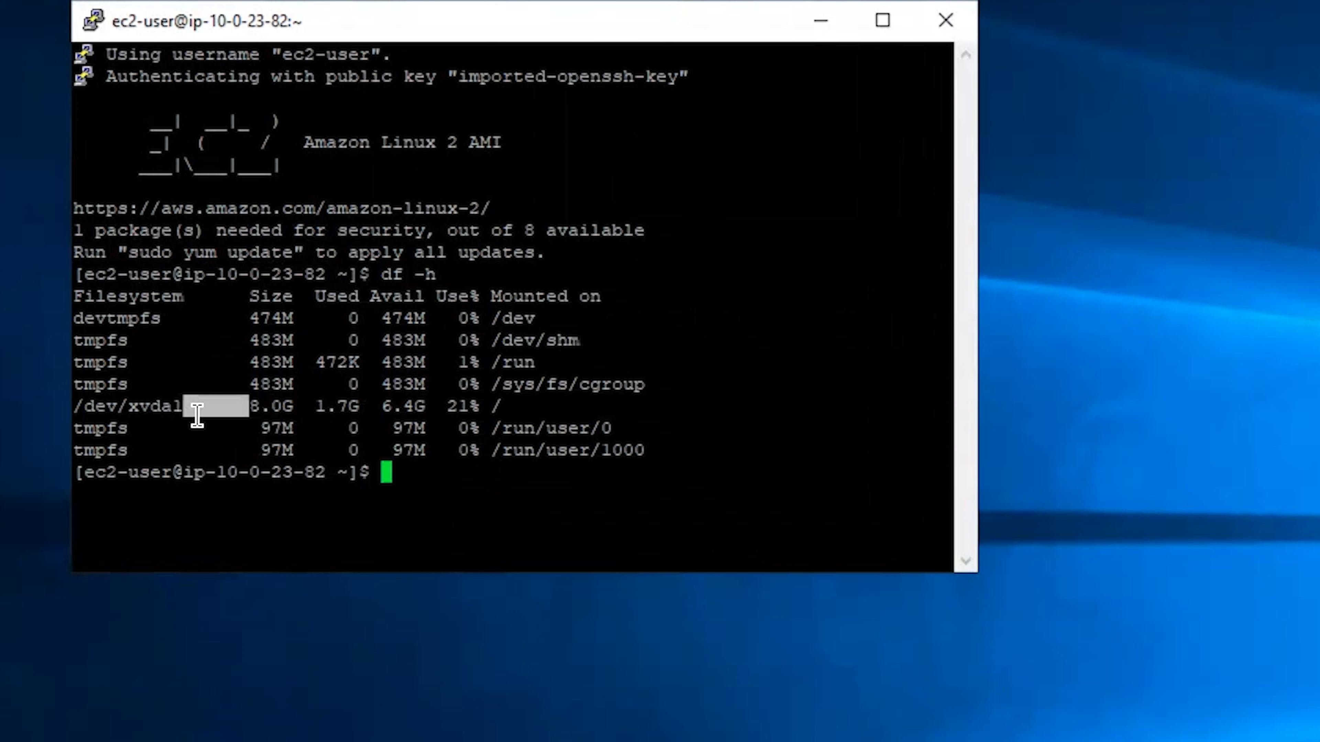
triple_click(199, 416)
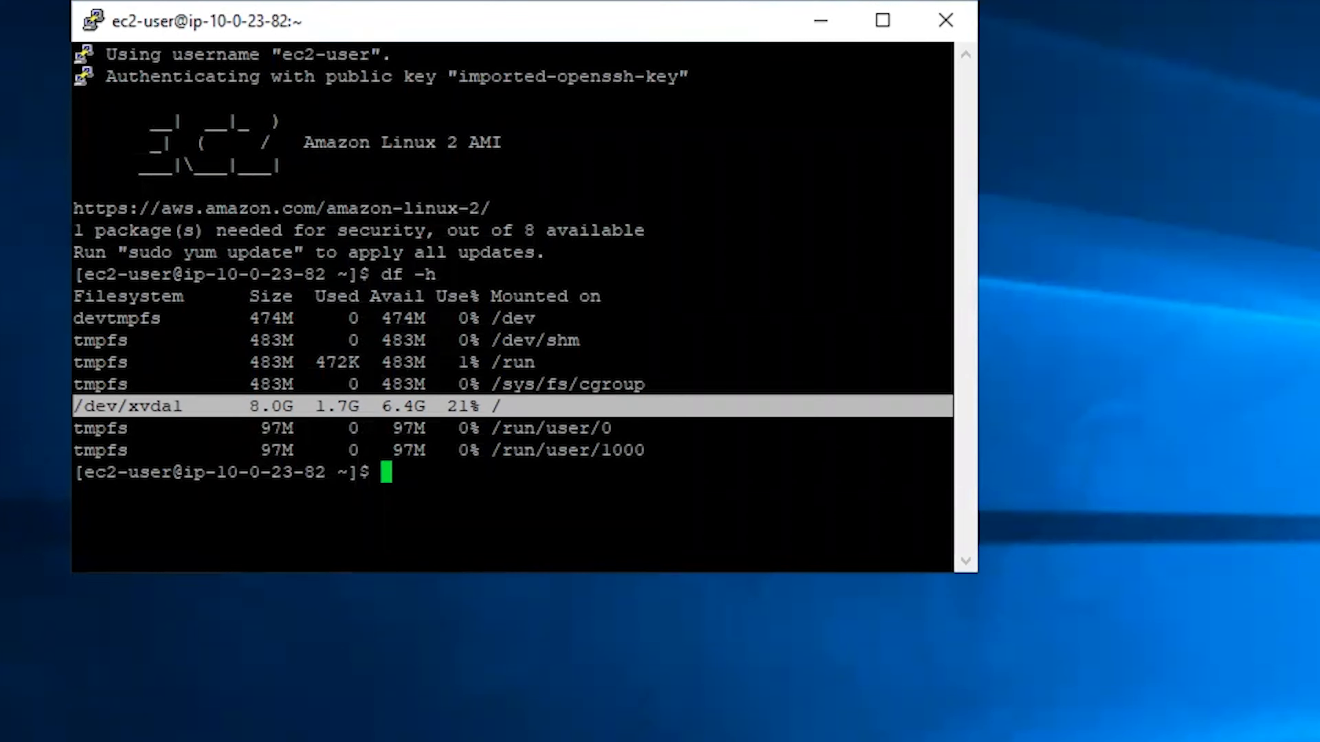
Format /dev/sdf with an ext3 filesystem using sudo mkfs
left_click(386, 446)
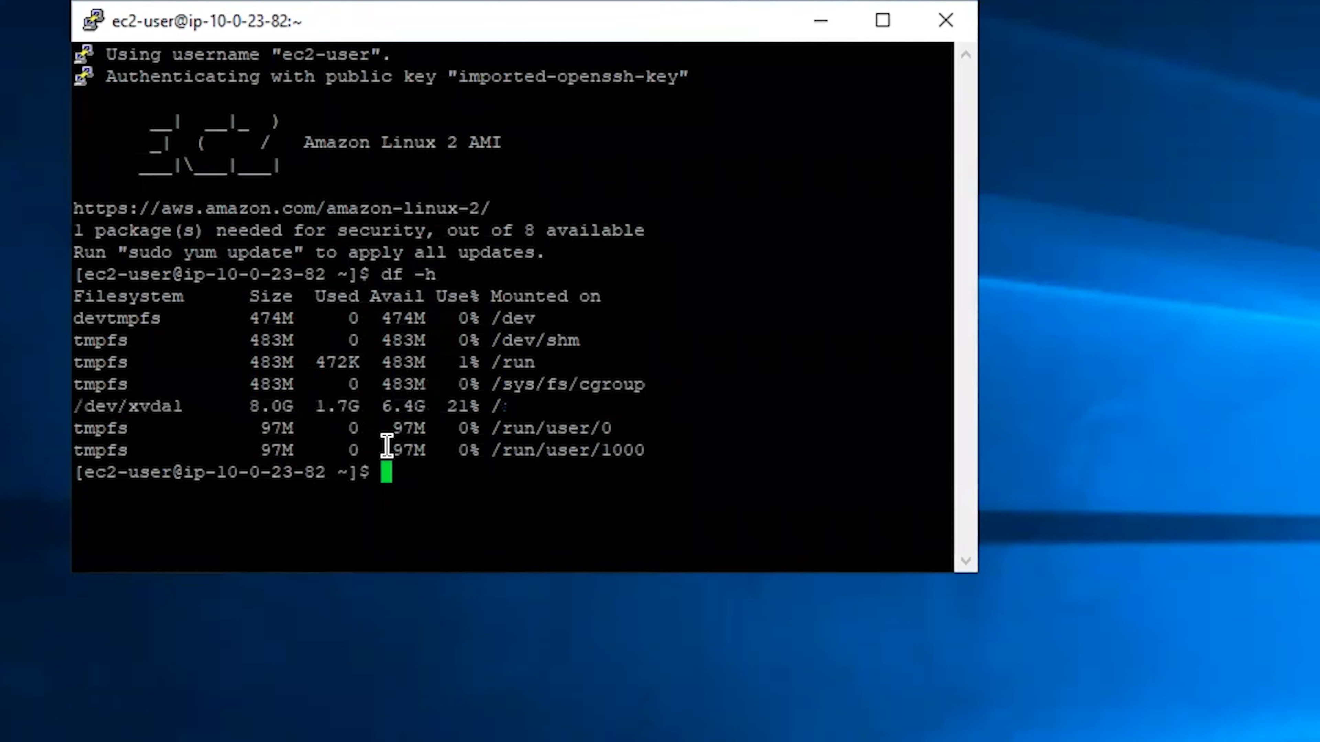
right_click(387, 446)
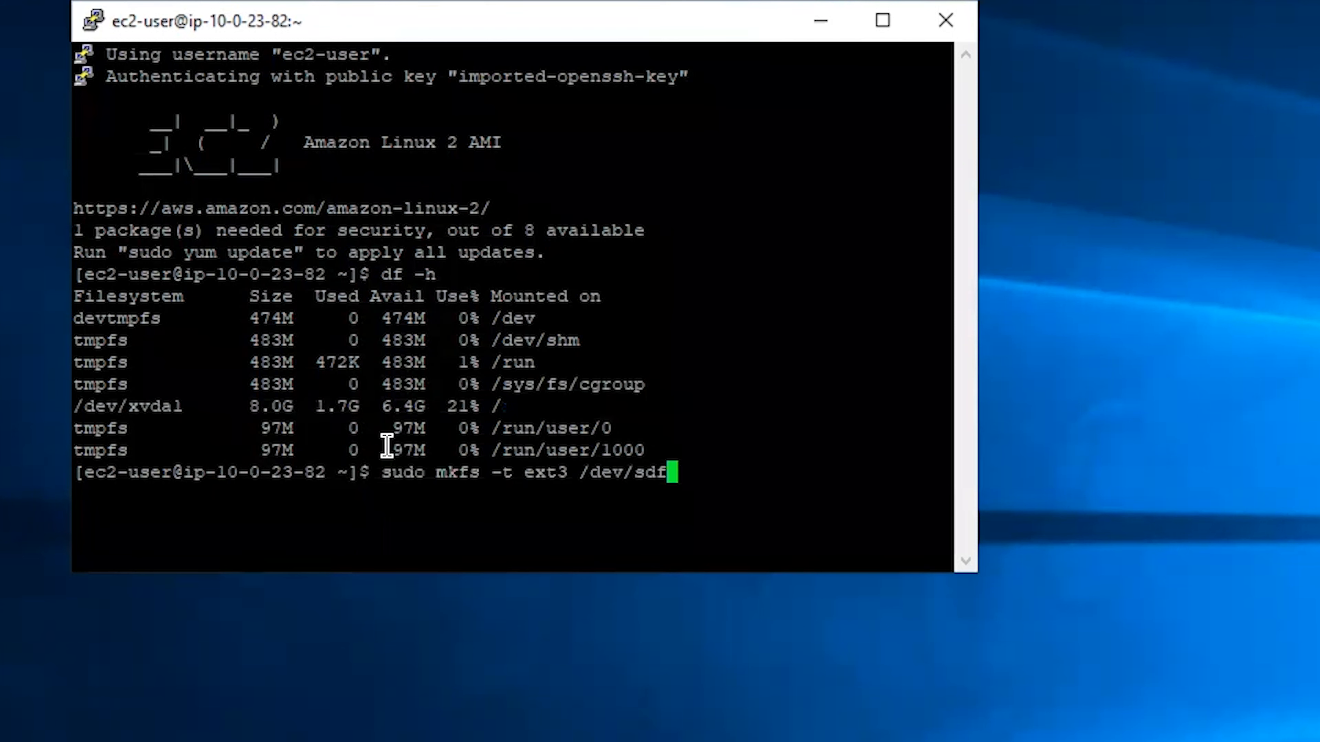
key("Return")
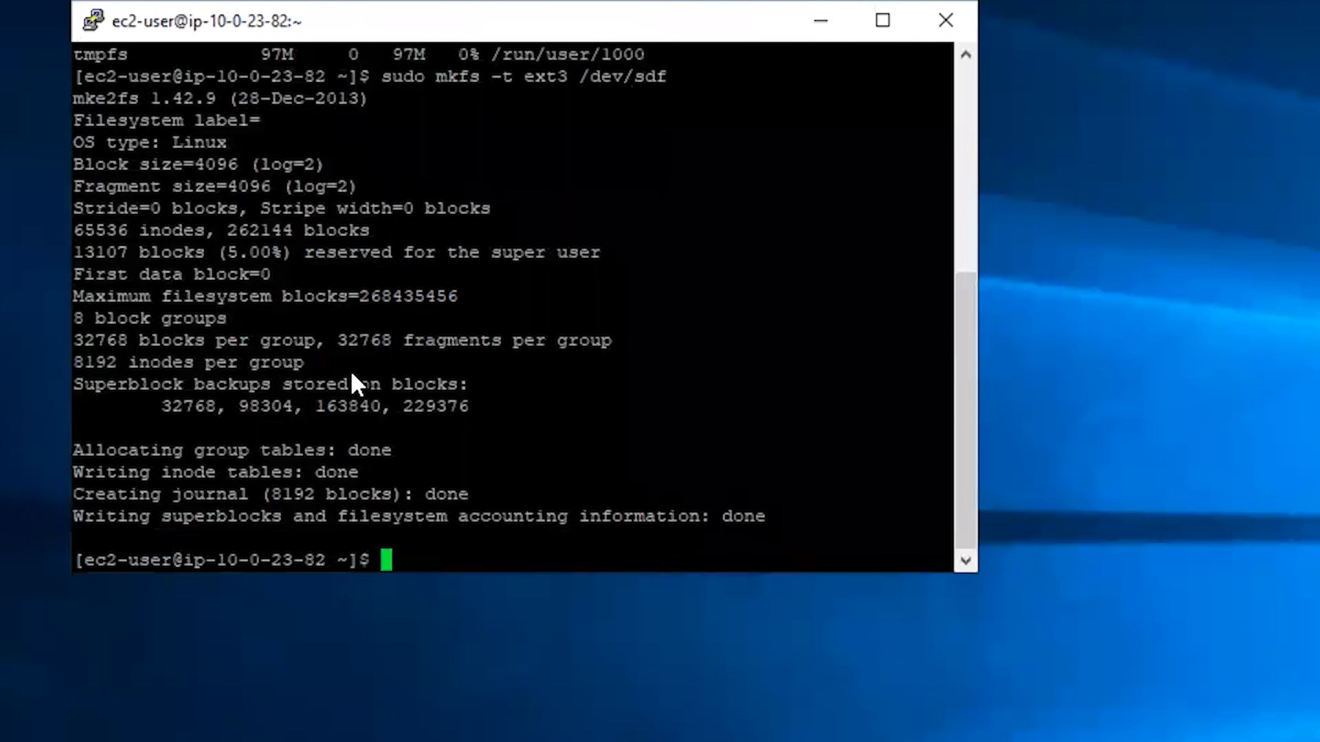
Create the /mnt/data-store directory and mount /dev/sdf on it
left_click_drag(375, 361, 373, 361)
type("sudo ")
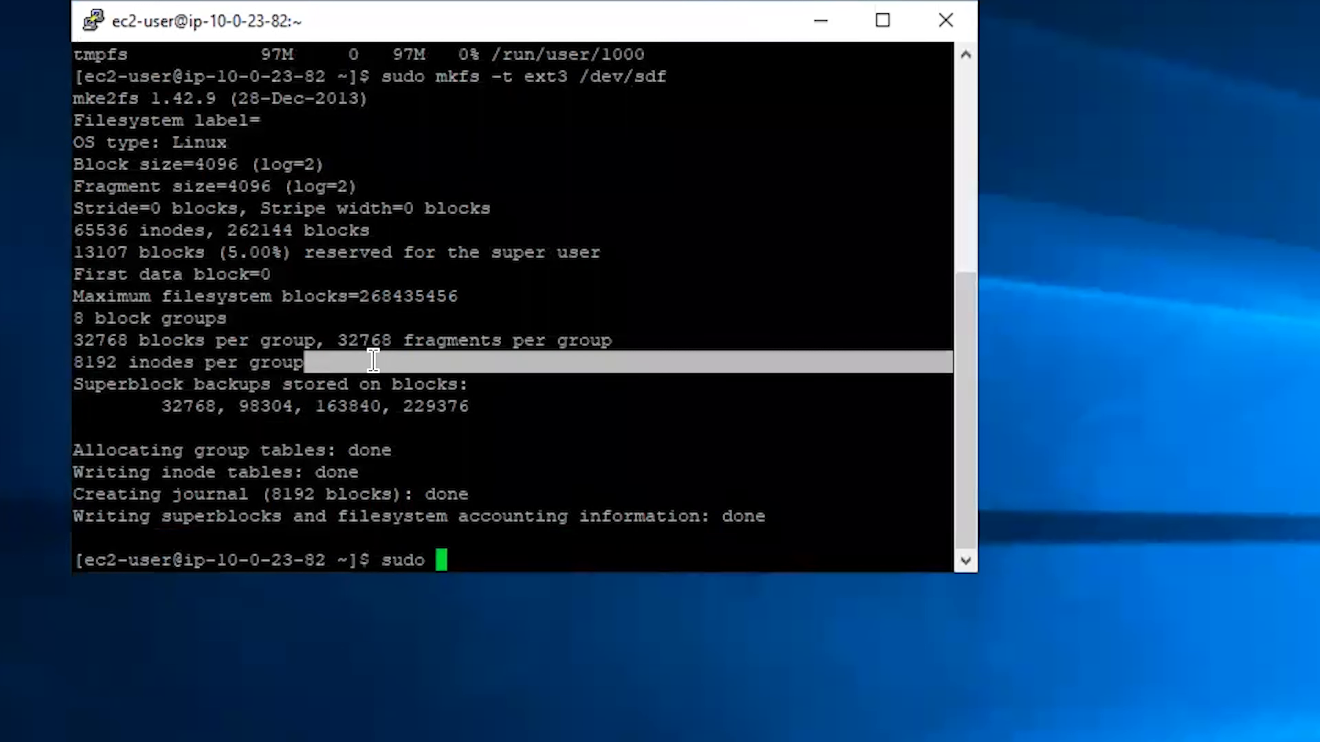
type("mkdir")
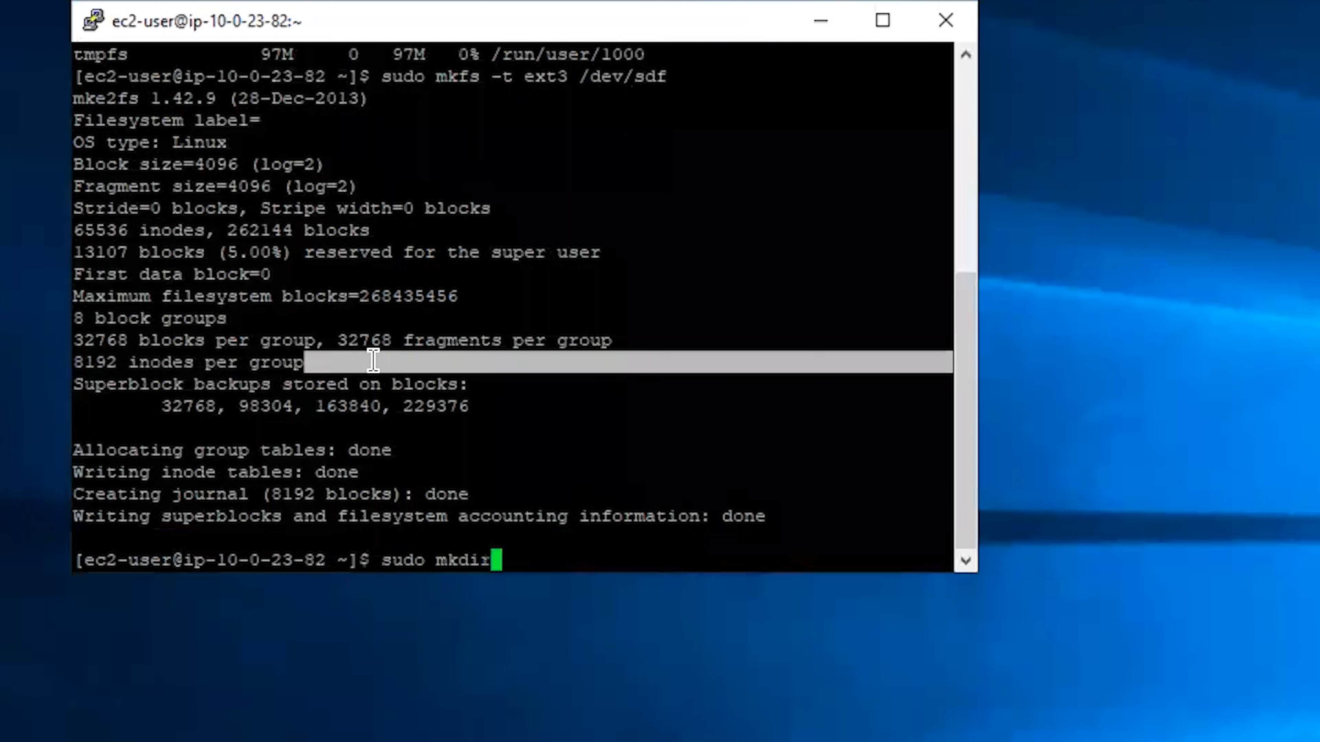
type(" /mnt/data")
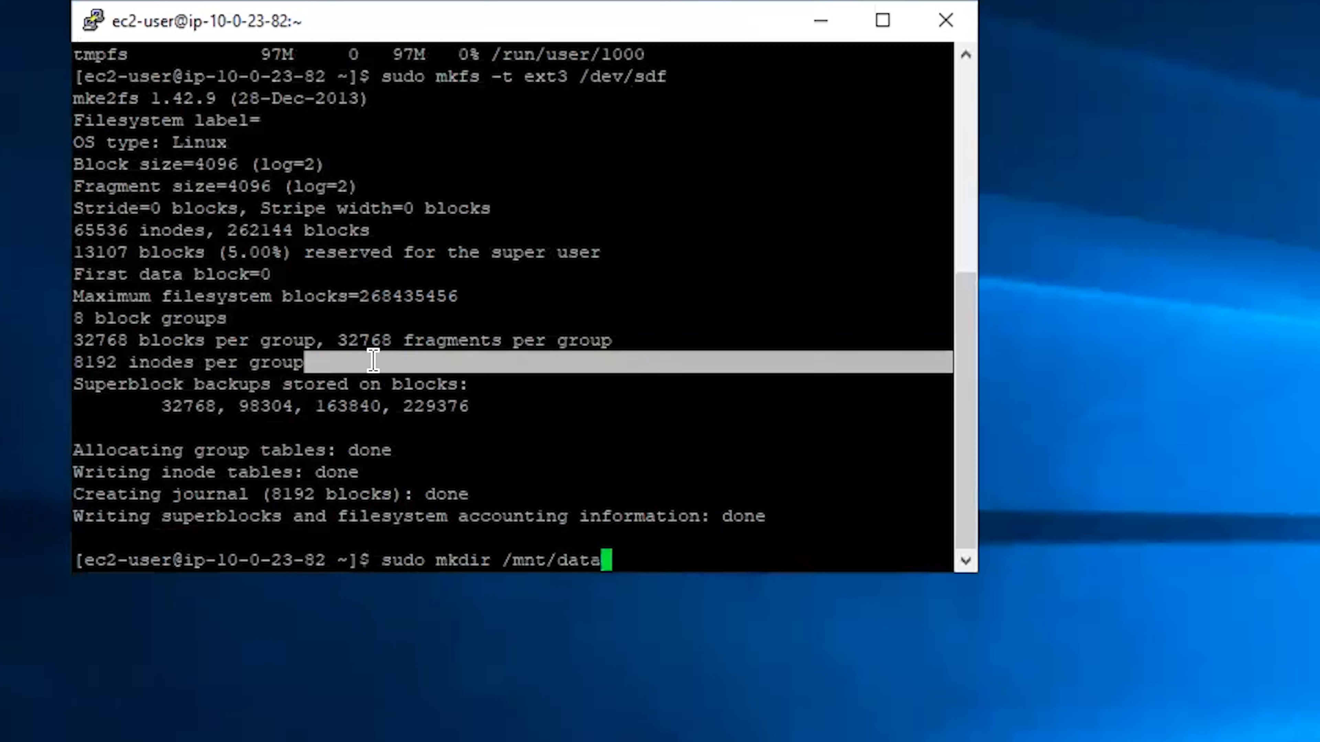
type("-store")
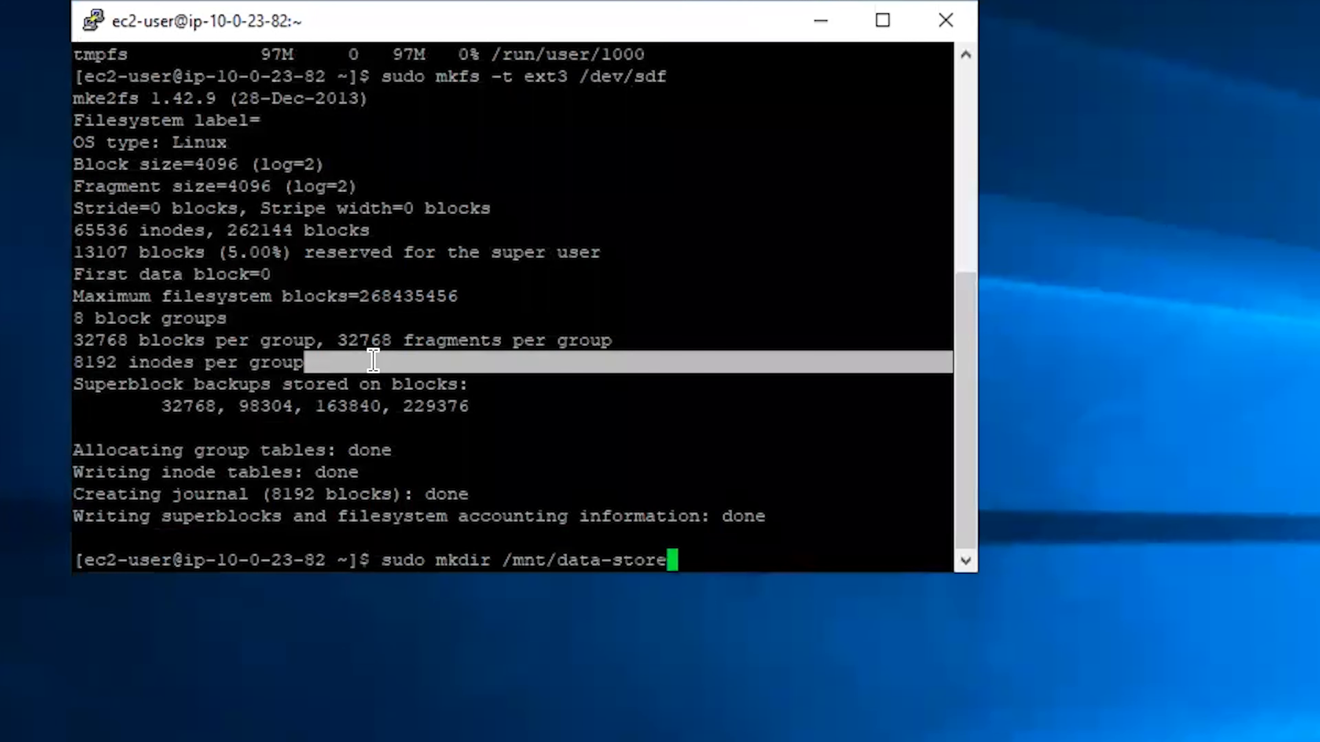
key("Return")
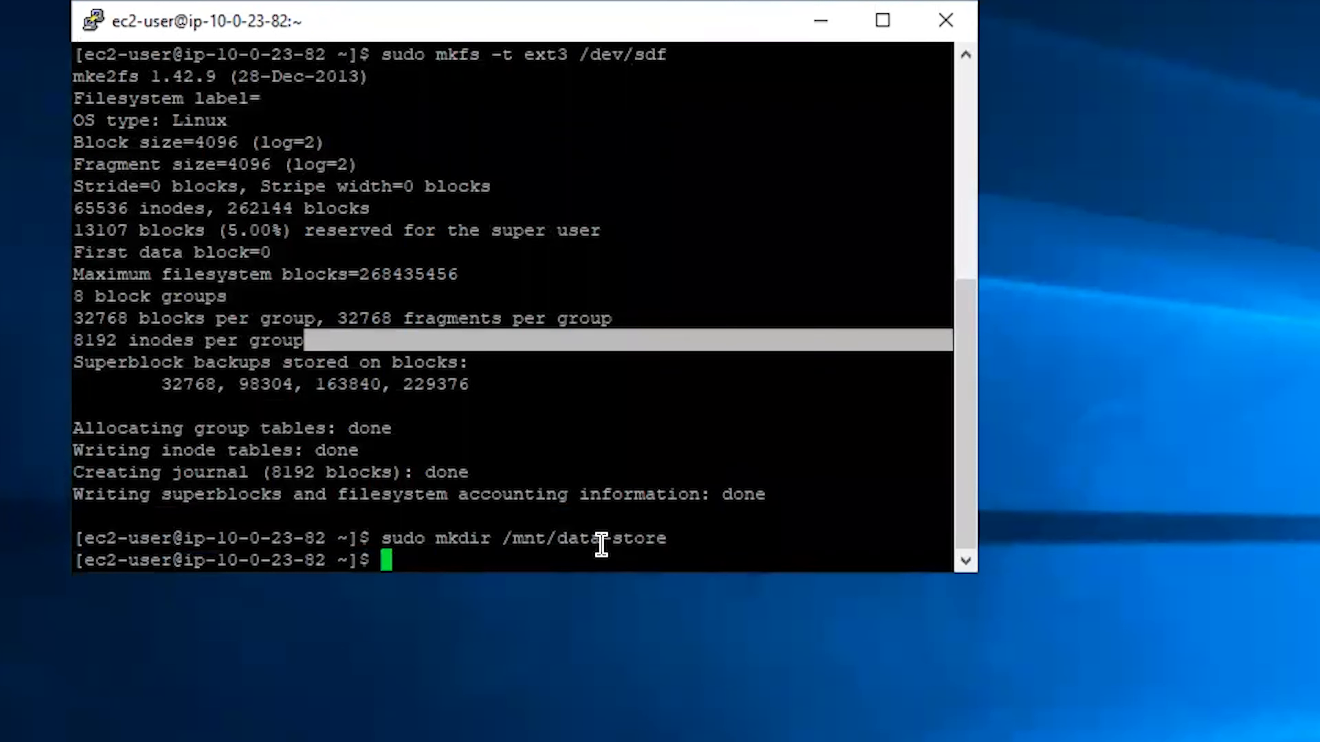
left_click(558, 545)
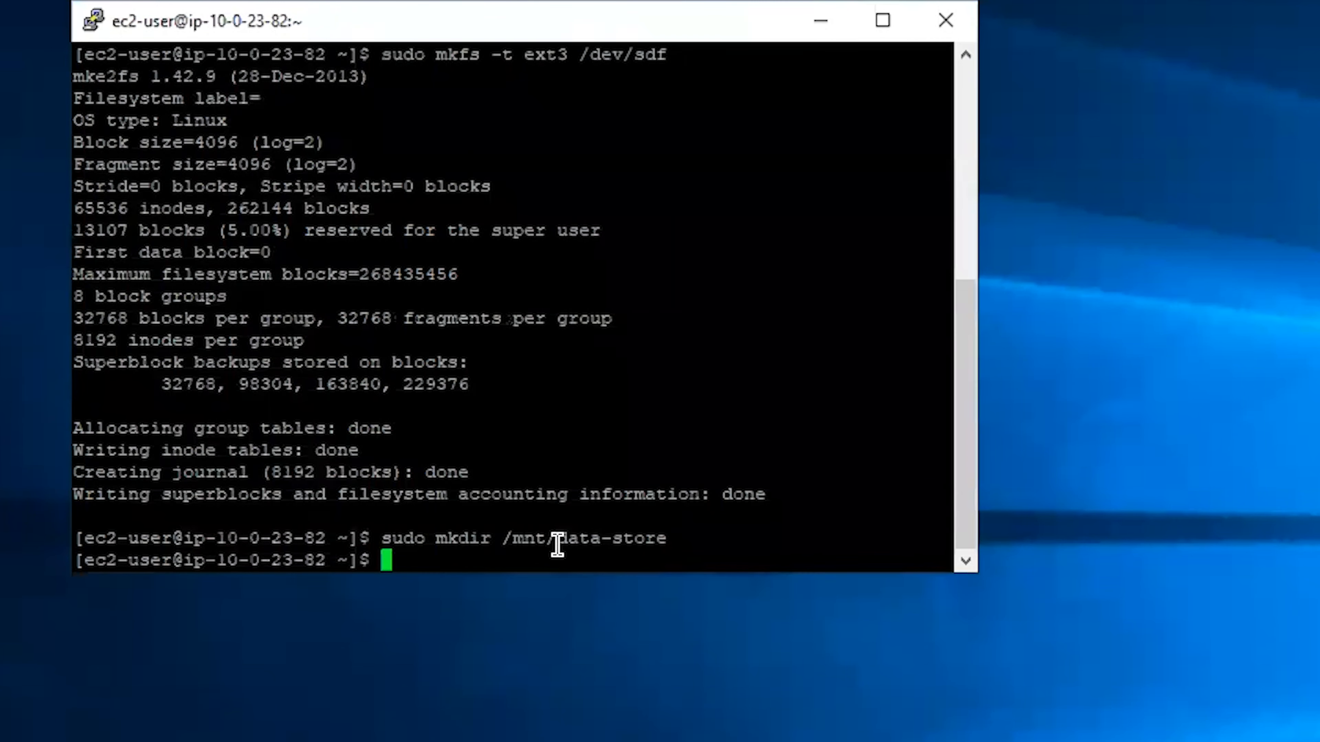
type("sudo mo")
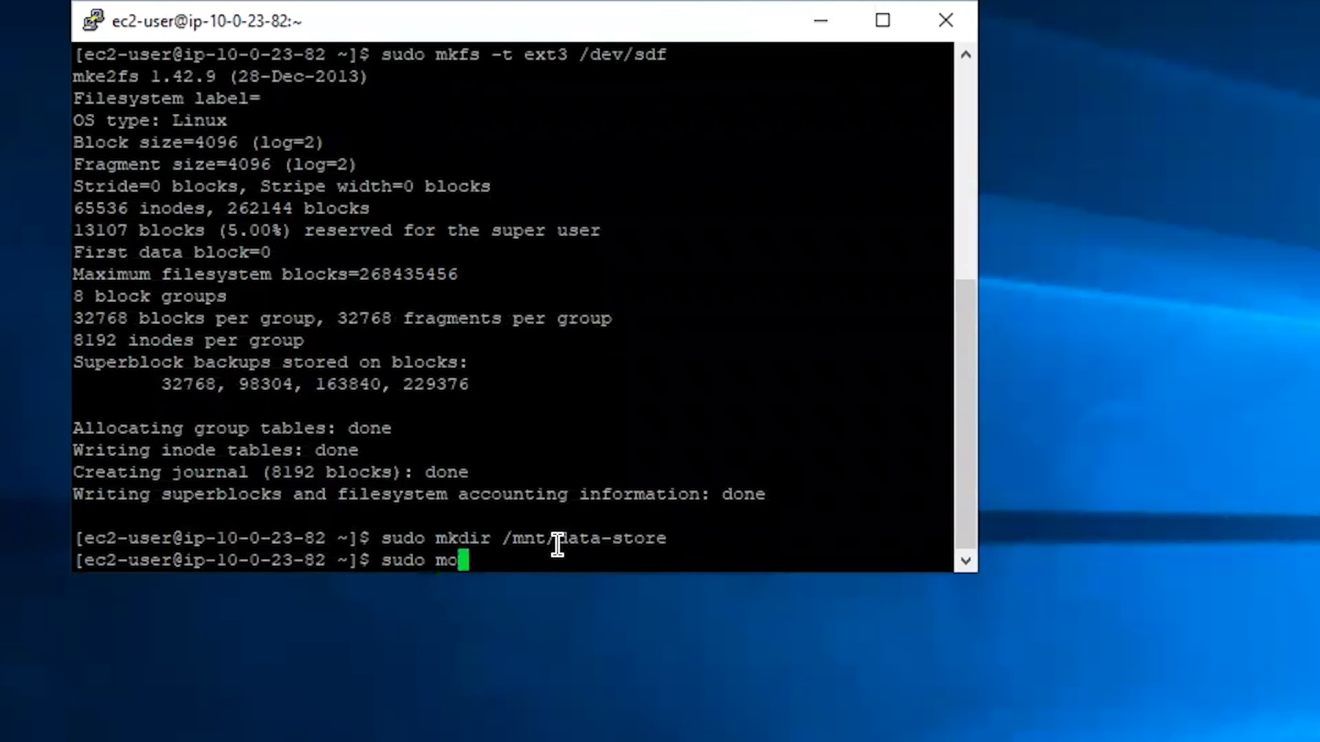
type("unt /dev")
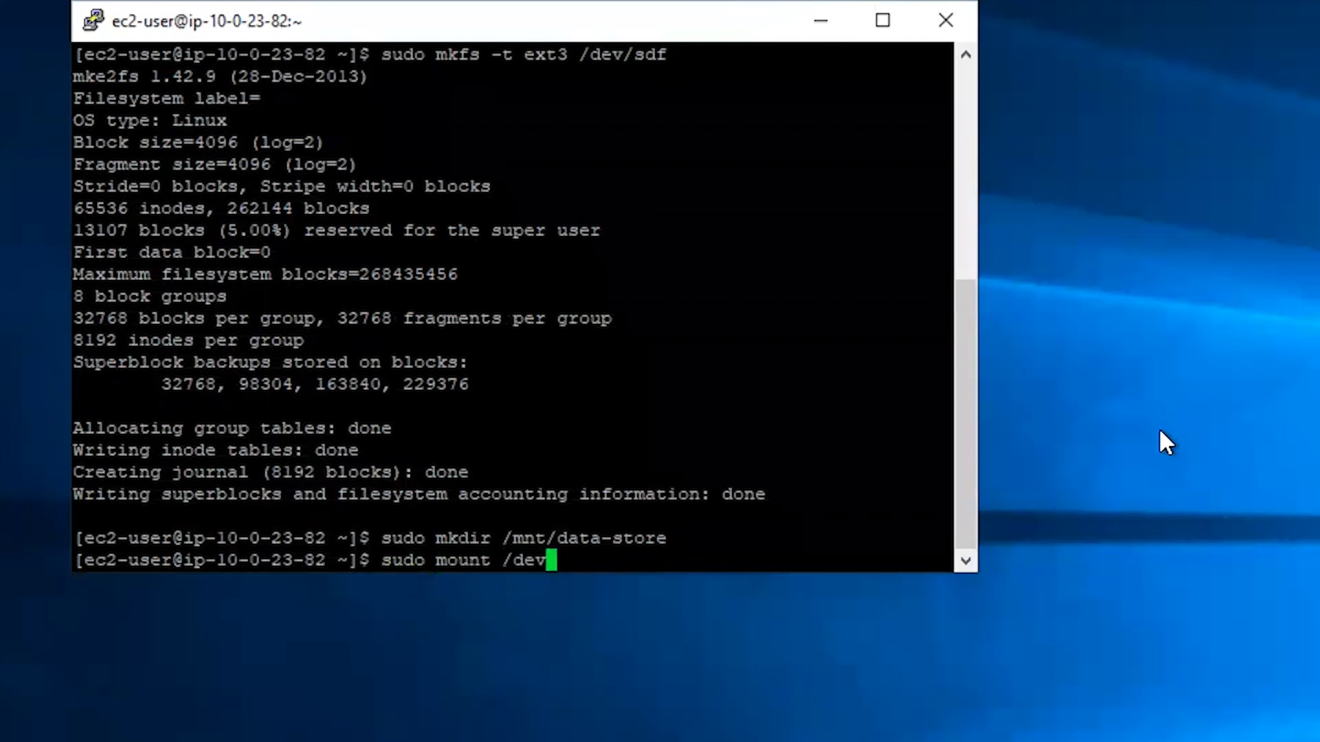
type("/sdf /")
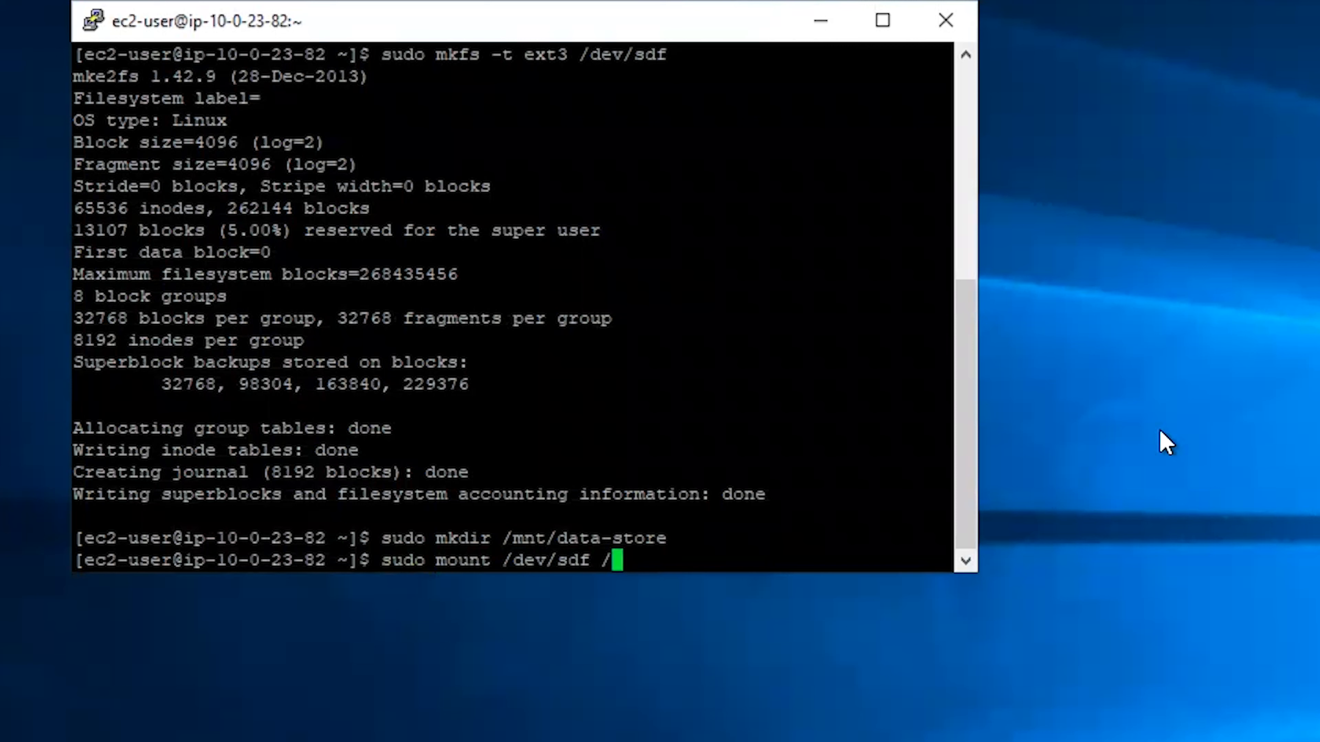
type("mnt/data")
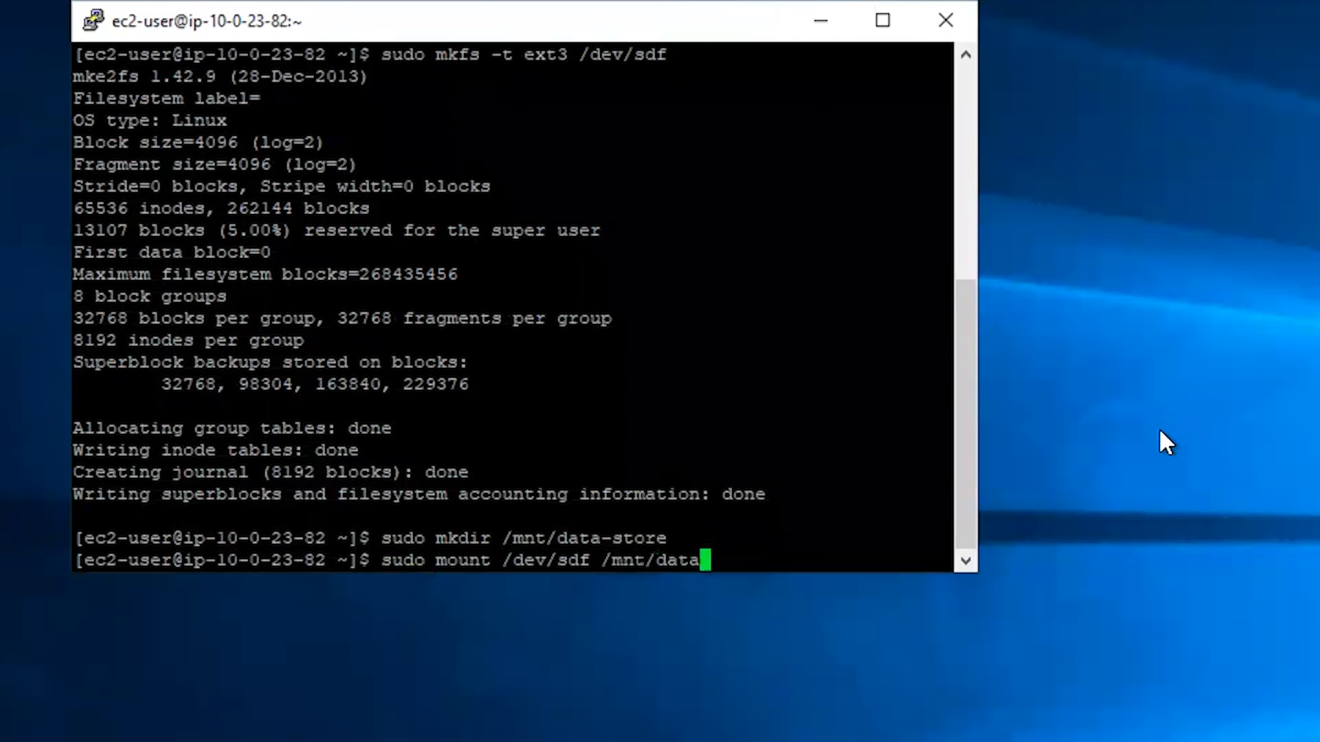
type("-store")
key("Return")
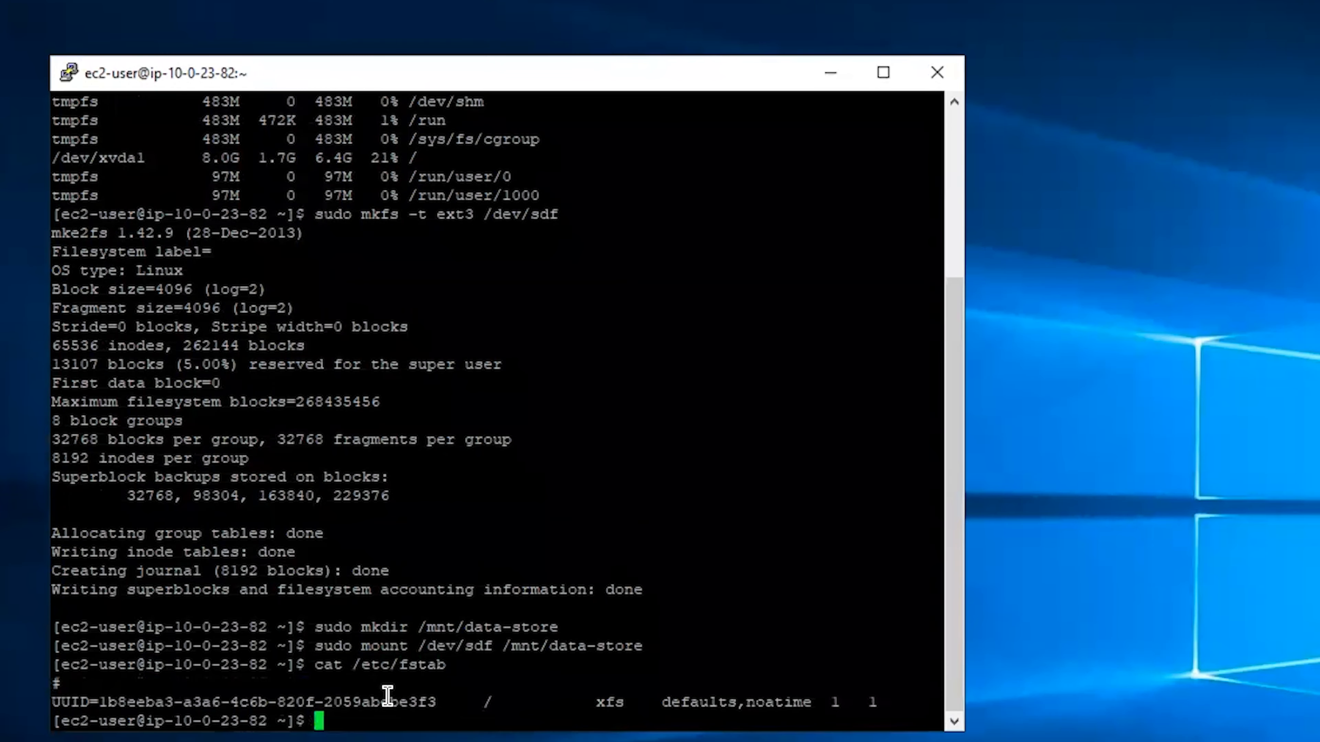
triple_click(383, 702)
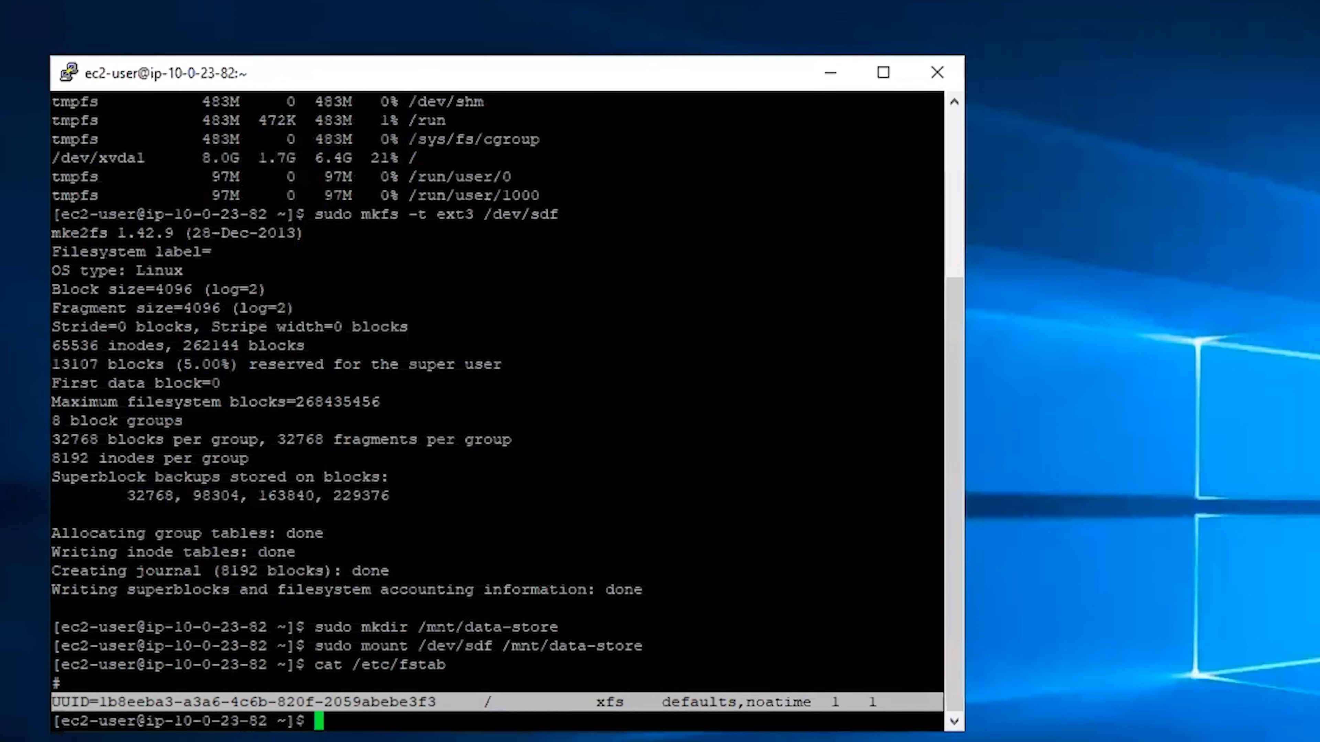
left_click(758, 502)
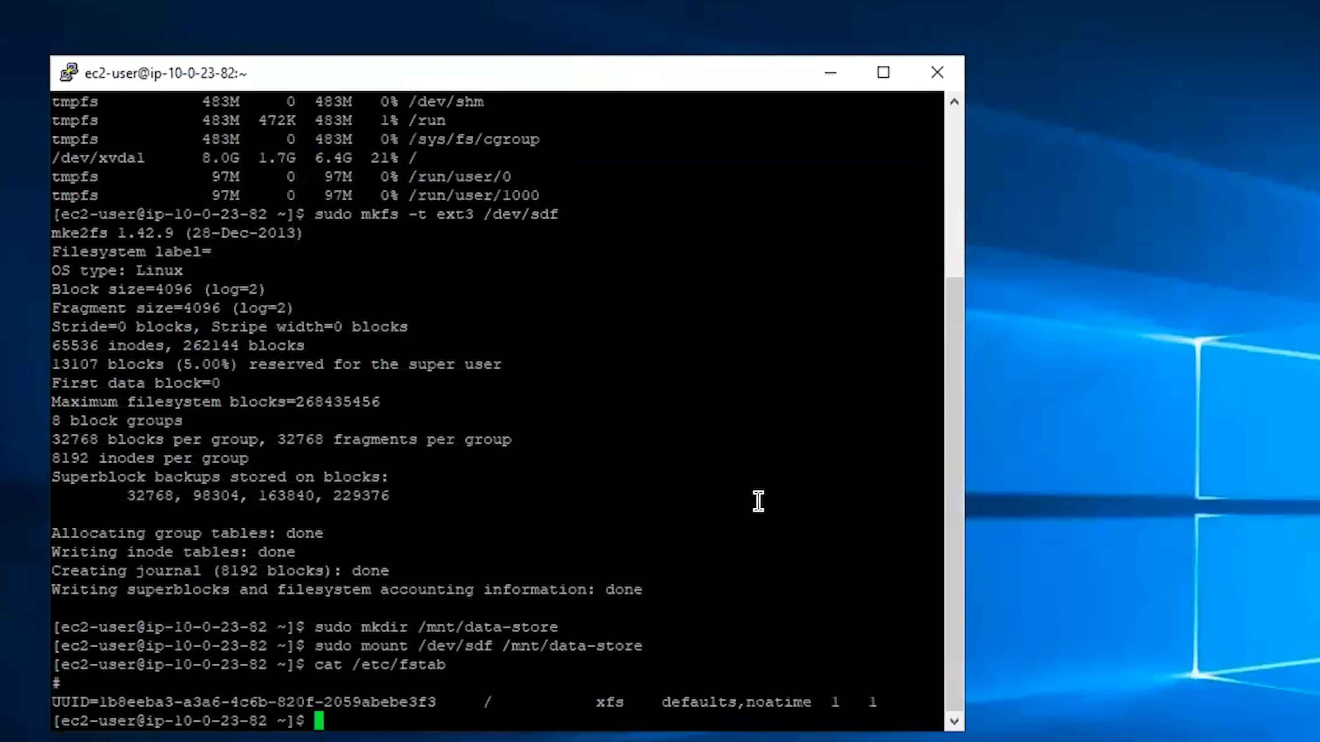
type("df -h")
key("Return")
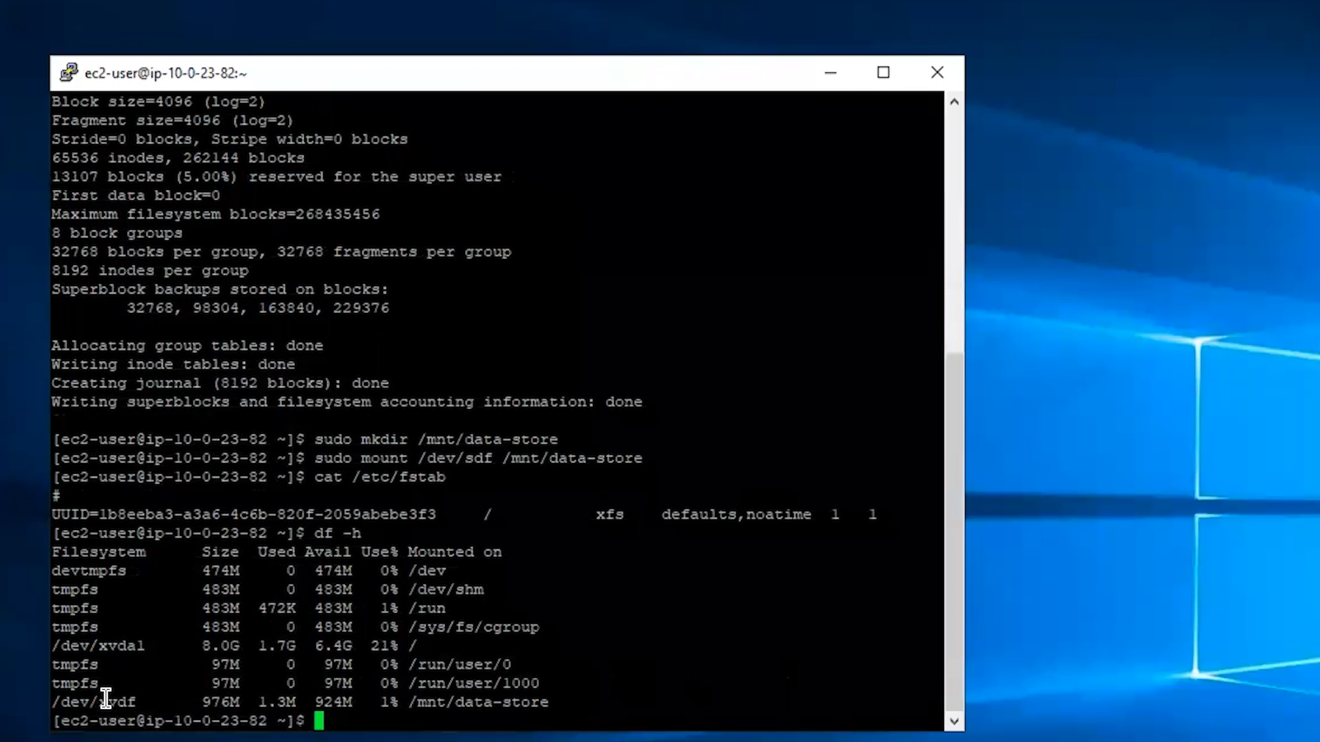
double_click(93, 702)
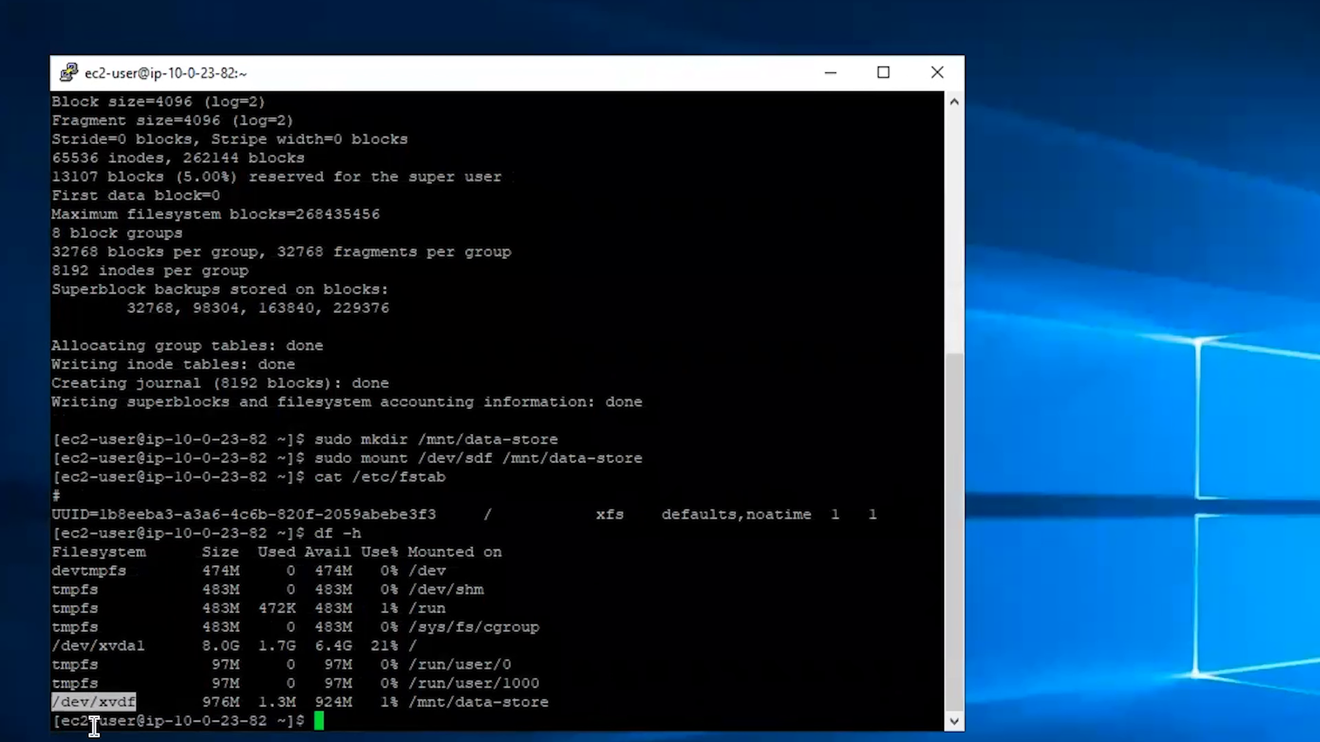
double_click(273, 703)
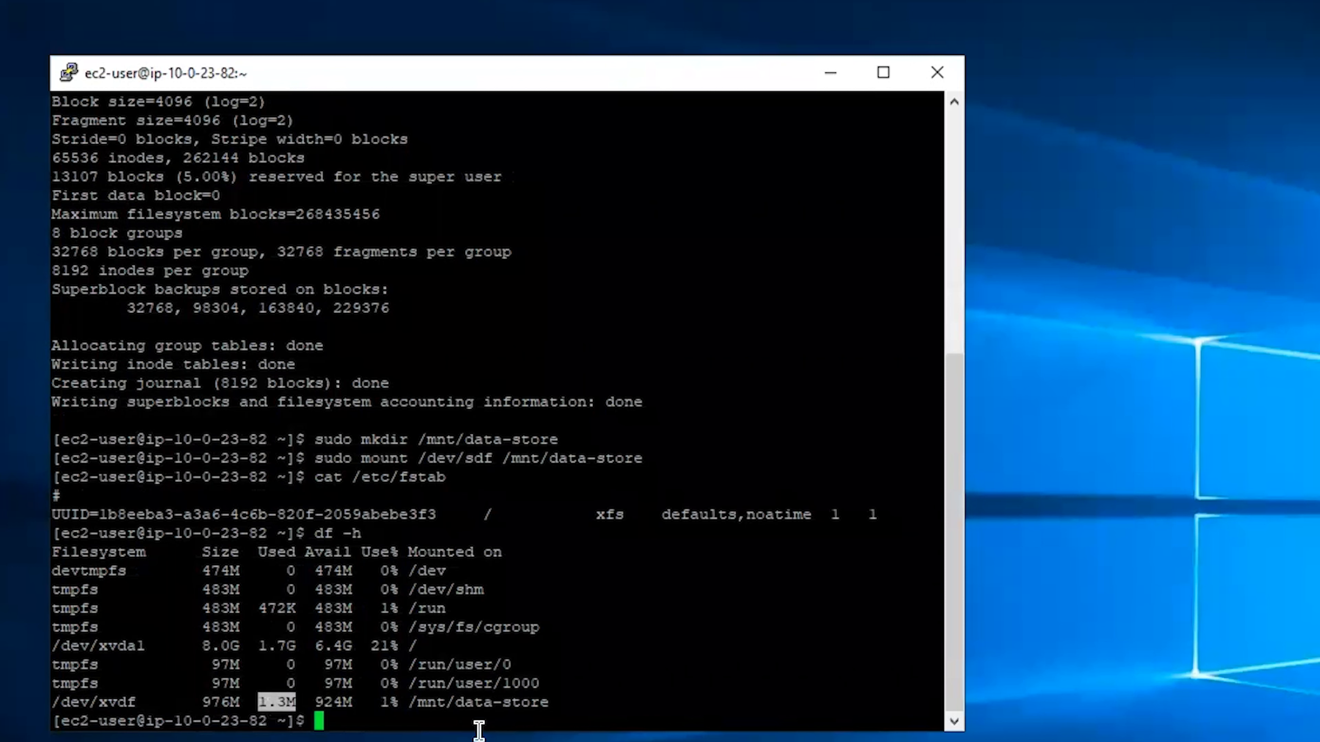
double_click(421, 702)
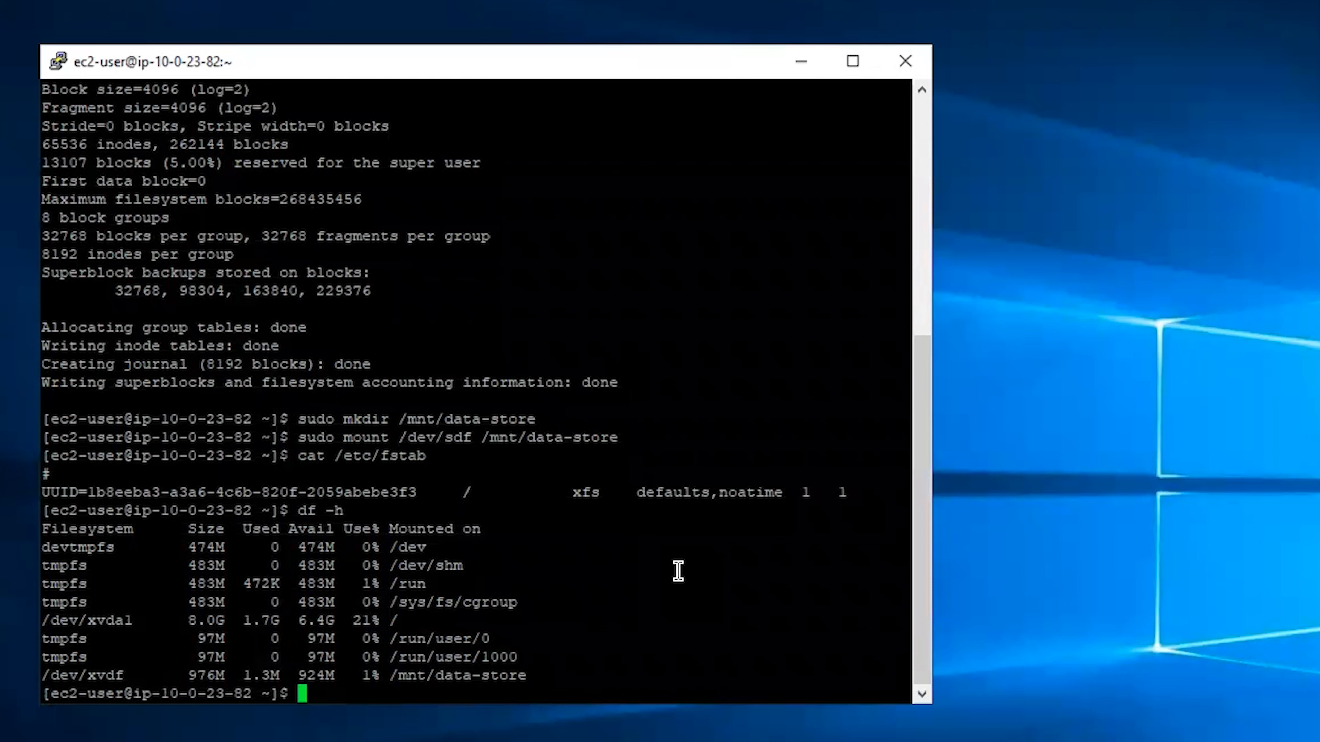
Change into /mnt/data-store, list it, and create an empty file.txt
type("cd /mnt/data")
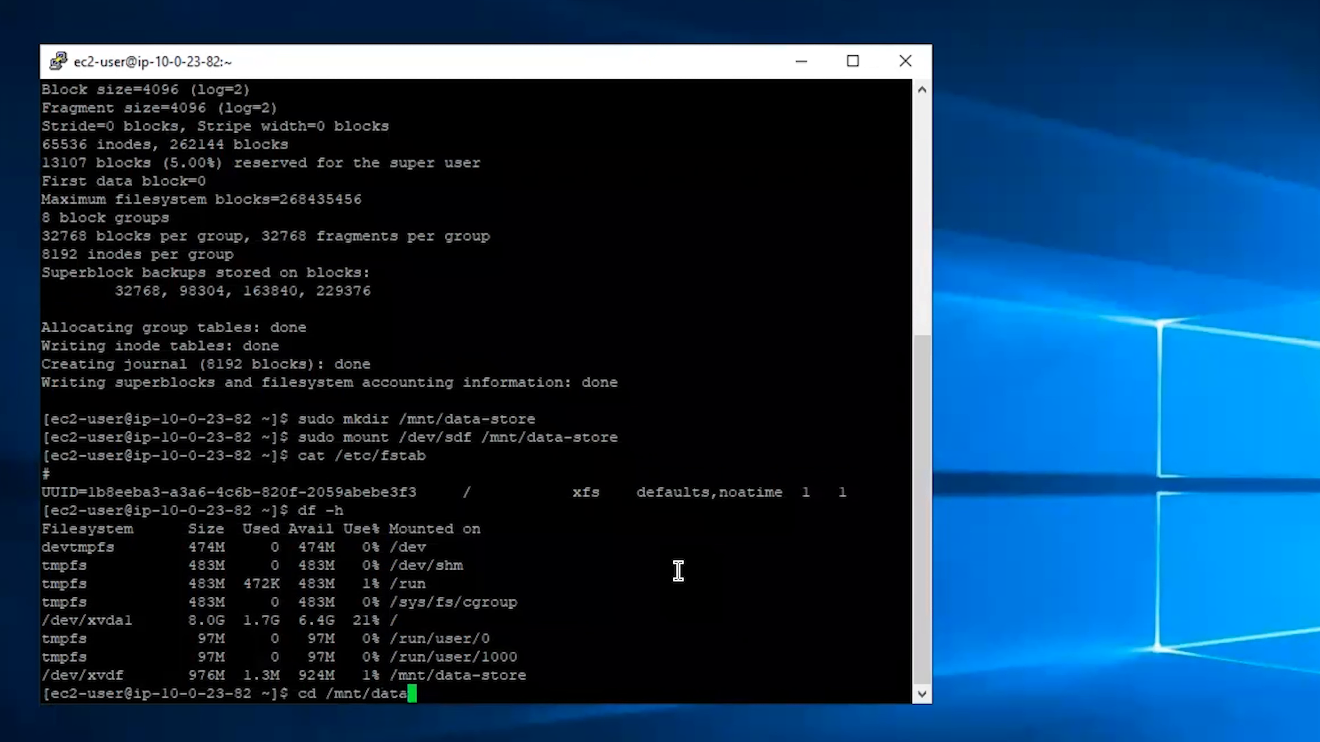
type("-store")
key("Return")
type("ls")
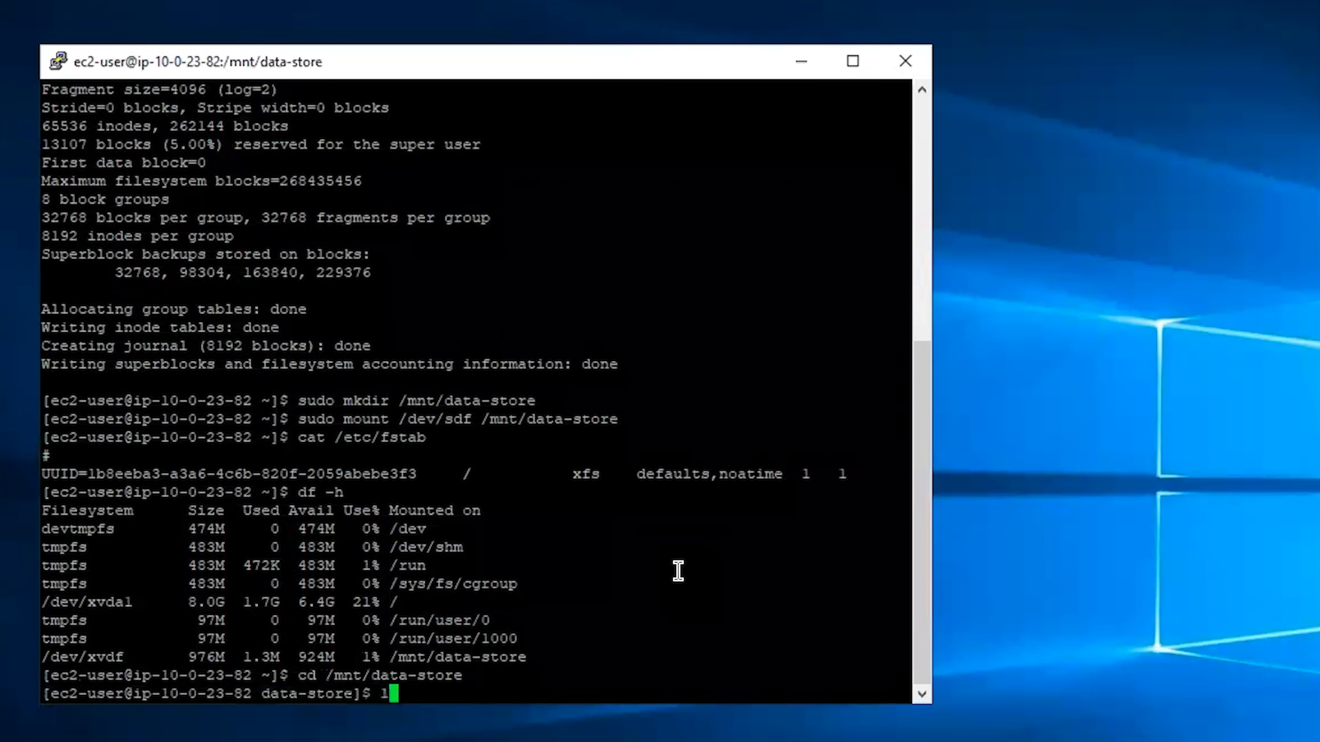
key("Return")
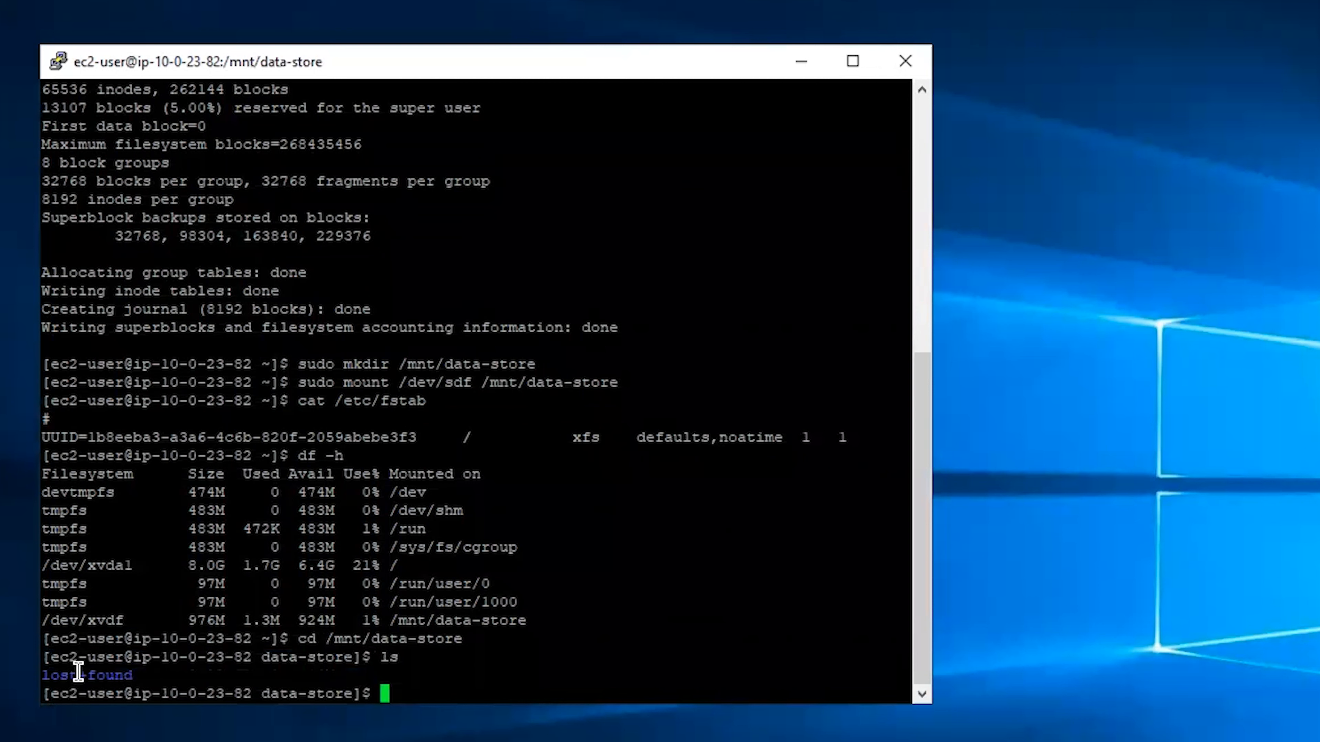
type("sudo touch ")
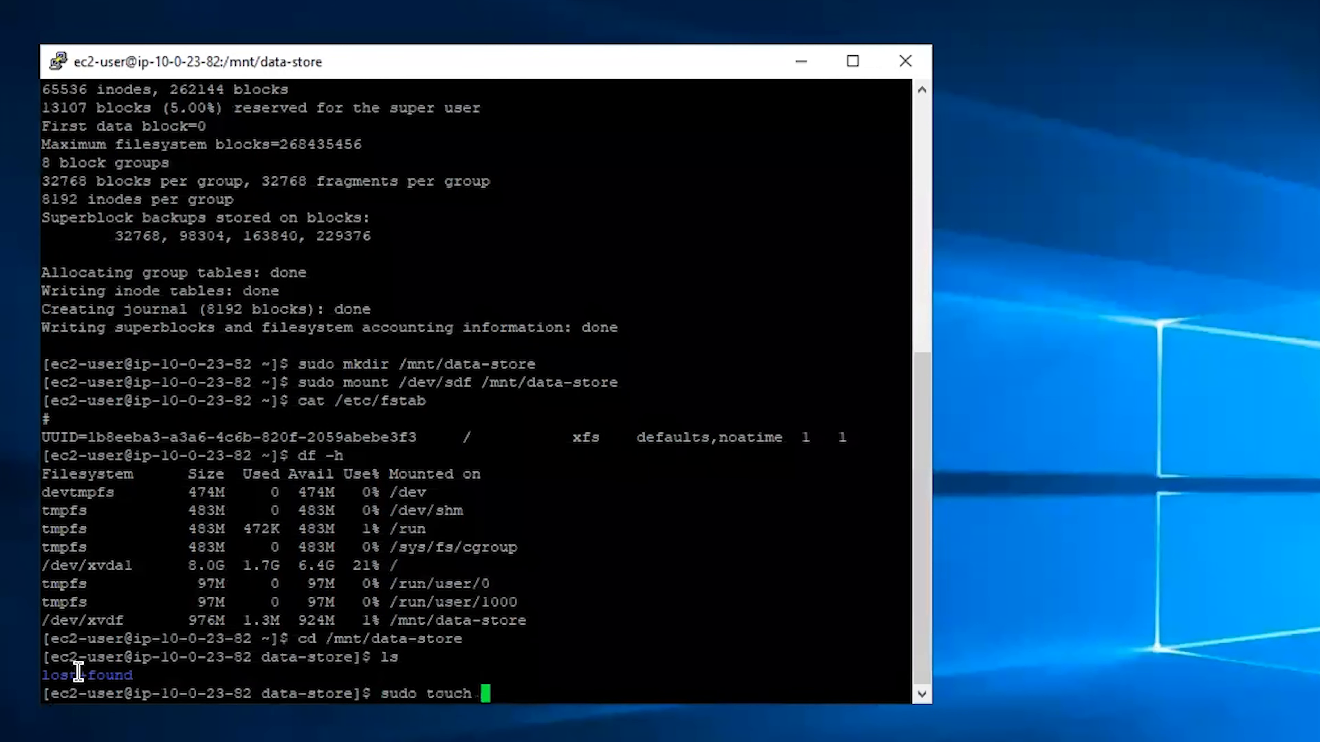
type("file.txt")
key("Return")
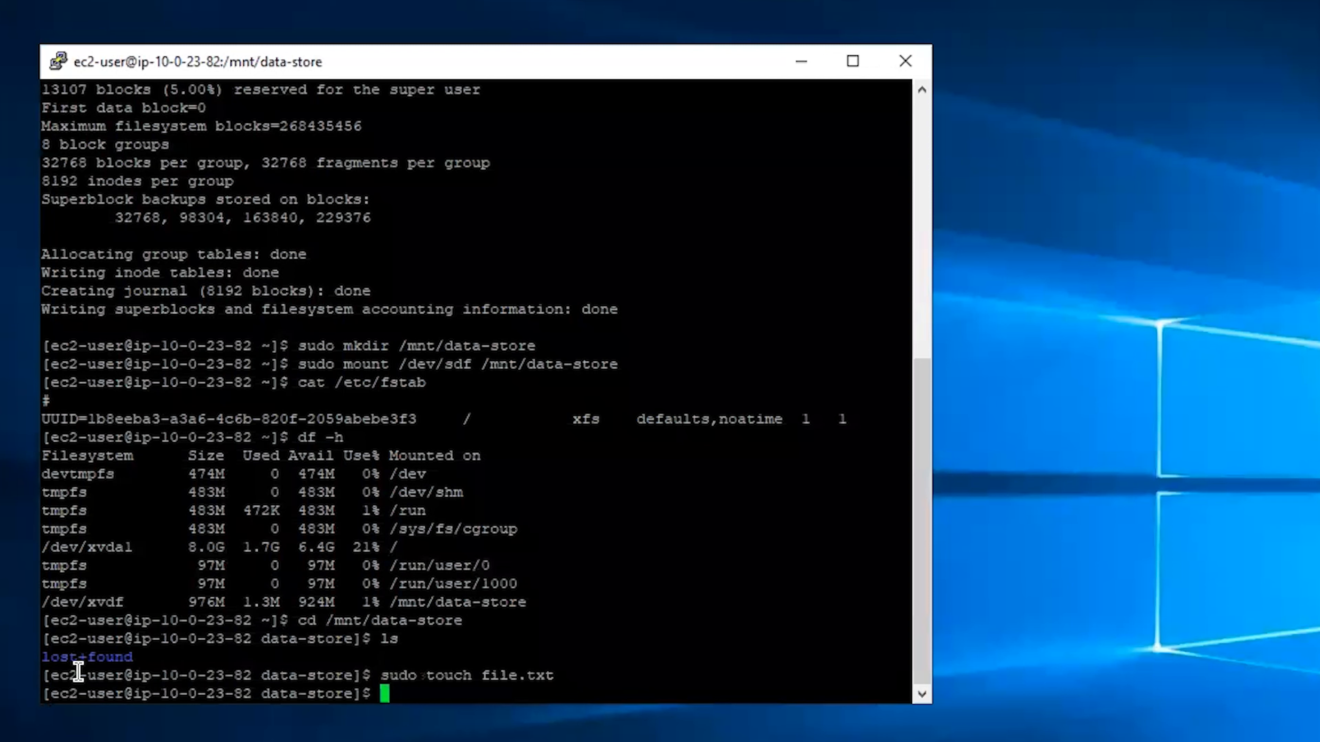
Write 'This is my test file for EBS lab' into file.txt with nano and save it
type("sudo nano ")
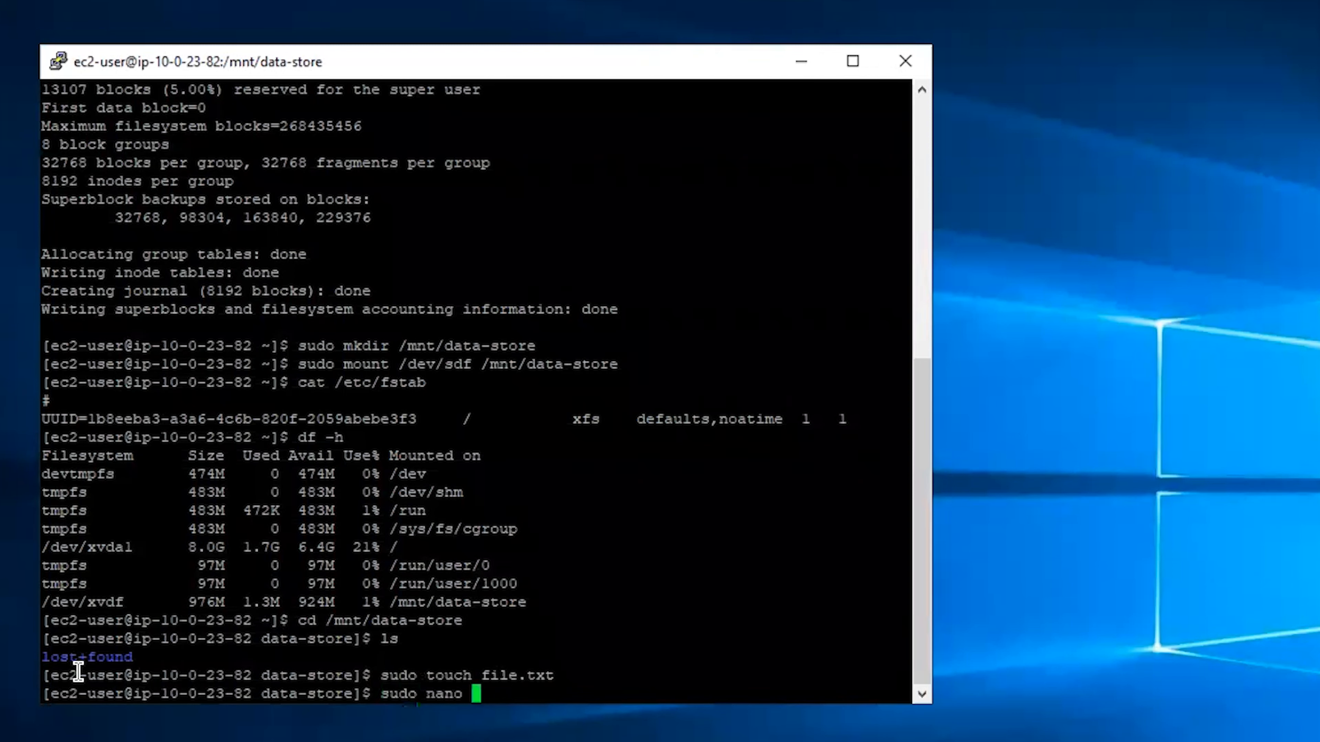
type("file.txt")
key("Return")
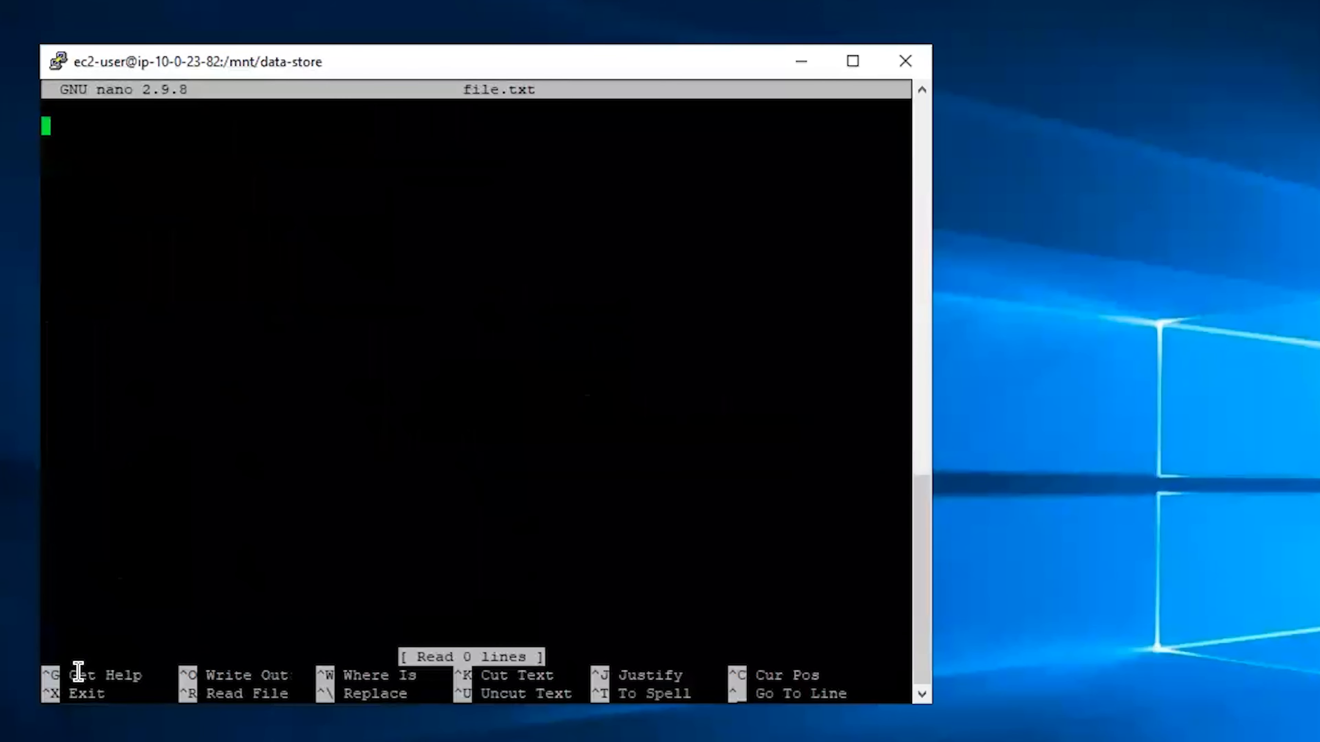
type("This ")
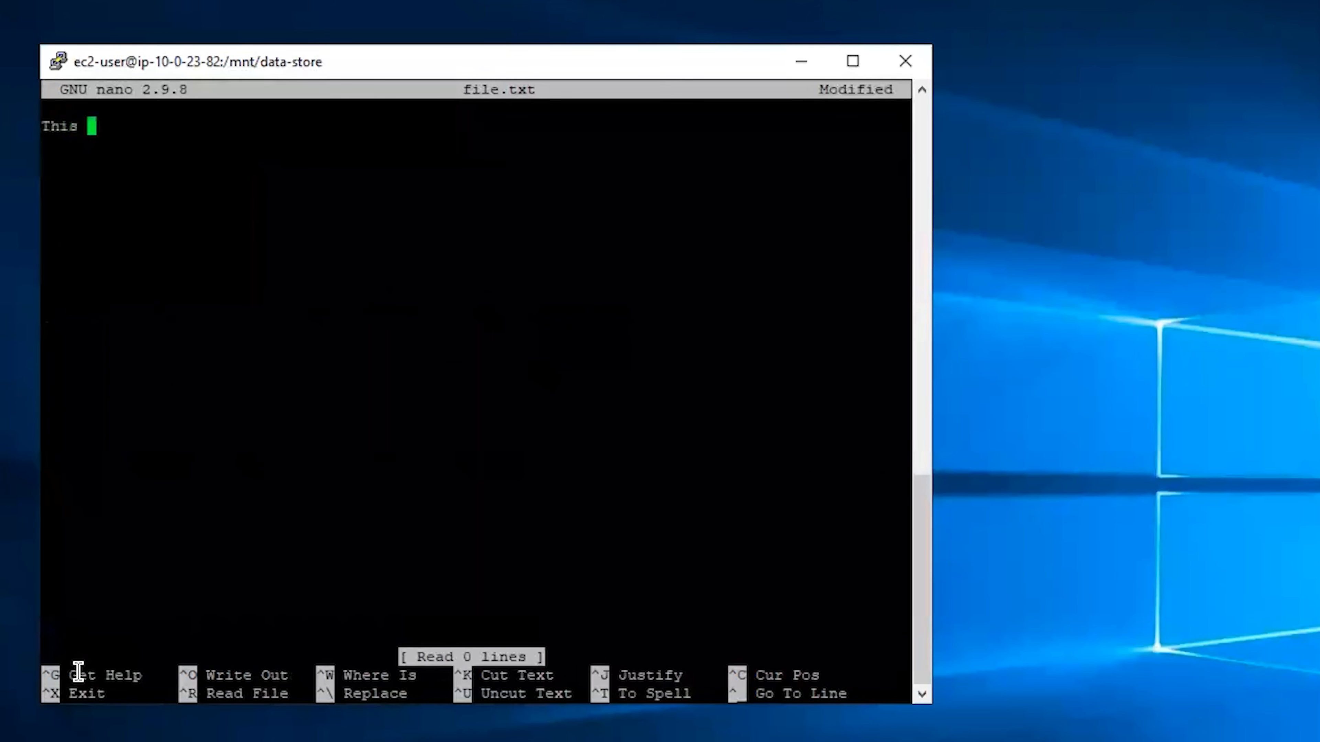
type("is my test ")
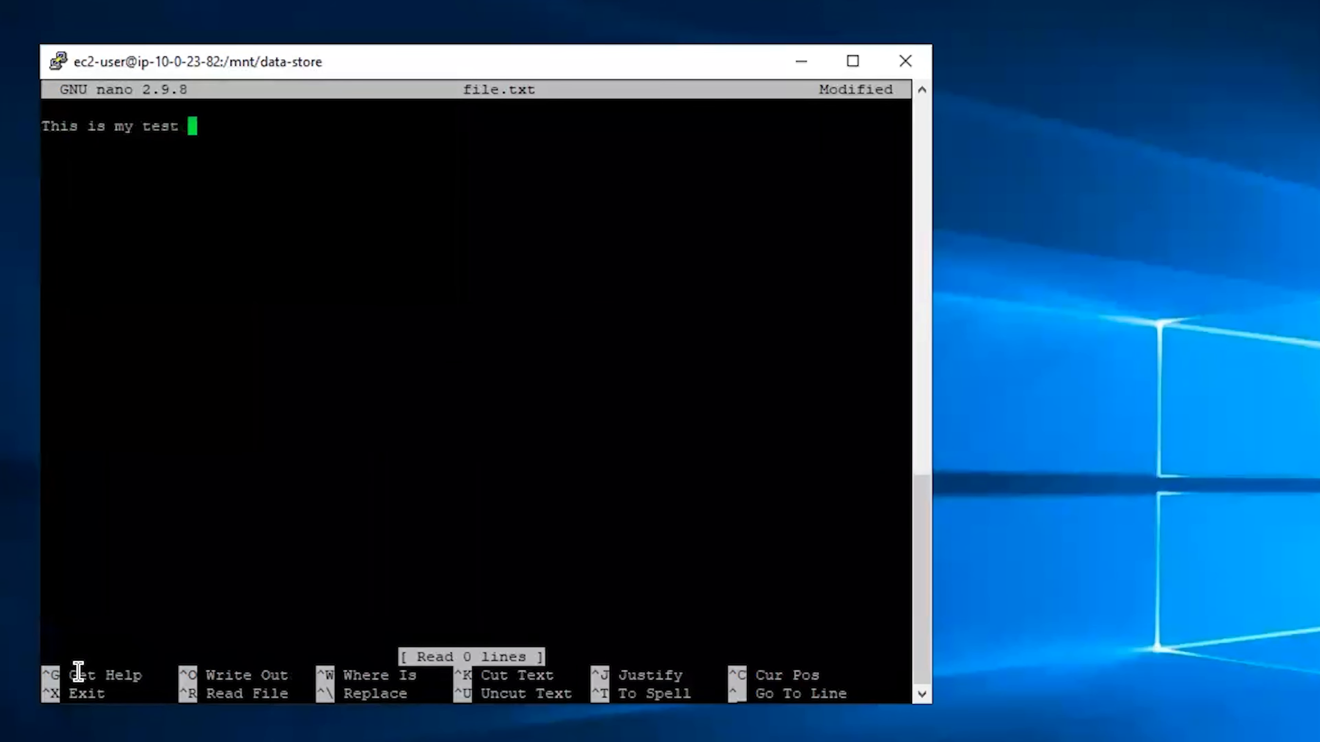
type("file for E")
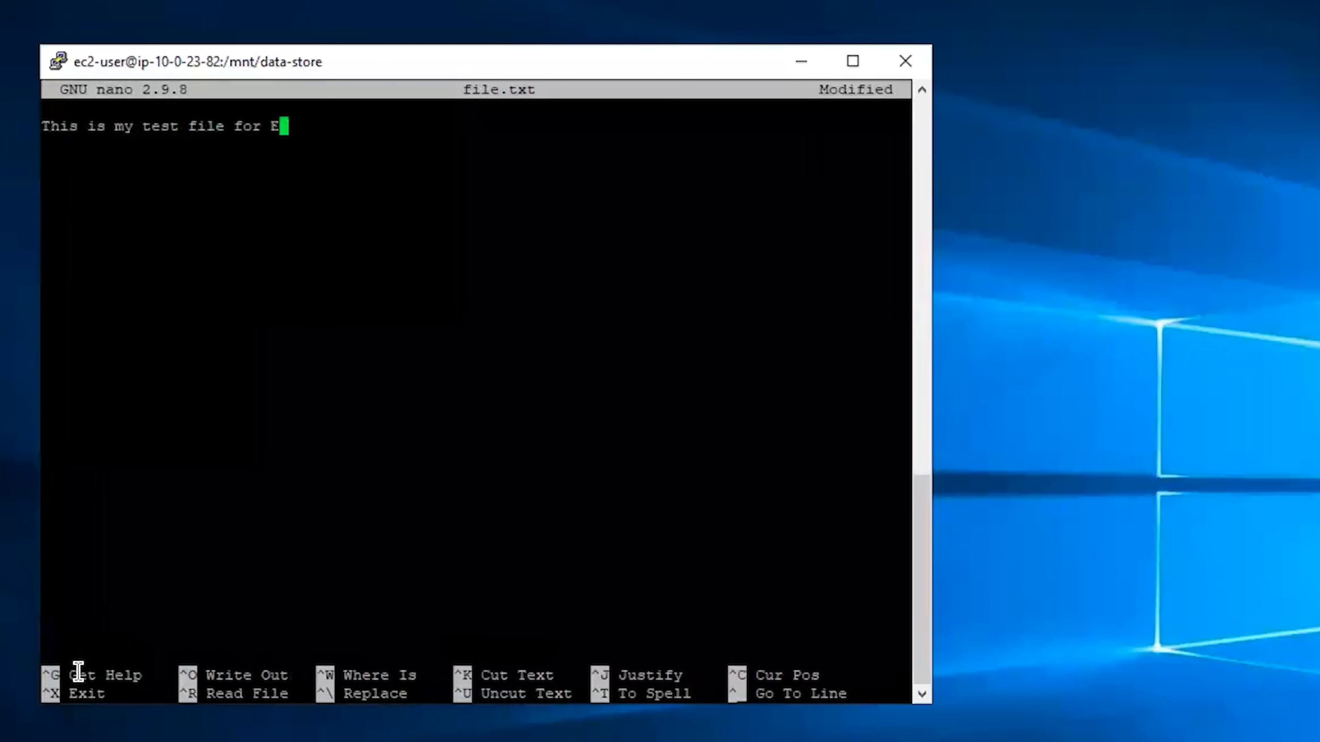
type("BS lab")
key("ctrl+x")
key("y")
key("Return")
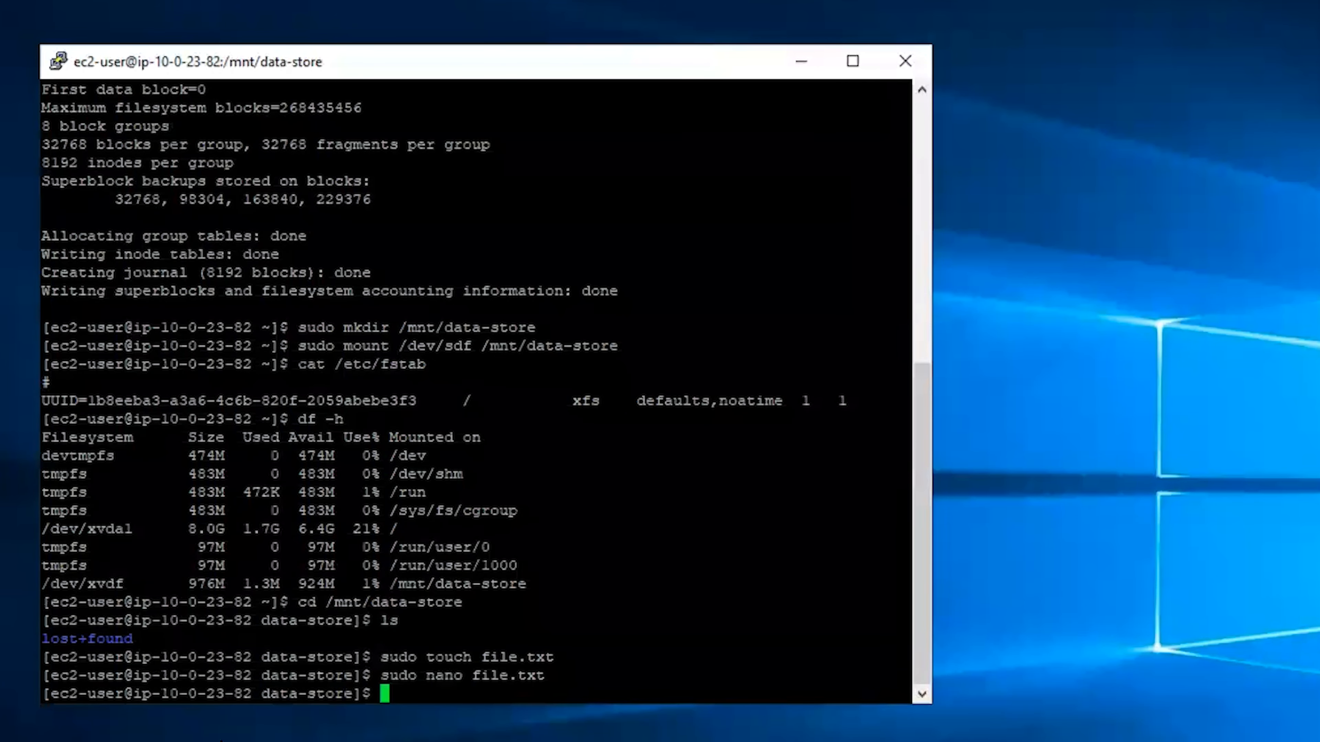
Write 'some text has been written' into file1.txt with an echo command
type("ls")
key("Return")
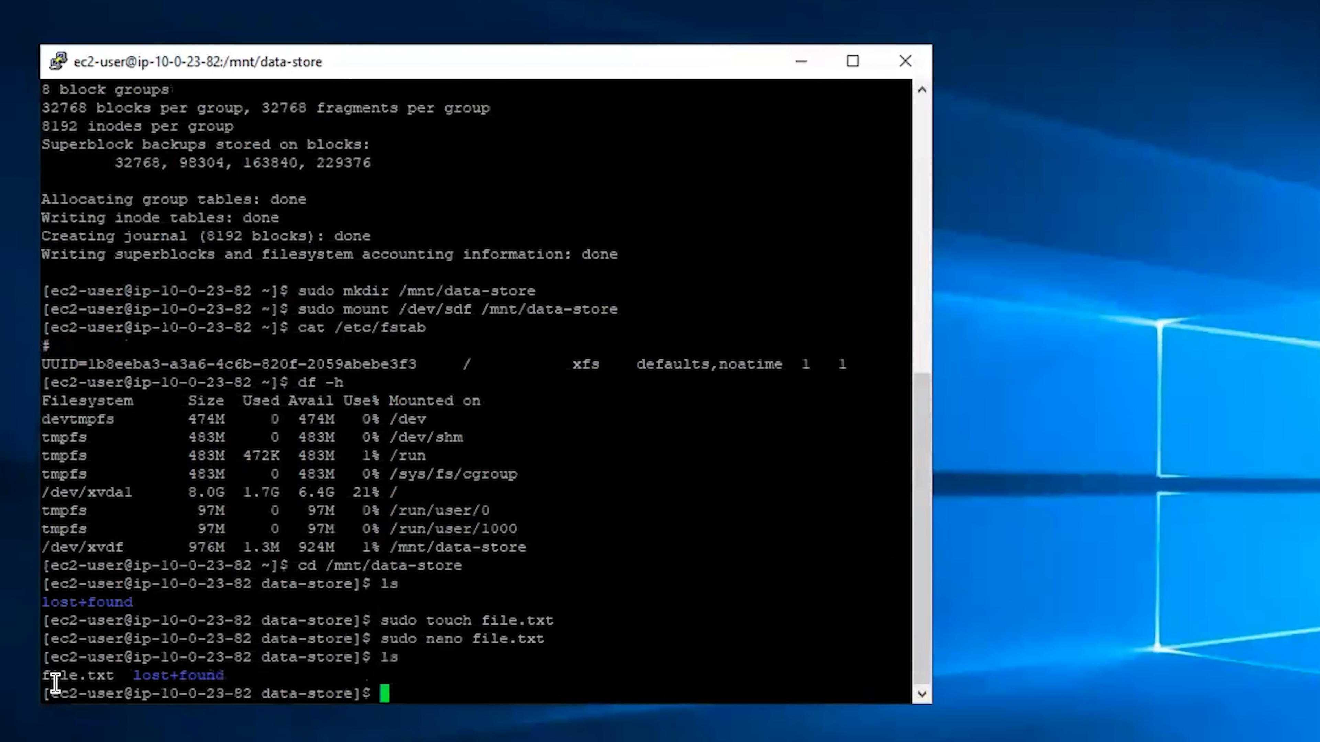
right_click(669, 676)
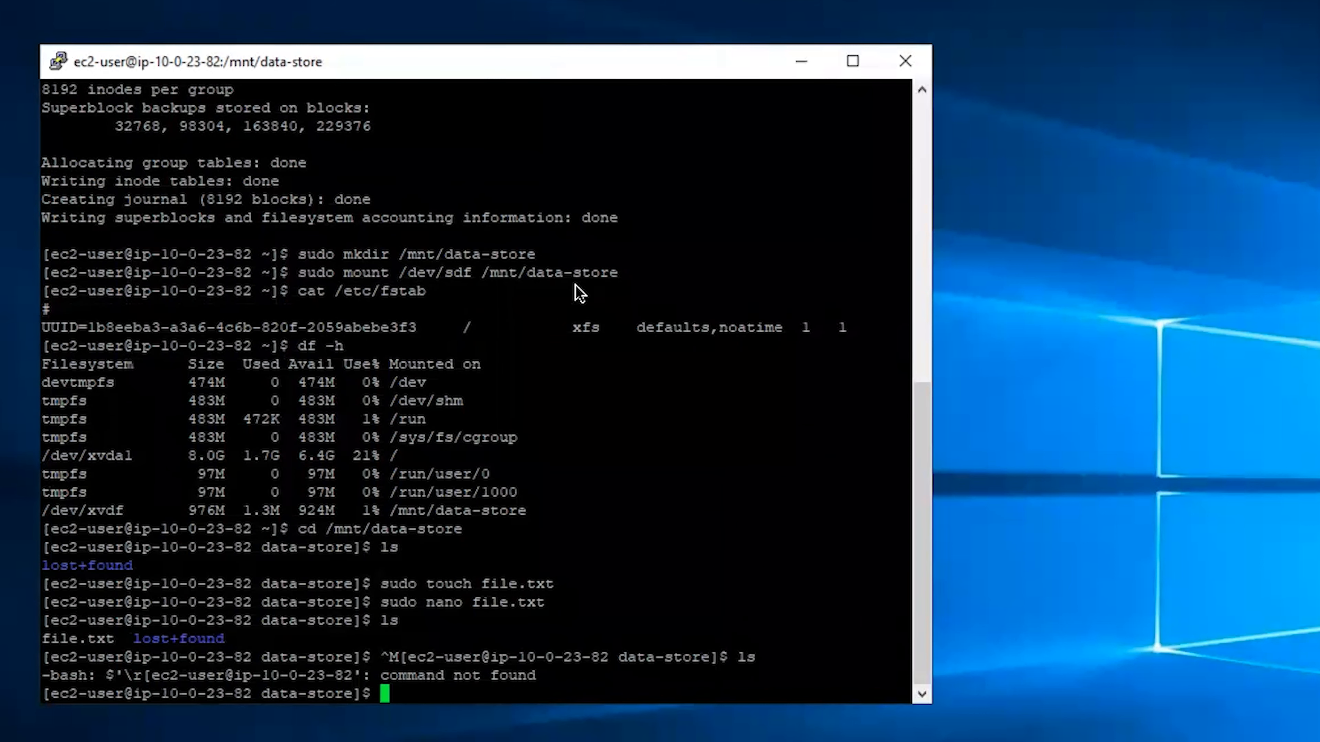
right_click(637, 422)
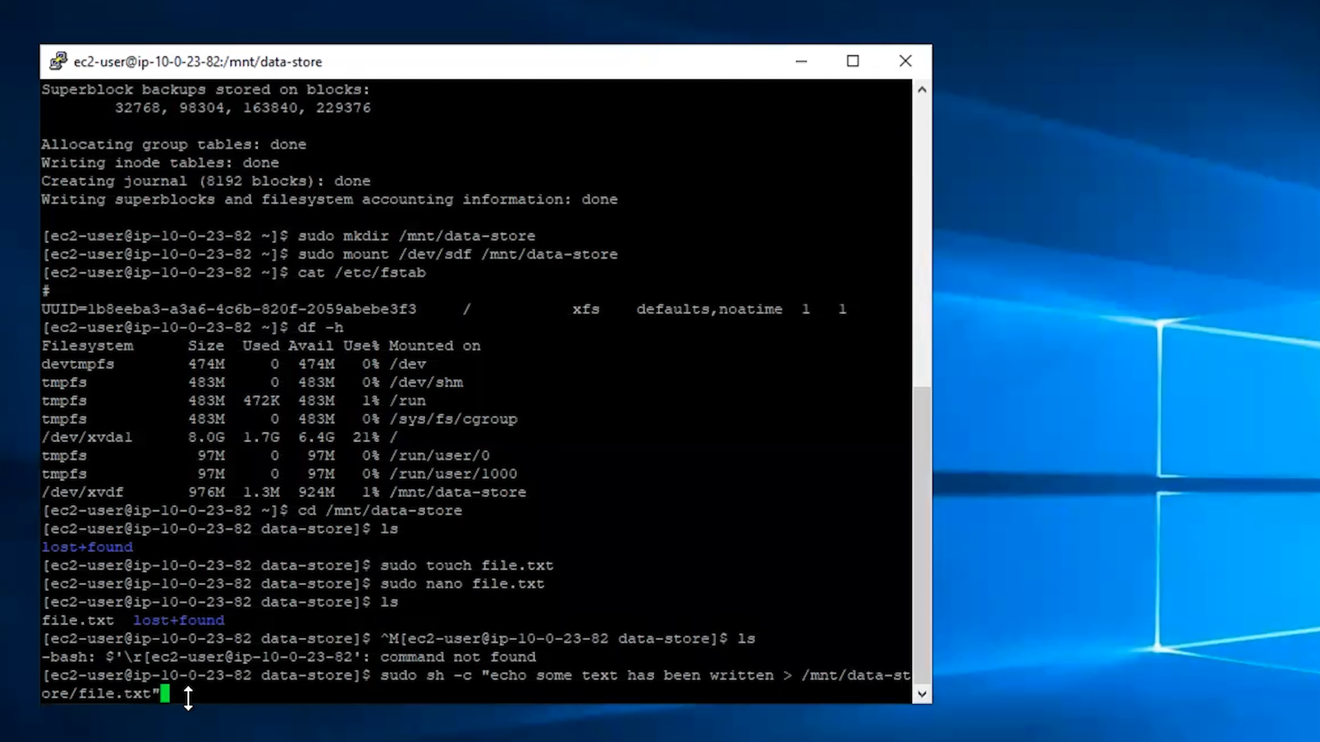
key("Left")
key("Left")
key("Left")
key("Left")
key("Left")
type("1")
key("Return")
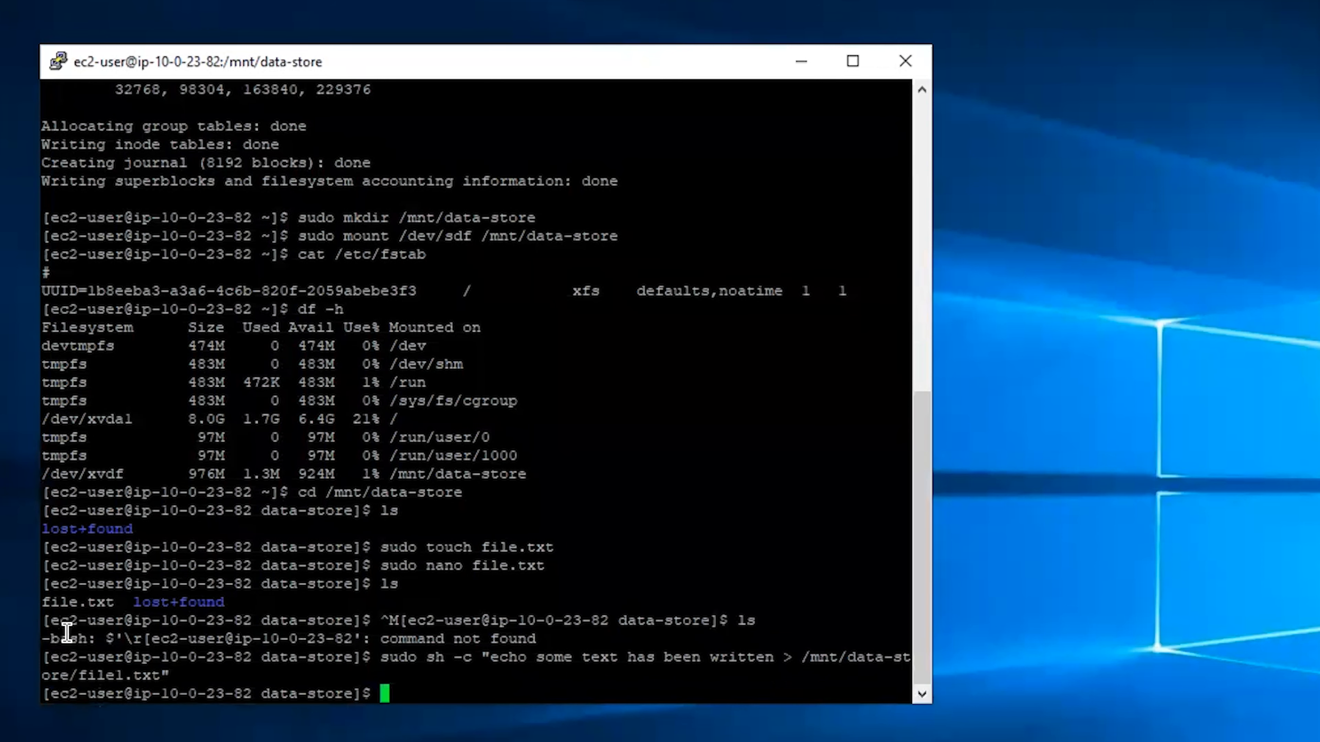
List the folder and display the contents of file.txt and file1.txt
type("ls")
key("Return")
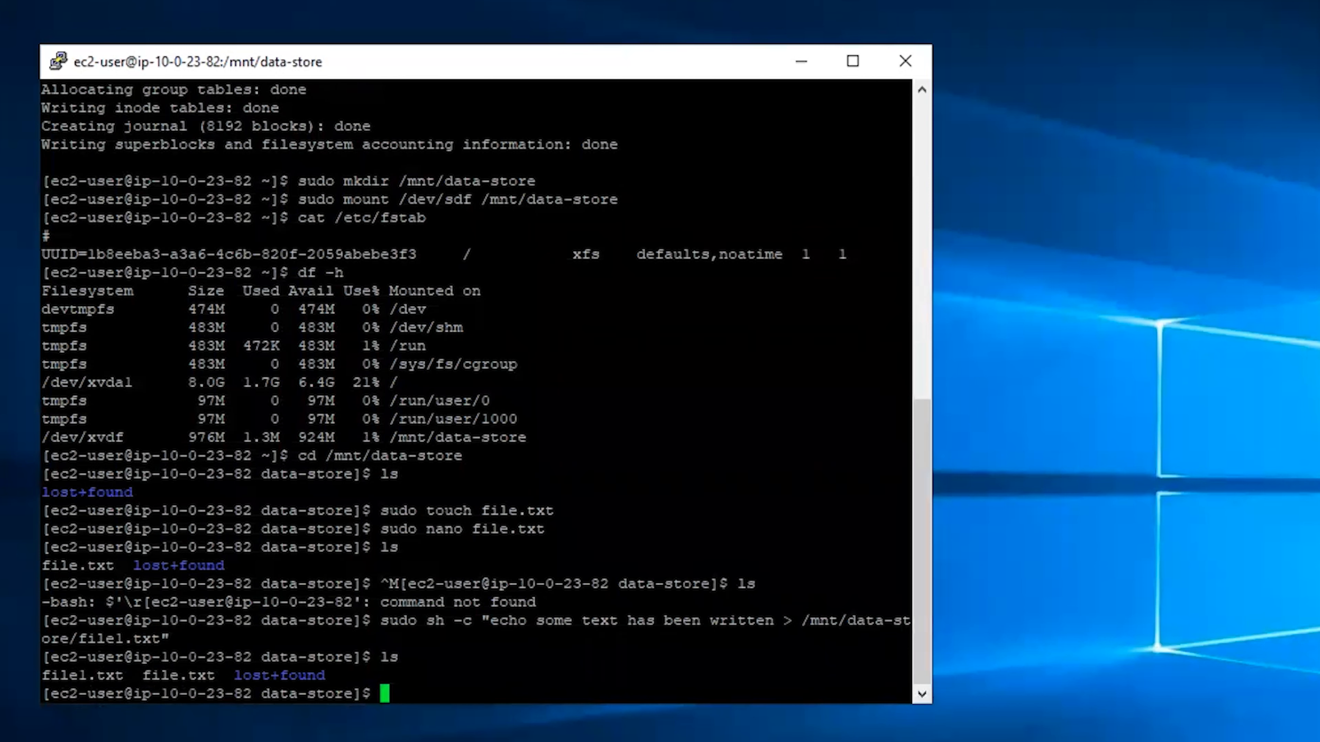
right_click(536, 588)
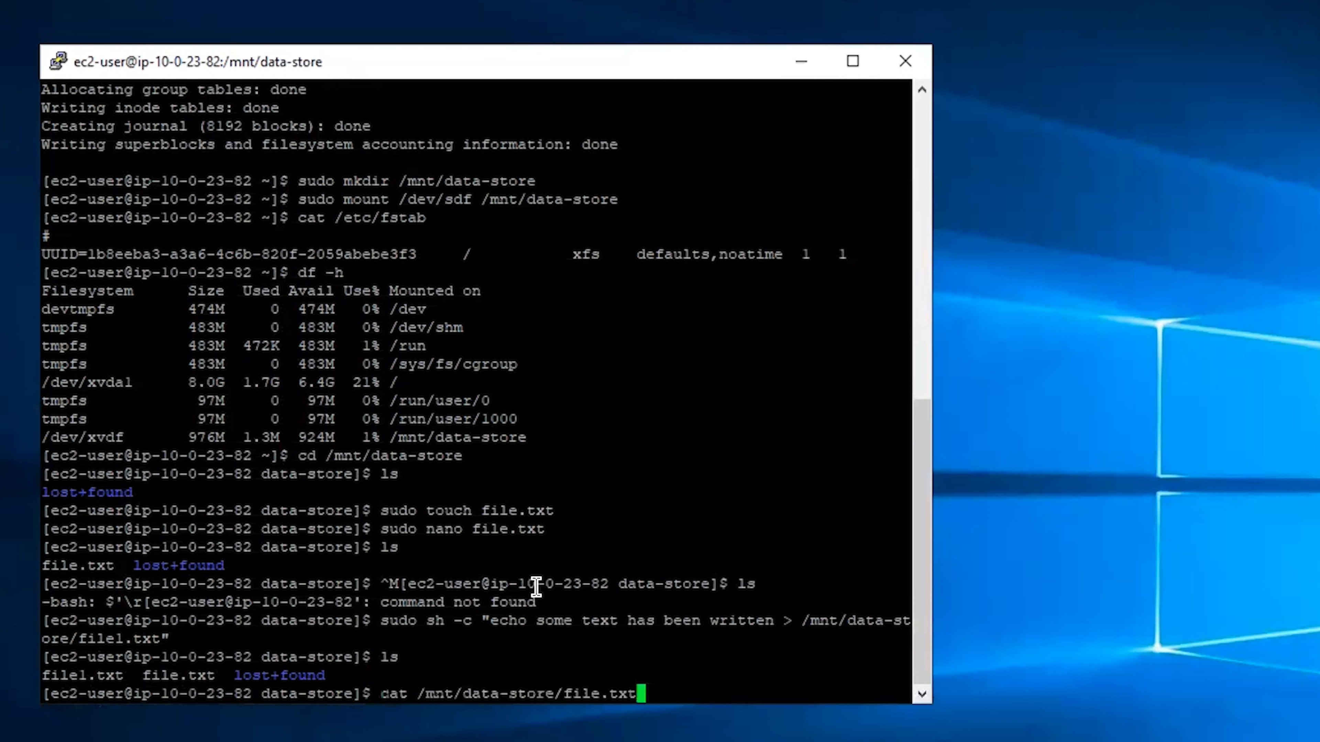
key("Return")
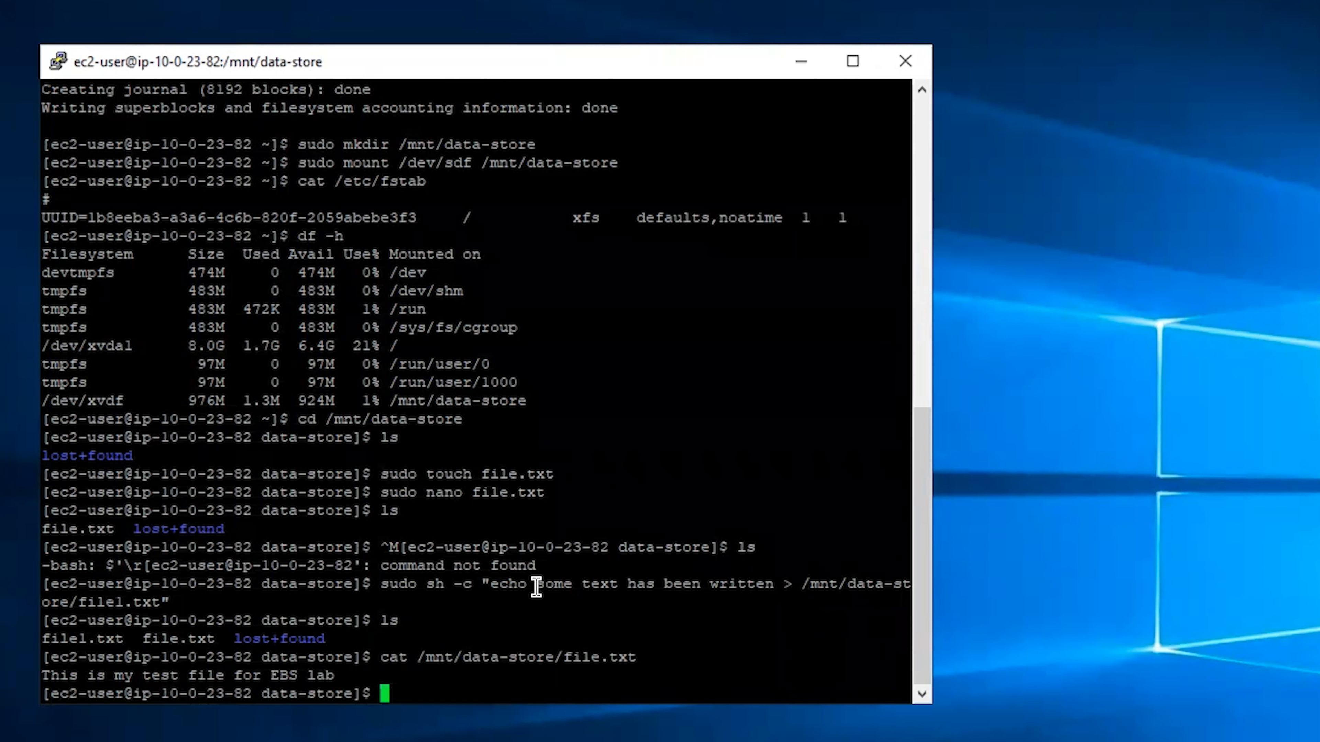
key("Up")
key("Left")
key("Left")
key("Left")
key("Left")
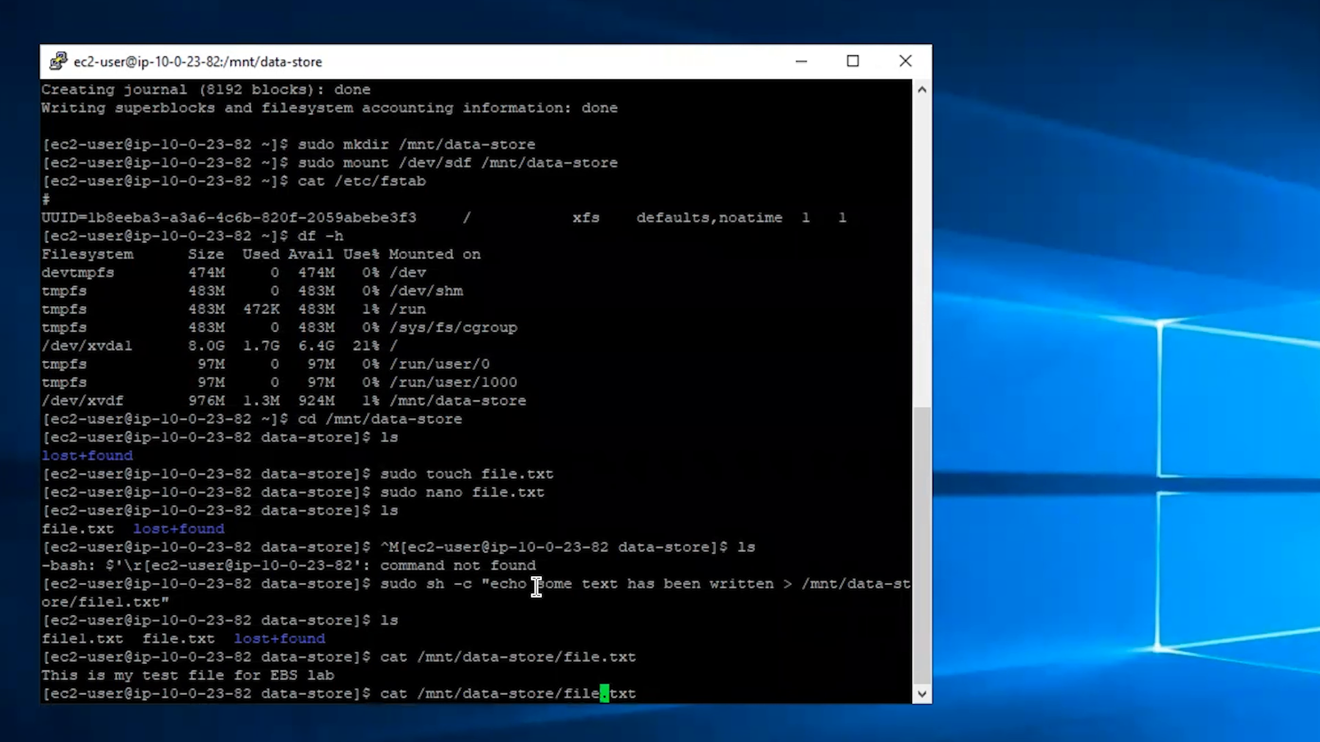
type("1")
key("Return")
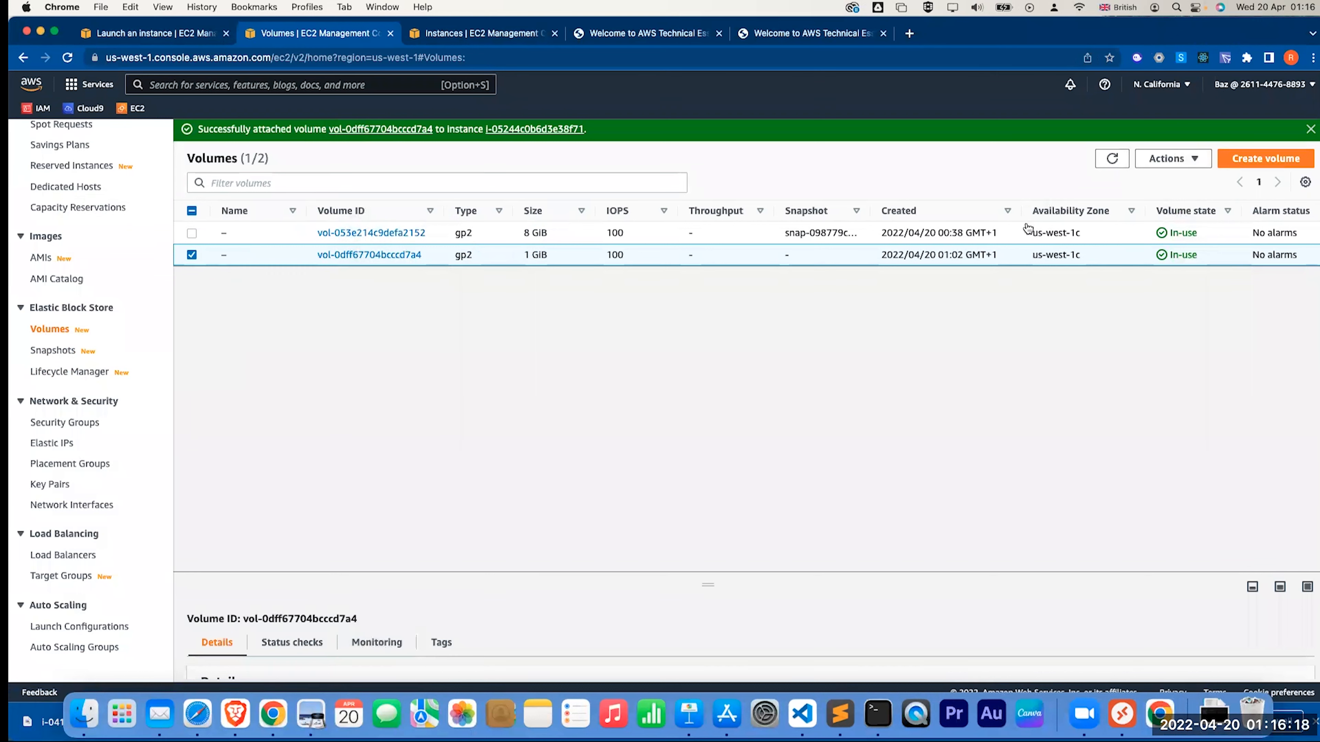
Clear the current volume selections in the EC2 Volumes list
left_click(191, 210)
Snapshot the 1 GiB volume with description 'My Snapshot' and refresh the Snapshots list
left_click(191, 255)
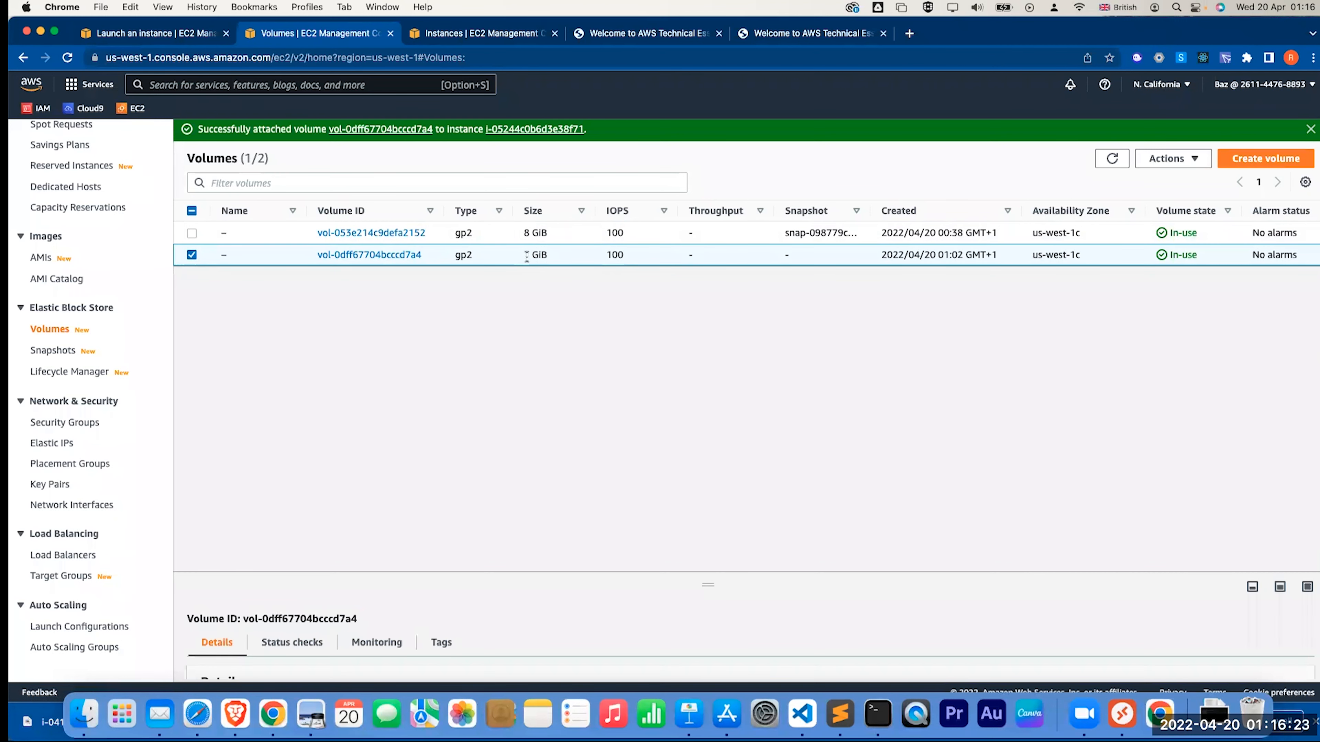
left_click(1165, 160)
left_click(1127, 200)
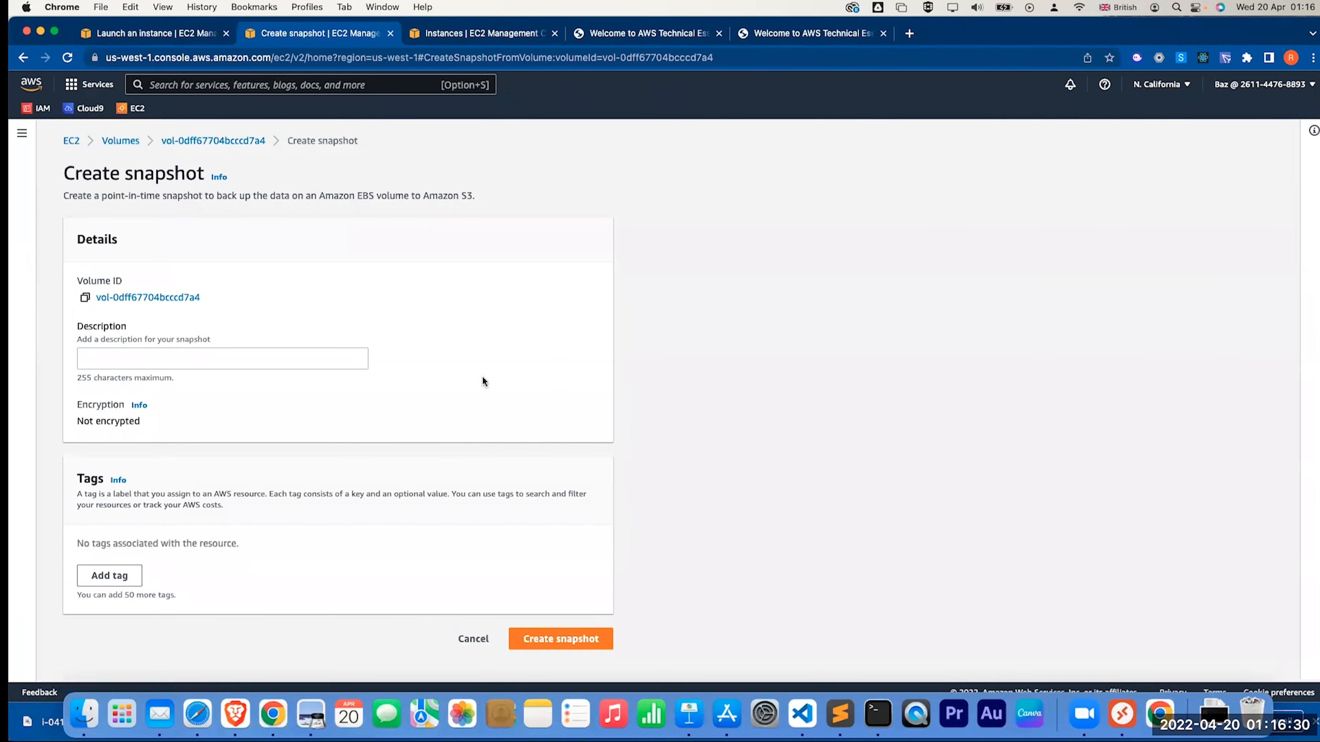
left_click(236, 358)
type("M")
type("y Snapshot")
left_click(584, 637)
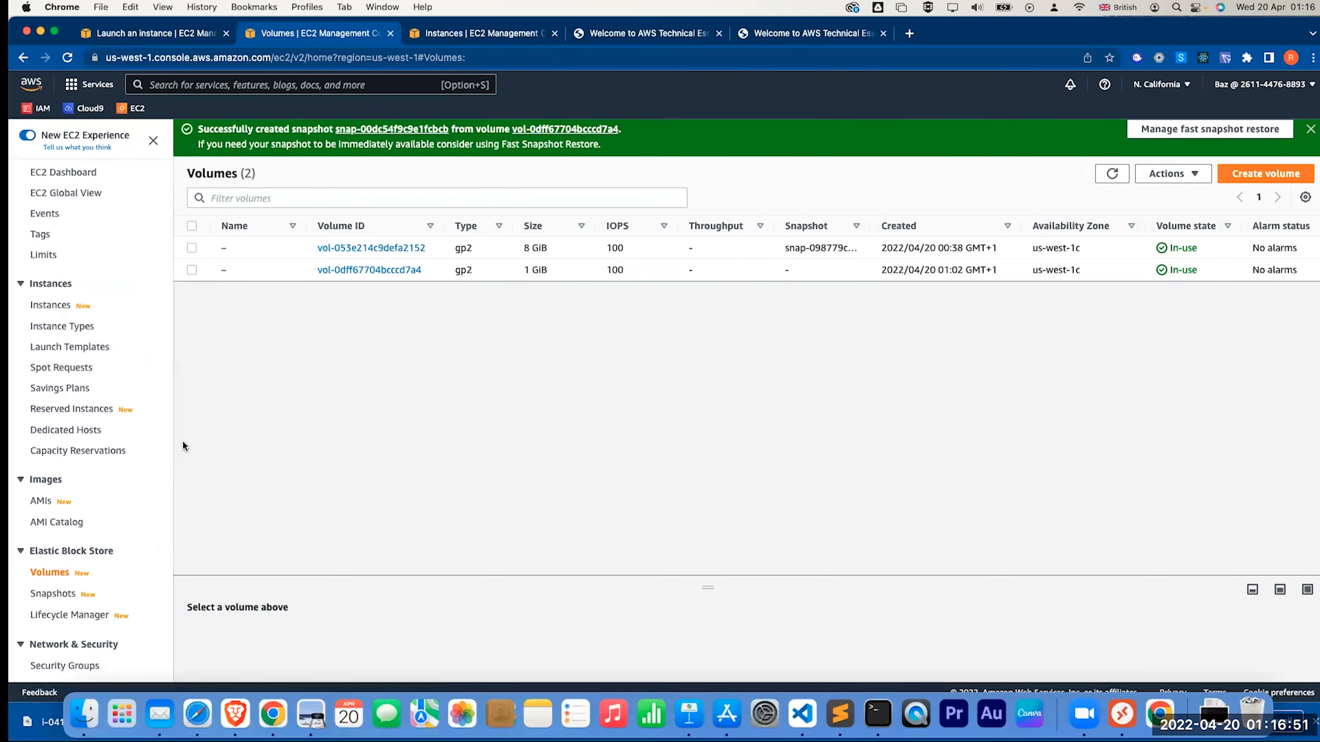
left_click(51, 594)
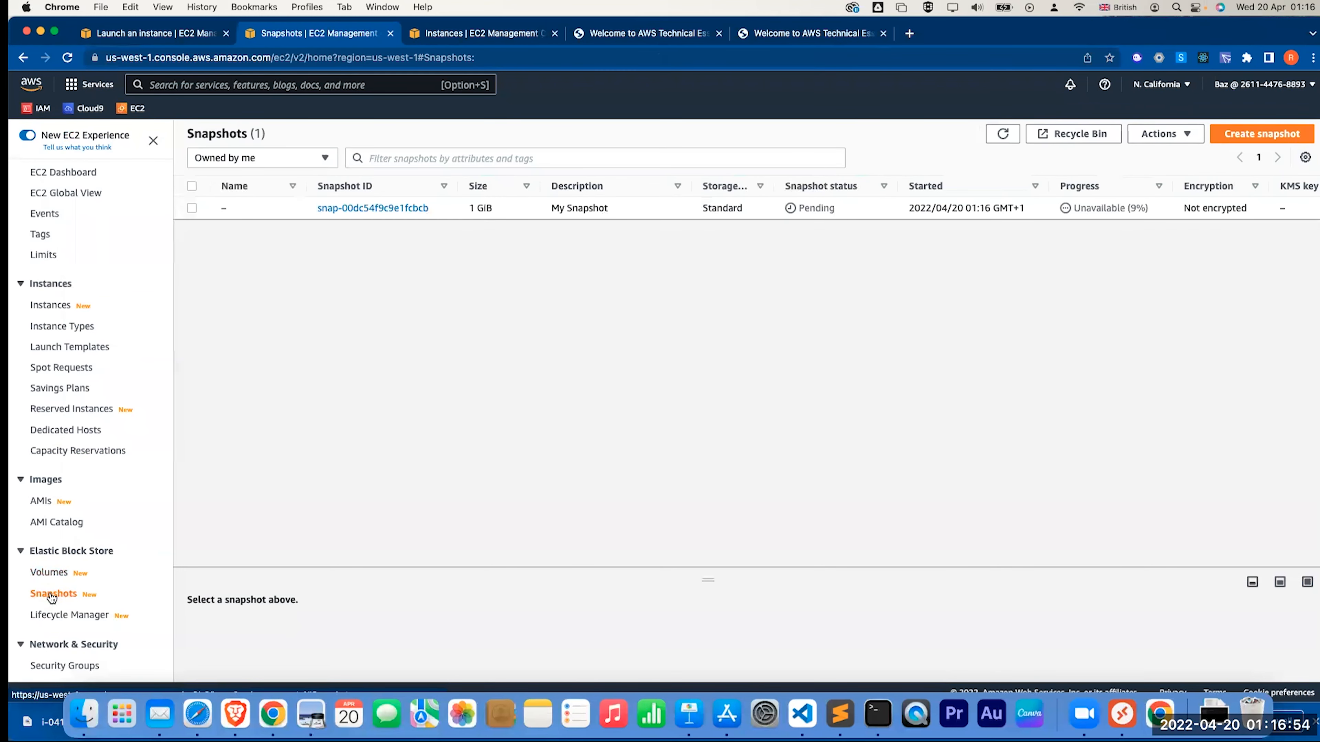
left_click(1002, 134)
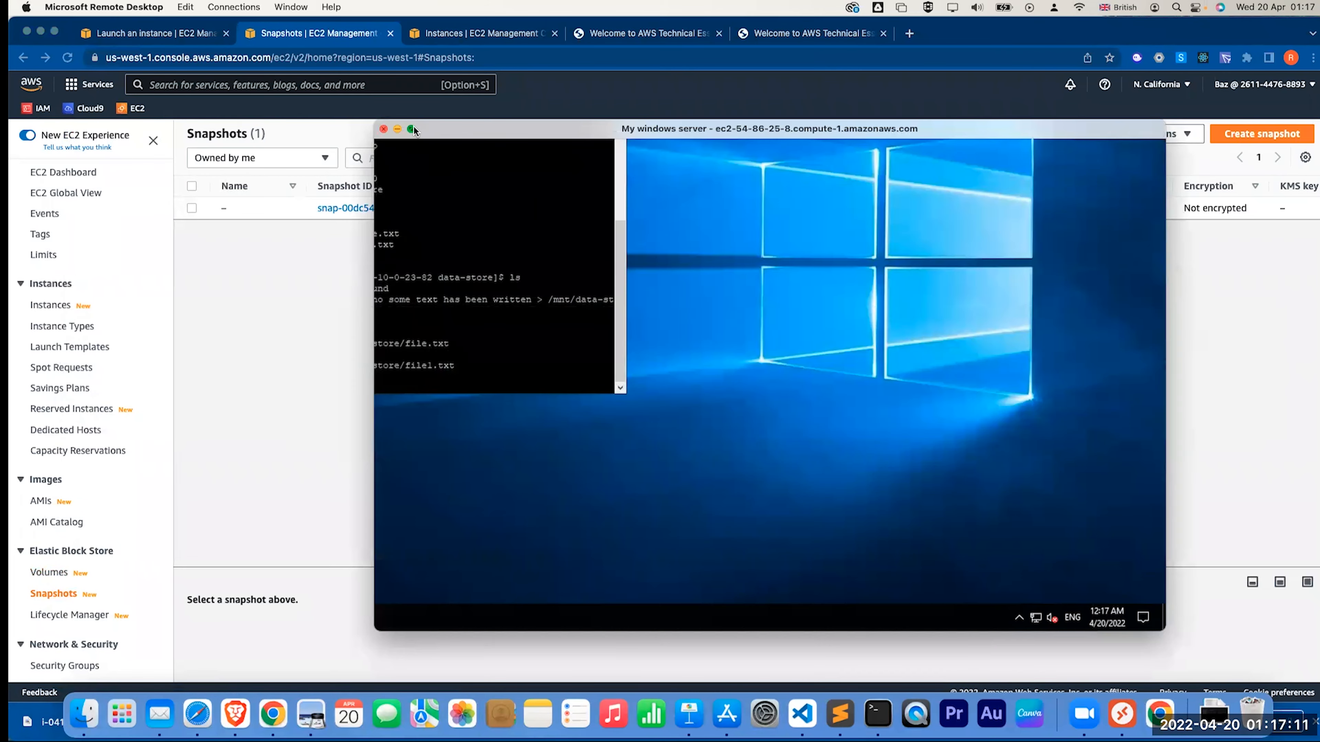
Delete file.txt from /mnt/data-store and confirm with ls that it is gone
left_click(413, 129)
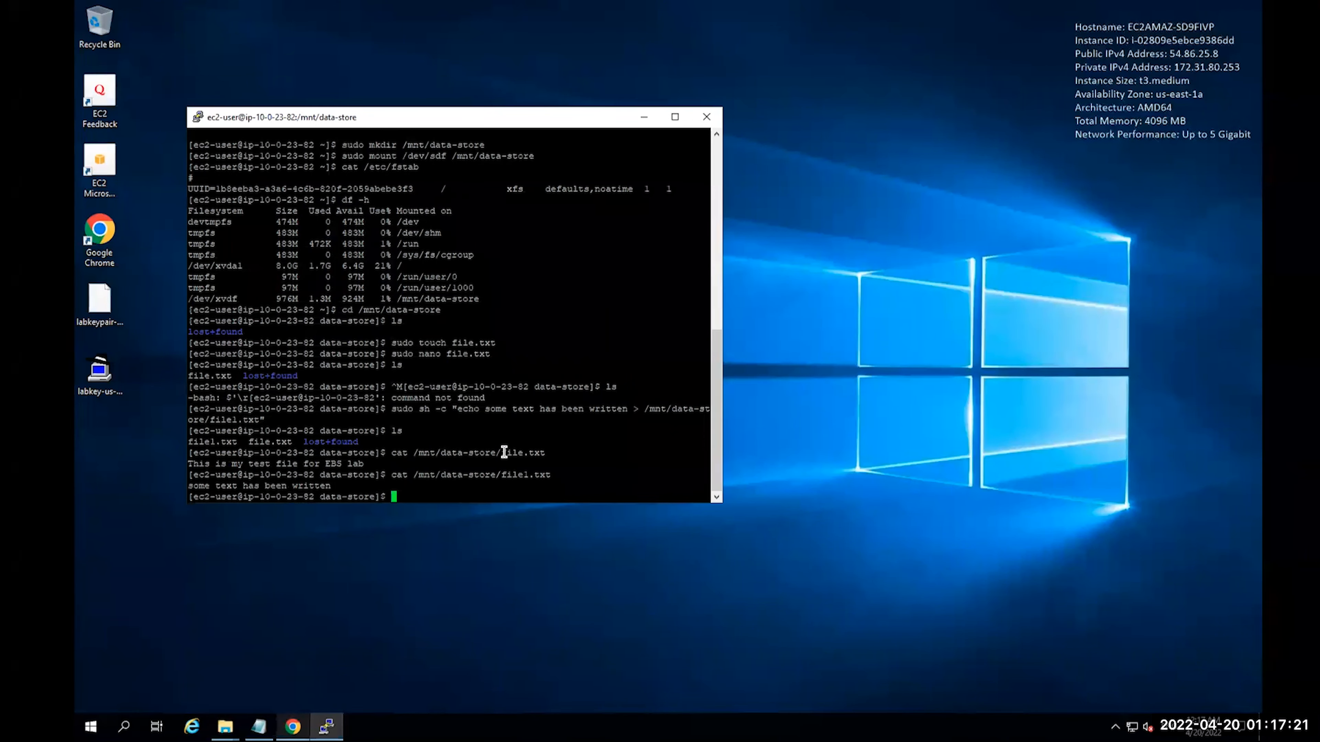
right_click(488, 456)
key("Return")
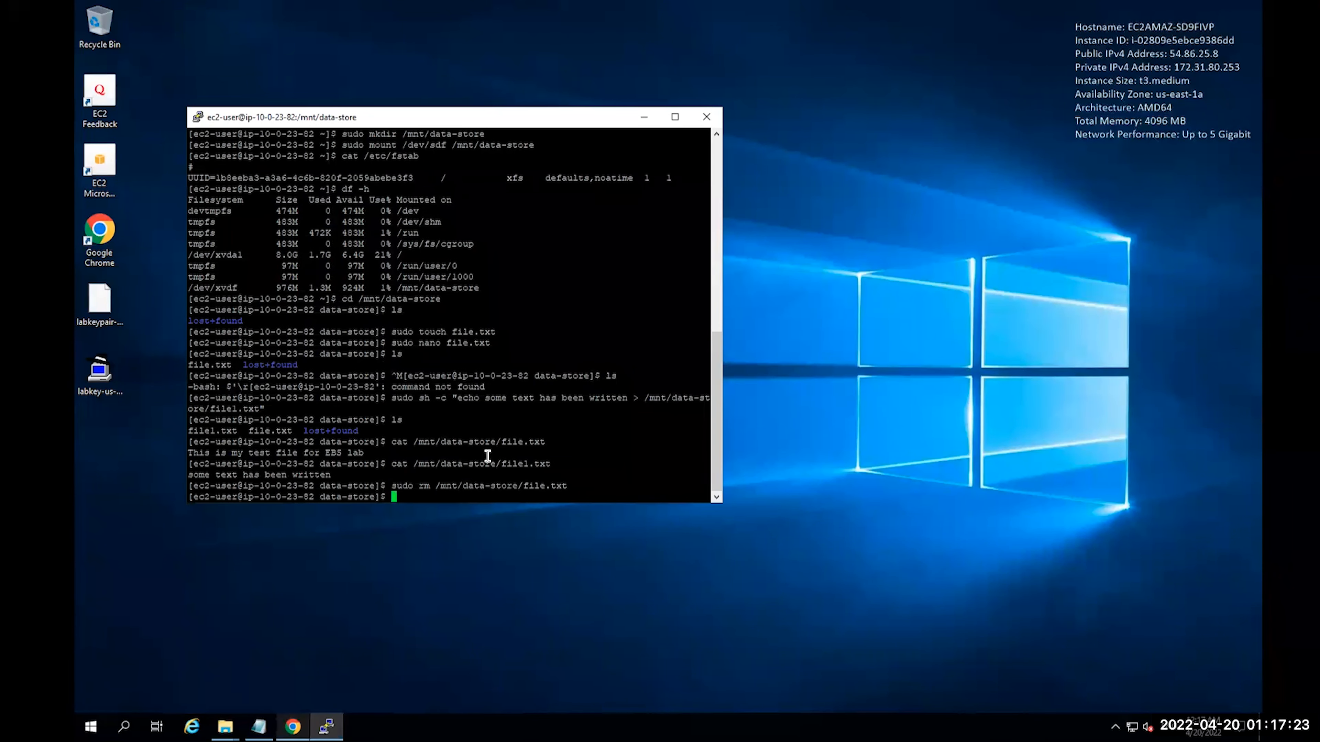
type("ls")
key("Return")
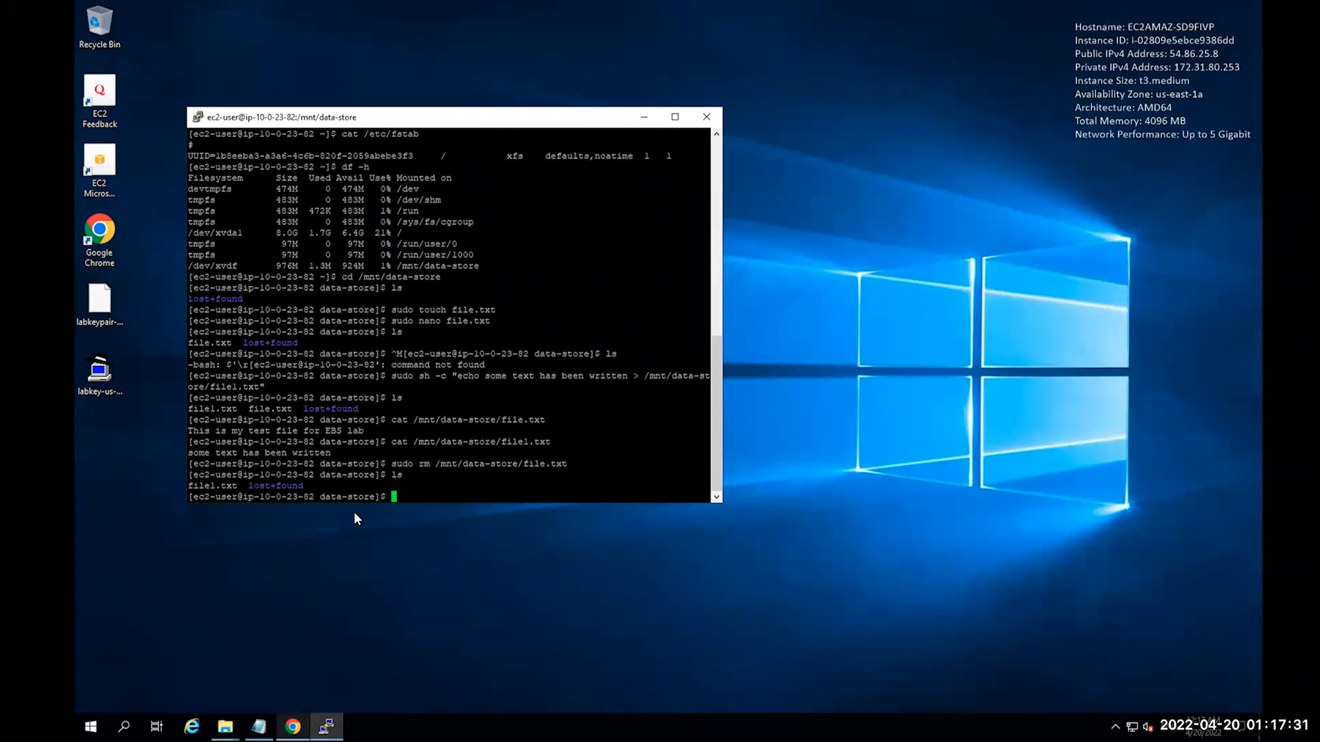
Delete file1.txt too, then return to the browser with the AWS console
type("ls")
key("Up")
key("Up")
key("Left")
key("Left")
key("Left")
key("Left")
type("1")
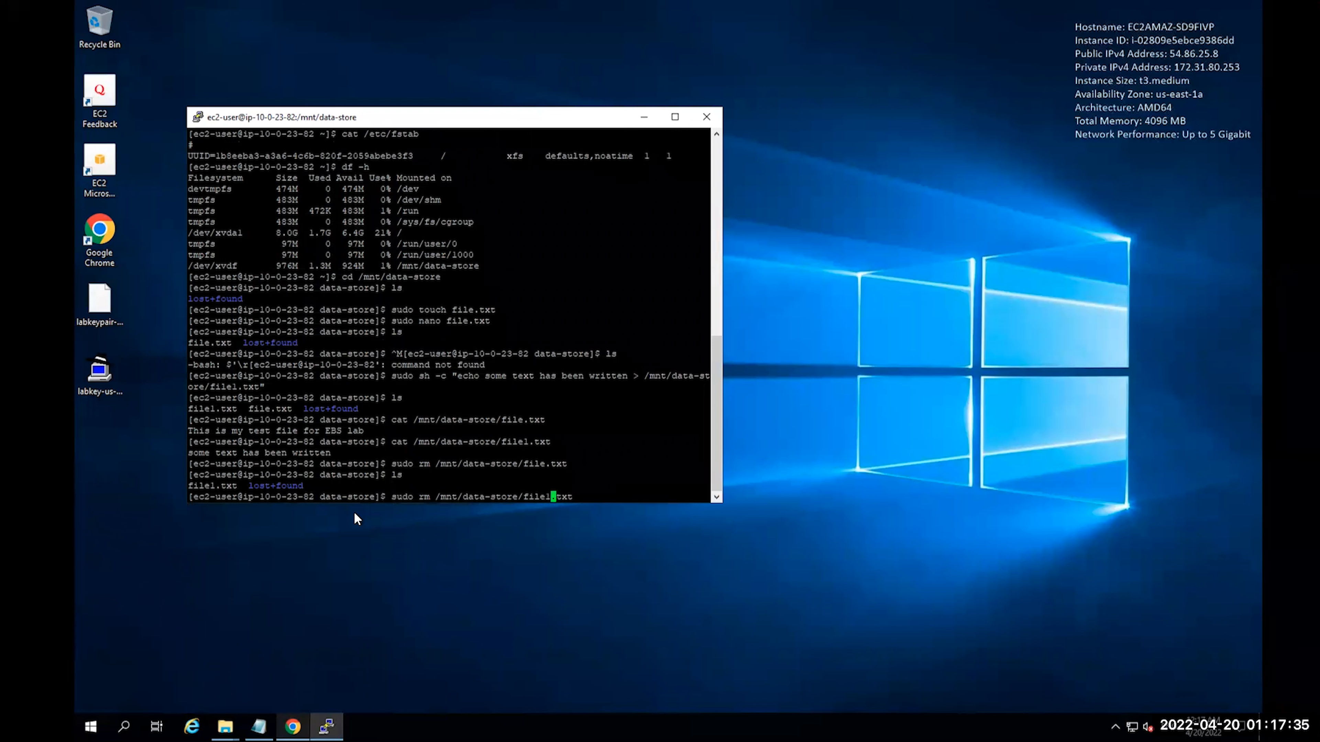
key("Return")
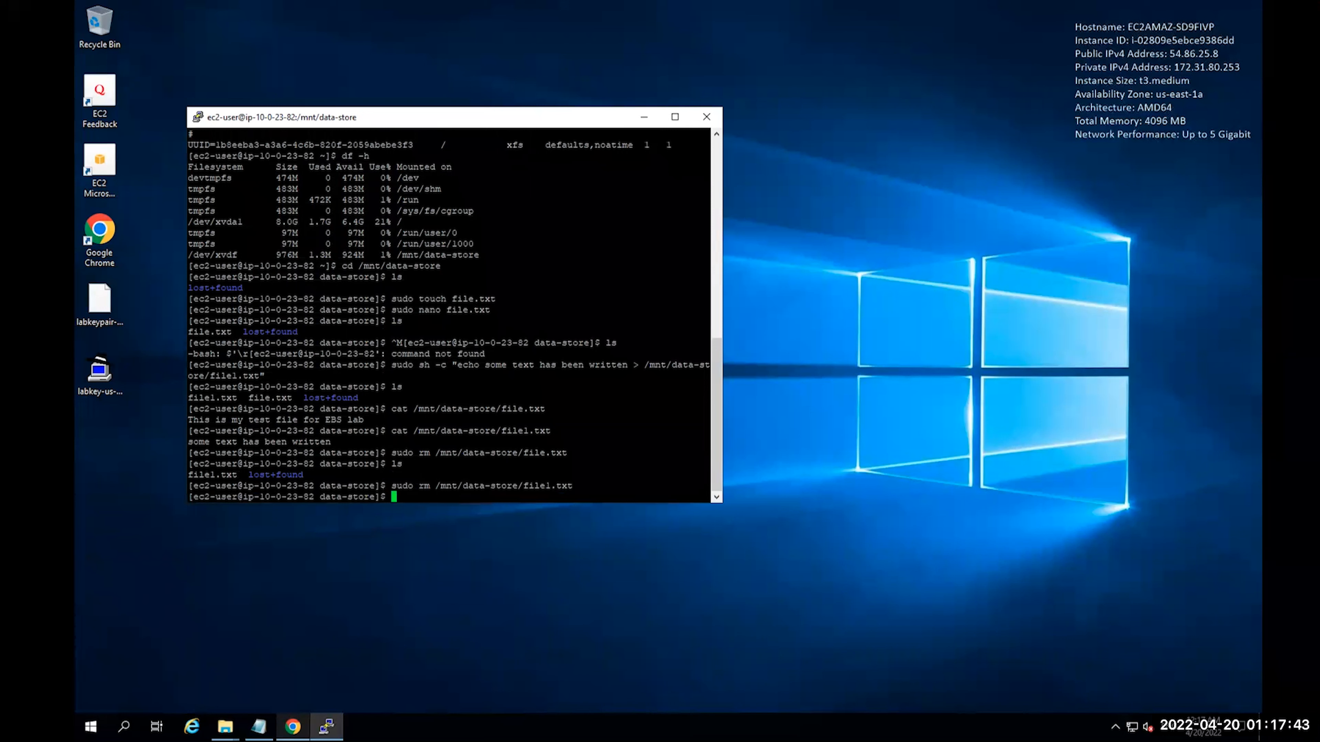
key("super+Tab")
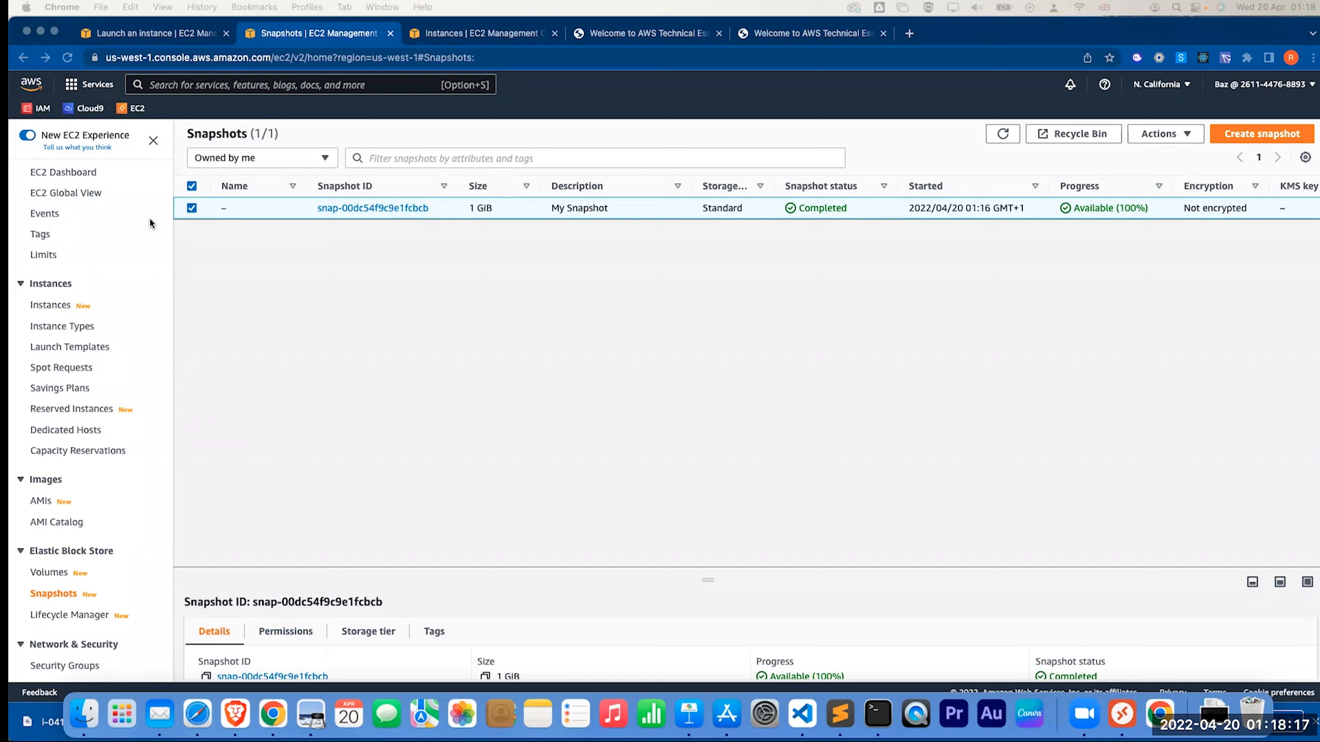
Create a volume from the completed snapshot in availability zone us-west-1c
left_click(191, 185)
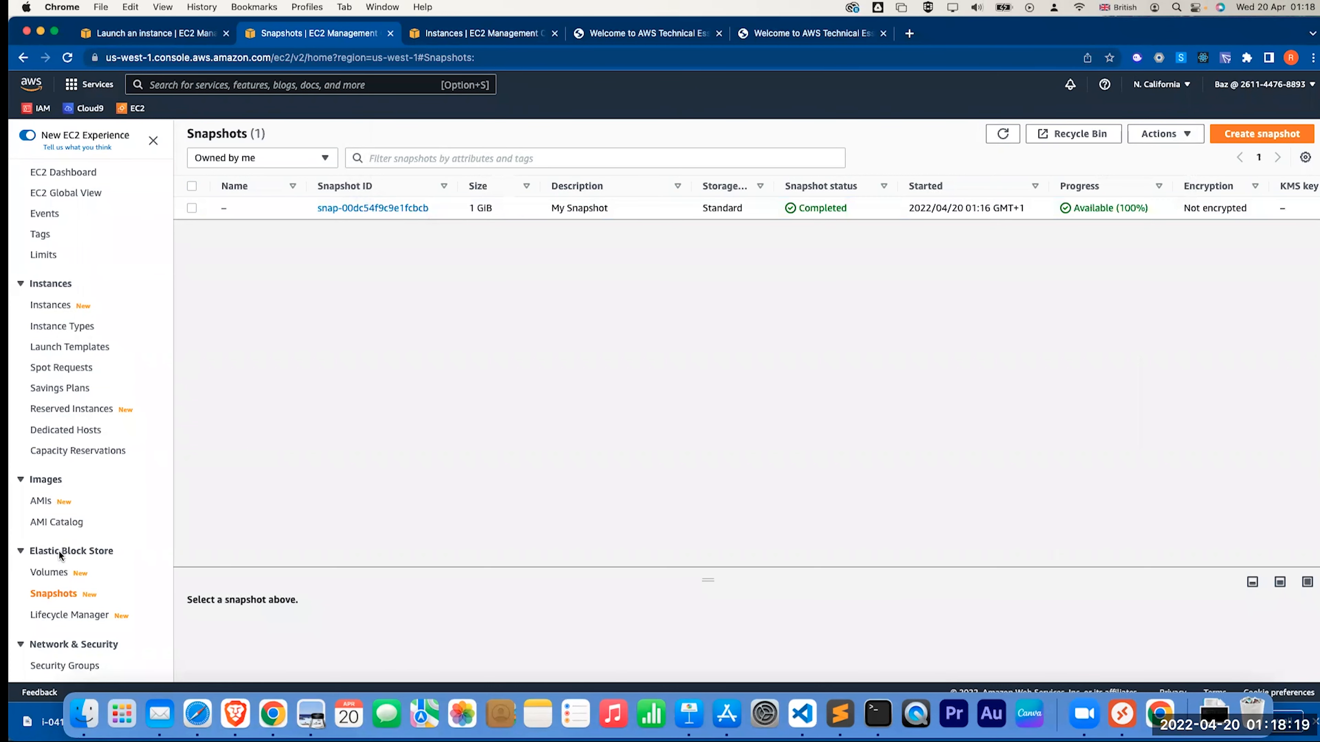
left_click(190, 215)
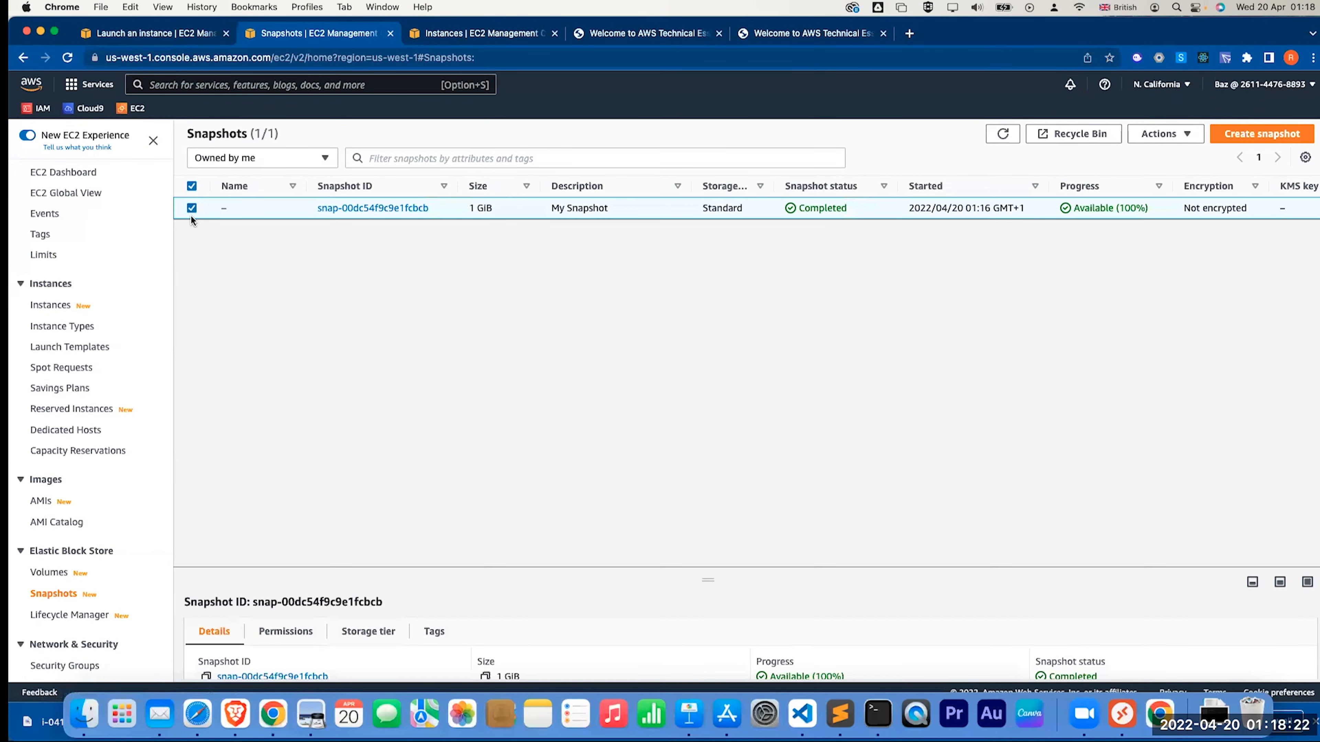
left_click(1159, 136)
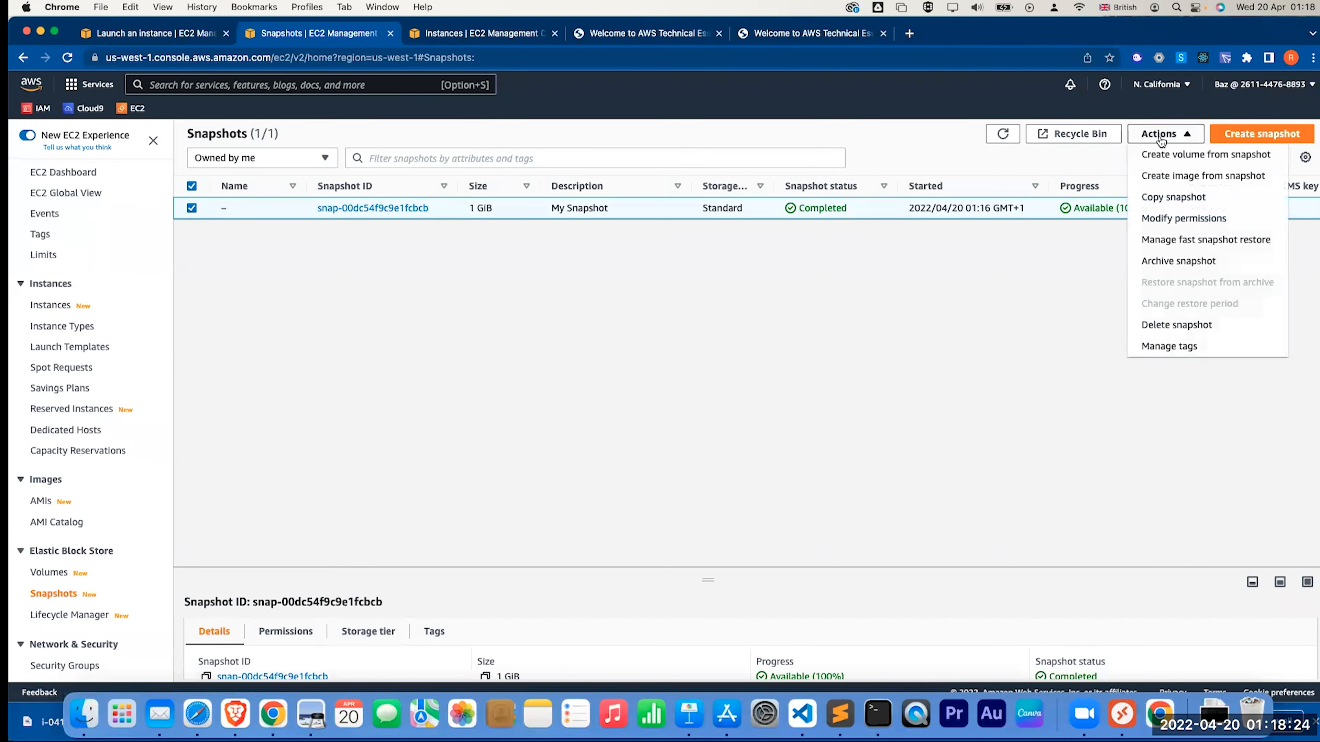
left_click(1164, 156)
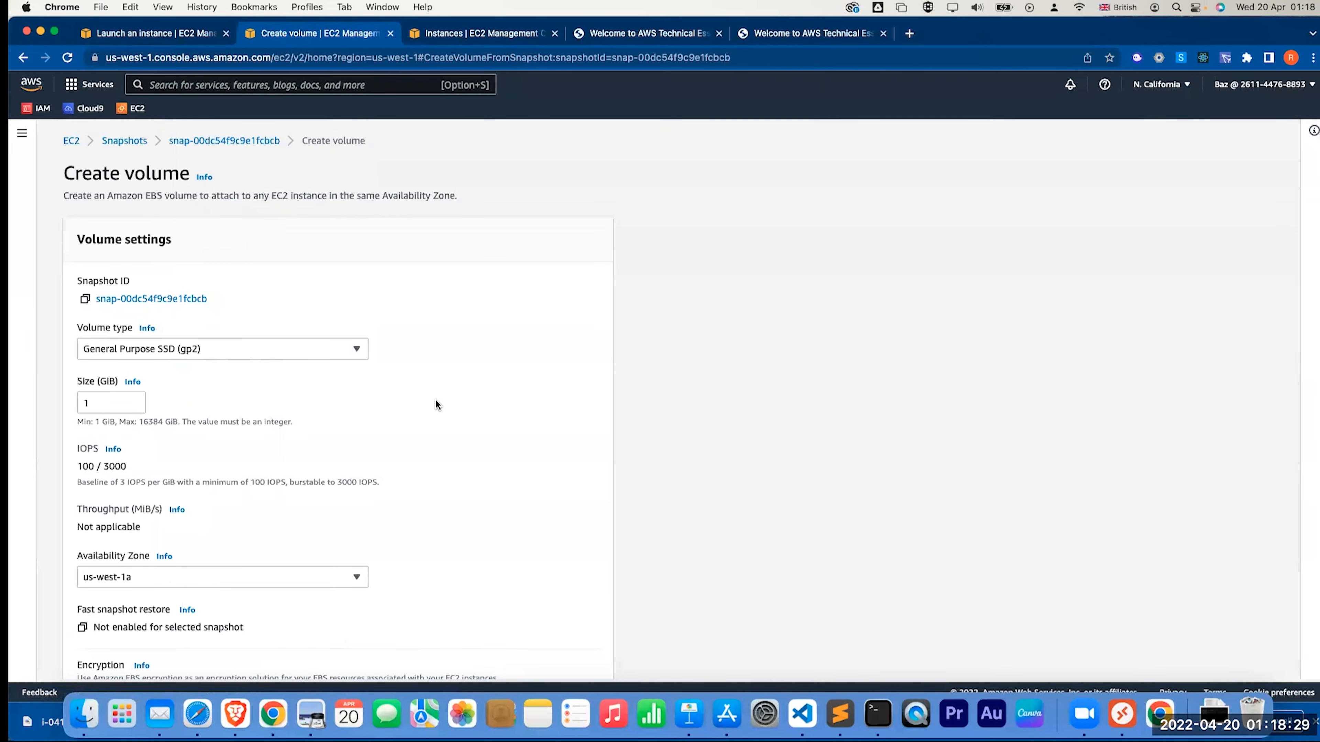
scroll(160, 508, "down", 2)
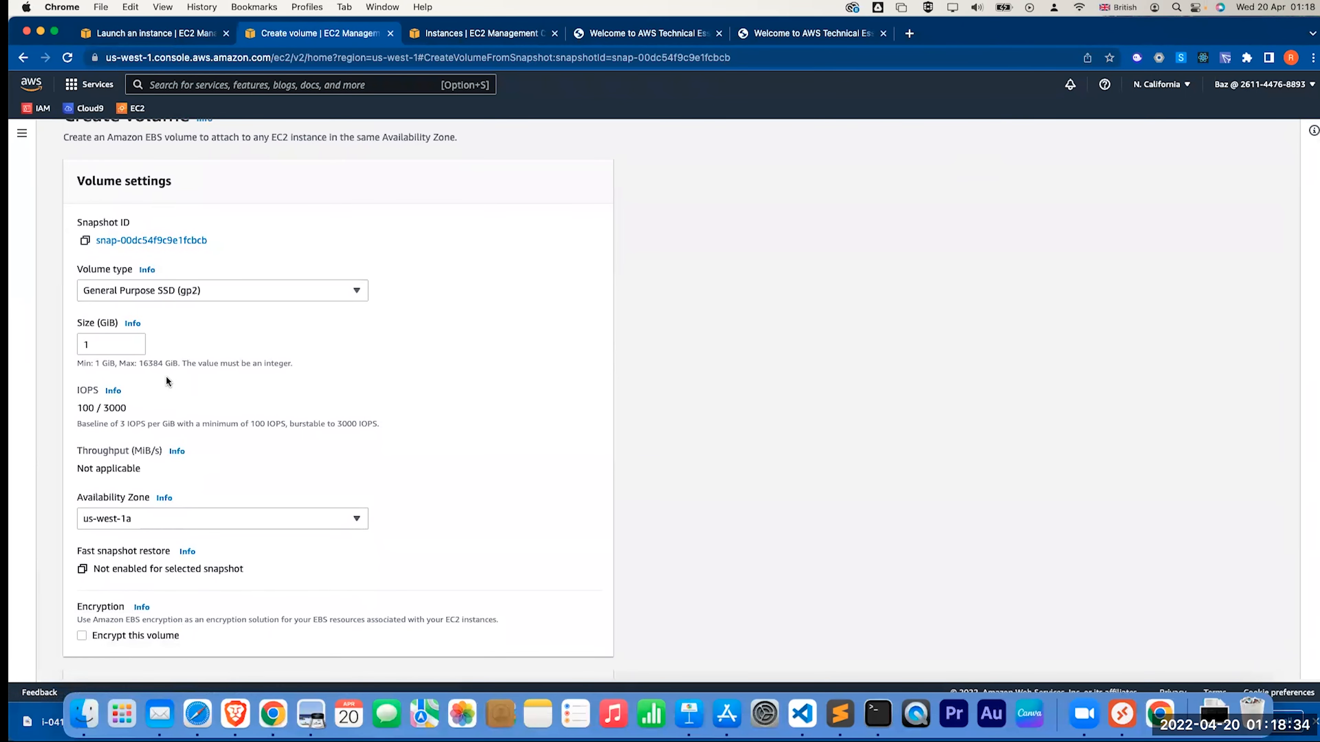
left_click(158, 523)
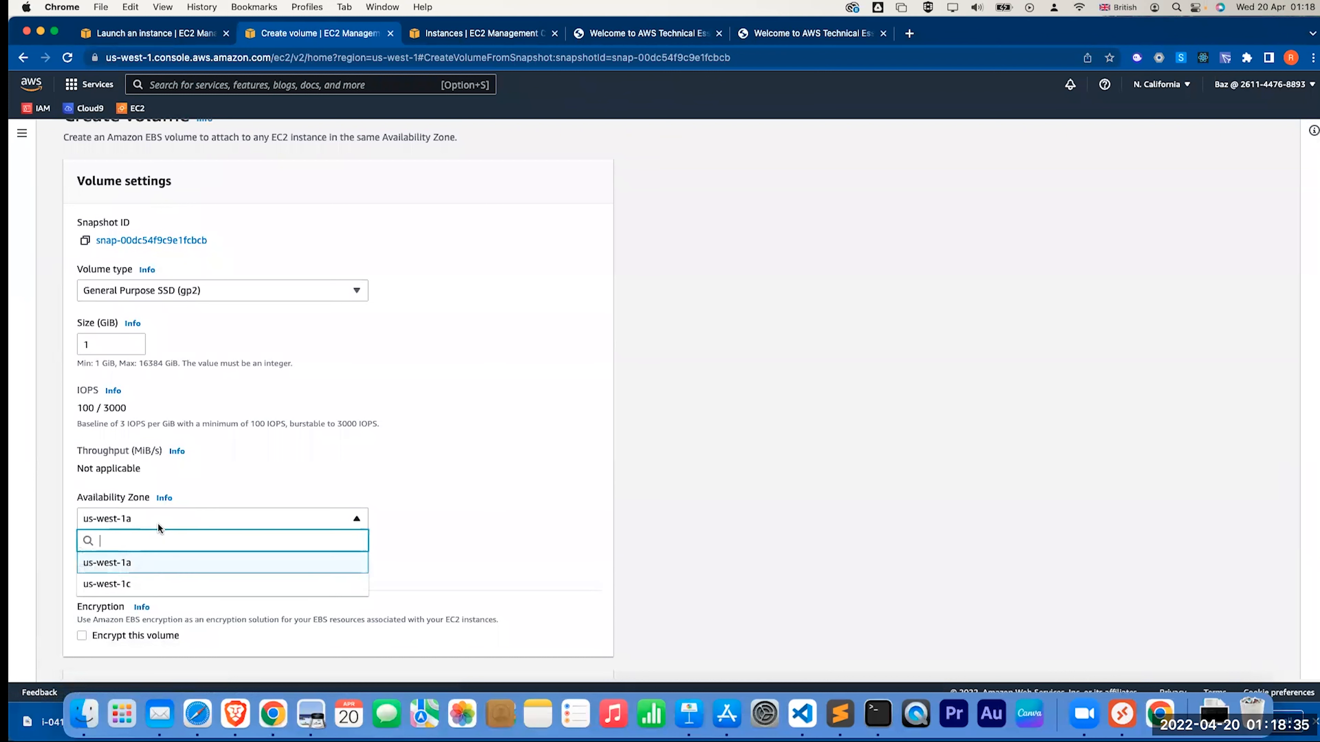
left_click(134, 585)
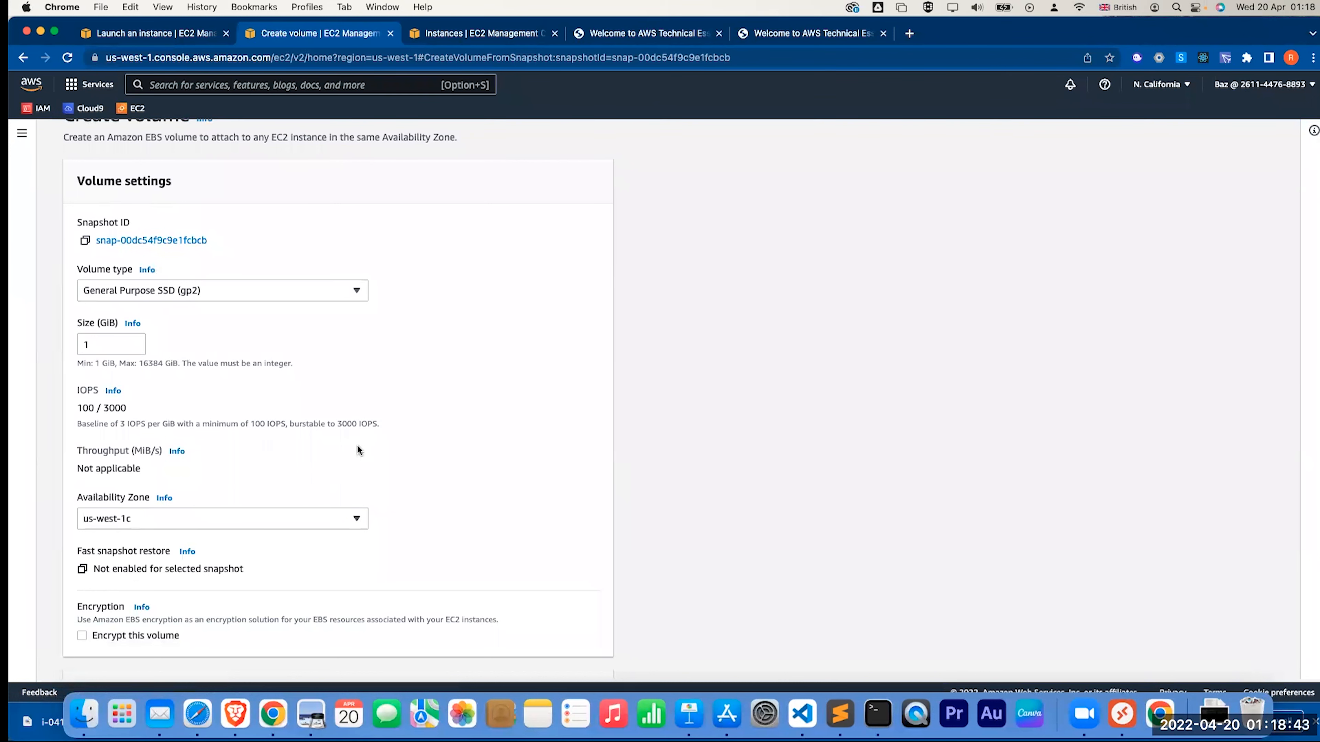
scroll(357, 445, "down", 2)
scroll(357, 449, "up", 2)
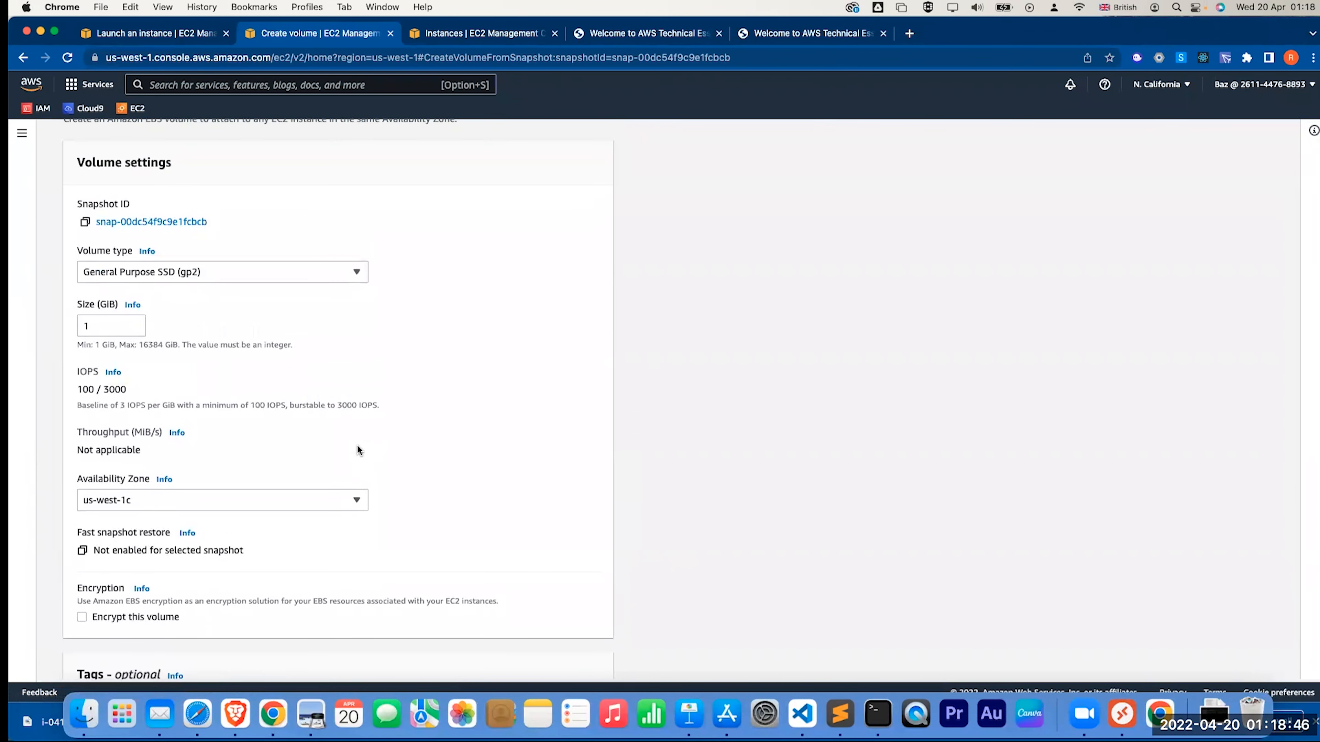
scroll(357, 447, "down", 5)
left_click(545, 656)
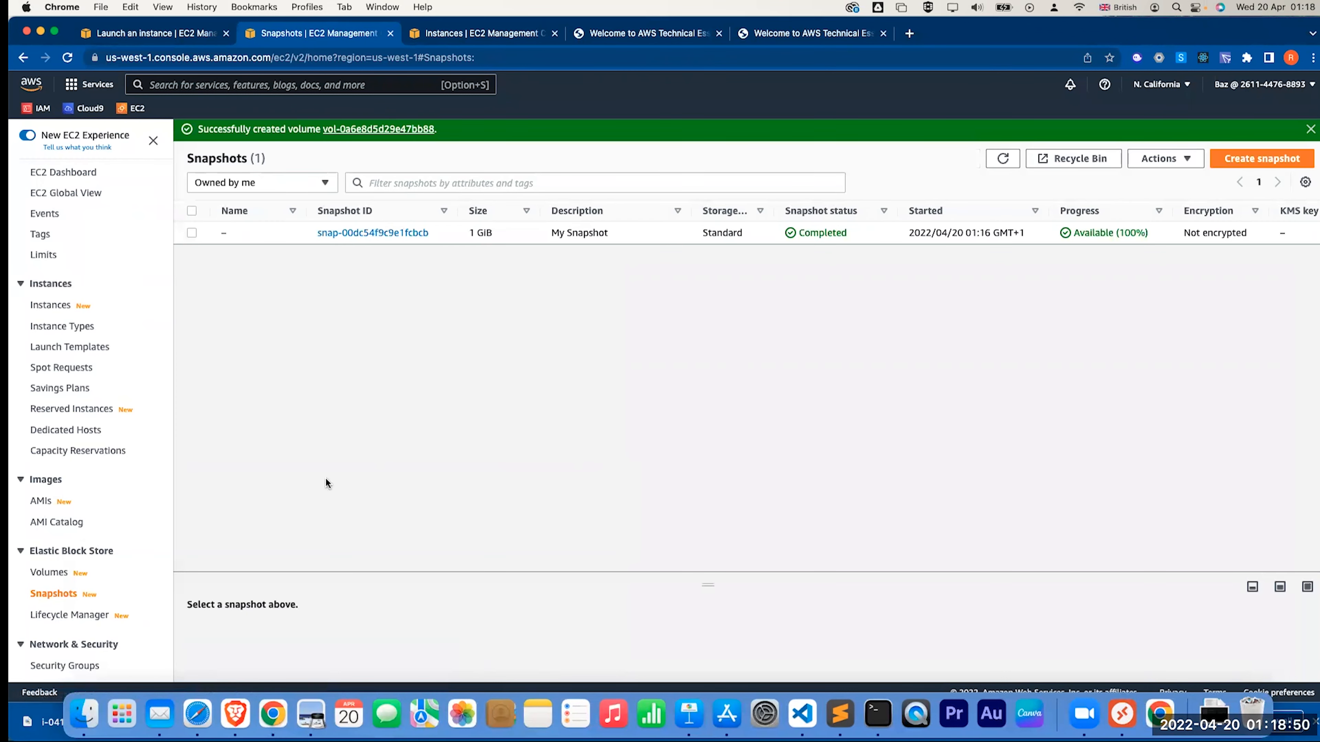
left_click(68, 572)
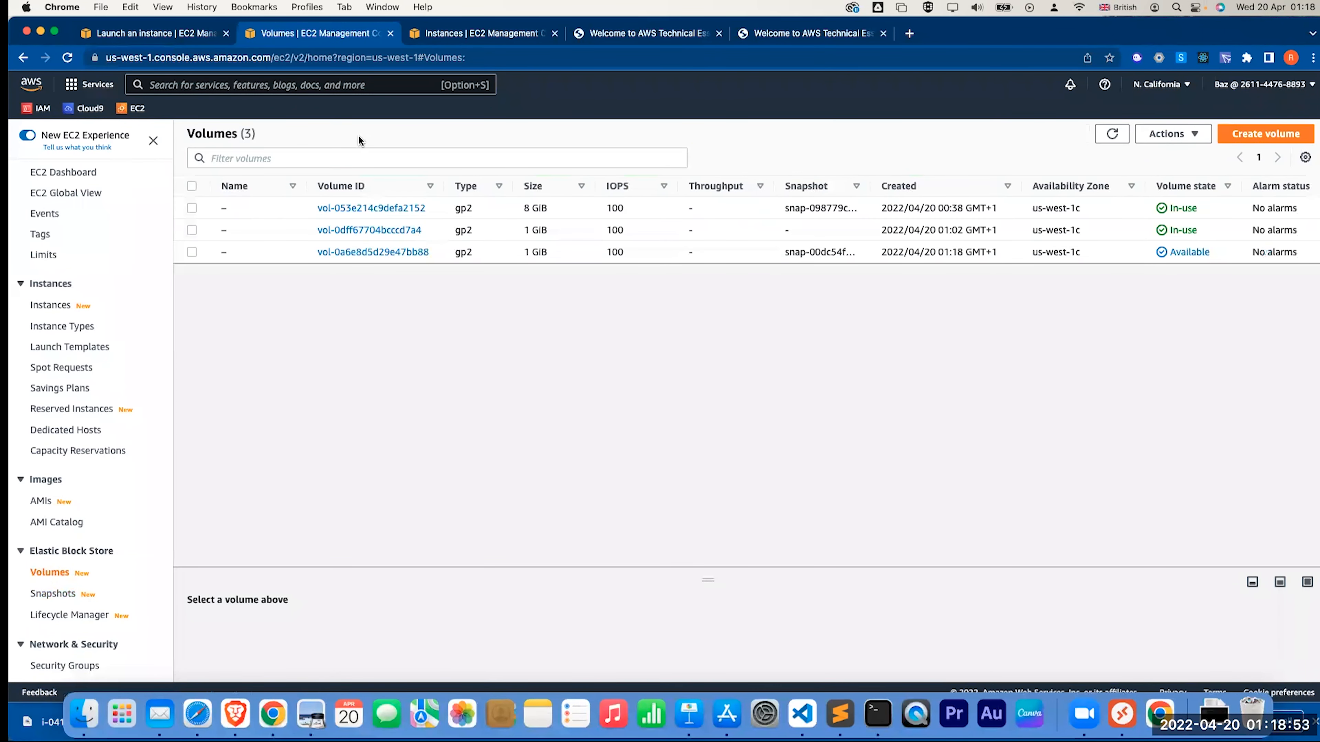
Name the new 1 GiB volume 'Restored volume' and refresh the volumes list
left_click(192, 251)
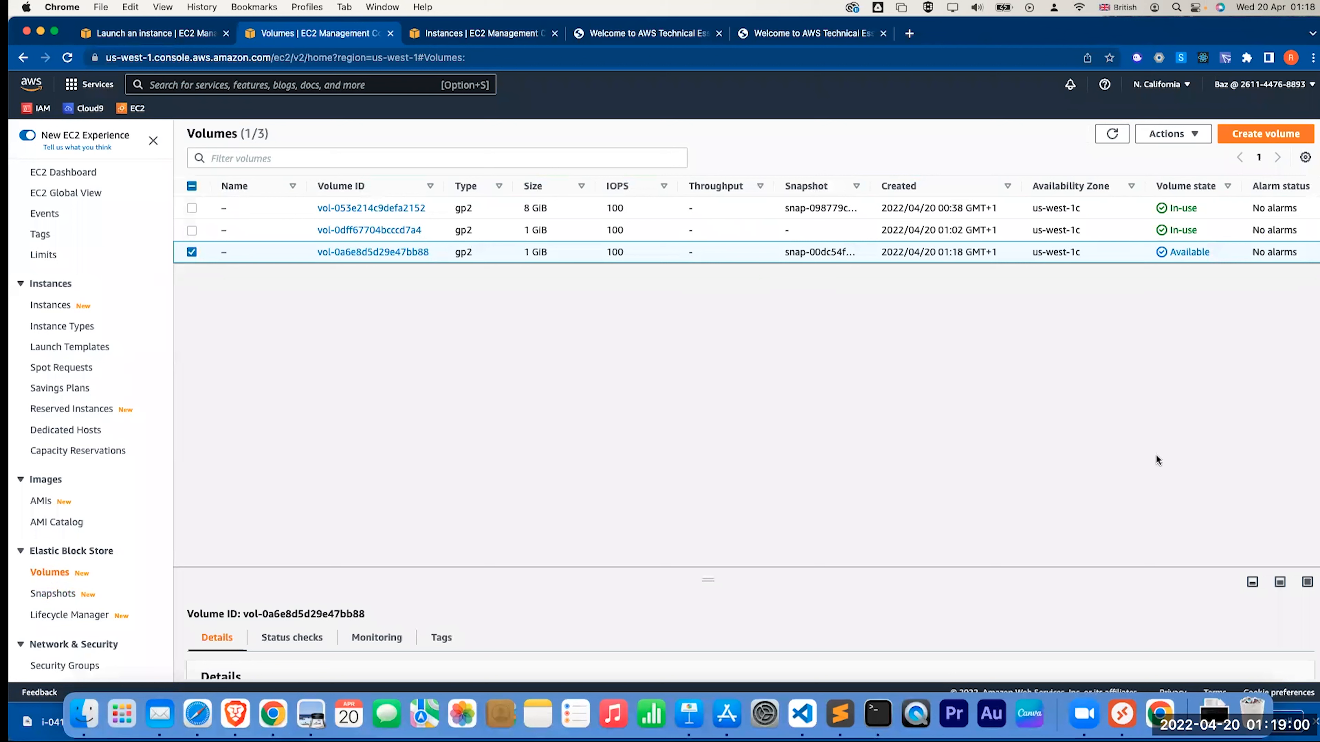
left_click(236, 252)
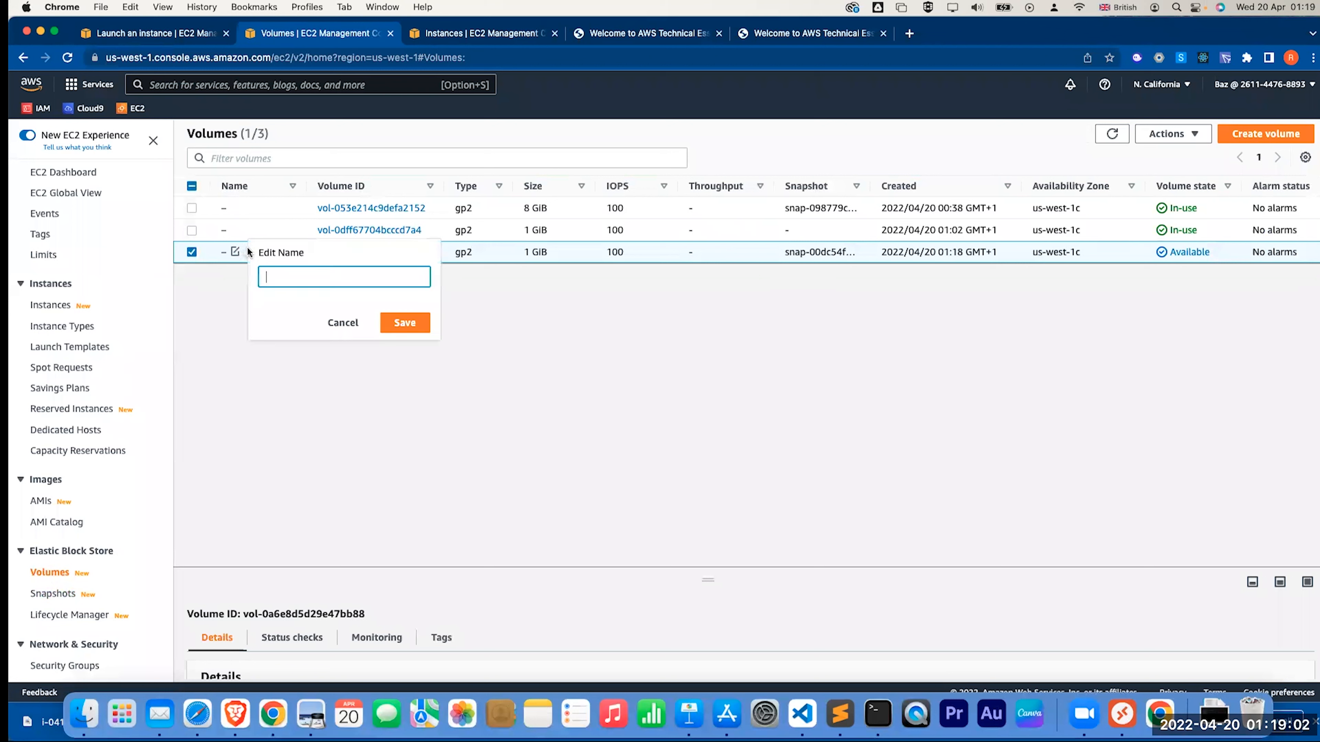
type("Restored volume")
left_click(405, 319)
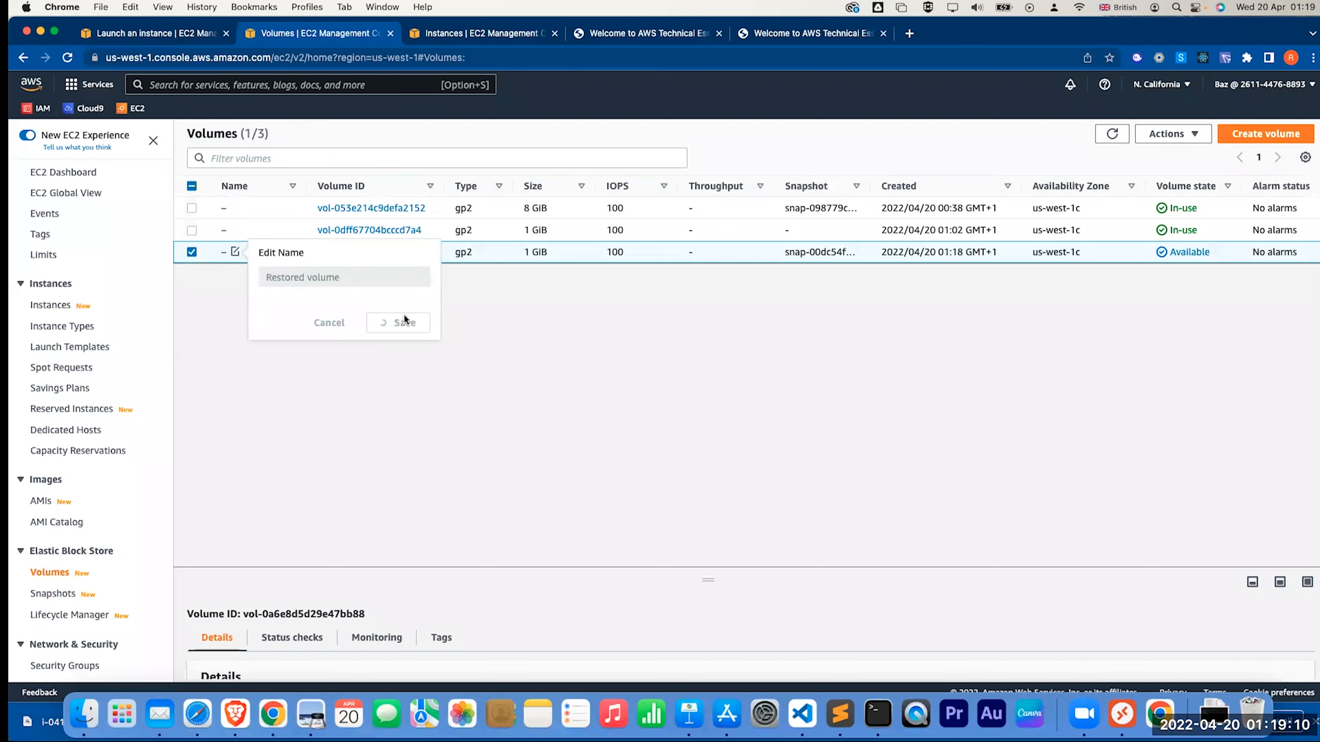
left_click(1111, 135)
left_click(189, 251)
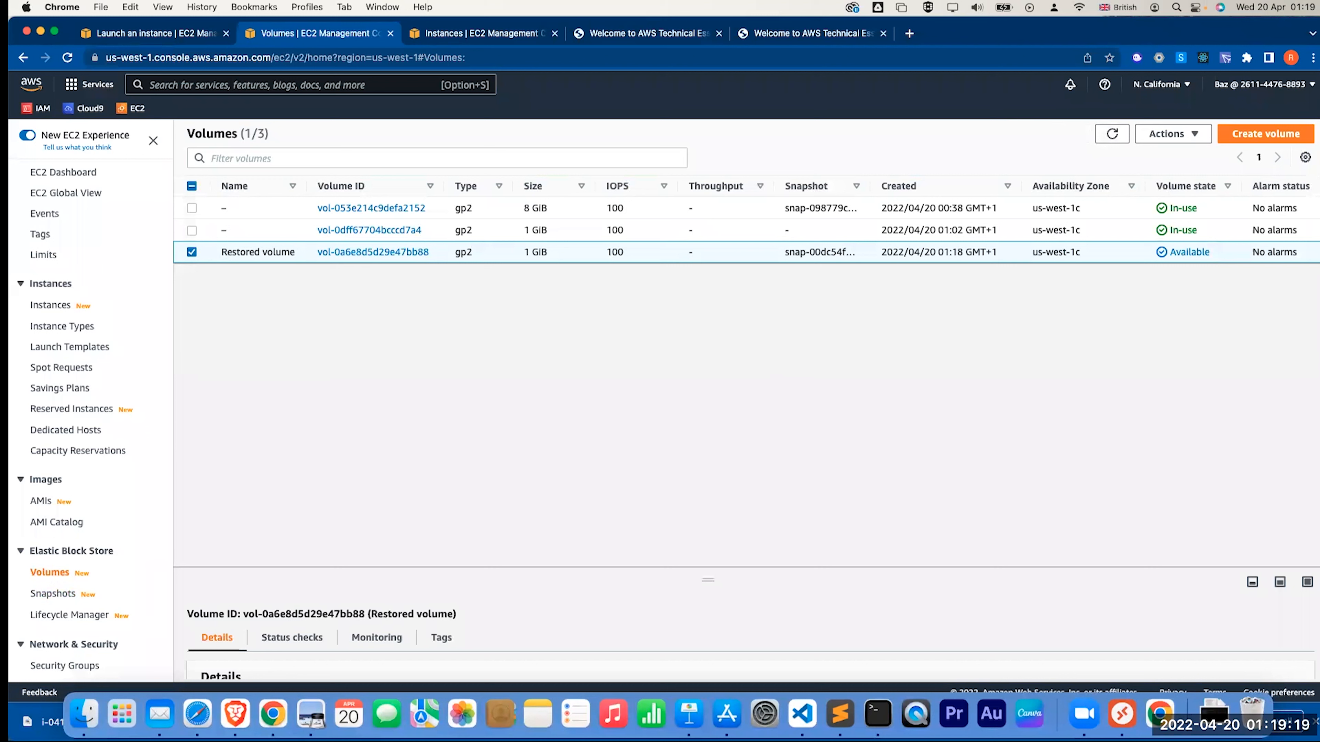
Start attaching the Restored volume and bring up the list of available instances
left_click(1173, 134)
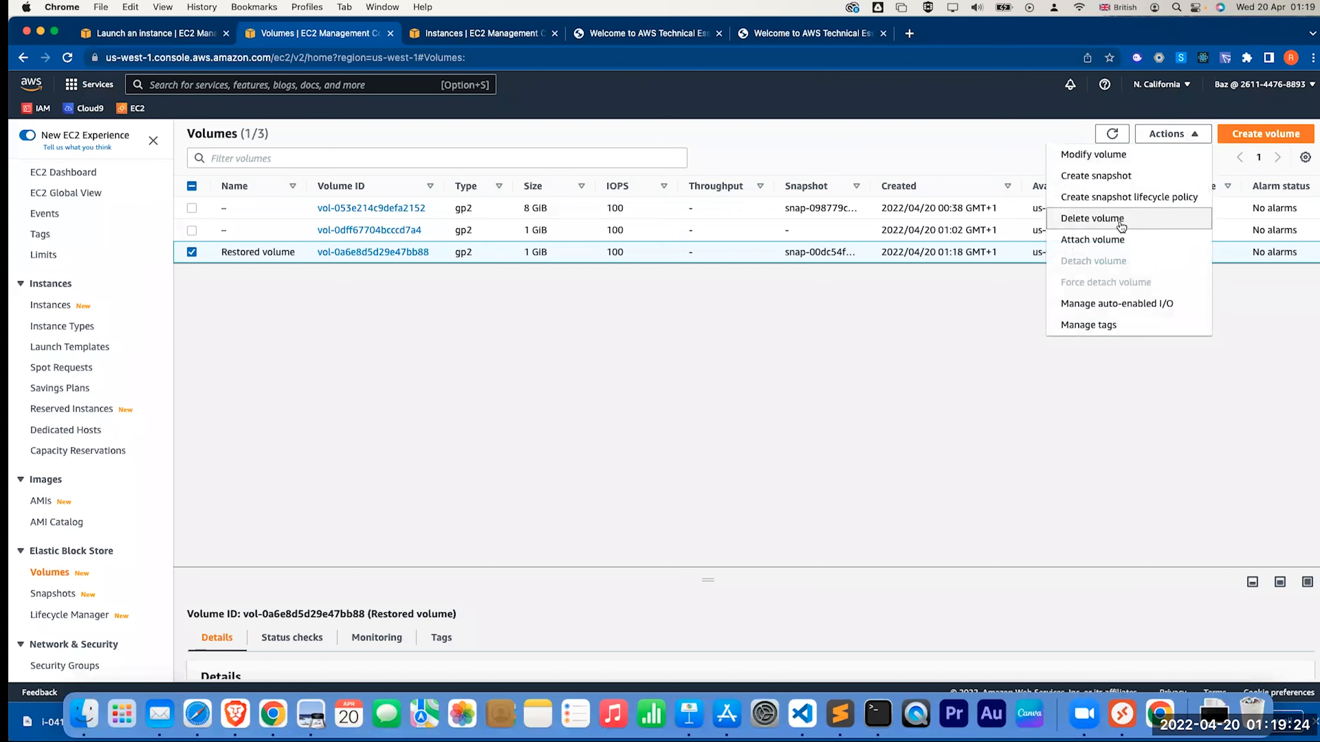
left_click(1107, 239)
left_click(292, 390)
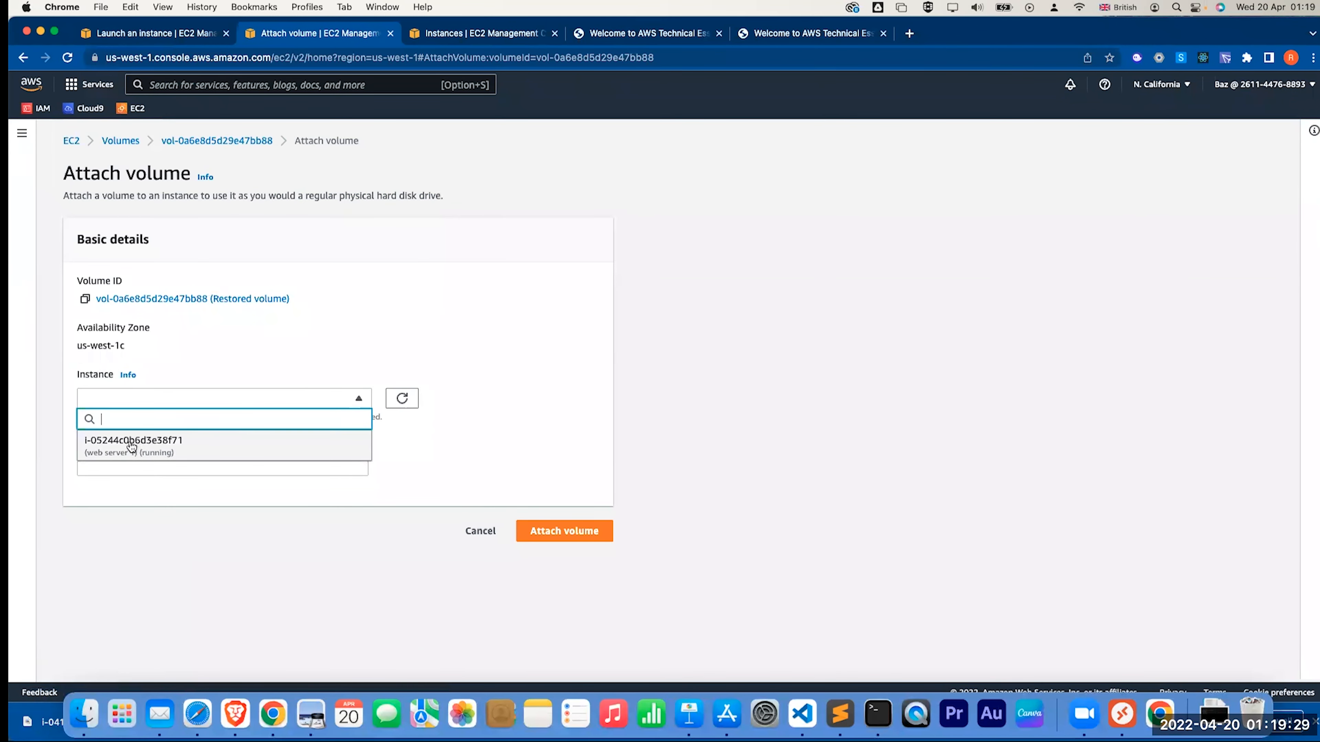
Attach the Restored volume to web server 1 (i-05244c0b6d3e38f71) as device /dev/sdg
left_click(136, 446)
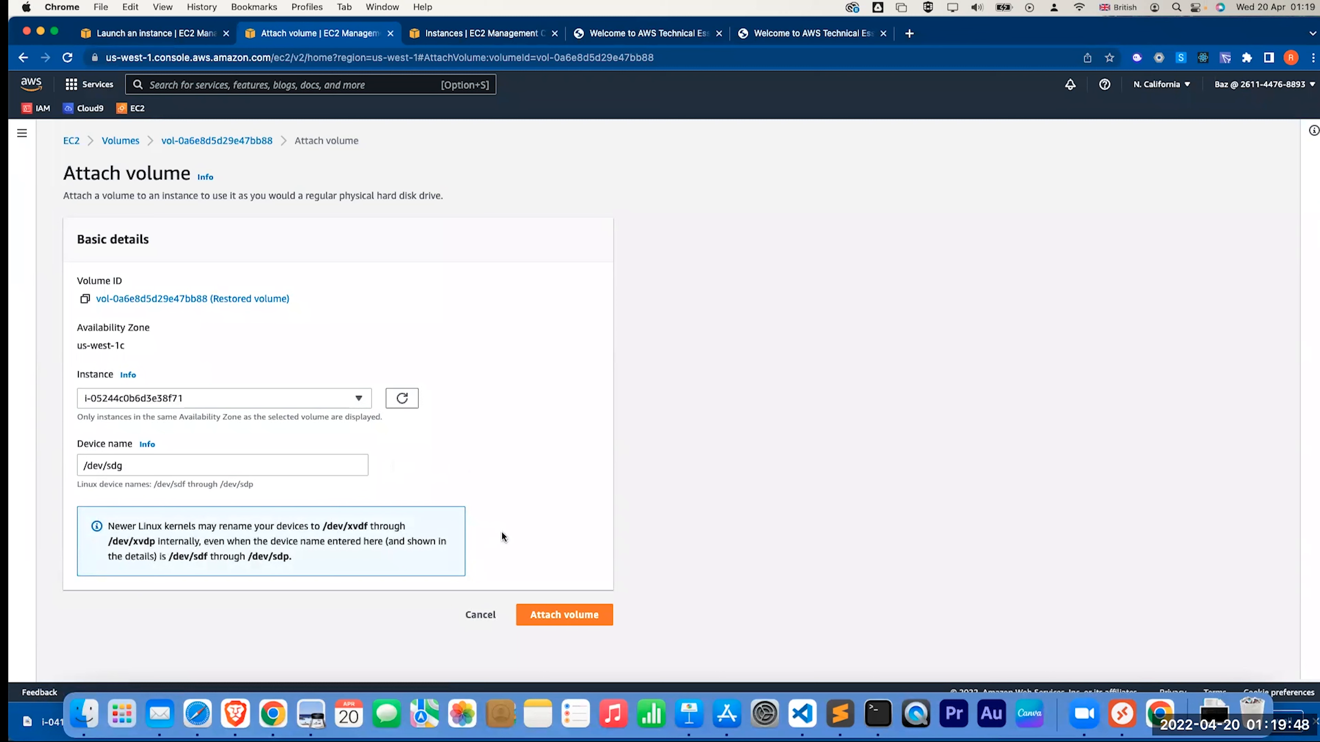
left_click(559, 616)
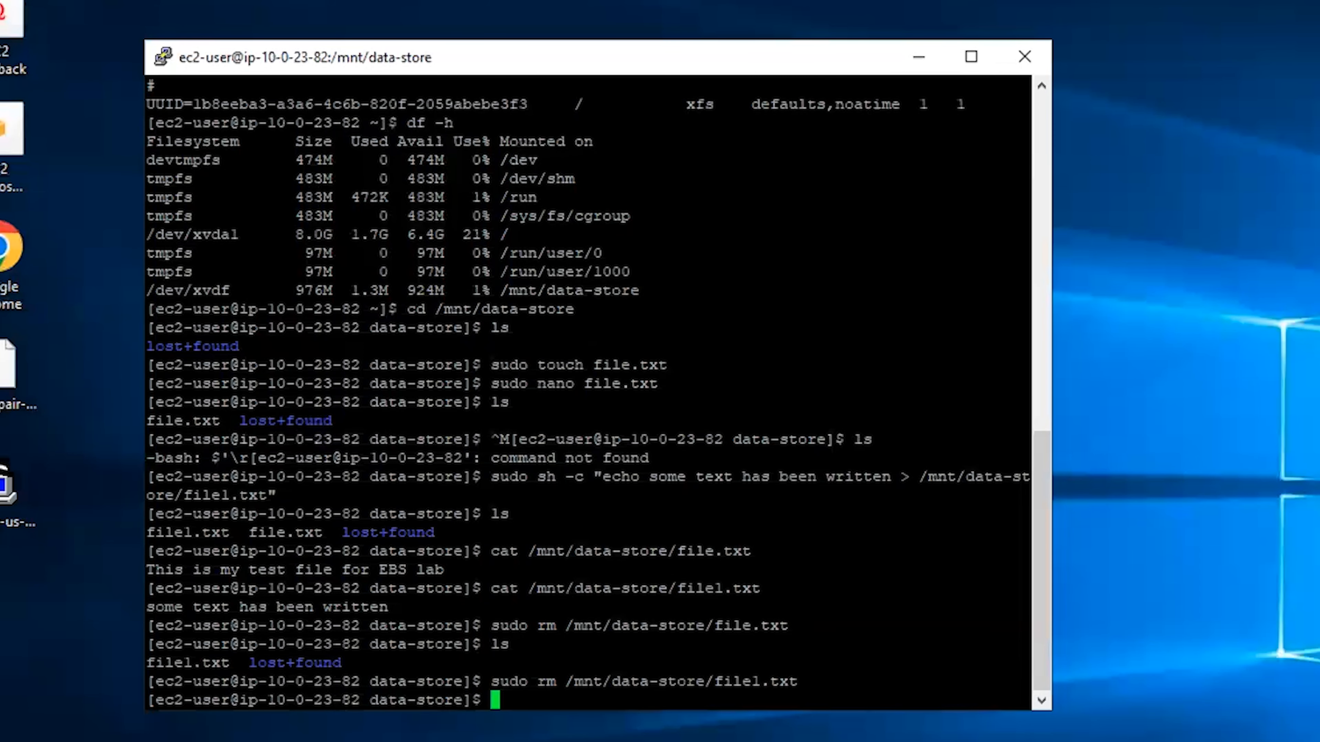
Move up two directories to the filesystem root with cd ../.
type("cd |/")
key("BackSpace")
key("BackSpace")
type("/")
key("BackSpace")
key("BackSpace")
key("BackSpace")
type("d ../..")
key("Return")
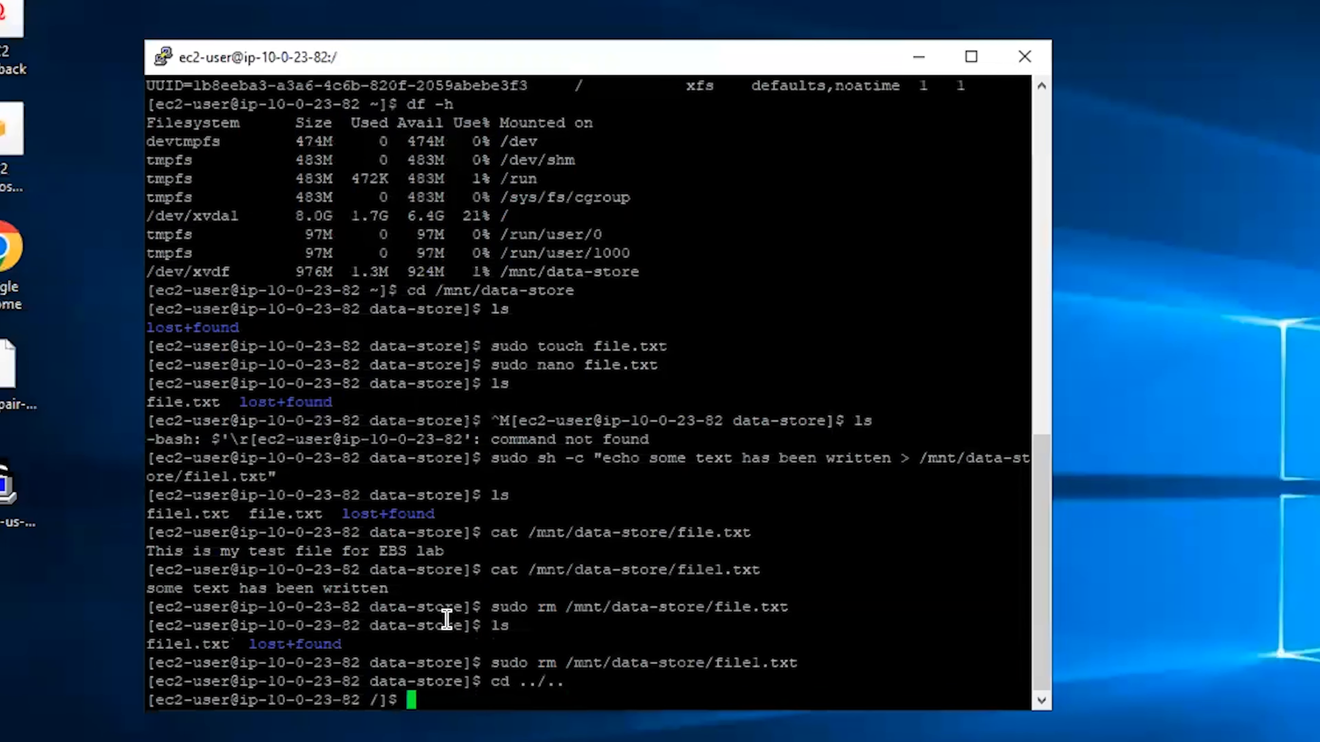
Return to the ec2-user home directory and clear the terminal screen
type("pw")
type("d e")
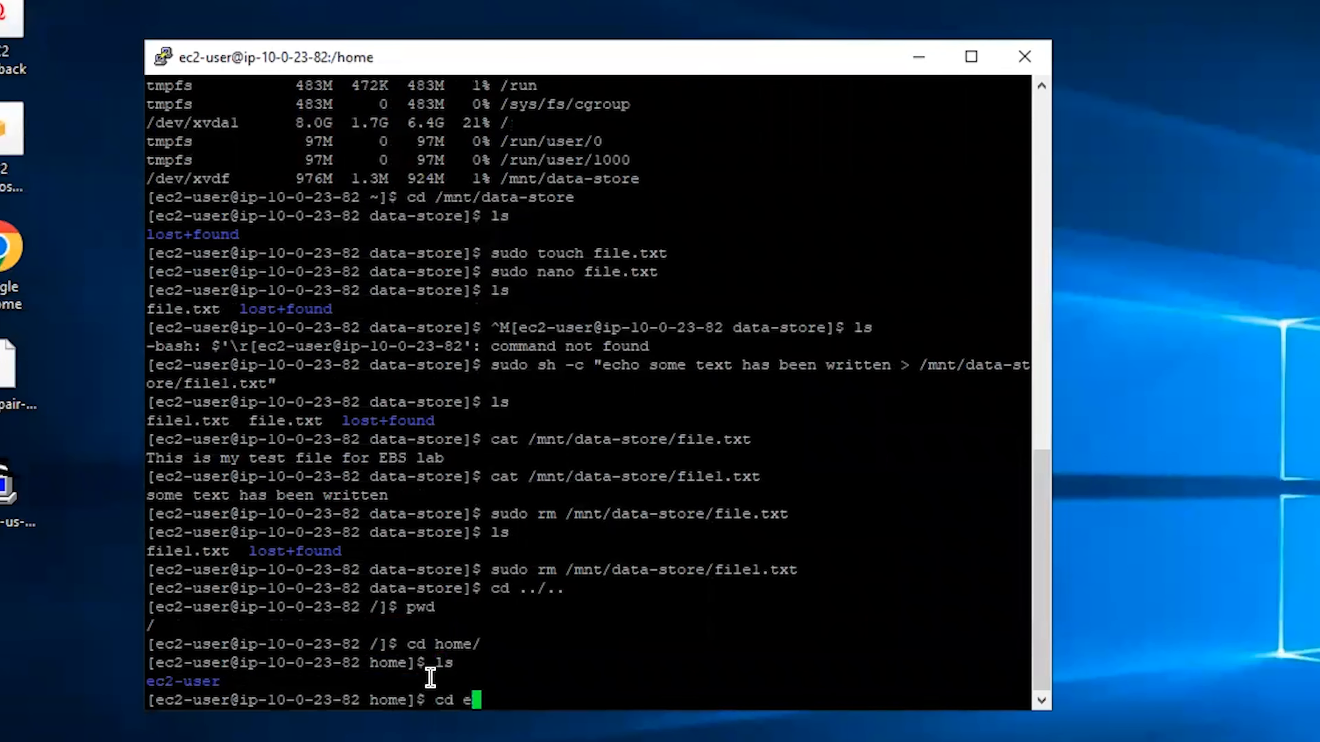
type("c2-user")
key("Return")
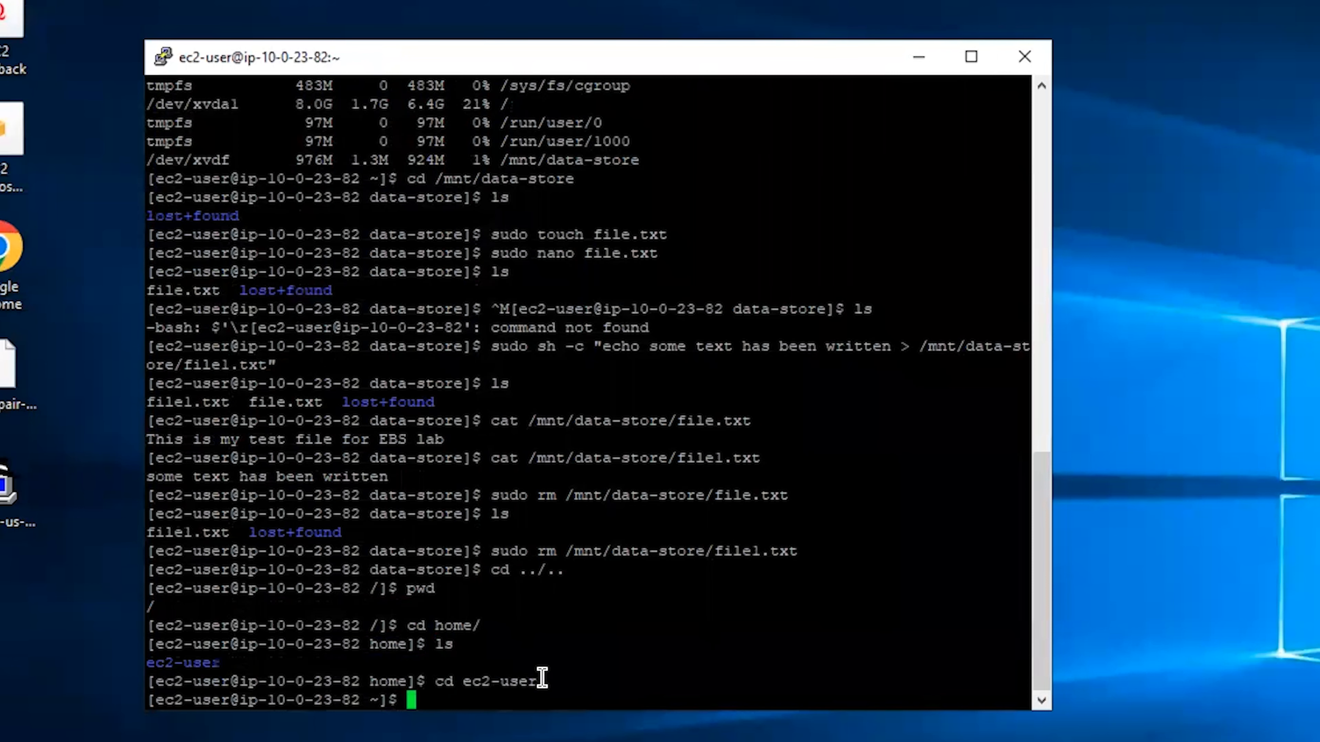
type("clear")
key("Return")
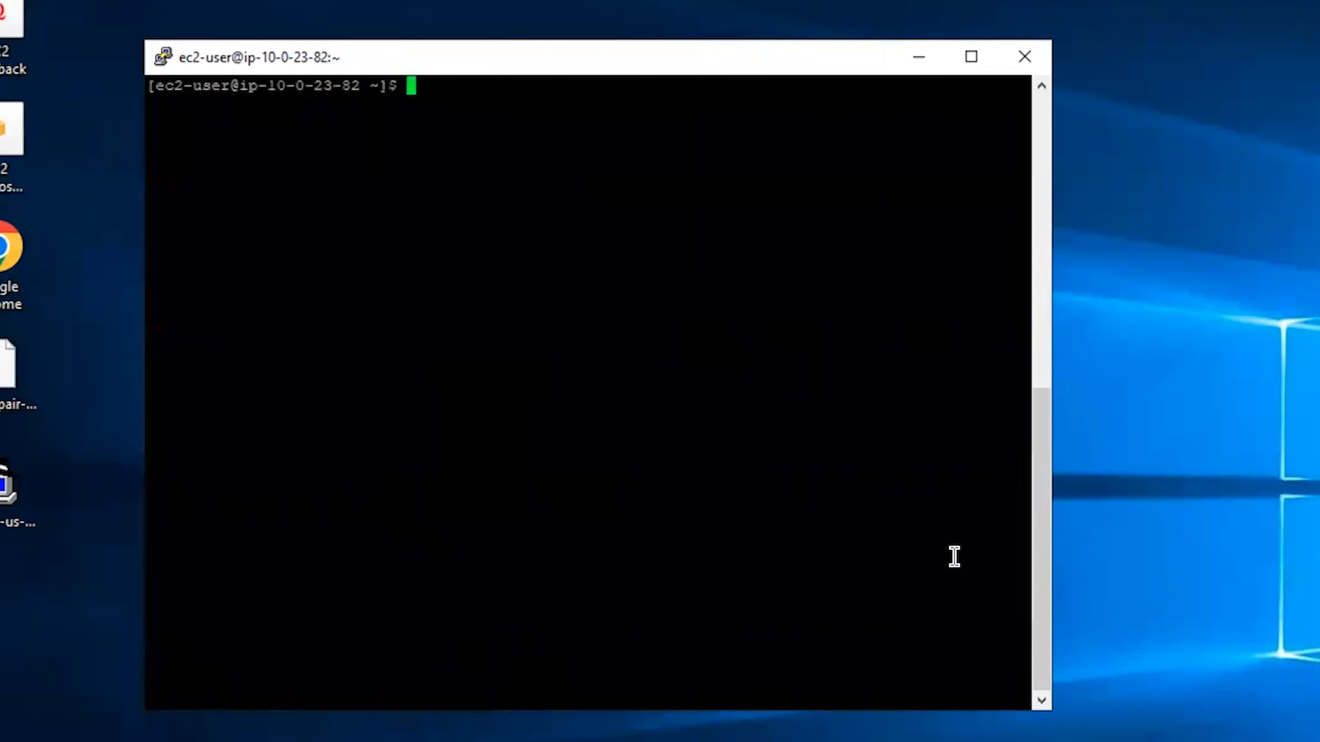
Create /mnt/data-store2 with sudo mkdir, then start the command sudo mount /dev/sdg
type("sudo mk")
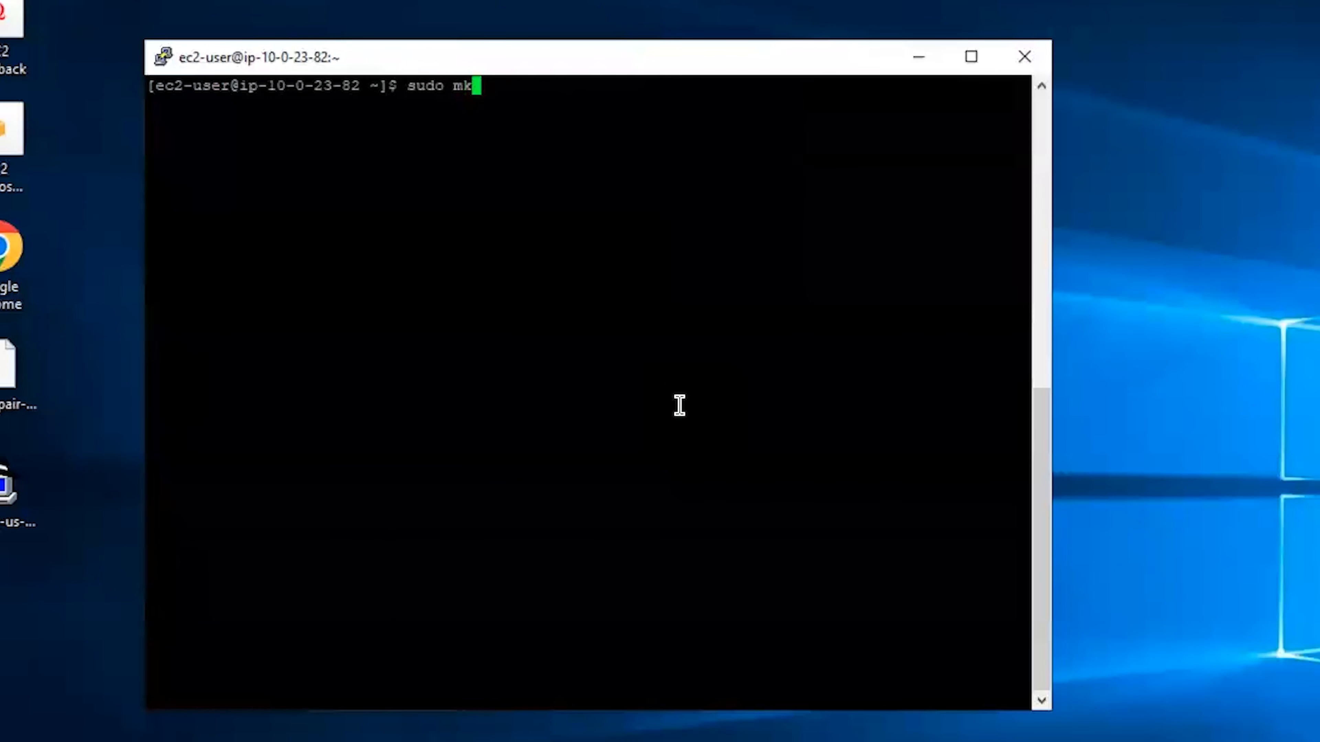
type("dir /mnt/")
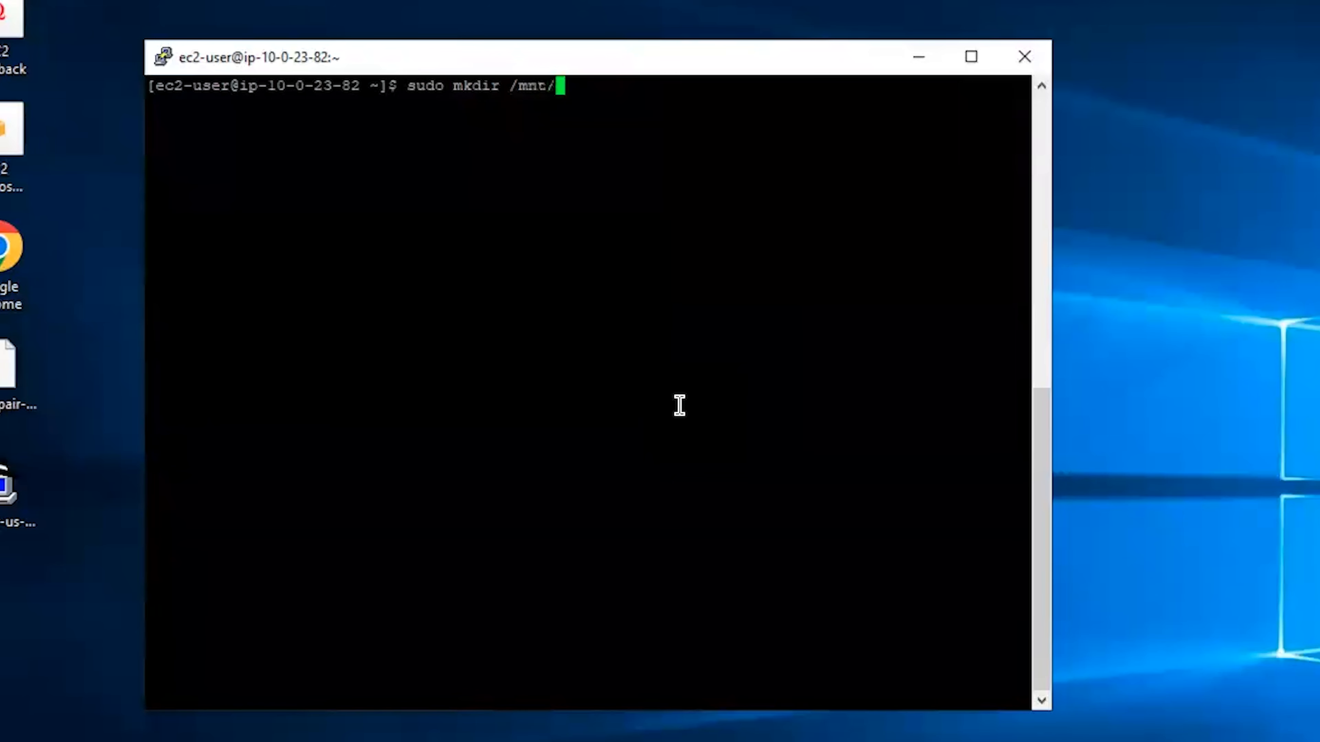
type("data-store2")
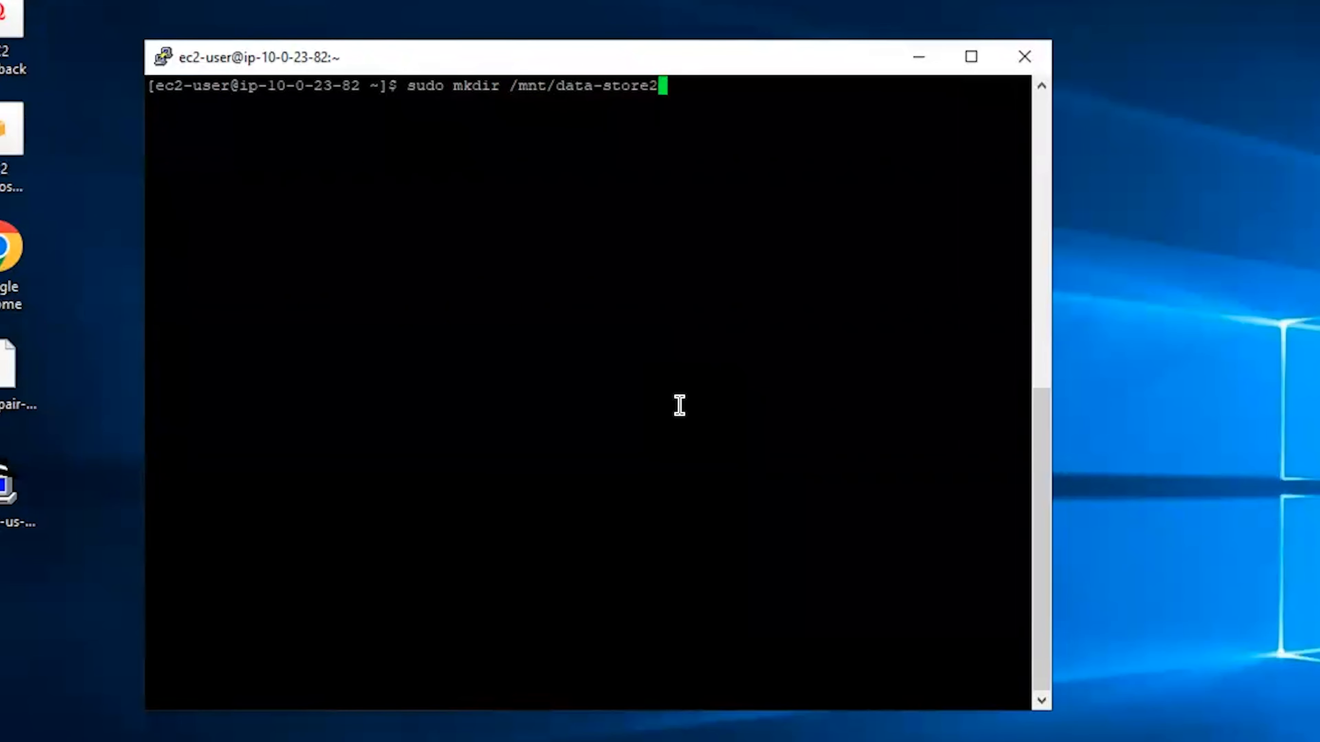
key("Return")
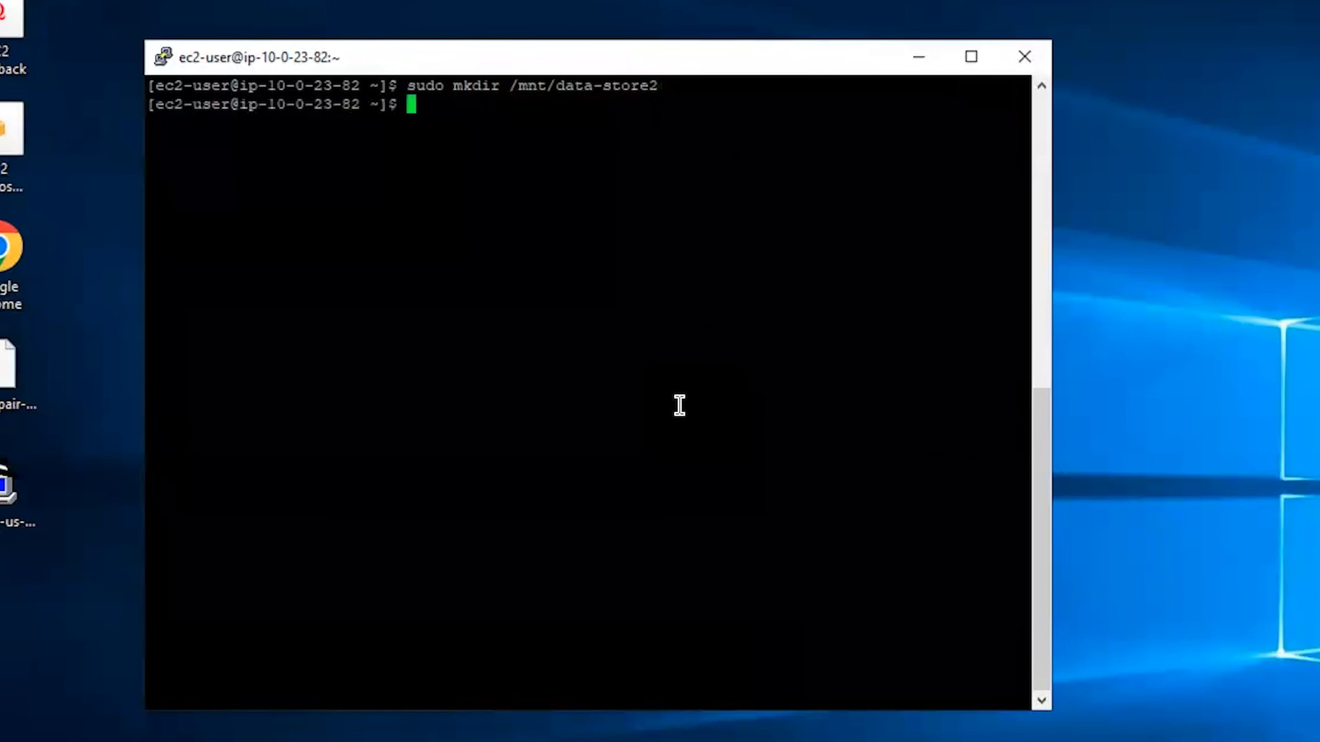
type("sudo mount /")
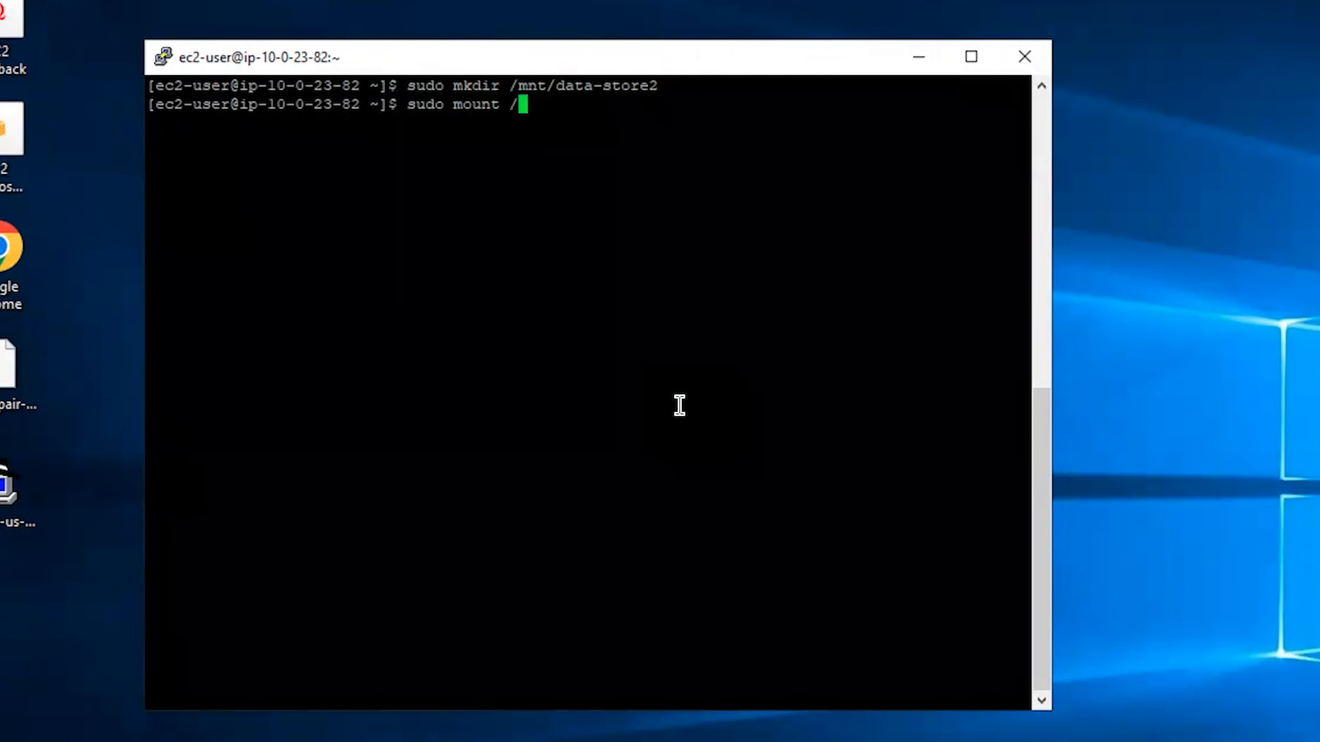
type("dev/sdg")
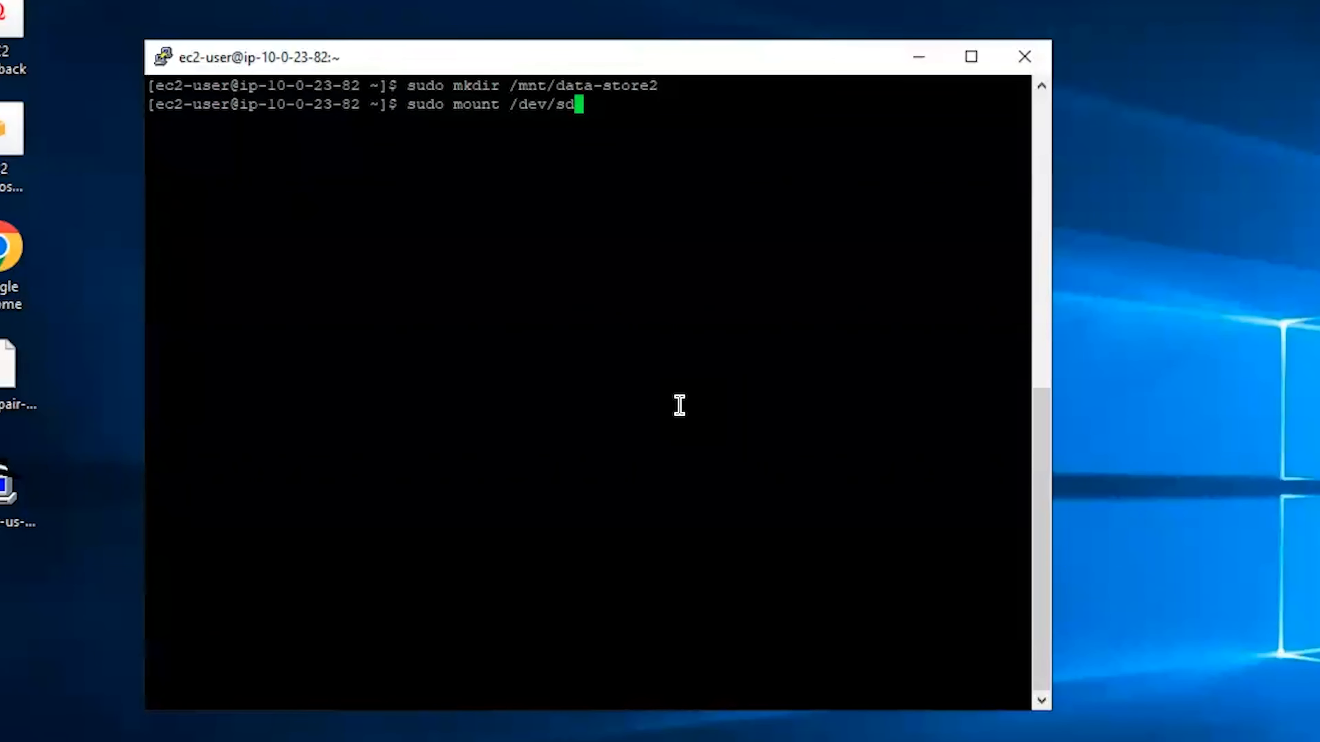
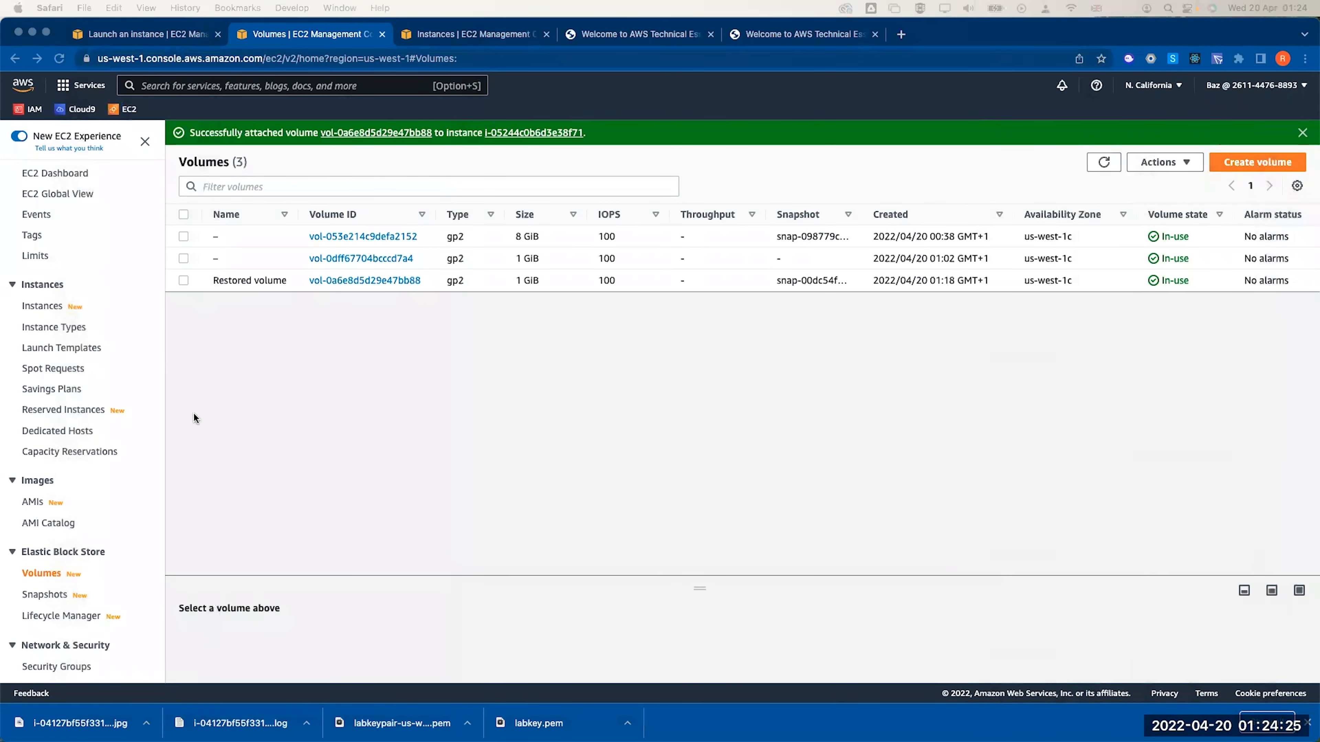
Start a security group named 'DB Security Group', described 'Allow access to RDS from Web server'
left_click(115, 110)
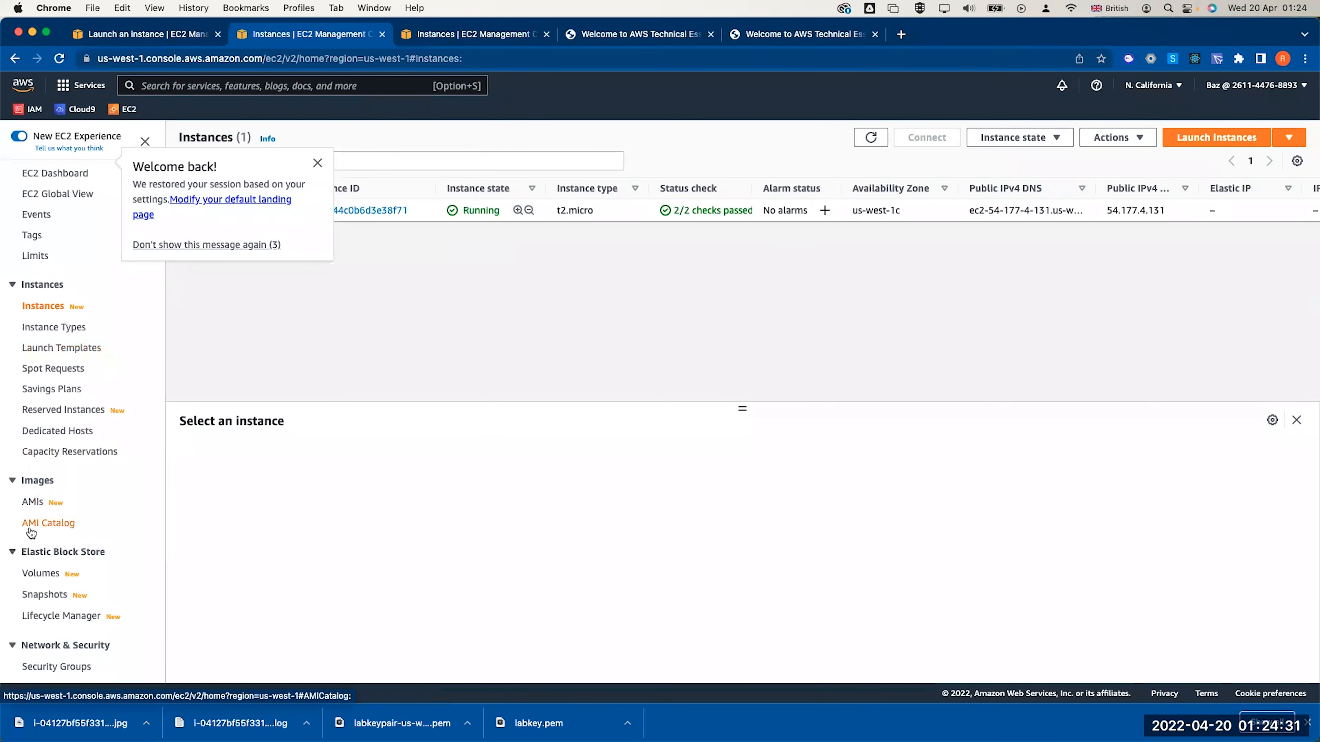
scroll(42, 578, "down", 3)
left_click(39, 588)
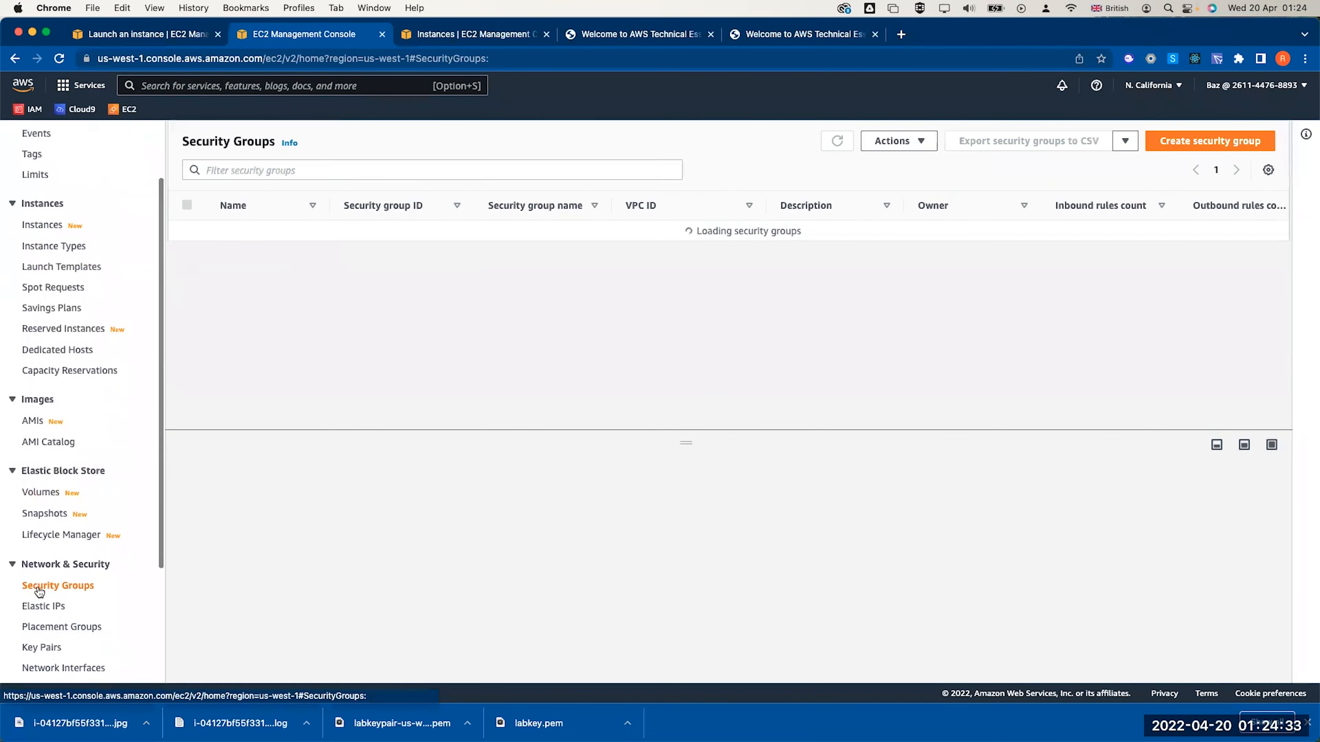
left_click(1195, 142)
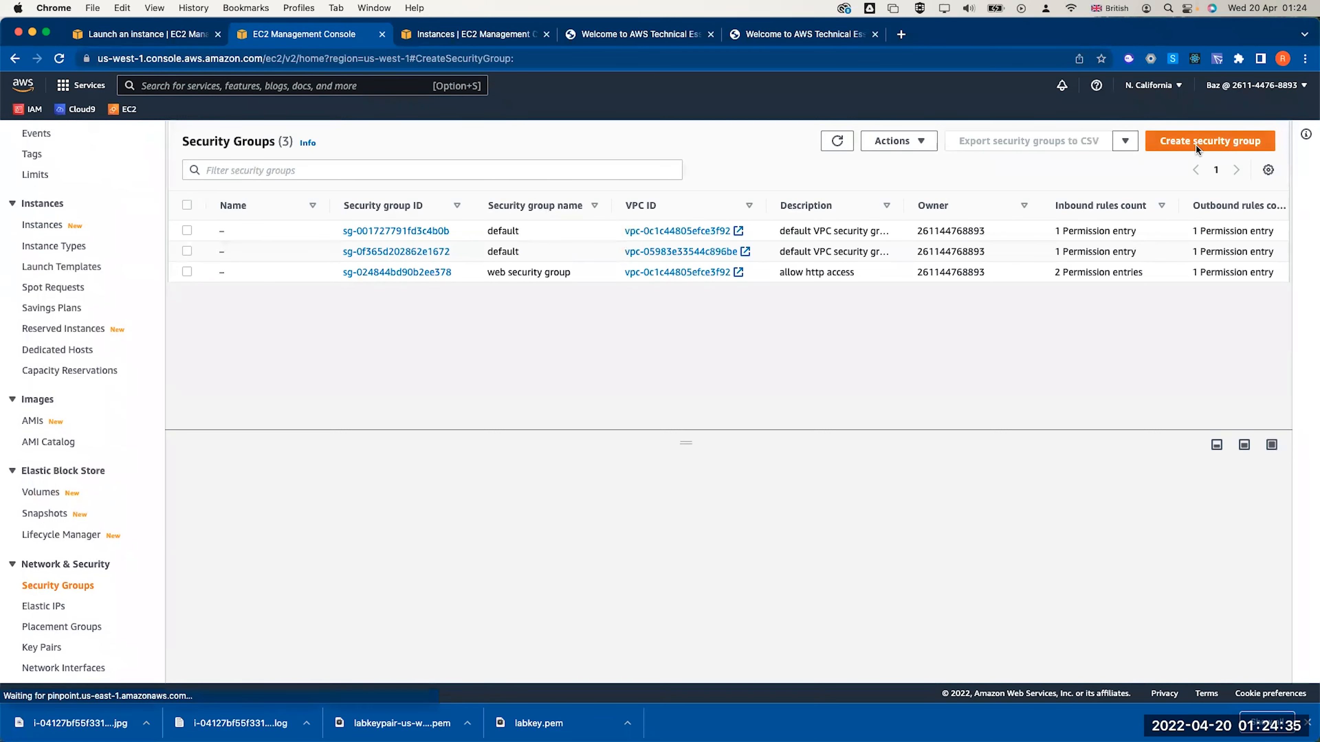
type("DB Security Group")
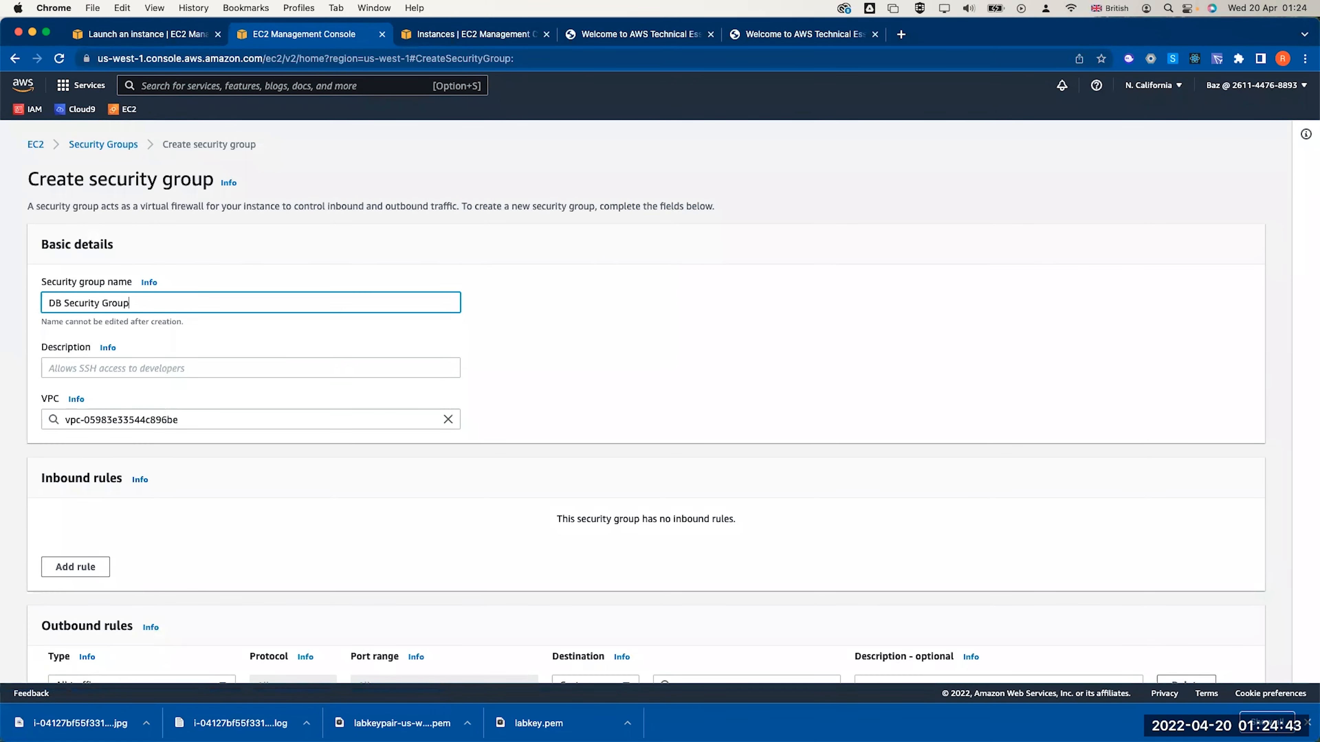
key("Tab")
key("Tab")
type("Allow ac")
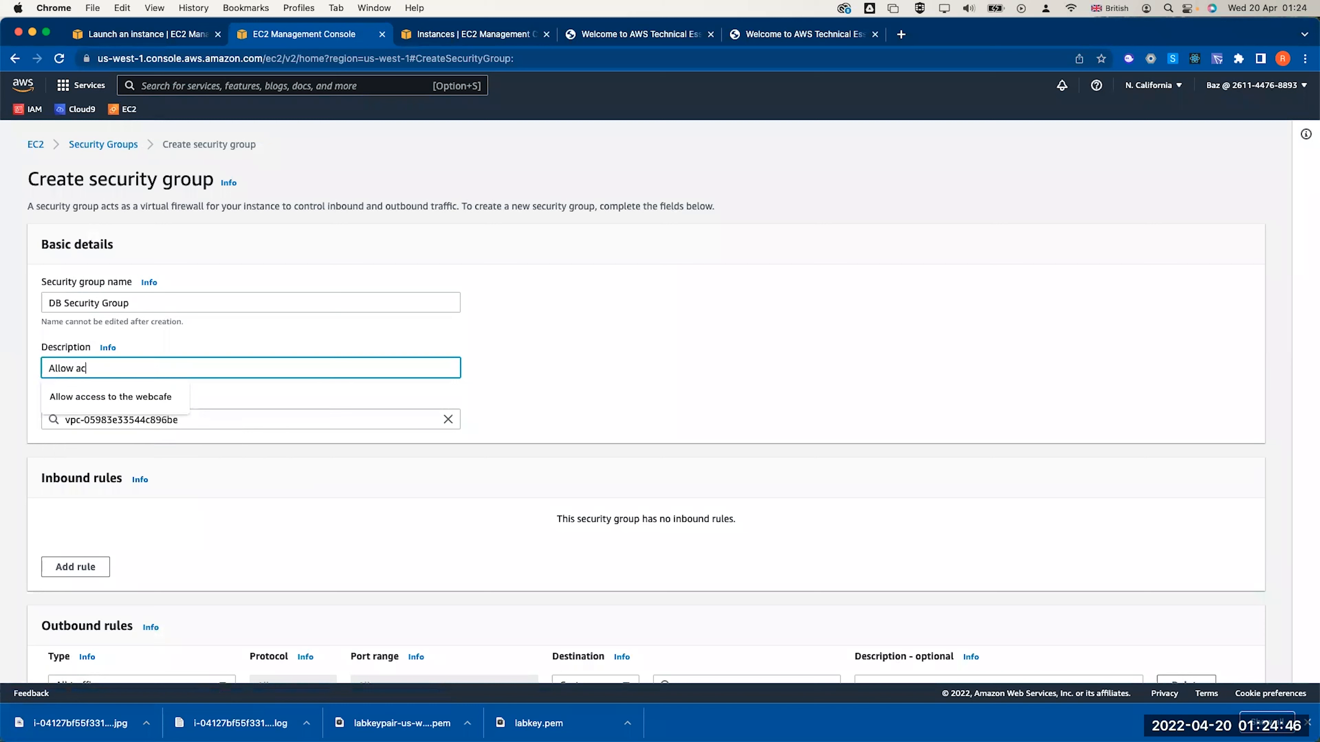
type("cess to RDS from ")
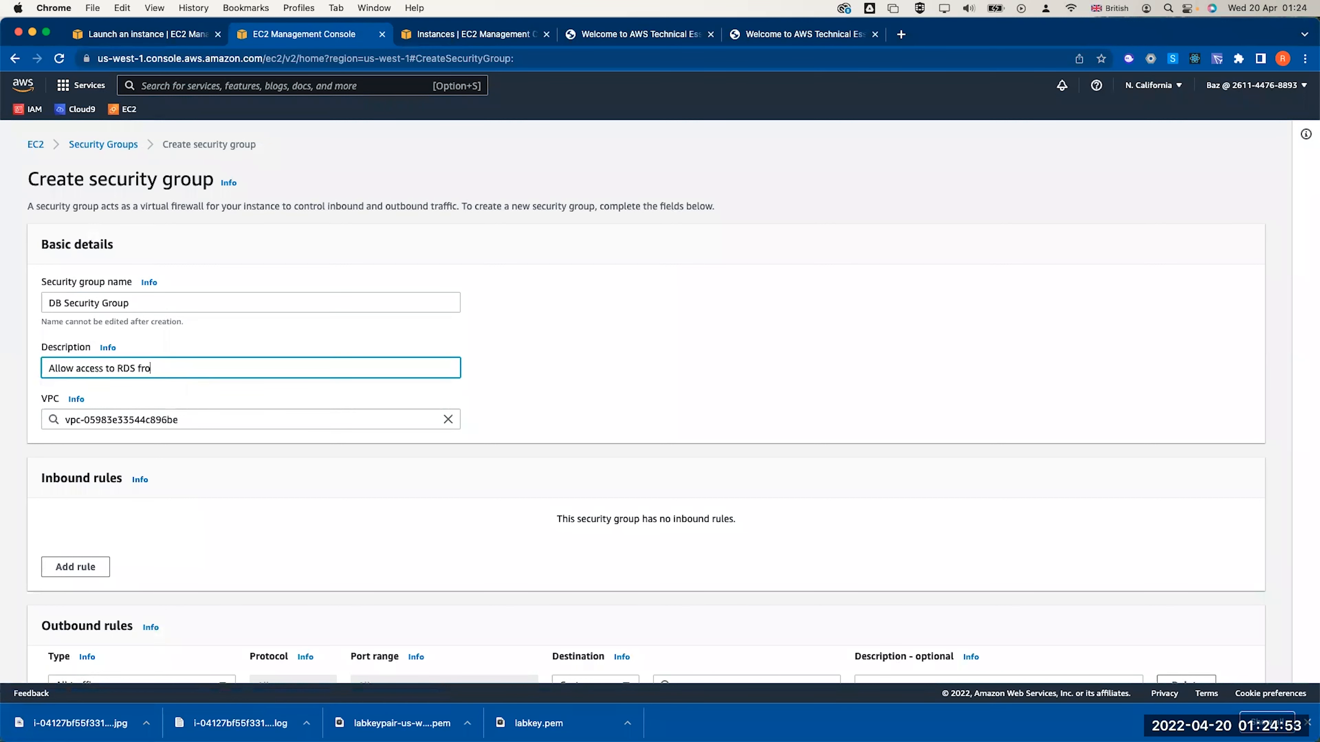
type("Web server")
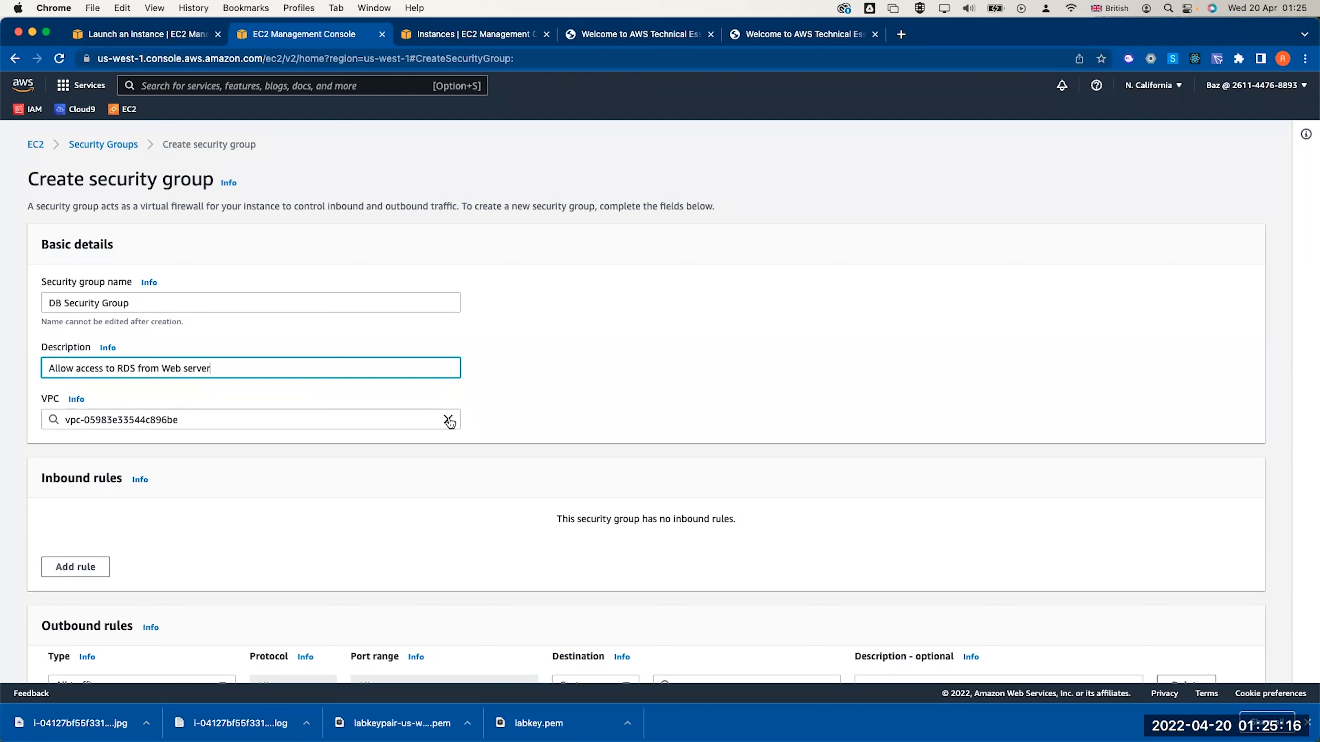
Assign the group to the Lab VPC and add an inbound MYSQL/Aurora rule
left_click(448, 421)
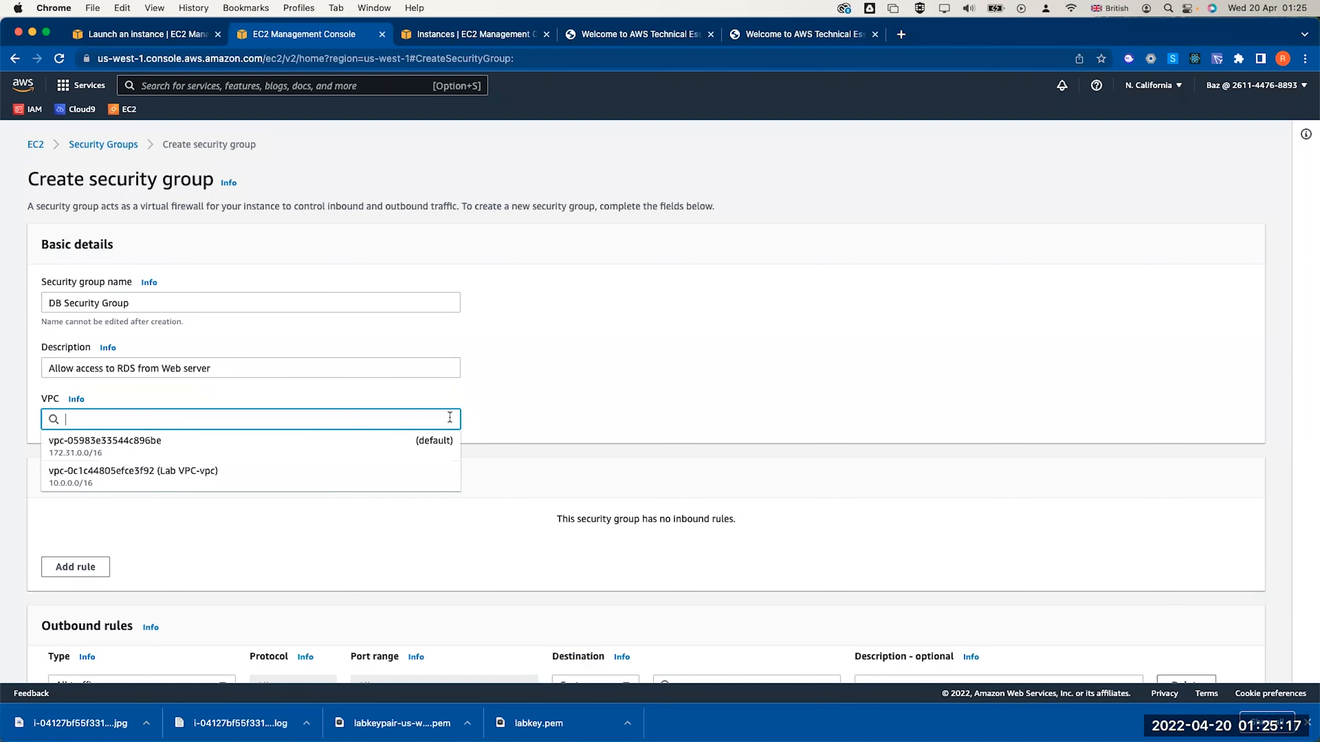
left_click(347, 469)
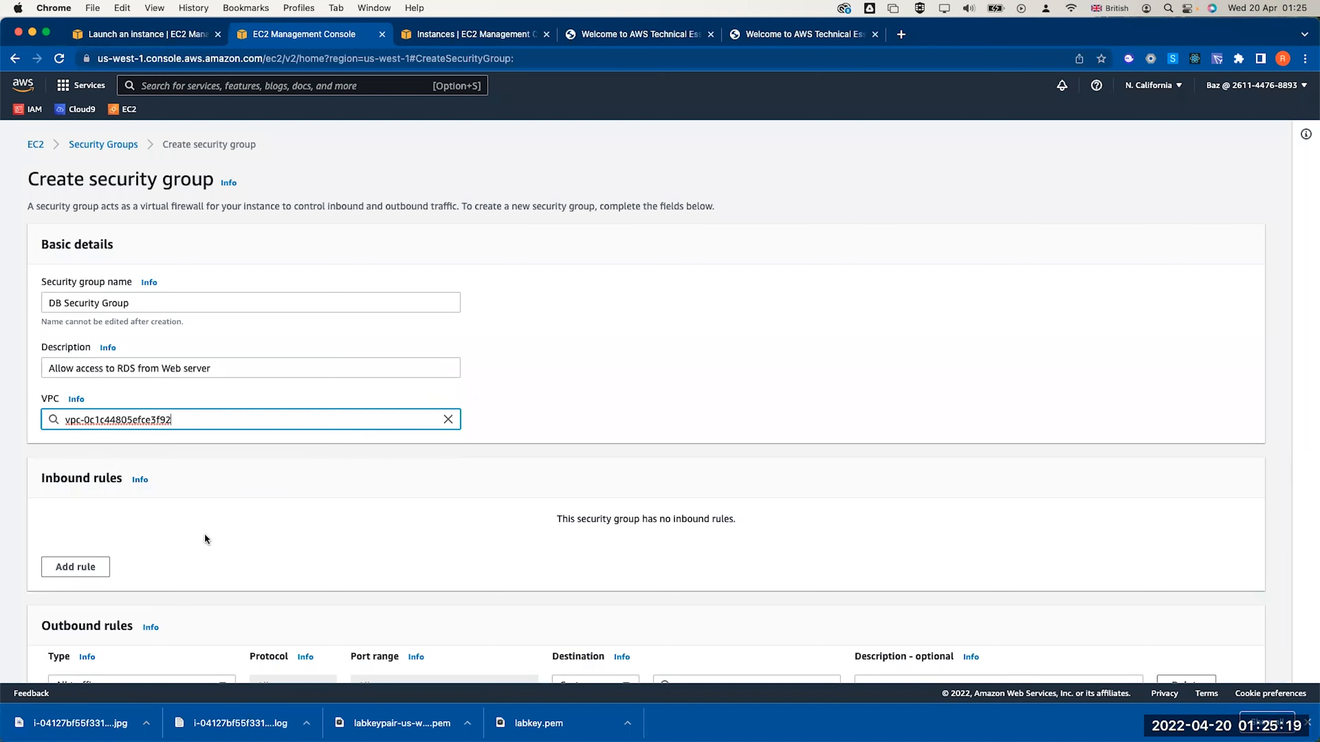
left_click(76, 567)
left_click(105, 539)
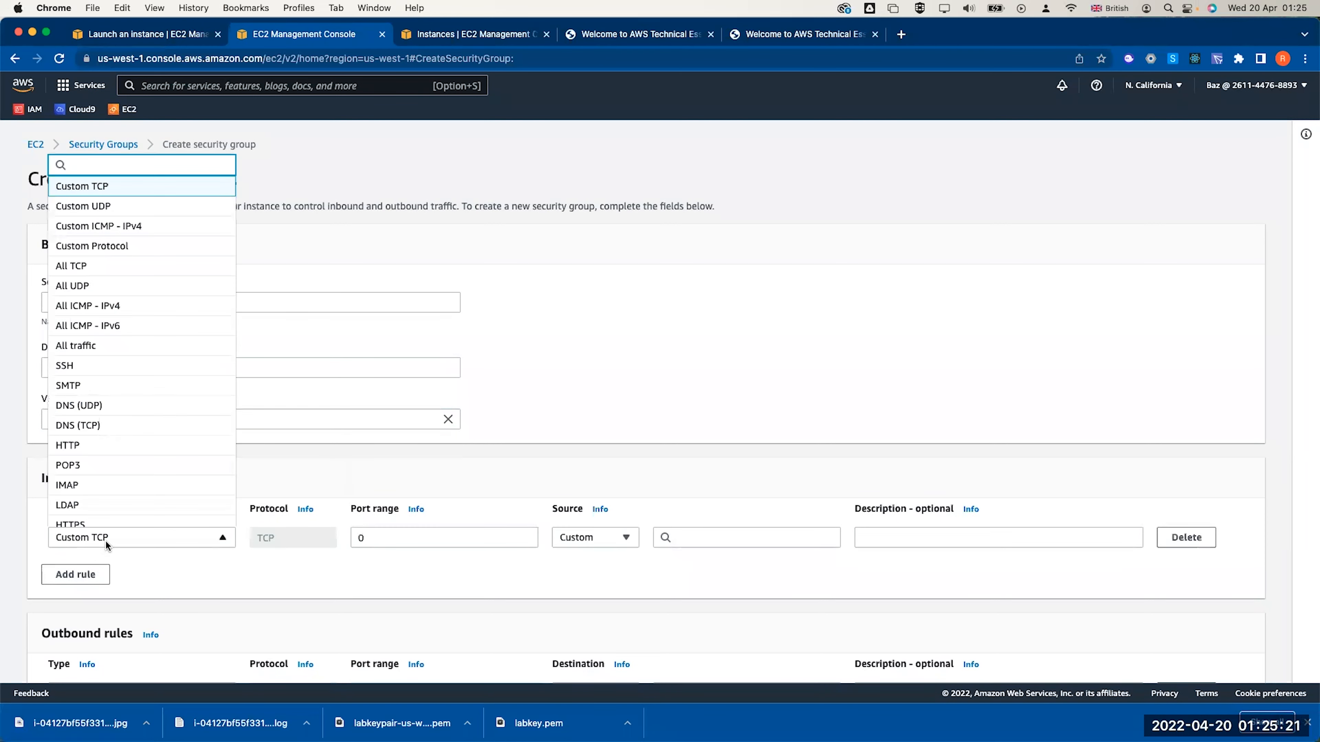
type("RDP")
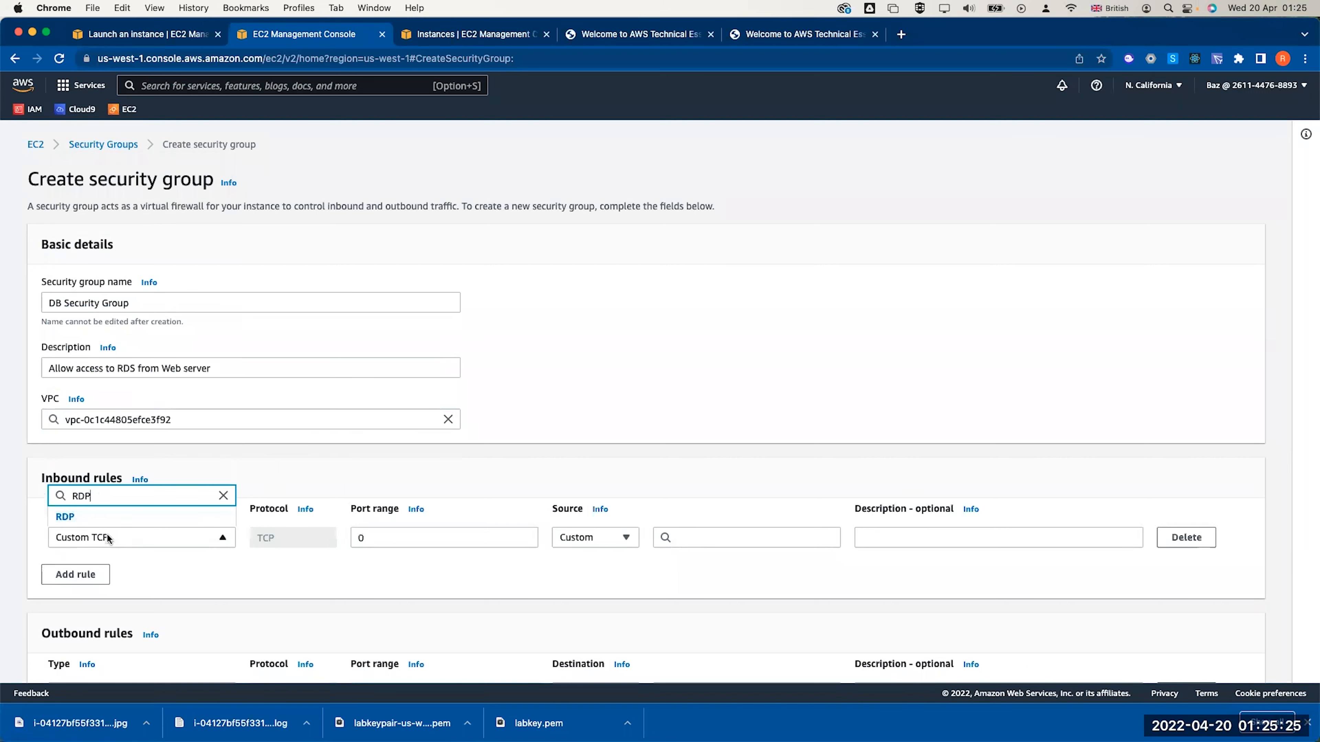
key("BackSpace")
key("BackSpace")
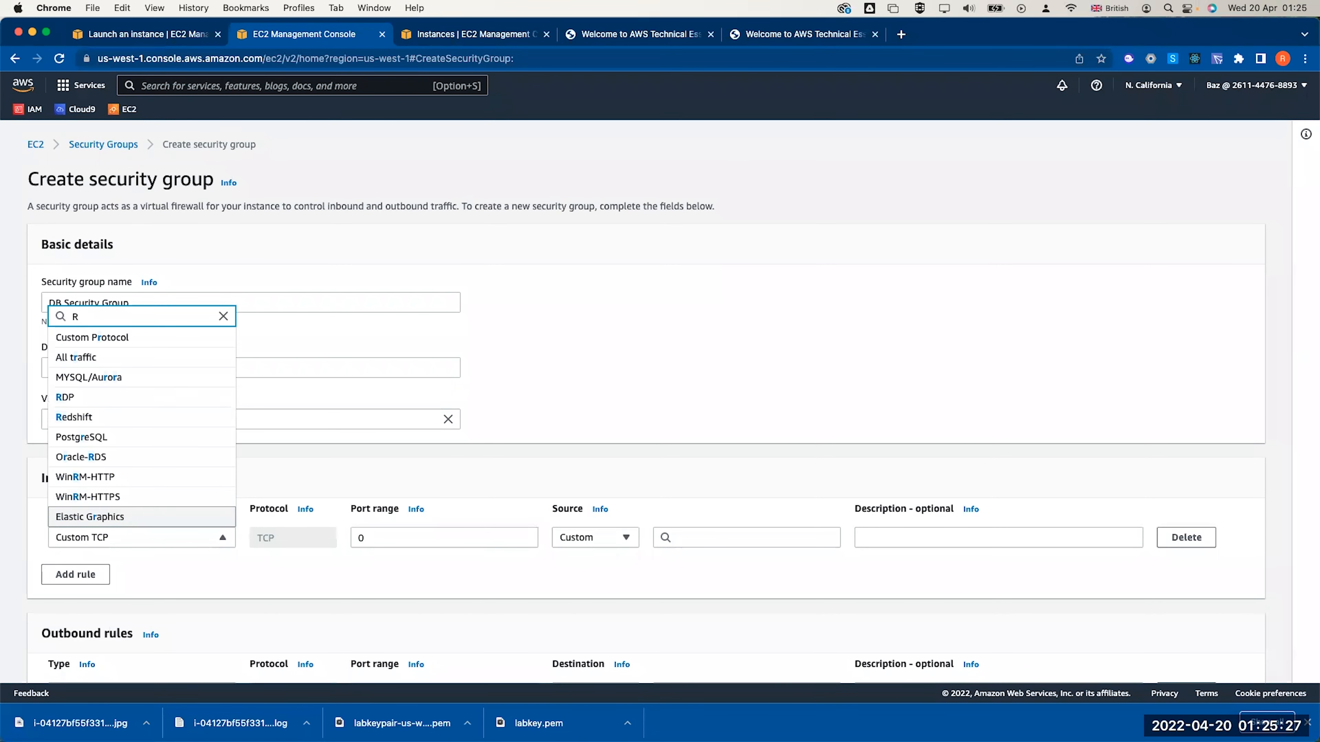
key("BackSpace")
type("Aur")
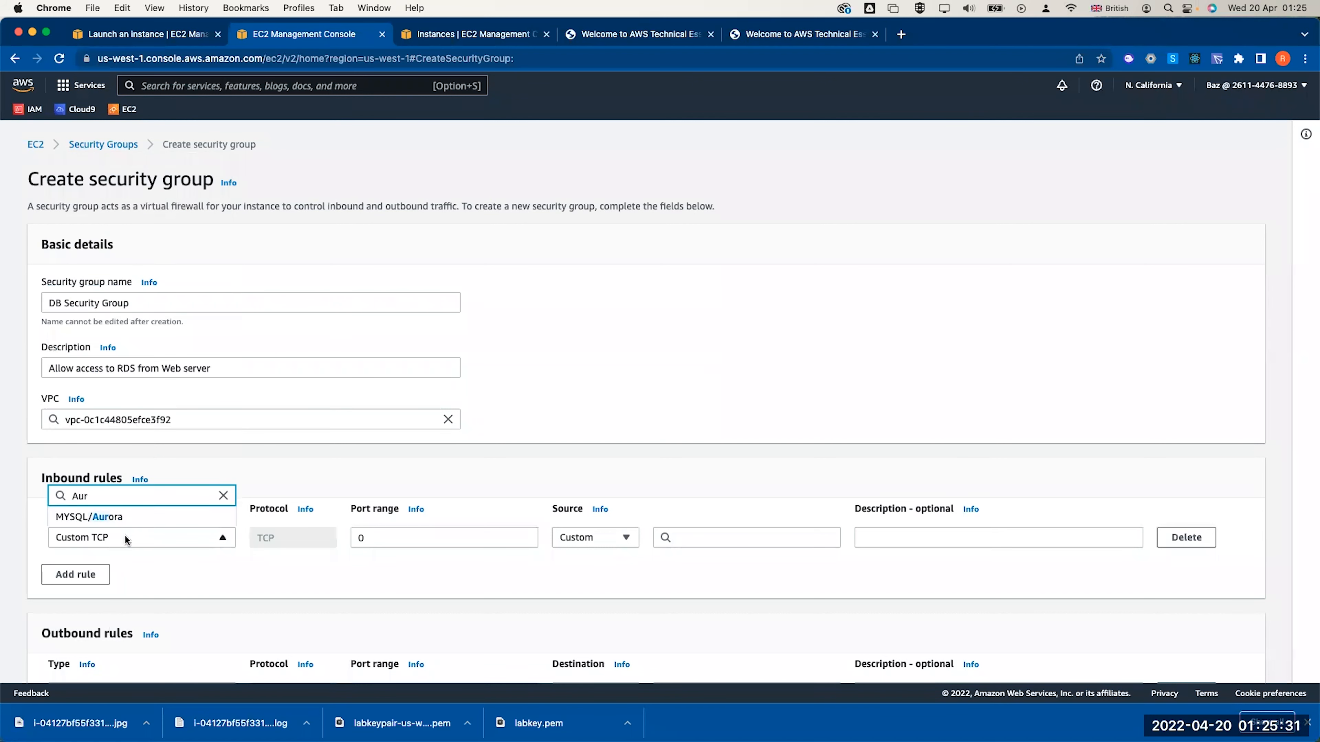
left_click(108, 517)
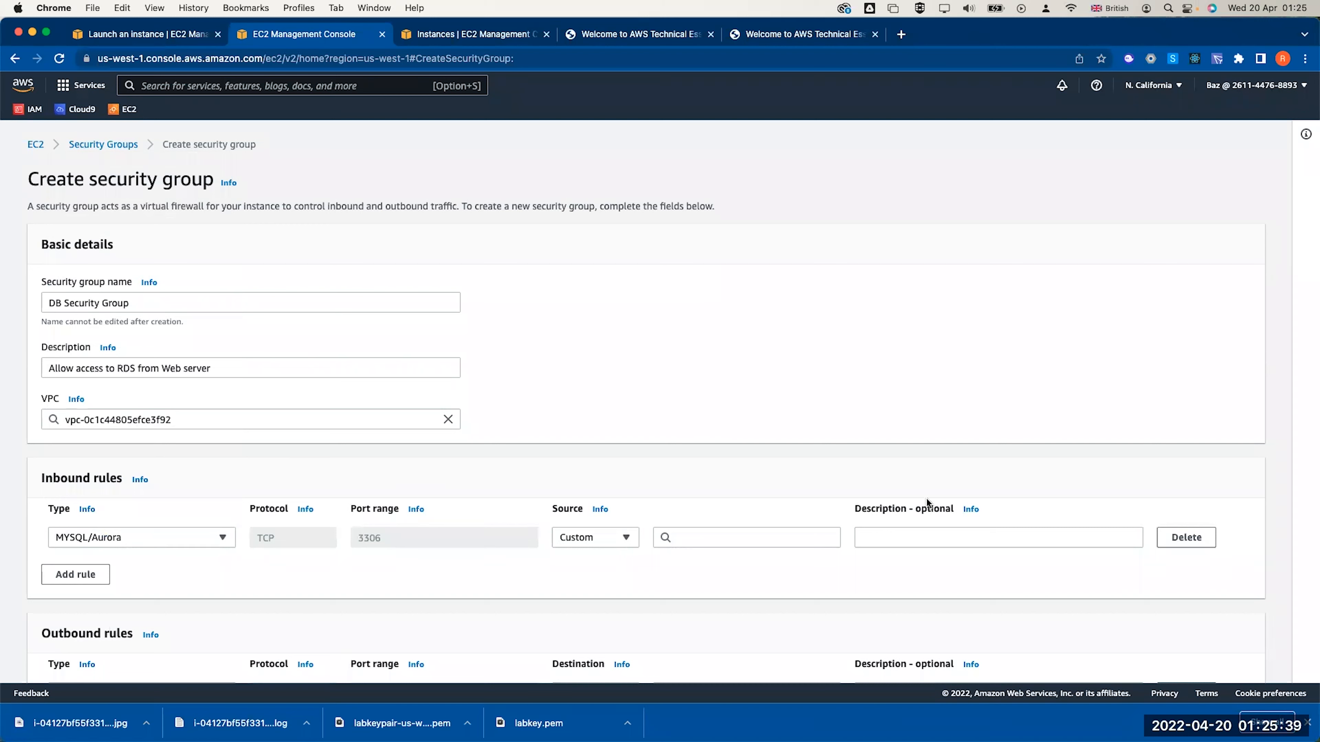
Set the rule's Custom source to the web security group from the sg suggestions
left_click(624, 540)
left_click(603, 557)
left_click(627, 537)
left_click(695, 538)
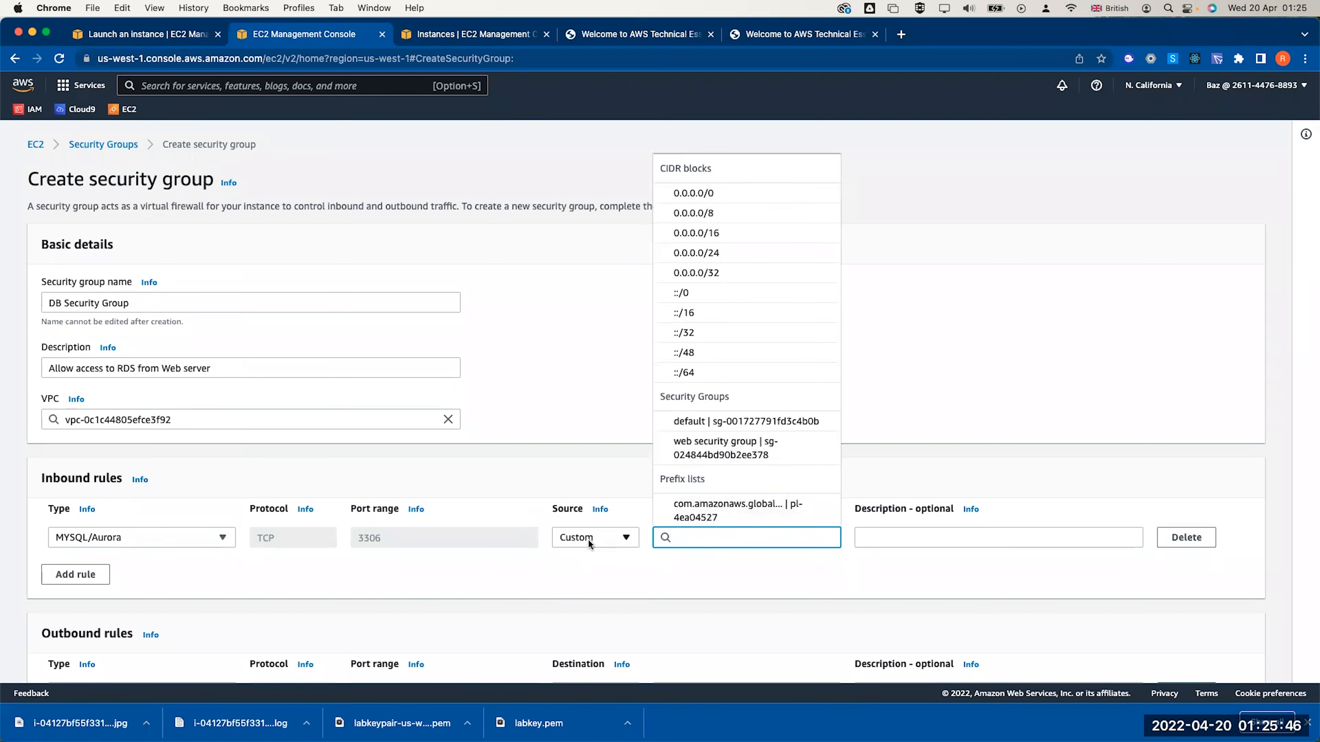
type("sg")
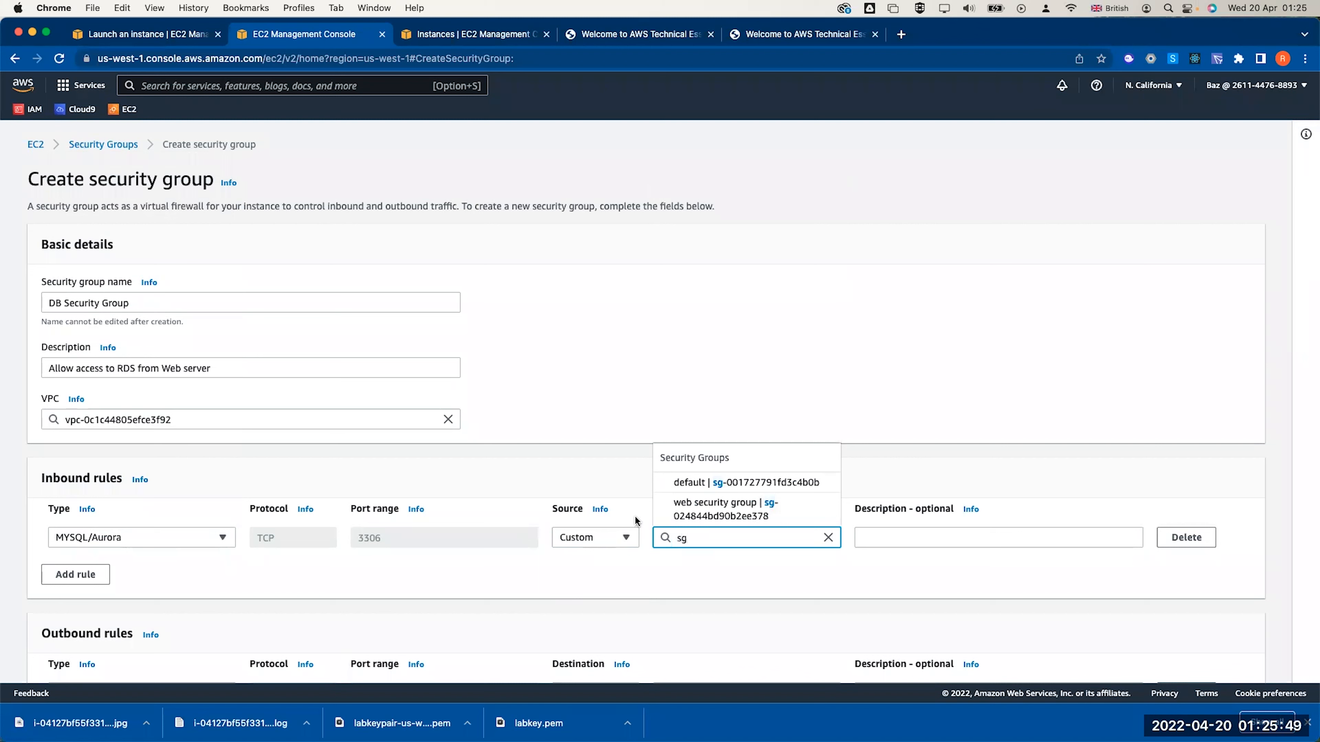
left_click(707, 507)
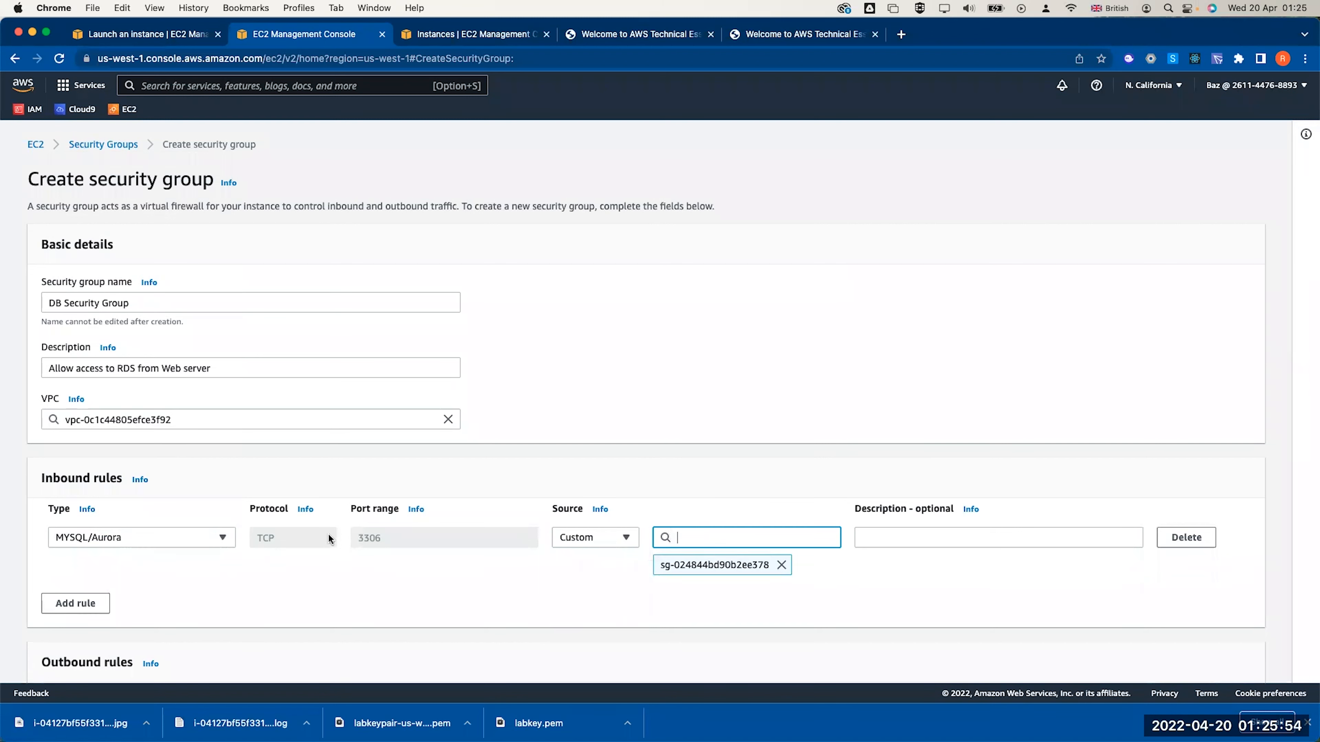
Copy web server 1's security group ID from its instance security details
left_click(177, 36)
left_click(100, 177)
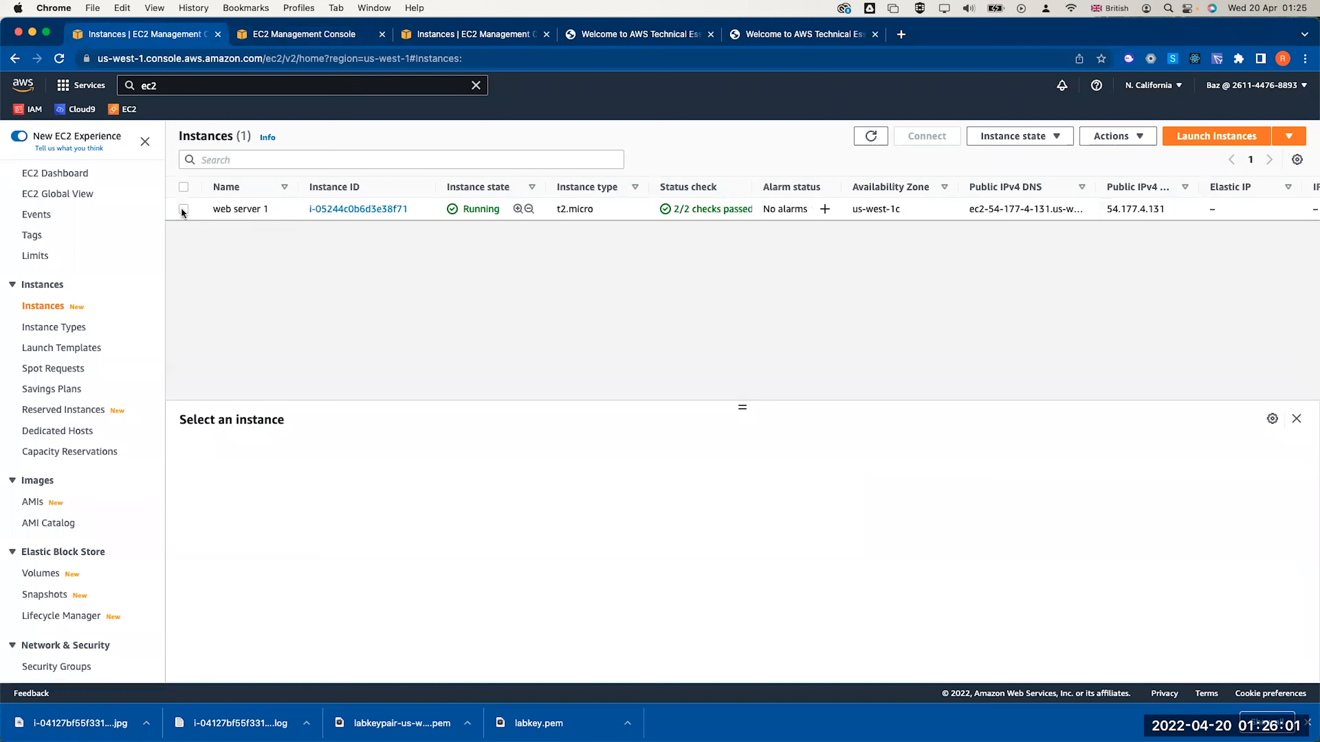
left_click(288, 213)
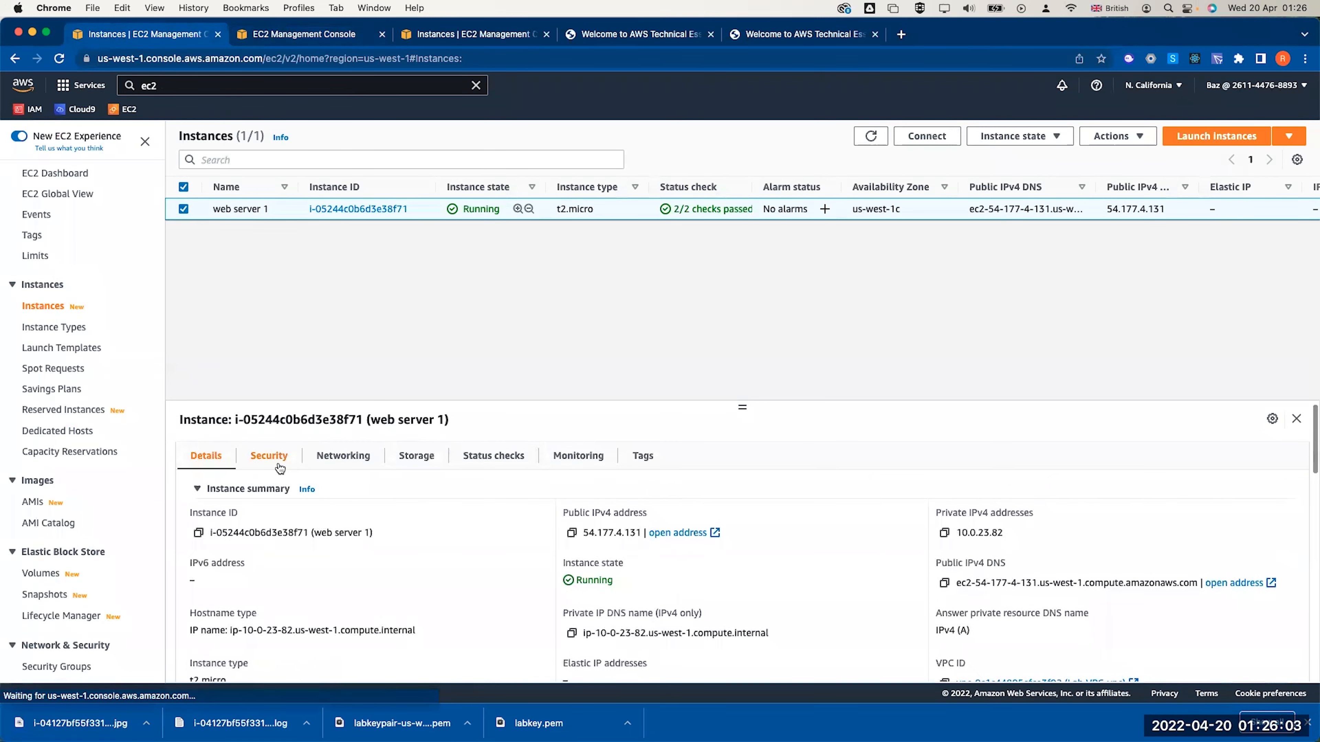
left_click(268, 455)
scroll(322, 504, "down", 3)
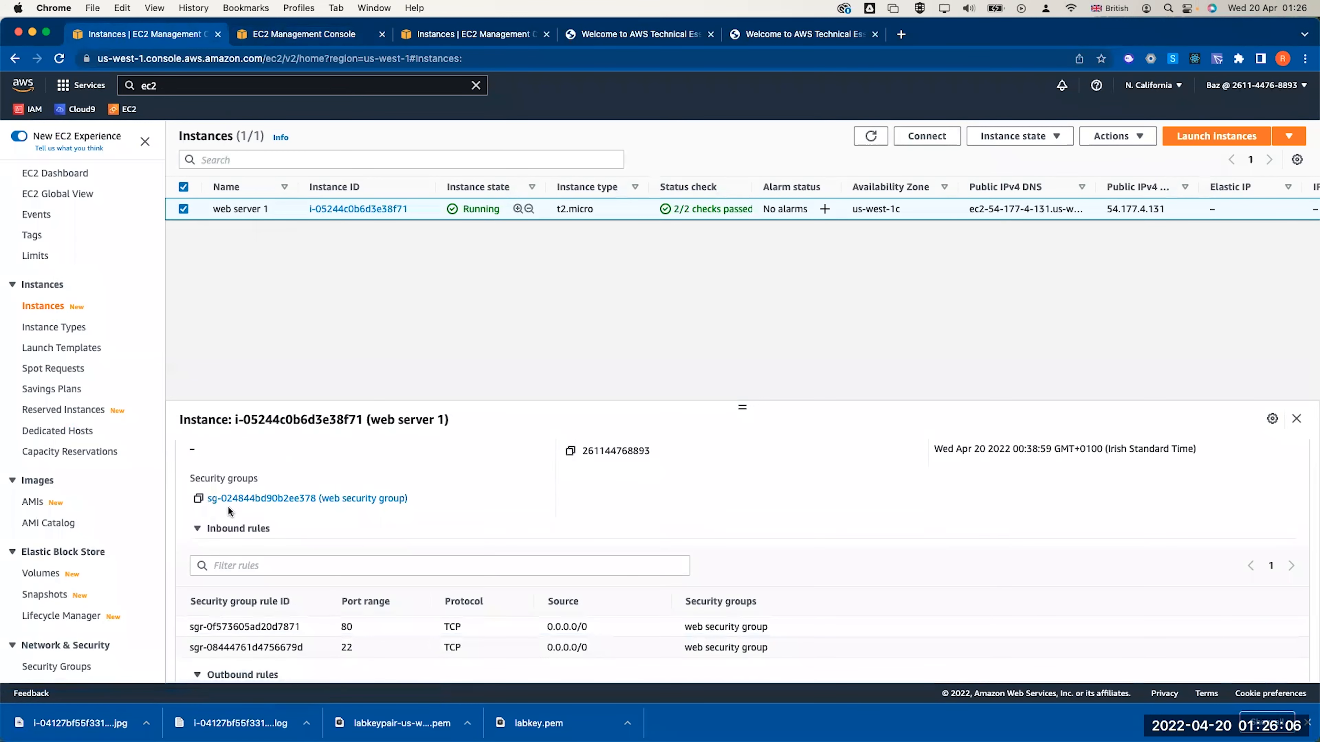
left_click(198, 498)
Replace the rule source with the pasted web security group ID and create the group
left_click(297, 35)
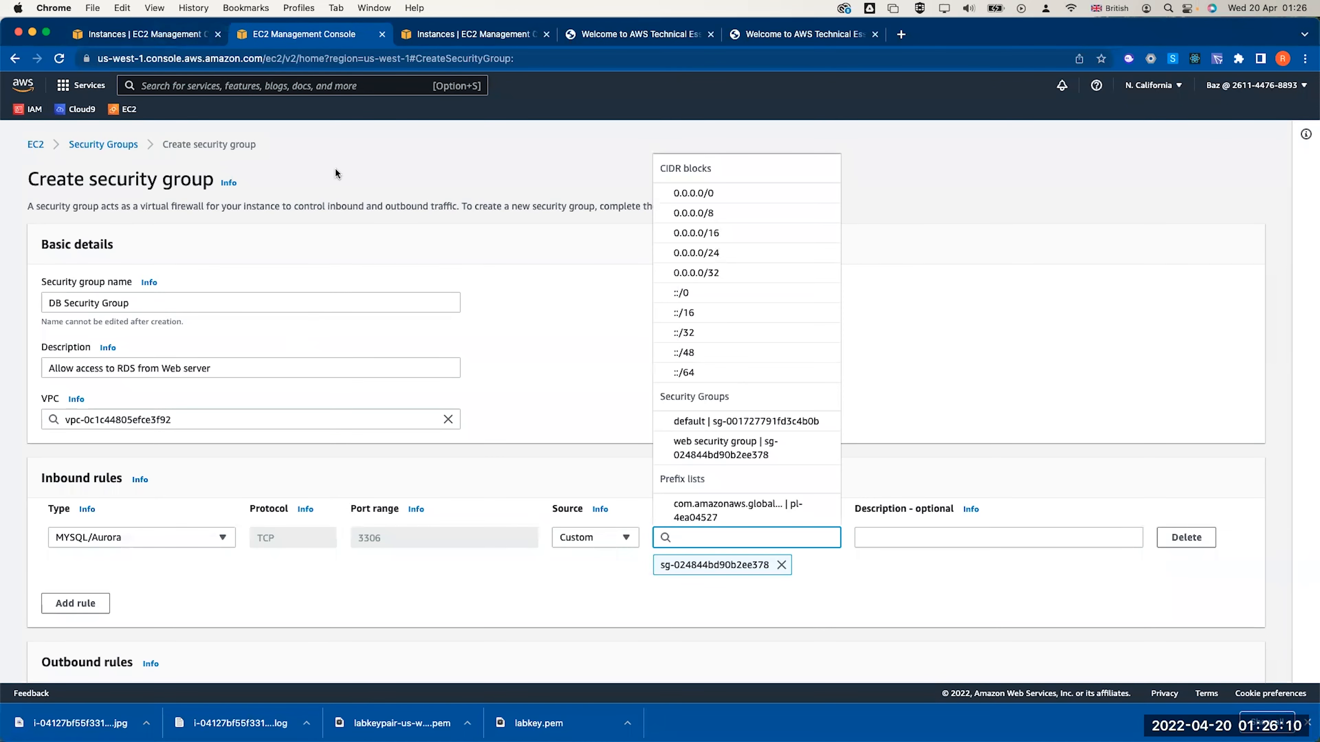
left_click(788, 567)
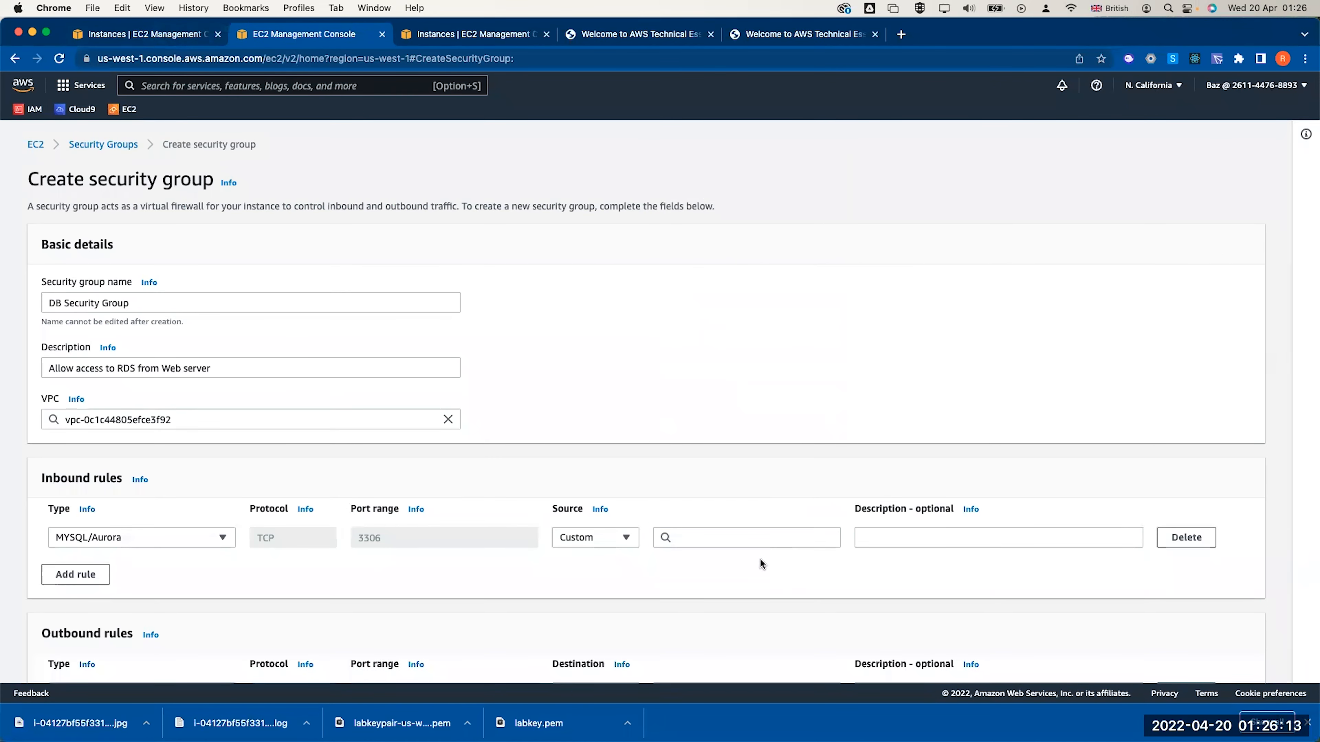
left_click(701, 536)
key("super+v")
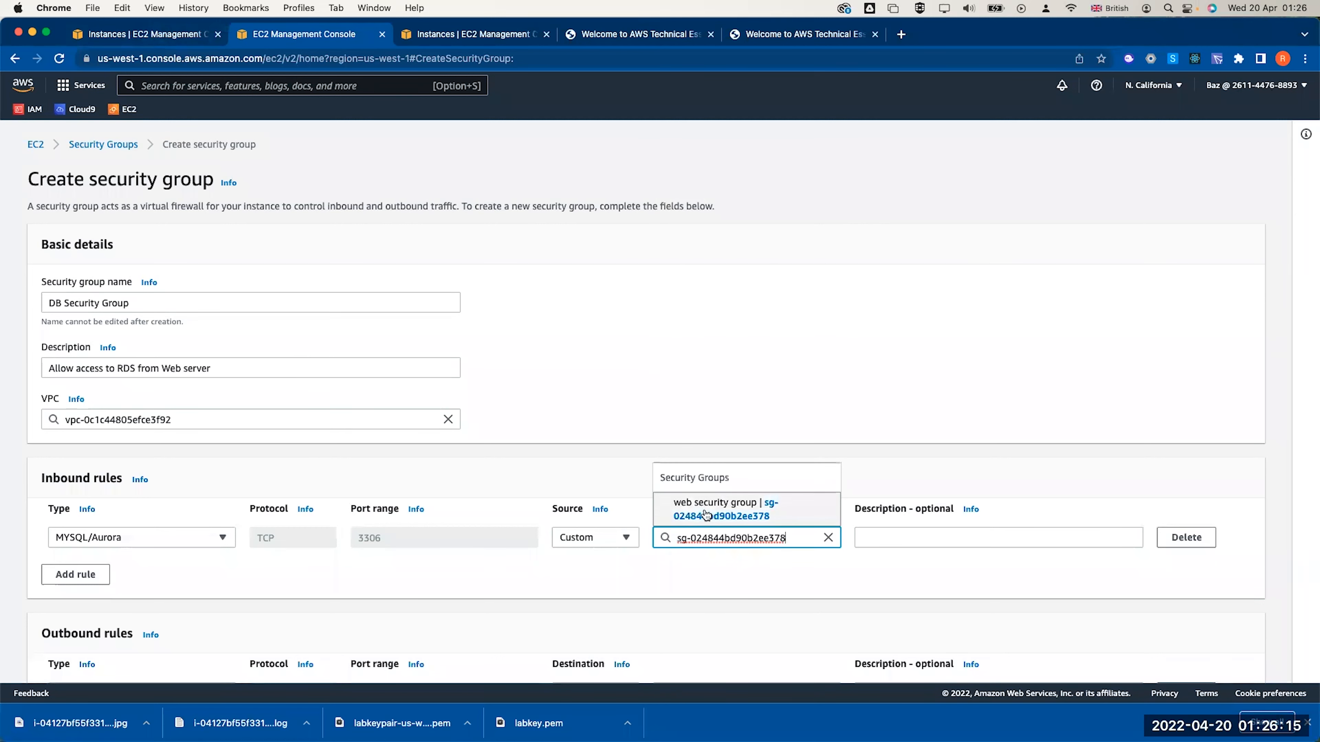
left_click(711, 504)
scroll(747, 573, "down", 10)
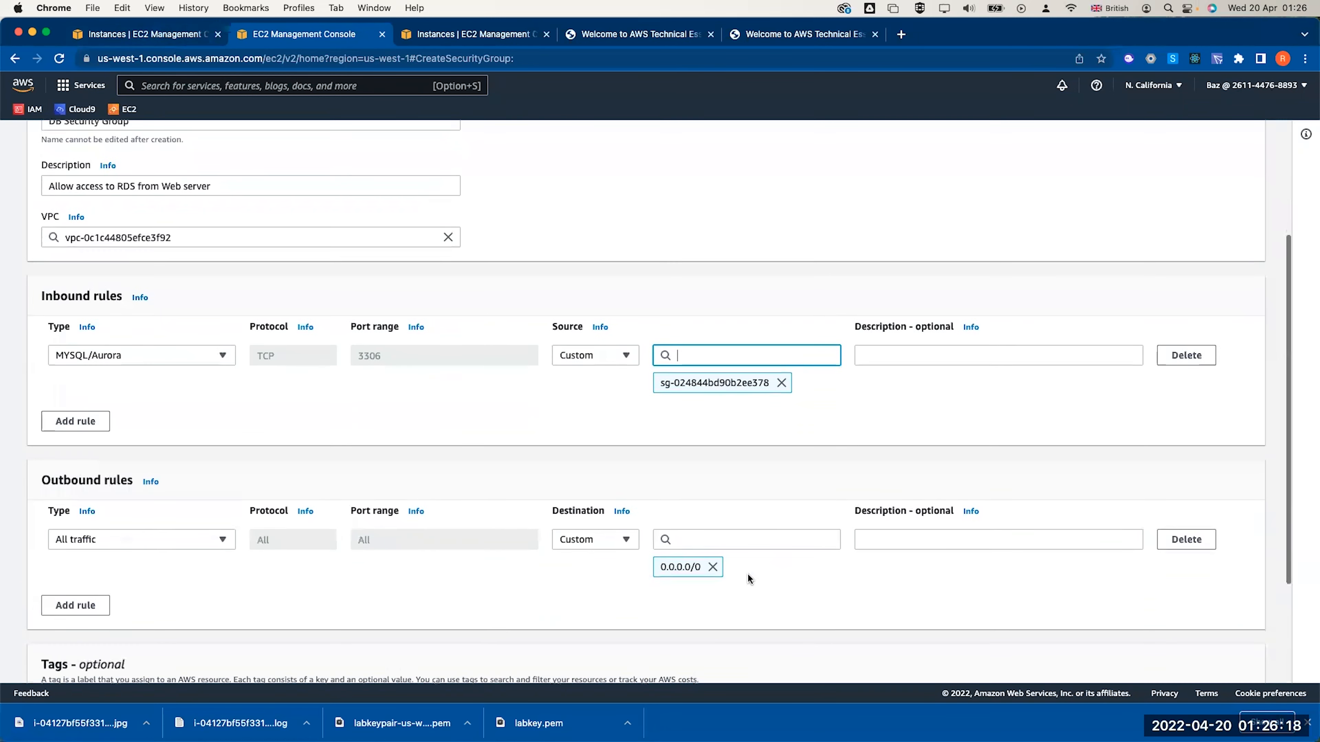
left_click(1172, 659)
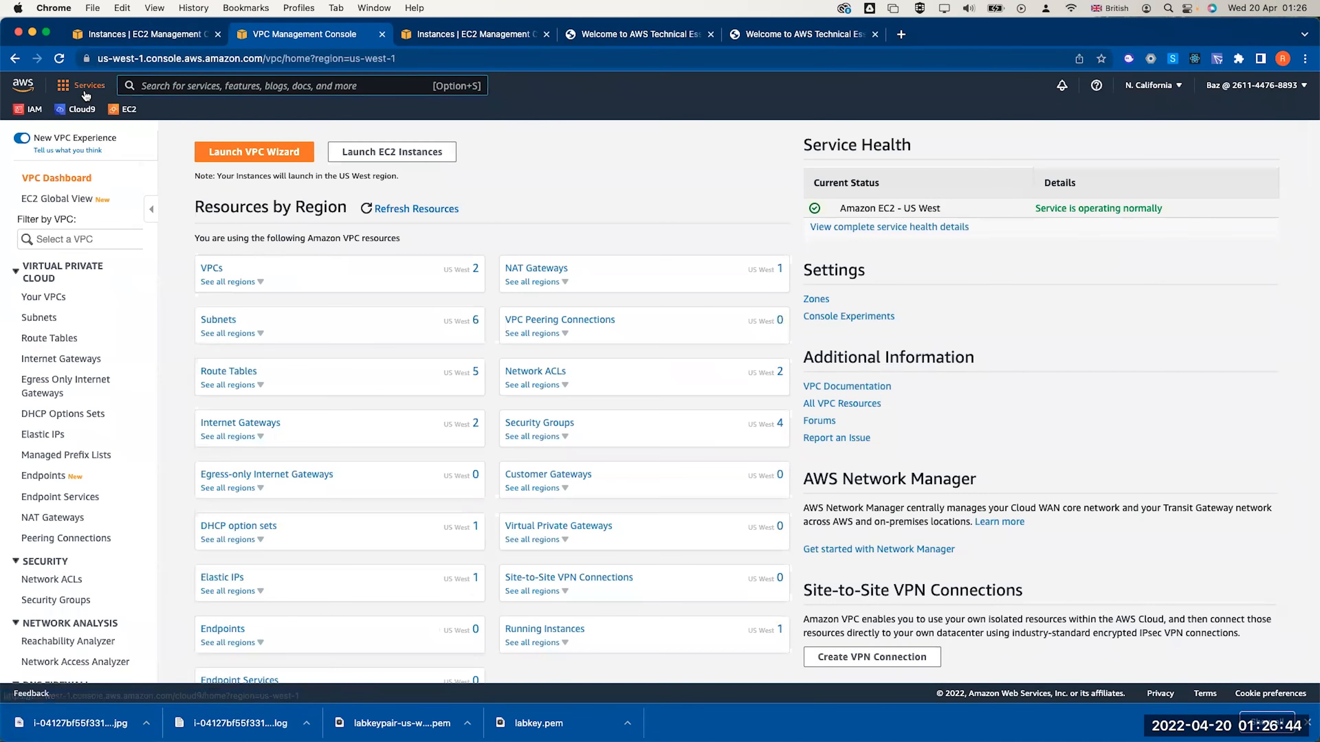
Go to the RDS console's DB subnet groups and start a new subnet group
left_click(86, 88)
left_click(185, 87)
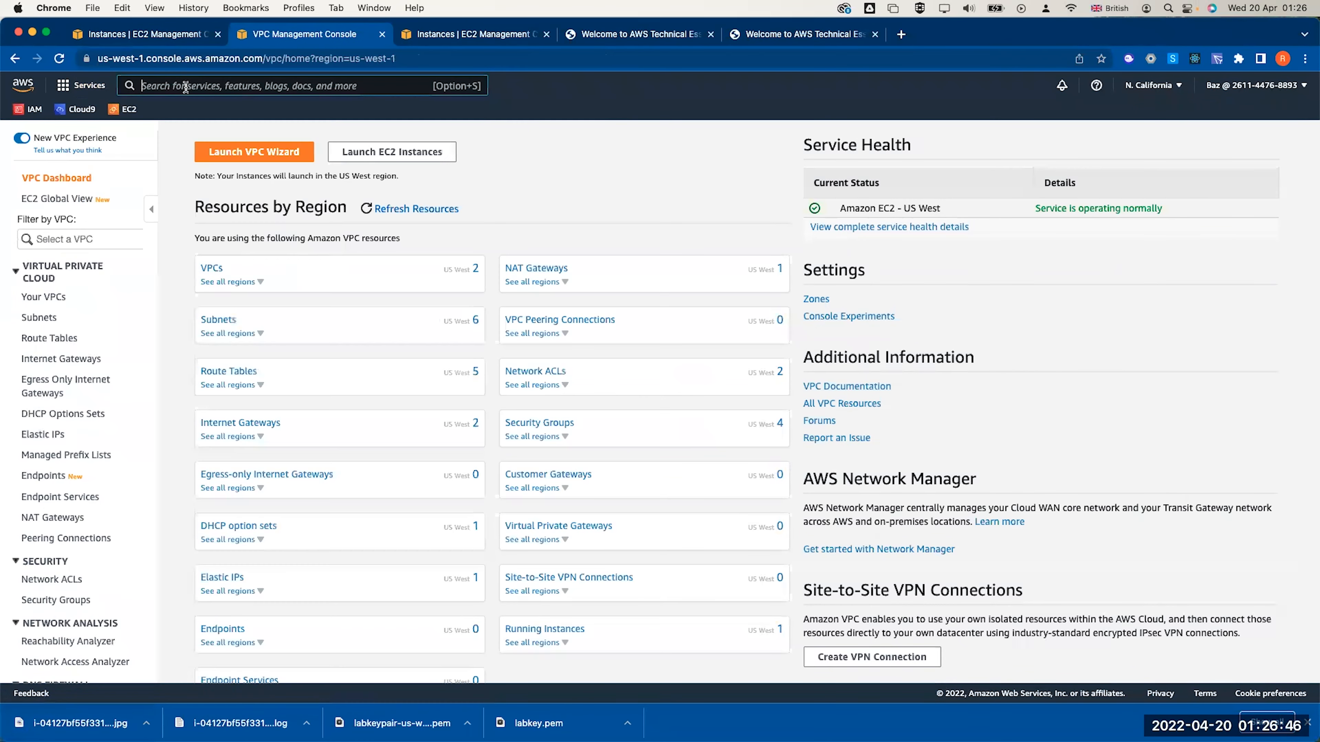
type("rds")
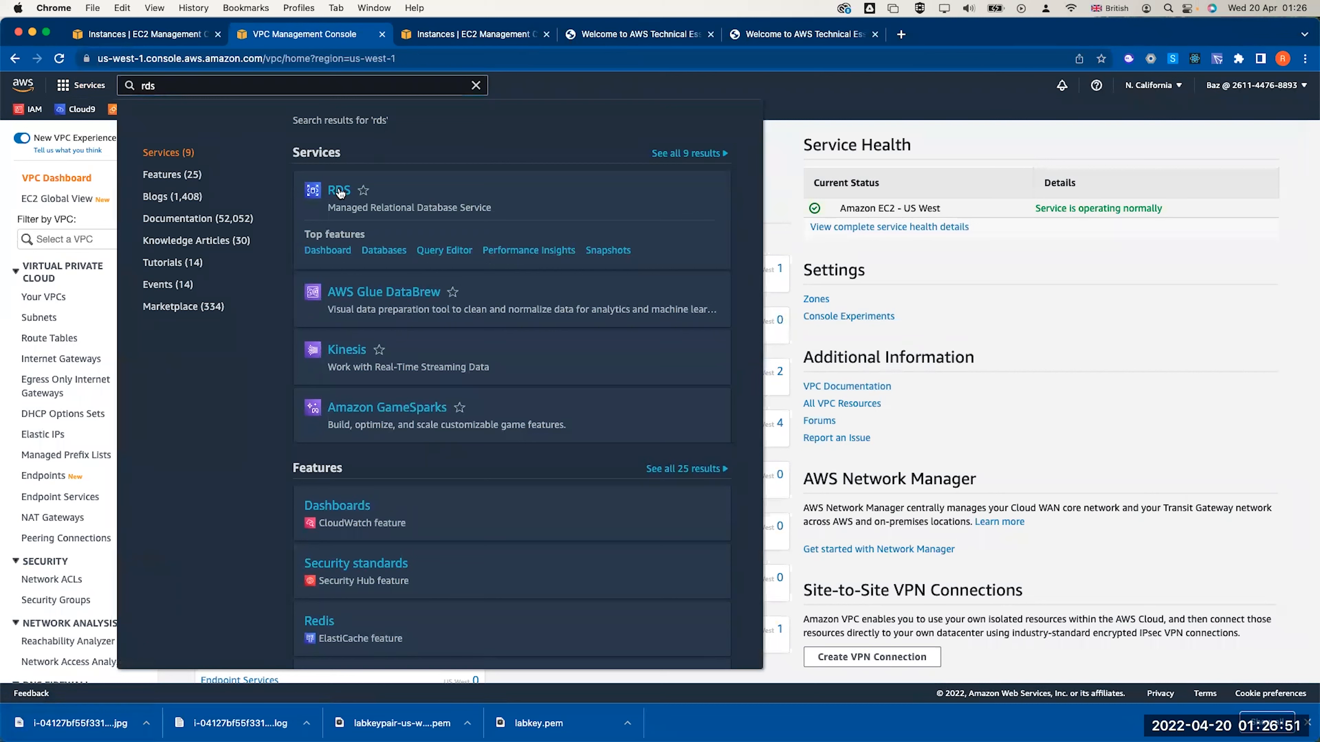
left_click(342, 191)
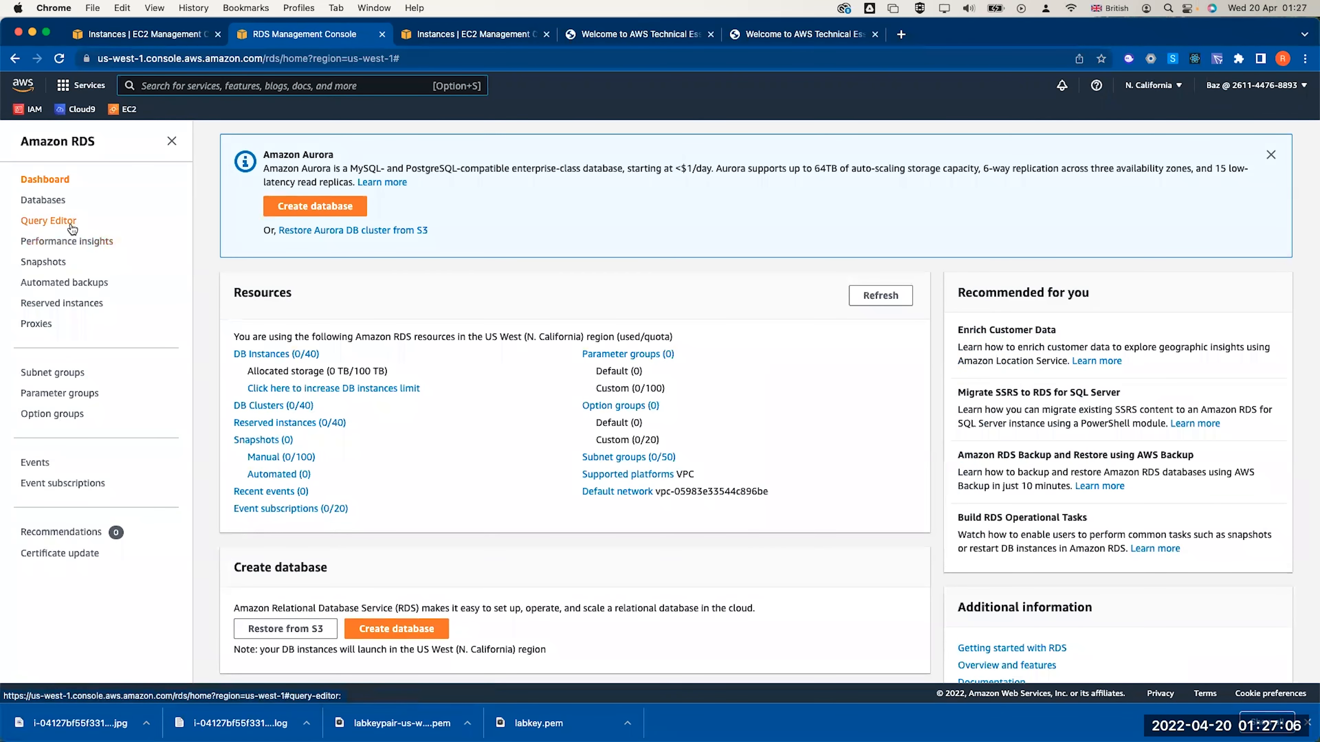
left_click(47, 373)
left_click(700, 357)
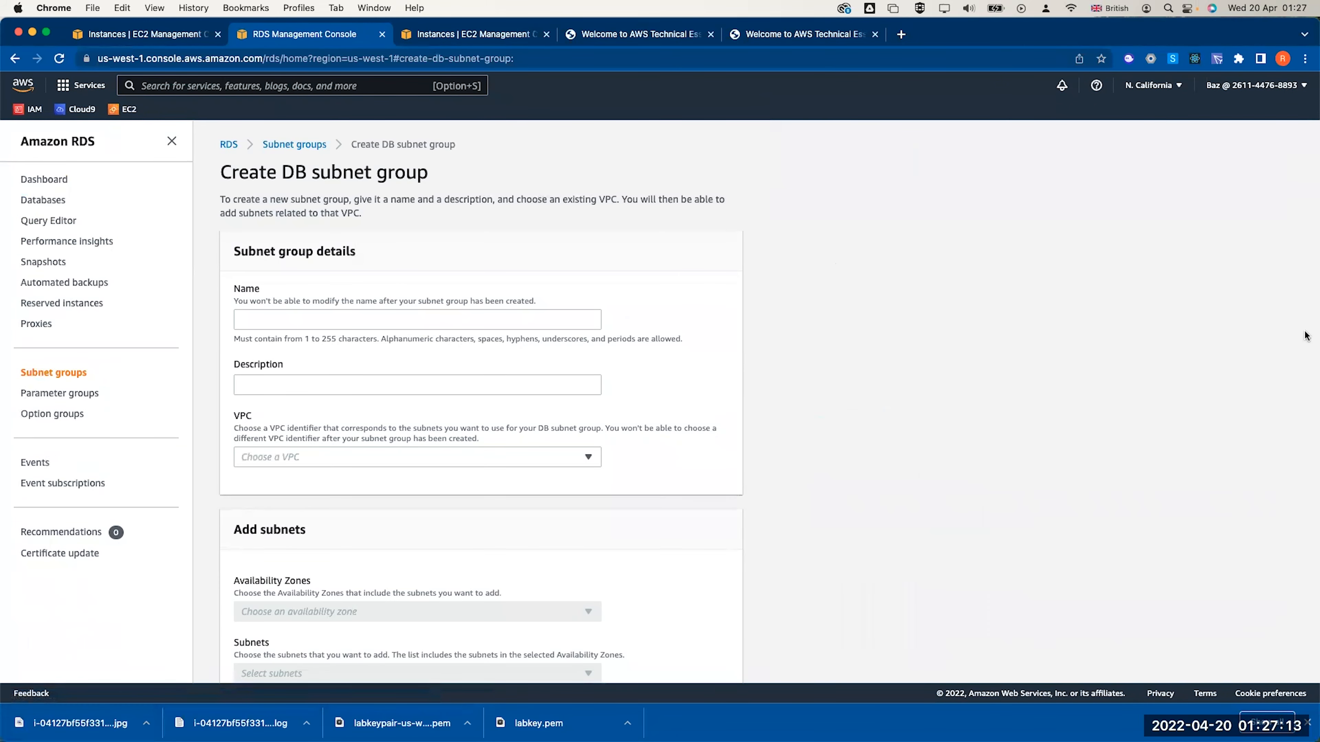
Name the subnet group 'B-subnet-Group', describe it 'DB subnet group', and choose Lab VPC
left_click(355, 319)
type("B-")
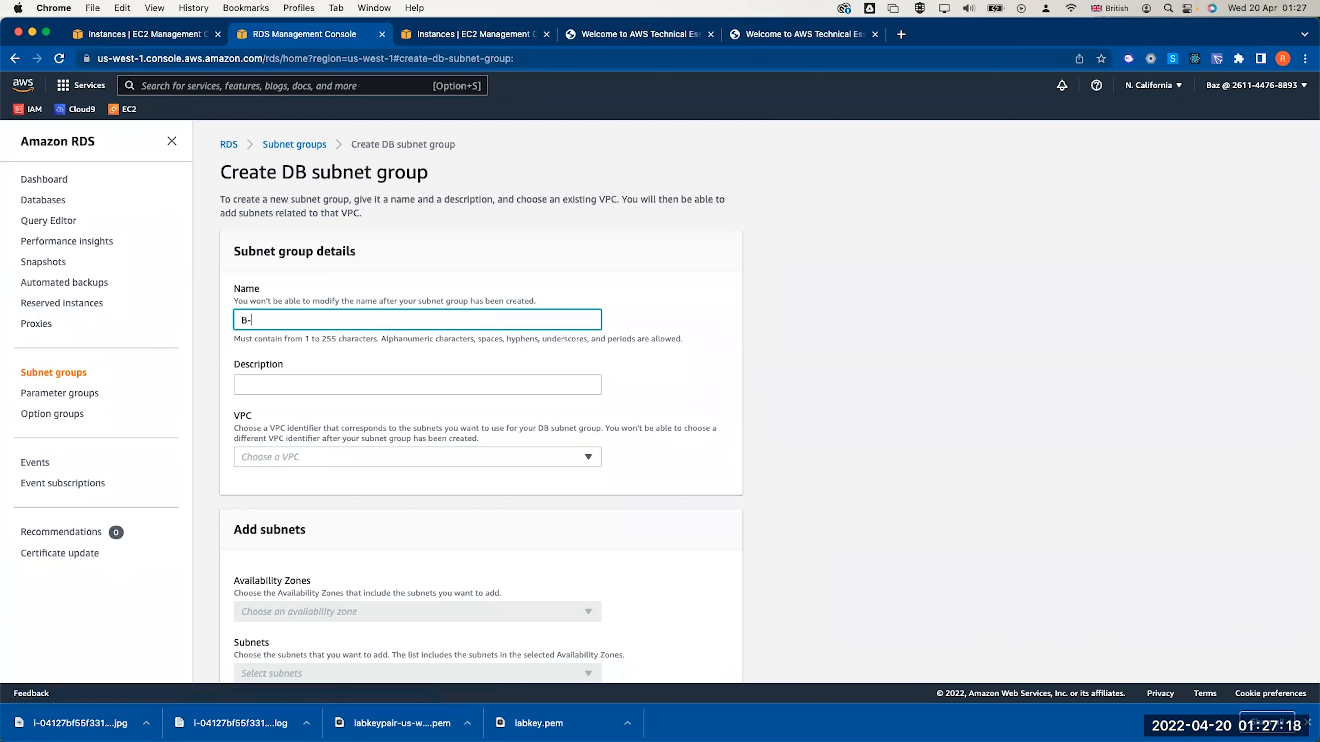
type("subnet-Group")
left_click(365, 380)
type("D")
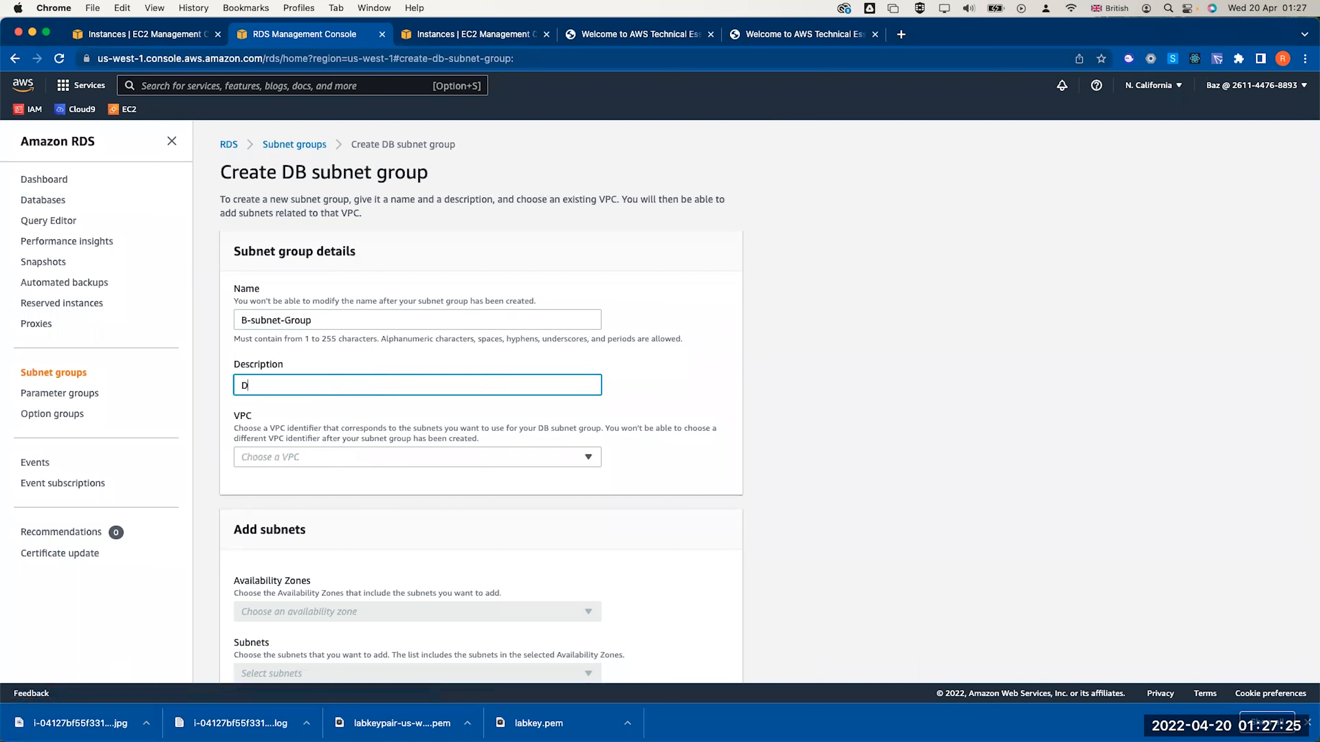
type("bB s")
key("BackSpace")
key("BackSpace")
type("B subnet grop")
key("BackSpace")
type("up")
left_click(331, 456)
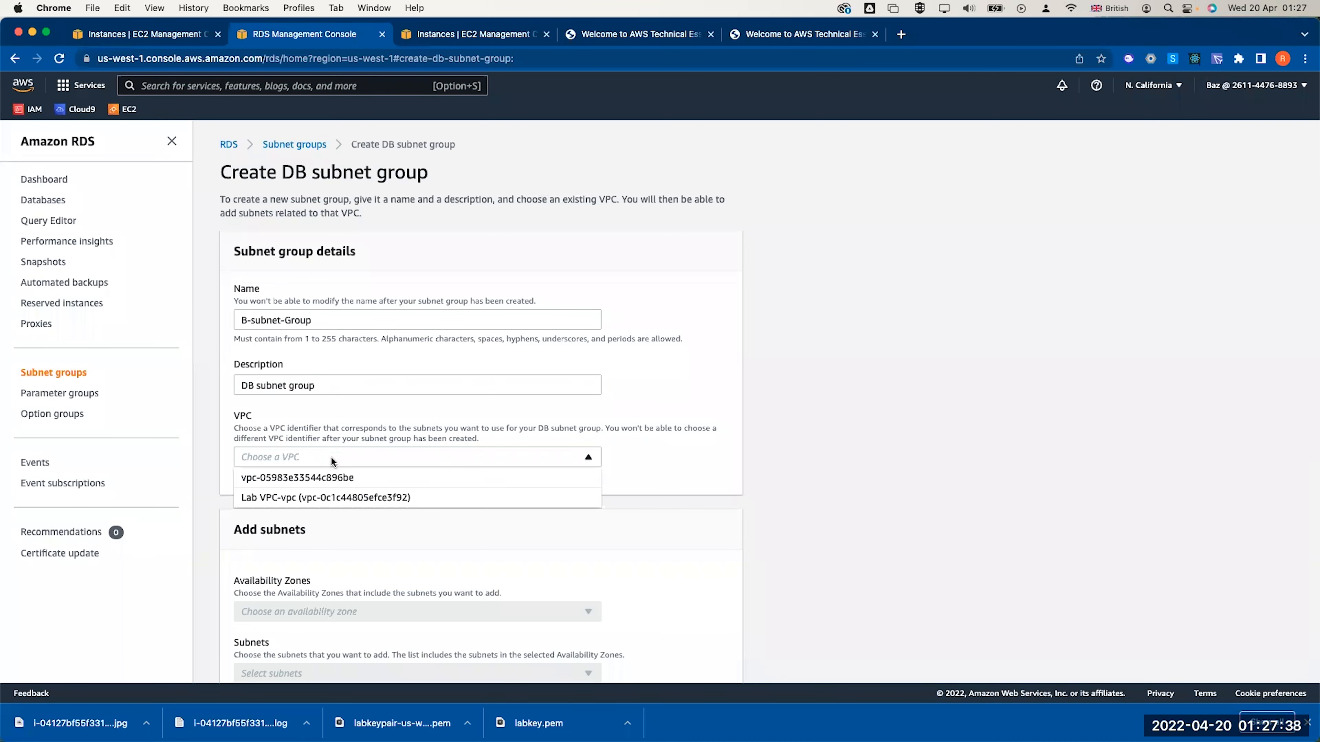
left_click(306, 495)
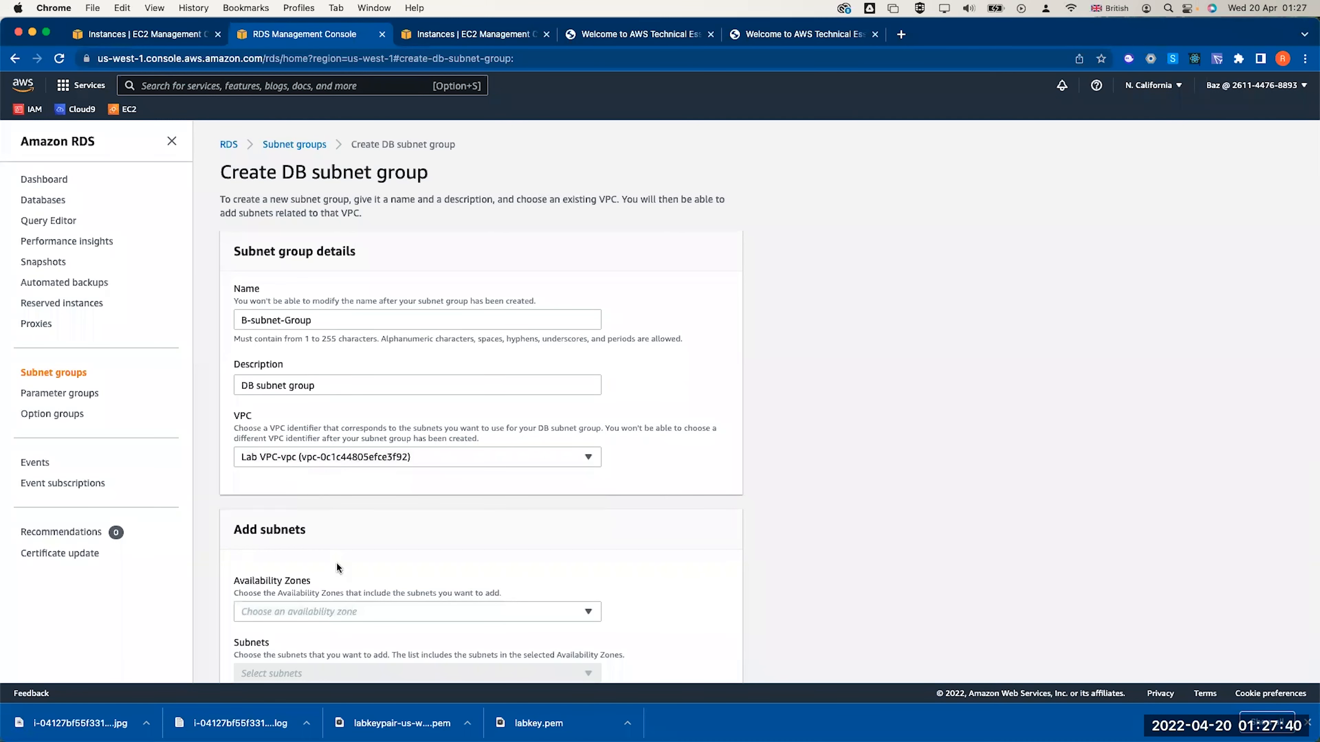
Add availability zones us-west-1a and us-west-1c and bring up the subnet choices
scroll(323, 483, "down", 3)
left_click(338, 457)
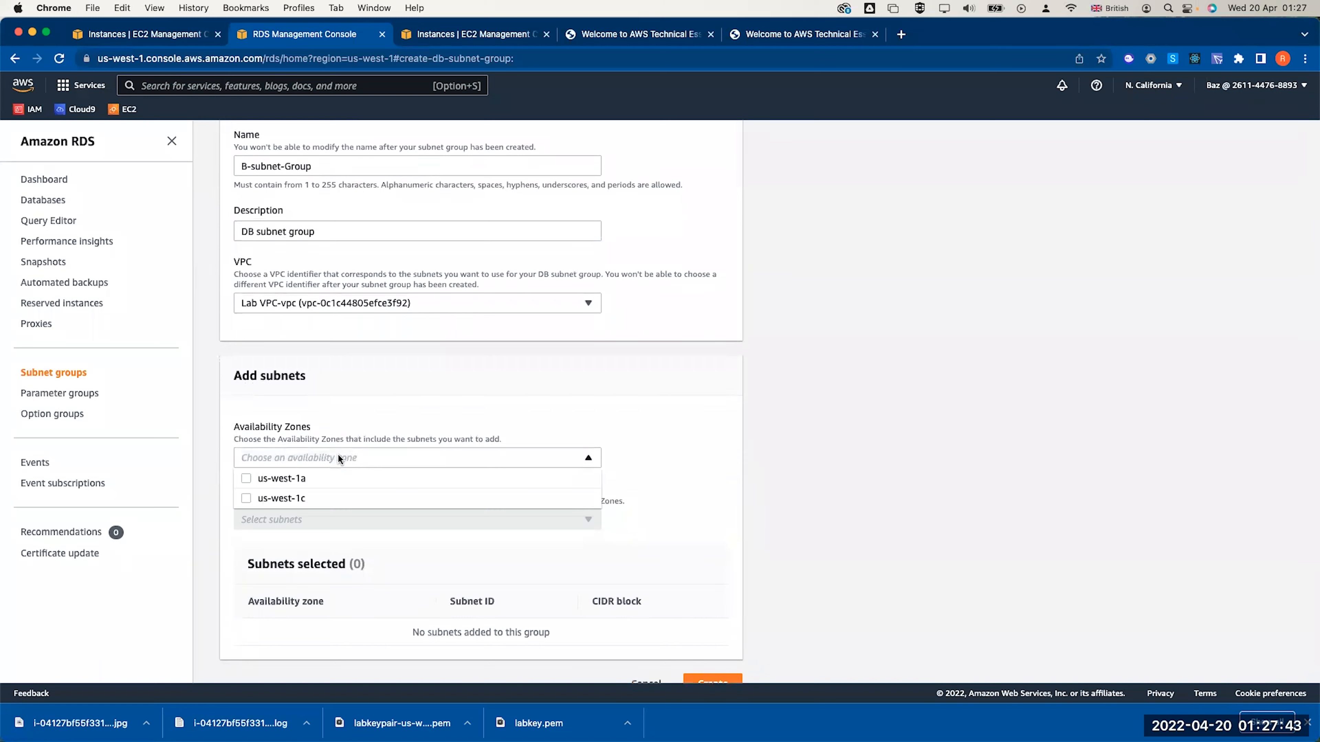
left_click(246, 479)
left_click(246, 498)
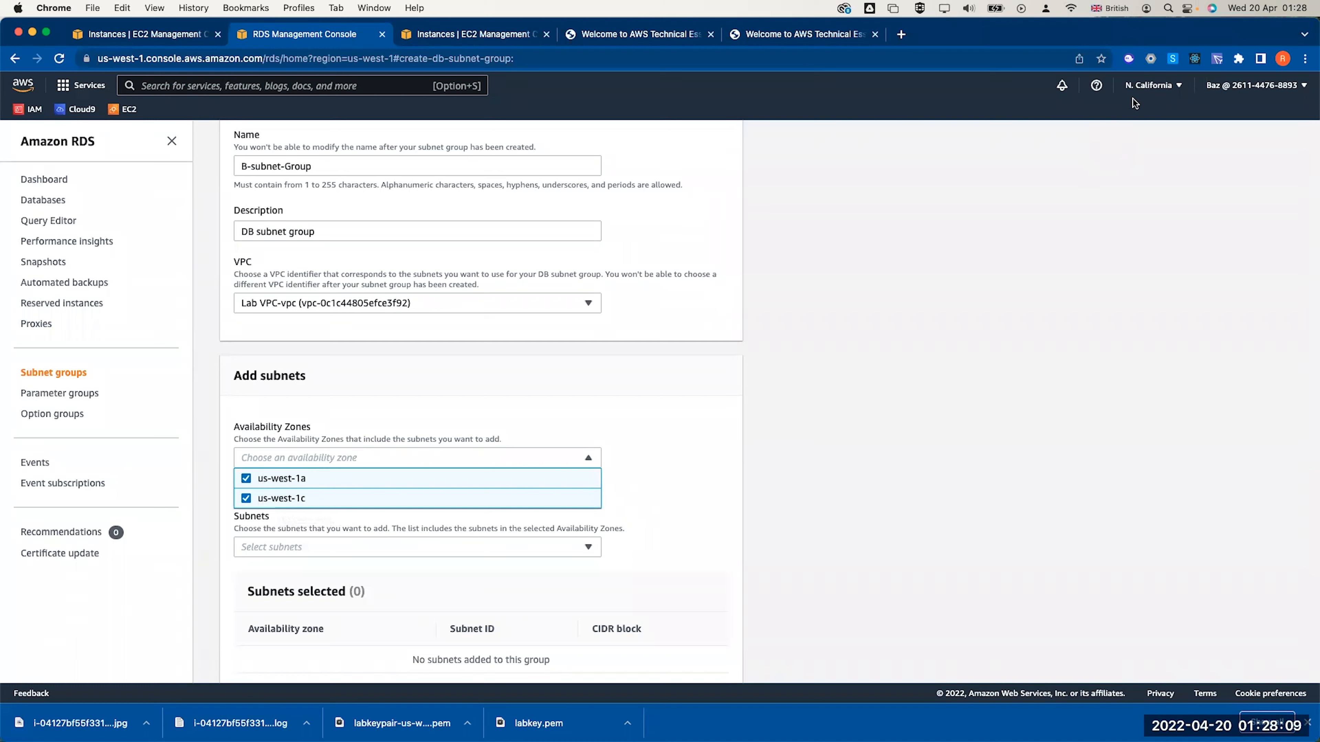
left_click(608, 377)
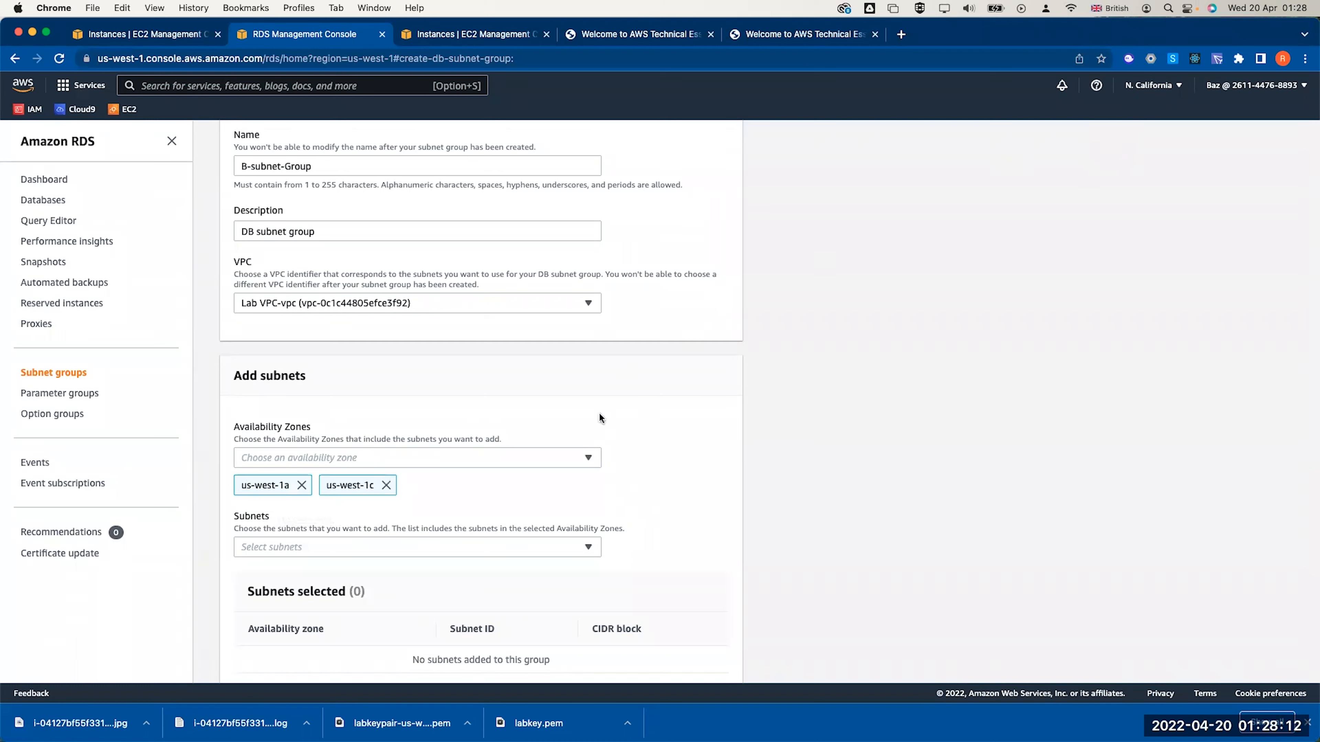
left_click(428, 549)
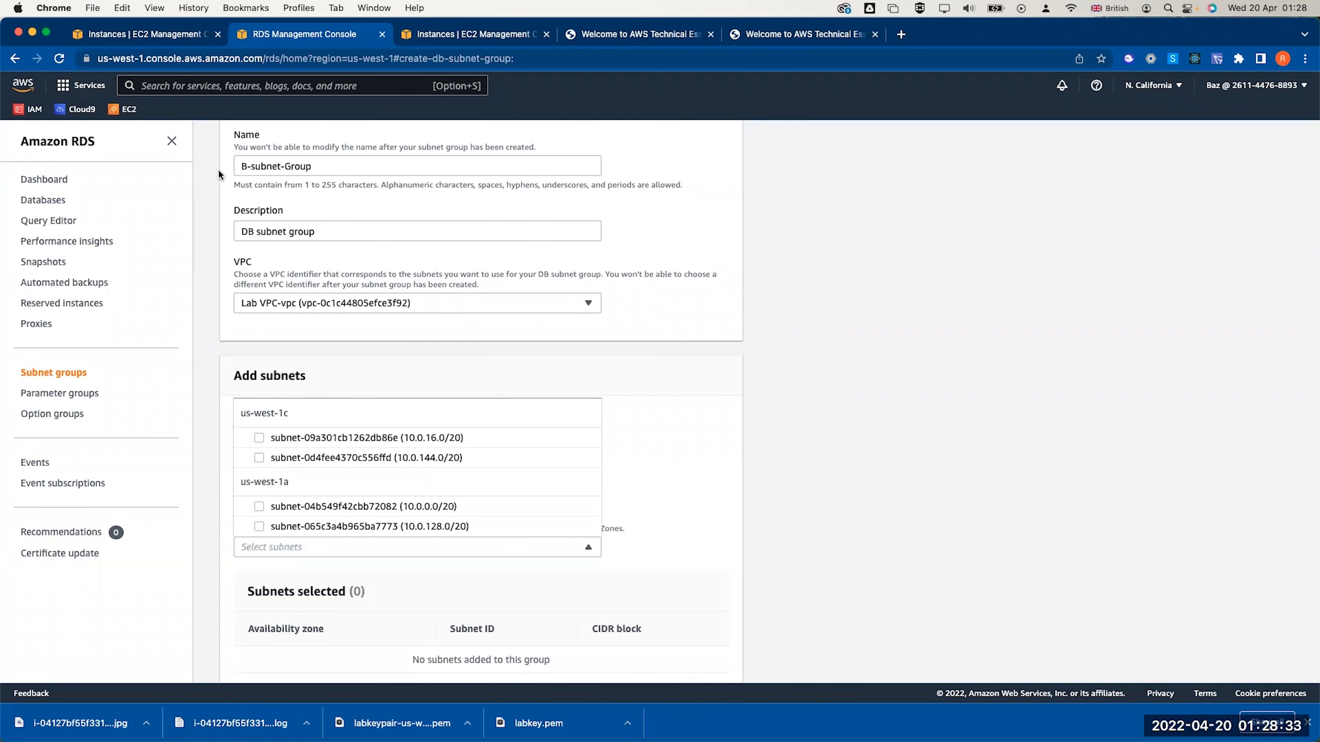
Open the VPC console's Subnets list and widen the VPC and Name columns
left_click(164, 34)
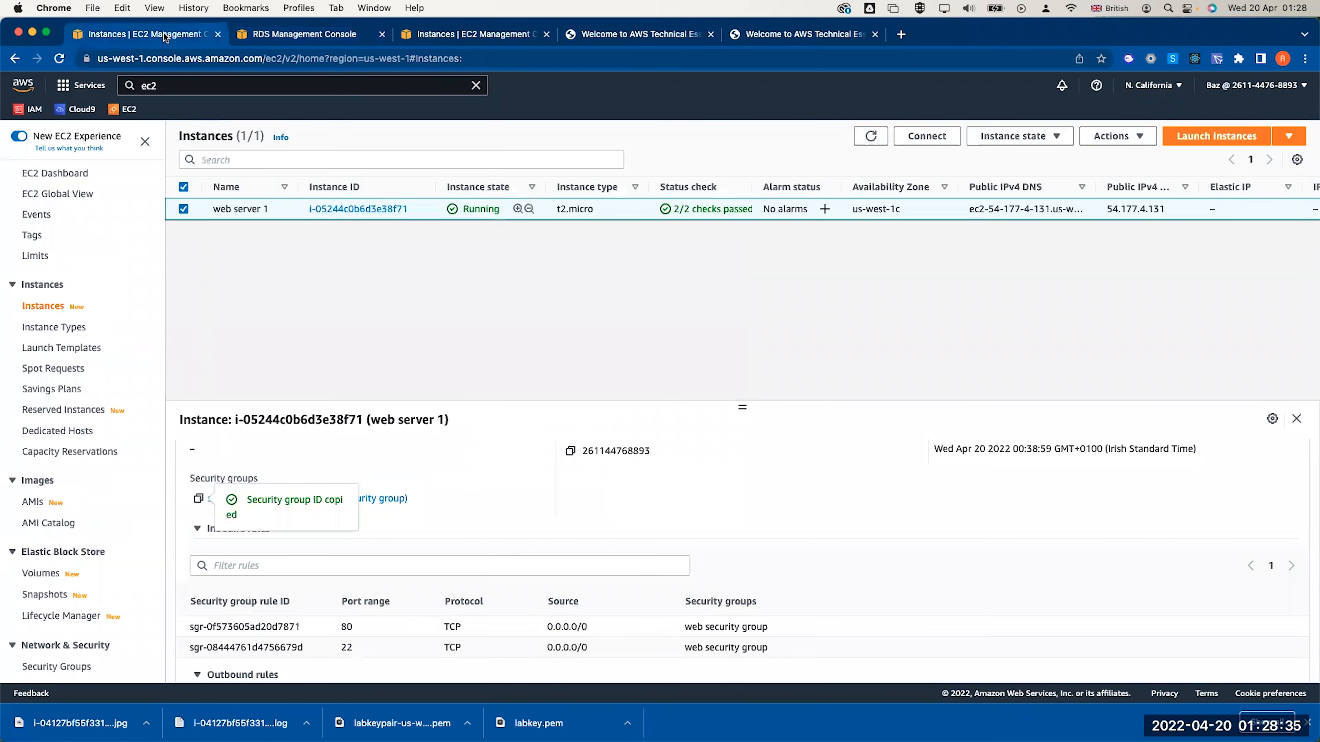
left_click(148, 85)
double_click(148, 84)
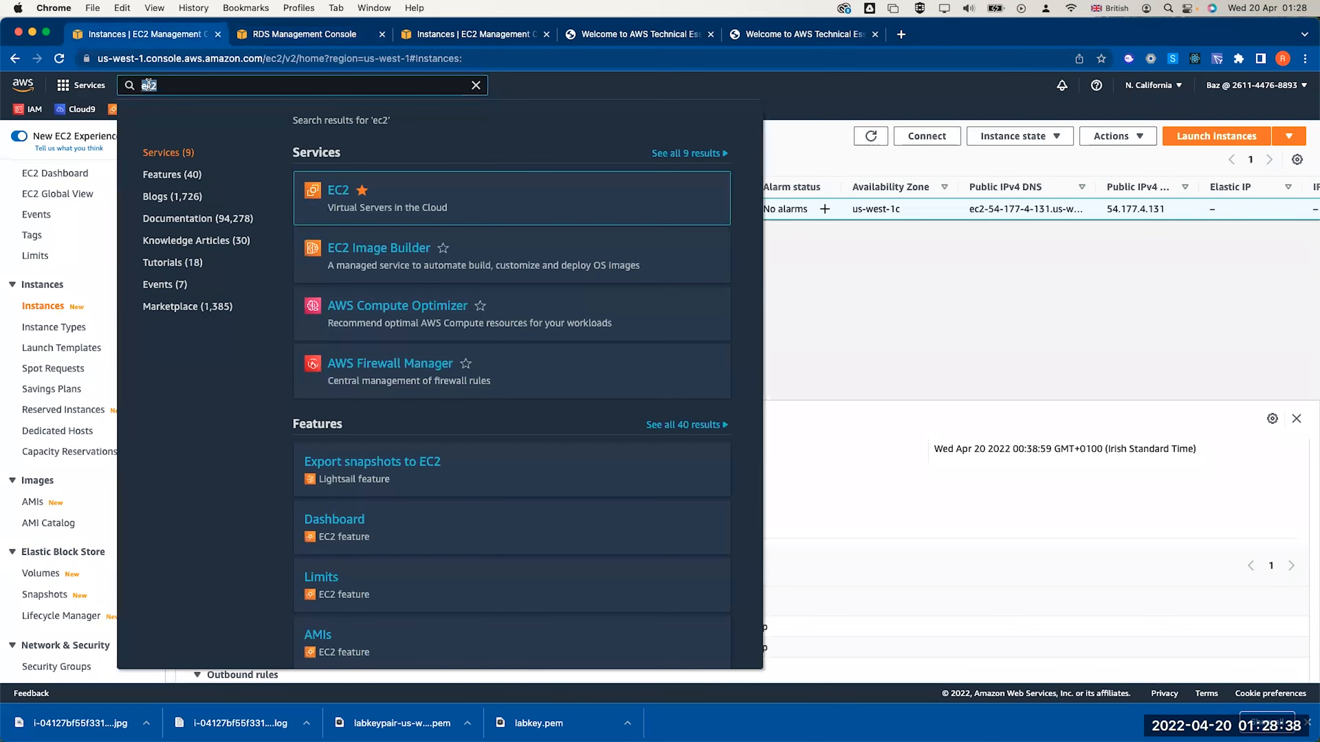
type("vpc")
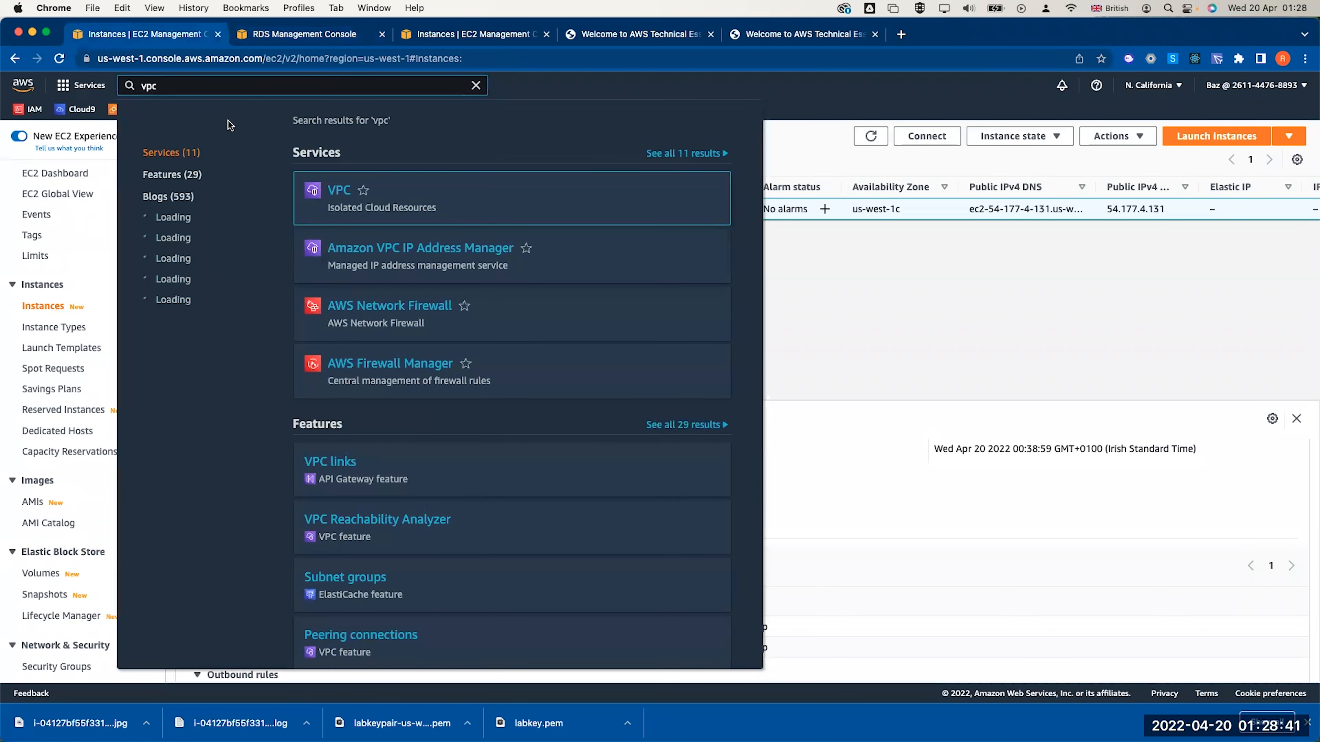
left_click(342, 191)
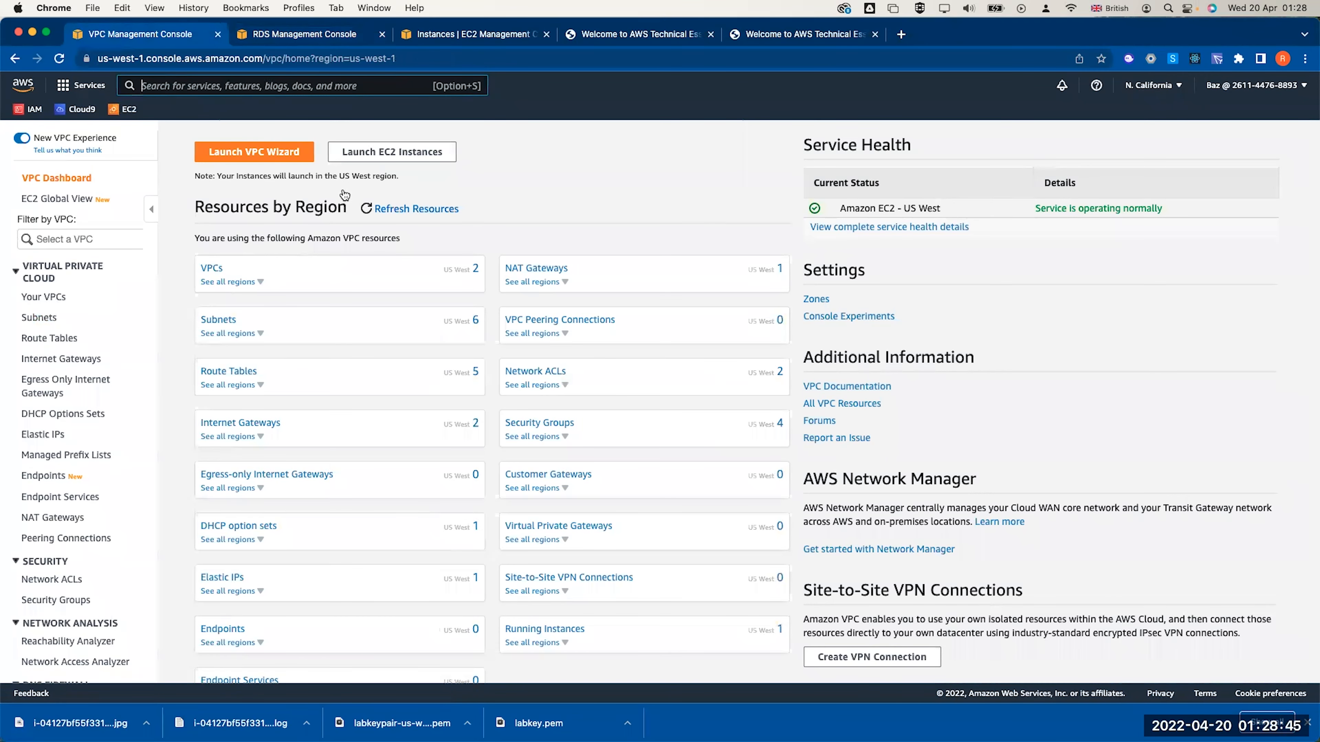
left_click(41, 318)
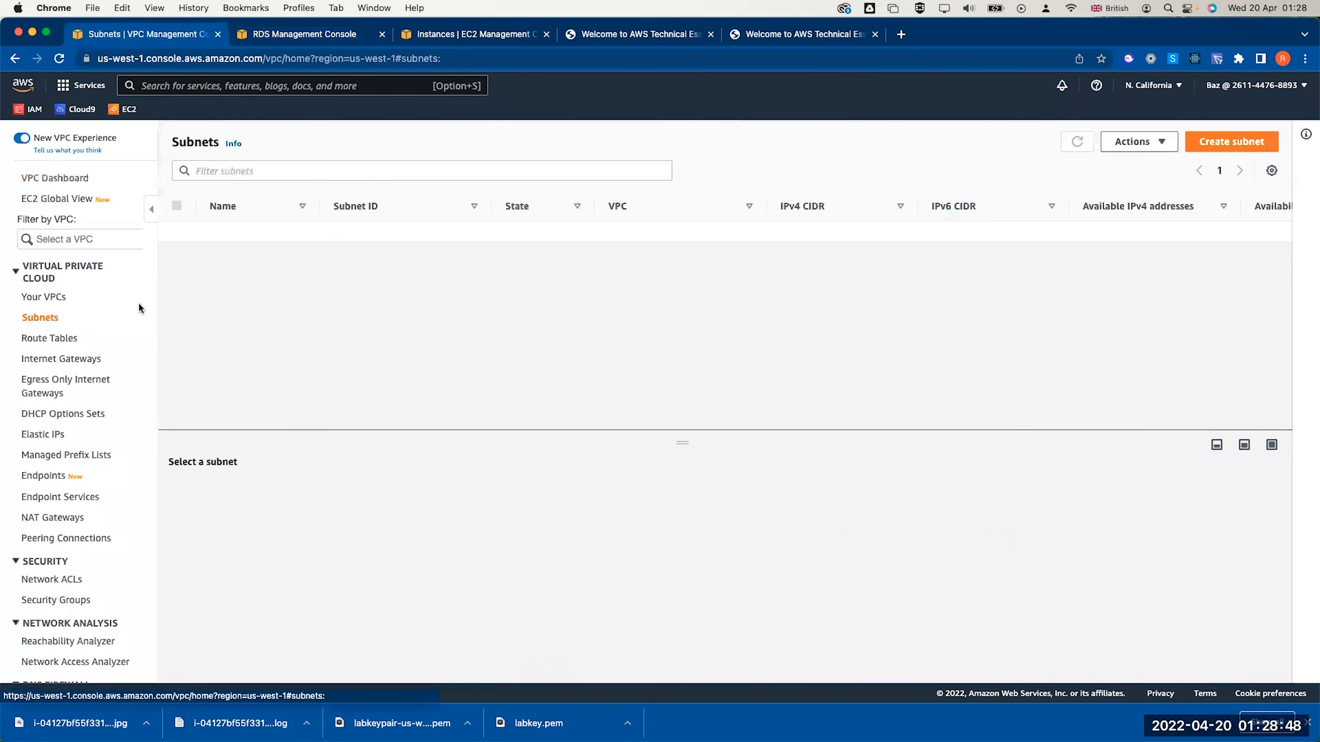
left_click_drag(766, 206, 797, 211)
left_click_drag(318, 205, 389, 204)
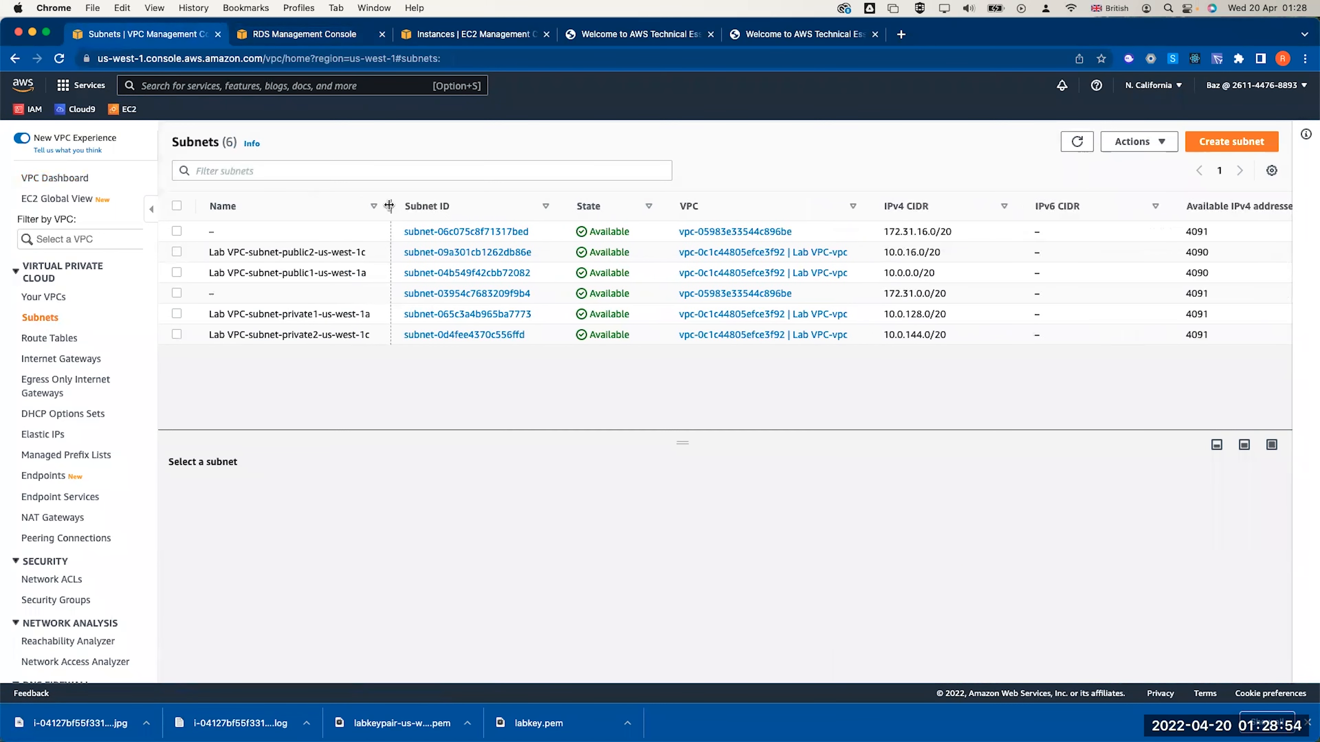
Copy the private1 us-west-1a subnet ID into the Sublime Text note
left_click(176, 313)
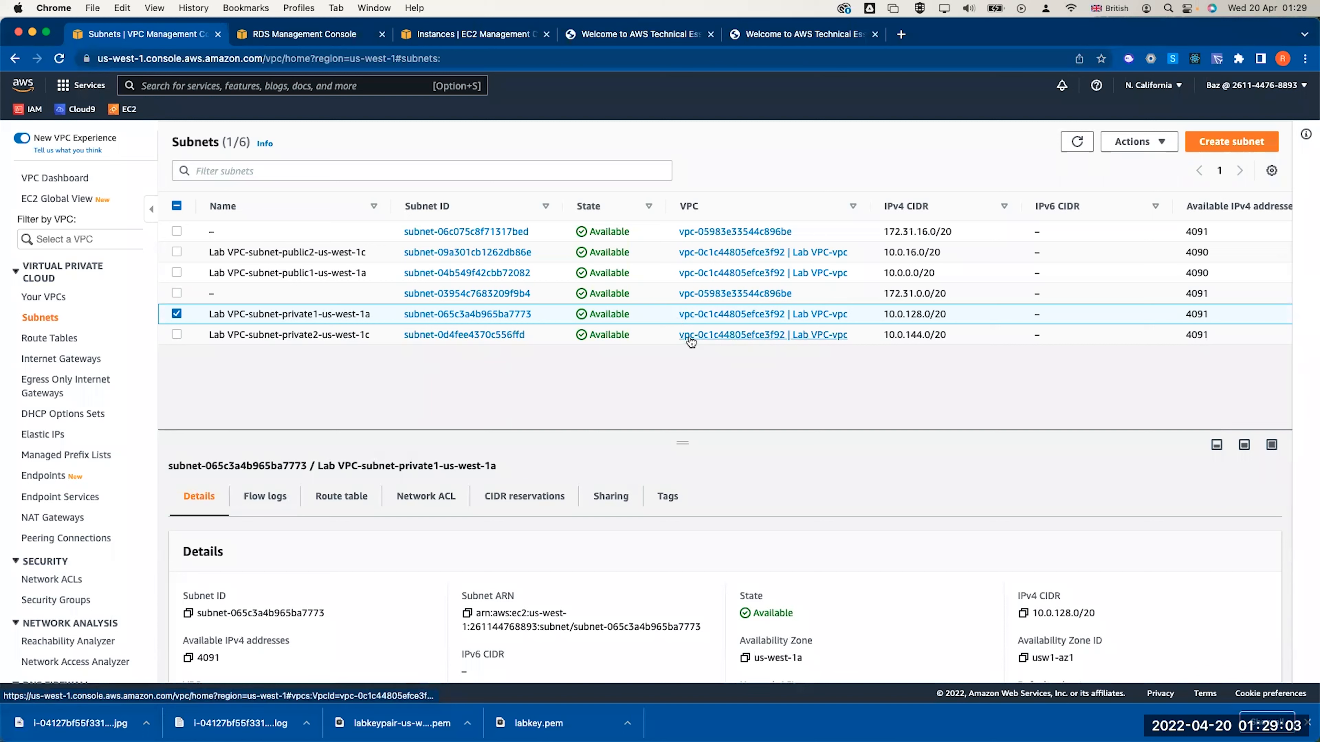
left_click(188, 613)
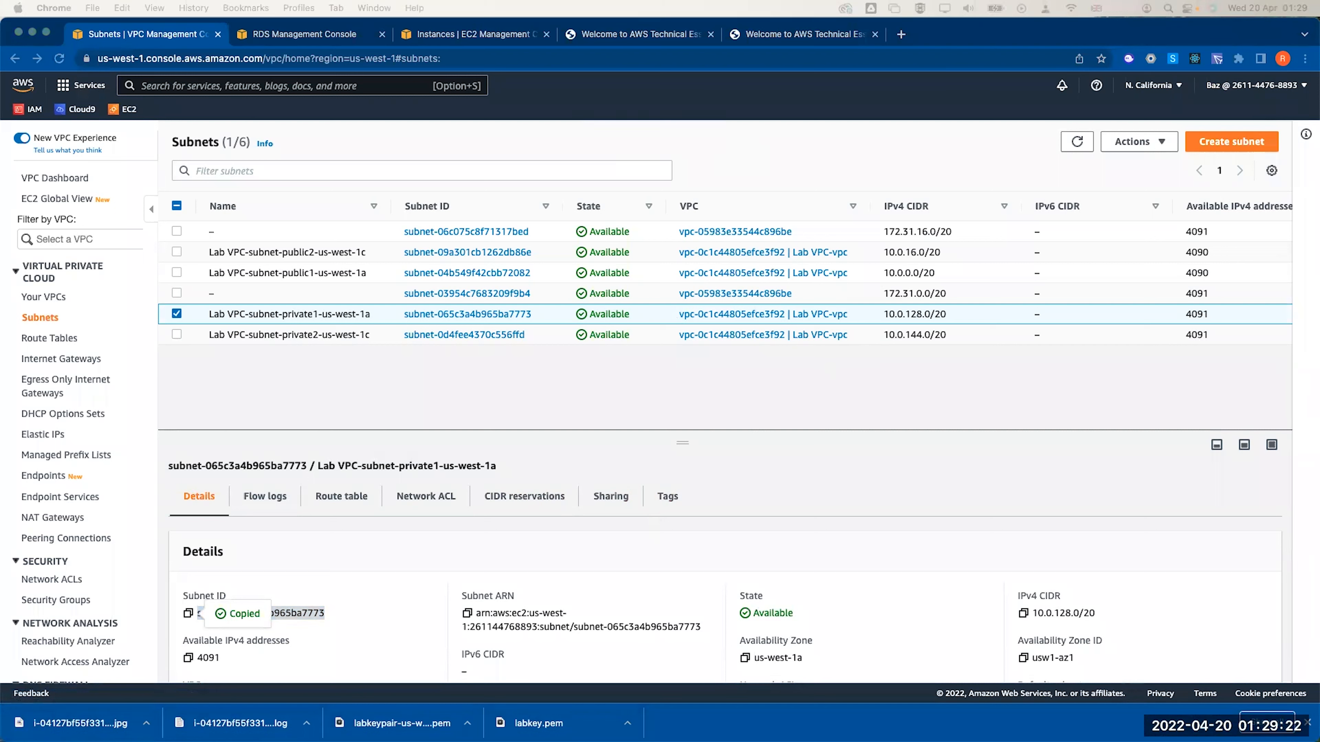
left_click_drag(935, 40, 1066, 40)
key("super+v")
key("super+z")
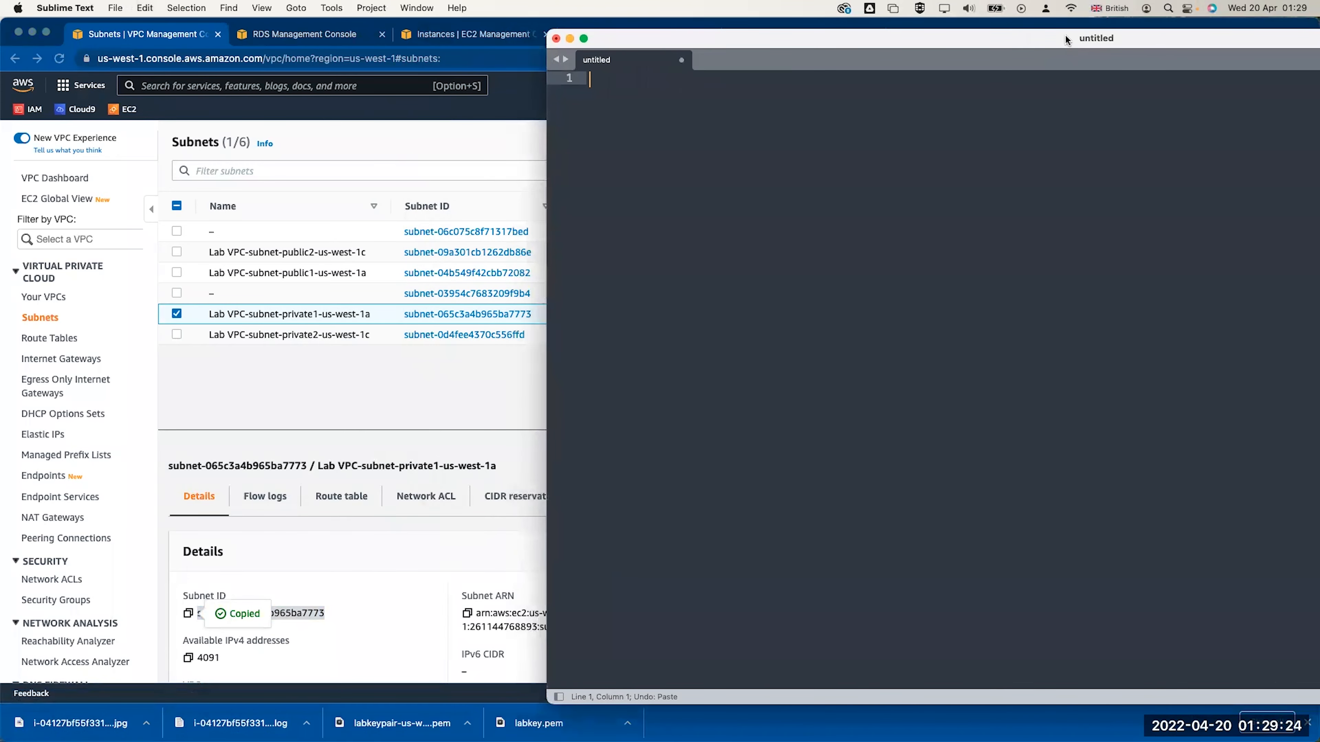
key("super+v")
Copy the private2 us-west-1c subnet ID onto the note's second line
left_click(402, 352)
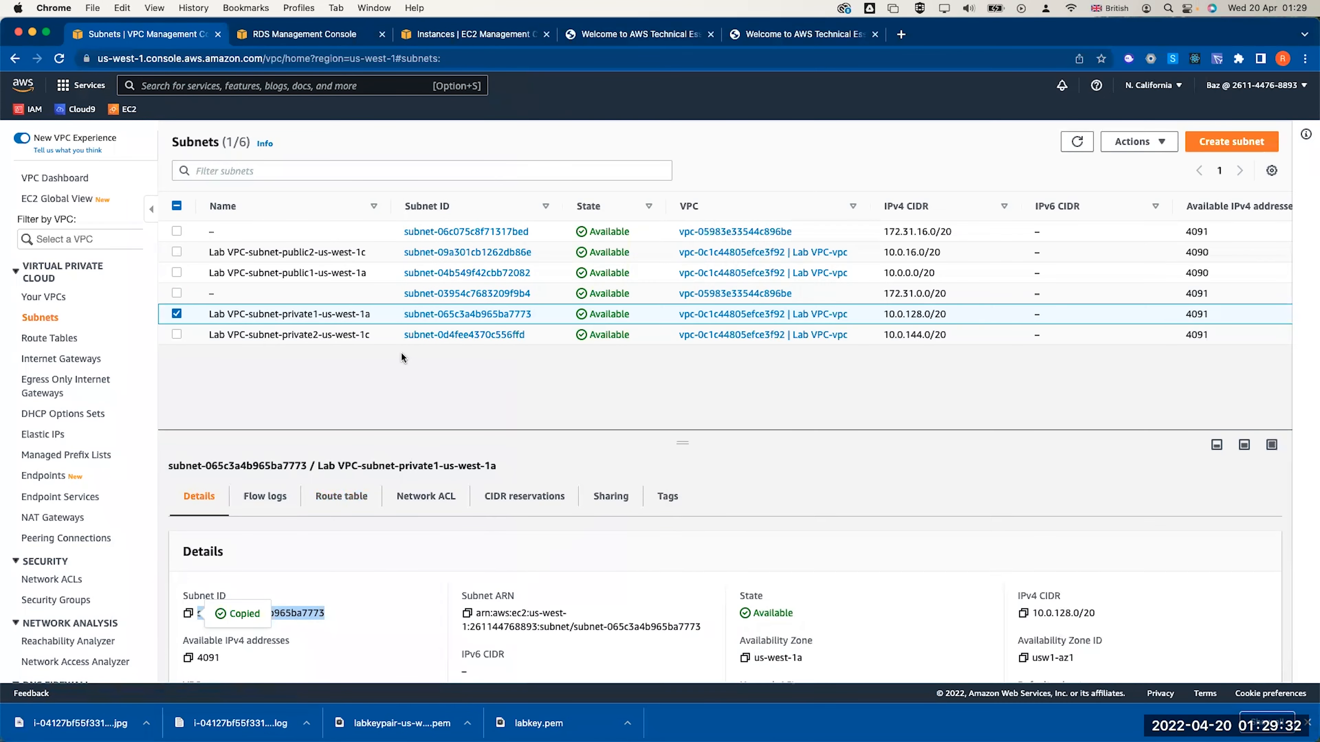
left_click(177, 314)
left_click(177, 335)
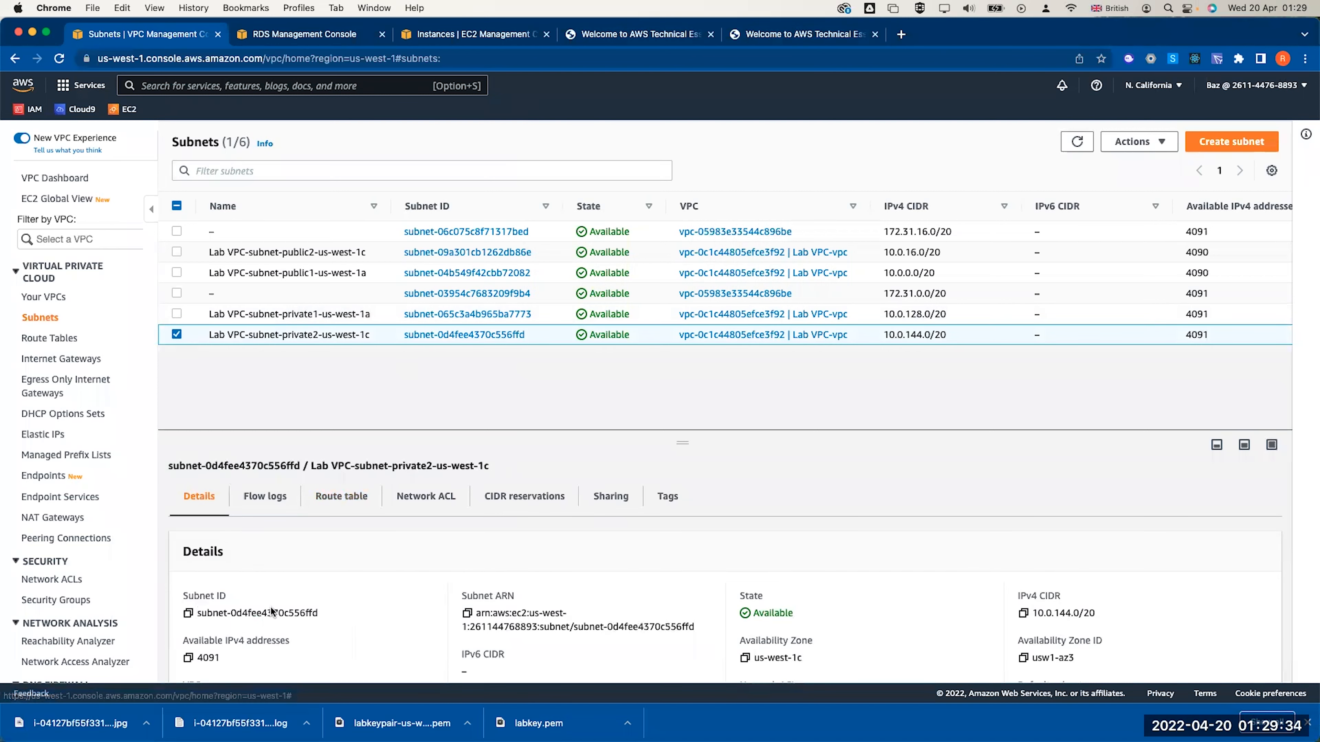
left_click(188, 613)
key("super+Tab")
key("Return")
key("super+v")
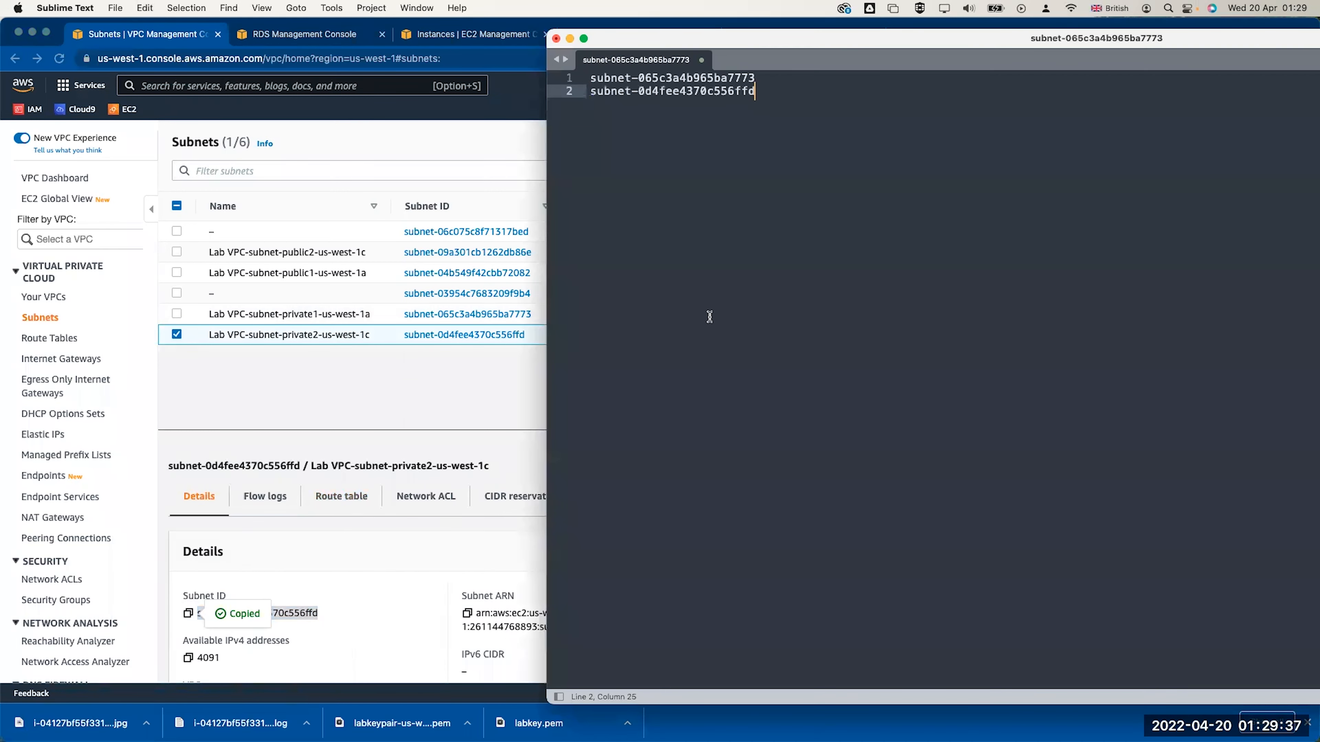
key("super+Tab")
Select subnets subnet-065c3a4b965ba7773 and subnet-0d4fee4370c556ffd, matching them against the noted IDs
left_click(300, 37)
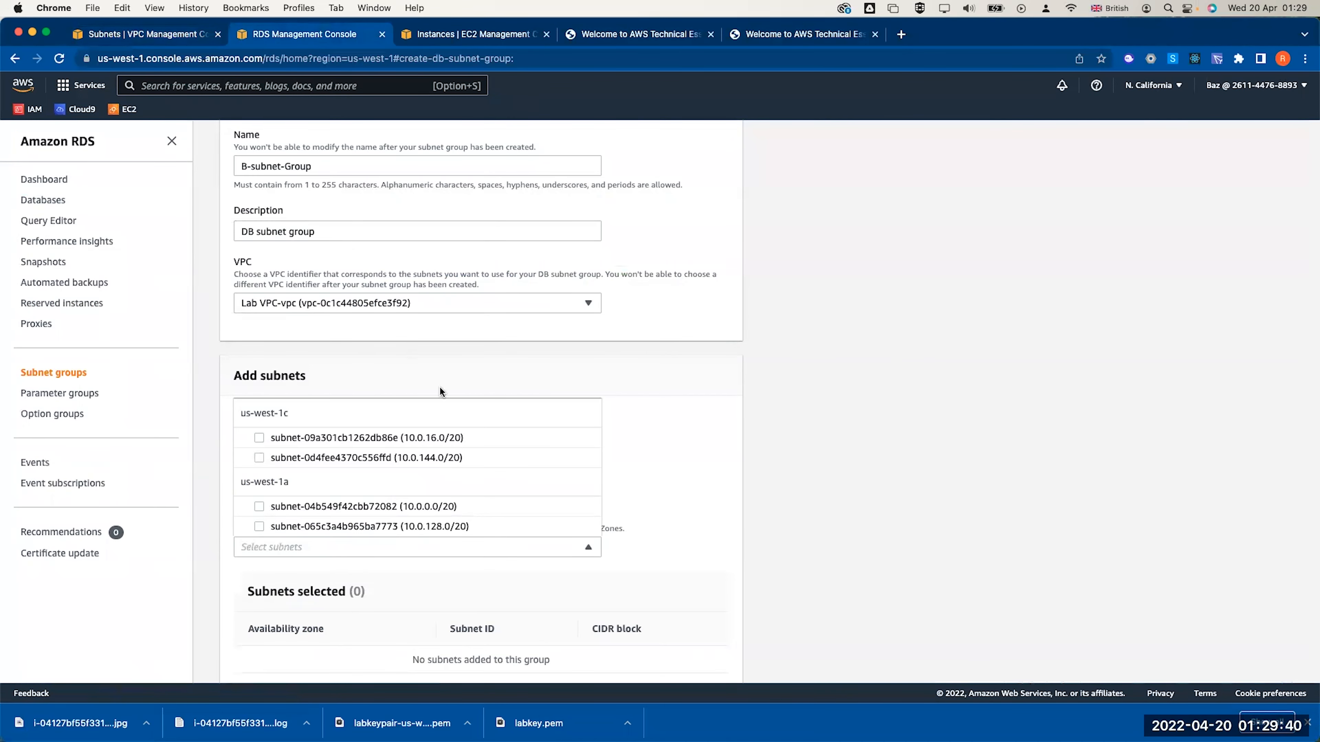
key("super+Tab")
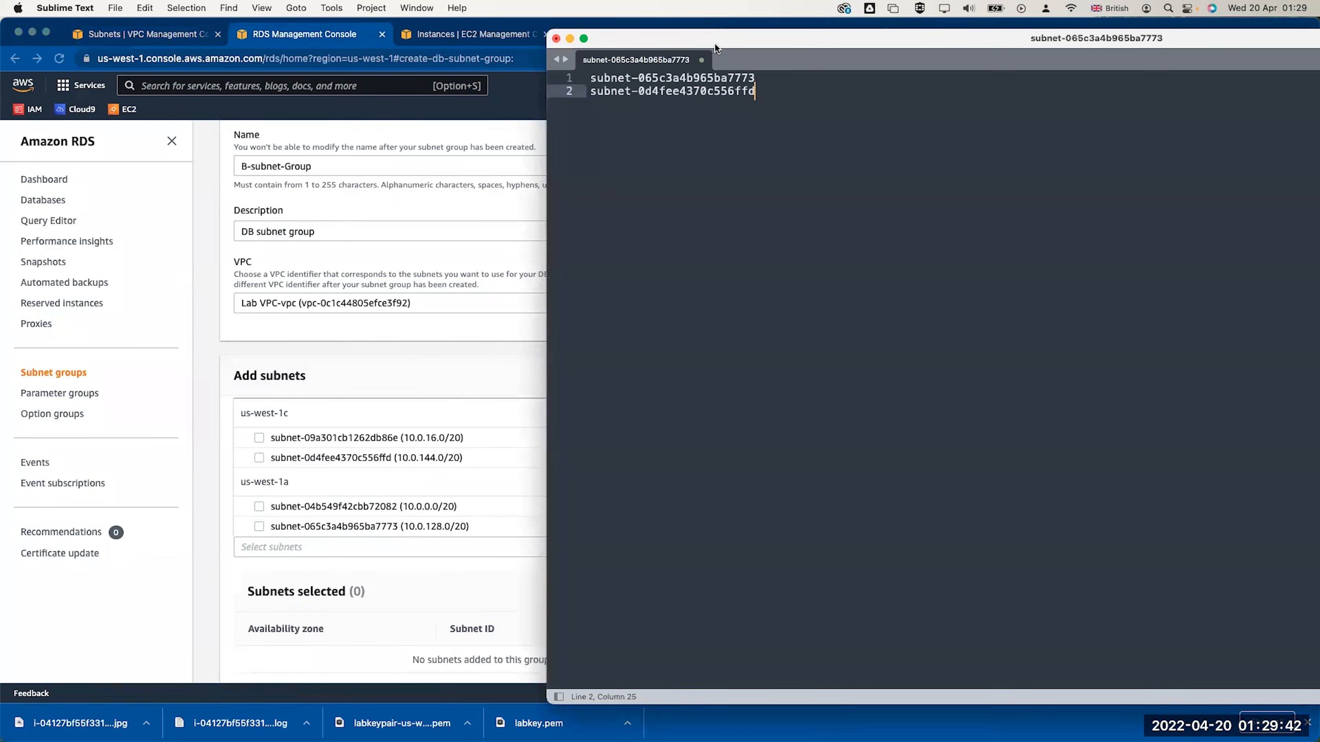
key("super+Tab")
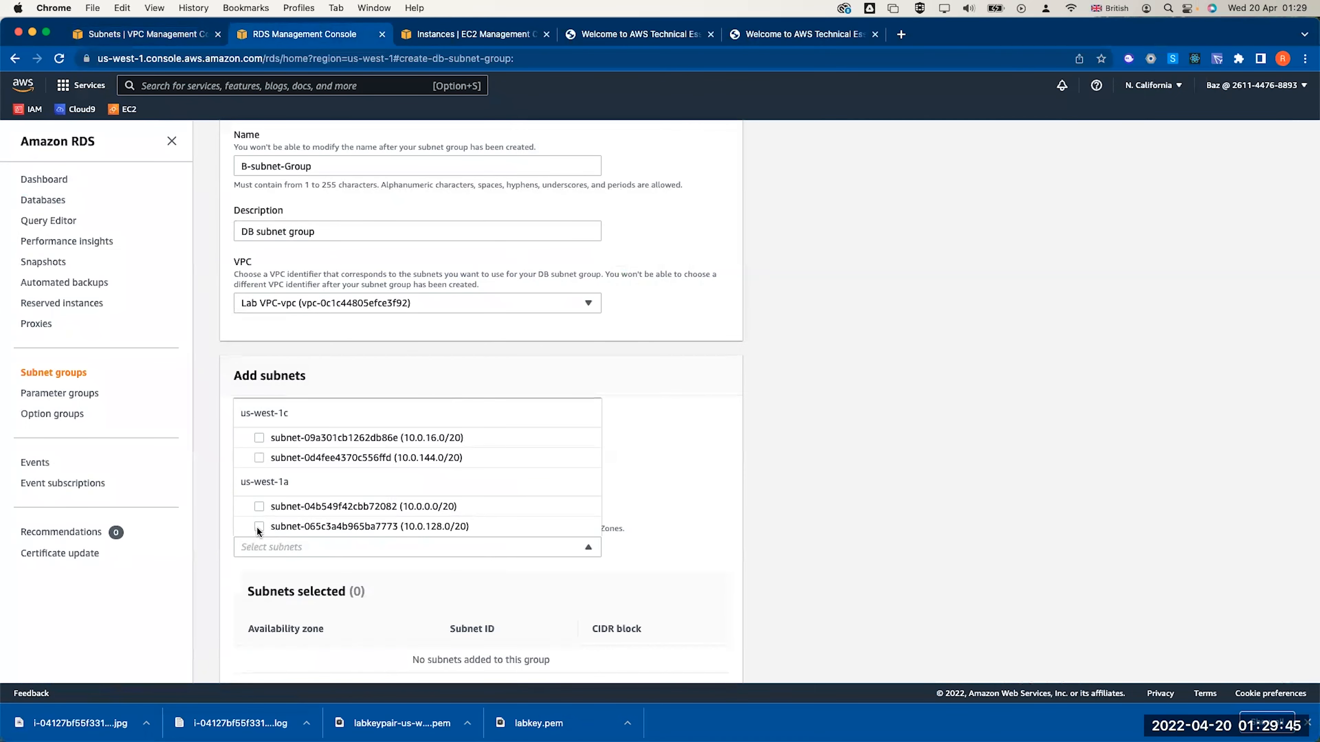
left_click(258, 526)
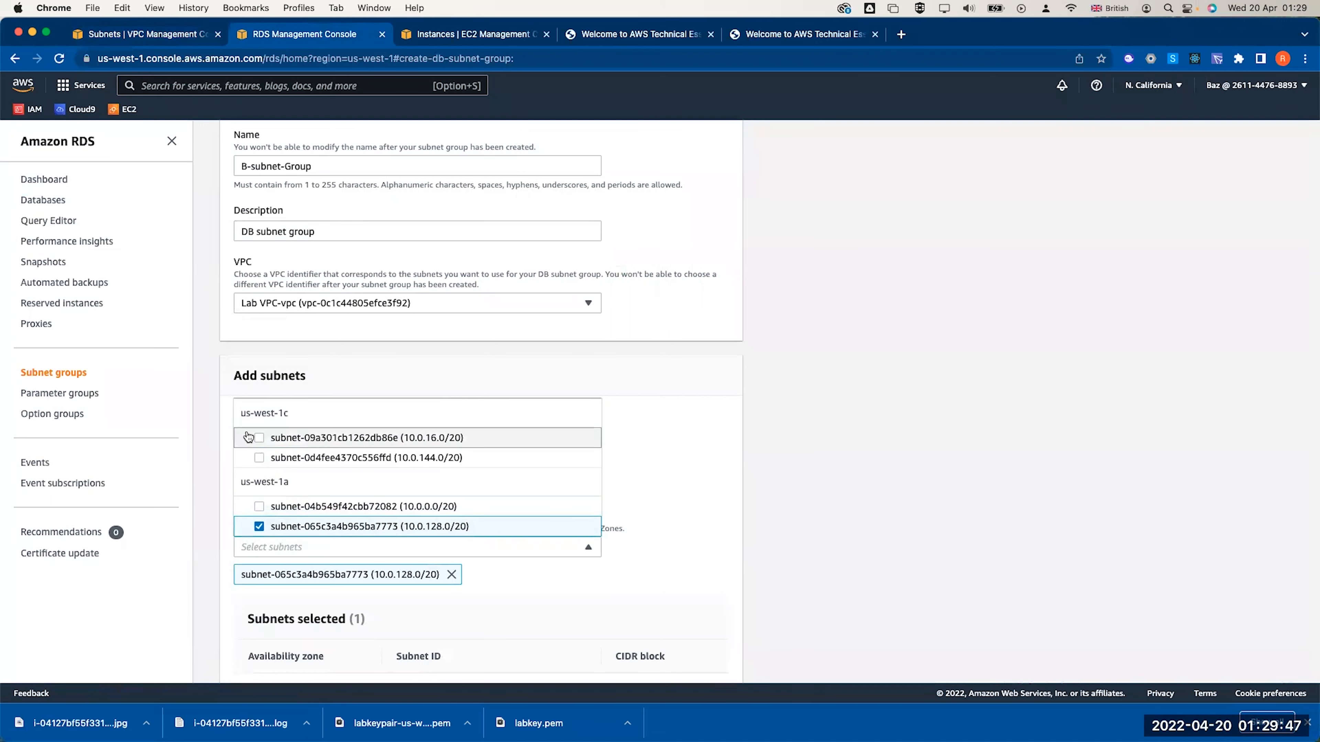
key("super+Tab")
key("super+Tab")
left_click(258, 457)
left_click(653, 446)
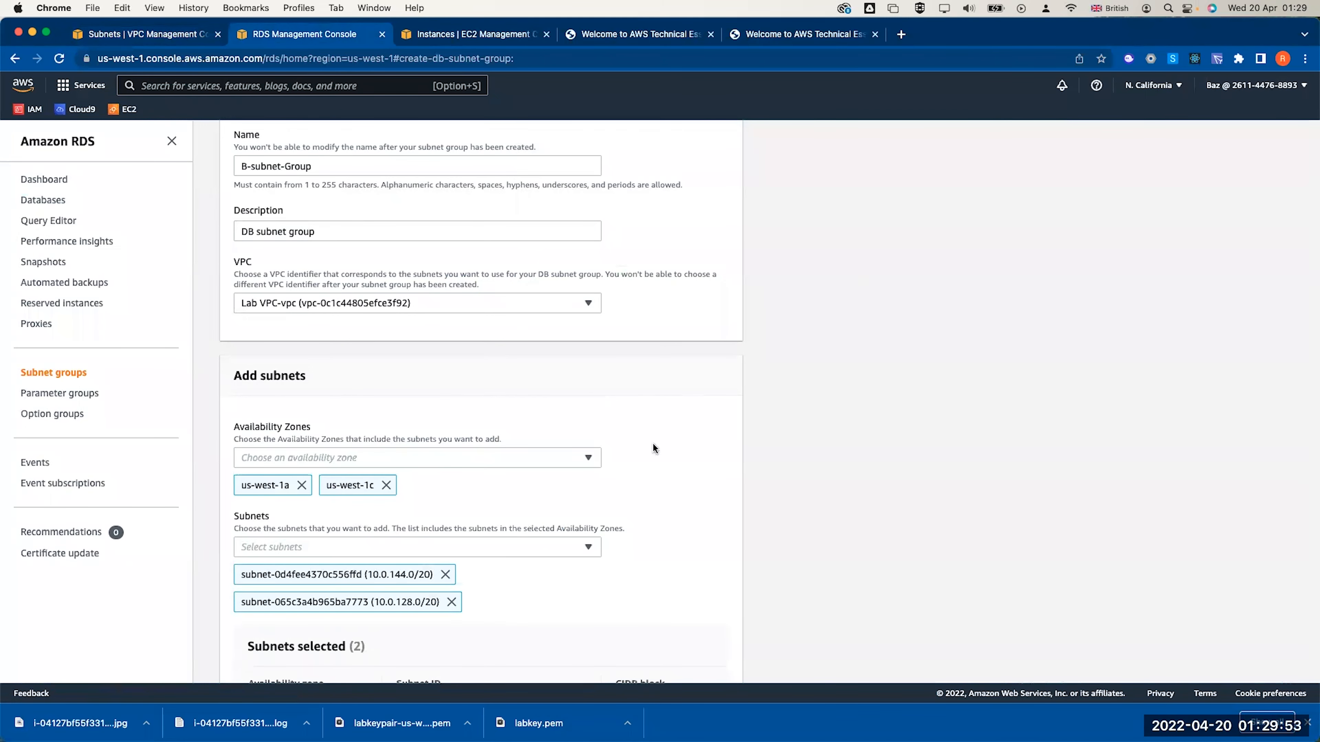
Verify CIDR blocks 10.0.128.0/20 and 10.0.144.0/20, then create the DB subnet group
scroll(655, 458, "down", 3)
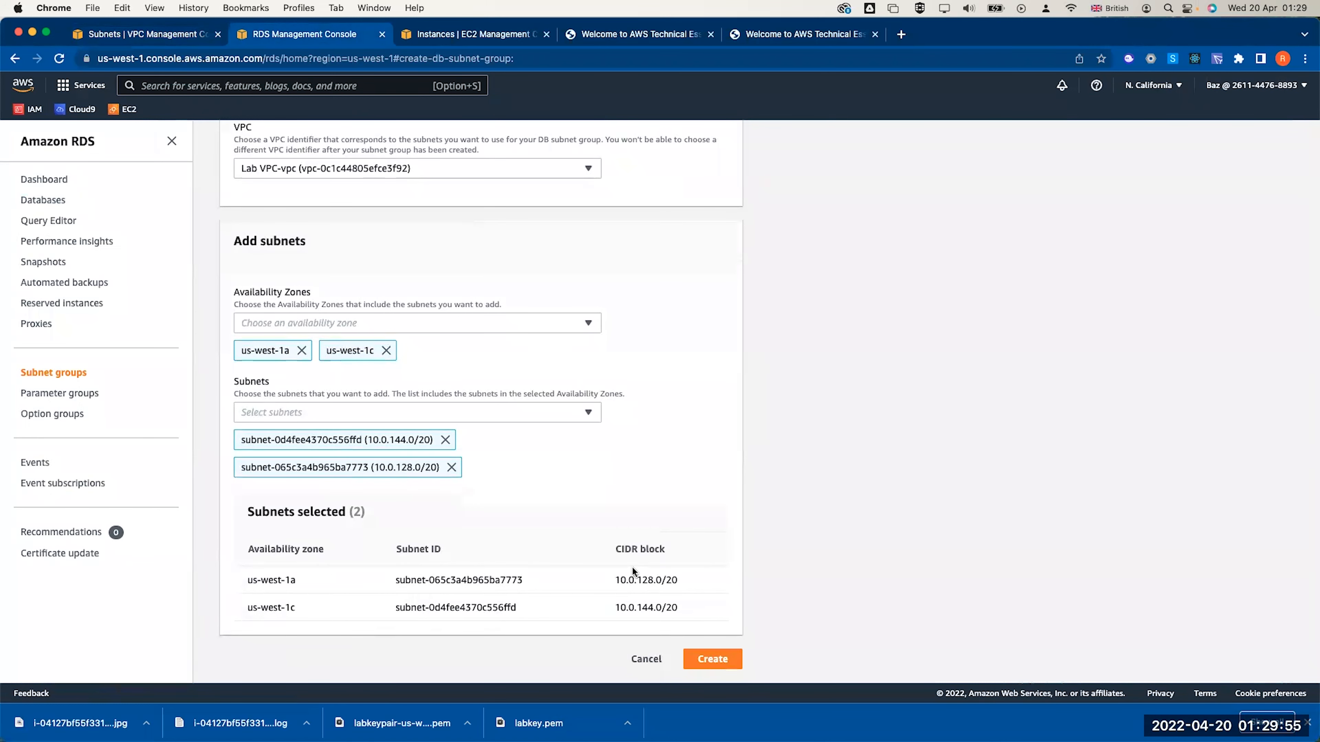
double_click(645, 580)
double_click(644, 607)
left_click(703, 664)
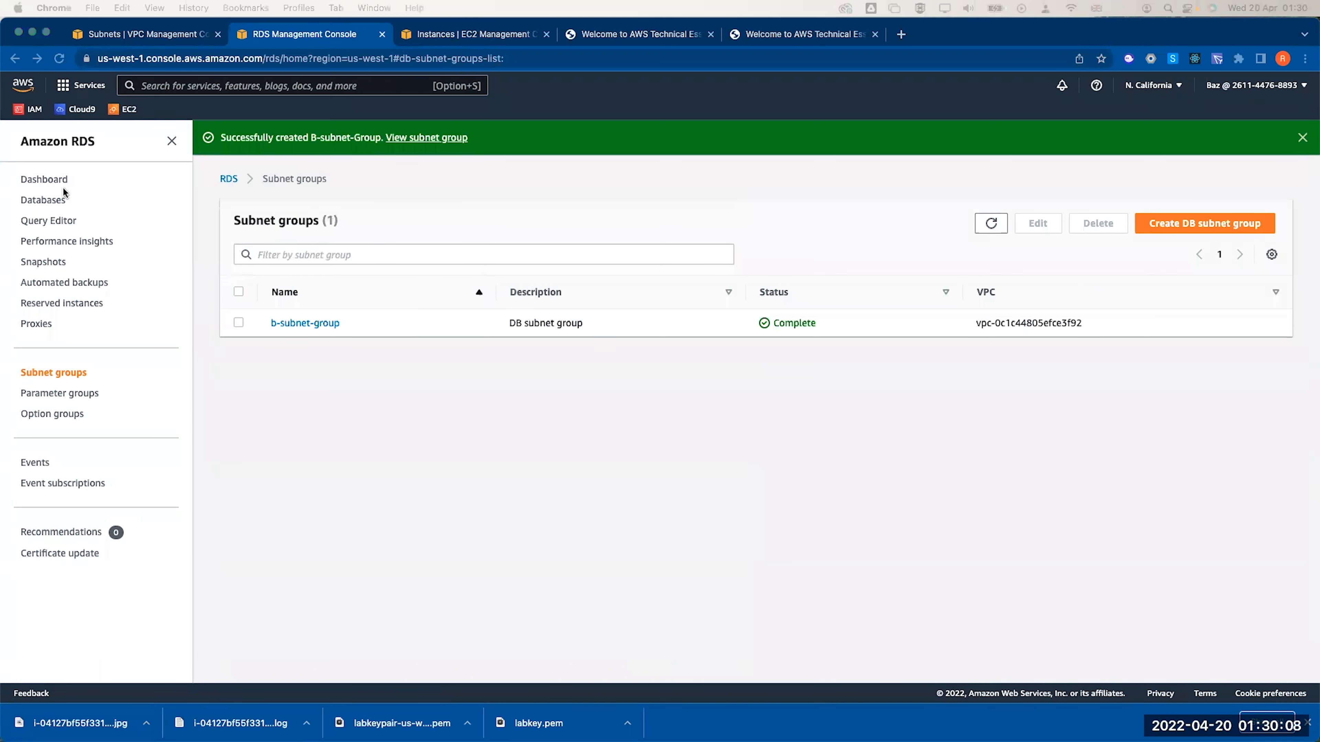
Start a new database using Easy create with the MySQL engine and Free tier size
left_click(58, 198)
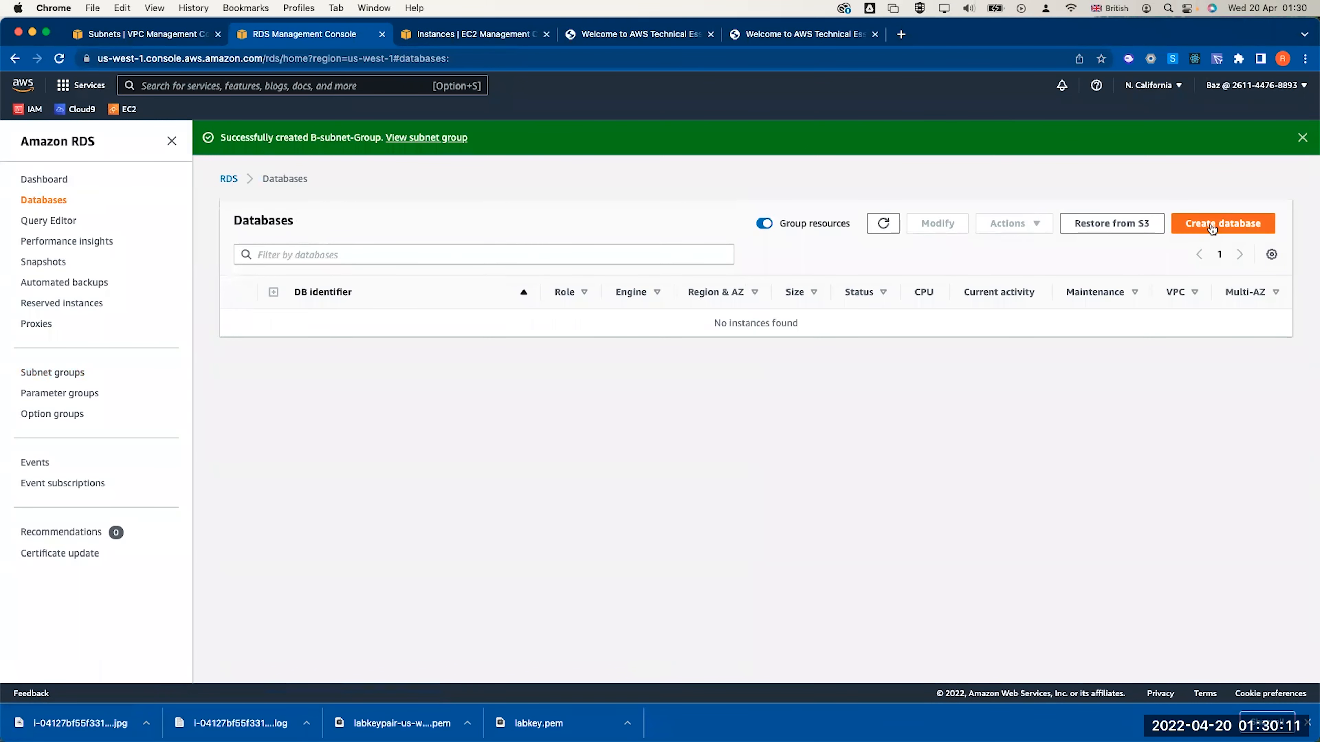
left_click(1211, 225)
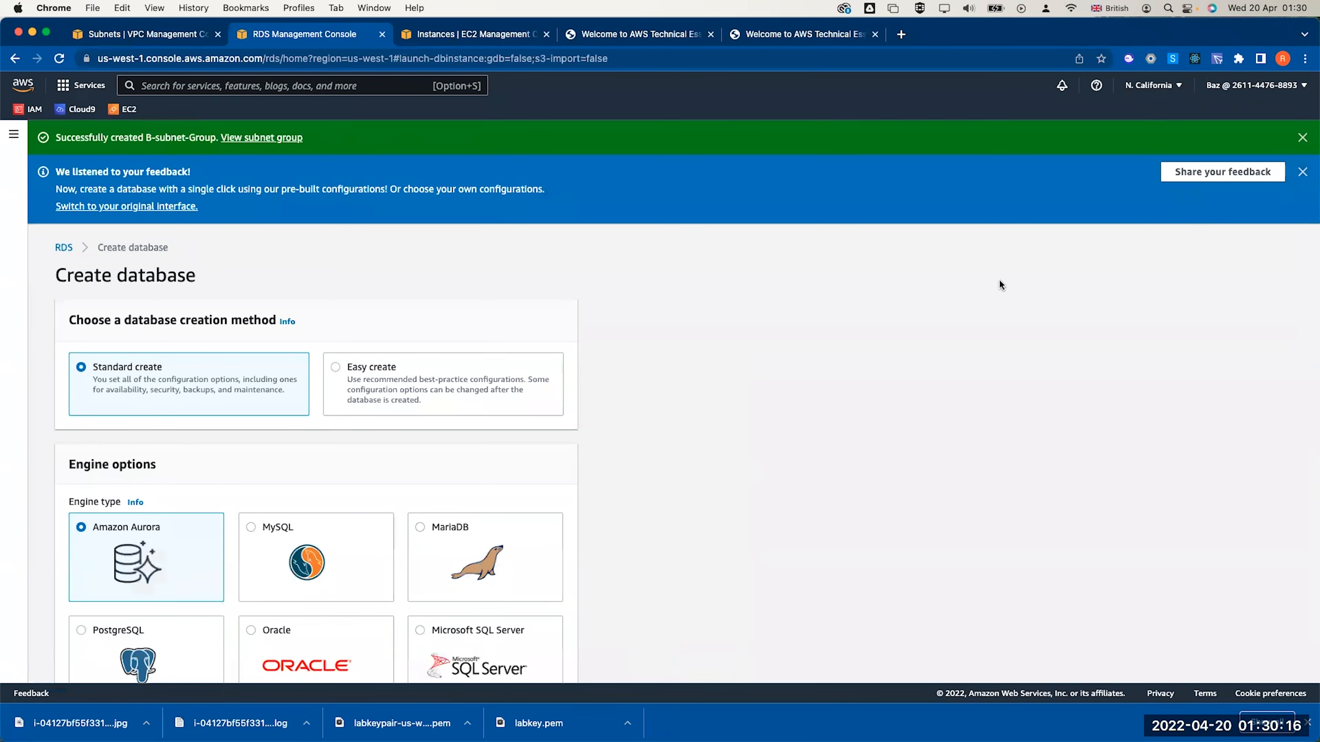
scroll(734, 328, "down", 1)
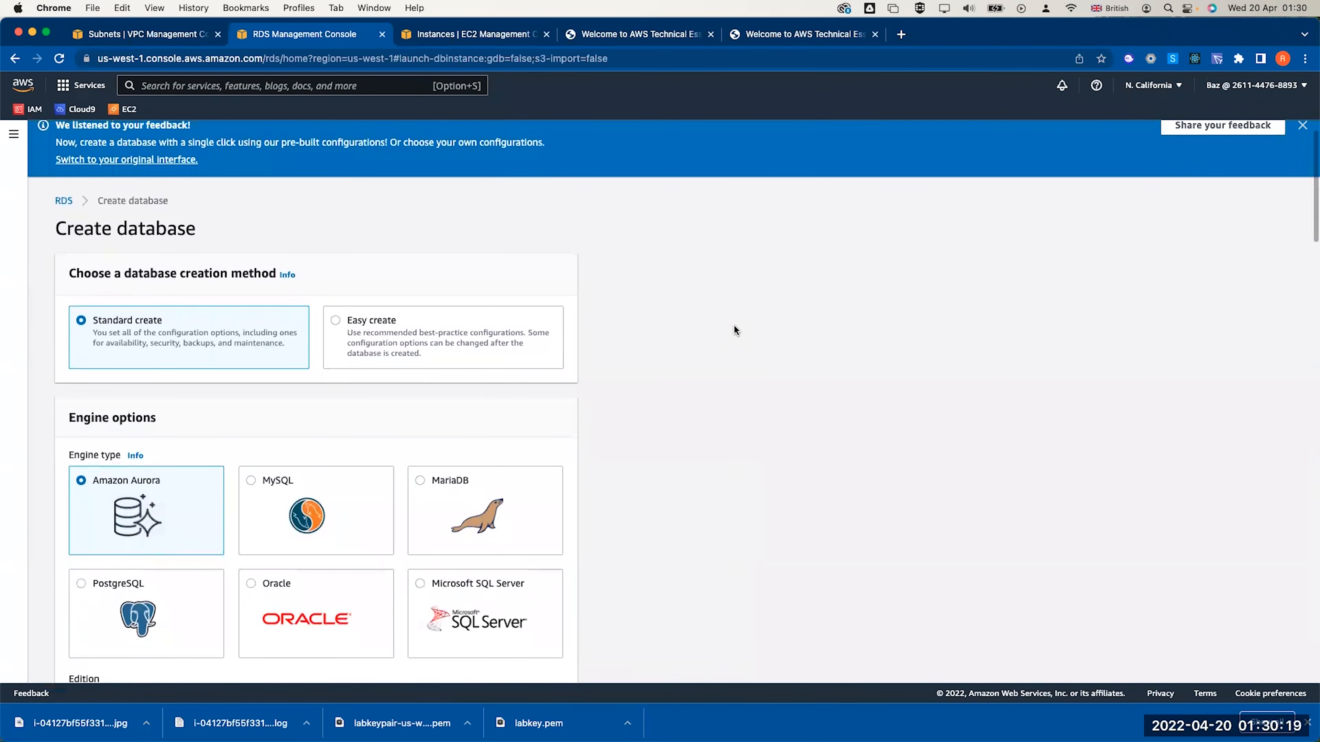
scroll(853, 331, "down", 1)
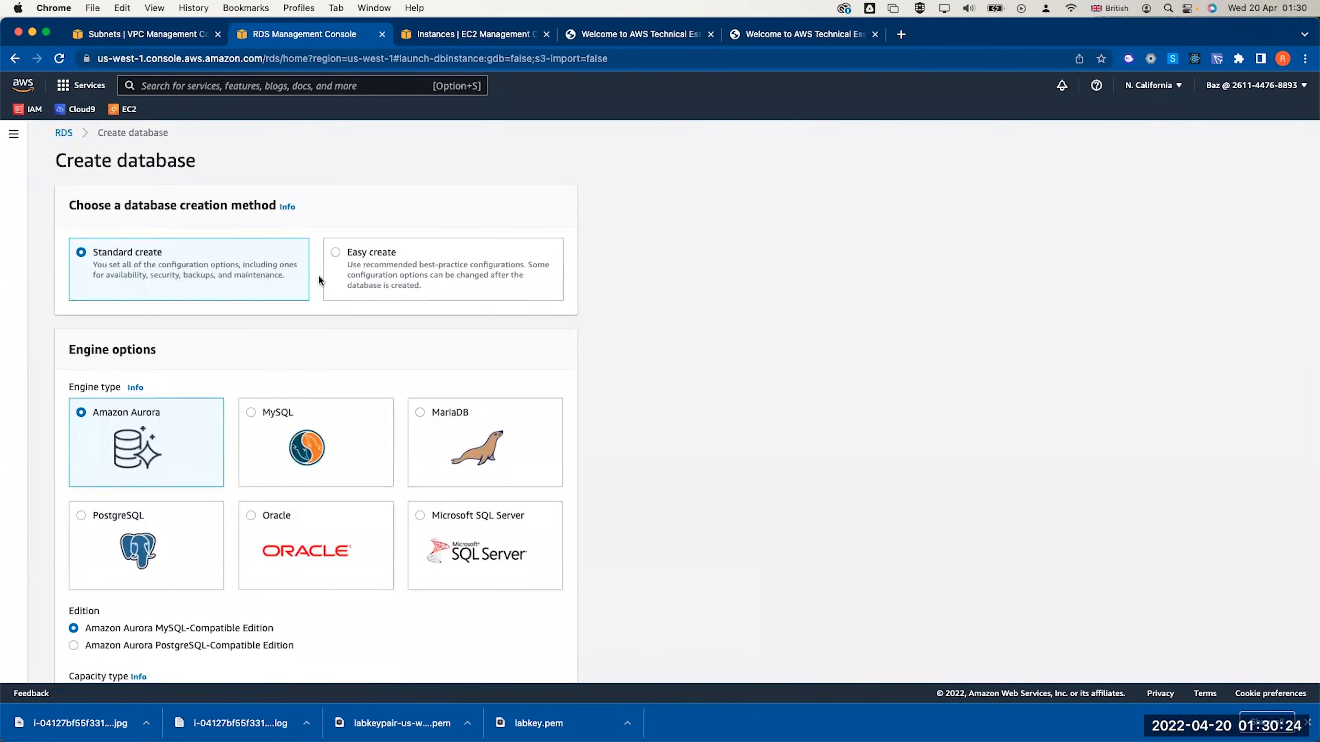
left_click(332, 254)
scroll(269, 341, "down", 3)
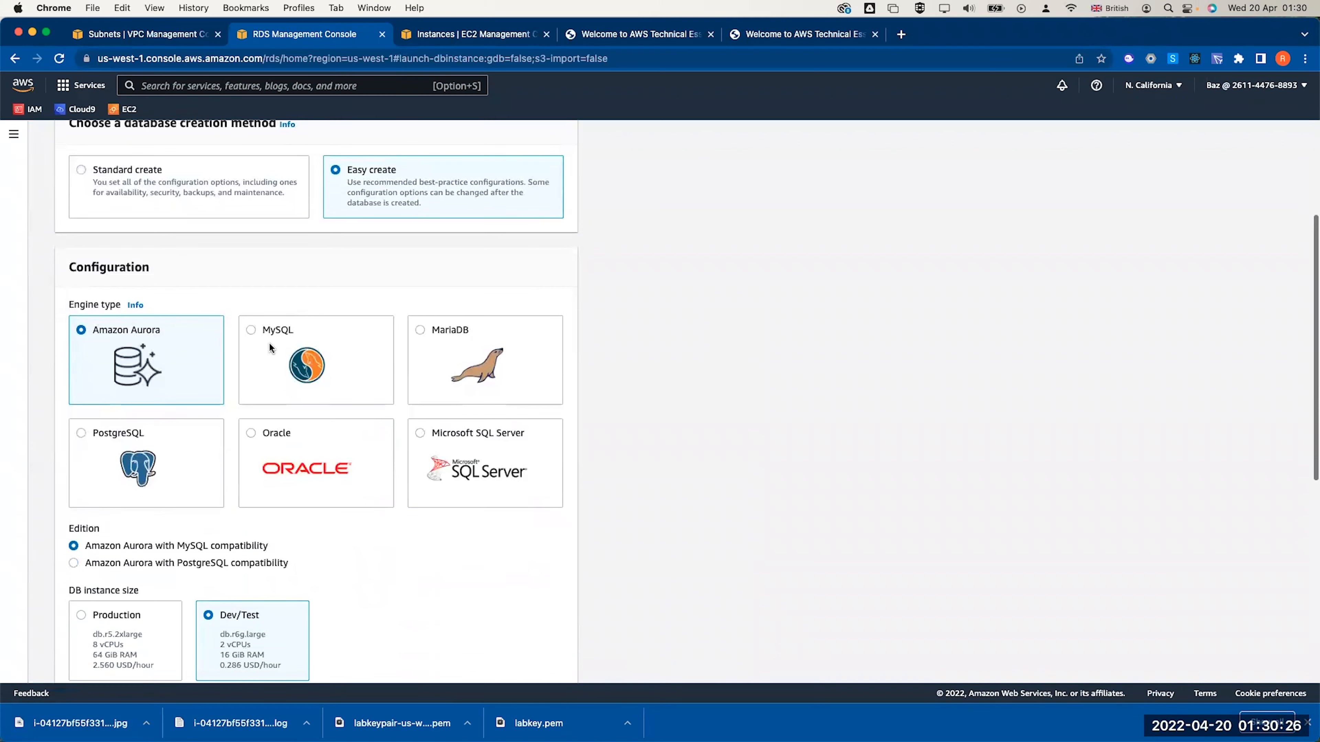
left_click(260, 332)
scroll(260, 331, "down", 2)
left_click(335, 408)
scroll(243, 502, "down", 2)
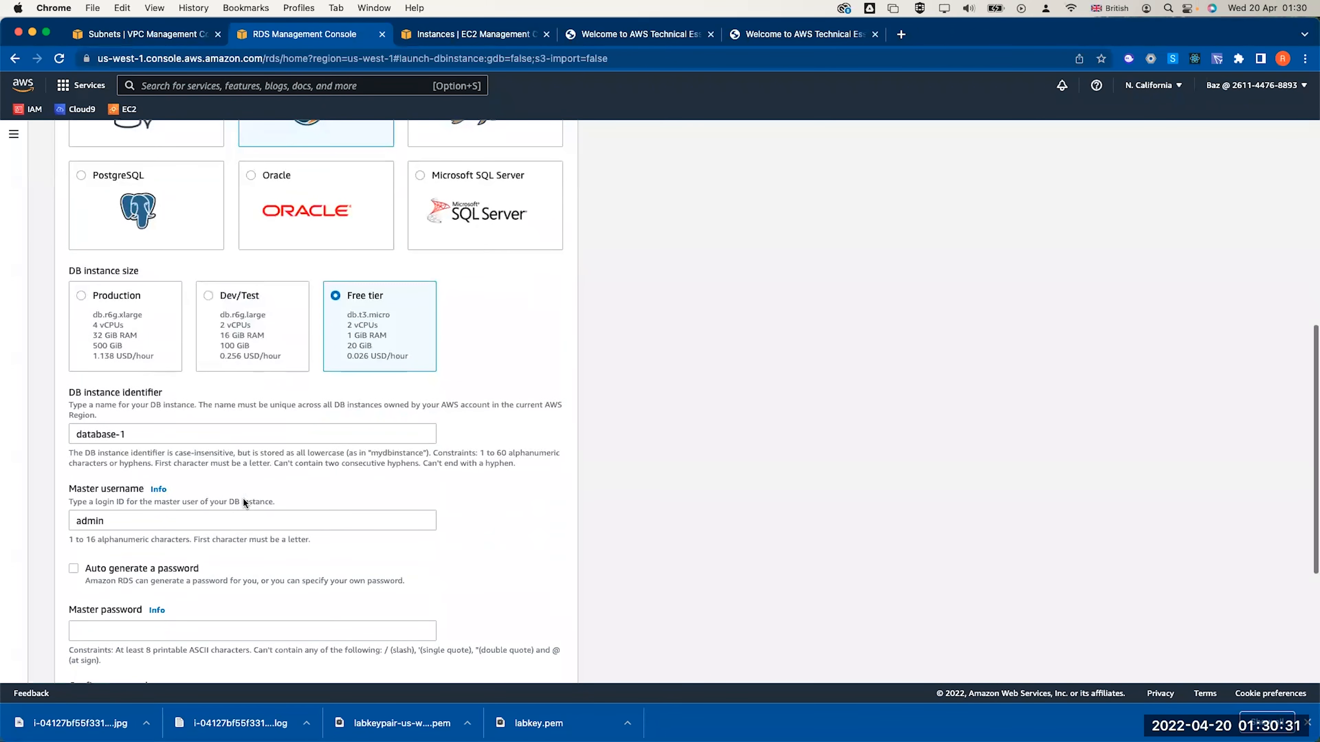
Set the DB instance identifier to lab-db and the master username to main
triple_click(165, 435)
type("lab-db")
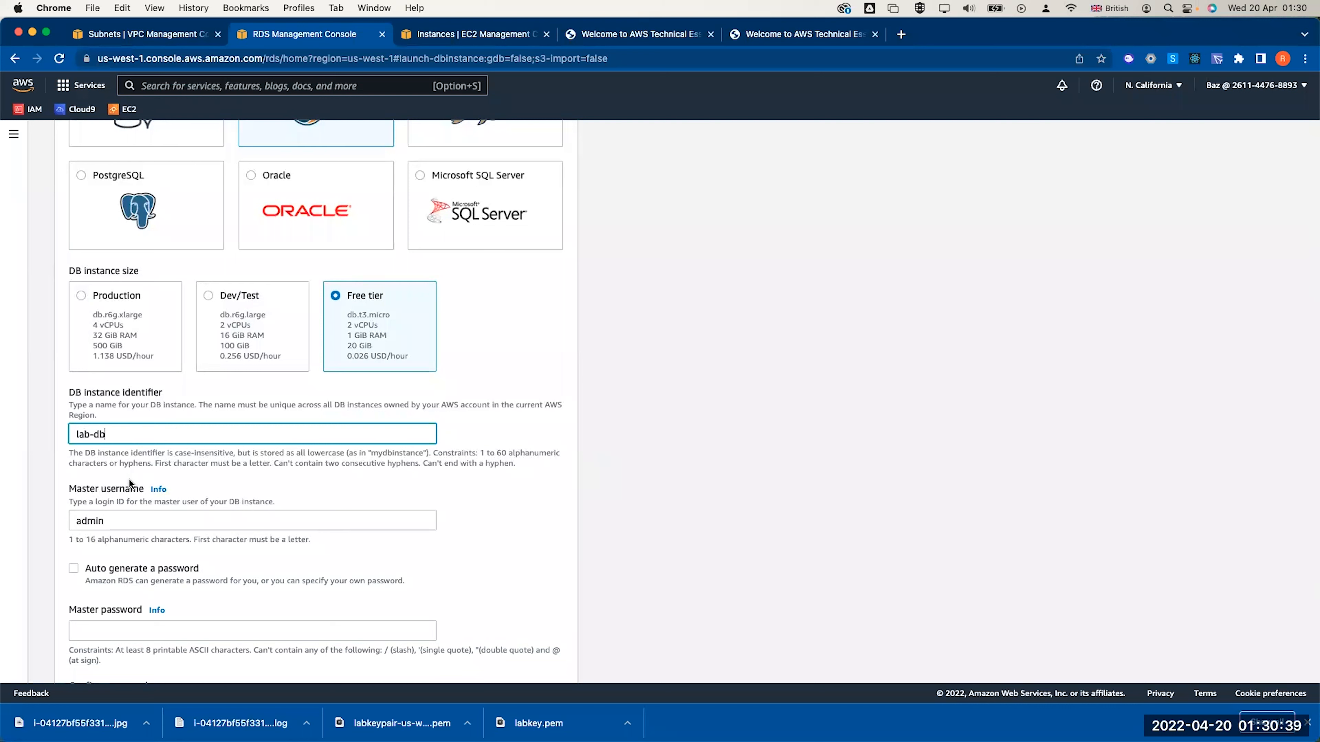
double_click(110, 522)
type("main")
Keep auto-generation off and enter and confirm a master password manually
left_click(284, 563)
scroll(283, 563, "down", 2)
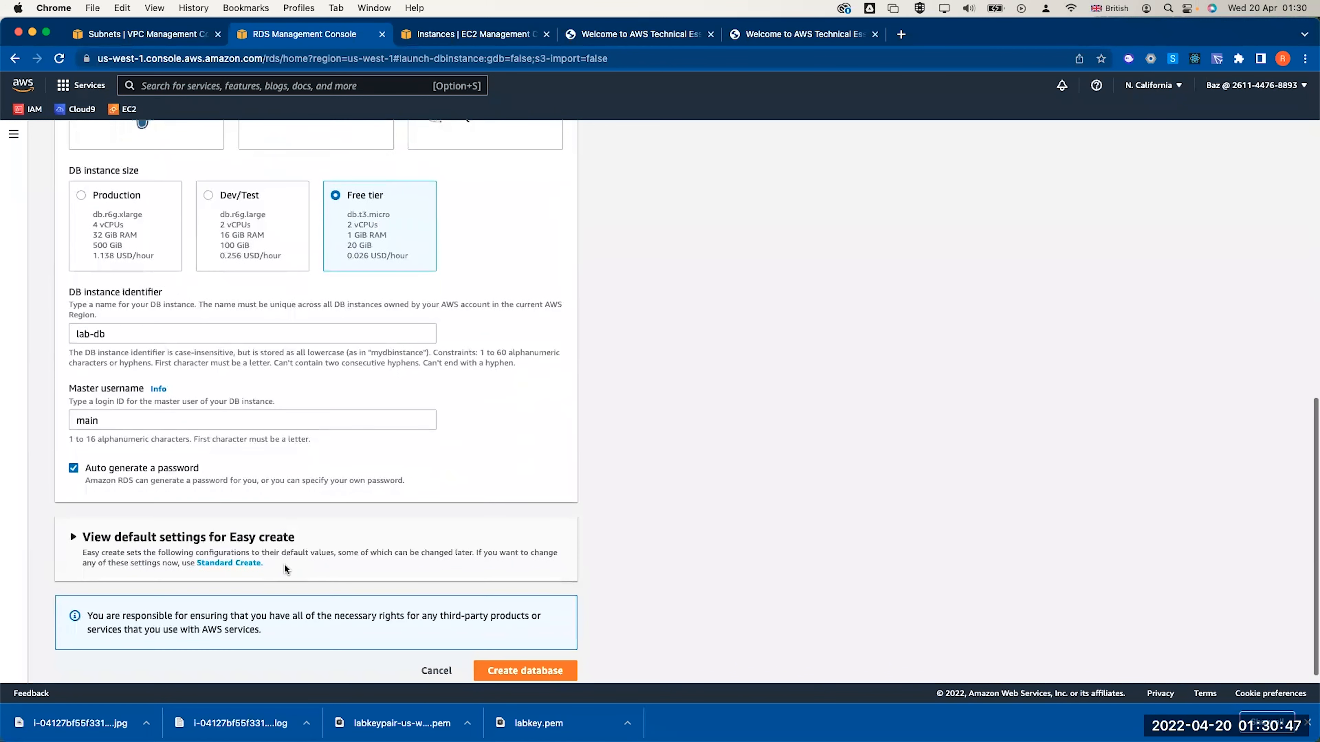
left_click(79, 471)
left_click(109, 530)
type("••••••••••••")
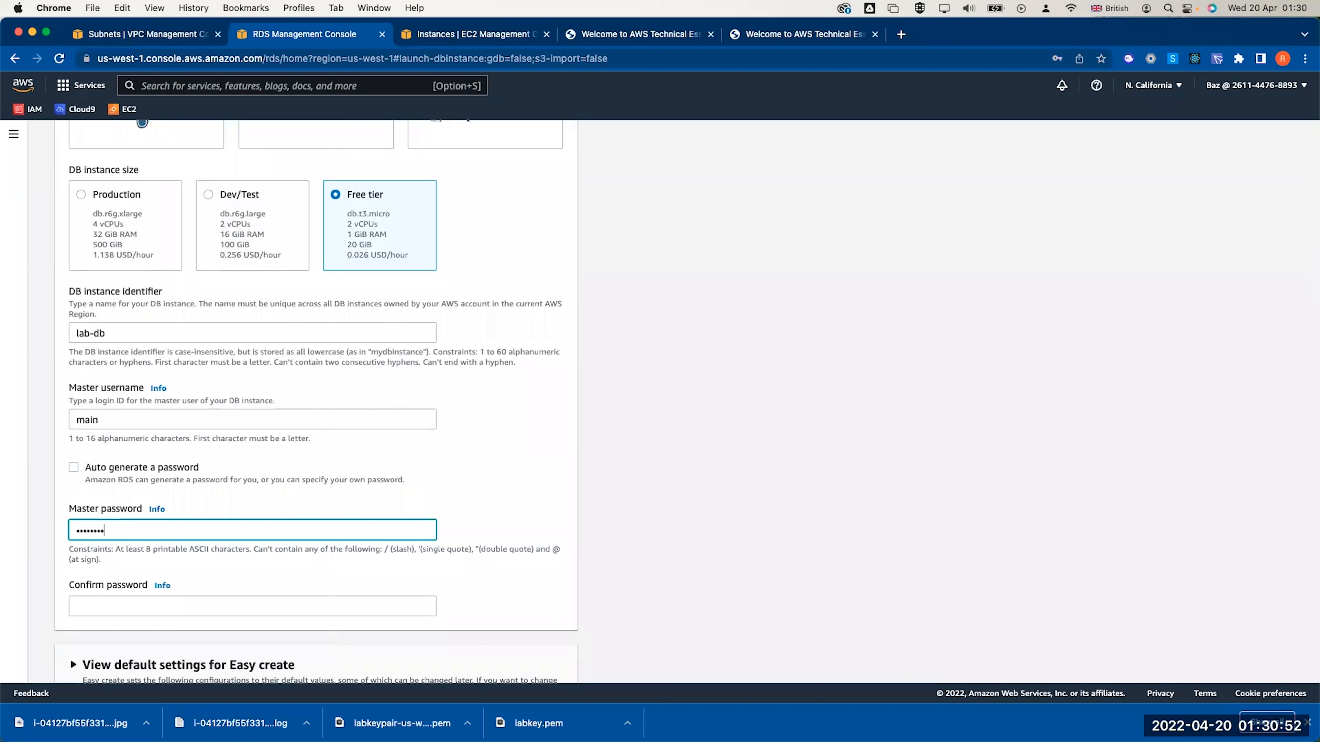
key("Tab")
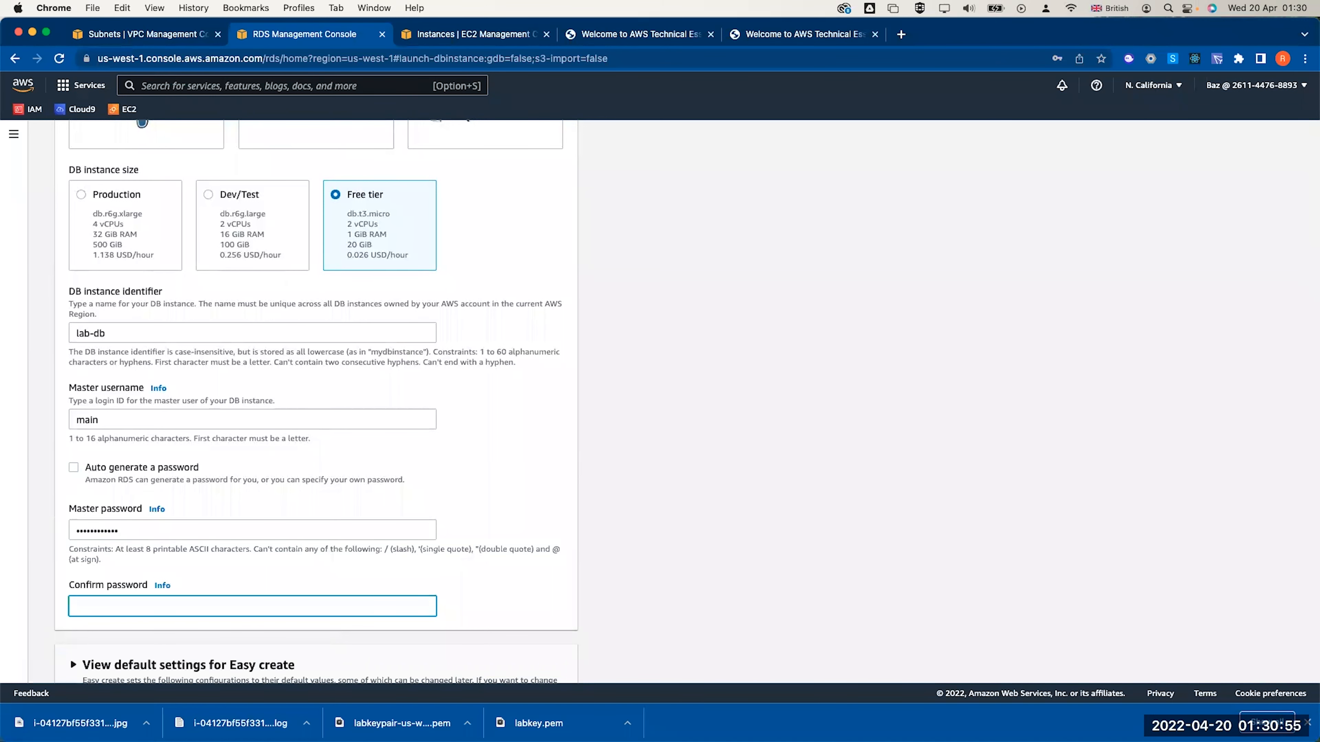
type("••••••••••••")
Expand and scroll through the Easy create default settings
scroll(238, 538, "down", 5)
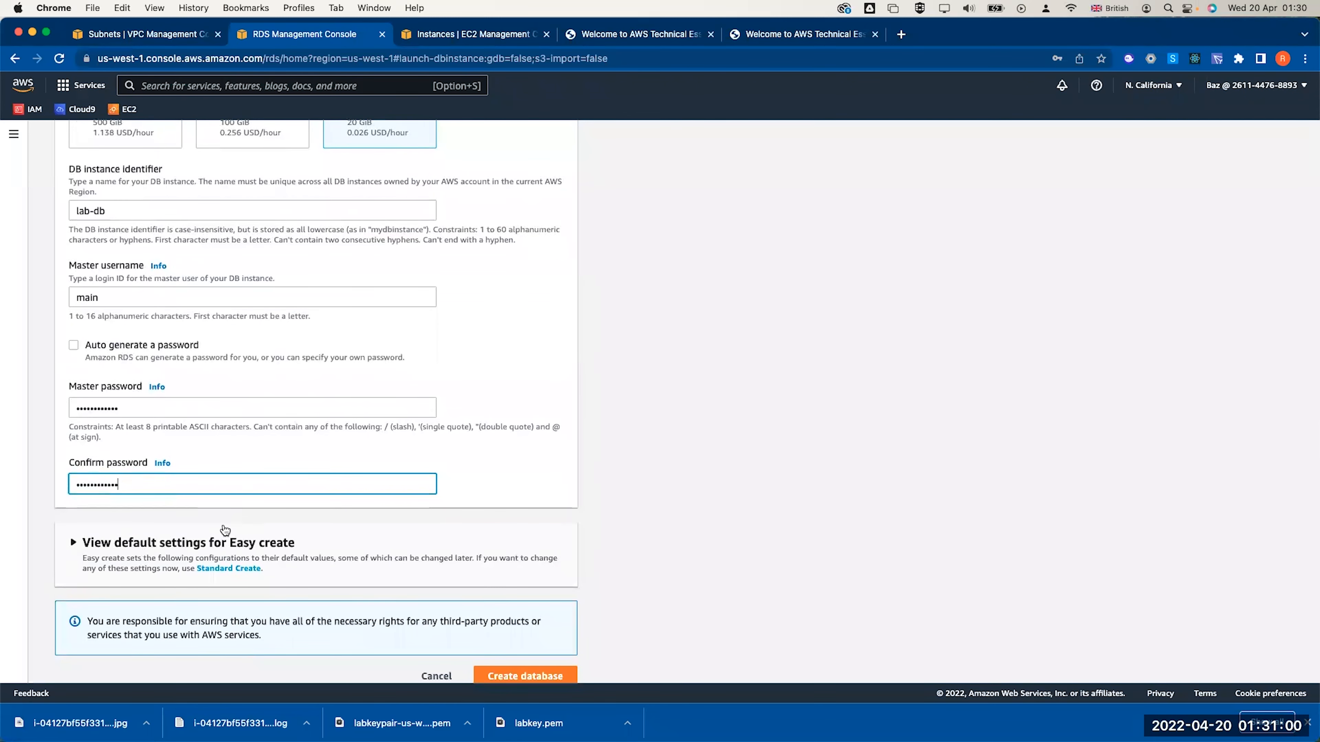
left_click(73, 542)
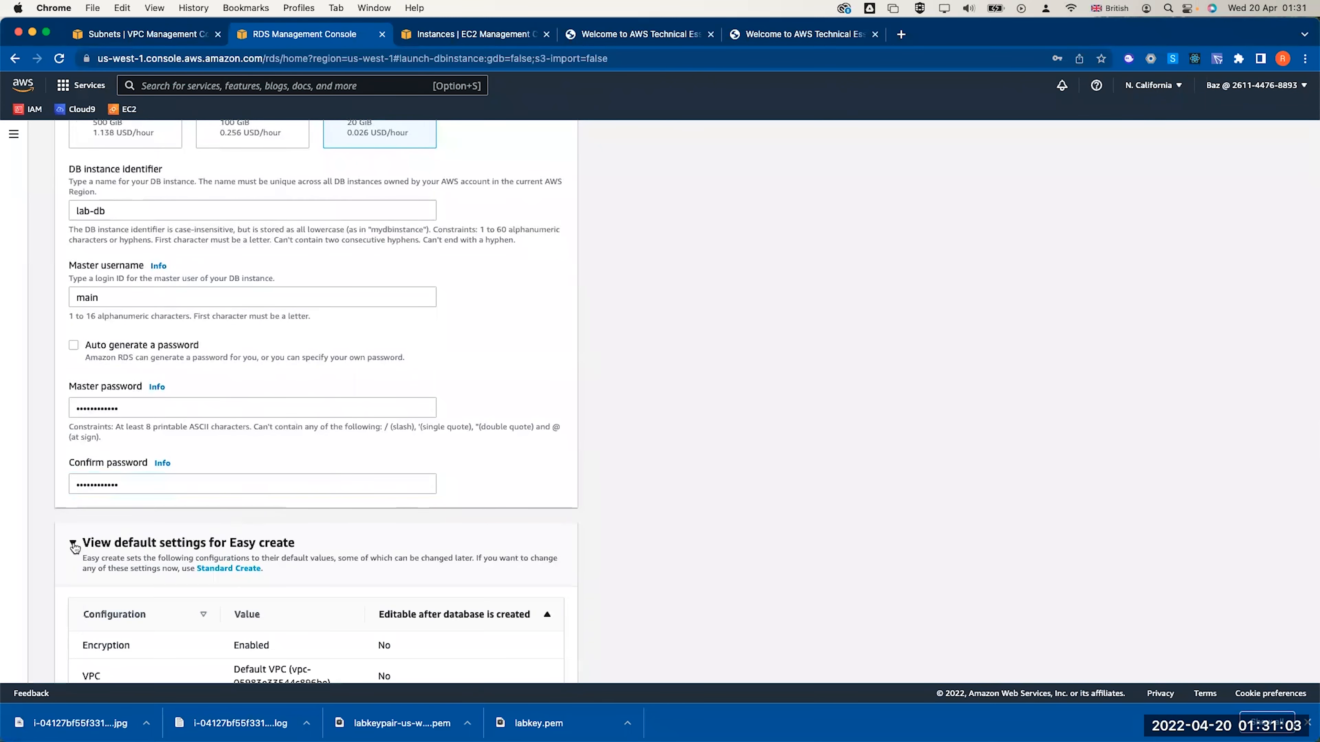
scroll(73, 542, "down", 5)
scroll(73, 542, "down", 4)
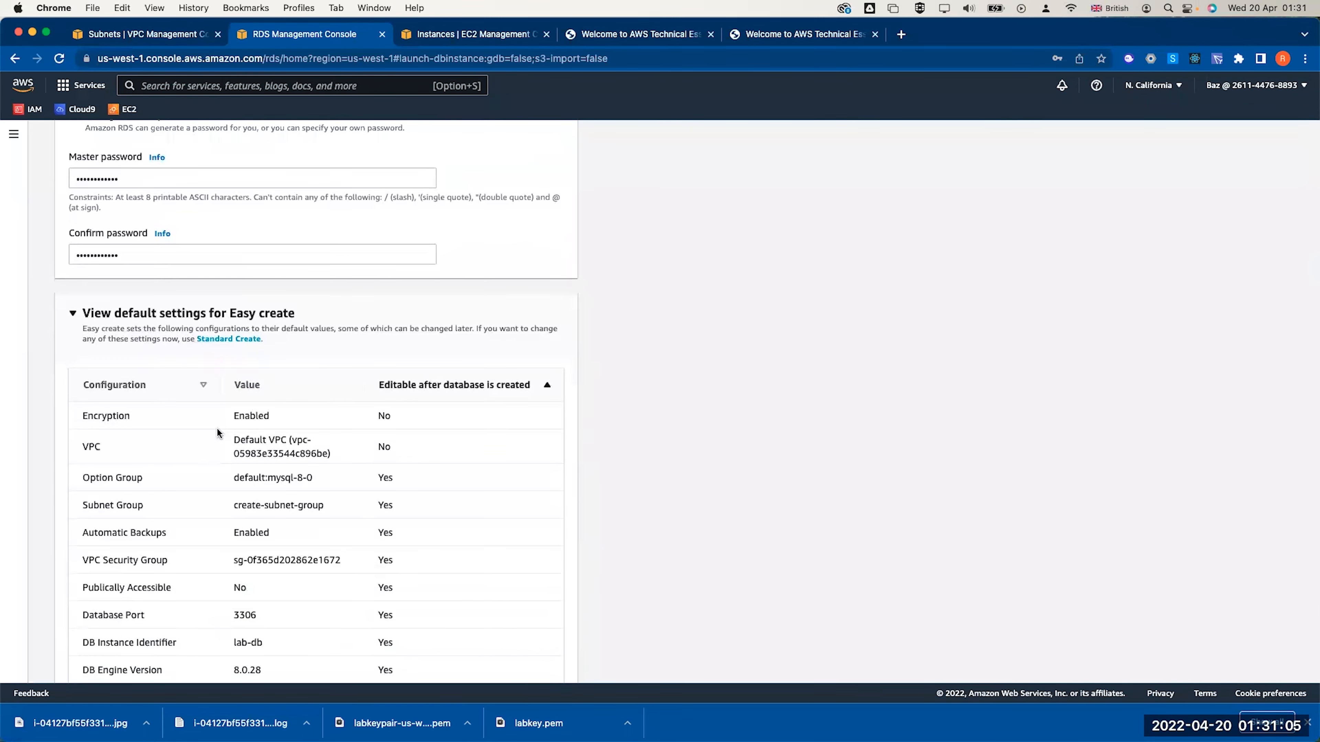
scroll(217, 427, "down", 8)
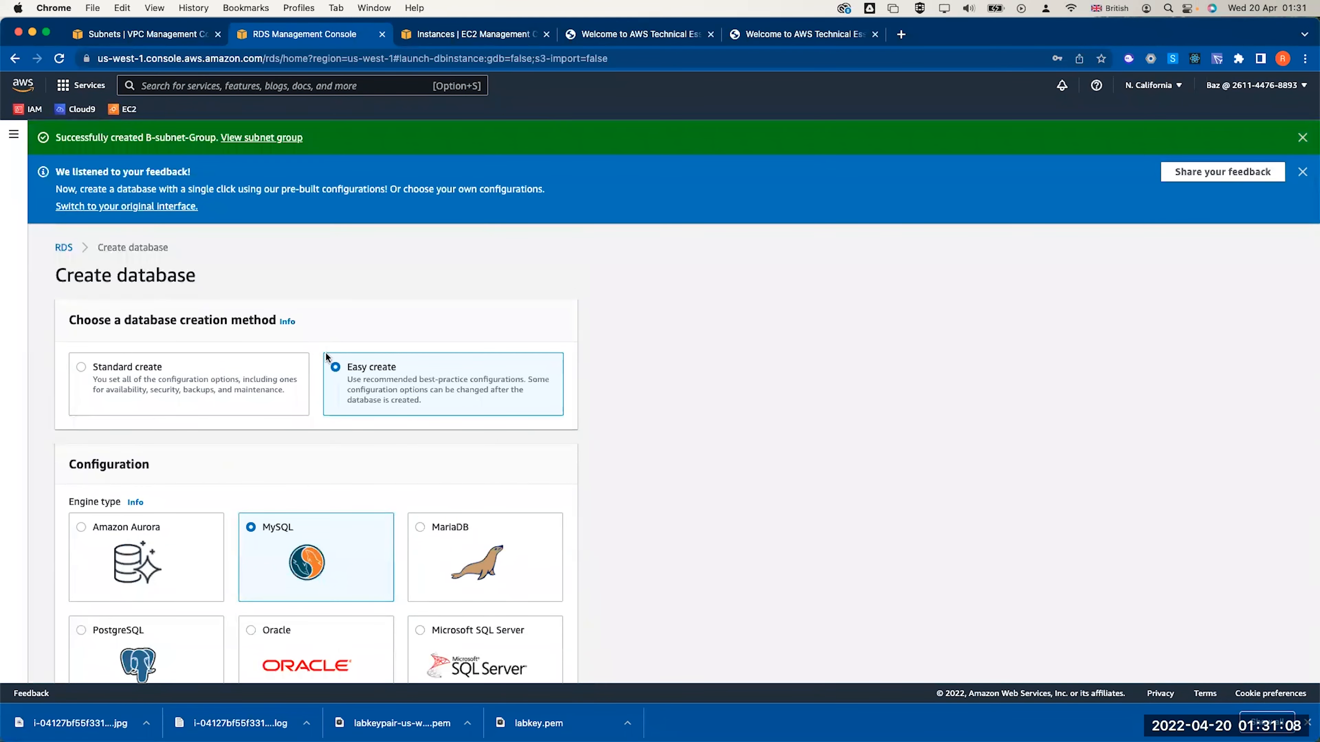
Switch to Standard create and choose the Free tier template
left_click(82, 367)
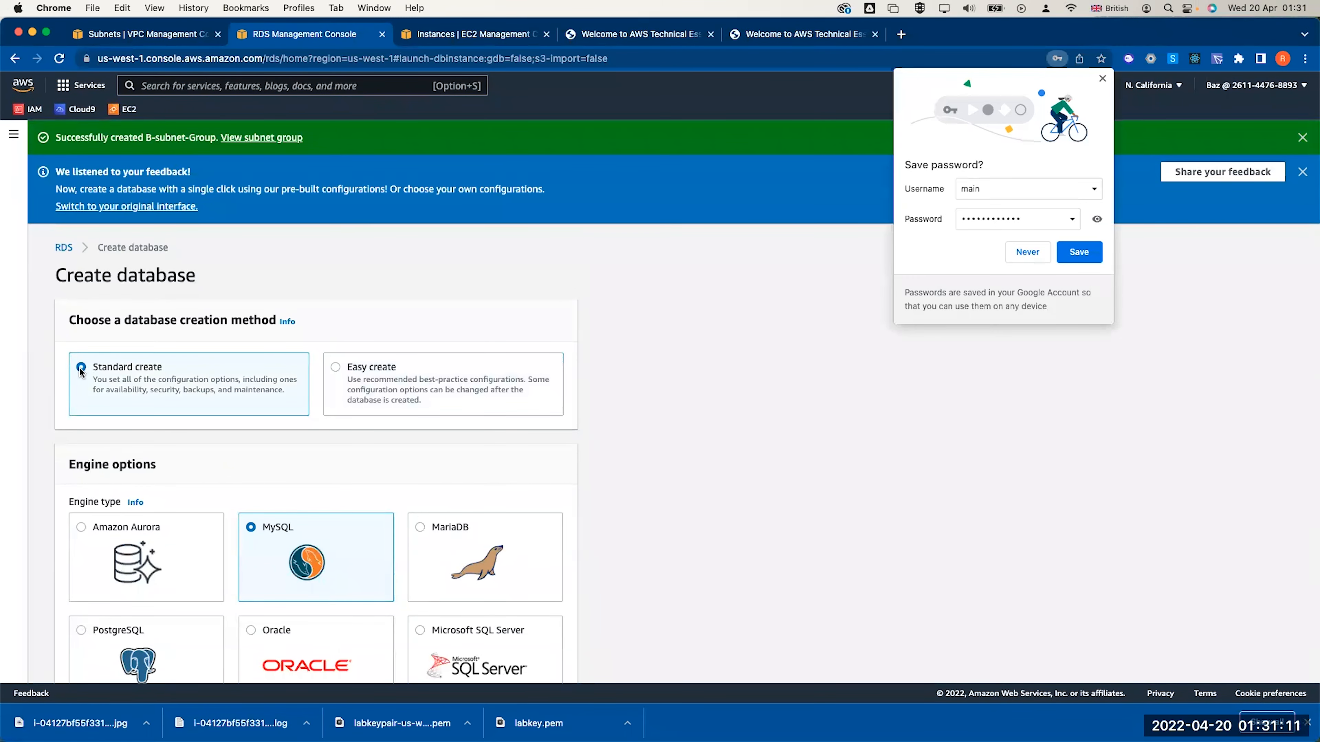
scroll(317, 345, "down", 15)
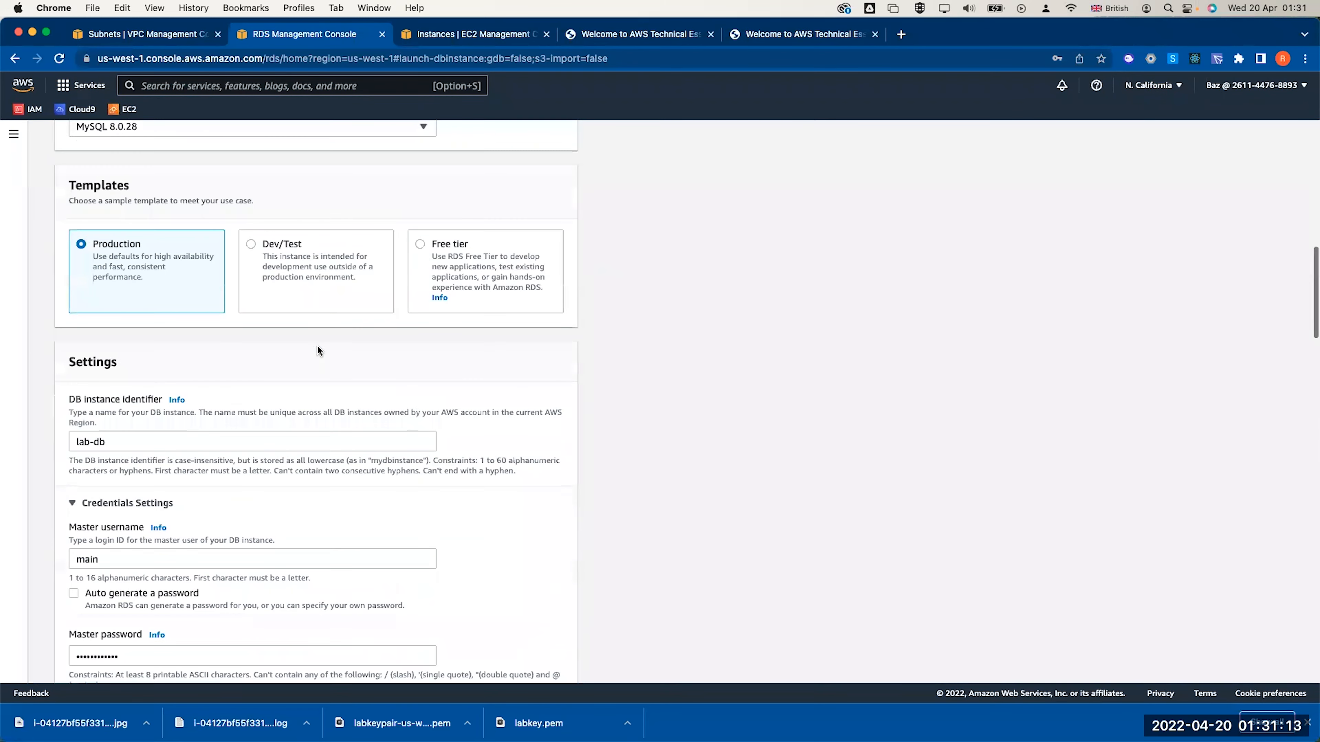
scroll(317, 344, "up", 1)
left_click(420, 333)
scroll(389, 379, "down", 9)
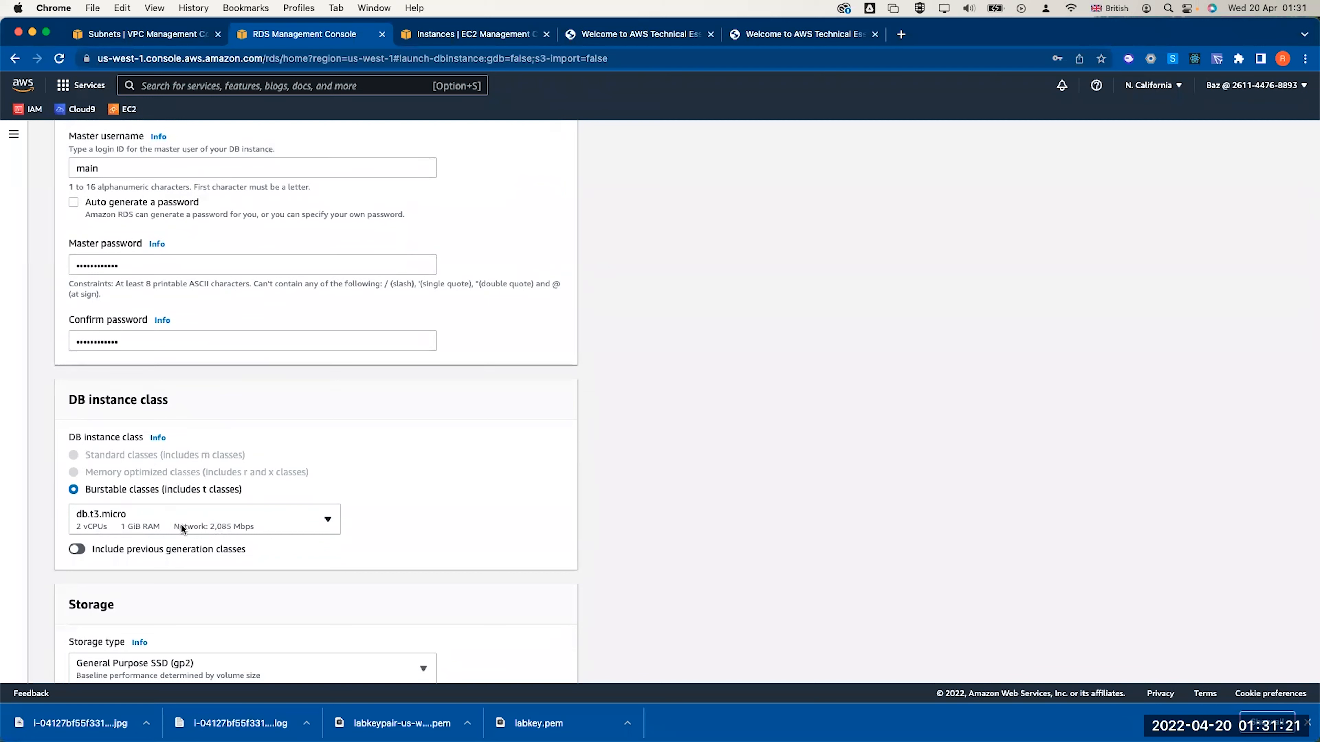
Pick the db.t2.micro instance class, exclude previous-generation classes, and disable storage autoscaling
left_click(159, 517)
left_click(139, 189)
scroll(448, 490, "down", 3)
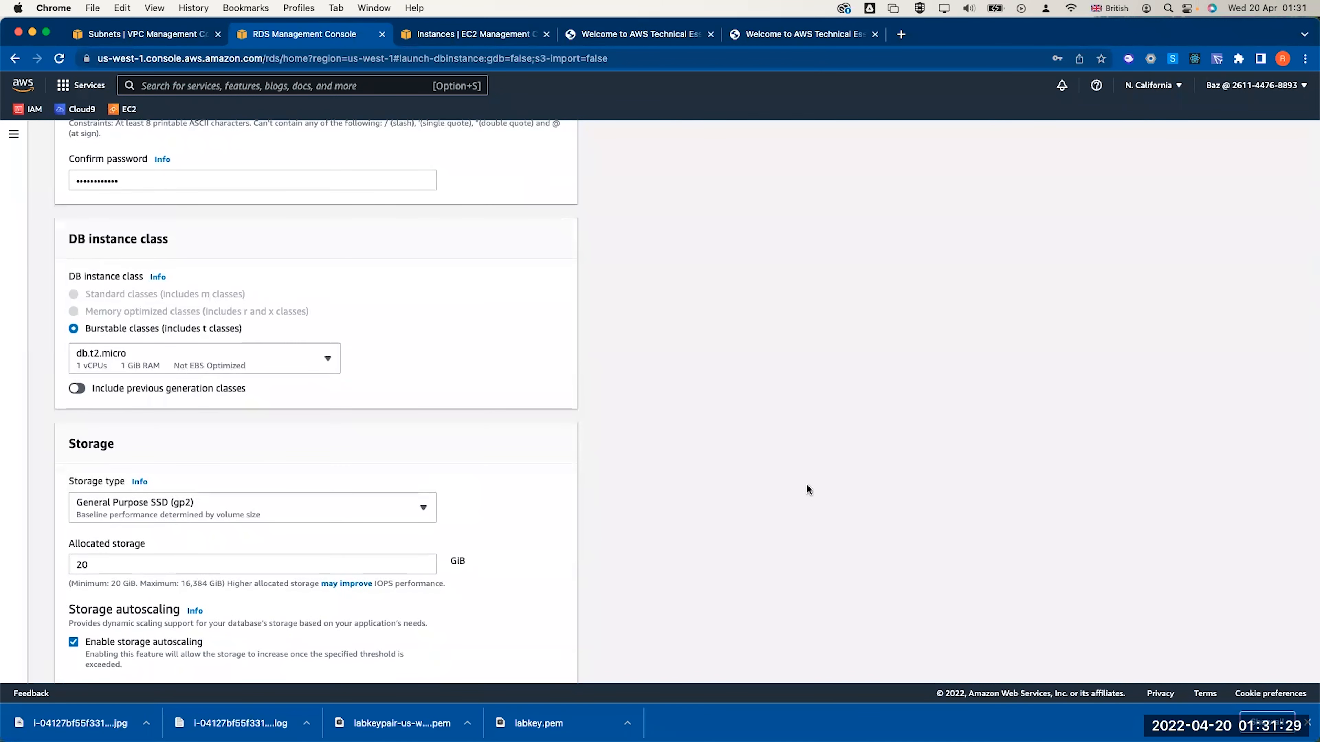
left_click(77, 389)
scroll(287, 486, "down", 2)
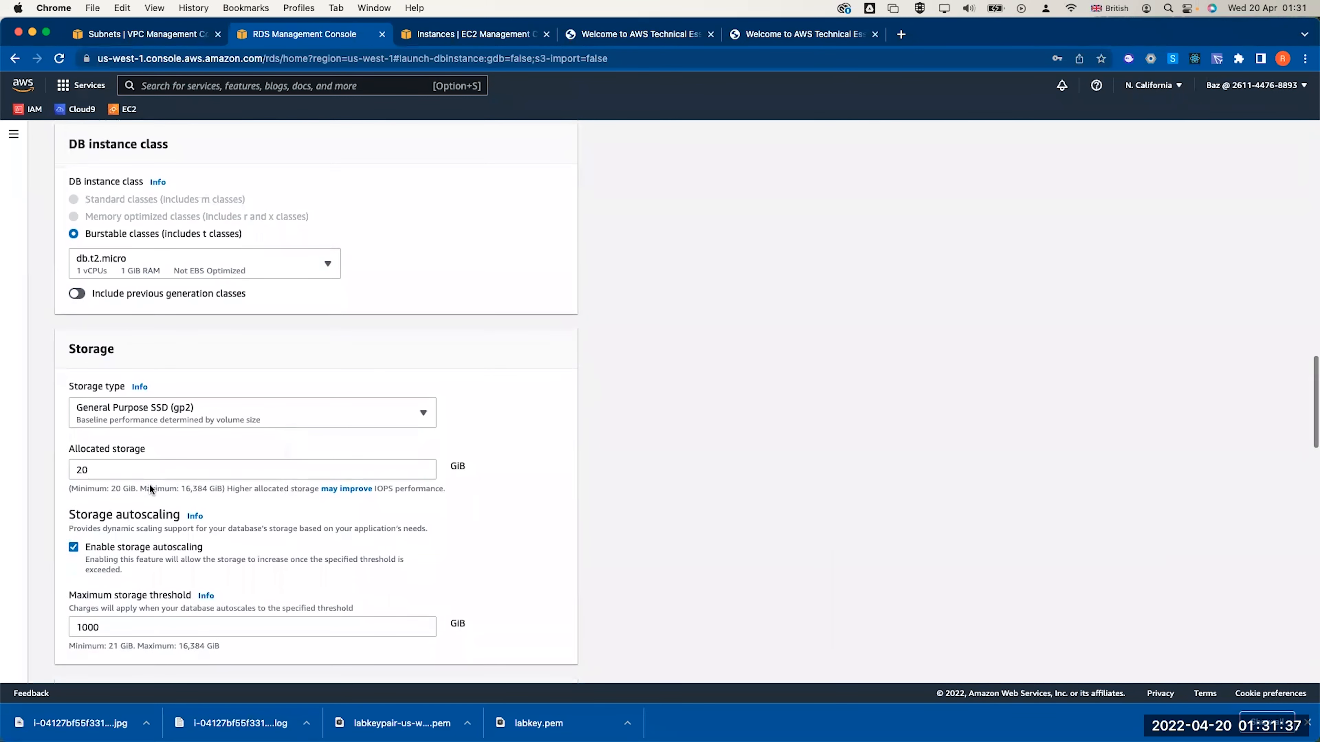
left_click(126, 550)
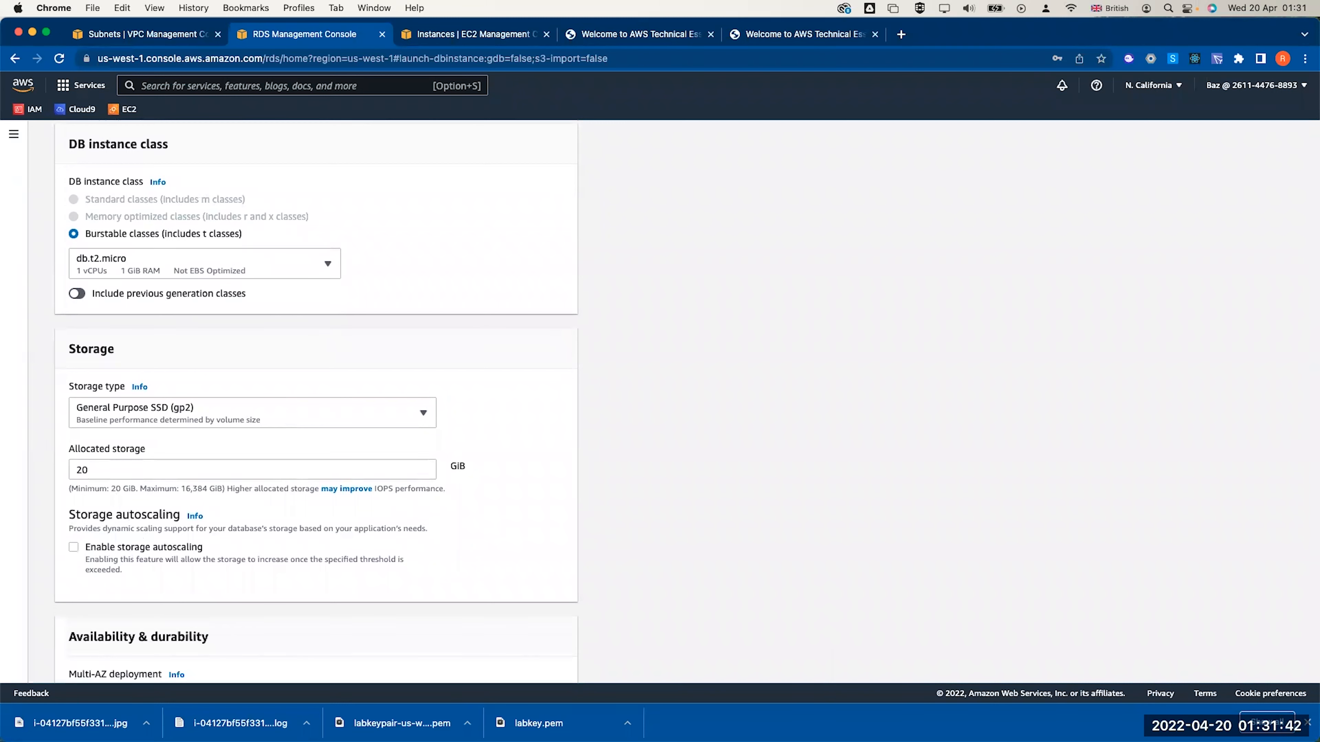
scroll(316, 580, "down", 5)
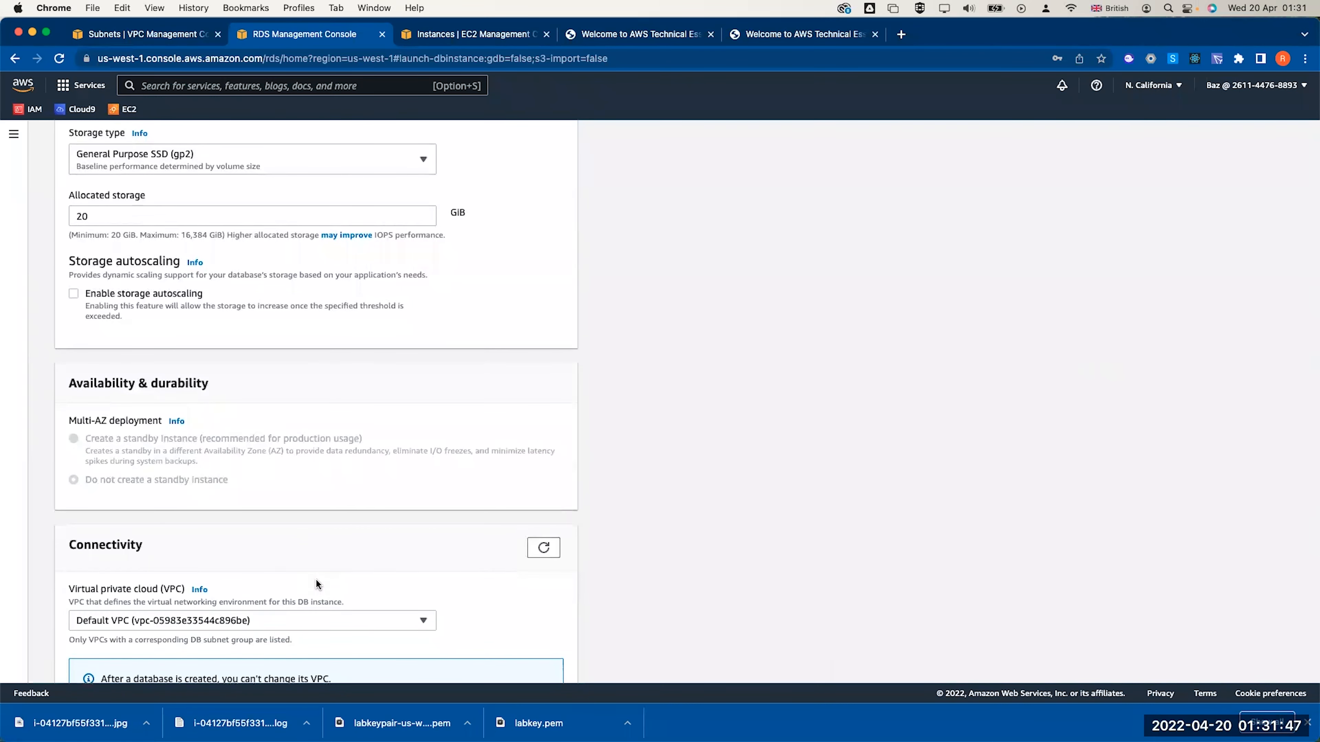
scroll(94, 448, "up", 10)
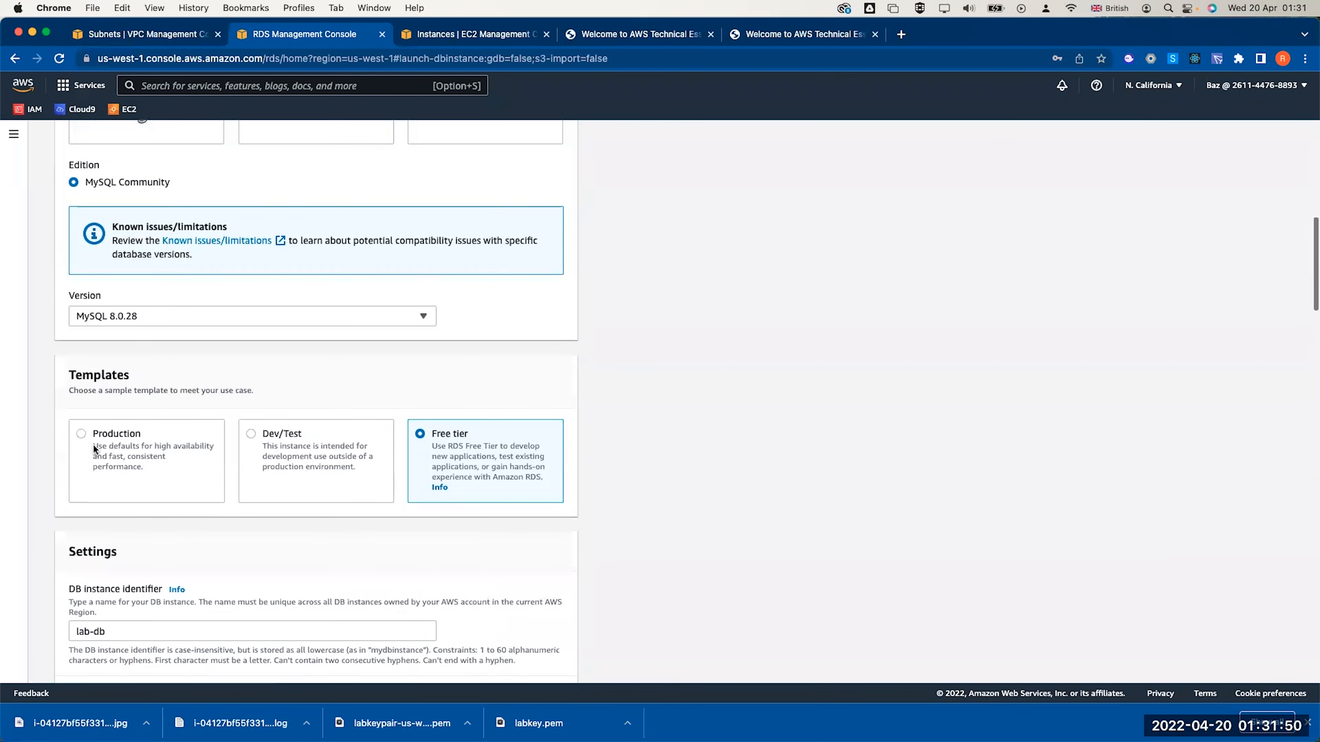
Choose the Dev/Test template with a Multi-AZ standby instance
left_click(250, 434)
scroll(262, 463, "down", 10)
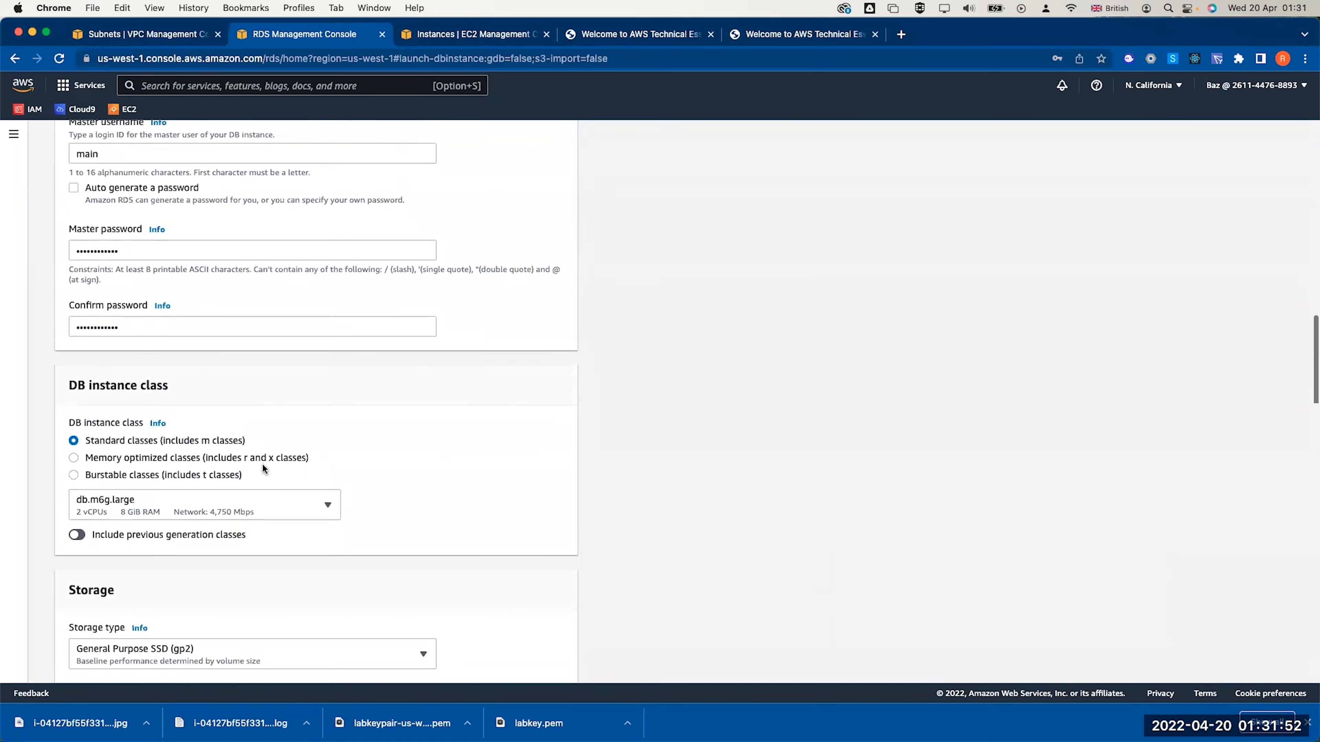
scroll(262, 463, "down", 5)
scroll(262, 463, "up", 5)
left_click(135, 242)
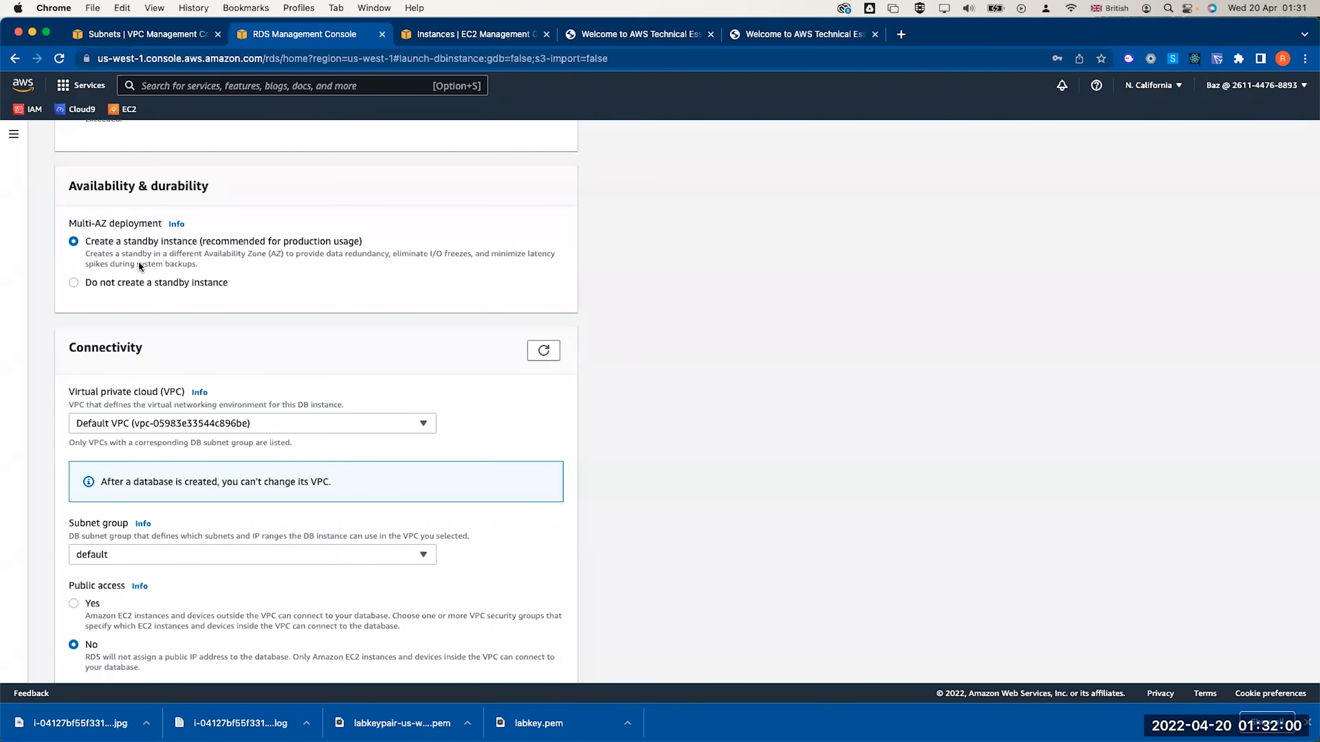
scroll(139, 262, "up", 5)
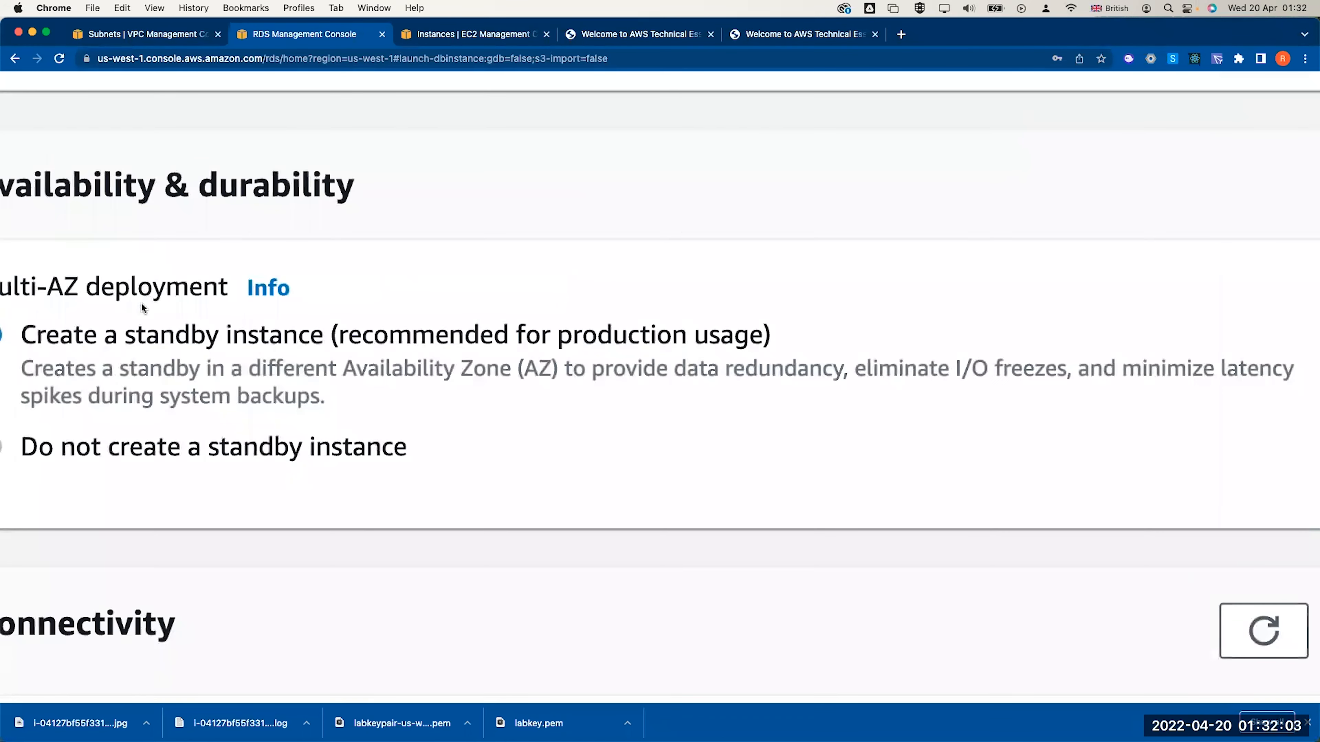
Place the database in Lab VPC with b-subnet-group as its subnet group
key("super+minus")
key("super+minus")
key("super+minus")
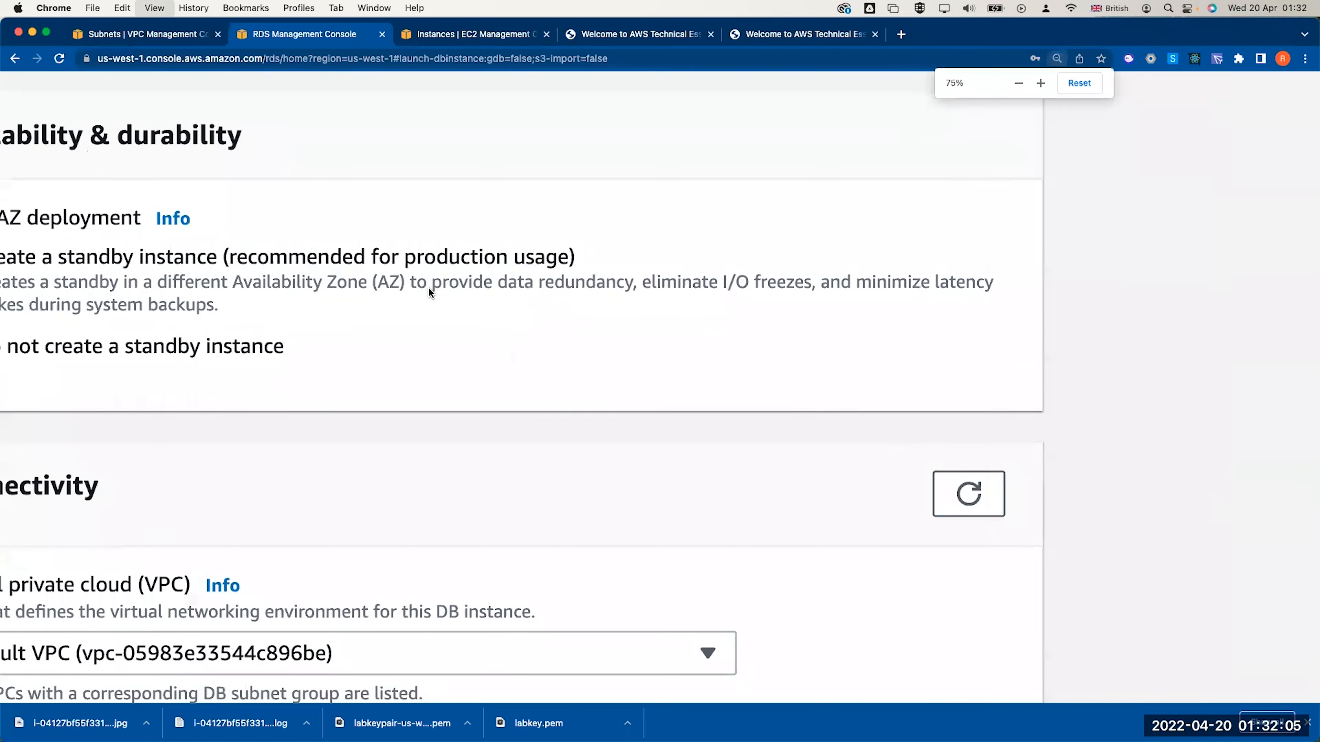
scroll(428, 287, "left", 3)
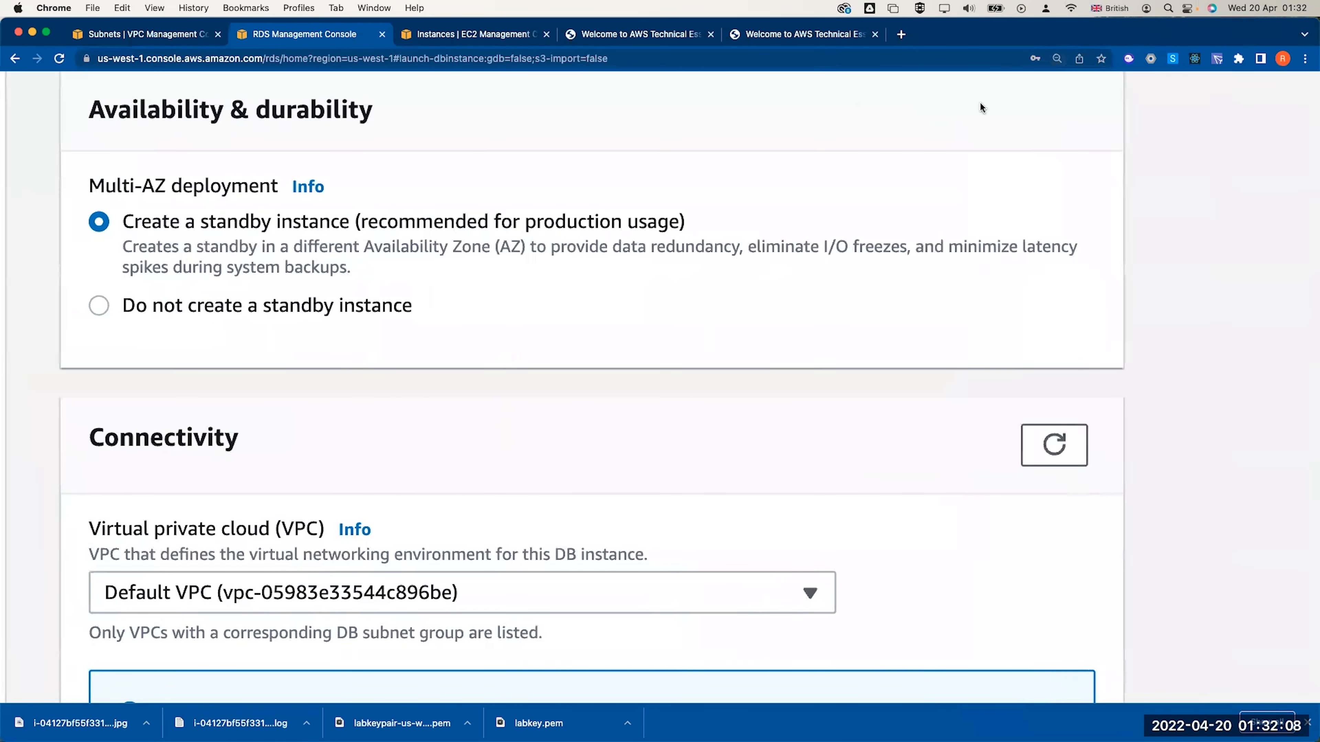
scroll(980, 104, "down", 5)
scroll(980, 101, "down", 4)
scroll(980, 101, "up", 3)
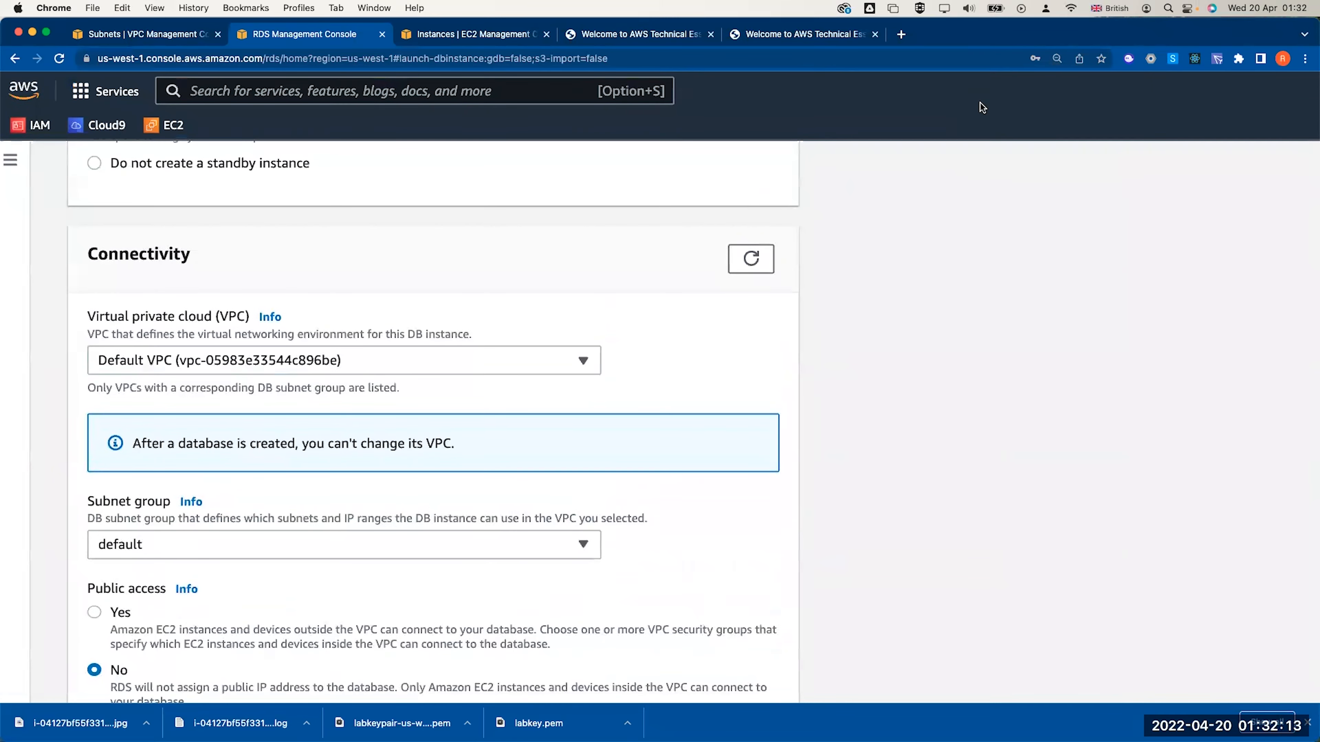
scroll(981, 103, "down", 4)
scroll(981, 103, "right", 4)
scroll(980, 103, "left", 3)
scroll(980, 100, "down", 1)
scroll(980, 101, "up", 2)
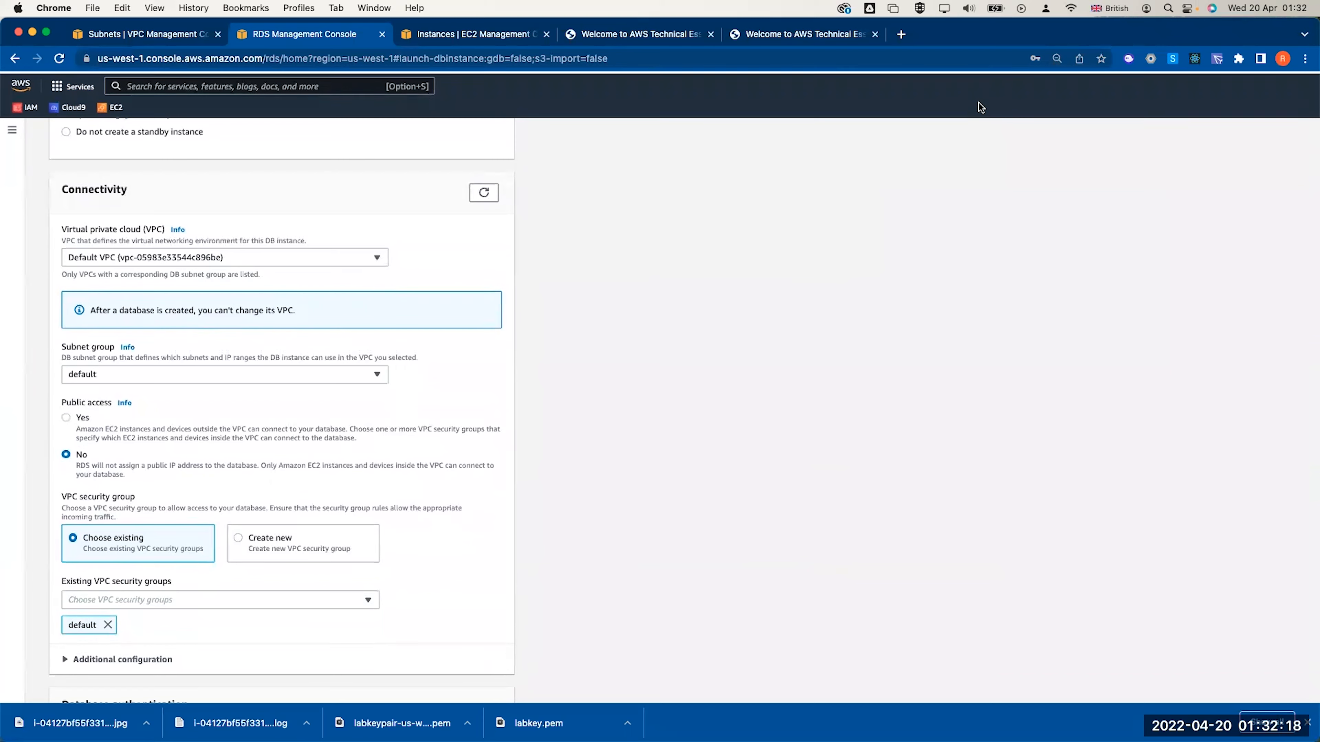
key("super+plus")
left_click(1079, 83)
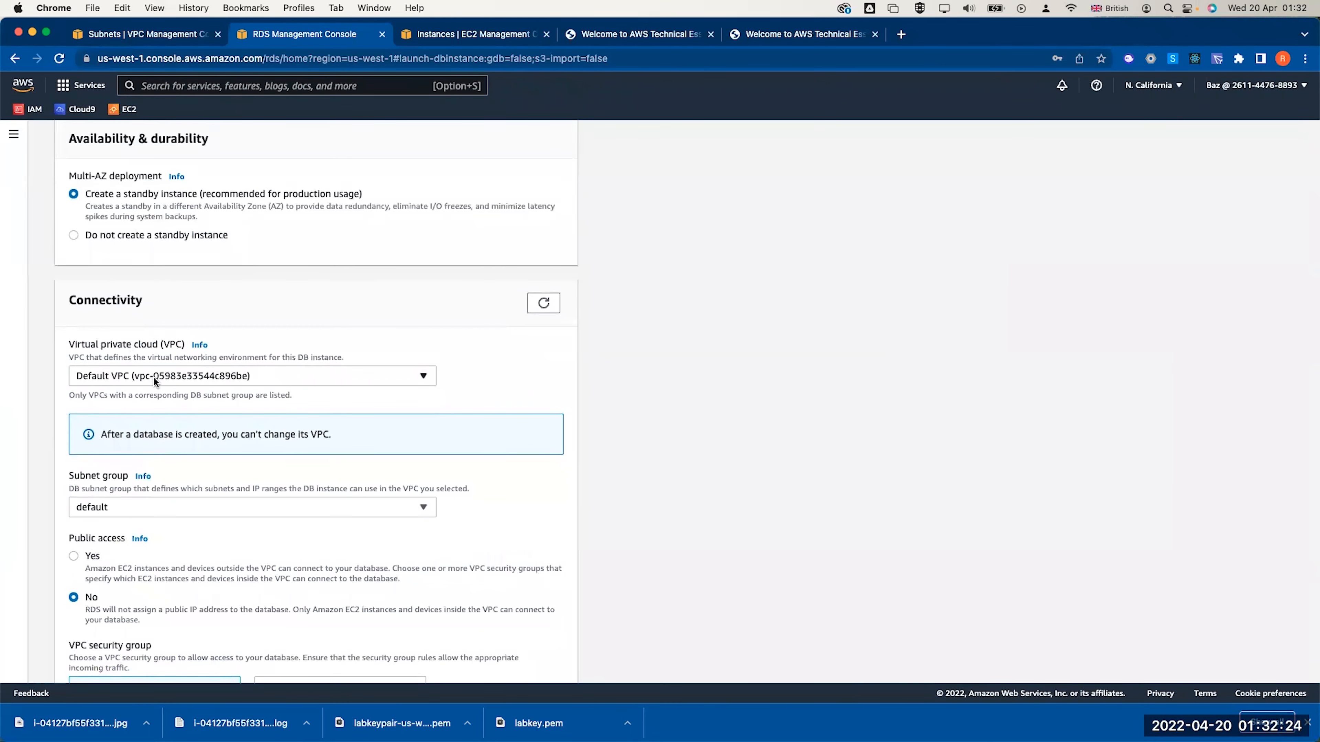
left_click(153, 376)
left_click(145, 417)
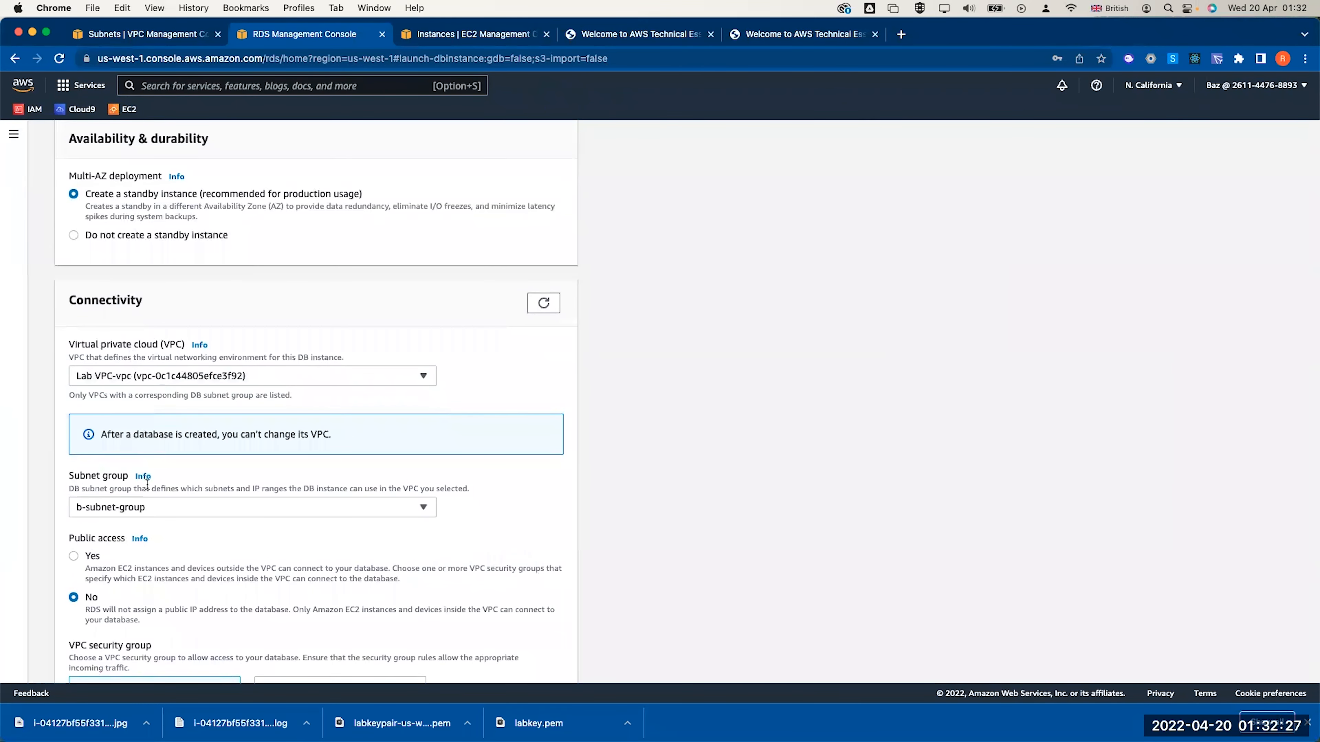
left_click(148, 507)
left_click(219, 526)
Replace the default security group with DB Security Group
scroll(220, 526, "down", 2)
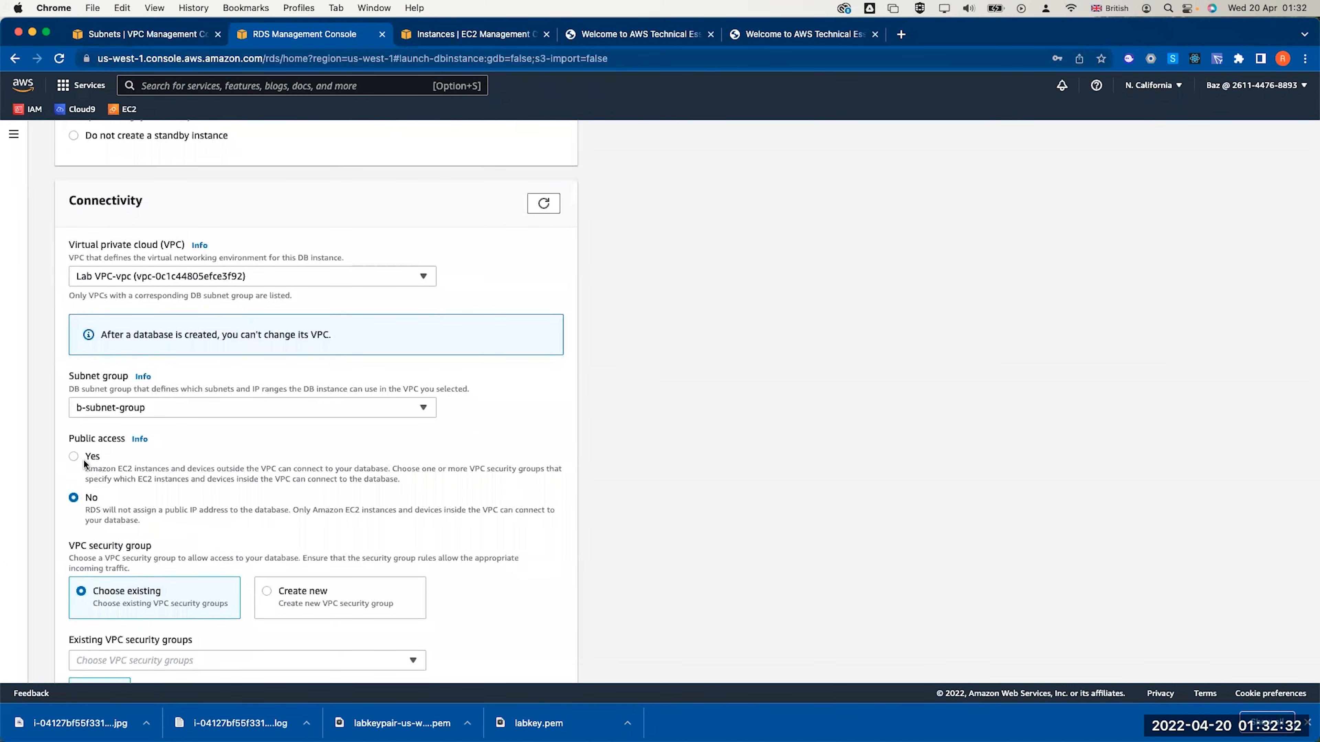
scroll(130, 521, "down", 2)
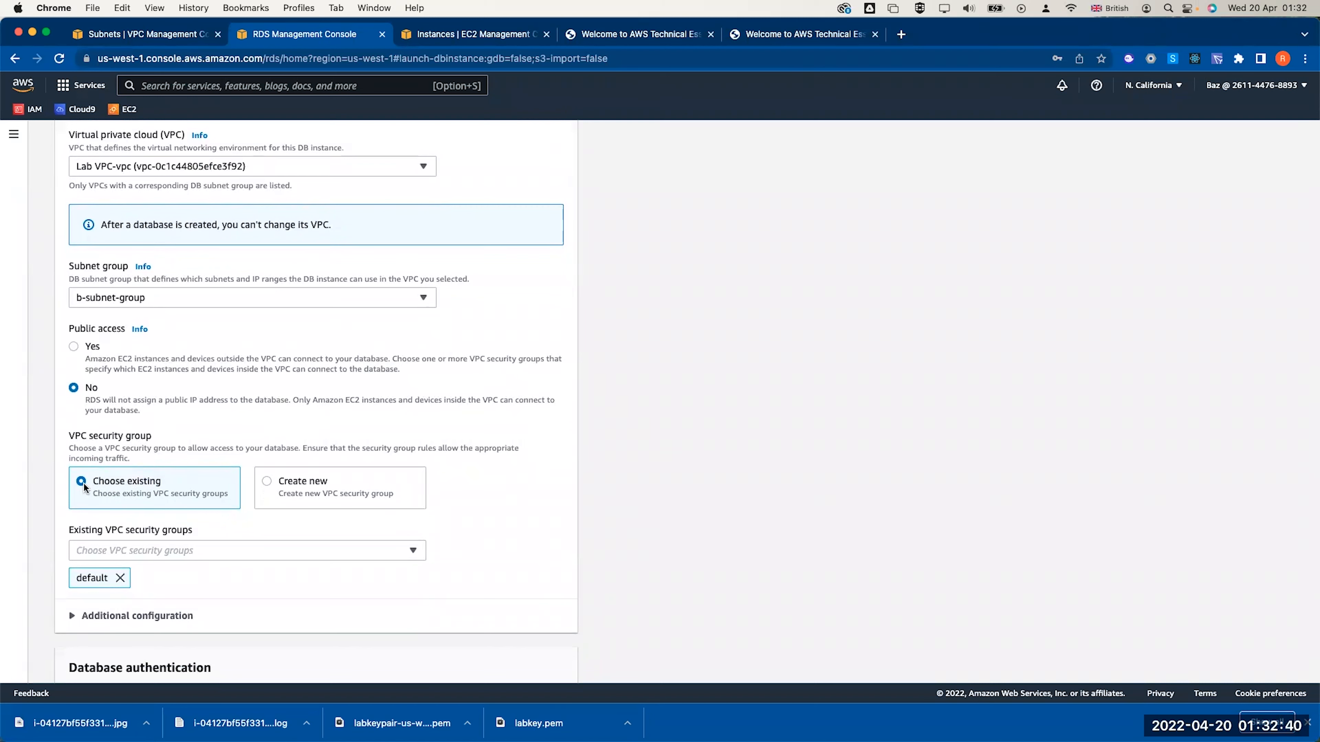
left_click(120, 578)
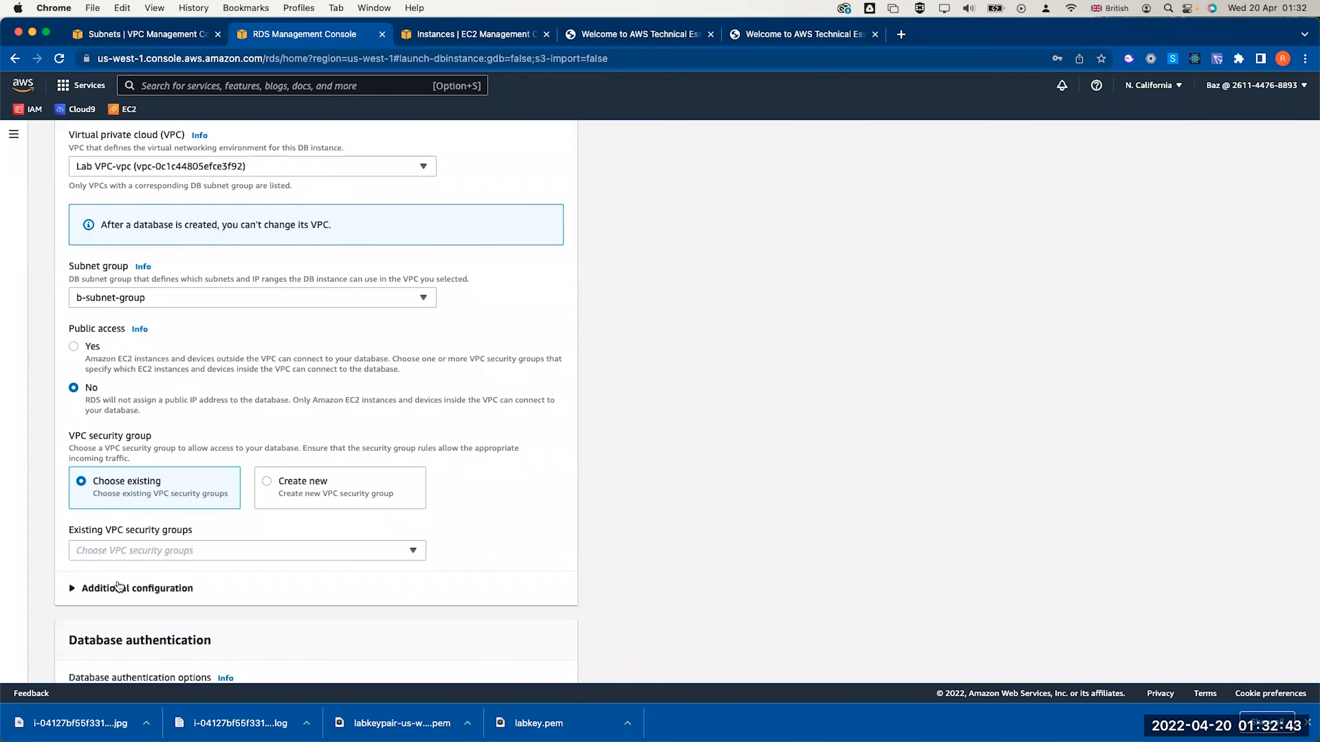
left_click(109, 552)
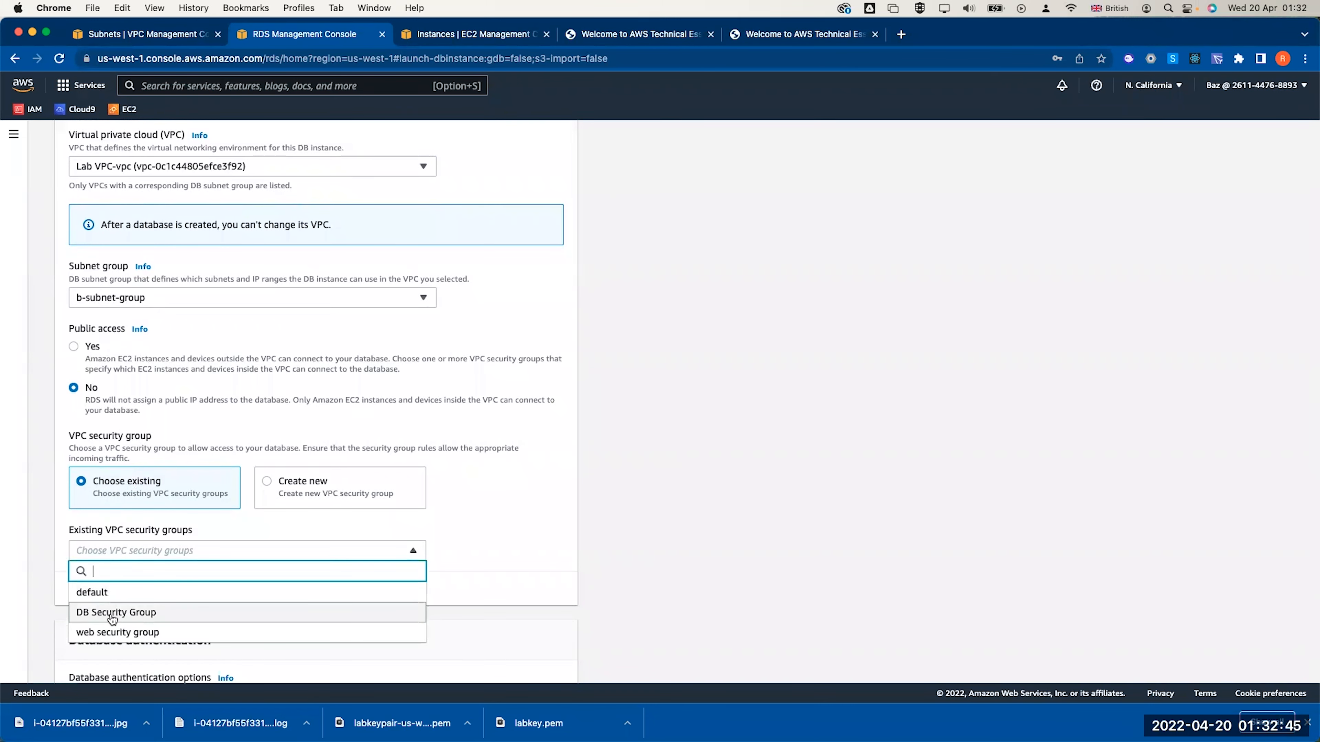
left_click(122, 612)
left_click(604, 401)
Expand Additional configuration and select the database port field
scroll(603, 398, "down", 3)
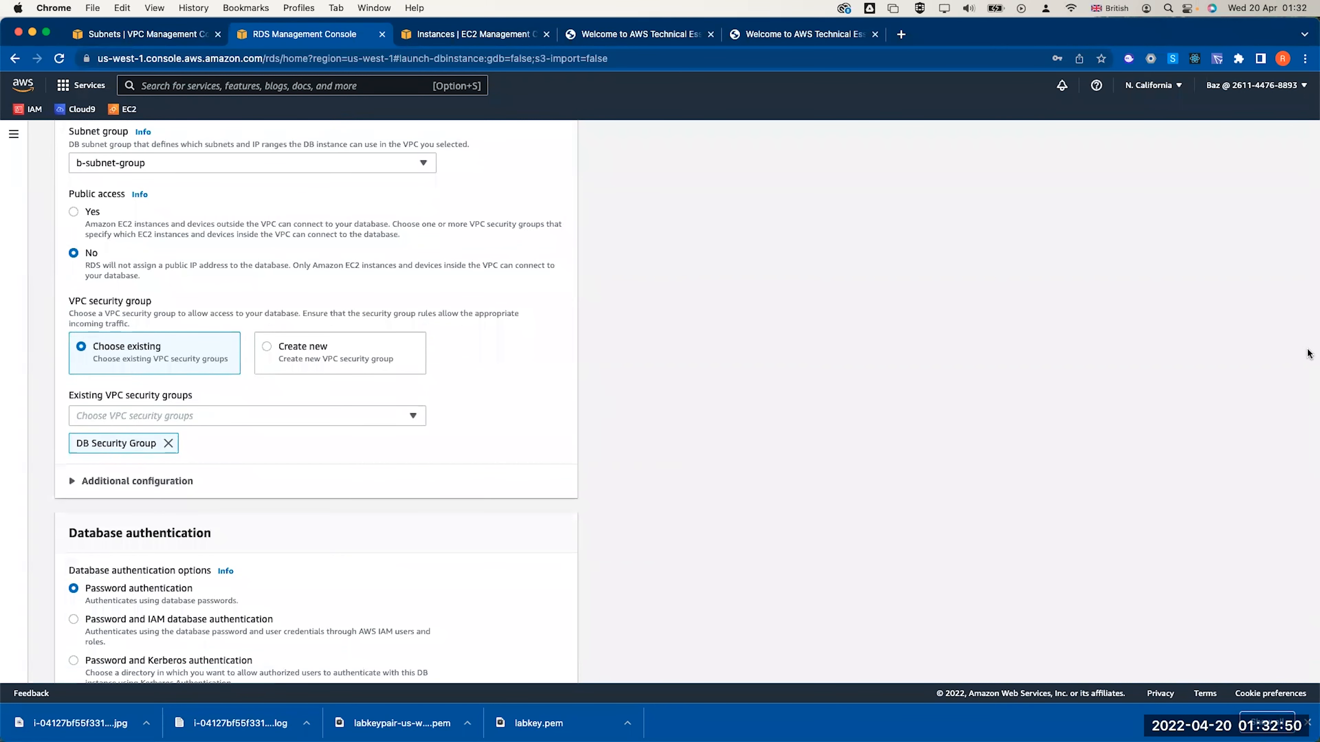
left_click(73, 481)
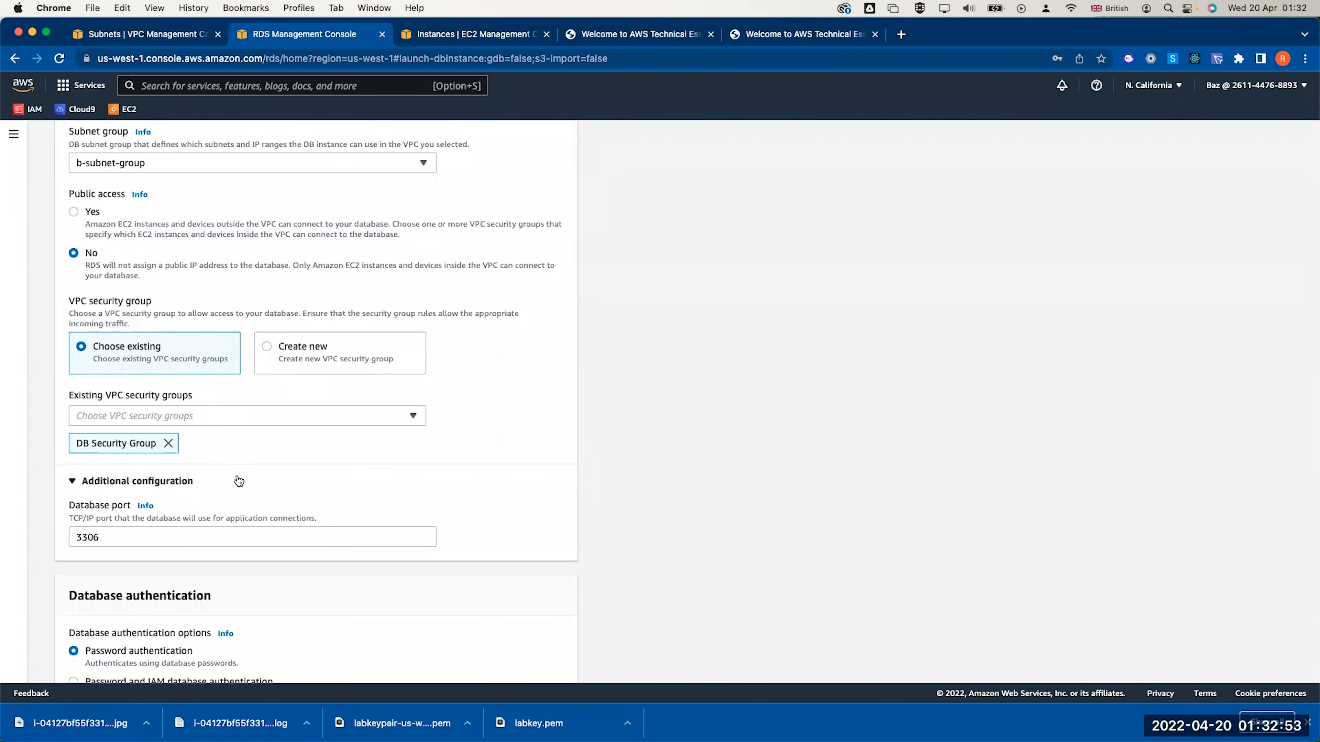
scroll(233, 476, "down", 2)
left_click(127, 450)
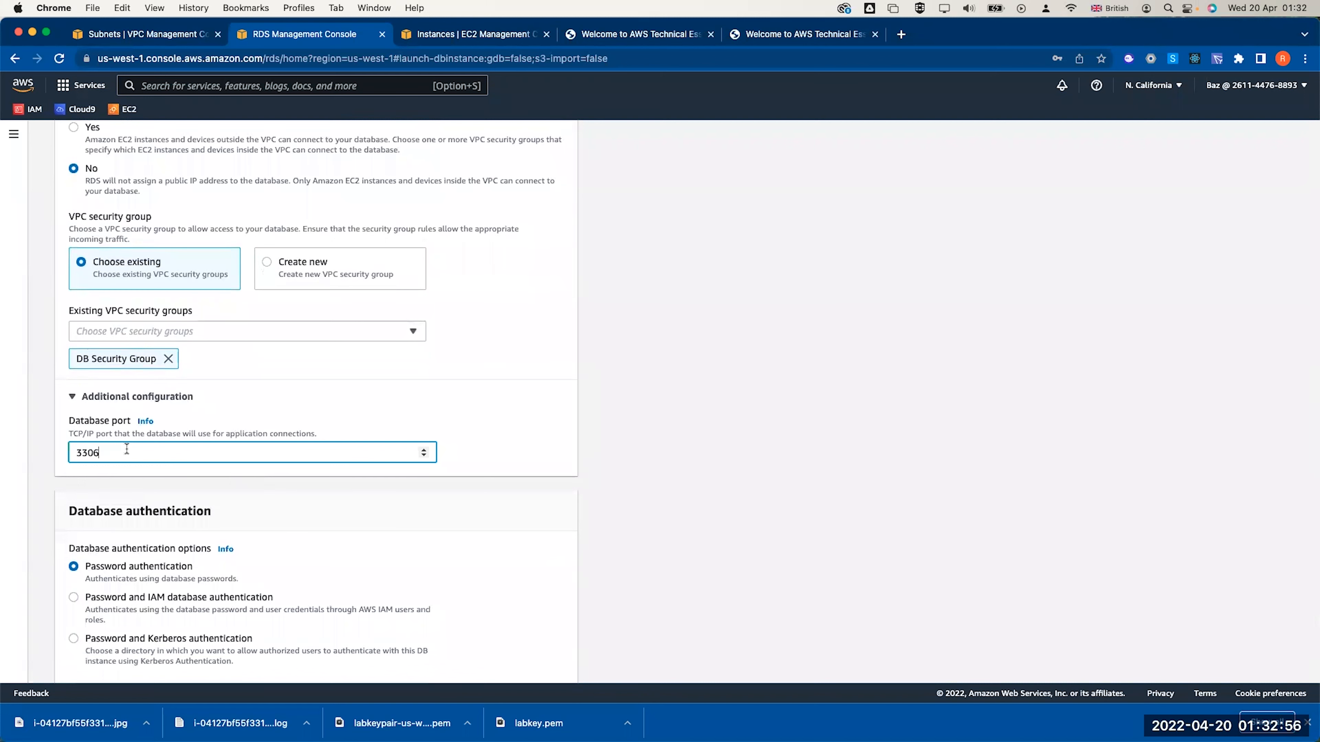
scroll(126, 449, "down", 7)
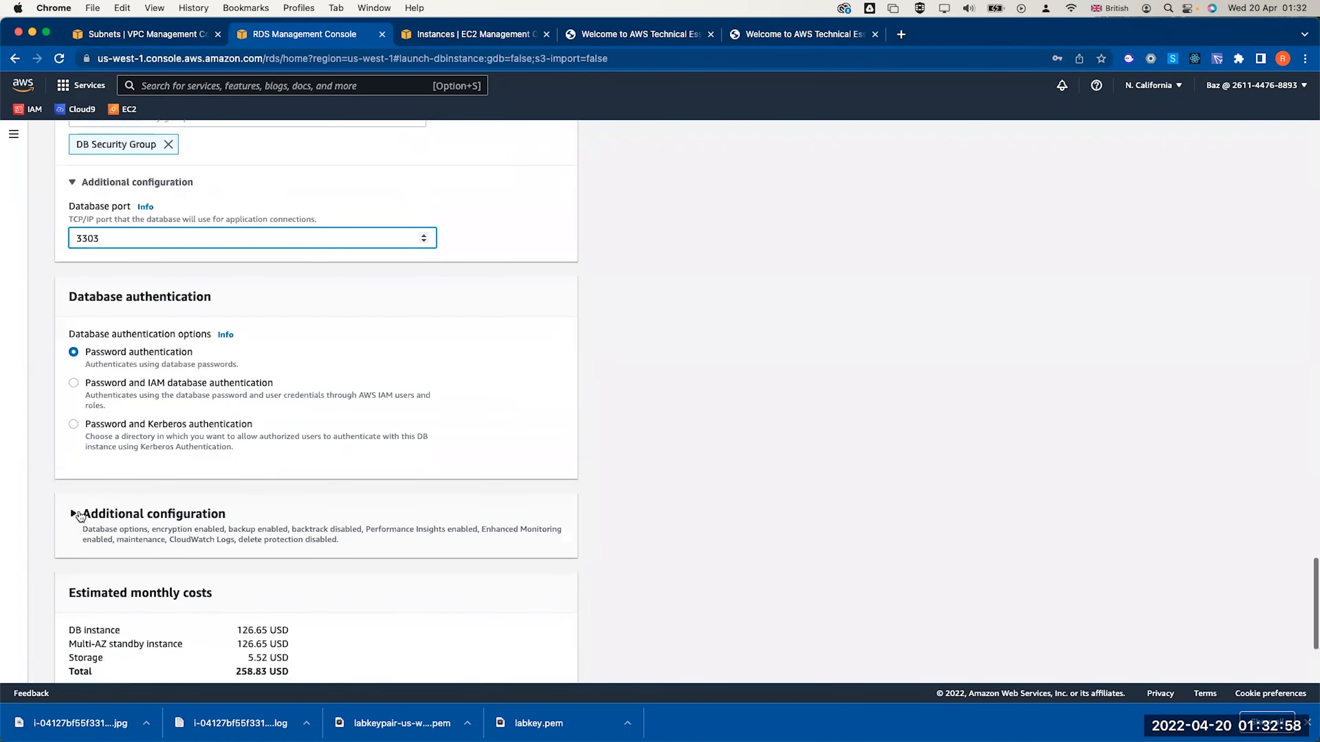
scroll(202, 482, "down", 3)
Enter 'lab' as the initial database name
left_click(140, 466)
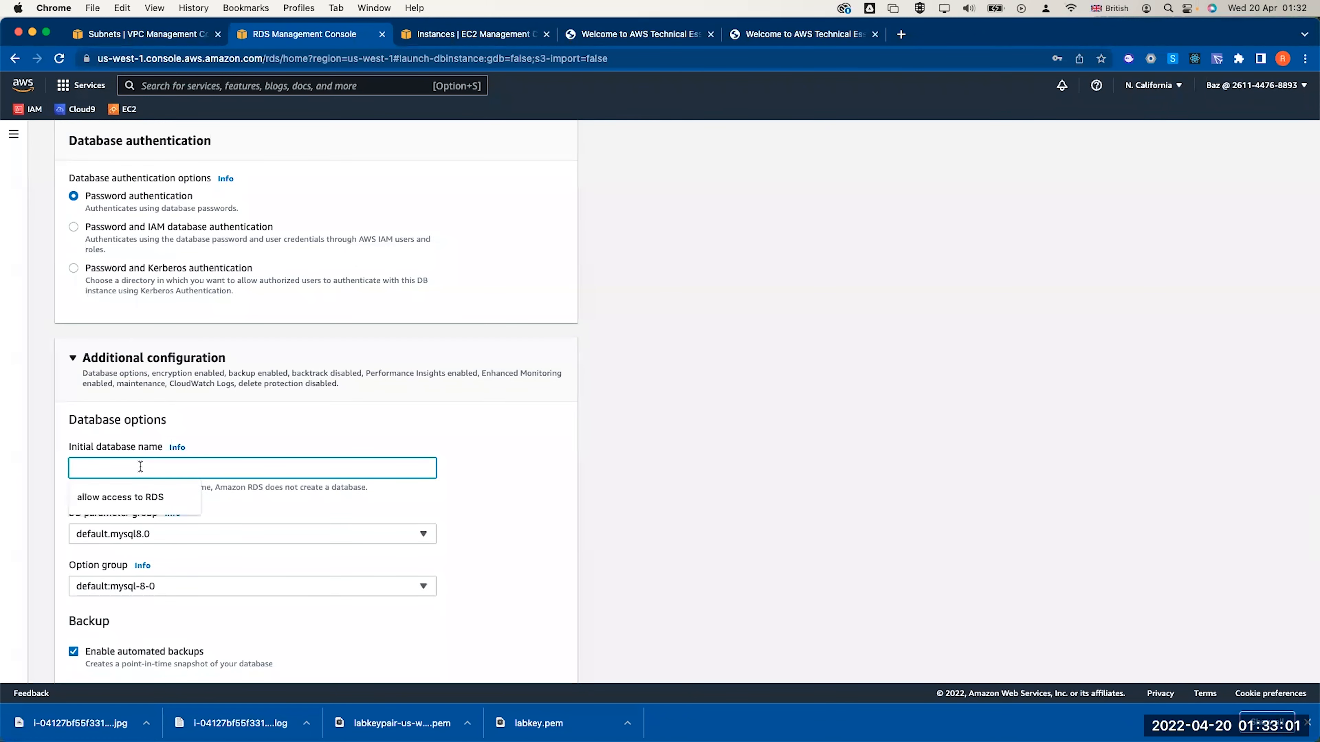
type("lab")
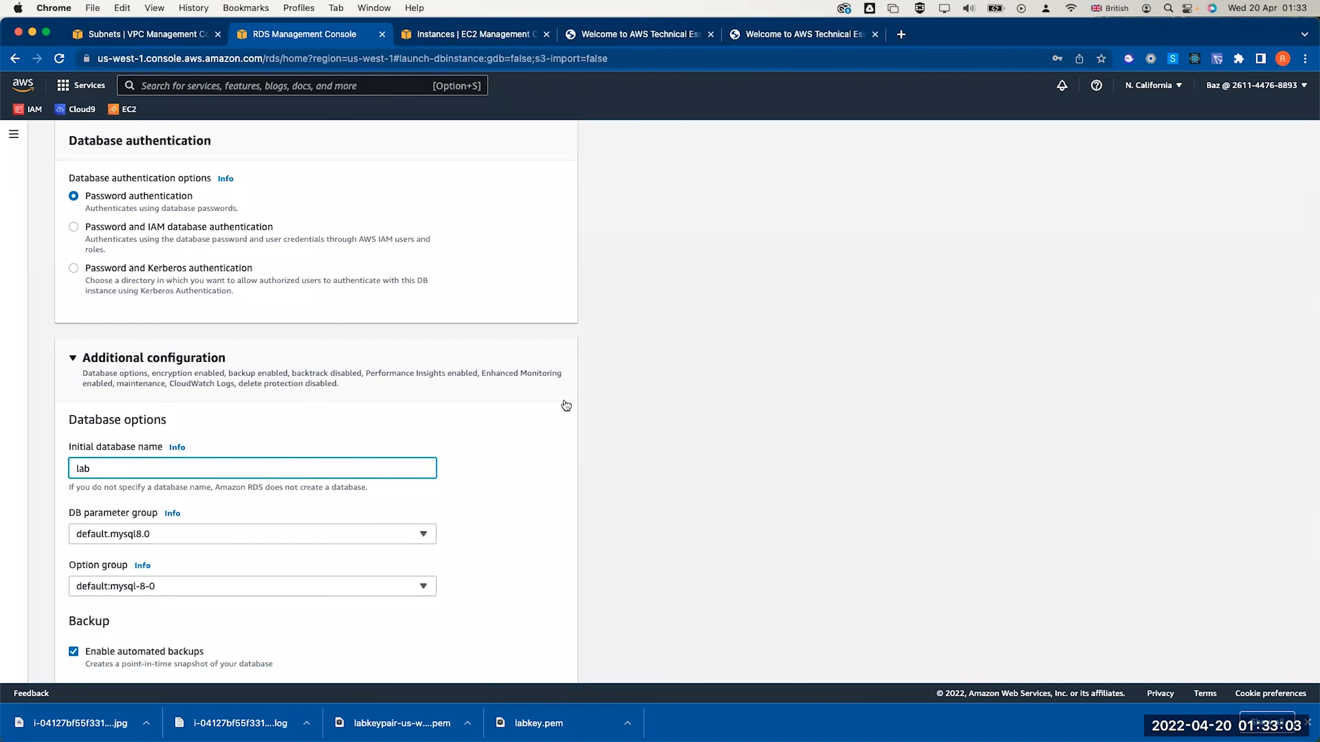
key("Return")
left_click(1102, 78)
scroll(459, 403, "up", 4)
scroll(459, 403, "down", 2)
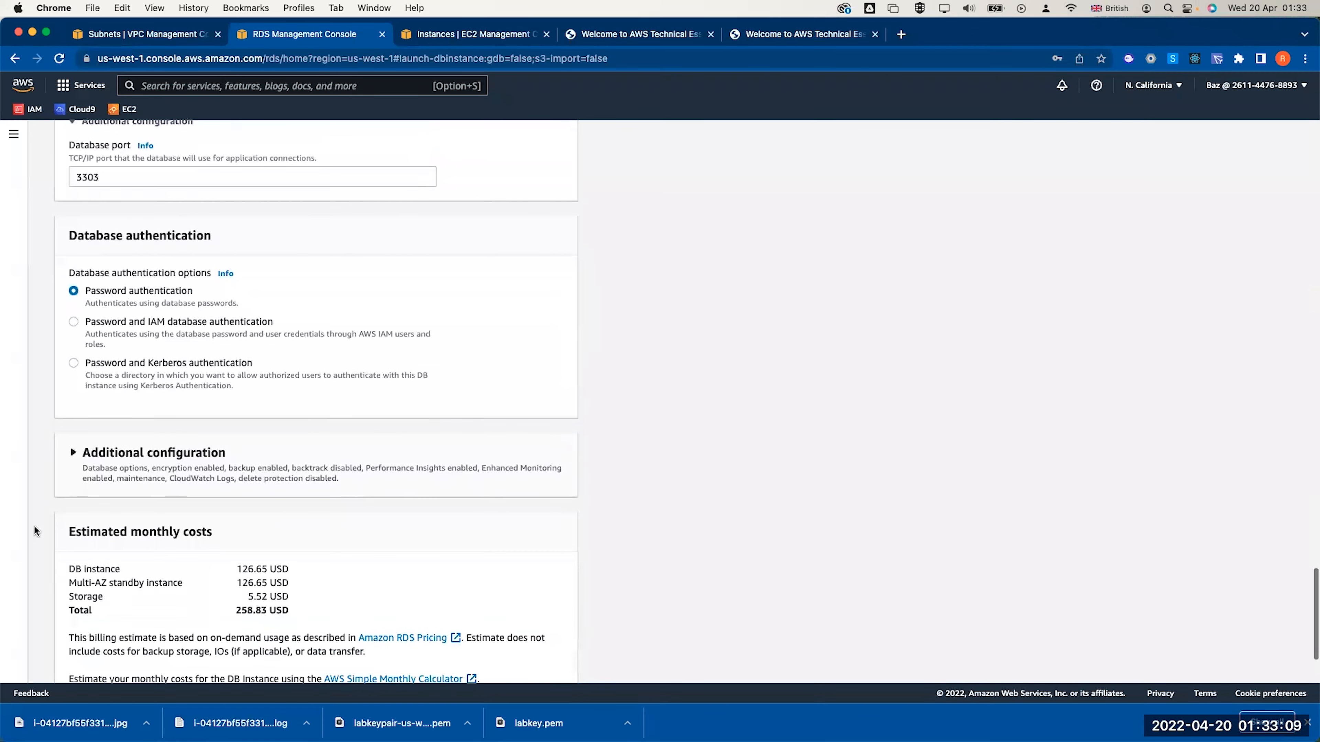
Turn off automated backups, encryption, Performance Insights and Enhanced monitoring
left_click(69, 457)
scroll(67, 462, "down", 6)
left_click(73, 431)
scroll(219, 412, "down", 3)
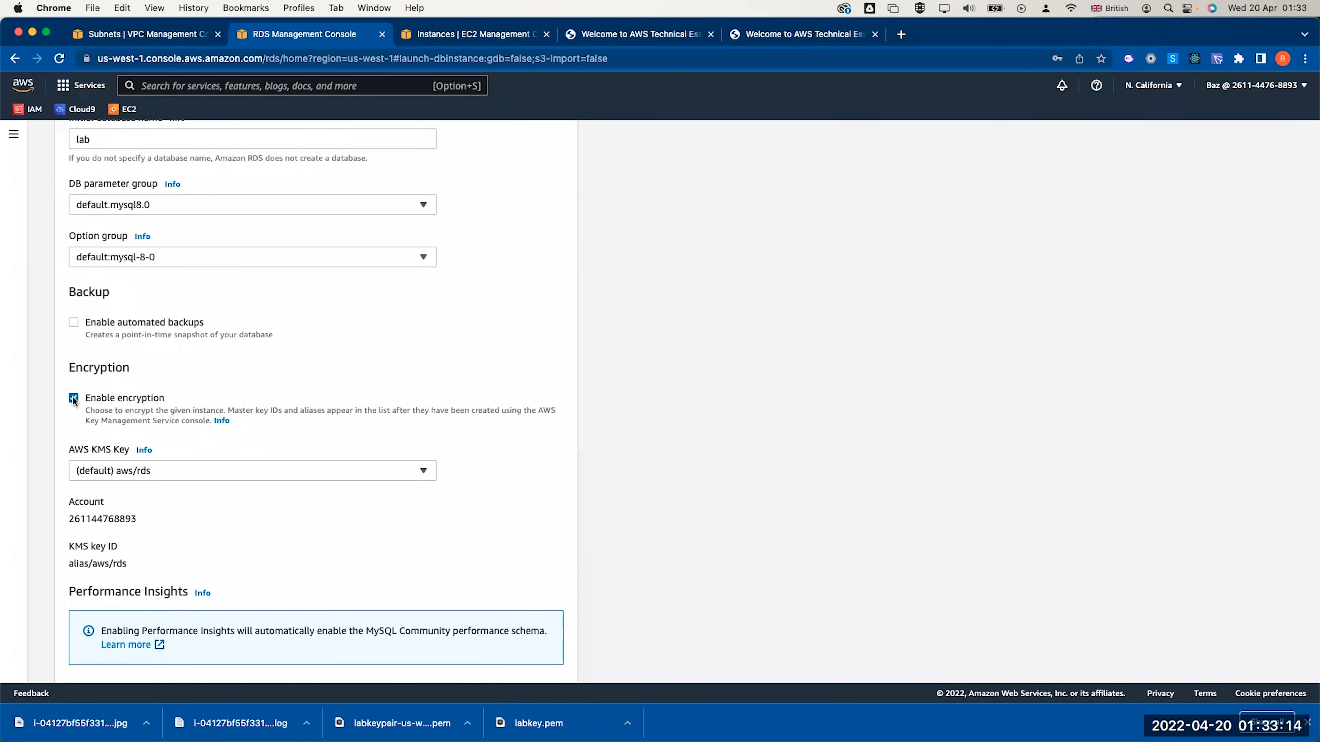
left_click(145, 391)
scroll(159, 429, "down", 2)
left_click(73, 447)
left_click(74, 430)
Create the lab-db database with these settings
scroll(74, 436, "down", 3)
scroll(167, 218, "down", 1)
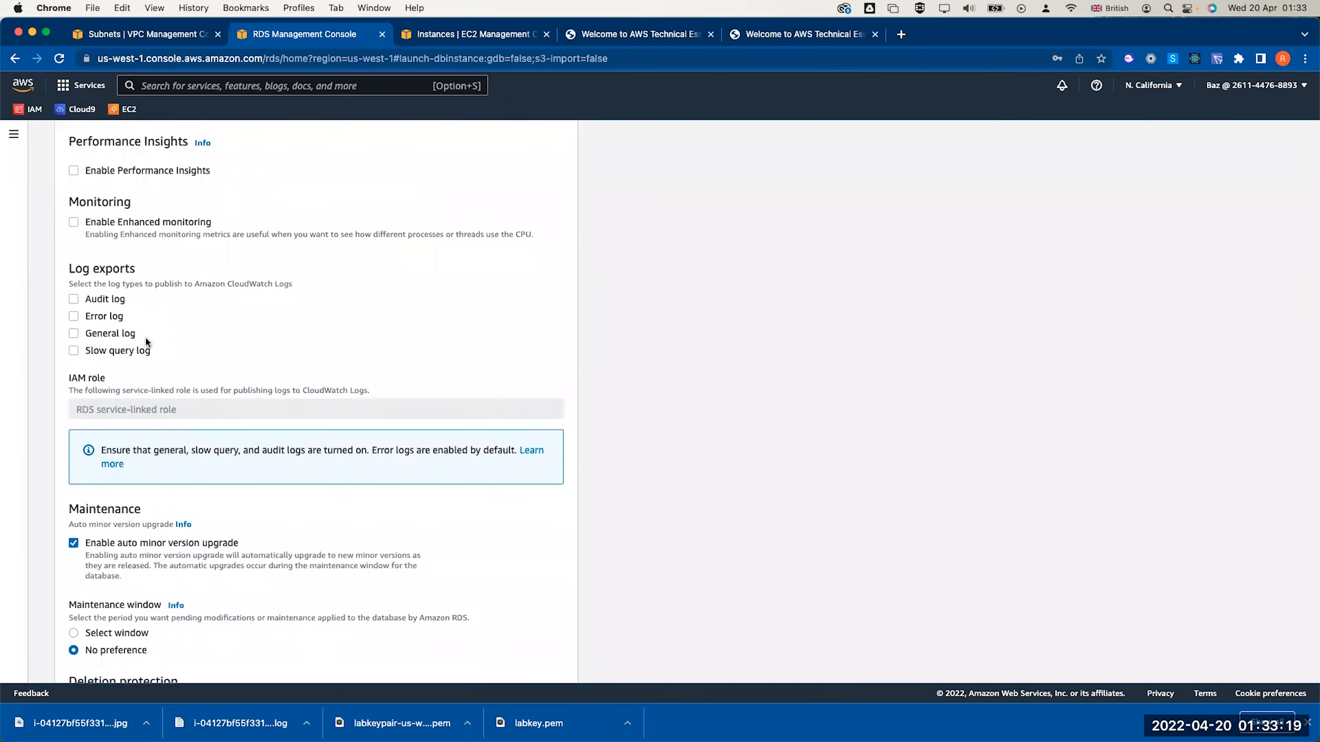
scroll(146, 337, "down", 2)
scroll(125, 436, "down", 4)
left_click_drag(237, 458, 276, 499)
scroll(296, 486, "down", 1)
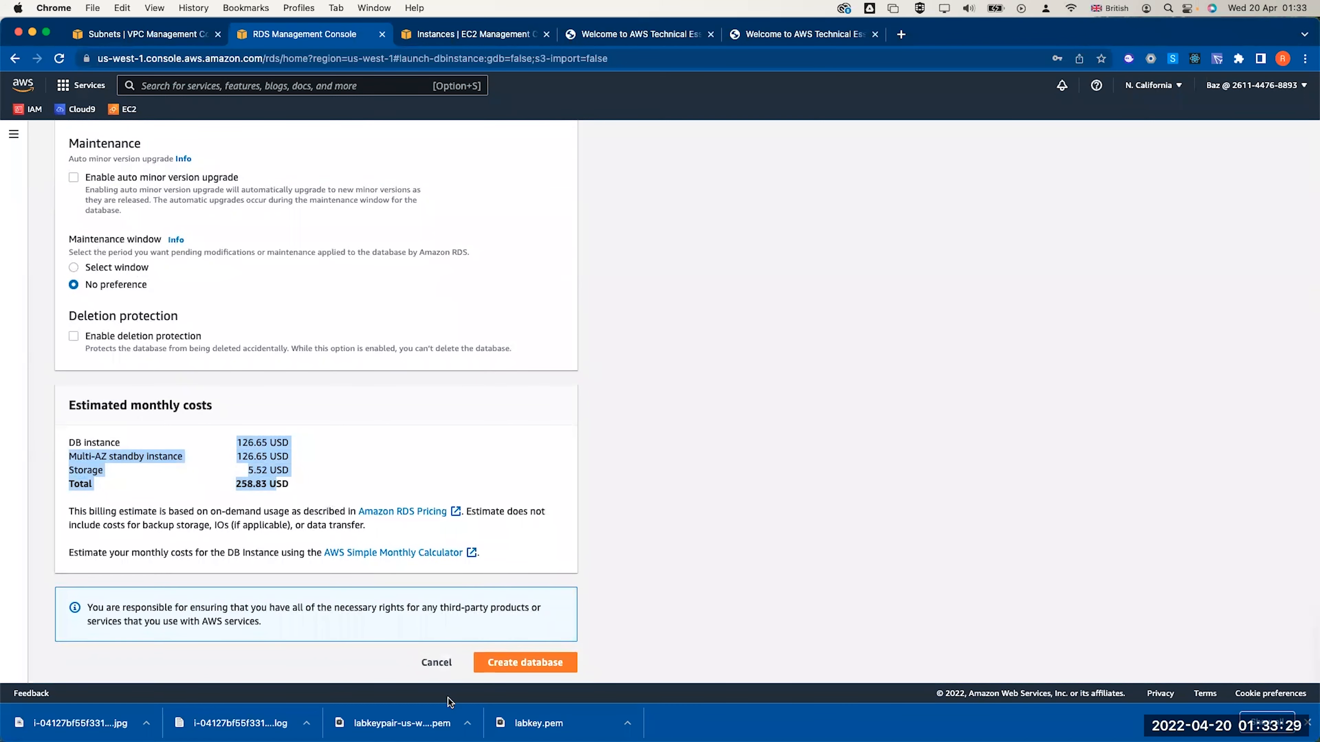
left_click(499, 667)
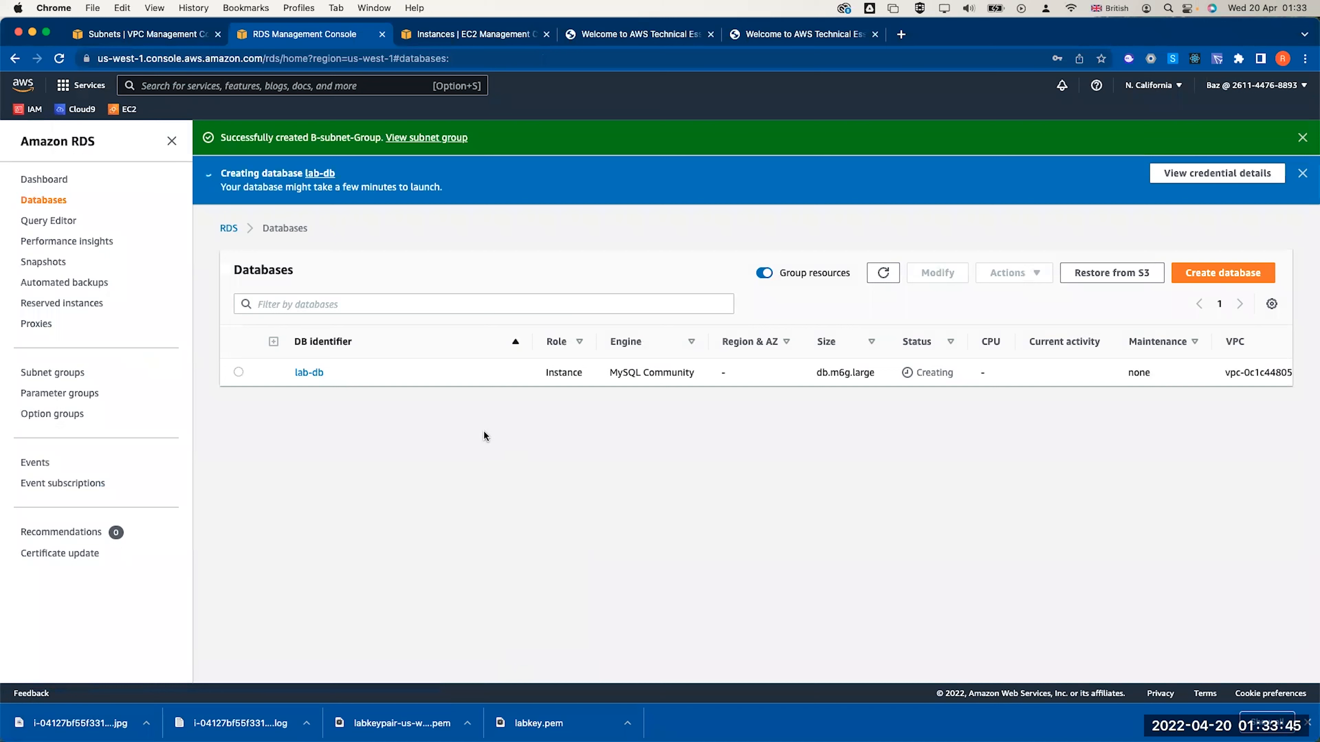
Check lab-db's actions and refresh the RDS databases list
left_click(239, 373)
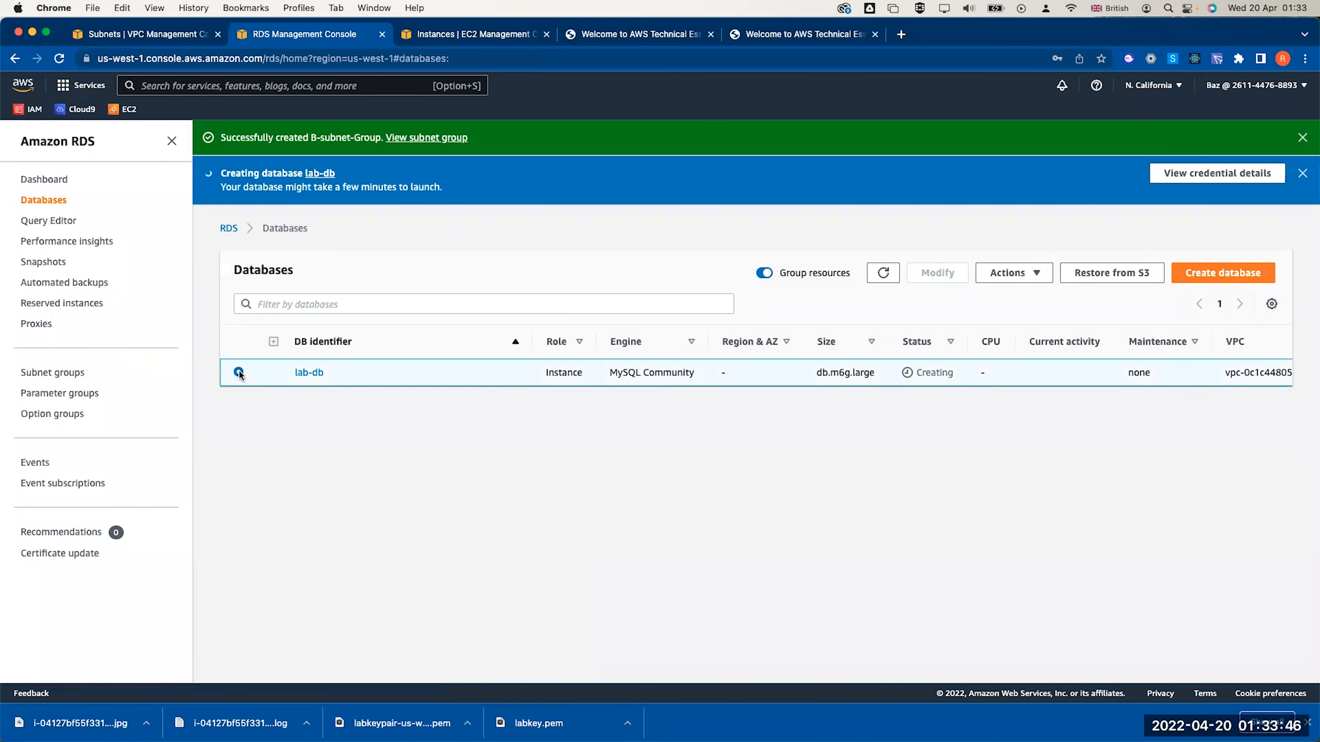
left_click(997, 277)
left_click(738, 502)
left_click(1309, 722)
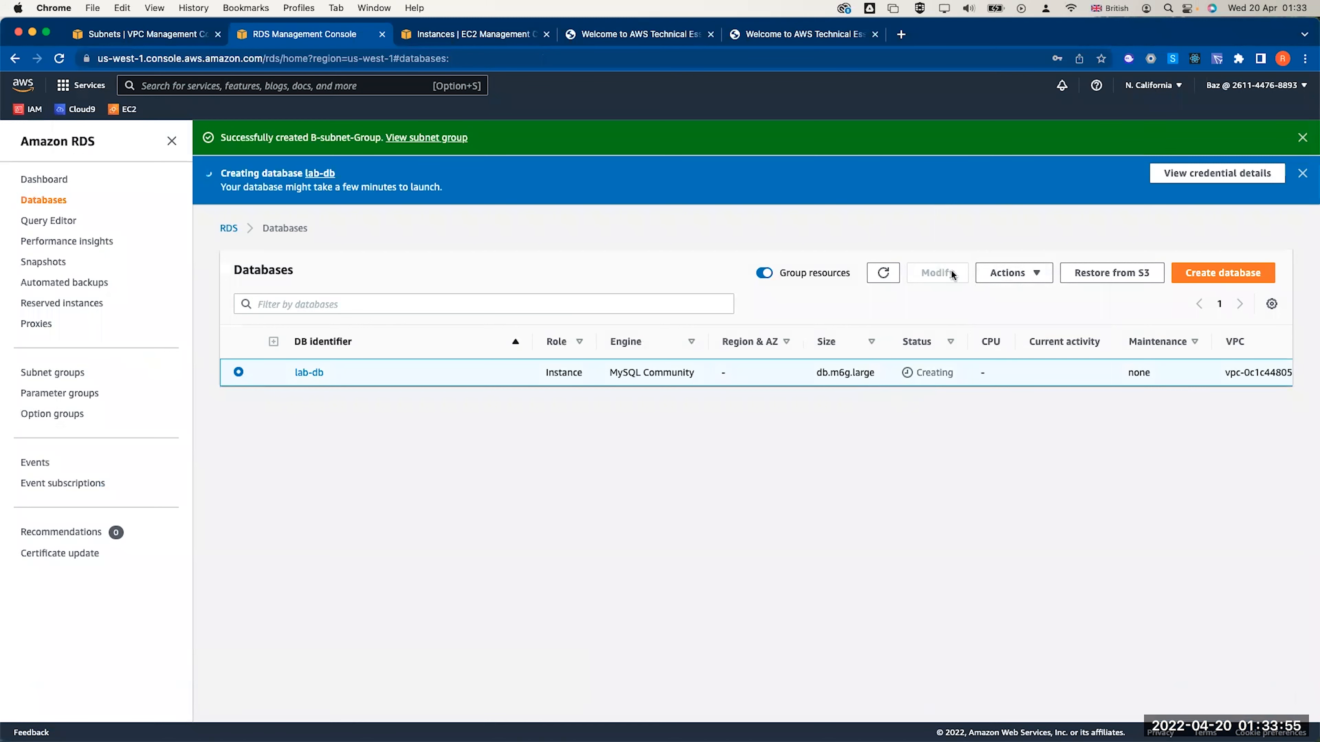
left_click(882, 276)
left_click(882, 279)
Copy web server 1's public IPv4 address from EC2 in the N. California region
left_click(424, 34)
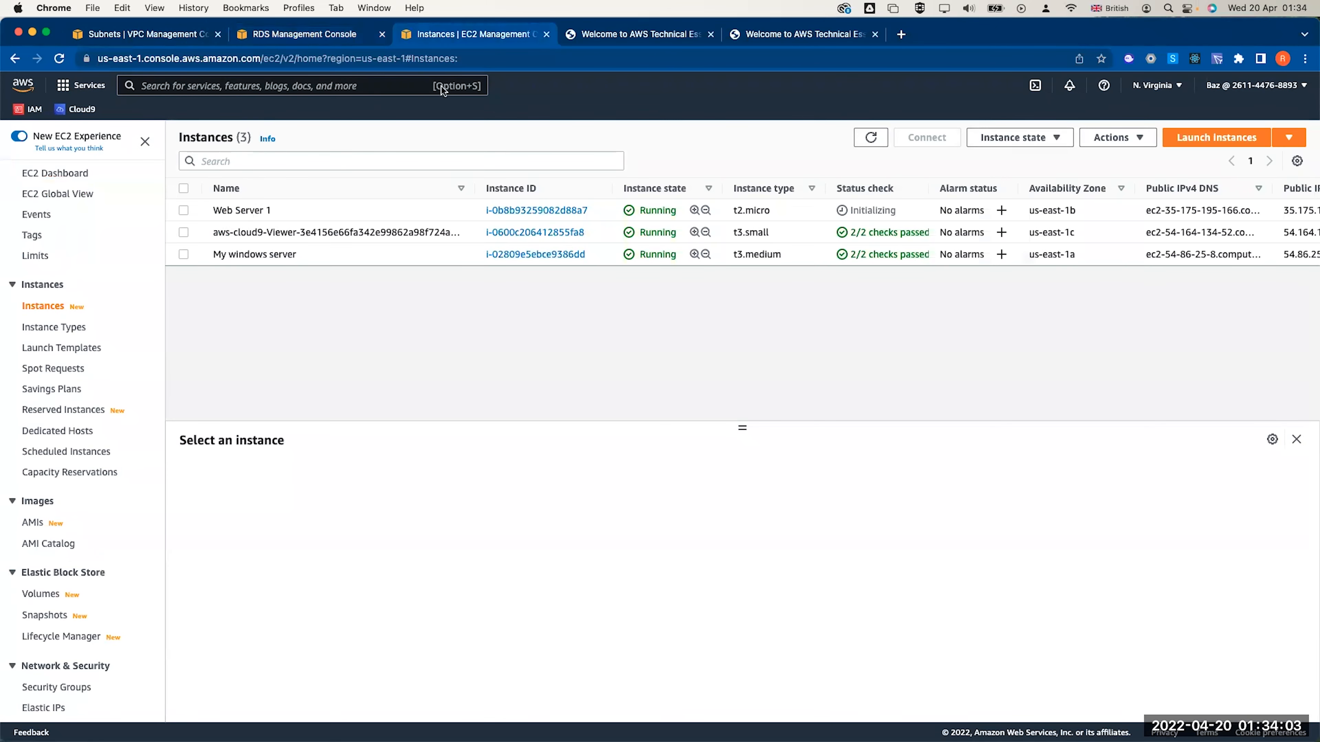
left_click(1156, 85)
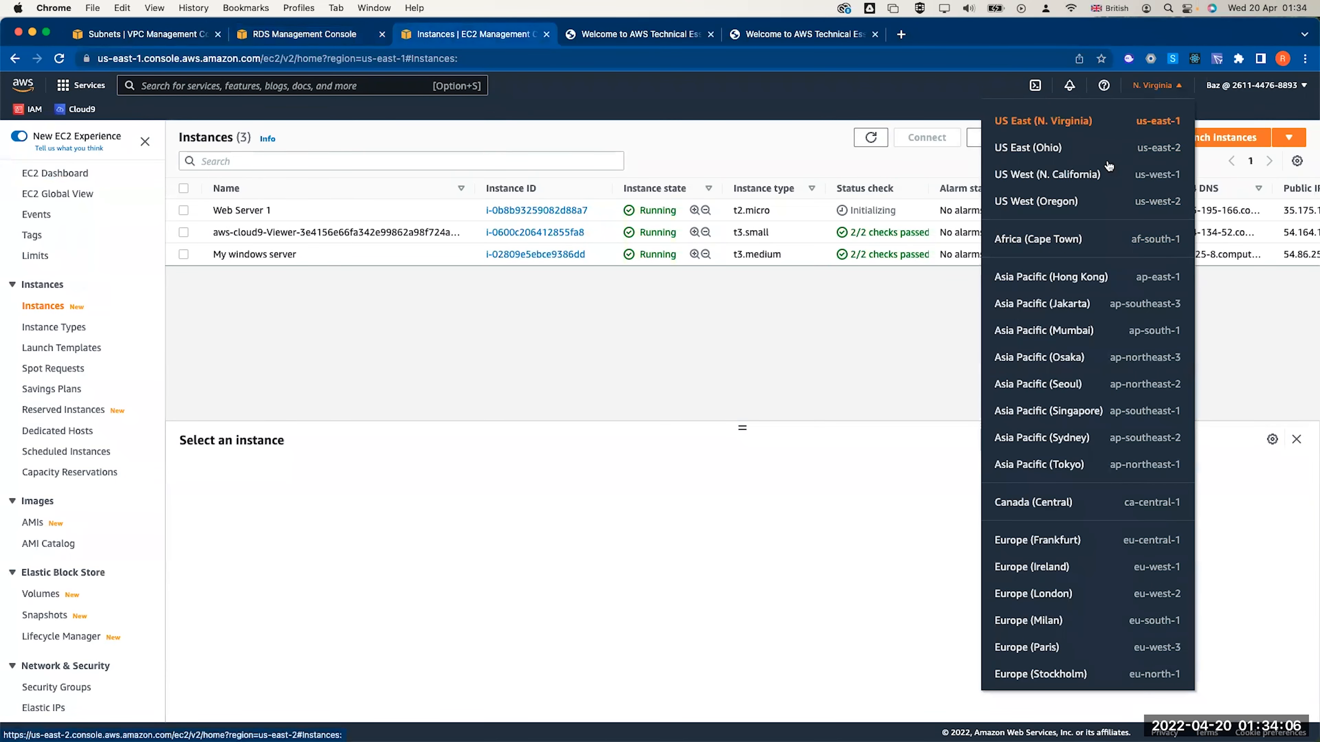
left_click(1094, 174)
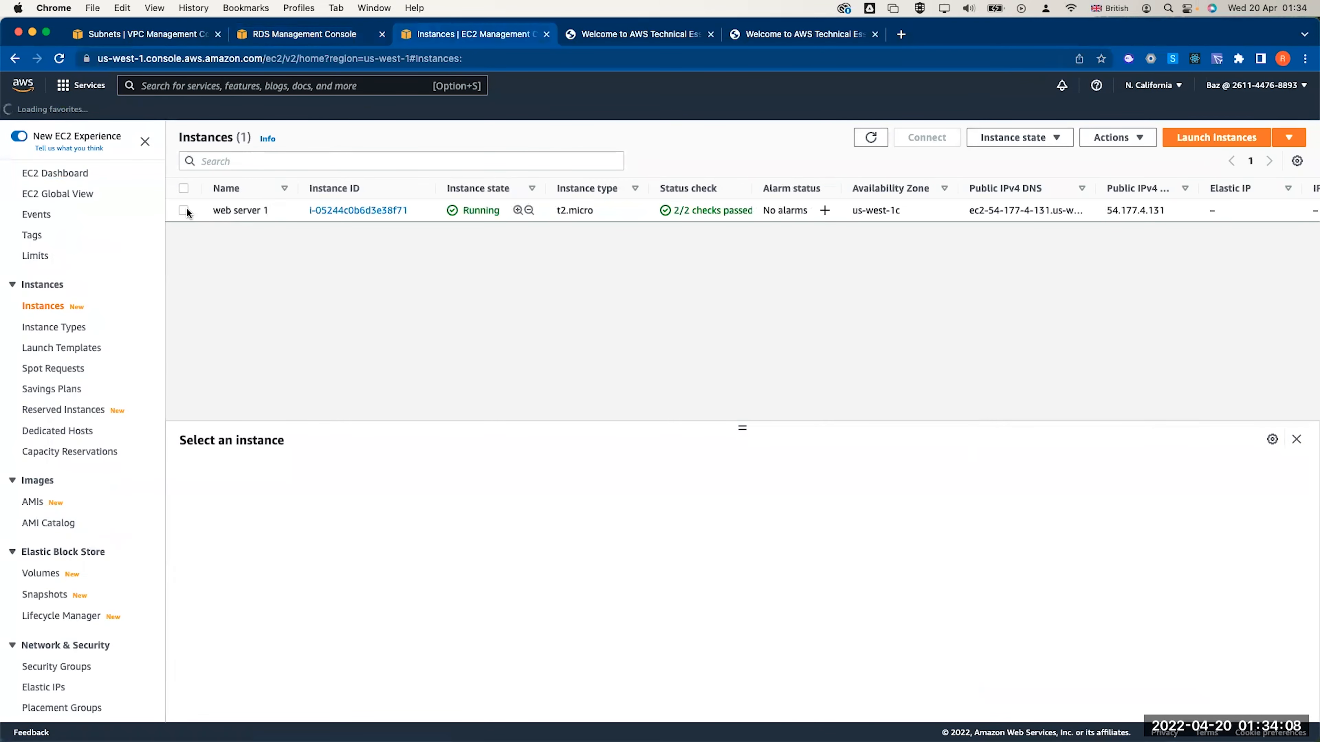
left_click(186, 211)
left_click(572, 566)
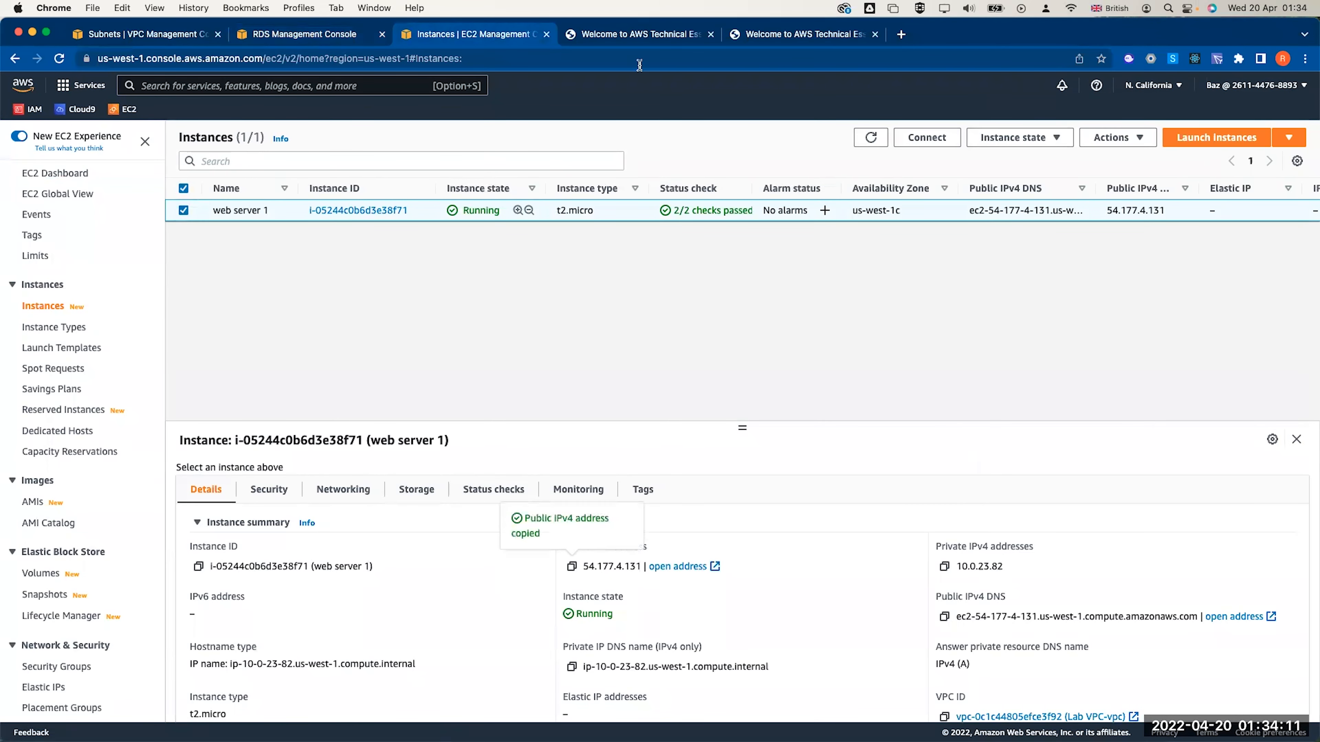
left_click(630, 36)
left_click(577, 53)
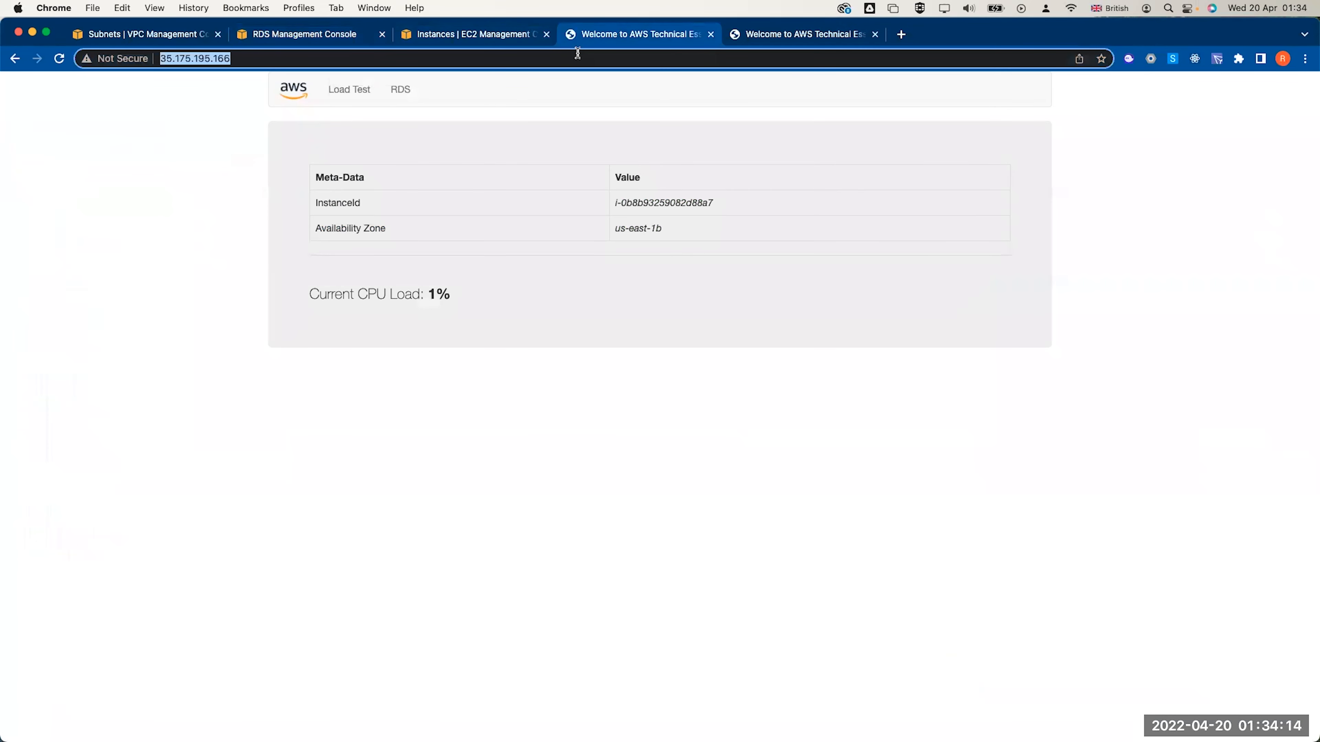
Load the web server at 54.177.4.131, open its RDS page and close the duplicate tab
key("super+v")
key("Return")
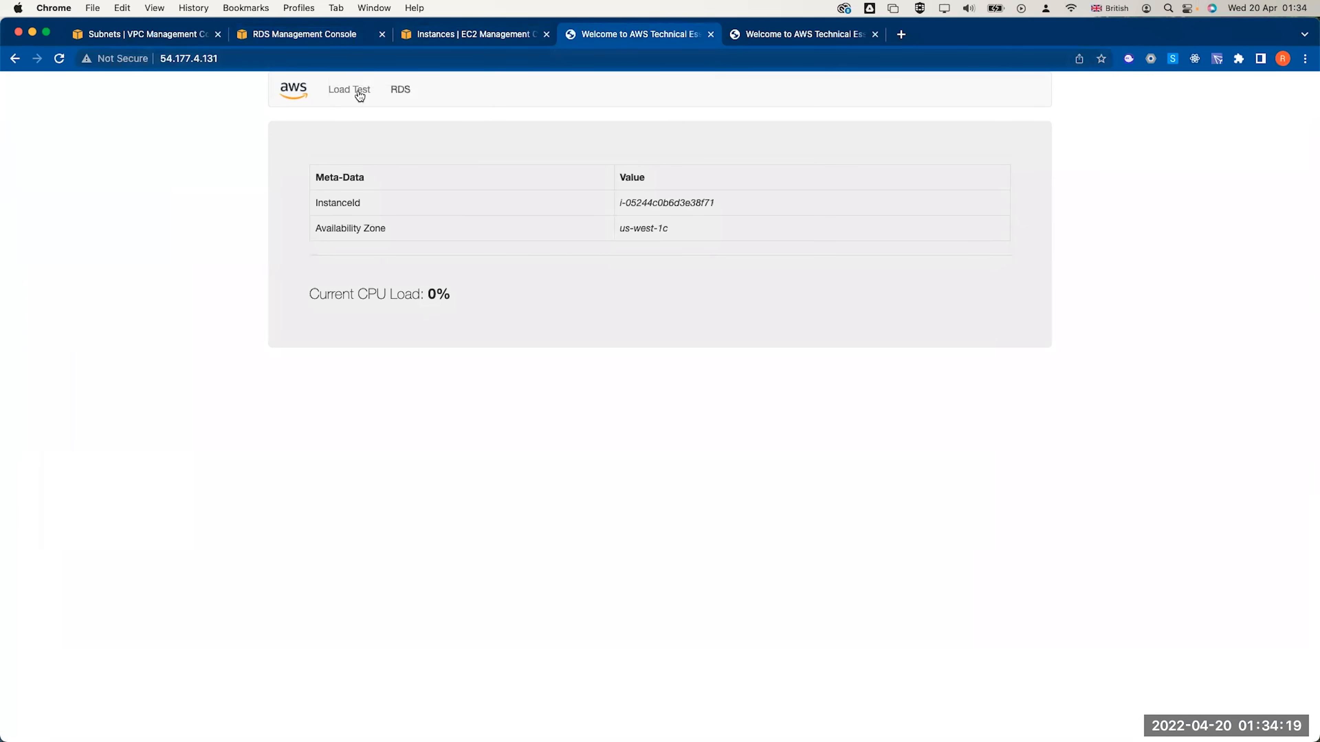
left_click(399, 90)
left_click(874, 35)
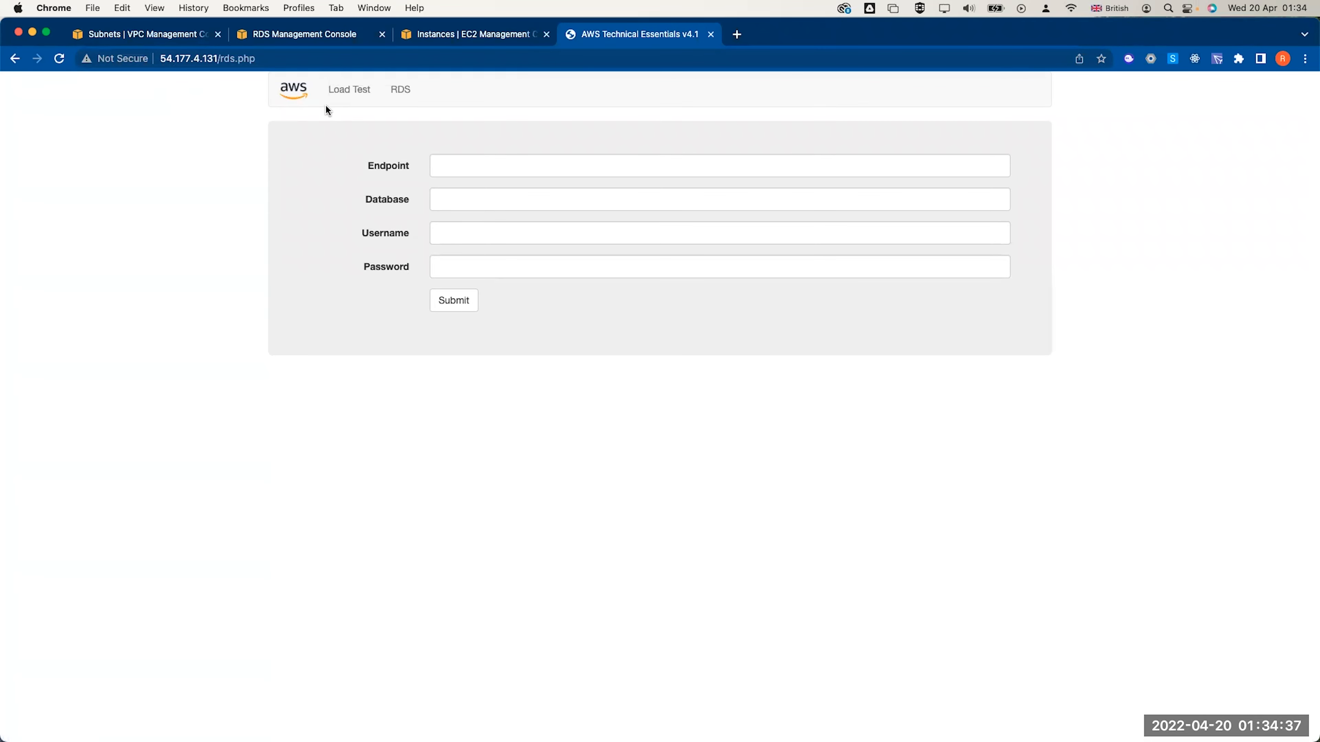
left_click(137, 35)
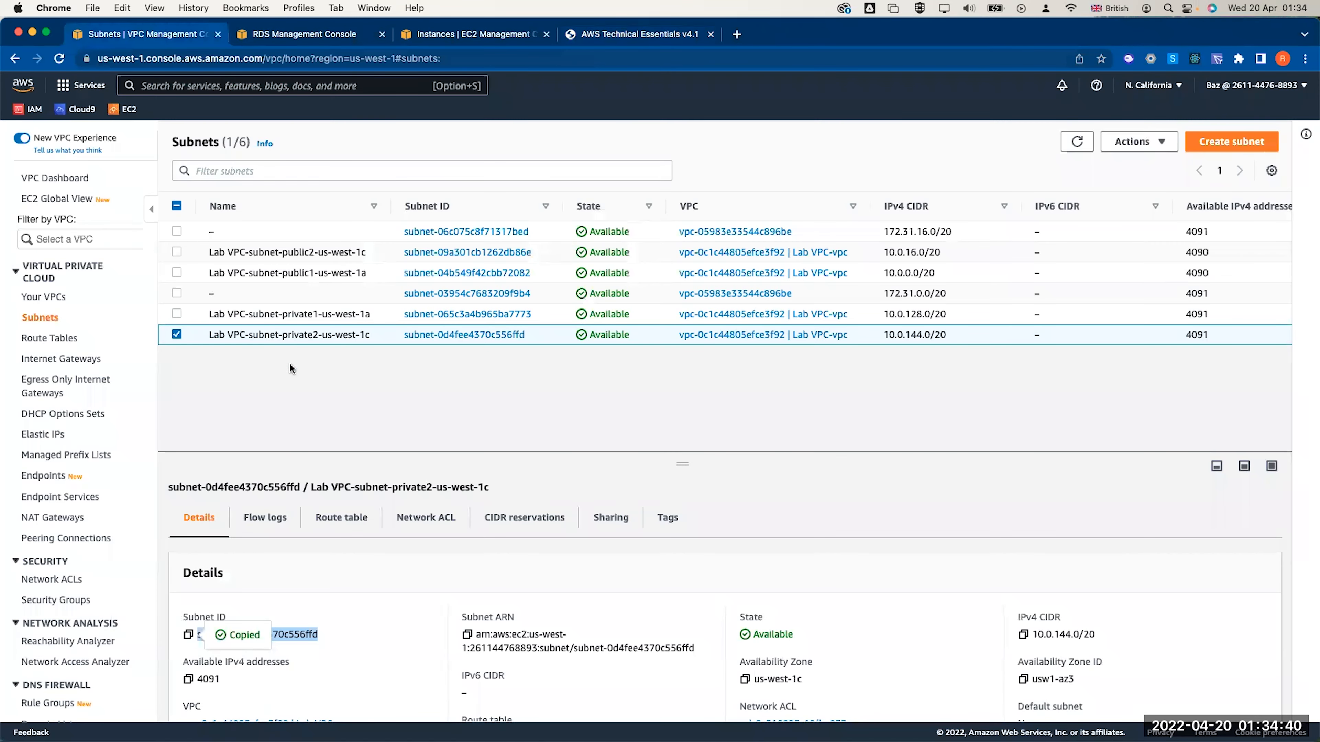
Refresh the RDS databases list and look over lab-db's details
left_click(304, 34)
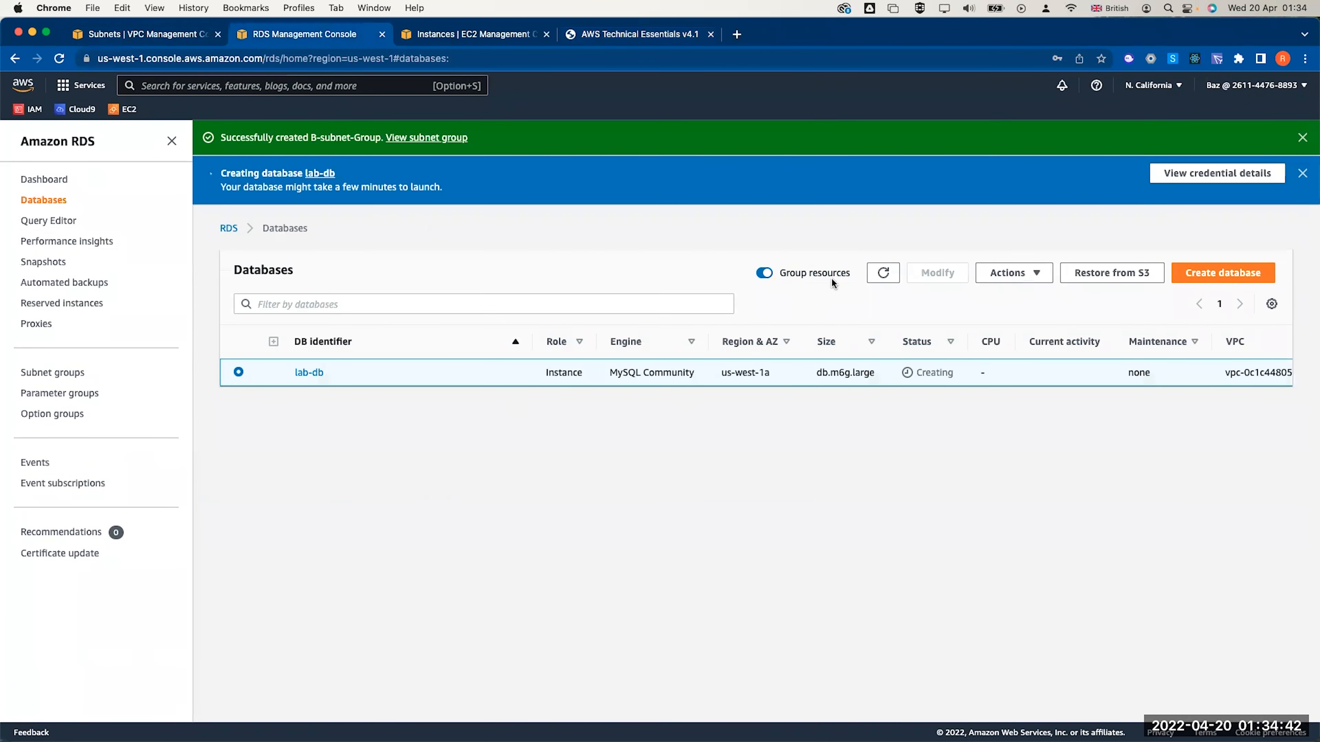
left_click(883, 274)
left_click(883, 276)
left_click(310, 373)
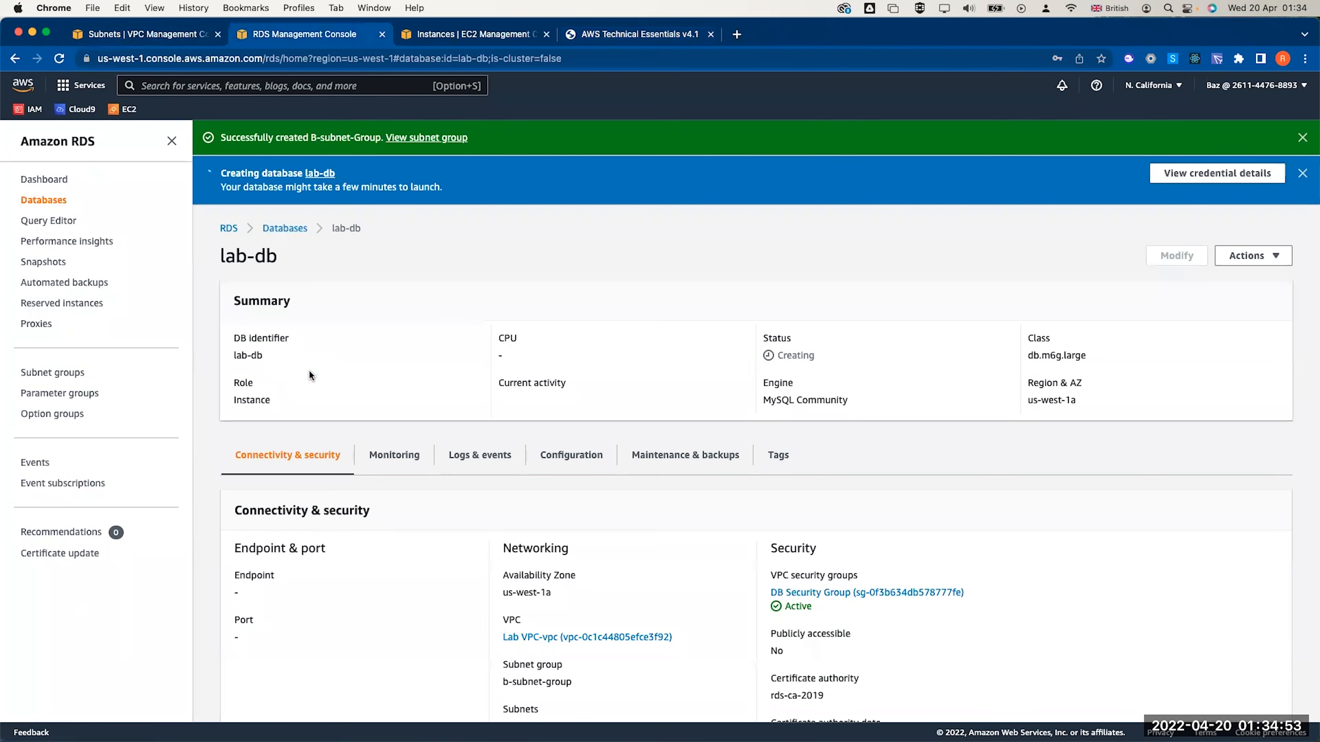
scroll(309, 372, "down", 2)
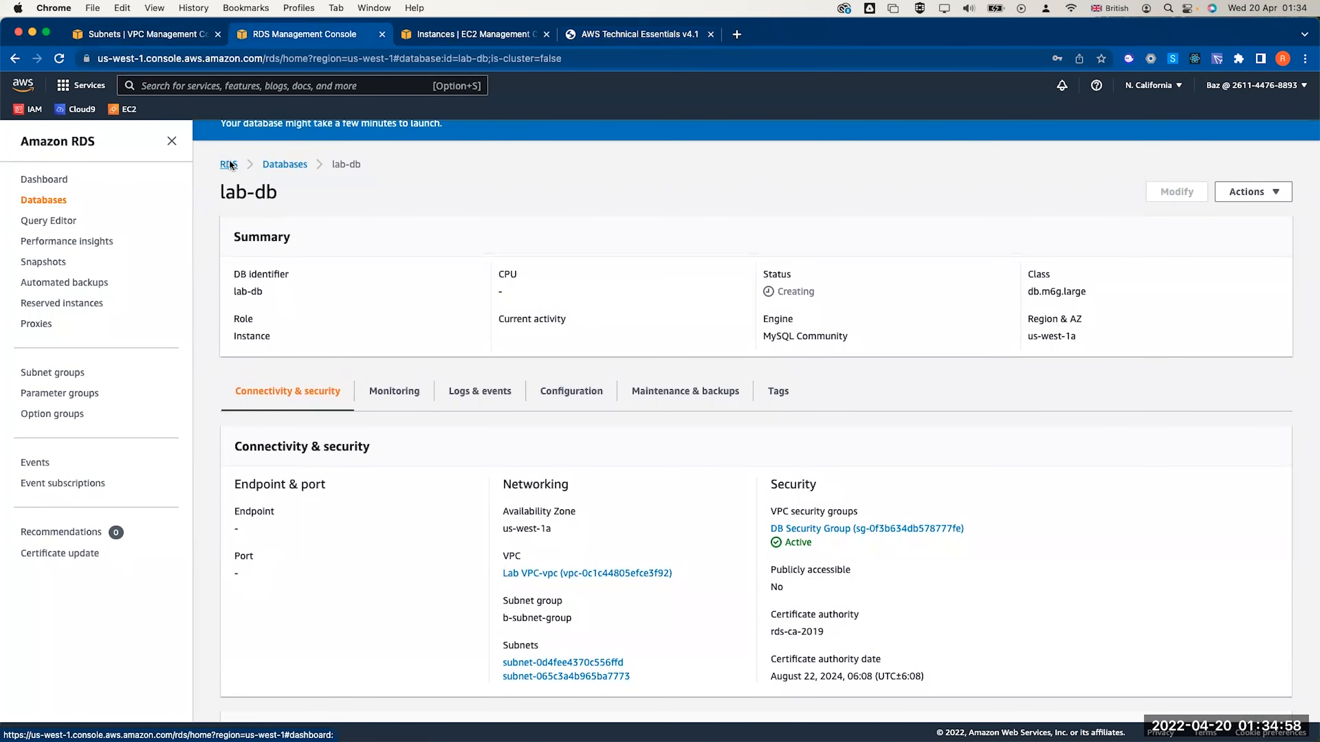
left_click(274, 164)
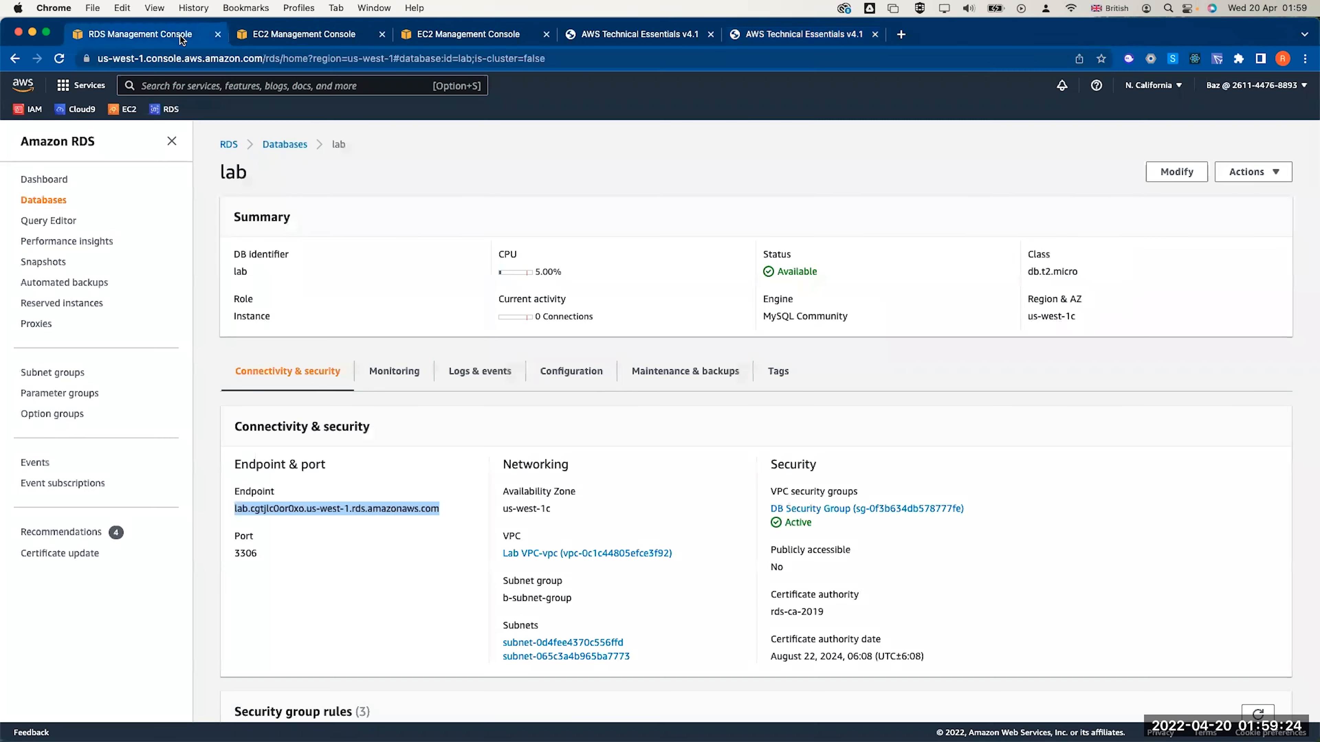
left_click(284, 145)
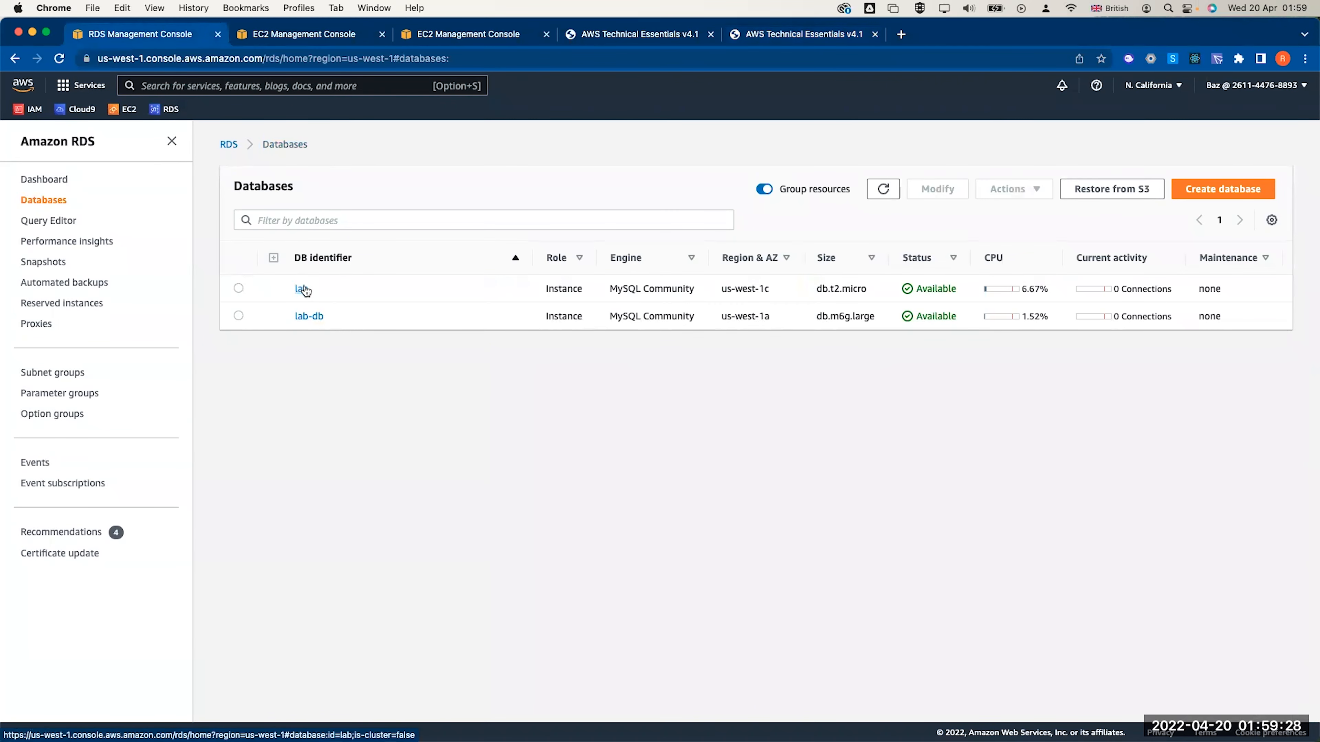
Copy endpoint lab.cgtjc0or0xo.us-west-1.rds.amazonaws.com into the web app's Endpoint field
left_click(302, 287)
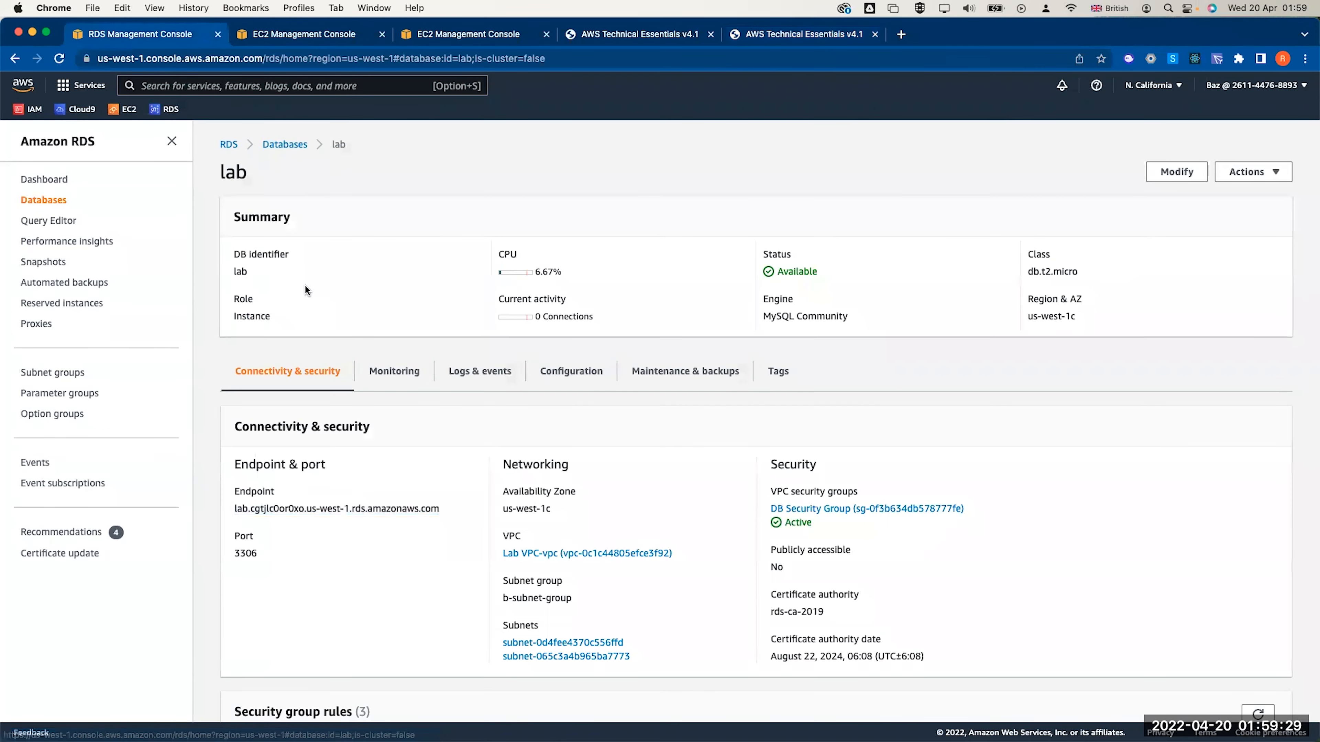
triple_click(306, 509)
key("super+c")
left_click(755, 34)
left_click(483, 166)
key("super+v")
key("Tab")
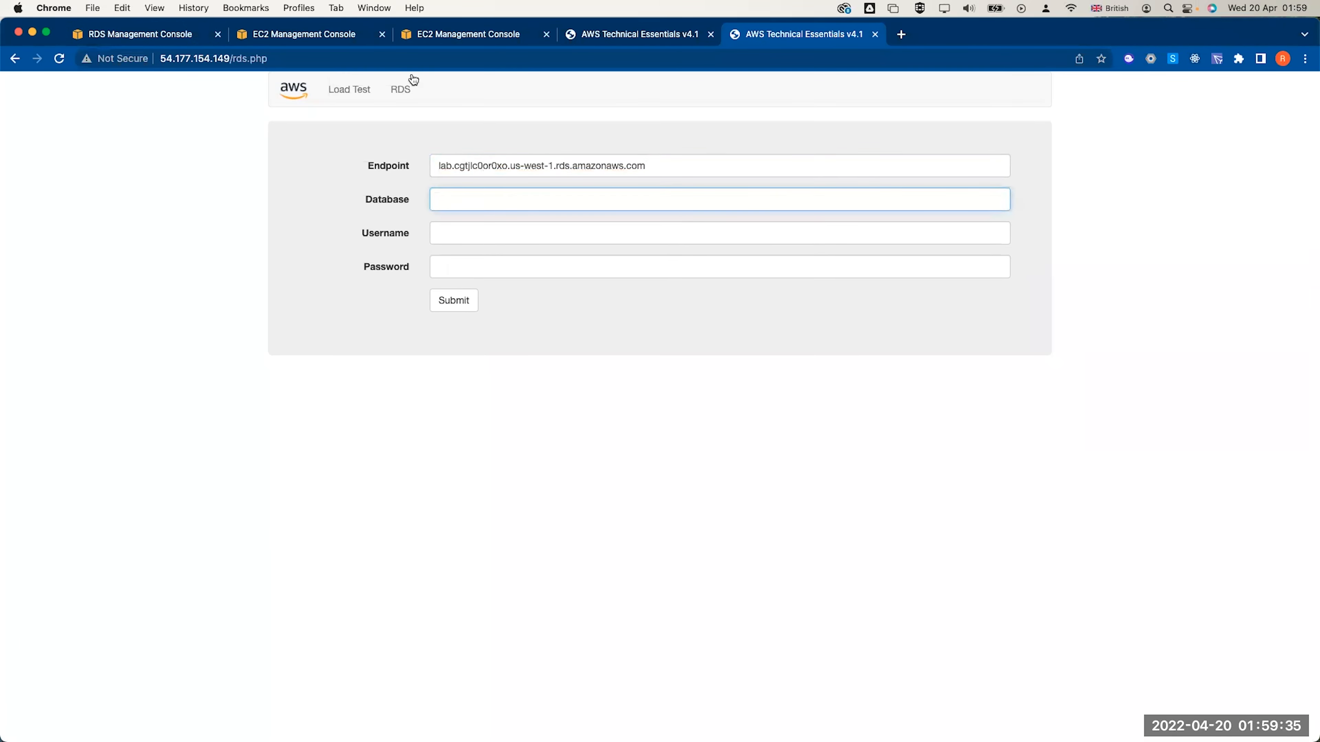
Copy the database name 'lab' from RDS into the Database field
left_click(178, 36)
left_click(571, 371)
double_click(240, 598)
key("super+c")
left_click(755, 33)
key("super+v")
key("Tab")
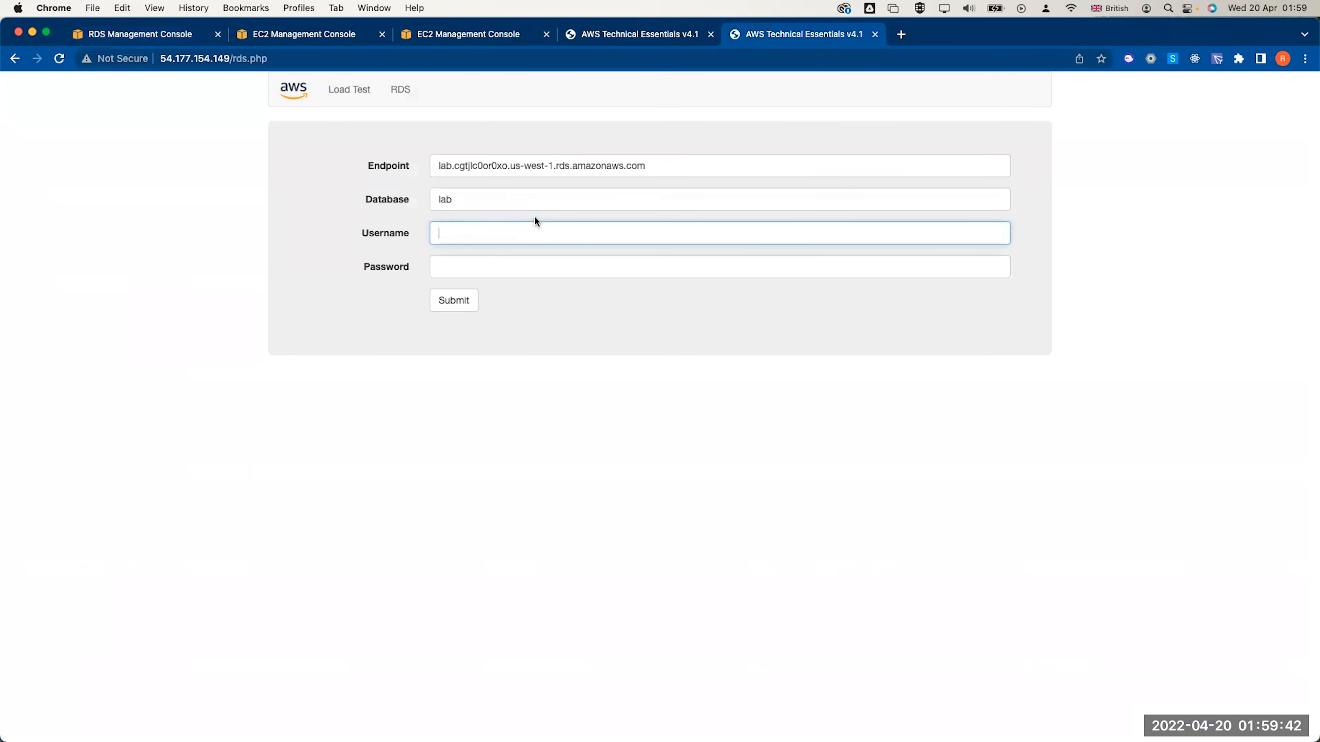
Enter username 'main' and the database password, then submit the connection
left_click(152, 32)
scroll(663, 621, "down", 2)
left_click(780, 34)
type("main")
key("Tab")
type("lab-passwor")
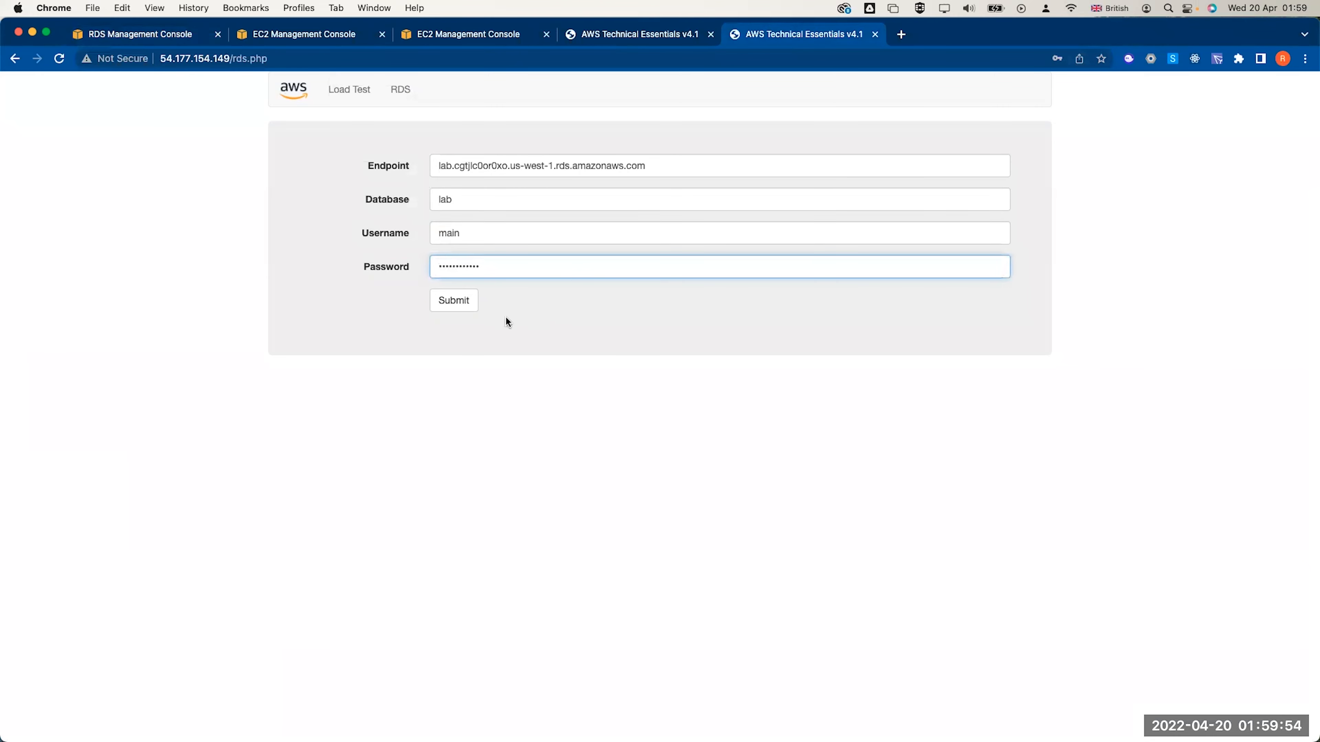
left_click(464, 304)
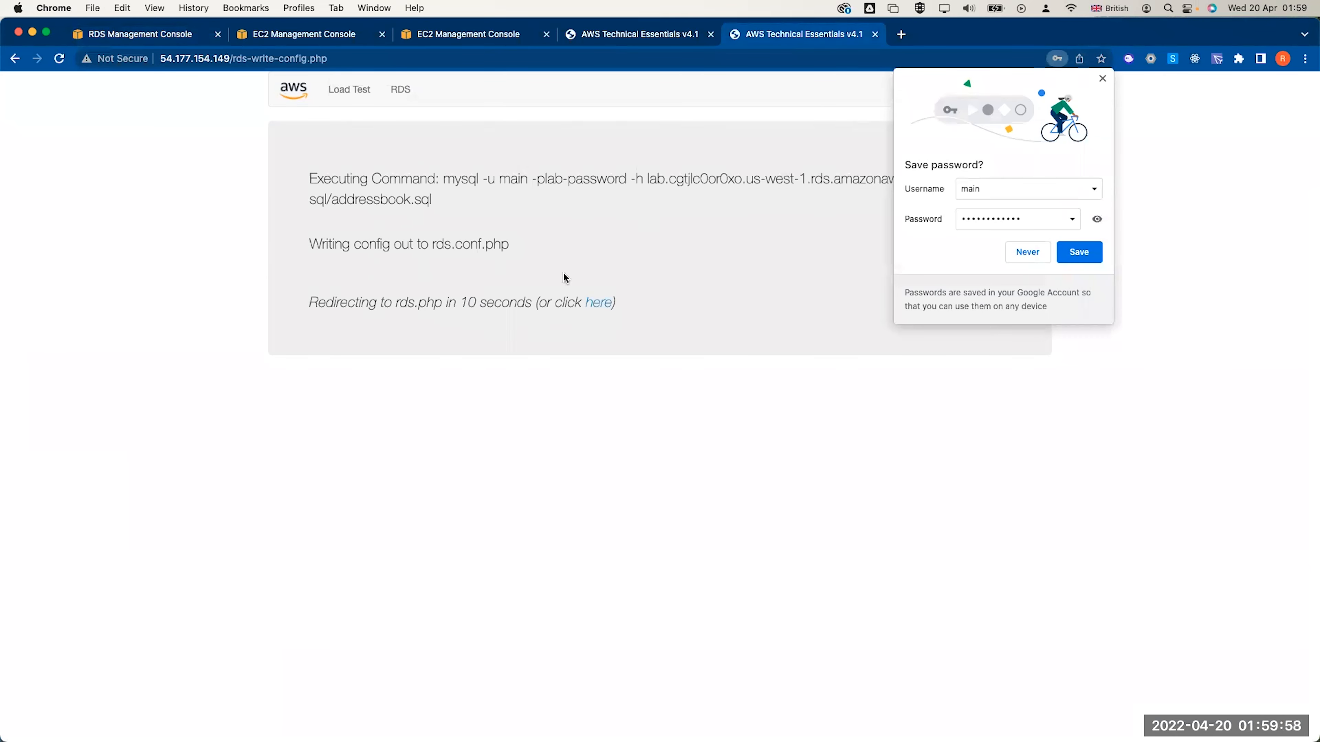
left_click(1100, 78)
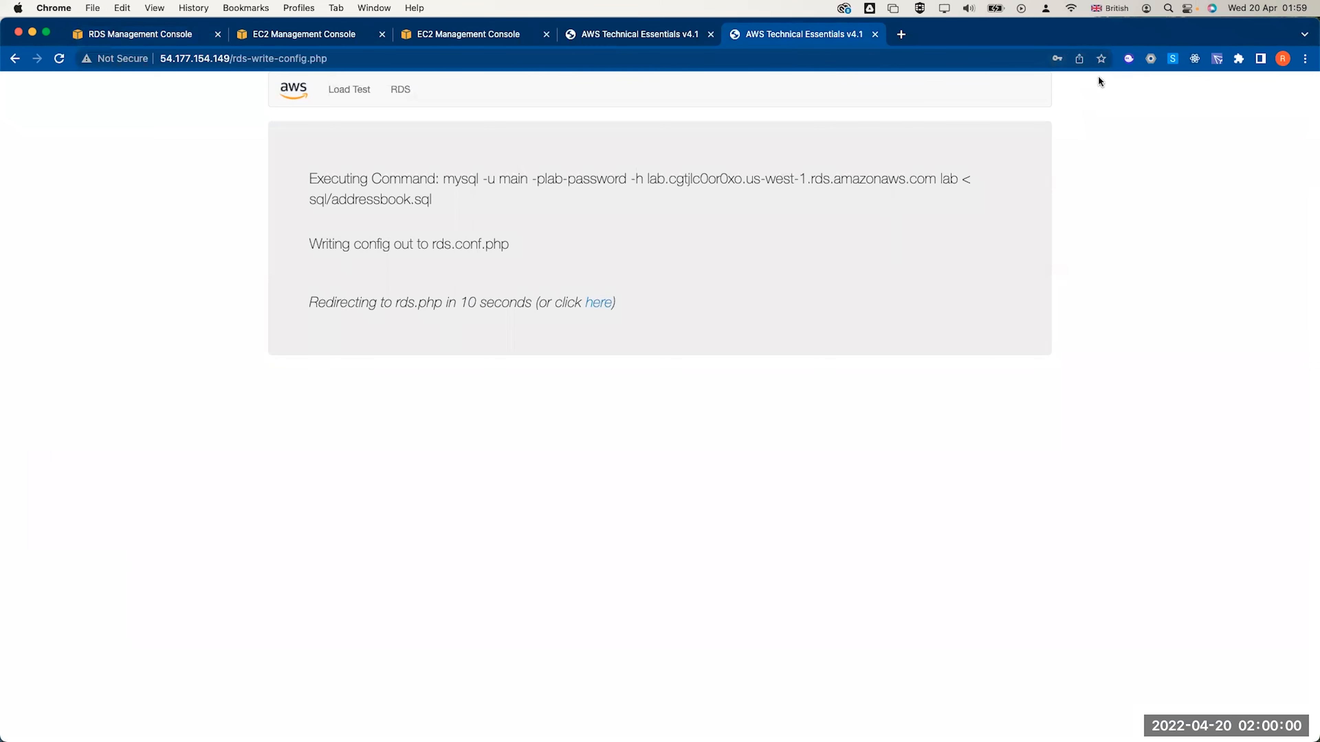
Add a contact named test test with a phone number and e-mail address
left_click(599, 302)
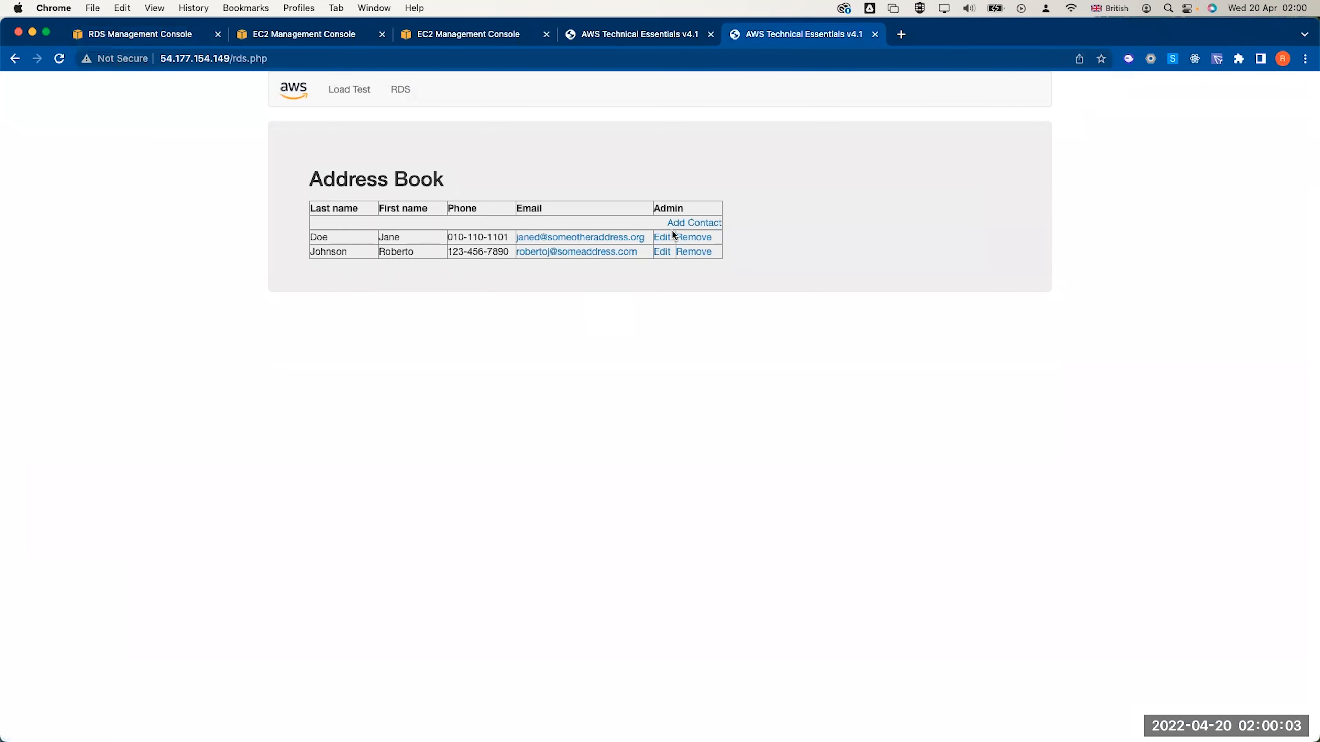
left_click(679, 223)
left_click(376, 248)
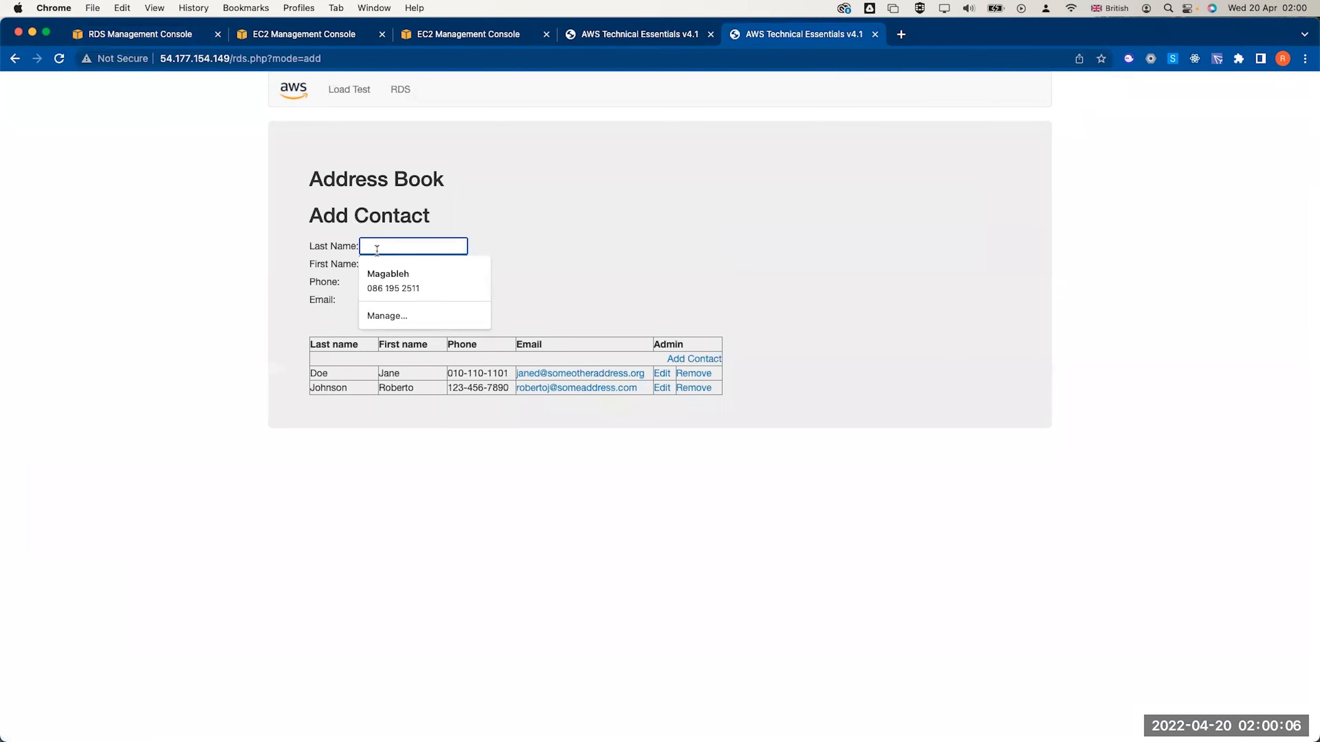
type("test")
key("Tab")
type("test")
key("Tab")
type("8888")
key("Tab")
type("me@me.com")
left_click(388, 317)
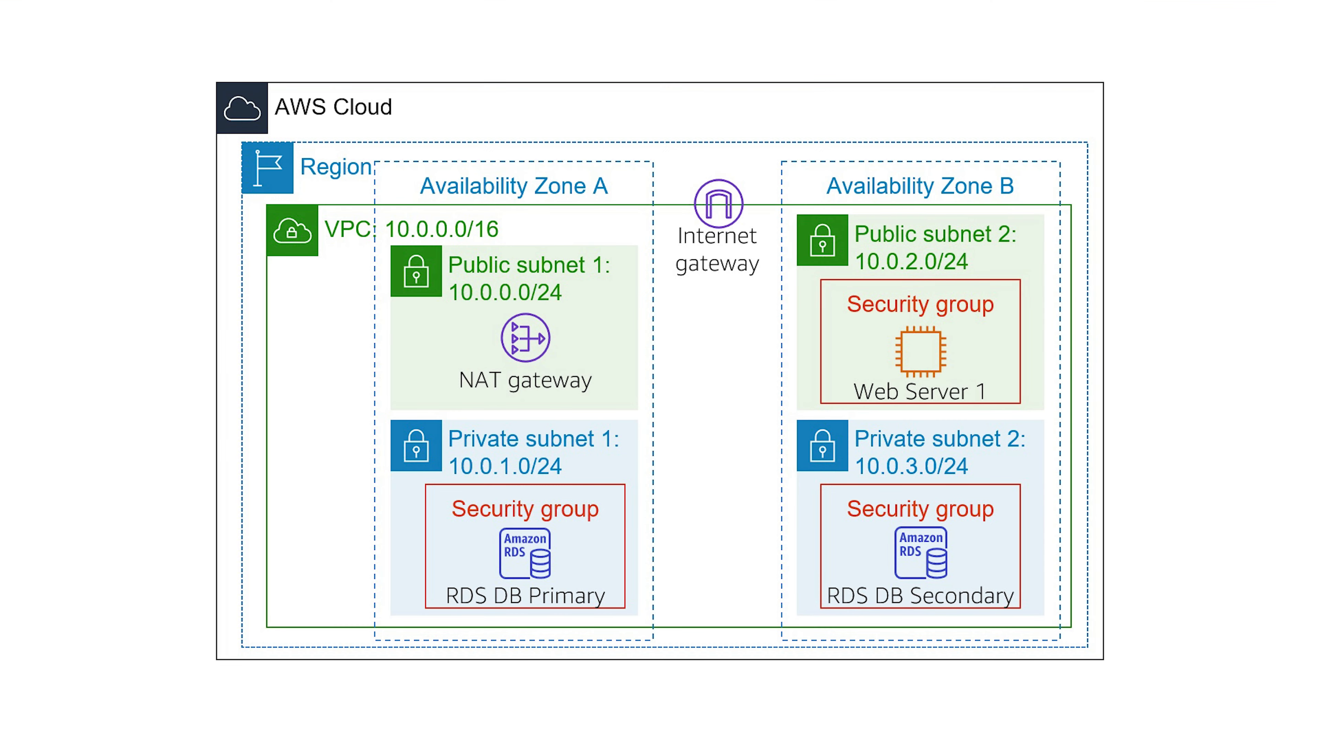
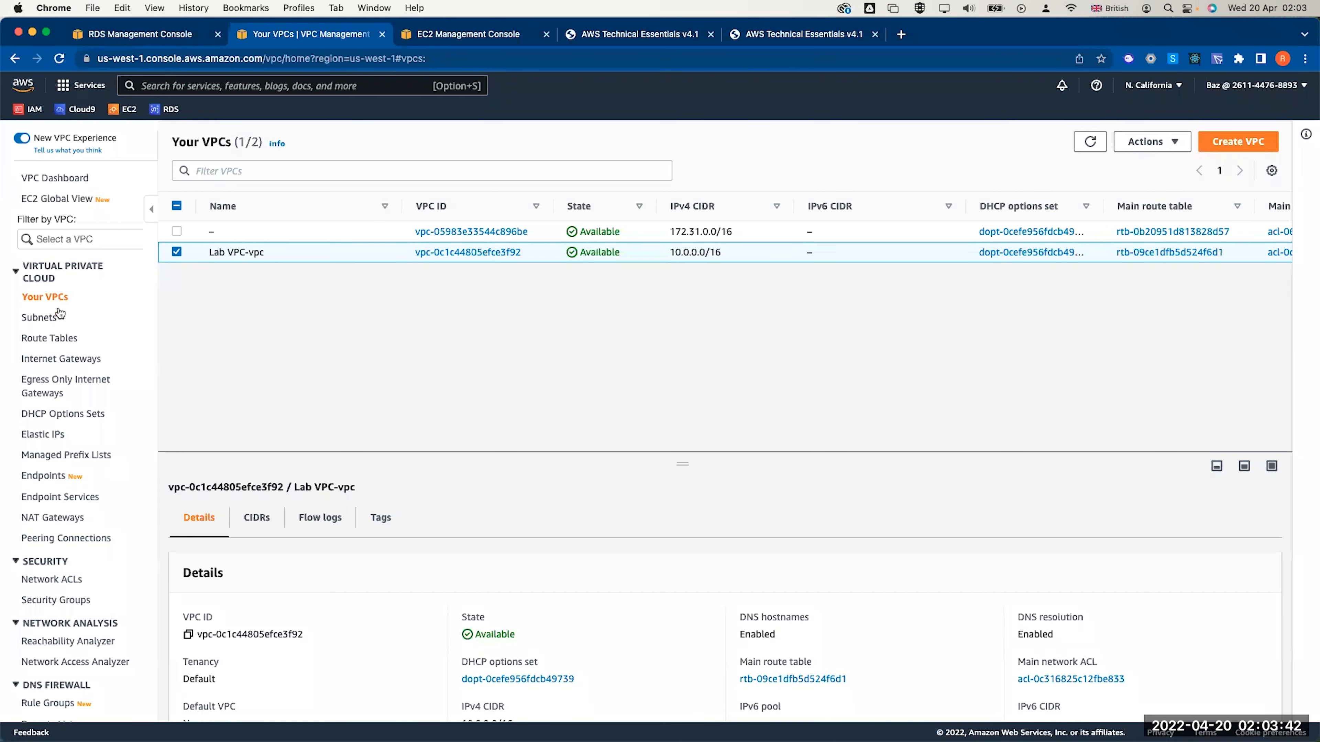
Widen the Subnets Name column to read the full Lab VPC subnet names, then list the security groups
left_click(40, 317)
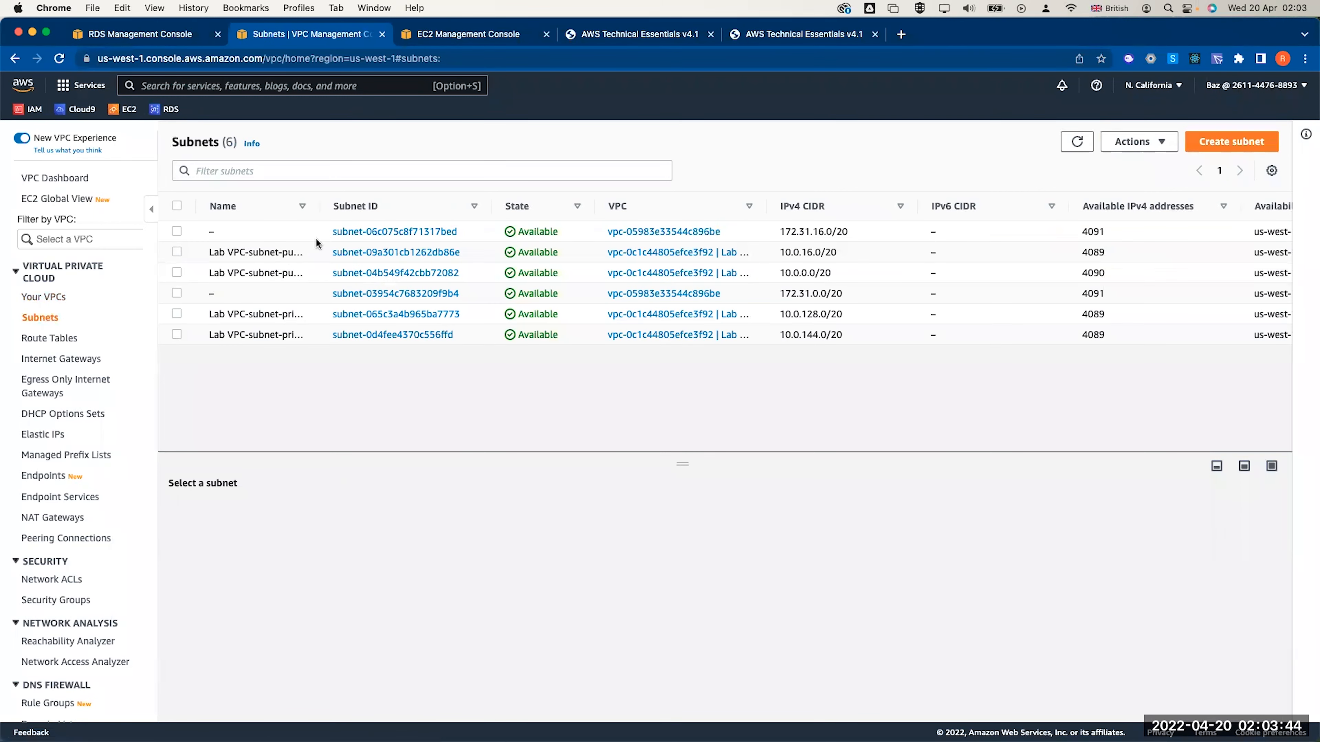
left_click_drag(318, 208, 400, 208)
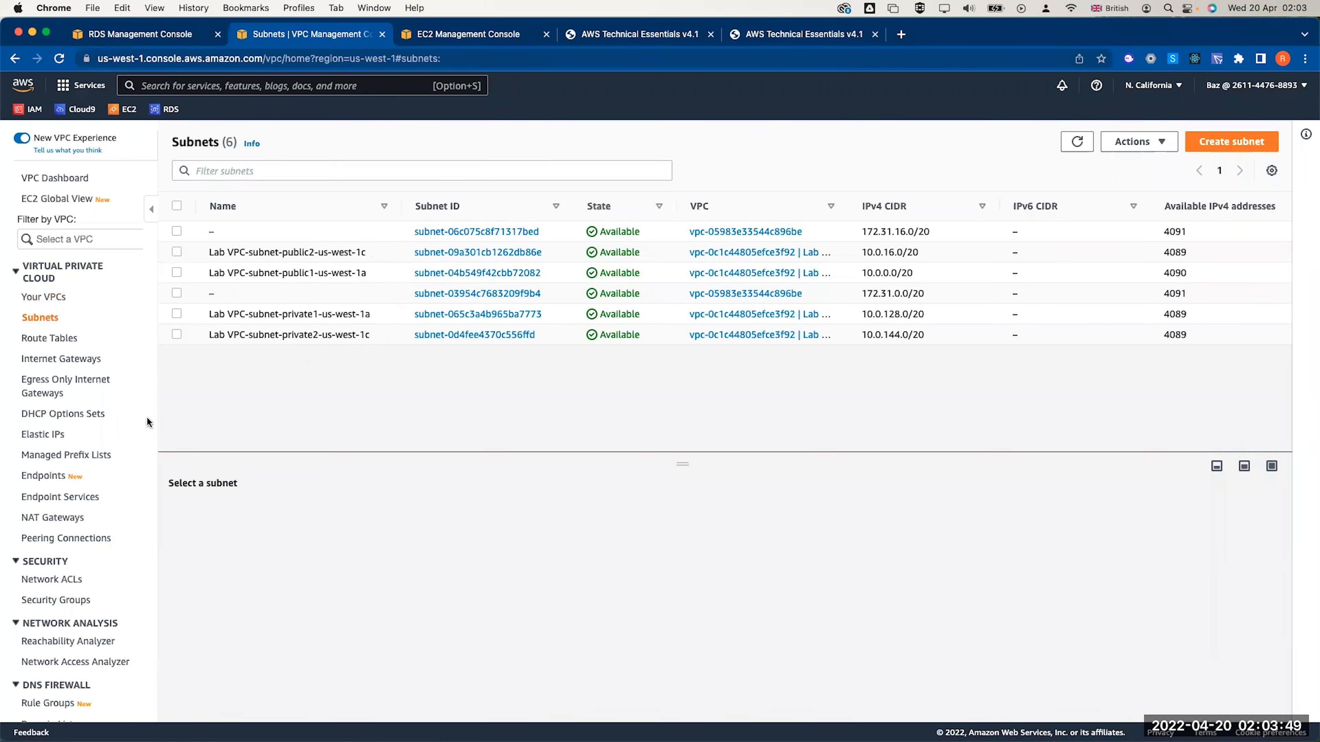
left_click(49, 597)
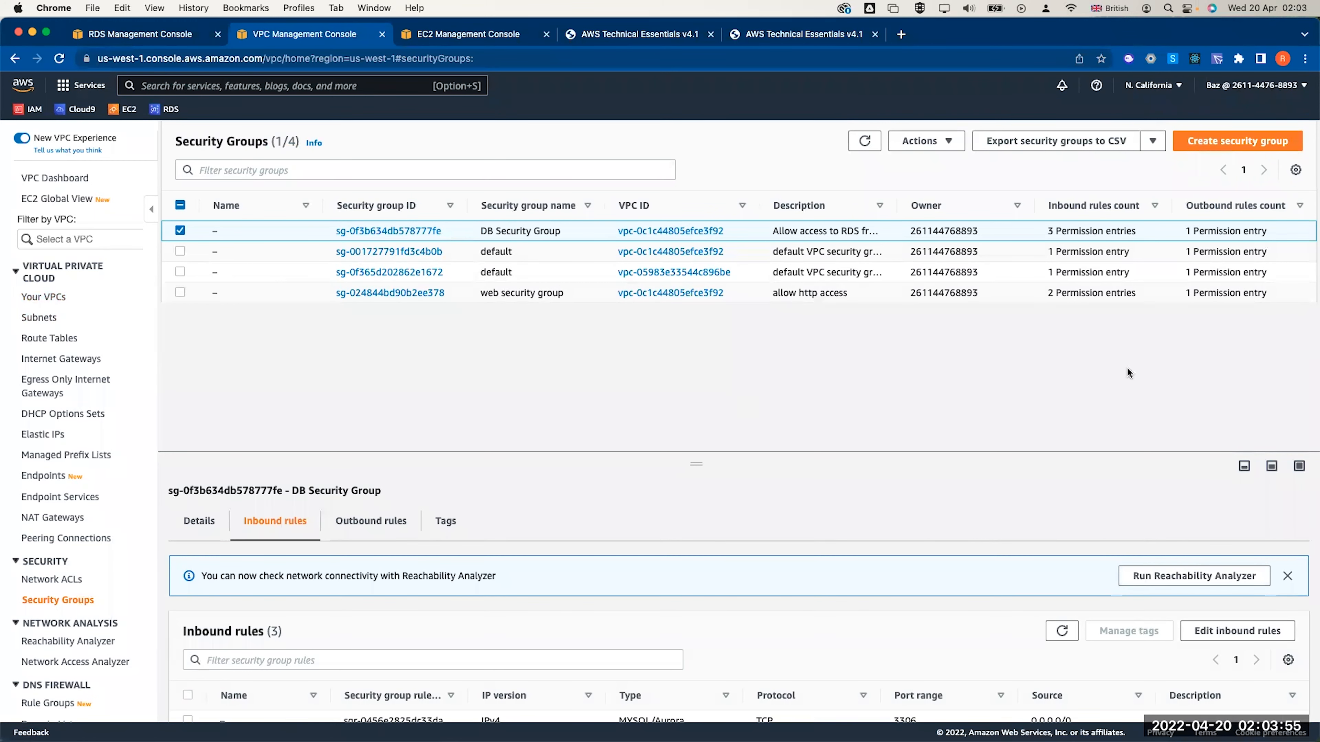
key("super+Tab")
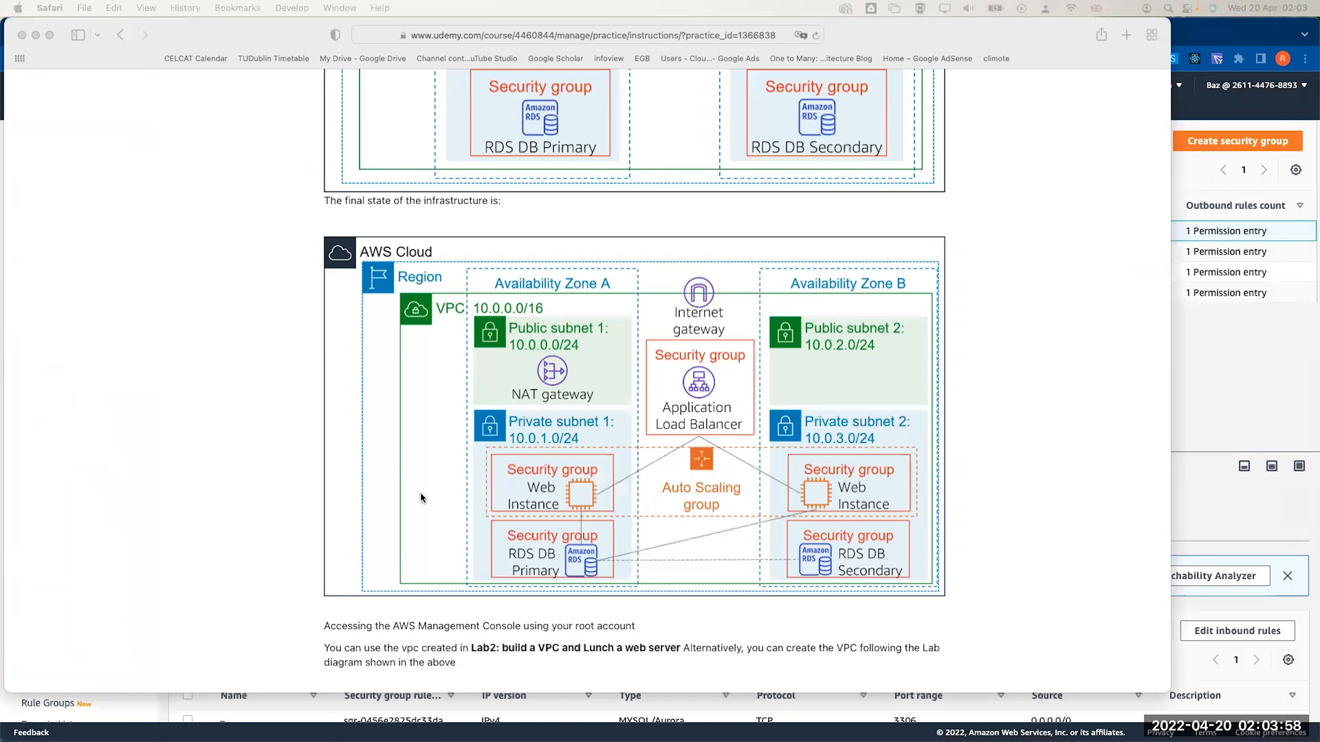
Minimize the Udemy lab instructions window after reviewing the final infrastructure diagram
left_click(272, 45)
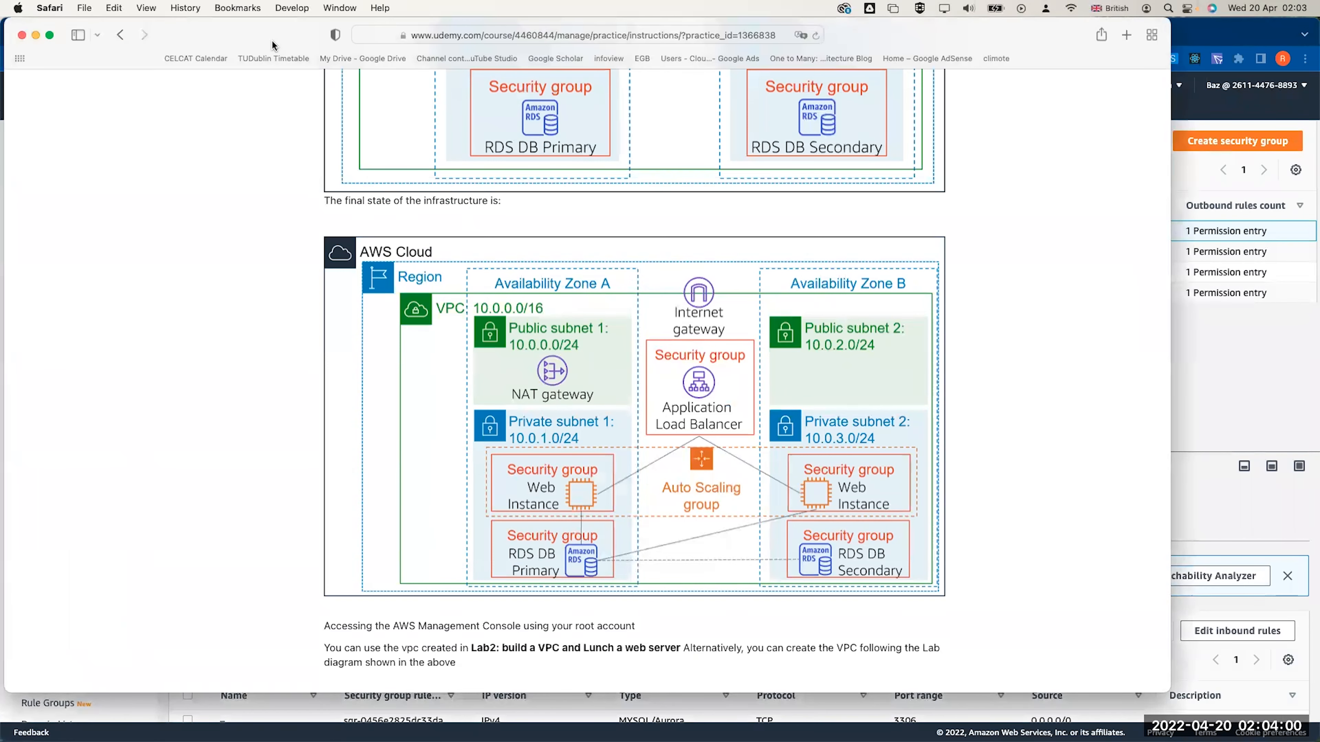
key("super+m")
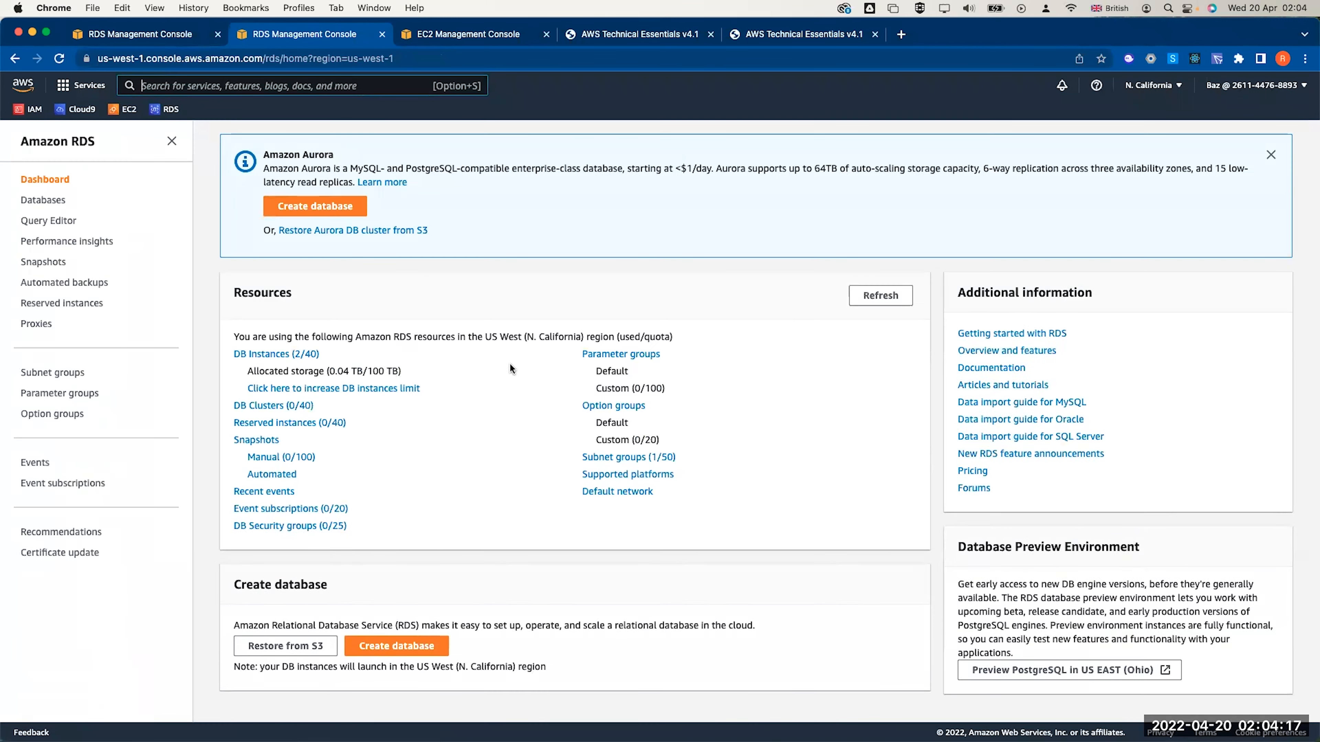
Delete lab-db with no final snapshot, acknowledging backup loss and confirming with 'delete me'
left_click(258, 356)
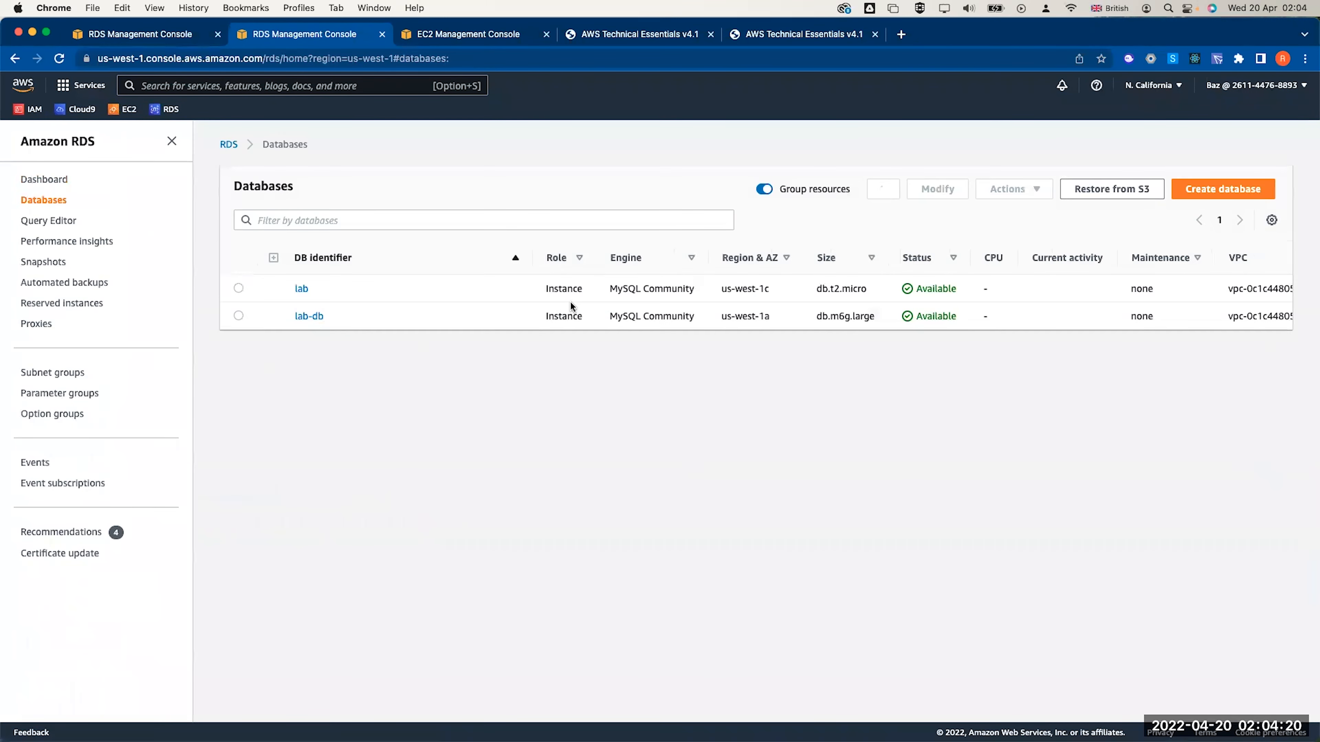
double_click(819, 290)
left_click(238, 315)
left_click(1034, 192)
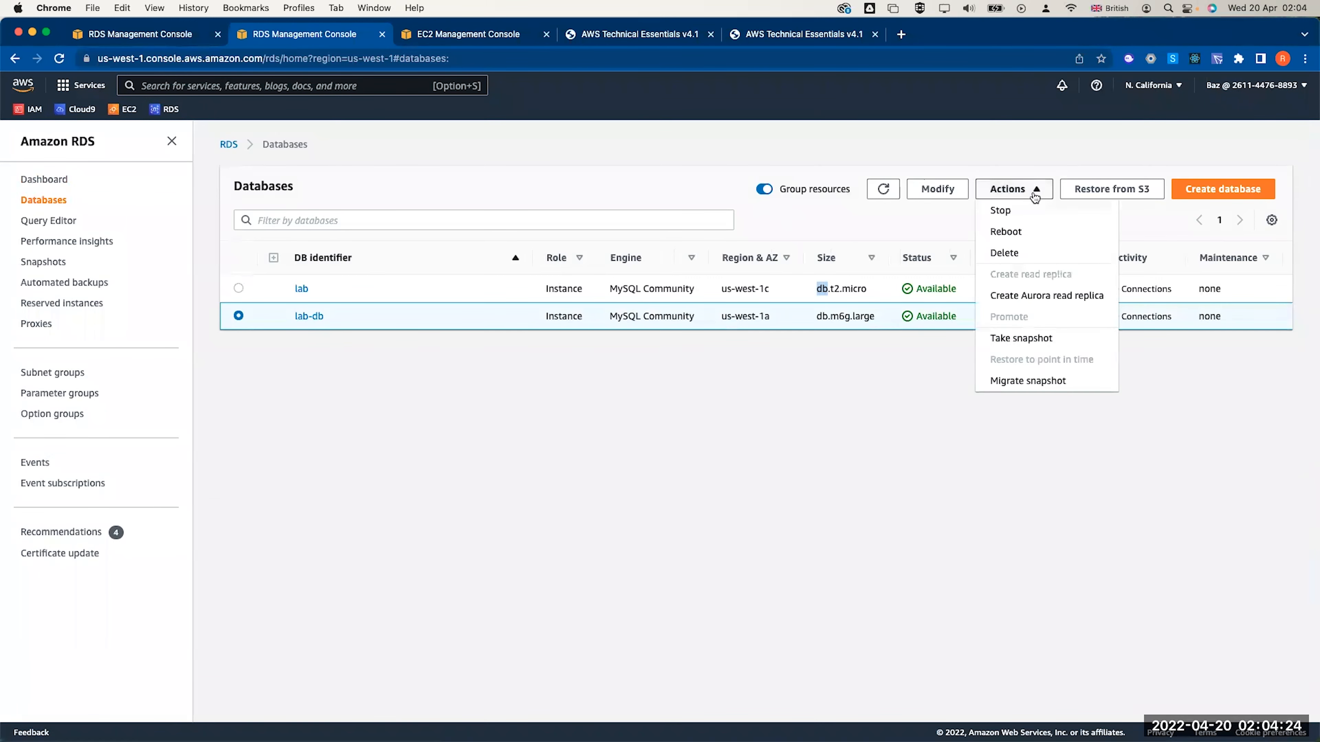
left_click(1004, 252)
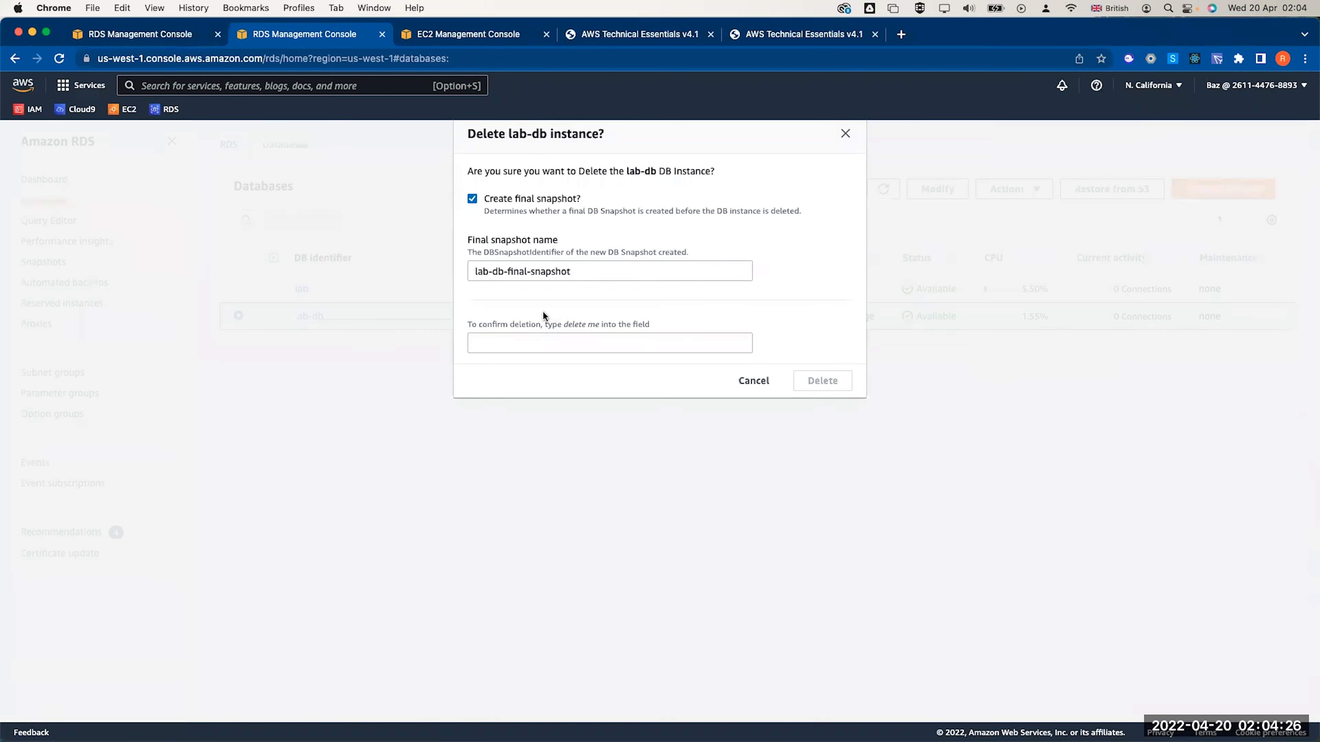
left_click(515, 200)
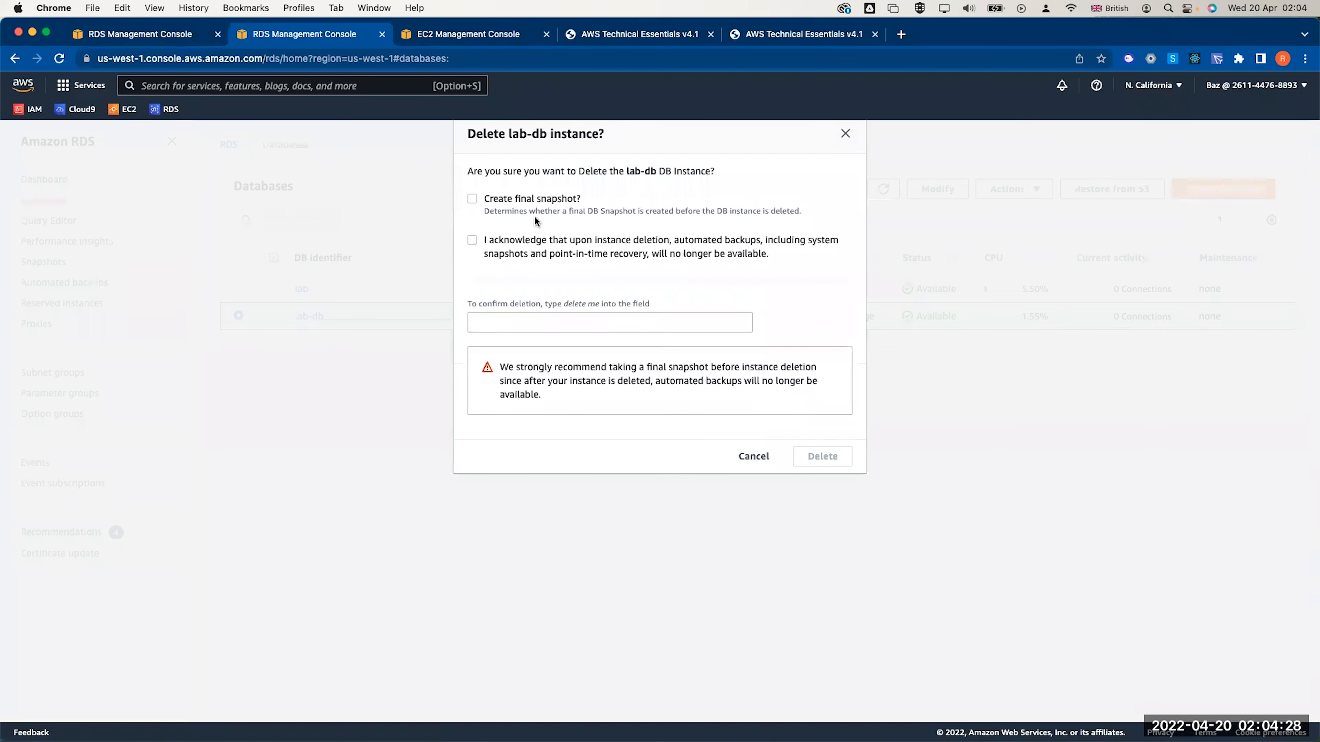
left_click(581, 320)
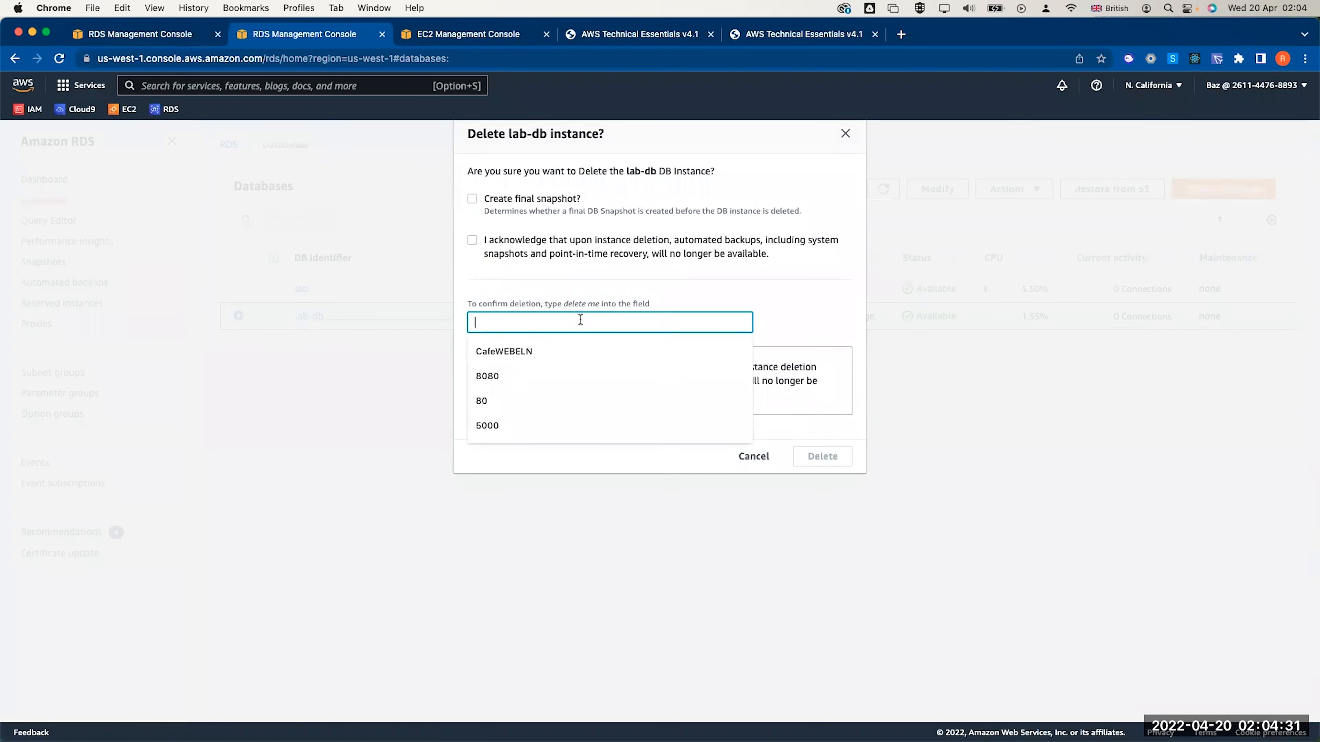
type("delet")
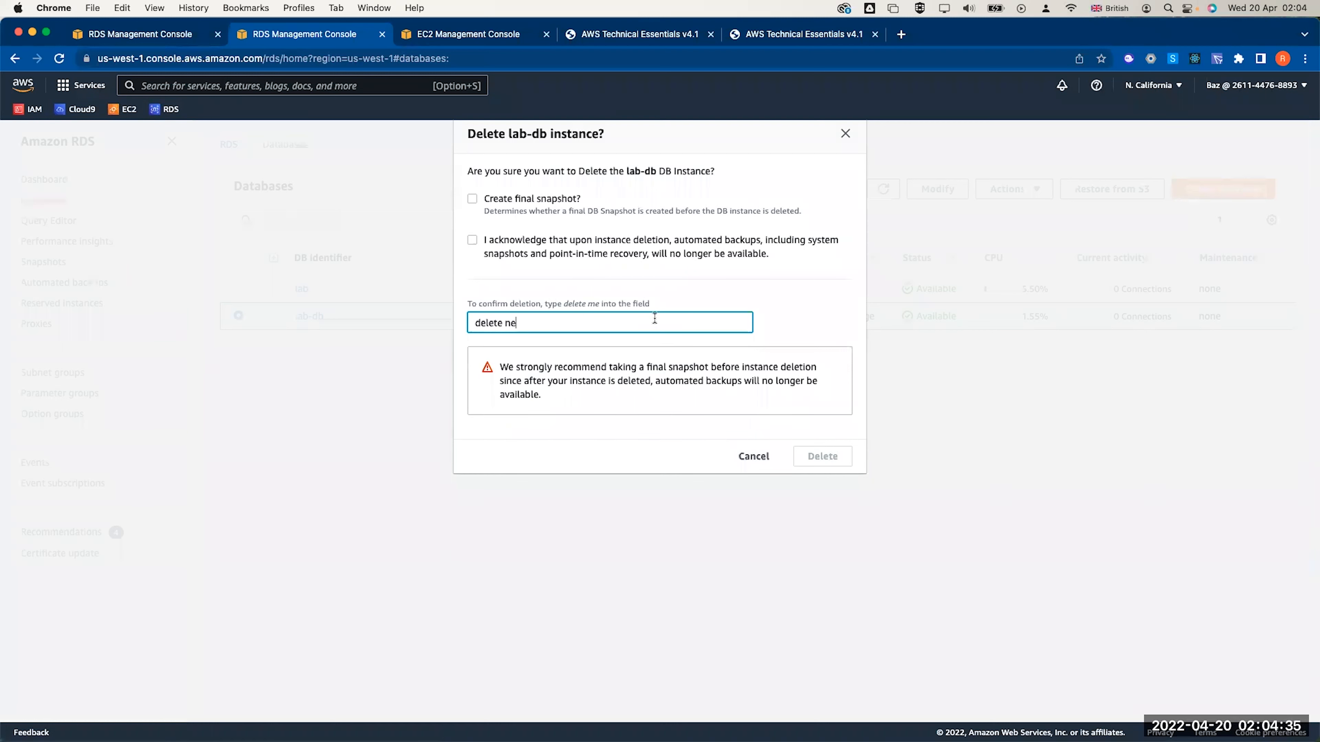
type("e me")
left_click(489, 237)
left_click(830, 464)
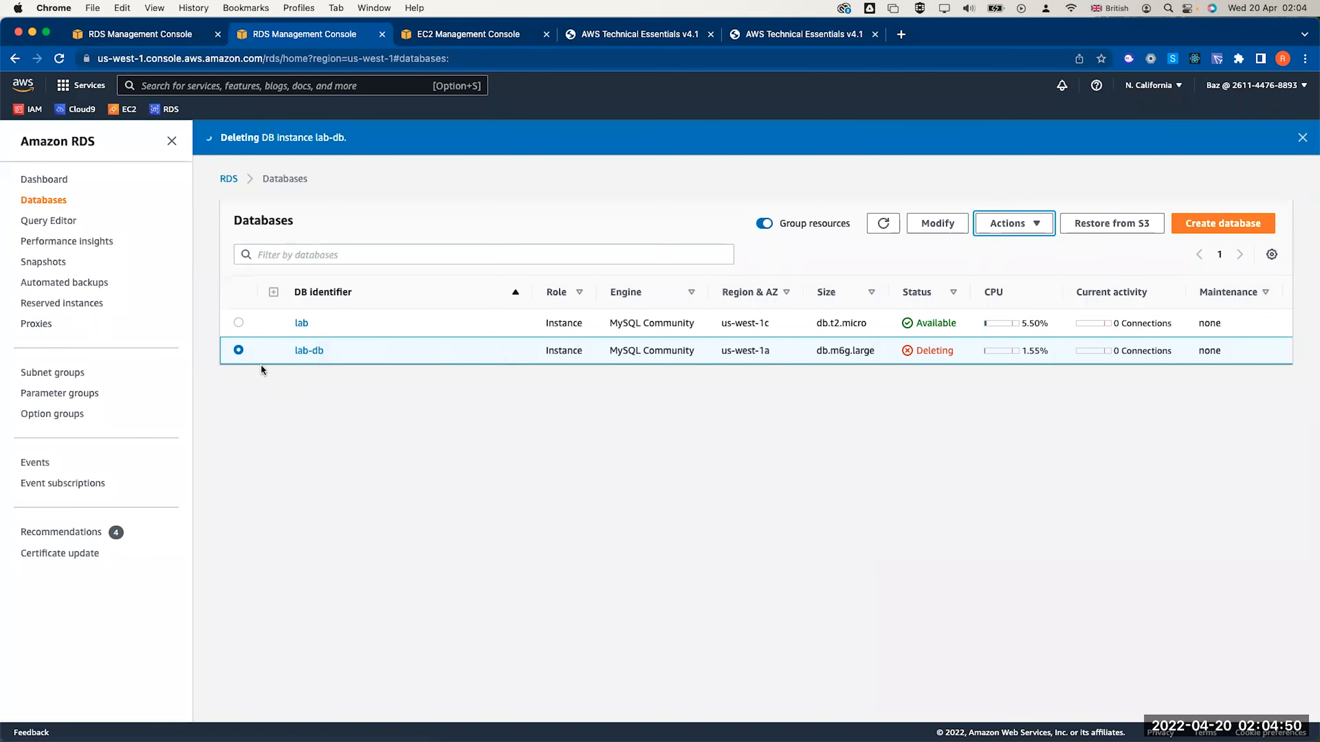
left_click(302, 323)
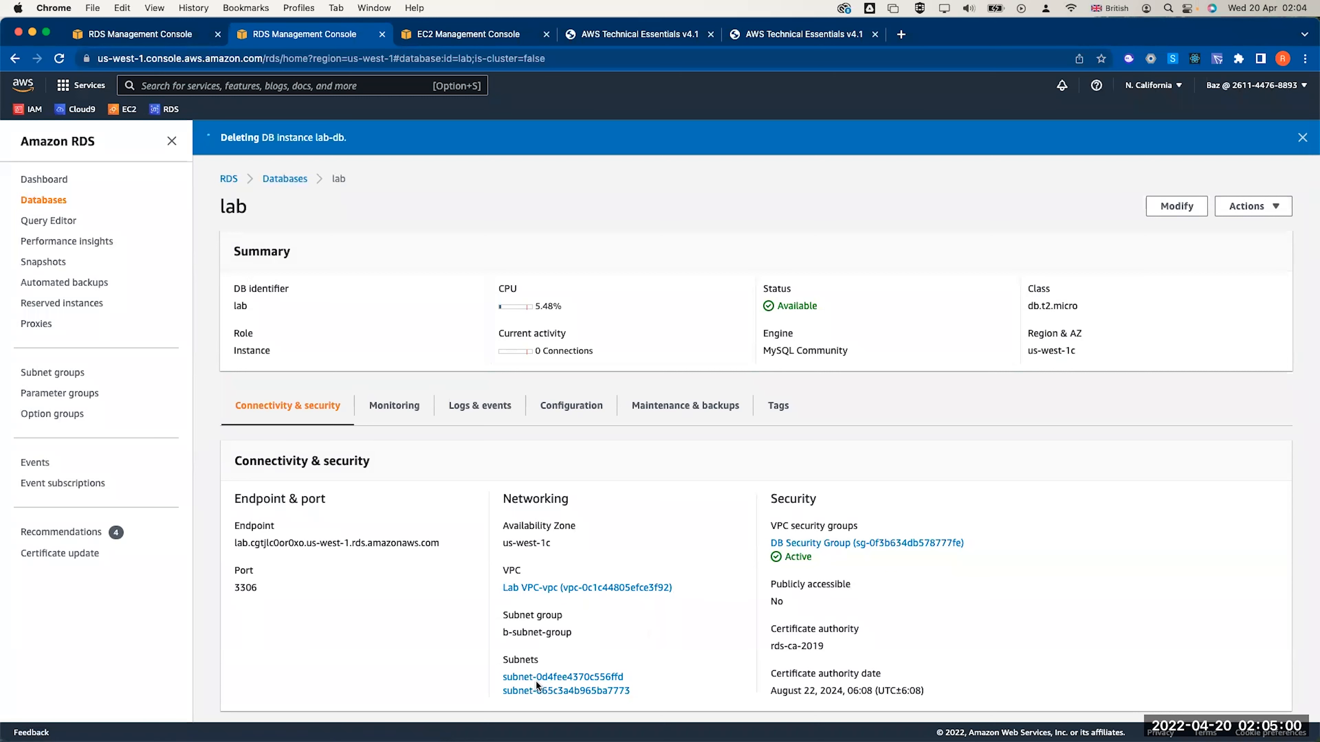
Select webserver 1 in EC2 Instances and copy its public IPv4 address
double_click(526, 633)
left_click(122, 108)
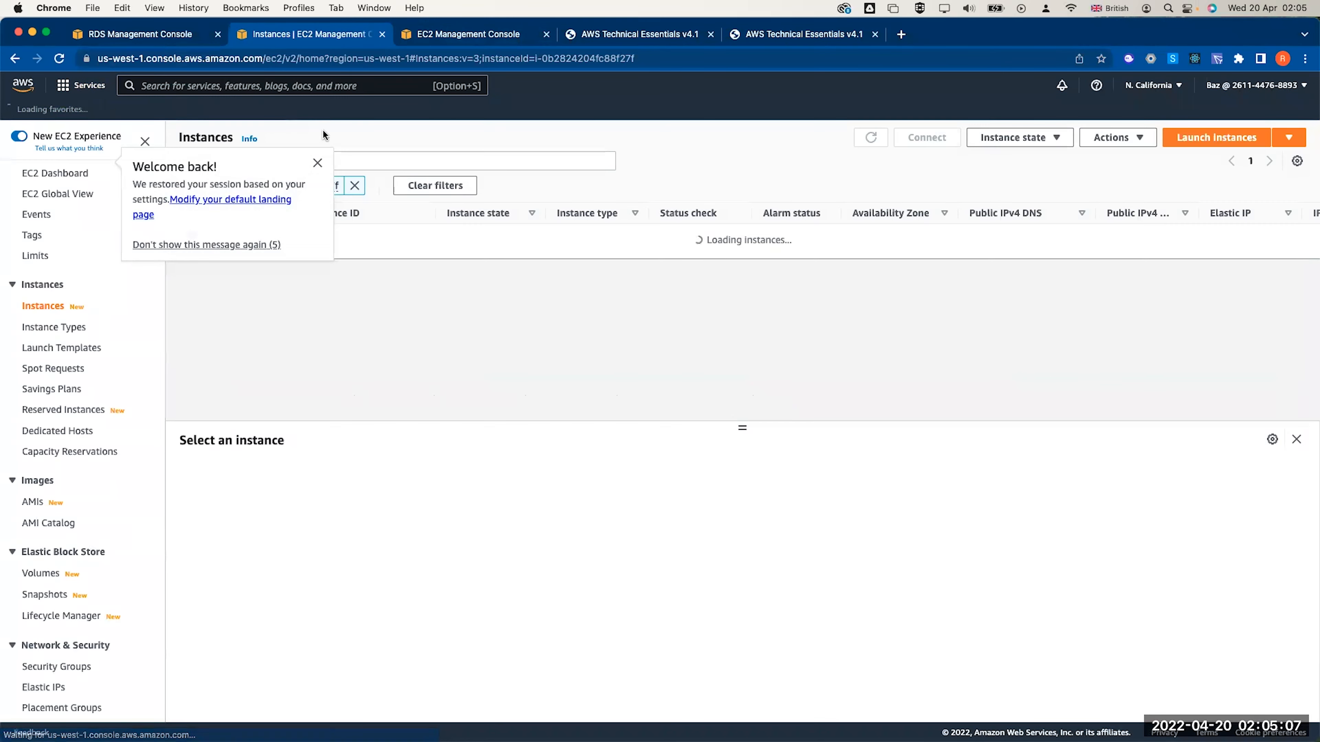
left_click(184, 234)
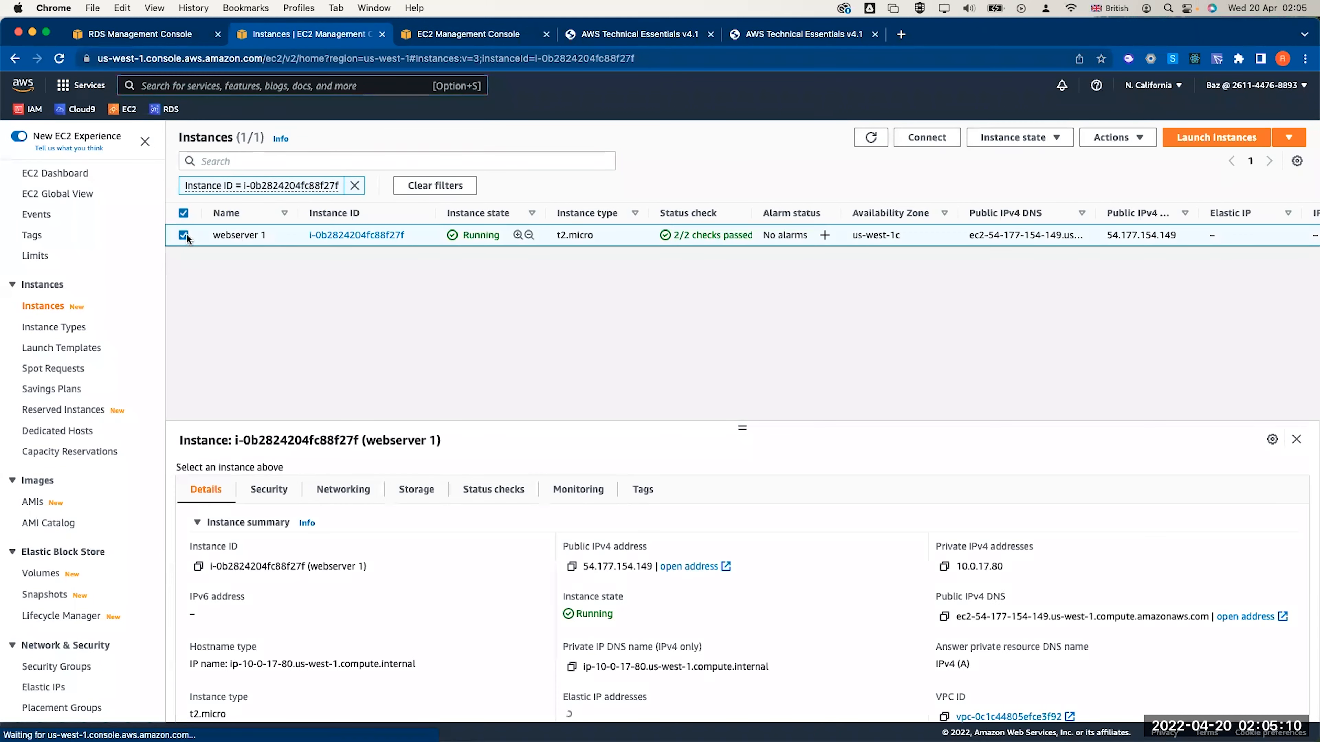
left_click(572, 566)
Load webserver 1's public IP in the web app tab, then open webserver 1's actions
left_click(597, 35)
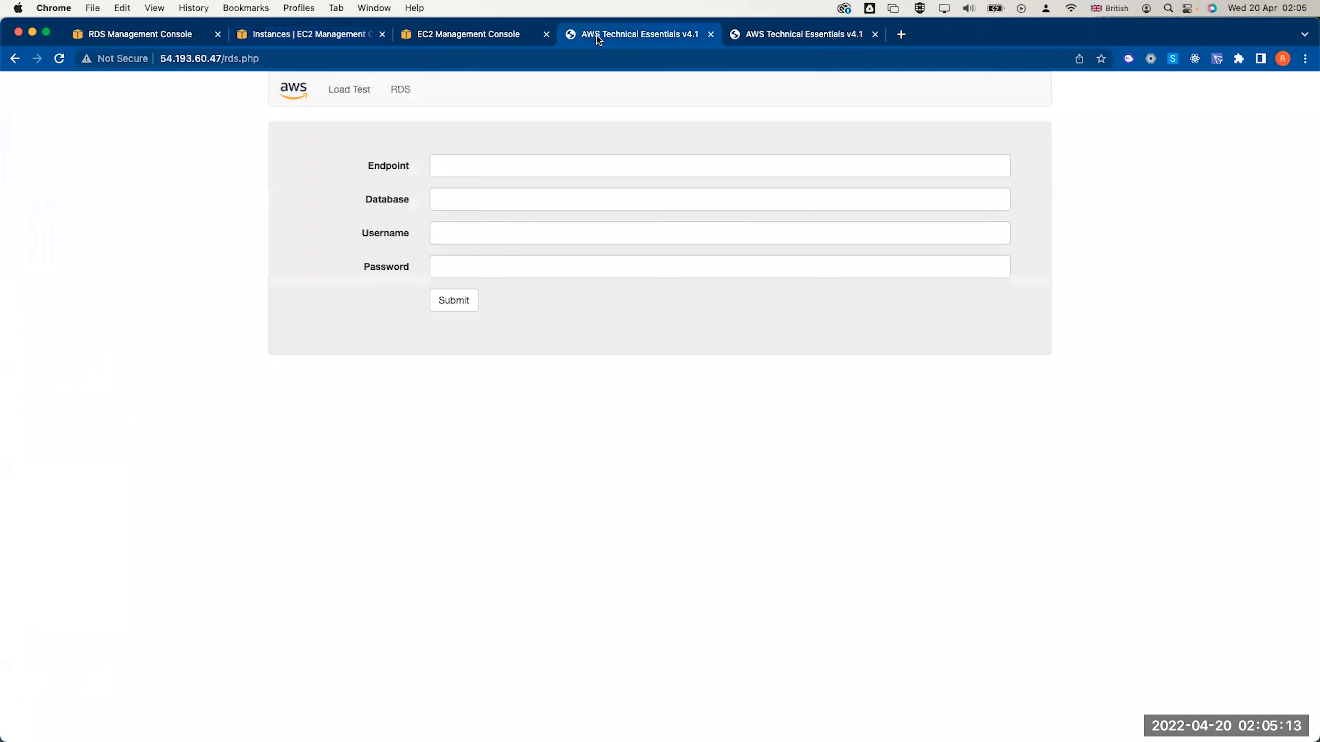
left_click(568, 50)
key("super+v")
key("Return")
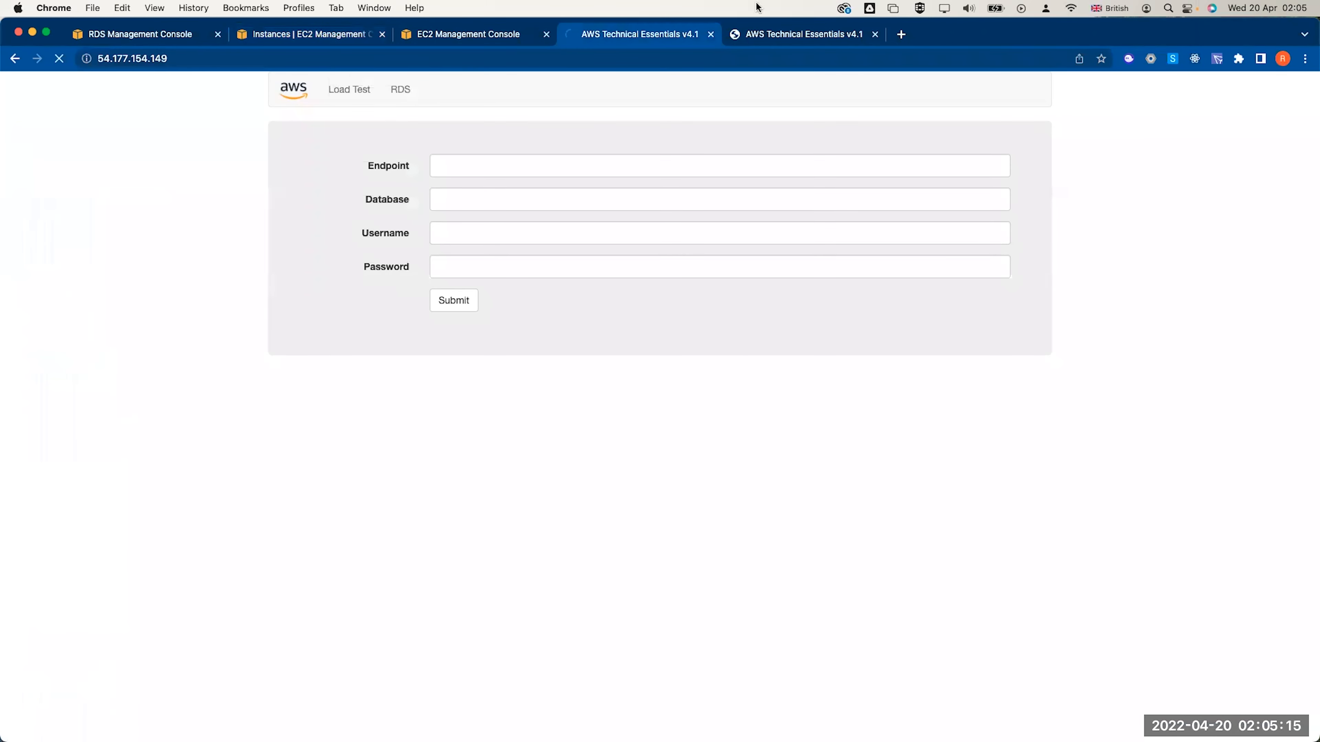
left_click(875, 35)
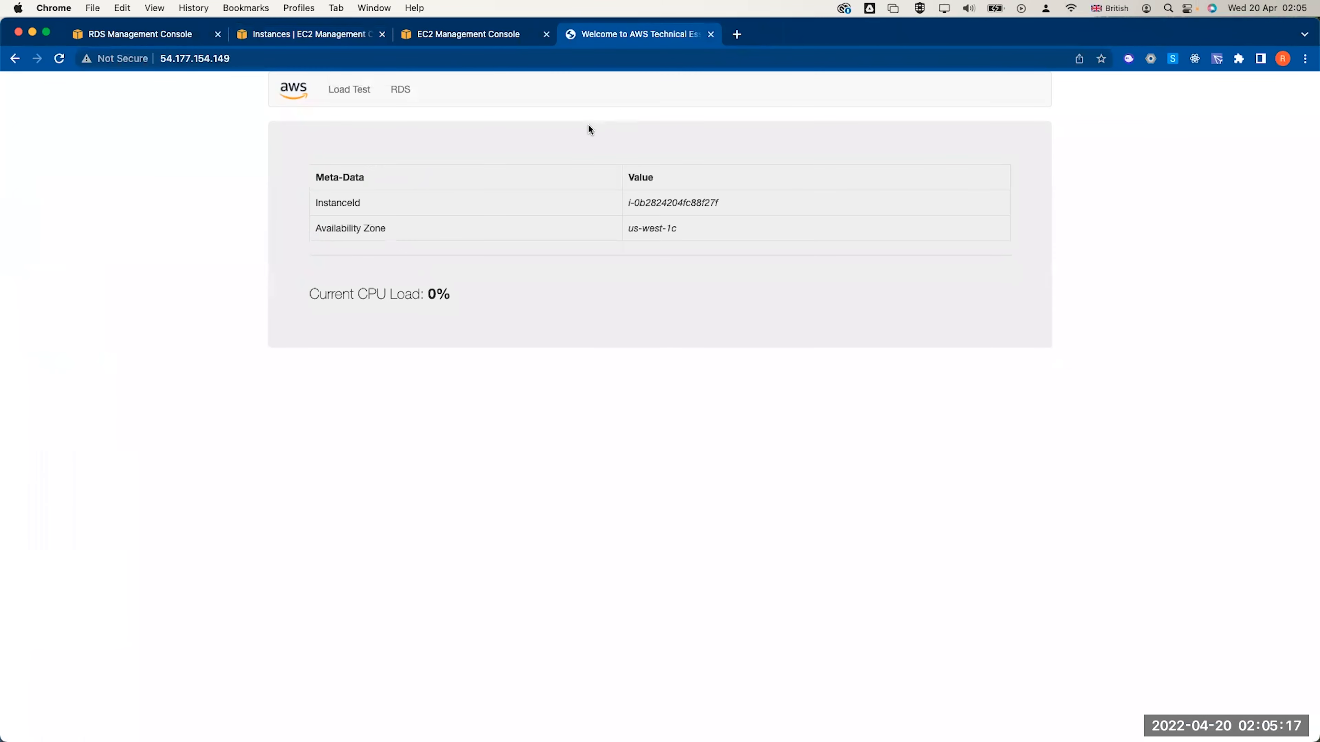
left_click(288, 35)
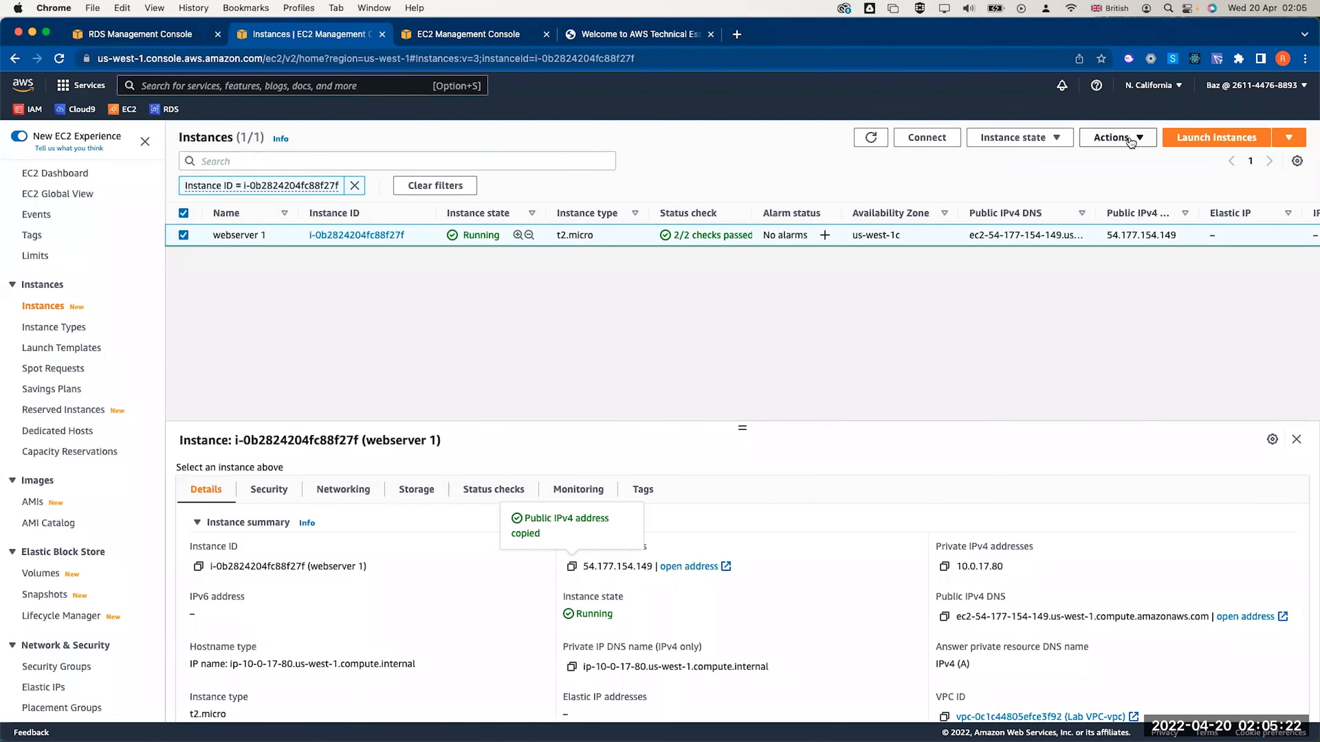
left_click(1112, 137)
Create the 'WebServer AMI' image from webserver 1 with description 'LAb AMI for web server'
mouse_move(1125, 285)
left_click(985, 289)
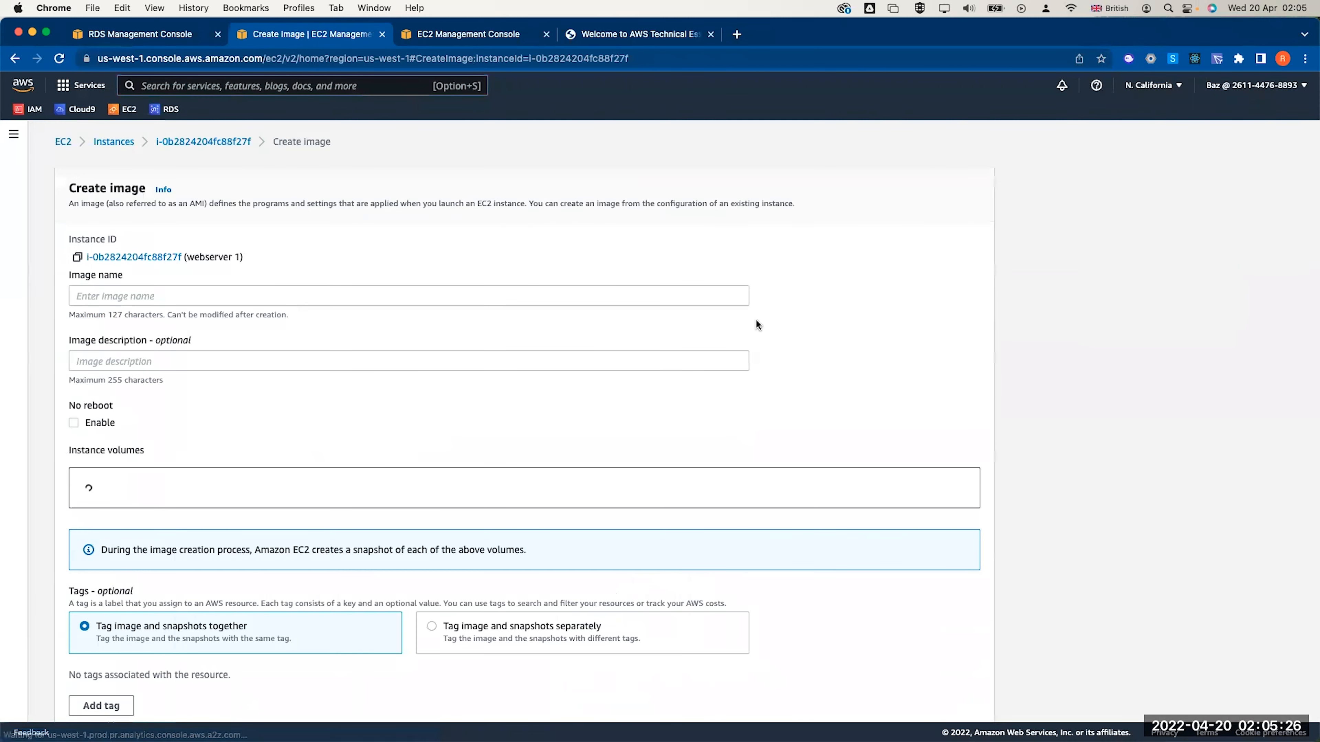
left_click(395, 288)
type("W")
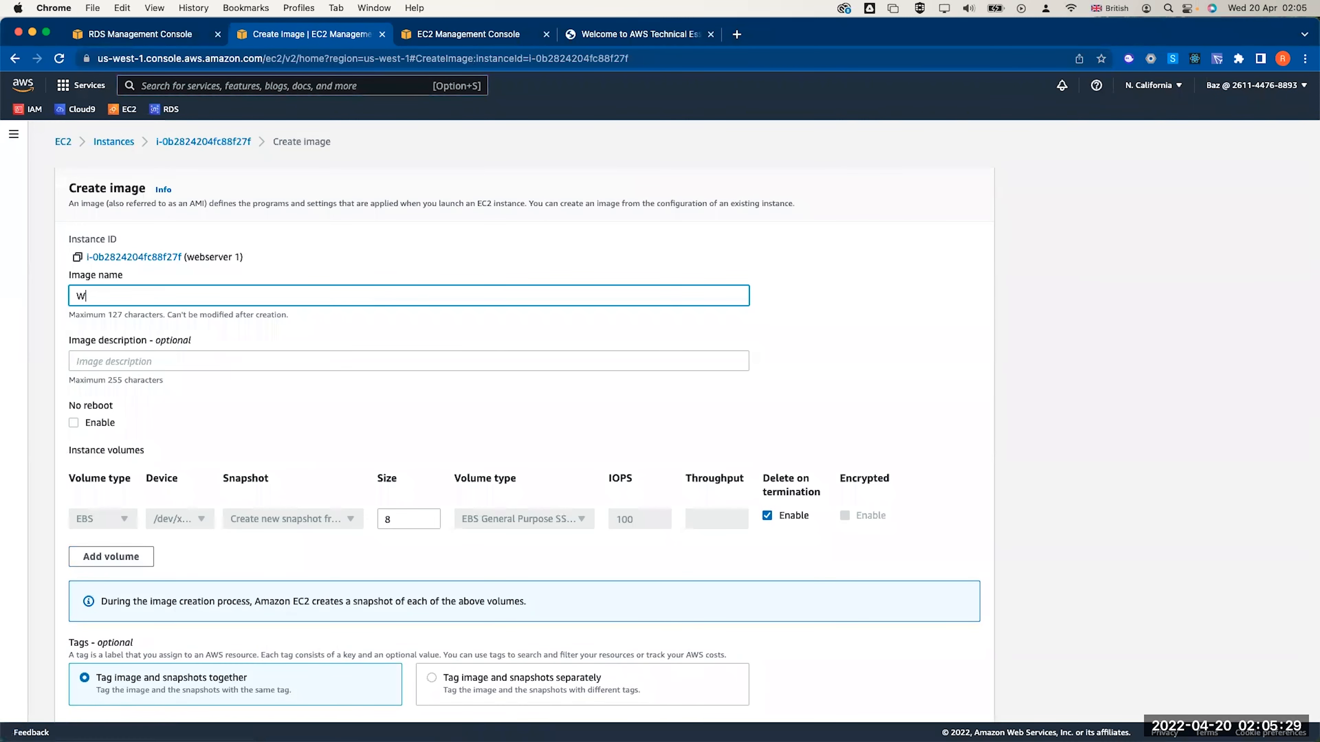
type("ebServer AMI")
left_click(317, 360)
type("LAb AMI for w")
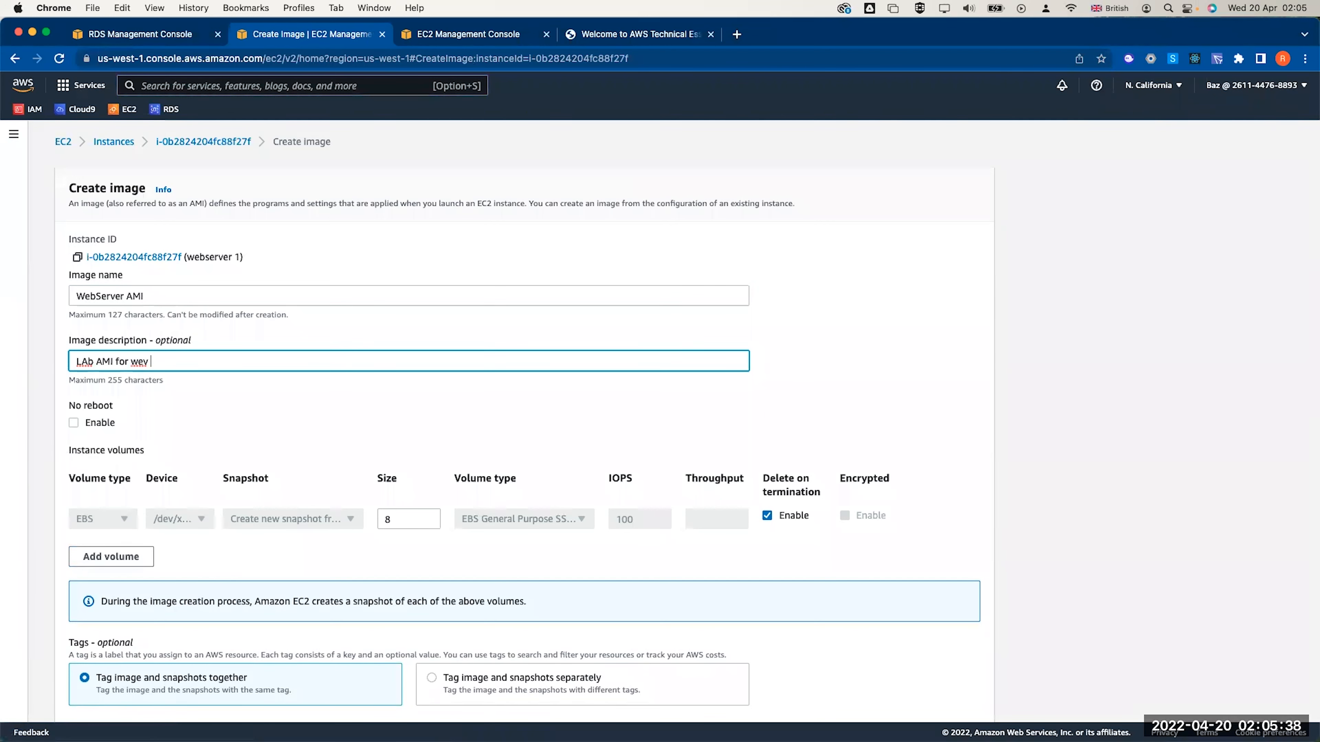
type("ev")
key("BackSpace")
type("b server")
scroll(85, 362, "down", 3)
left_click(946, 692)
Recheck the web server page, then copy webserver 1's instance ID from its details
left_click(603, 35)
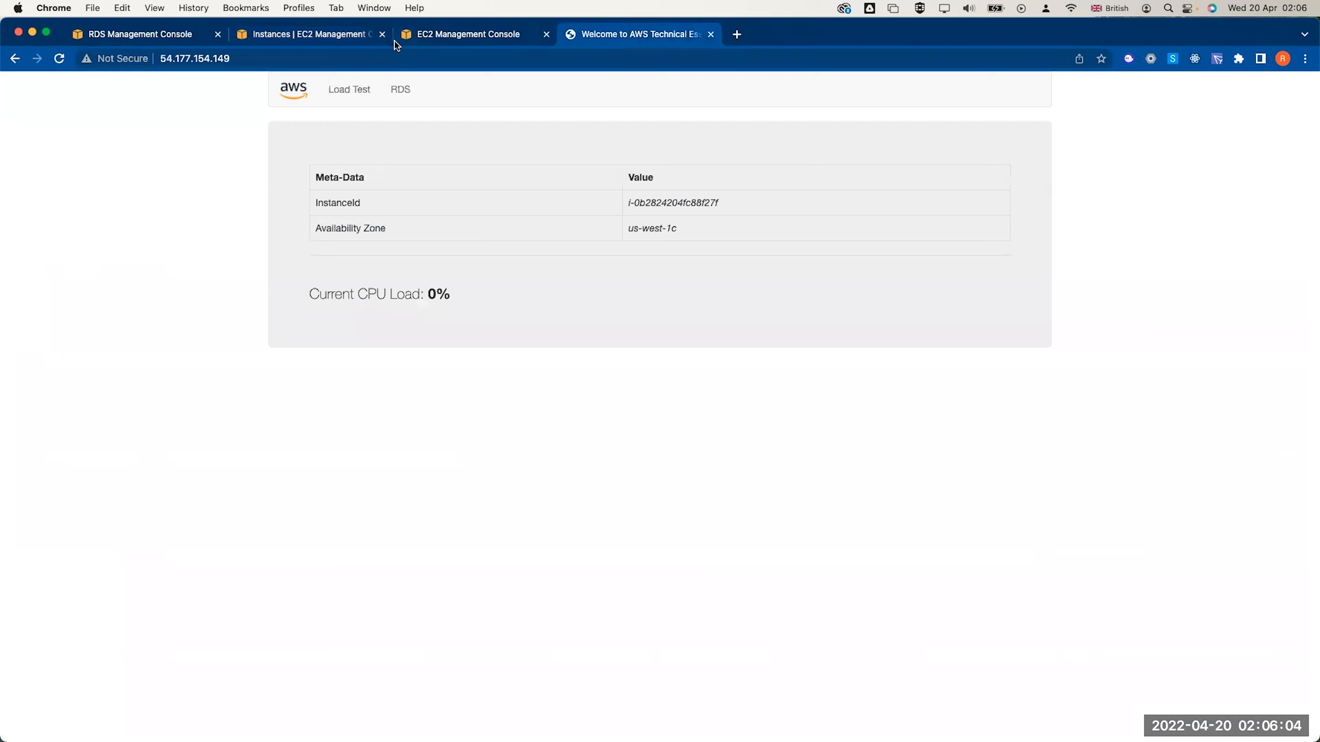
left_click(310, 29)
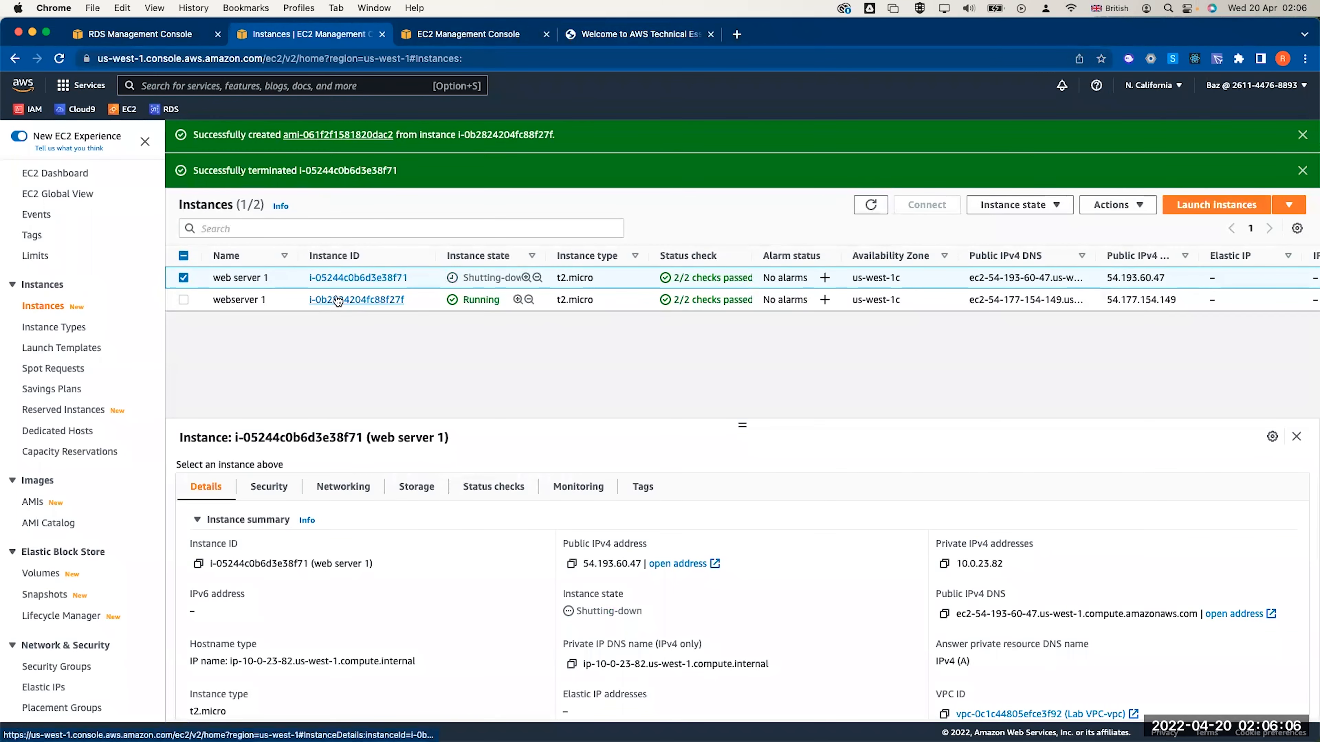
left_click(339, 215)
left_click(204, 232)
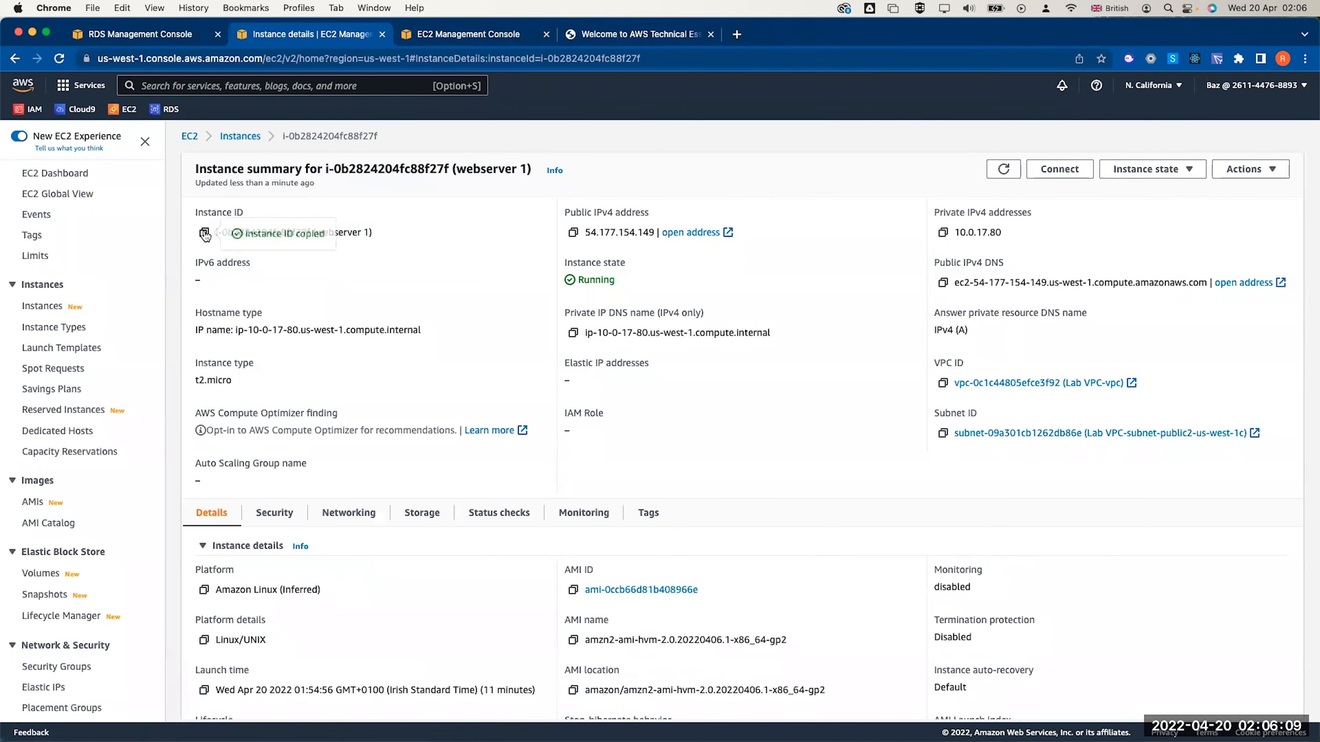
Review running instances and the pending AMI, then open the empty Load Balancers list
left_click(191, 136)
left_click(250, 228)
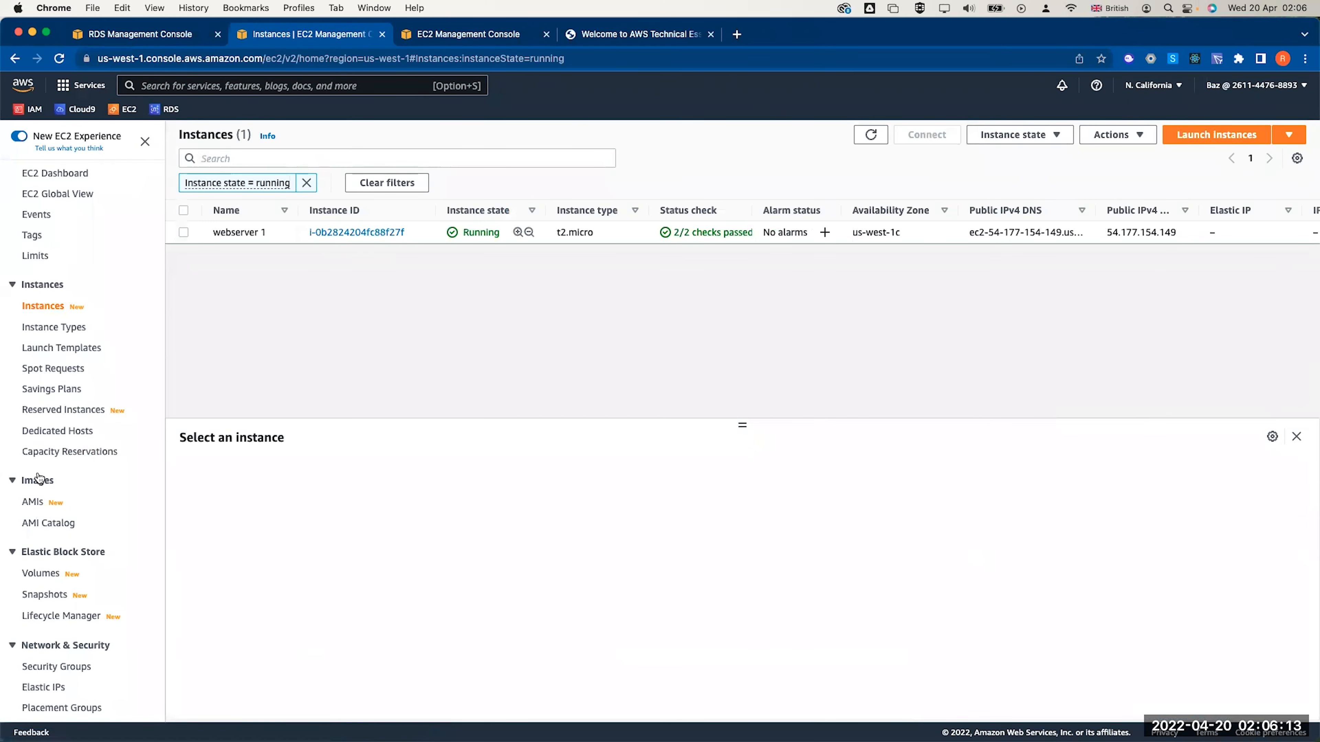
left_click(32, 502)
scroll(60, 583, "down", 3)
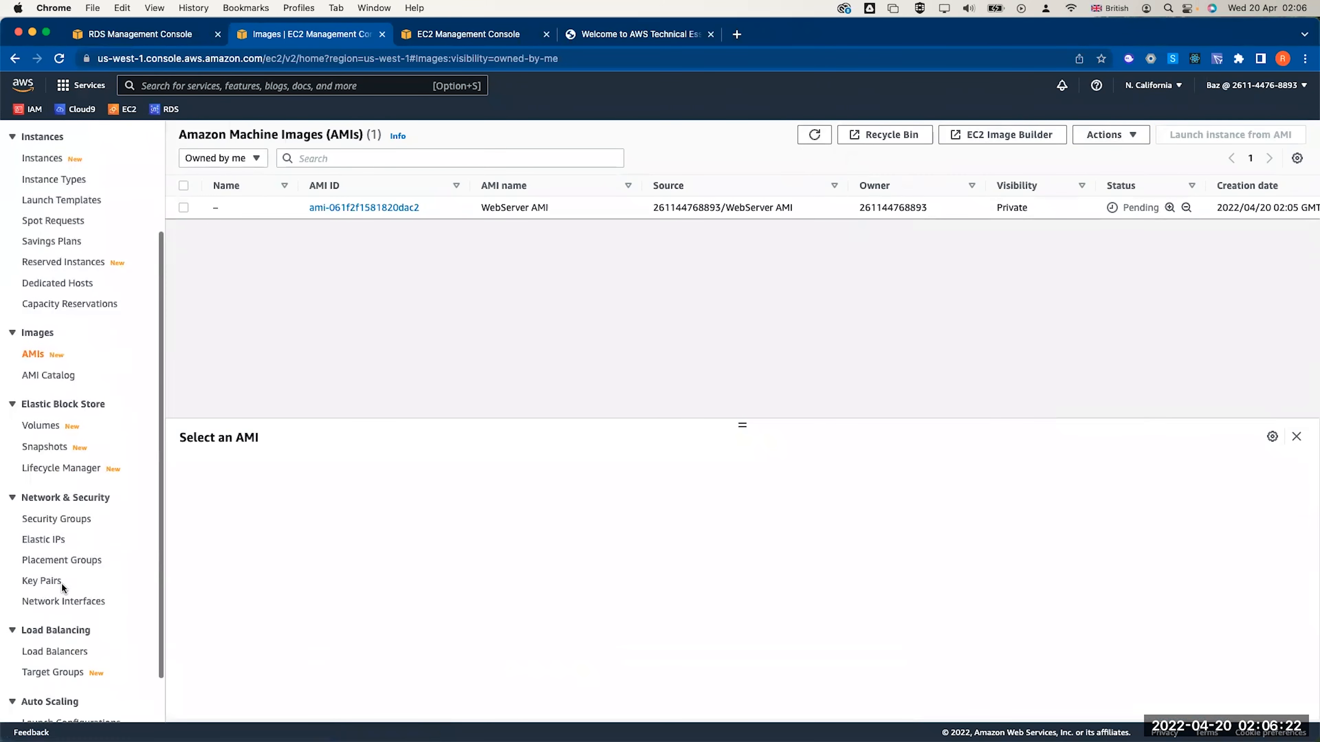
left_click(56, 652)
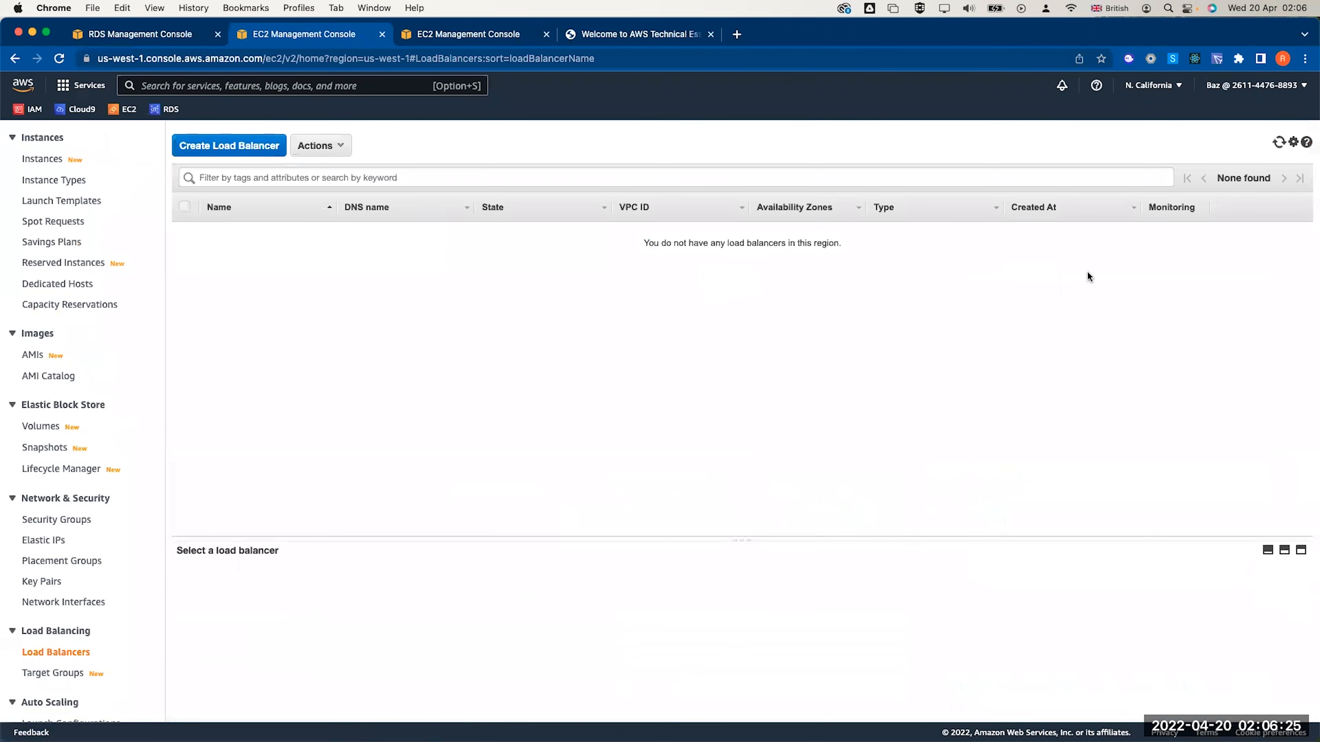
Start an Application Load Balancer named LABELB
left_click(215, 147)
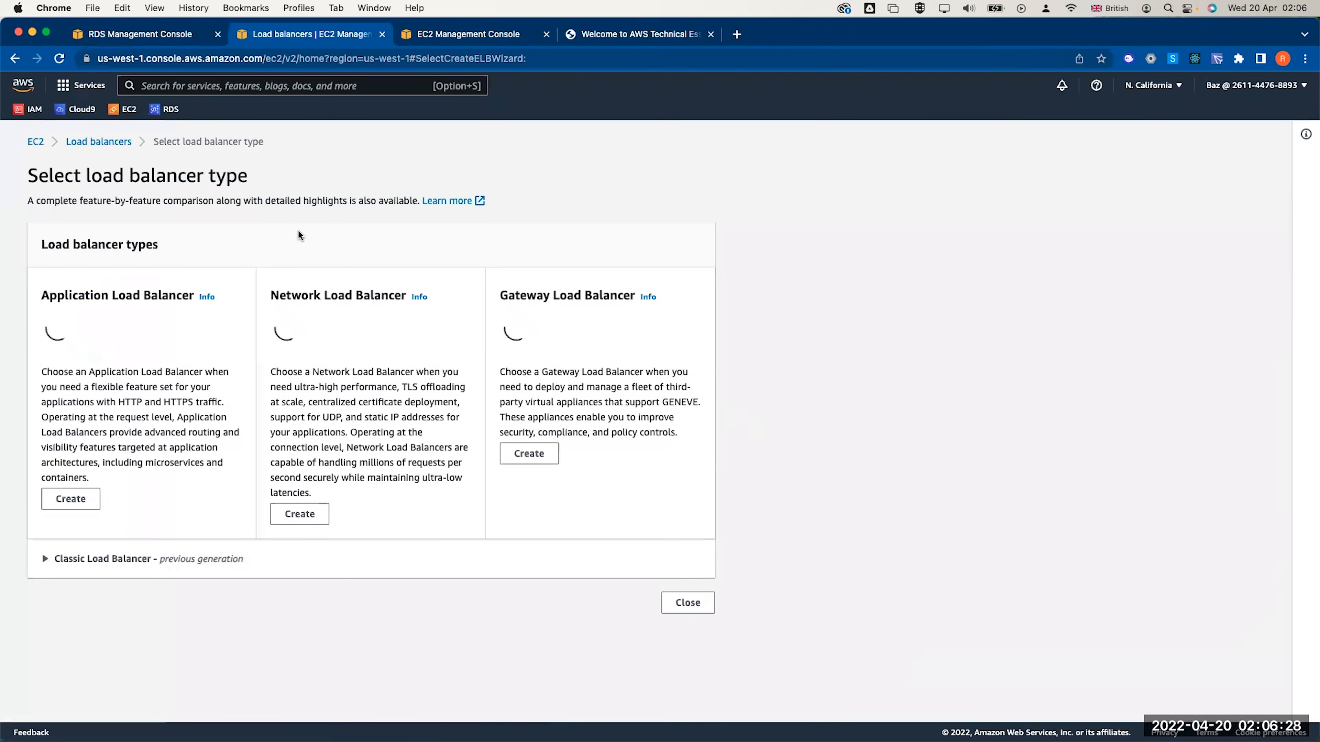
scroll(94, 520, "down", 3)
left_click(67, 592)
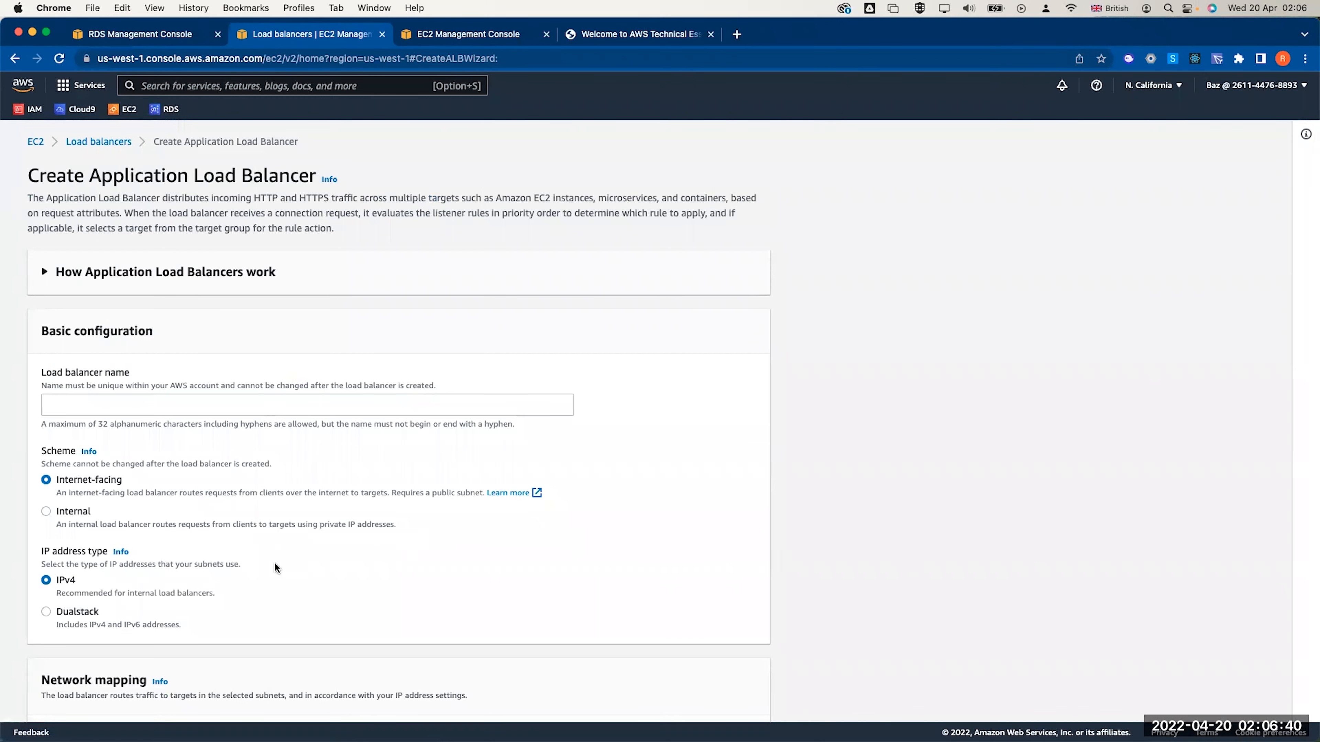
left_click(157, 405)
type("L")
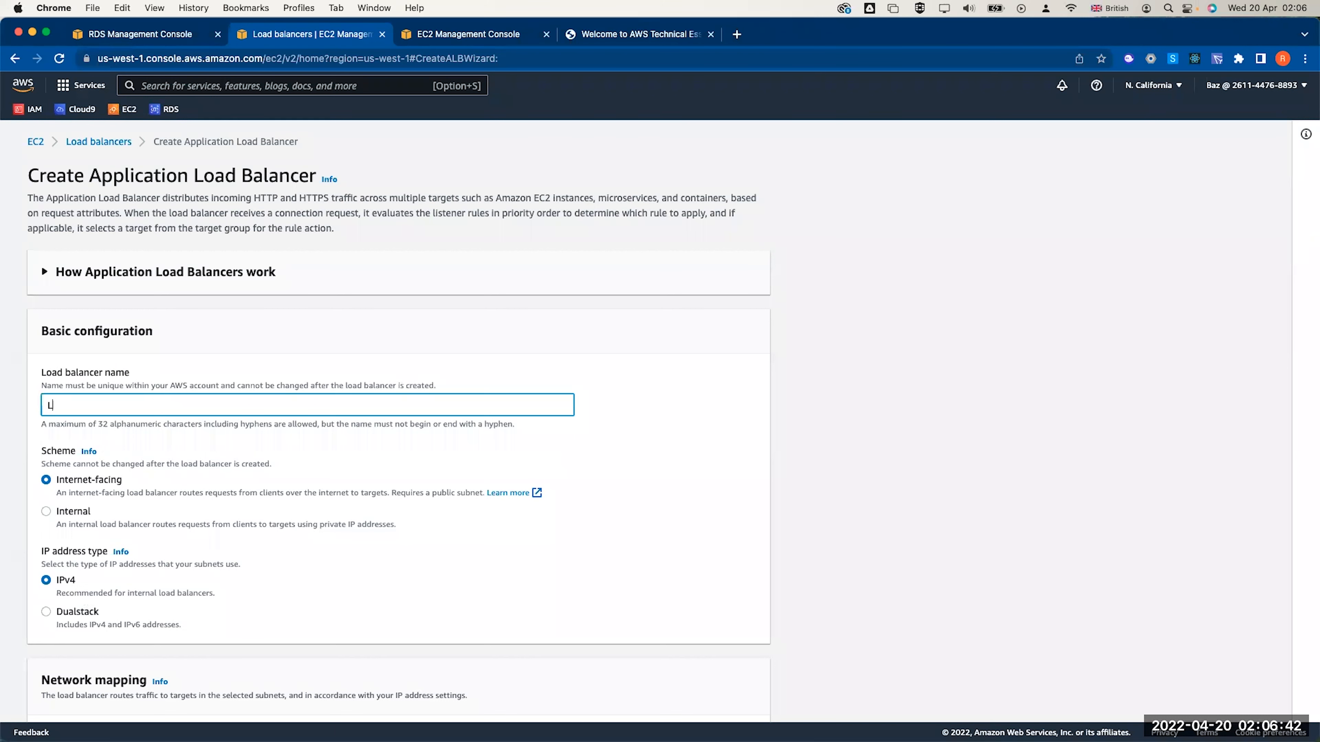
type("ABELB")
left_click(289, 459)
scroll(289, 459, "down", 2)
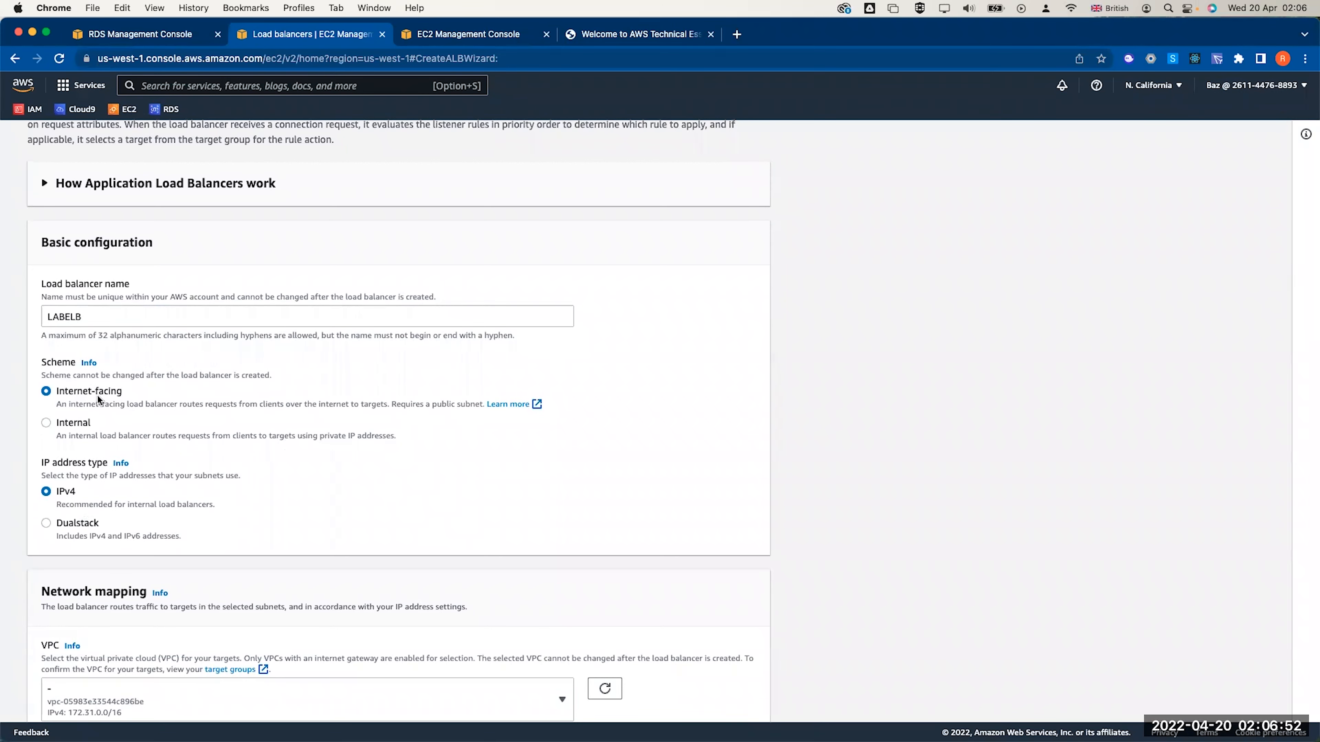
scroll(94, 493, "down", 3)
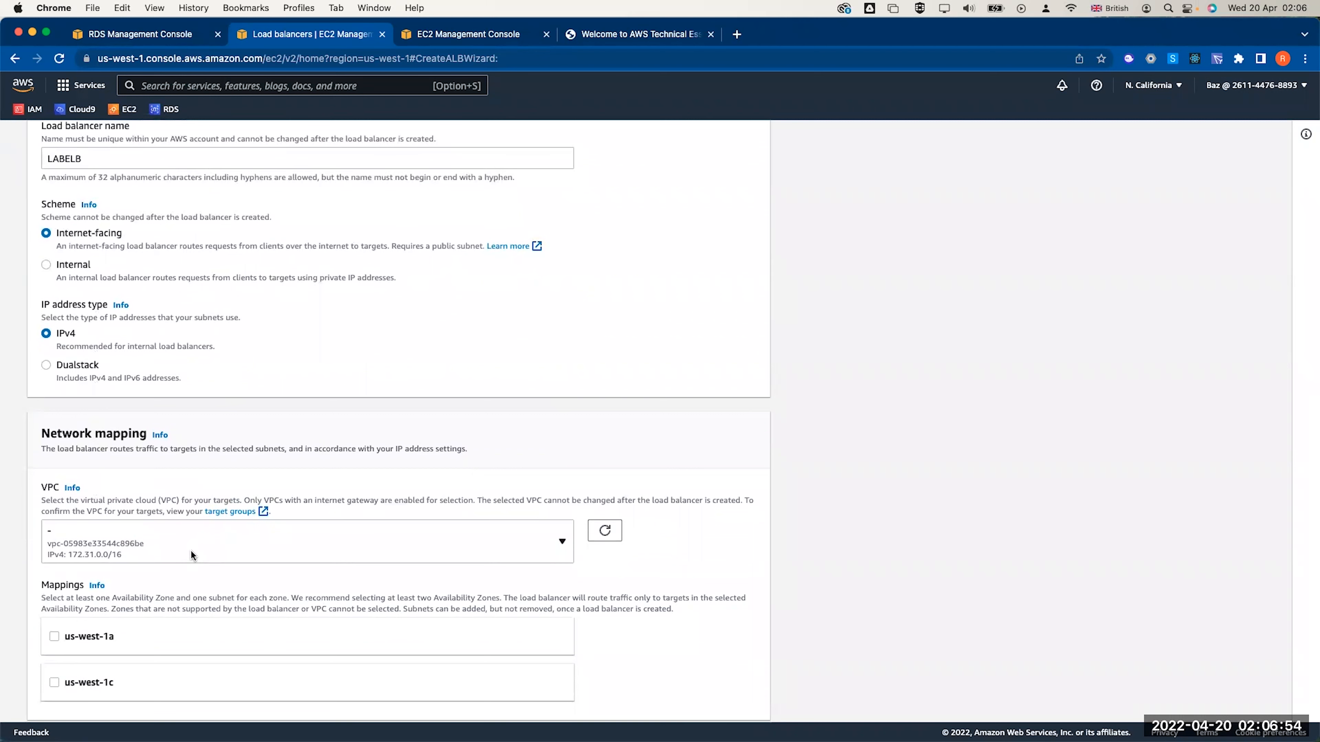
Place LABELB in Lab VPC-vpc, mapping us-west-1a and us-west-1c to their public subnets
left_click(191, 550)
left_click(141, 641)
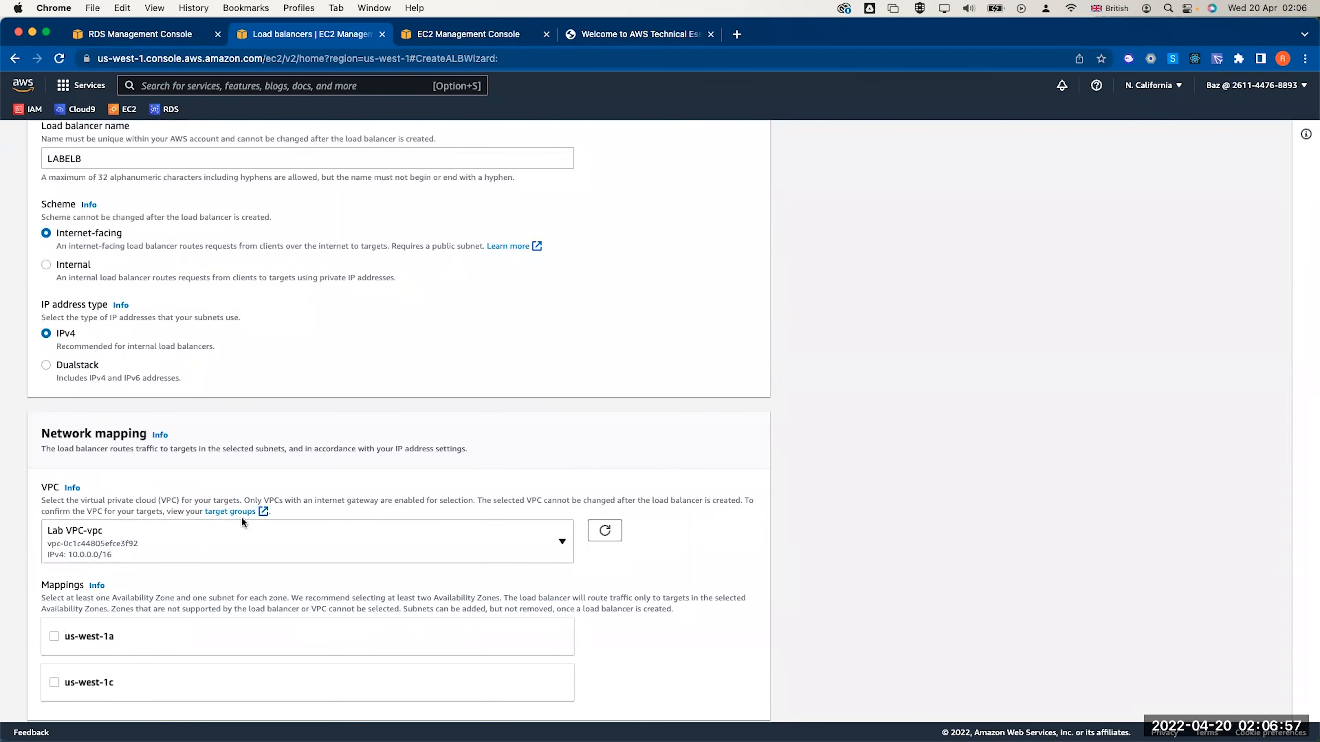
scroll(243, 520, "down", 3)
left_click(54, 488)
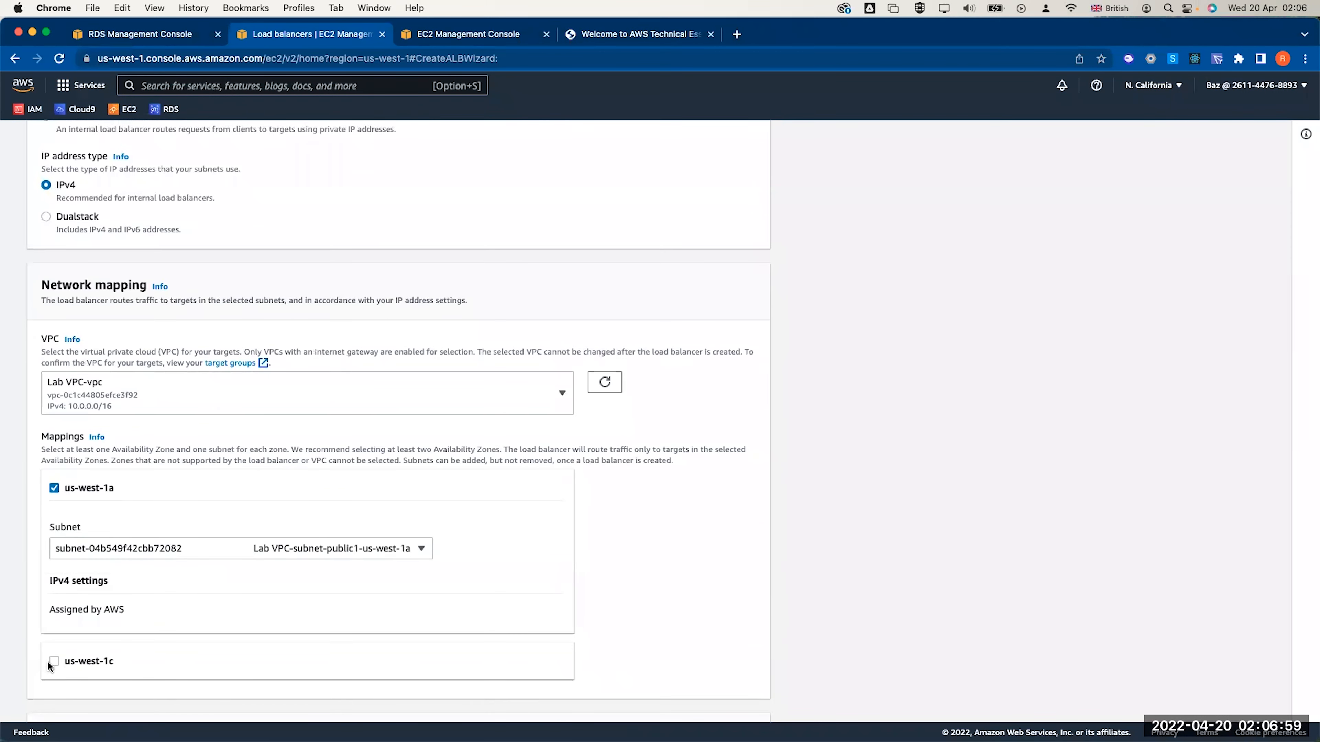
left_click(60, 663)
scroll(160, 587, "down", 2)
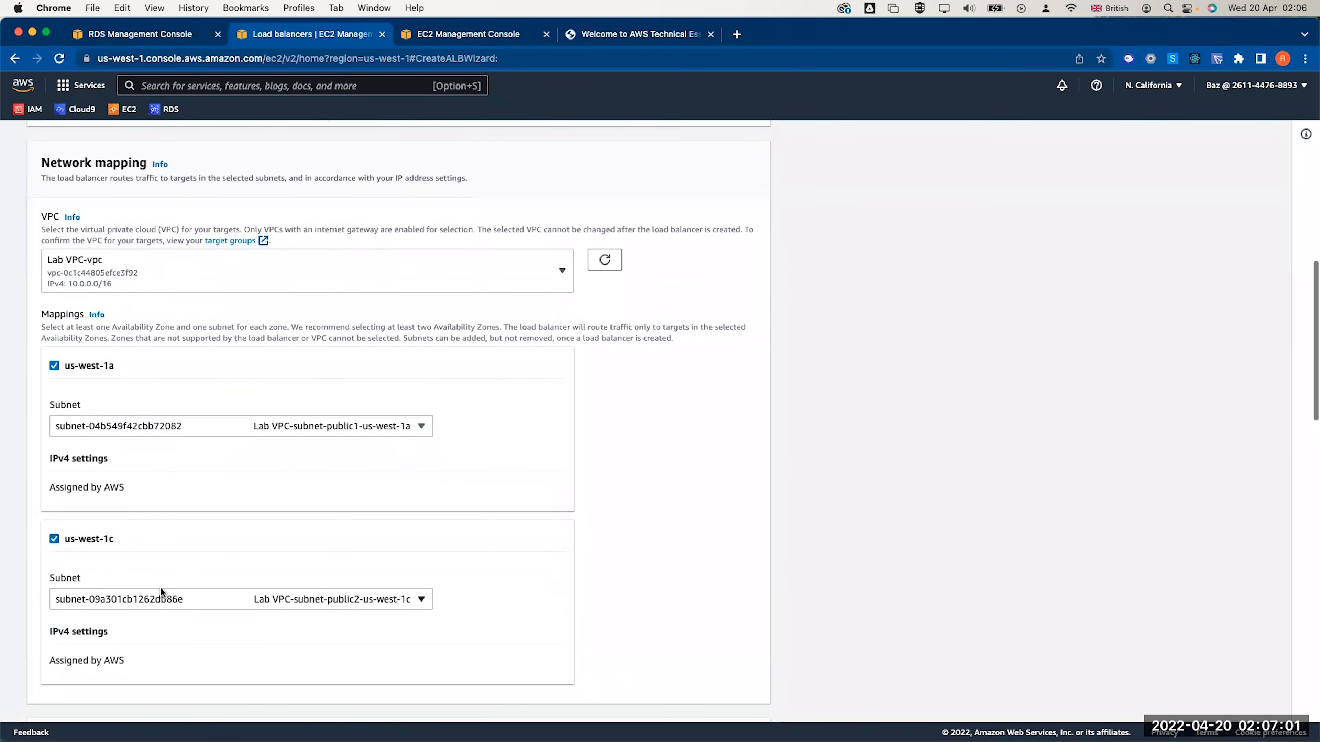
left_click(129, 426)
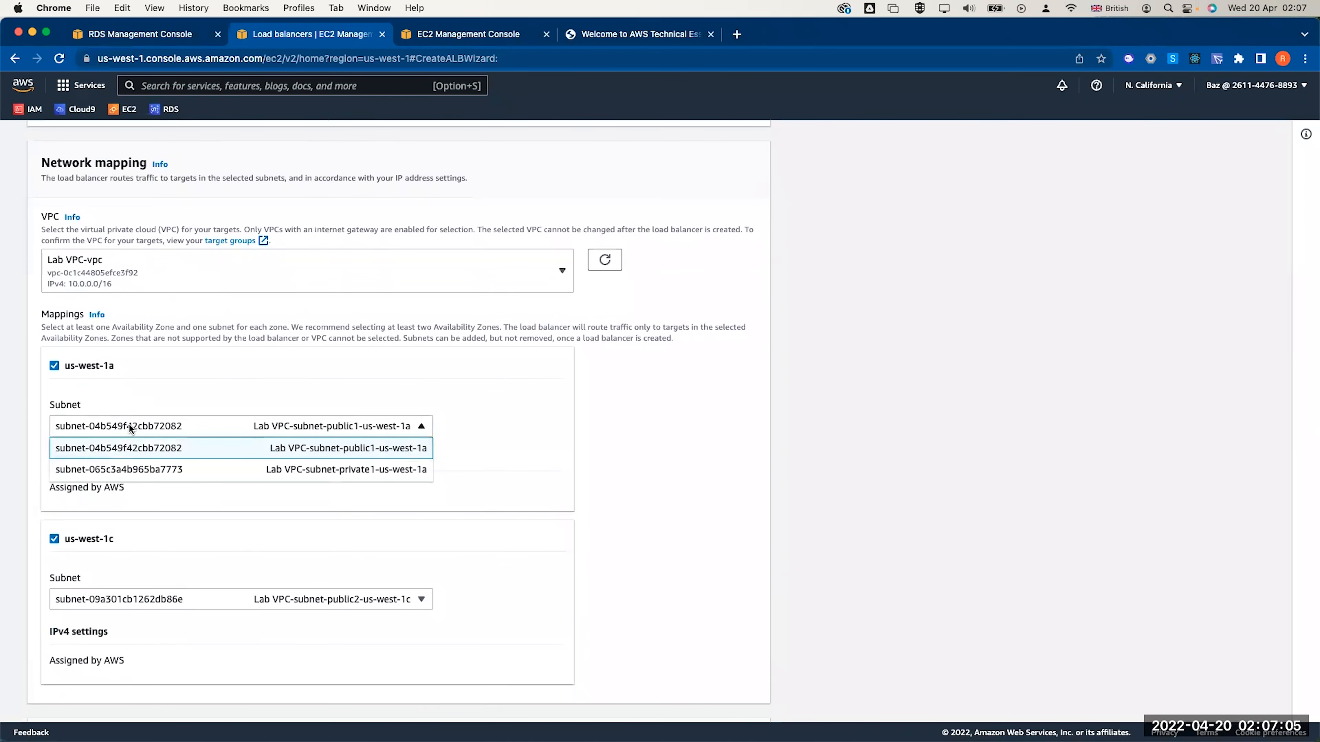
left_click(226, 455)
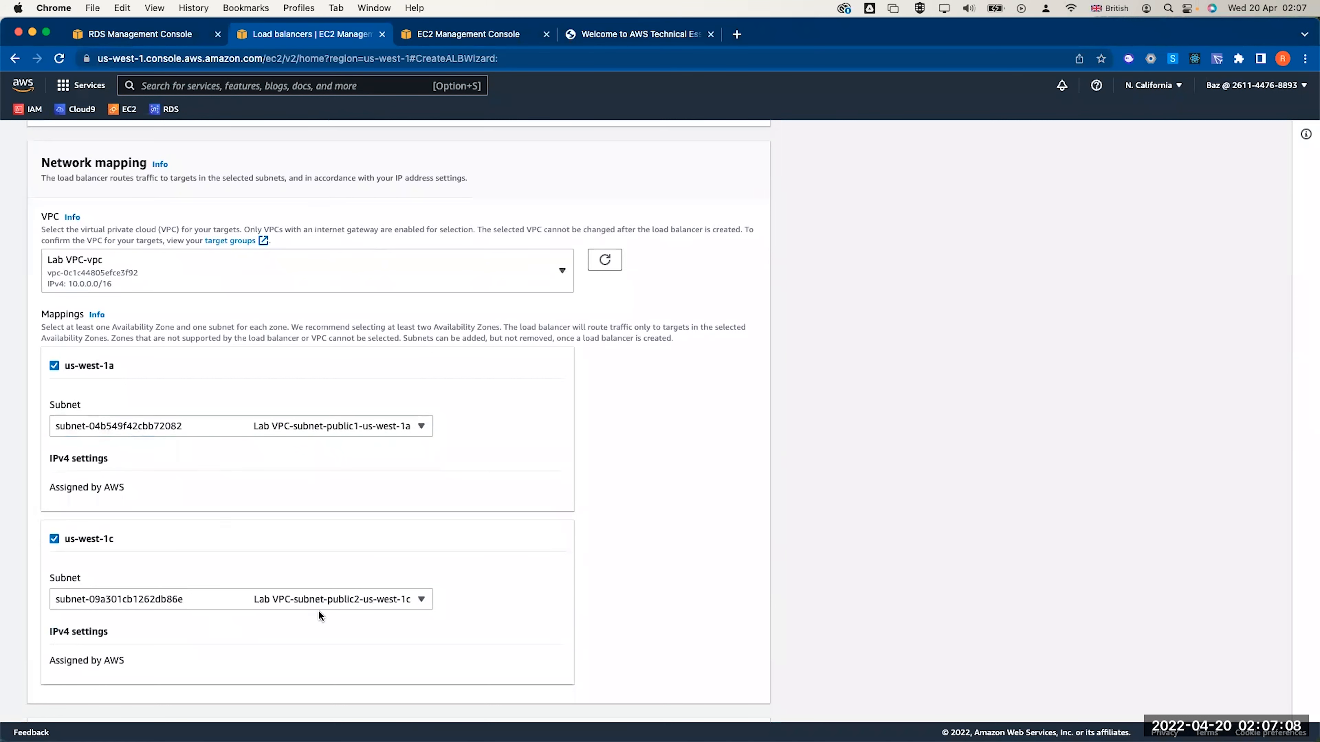
Remove the default security group and begin creating a new one
scroll(324, 608, "down", 5)
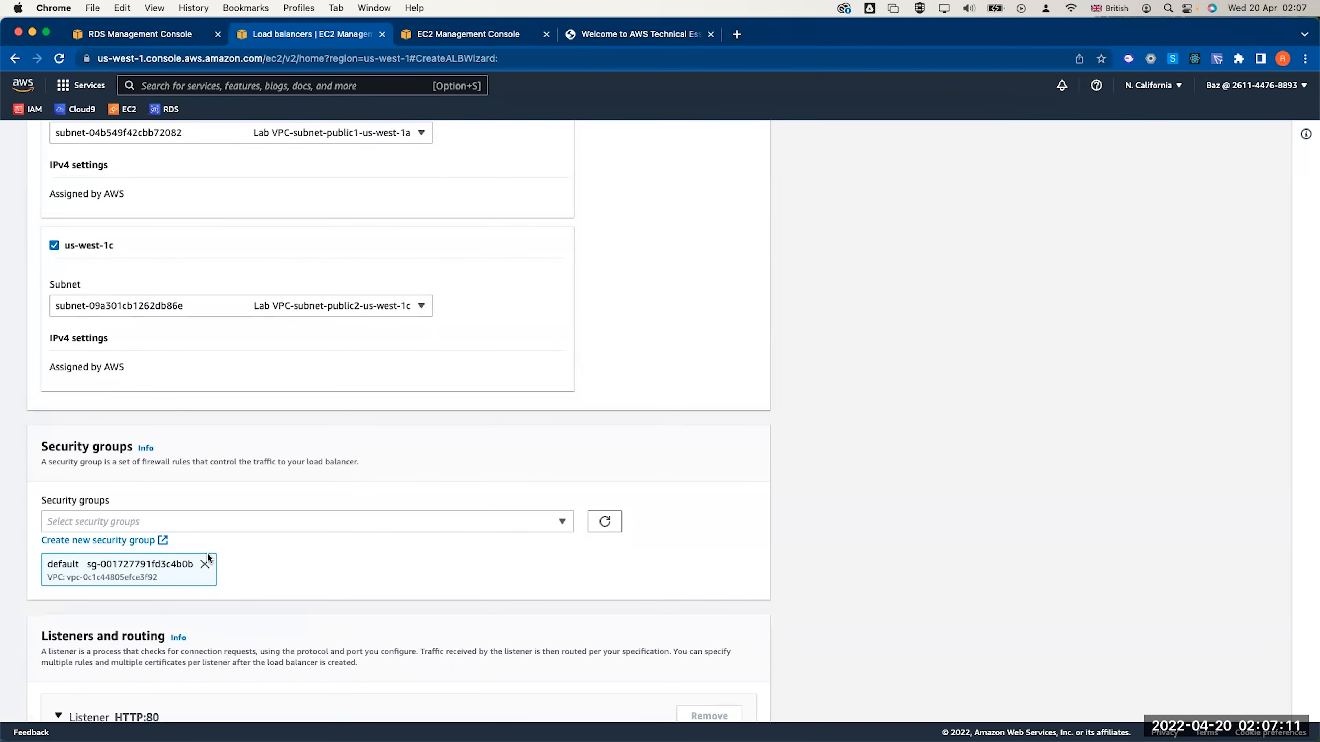
left_click(205, 563)
left_click(163, 542)
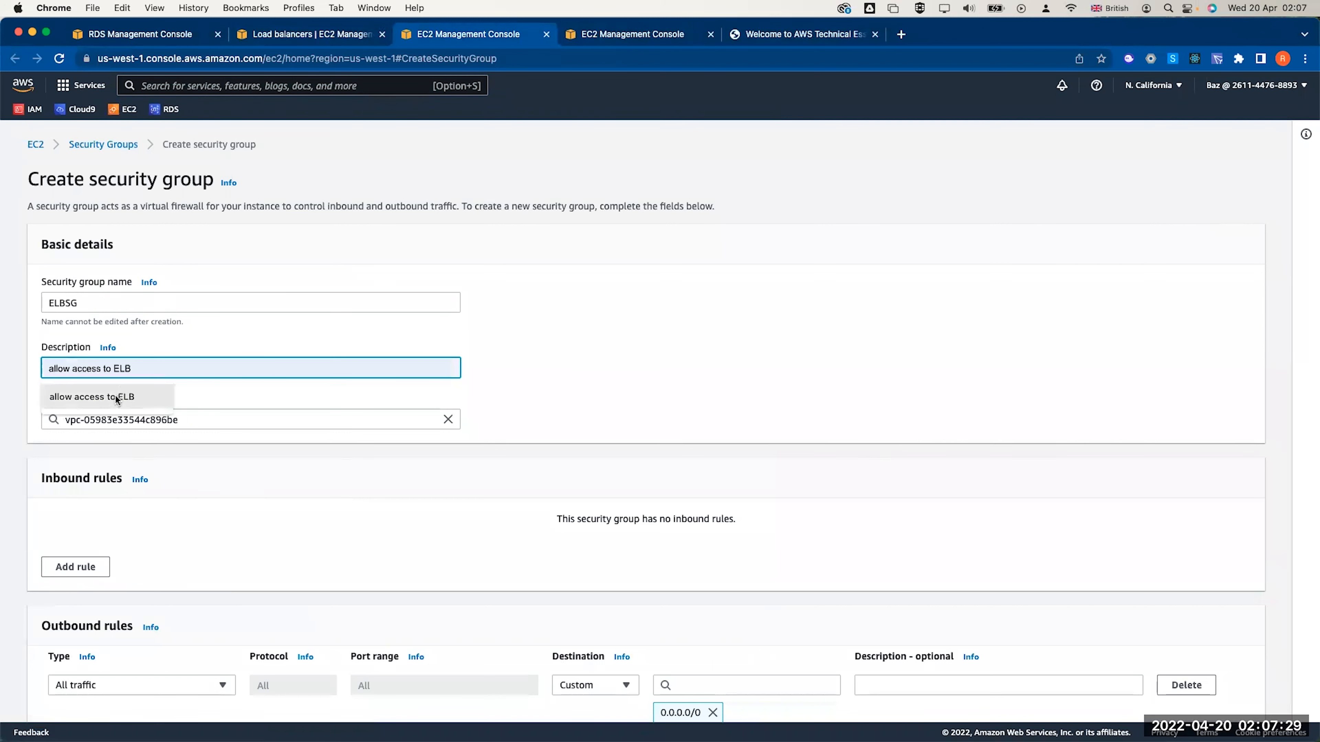
Create ELBSG in Lab VPC with an inbound HTTP rule from Anywhere-IPv4, then refresh LABELB's group list
left_click(117, 399)
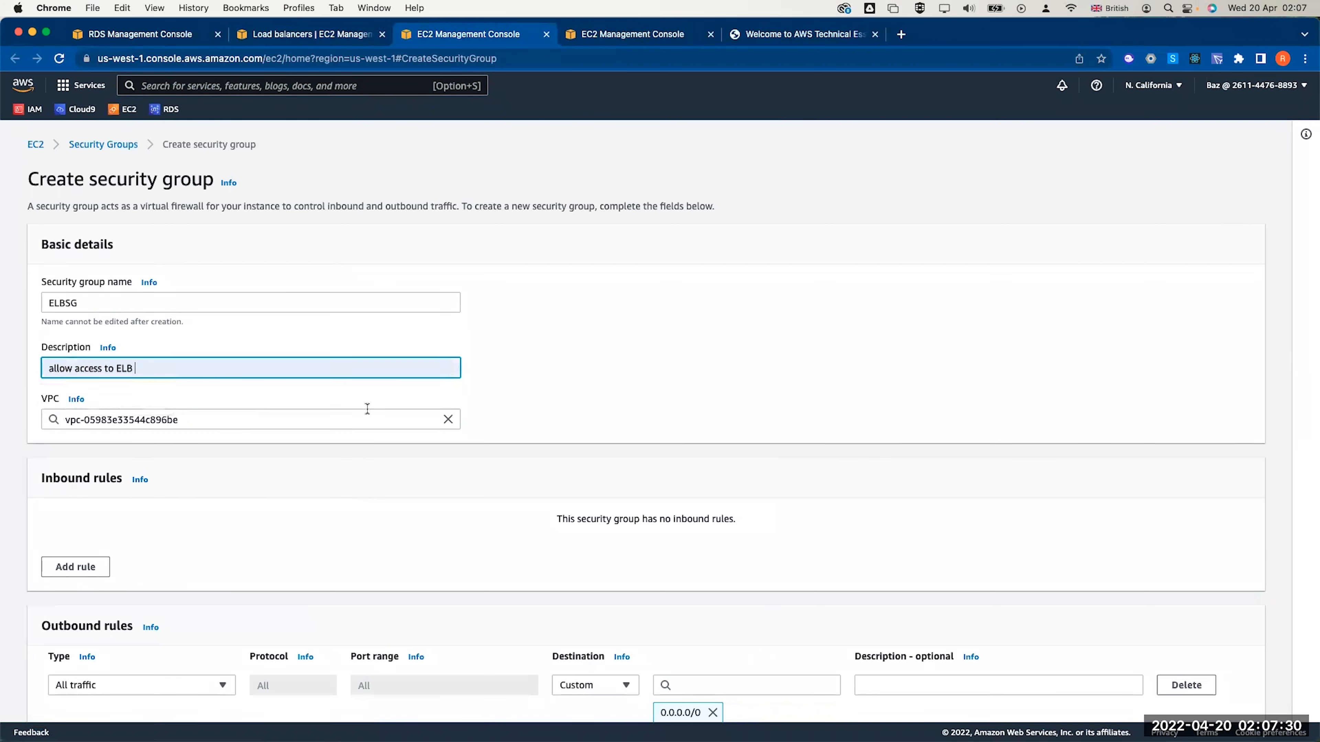
left_click(448, 419)
left_click(204, 484)
left_click(75, 567)
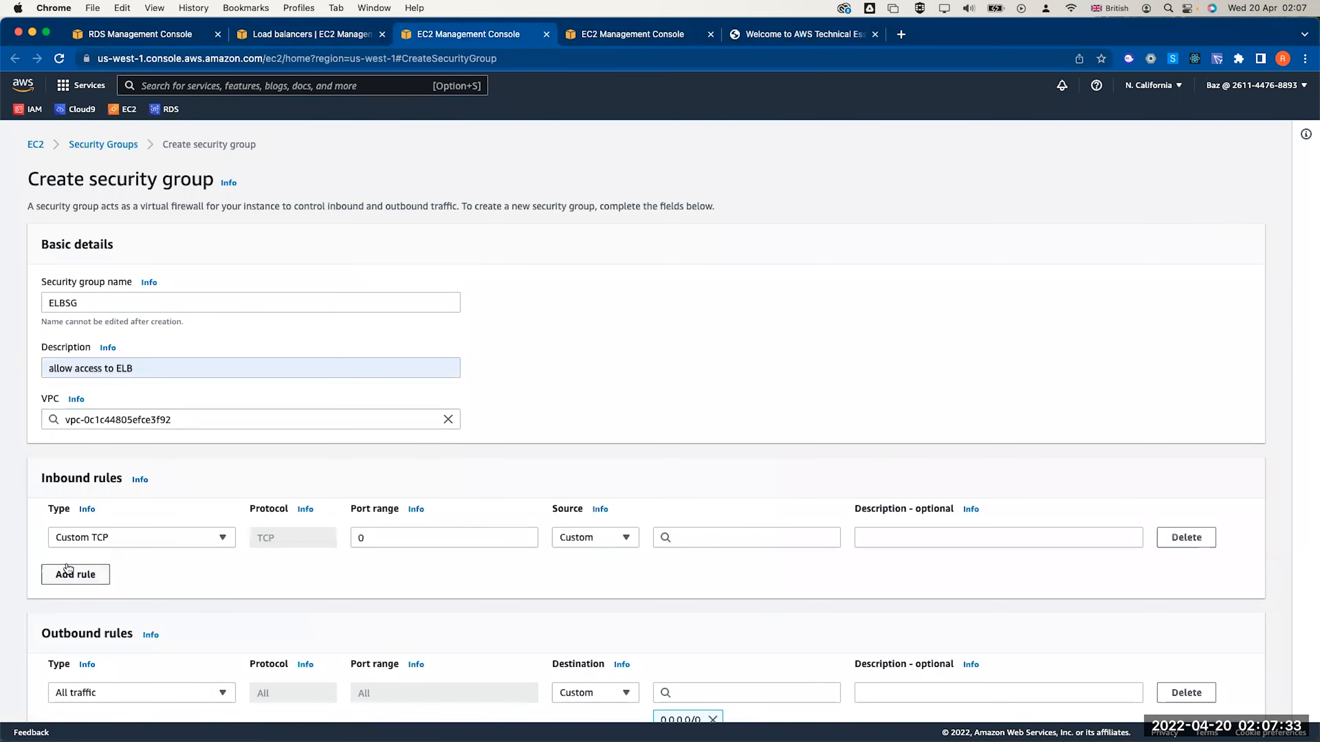
left_click(104, 539)
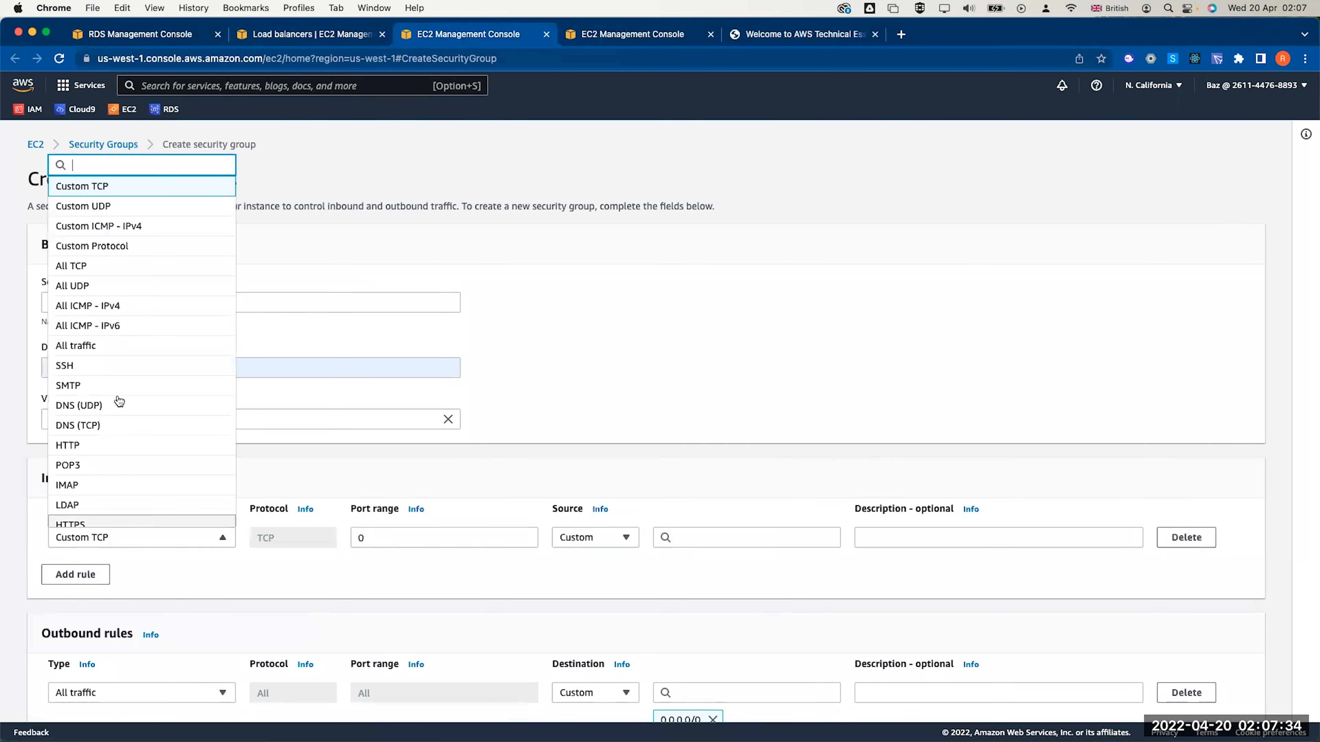
left_click(102, 445)
left_click(598, 537)
left_click(592, 578)
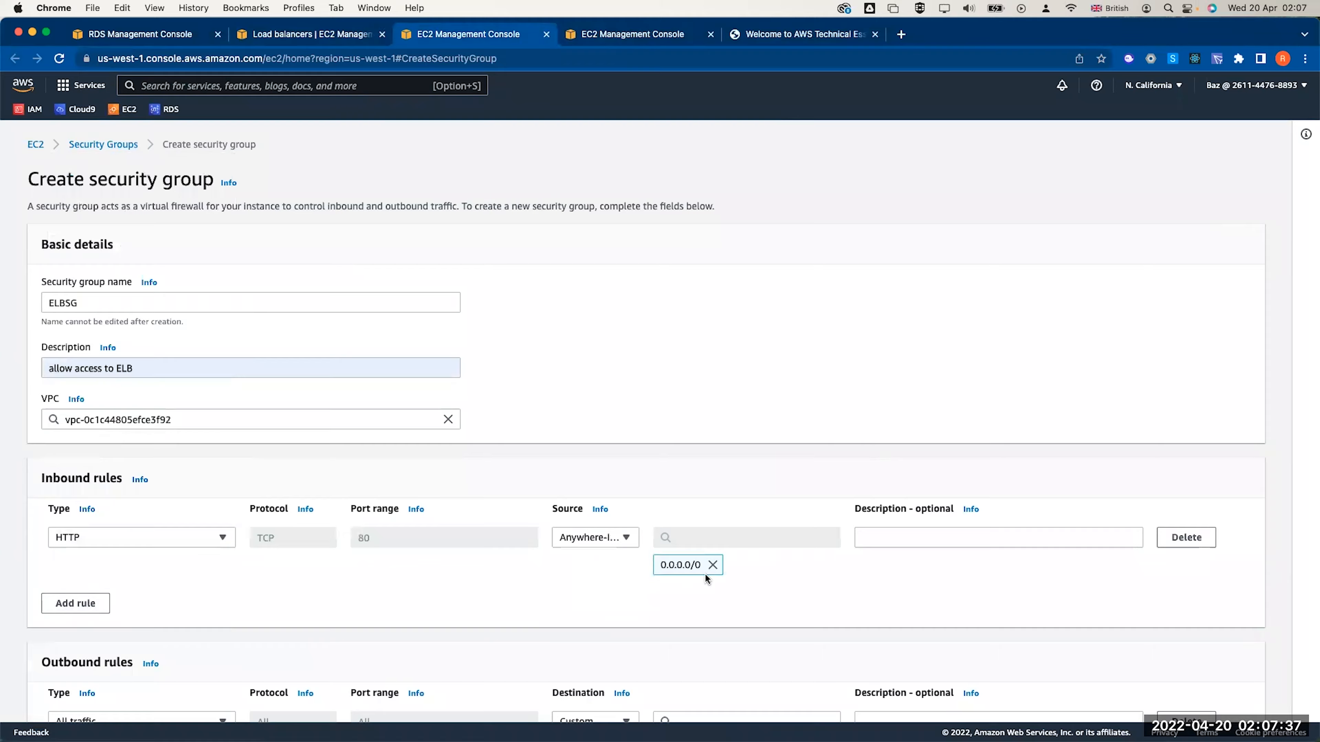
scroll(707, 577, "down", 5)
left_click(1199, 698)
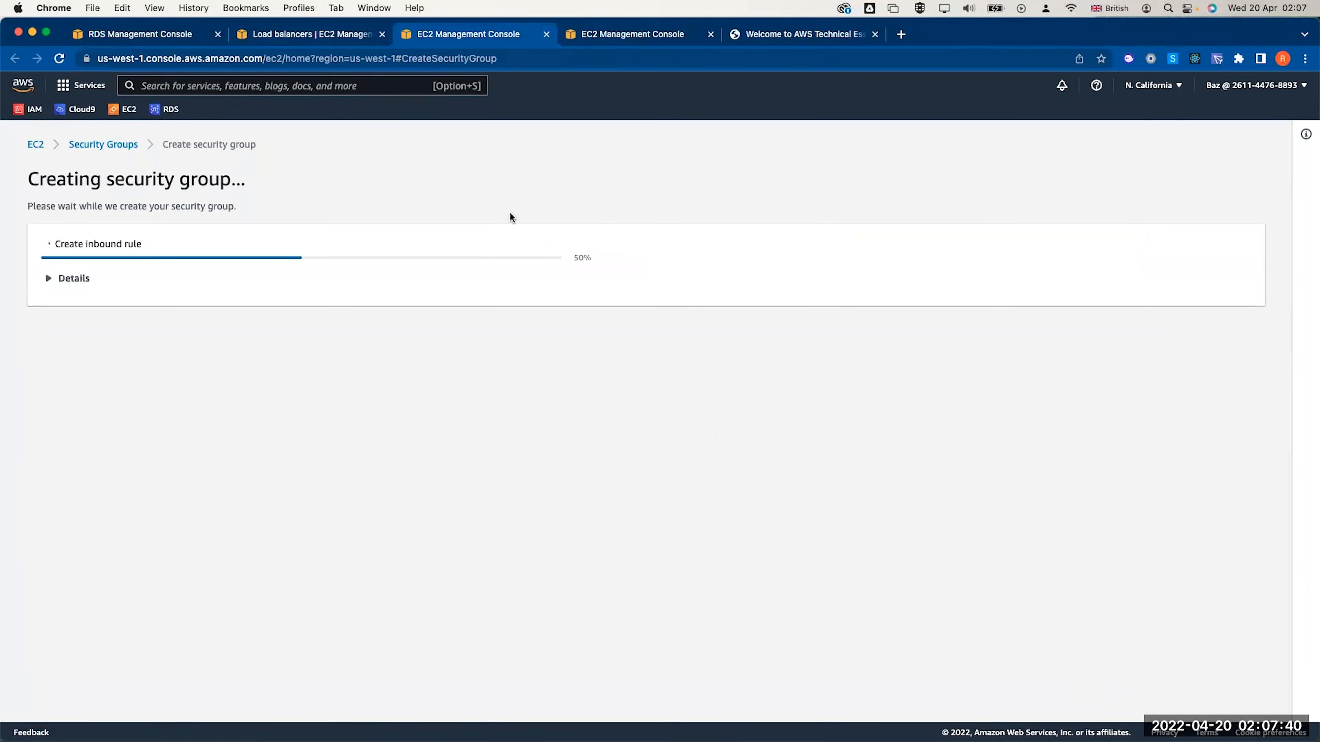
left_click(304, 39)
left_click(613, 514)
Attach only ELBSG to LABELB and begin a new target group for the HTTP:80 listener
left_click(561, 522)
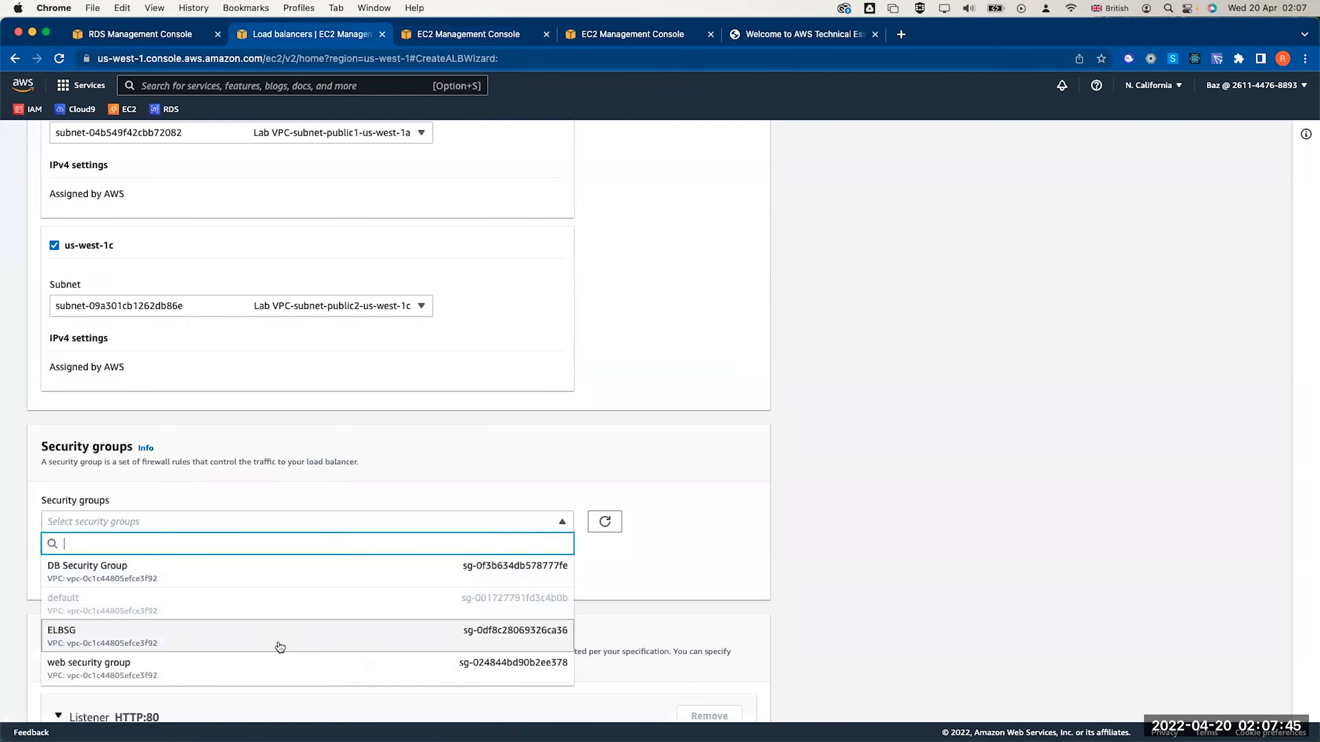
left_click(275, 634)
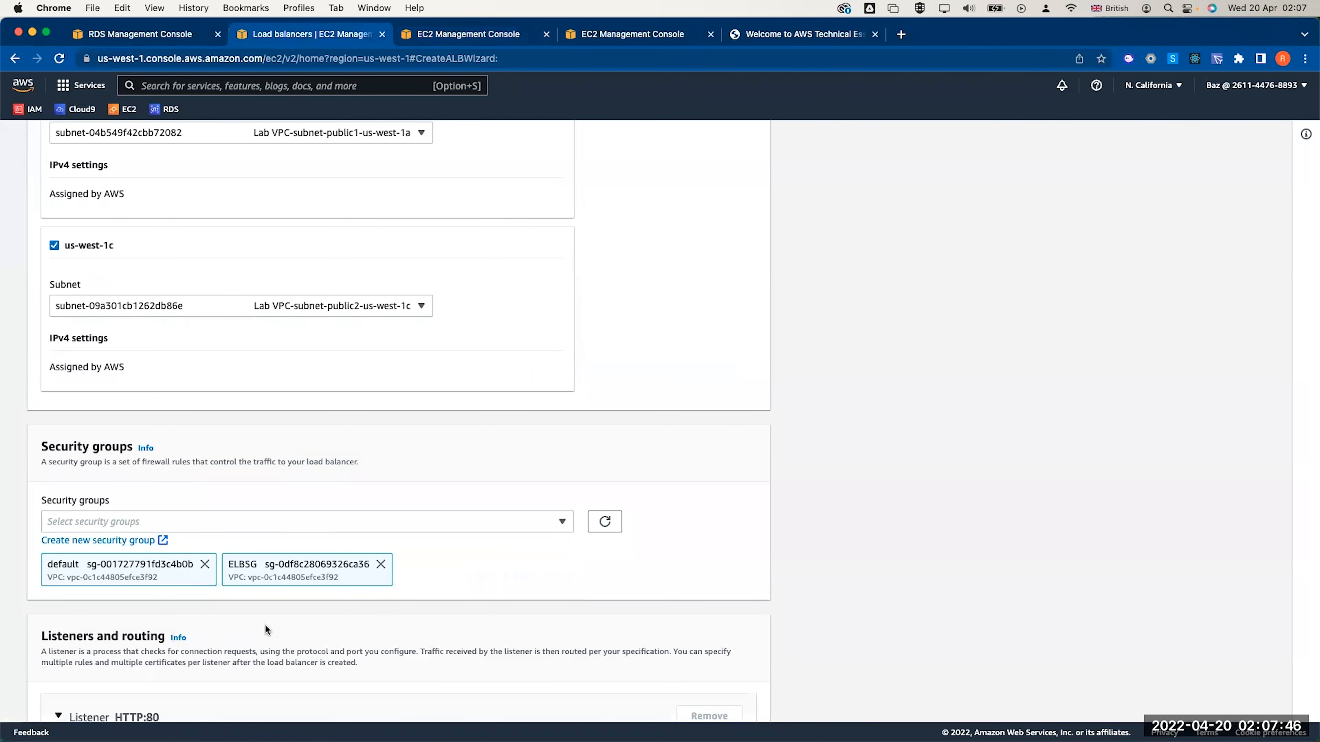
left_click(205, 565)
scroll(385, 621, "down", 5)
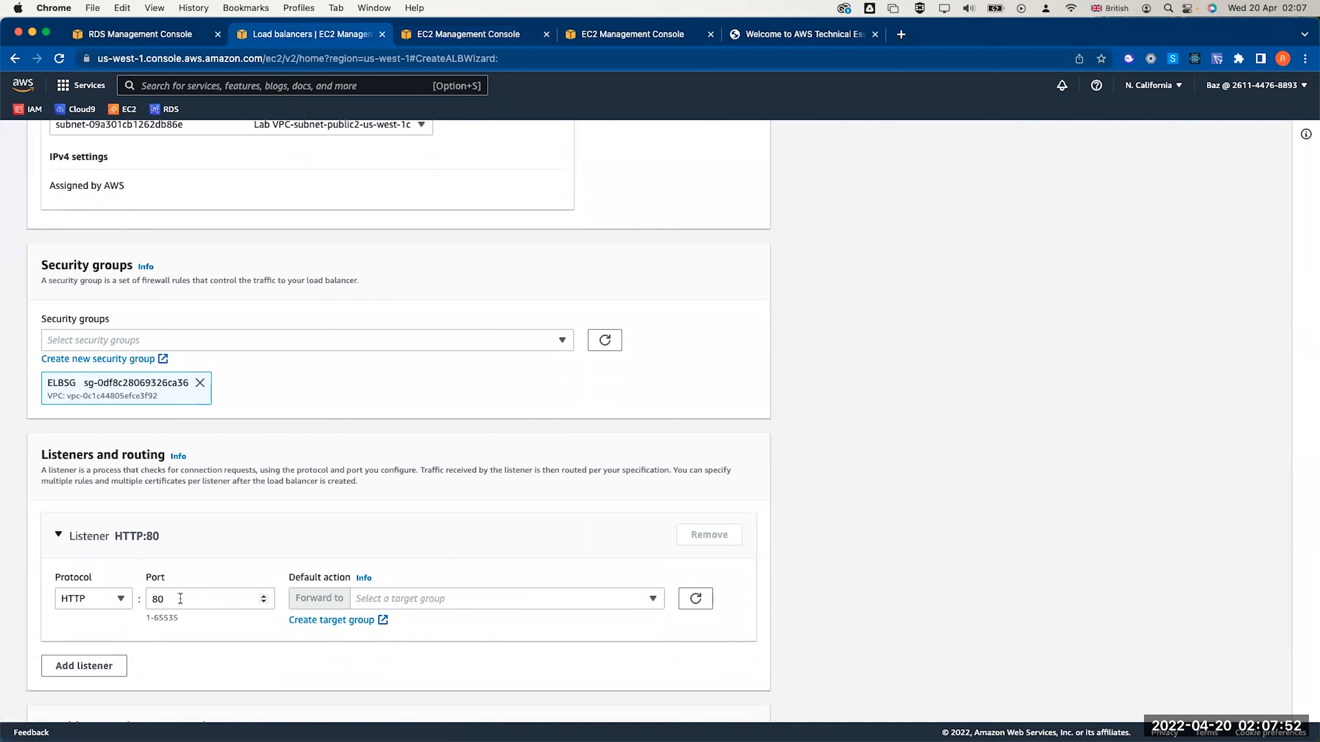
left_click(370, 602)
left_click(291, 660)
left_click(319, 620)
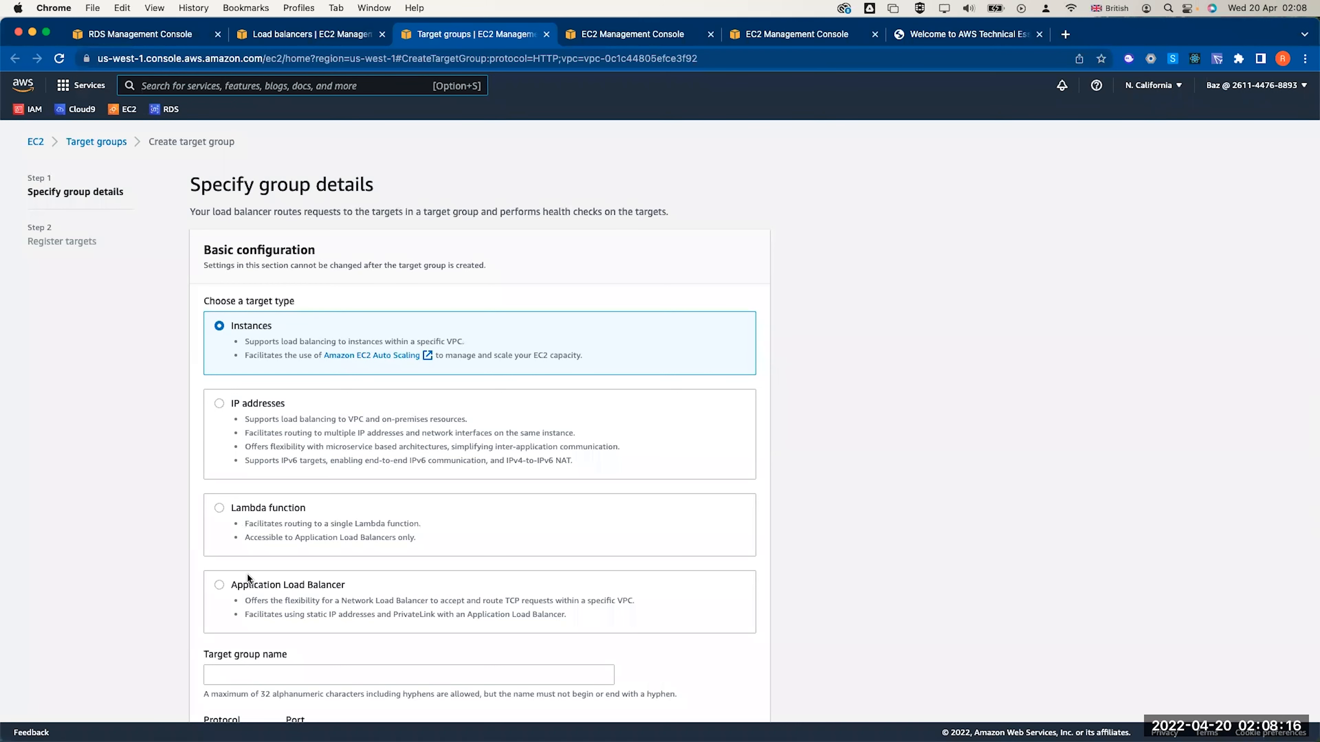
Name the HTTP:80 instance target group LABGroup, review health checks, and create it without targets
scroll(247, 572, "down", 3)
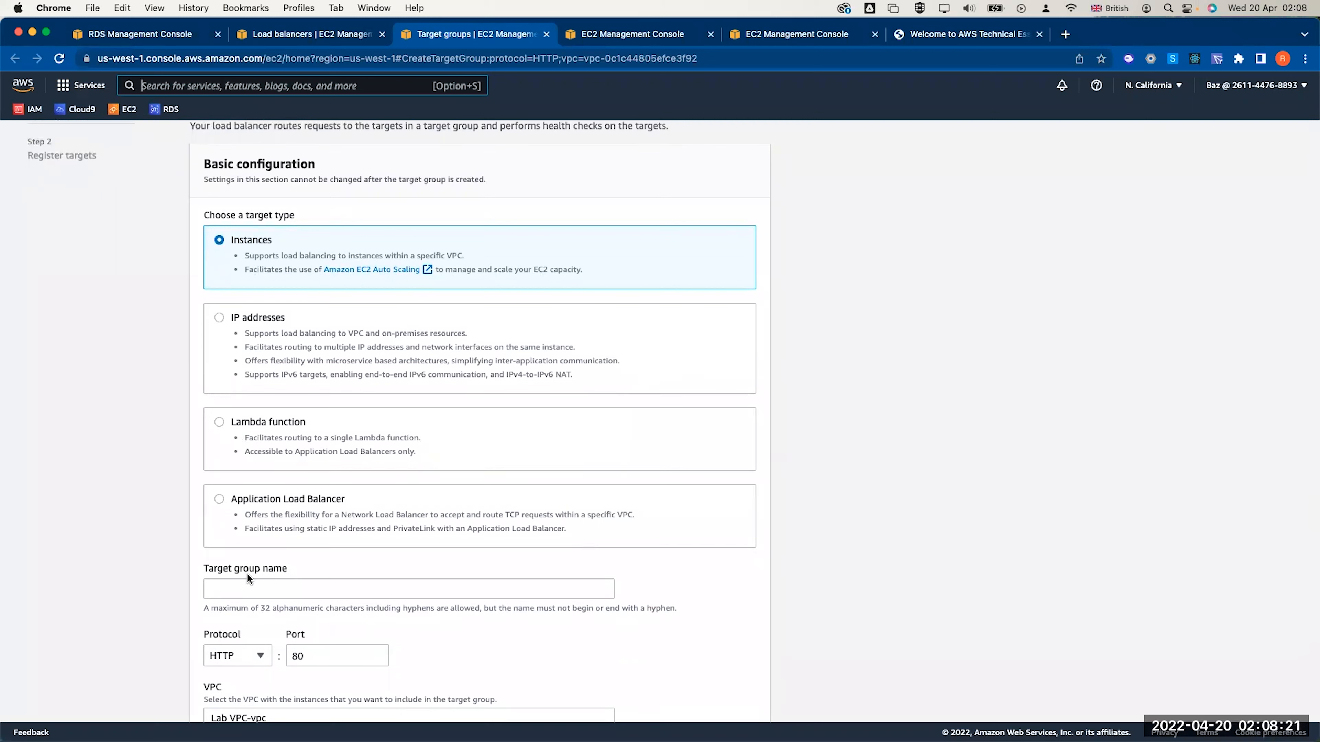
left_click(243, 589)
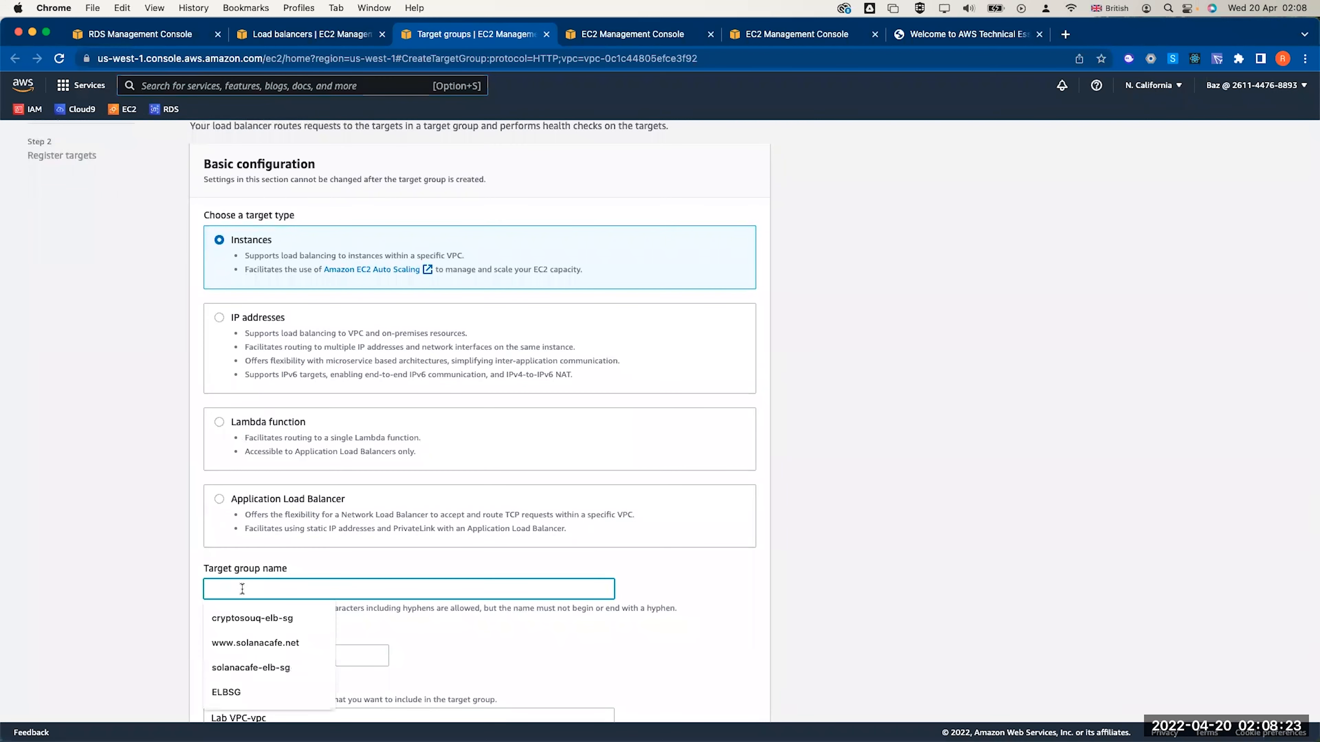
type("LABGroup")
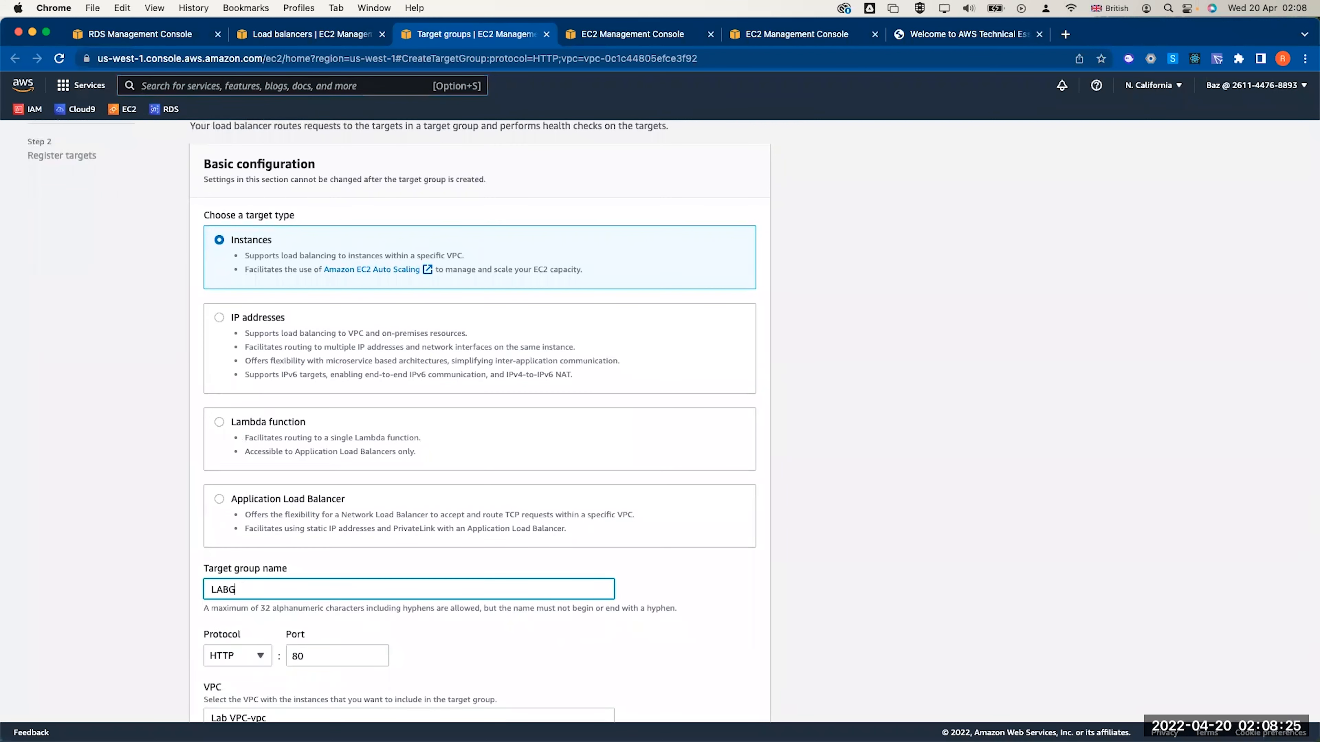
left_click(332, 564)
scroll(343, 520, "down", 5)
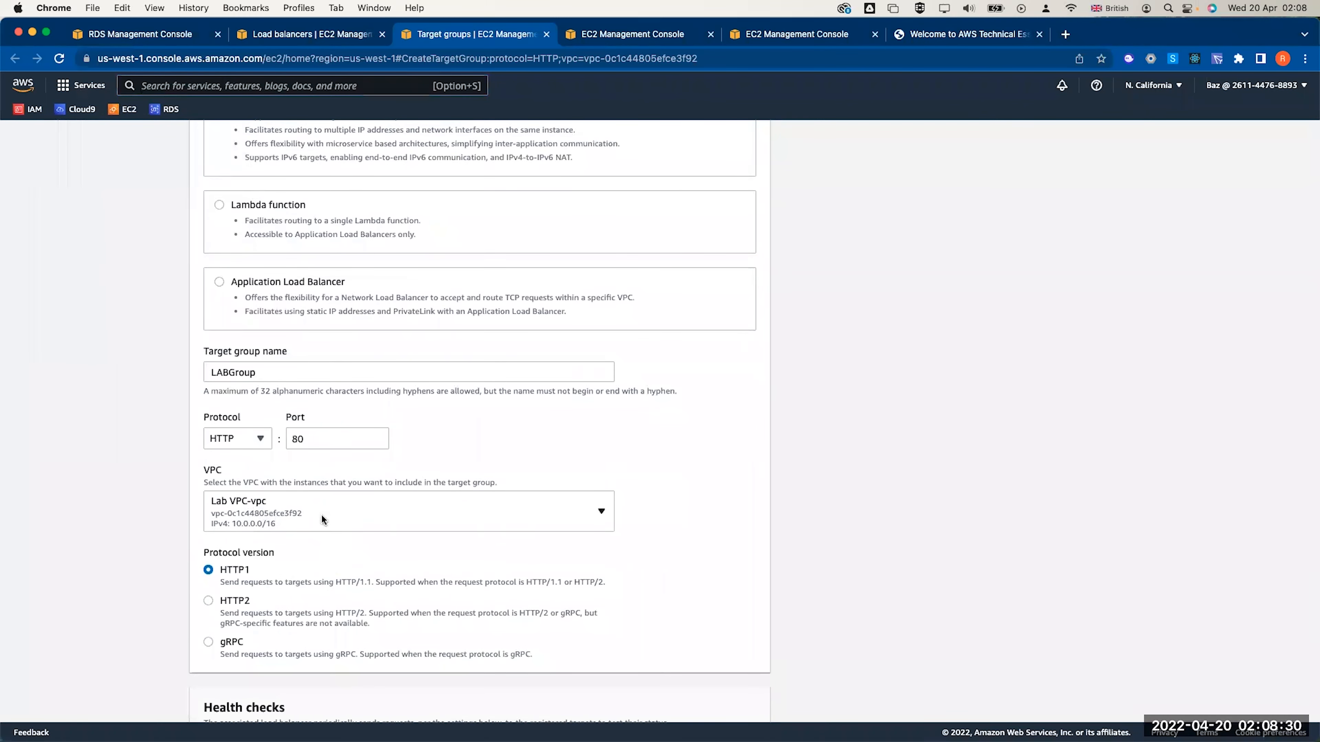
scroll(321, 513, "down", 5)
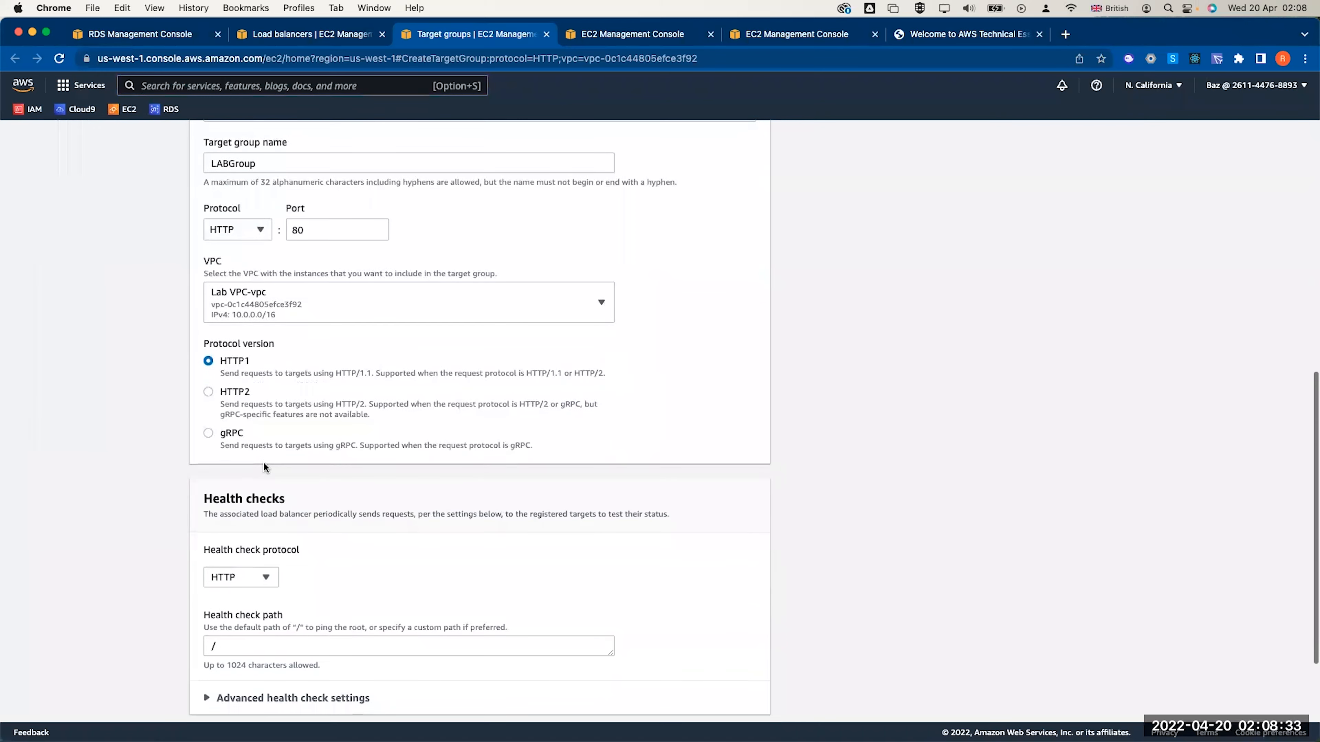
scroll(291, 463, "down", 2)
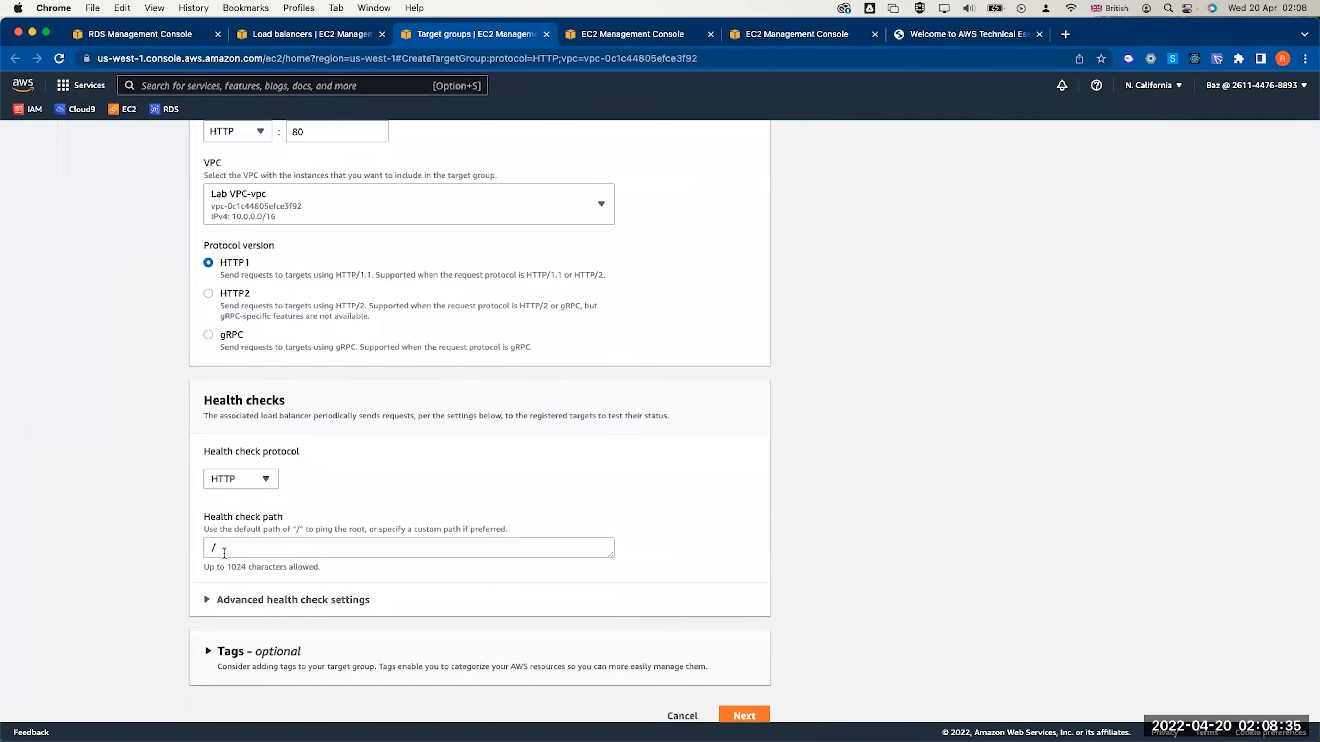
left_click(268, 580)
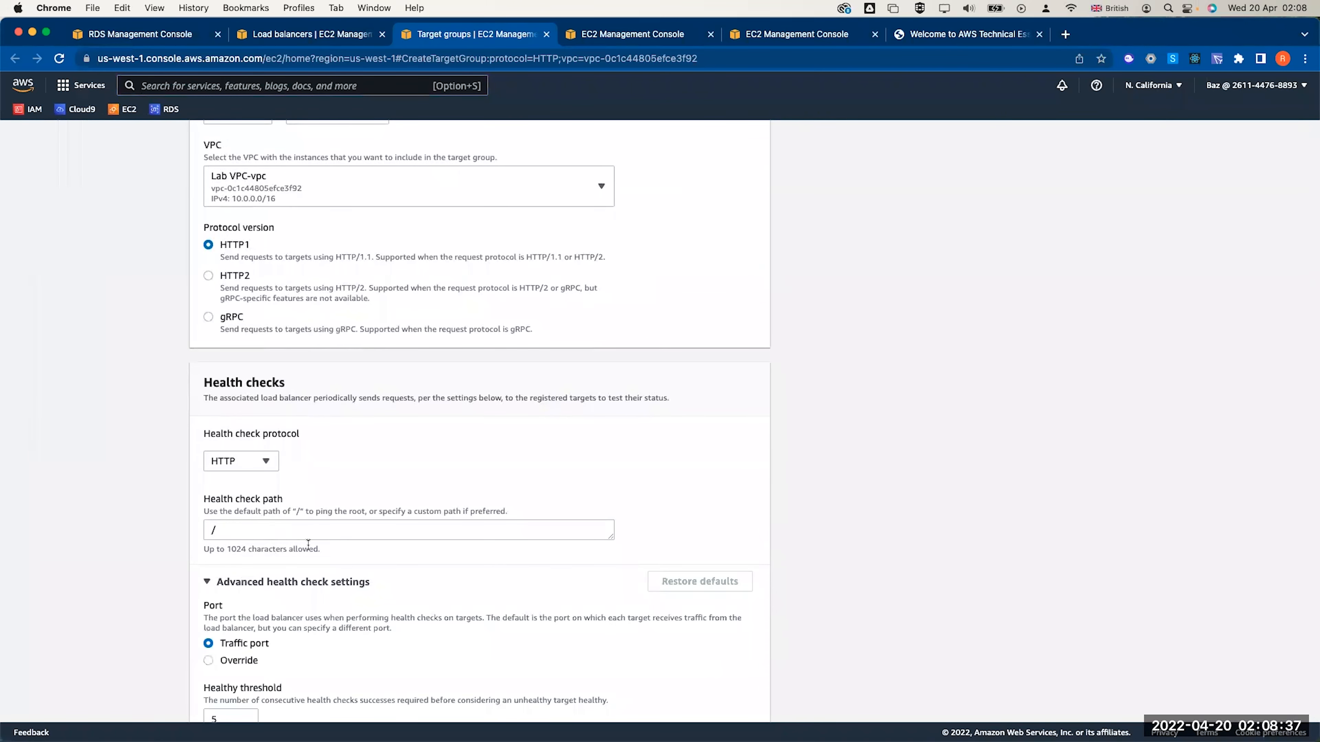
scroll(423, 515, "down", 3)
scroll(421, 514, "down", 5)
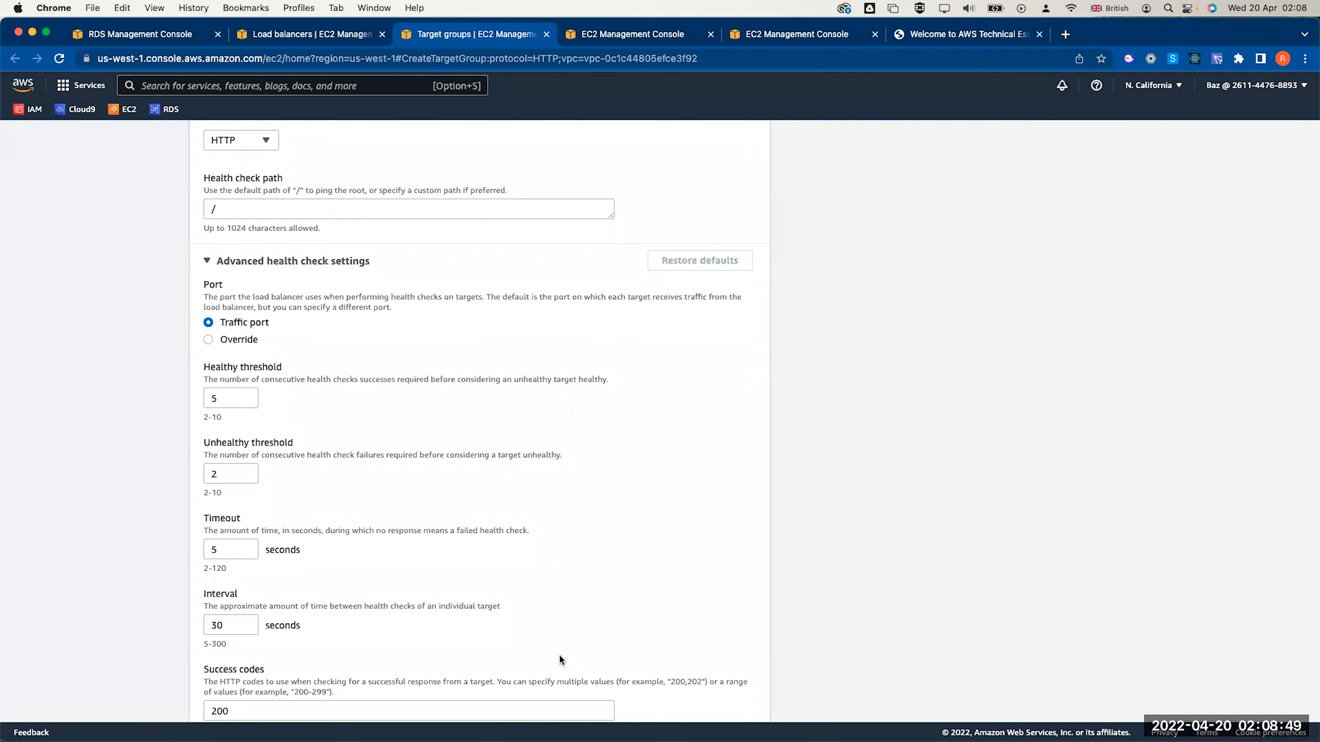
scroll(562, 654, "down", 3)
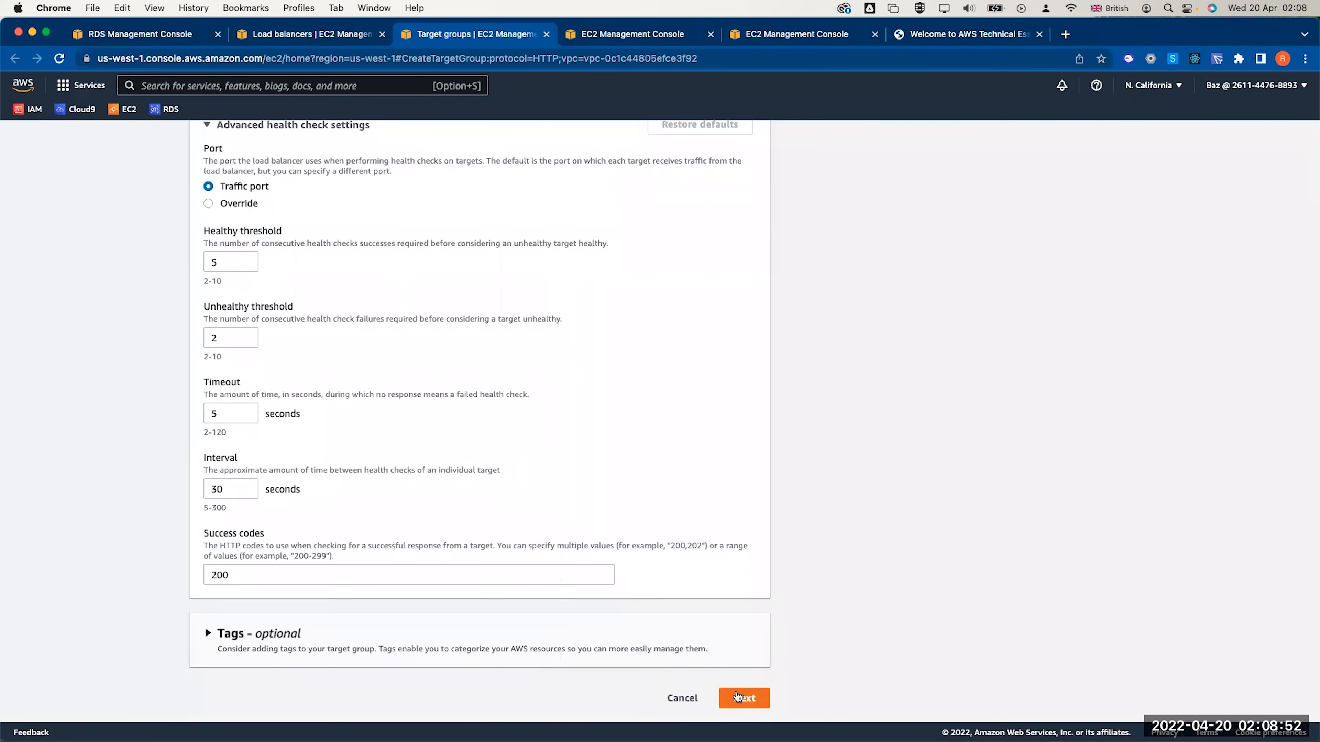
left_click(736, 695)
scroll(795, 567, "down", 2)
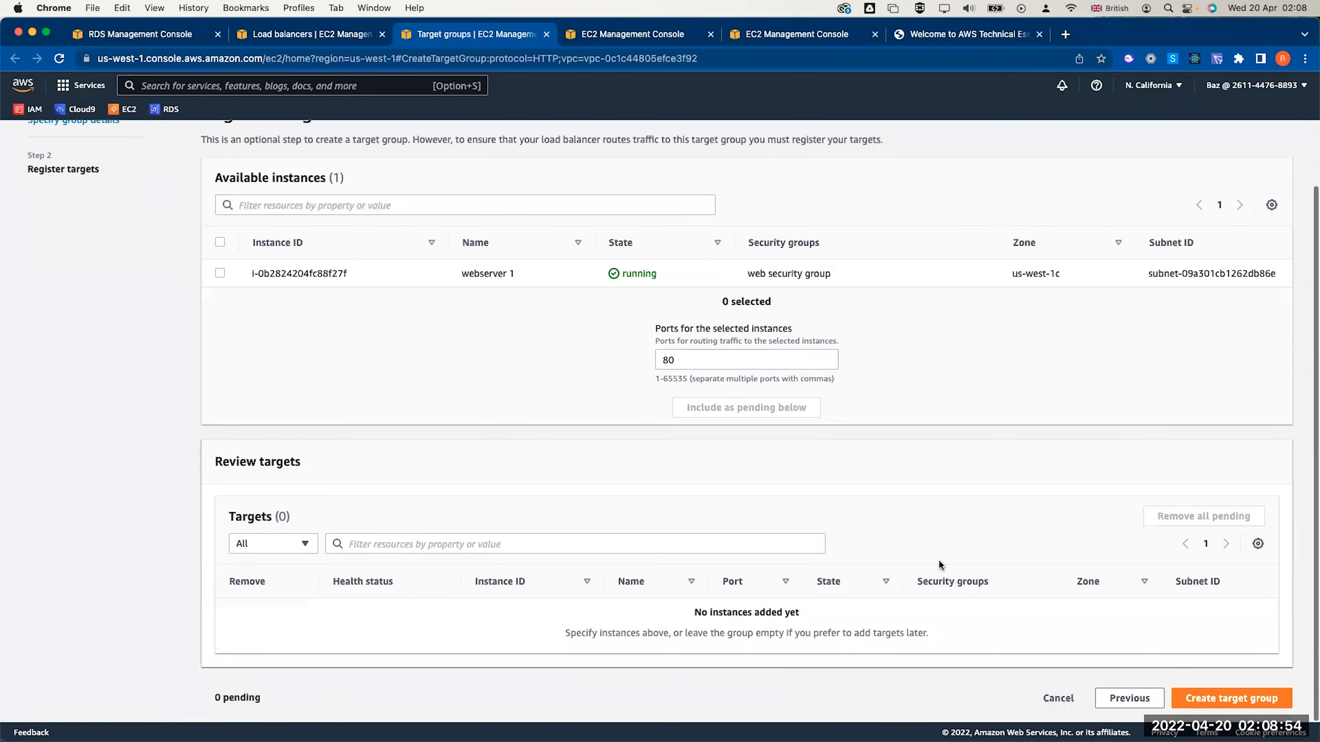
left_click(1203, 697)
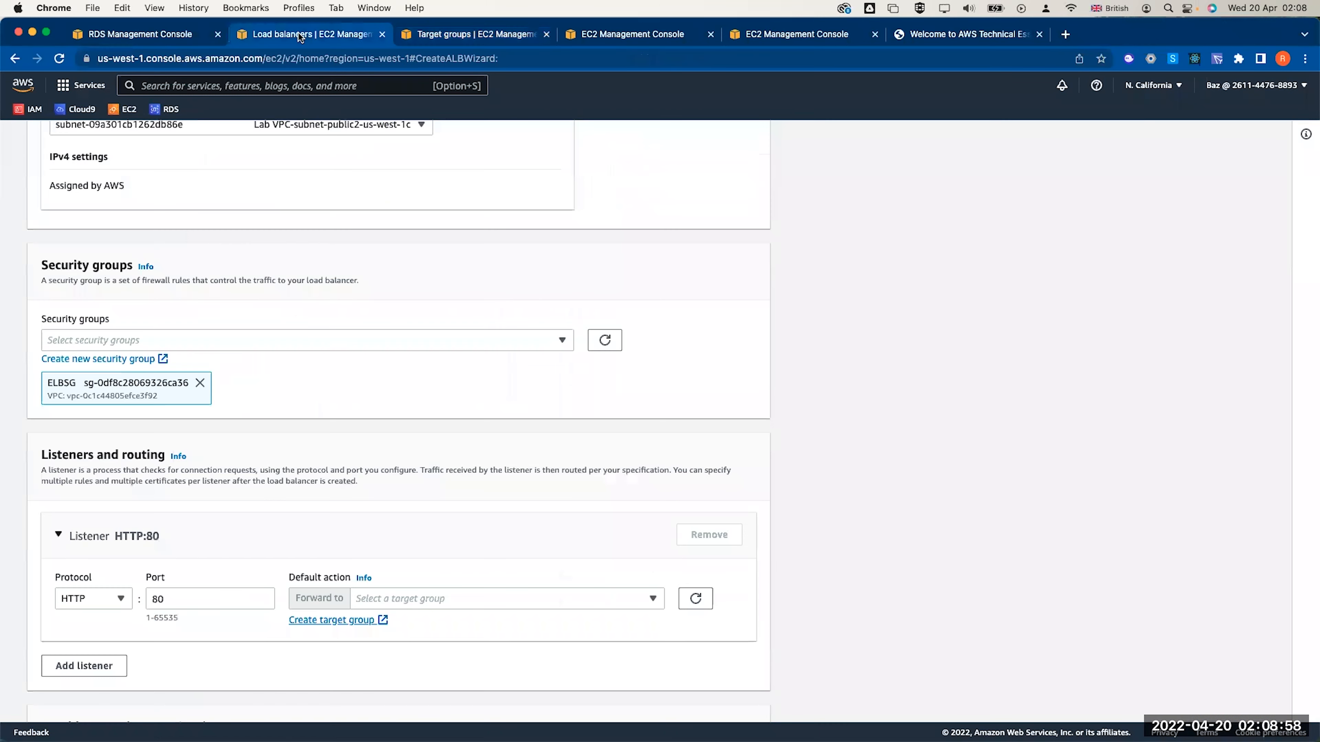
Point LABELB's HTTP:80 listener at LABGroup and create the load balancer
left_click(300, 35)
left_click(697, 599)
left_click(603, 599)
left_click(603, 644)
scroll(603, 644, "down", 7)
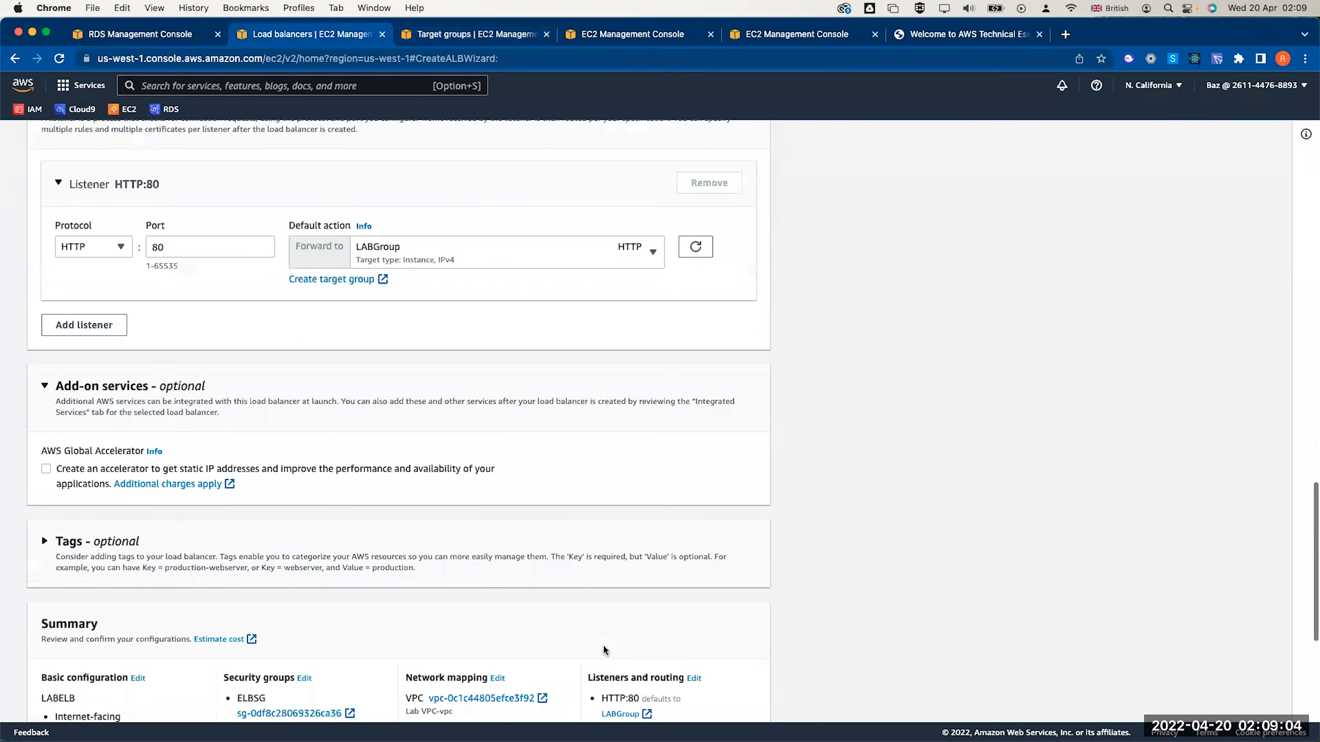
scroll(603, 645, "down", 4)
scroll(603, 645, "down", 2)
left_click(683, 697)
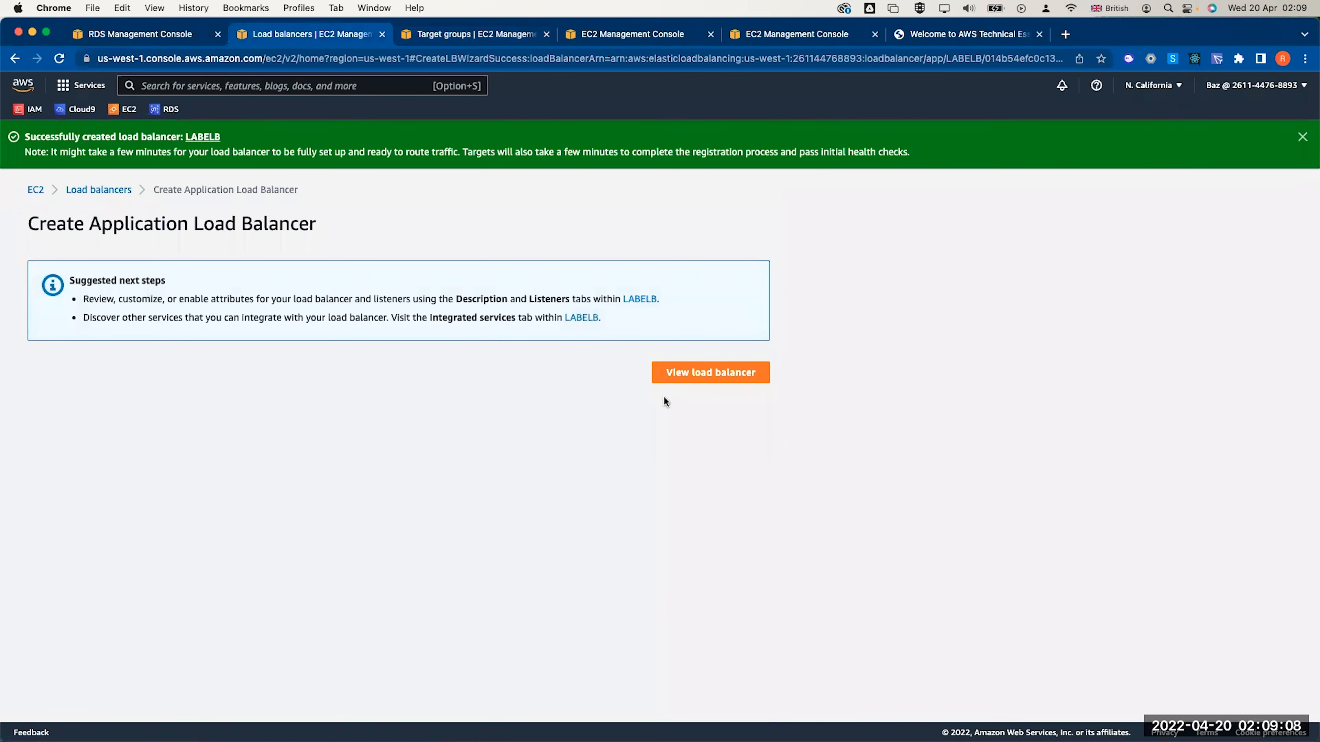
left_click(670, 372)
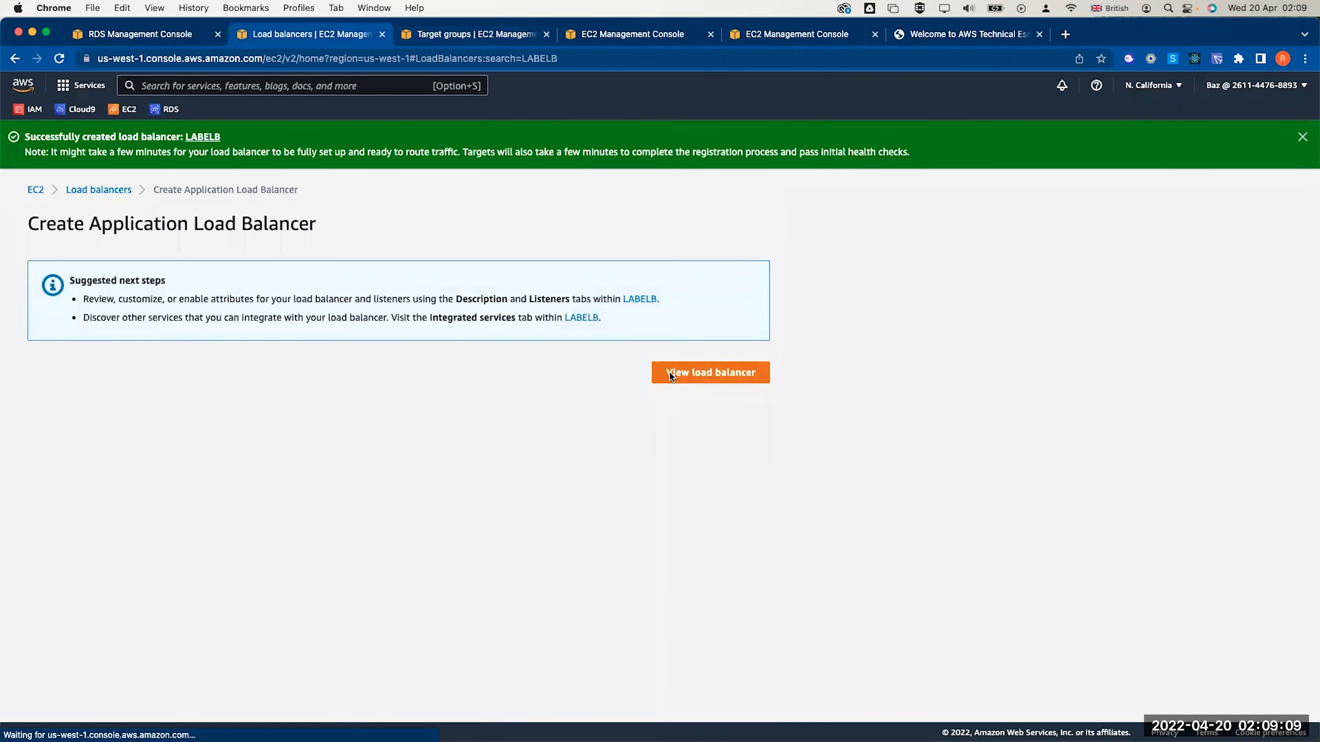
Refresh the AMI list to confirm WebServer AMI is Available
left_click(31, 502)
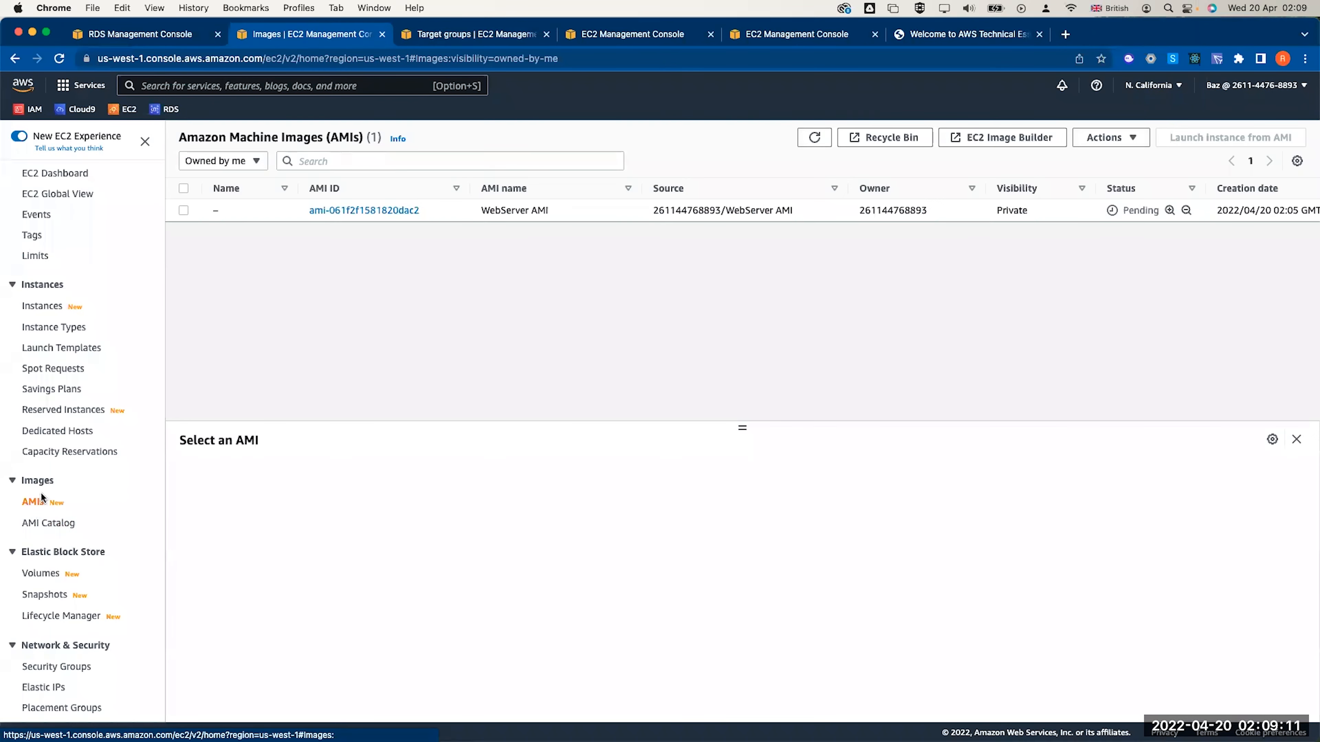
left_click(814, 137)
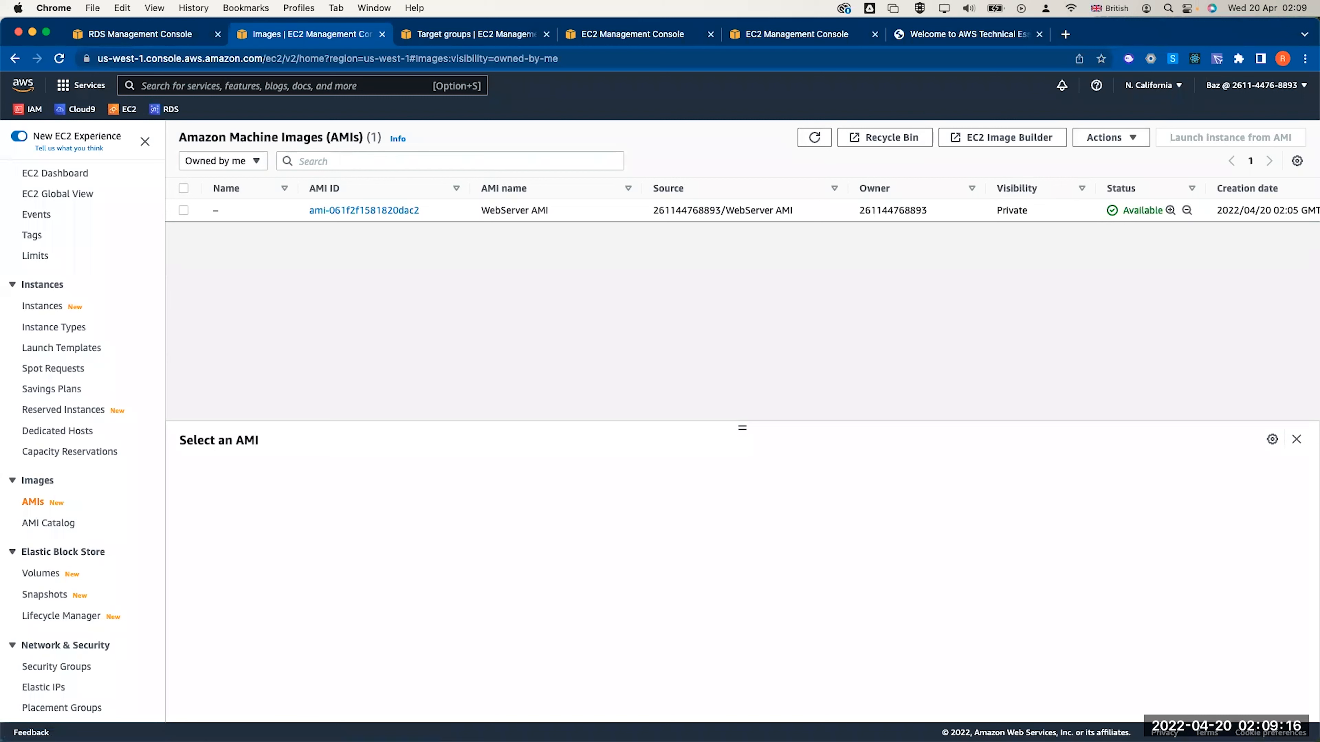
scroll(83, 501, "down", 5)
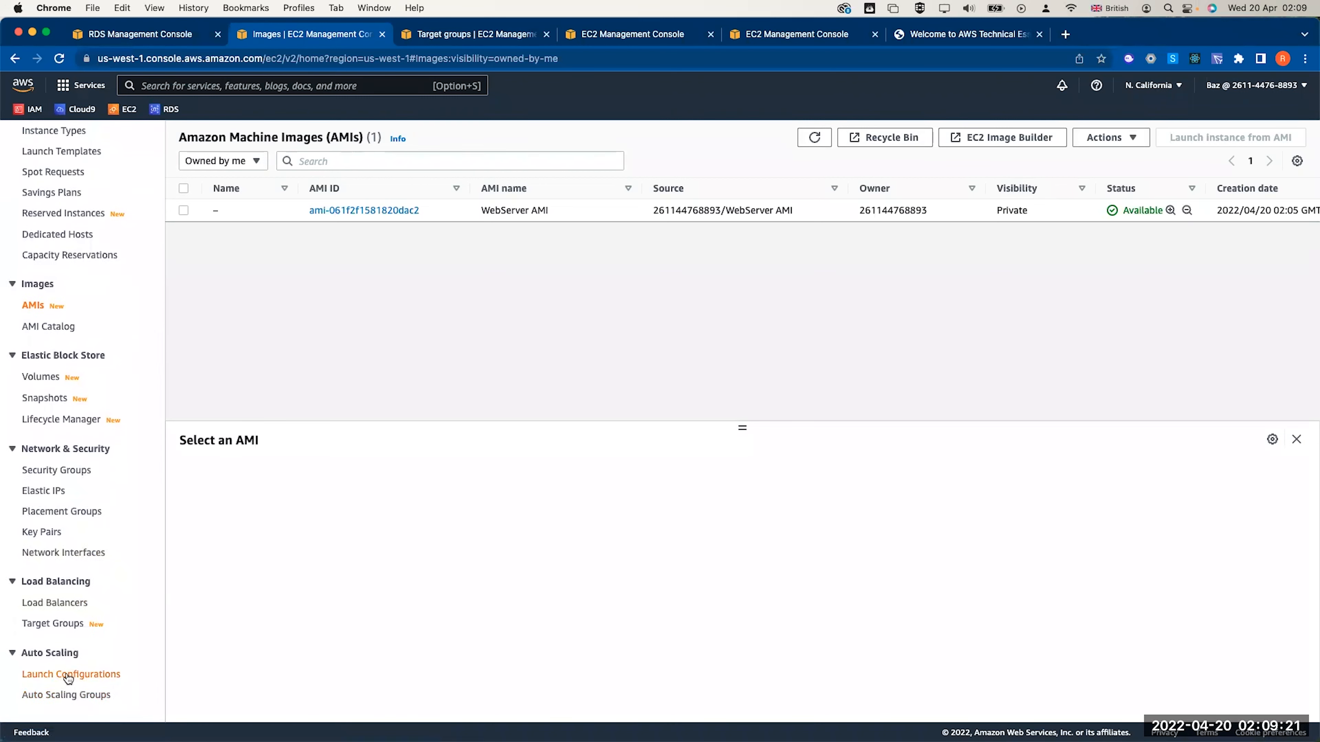
Start a new launch configuration named LABConfig using the WebServer AMI
left_click(70, 675)
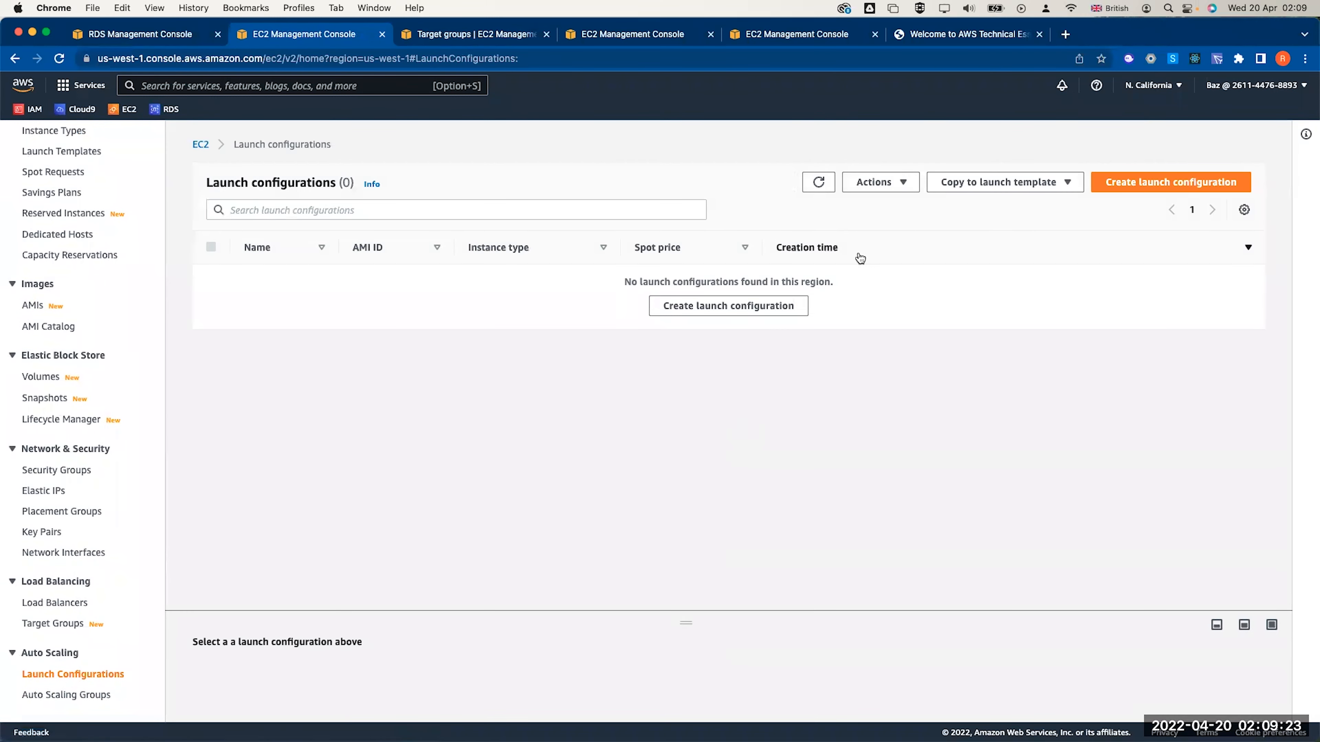
left_click(720, 308)
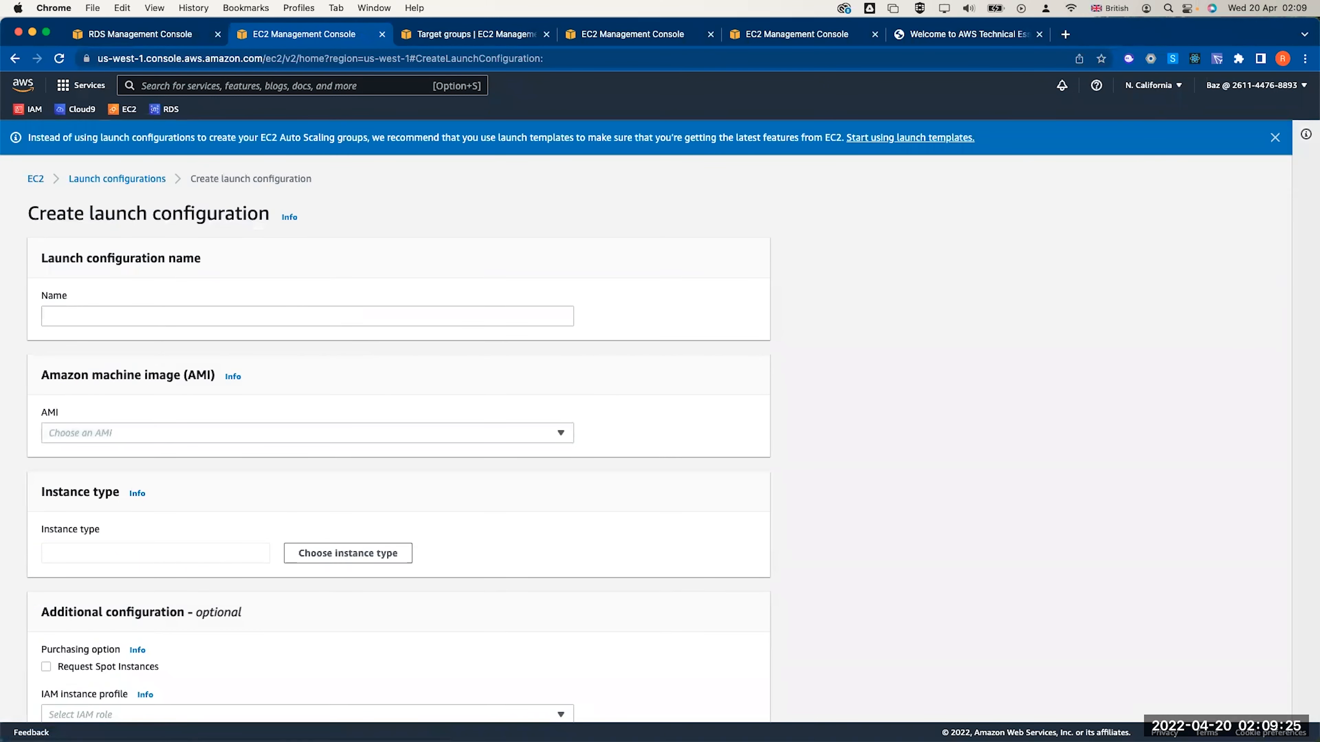
left_click(178, 318)
type("LAB")
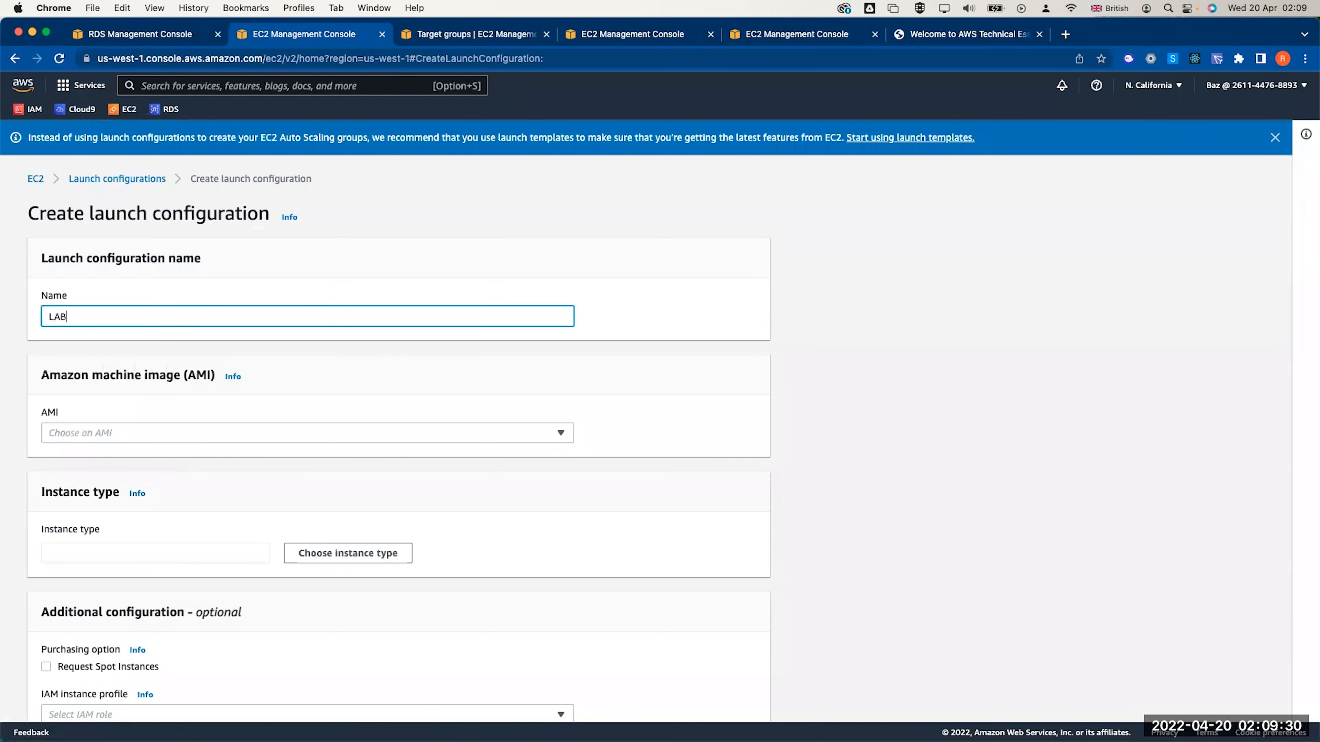
type("Config")
left_click(160, 432)
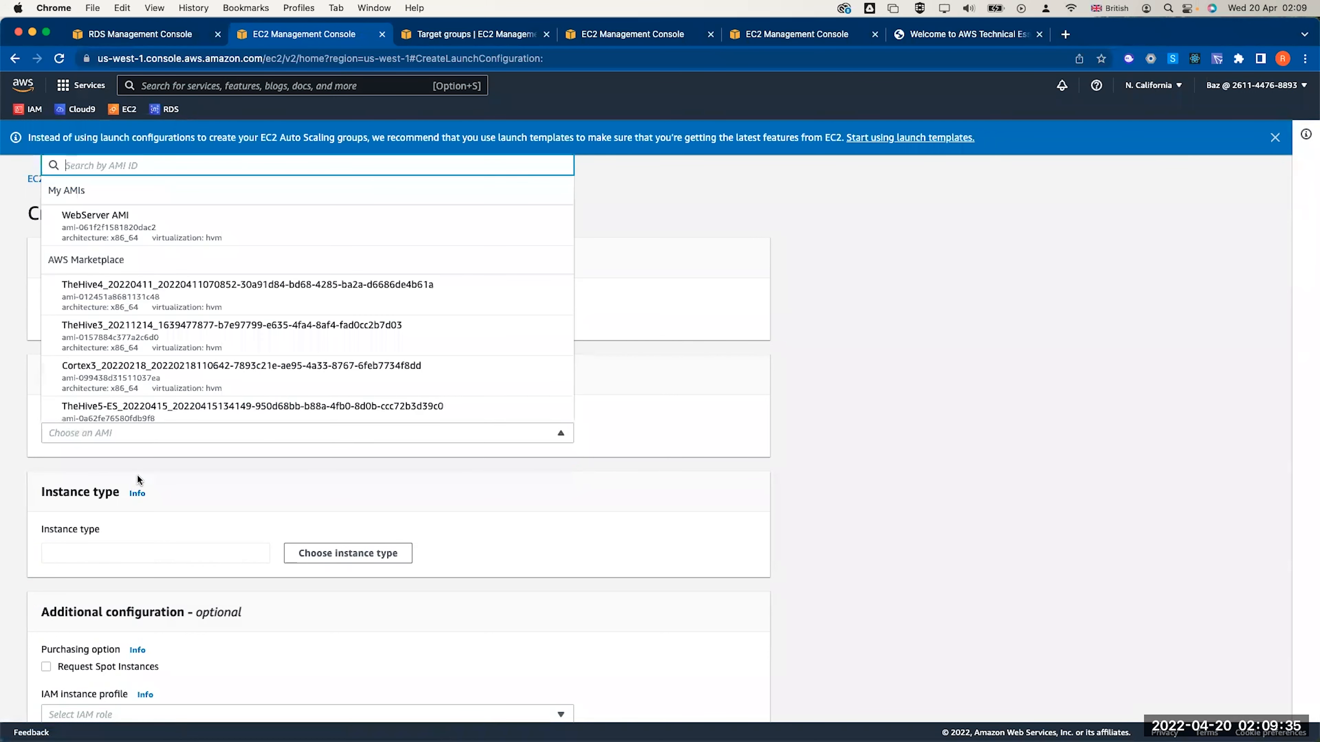
left_click(181, 229)
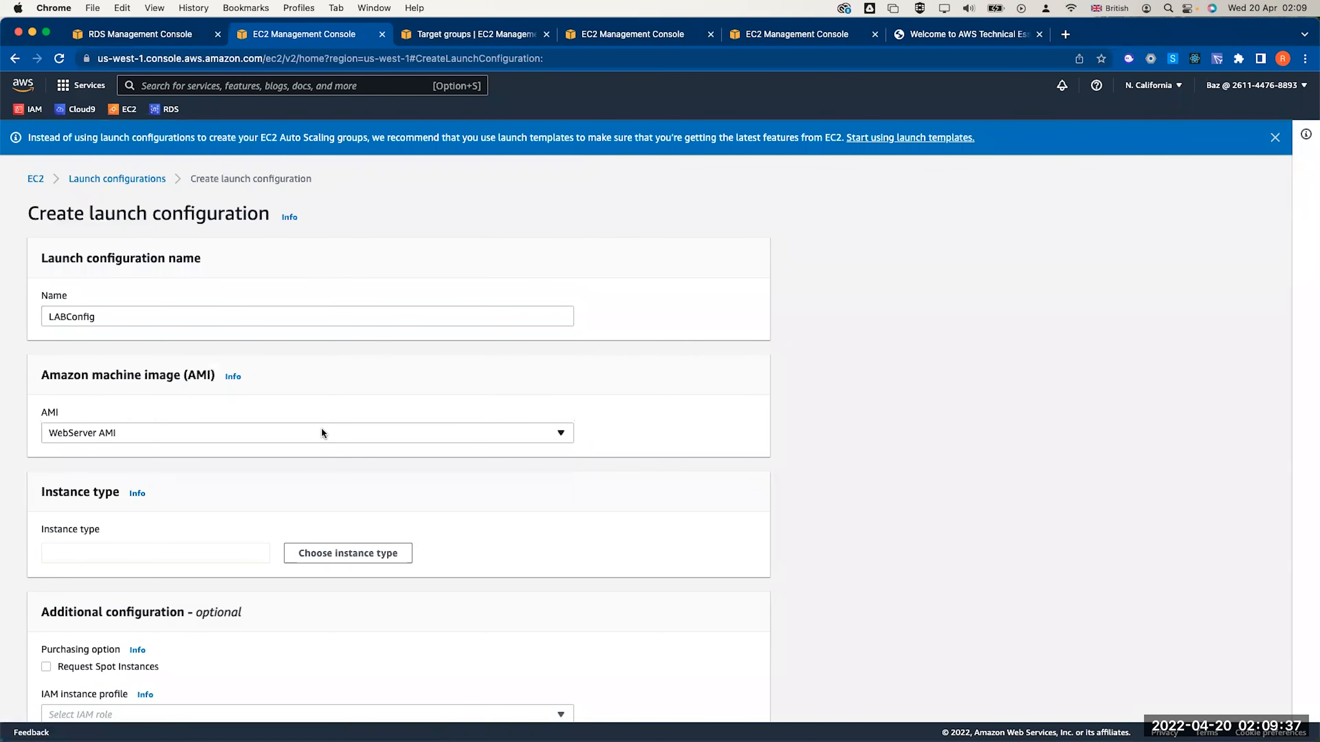
scroll(321, 432, "down", 3)
Set the launch configuration's instance type to t2.micro
left_click(230, 455)
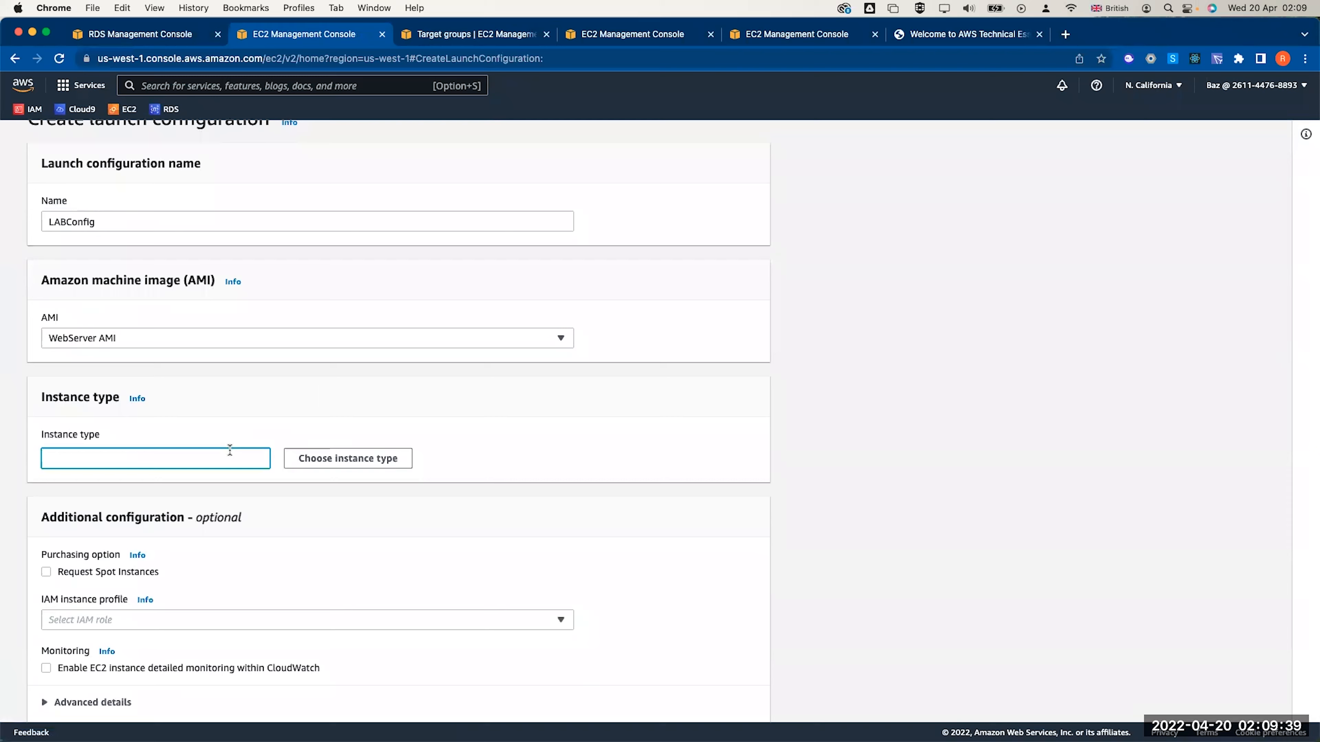
left_click(341, 460)
left_click(481, 248)
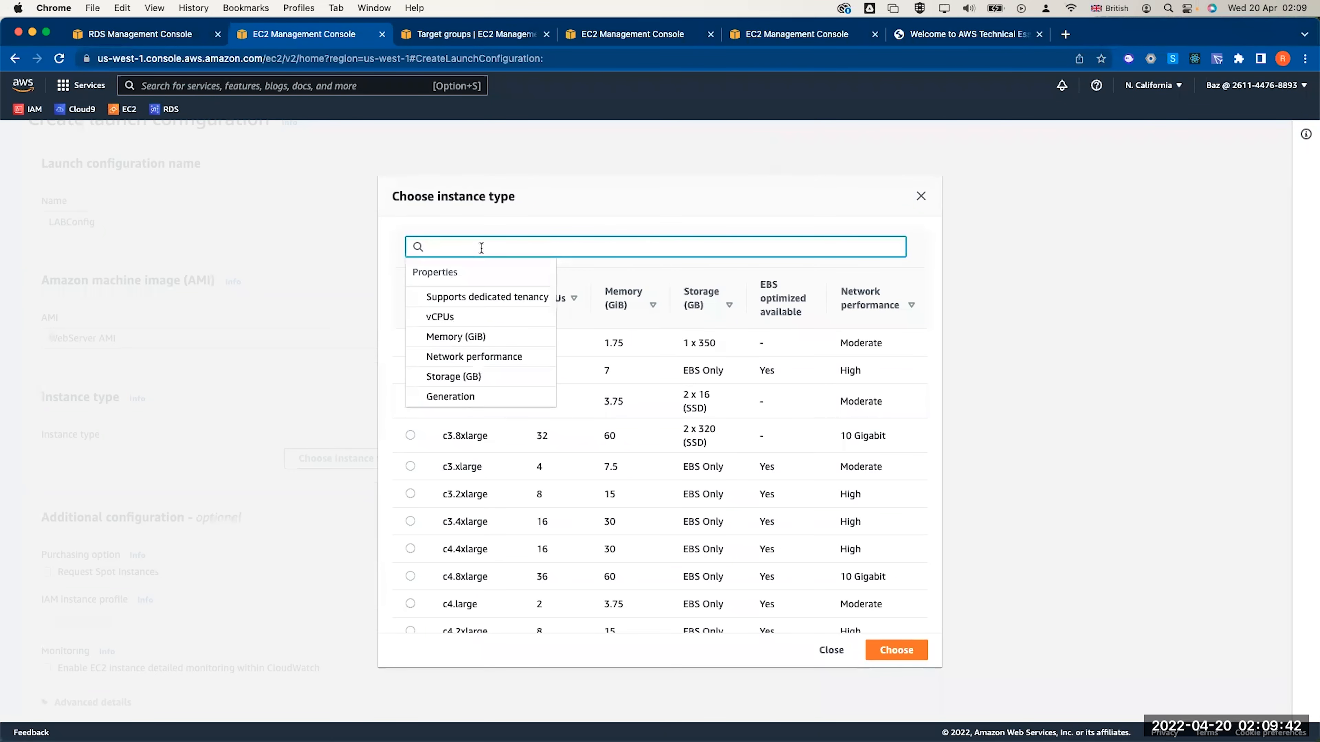
type("t2.mic")
left_click(410, 375)
left_click(915, 627)
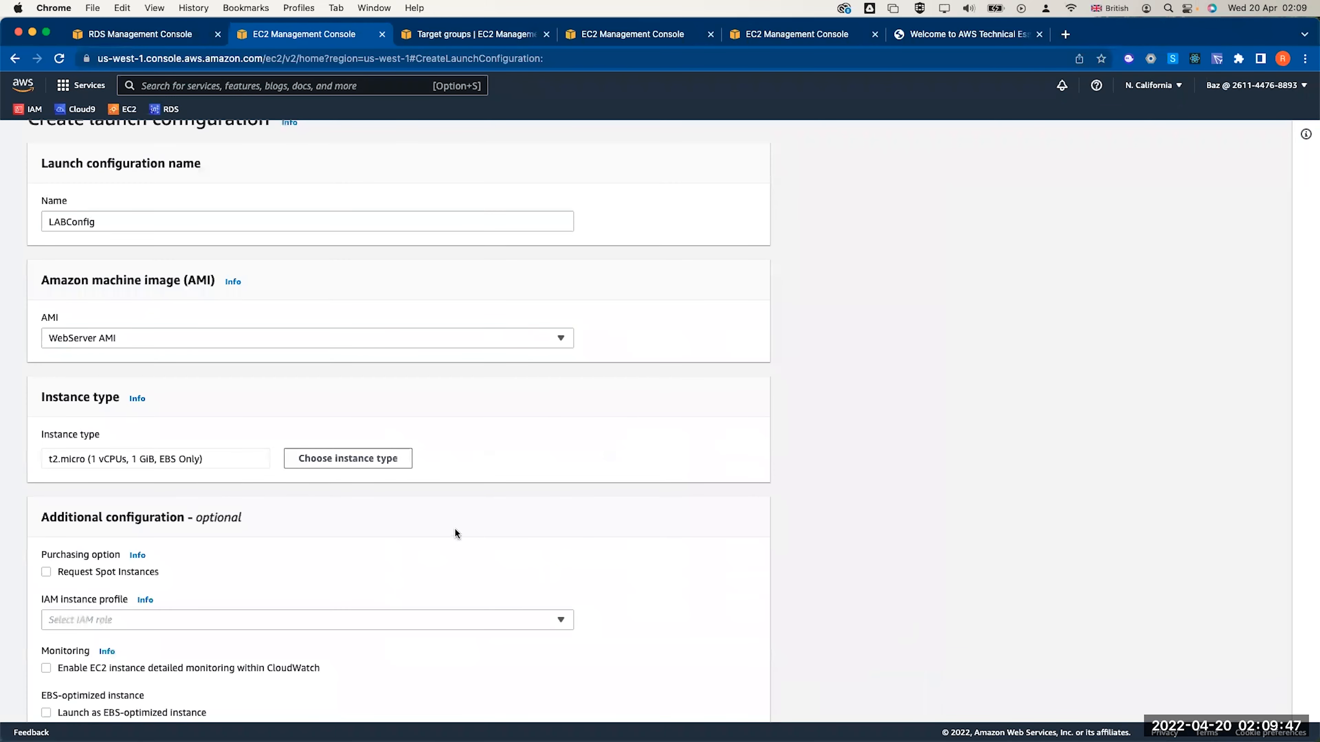
Assign the existing web security group to the launch configuration
scroll(455, 527, "down", 3)
scroll(196, 400, "up", 1)
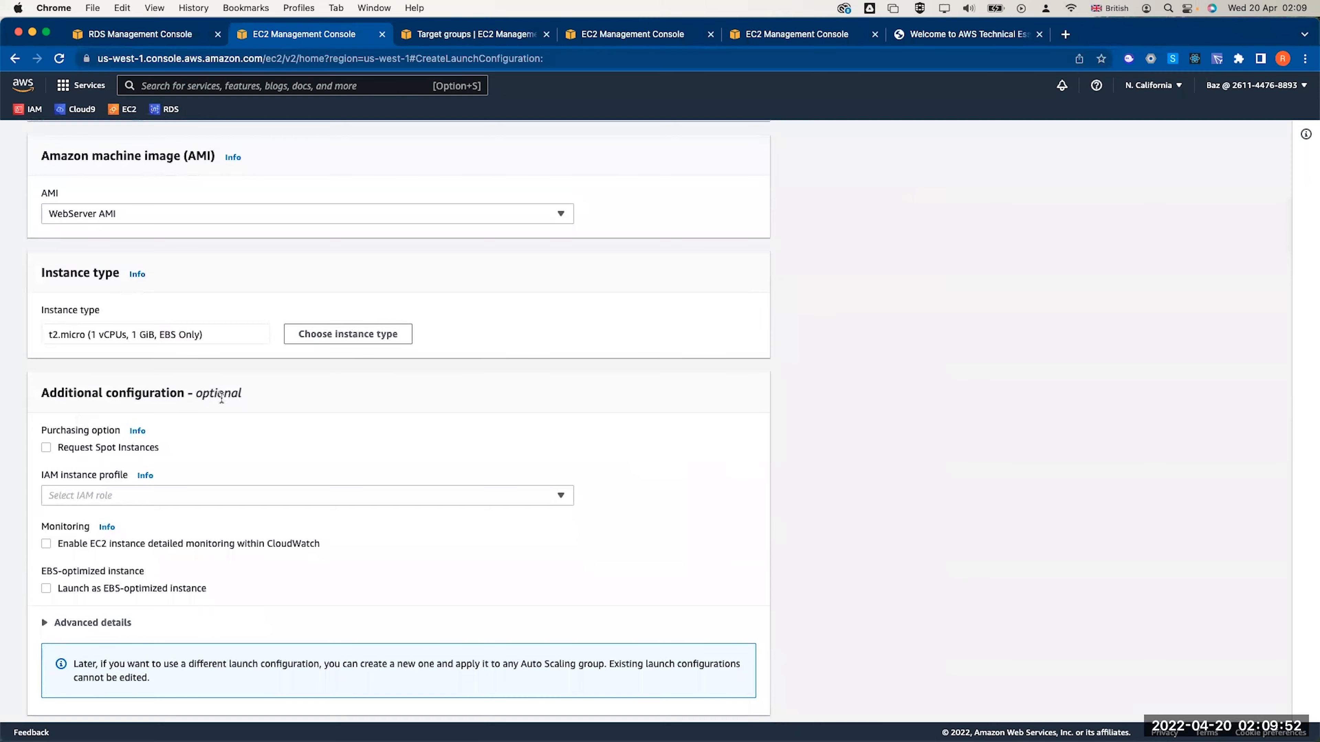
scroll(221, 397, "down", 15)
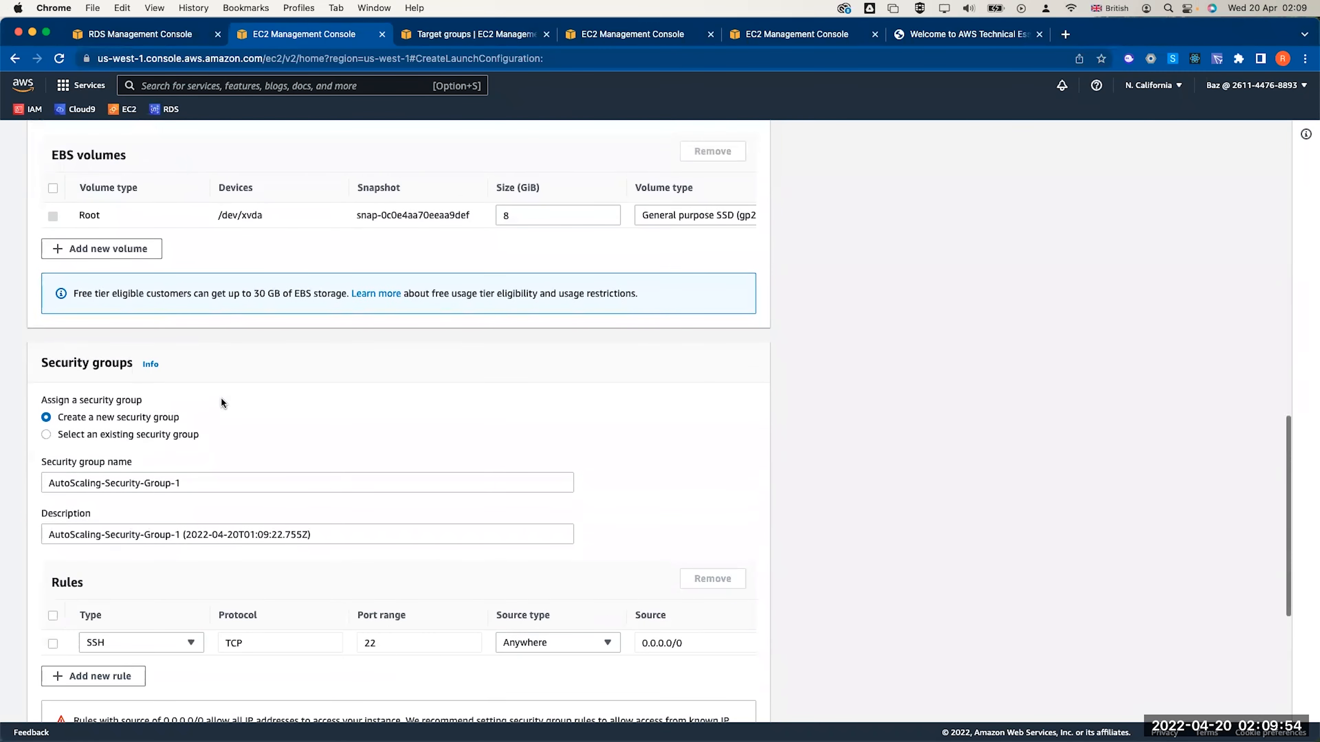
left_click(145, 434)
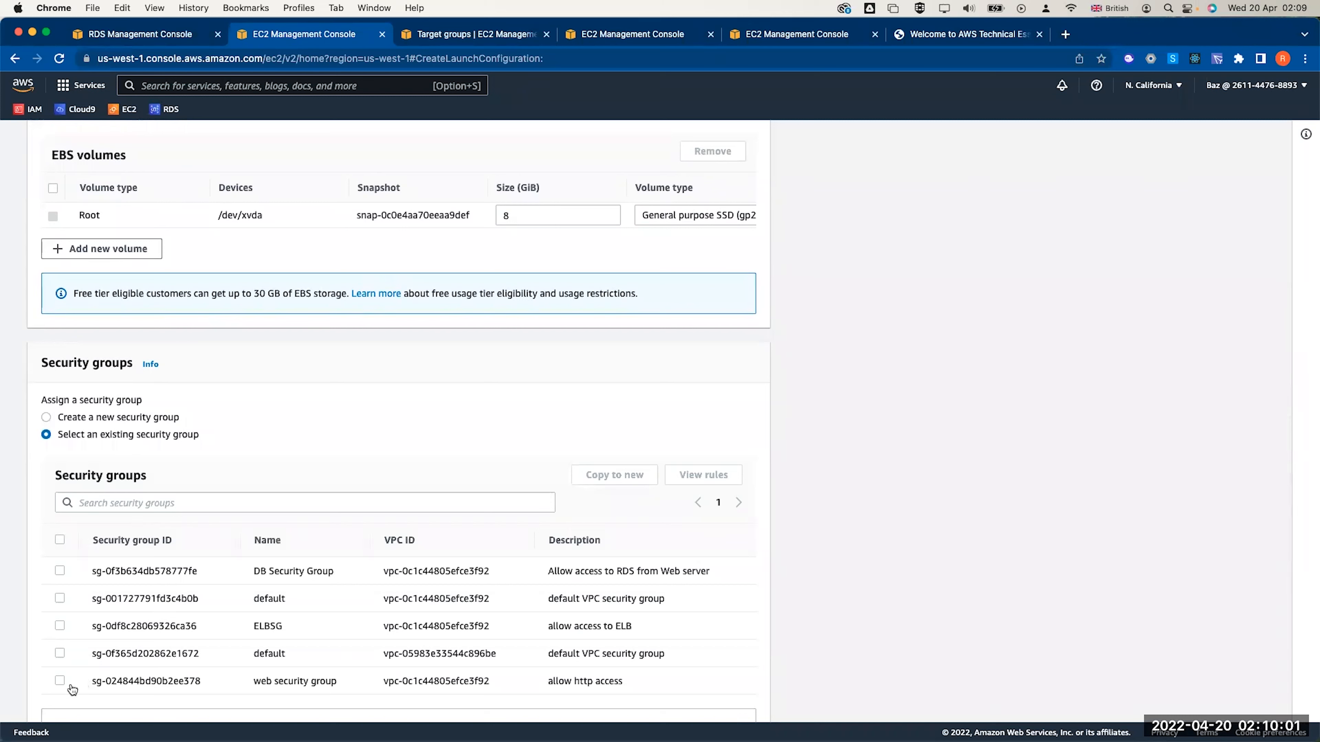
left_click(60, 680)
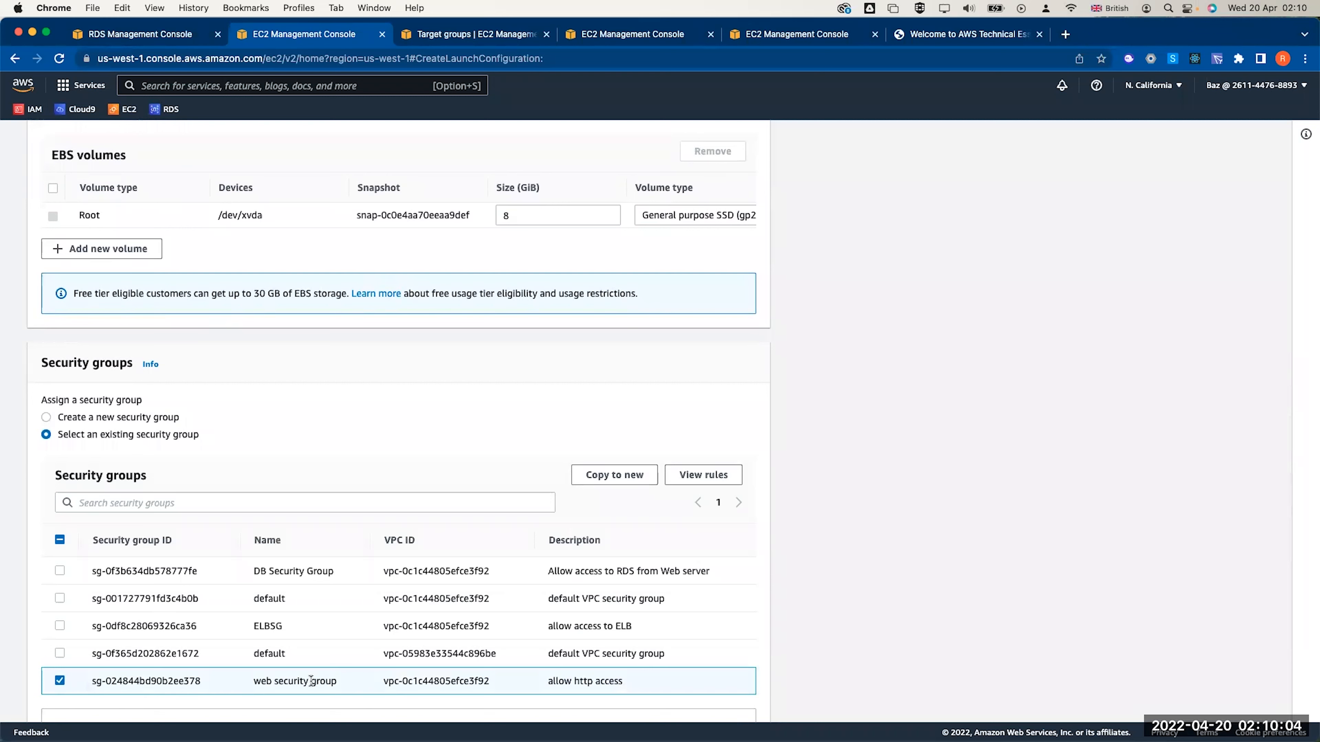
Choose the labkeypair-us-west key pair, acknowledge the private key, and create LABConfig
scroll(307, 687, "down", 6)
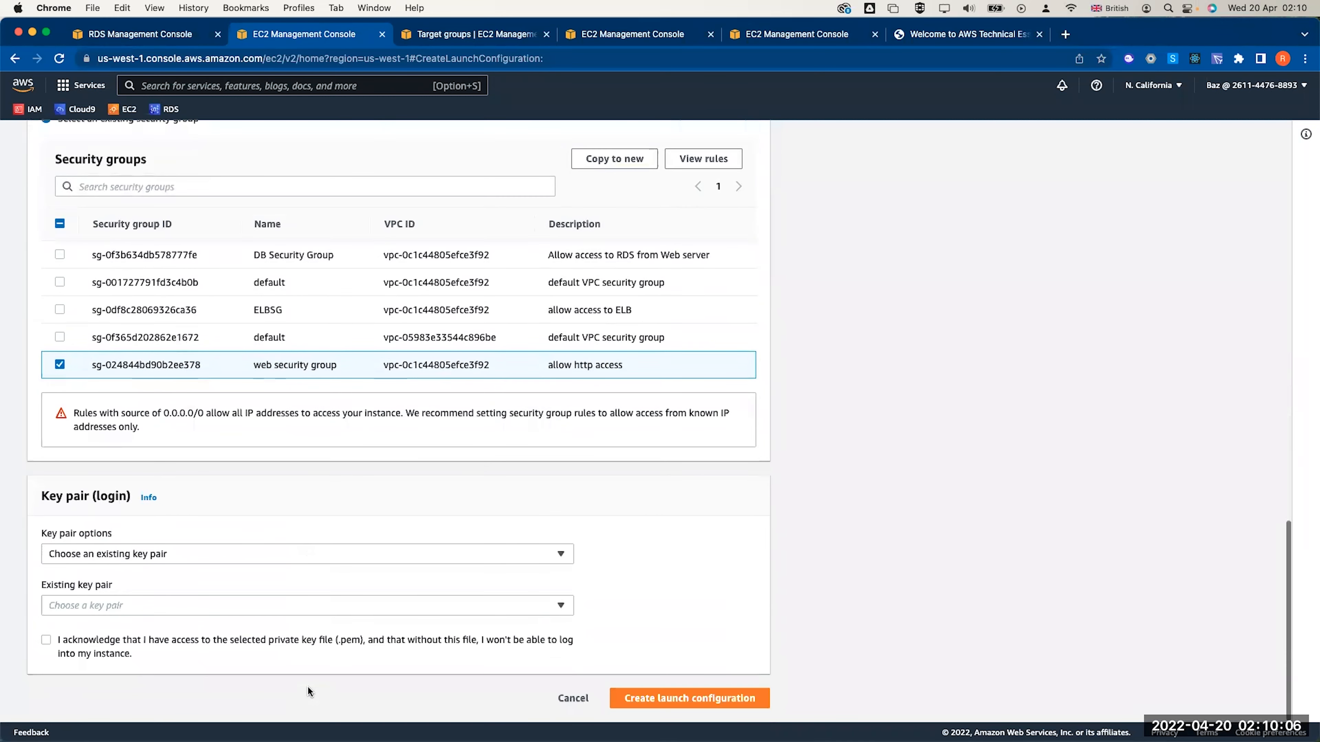
left_click(189, 642)
left_click(649, 696)
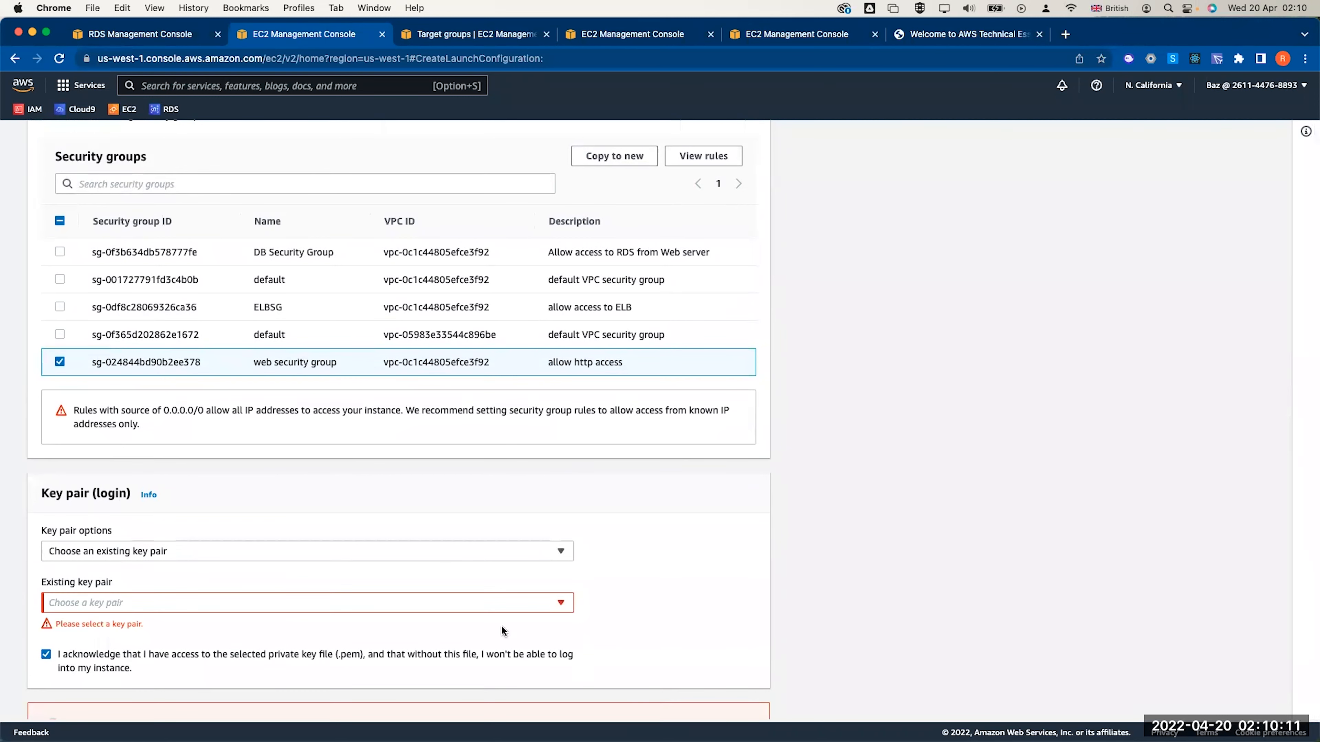
left_click(467, 611)
left_click(458, 623)
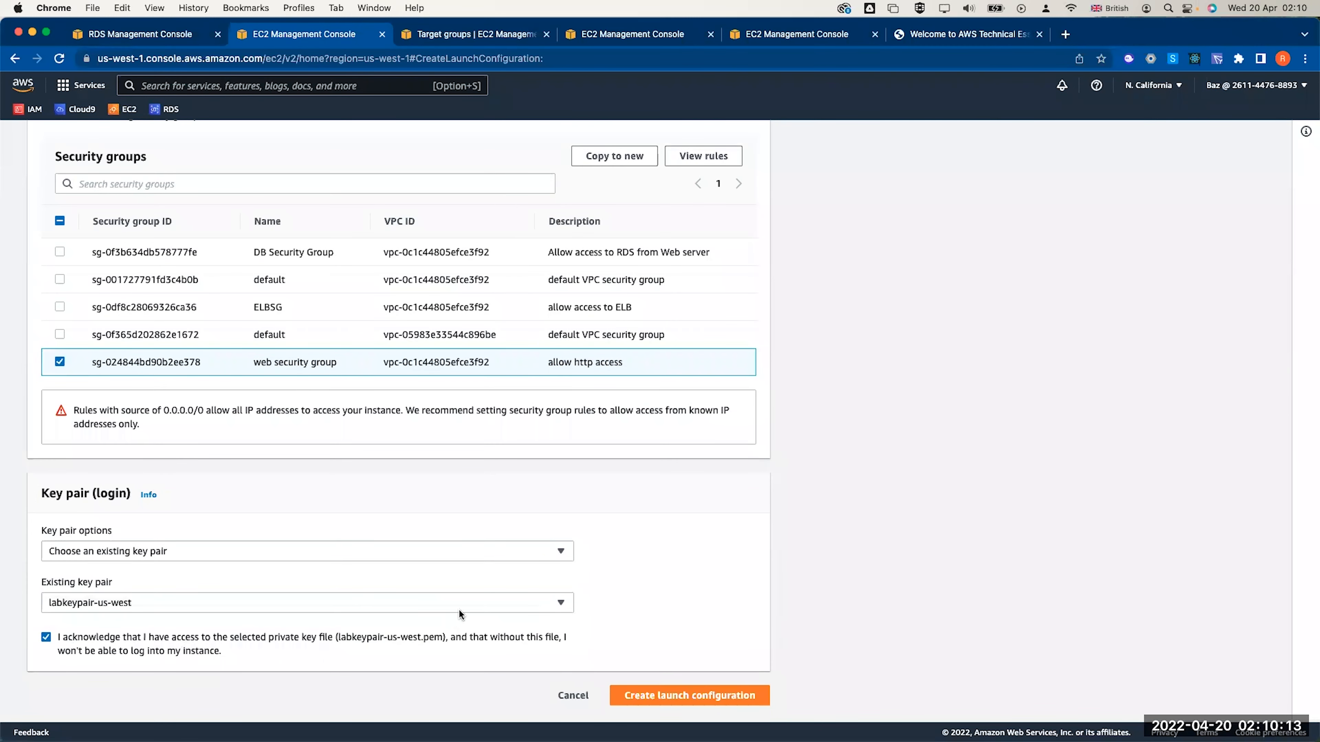
left_click(401, 554)
left_click(399, 512)
left_click(613, 695)
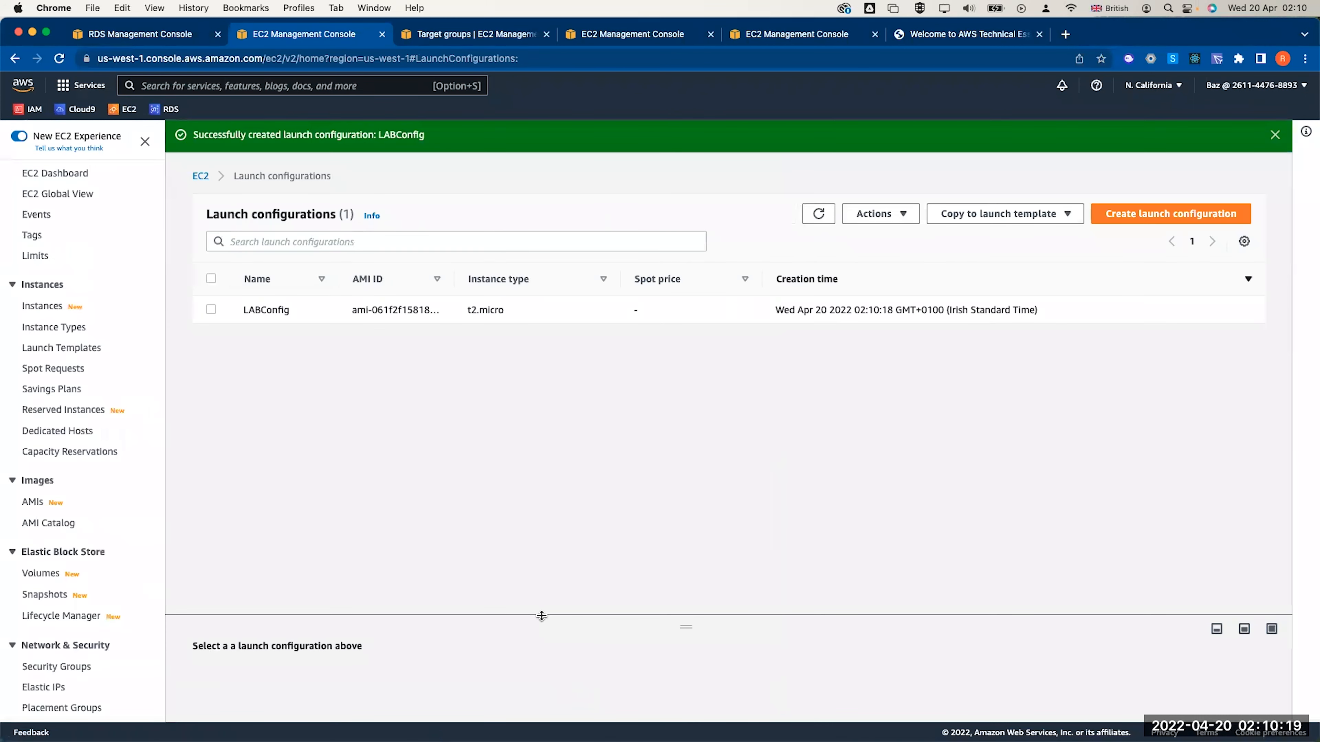
left_click(212, 310)
scroll(94, 613, "down", 5)
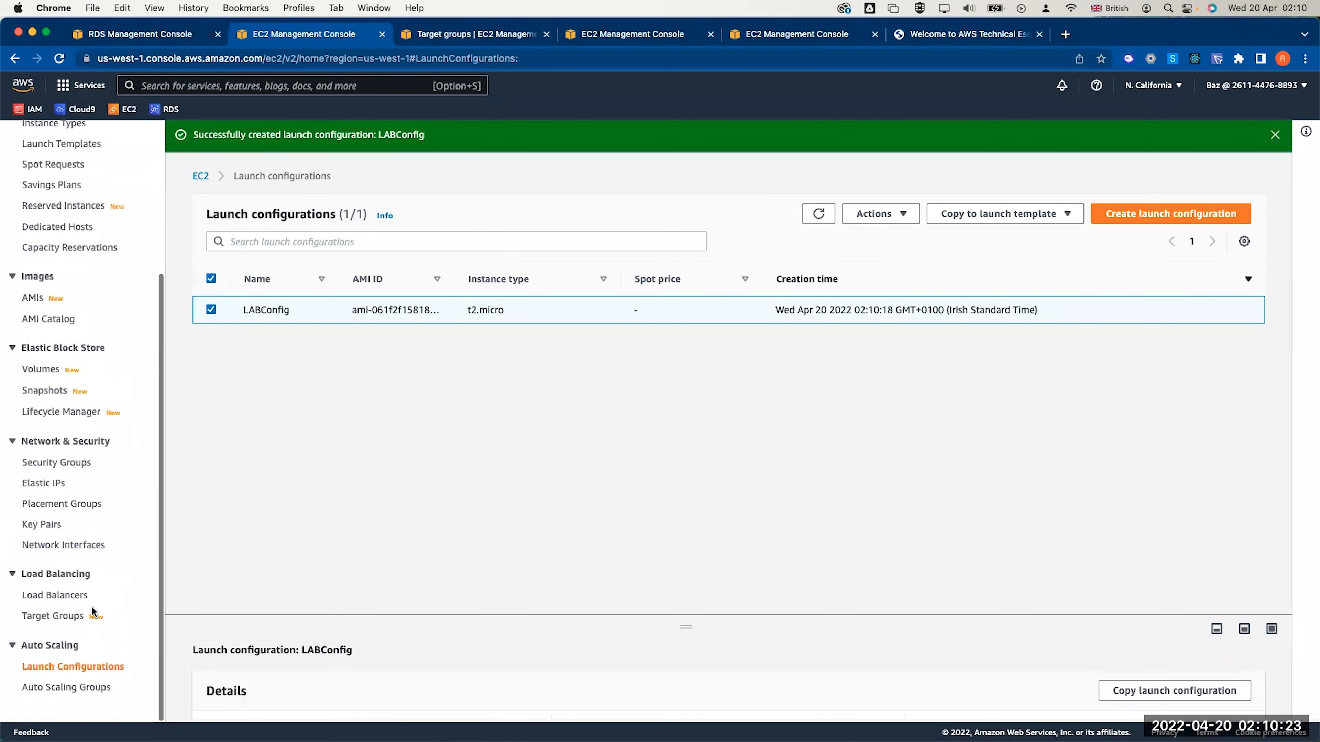
Name a new Auto Scaling group AutoScaler and base it on LABConfig
left_click(73, 695)
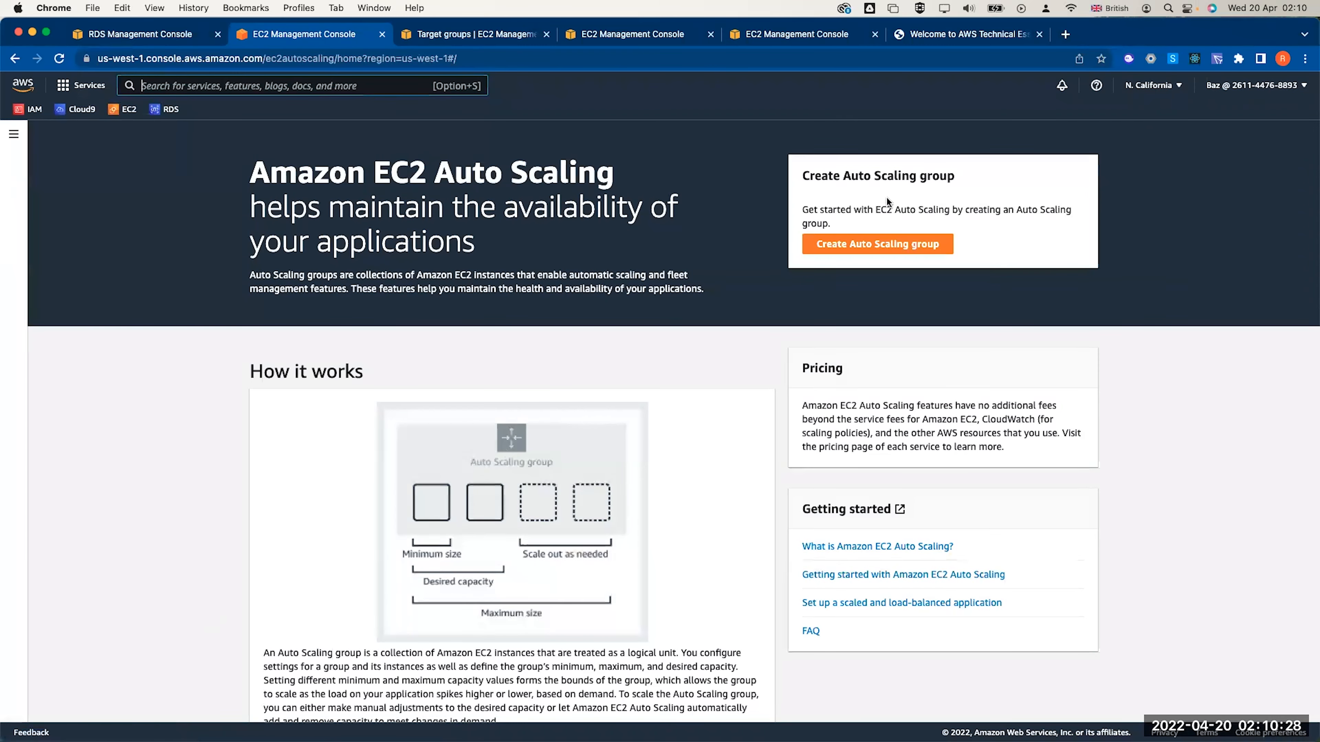
left_click(860, 246)
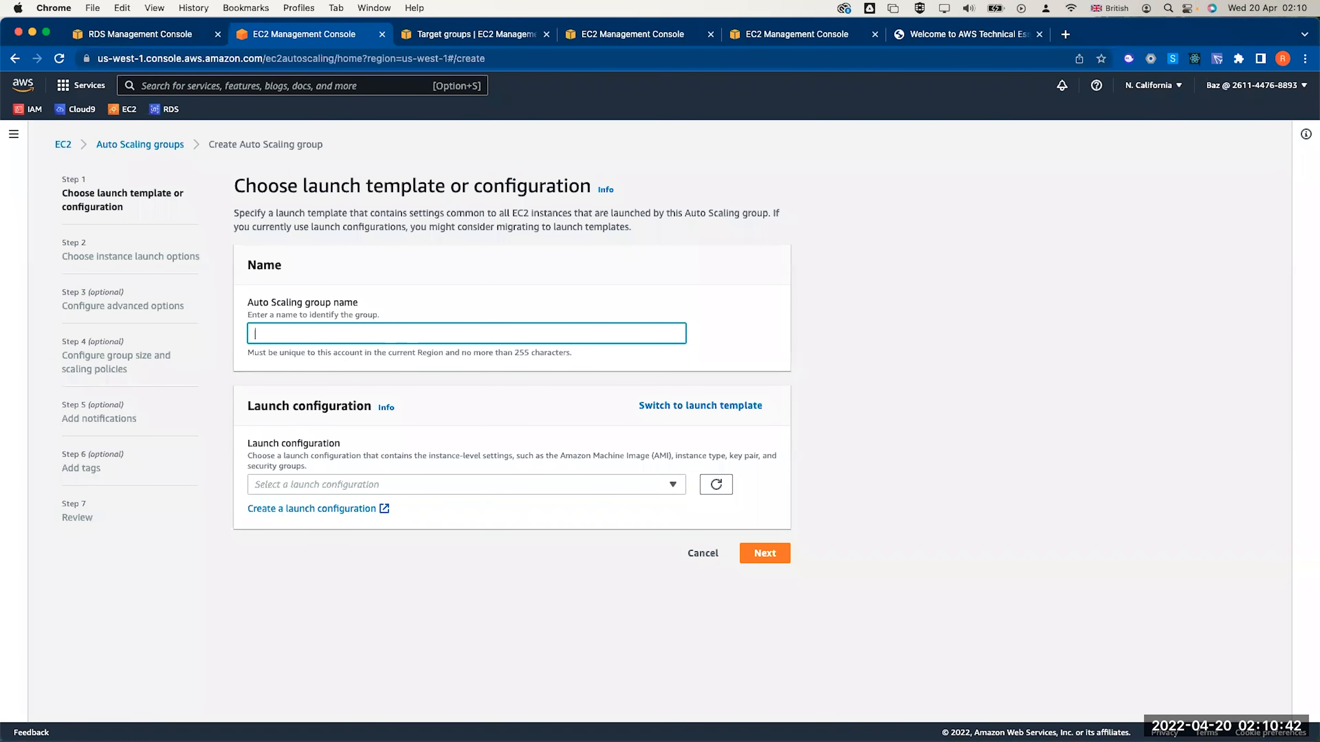
type("AutoScaler")
left_click(481, 485)
left_click(409, 536)
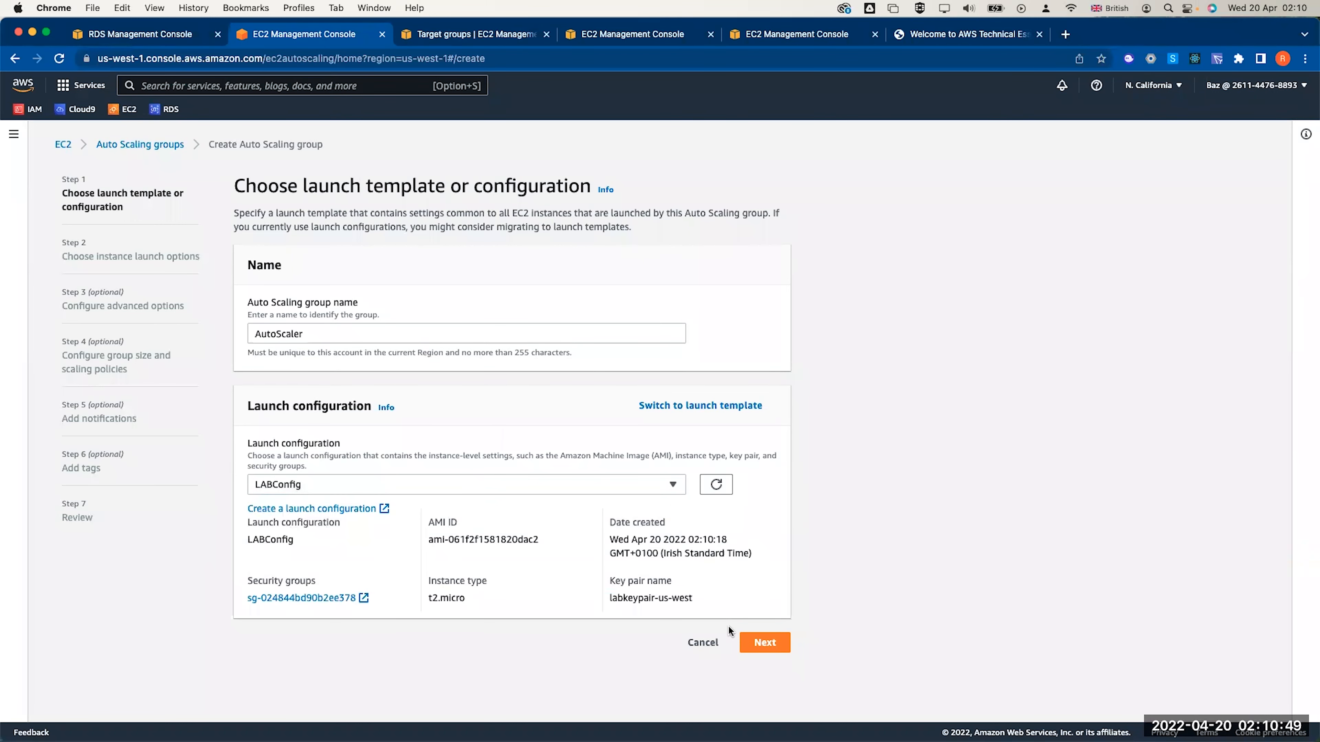
Place the AutoScaler group in the Lab VPC
left_click(759, 643)
left_click(374, 387)
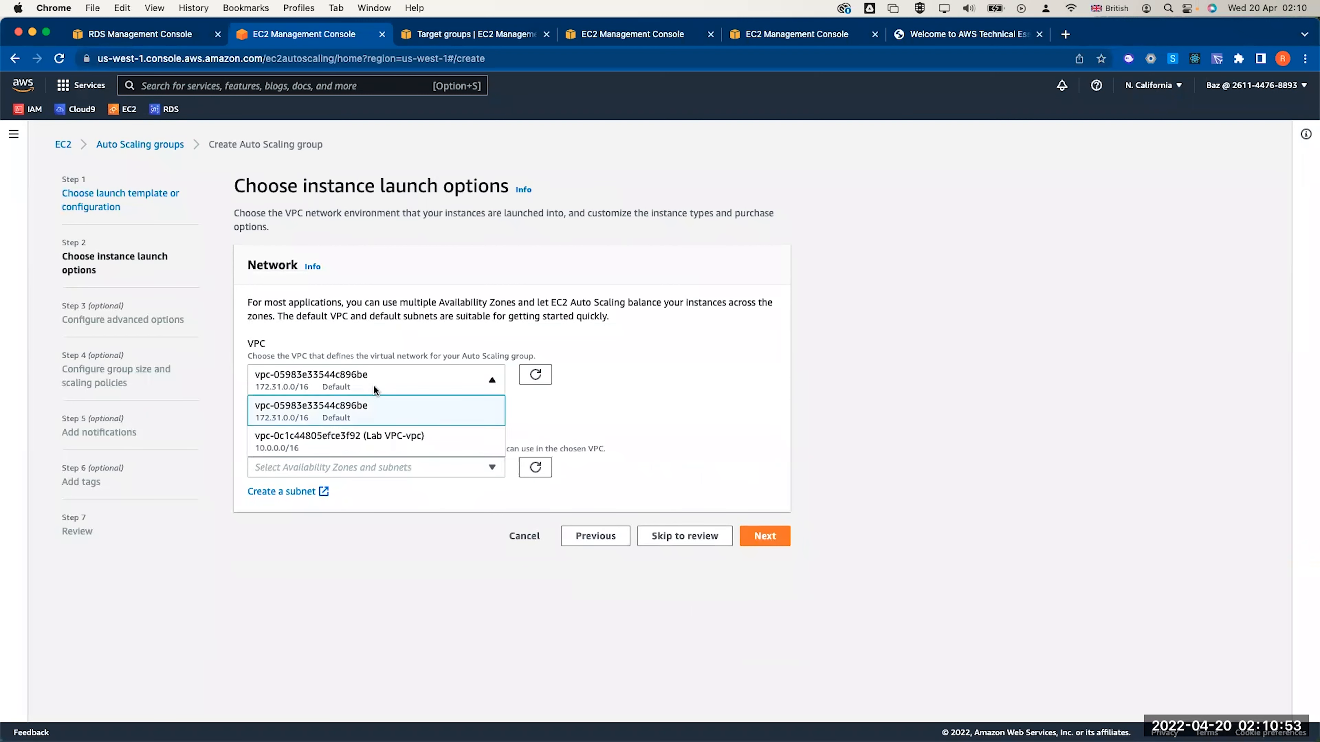
left_click(360, 437)
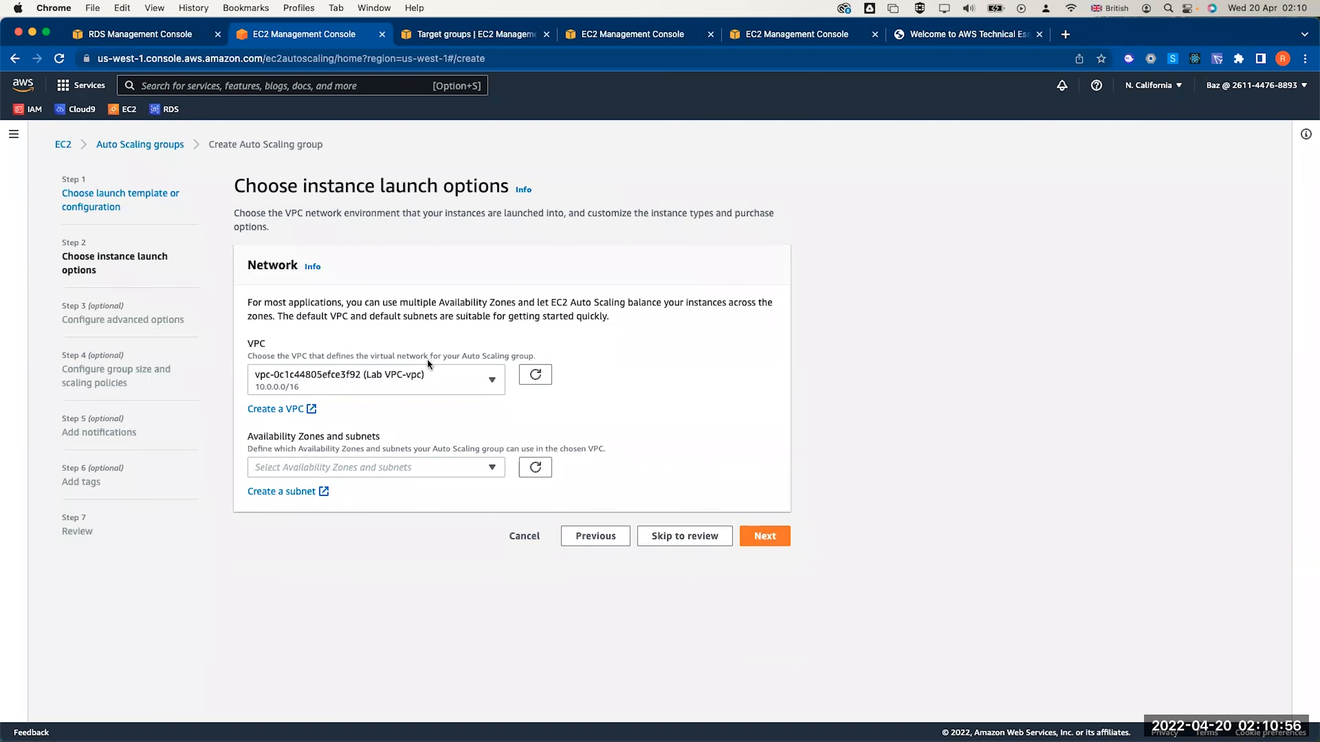
Use the private1-us-west-1a and private2-us-west-1c subnets for the group
left_click(360, 468)
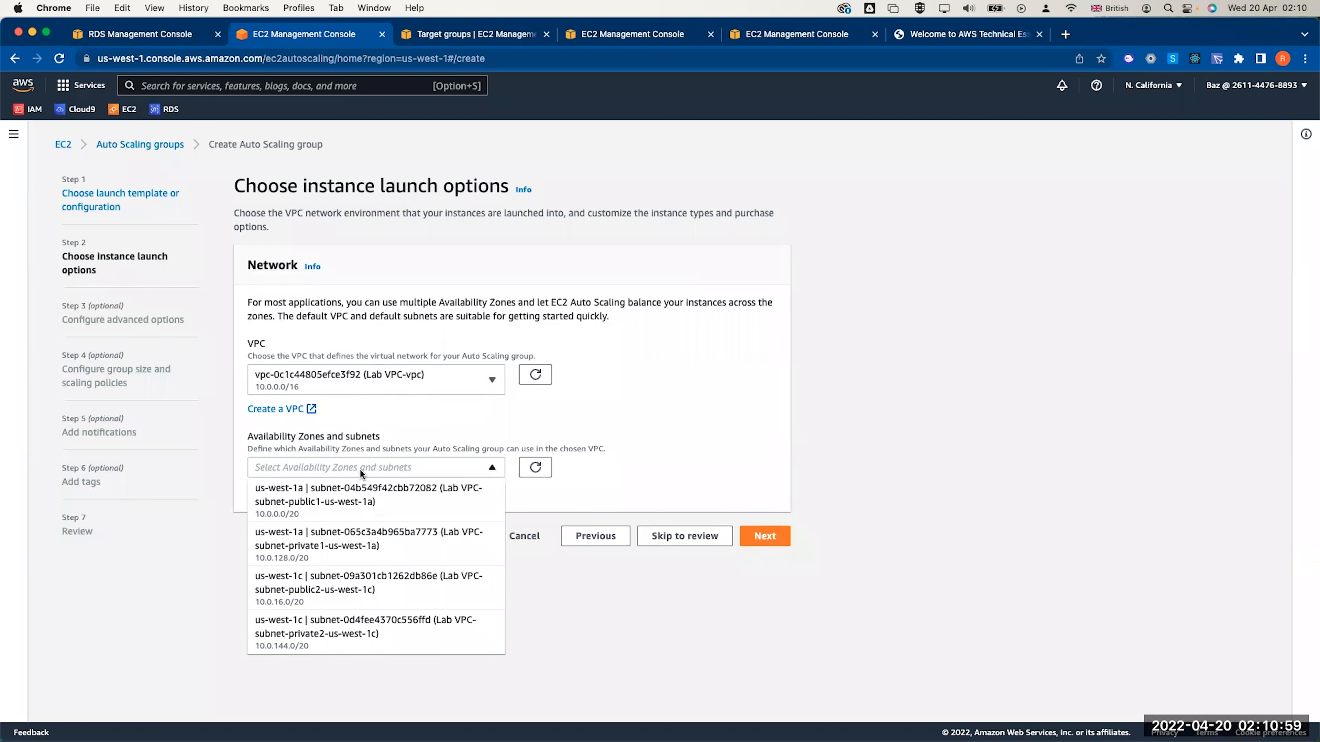
left_click(399, 544)
left_click(391, 639)
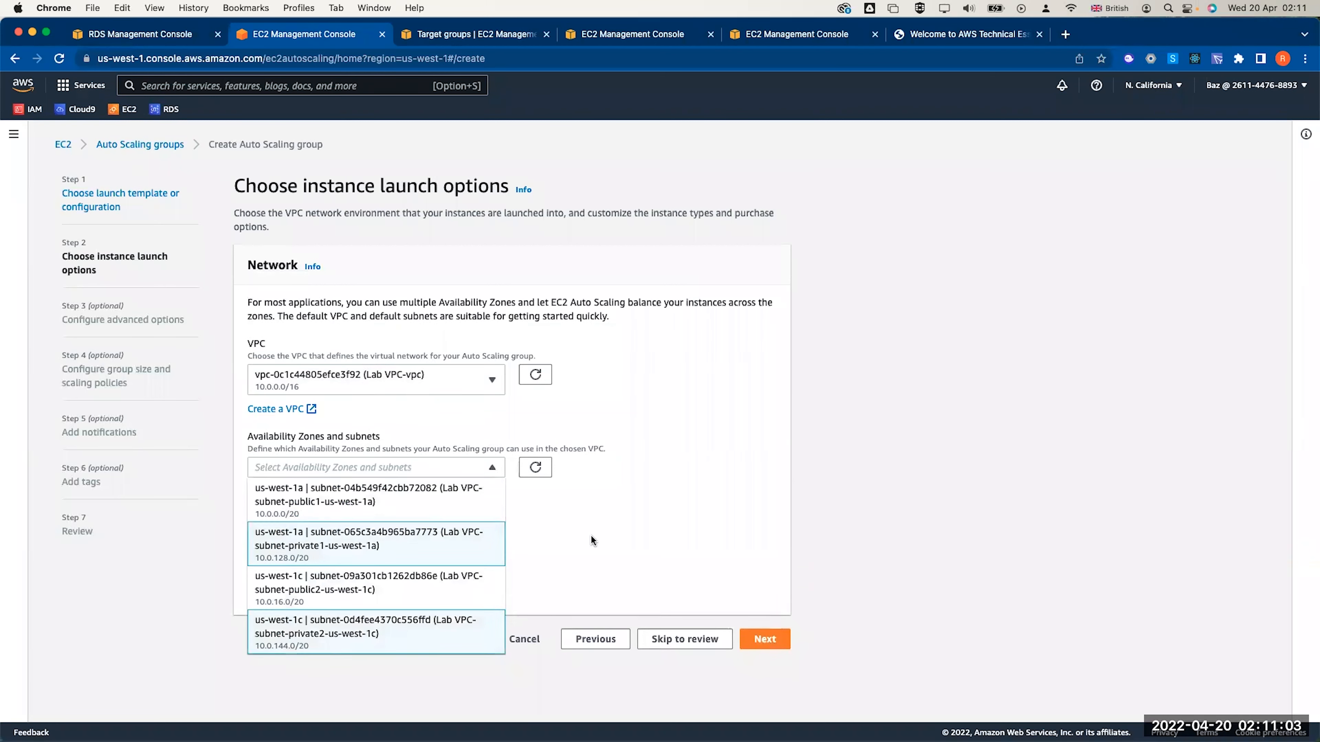
left_click(594, 542)
left_click(747, 635)
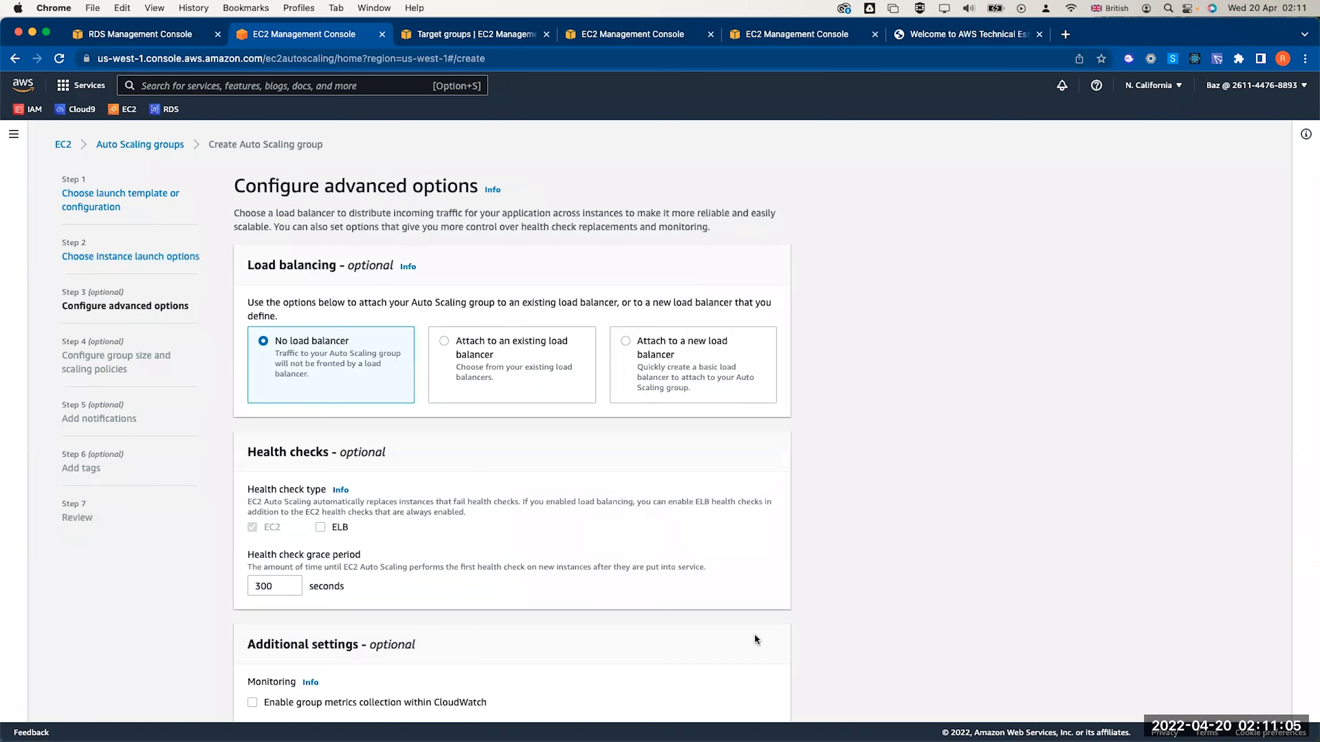
Attach the existing LABGroup load balancer target group
left_click(445, 343)
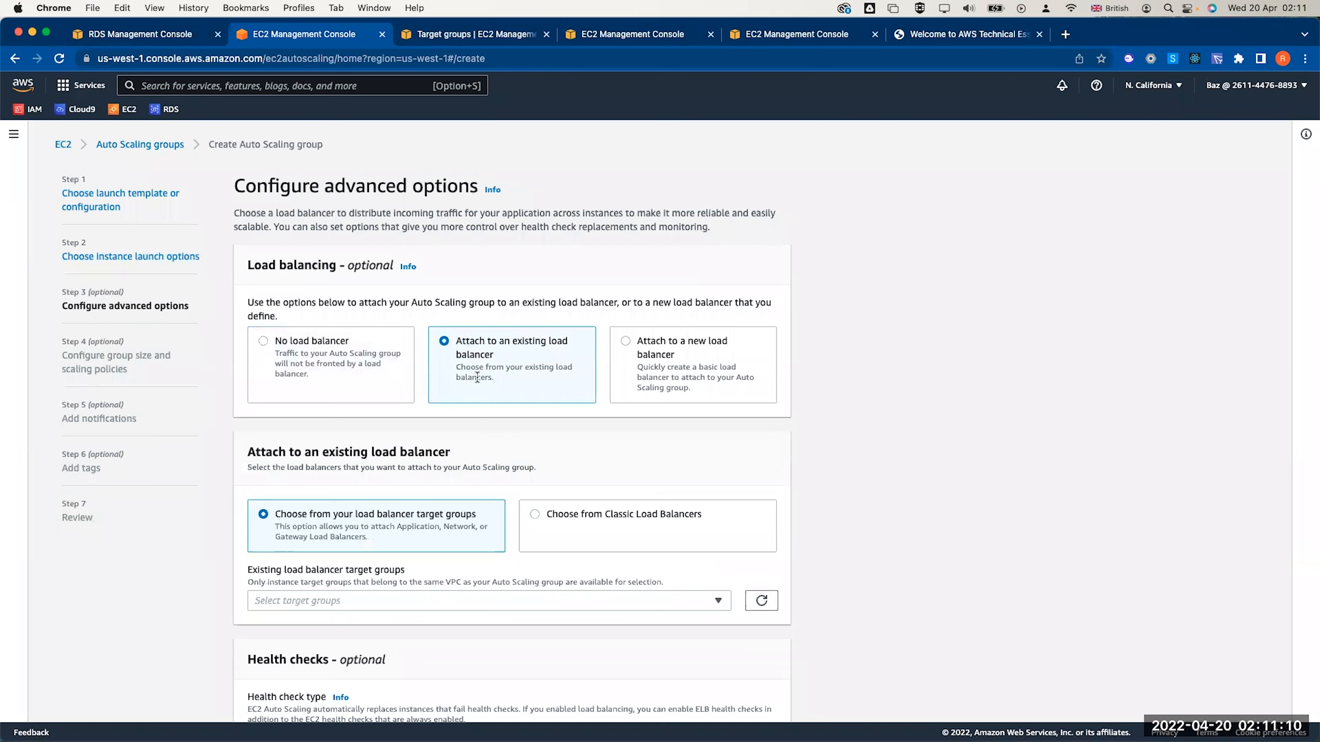
scroll(460, 374, "down", 3)
left_click(414, 509)
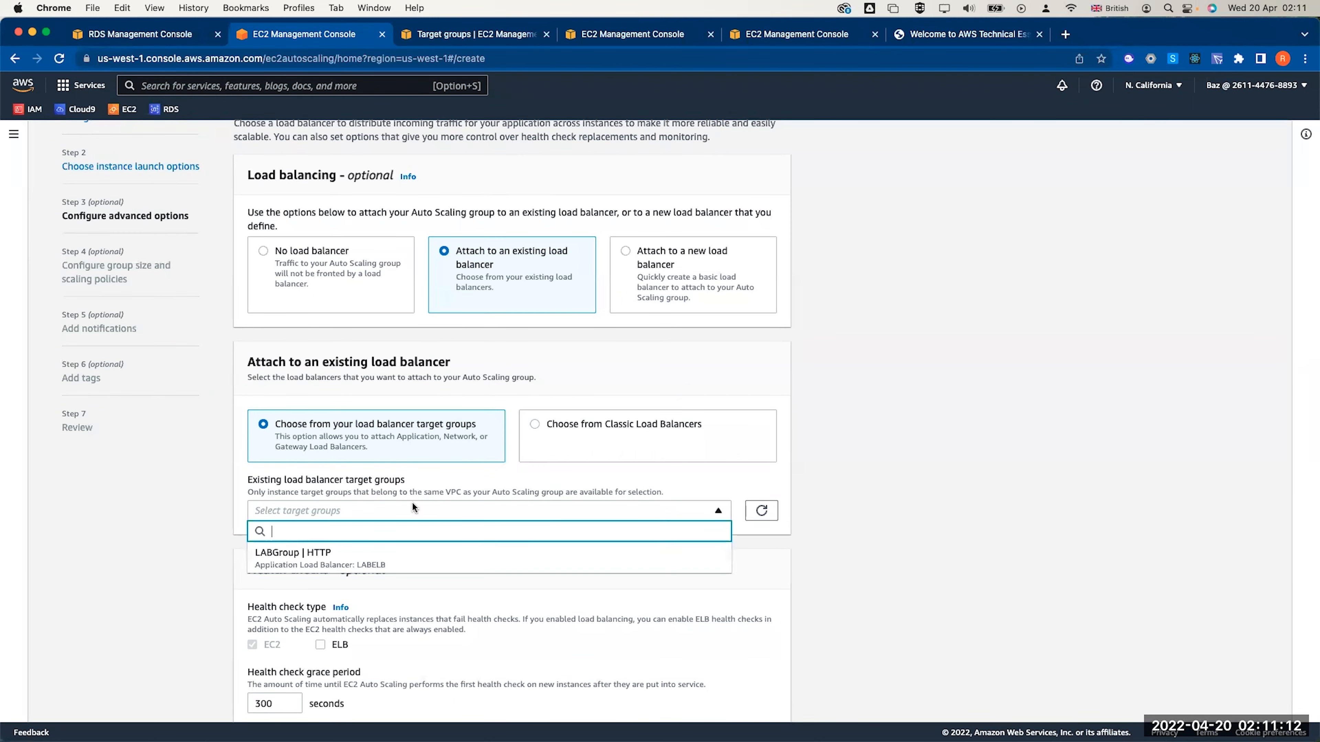
left_click(387, 553)
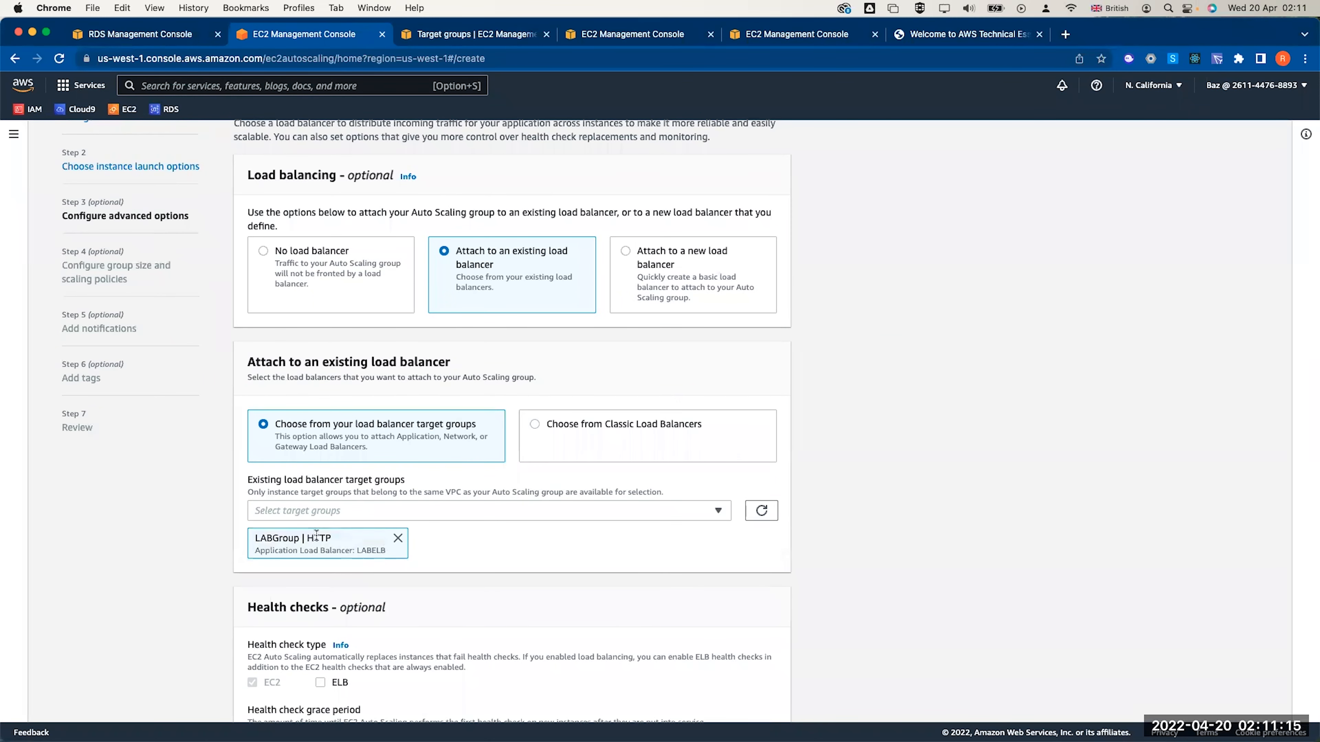
scroll(343, 544, "down", 3)
Turn on ELB health checks and CloudWatch group metrics collection
left_click(318, 559)
scroll(369, 559, "down", 2)
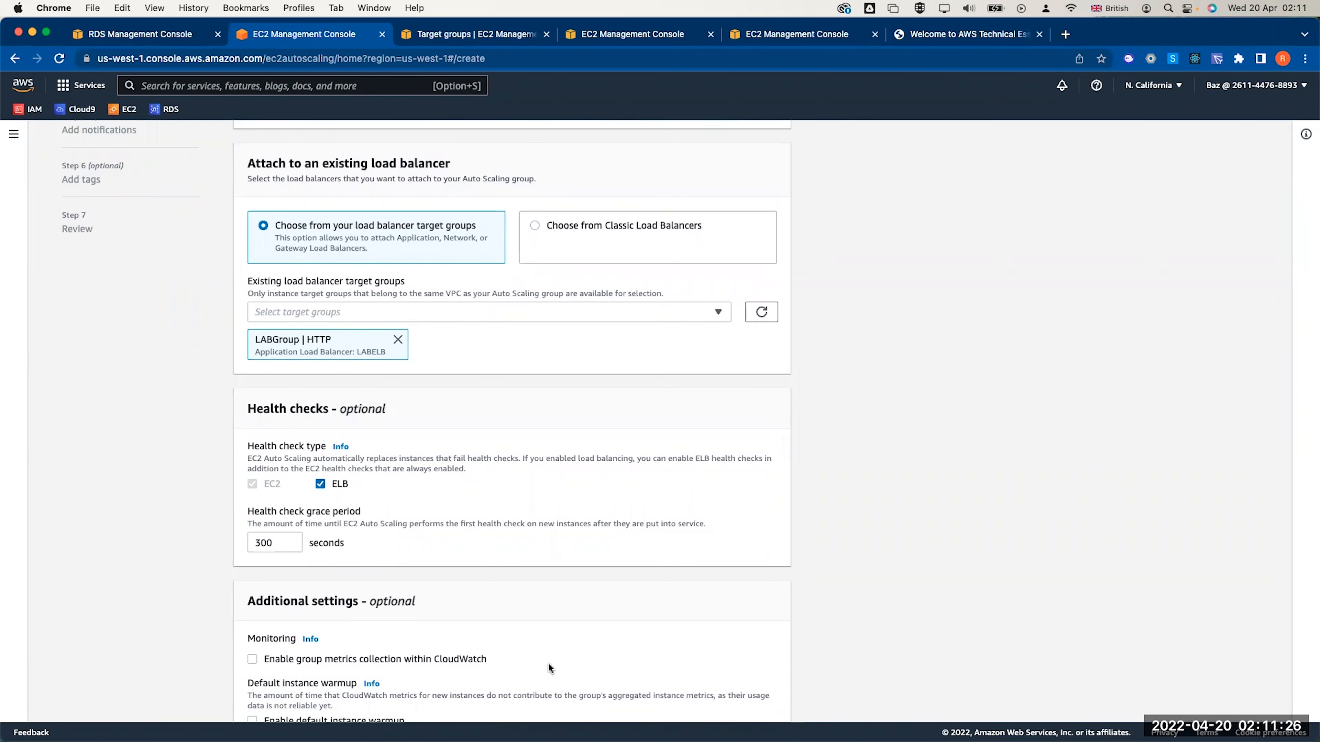
scroll(547, 662, "down", 1)
left_click(439, 632)
scroll(439, 631, "down", 2)
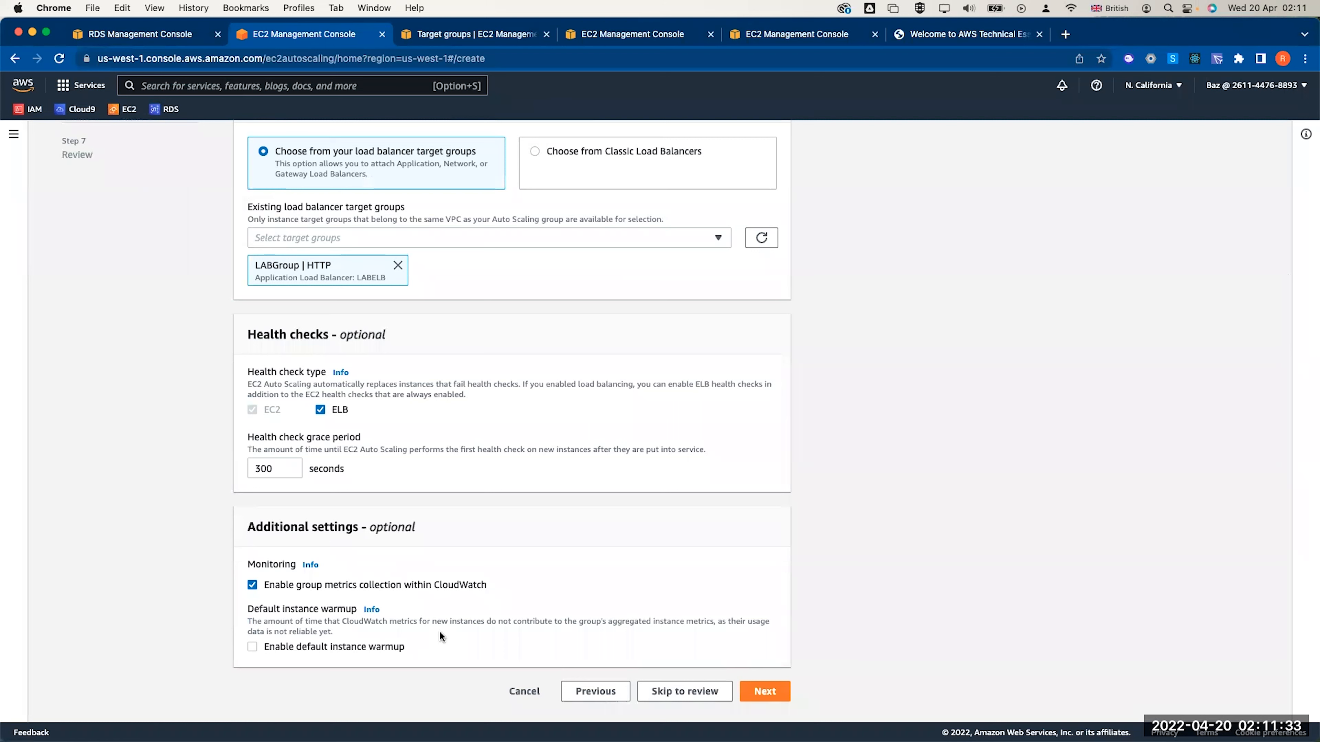
left_click(773, 687)
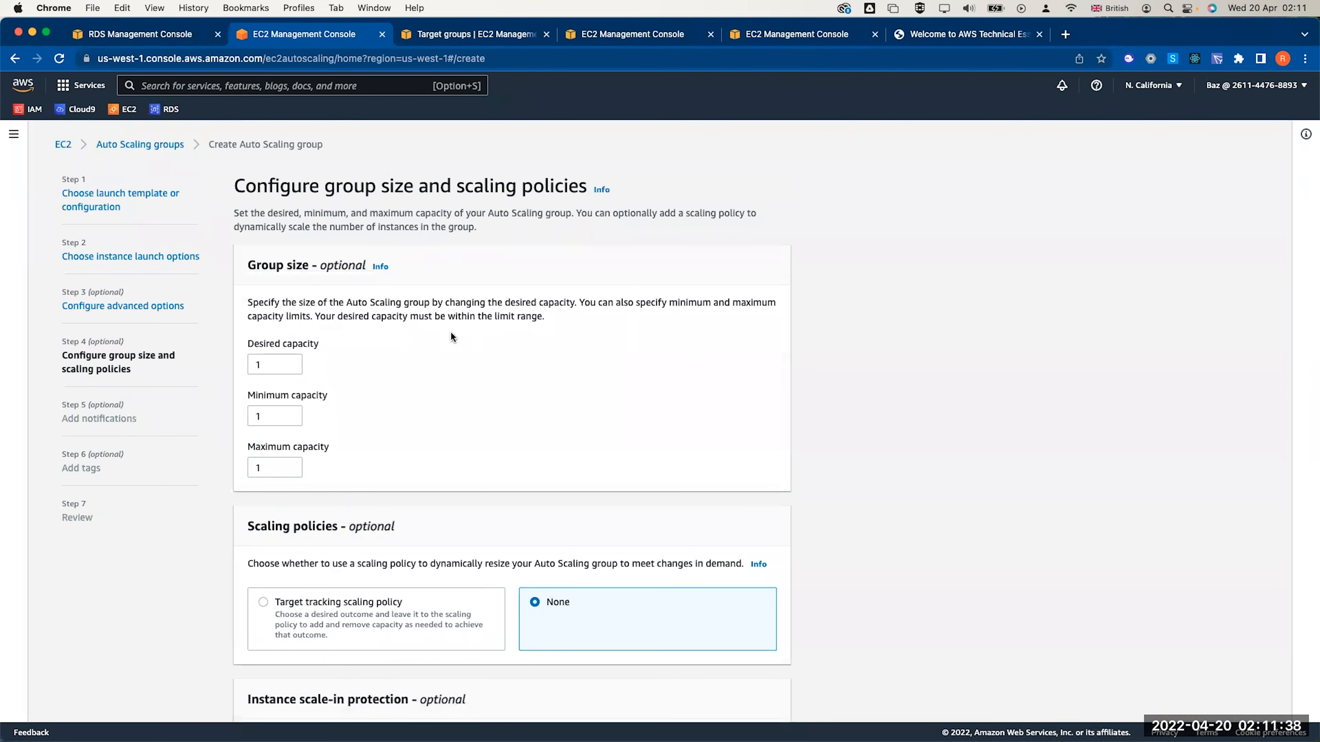
Set desired capacity to 2 and maximum capacity to 6, keeping minimum 1
double_click(261, 364)
type("2")
left_click(266, 416)
left_click(271, 466)
type("6")
left_click(643, 494)
scroll(643, 491, "down", 3)
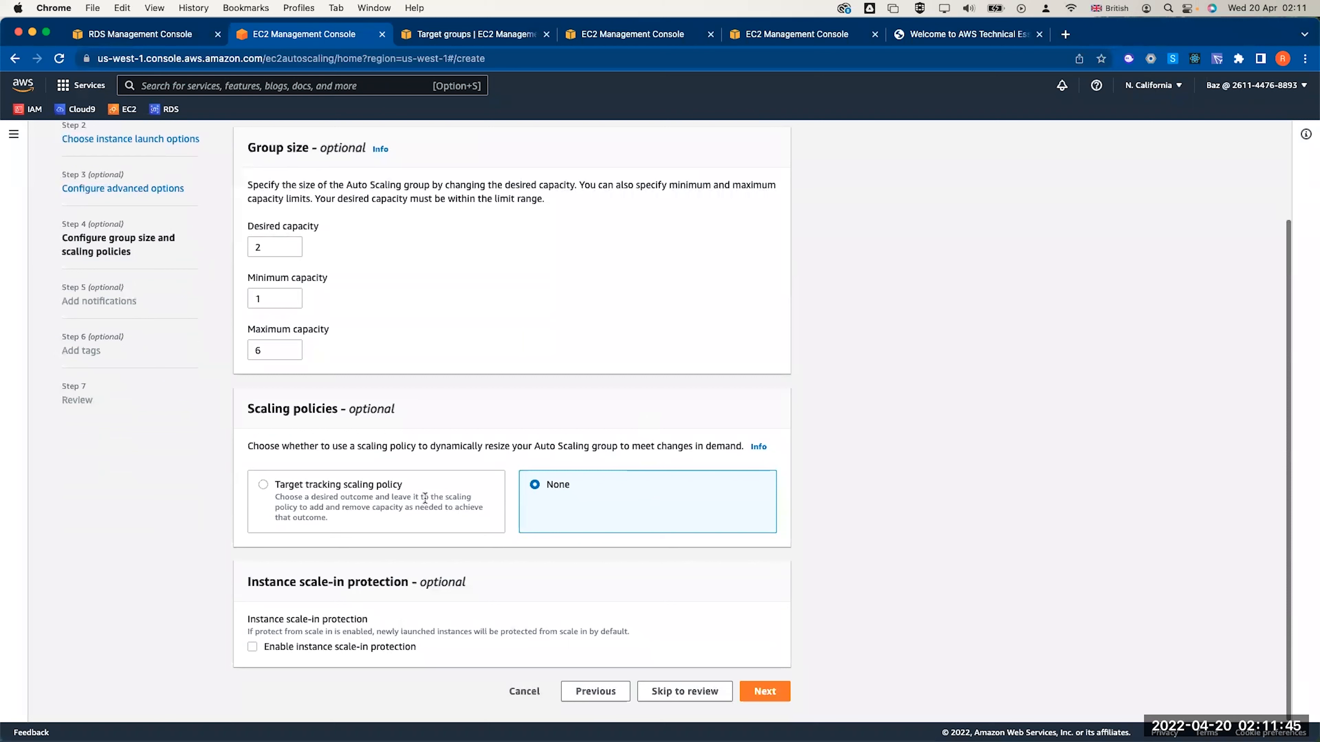
Add a target tracking scaling policy holding average CPU at 60
left_click(331, 485)
scroll(328, 489, "down", 2)
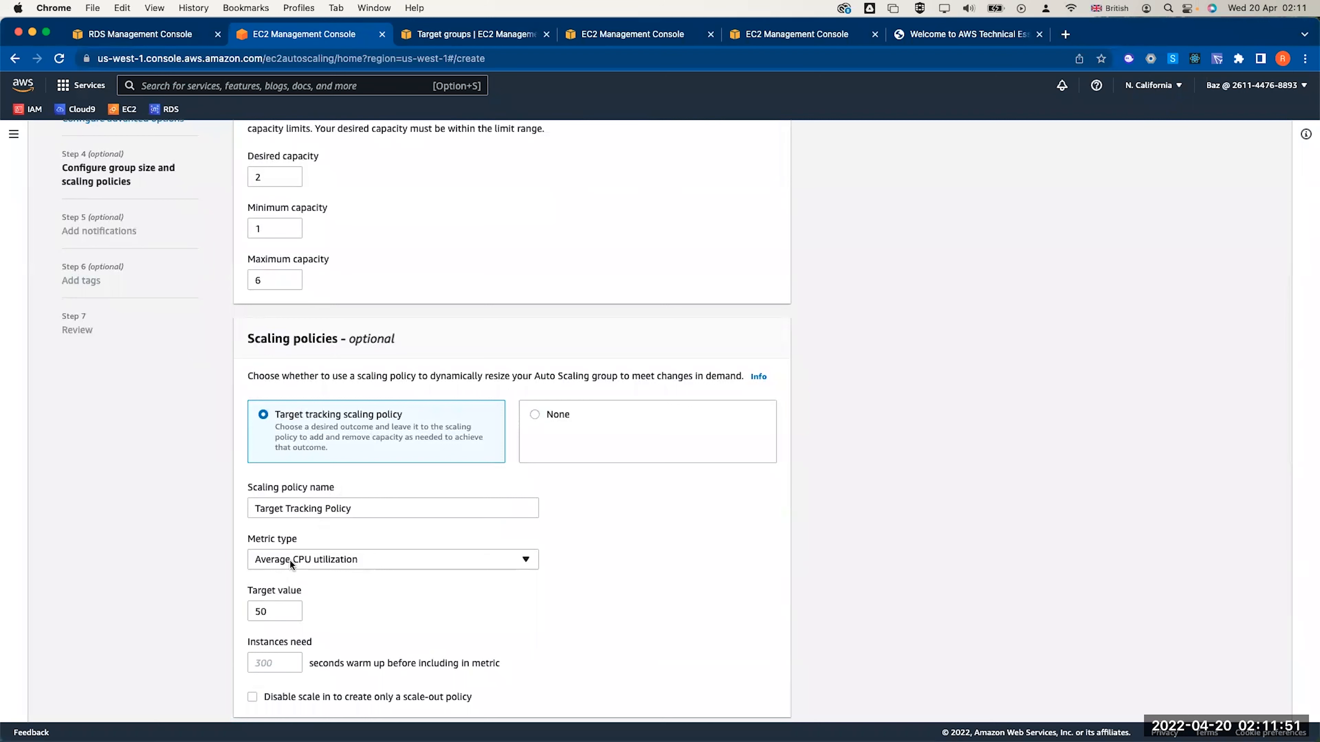
double_click(276, 610)
type("60")
left_click(379, 600)
scroll(378, 601, "down", 5)
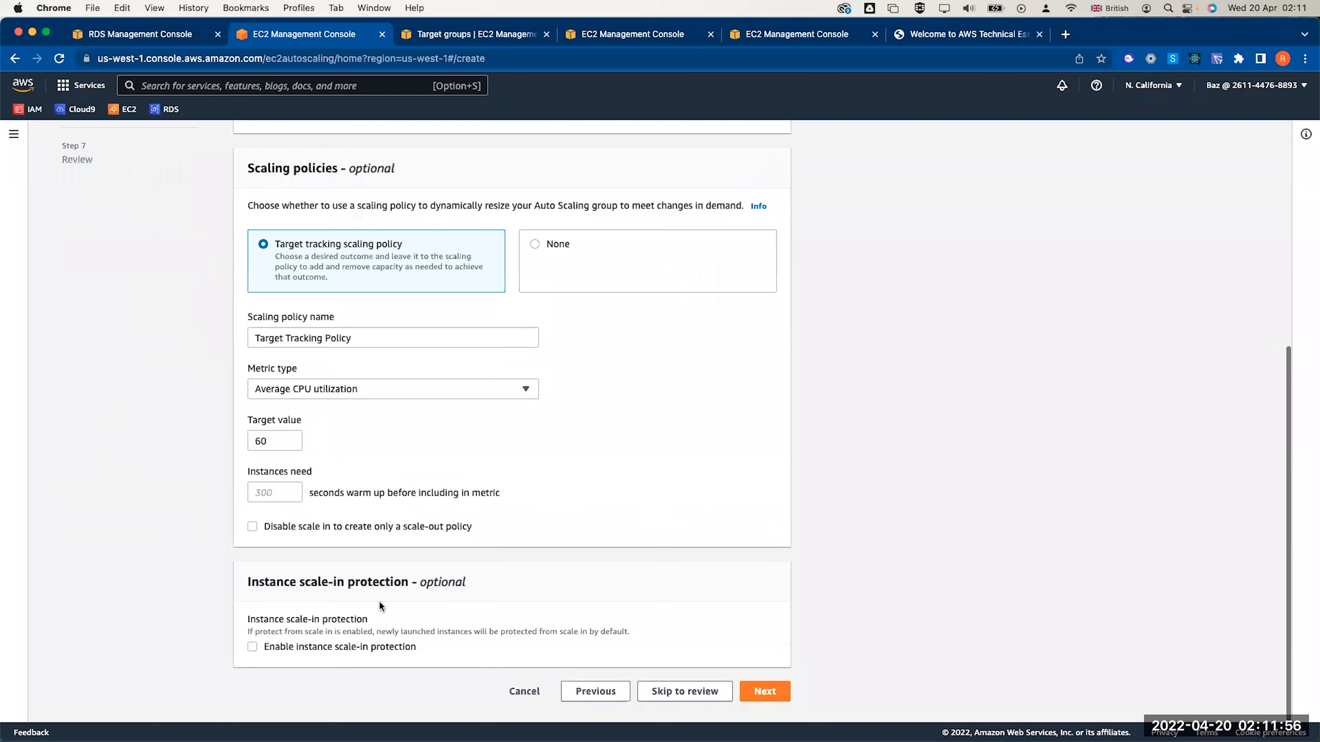
Skip notifications and tags, then create the AutoScaler group
left_click(770, 702)
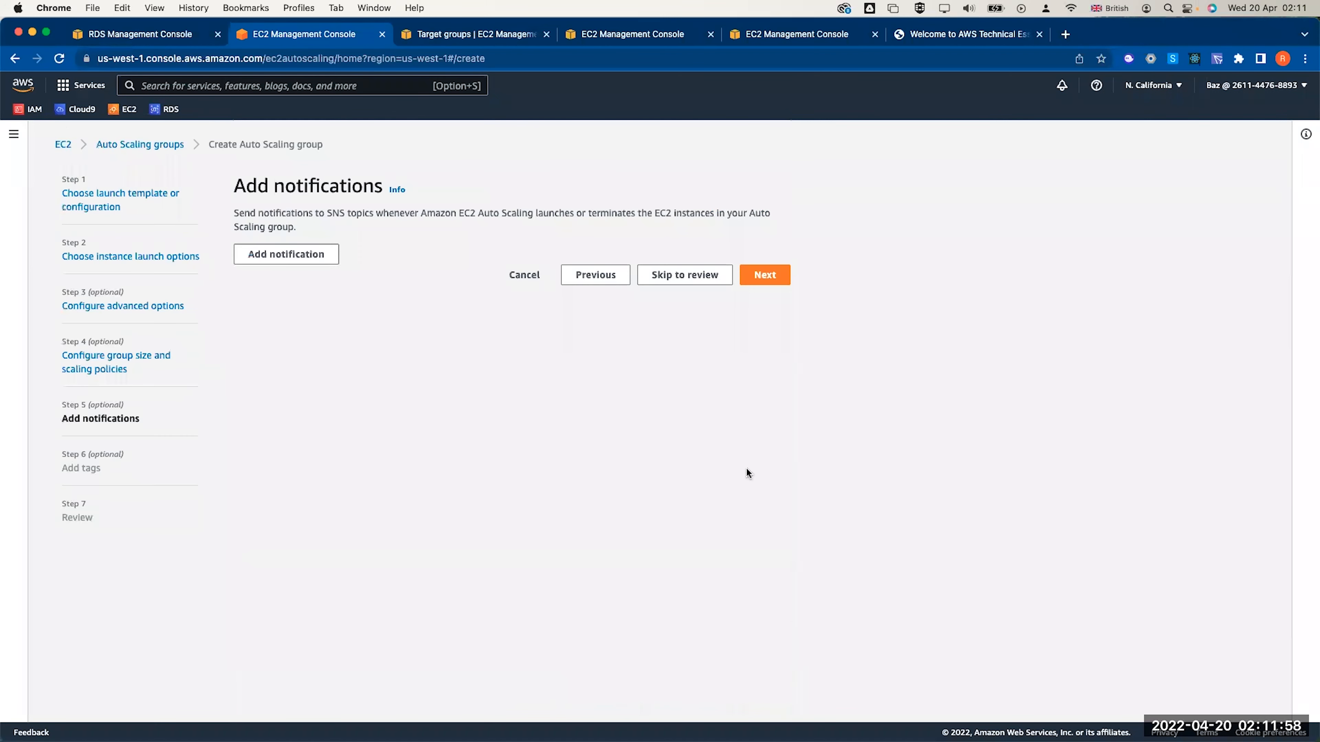
left_click(762, 273)
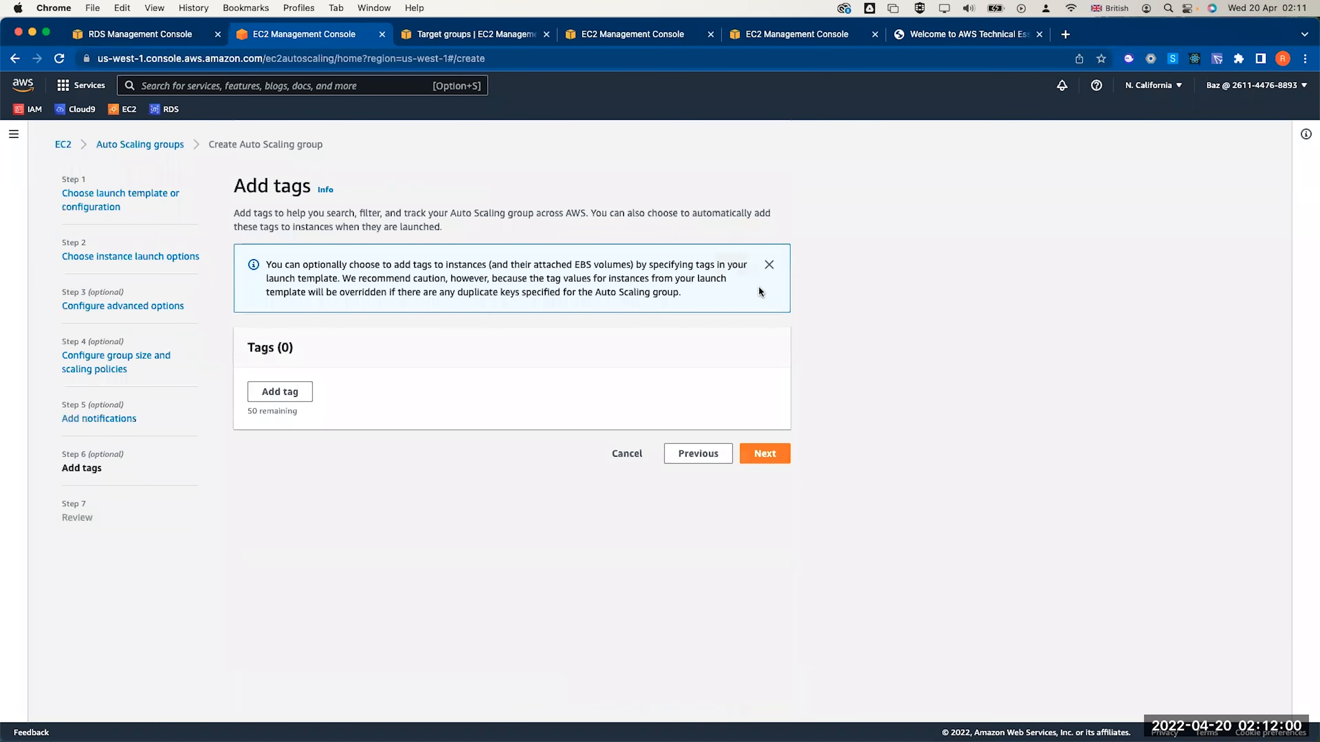
left_click(751, 453)
scroll(750, 451, "down", 20)
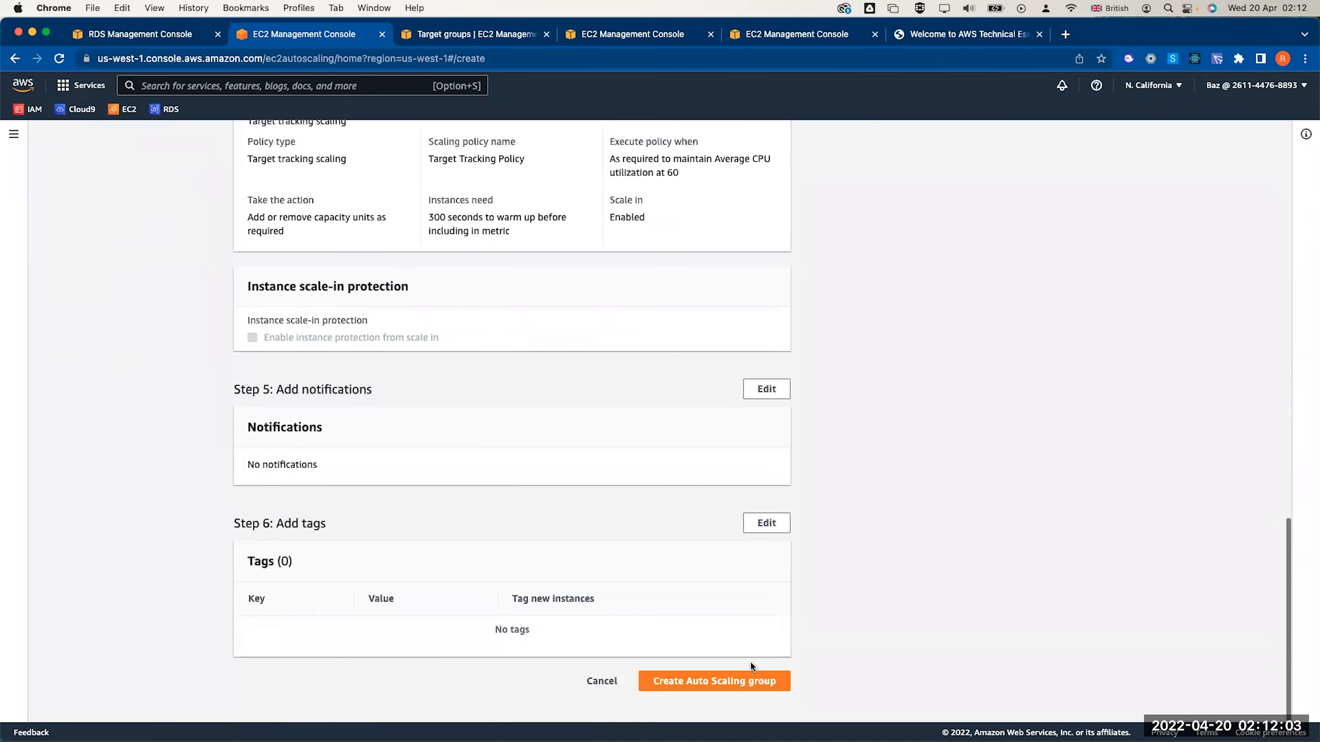
left_click(746, 675)
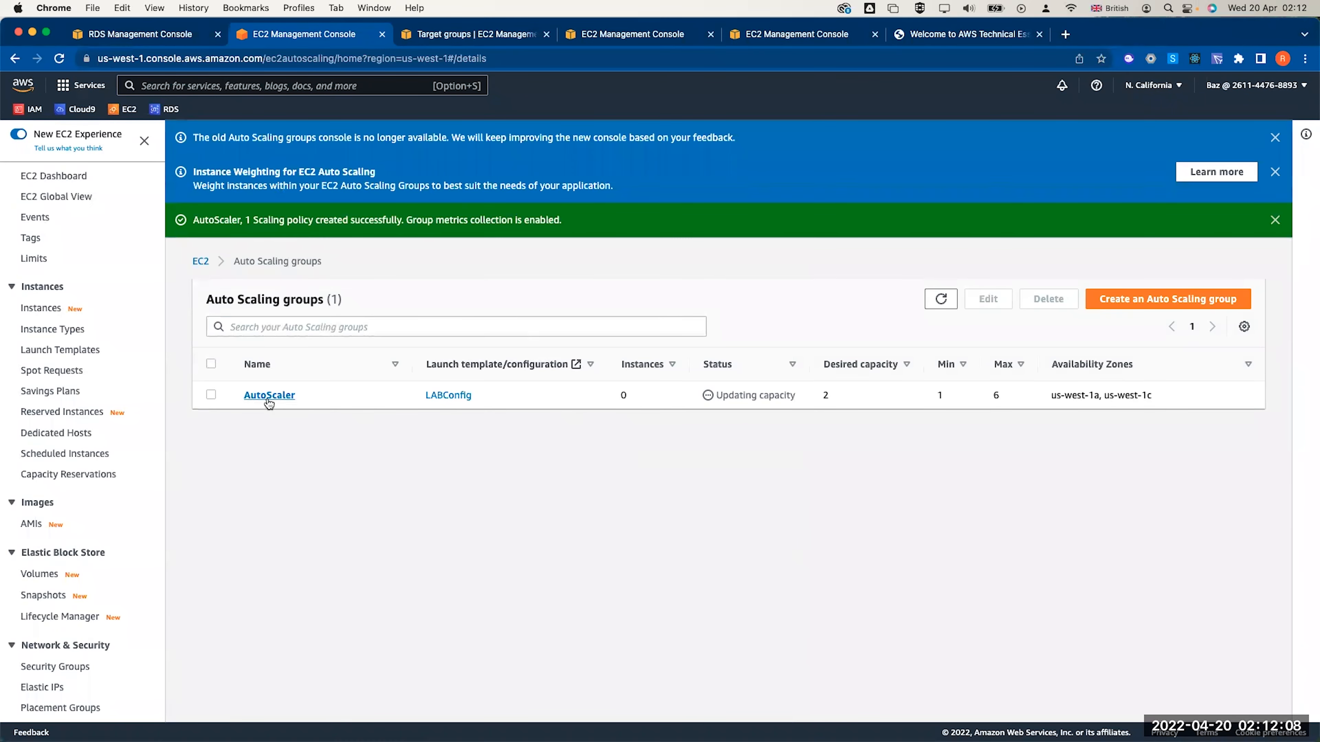
Review AutoScaler's launch activity, then view the two new instances in the EC2 list
left_click(268, 396)
left_click(285, 292)
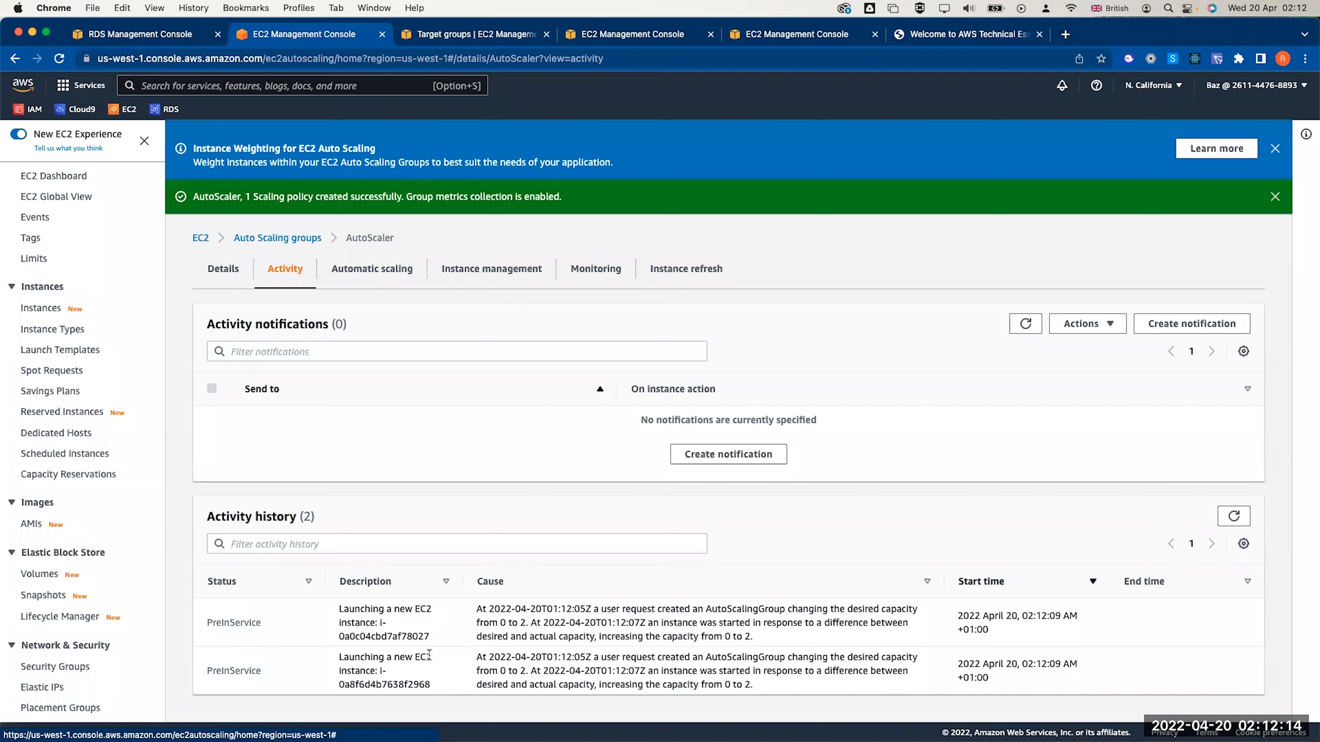
left_click(39, 308)
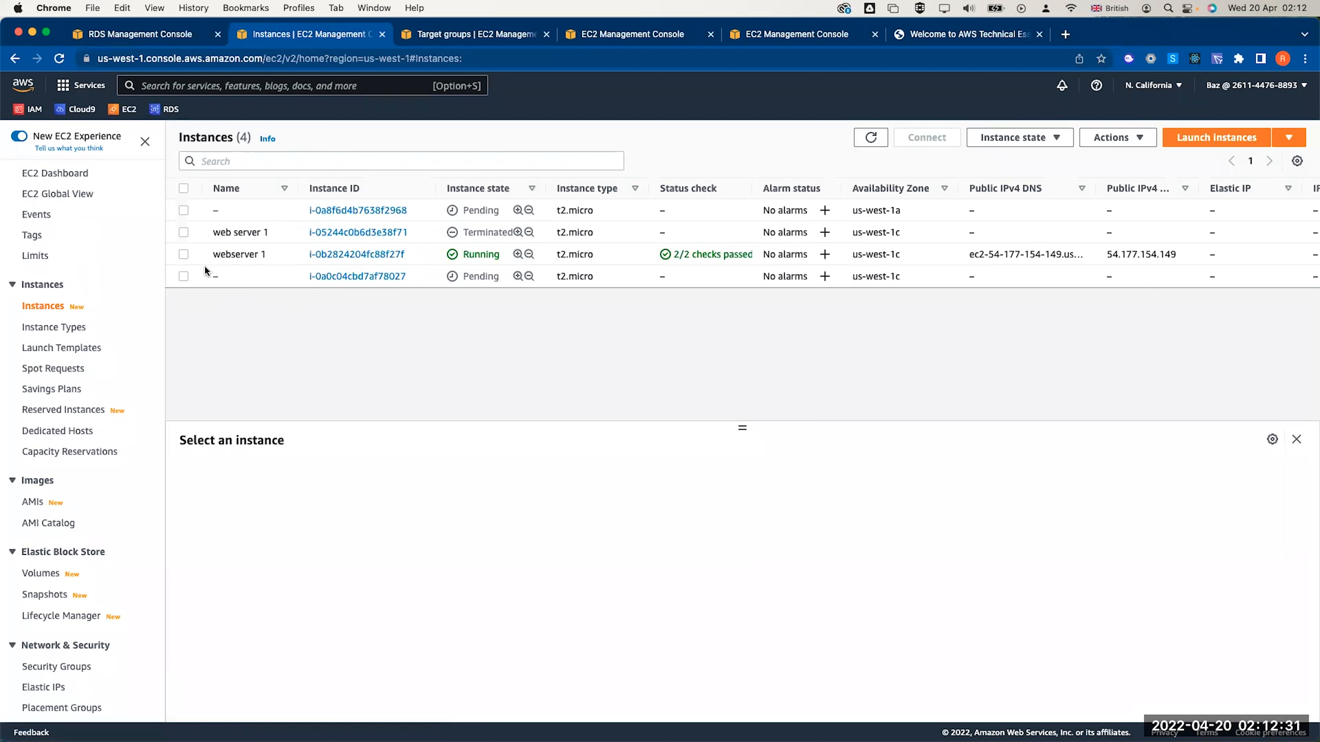
Stop the webserver 1 instance, refresh the list, and return to Auto Scaling groups
left_click(184, 254)
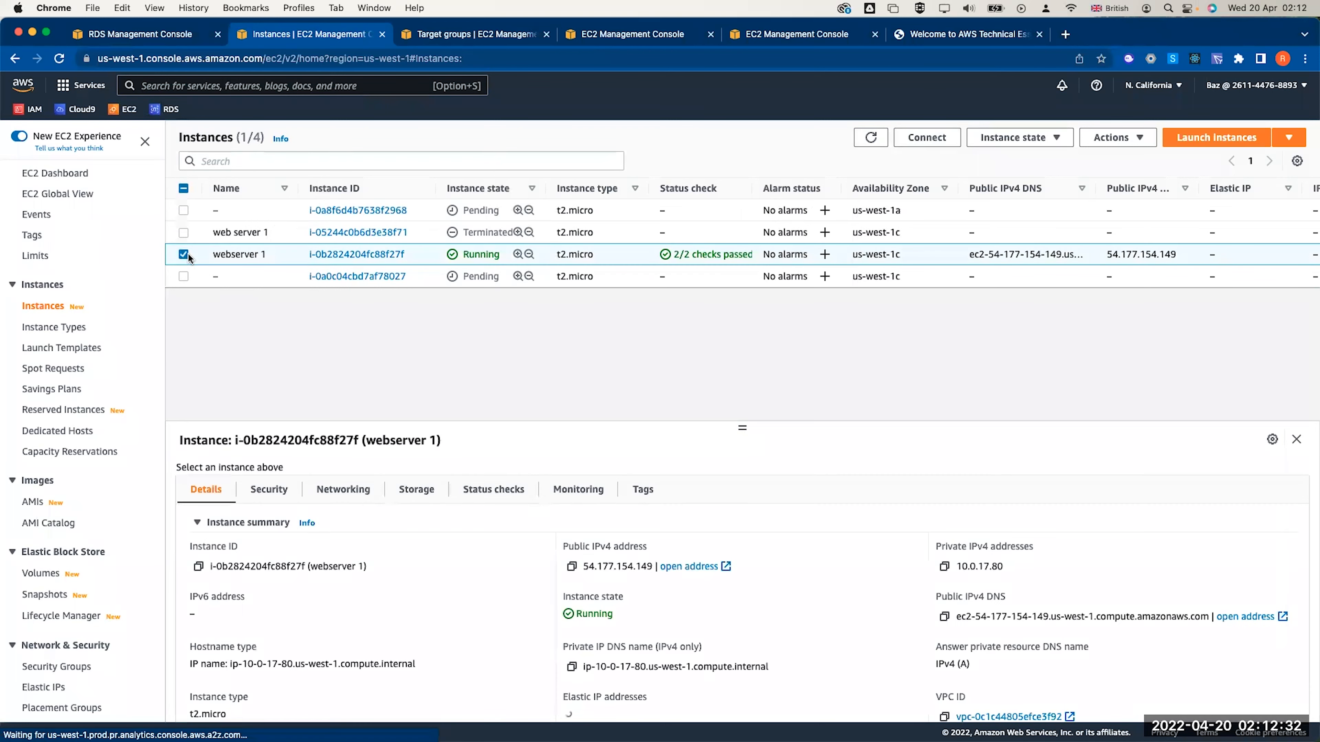
left_click(1016, 137)
left_click(1007, 158)
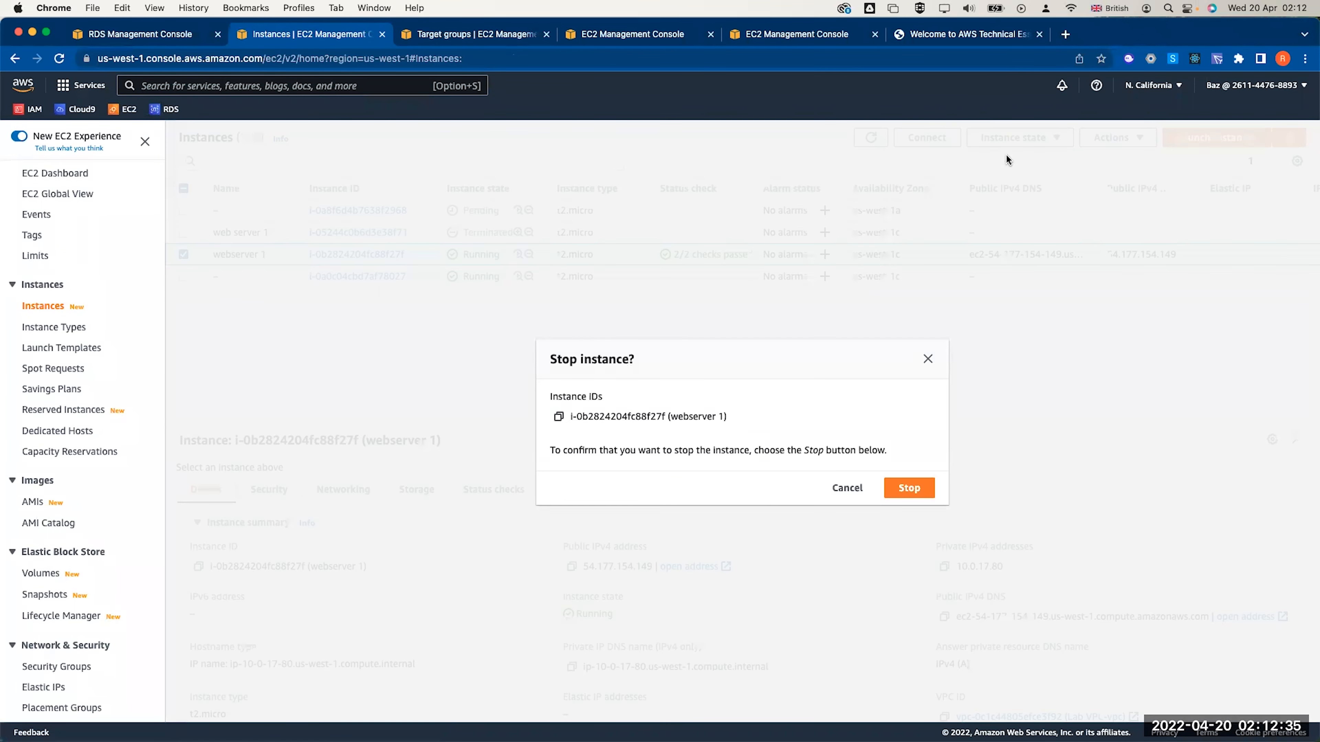
left_click(898, 490)
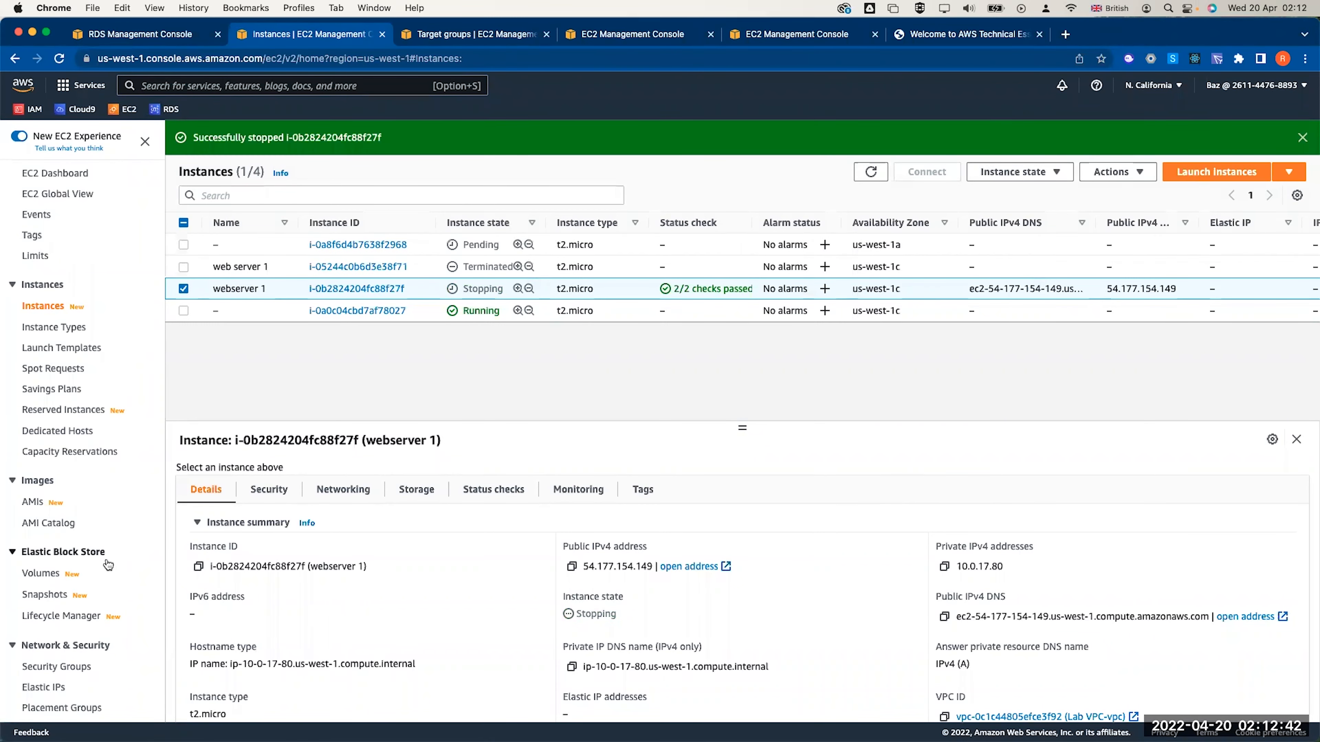
left_click(869, 173)
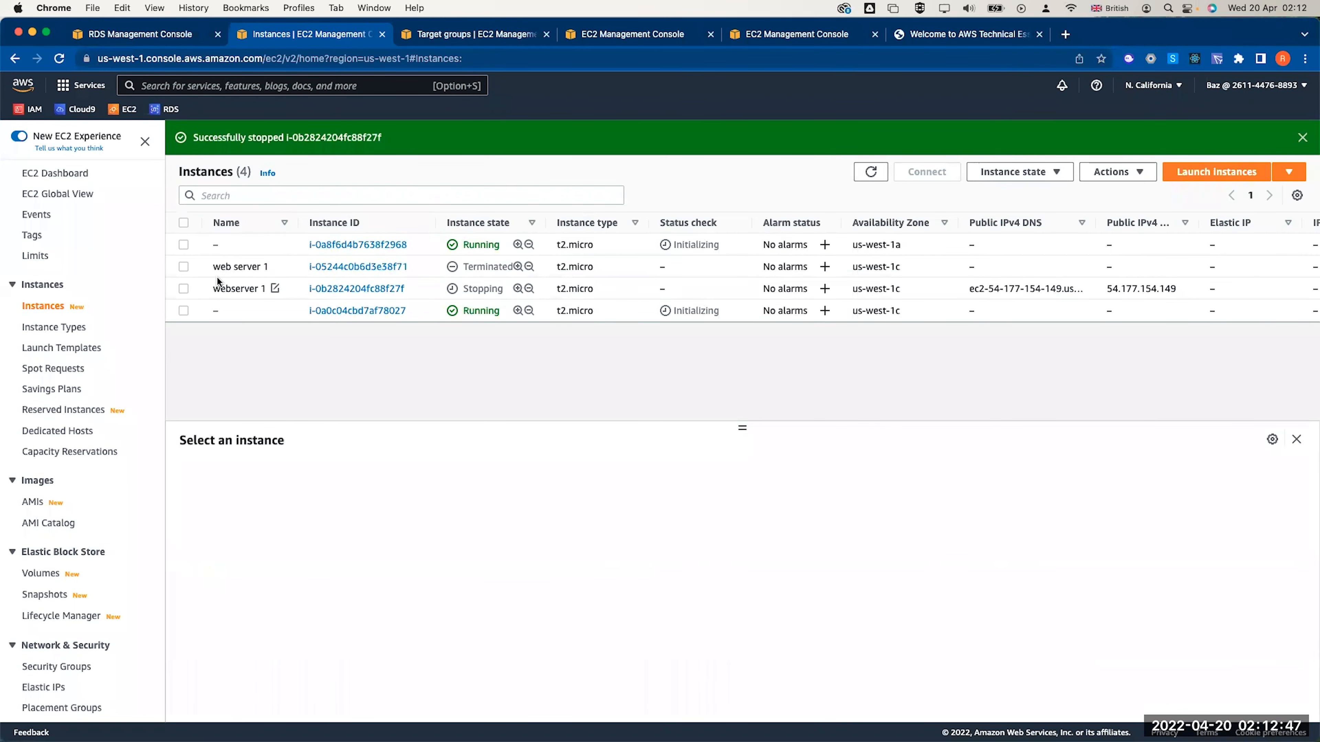
scroll(60, 622, "down", 4)
left_click(60, 688)
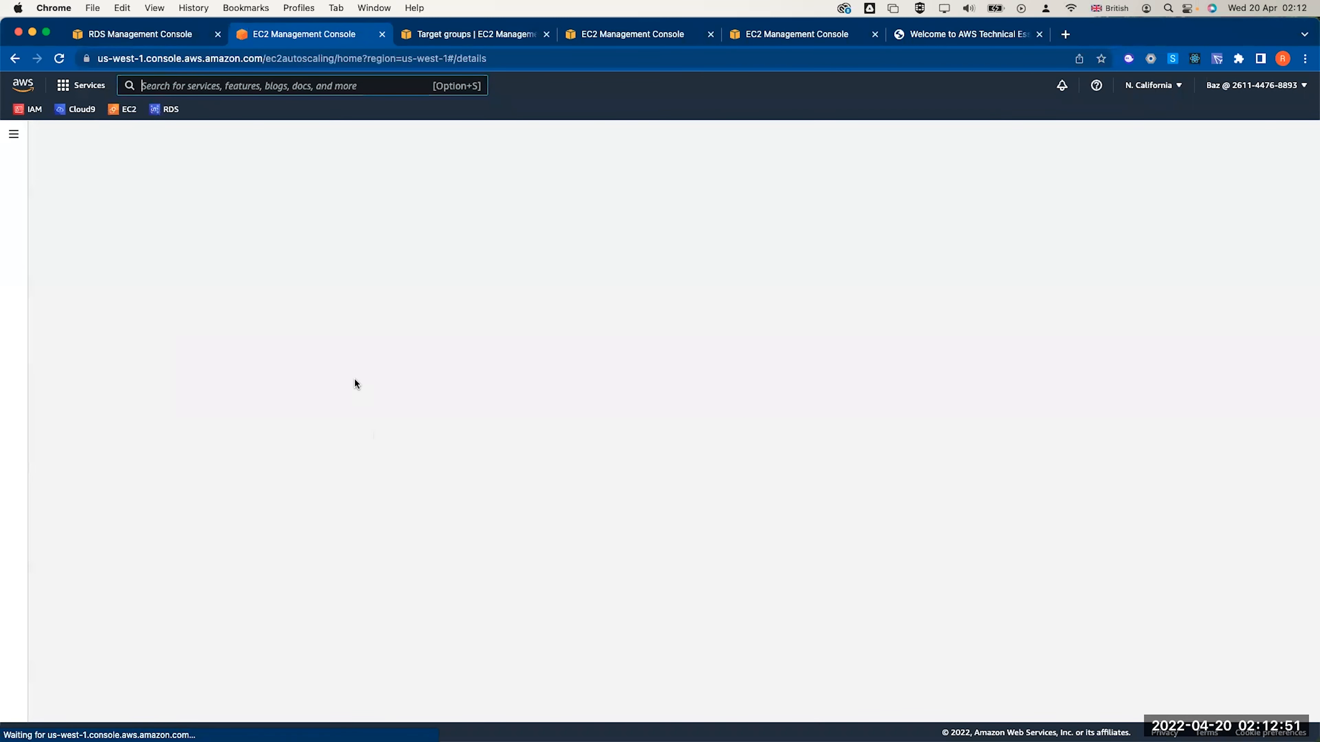
Review AutoScaler's activity, monitoring, instances and scaling policies
left_click(274, 365)
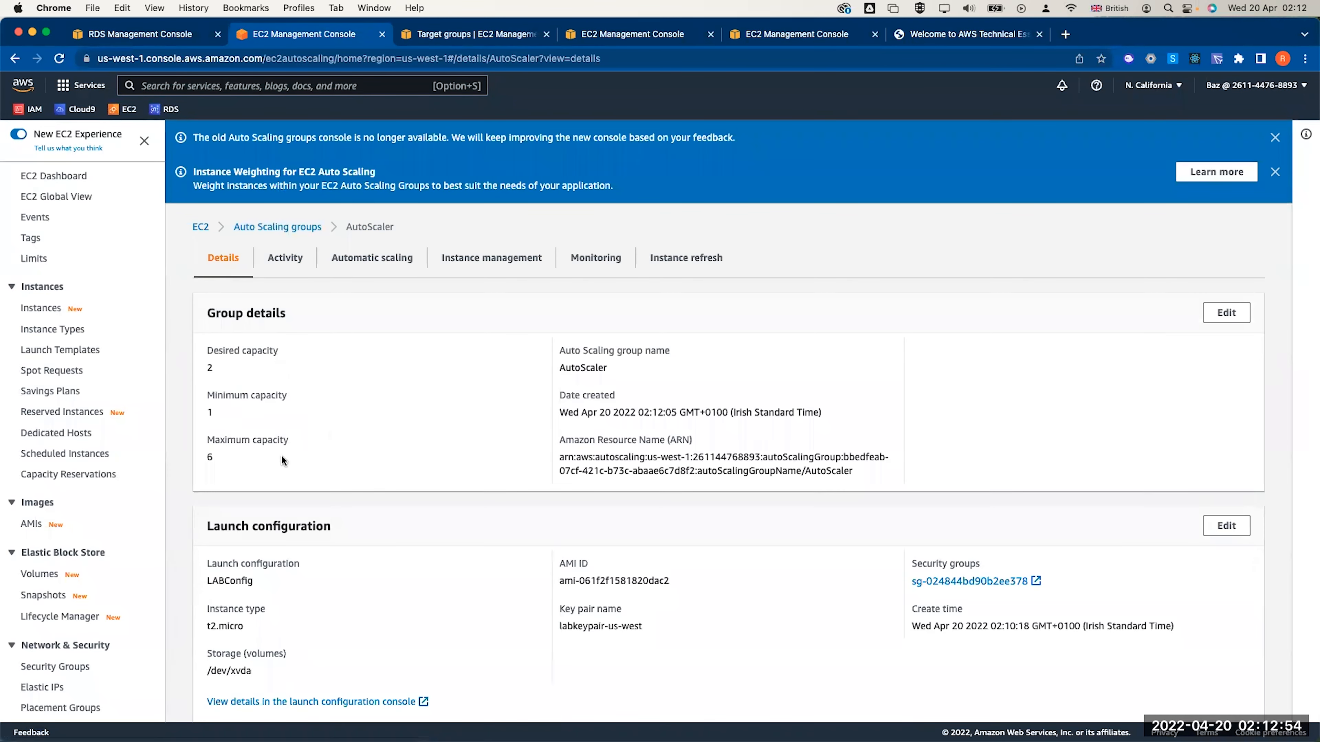
scroll(281, 455, "down", 5)
scroll(282, 451, "up", 5)
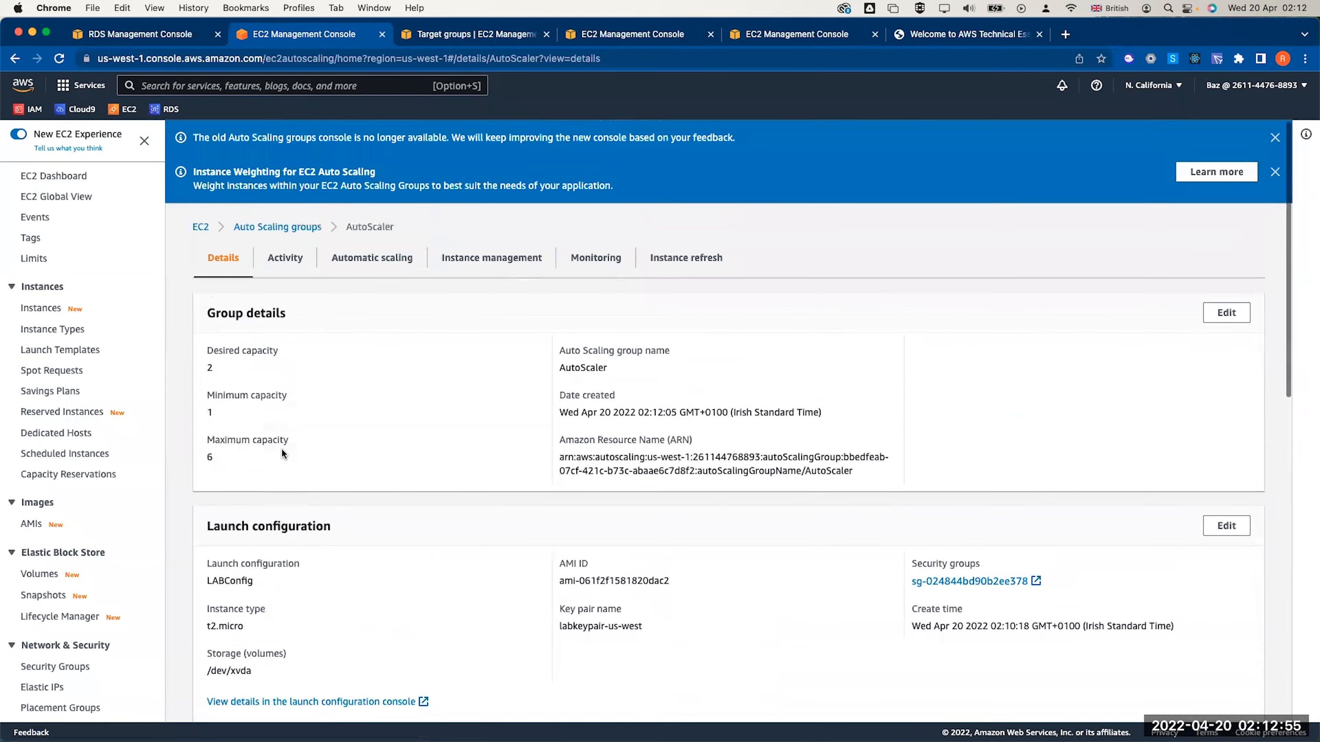
left_click(286, 259)
double_click(226, 614)
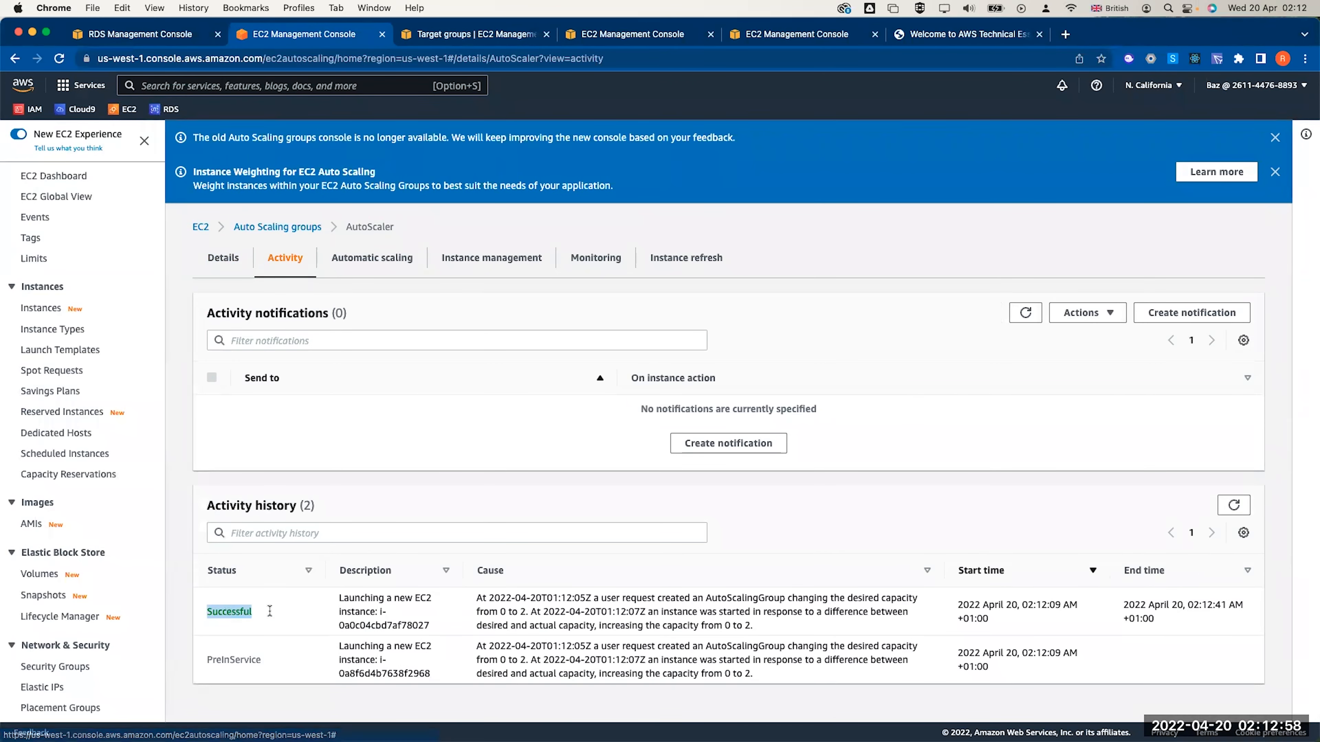
left_click(225, 666)
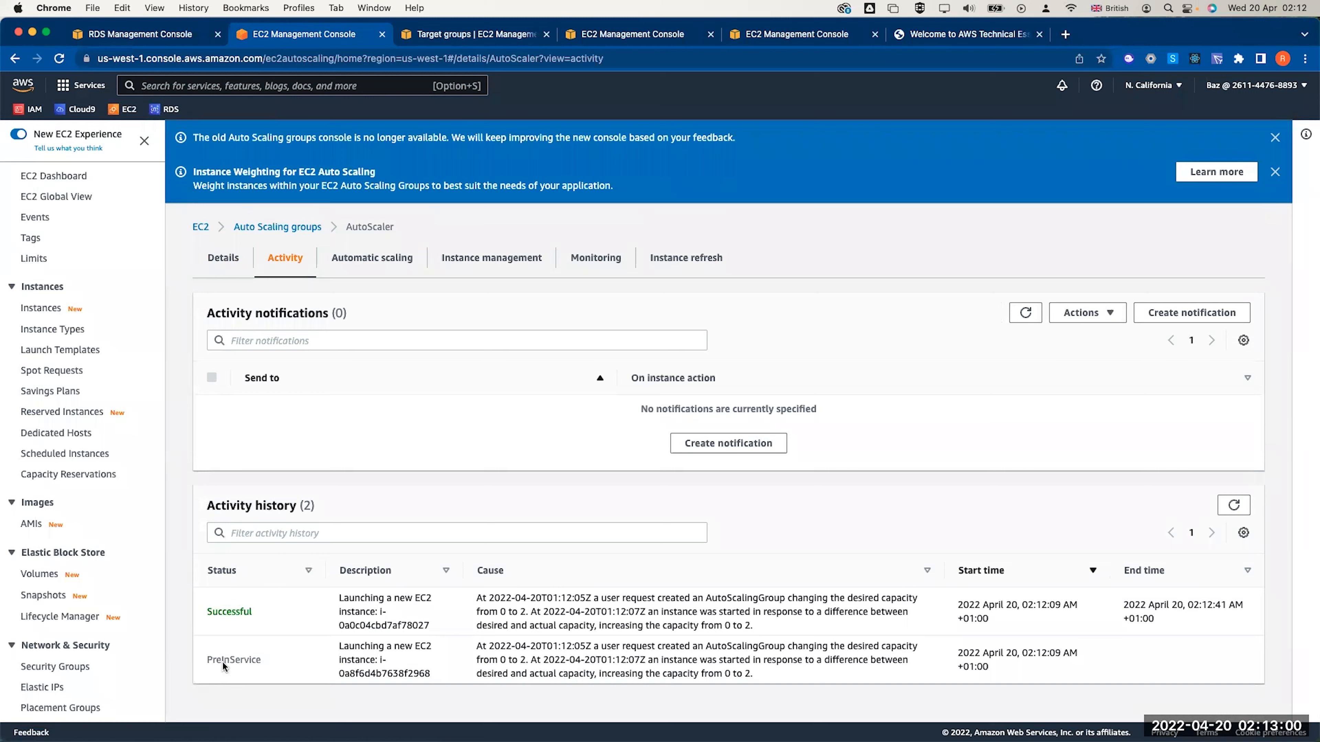
left_click(596, 264)
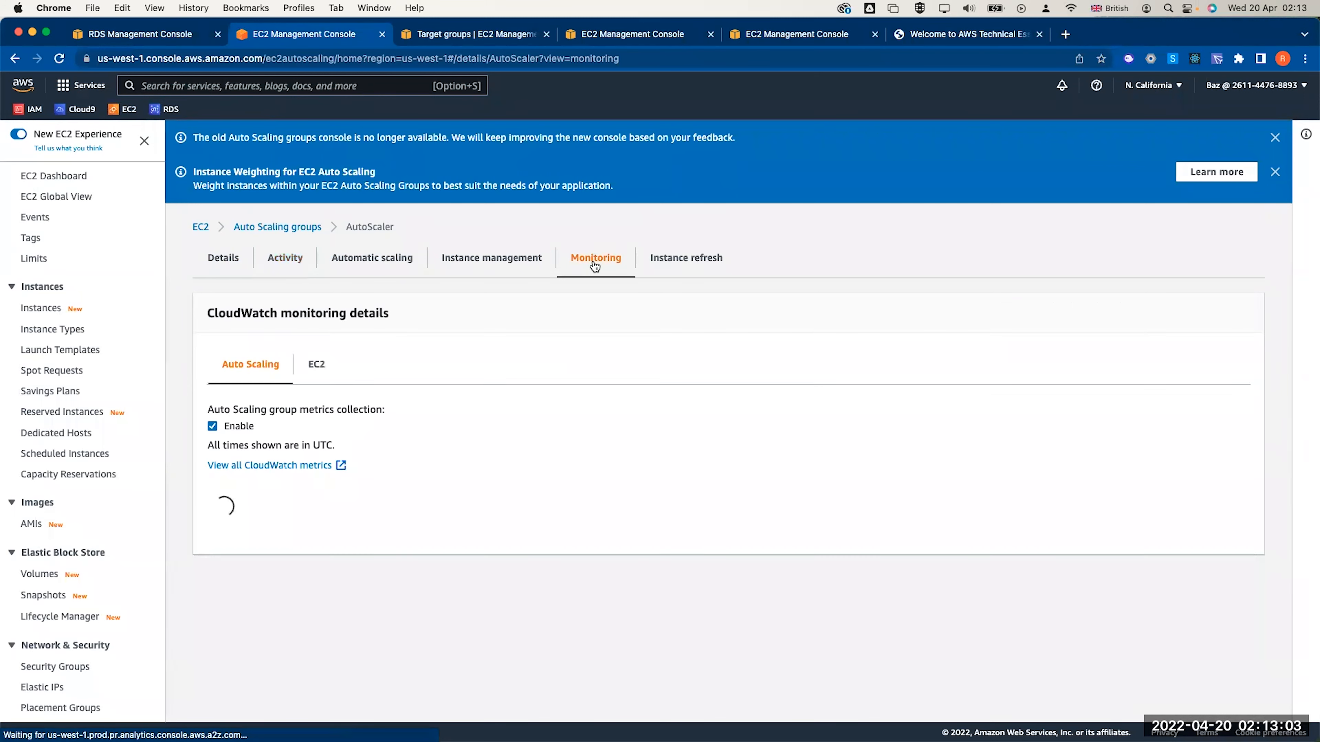
left_click(477, 269)
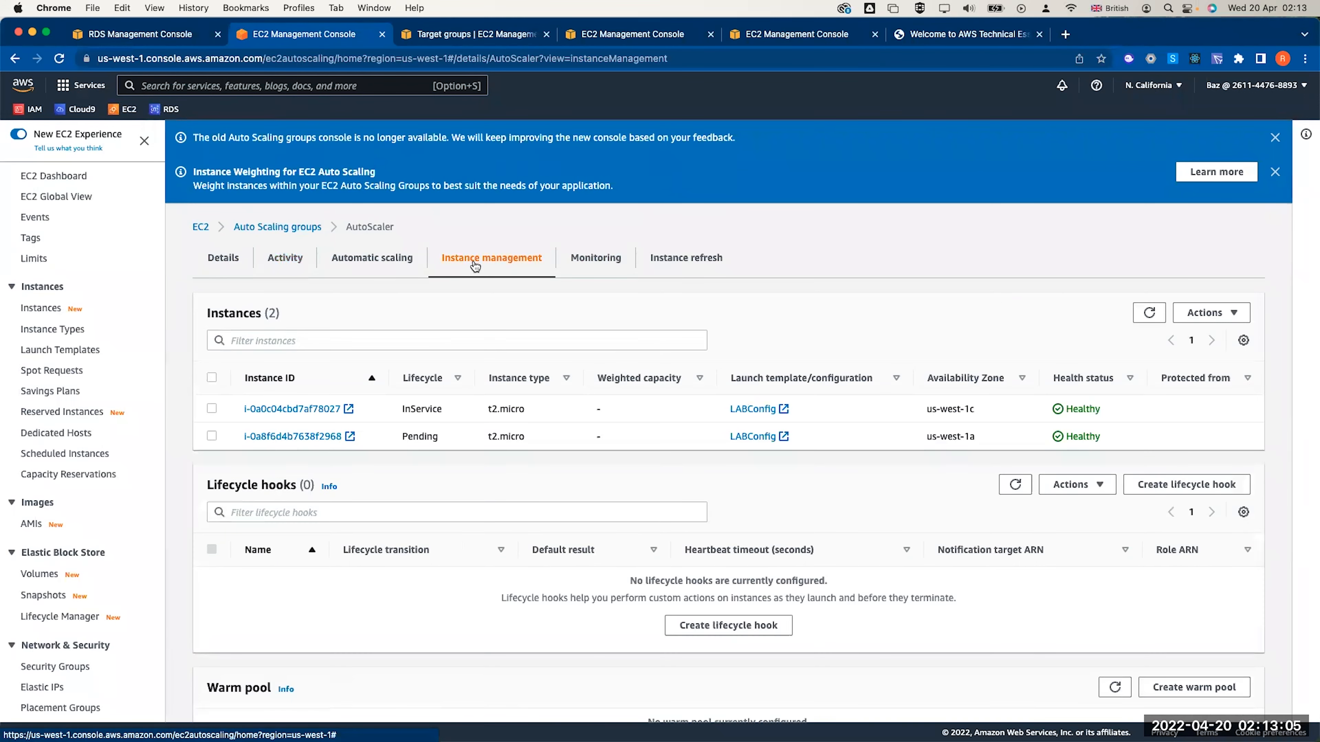
left_click(394, 269)
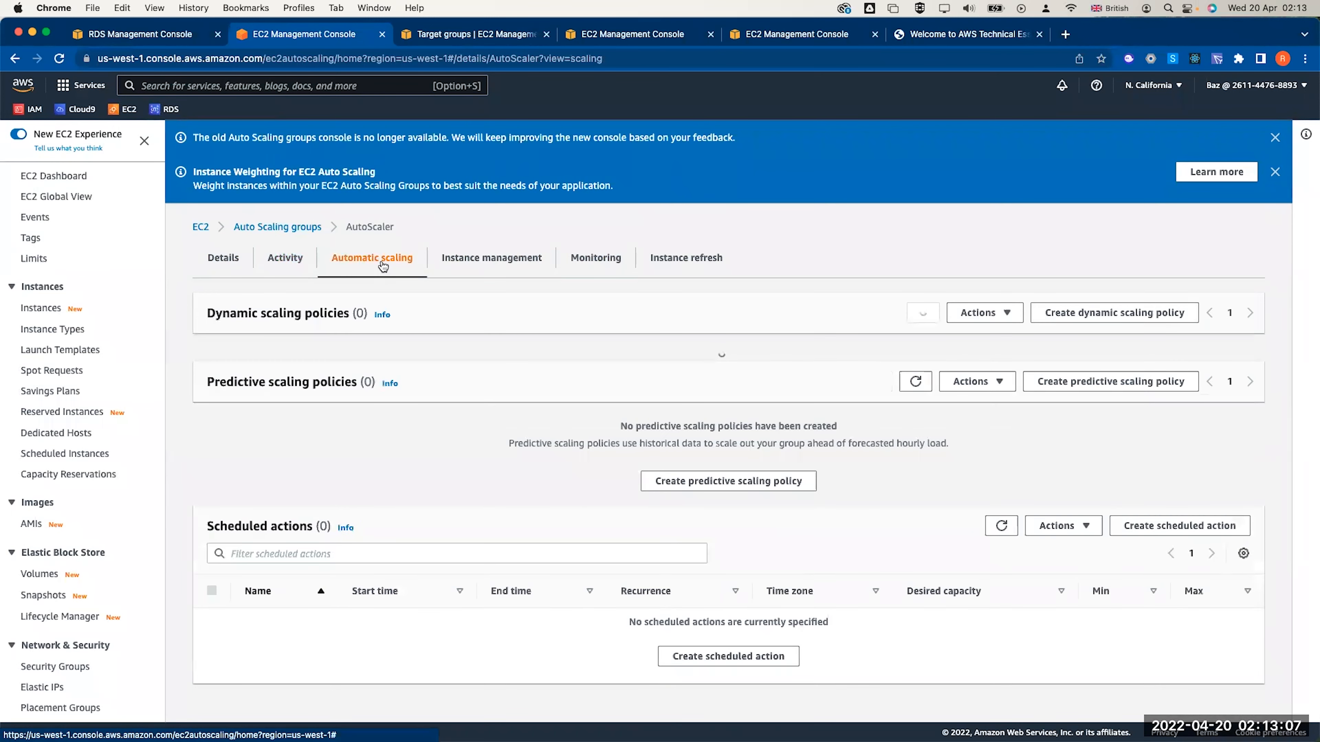
left_click(237, 266)
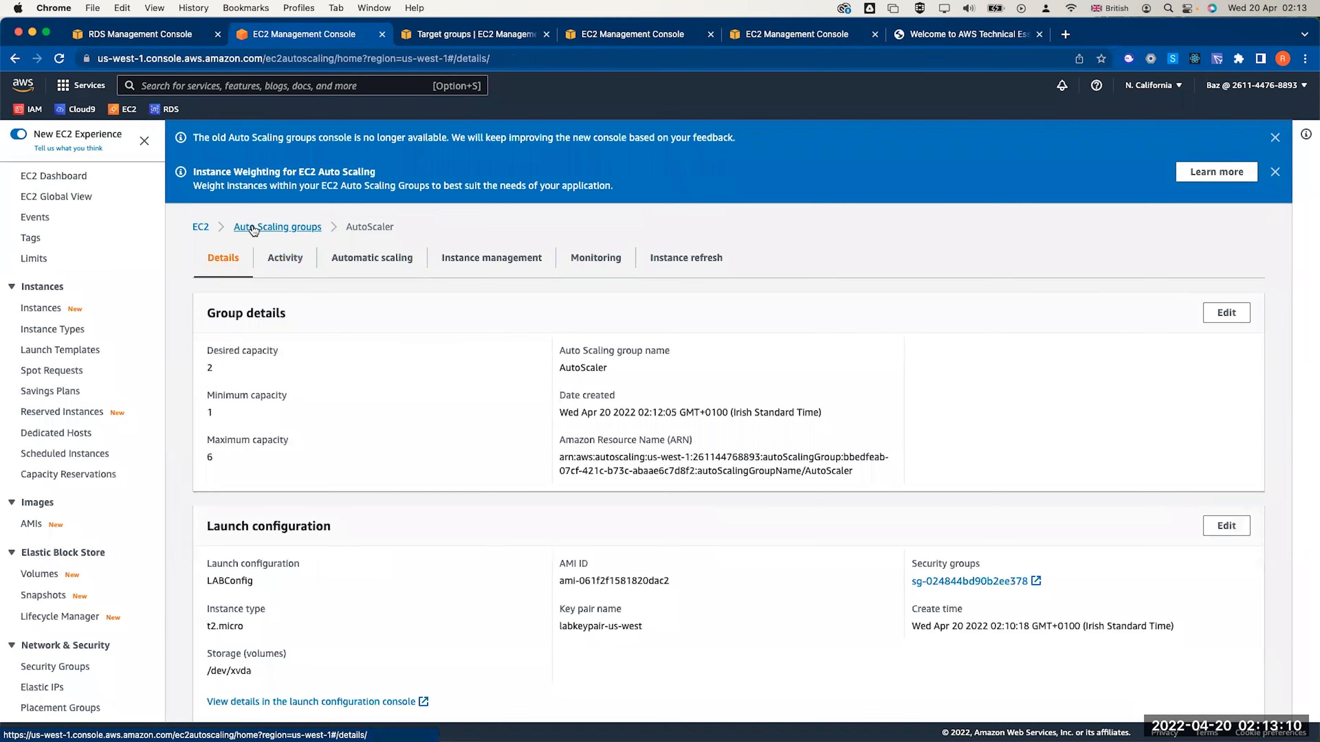
Select AutoScaler in the Auto Scaling groups list and open its editor
left_click(256, 228)
left_click(211, 360)
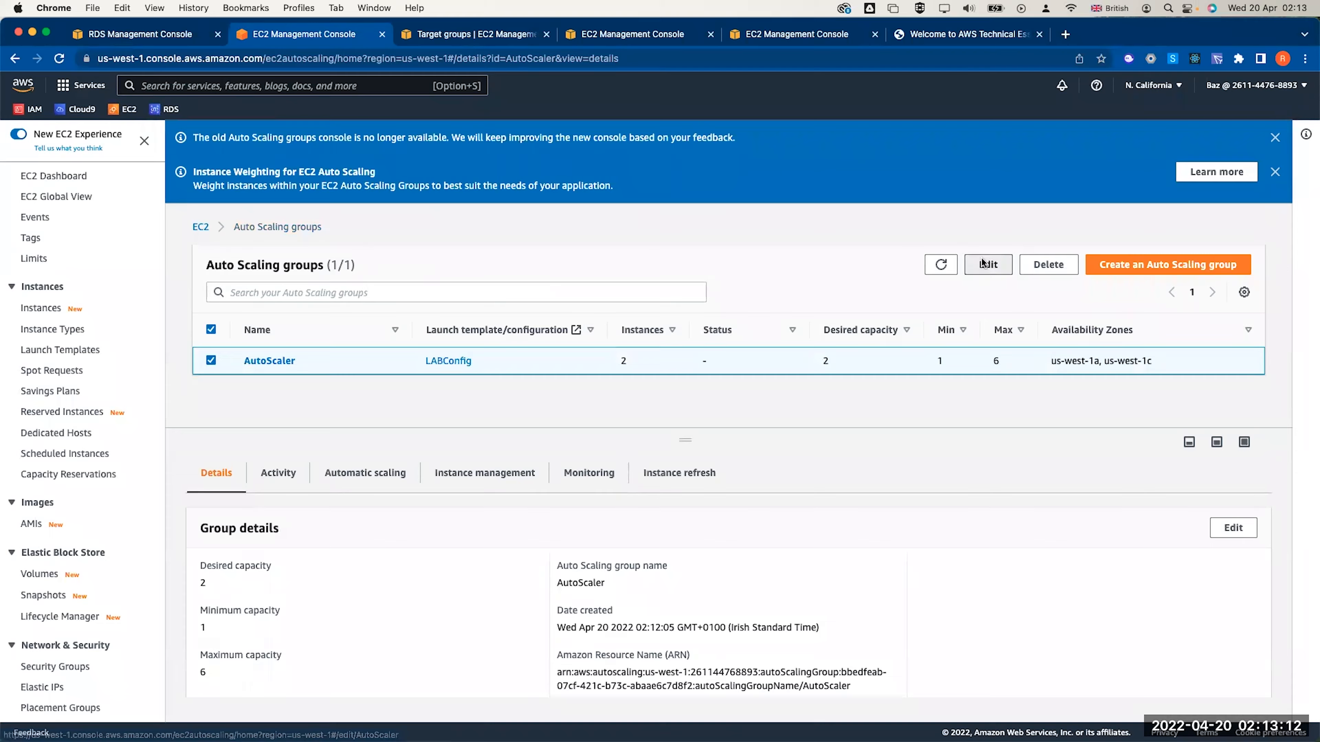
left_click(988, 264)
Add a tag with key Name and value 'AUto Webserver' to the group
scroll(447, 489, "down", 20)
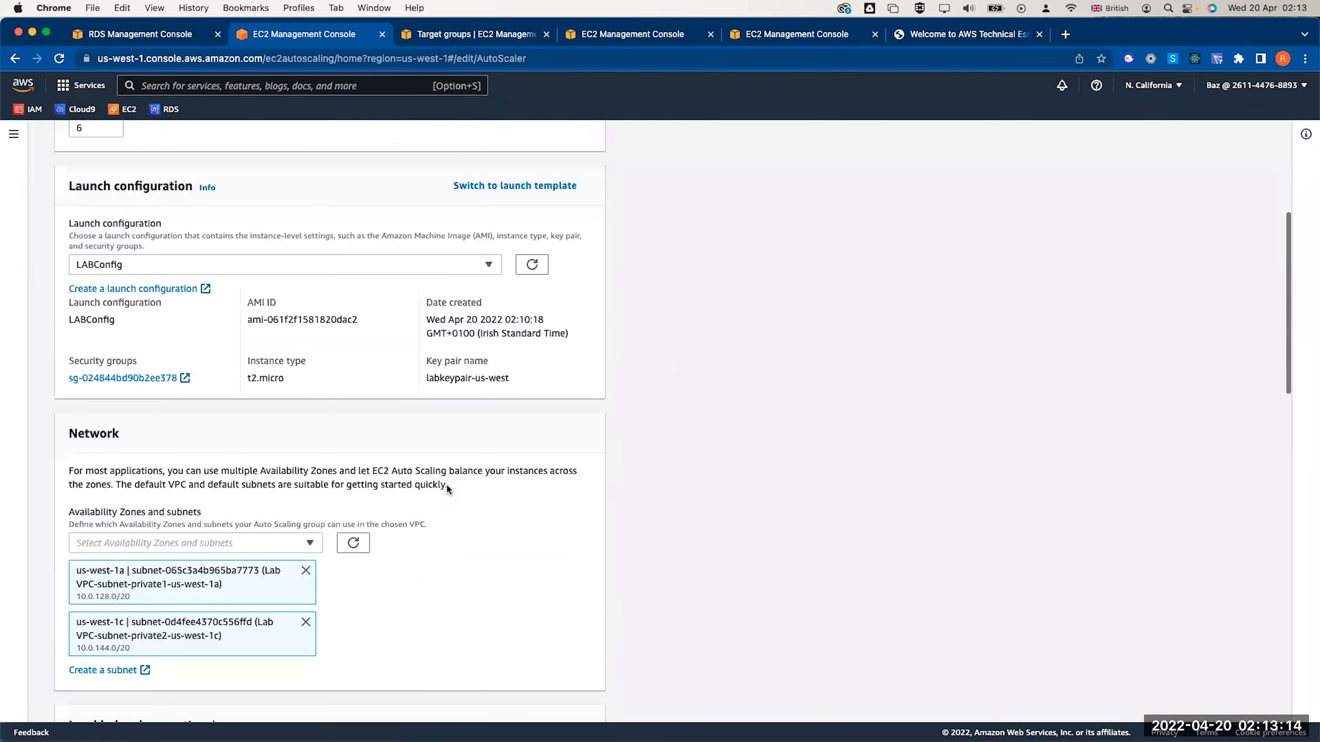
scroll(446, 489, "up", 2)
scroll(446, 489, "down", 3)
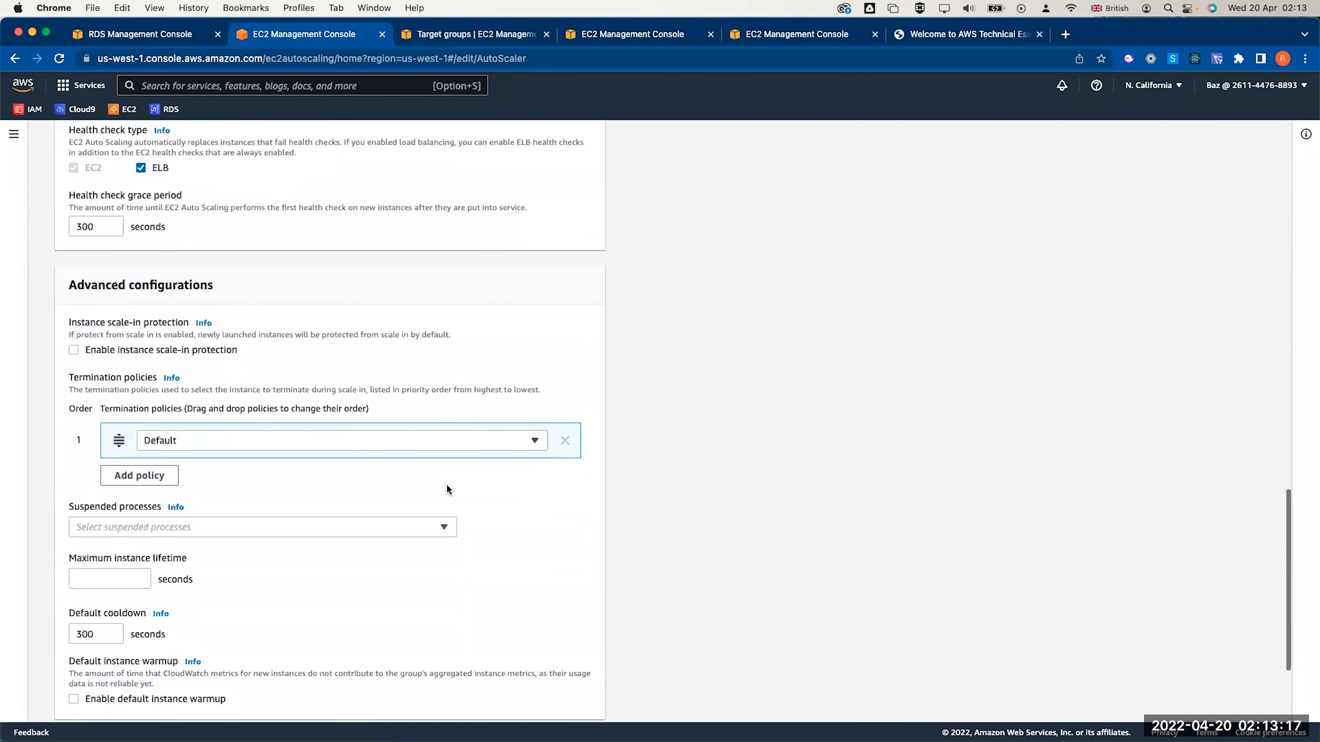
scroll(446, 489, "down", 3)
scroll(447, 490, "down", 1)
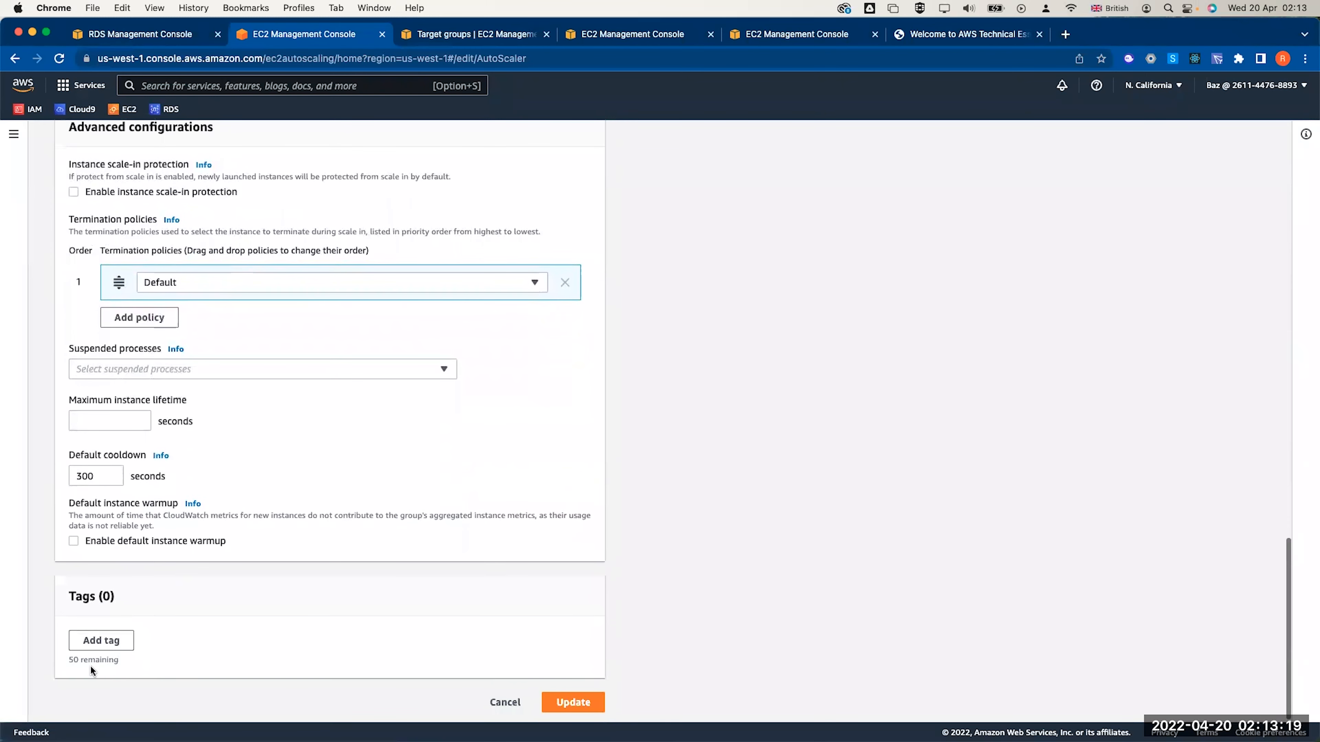
left_click(93, 641)
left_click(159, 656)
type("n")
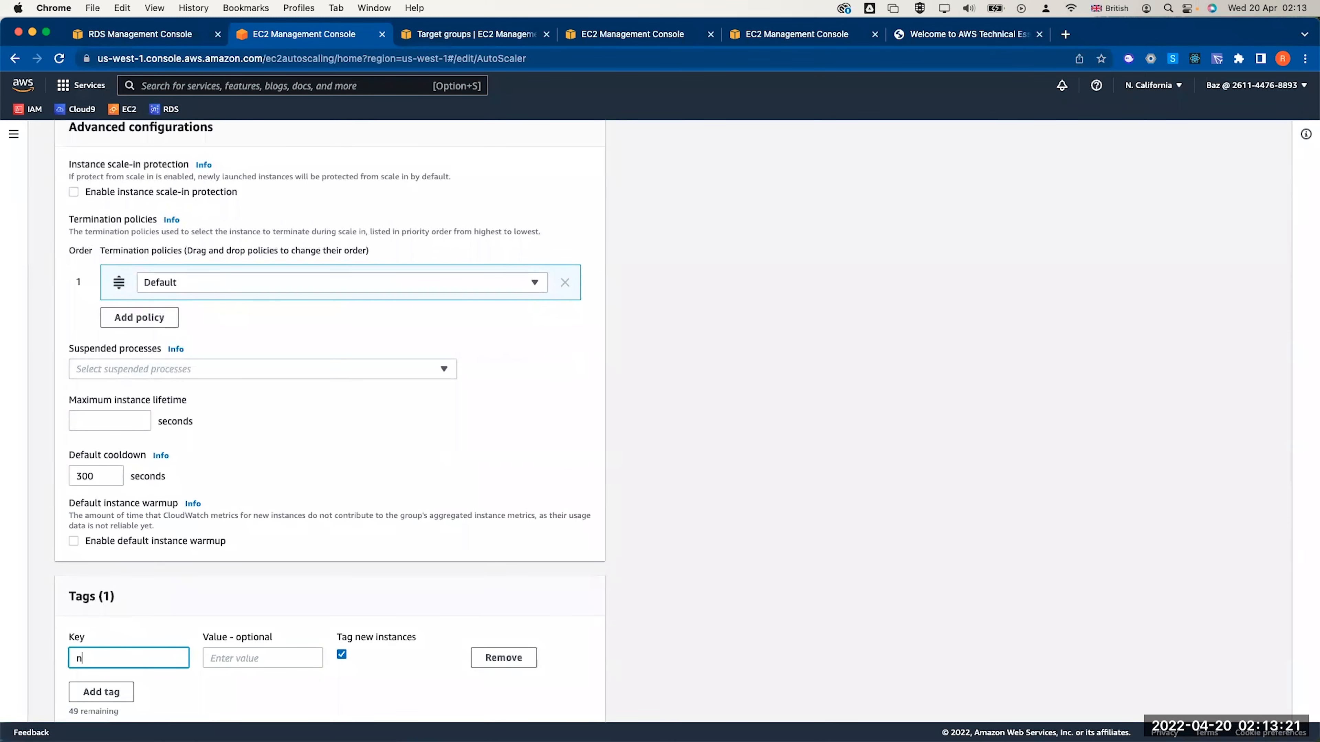
key("BackSpace")
type("Nam")
key("Tab")
type("A")
key("BackSpace")
type("AUto Webserver")
Save the updated AutoScaler group settings
scroll(554, 712, "down", 2)
left_click(558, 700)
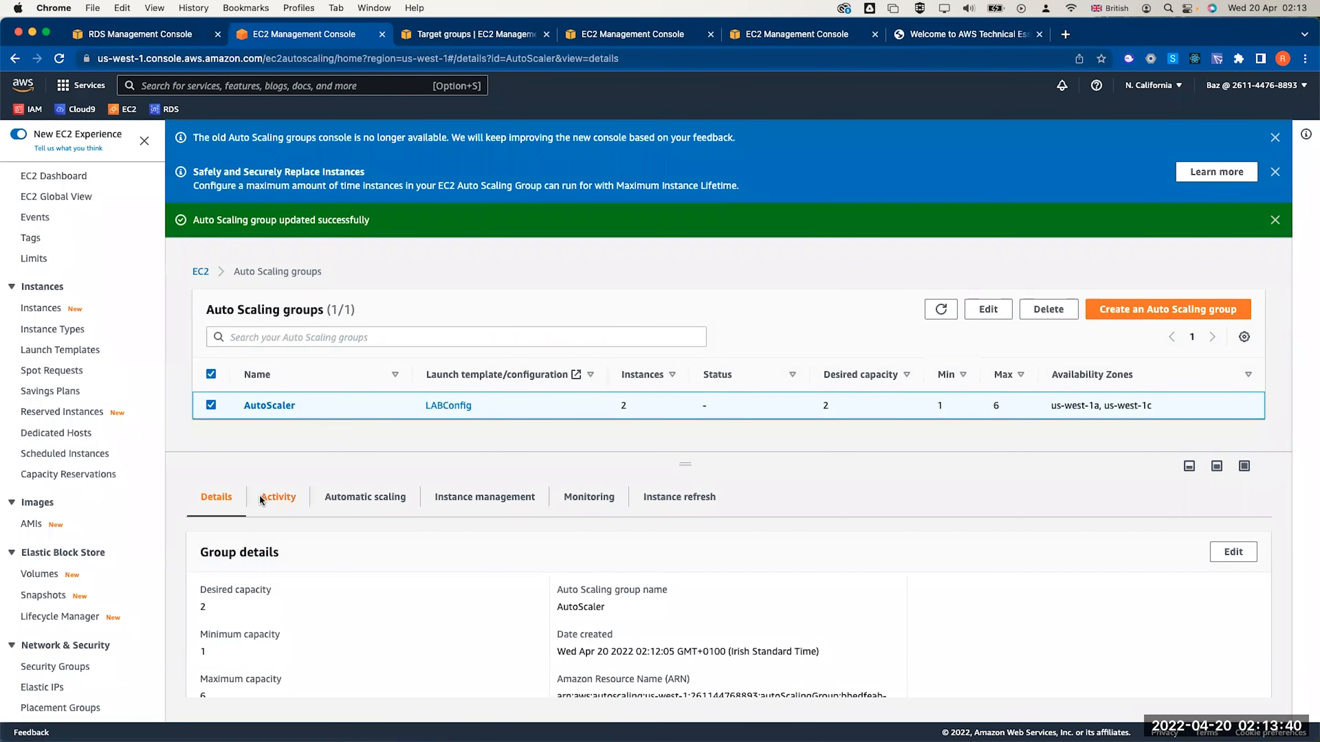
scroll(276, 499, "down", 3)
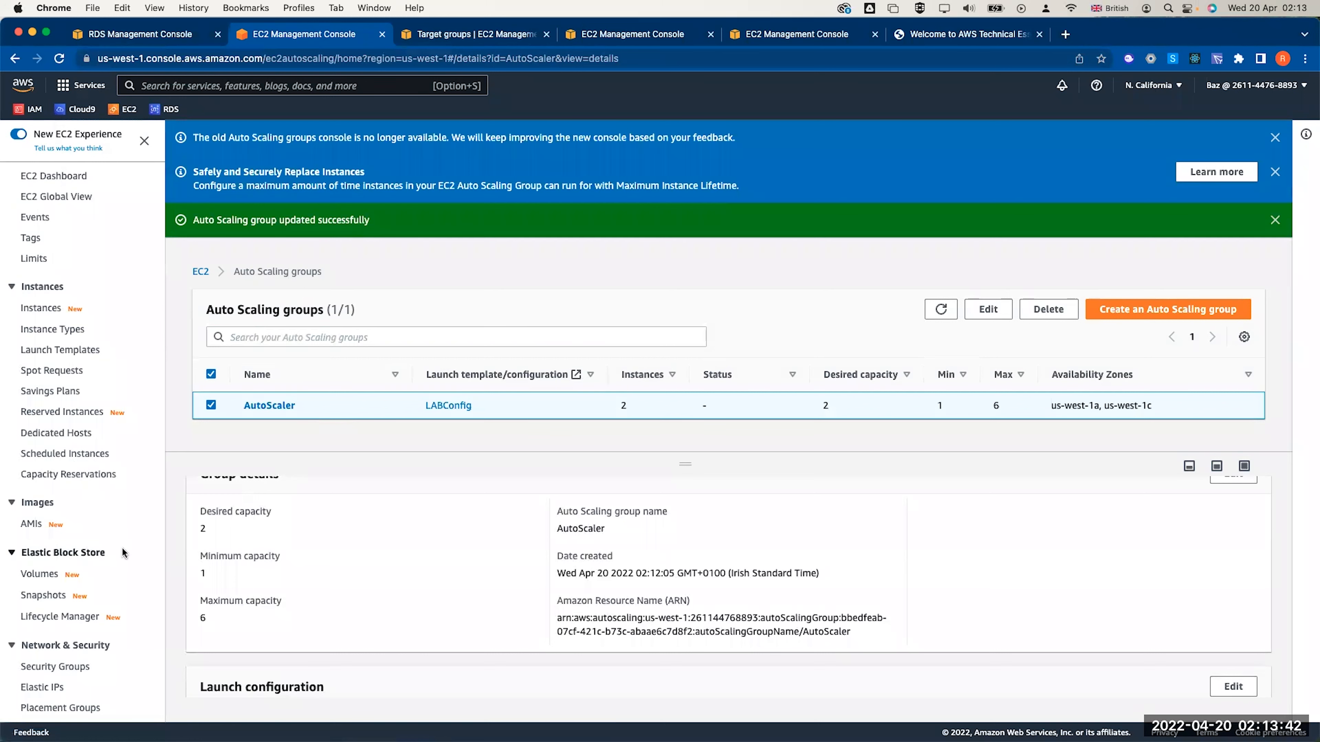
Copy LABELB's DNS name from the Load Balancers list
scroll(79, 532, "down", 3)
scroll(79, 533, "down", 1)
left_click(52, 670)
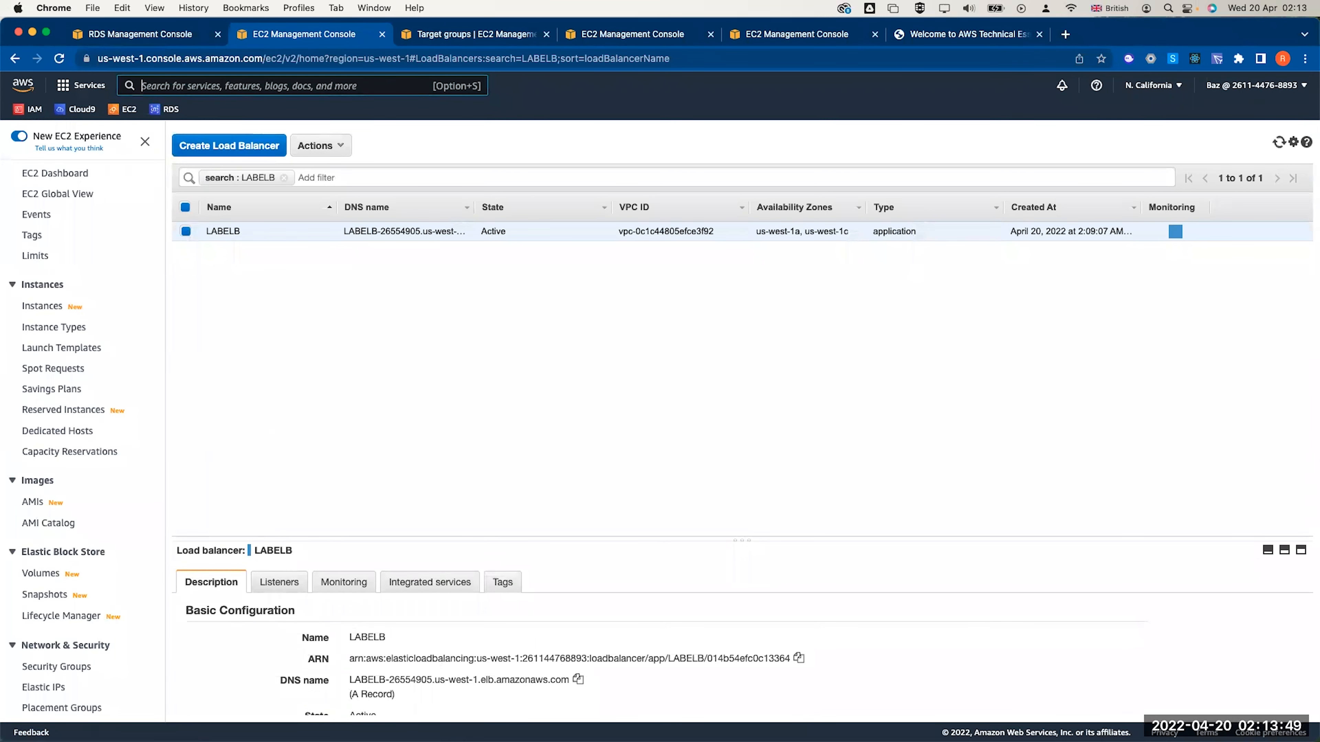
left_click_drag(742, 540, 650, 285)
left_click(577, 424)
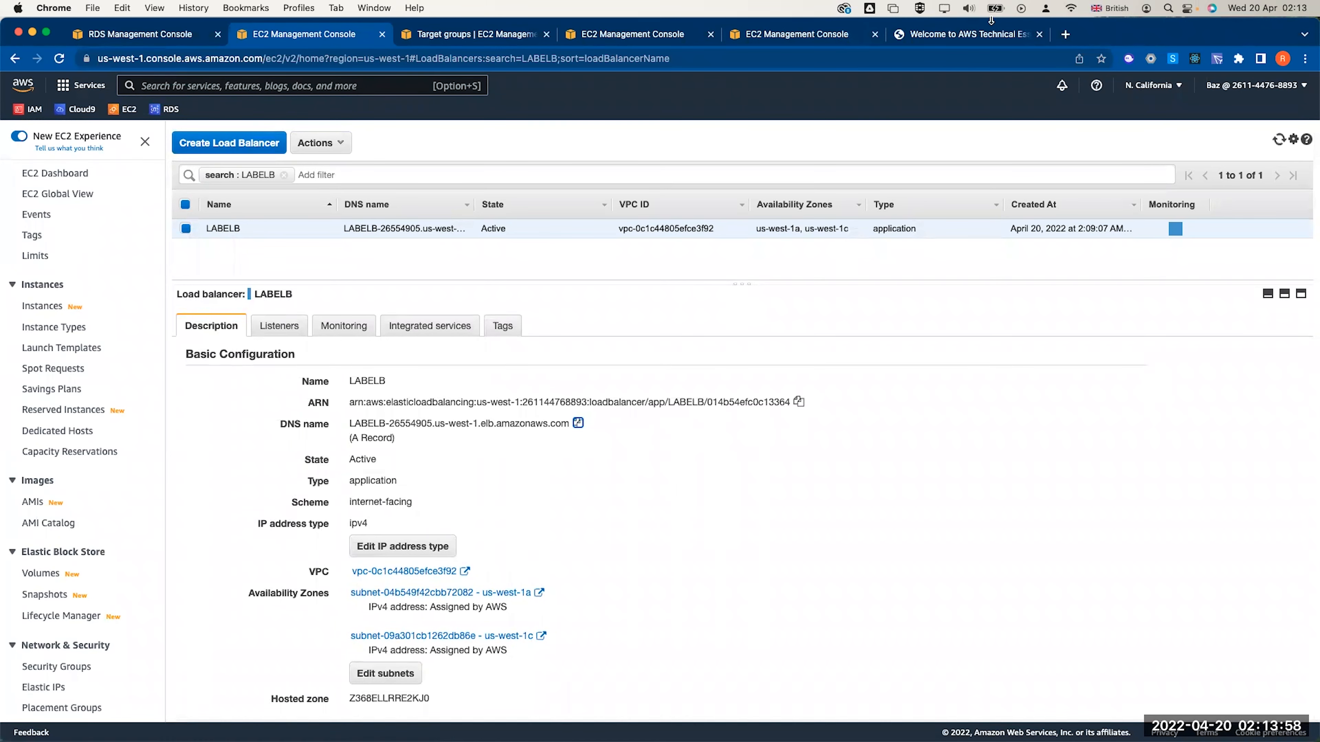
Load LABELB's DNS address in a new browser tab
left_click(1064, 34)
key("cmd+v")
key("Return")
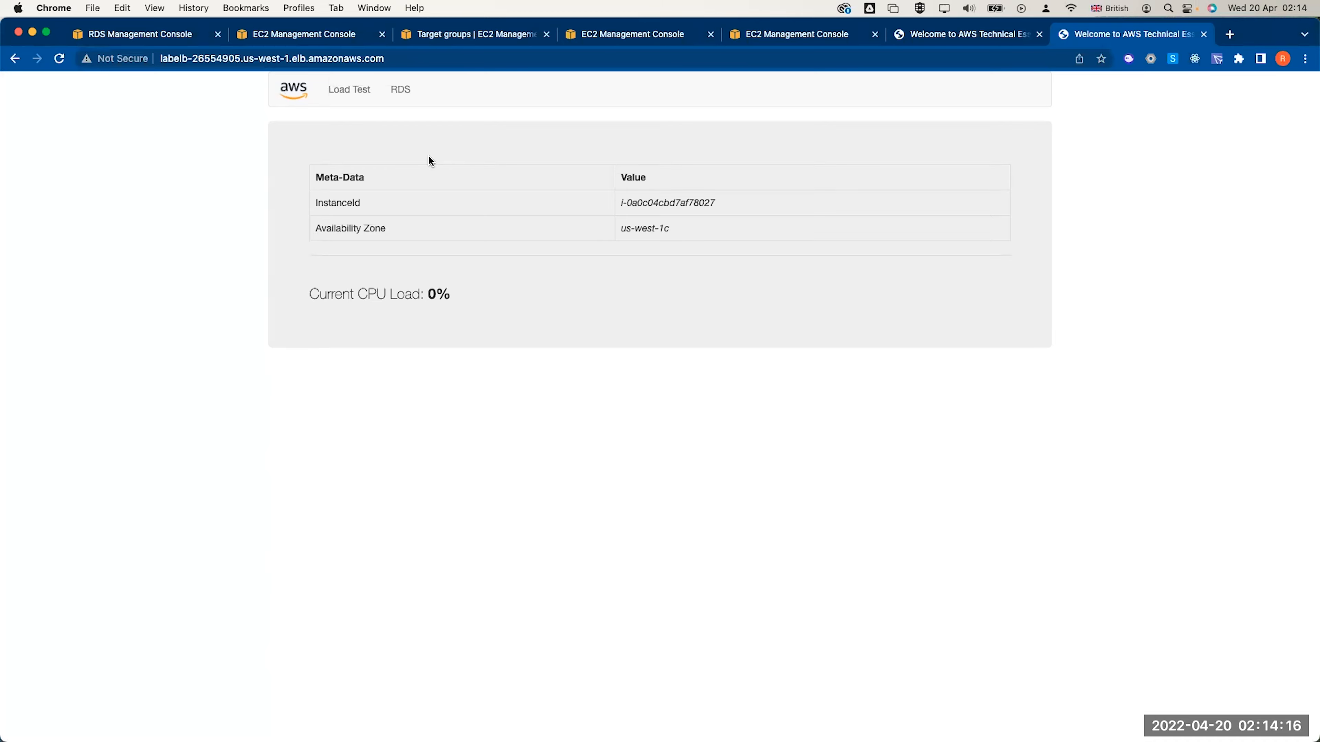
Match the serving instance to i-0a0c04cbd7af78027 in EC2, then start the Load Test
left_click(346, 38)
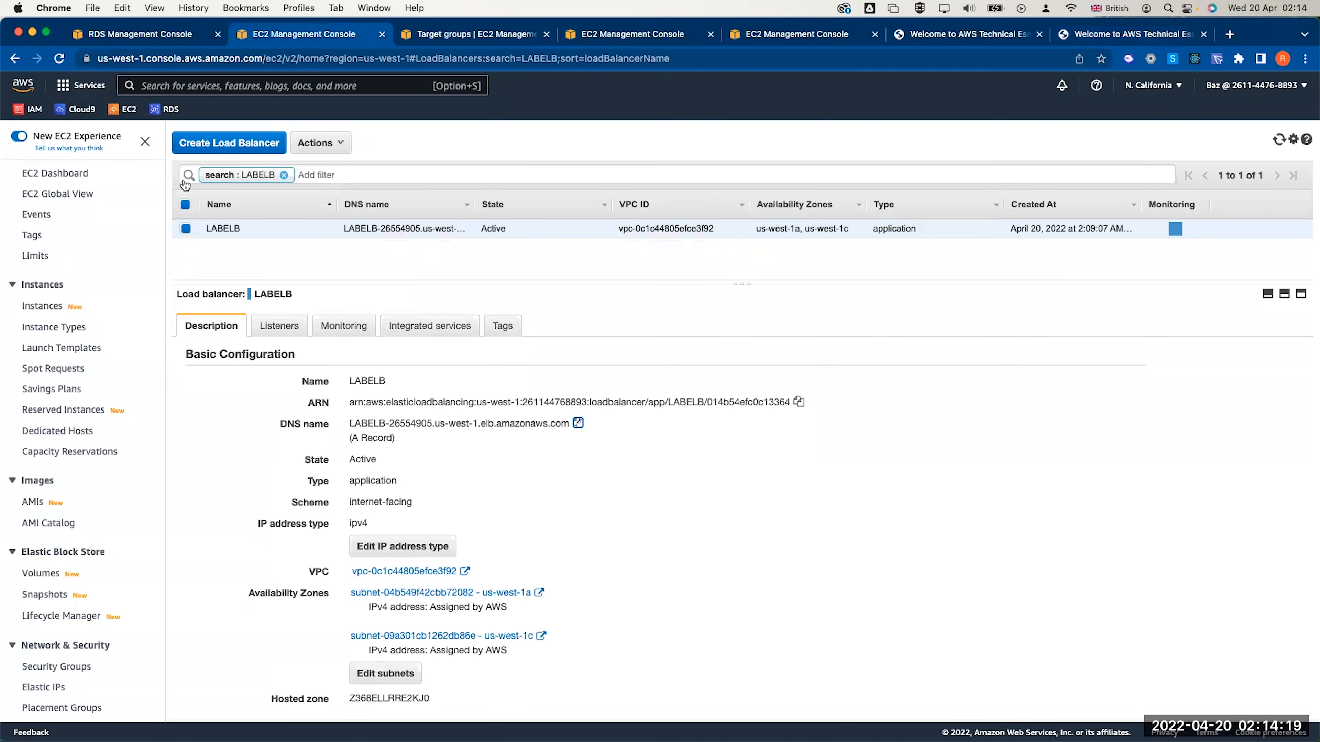
left_click(41, 307)
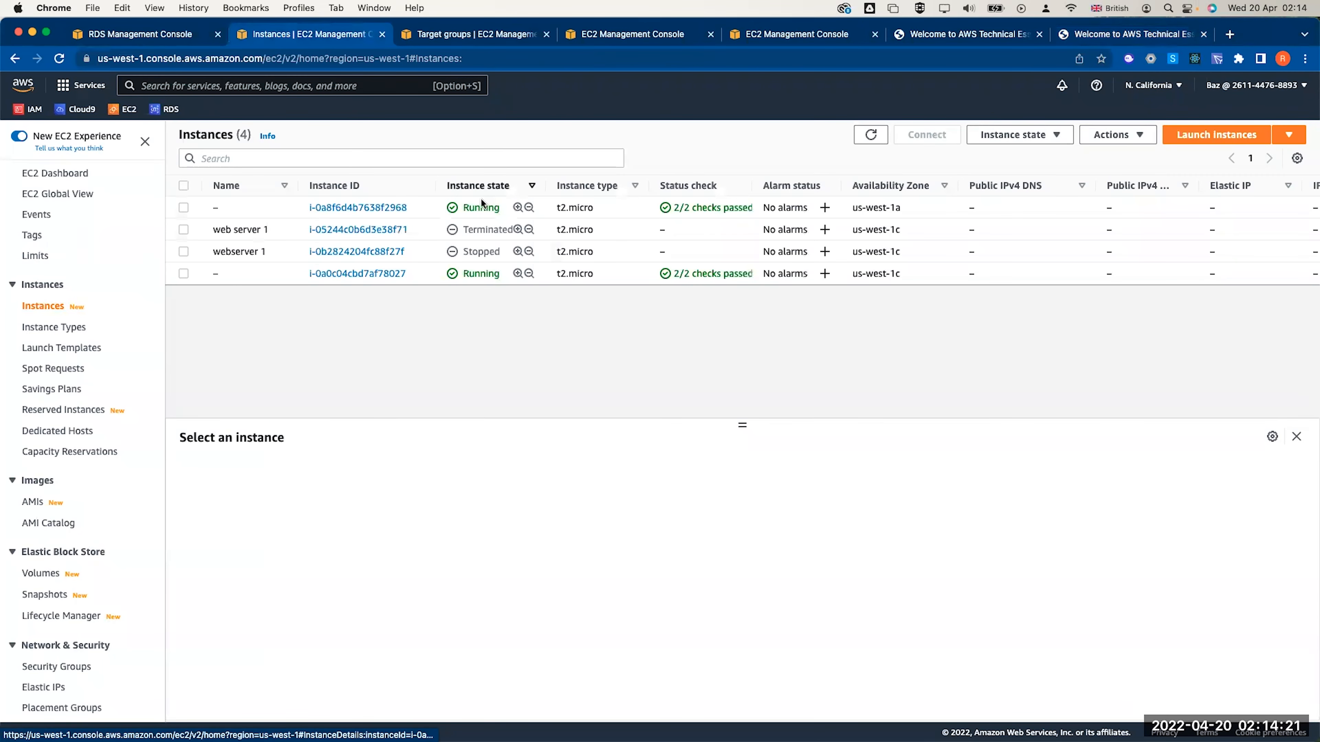
left_click(703, 210)
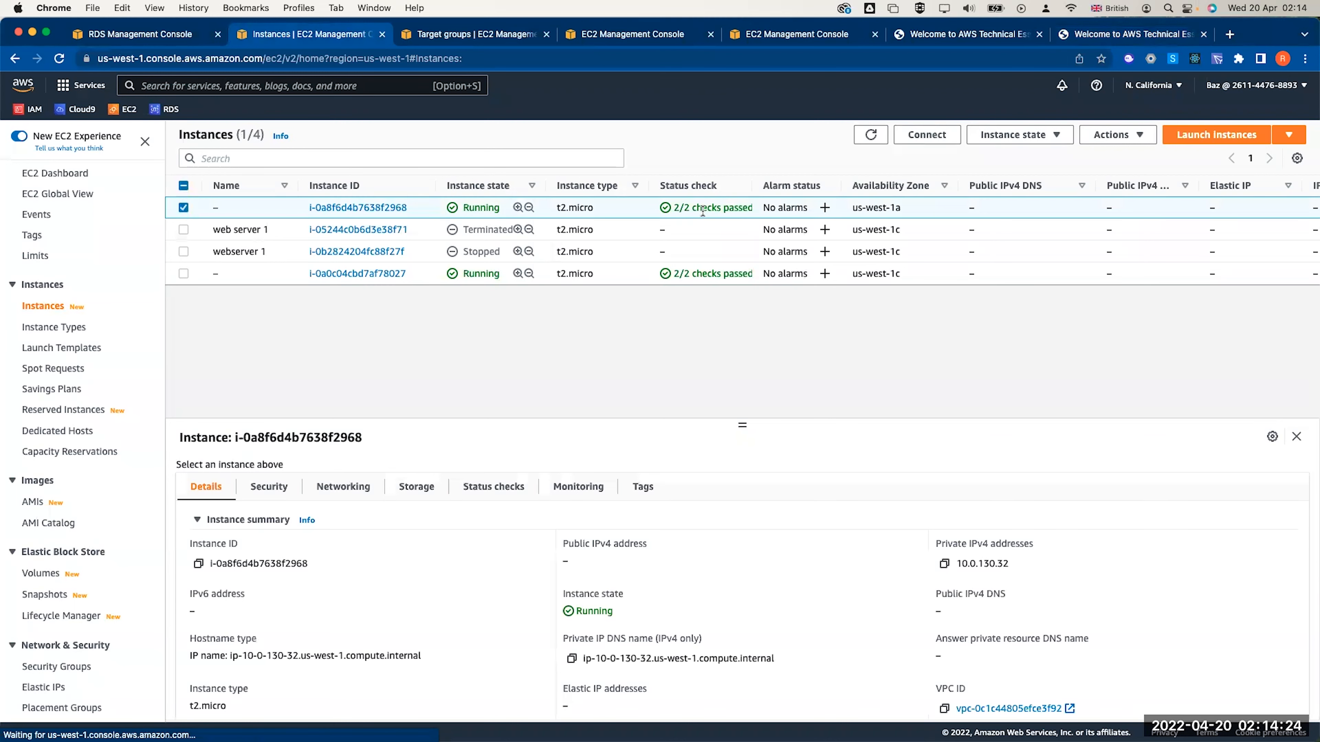
left_click(678, 271)
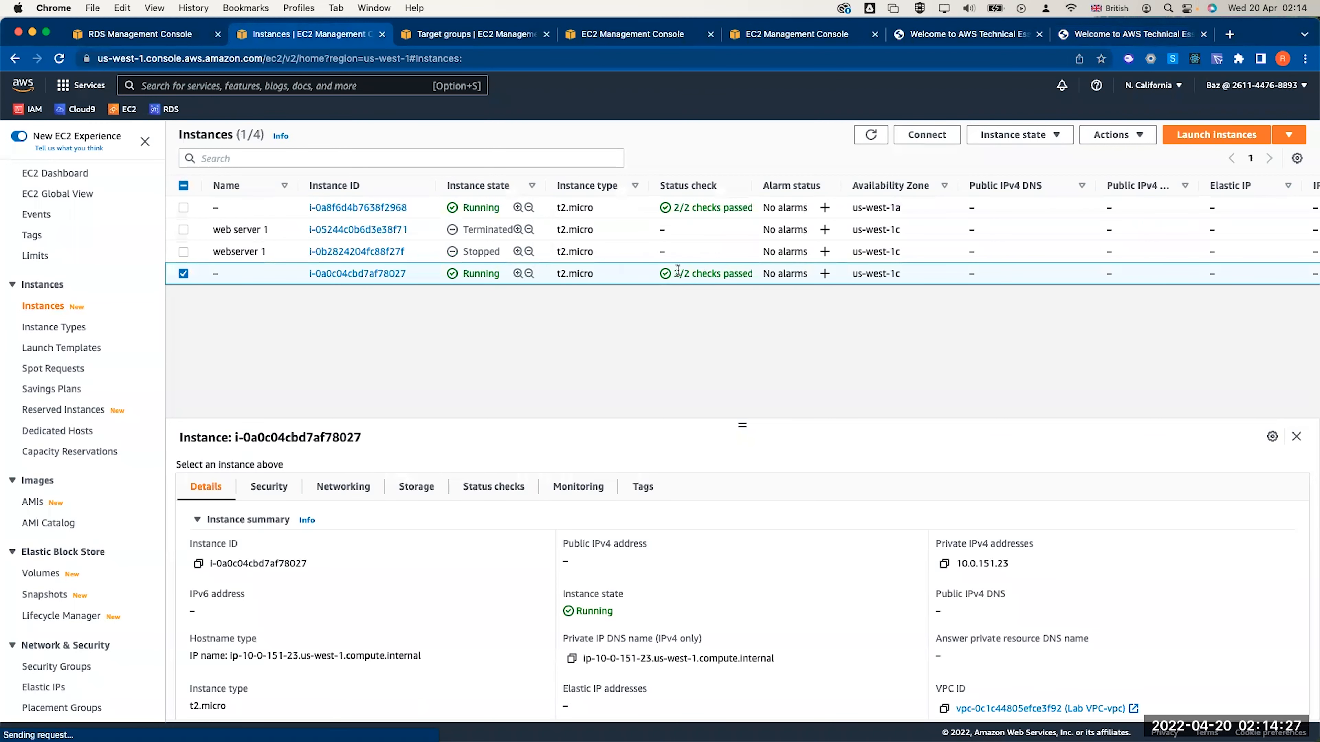
left_click(1080, 36)
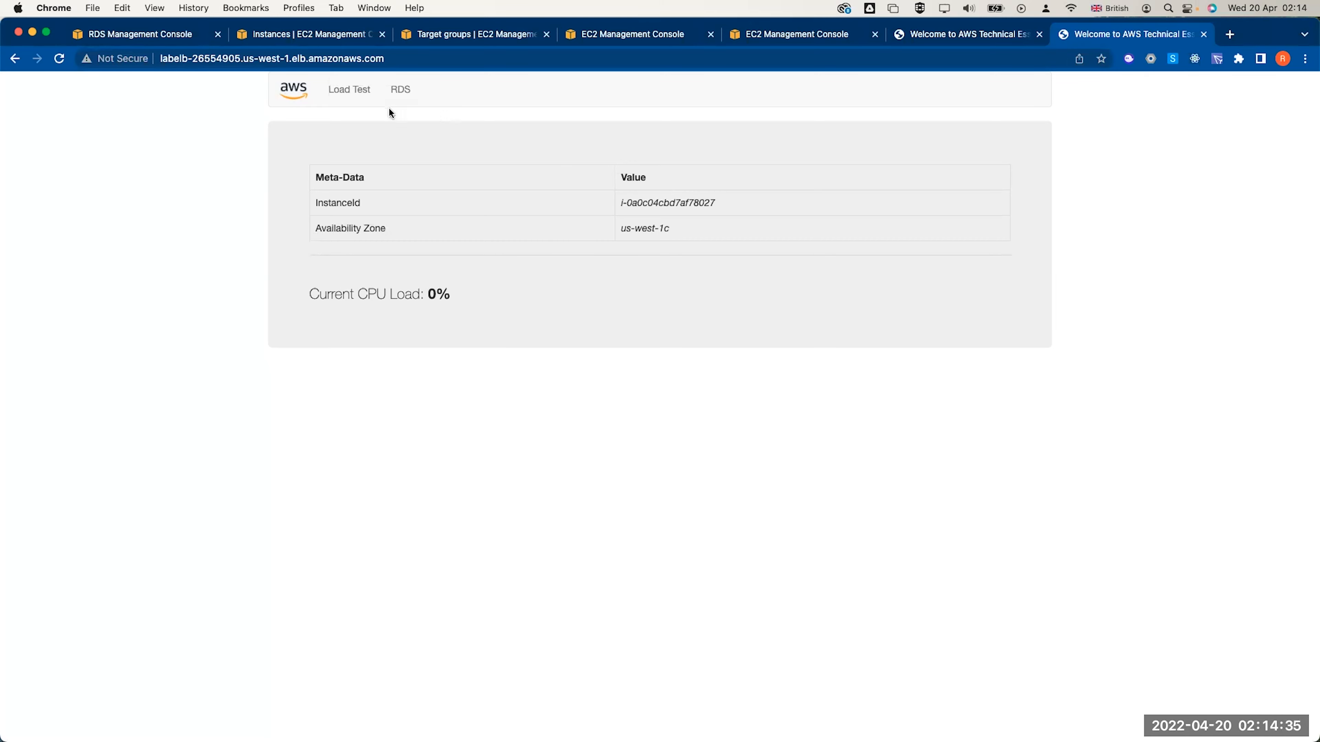
left_click(354, 97)
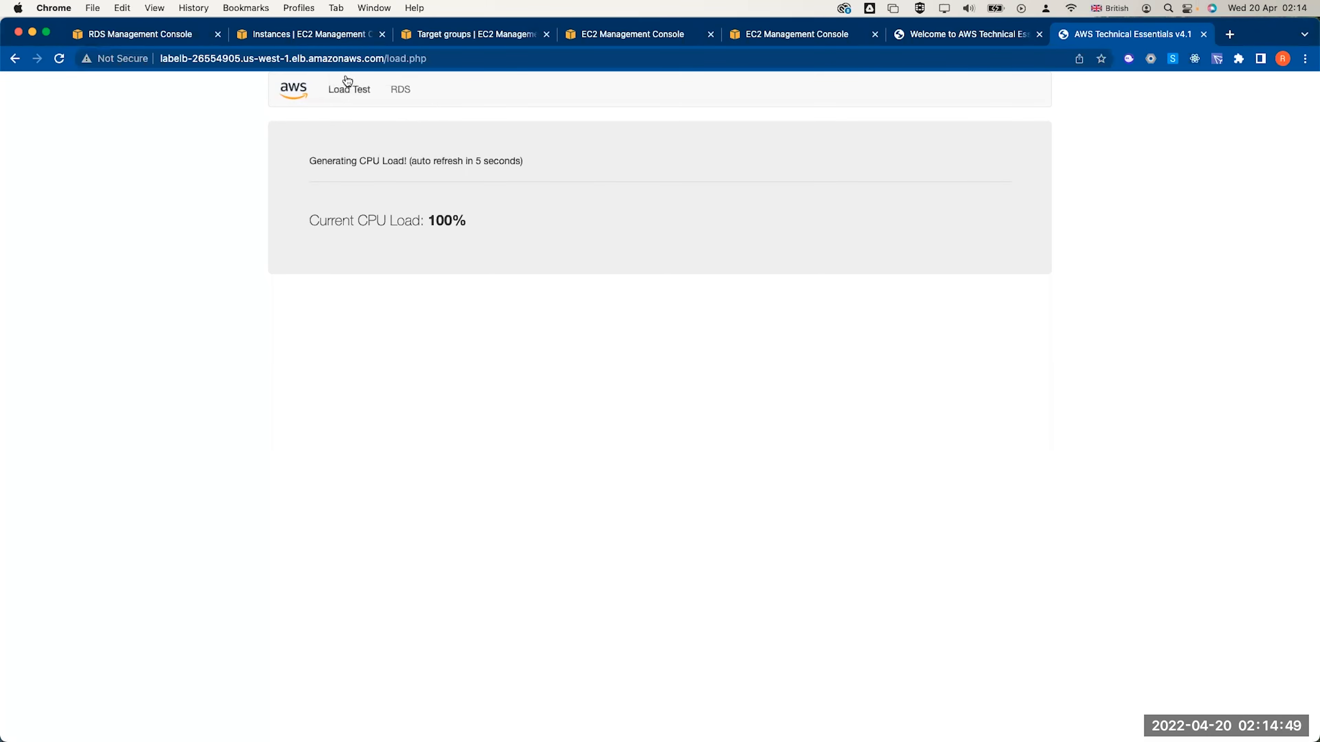
Open the AutoScaler group's activity history, which still shows two successful launches
left_click(308, 35)
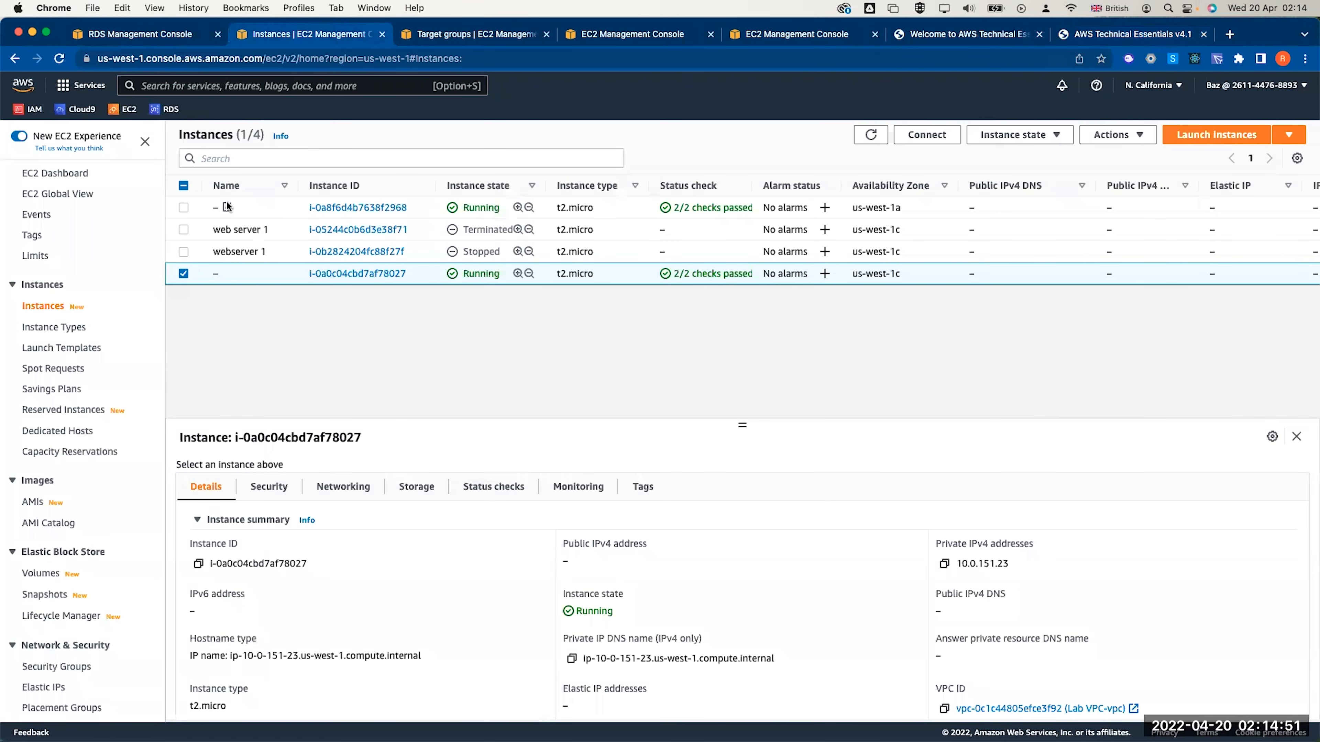
scroll(100, 526, "down", 4)
left_click(66, 688)
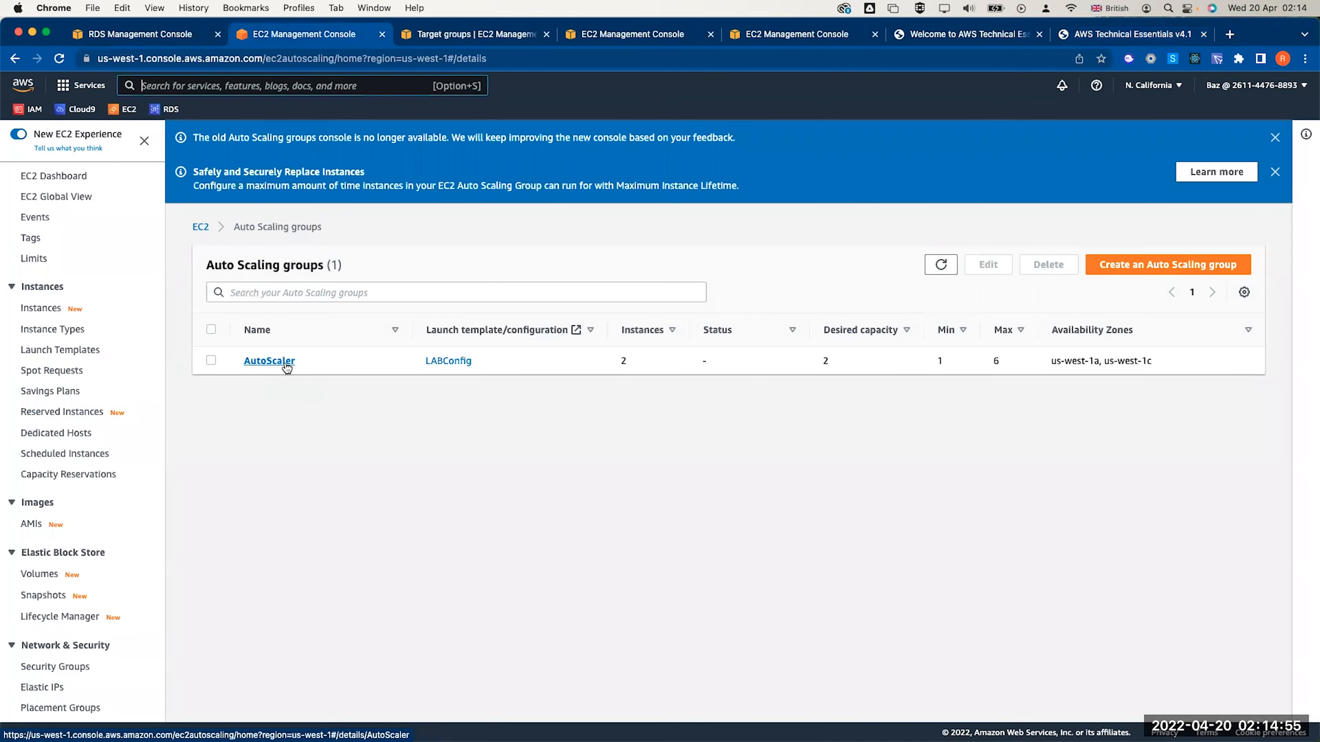
left_click(284, 361)
left_click(285, 260)
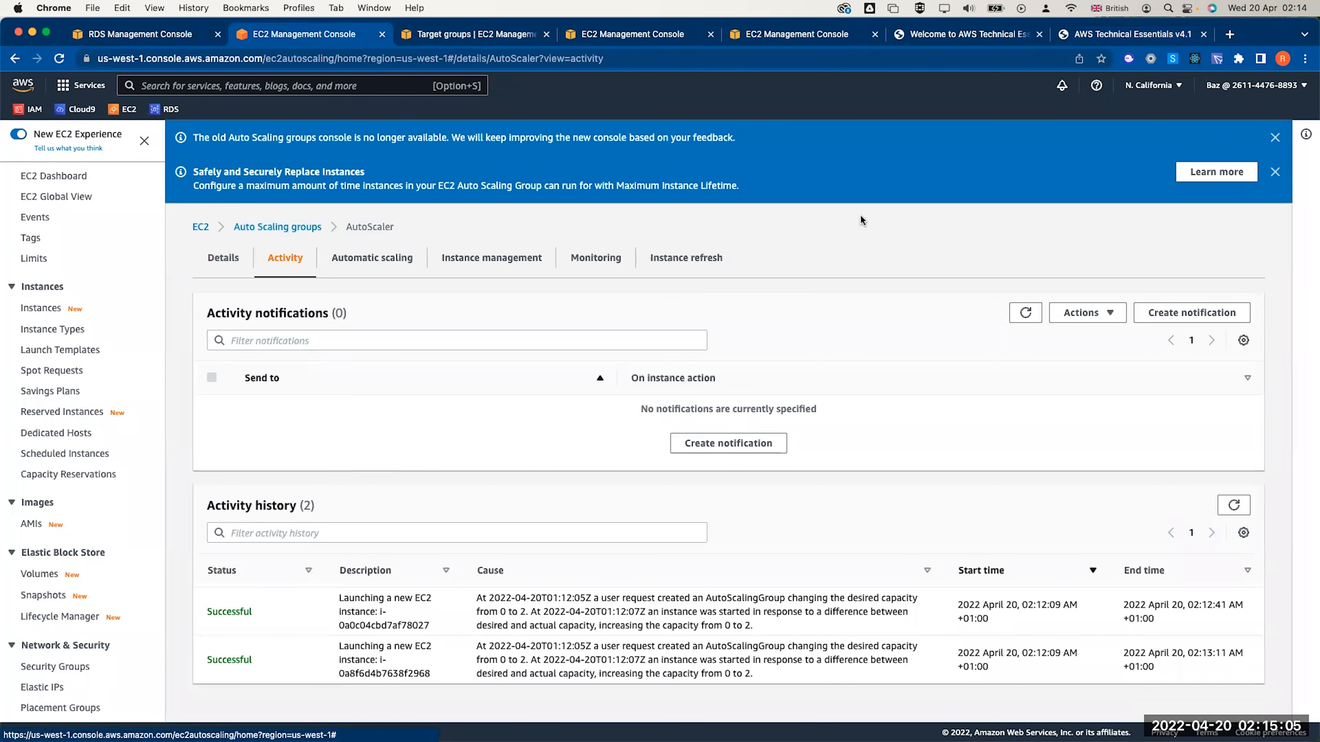
Copy the CPU load-test page's web address and stop the page reloading
left_click(1081, 35)
left_click(437, 58)
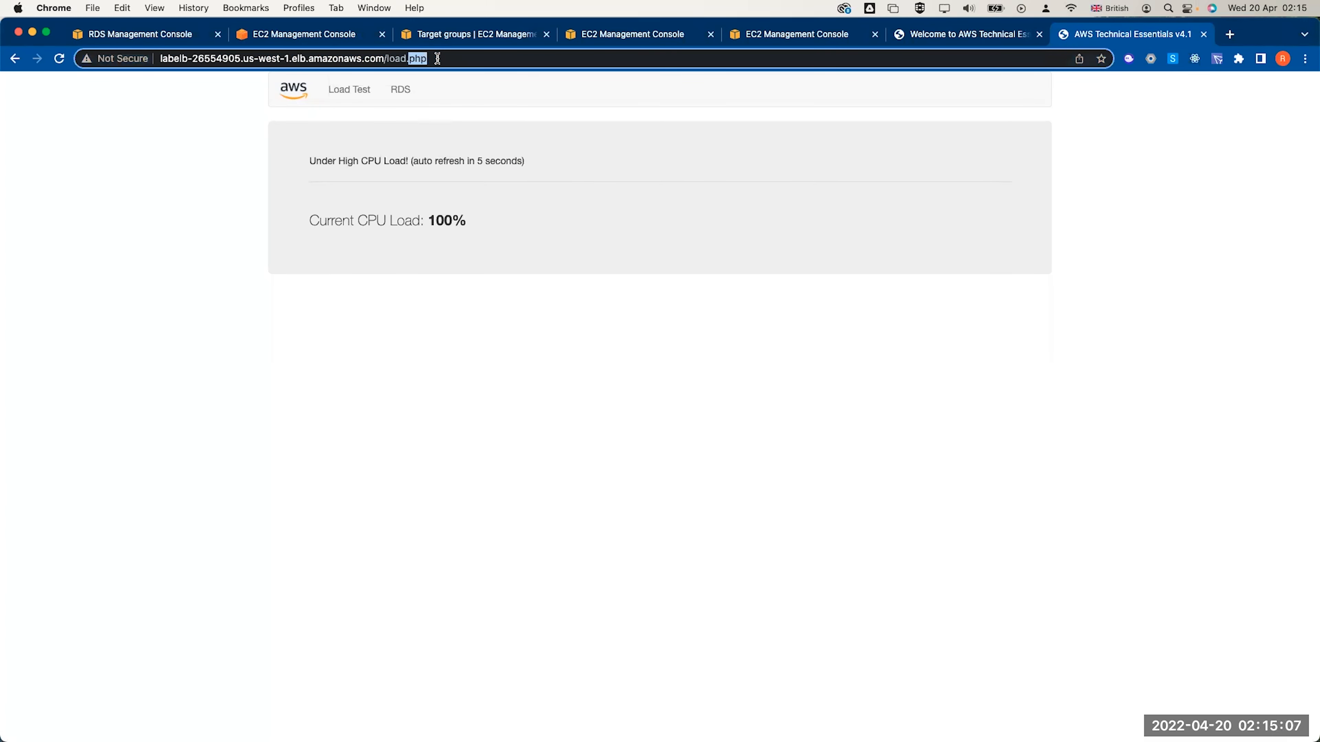
key("super+c")
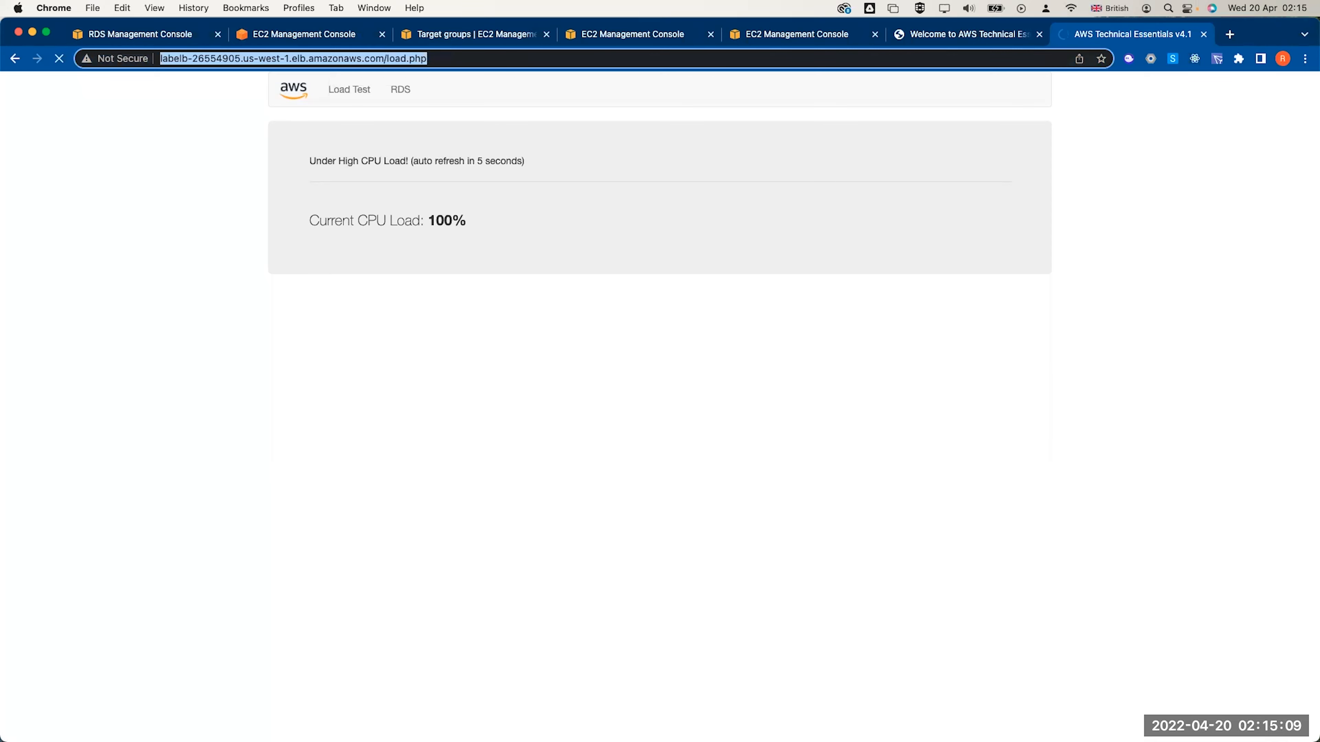
key("super+Tab")
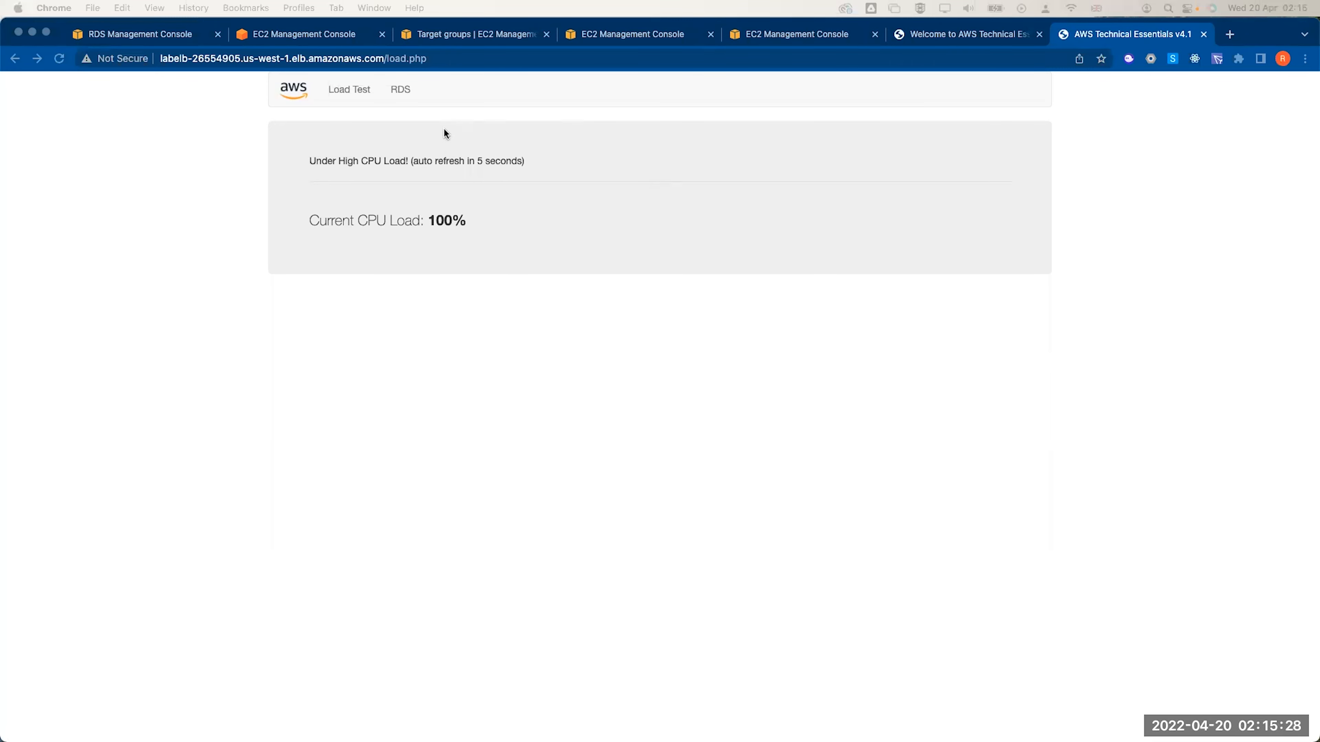
left_click(348, 160)
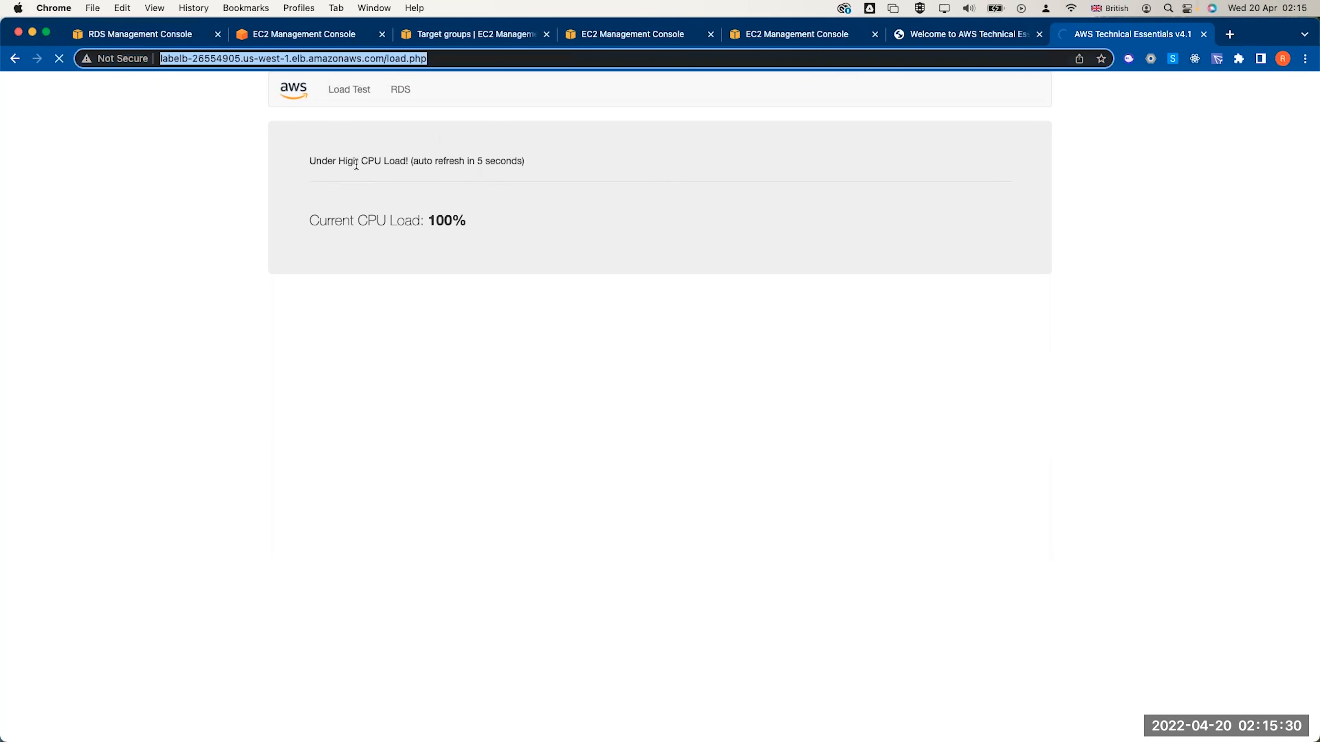
triple_click(356, 164)
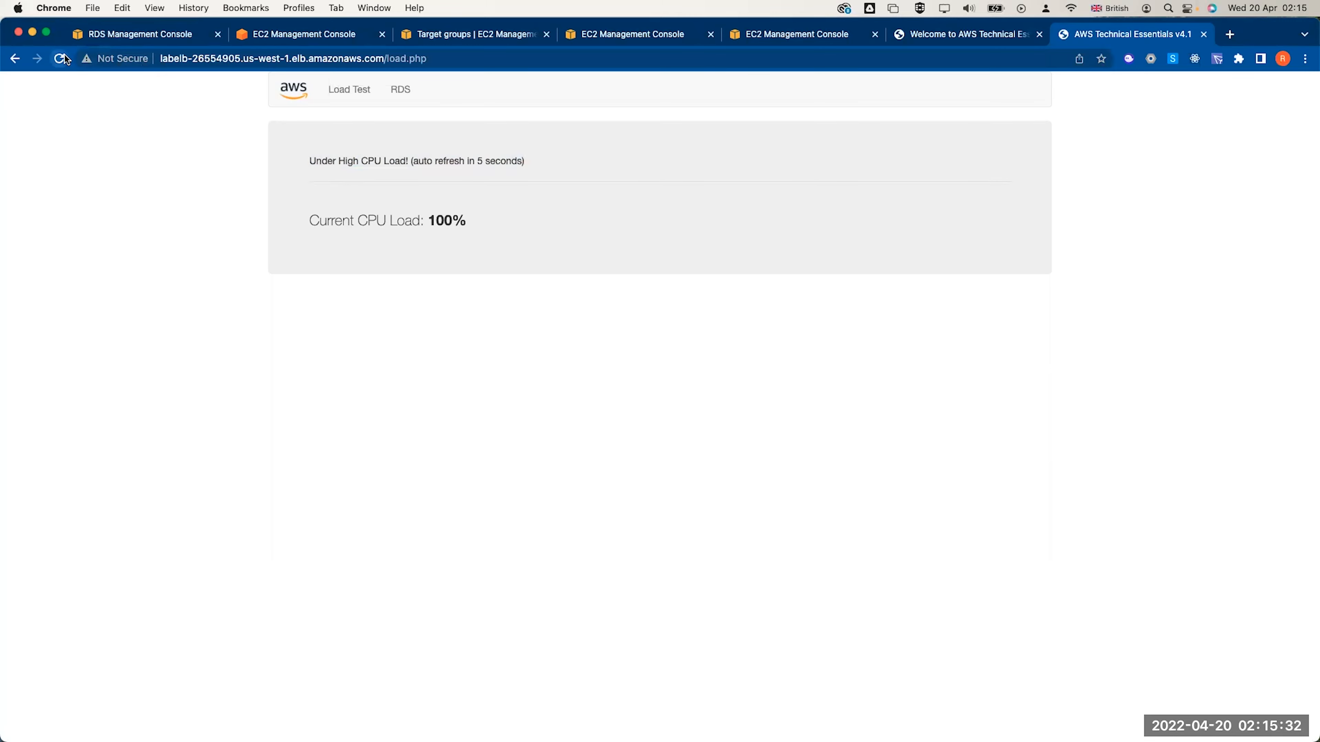
left_click(63, 58)
Go from the Auto Scaling activity page to the RDS console's list of AWS services
left_click(290, 36)
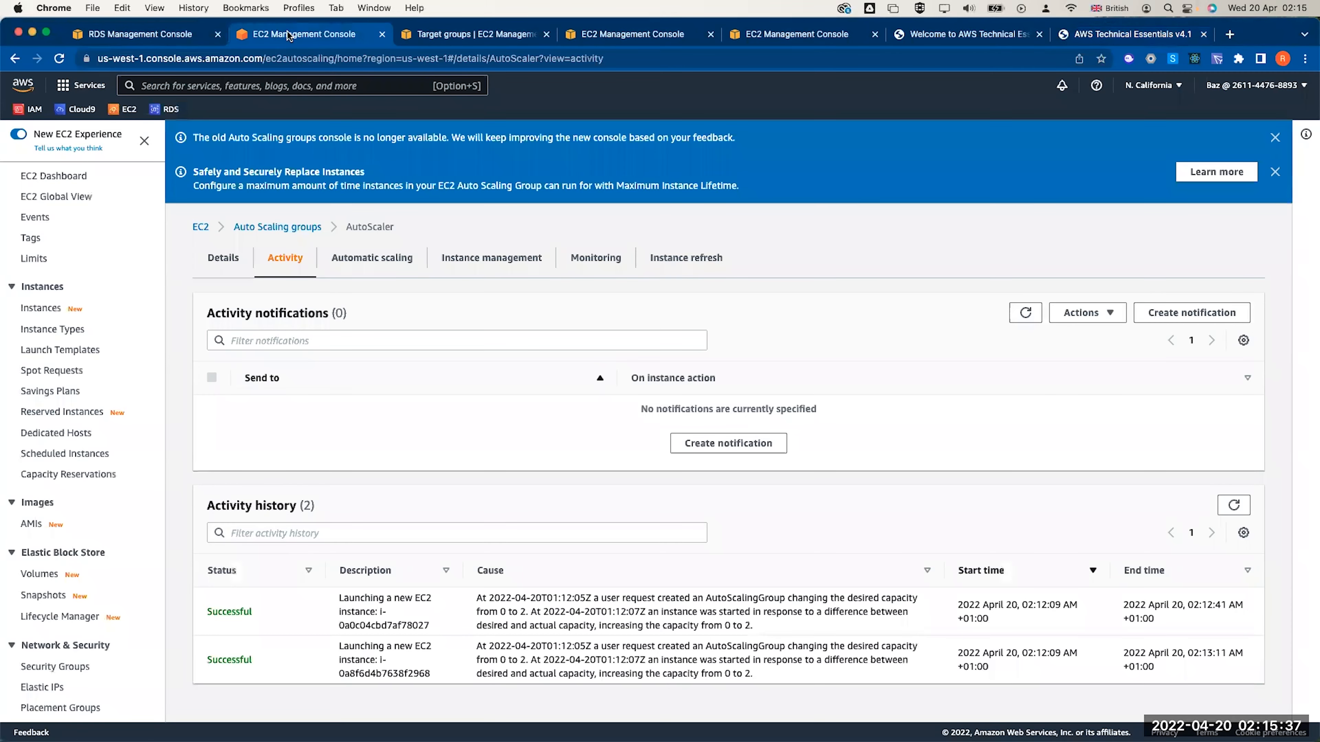
left_click(119, 35)
left_click(78, 87)
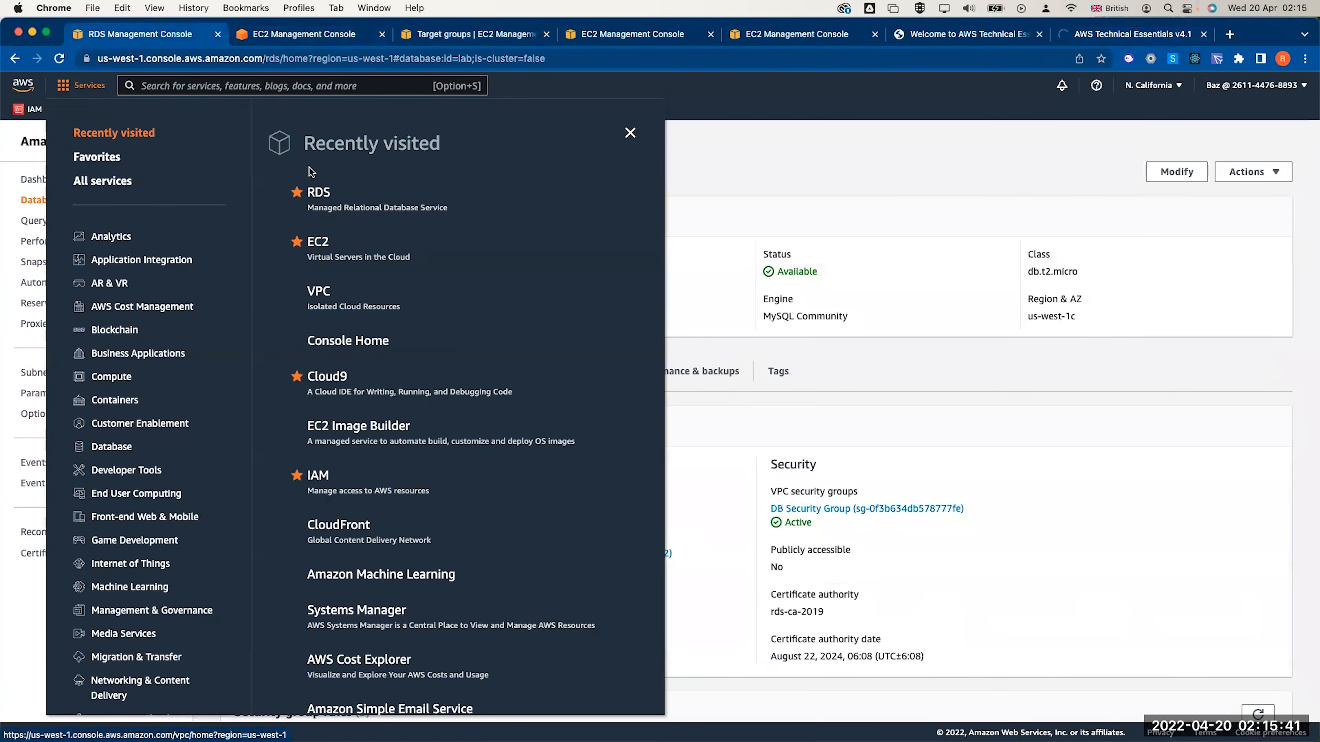
left_click(290, 88)
type("cloudwa")
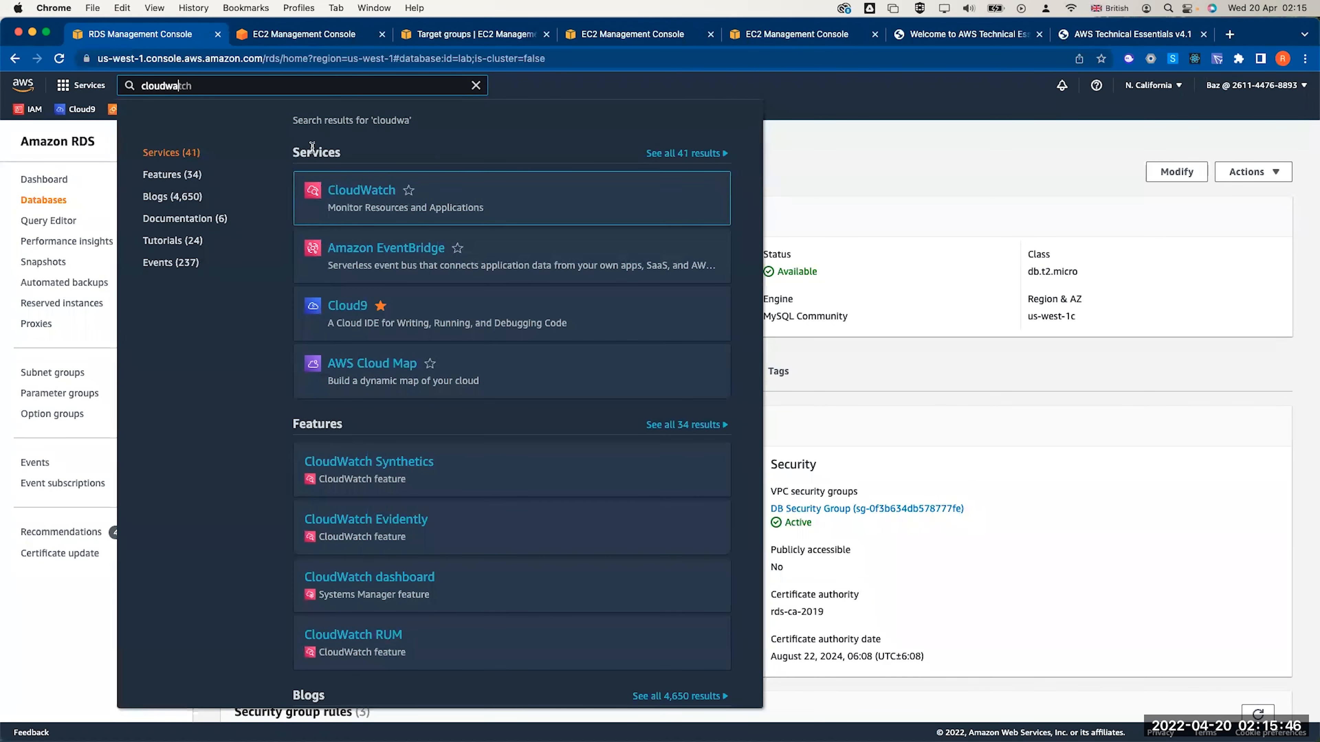
left_click(351, 200)
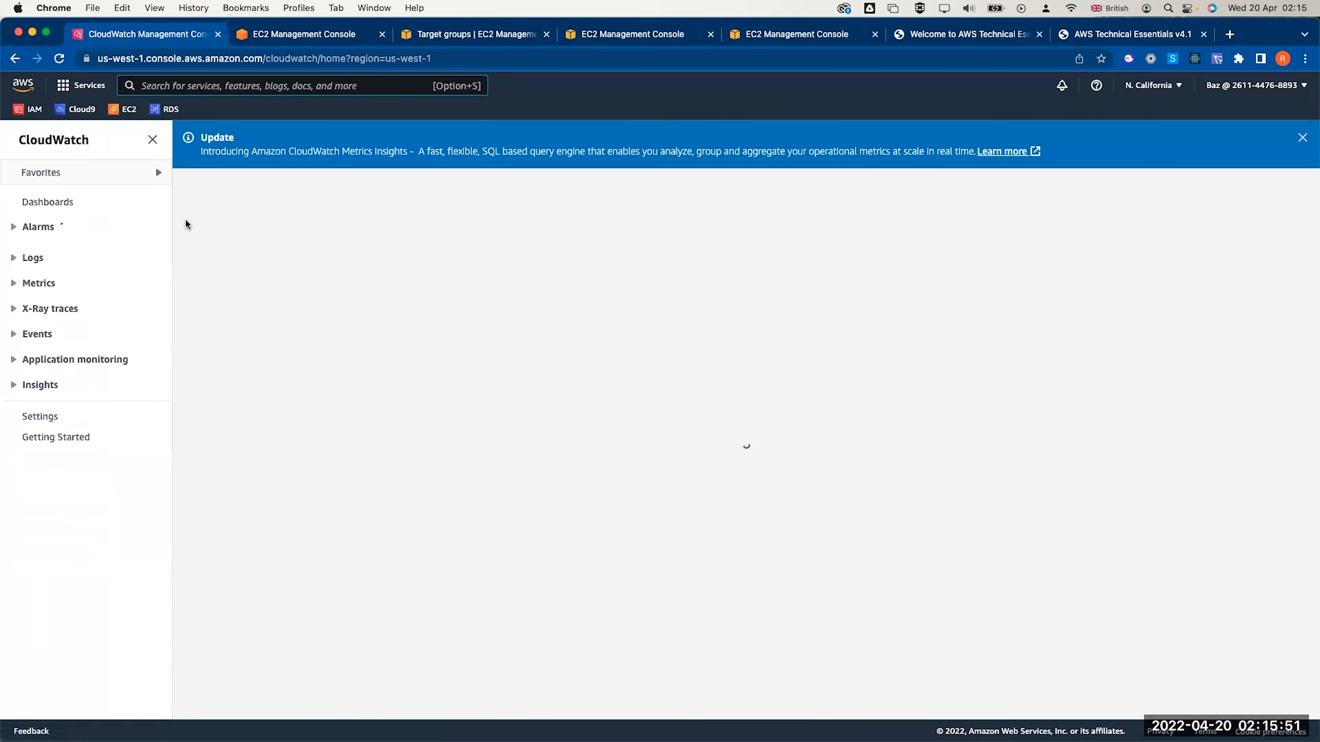
left_click(24, 229)
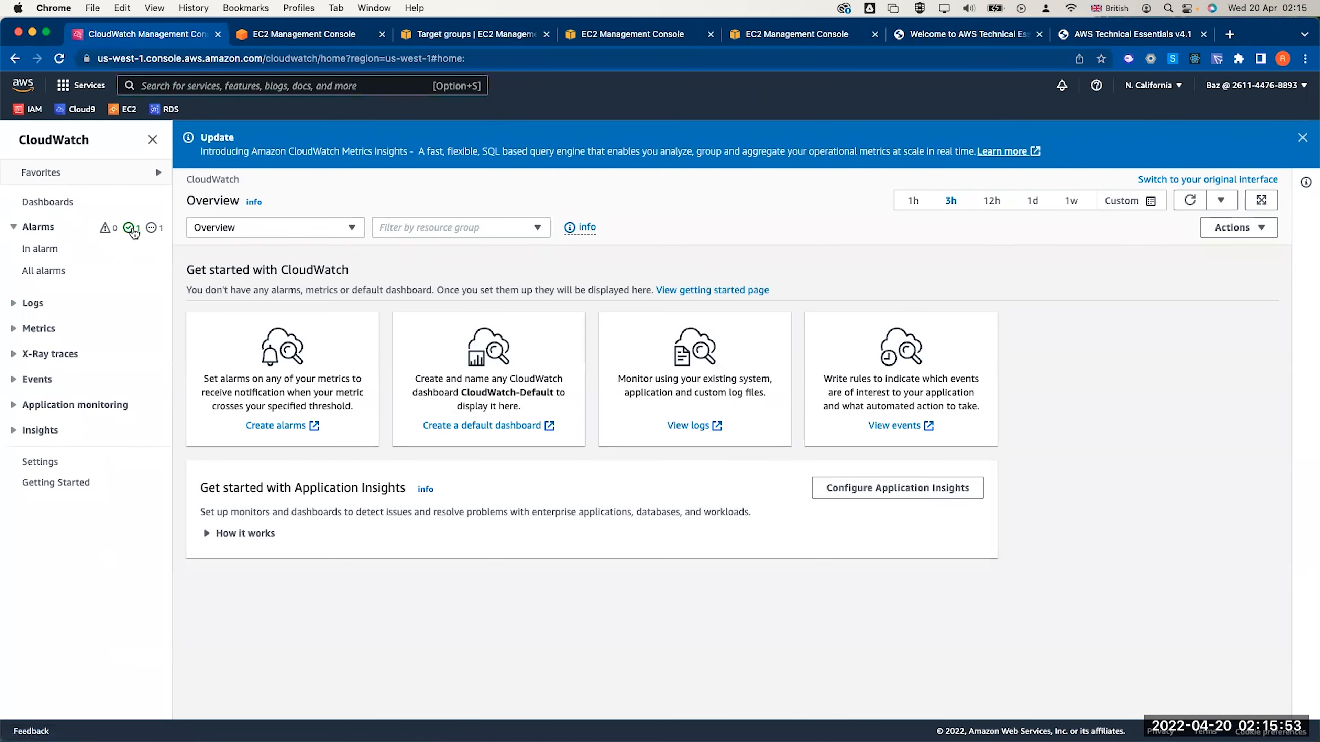
left_click(131, 228)
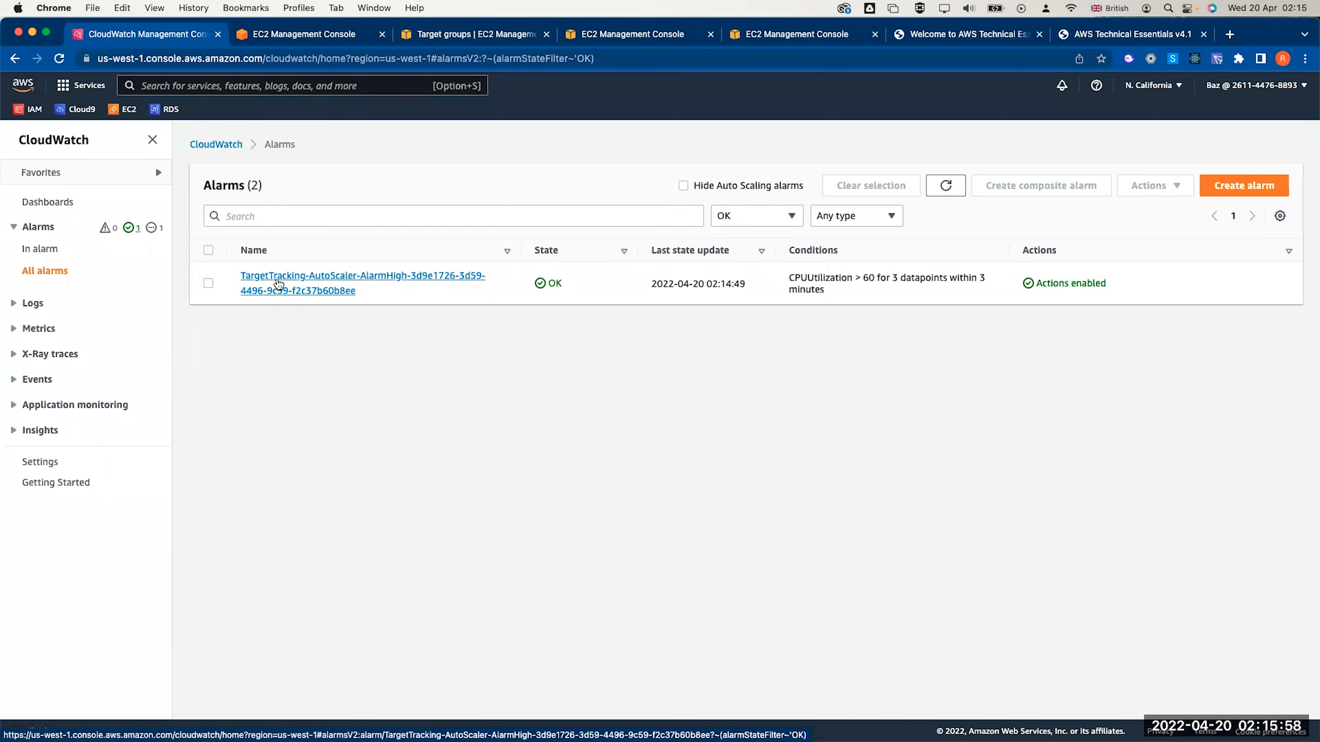
left_click(279, 284)
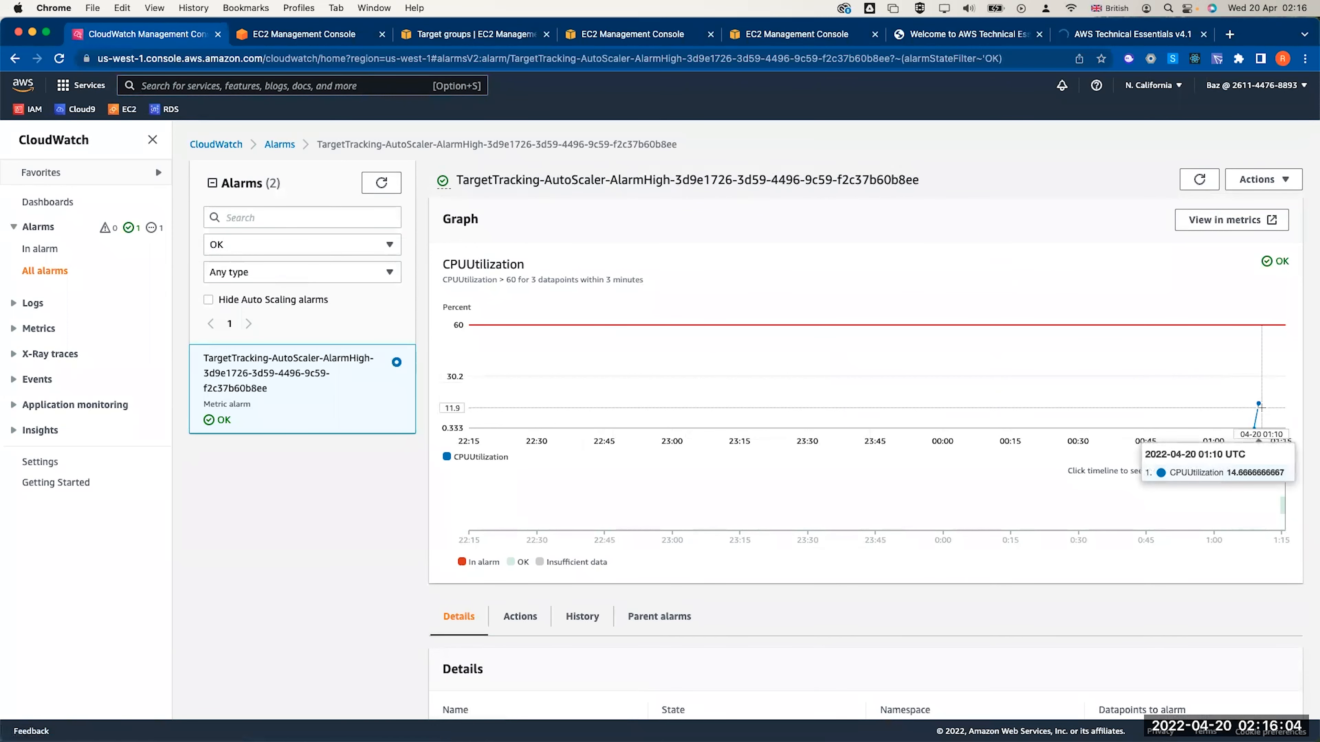
left_click(1200, 179)
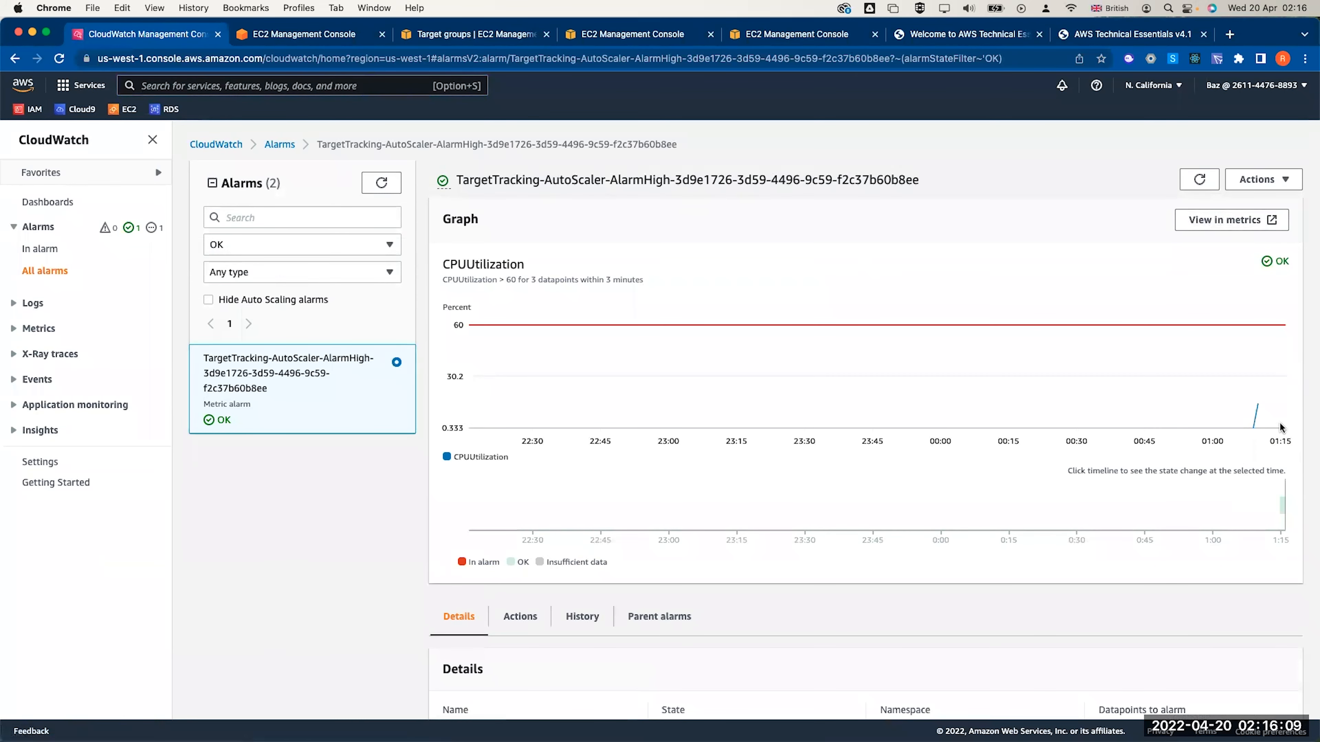
key("super+Tab")
left_click(1195, 180)
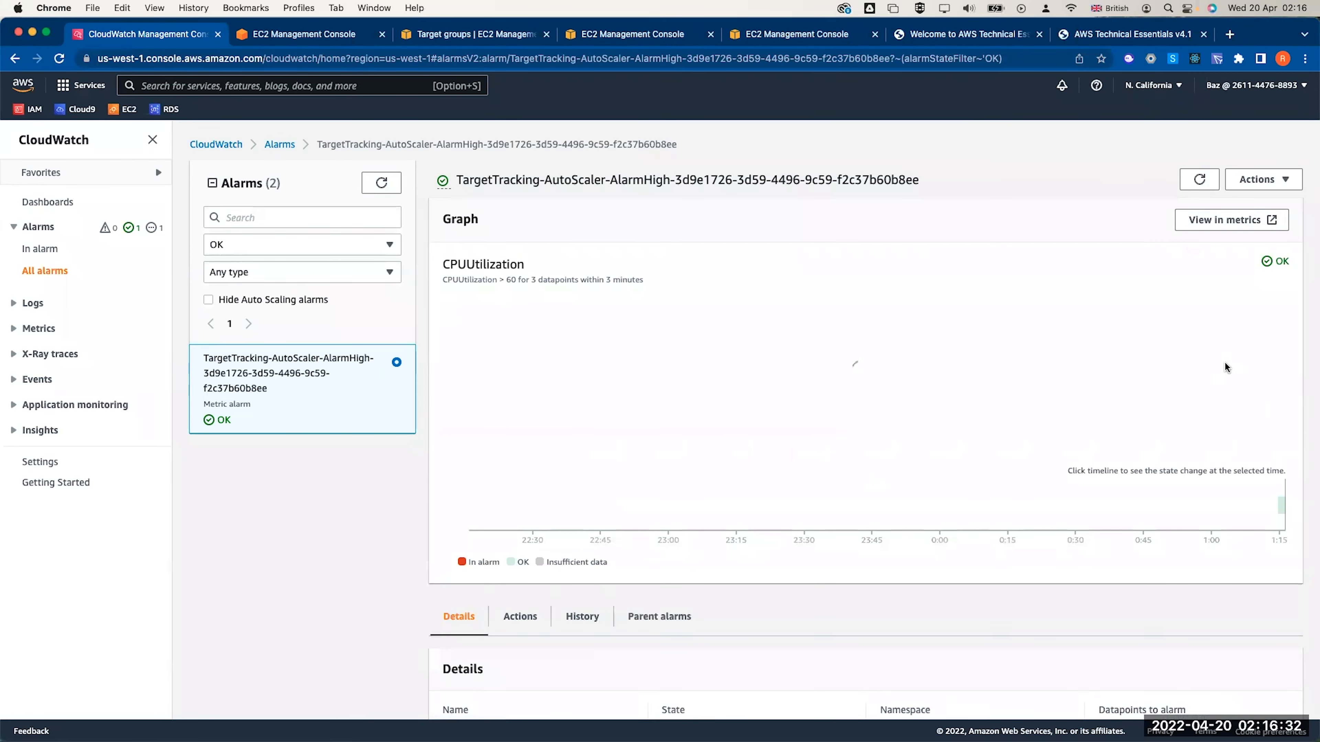
mouse_move(1257, 405)
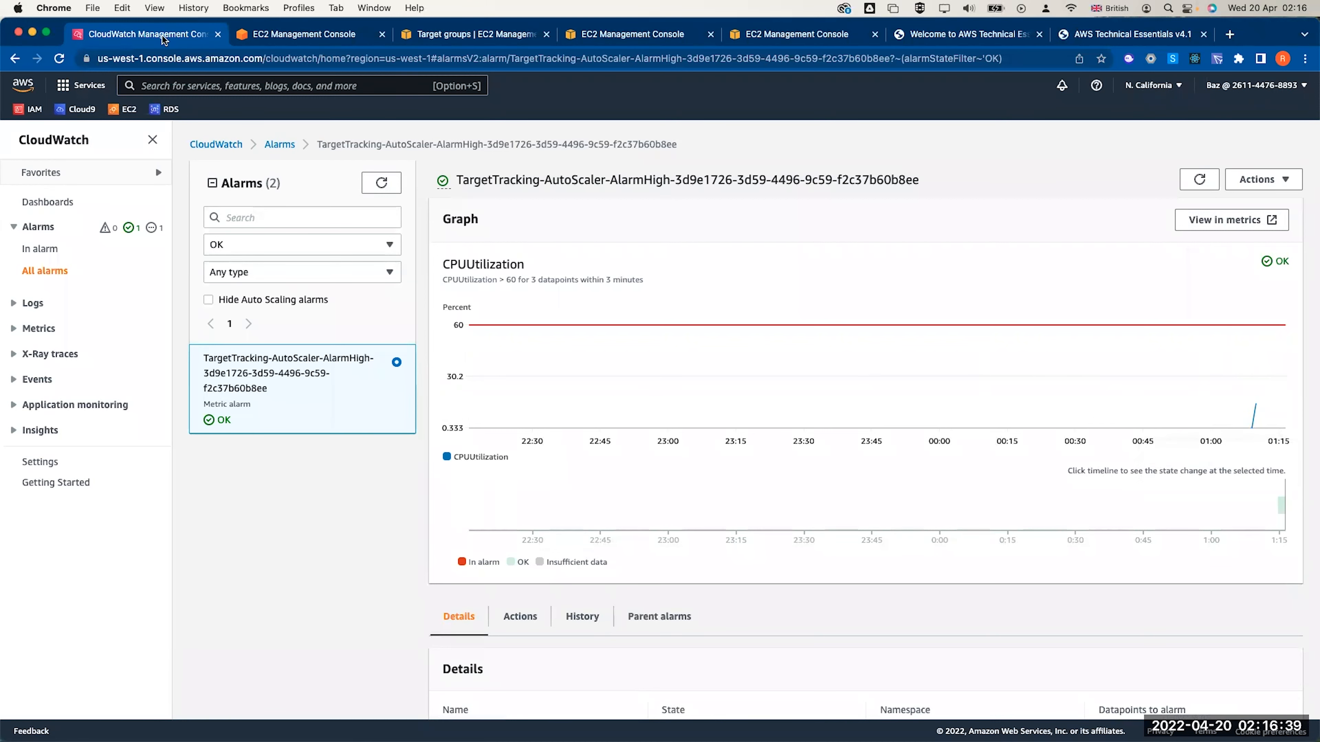
Refresh the AutoScaler group's activity history, then return to the CloudWatch alarm
left_click(454, 34)
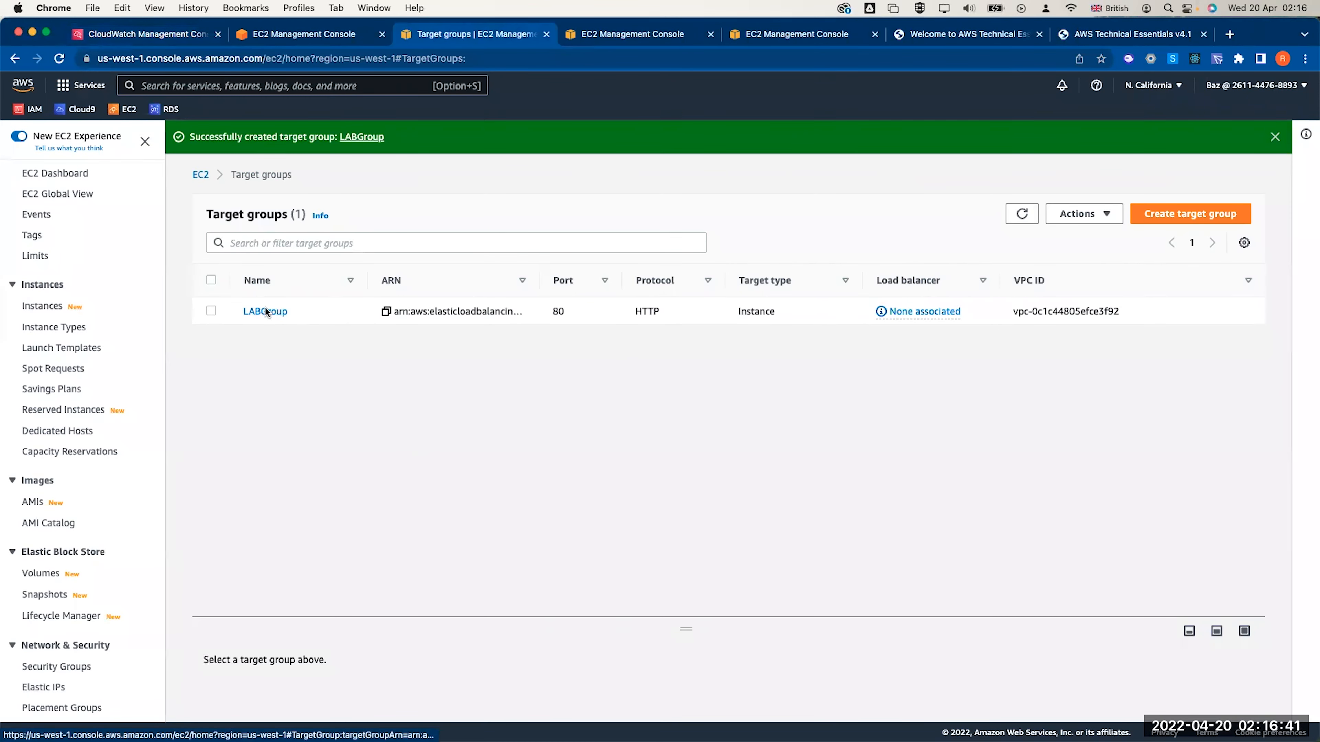
scroll(88, 671, "down", 5)
left_click(60, 691)
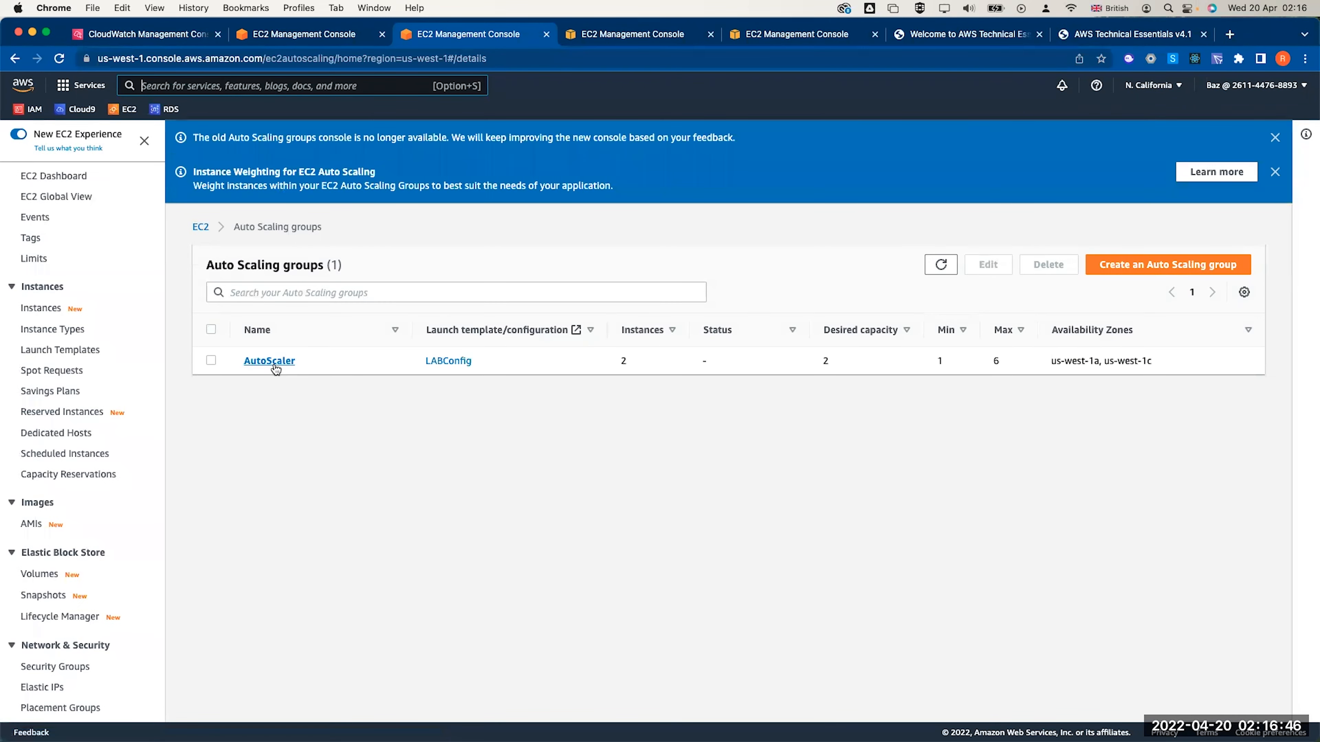
left_click(275, 364)
scroll(288, 420, "down", 7)
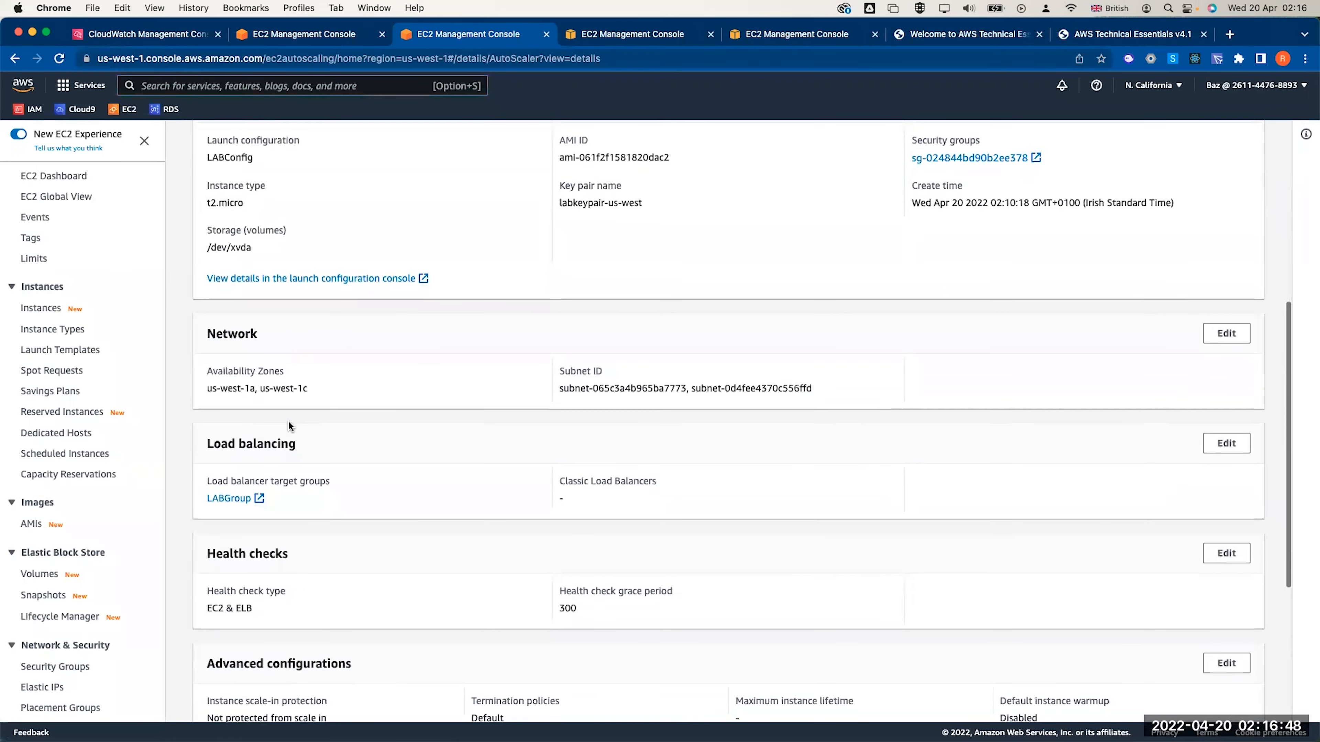
scroll(295, 390, "up", 8)
left_click(288, 146)
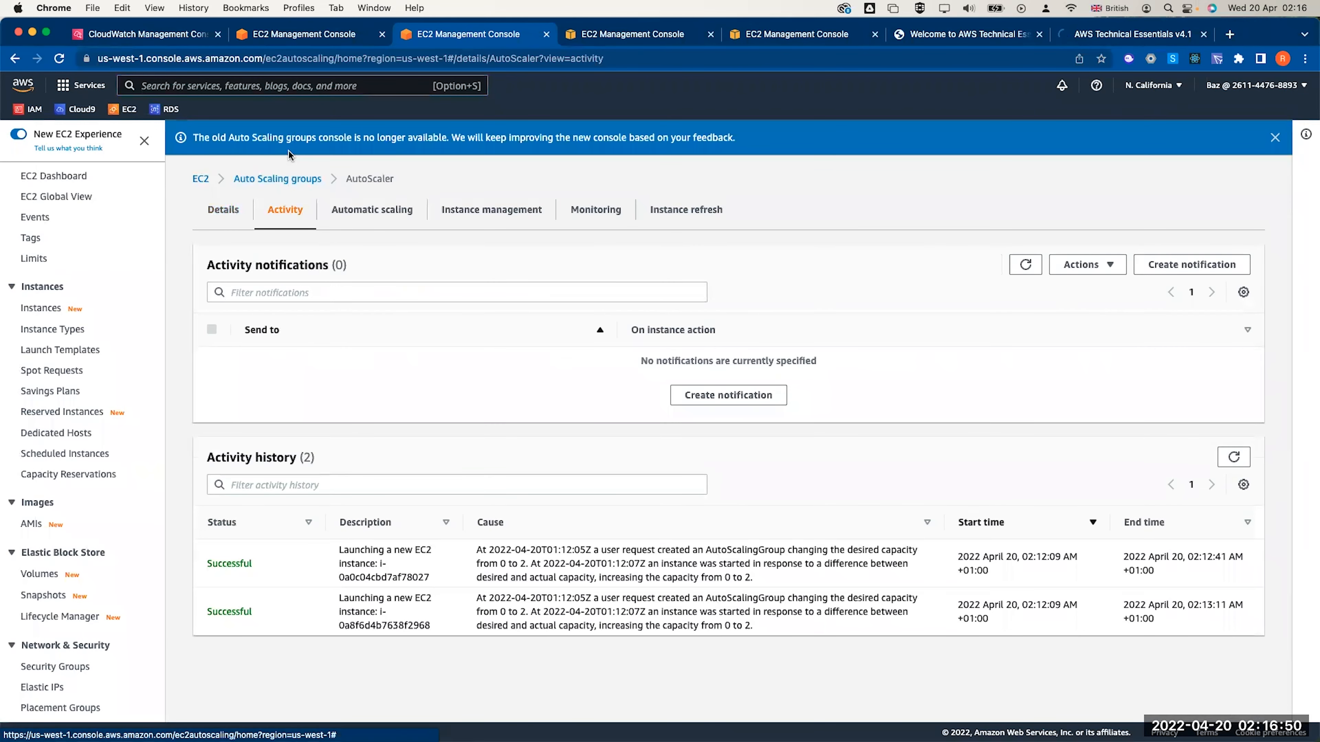
left_click(1024, 265)
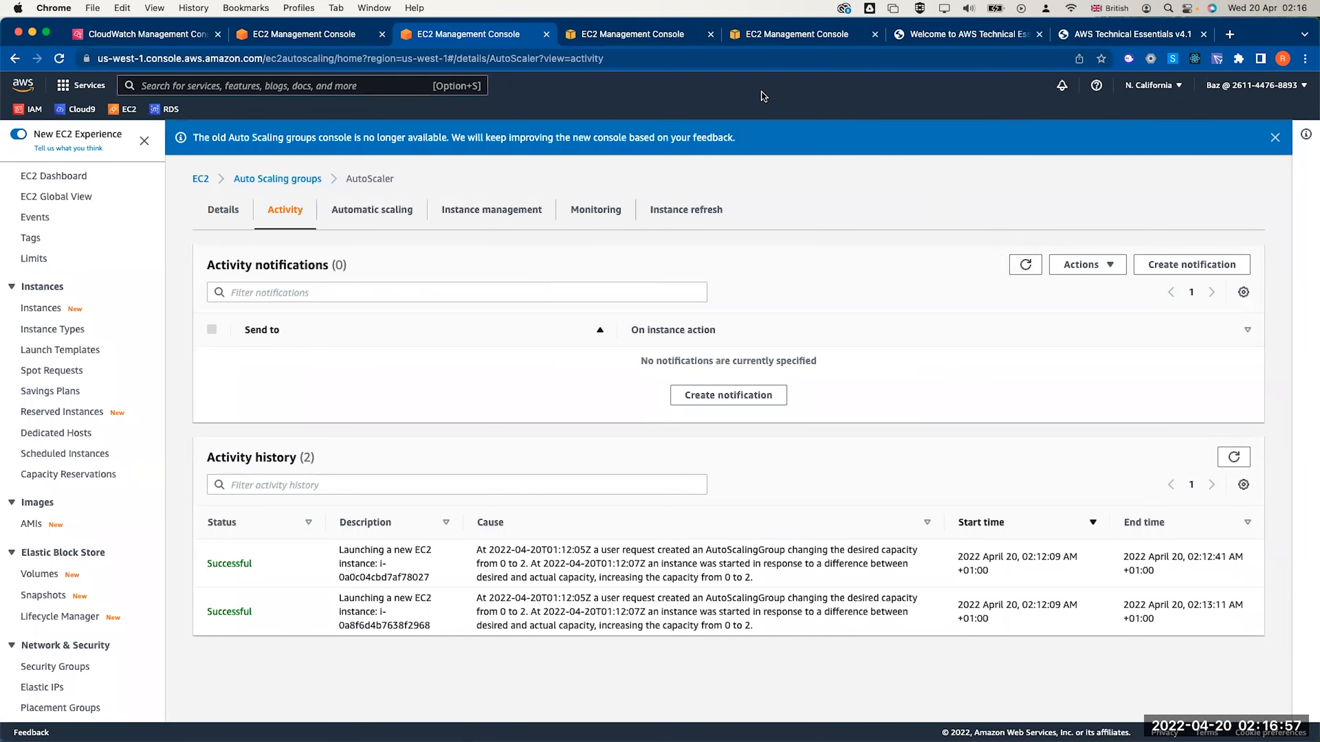
left_click(173, 42)
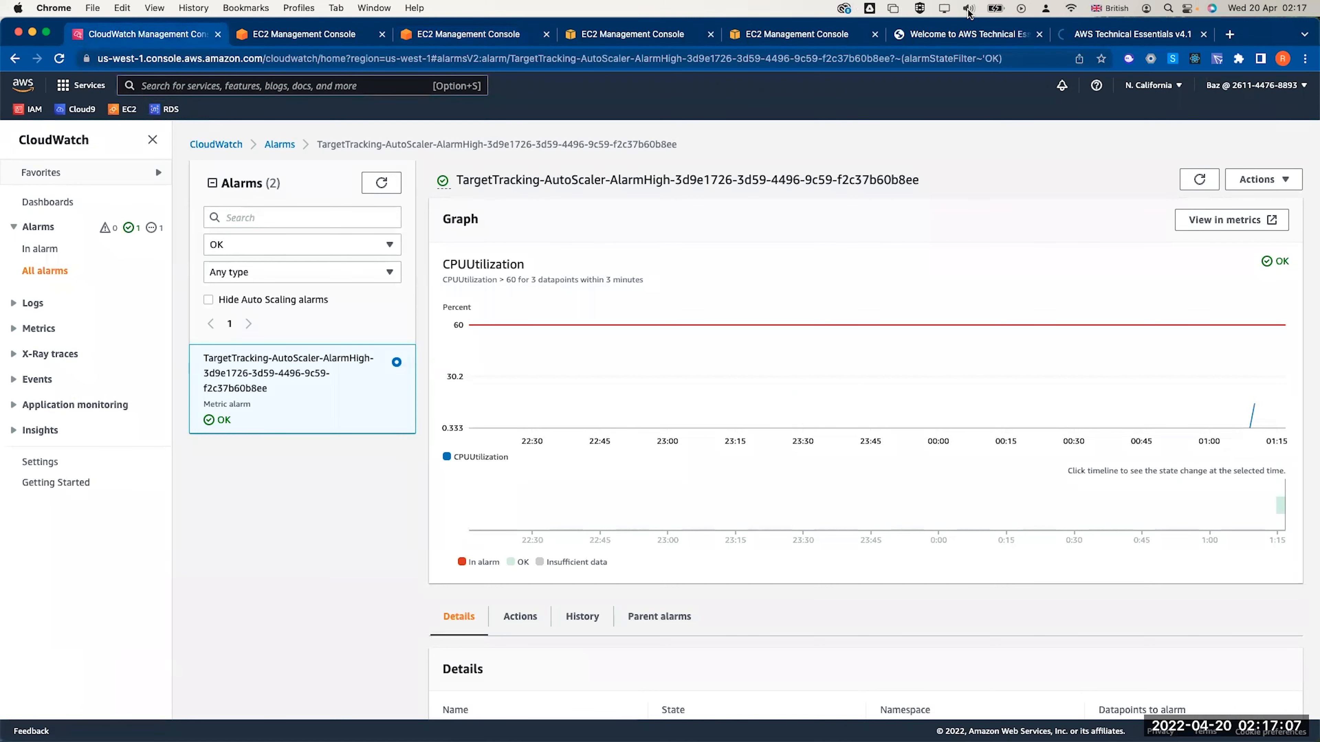
Close the welcome tab and load the load.php page in a new incognito window to add CPU load
left_click(1082, 36)
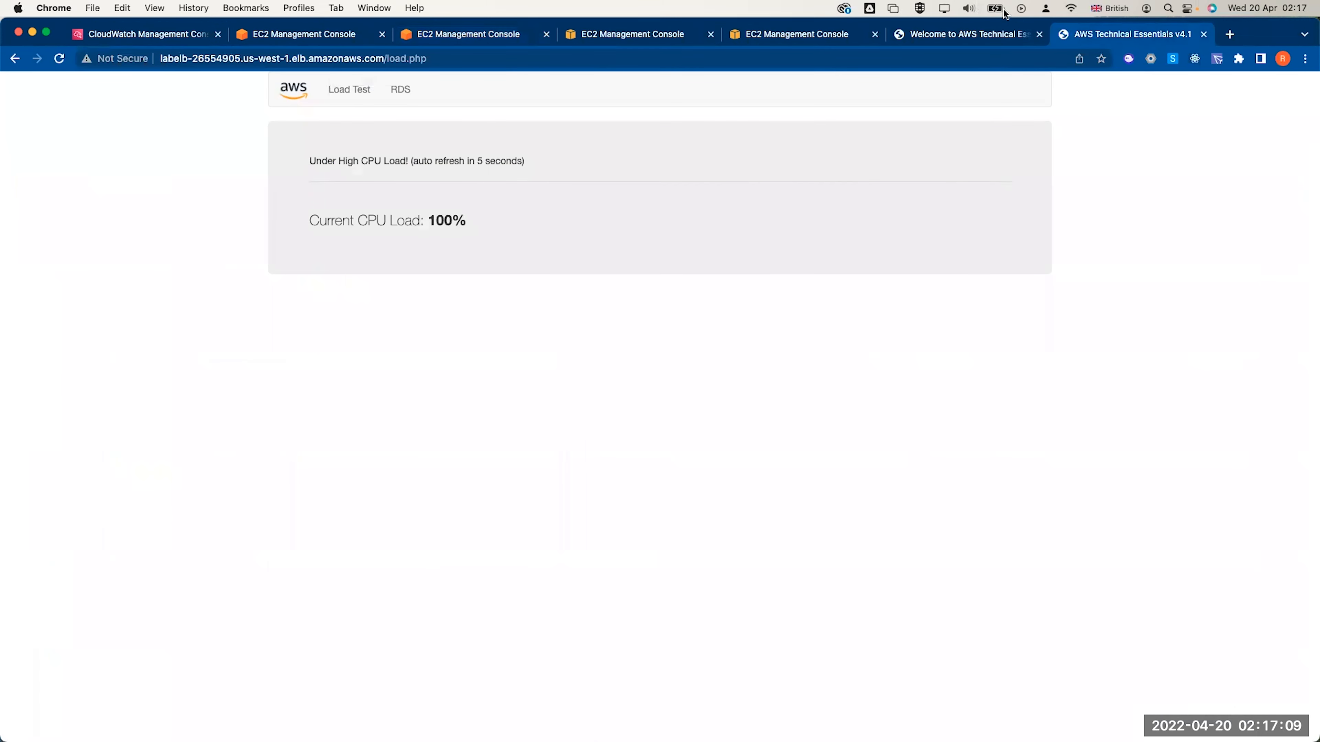
left_click(1037, 35)
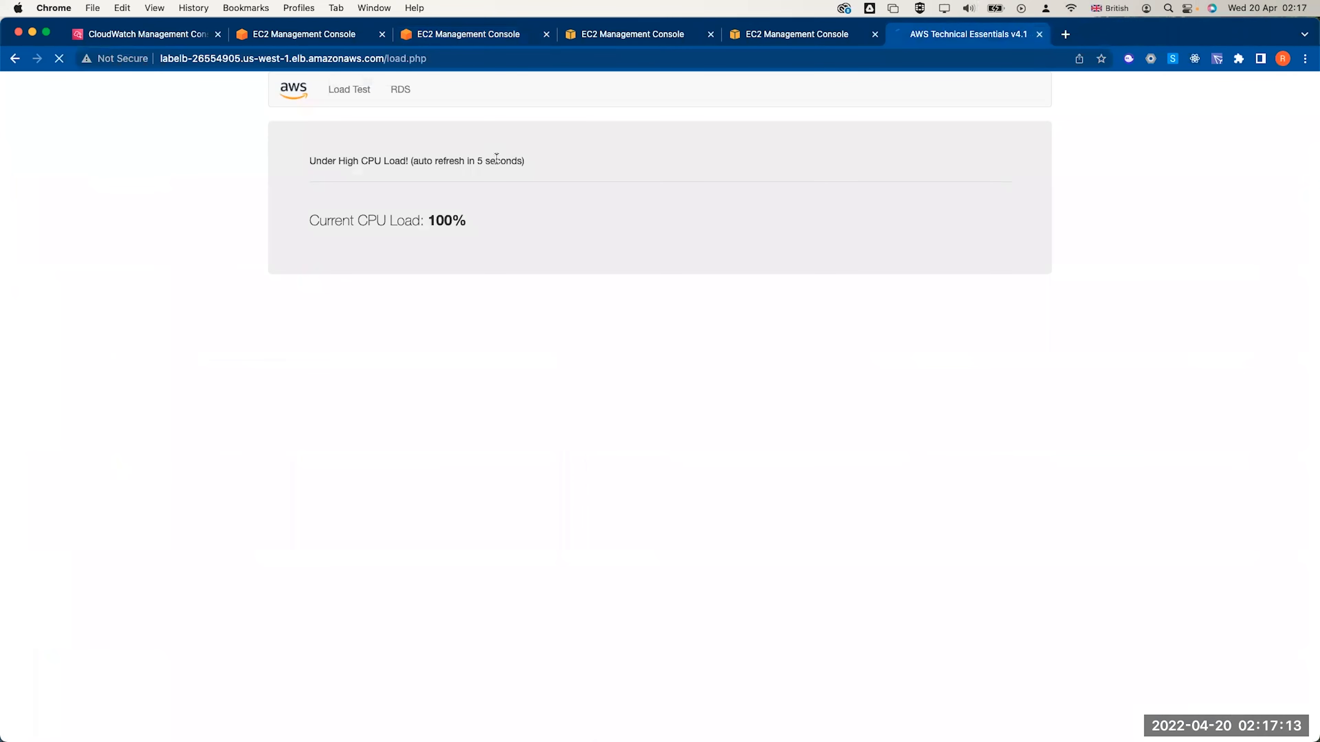
left_click(437, 63)
key("super+c")
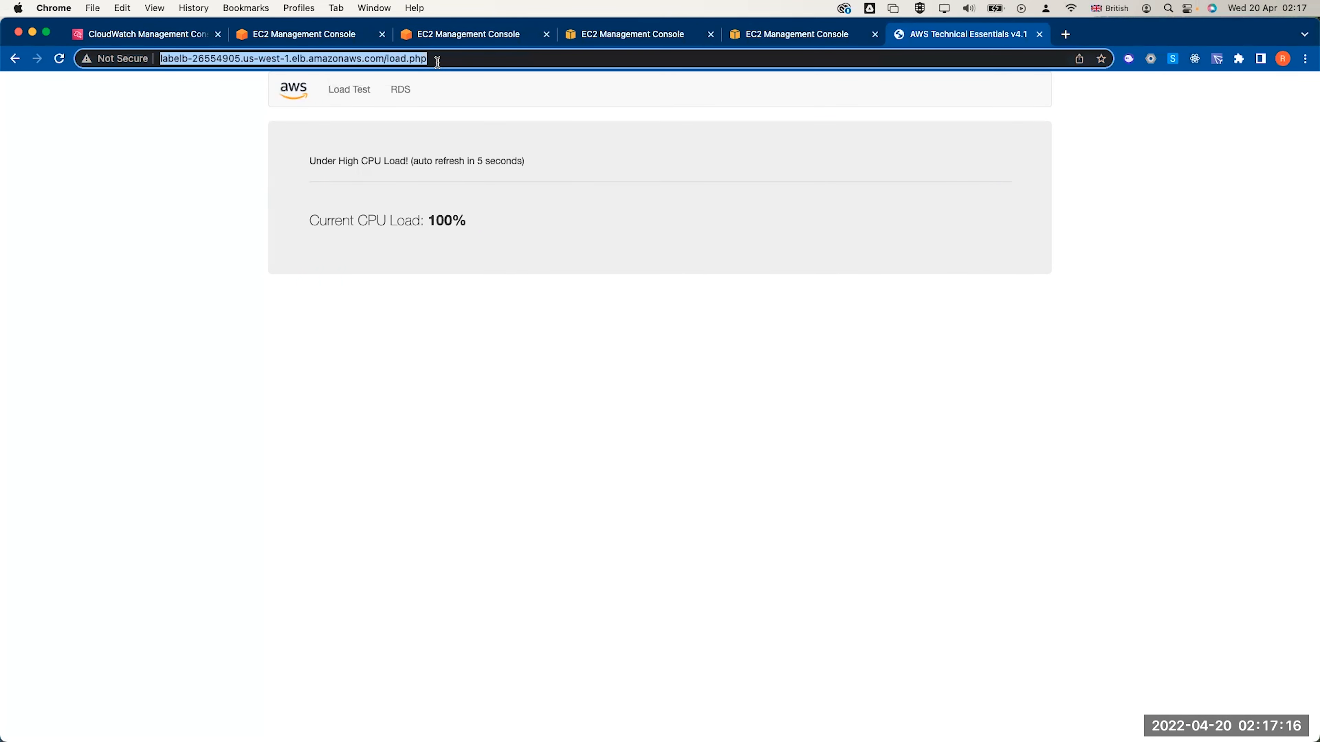
left_click(1303, 57)
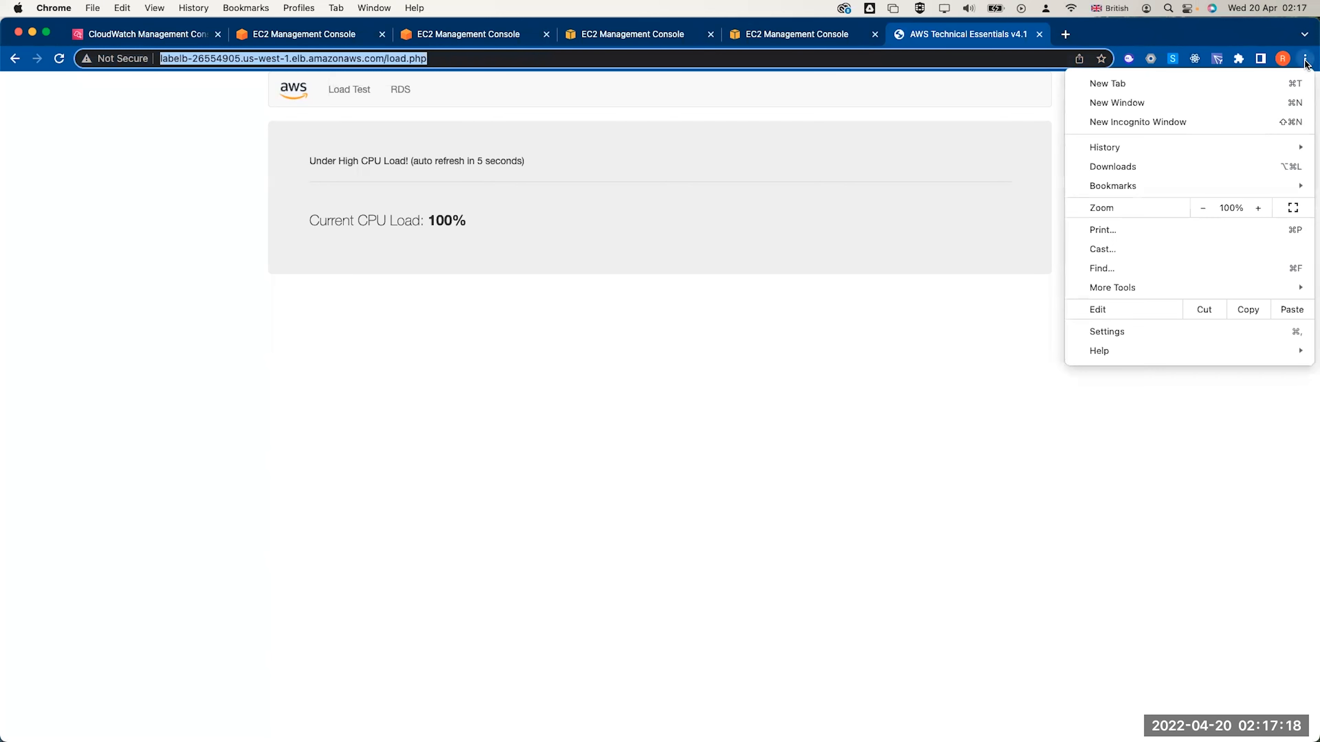
left_click(1214, 122)
key("super+v")
key("Return")
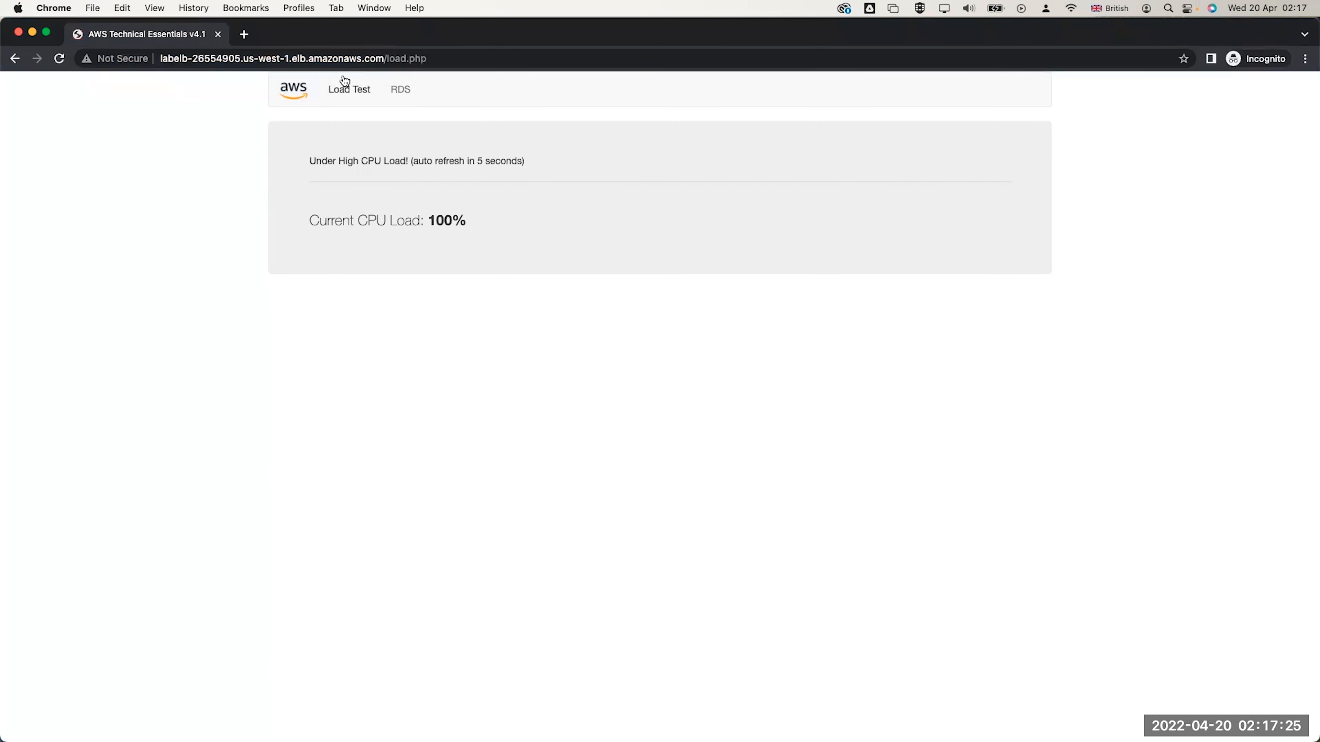
left_click(348, 91)
key("super+grave")
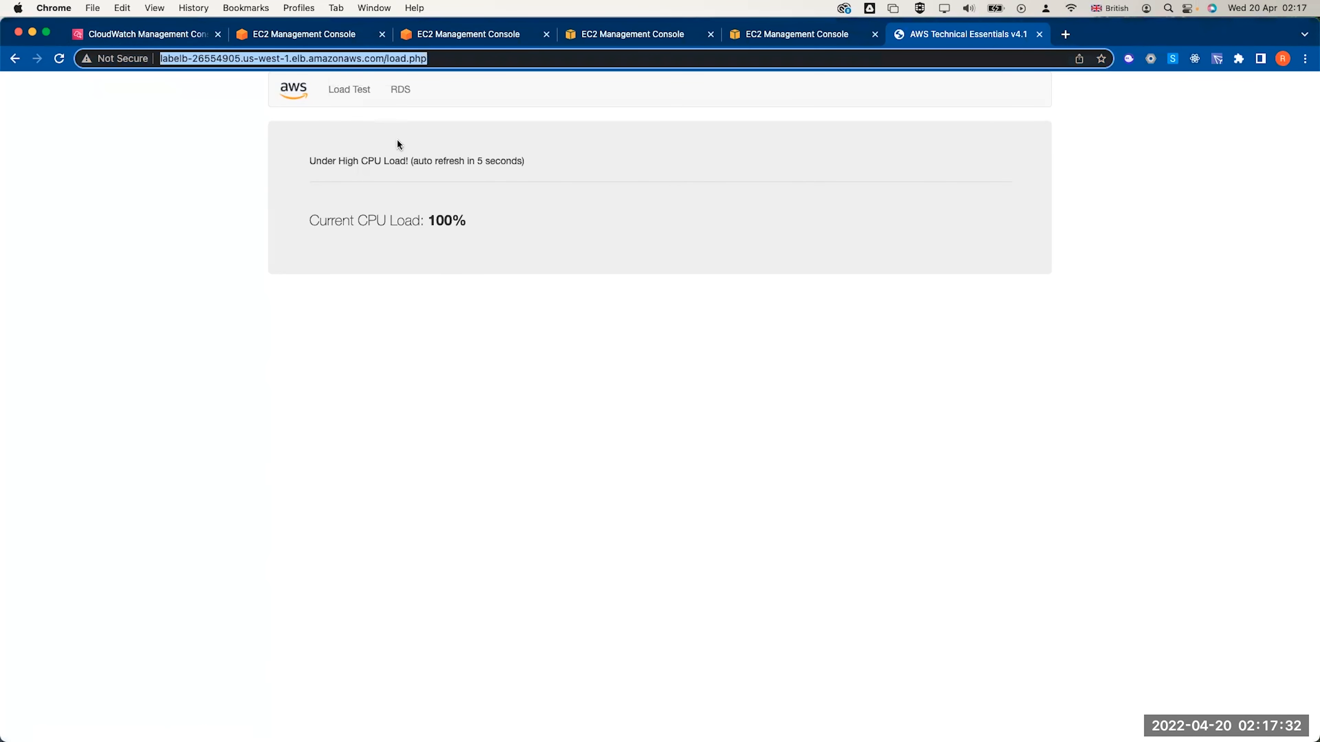
left_click(181, 34)
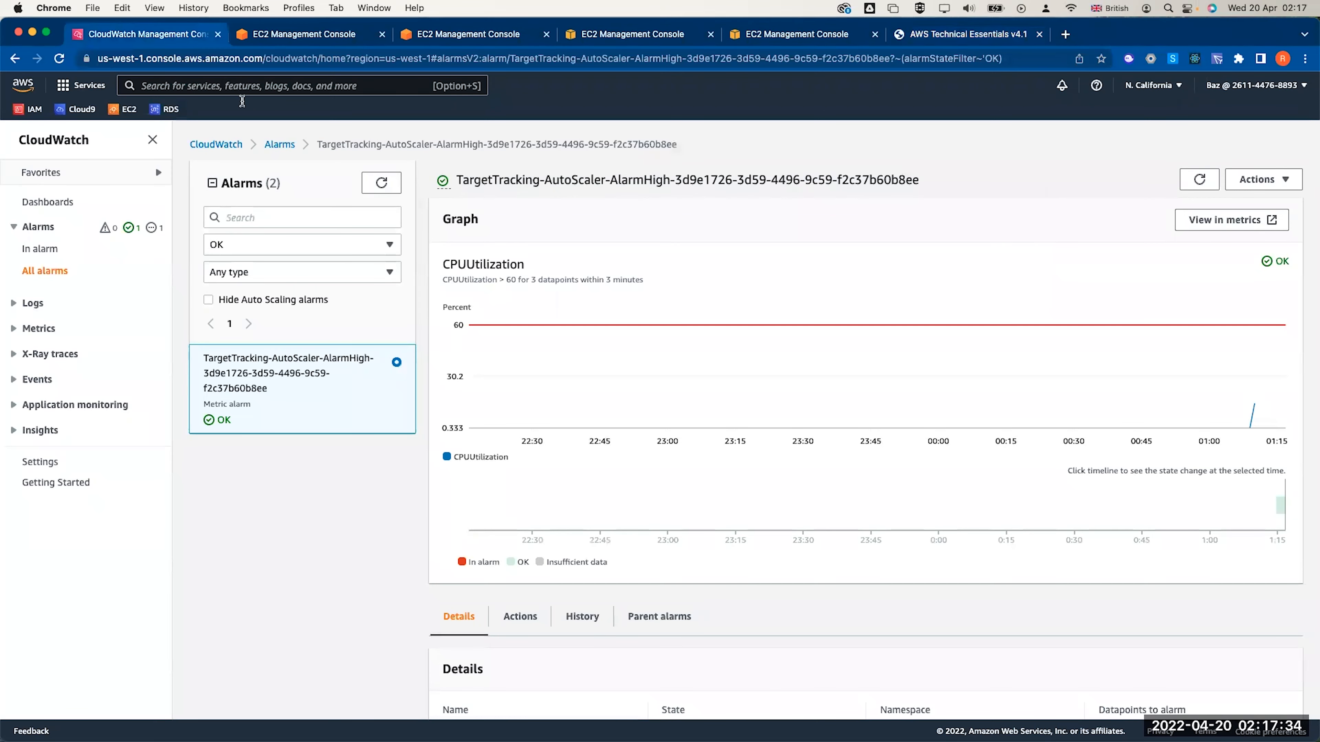
Refresh the CloudWatch alarms and review the high alarm's 3-minute and low alarm's 15-minute conditions
left_click(1195, 181)
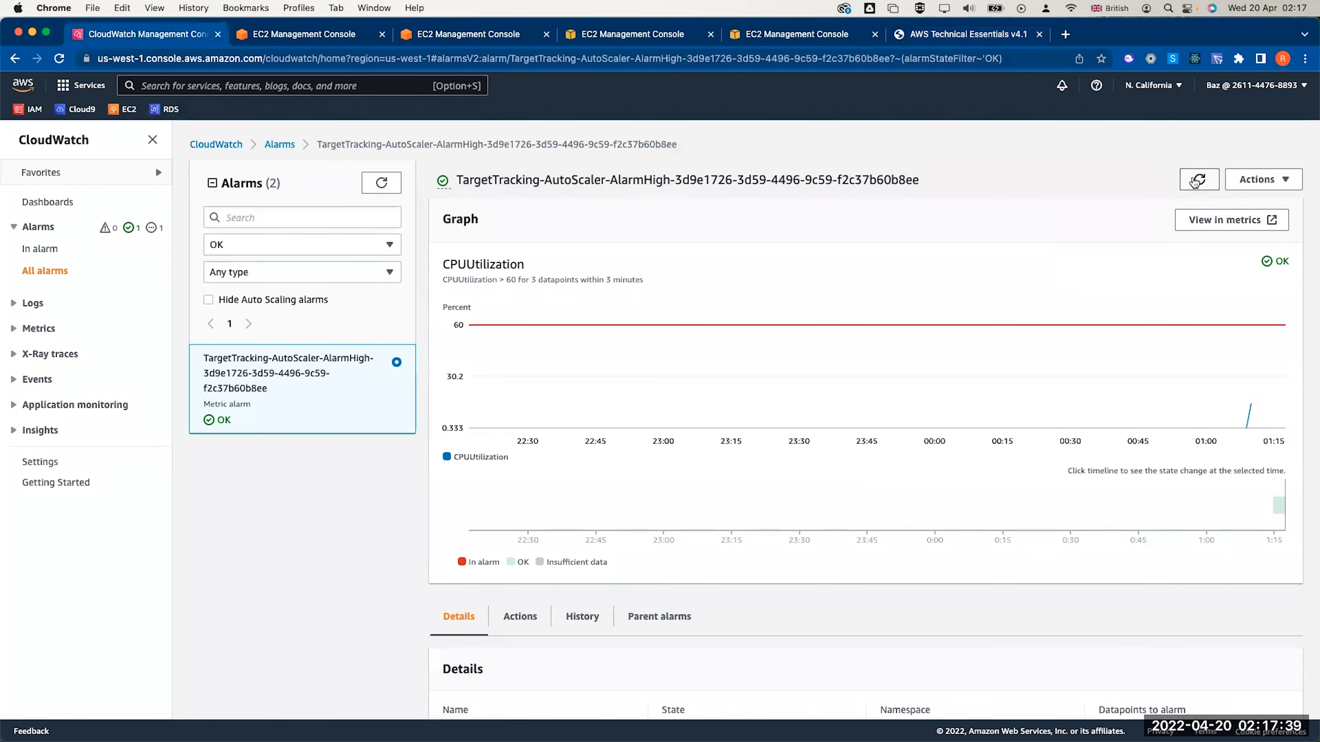
mouse_move(1252, 404)
left_click(59, 58)
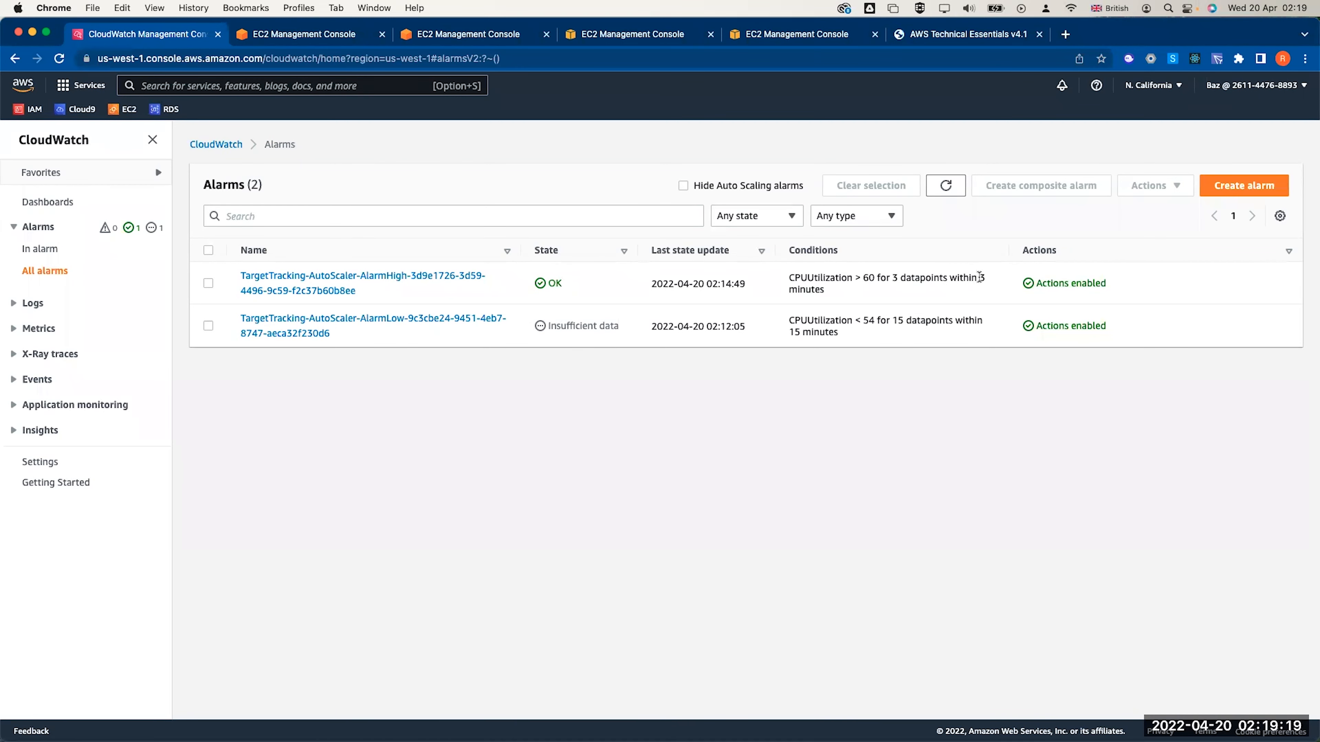
left_click_drag(981, 277, 984, 284)
left_click_drag(903, 321, 909, 329)
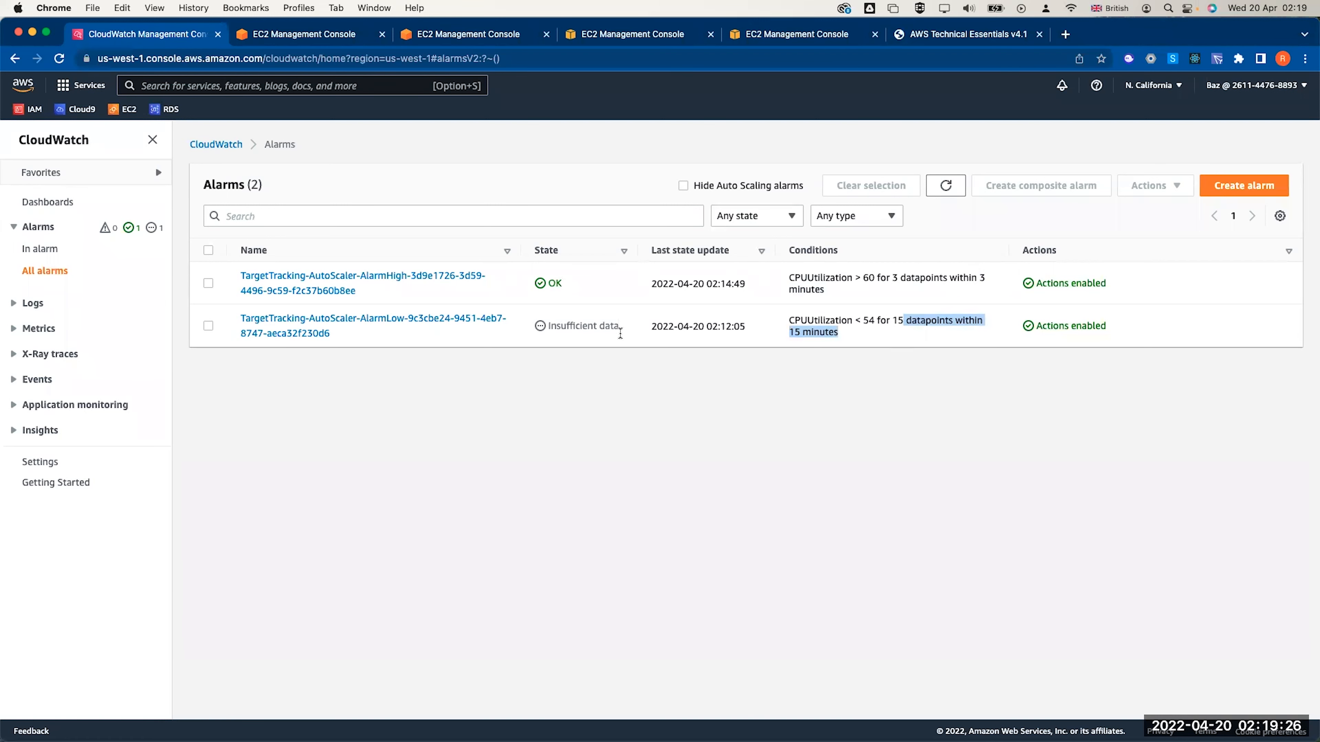
Check the AlarmHigh graph's CPU spike near 87.6%, then return to the AutoScaler activity history
left_click(410, 281)
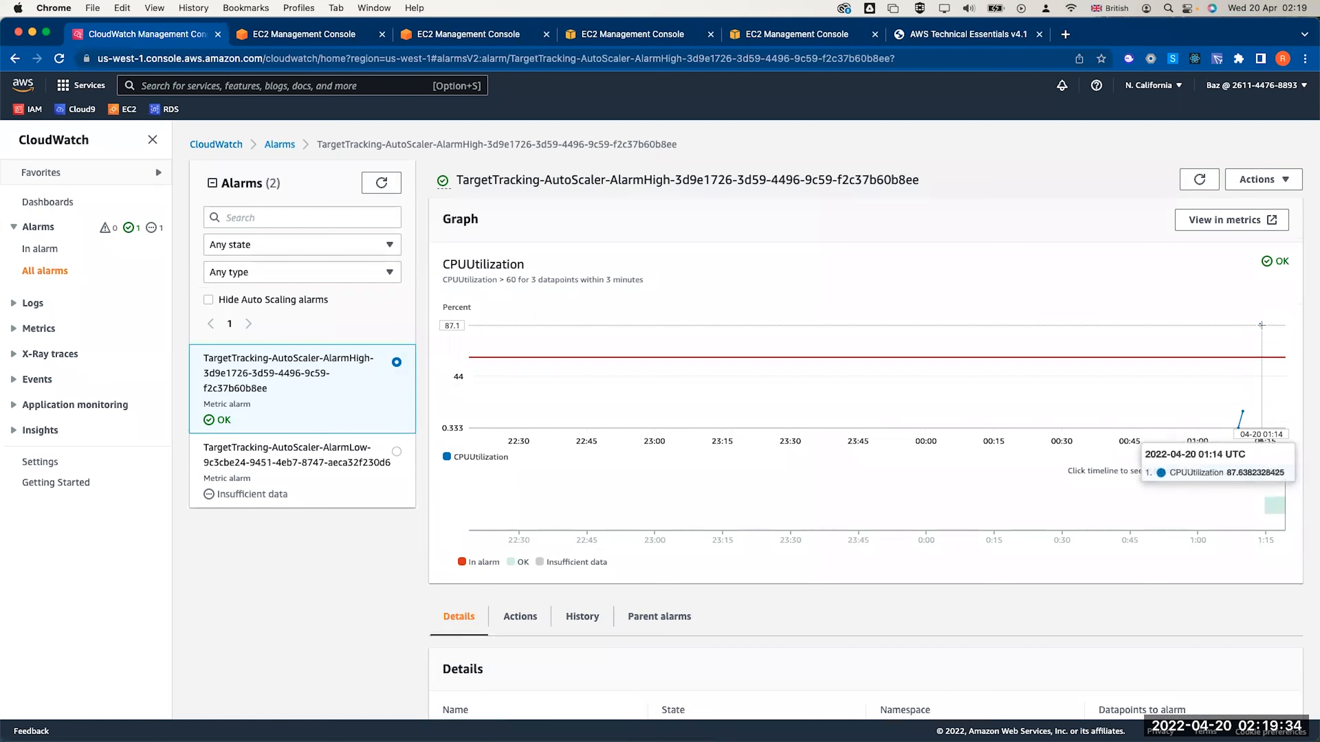
mouse_move(1261, 325)
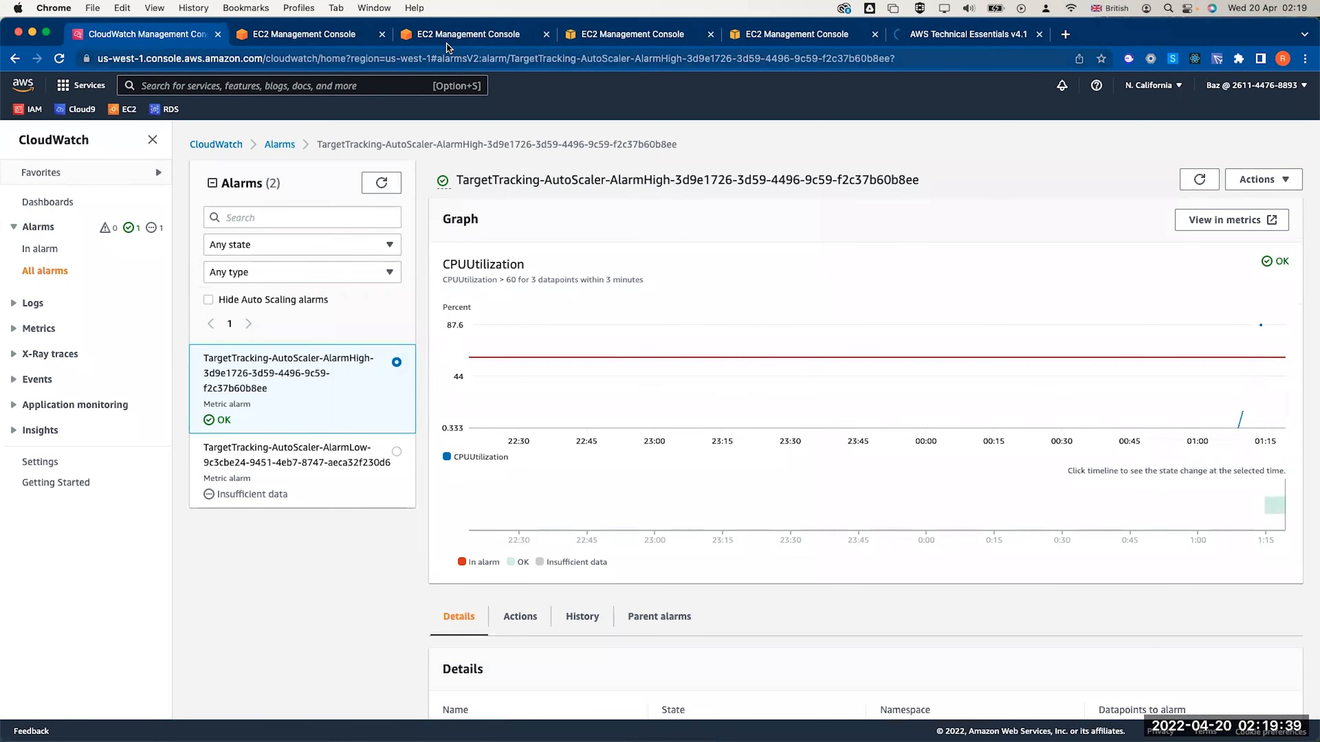
left_click(348, 41)
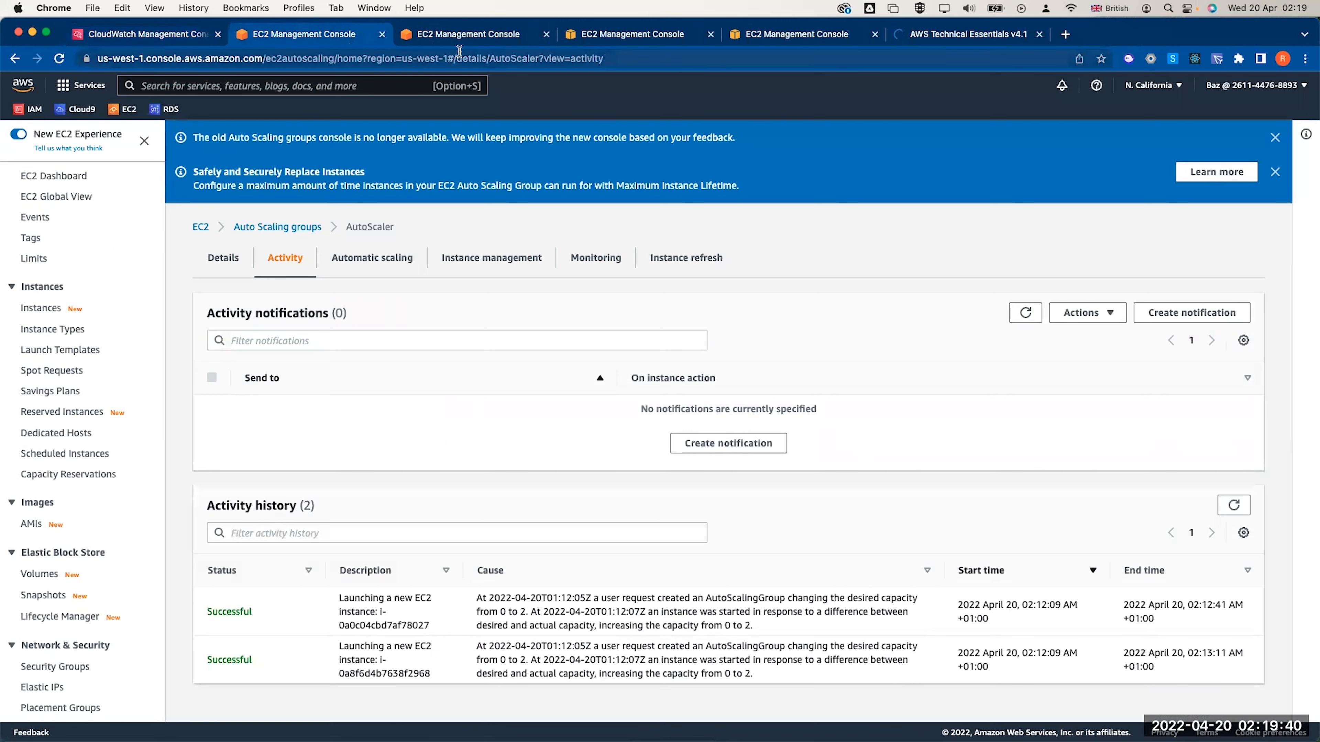
Check the AutoScaler group's current instance count in the Auto Scaling groups list
left_click(36, 309)
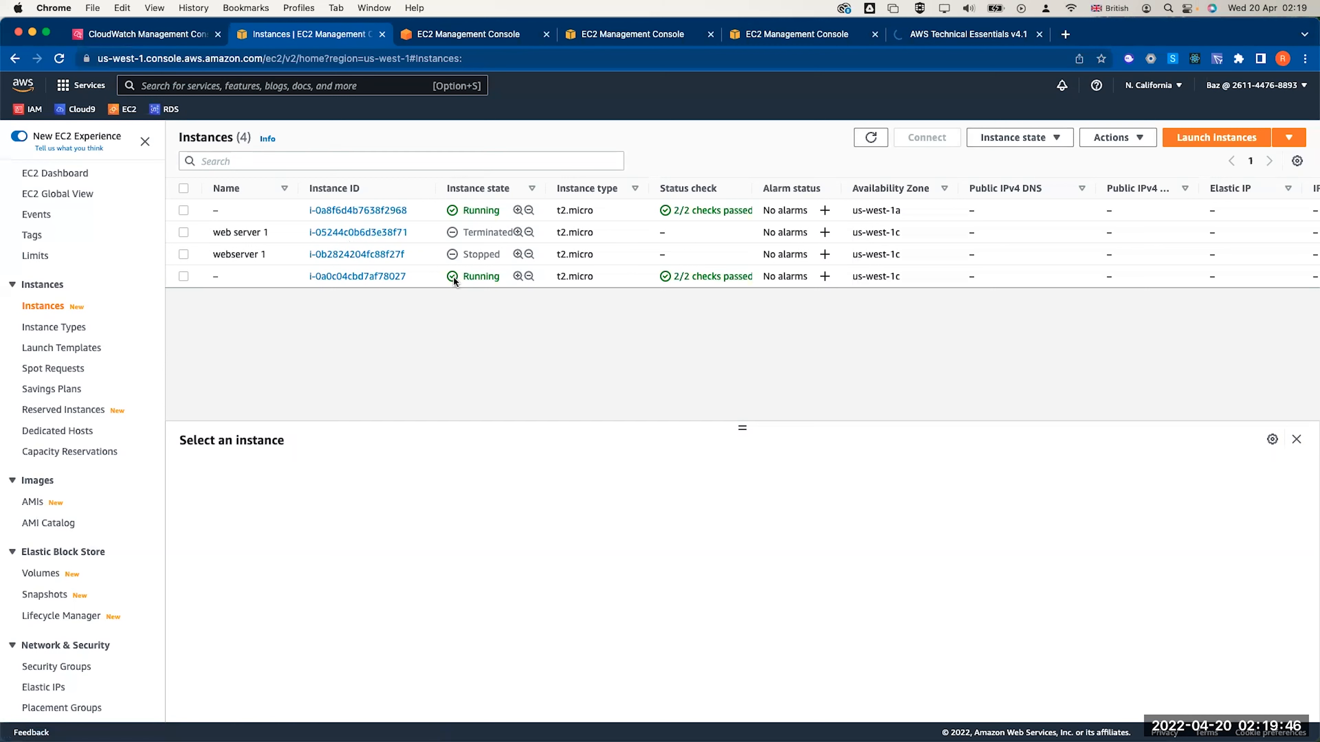
scroll(94, 583, "down", 5)
left_click(45, 668)
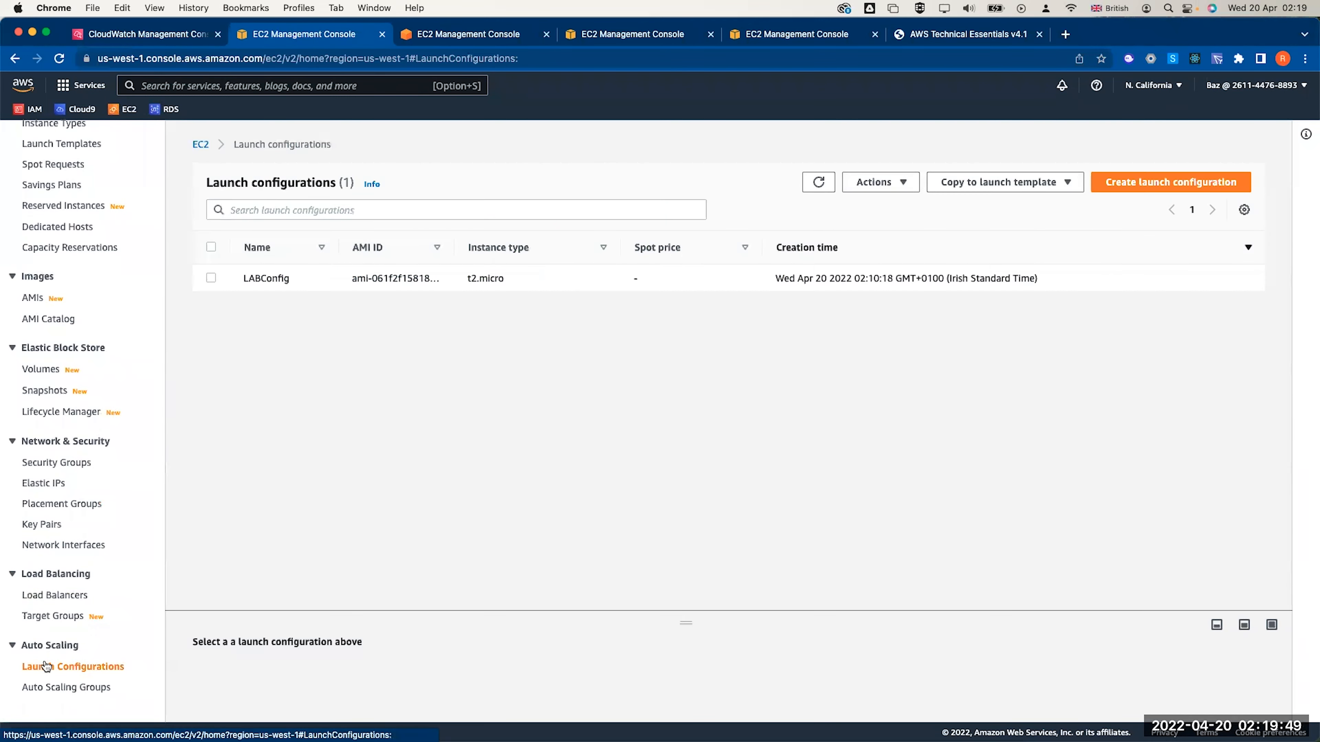
left_click(42, 687)
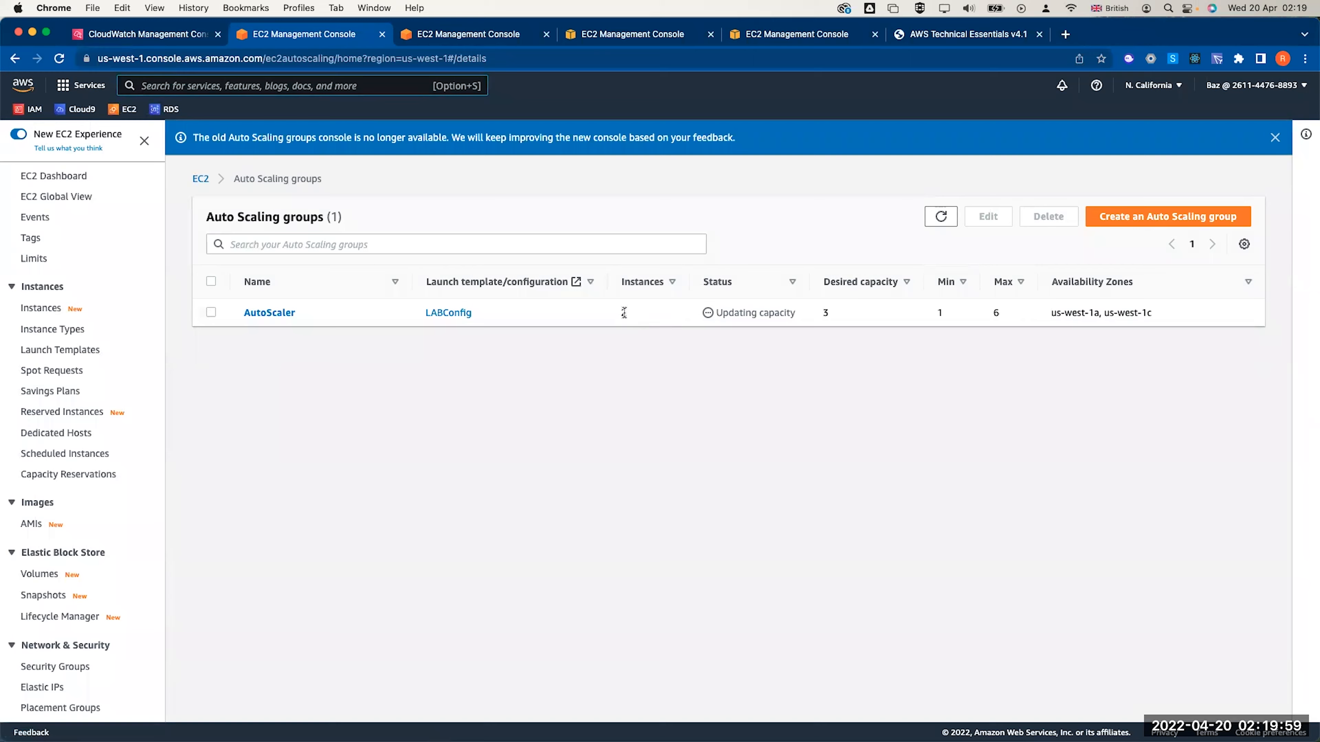
left_click_drag(627, 315, 372, 321)
Confirm the third instance launch in AutoScaler's activity history and filter CloudWatch to In alarm
left_click(256, 313)
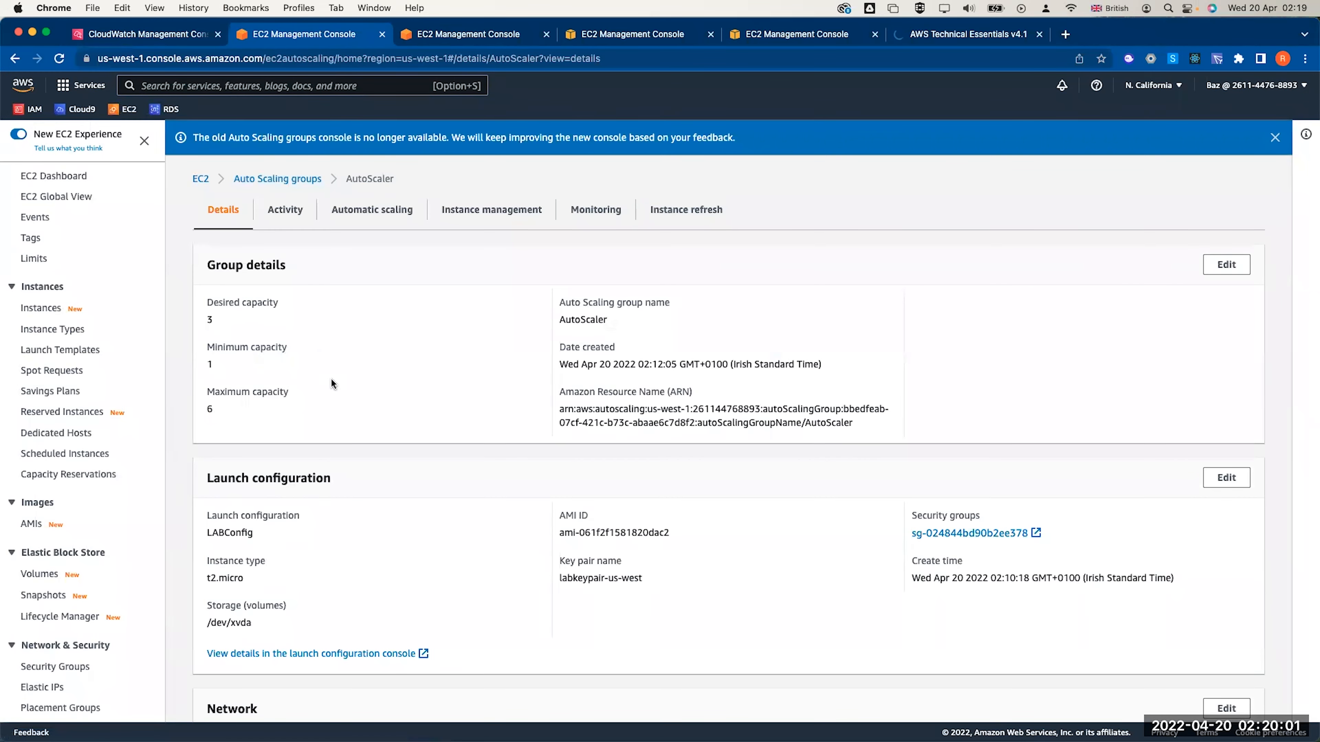
left_click(283, 218)
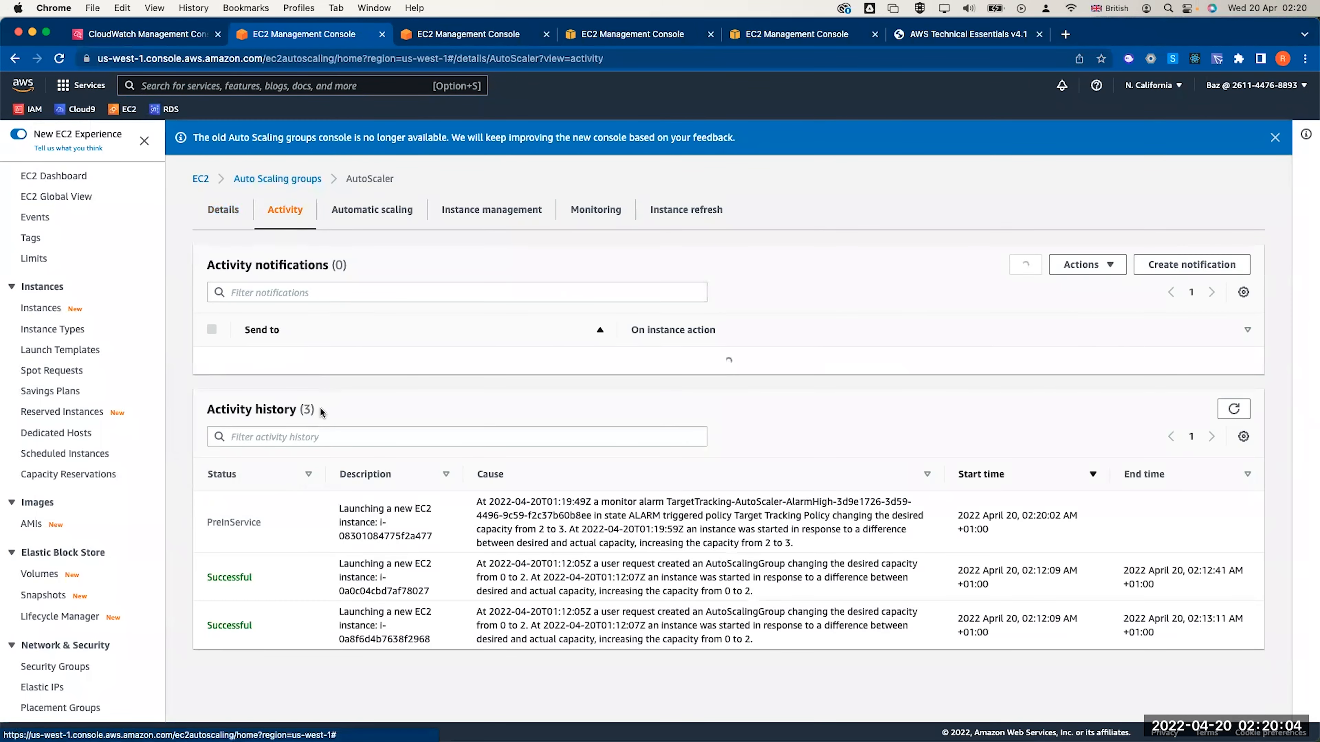
triple_click(407, 561)
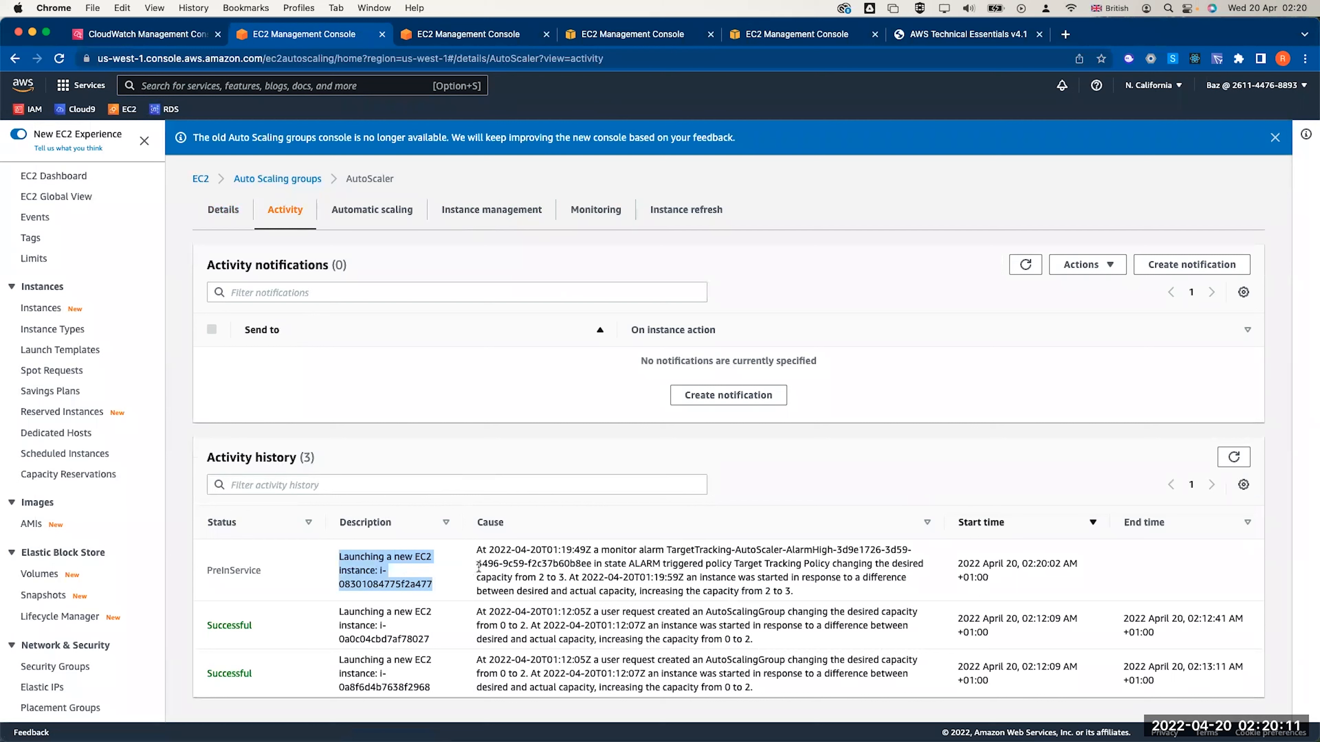
left_click(145, 36)
left_click(108, 228)
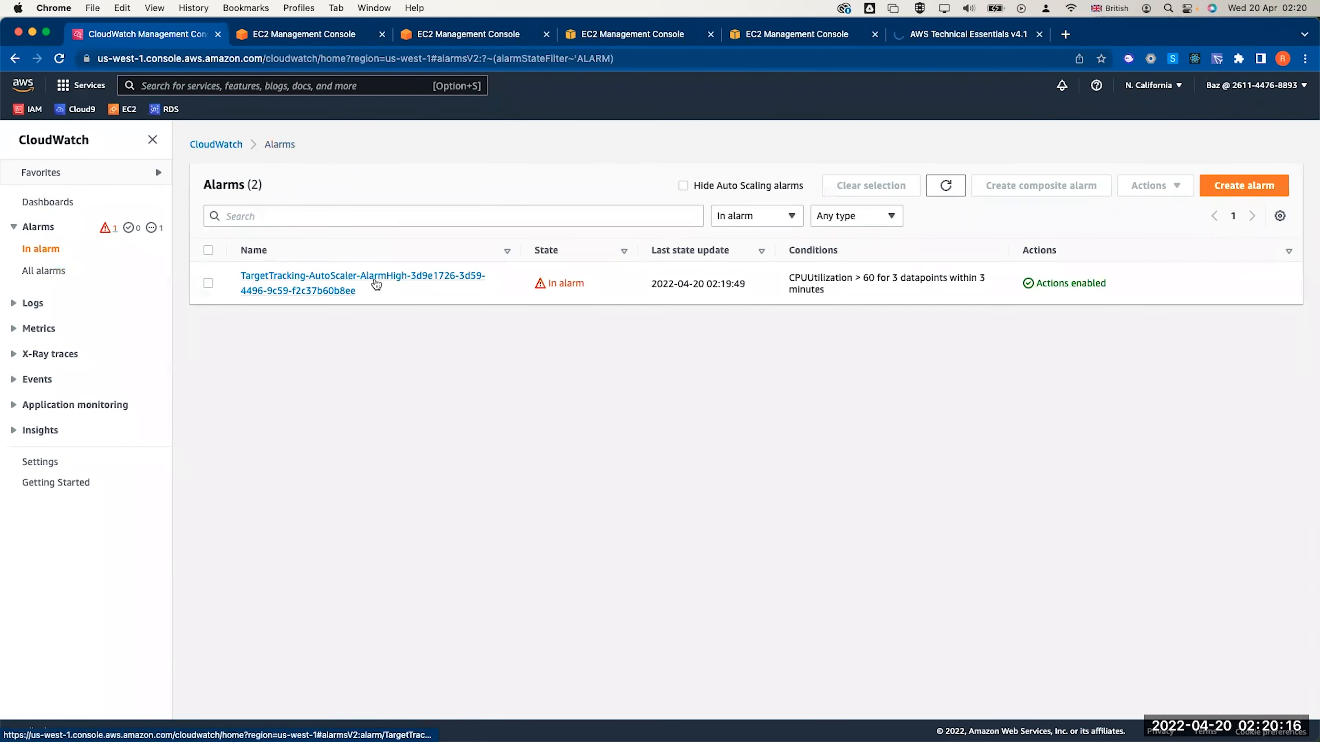